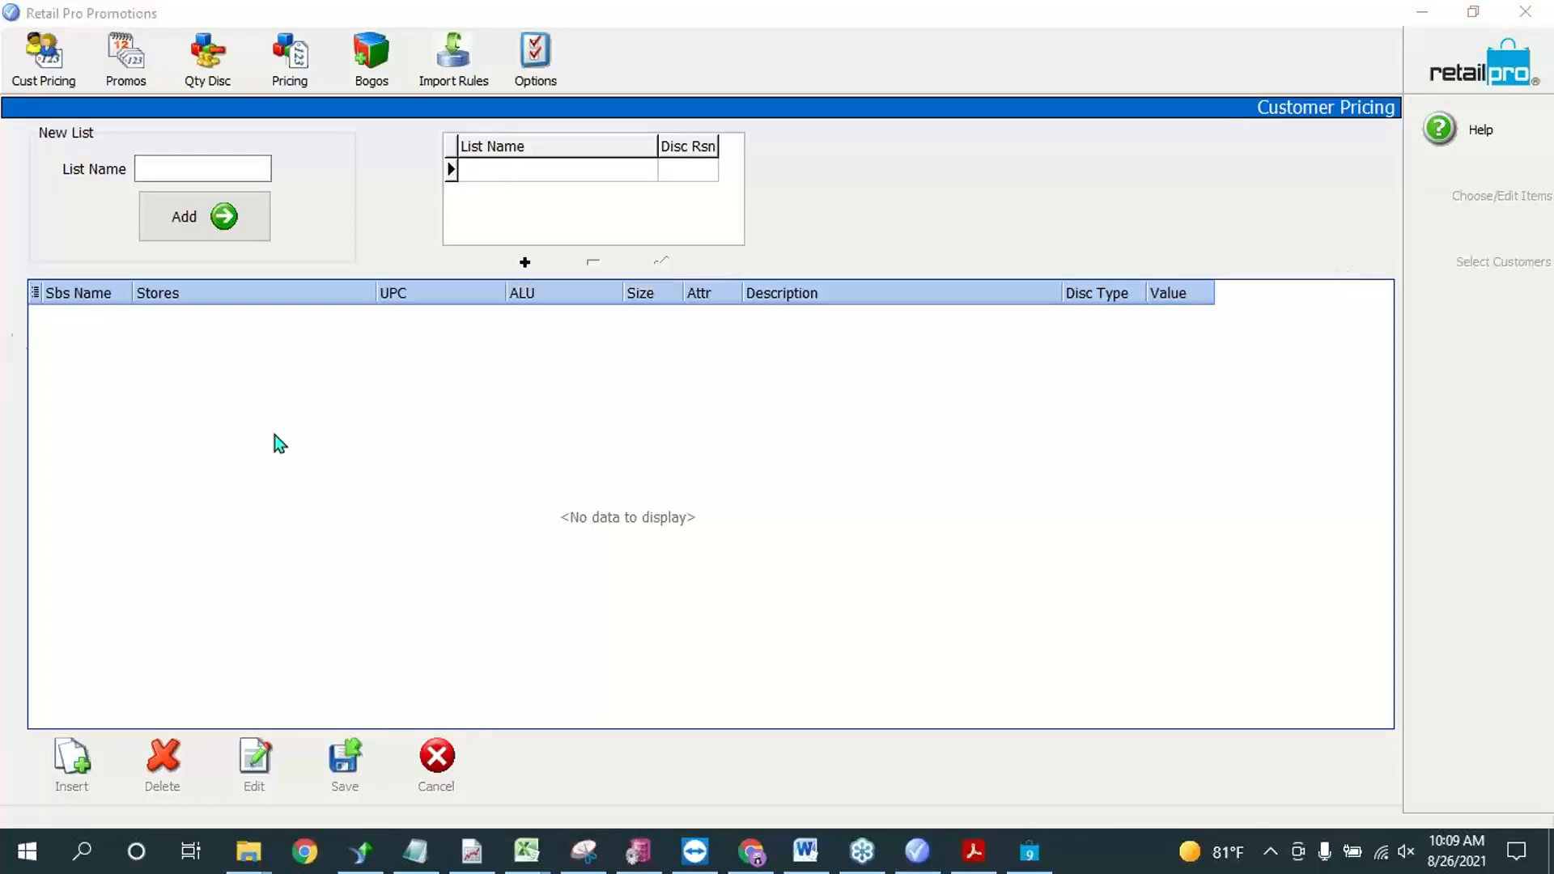
Step: Consult the "Adding a Customer Pricing List" section of RP9_Promotions.pdf in Acrobat Reader and return to Customer Pricing in Retail Pro Promotions
{"action": "left_click", "coordinate": [21, 62]}
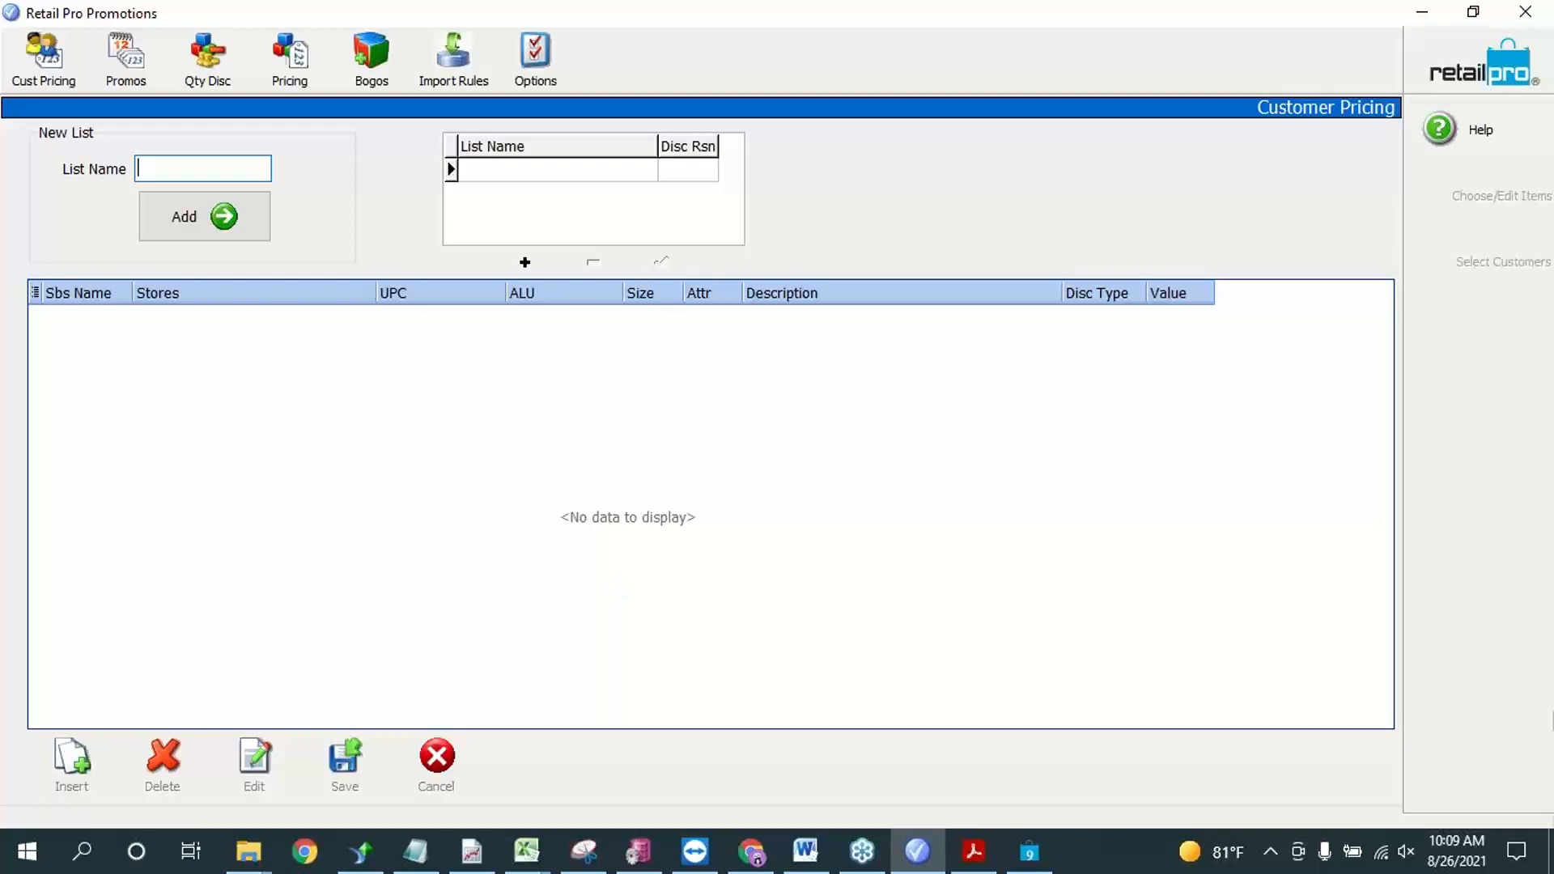
{"action": "left_click", "coordinate": [1550, 388]}
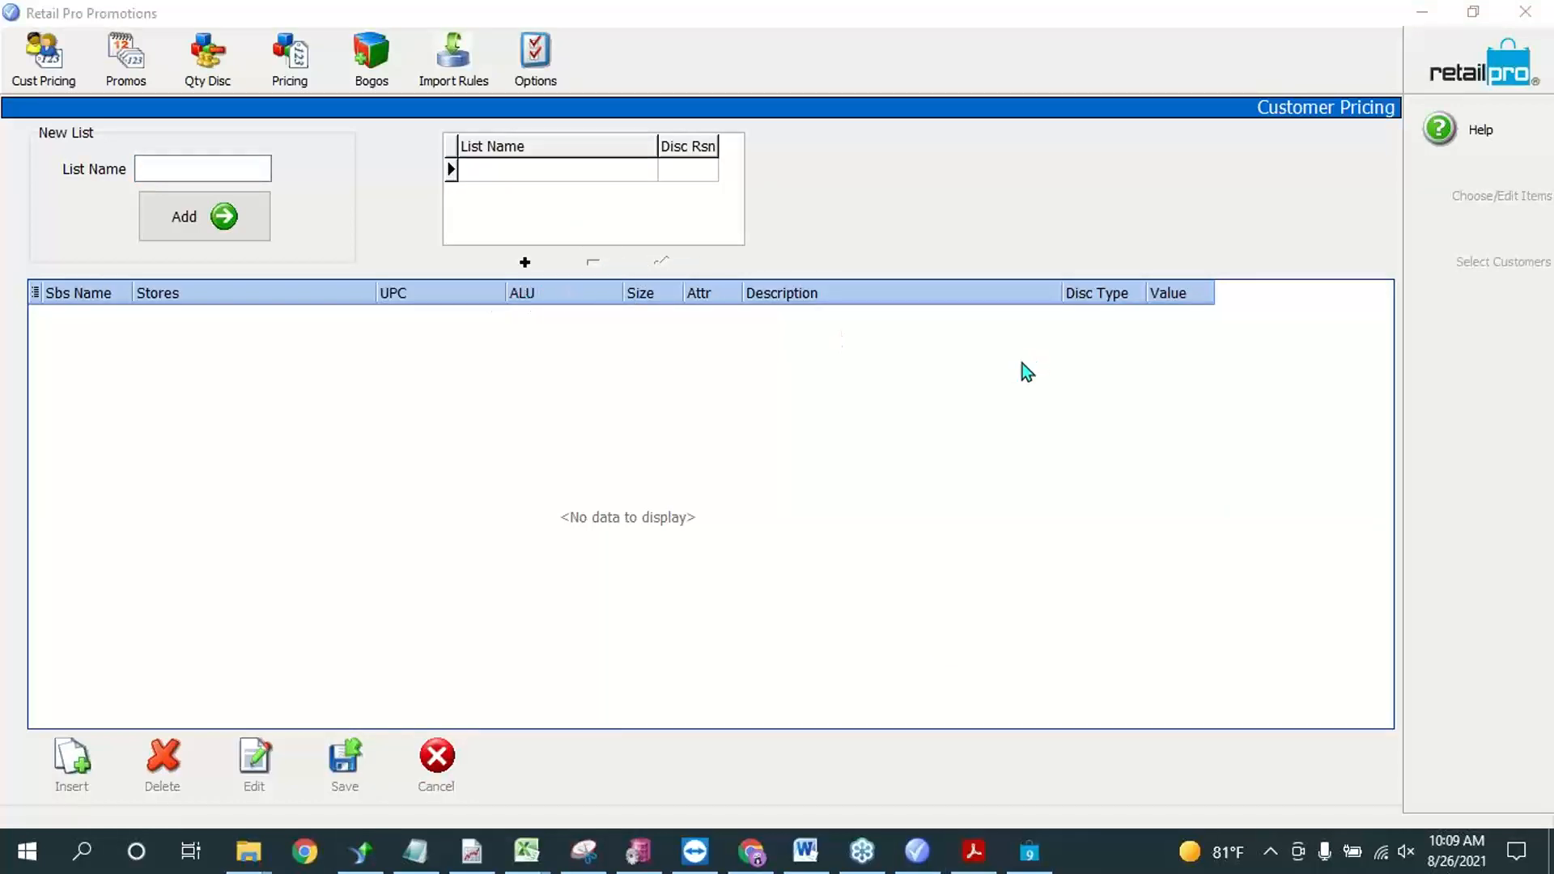
{"action": "left_click", "coordinate": [975, 860]}
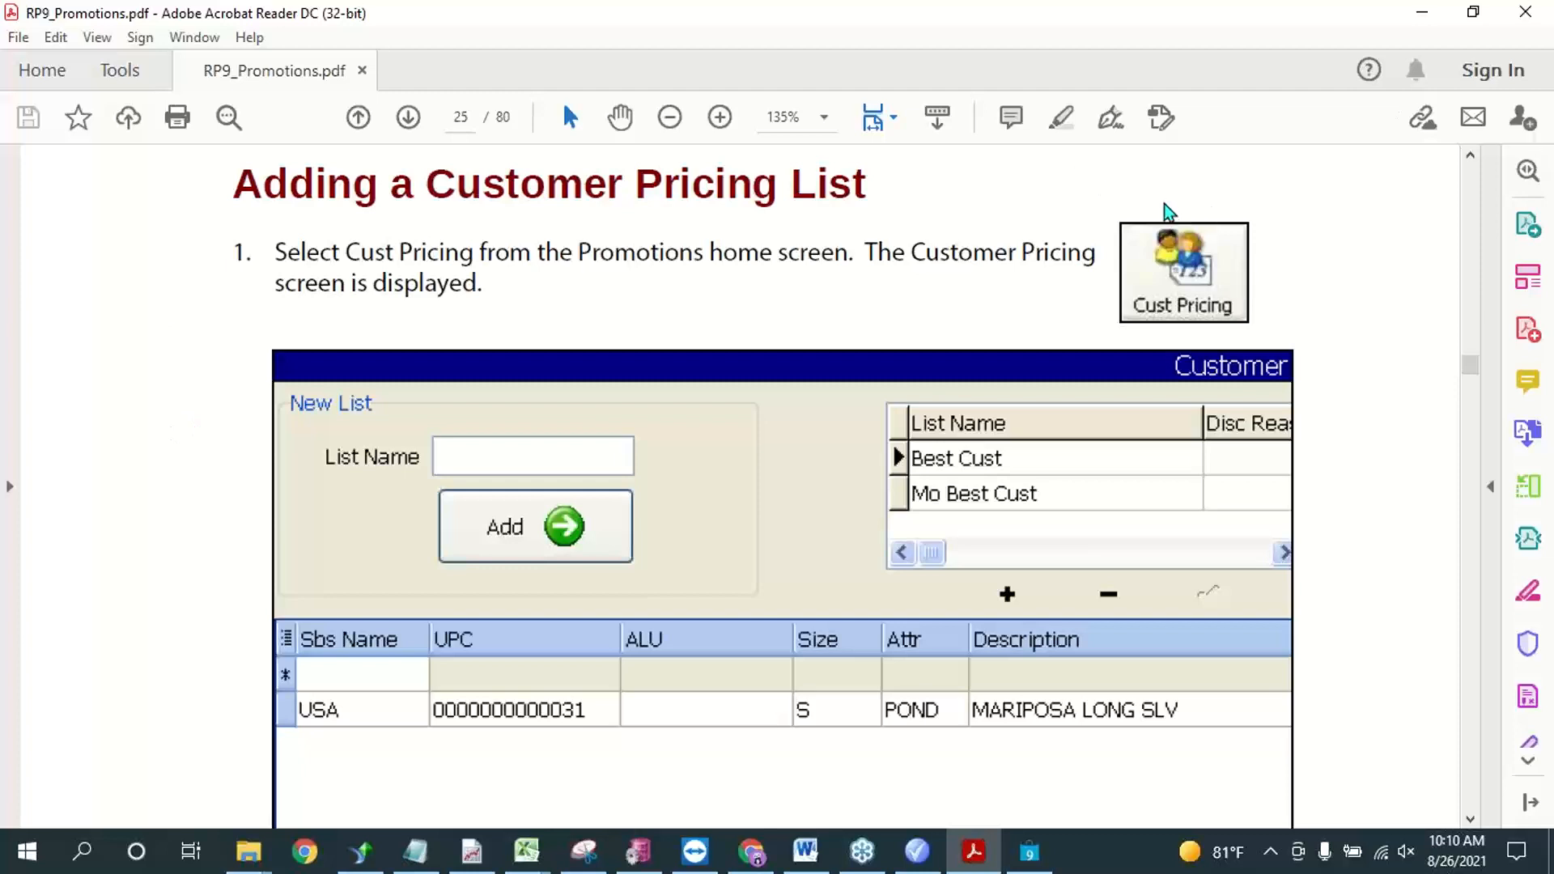
{"action": "left_click", "coordinate": [1422, 16]}
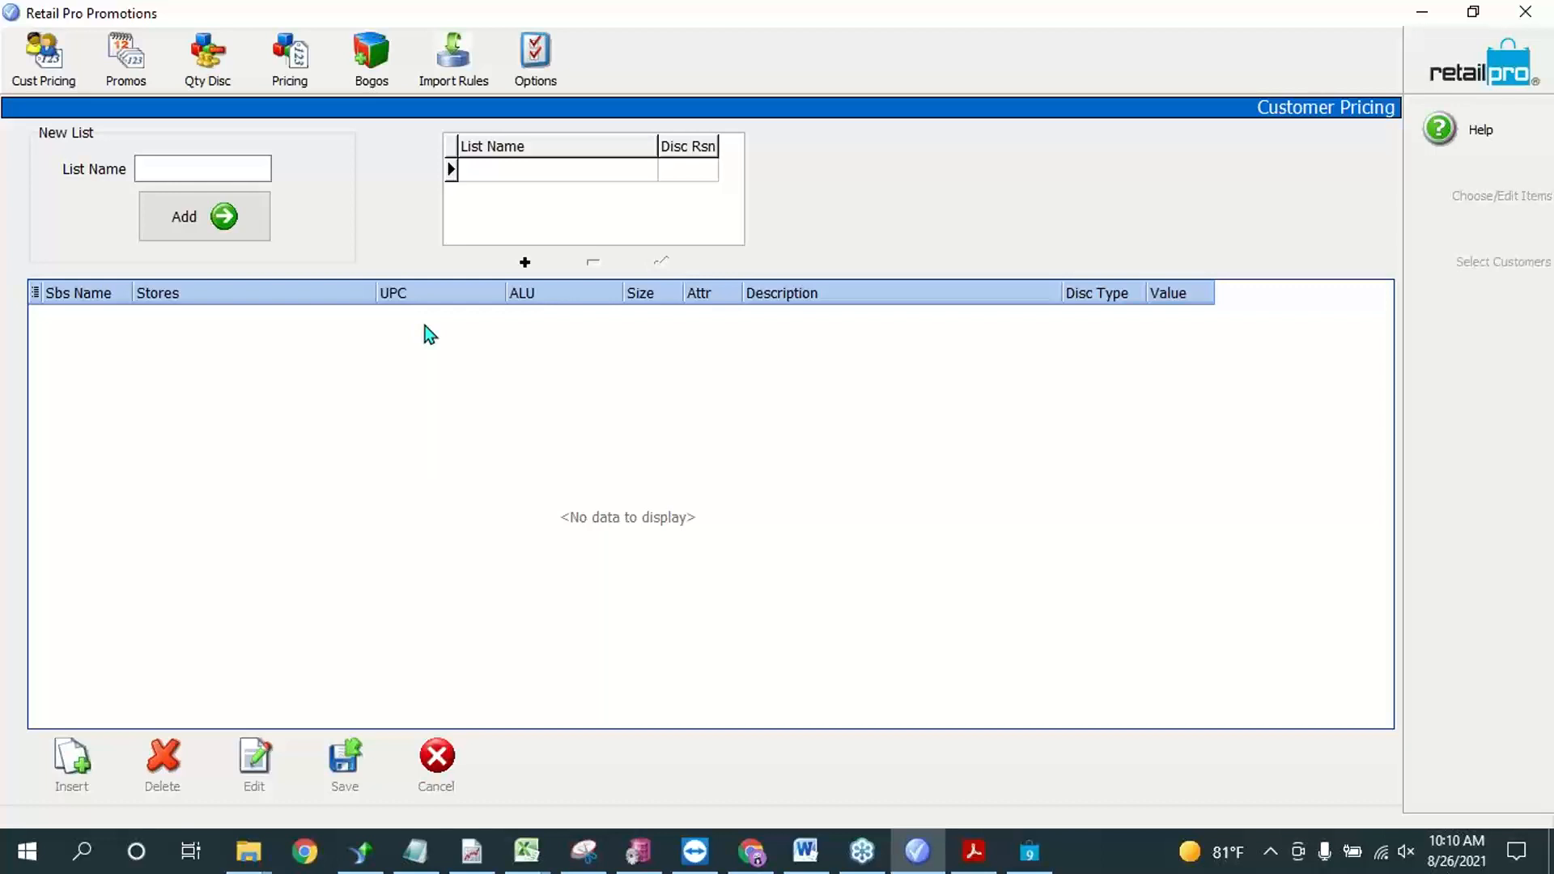
{"action": "left_click", "coordinate": [241, 173]}
Step: Switch to Retail Pro and display the second-to-last listed customer's record in form view from customer management
{"action": "left_click", "coordinate": [1029, 851]}
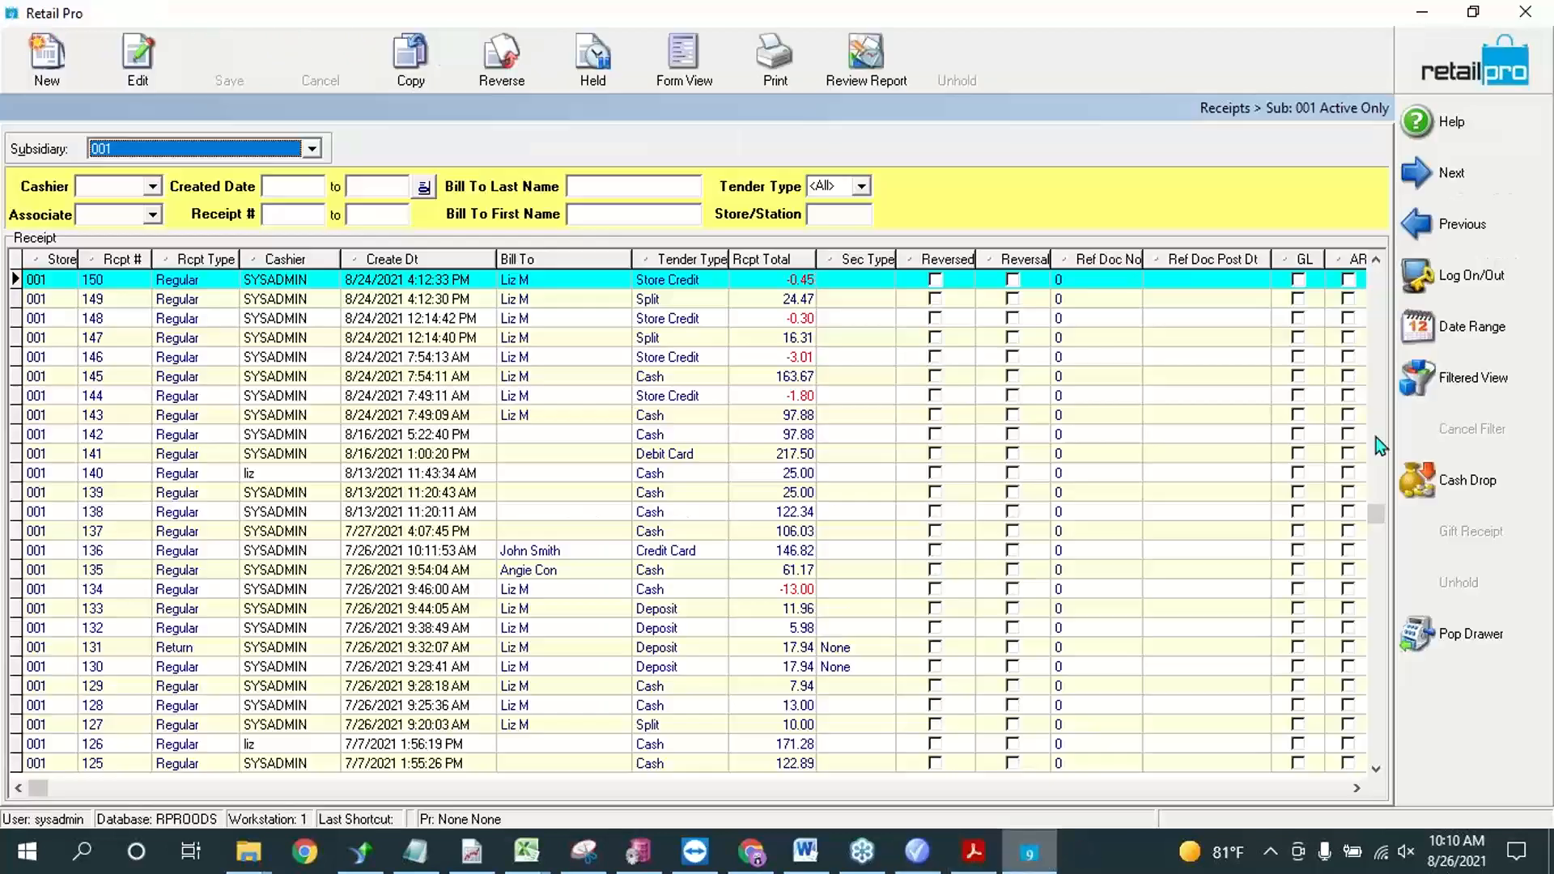
{"action": "double_click", "coordinate": [752, 372]}
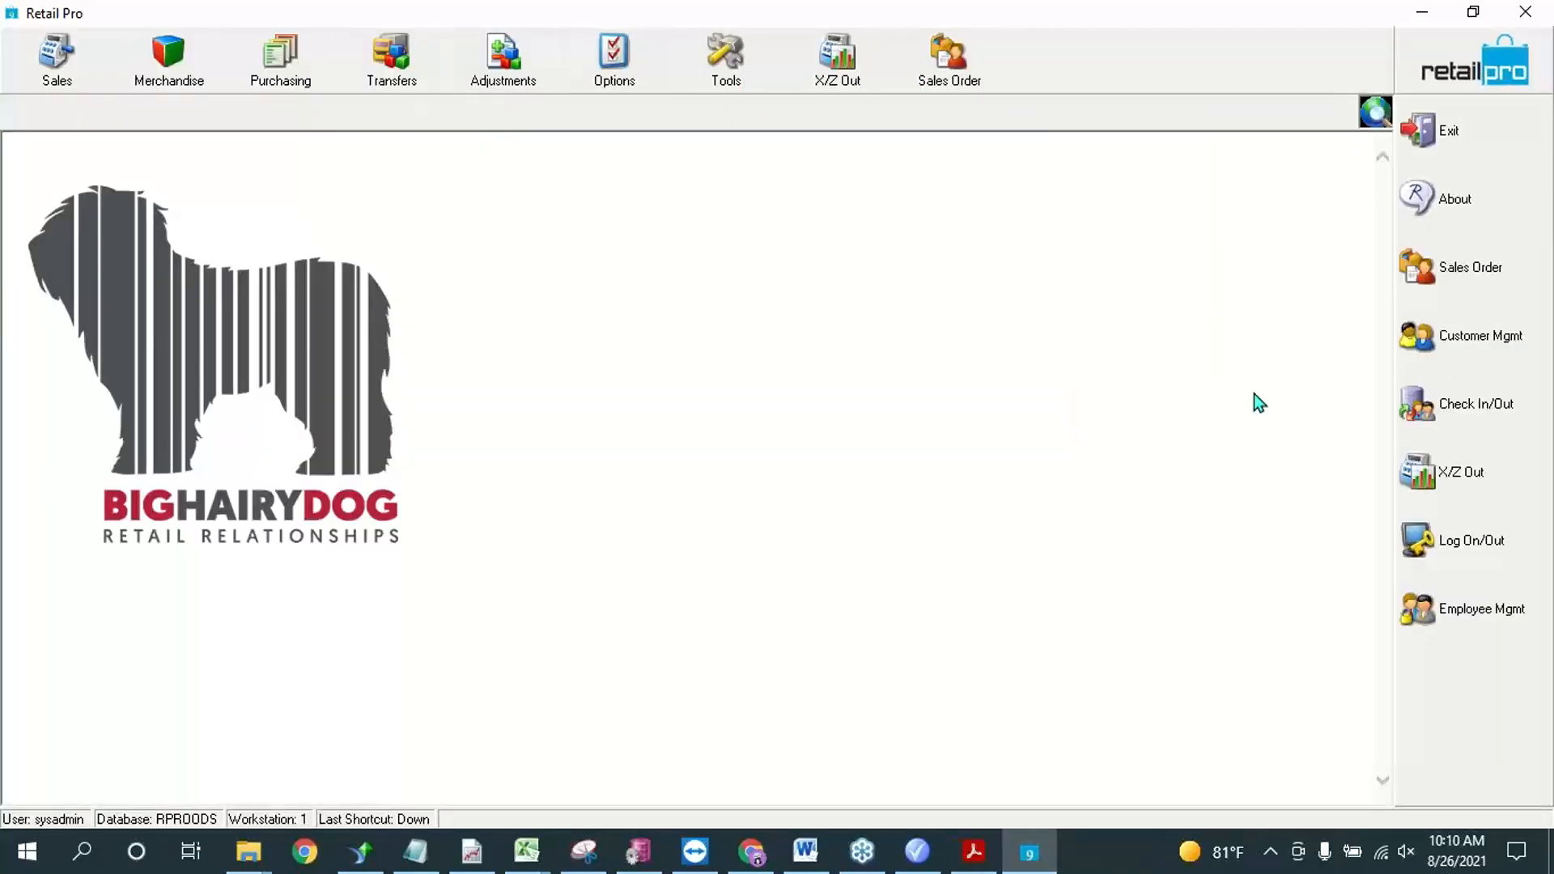
{"action": "left_click", "coordinate": [1446, 348]}
{"action": "left_click", "coordinate": [1315, 332]}
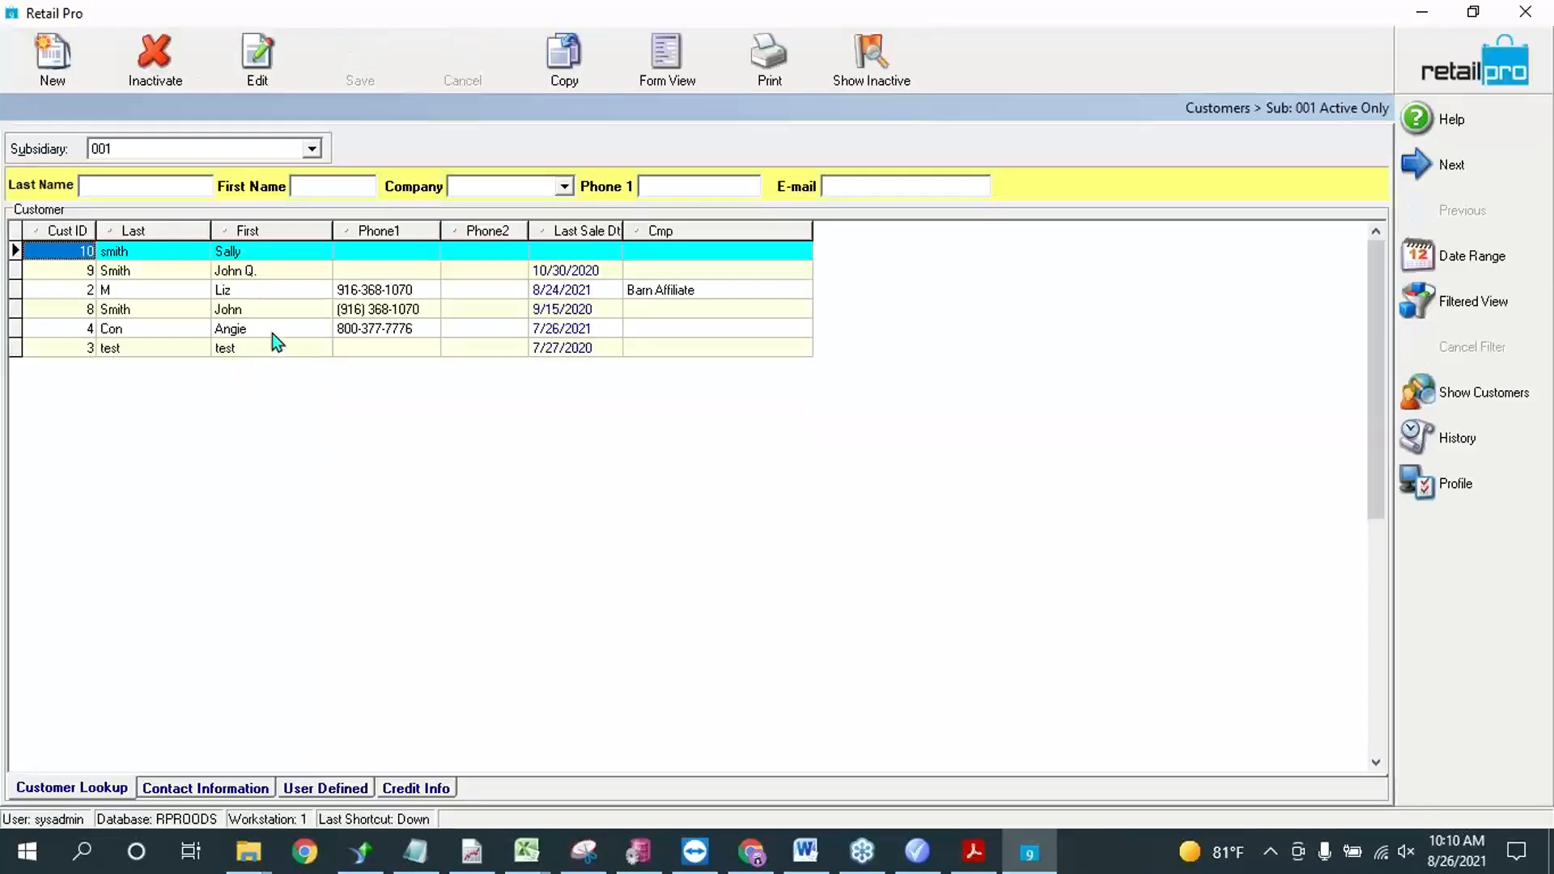
{"action": "left_click", "coordinate": [272, 332]}
{"action": "left_click", "coordinate": [666, 57]}
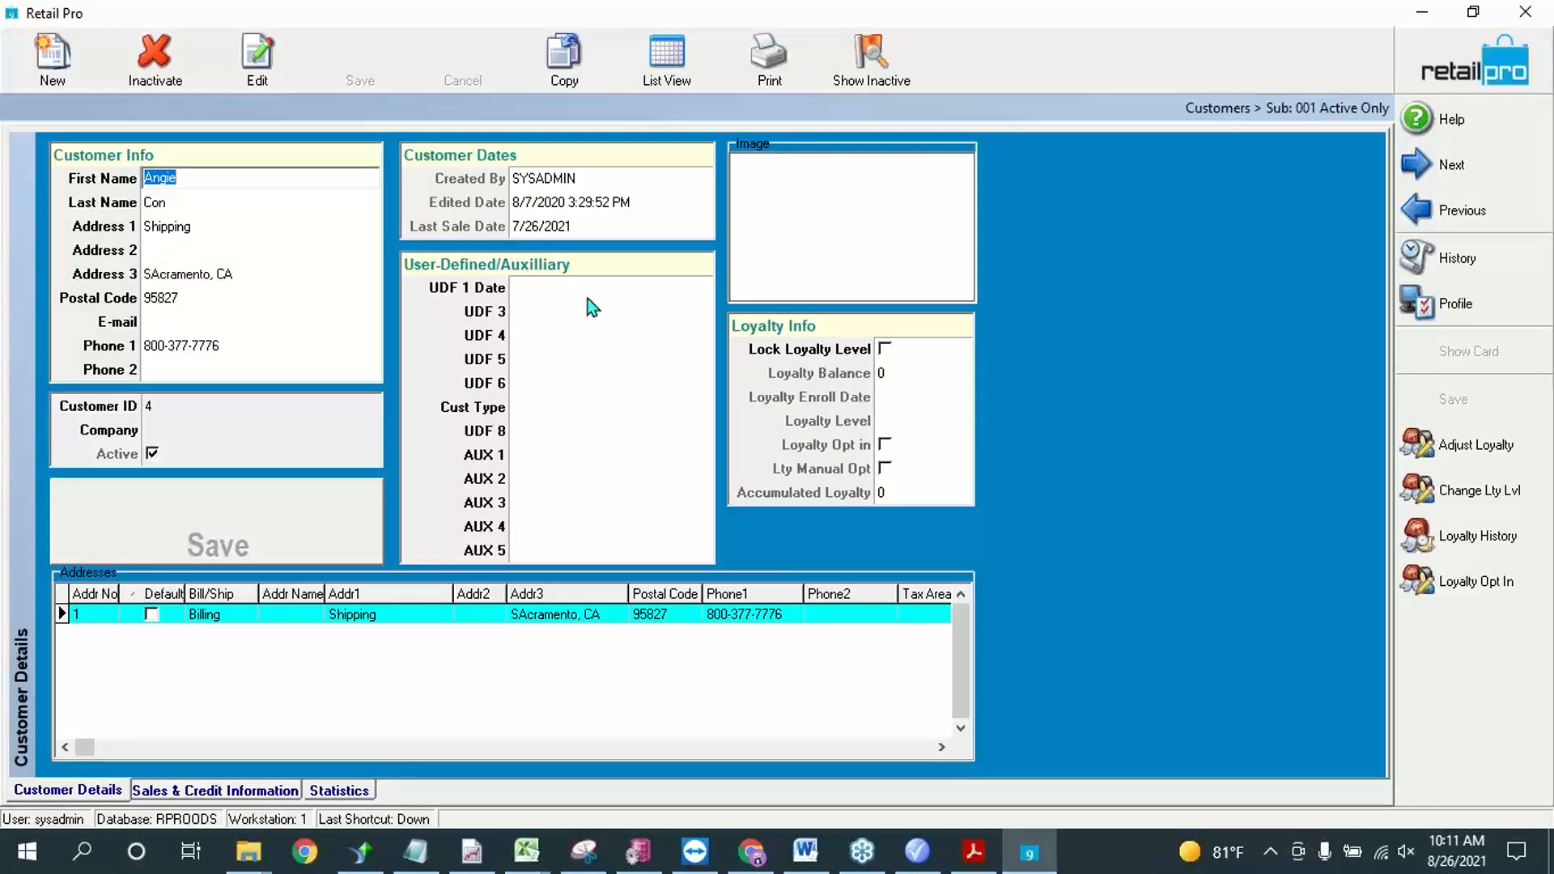
Step: Examine the Customer Discount % and Max Discount % fields in the customer's sales and credit information
{"action": "left_click", "coordinate": [217, 798]}
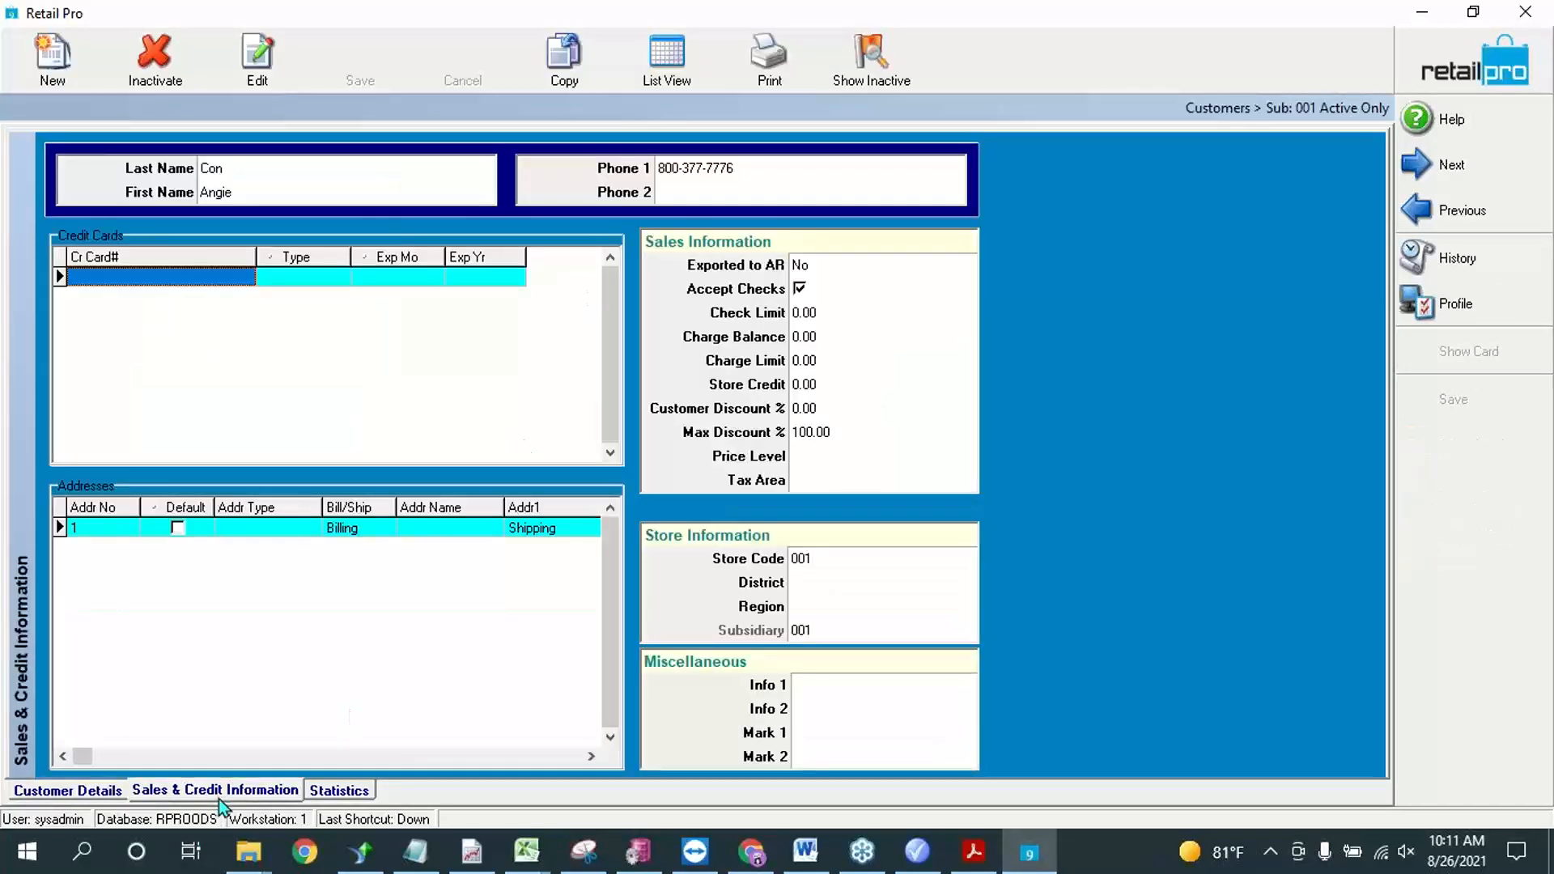
{"action": "left_click", "coordinate": [829, 426]}
{"action": "left_click", "coordinate": [827, 406]}
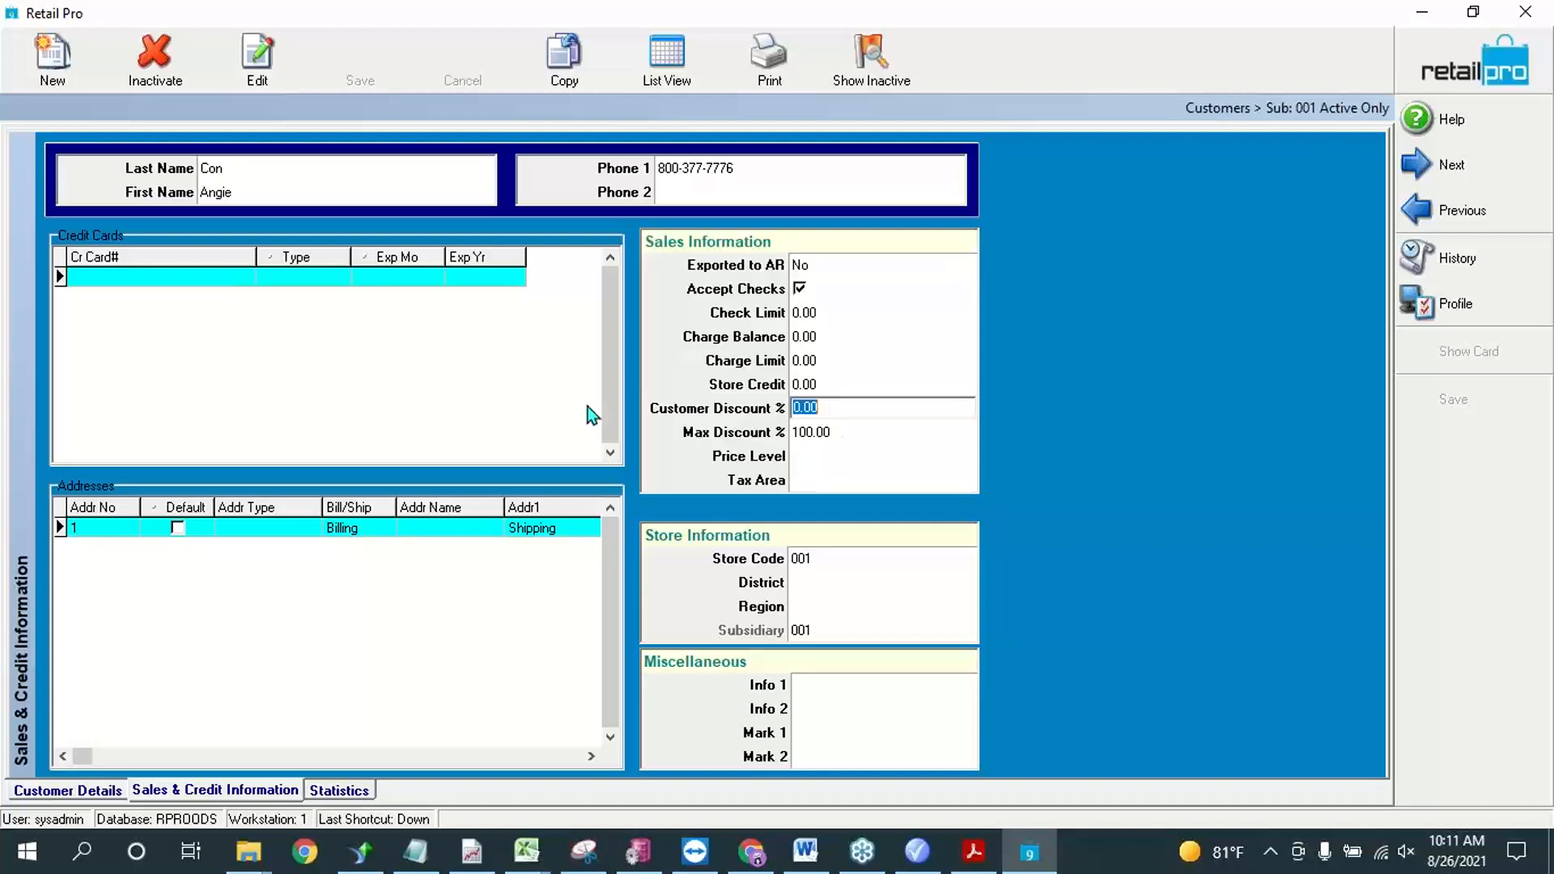
{"action": "left_click", "coordinate": [833, 437]}
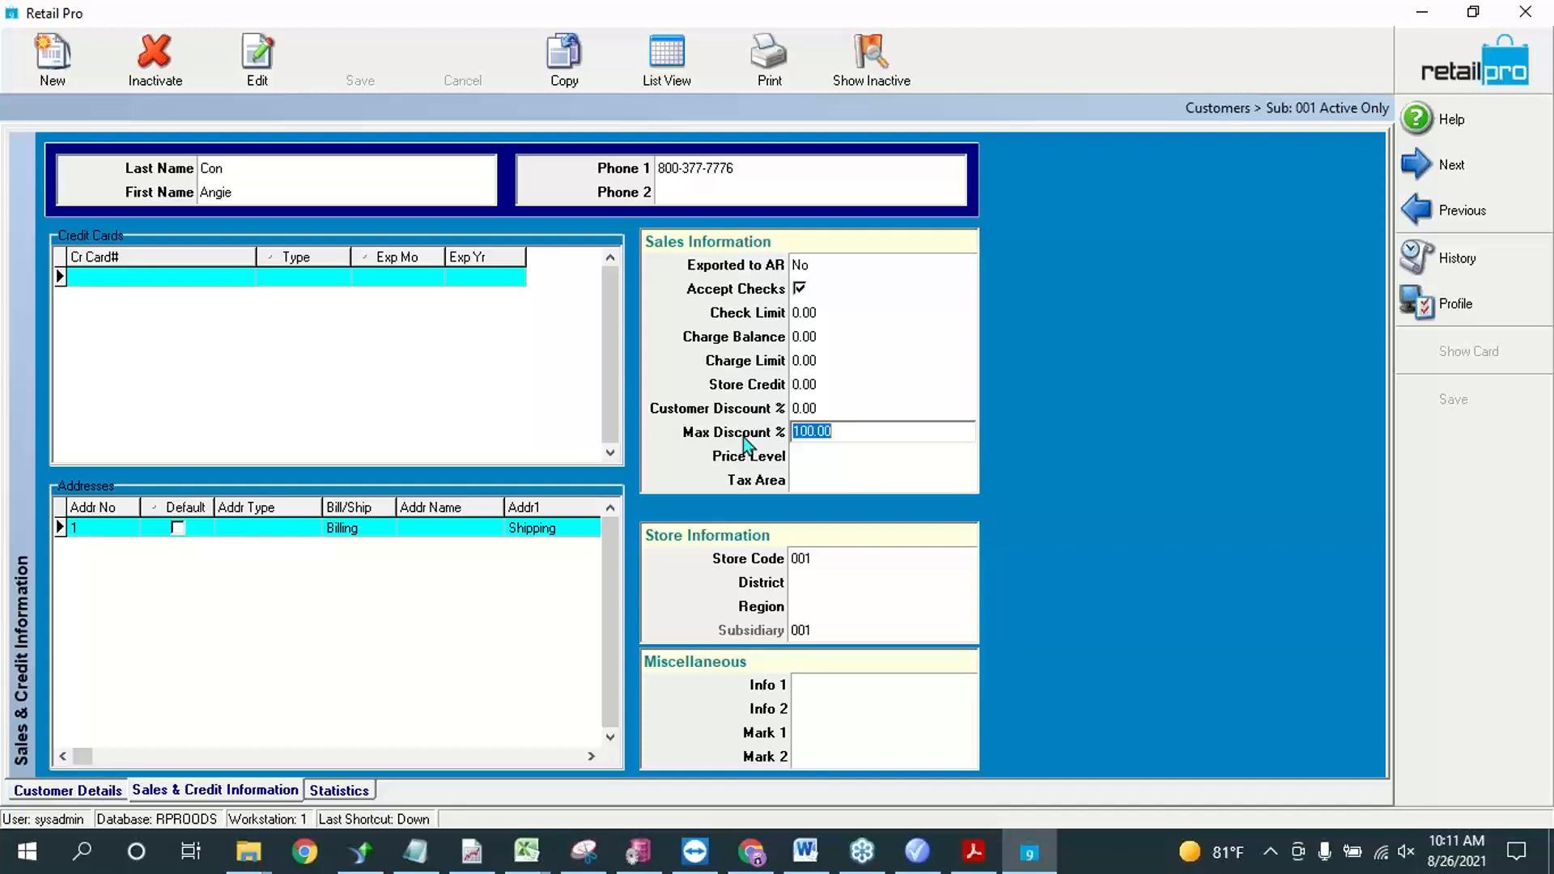
{"action": "left_click", "coordinate": [849, 408]}
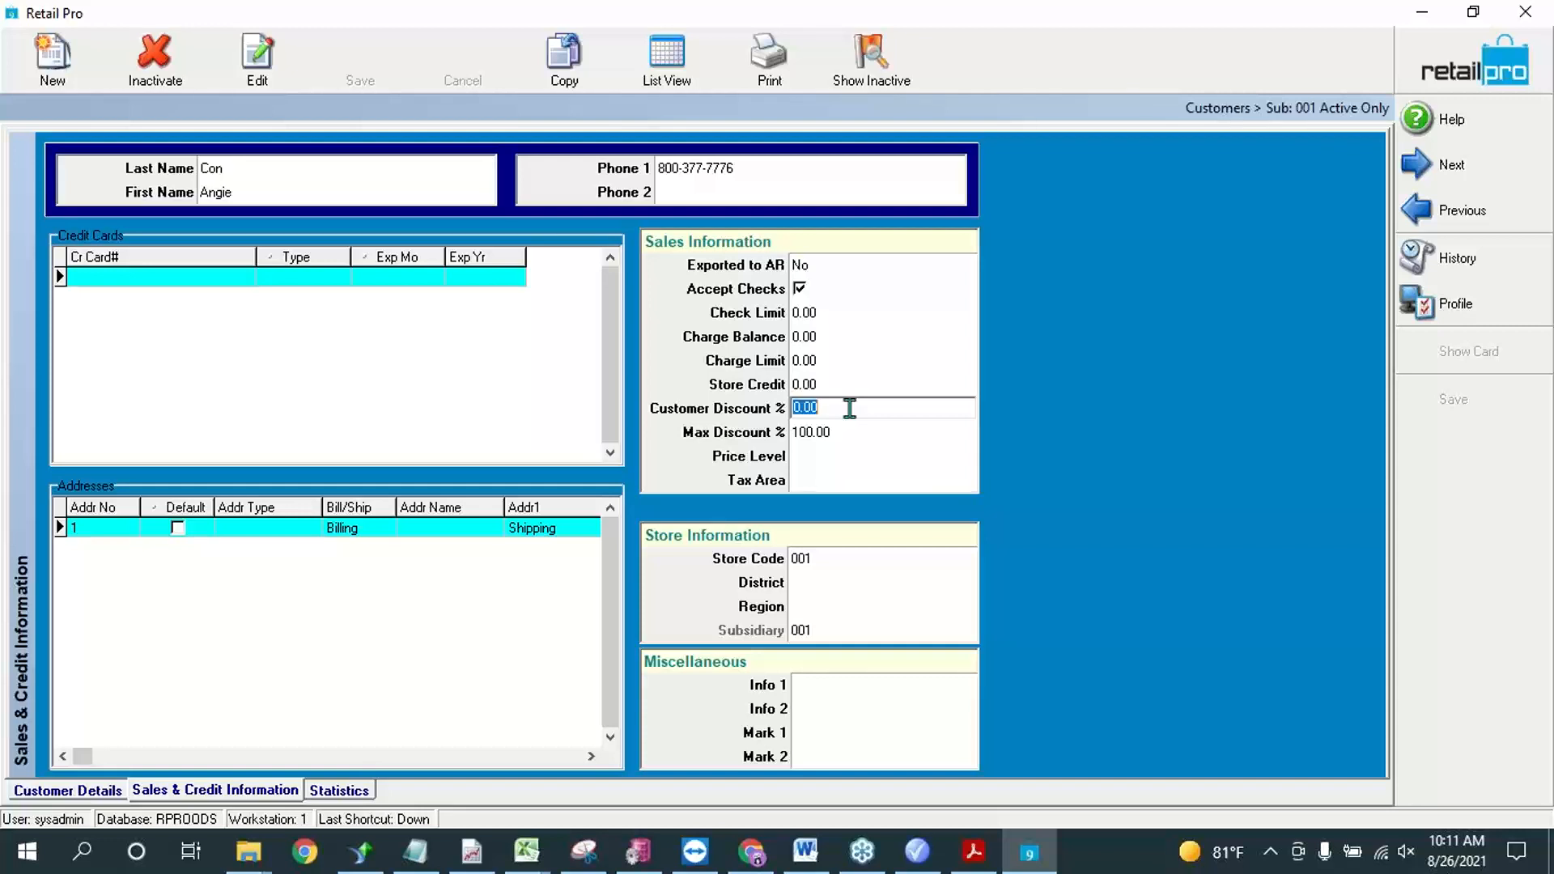
Step: Switch to Retail Pro Promotions, add a customer pricing list named "con", and open its discount reason selection
{"action": "left_click", "coordinate": [917, 851]}
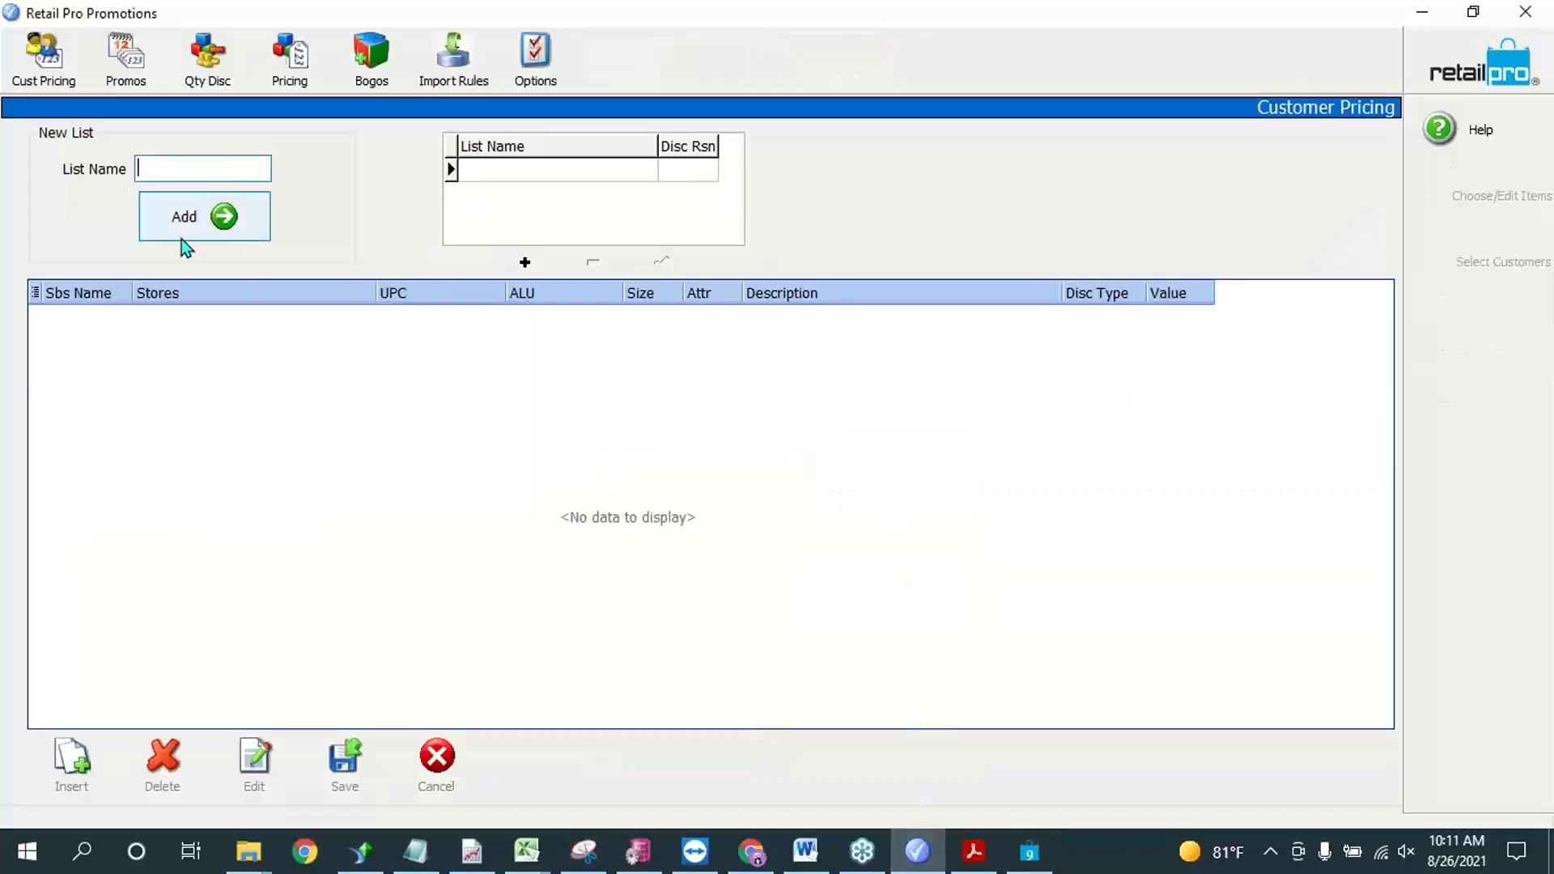
{"action": "left_click", "coordinate": [191, 171]}
{"action": "type", "text": "con"}
{"action": "left_click", "coordinate": [223, 217]}
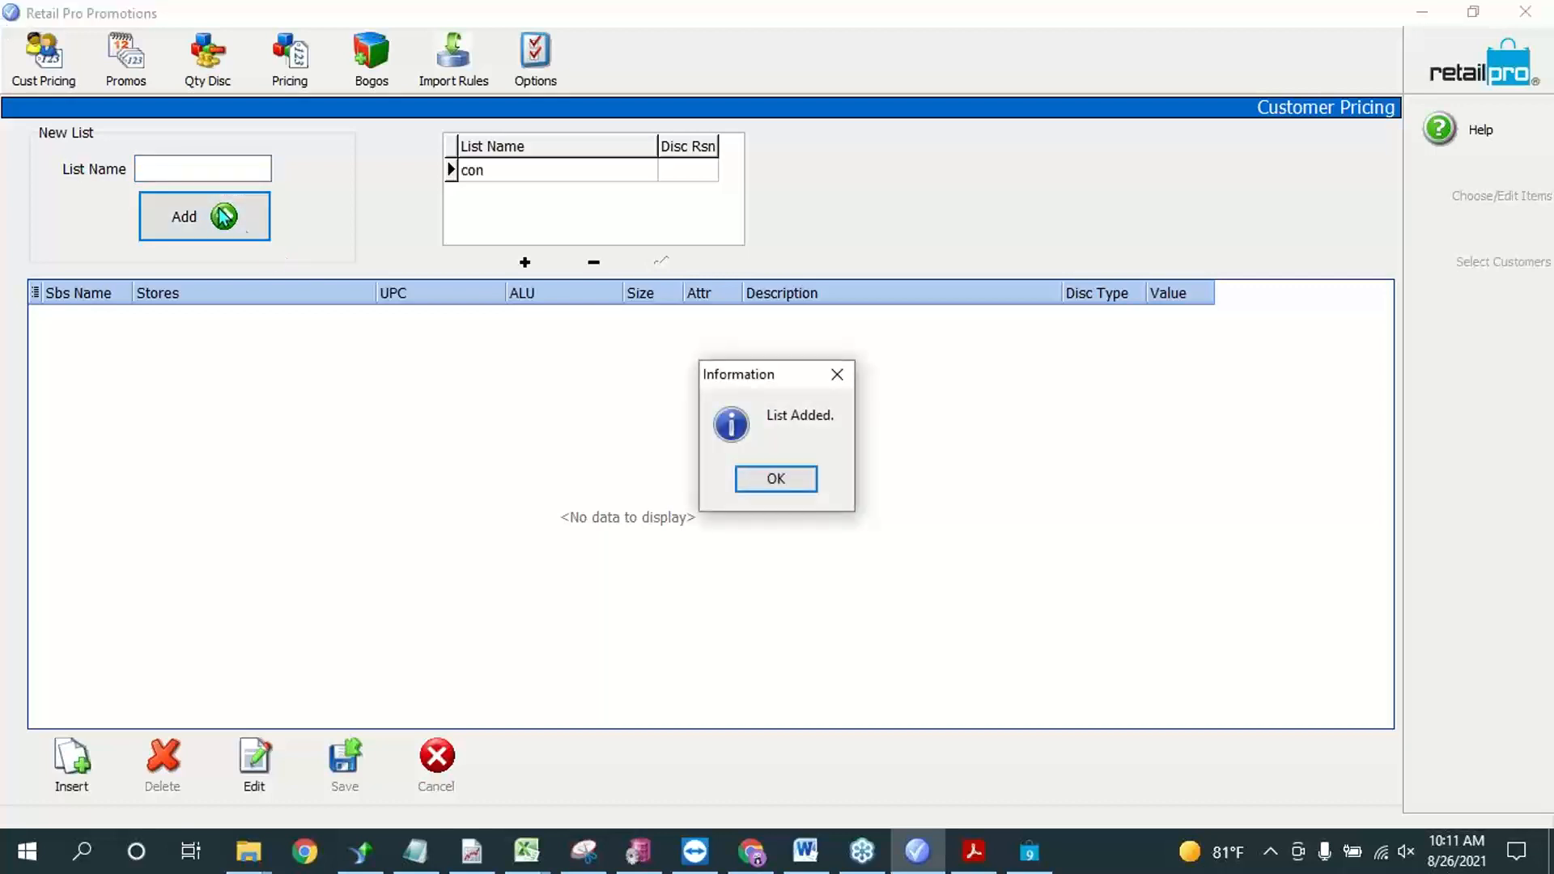
{"action": "left_click", "coordinate": [810, 479]}
{"action": "left_click", "coordinate": [711, 172]}
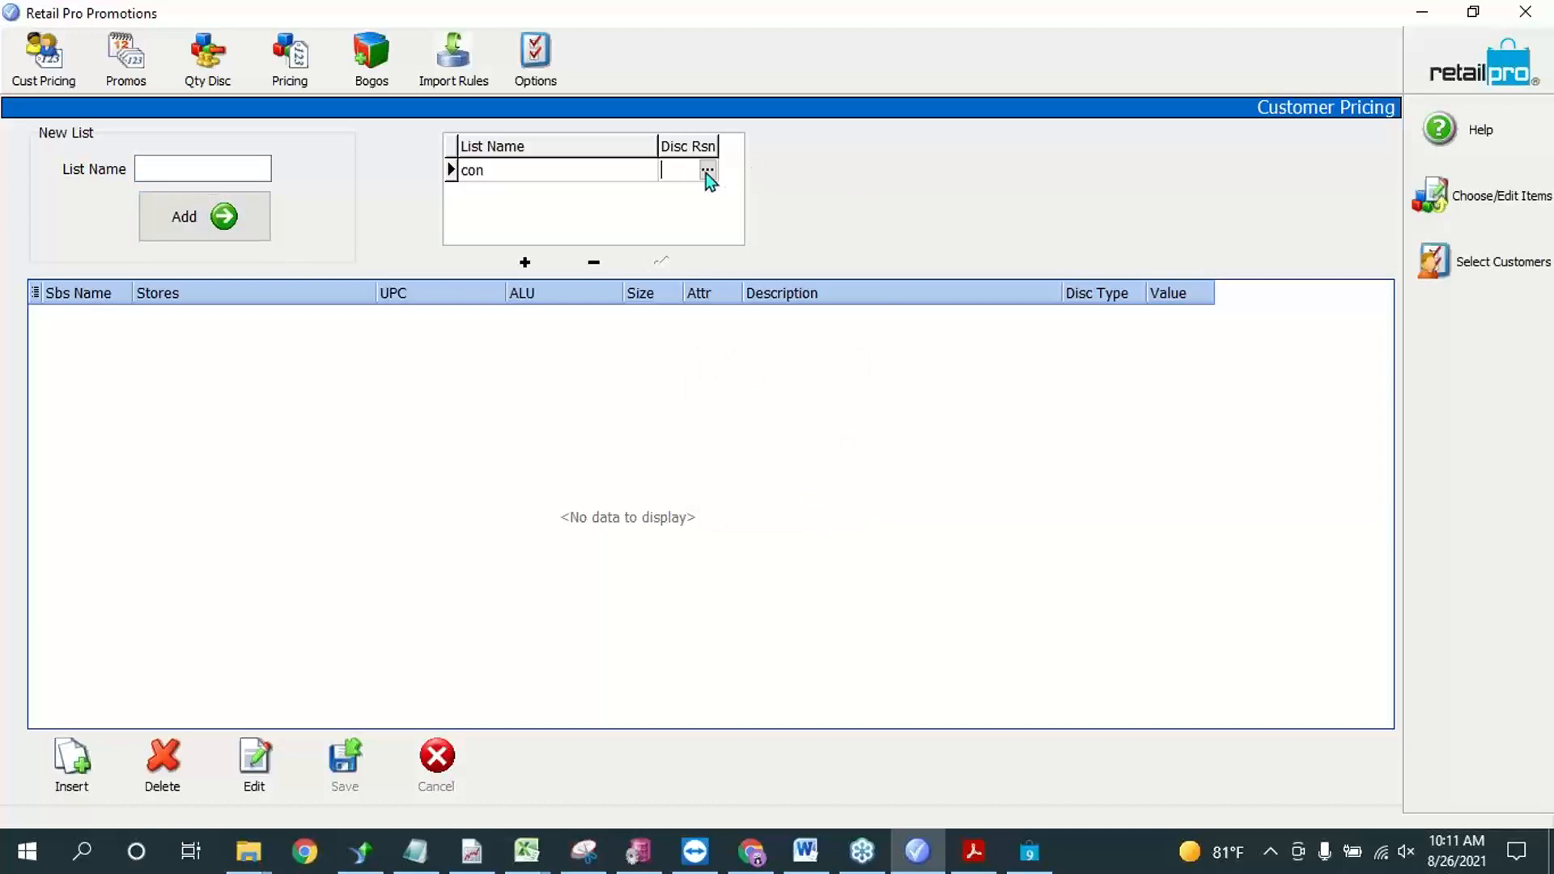
{"action": "left_click", "coordinate": [707, 170]}
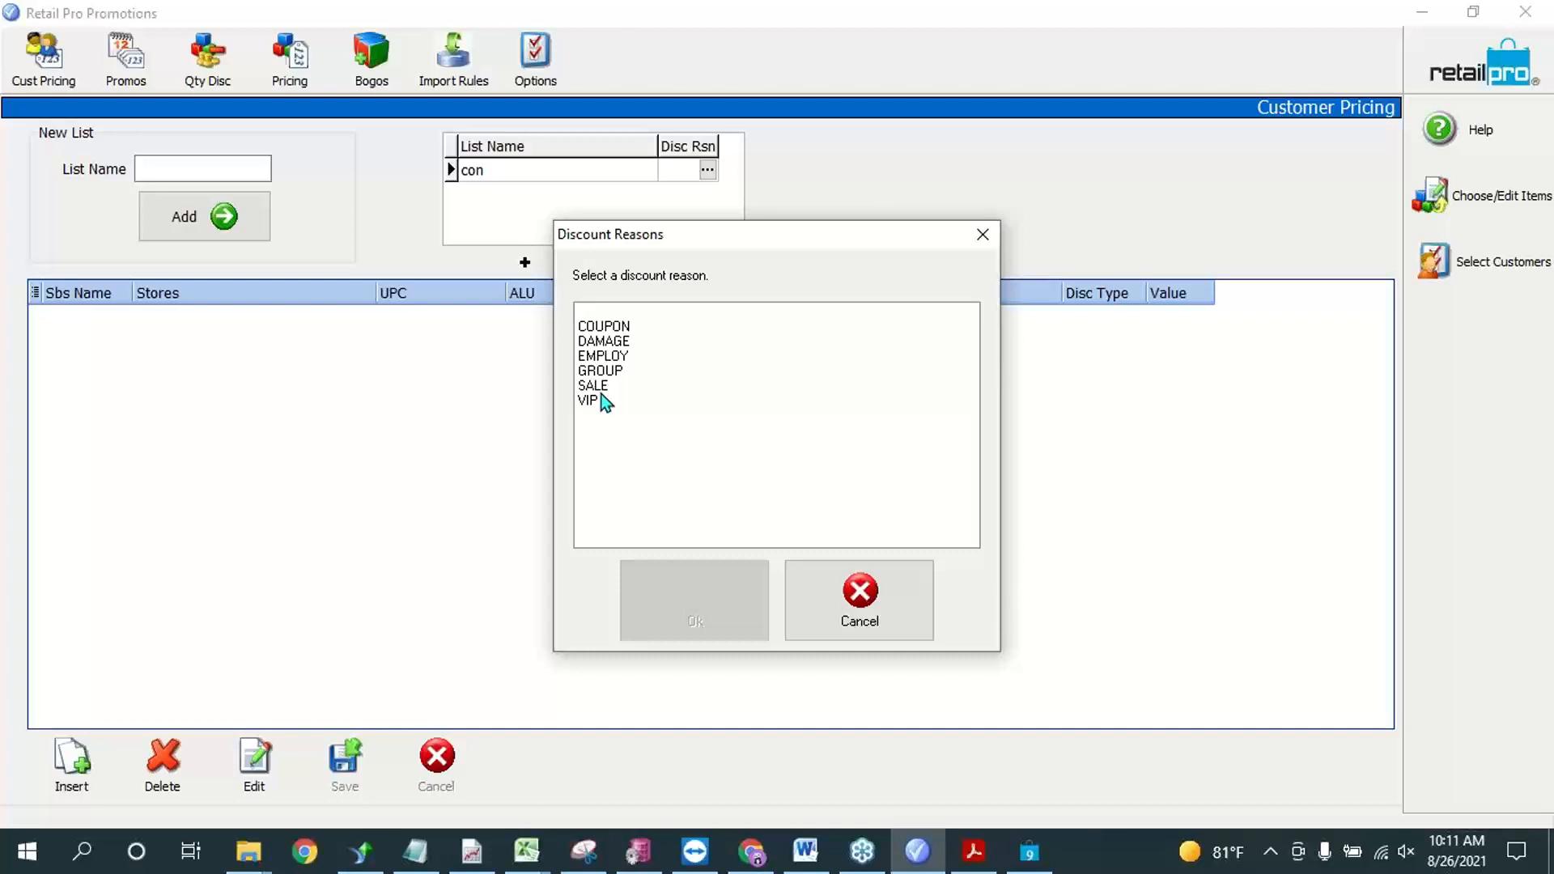
Step: Switch to Retail Pro and display the Price/Discounts settings under the general Point of Sale system preferences
{"action": "left_click", "coordinate": [1028, 851]}
{"action": "left_click", "coordinate": [1466, 86]}
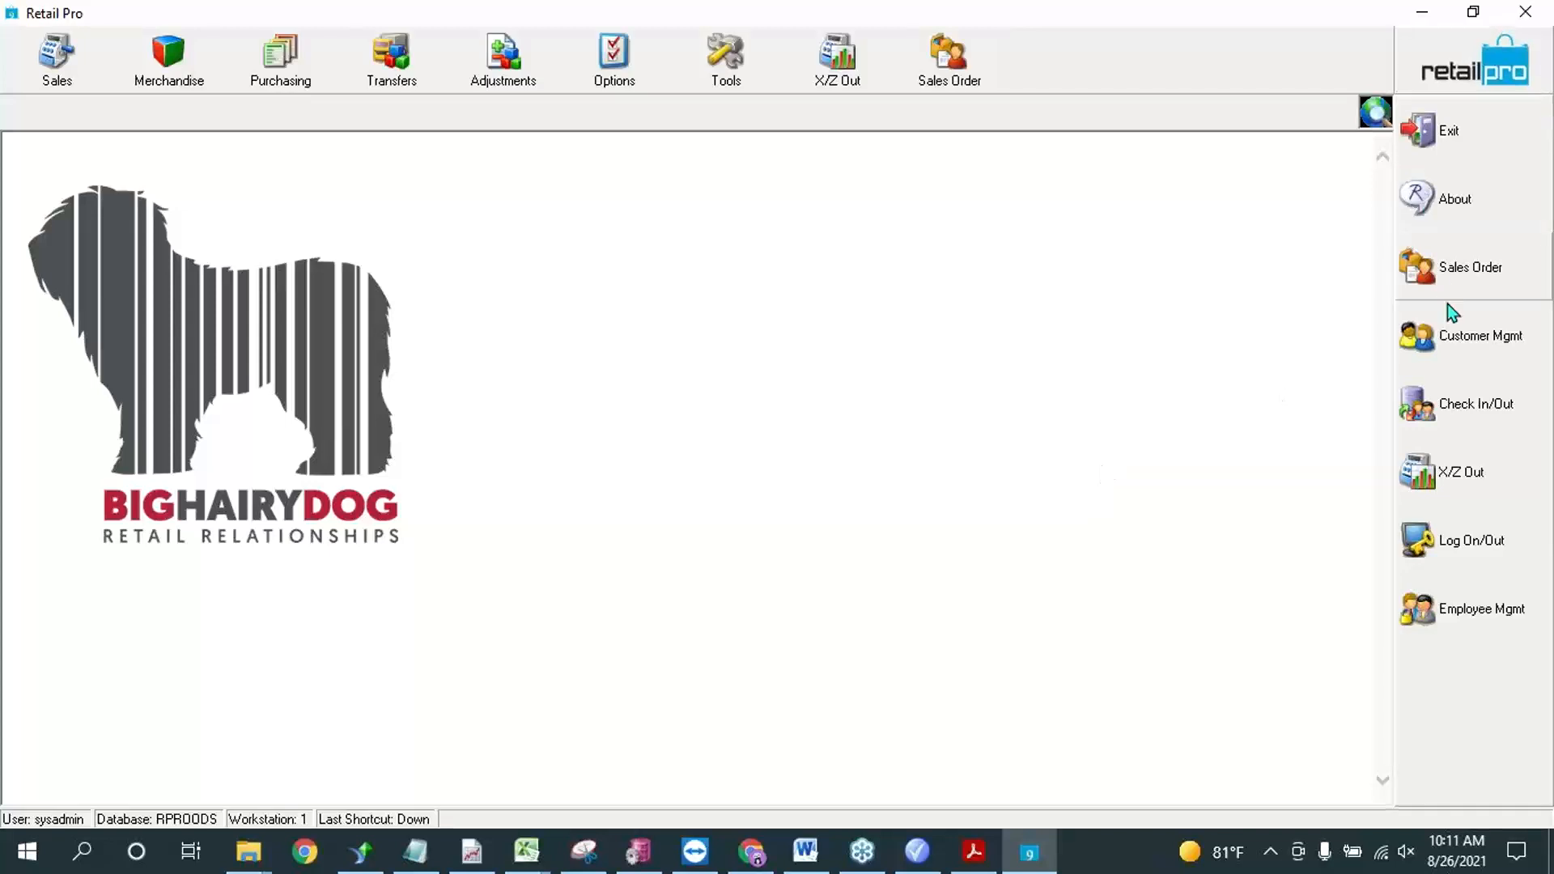
{"action": "left_click", "coordinate": [625, 58]}
{"action": "left_click", "coordinate": [629, 166]}
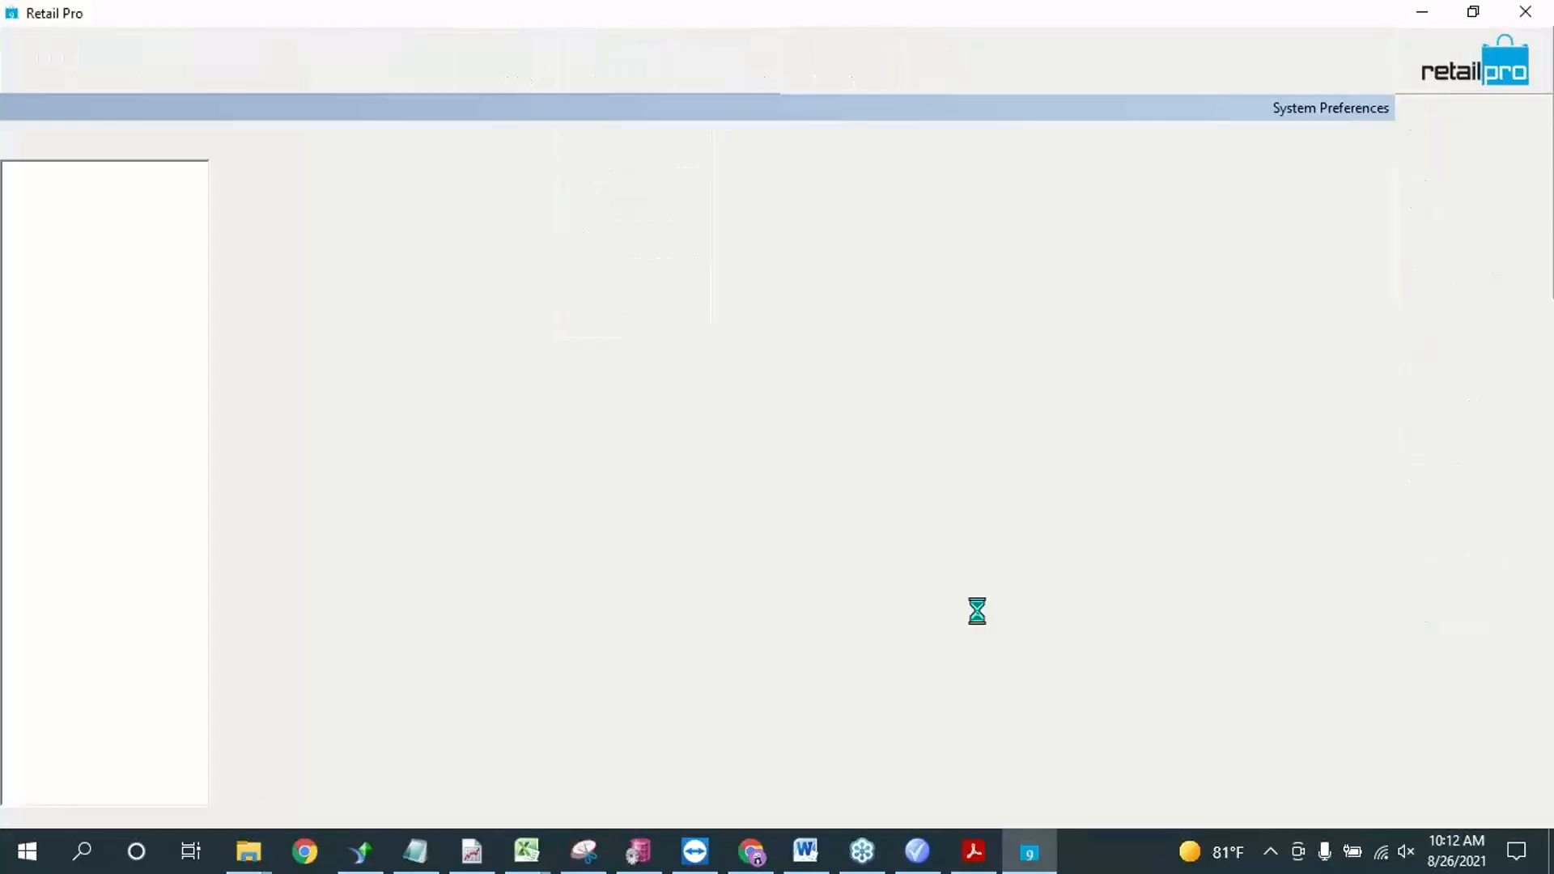
{"action": "left_click", "coordinate": [13, 317]}
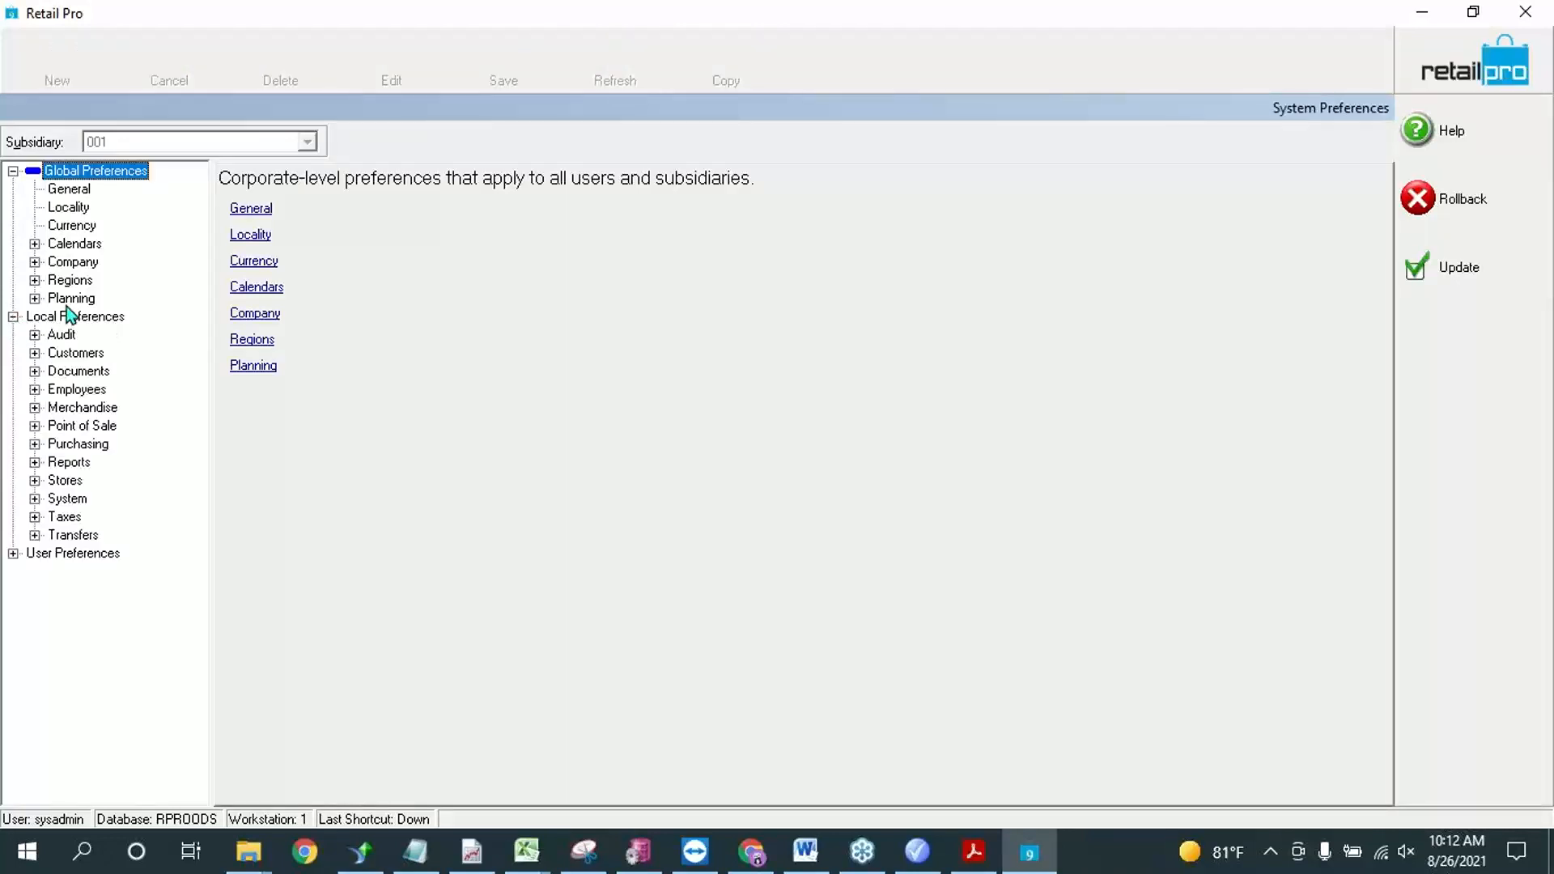
{"action": "left_click", "coordinate": [34, 426]}
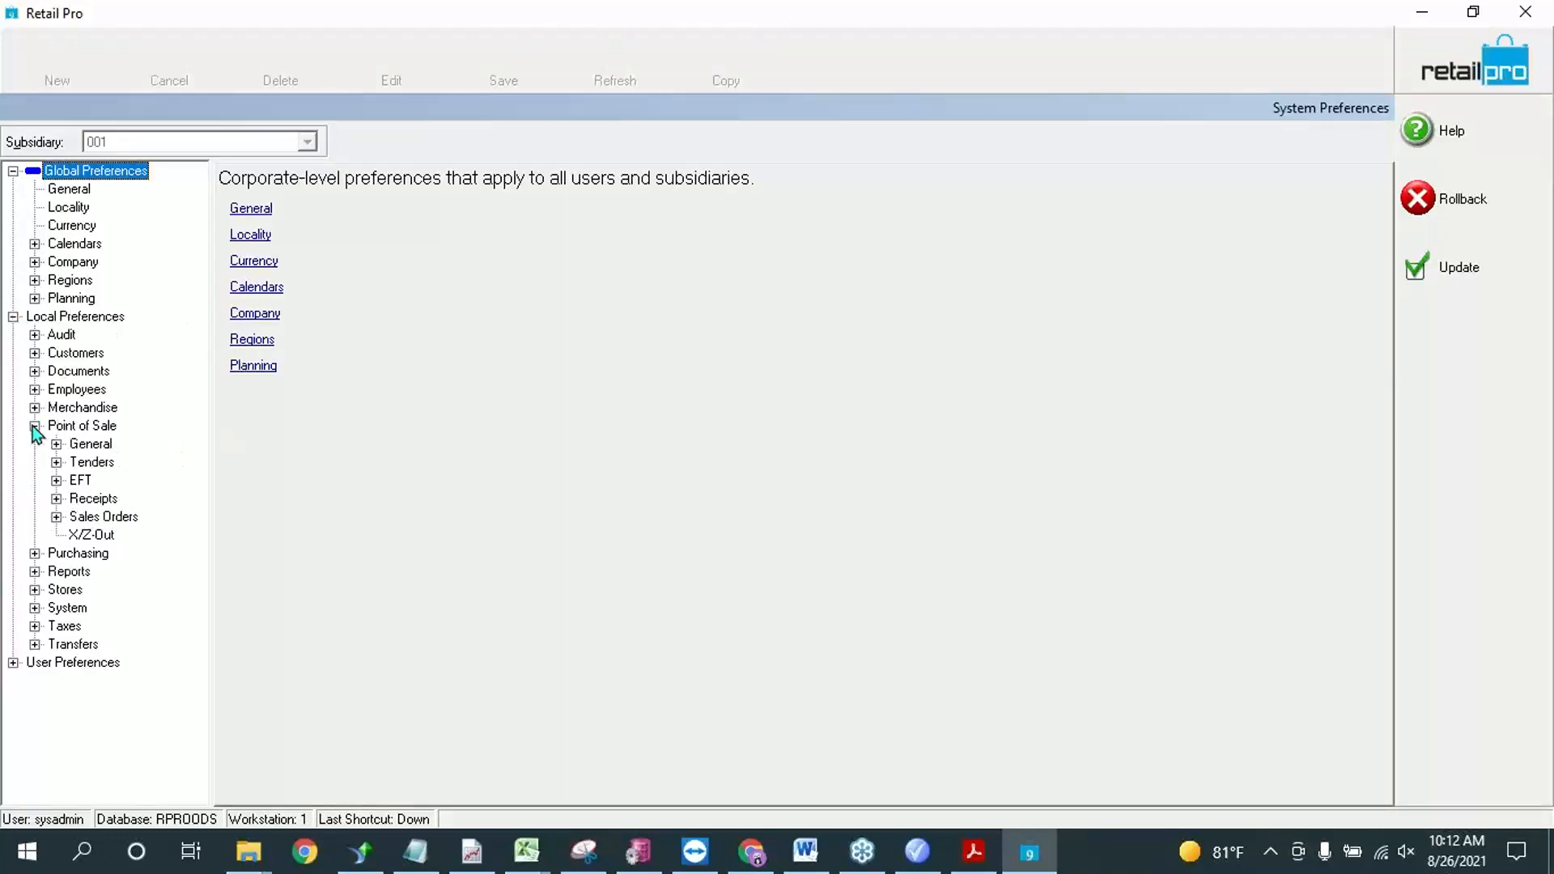
{"action": "left_click", "coordinate": [56, 444]}
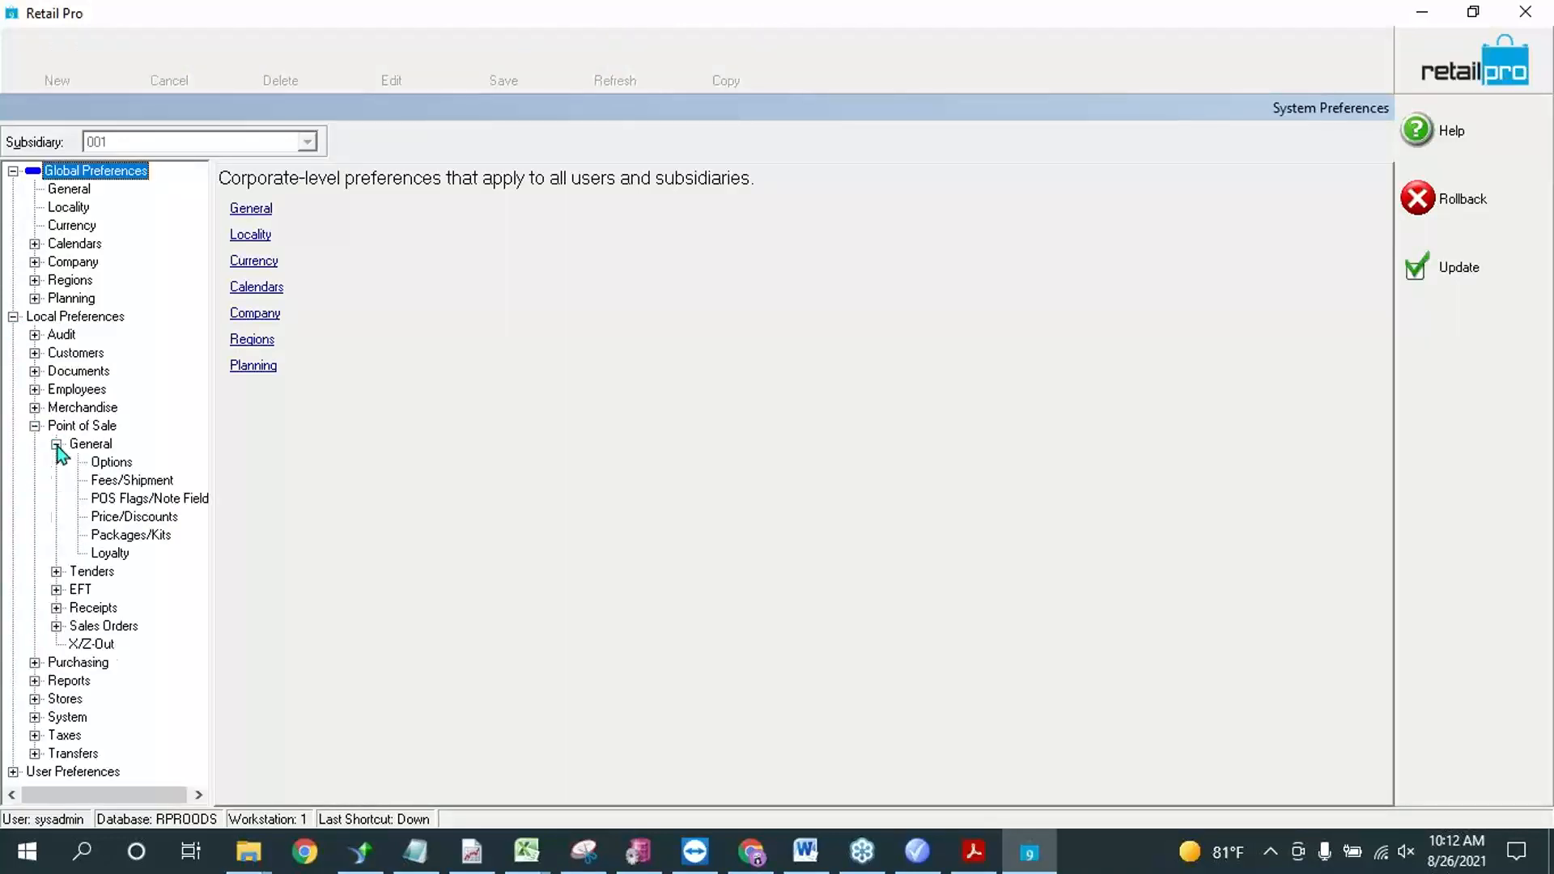
{"action": "left_click", "coordinate": [153, 517]}
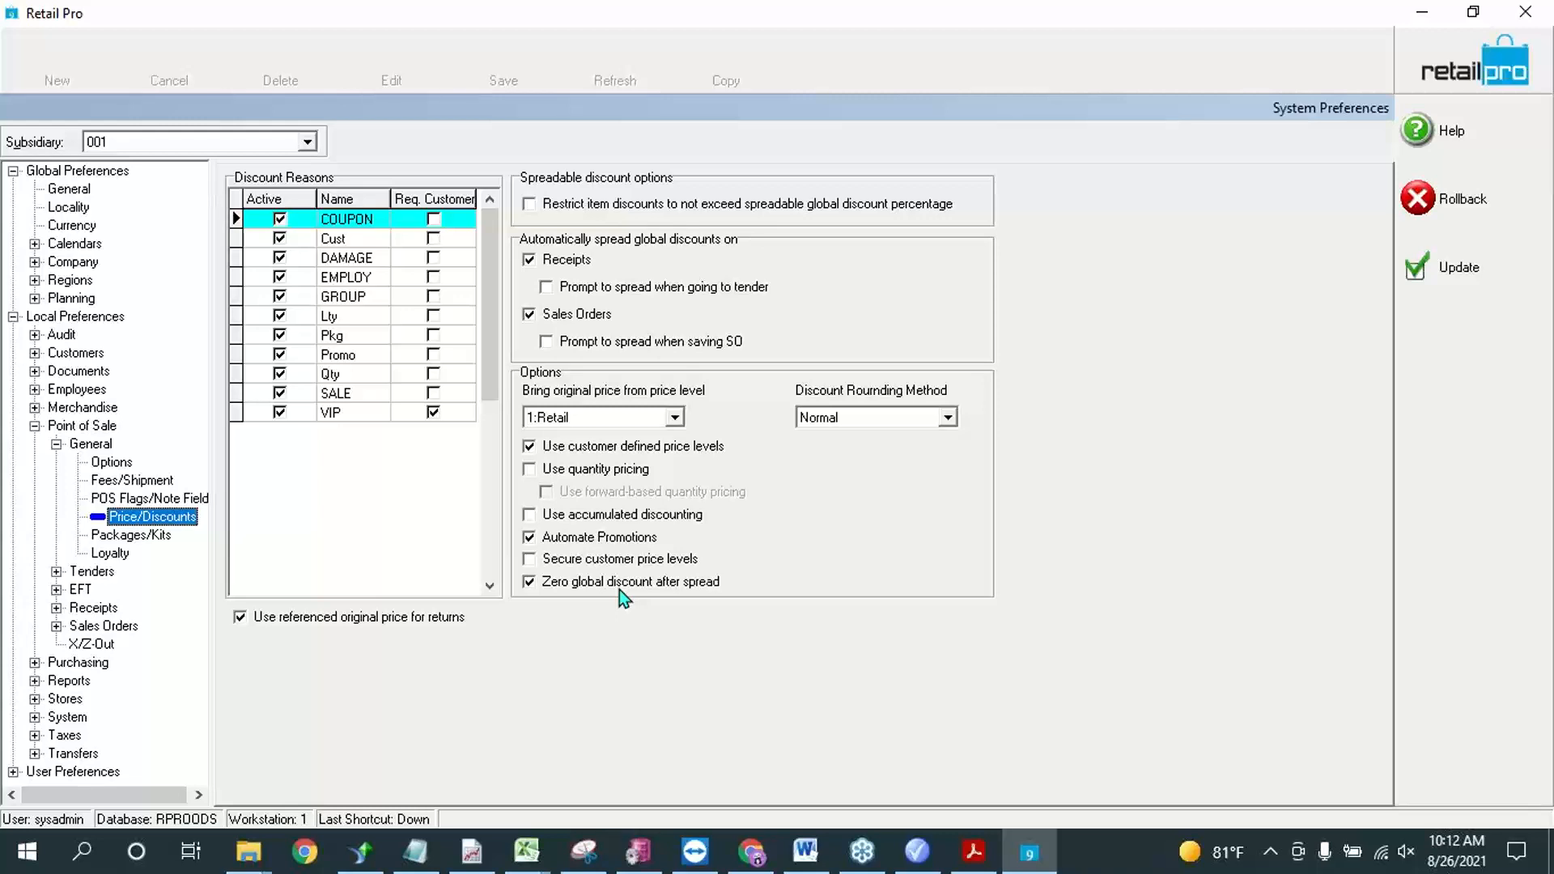
Step: Add a discount reason named "Bogo" after VIP in the Discount Reasons list
{"action": "left_click", "coordinate": [358, 416]}
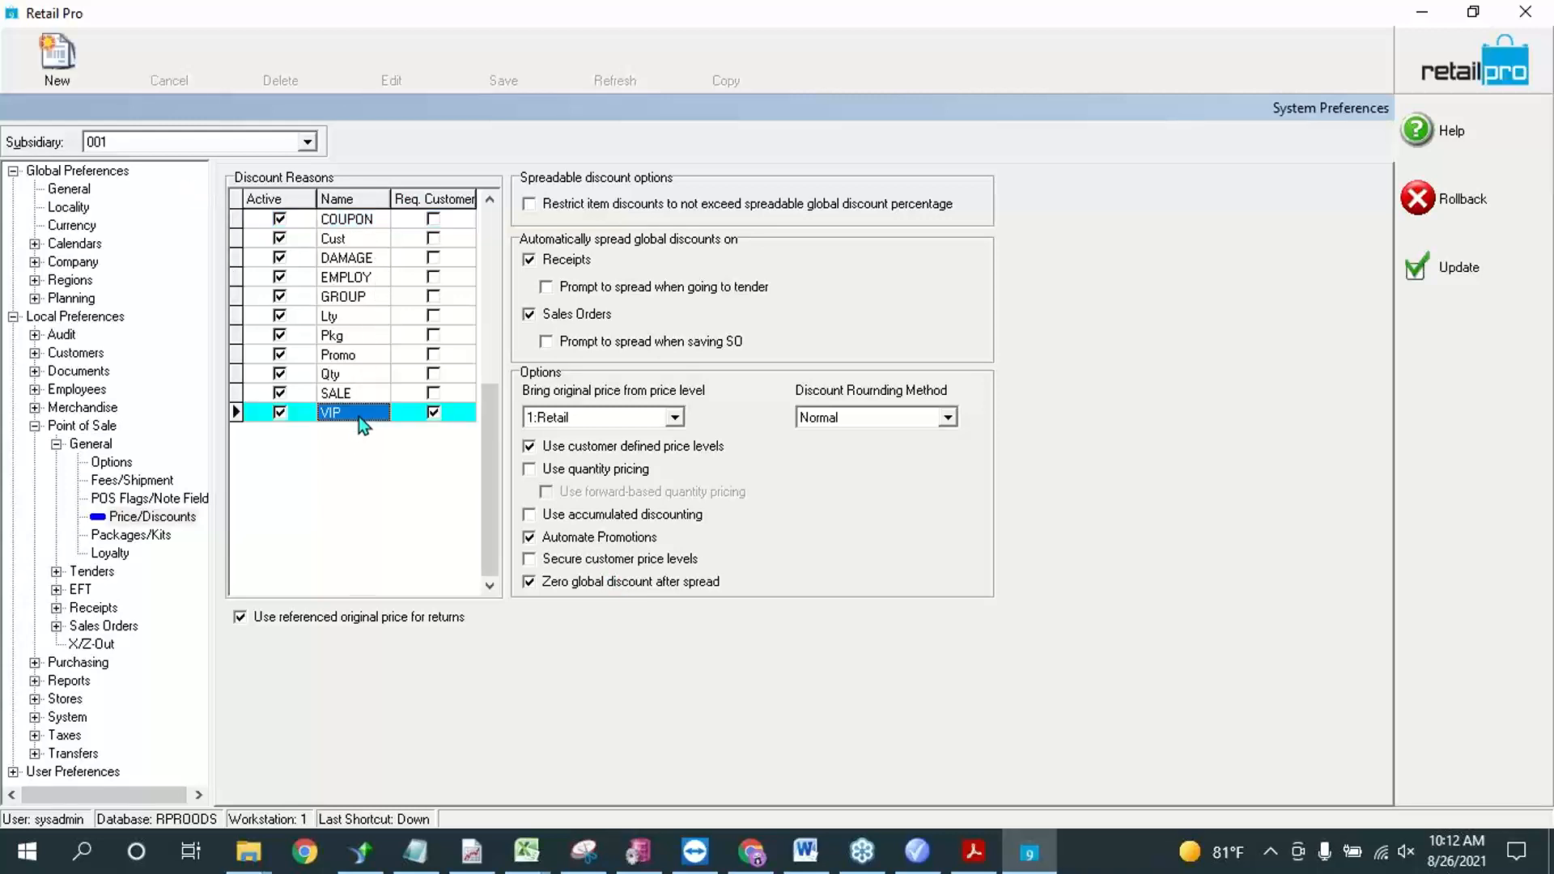
{"action": "key", "text": "Down"}
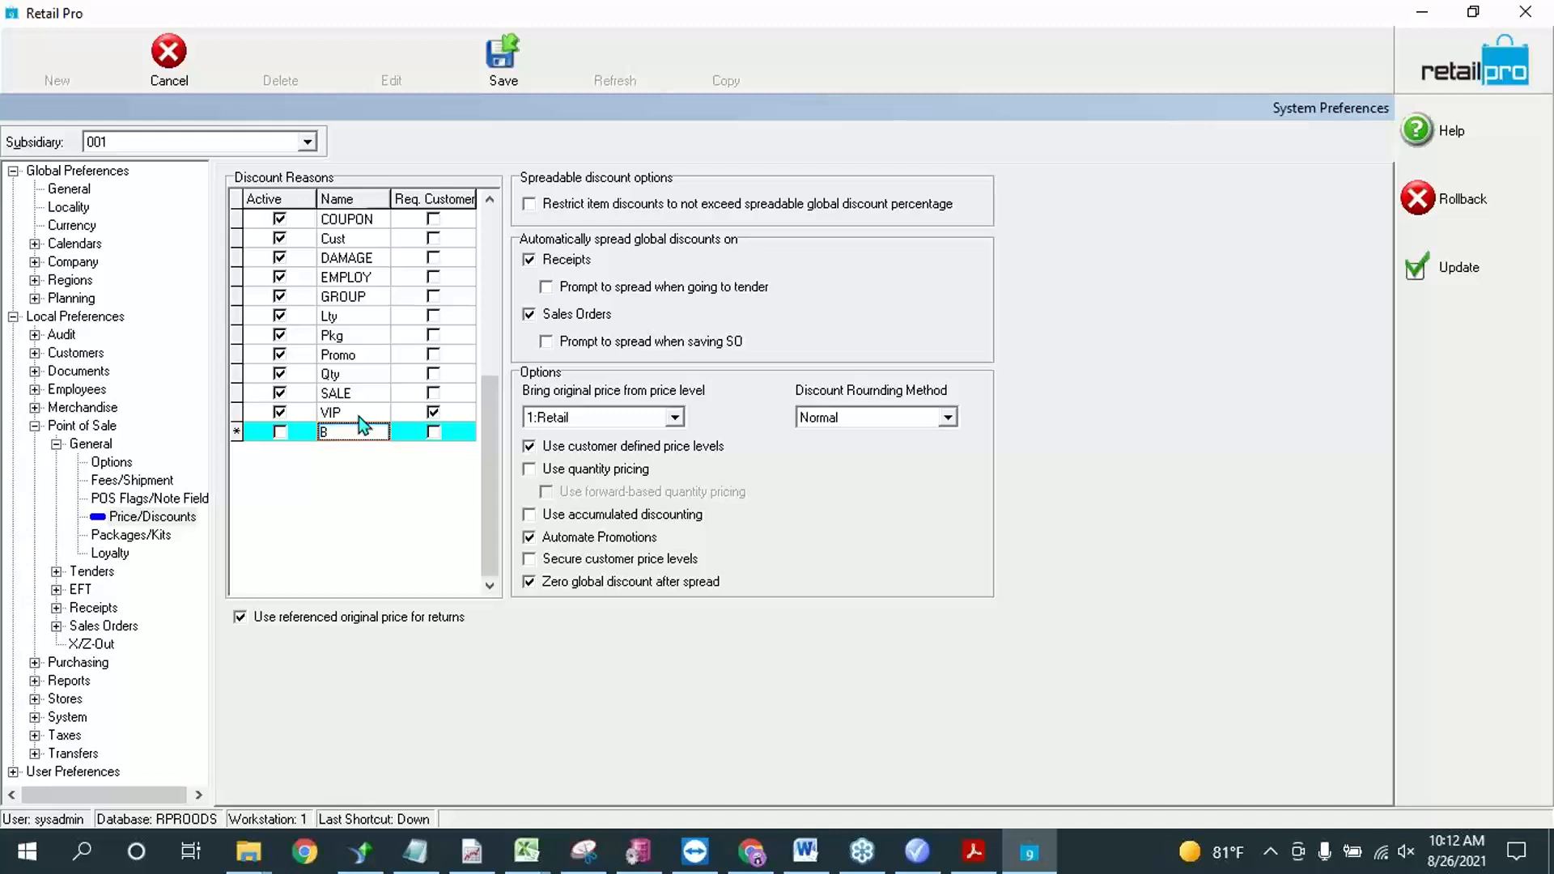
{"action": "type", "text": "Bogo"}
{"action": "key", "text": "Down"}
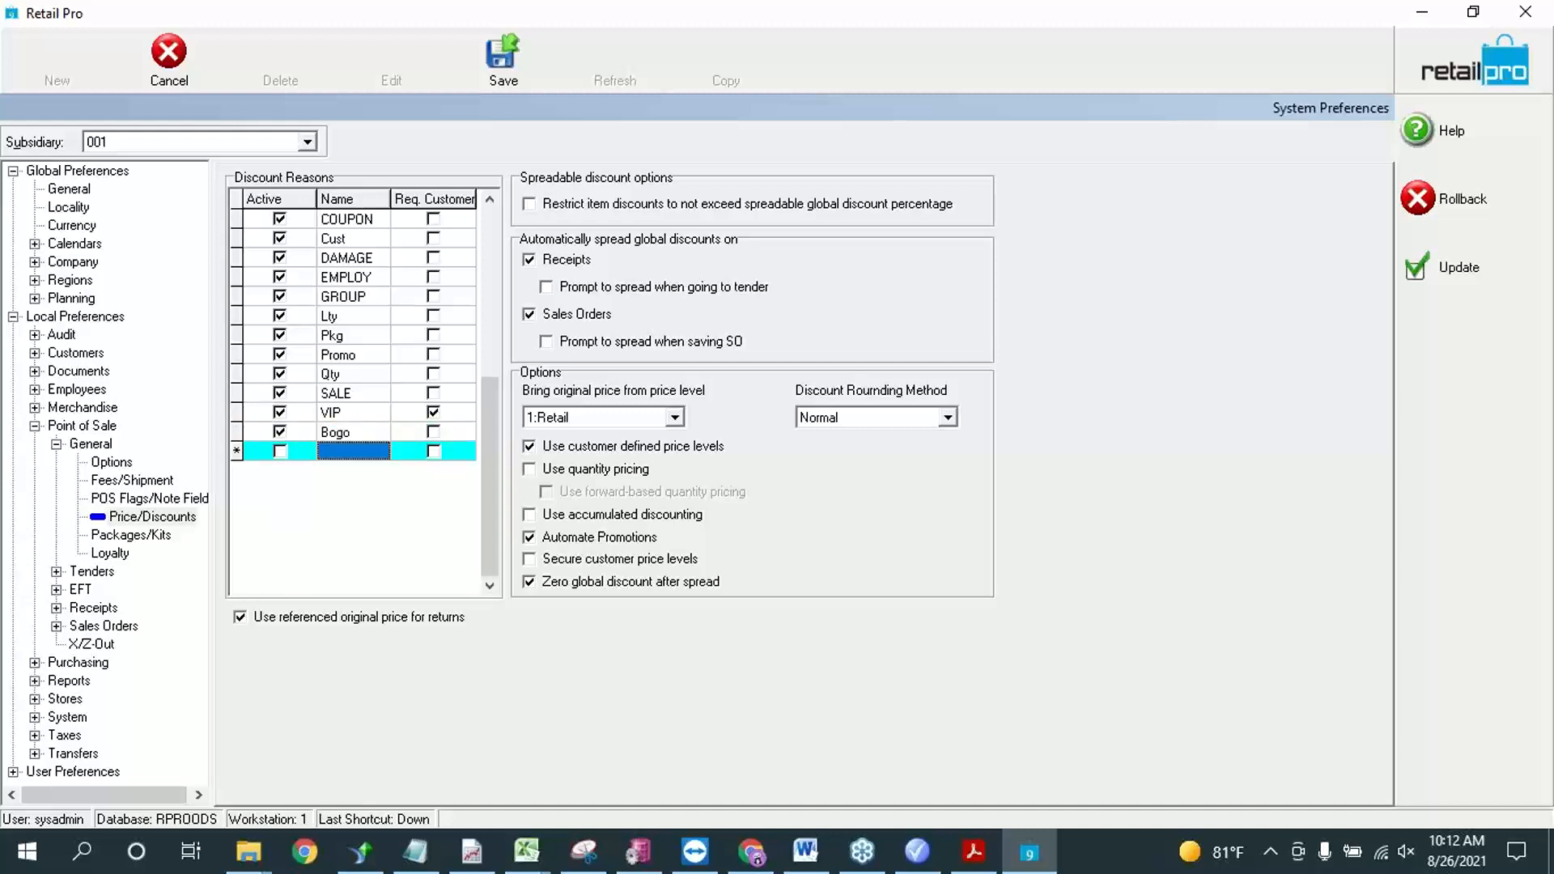
Step: Try to add a discount reason named "Qty" and clear the entered name
{"action": "type", "text": "Qty"}
{"action": "key", "text": "Down"}
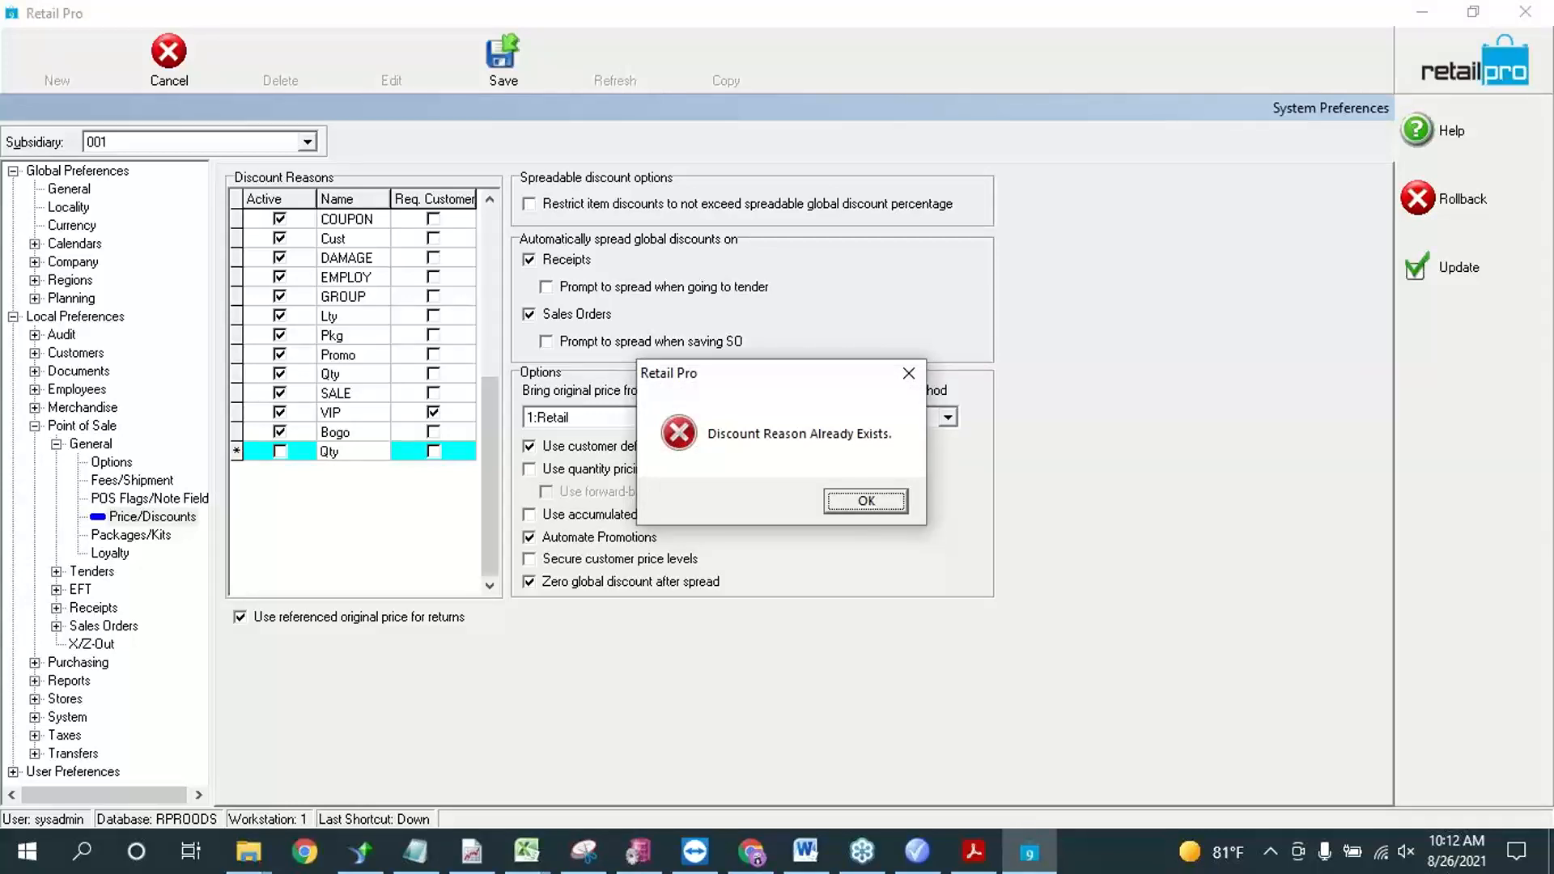
{"action": "key", "text": "Return"}
{"action": "key", "text": "BackSpace"}
{"action": "key", "text": "BackSpace"}
{"action": "key", "text": "BackSpace"}
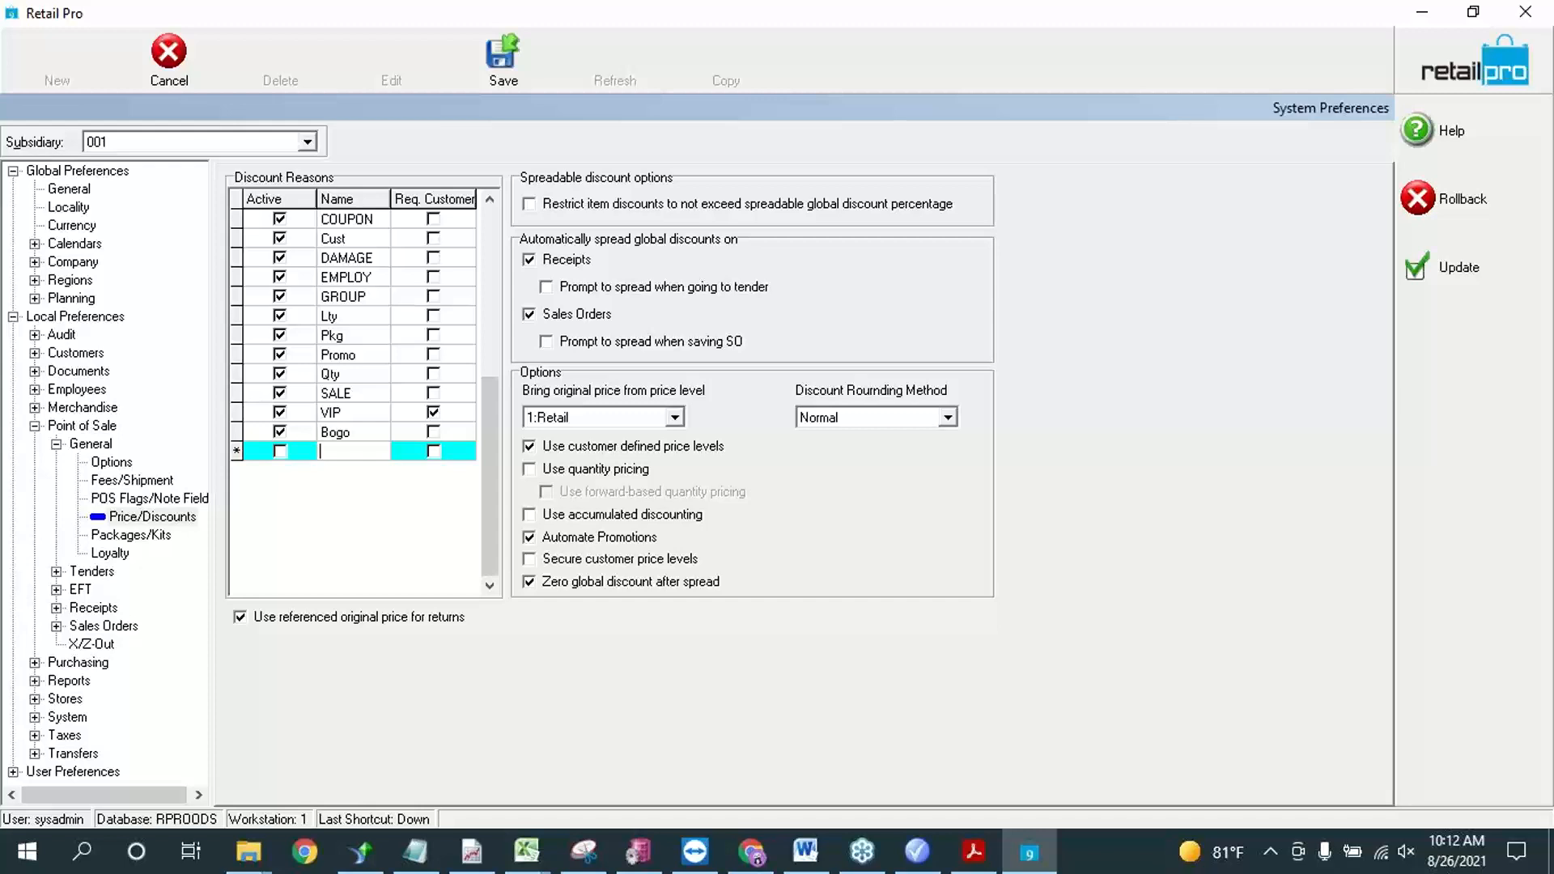
Step: Add a discount reason named "Qty2" below Bogo
{"action": "type", "text": "Qty2"}
{"action": "key", "text": "Up"}
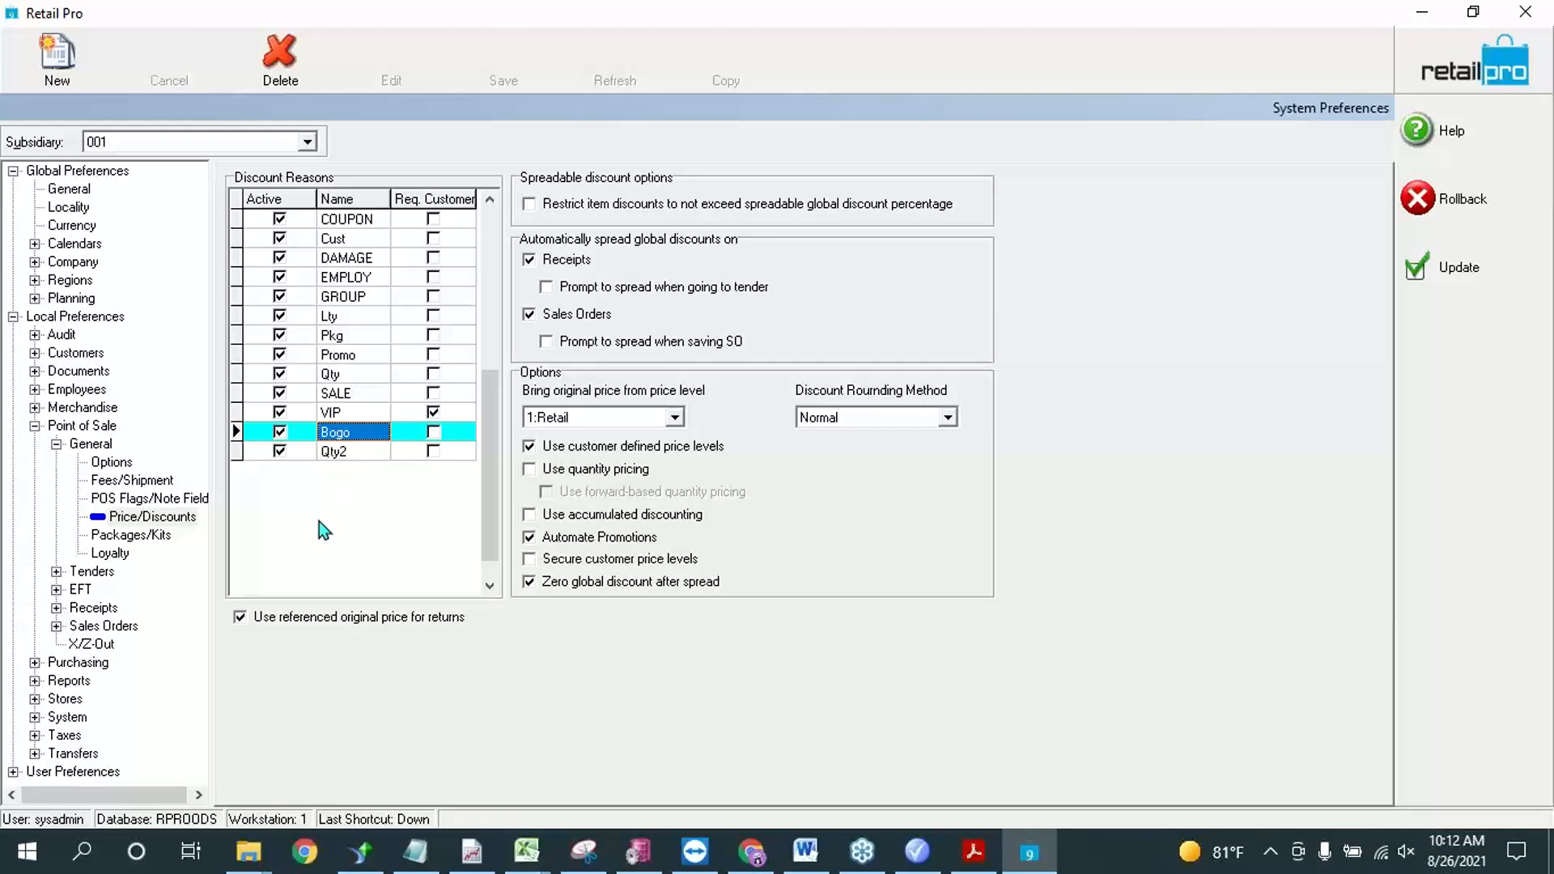
{"action": "left_click", "coordinate": [333, 452]}
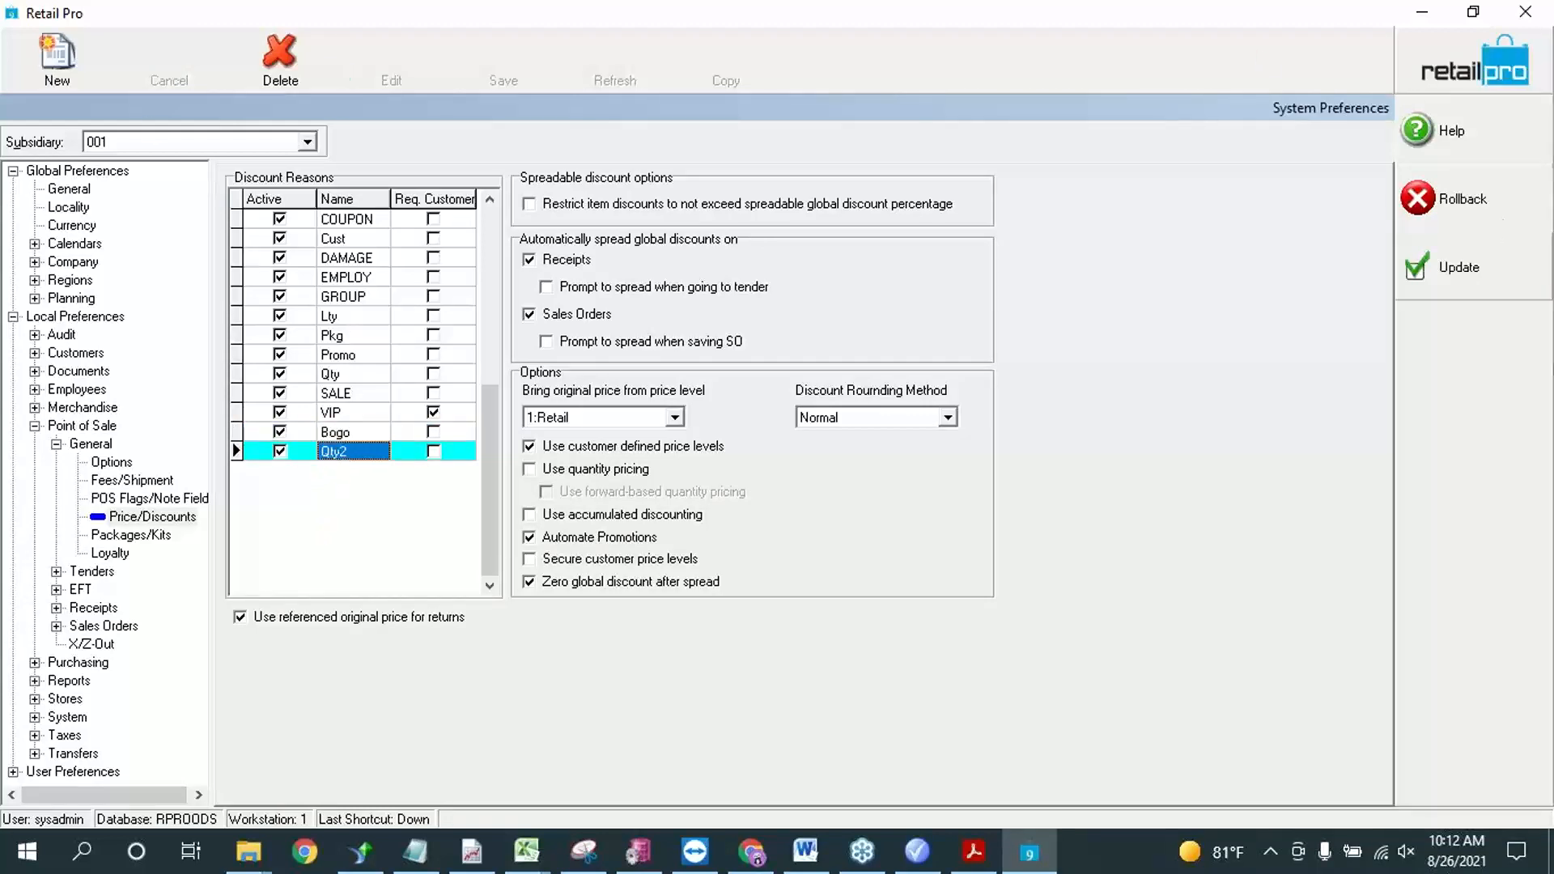
Step: Update the system preferences to save the new discount reasons and return to the Retail Pro home screen
{"action": "left_click", "coordinate": [1532, 119]}
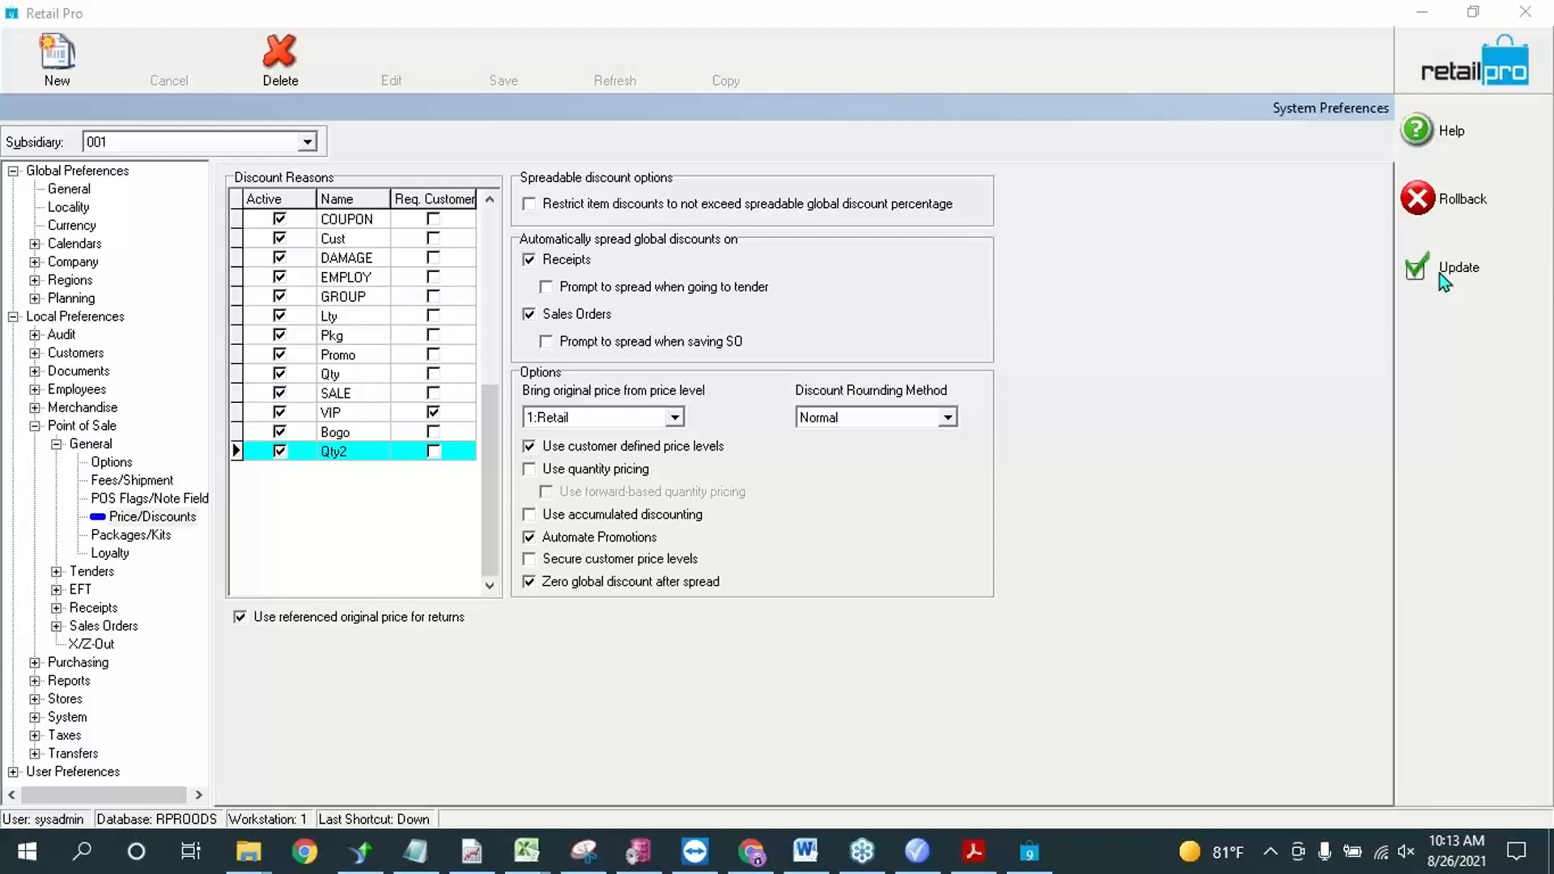
{"action": "left_click", "coordinate": [1279, 301]}
{"action": "left_click", "coordinate": [1197, 433]}
{"action": "left_click", "coordinate": [1448, 267]}
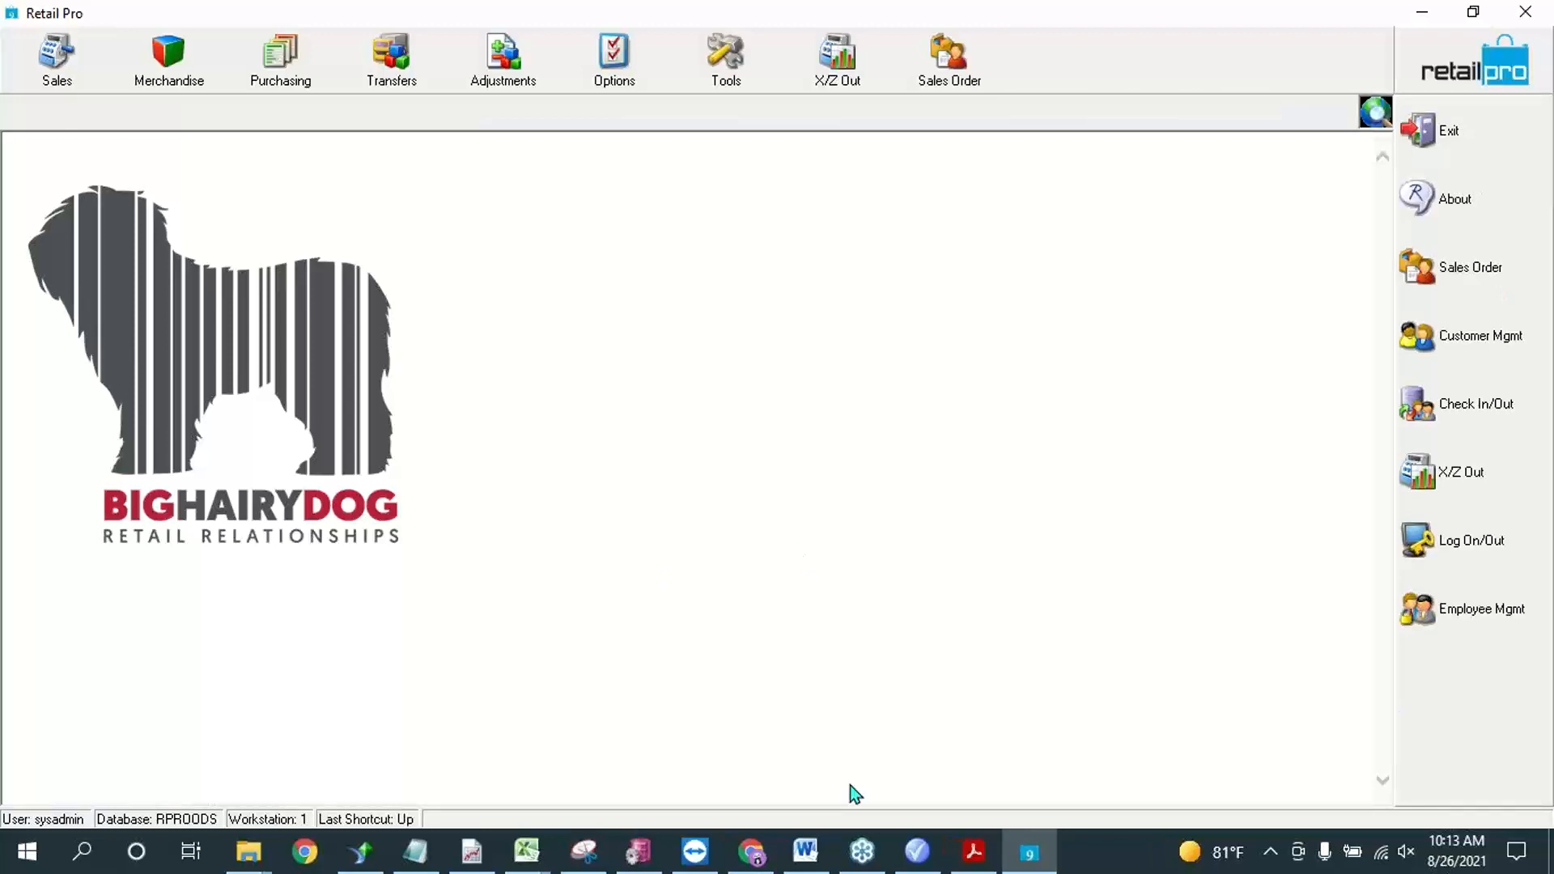
Step: Switch to Retail Pro Promotions and assign the SALE discount reason to the con customer pricing list
{"action": "left_click", "coordinate": [917, 851]}
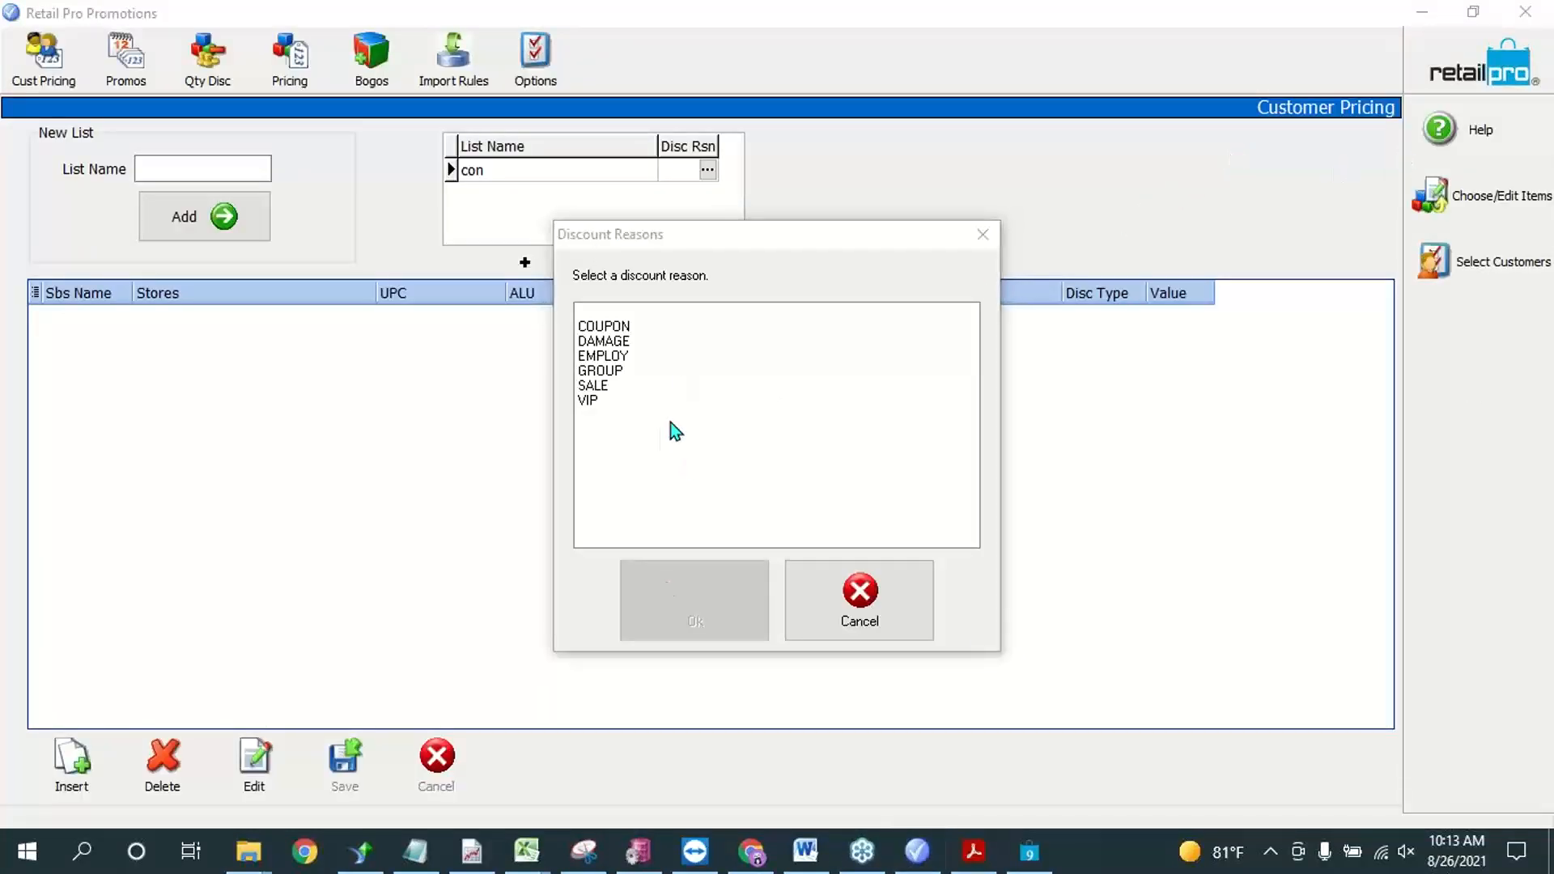
{"action": "left_click", "coordinate": [864, 625]}
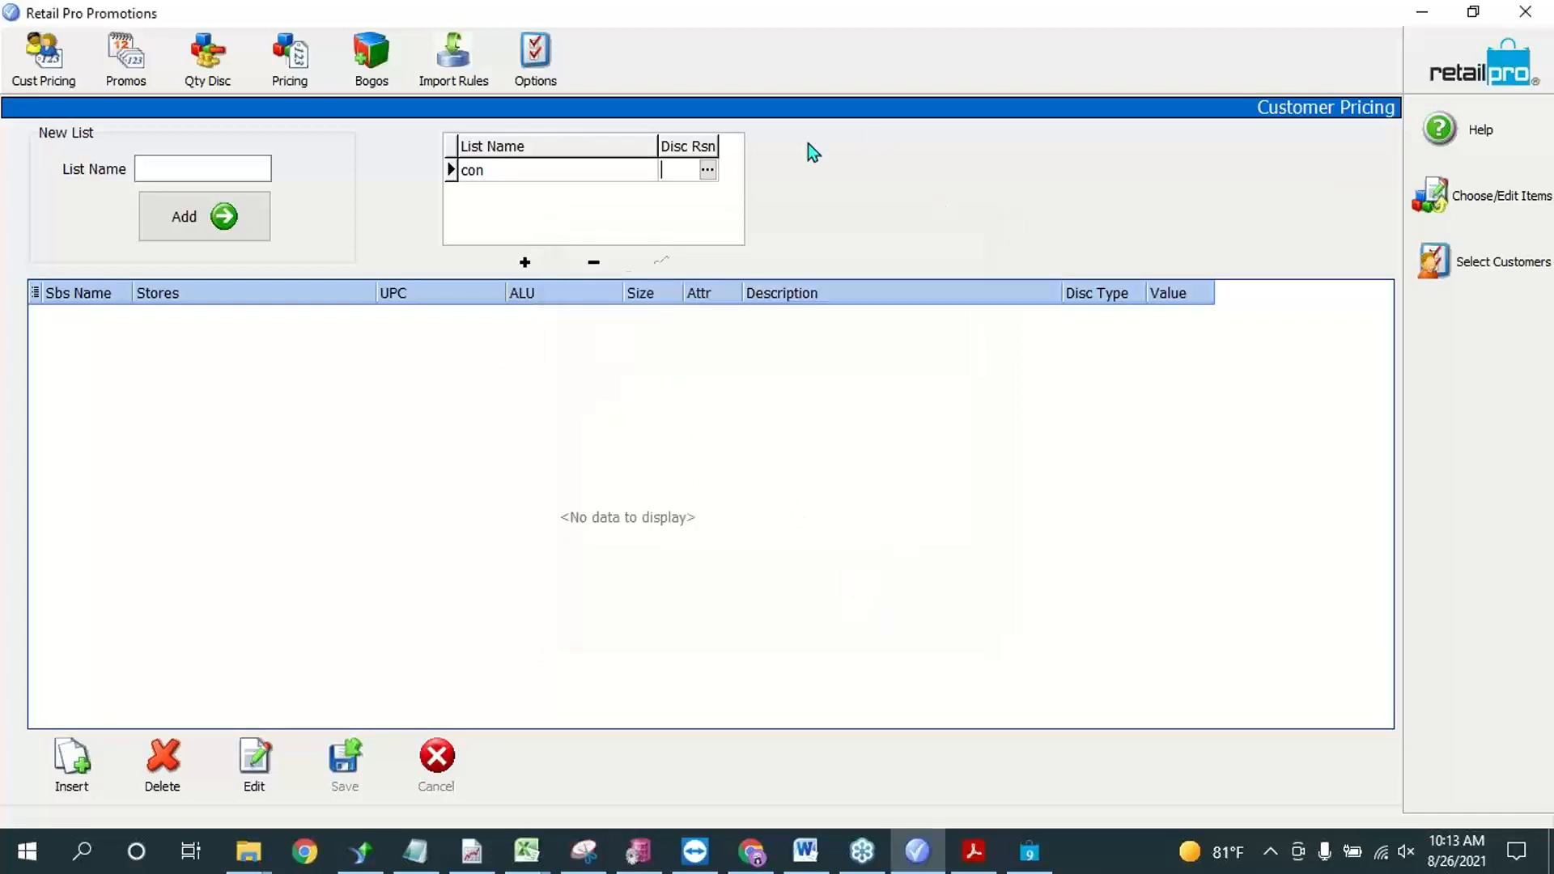
{"action": "left_click", "coordinate": [707, 172]}
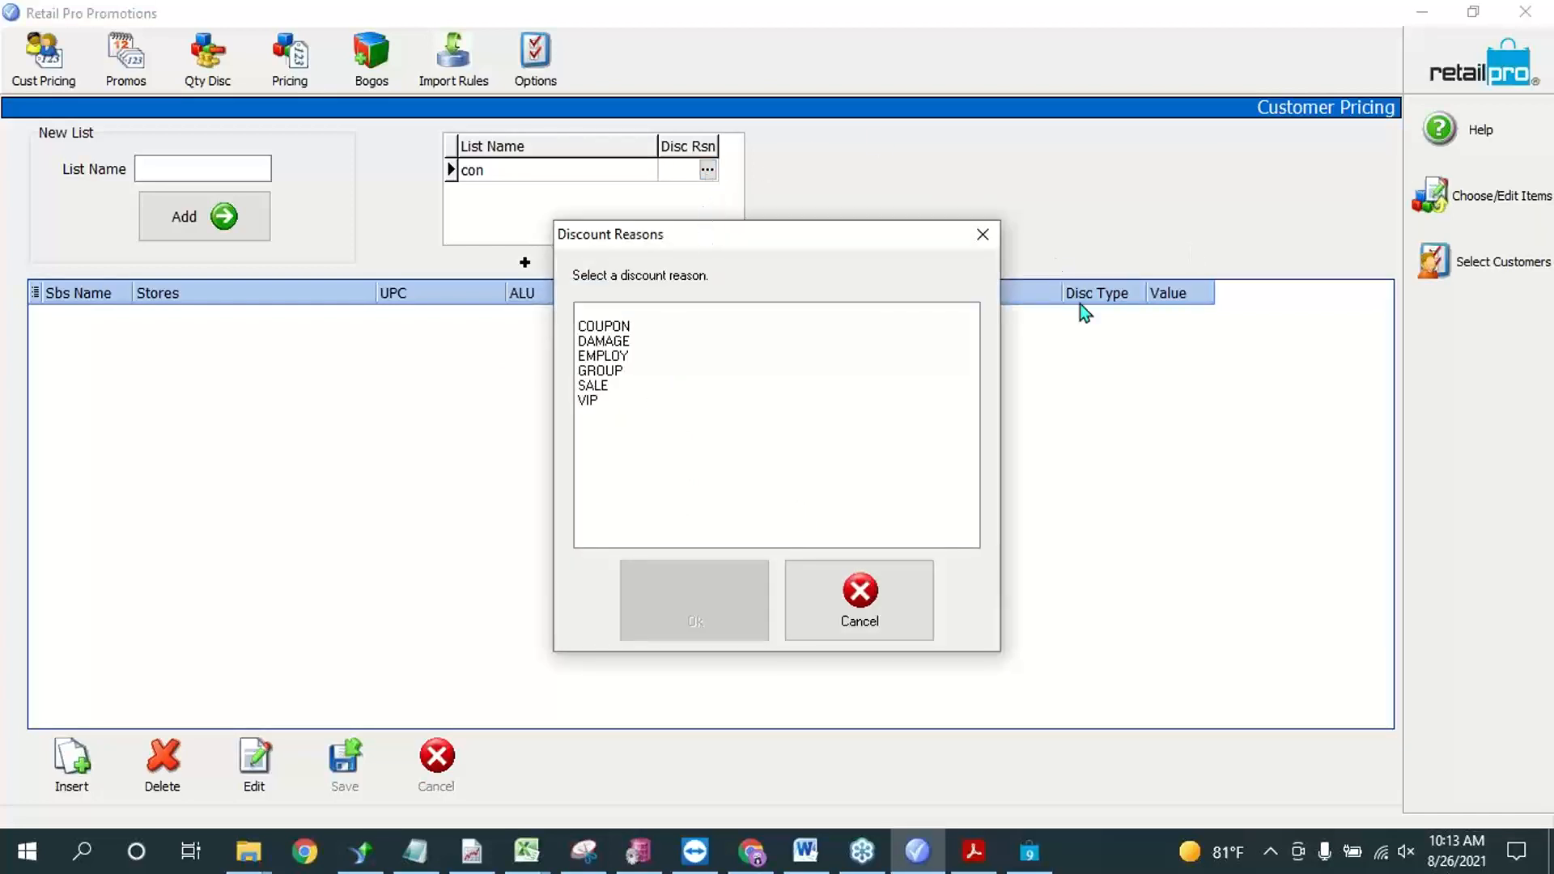
{"action": "left_click", "coordinate": [595, 388]}
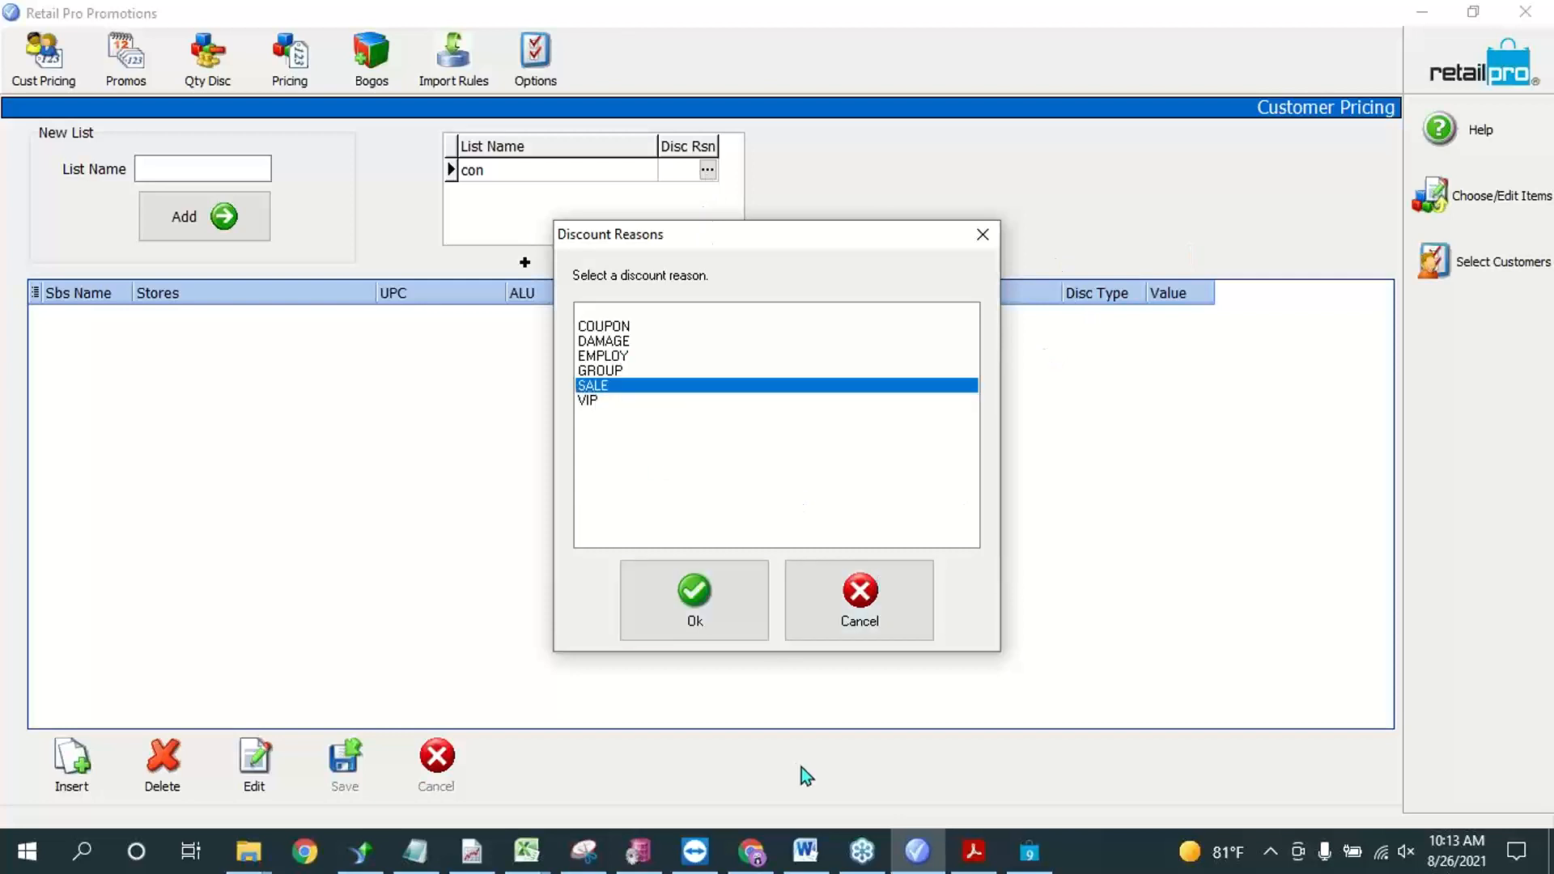
{"action": "left_click", "coordinate": [710, 608]}
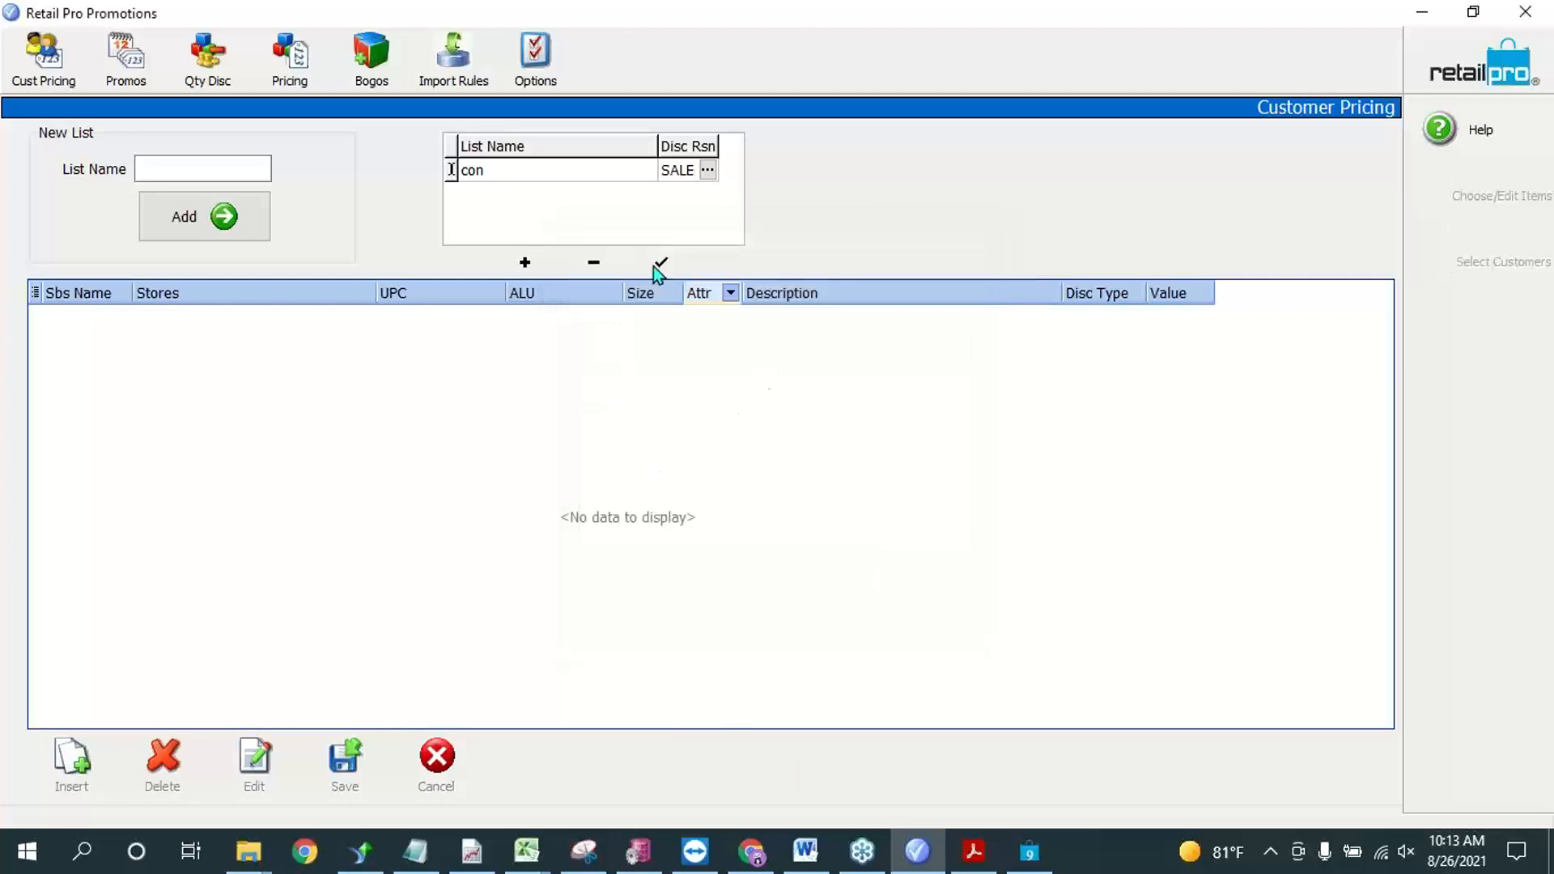
Step: Save the discount reason change on the con pricing list
{"action": "left_click", "coordinate": [602, 173]}
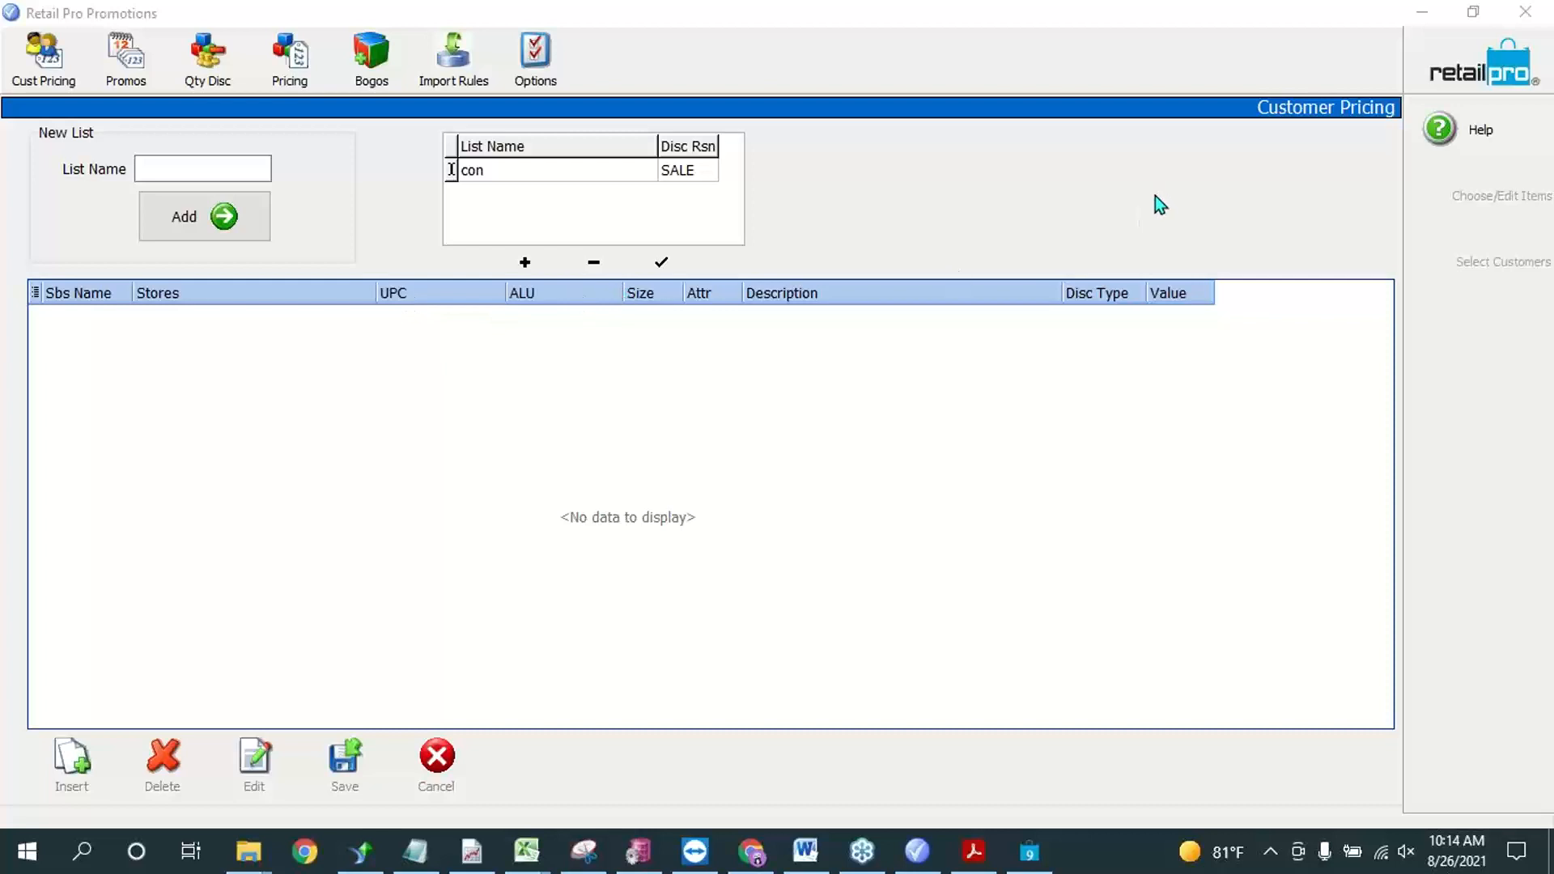
{"action": "left_click", "coordinate": [962, 242]}
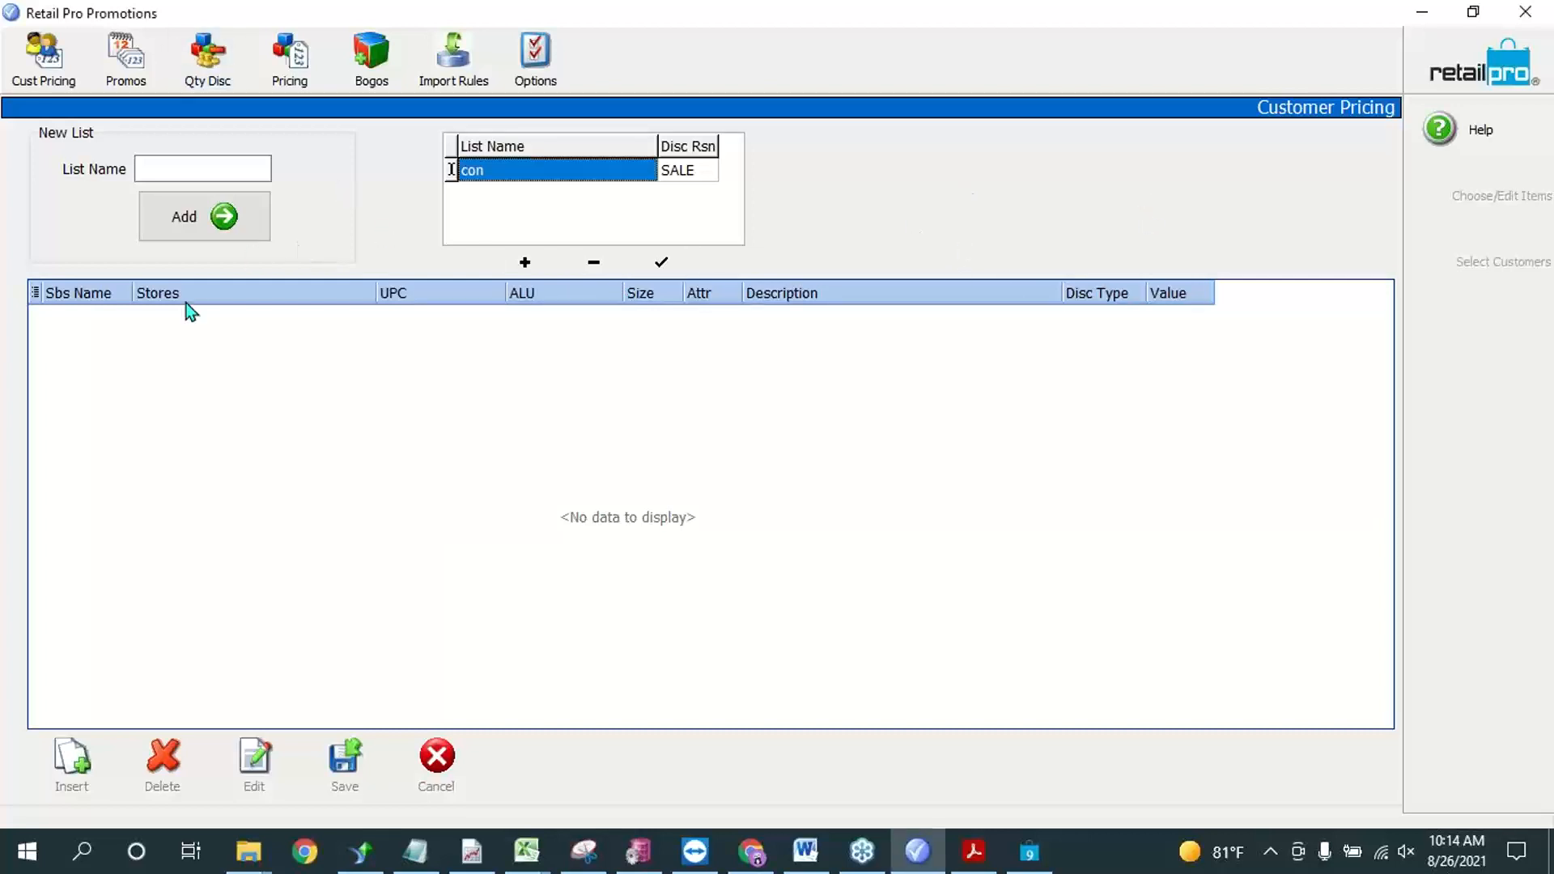
{"action": "left_click", "coordinate": [161, 327]}
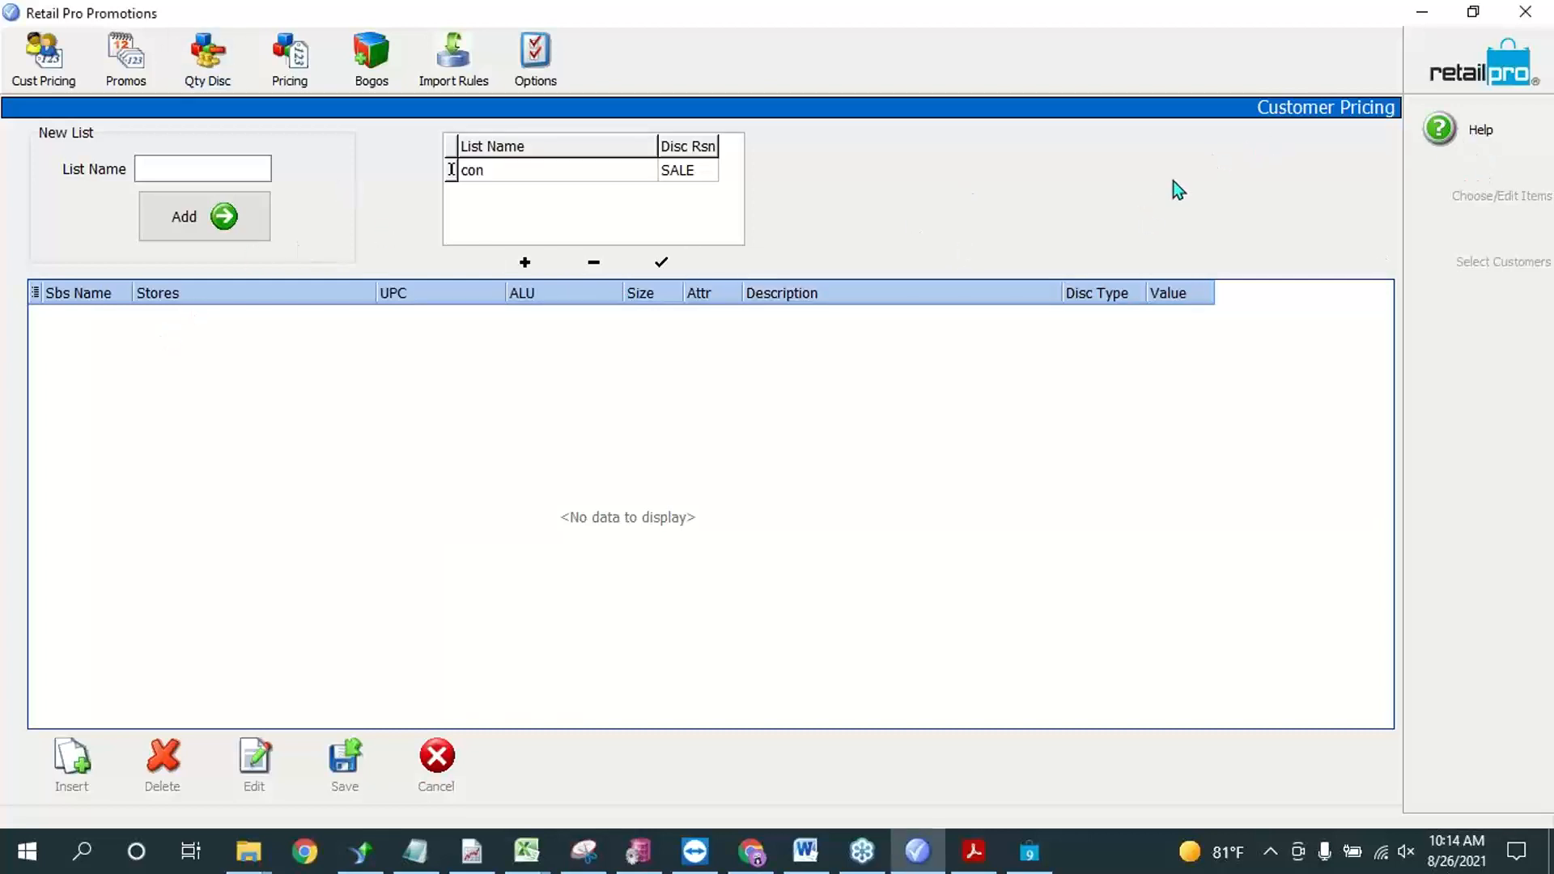
{"action": "left_click", "coordinate": [1425, 255]}
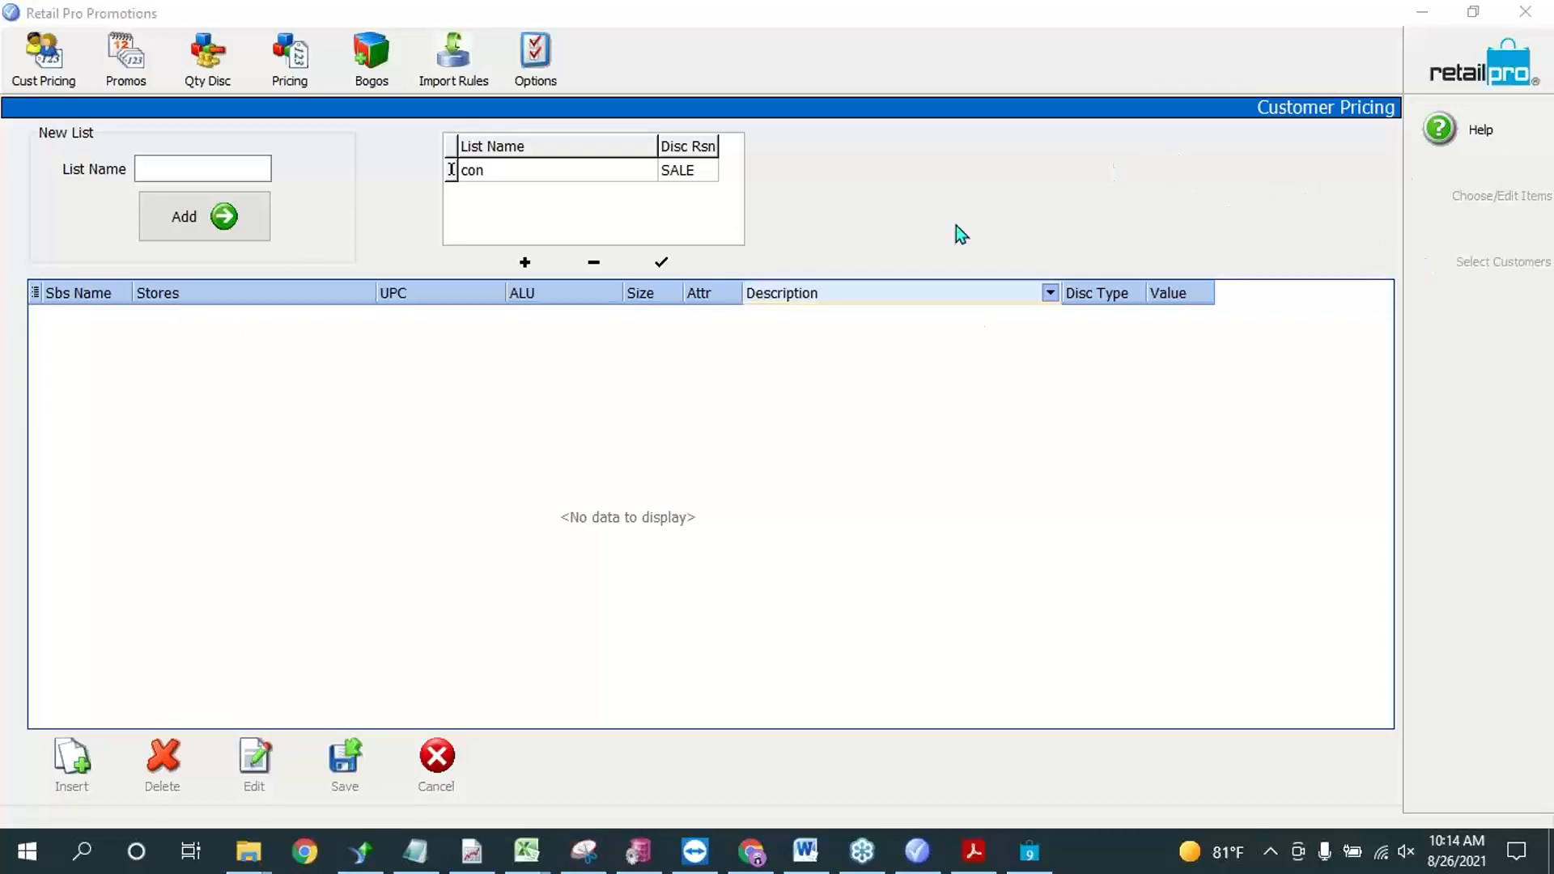
{"action": "left_click", "coordinate": [366, 433]}
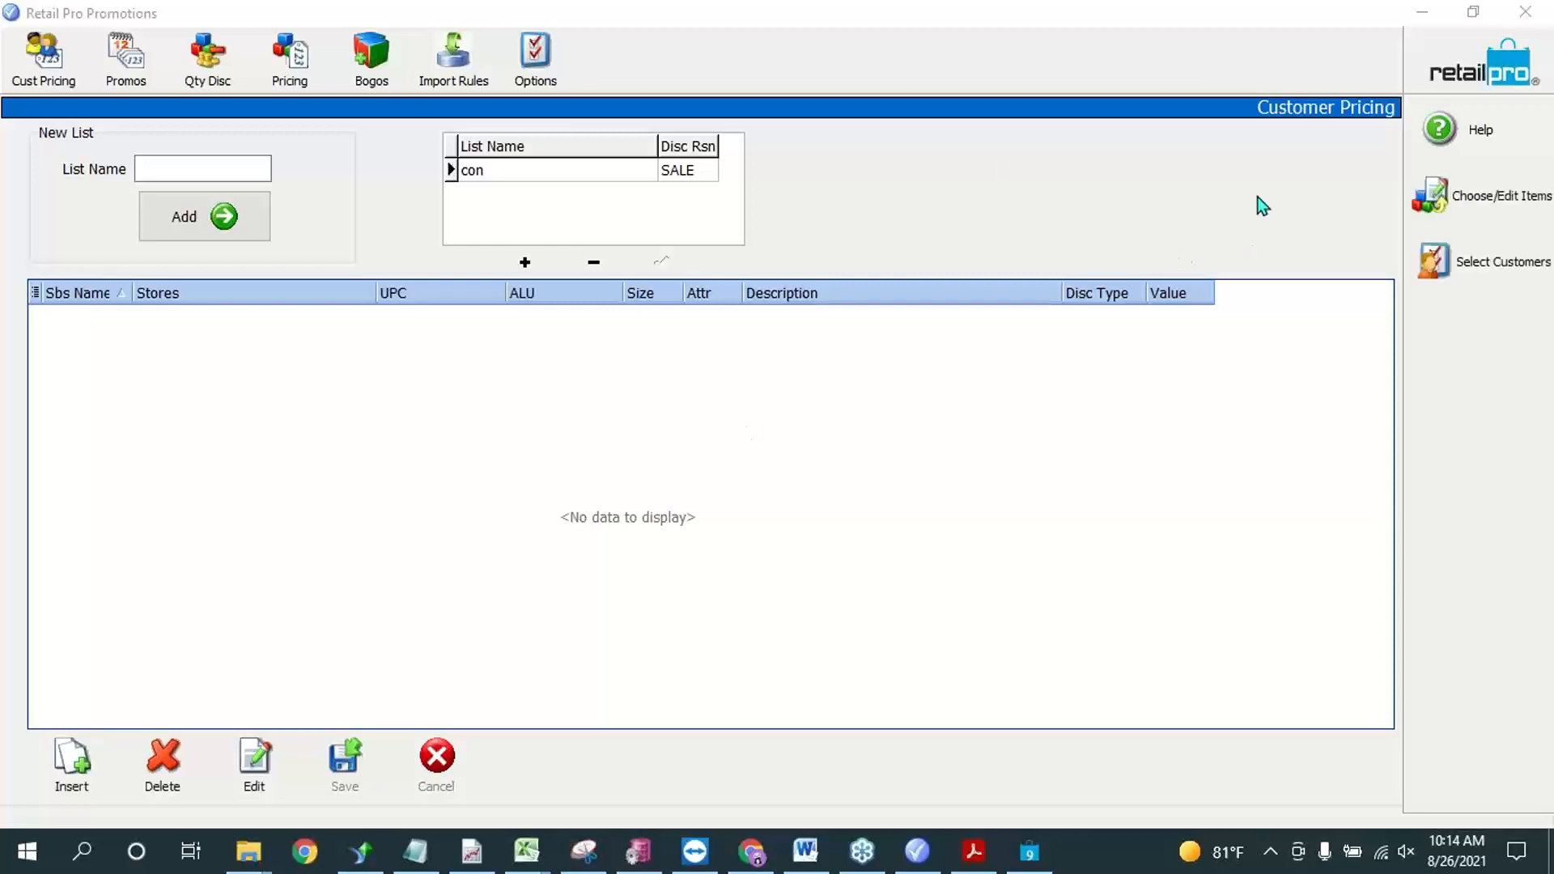
Step: Attach the con pricing list to the third customer in the customer selection and close the selection window
{"action": "left_click", "coordinate": [516, 173]}
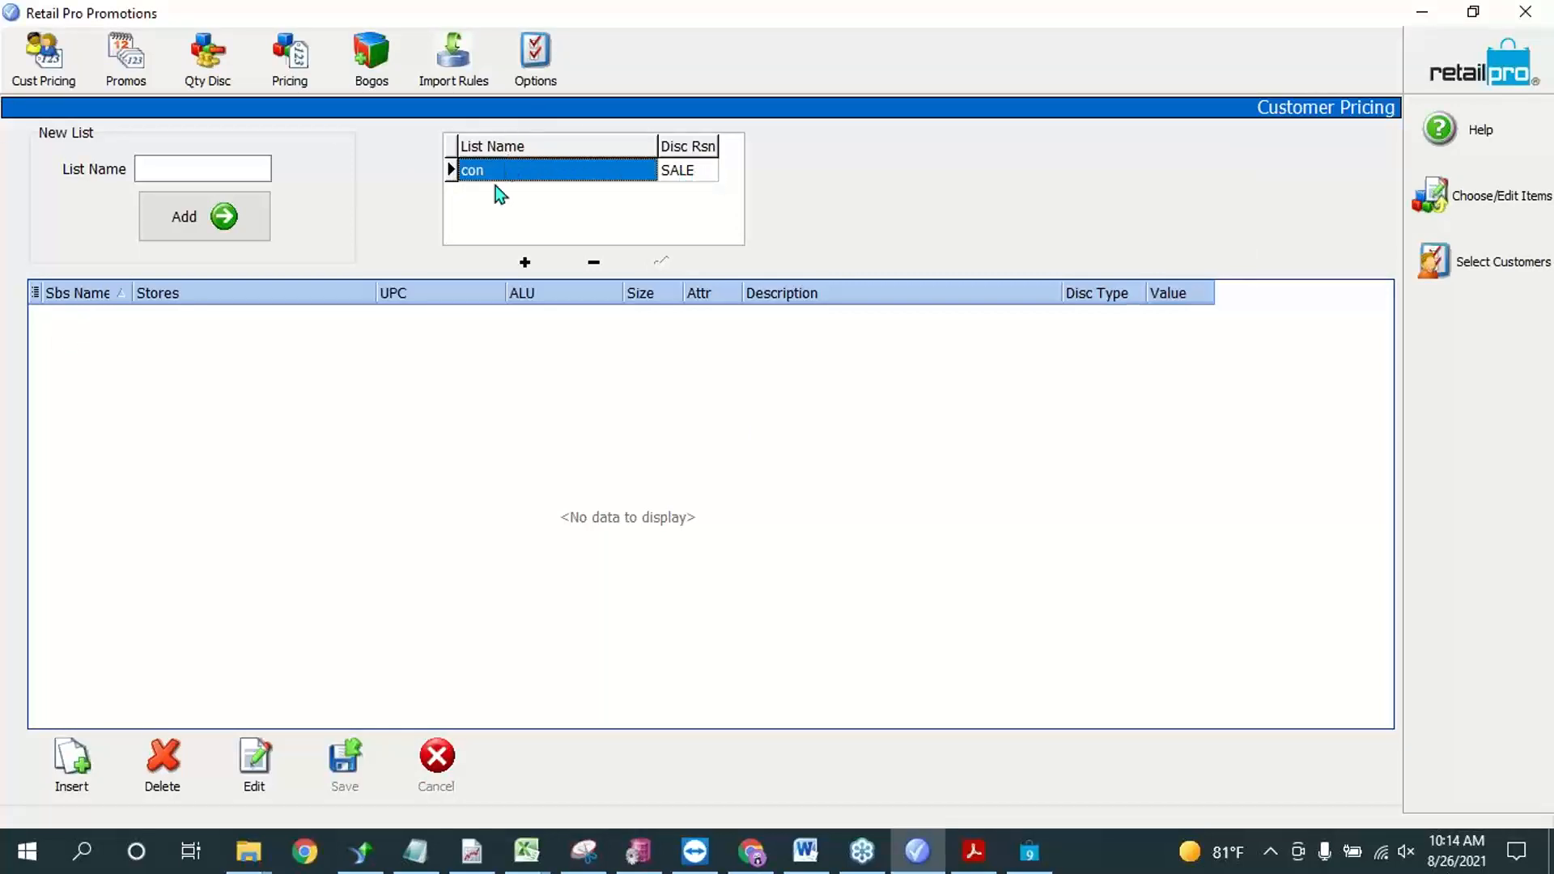
{"action": "left_click", "coordinate": [1484, 264]}
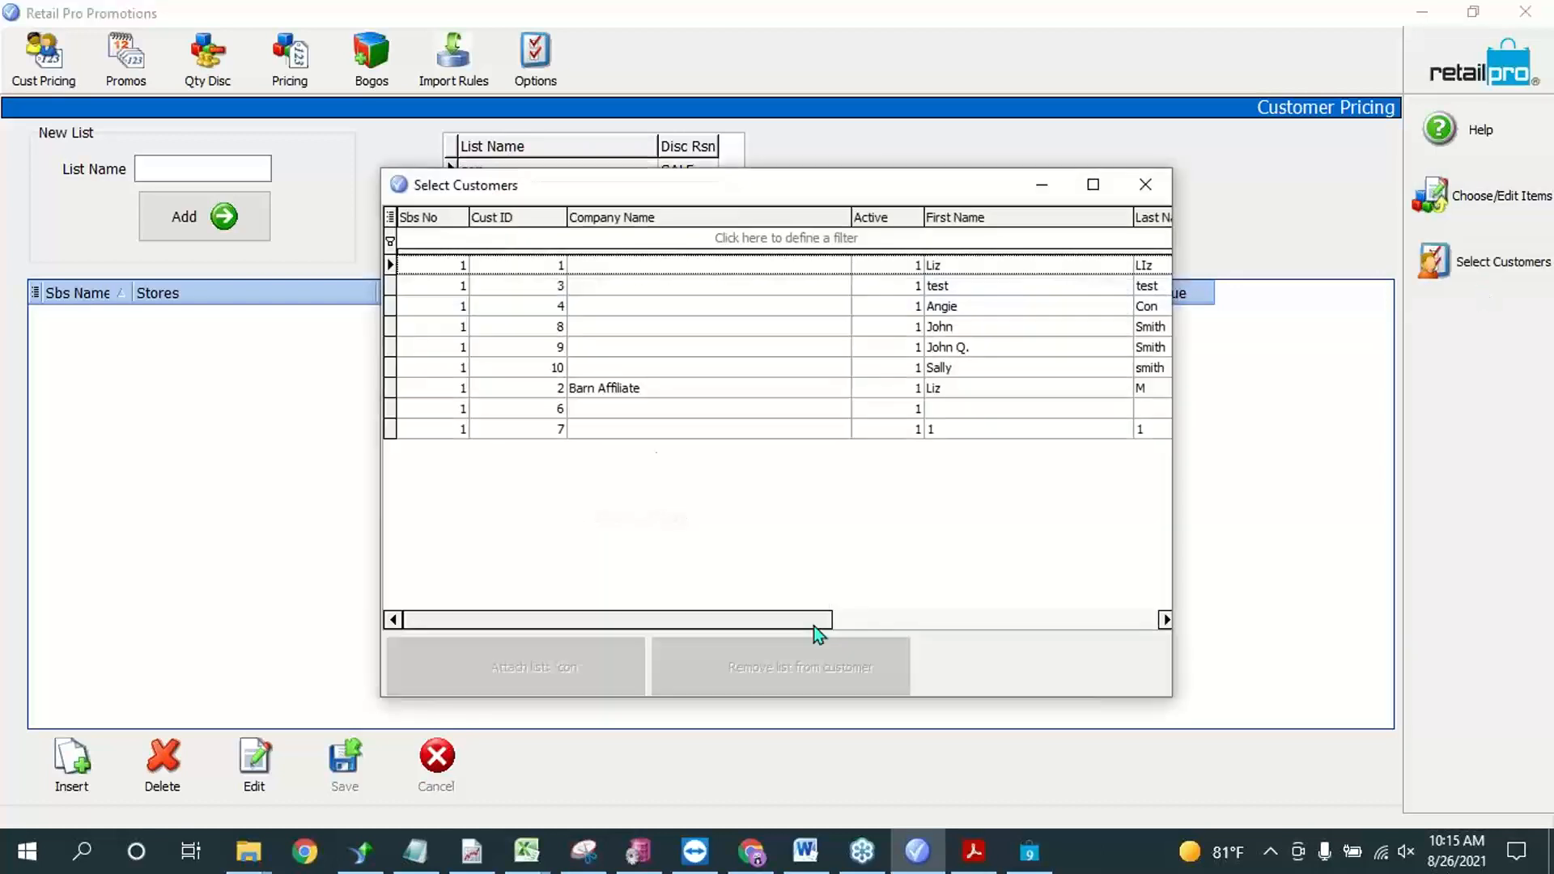
{"action": "left_click", "coordinate": [995, 313]}
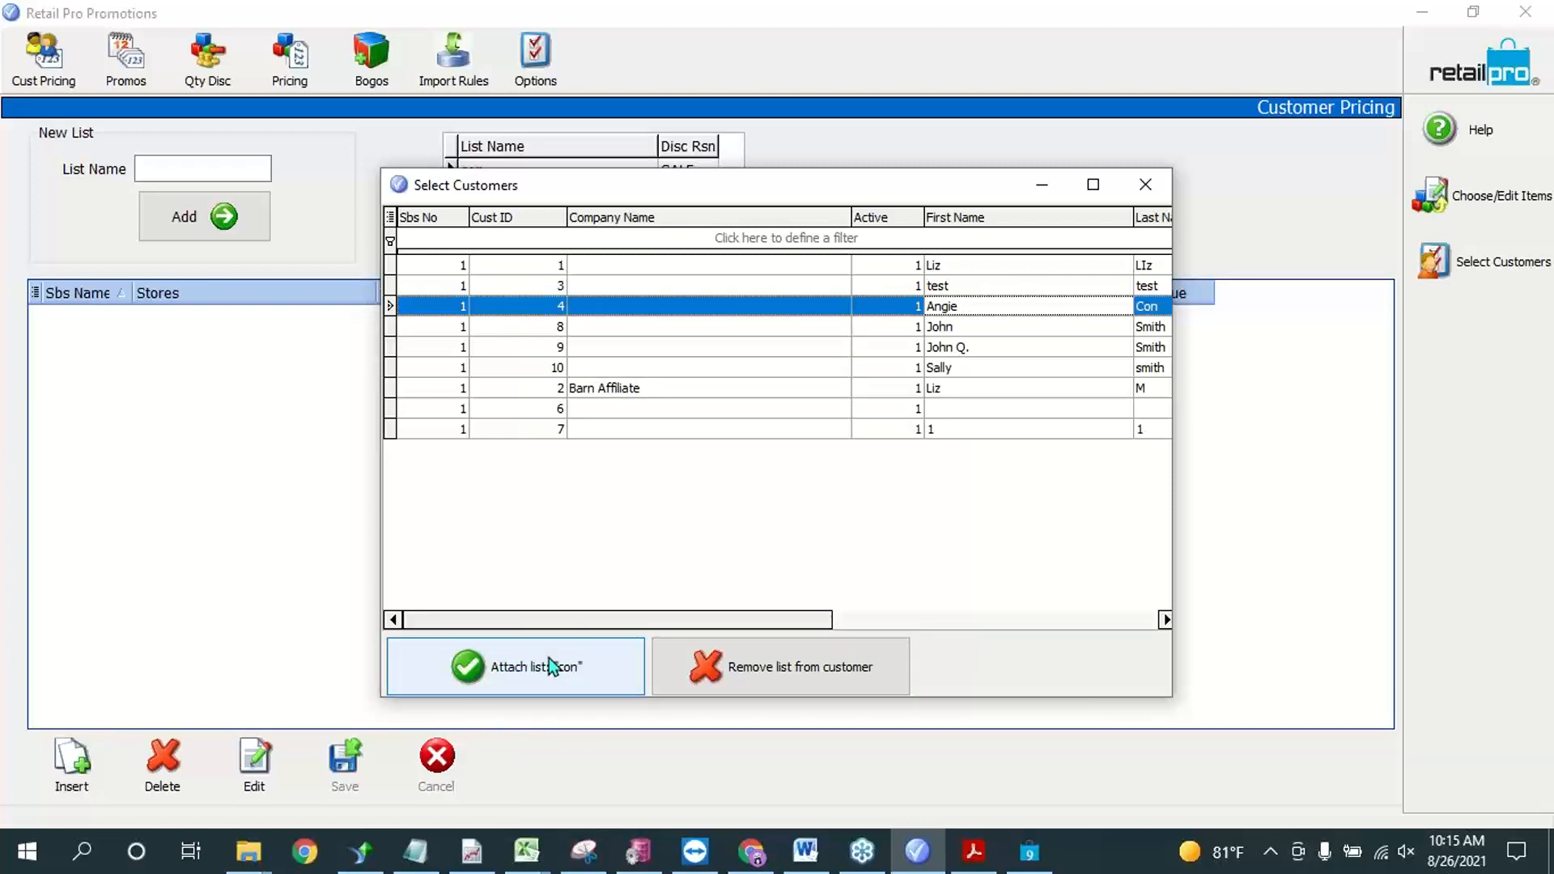
{"action": "left_click", "coordinate": [511, 664]}
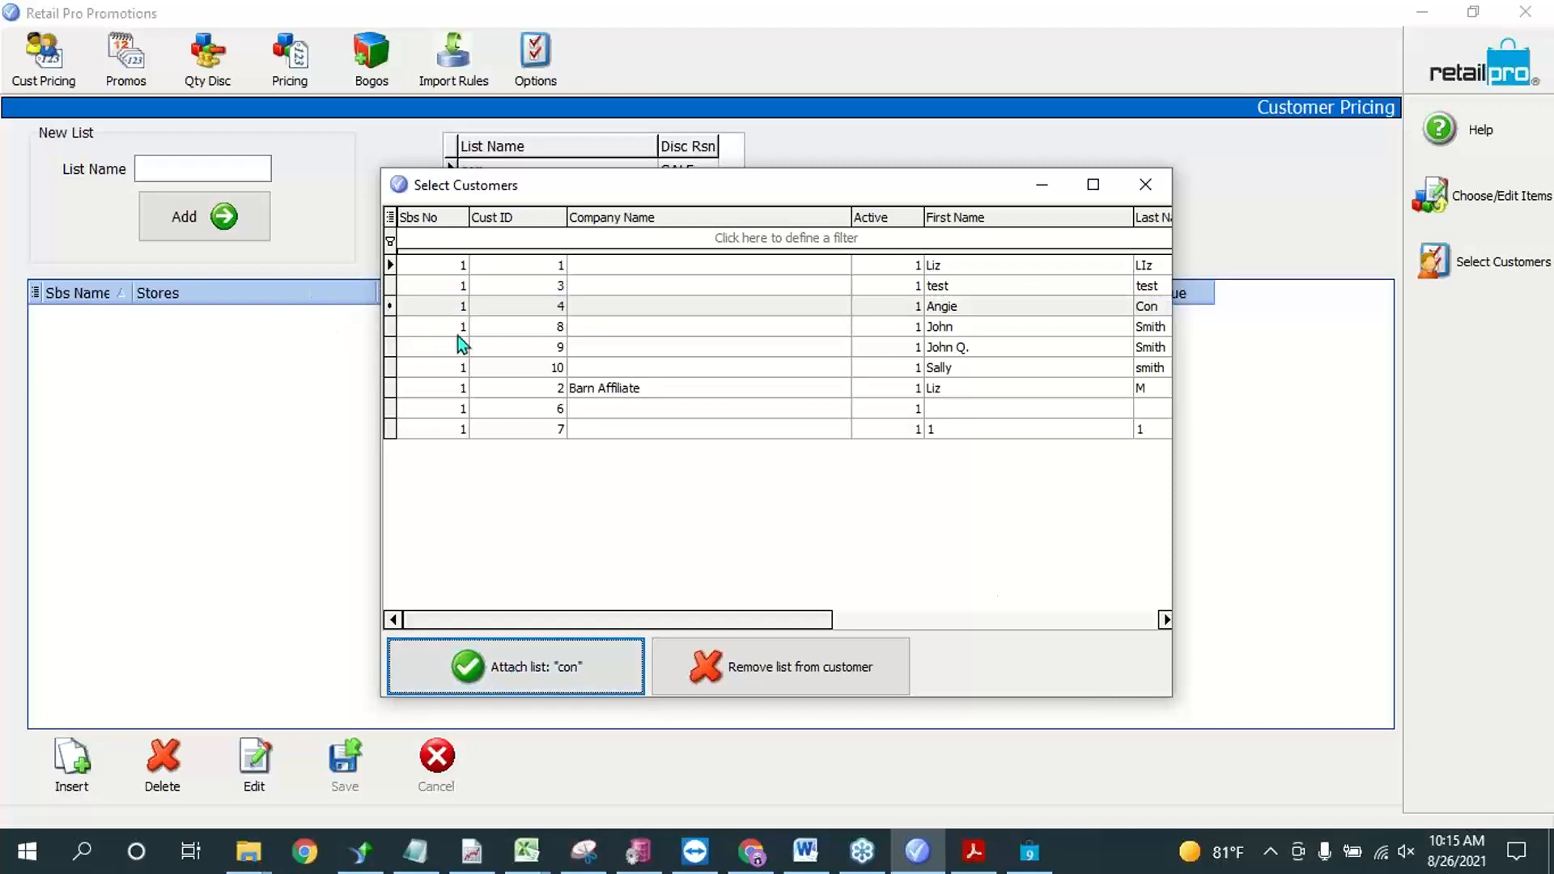
{"action": "left_click_drag", "start_coordinate": [774, 192], "coordinate": [906, 170]}
{"action": "left_click", "coordinate": [849, 331]}
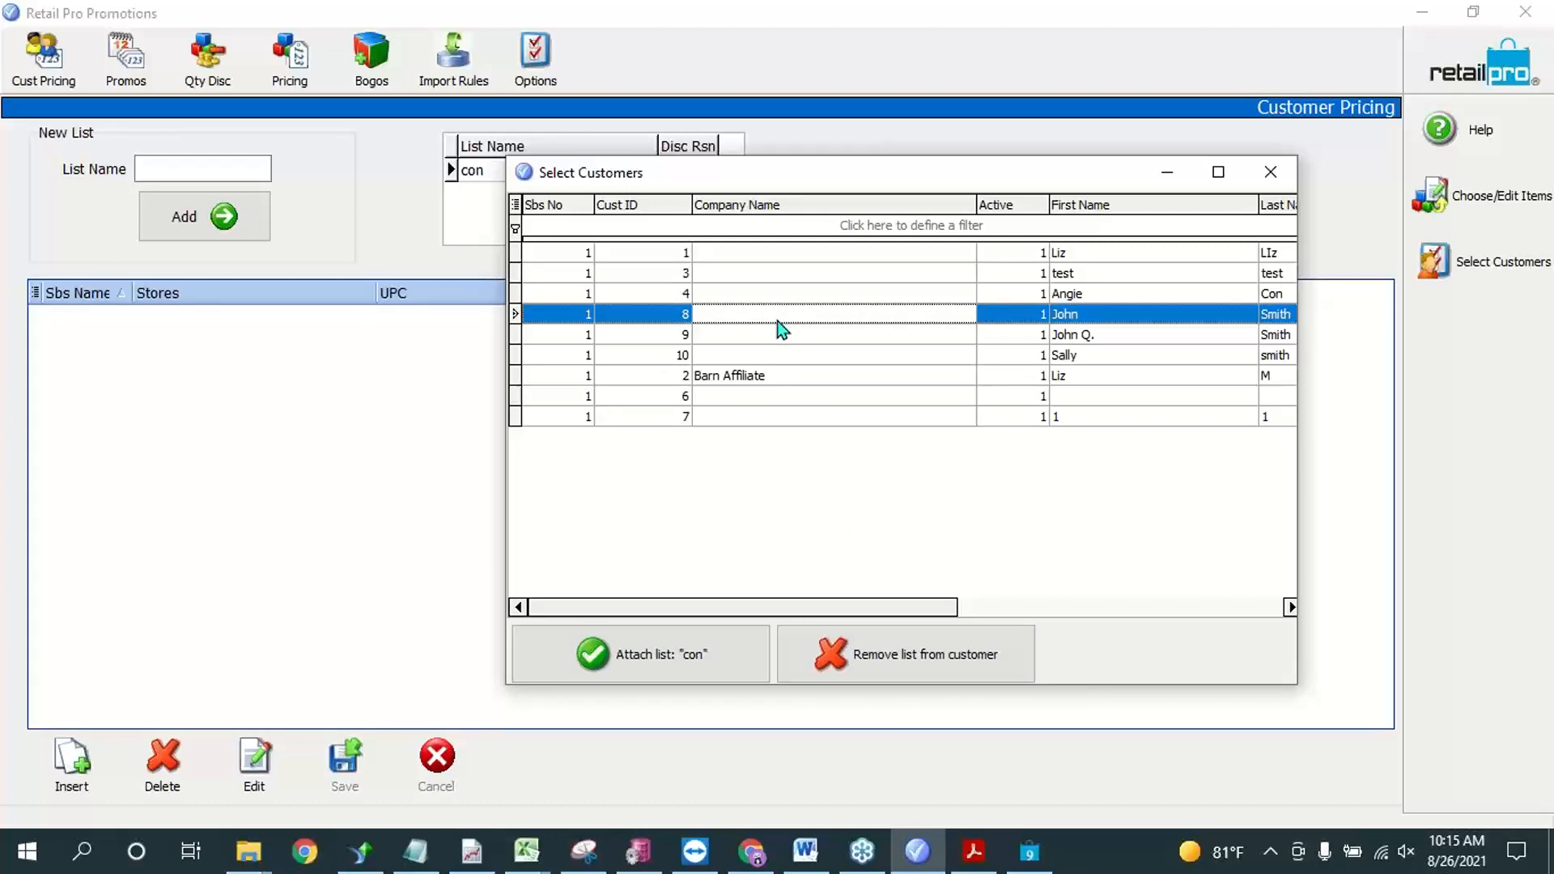
{"action": "left_click", "coordinate": [767, 294]}
{"action": "left_click", "coordinate": [683, 667]}
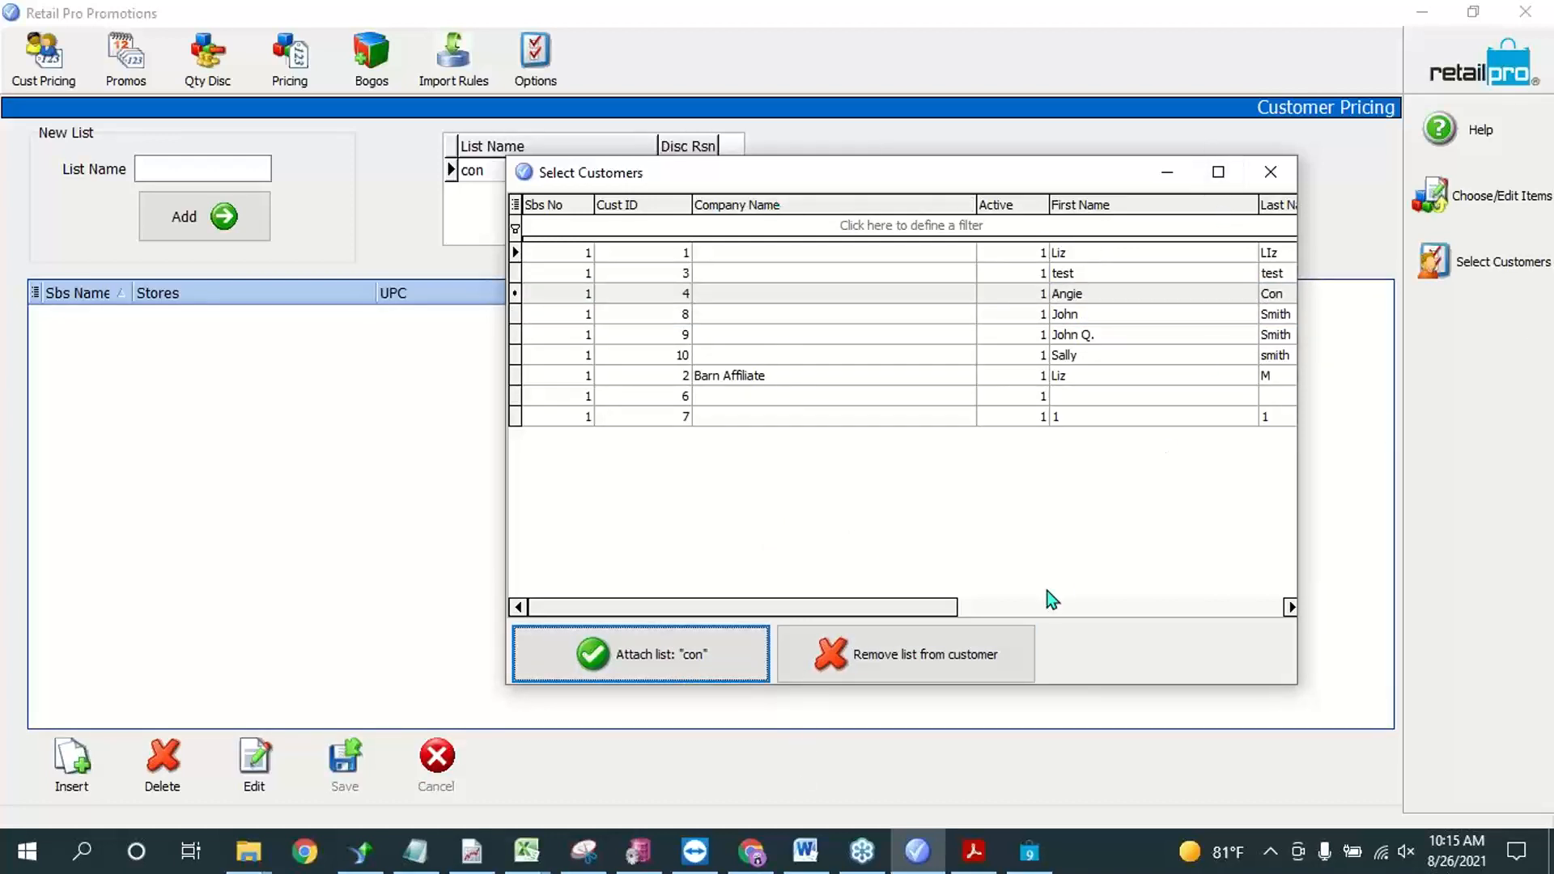
{"action": "left_click", "coordinate": [1271, 174]}
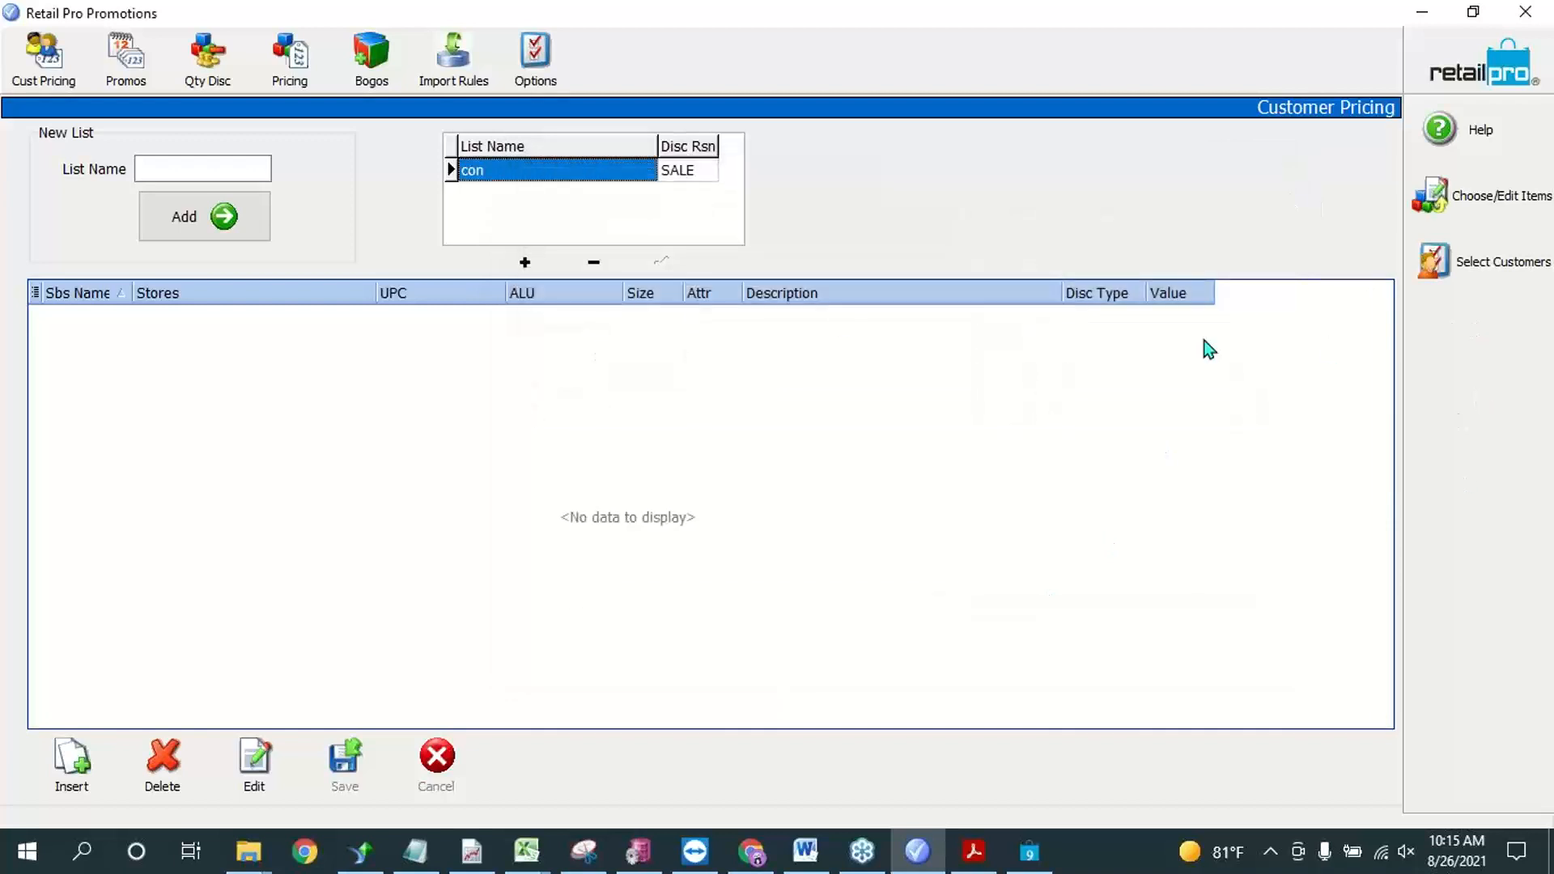
Step: Open the item selection for the con list and browse the bath mat items of subsidiary 001
{"action": "left_click", "coordinate": [1459, 199]}
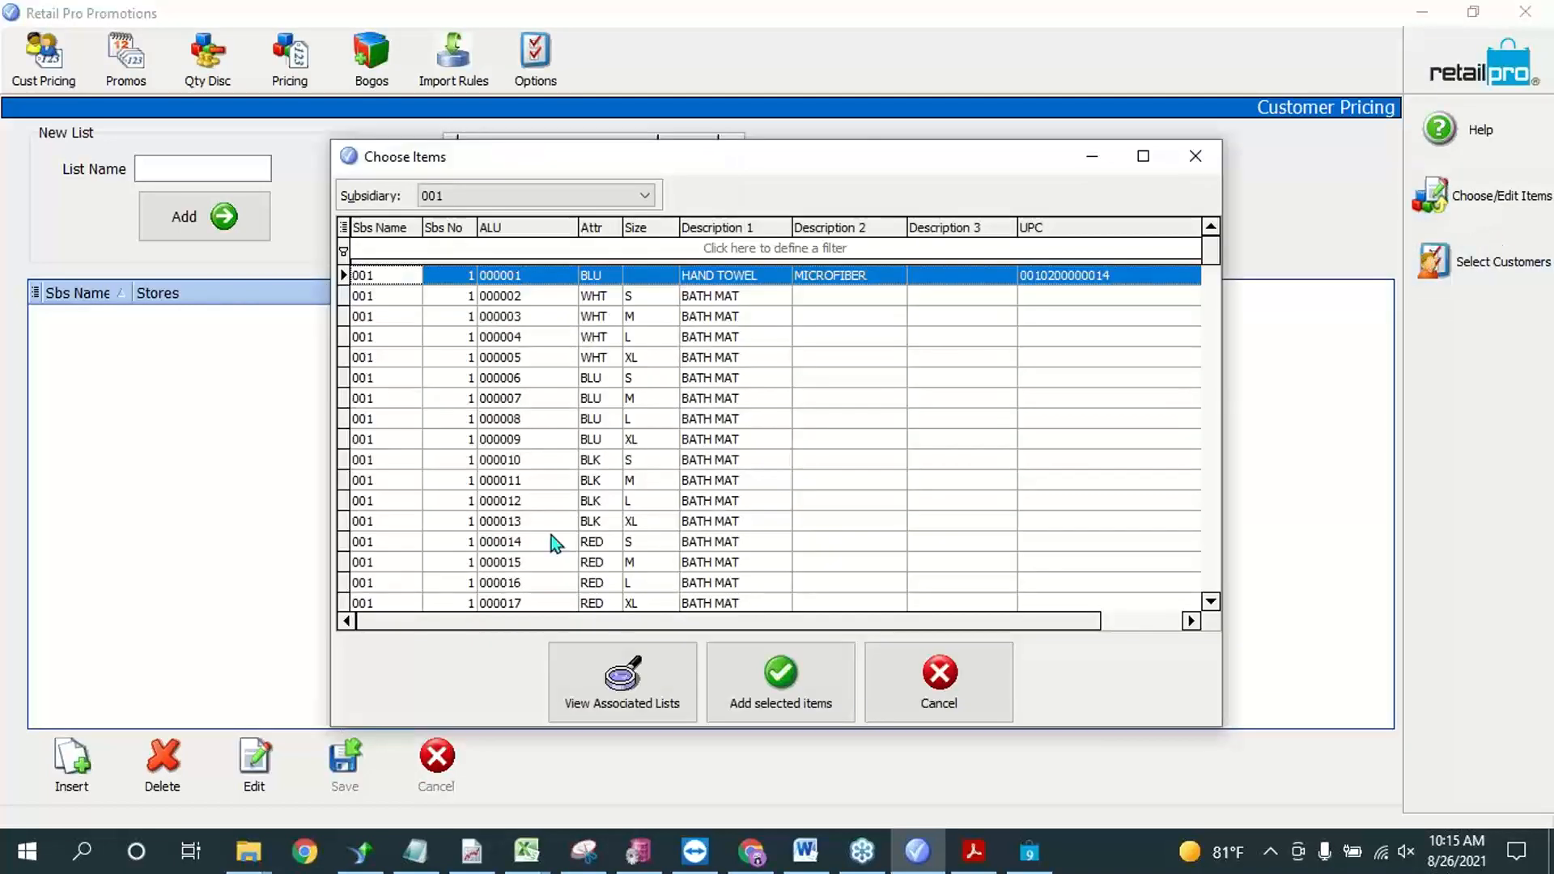
{"action": "left_click", "coordinate": [518, 378]}
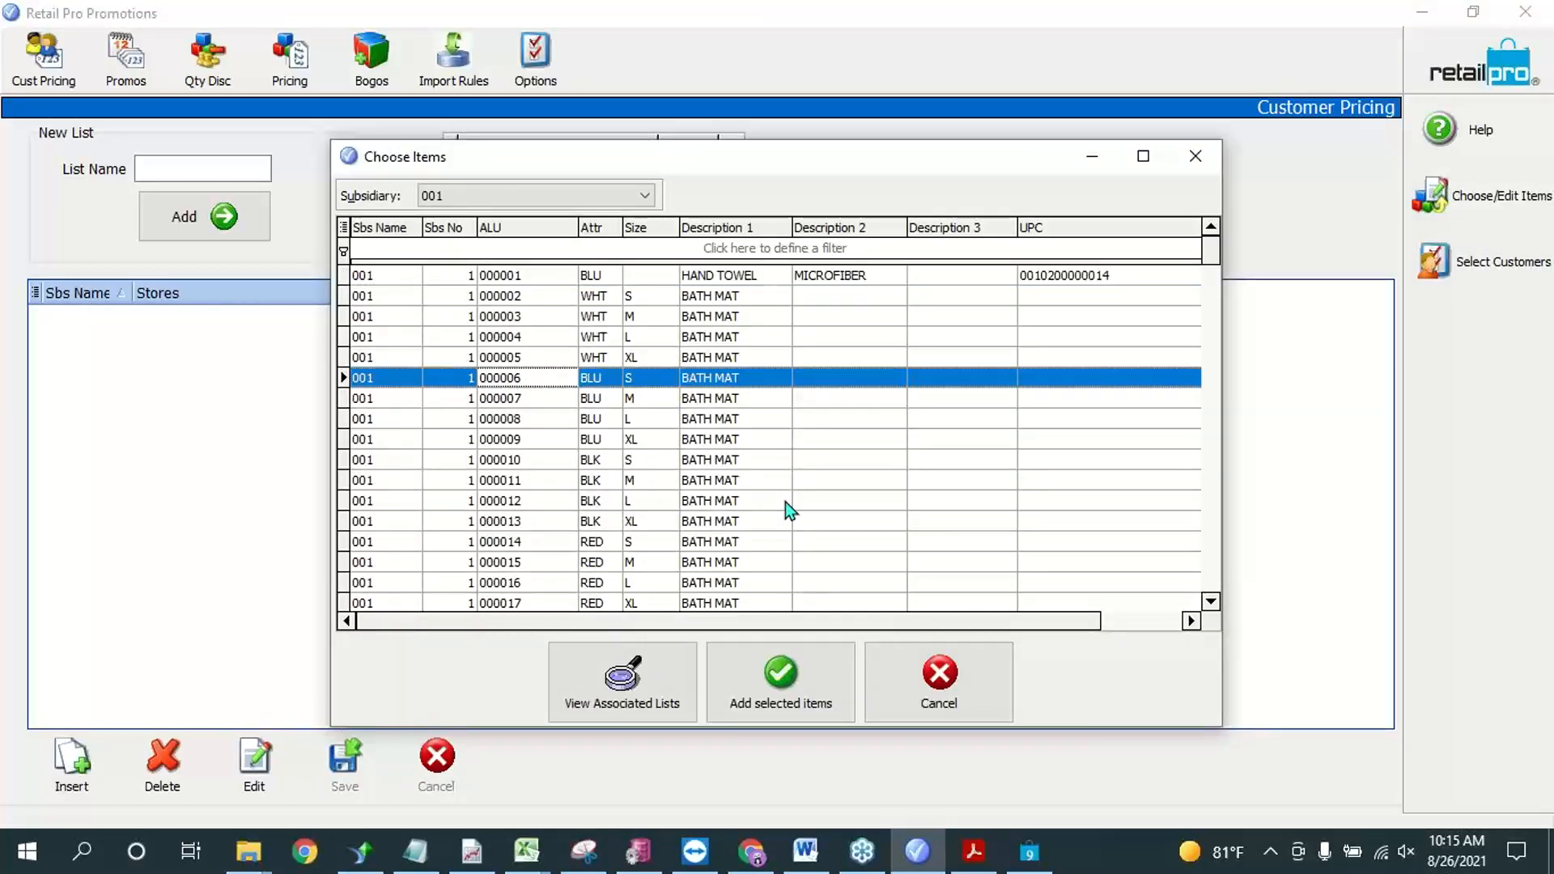
{"action": "left_click", "coordinate": [835, 303]}
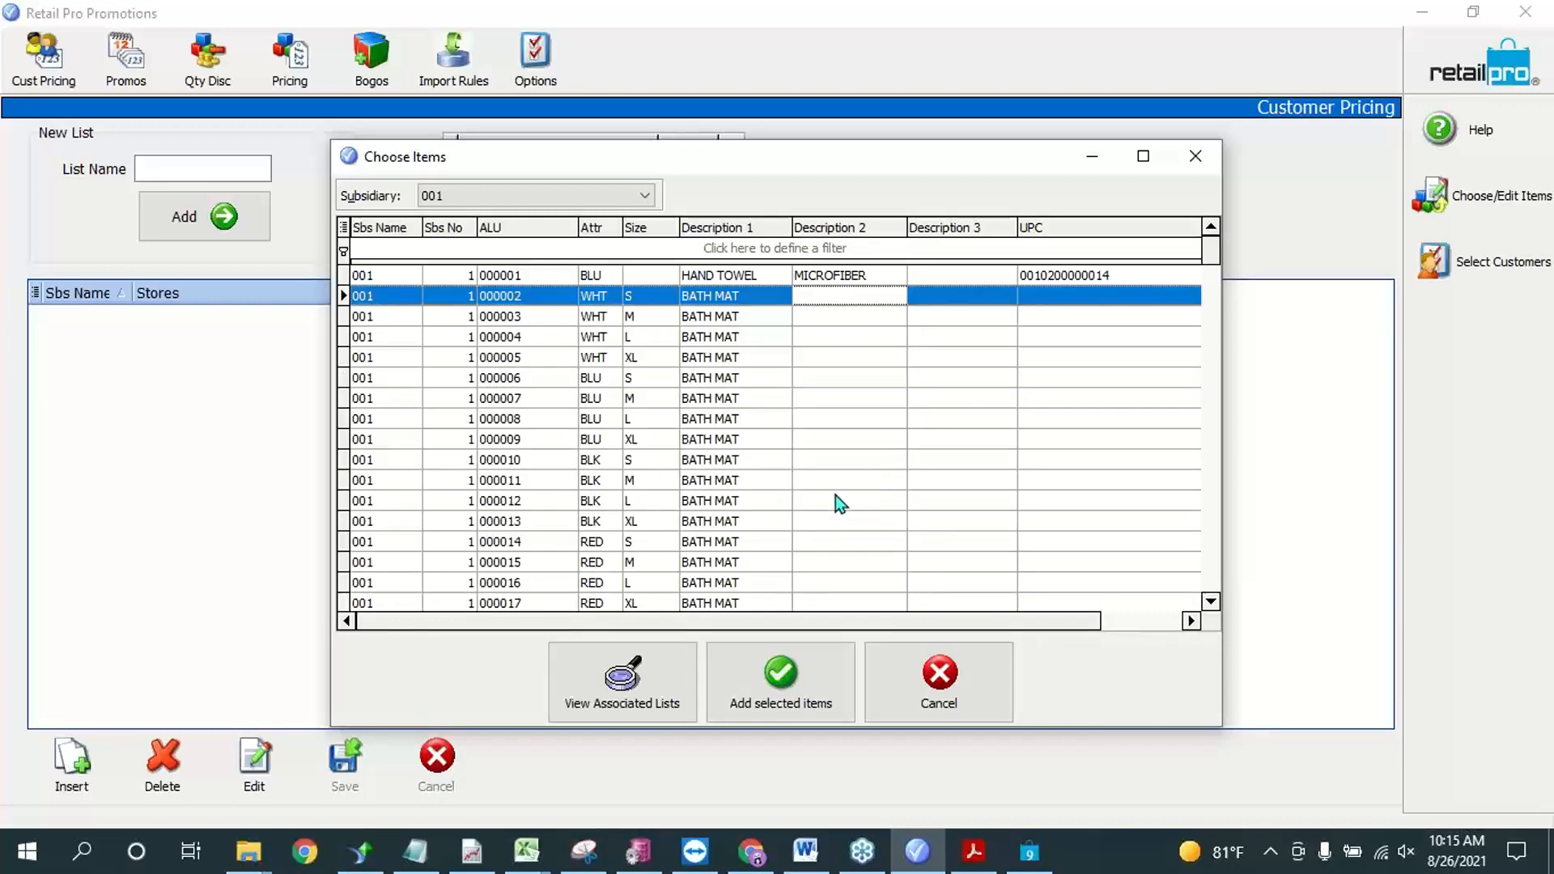
{"action": "left_click", "coordinate": [714, 401]}
{"action": "left_click", "coordinate": [888, 319]}
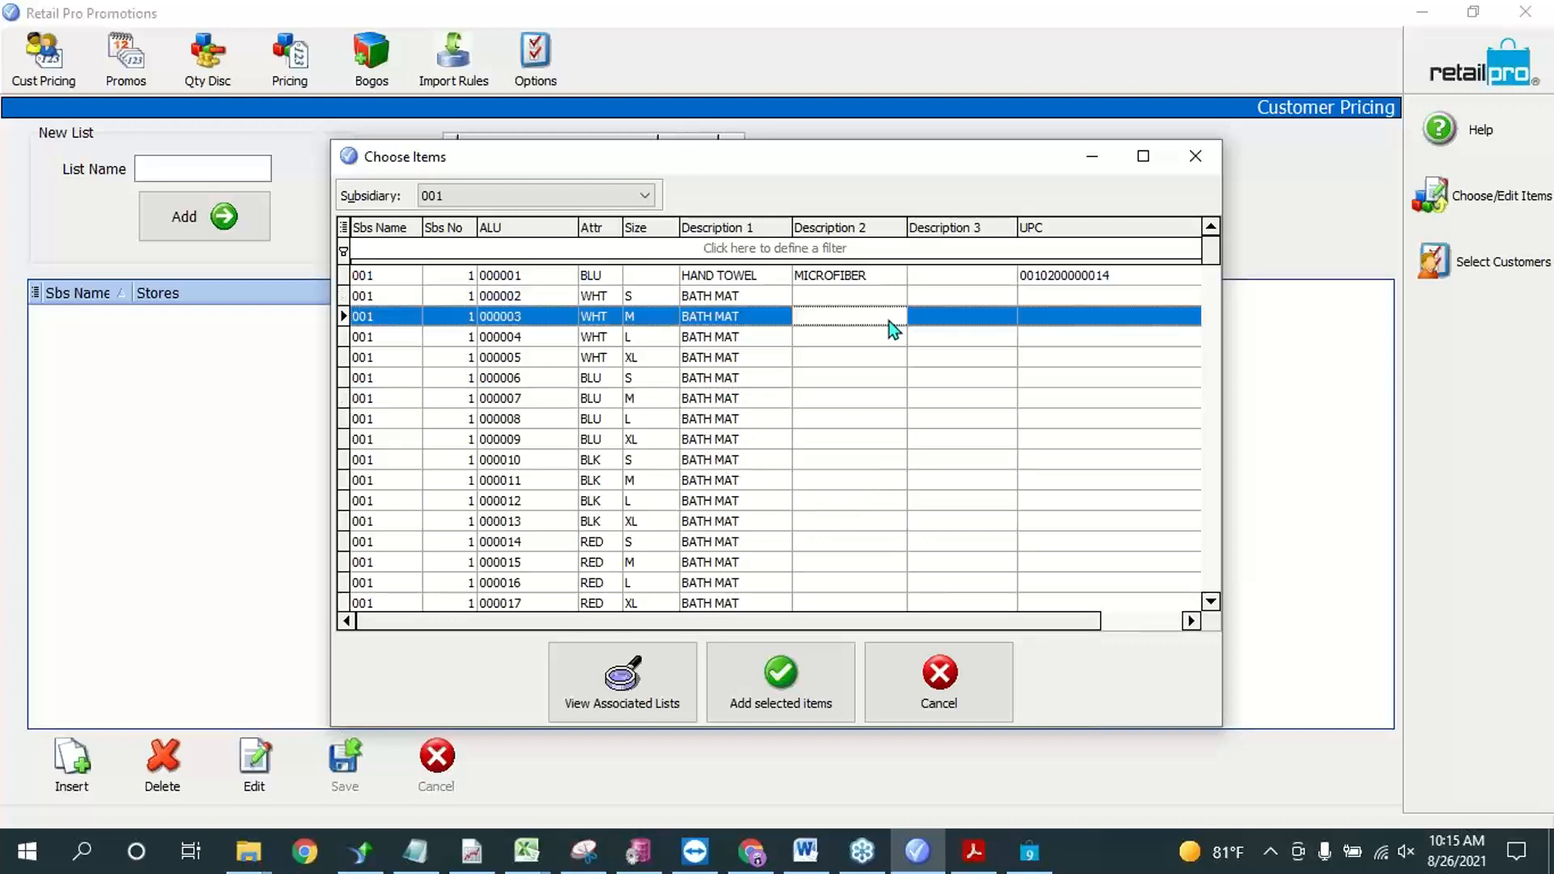
{"action": "left_click", "coordinate": [532, 437]}
{"action": "left_click", "coordinate": [495, 397]}
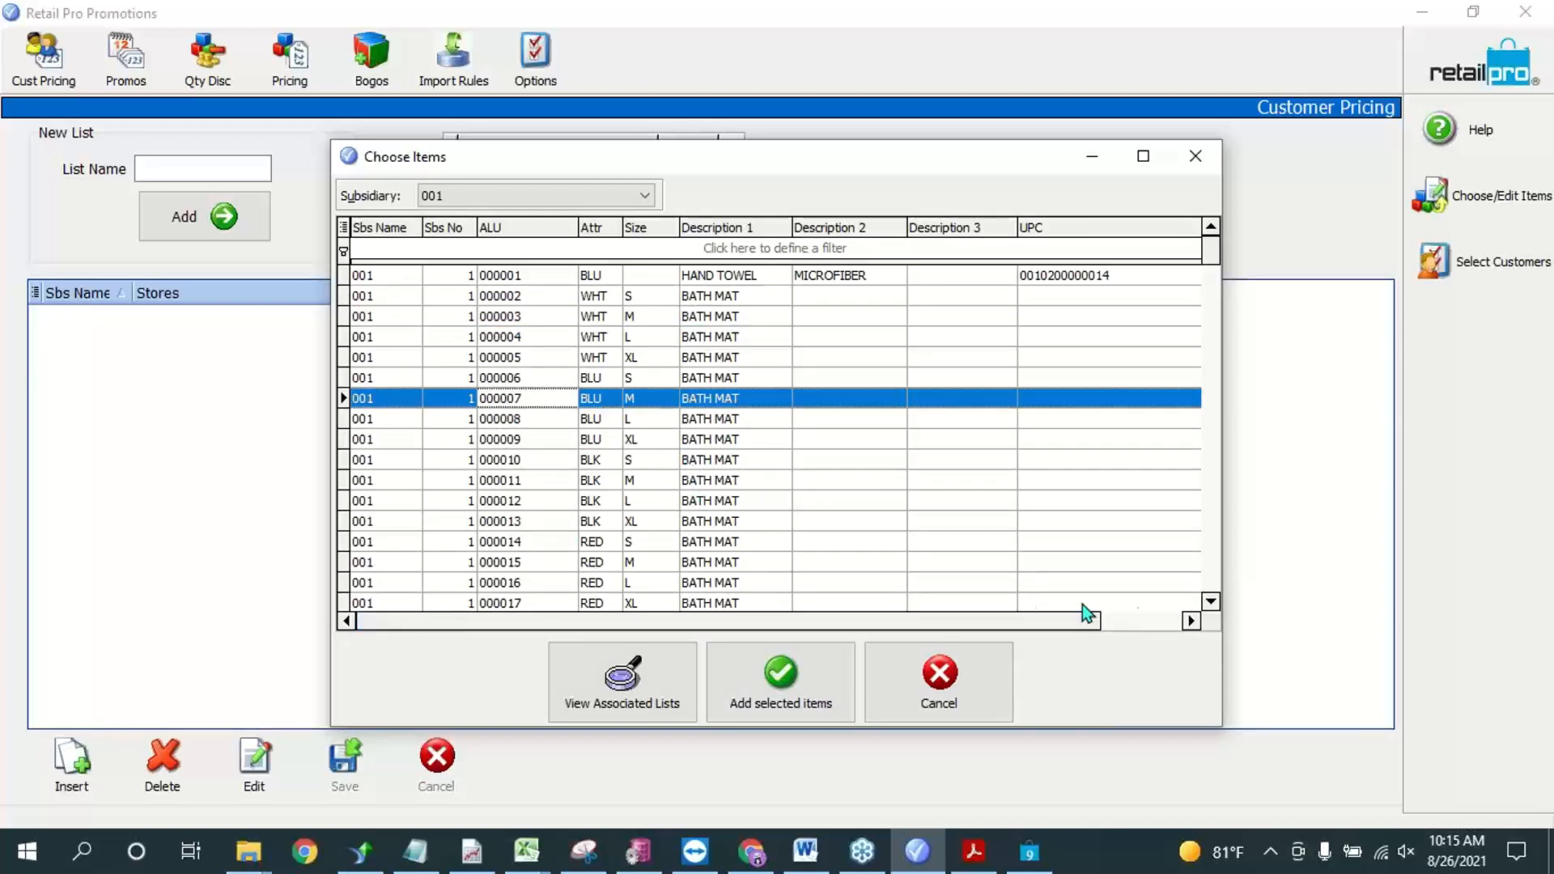
Step: Enter a list price of $12.00 for white bath mats 000003, 000004 and 000005 and add them to the con list
{"action": "left_click", "coordinate": [1189, 621]}
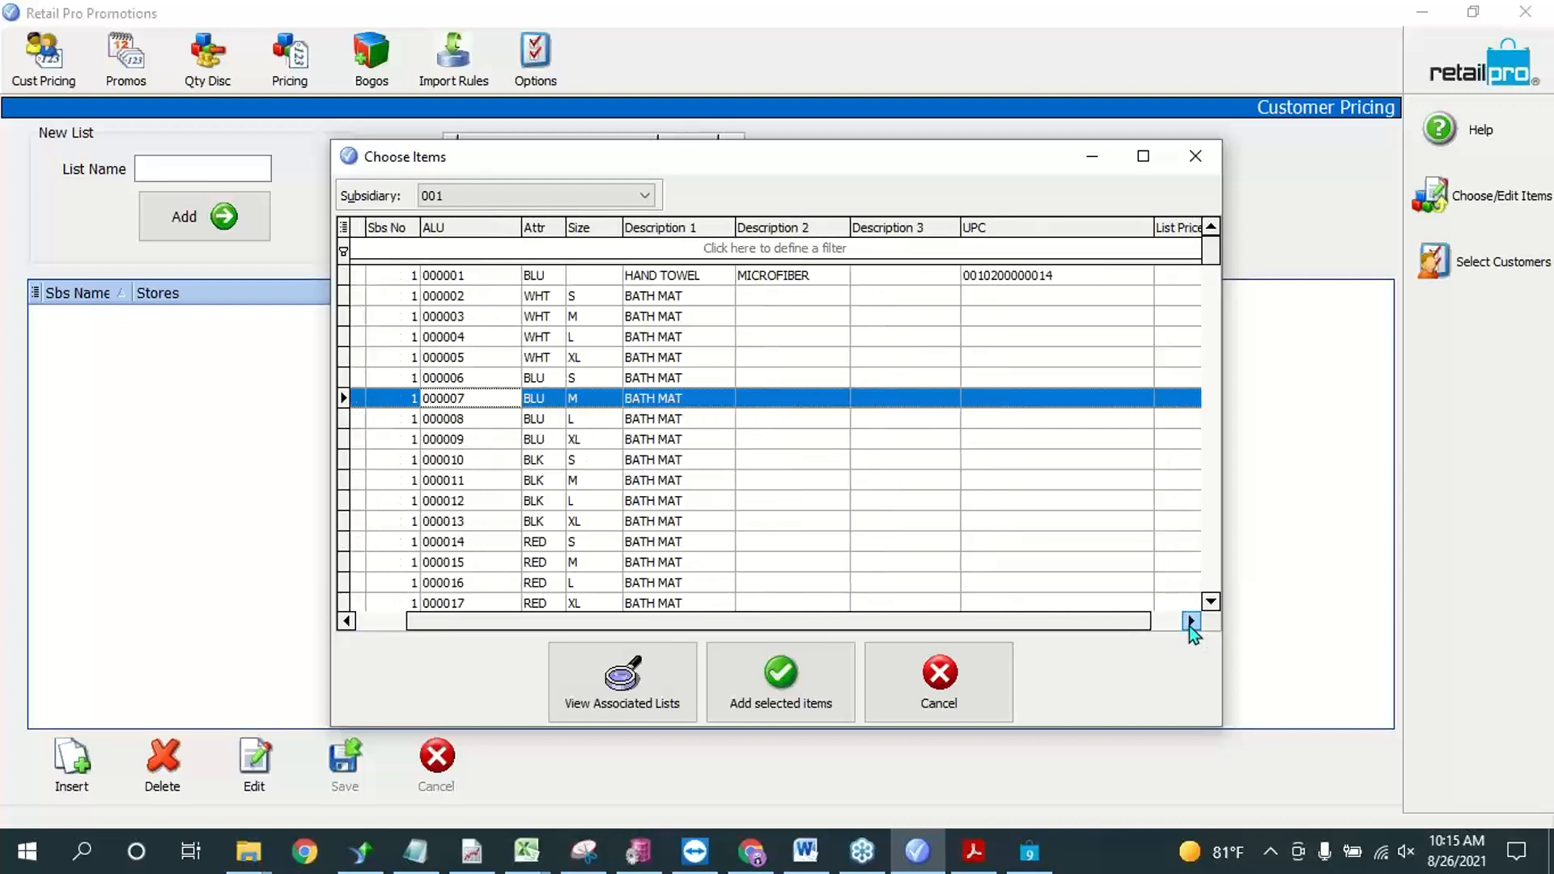
{"action": "left_click", "coordinate": [1190, 621]}
{"action": "left_click", "coordinate": [1155, 315]}
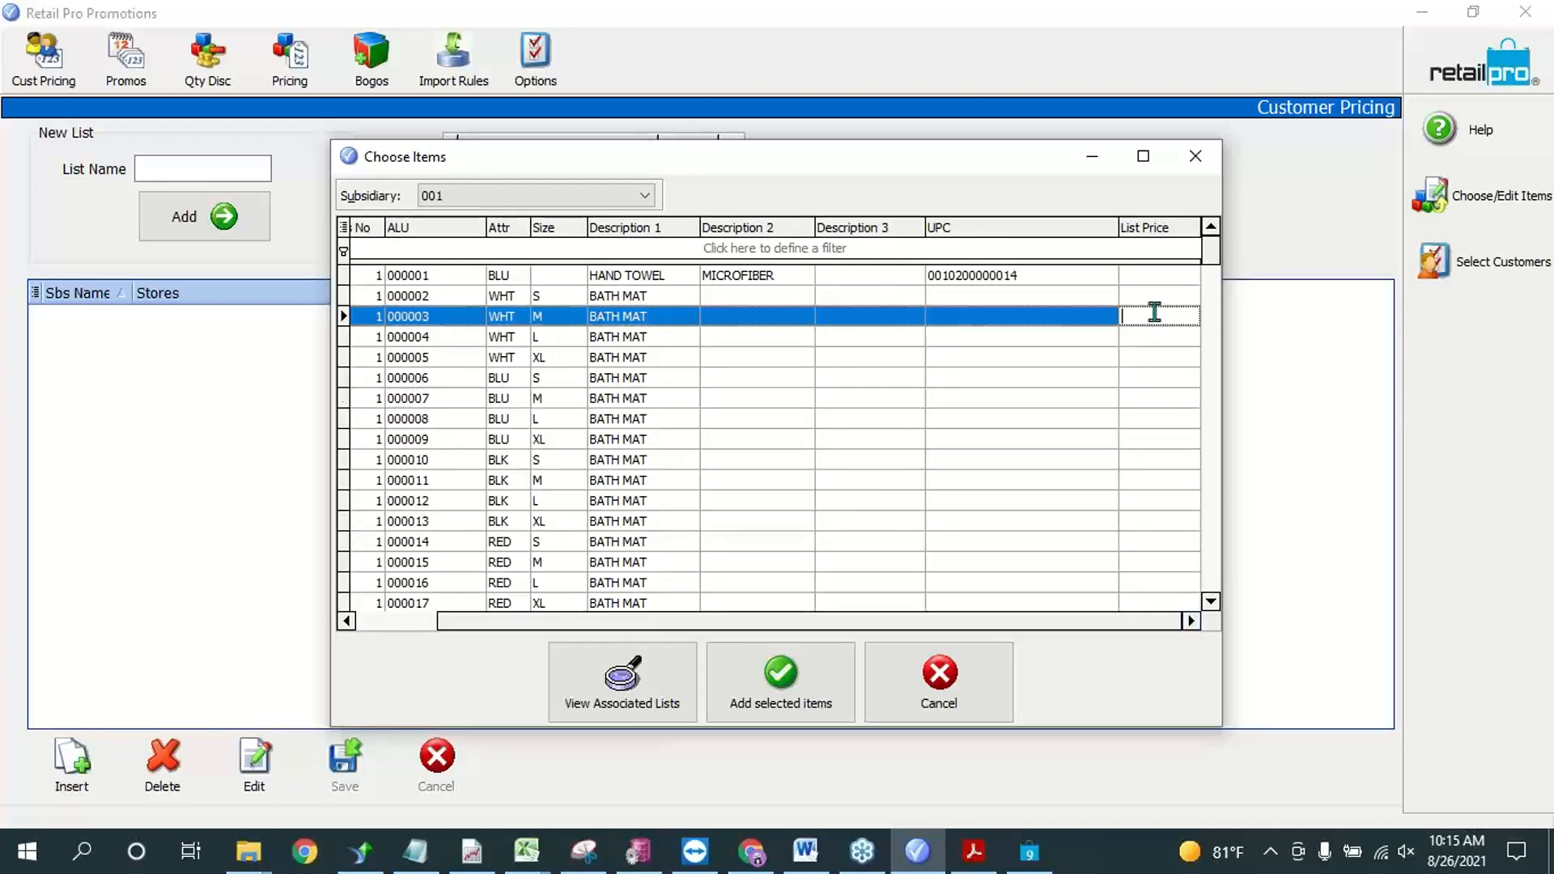
{"action": "type", "text": "12"}
{"action": "key", "text": "Down"}
{"action": "type", "text": "12"}
{"action": "key", "text": "Down"}
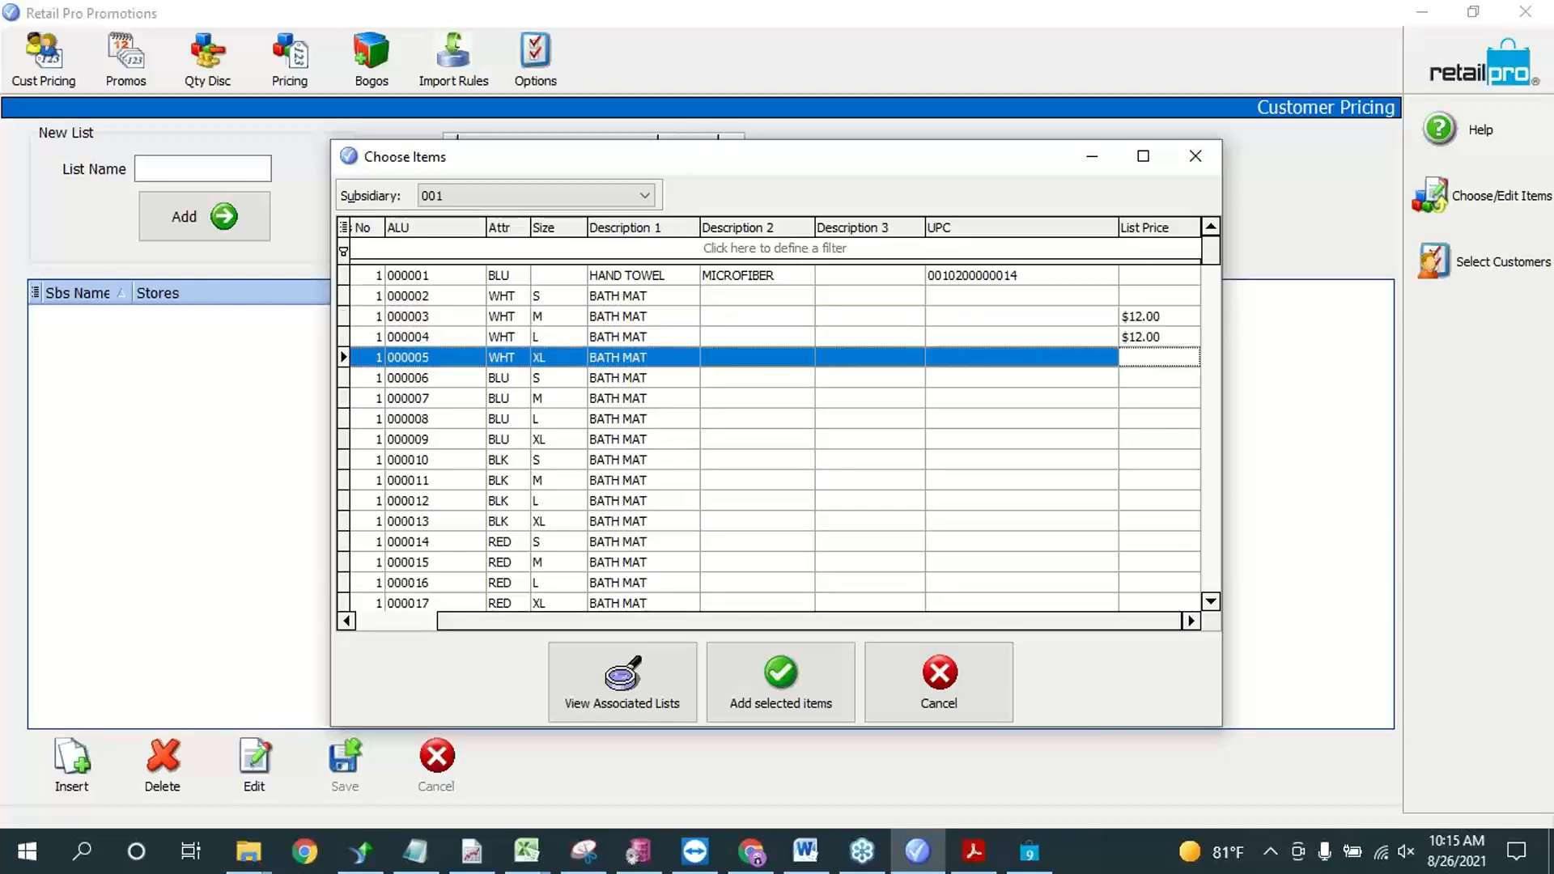
{"action": "type", "text": "12"}
{"action": "key", "text": "Return"}
{"action": "left_click", "coordinate": [779, 674]}
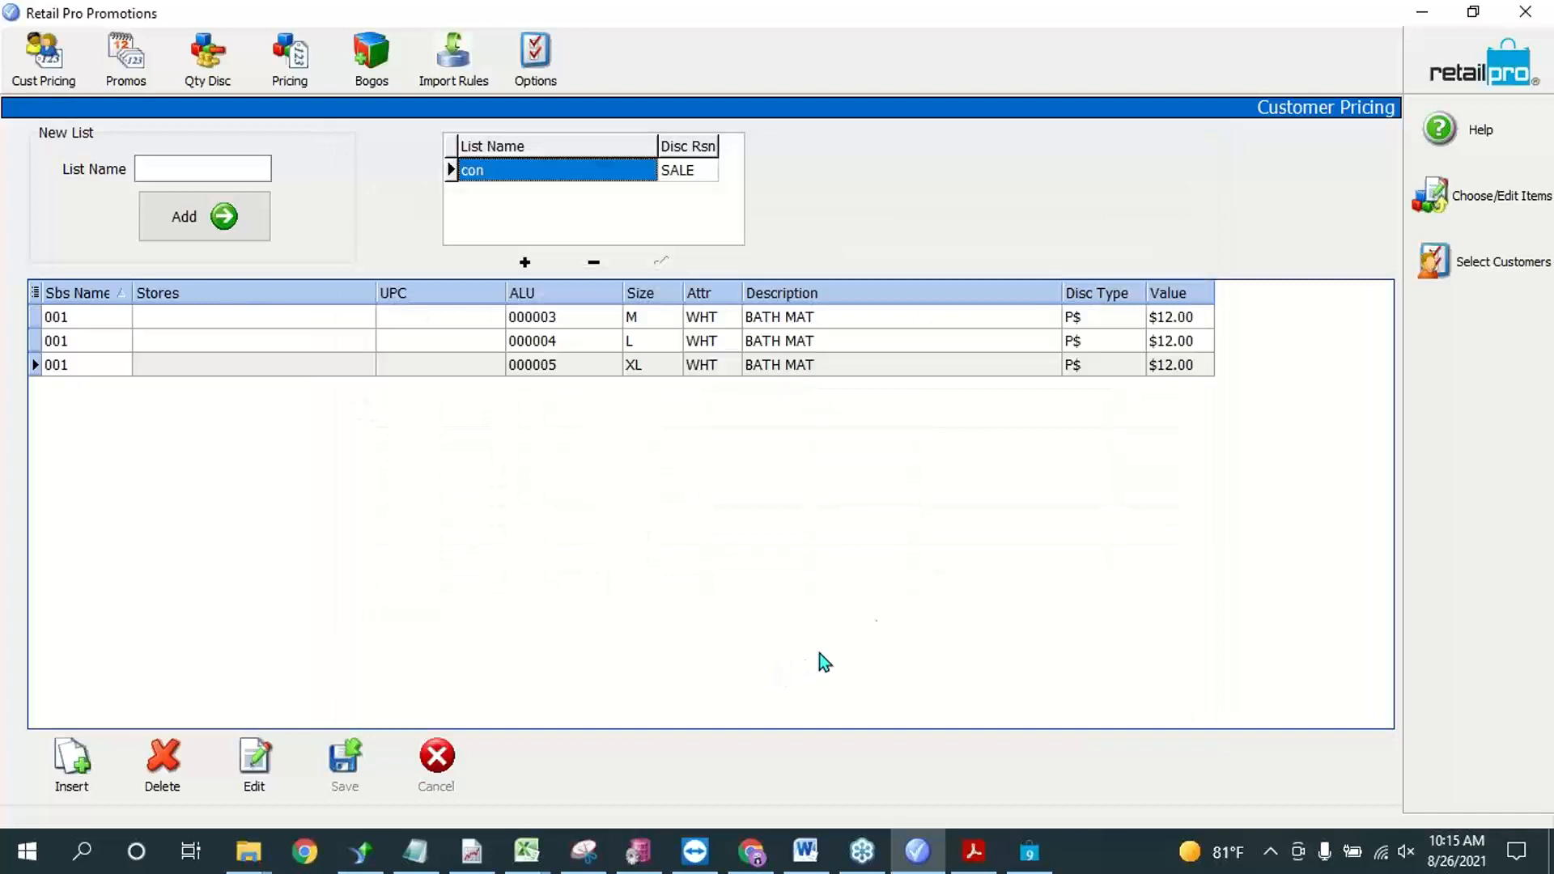
{"action": "left_click", "coordinate": [725, 336]}
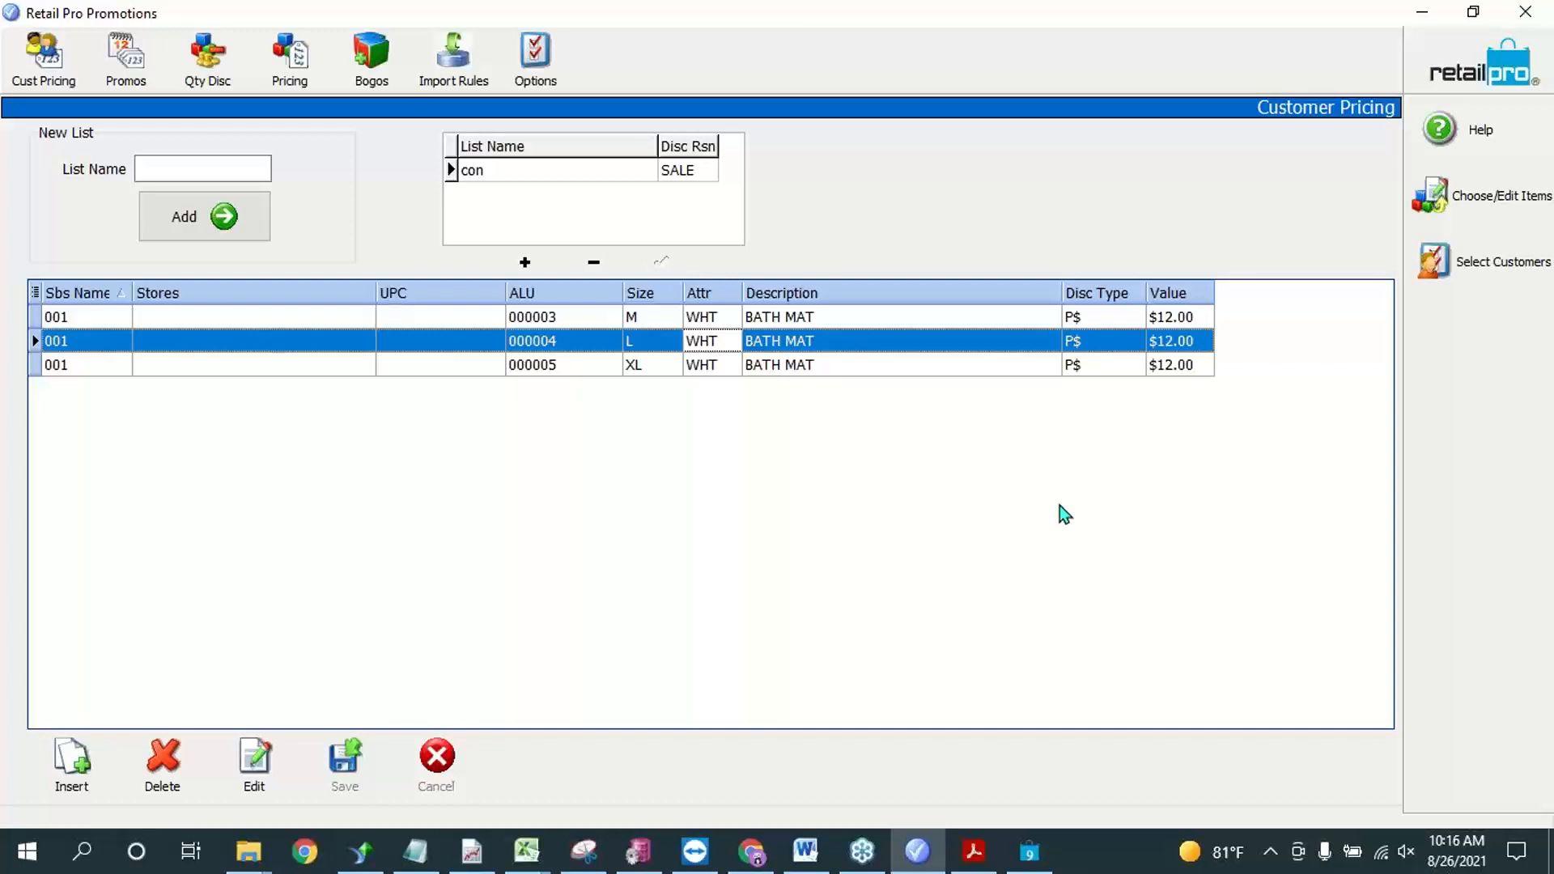
{"action": "left_click", "coordinate": [566, 364]}
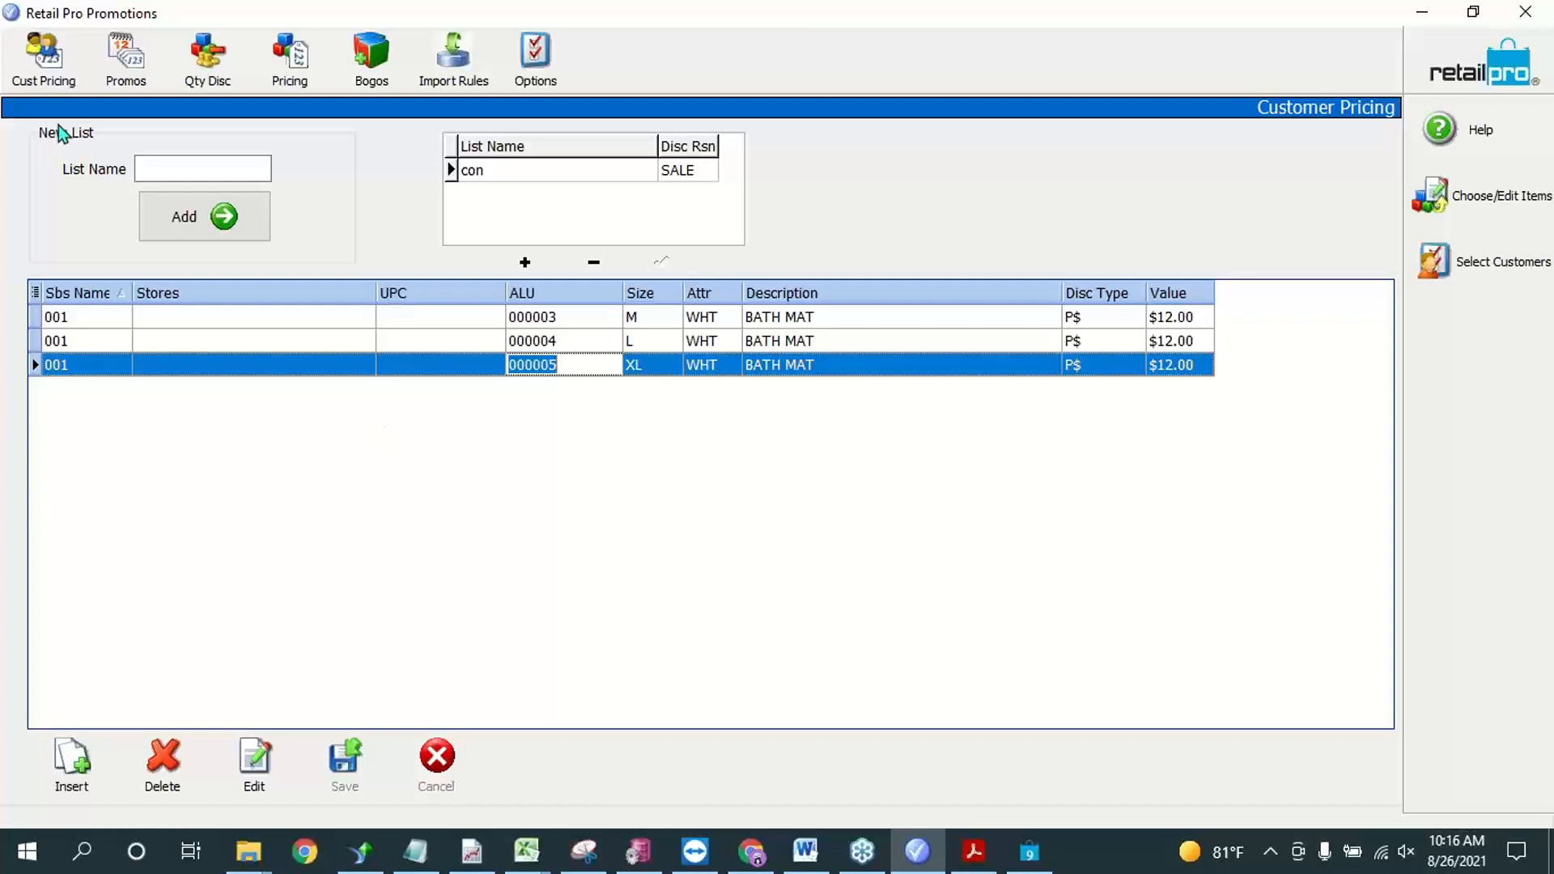
{"action": "left_click", "coordinate": [648, 367]}
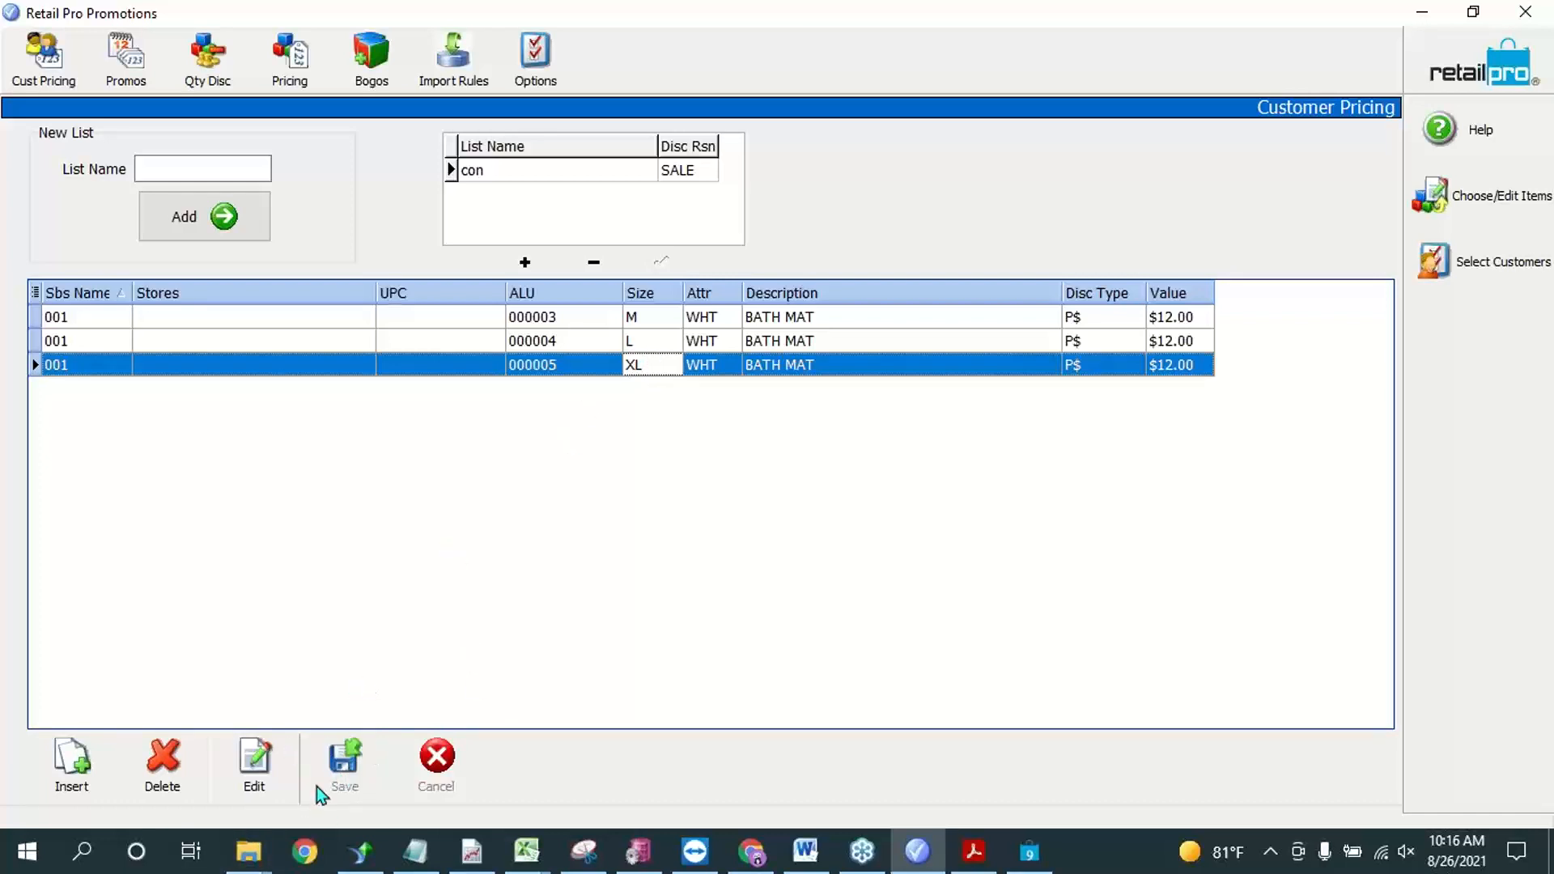
{"action": "left_click", "coordinate": [633, 351]}
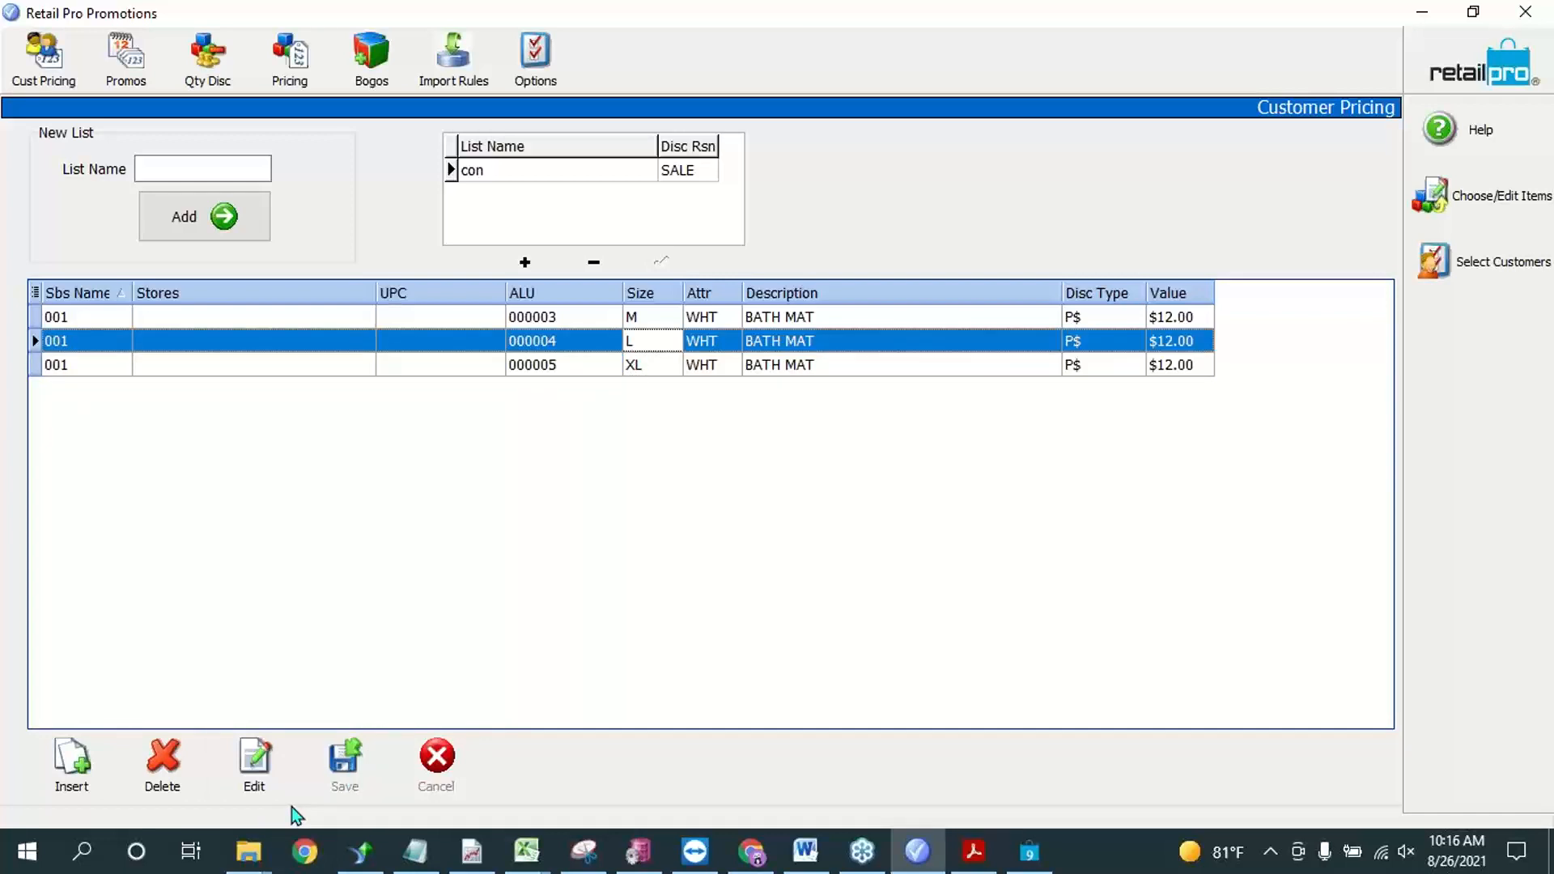
Step: Insert an empty item row above the XL bath mat in the con list and delete it again
{"action": "left_click", "coordinate": [361, 365]}
{"action": "left_click", "coordinate": [60, 778]}
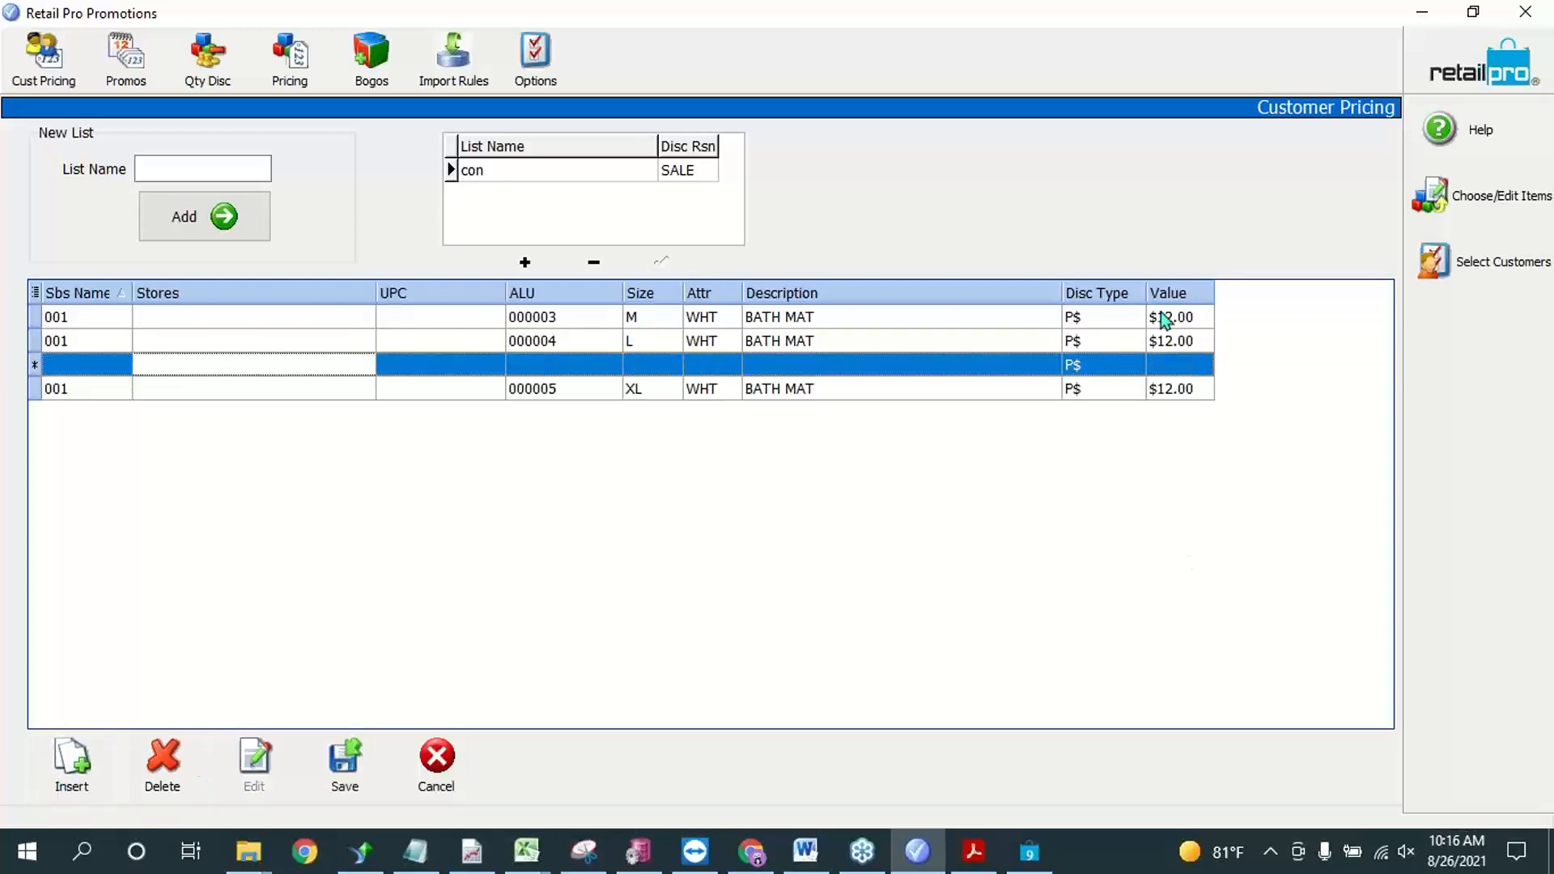
{"action": "left_click", "coordinate": [101, 366]}
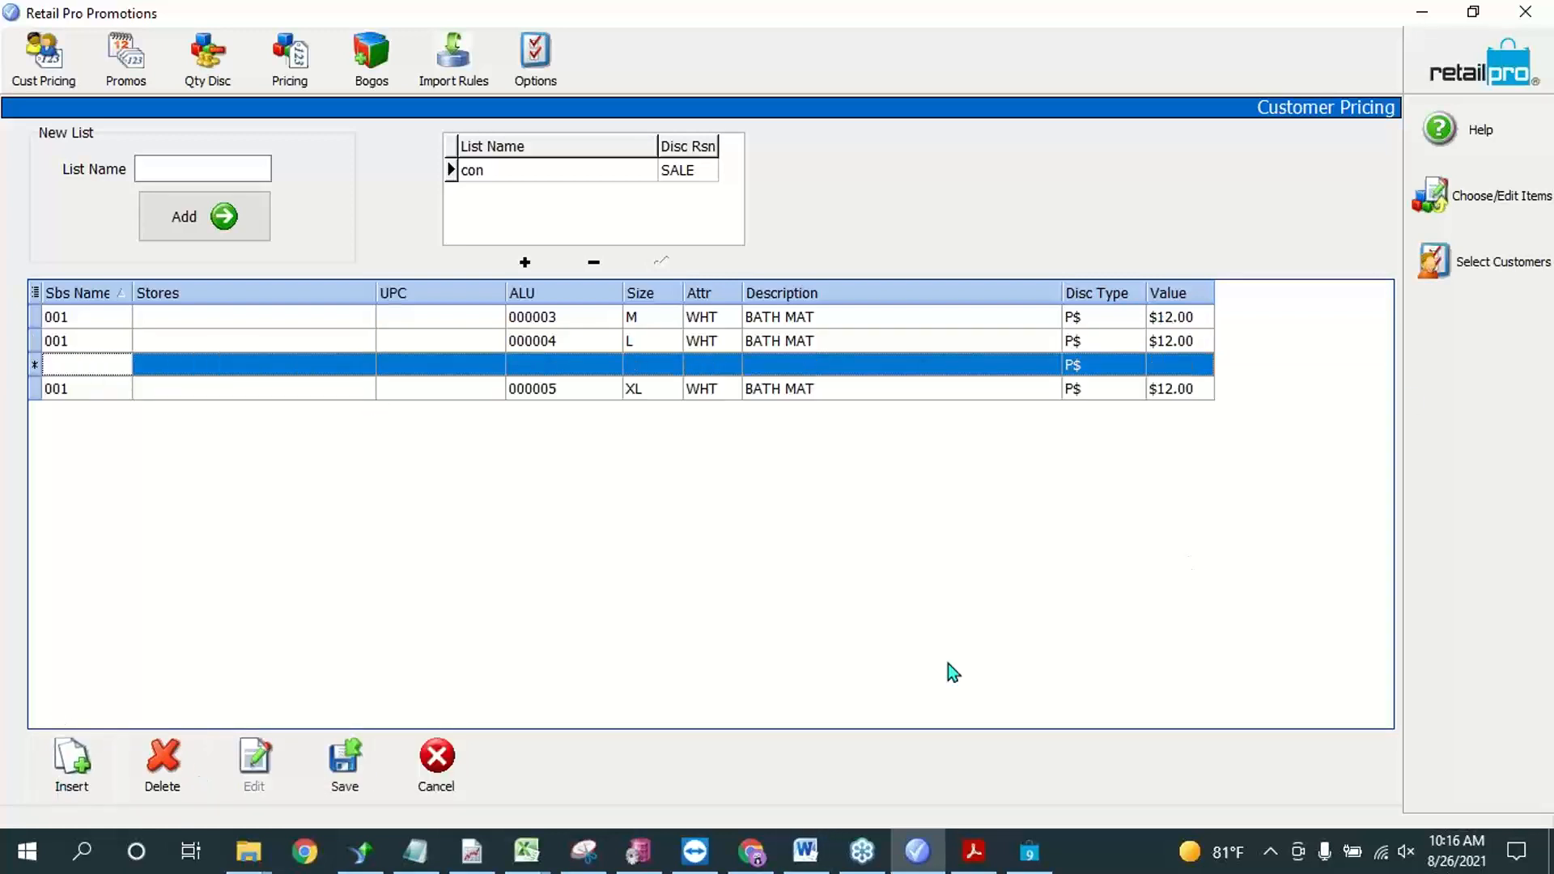
{"action": "left_click", "coordinate": [165, 764]}
{"action": "left_click", "coordinate": [749, 482]}
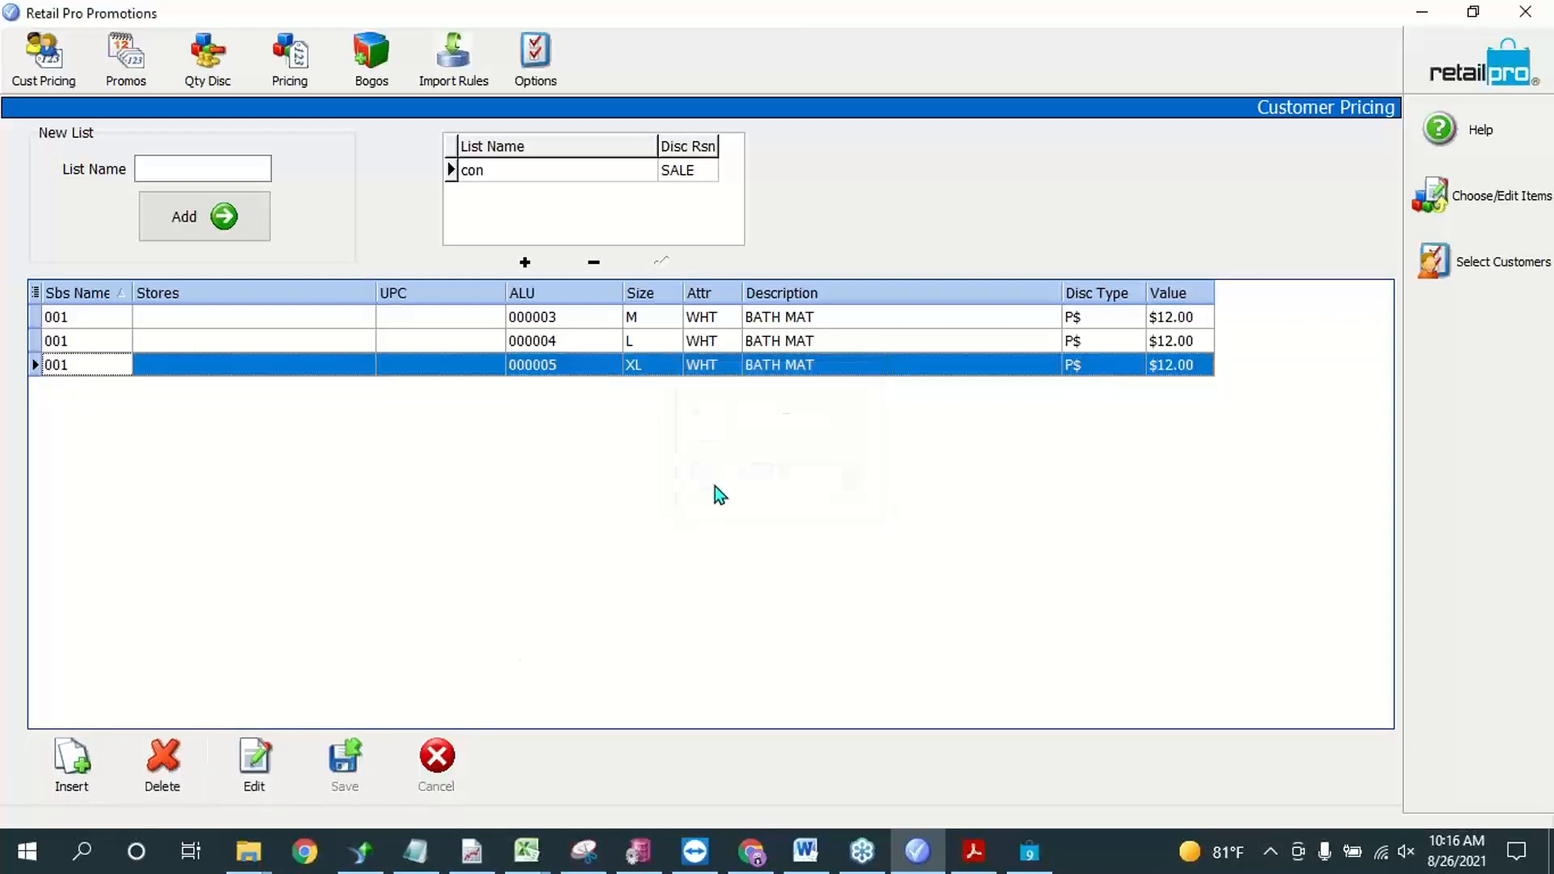
Step: Reopen the item selection for the con list, review its filter row and subsidiary choices, and close it without adding items
{"action": "left_click", "coordinate": [1454, 203]}
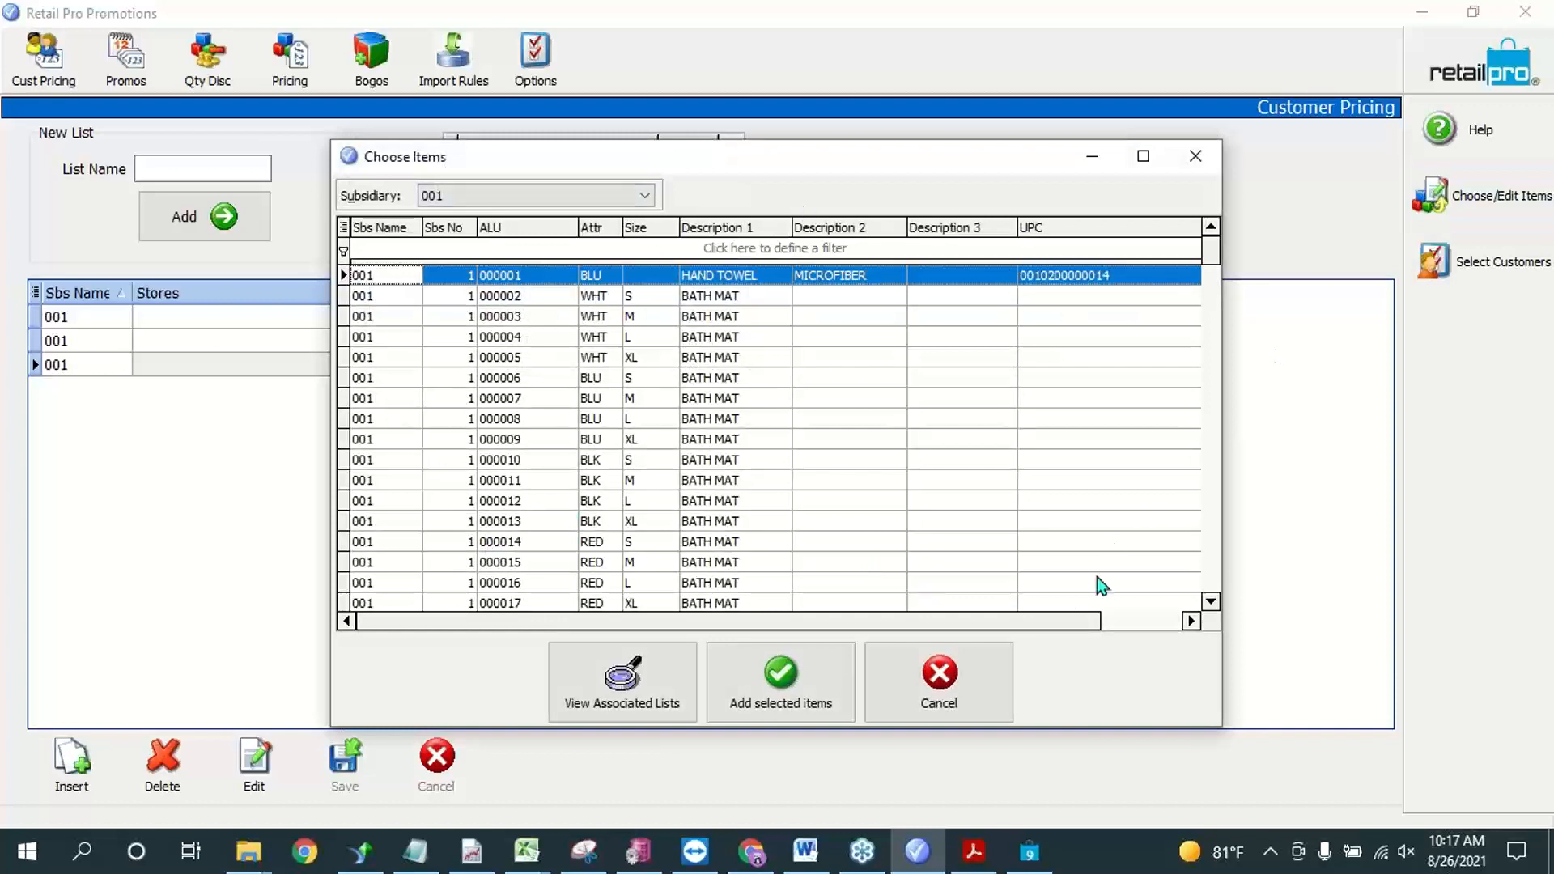
{"action": "left_click_drag", "start_coordinate": [1045, 615], "coordinate": [751, 612]}
{"action": "left_click", "coordinate": [363, 257]}
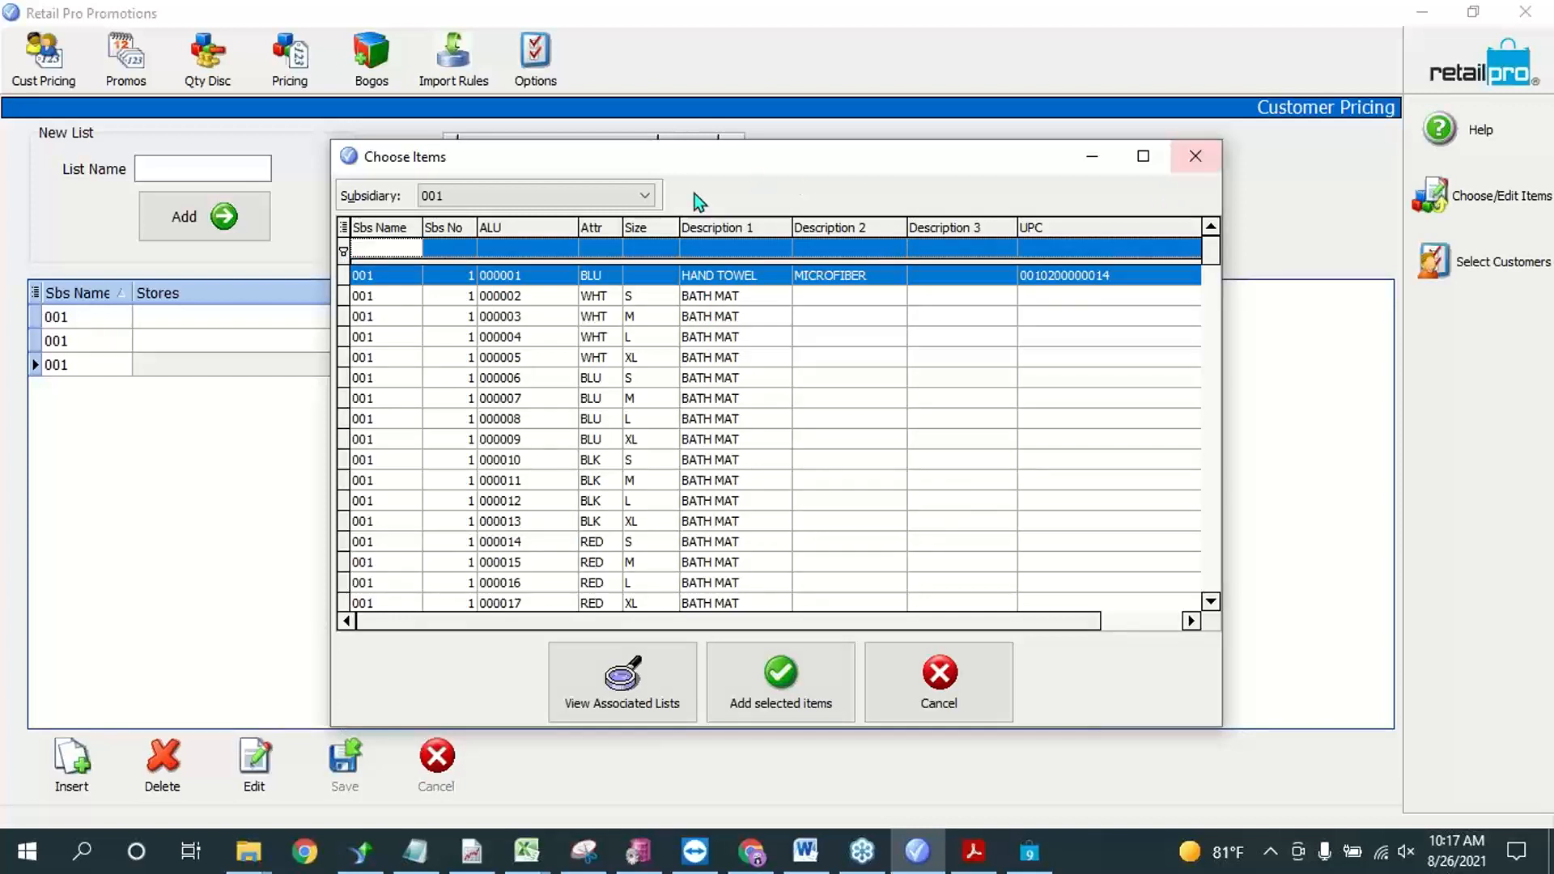
{"action": "left_click", "coordinate": [646, 196]}
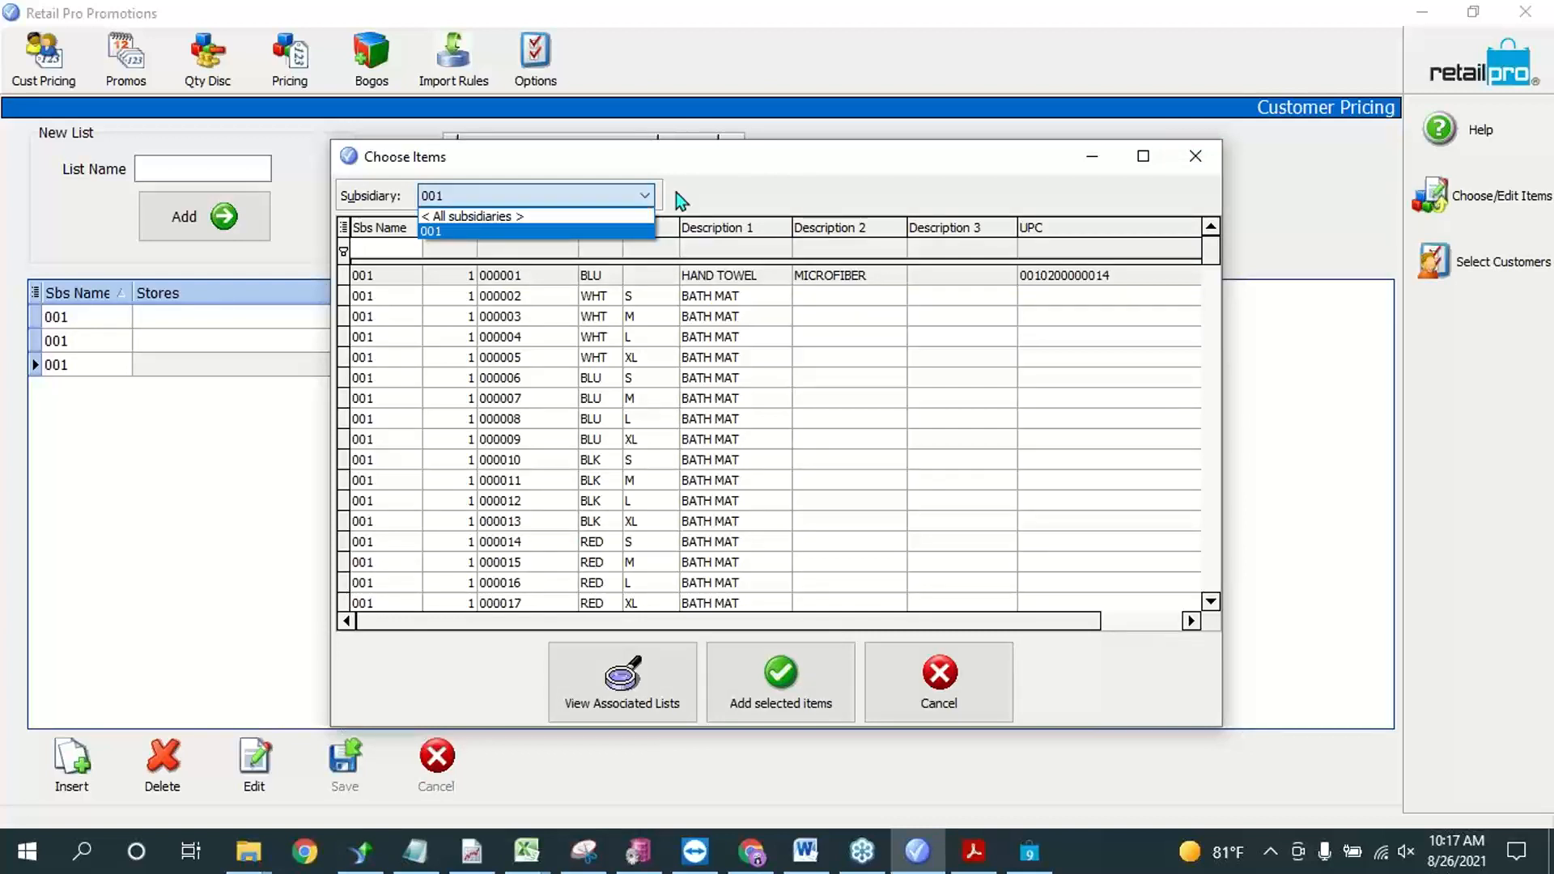
{"action": "left_click", "coordinate": [1001, 699]}
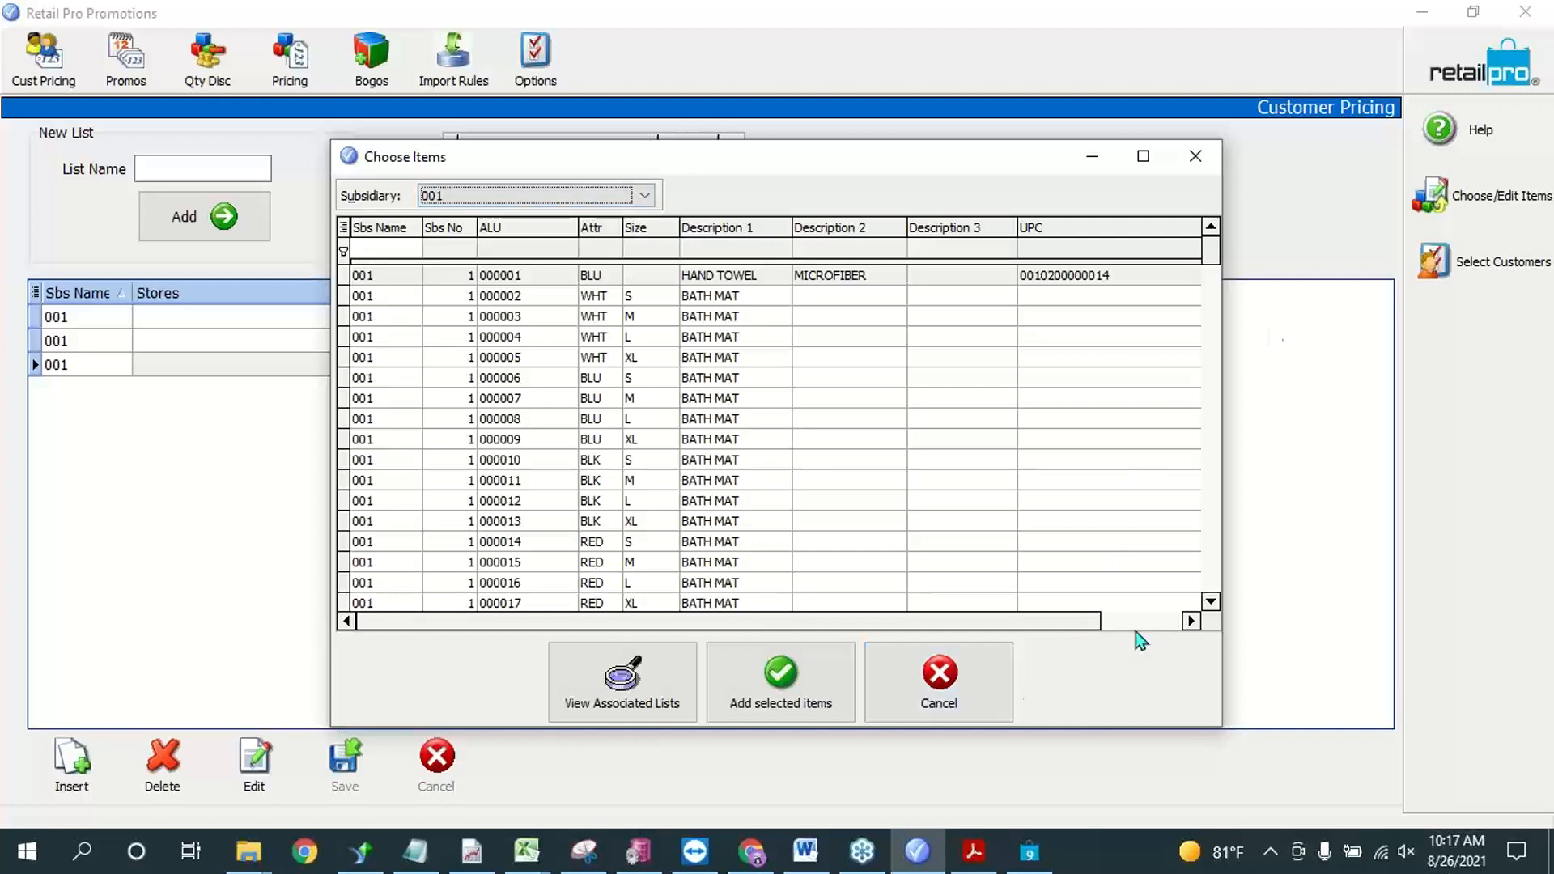
{"action": "left_click", "coordinate": [1196, 156]}
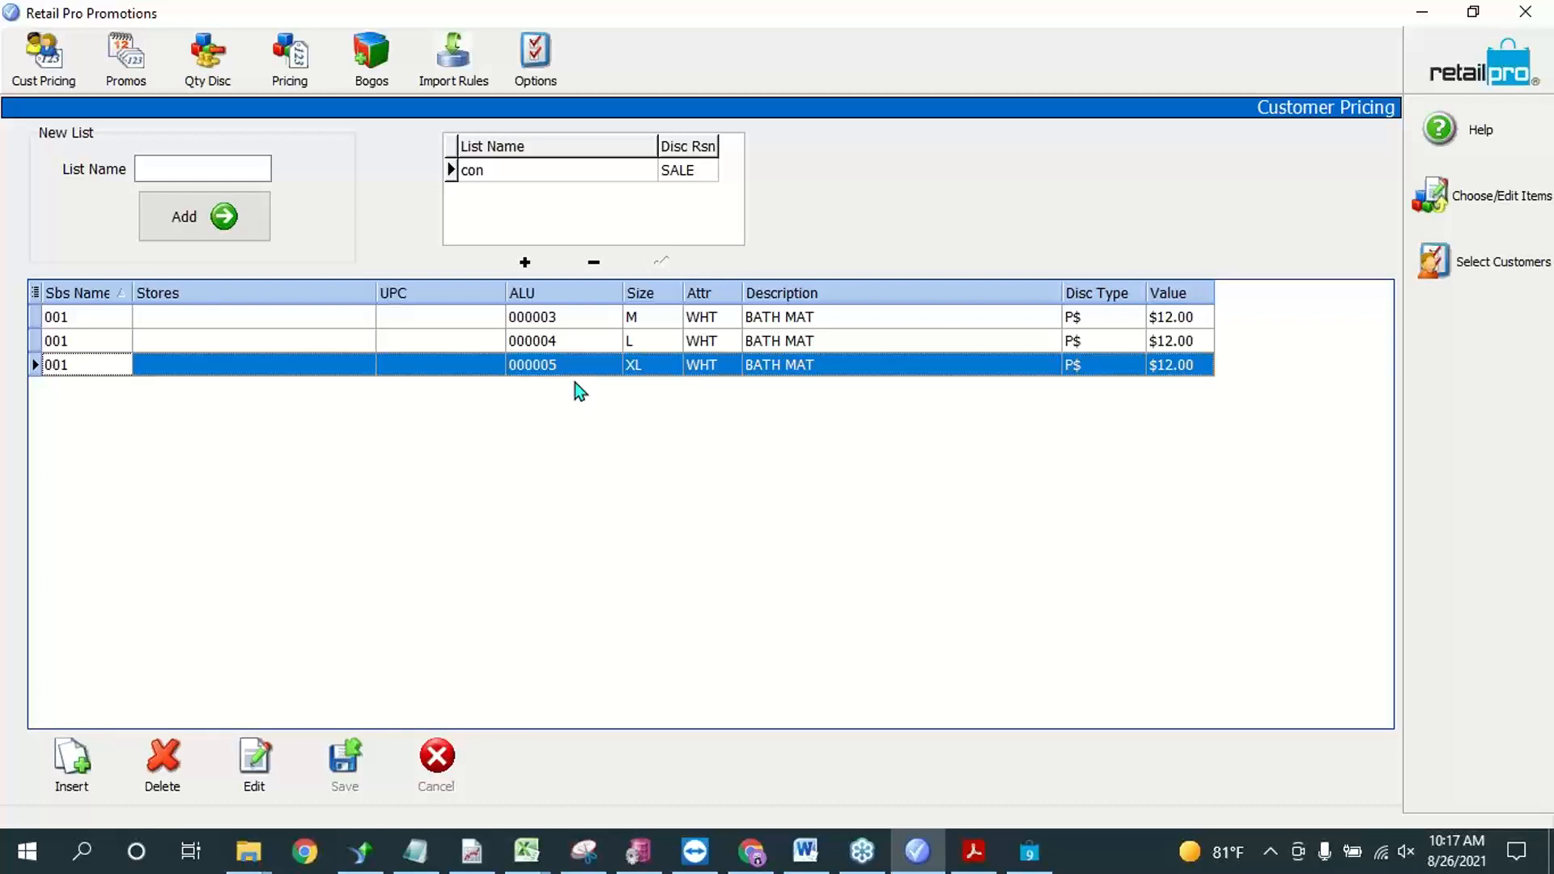
{"action": "left_click", "coordinate": [173, 168]}
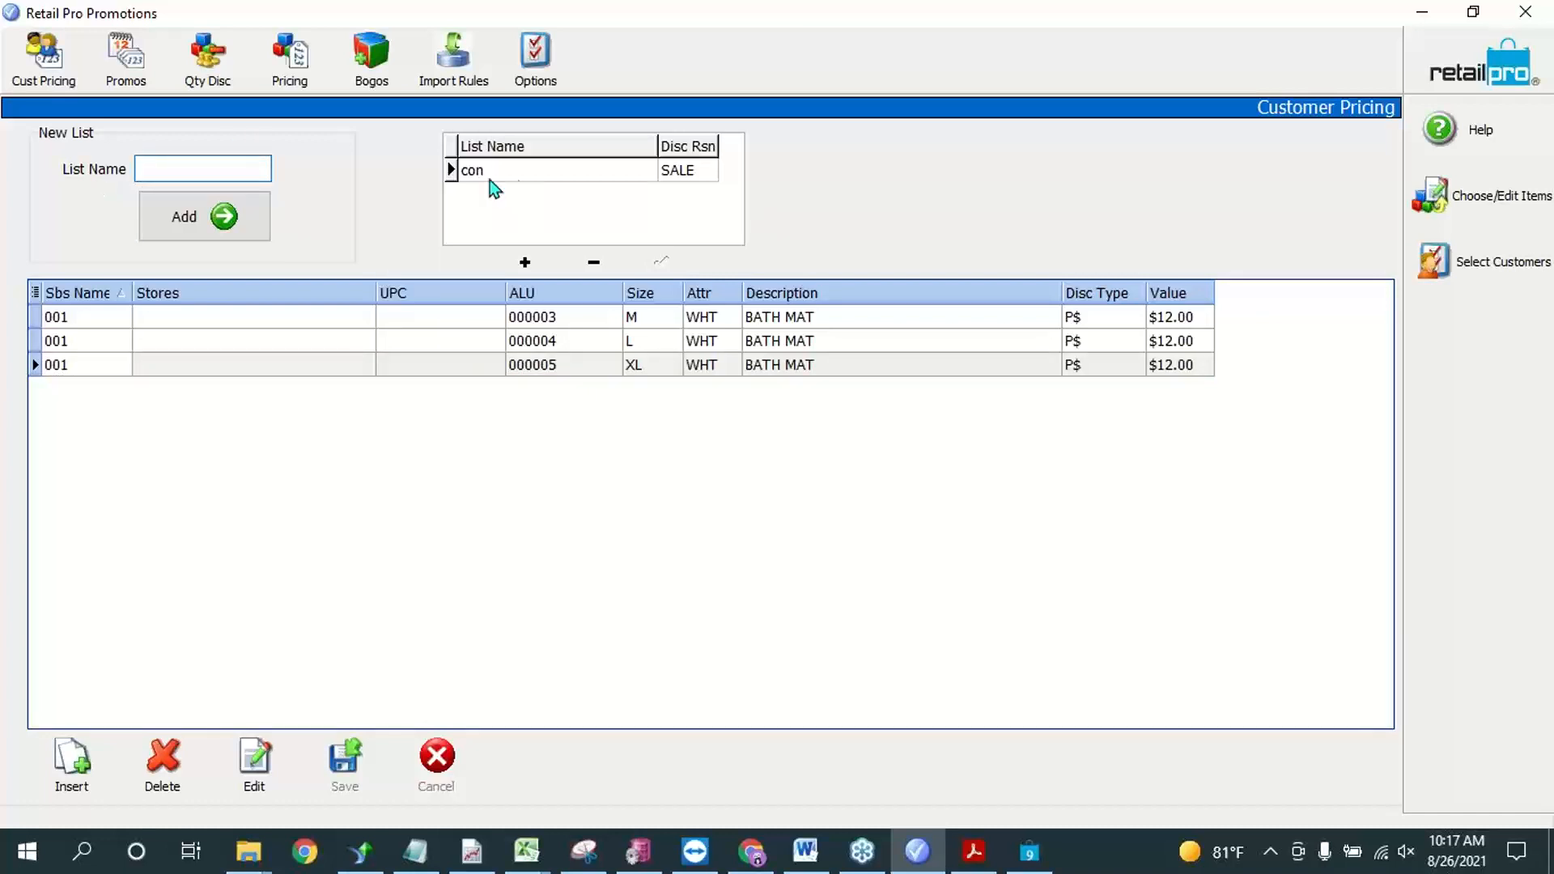
{"action": "left_click", "coordinate": [519, 172]}
Step: Open the promos list and examine the settings of the Training and 10% off promos across all columns
{"action": "left_click", "coordinate": [116, 57]}
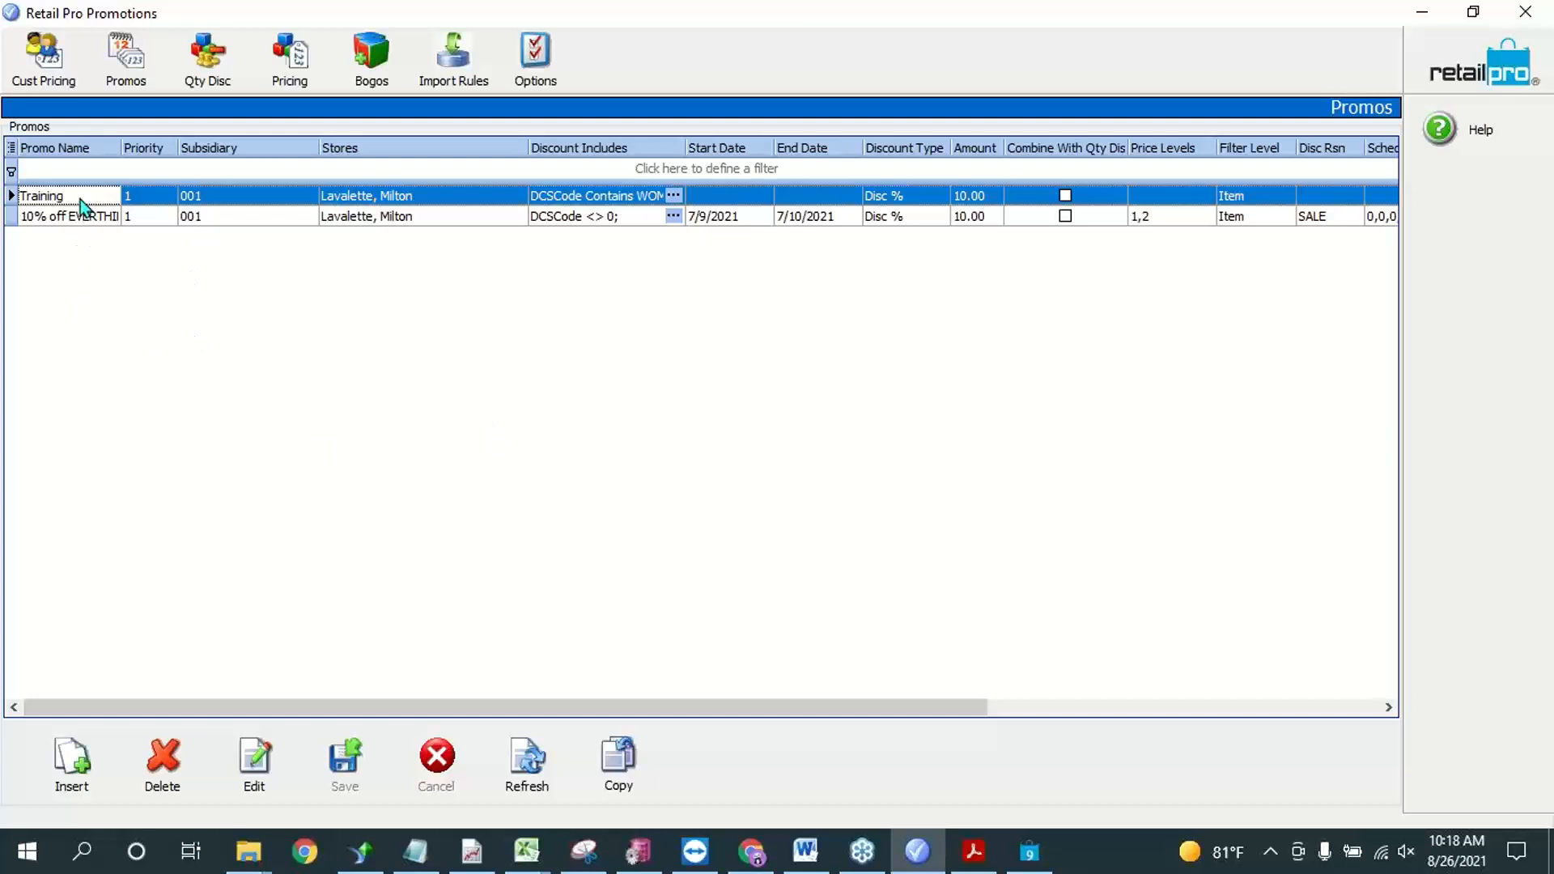
{"action": "left_click", "coordinate": [81, 222]}
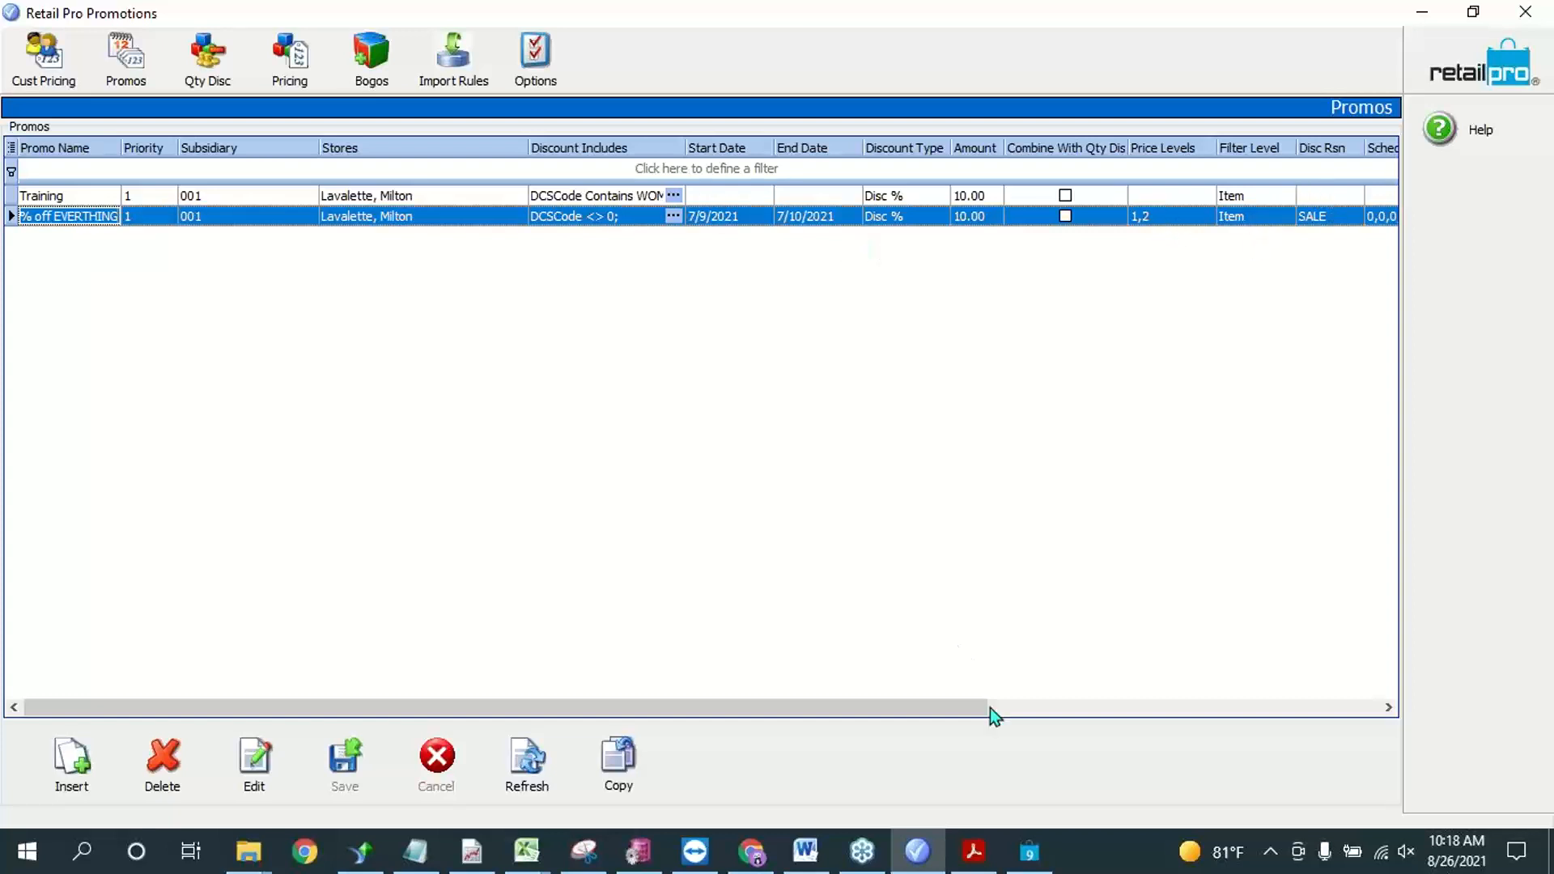
{"action": "left_click_drag", "start_coordinate": [915, 709], "coordinate": [1234, 736]}
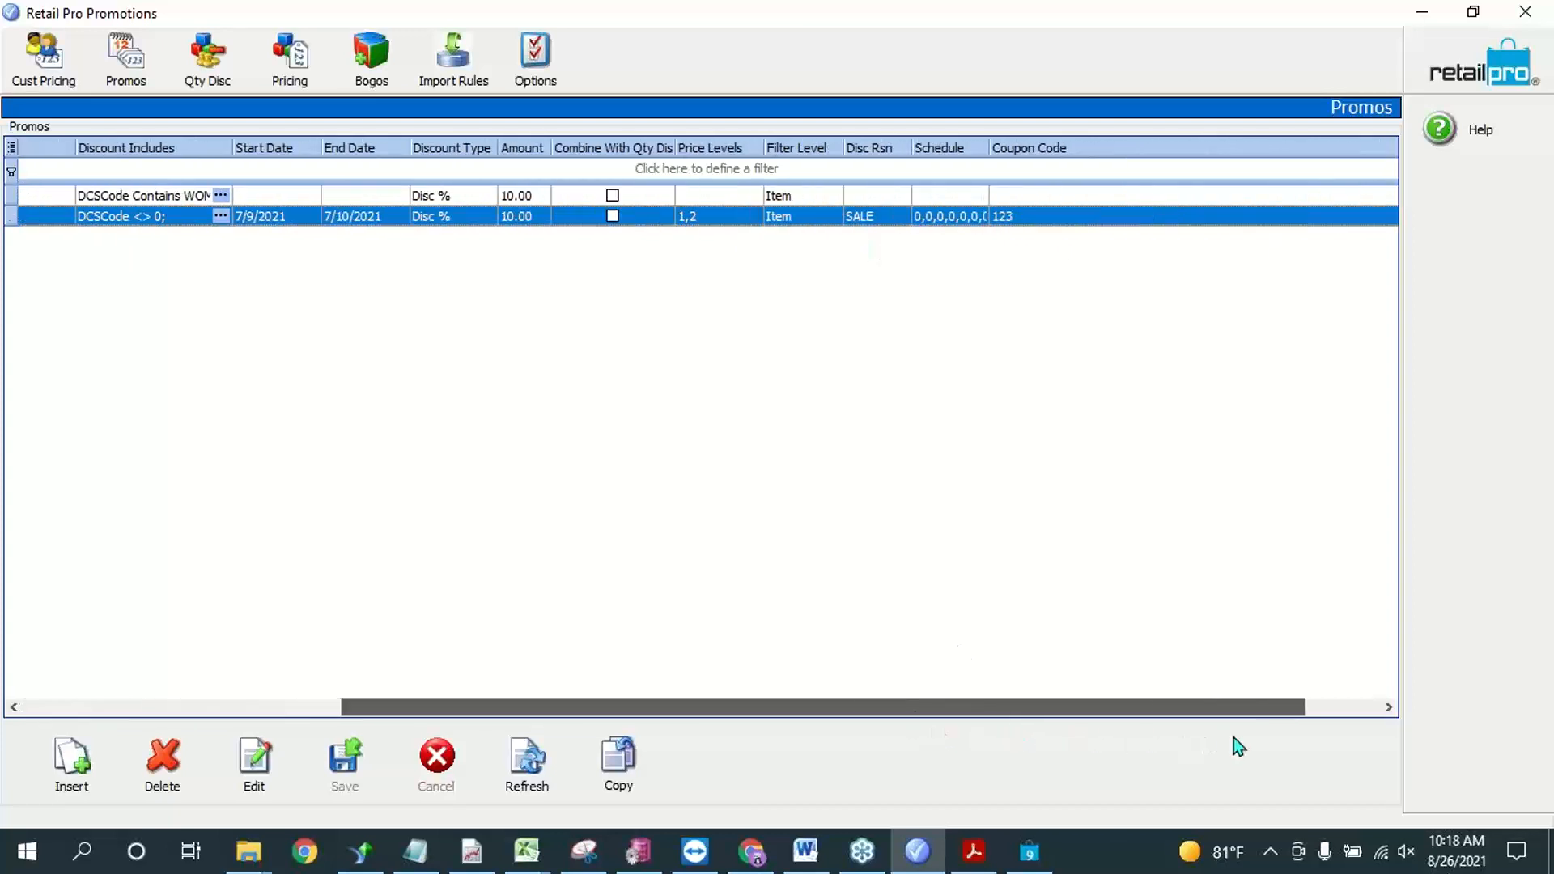
{"action": "left_click", "coordinate": [288, 201]}
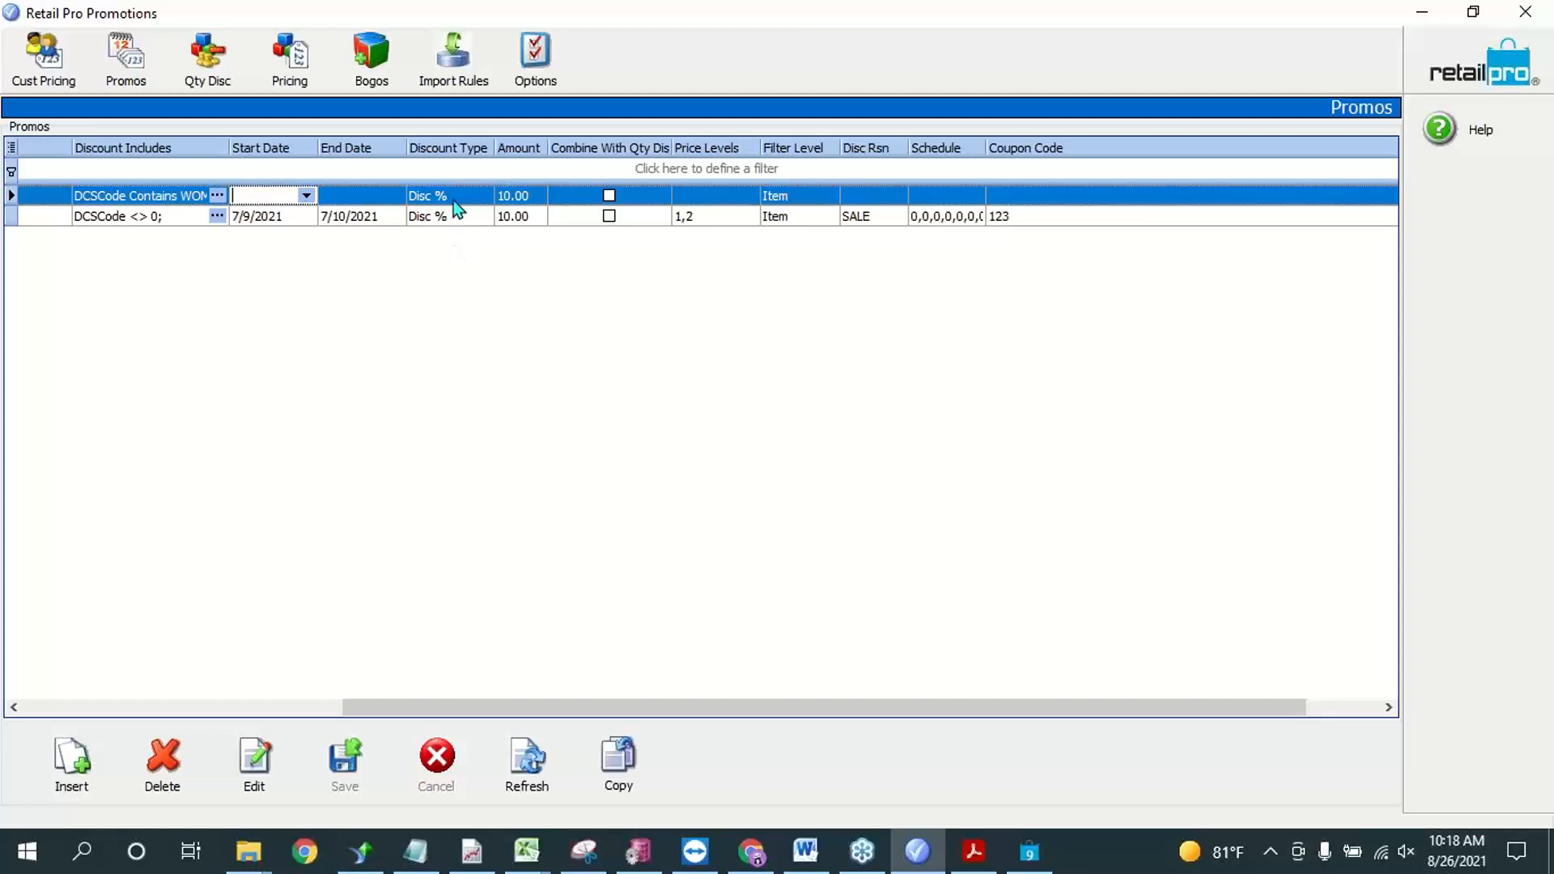
{"action": "left_click", "coordinate": [429, 221]}
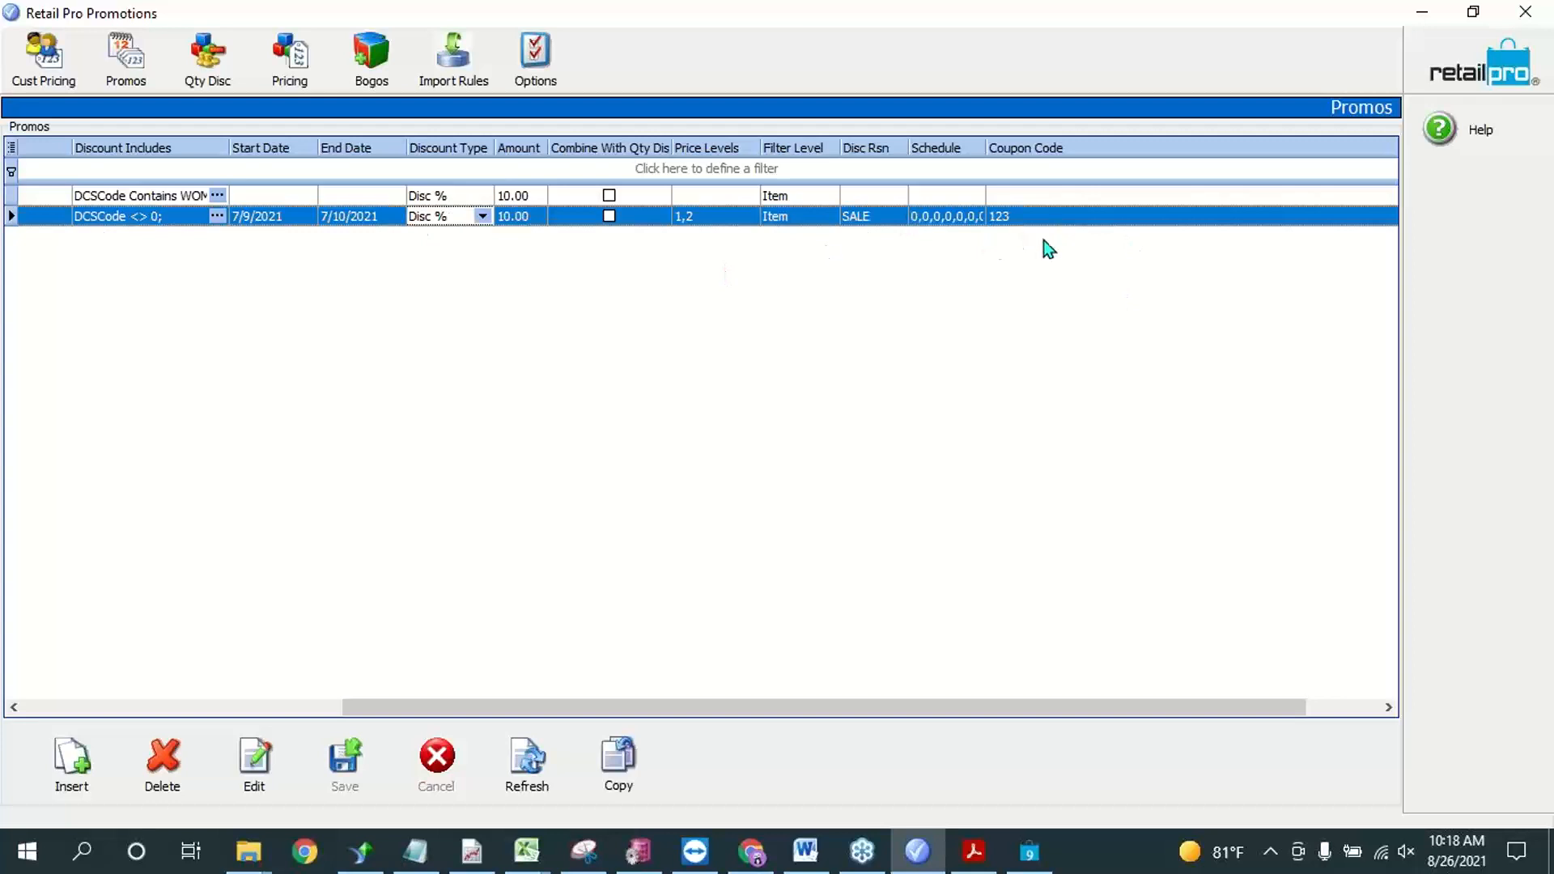
{"action": "left_click_drag", "start_coordinate": [1012, 711], "coordinate": [604, 715]}
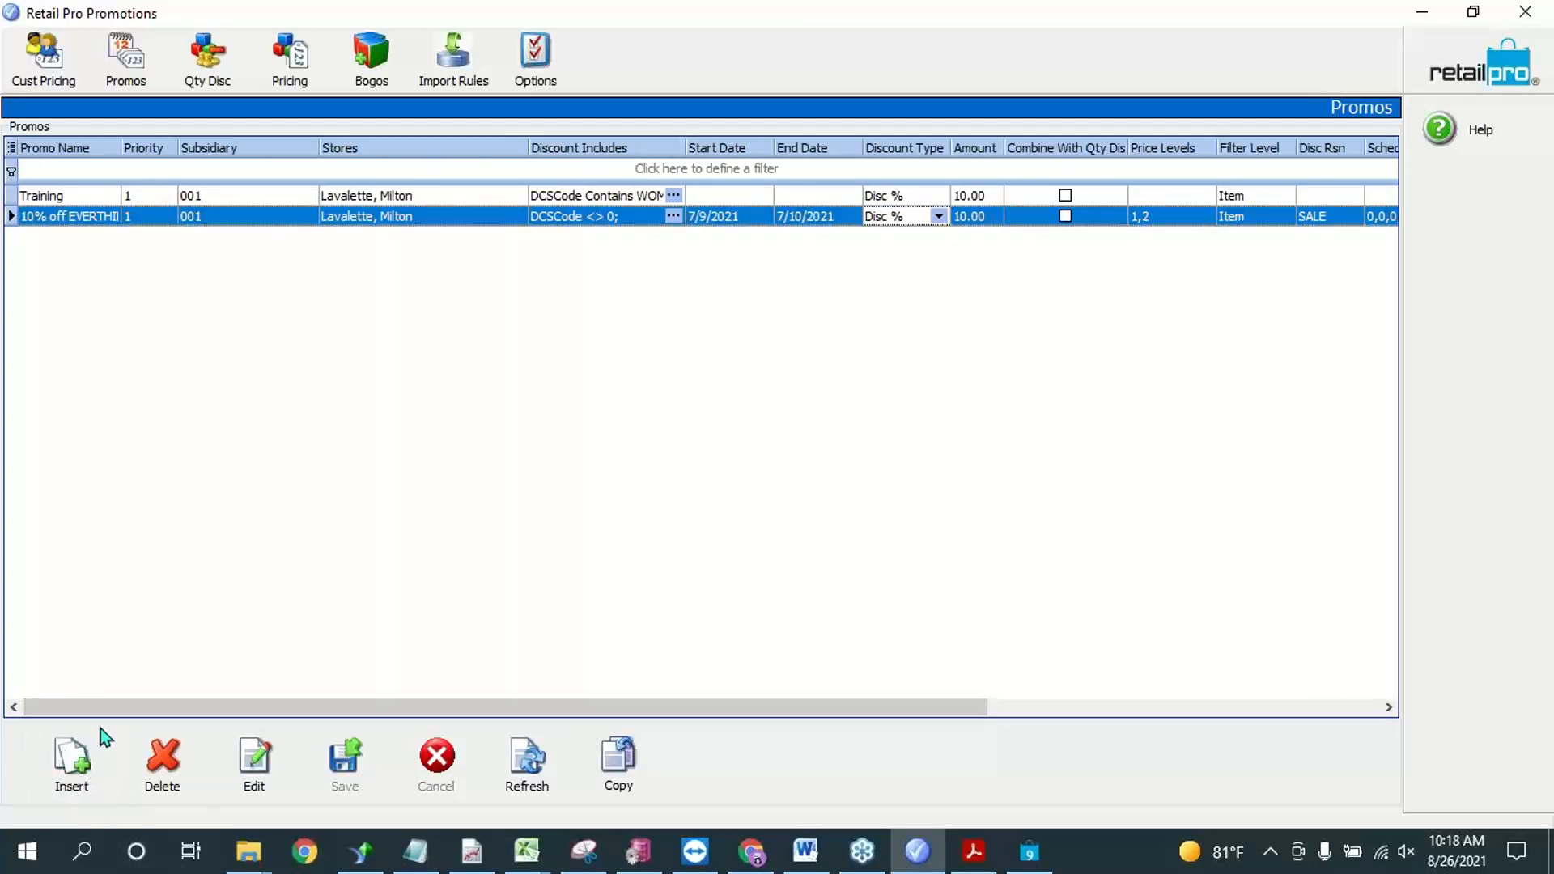
Step: Insert a new promo named "15% off BHD" with priority 2
{"action": "left_click", "coordinate": [85, 774]}
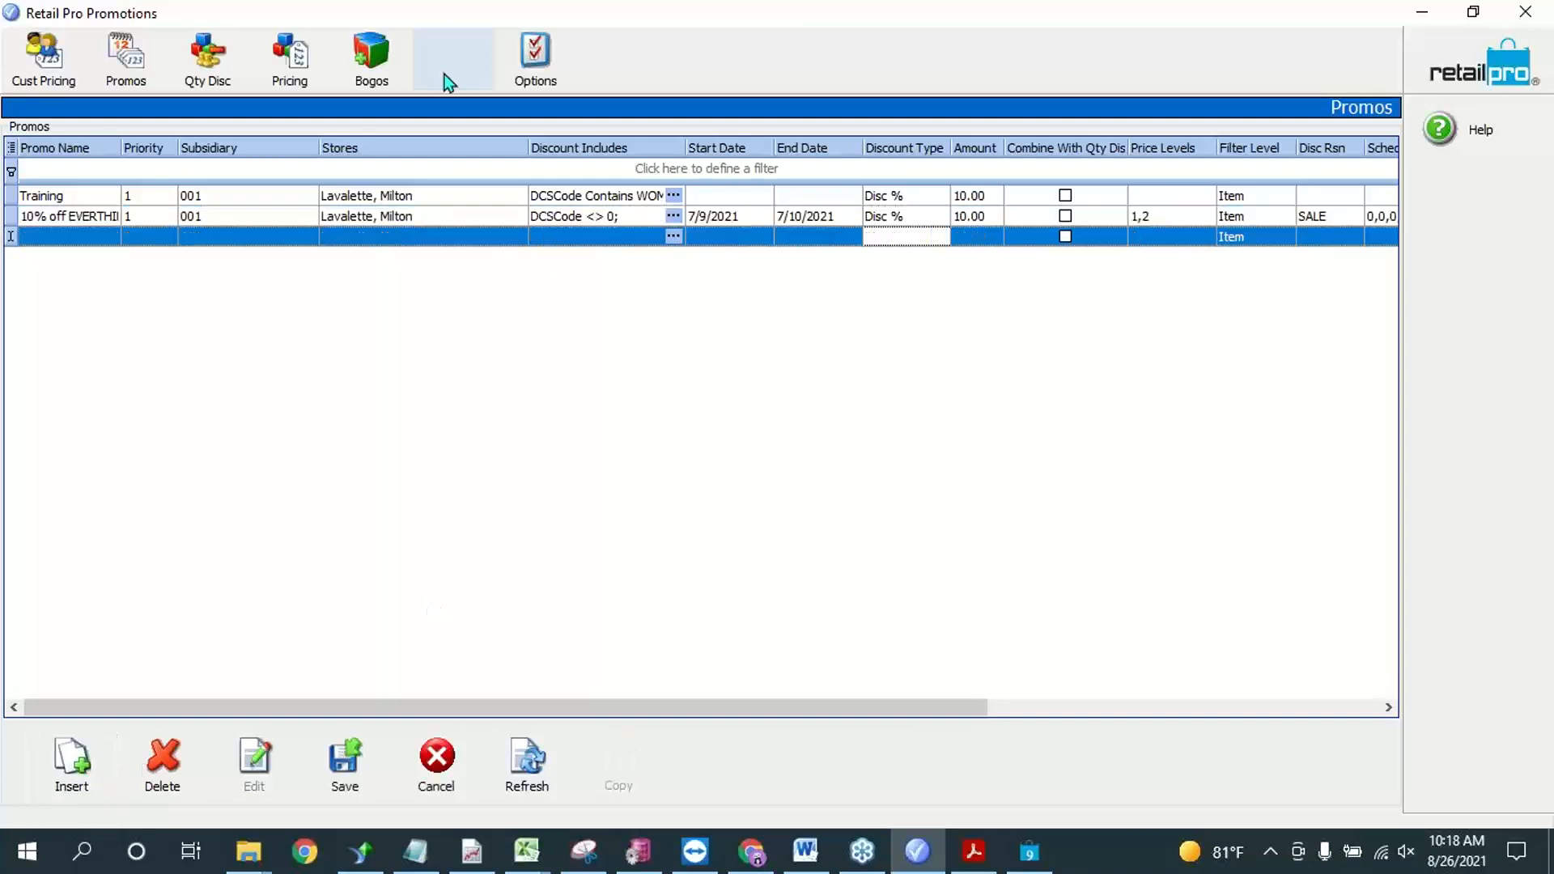
{"action": "left_click", "coordinate": [77, 237]}
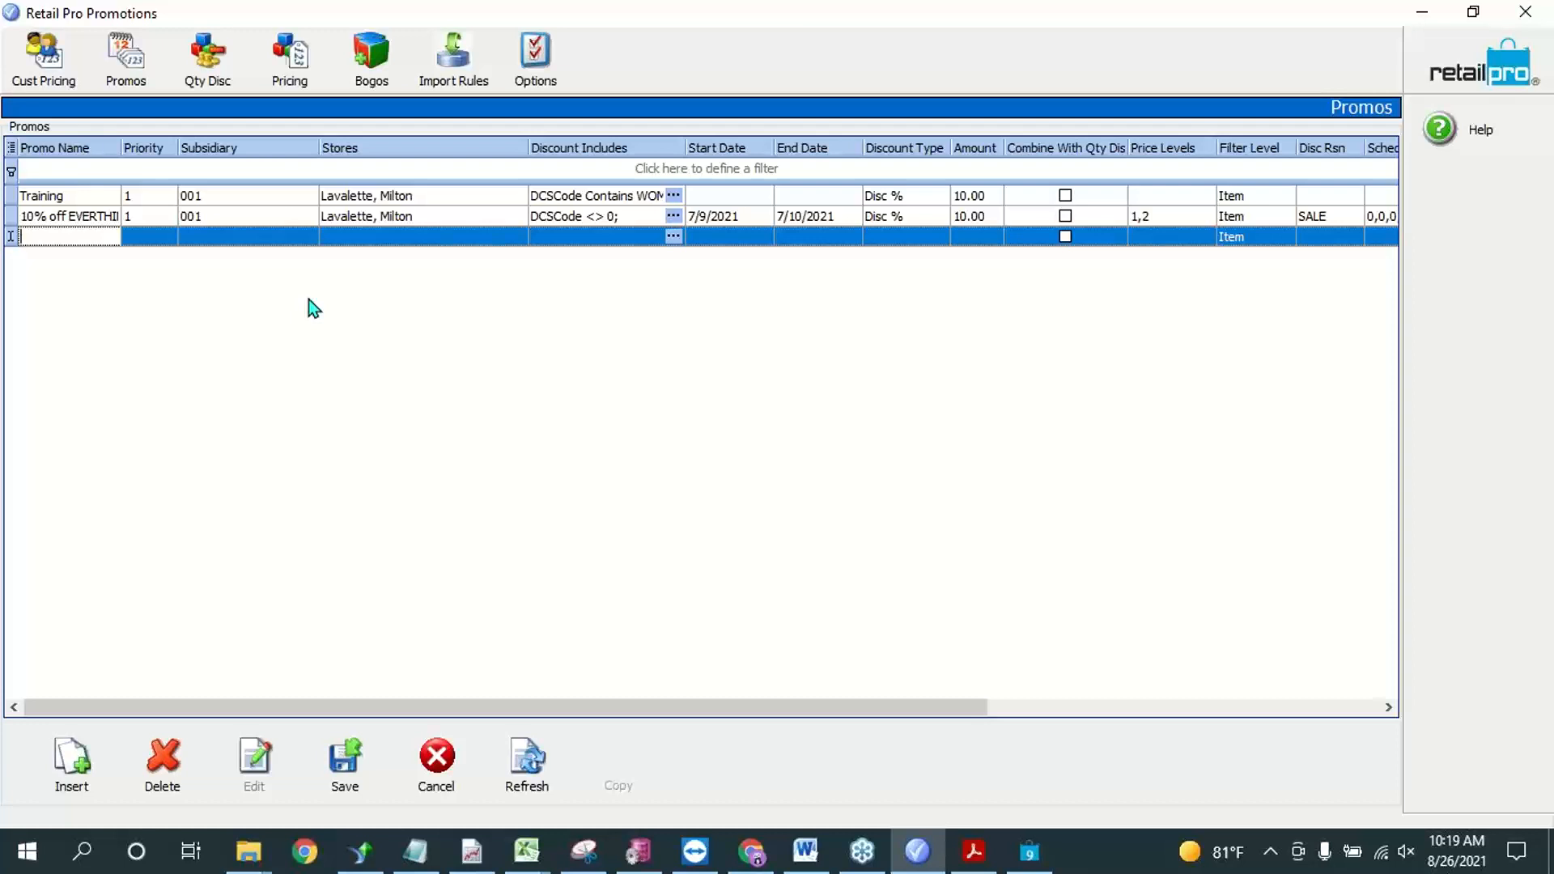
{"action": "type", "text": "15% off BHD"}
{"action": "left_click", "coordinate": [162, 243]}
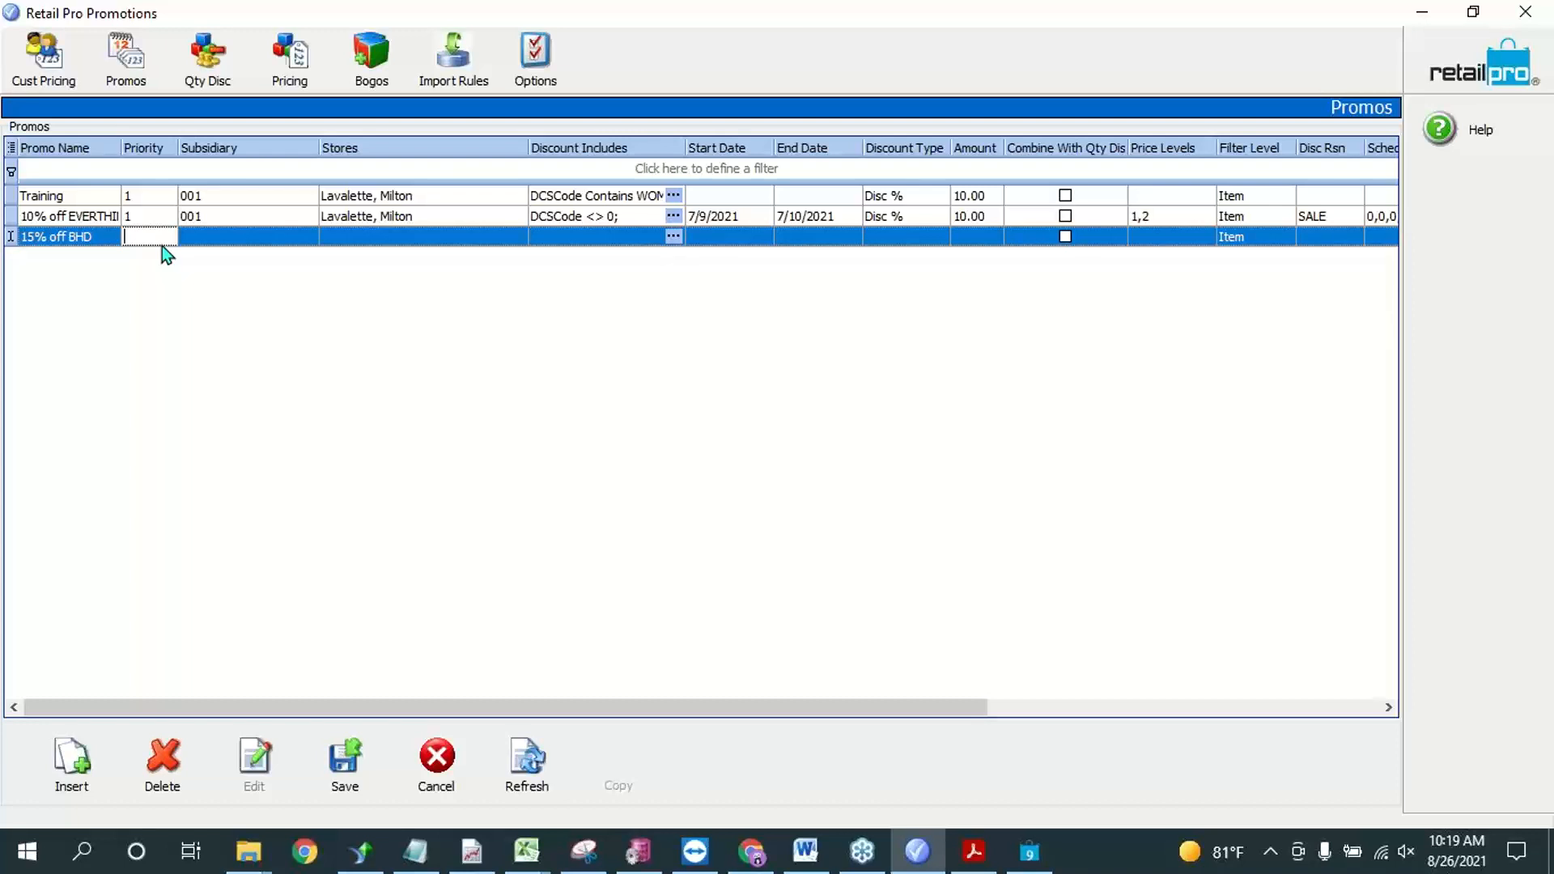
{"action": "type", "text": "2"}
Step: Assign the 15% off BHD promo to subsidiary 001 and its stores Lavalette and Milton
{"action": "left_click", "coordinate": [256, 235]}
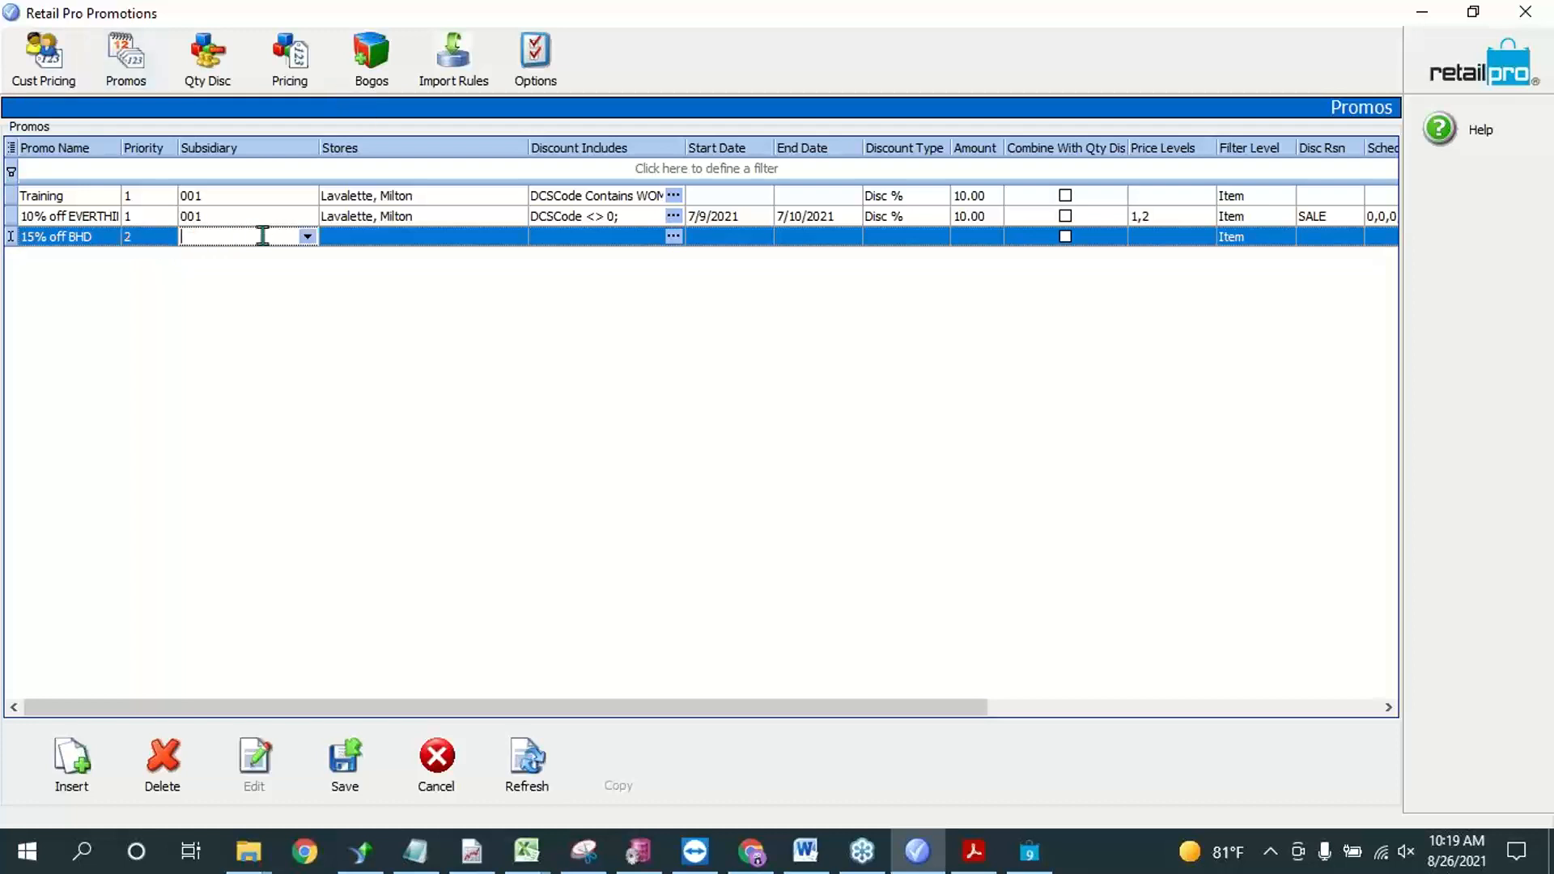
{"action": "left_click", "coordinate": [307, 236]}
{"action": "left_click", "coordinate": [229, 259]}
{"action": "left_click", "coordinate": [403, 236]}
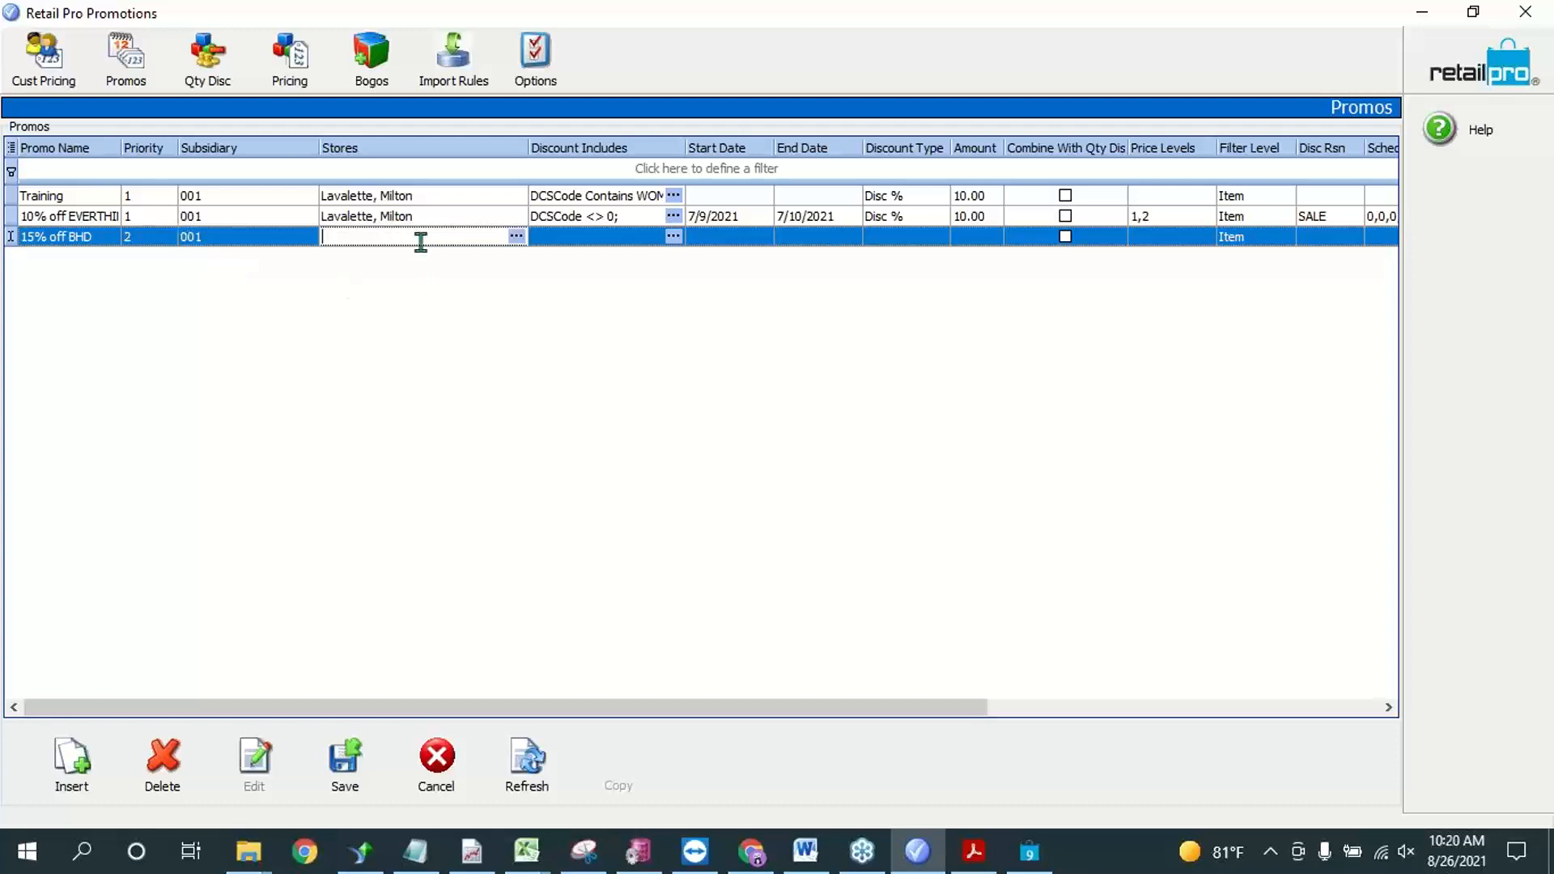
{"action": "left_click", "coordinate": [516, 237]}
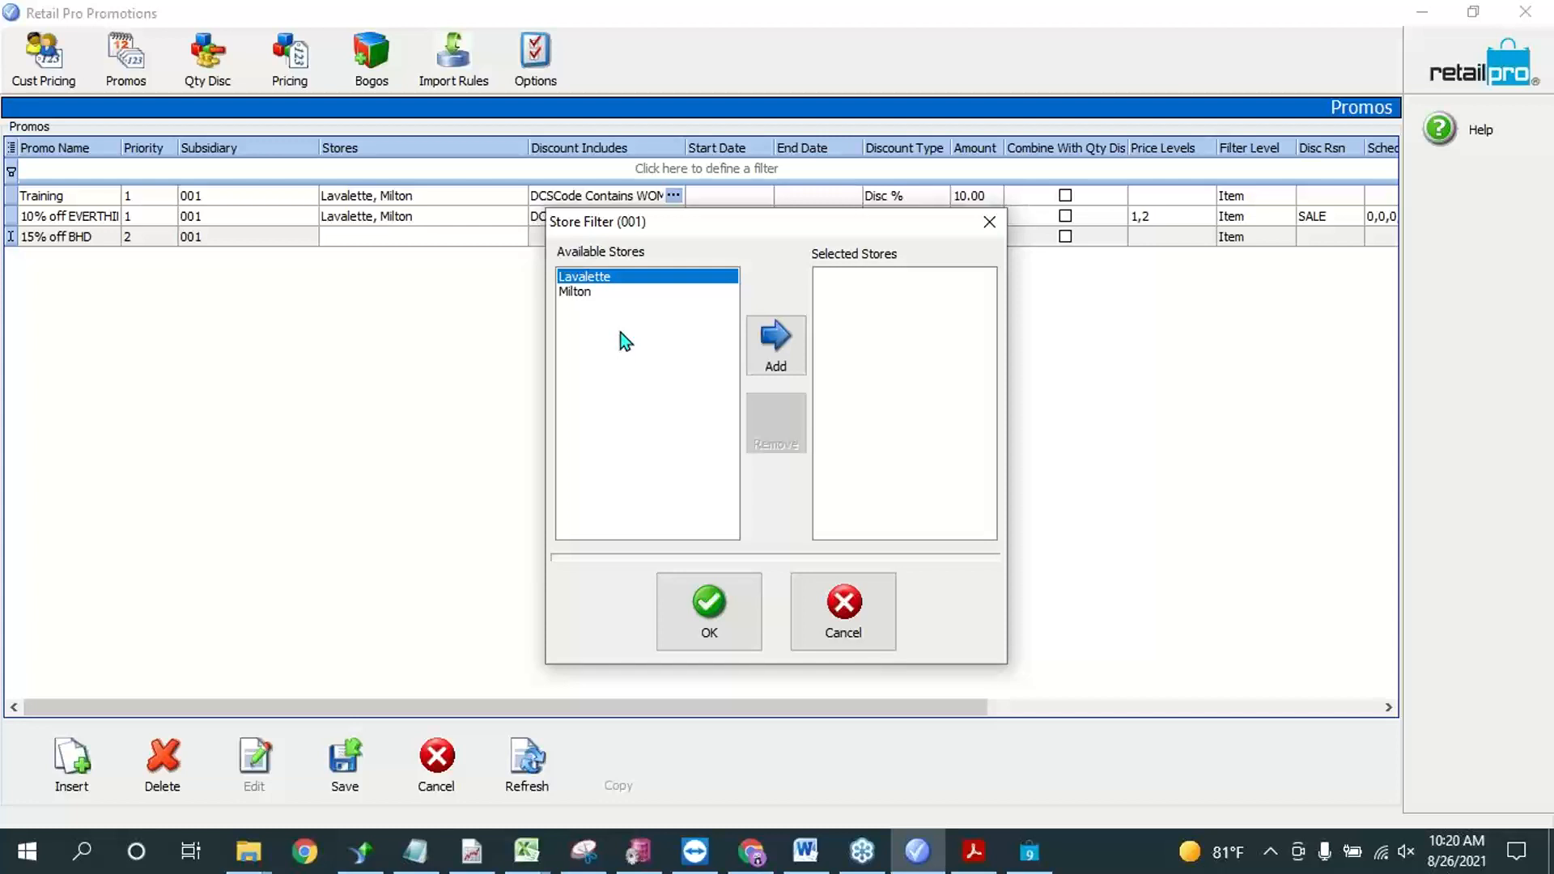
{"action": "left_click", "coordinate": [793, 349]}
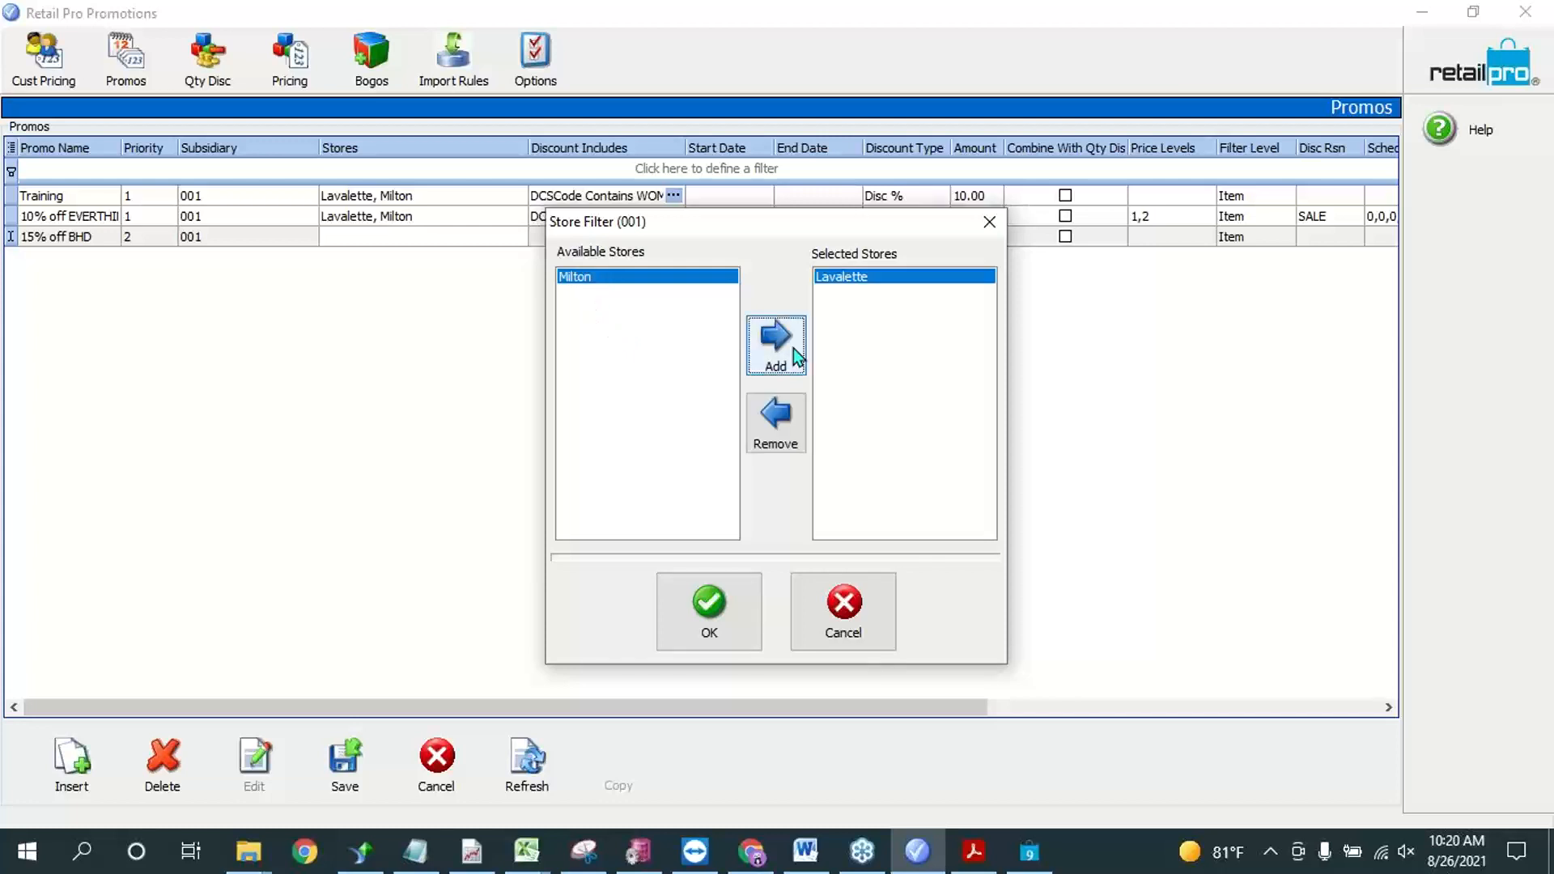
{"action": "left_click", "coordinate": [793, 348]}
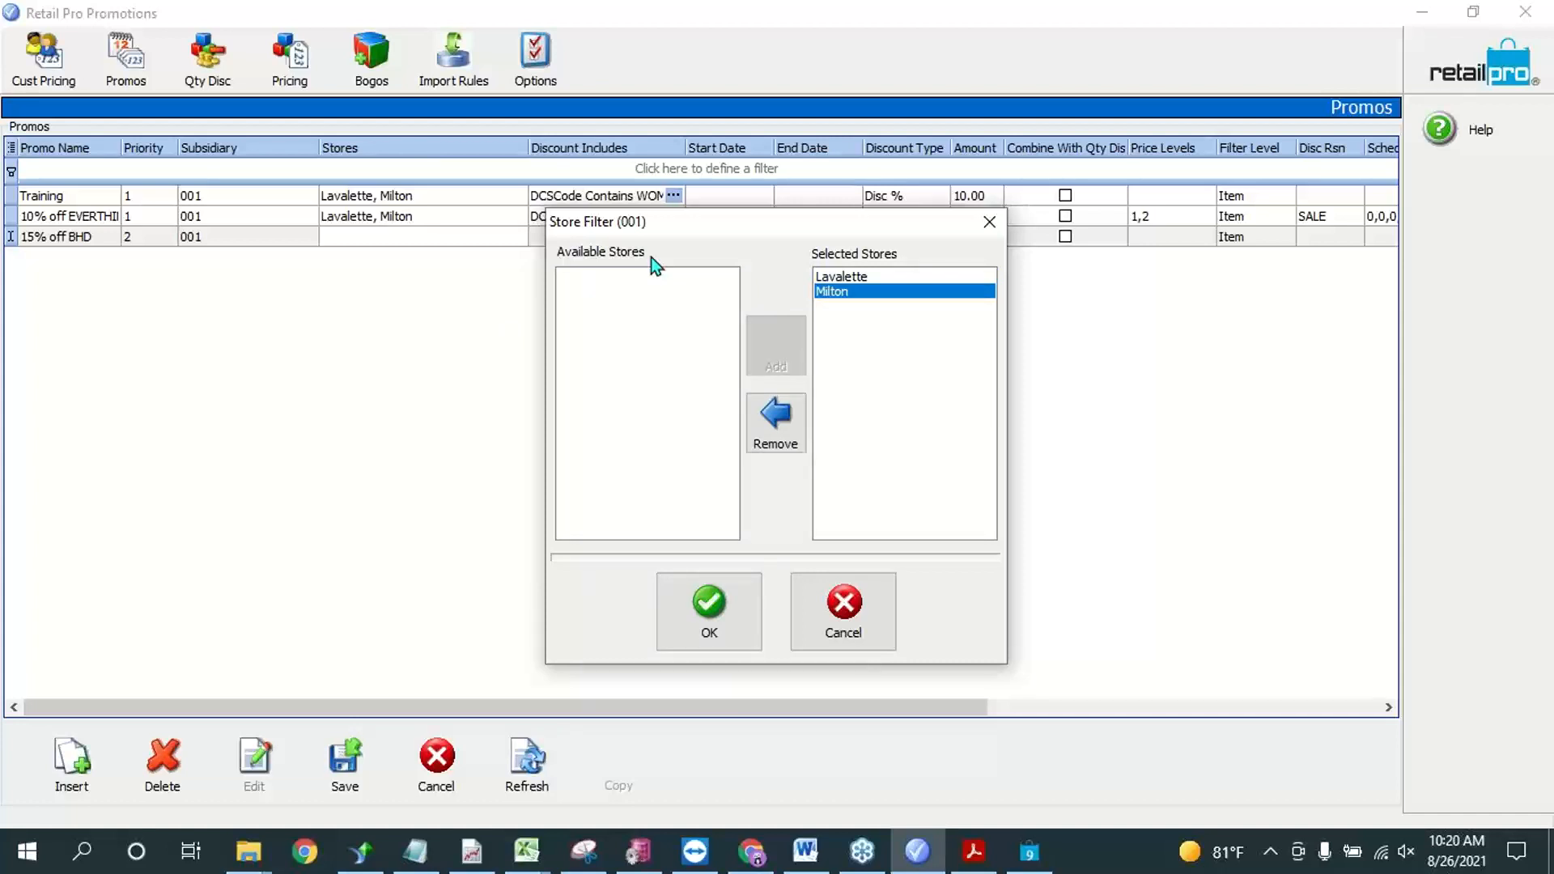
{"action": "left_click", "coordinate": [706, 615]}
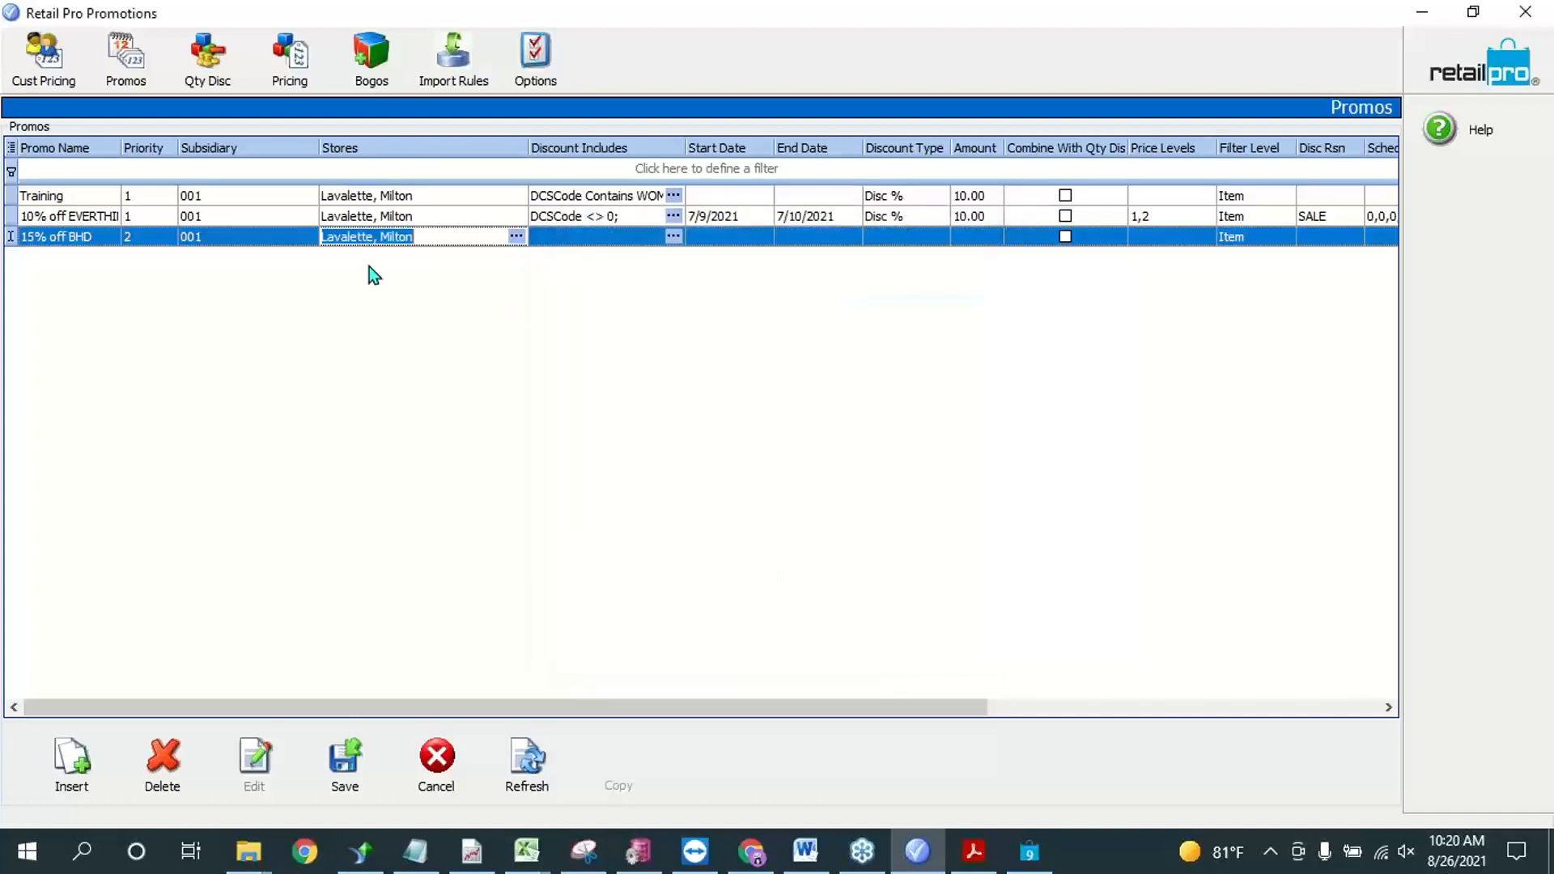
Step: Open the discount-includes item filter of the 15% off BHD promo and start a new filter on the VendCode field
{"action": "left_click", "coordinate": [574, 242]}
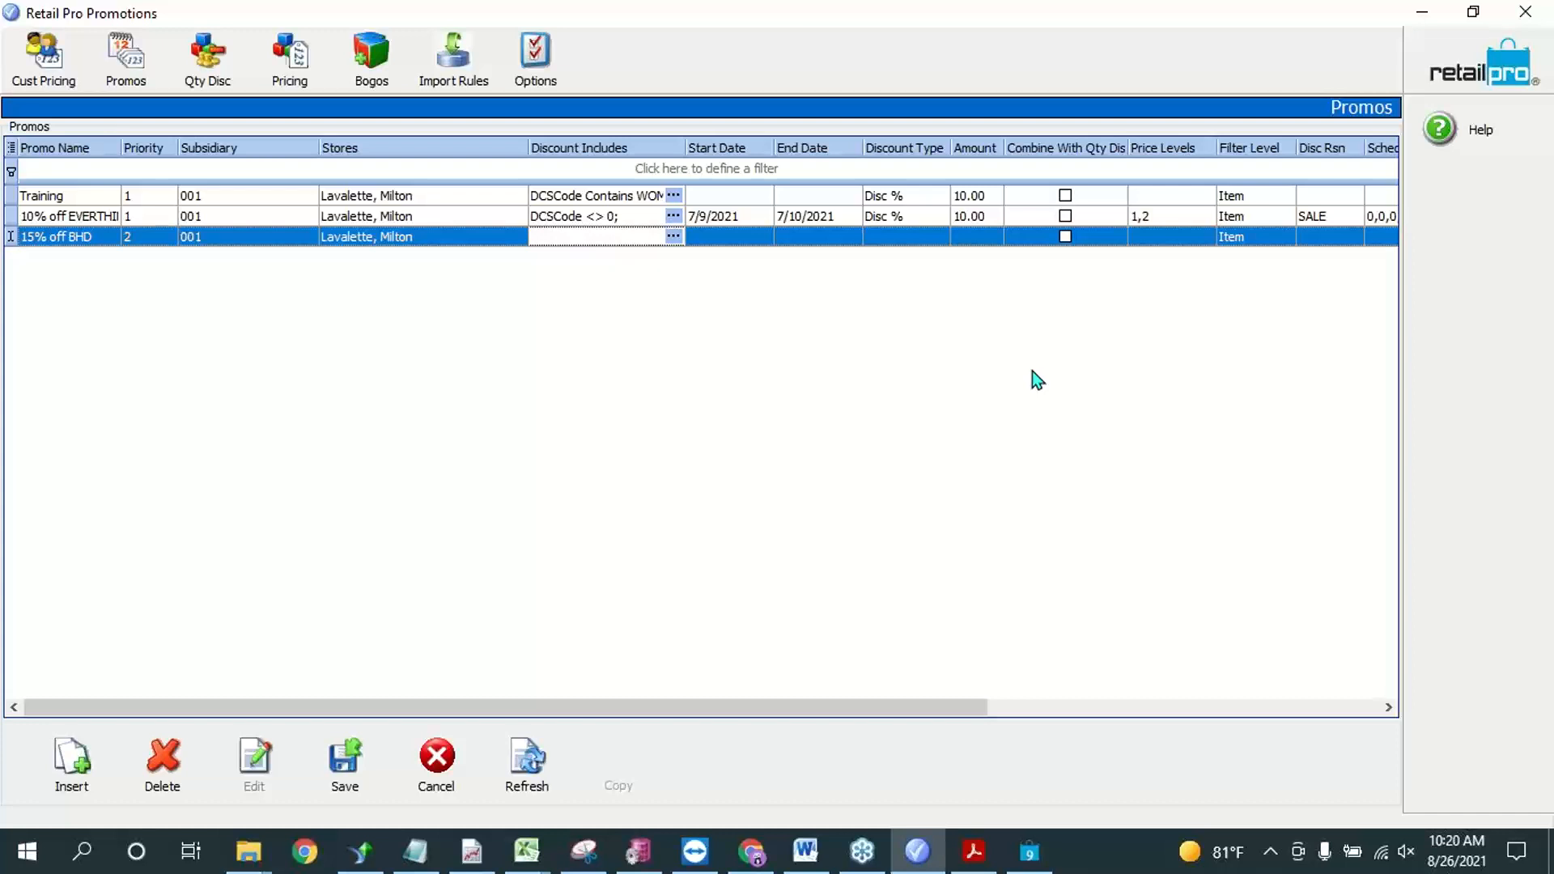
{"action": "left_click", "coordinate": [673, 236]}
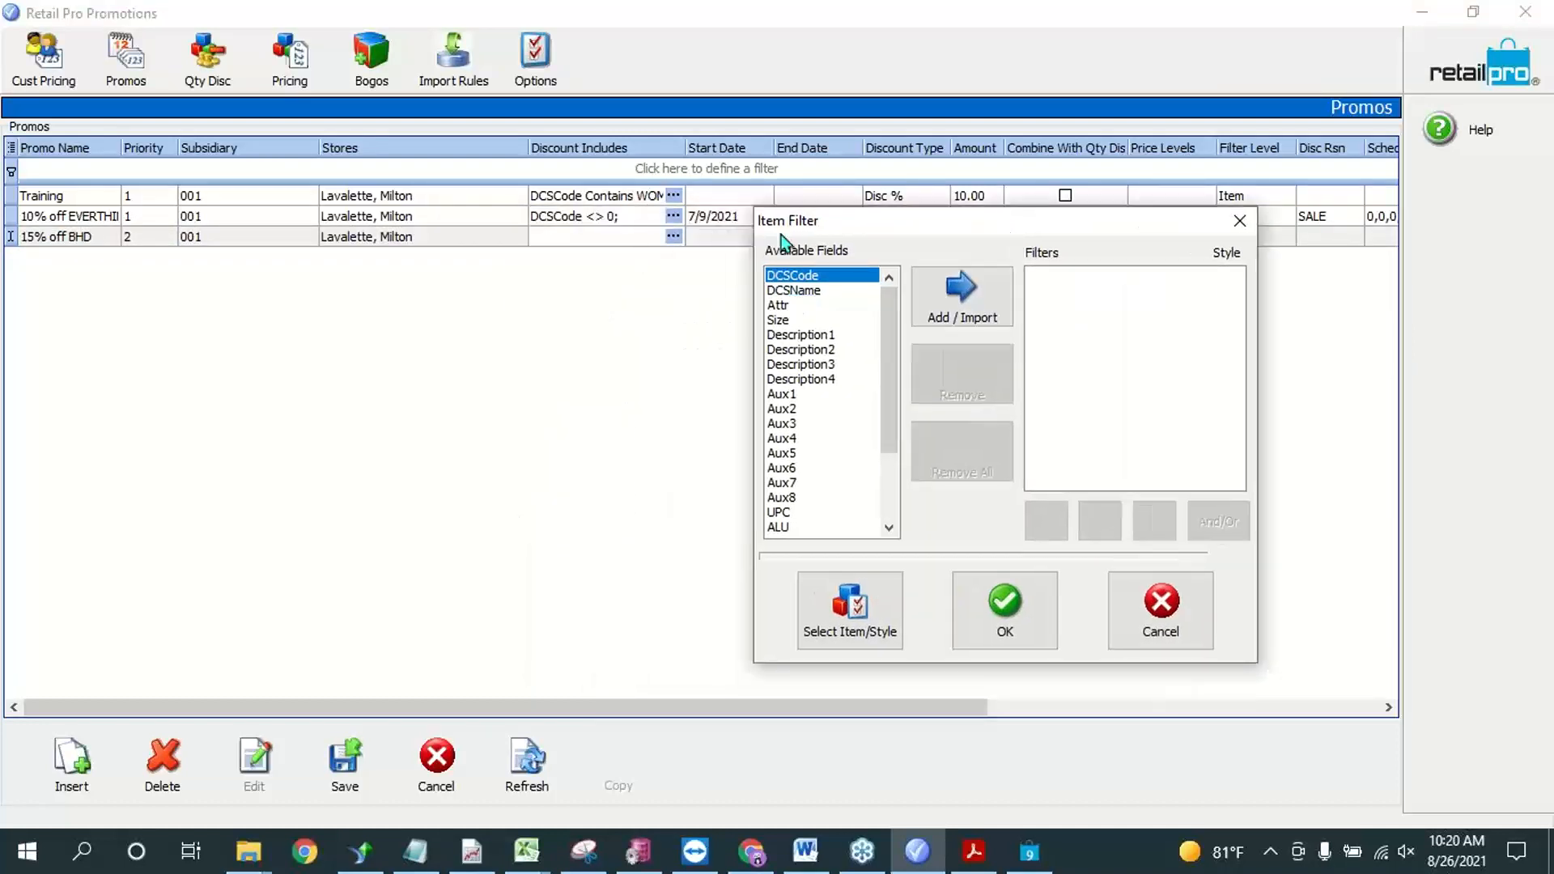
{"action": "left_click", "coordinate": [896, 526]}
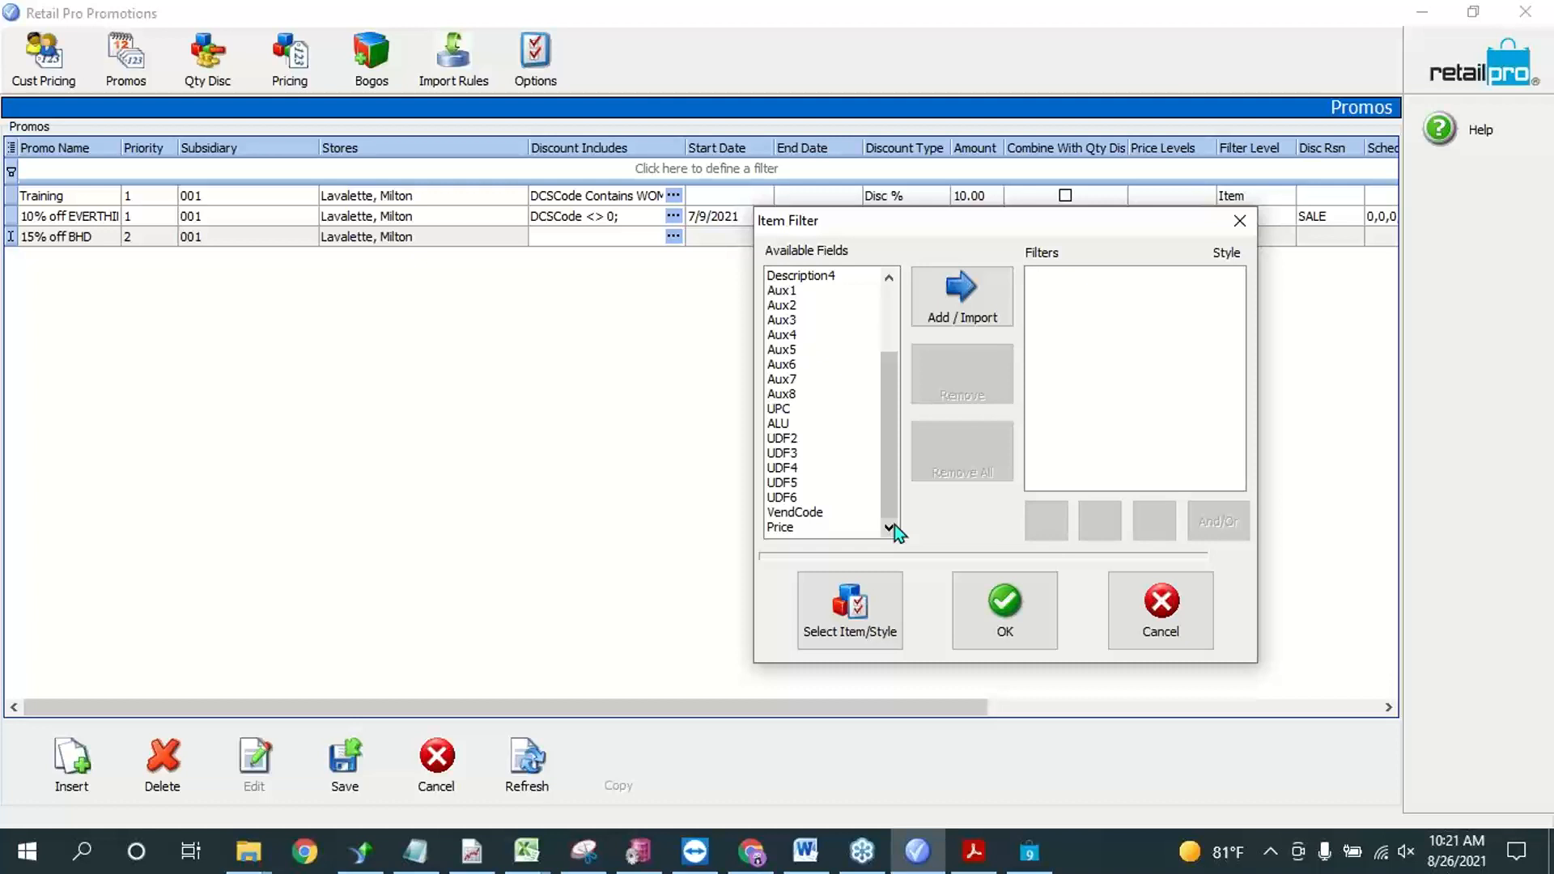
{"action": "left_click", "coordinate": [801, 321]}
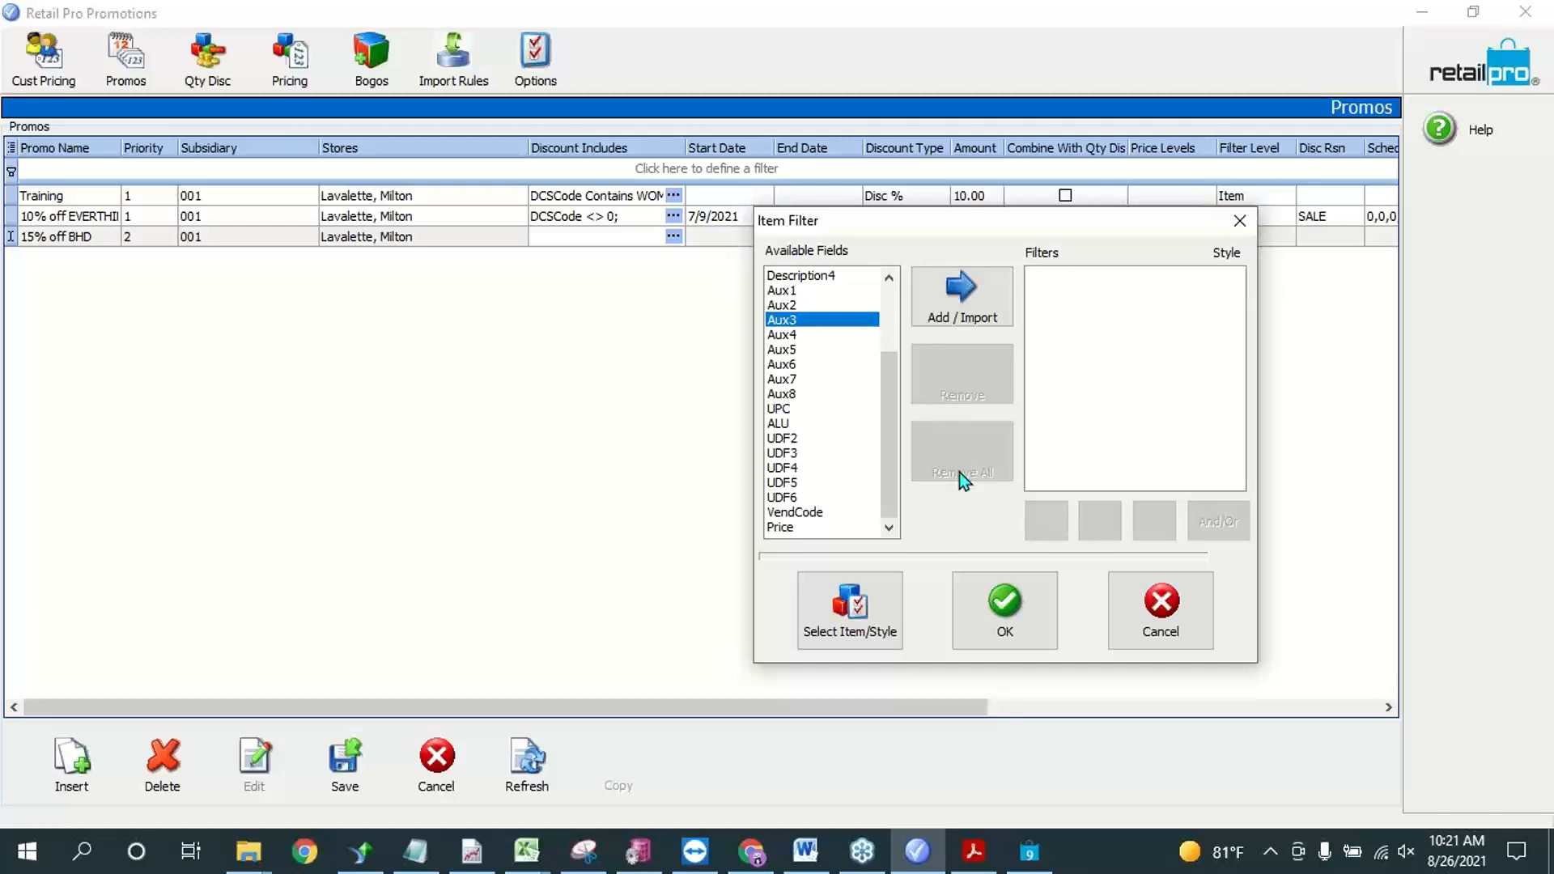
{"action": "scroll", "coordinate": [780, 305], "scroll_direction": "up", "scroll_amount": 3}
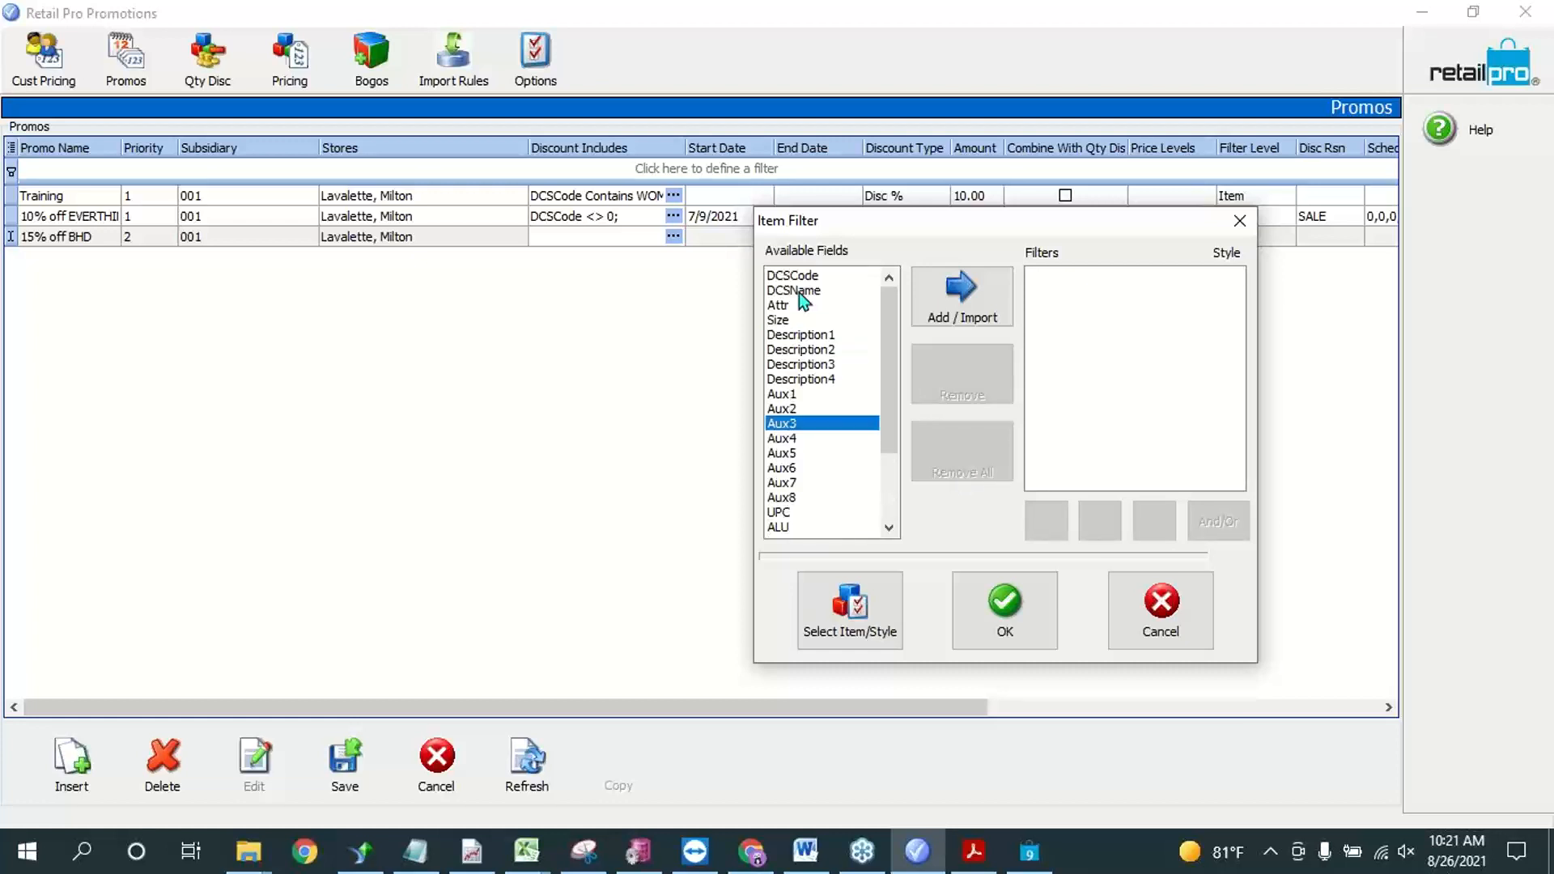
{"action": "left_click", "coordinate": [819, 275]}
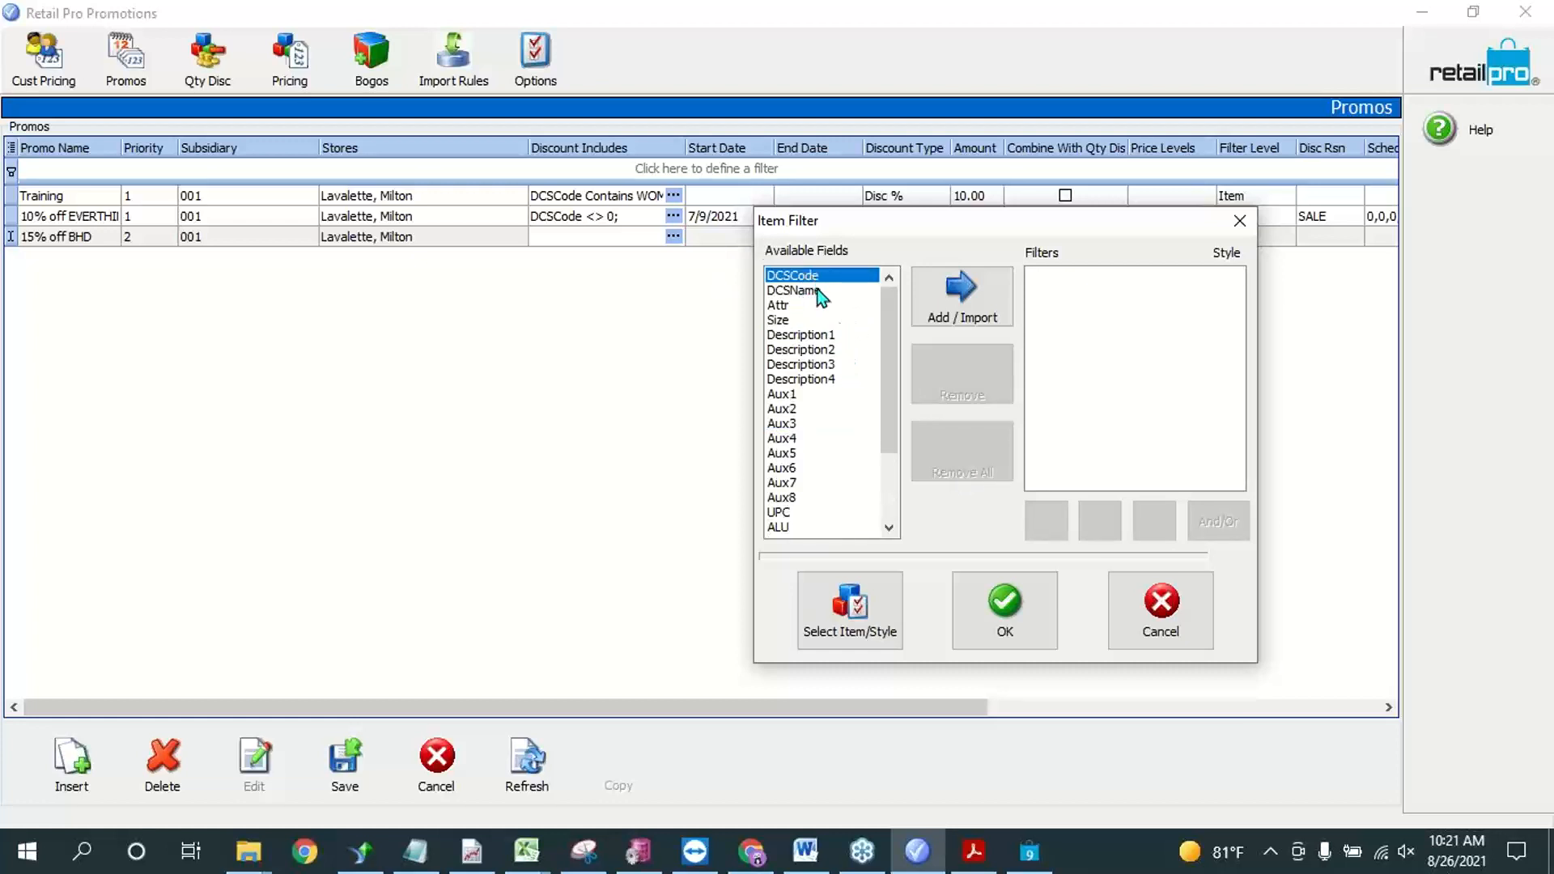
{"action": "scroll", "coordinate": [830, 360], "scroll_direction": "down", "scroll_amount": 1}
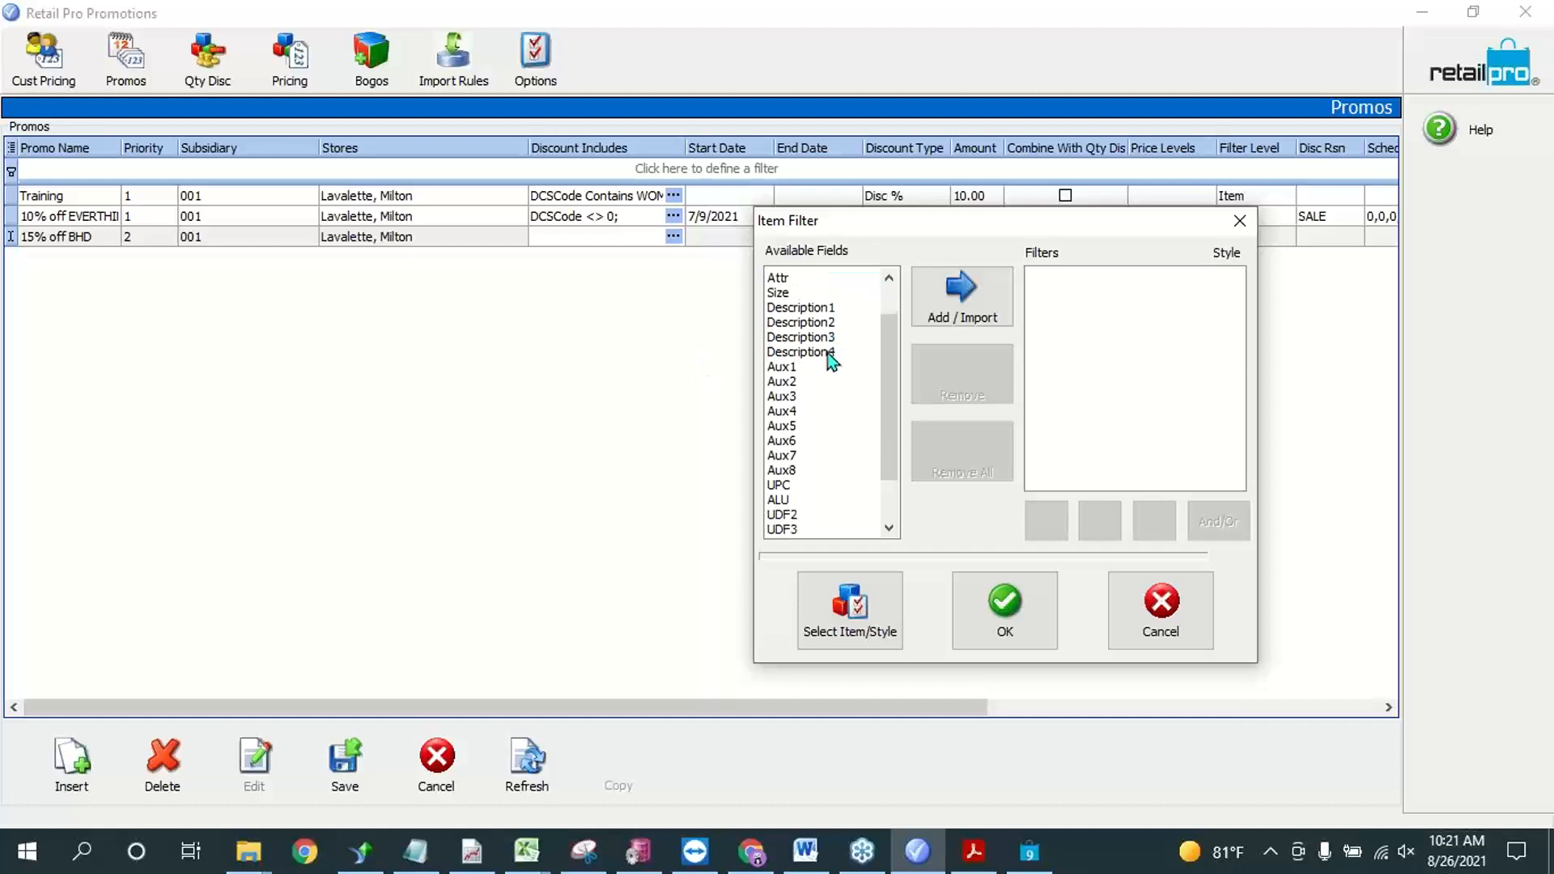
{"action": "scroll", "coordinate": [827, 353], "scroll_direction": "down", "scroll_amount": 3}
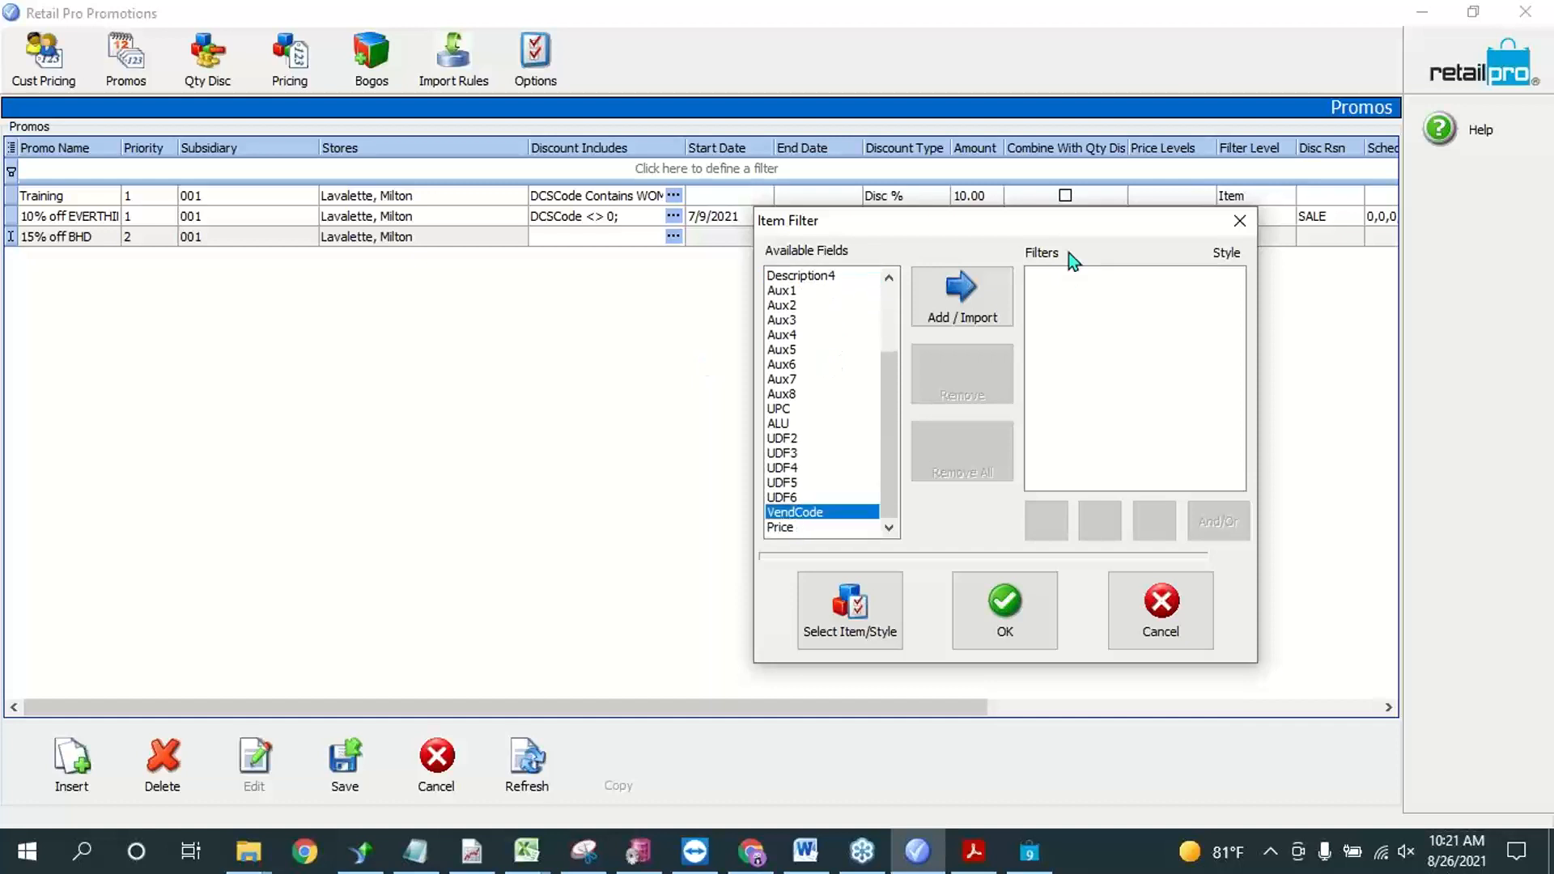
{"action": "left_click", "coordinate": [961, 295]}
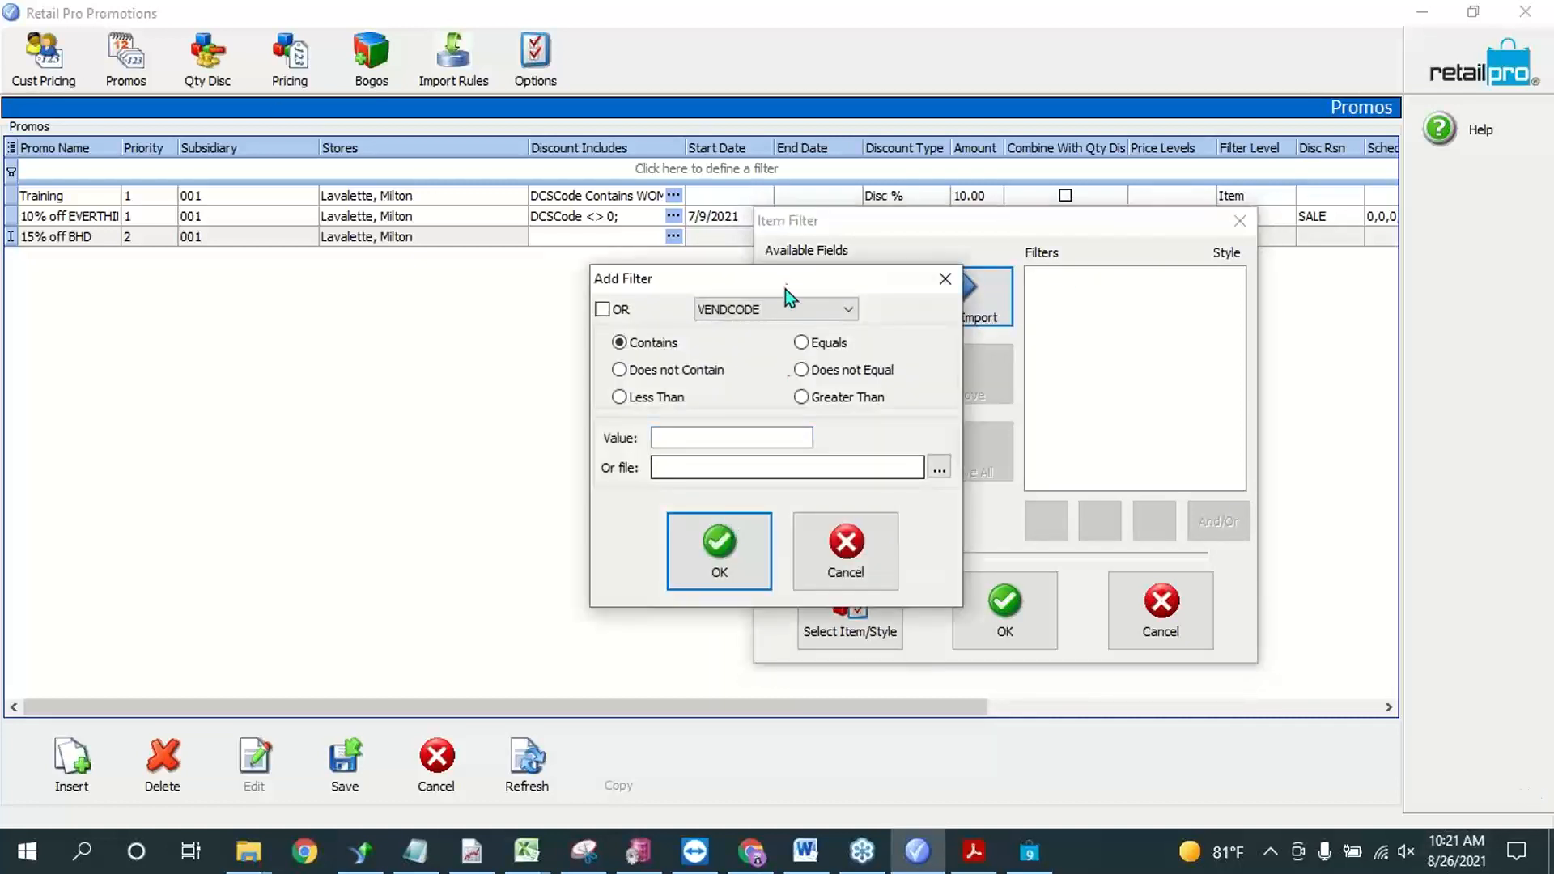
Step: Add an item filter where VENDCODE equals BHD, without the OR option or an import file
{"action": "left_click_drag", "start_coordinate": [785, 289], "coordinate": [951, 293]}
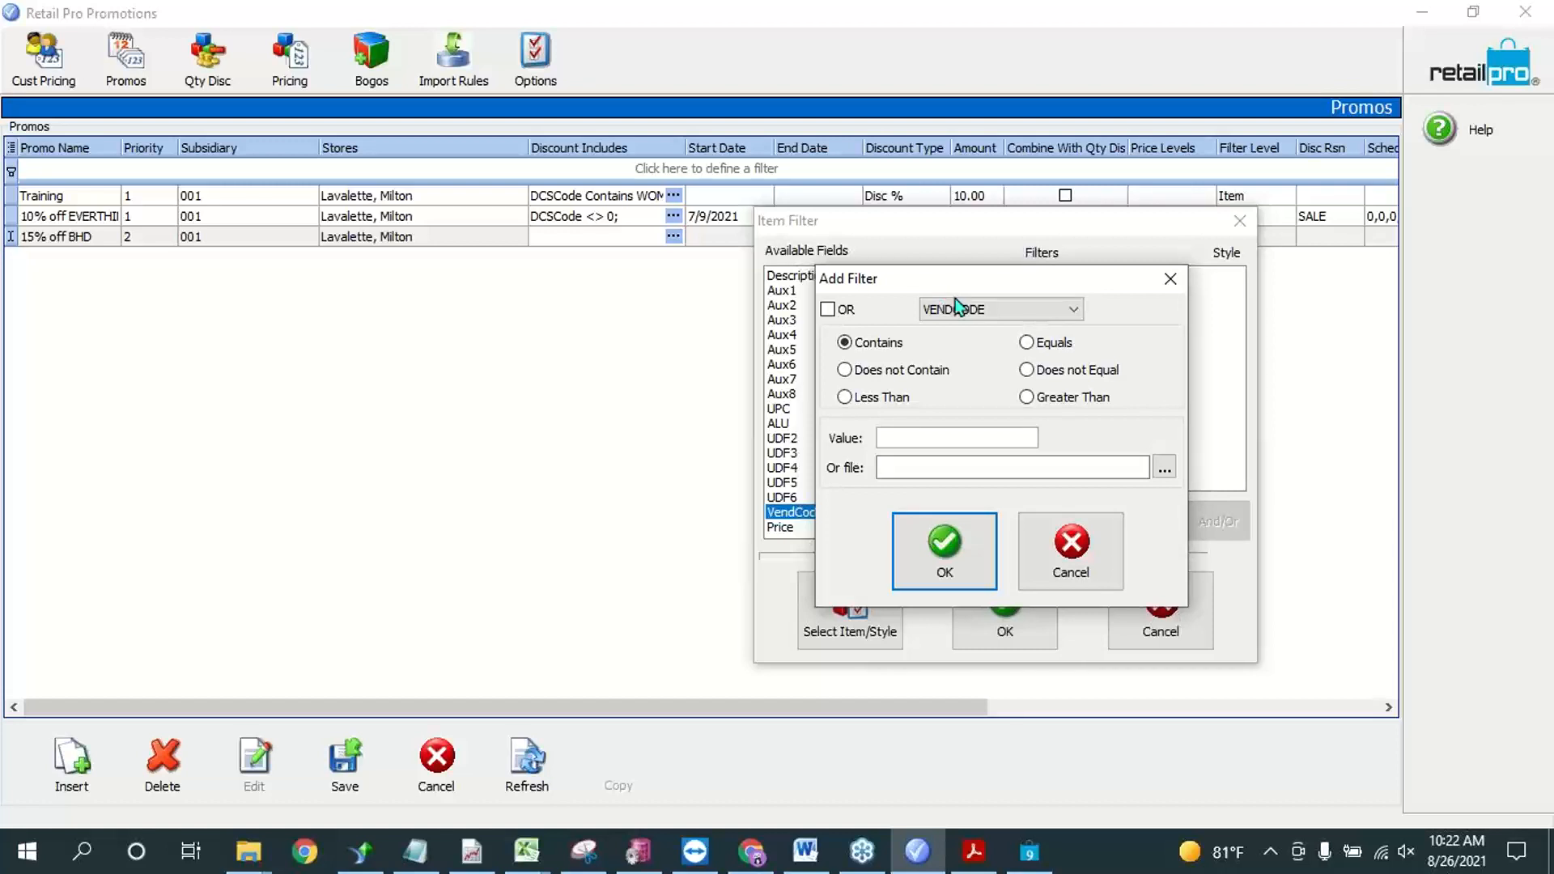
{"action": "left_click", "coordinate": [981, 312]}
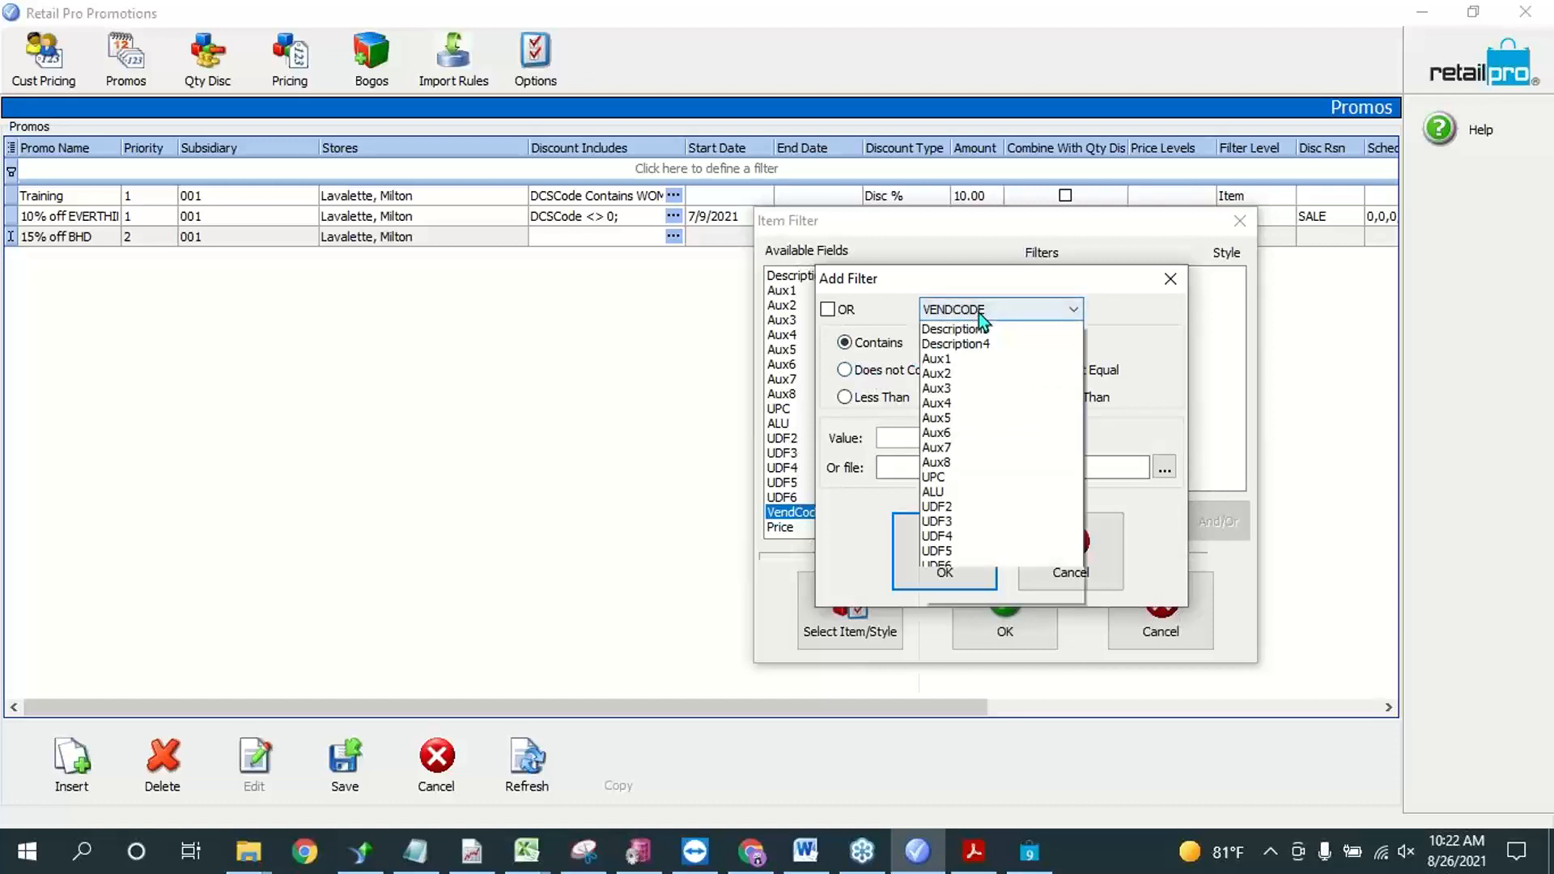
{"action": "left_click", "coordinate": [982, 668]}
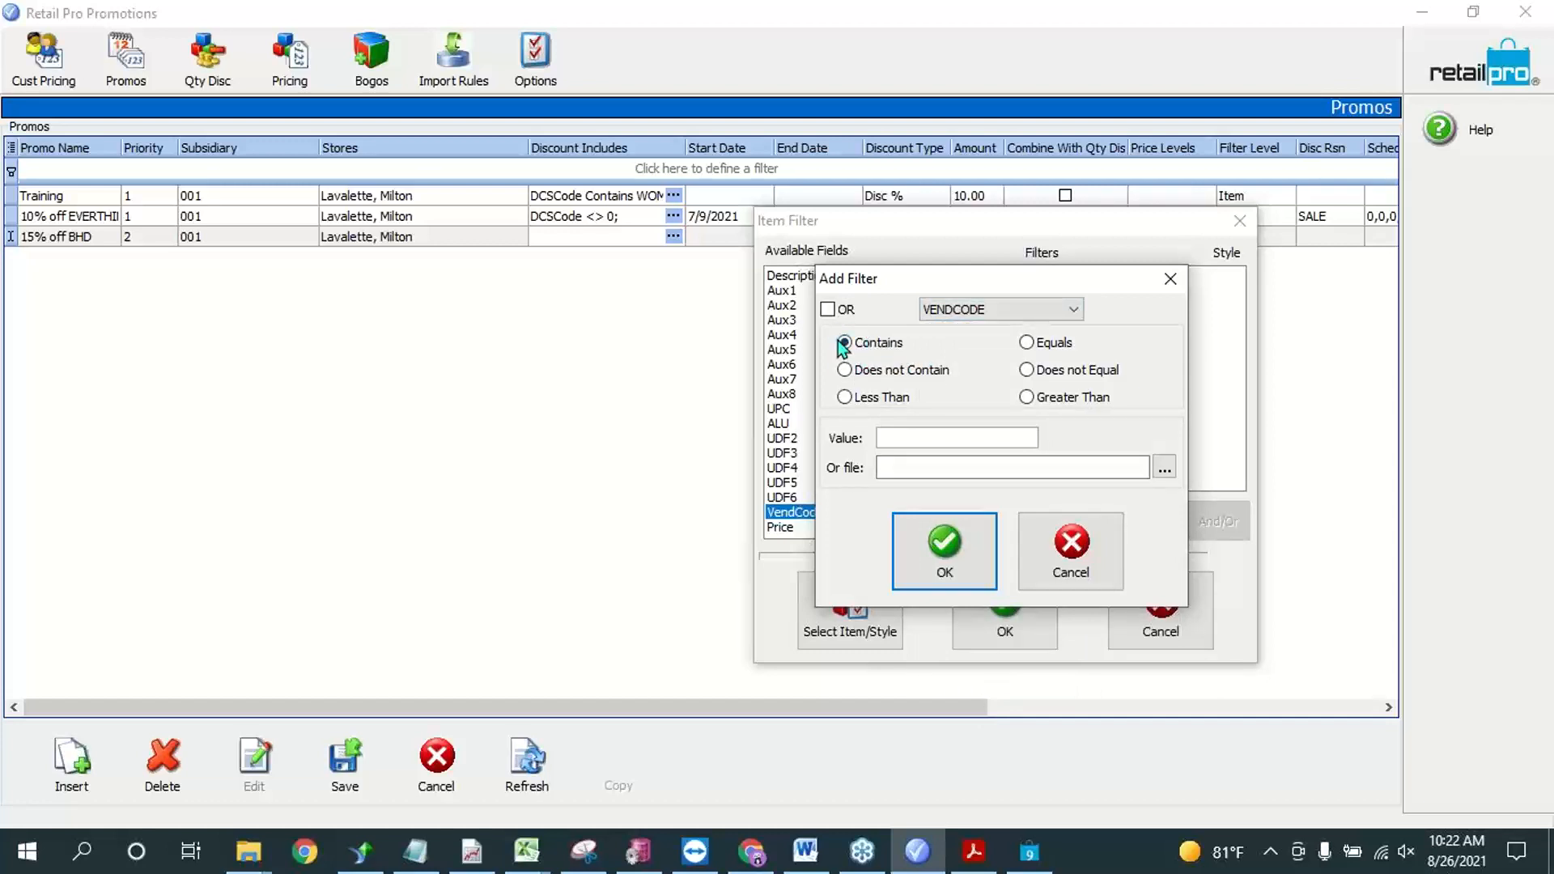
{"action": "left_click", "coordinate": [1047, 345]}
{"action": "left_click", "coordinate": [979, 435]}
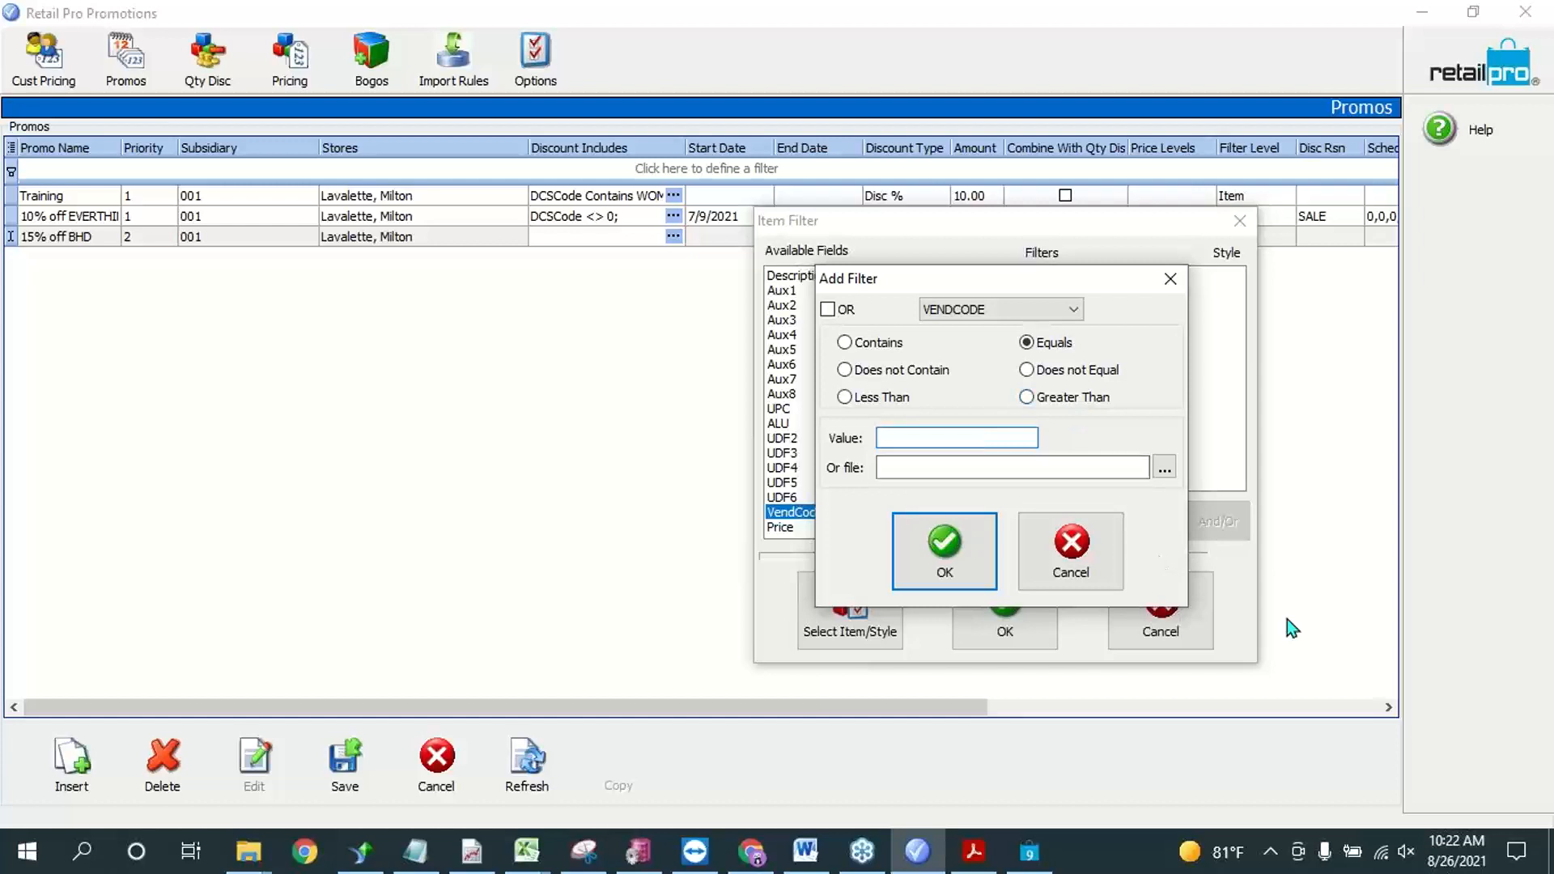
{"action": "type", "text": "BHD"}
{"action": "left_click", "coordinate": [846, 313]}
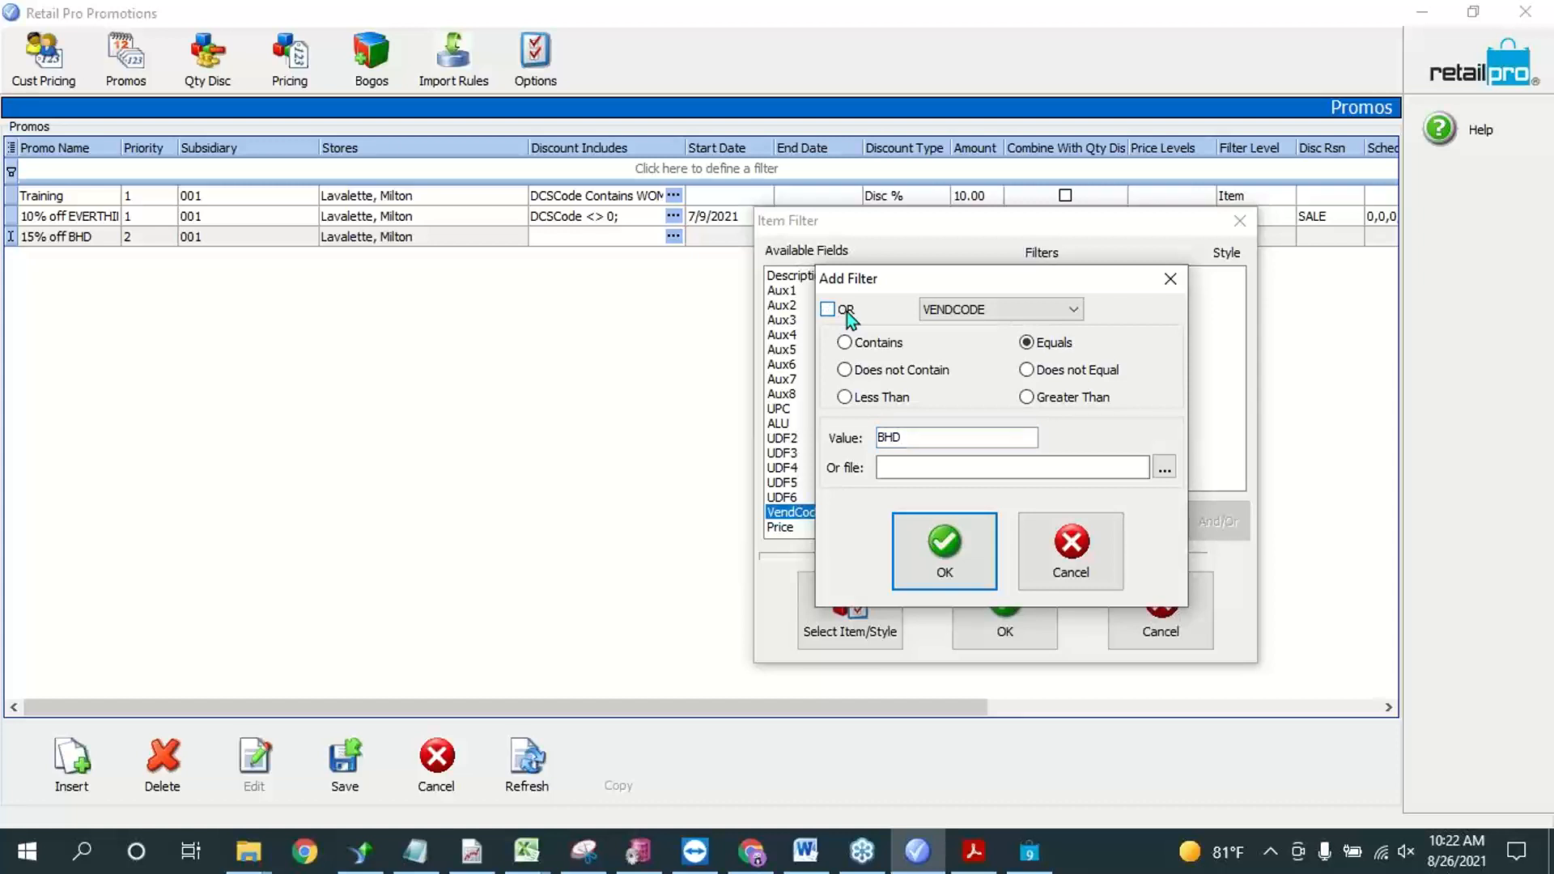
{"action": "left_click", "coordinate": [846, 313]}
{"action": "left_click", "coordinate": [909, 467]}
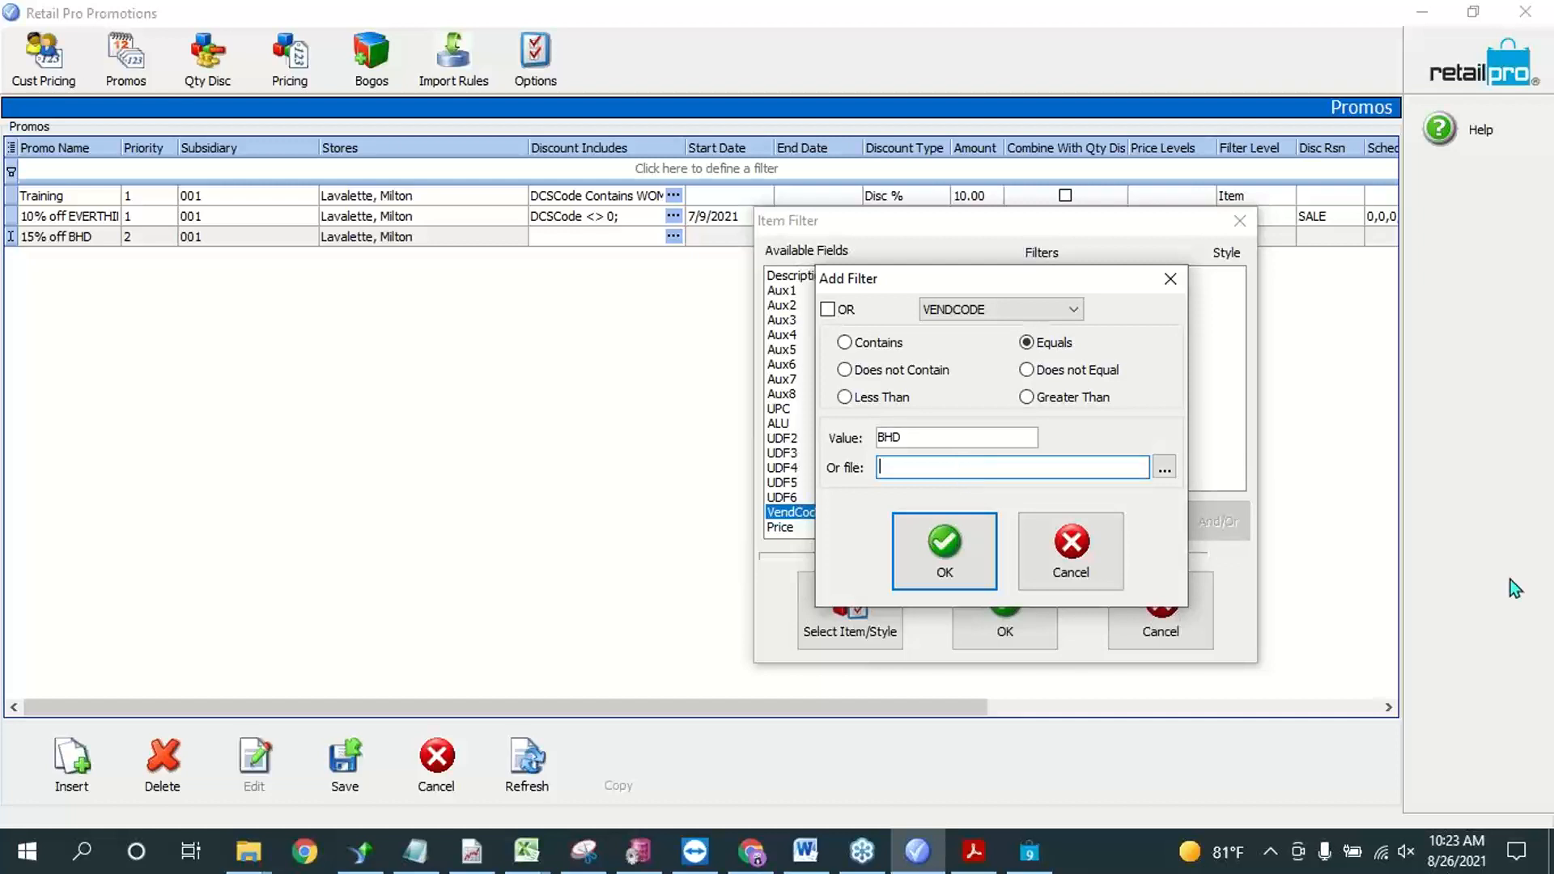
{"action": "left_click", "coordinate": [1166, 471]}
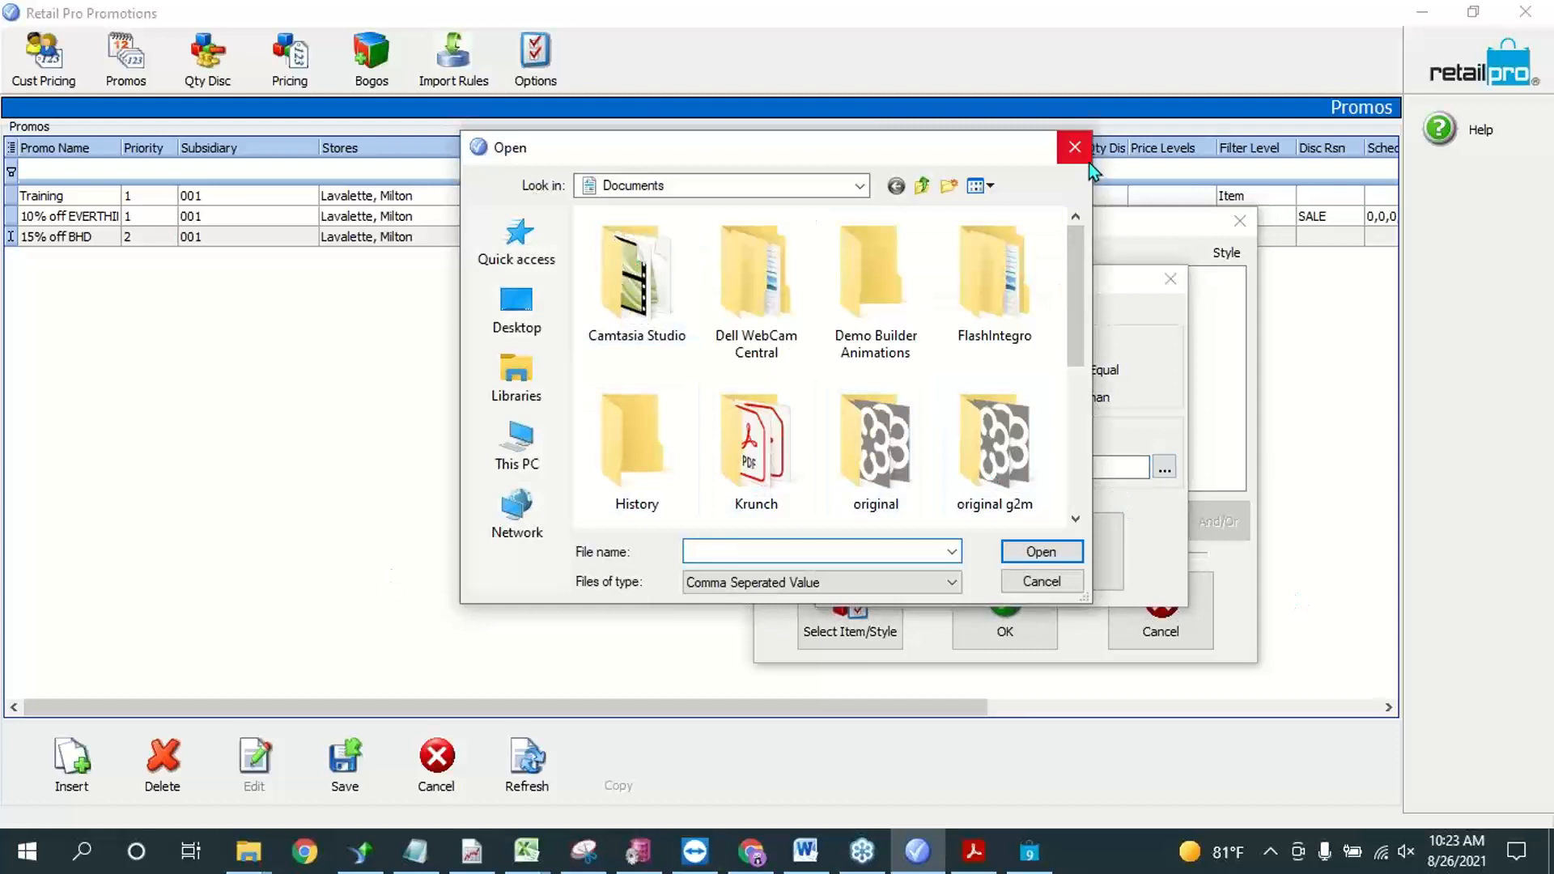
{"action": "left_click", "coordinate": [1075, 146]}
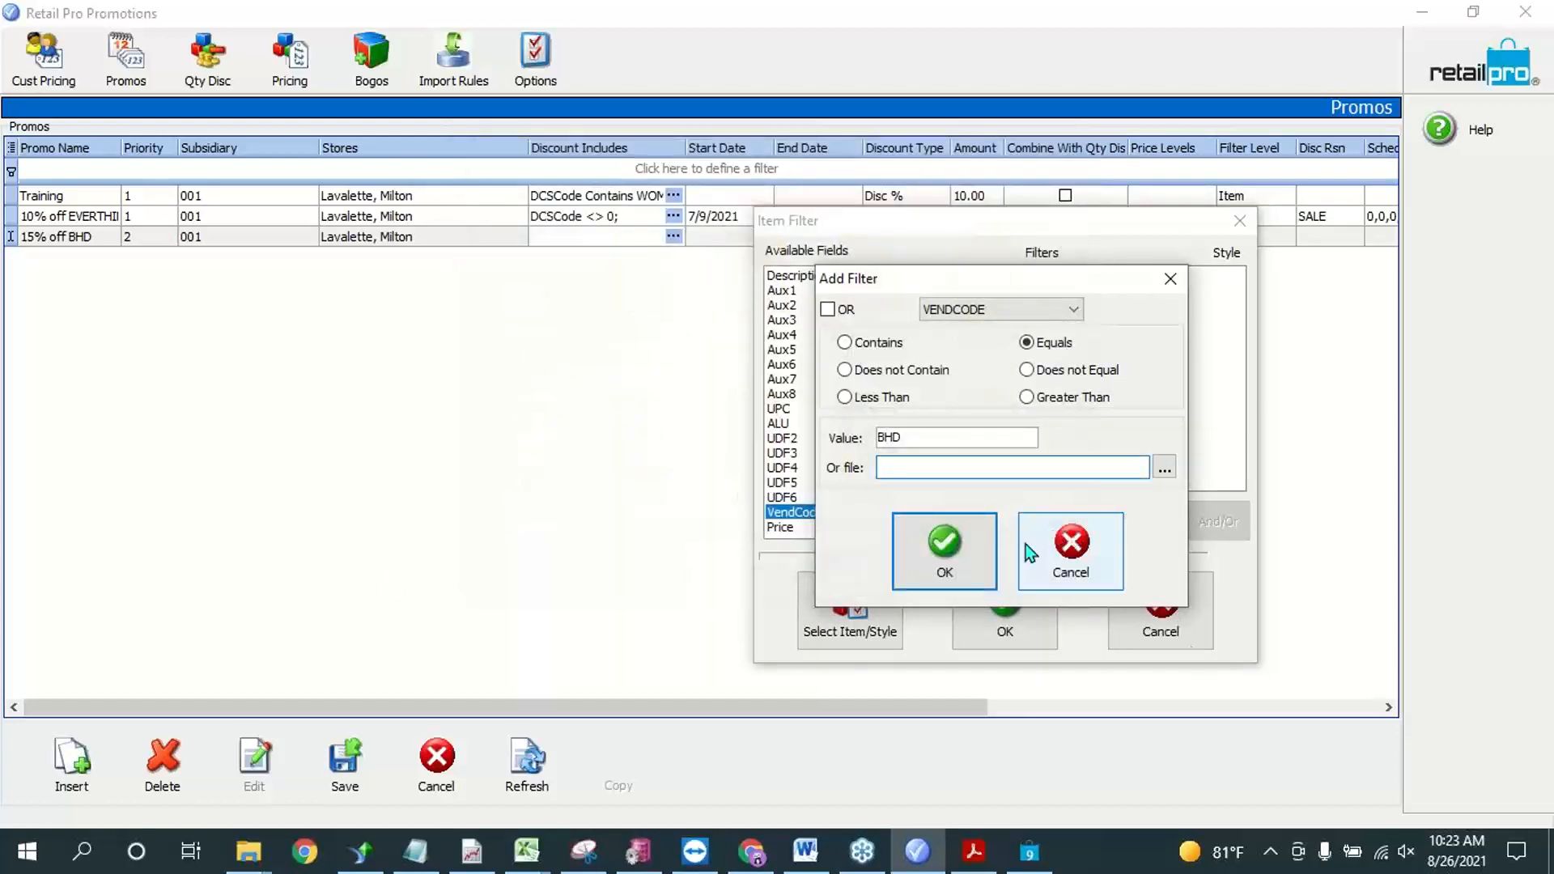
{"action": "left_click", "coordinate": [922, 563]}
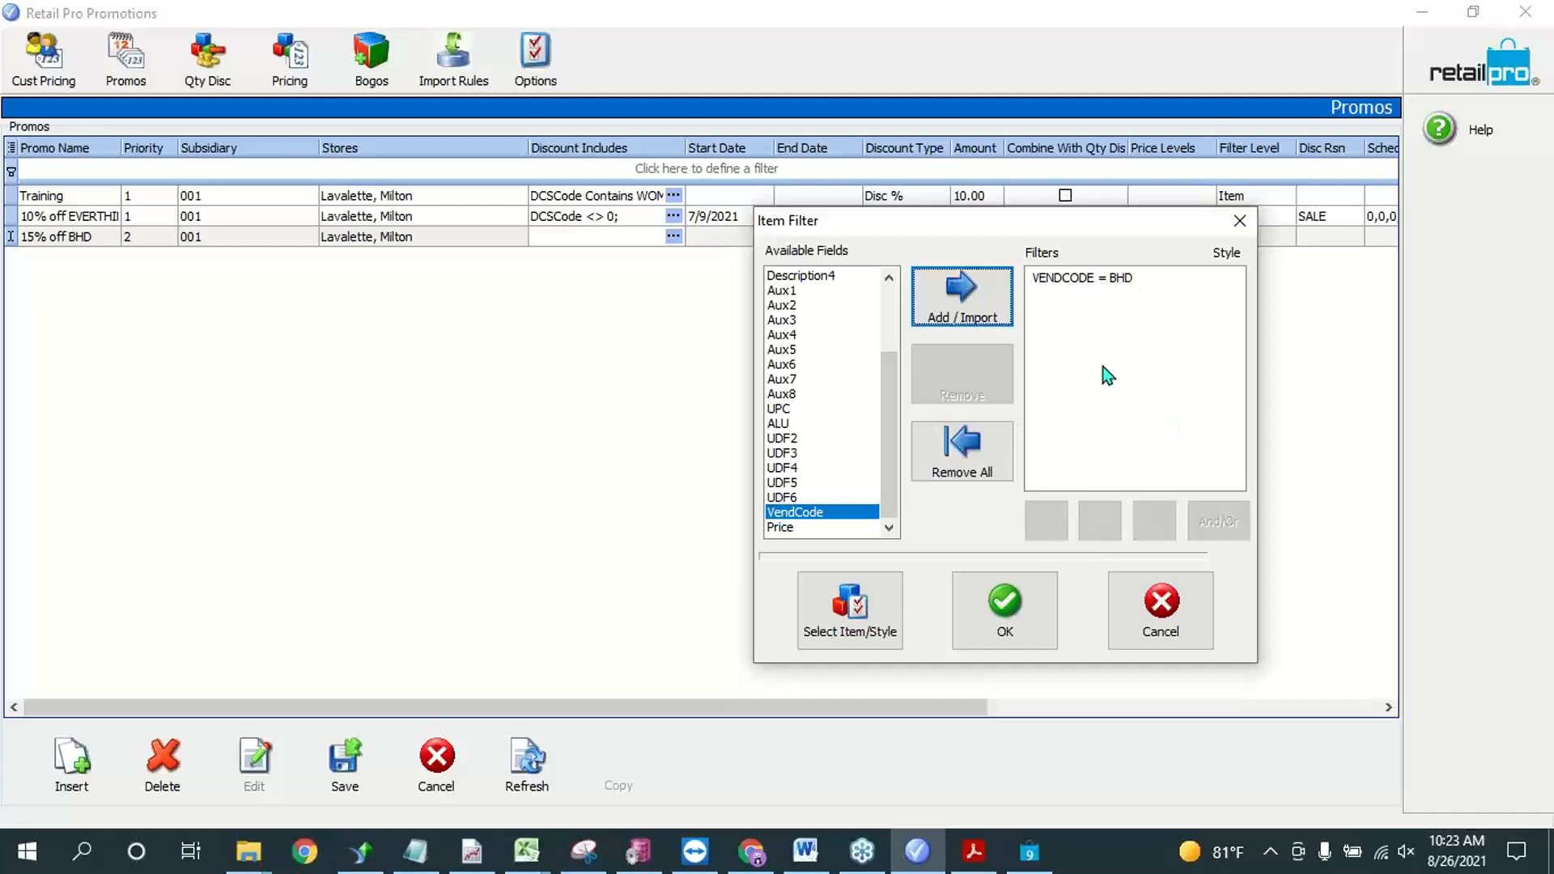
Step: Add a second item filter where ALU does not equal 0
{"action": "left_click", "coordinate": [843, 408]}
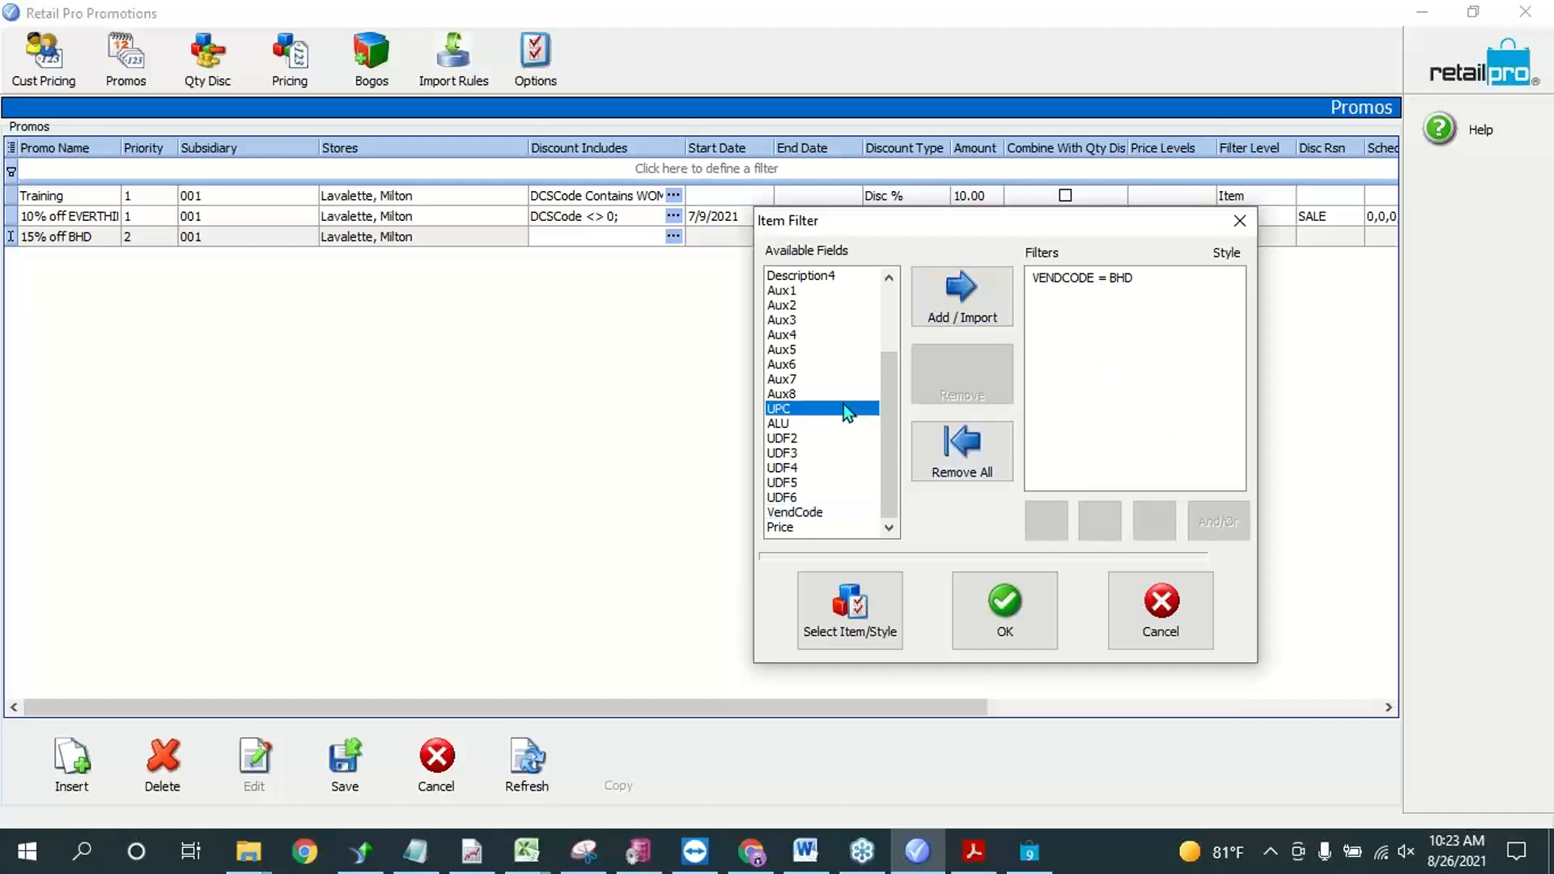
{"action": "left_click", "coordinate": [827, 423]}
{"action": "left_click", "coordinate": [1008, 317]}
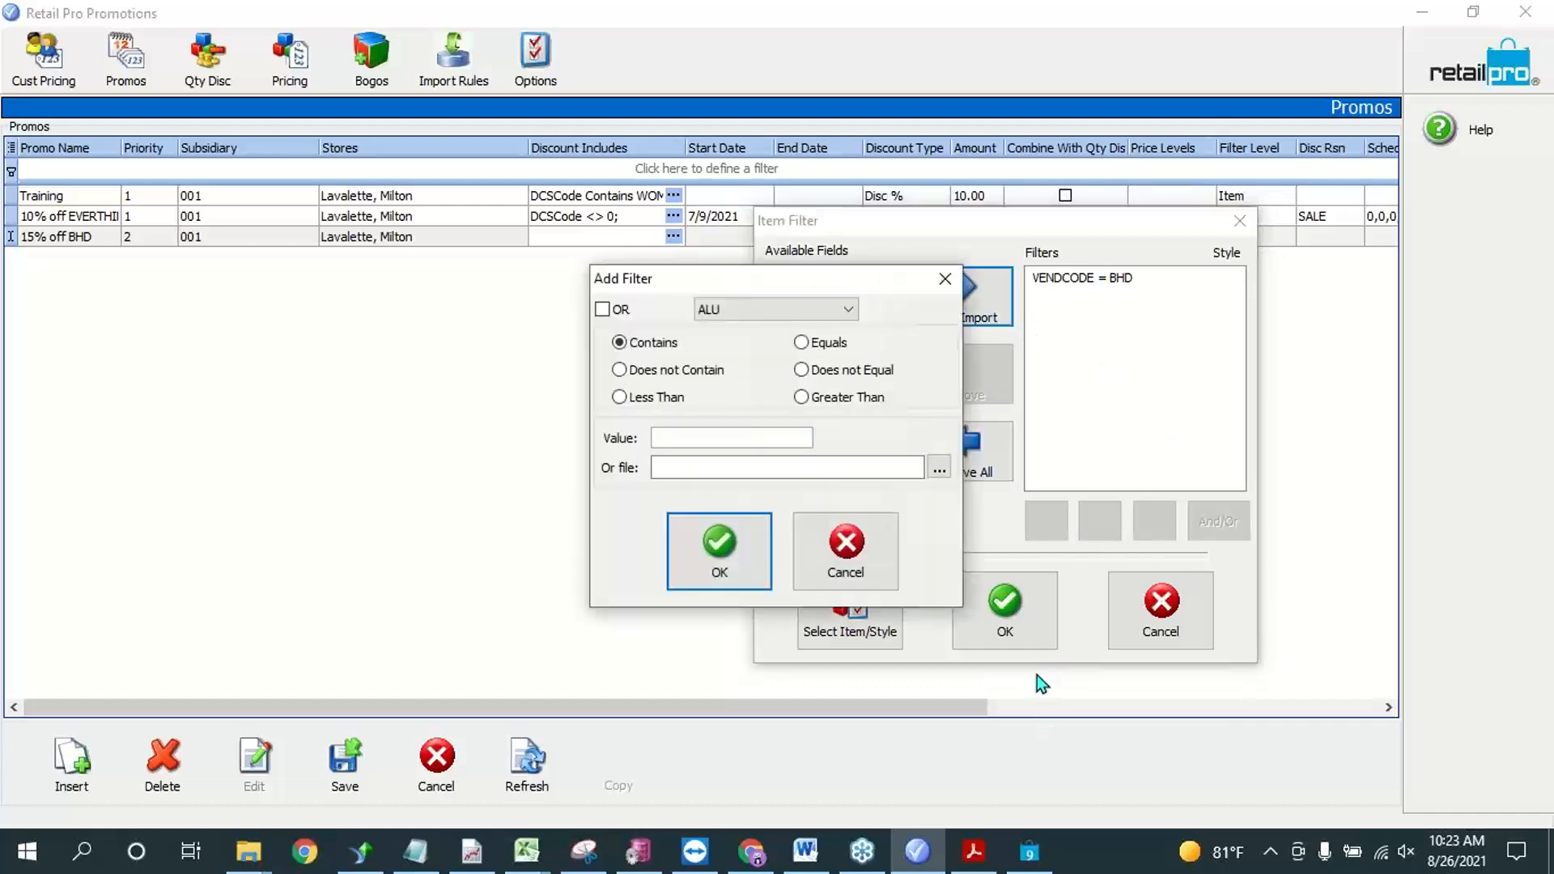
{"action": "left_click", "coordinate": [750, 438]}
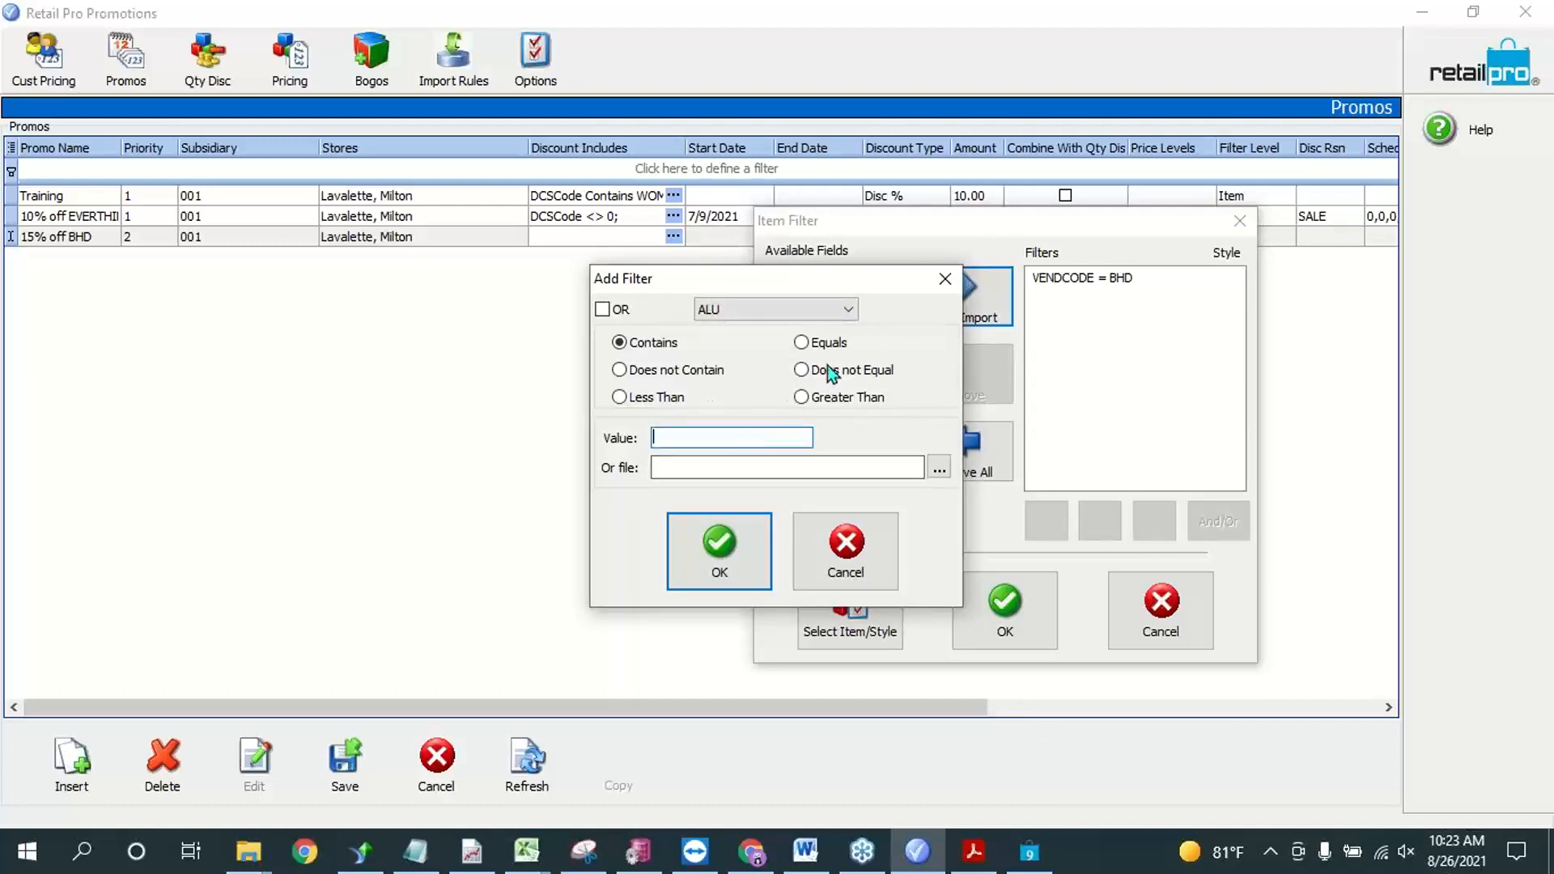
{"action": "left_click", "coordinate": [675, 369]}
{"action": "left_click", "coordinate": [847, 370]}
{"action": "left_click", "coordinate": [757, 437]}
{"action": "type", "text": "0"}
{"action": "left_click", "coordinate": [720, 555]}
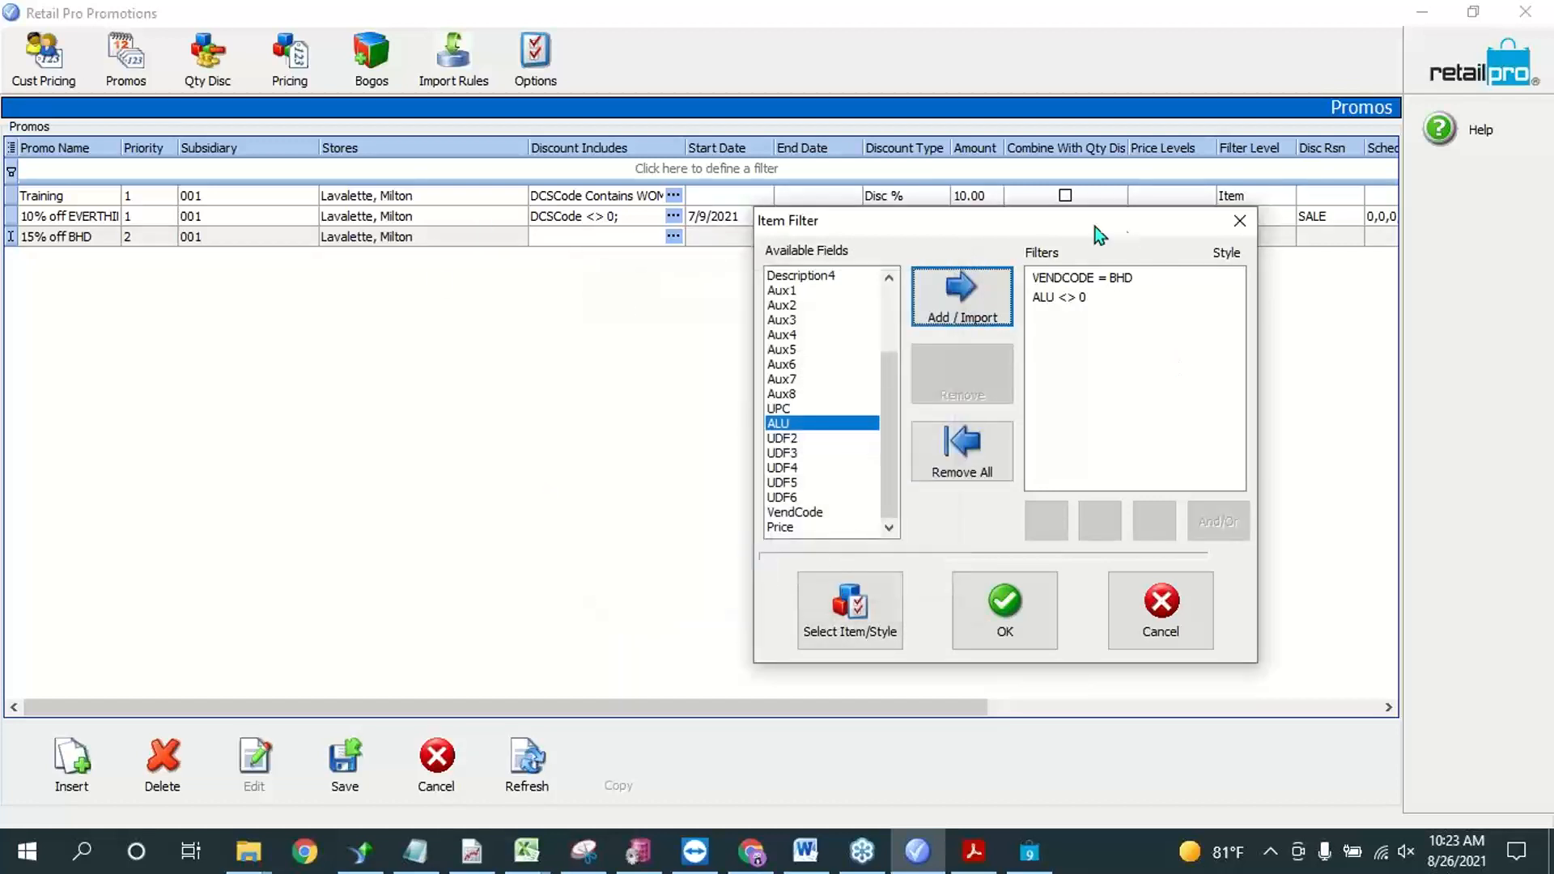
Step: Try switching the And/Or relation on both item filters and remove the ALU filter
{"action": "left_click", "coordinate": [1062, 298]}
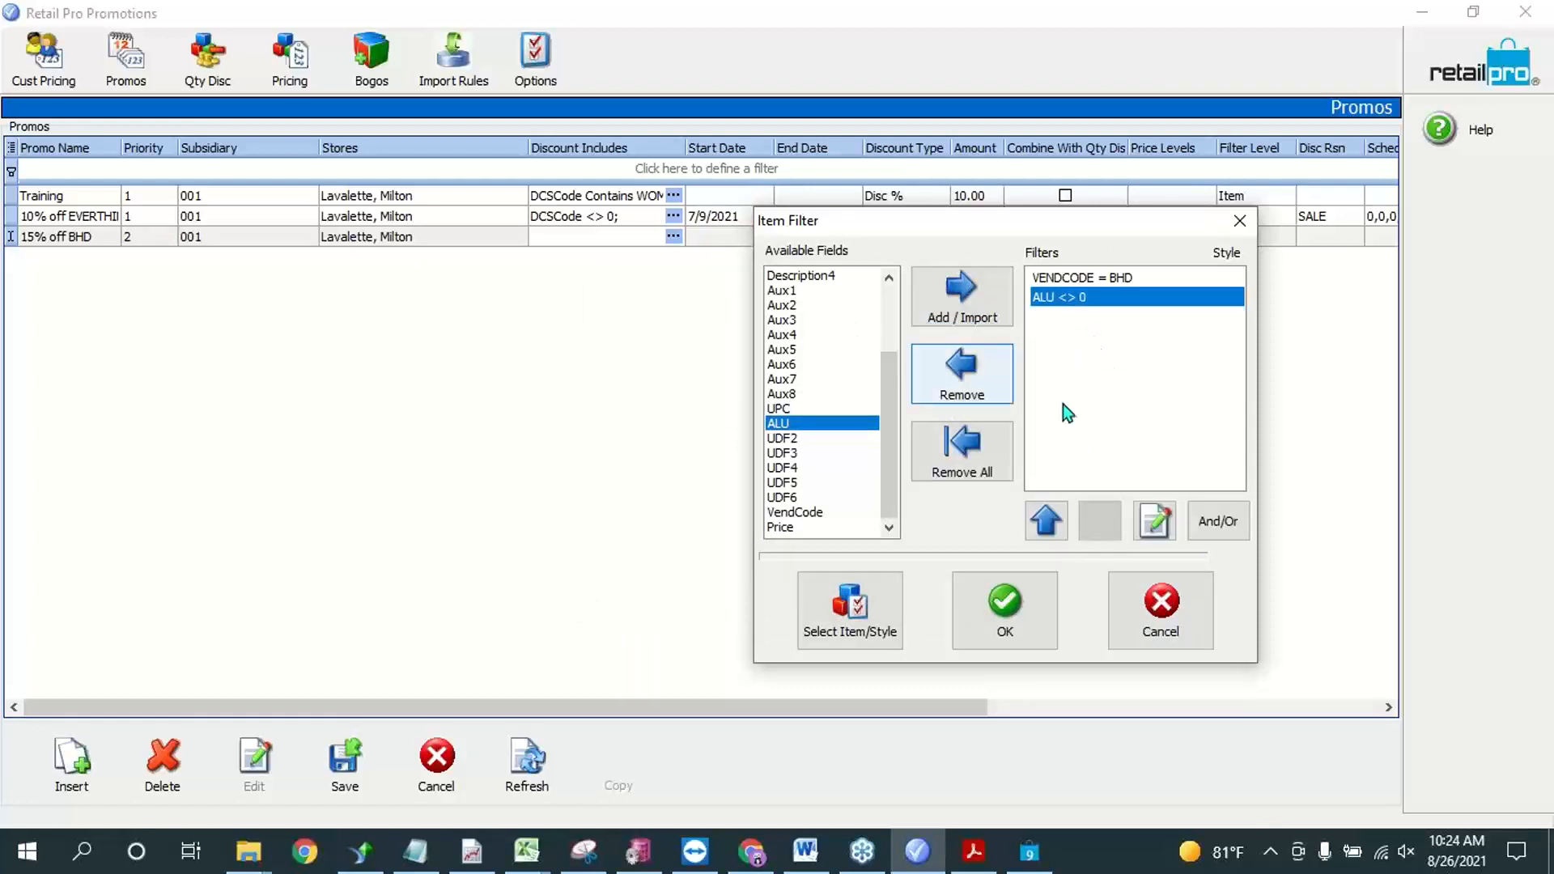
{"action": "left_click", "coordinate": [1220, 522]}
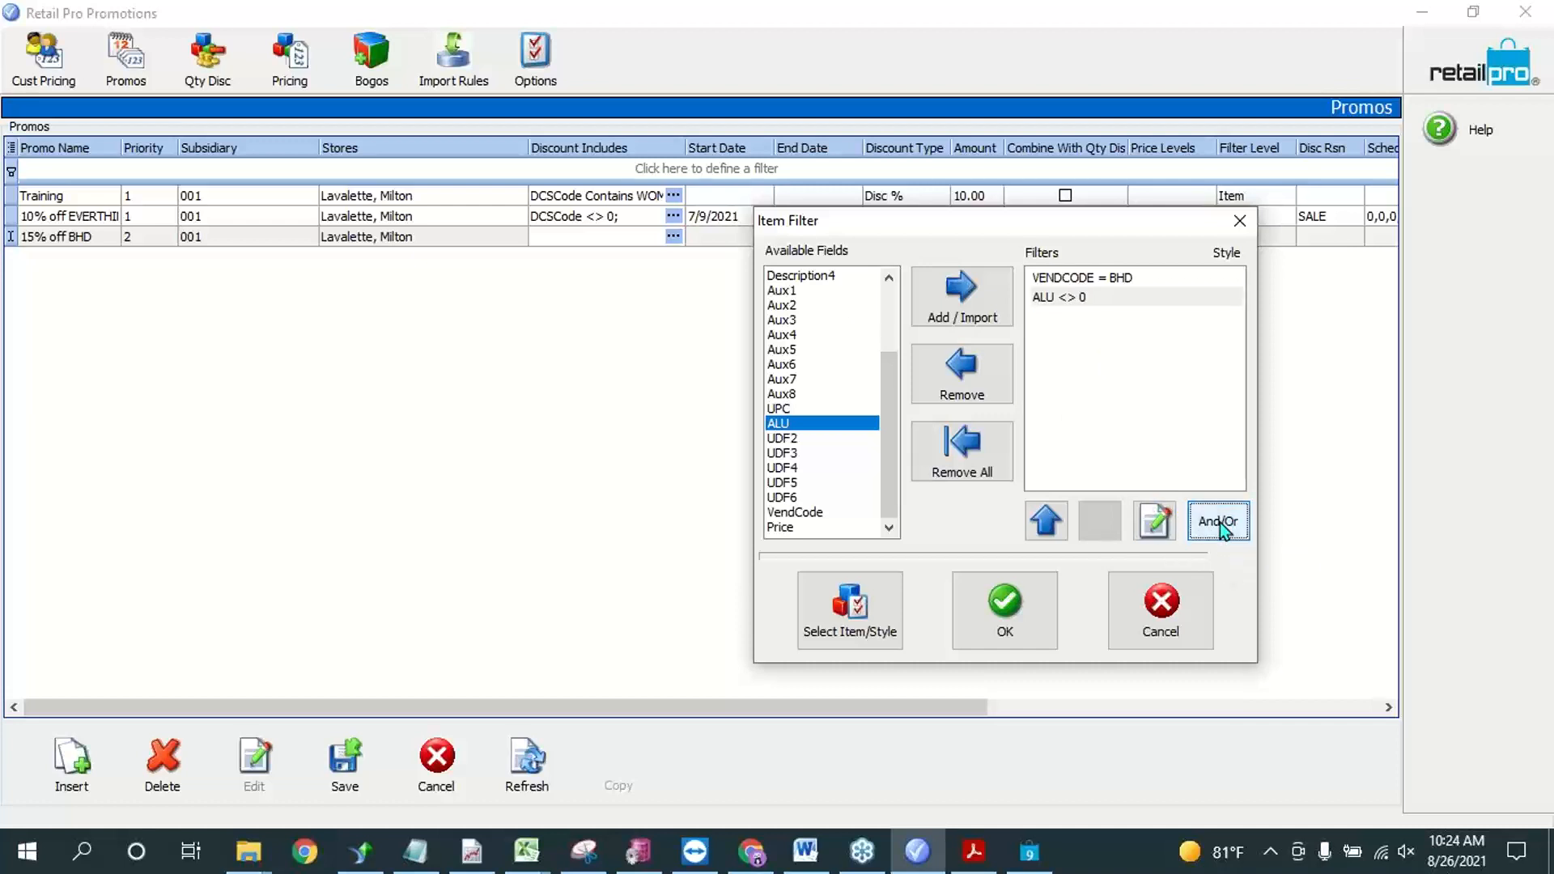
{"action": "left_click", "coordinate": [1070, 281]}
{"action": "left_click", "coordinate": [1222, 519]}
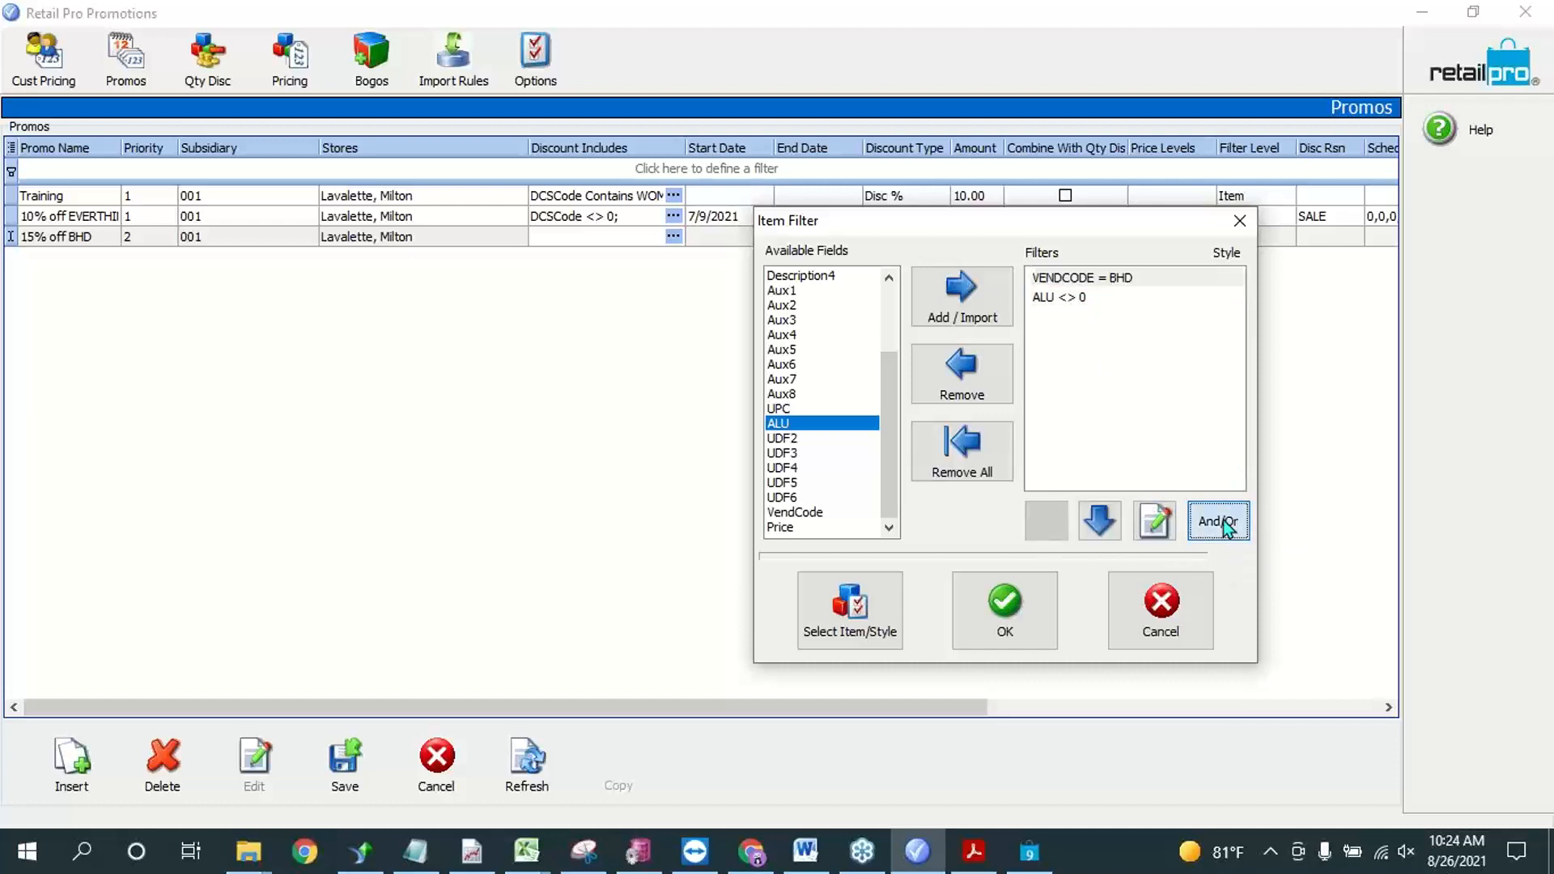
{"action": "left_click", "coordinate": [1118, 298]}
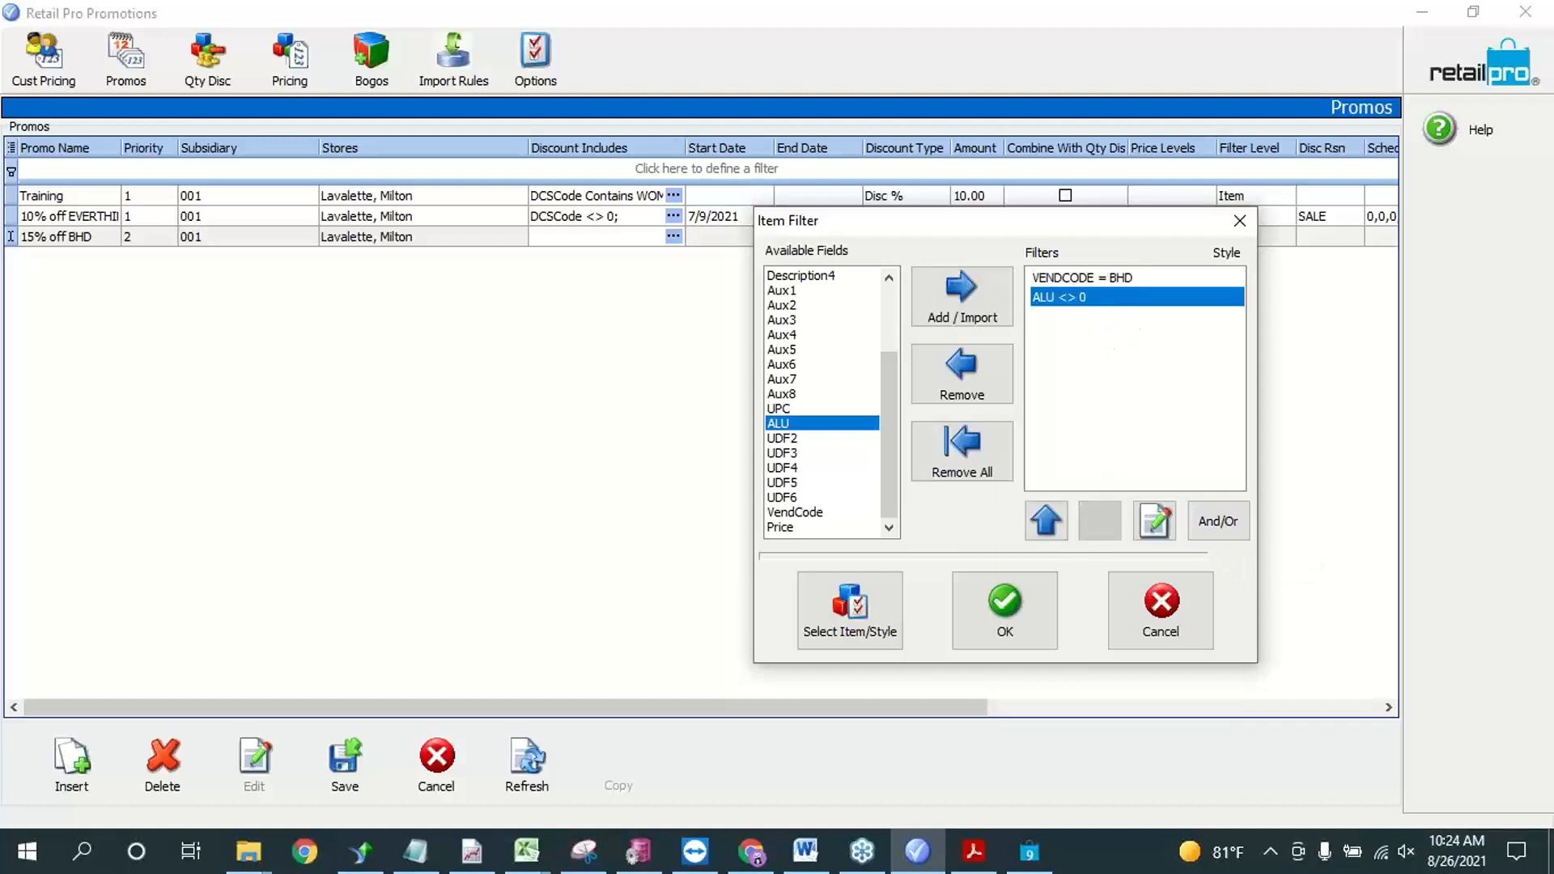
{"action": "left_click", "coordinate": [959, 376]}
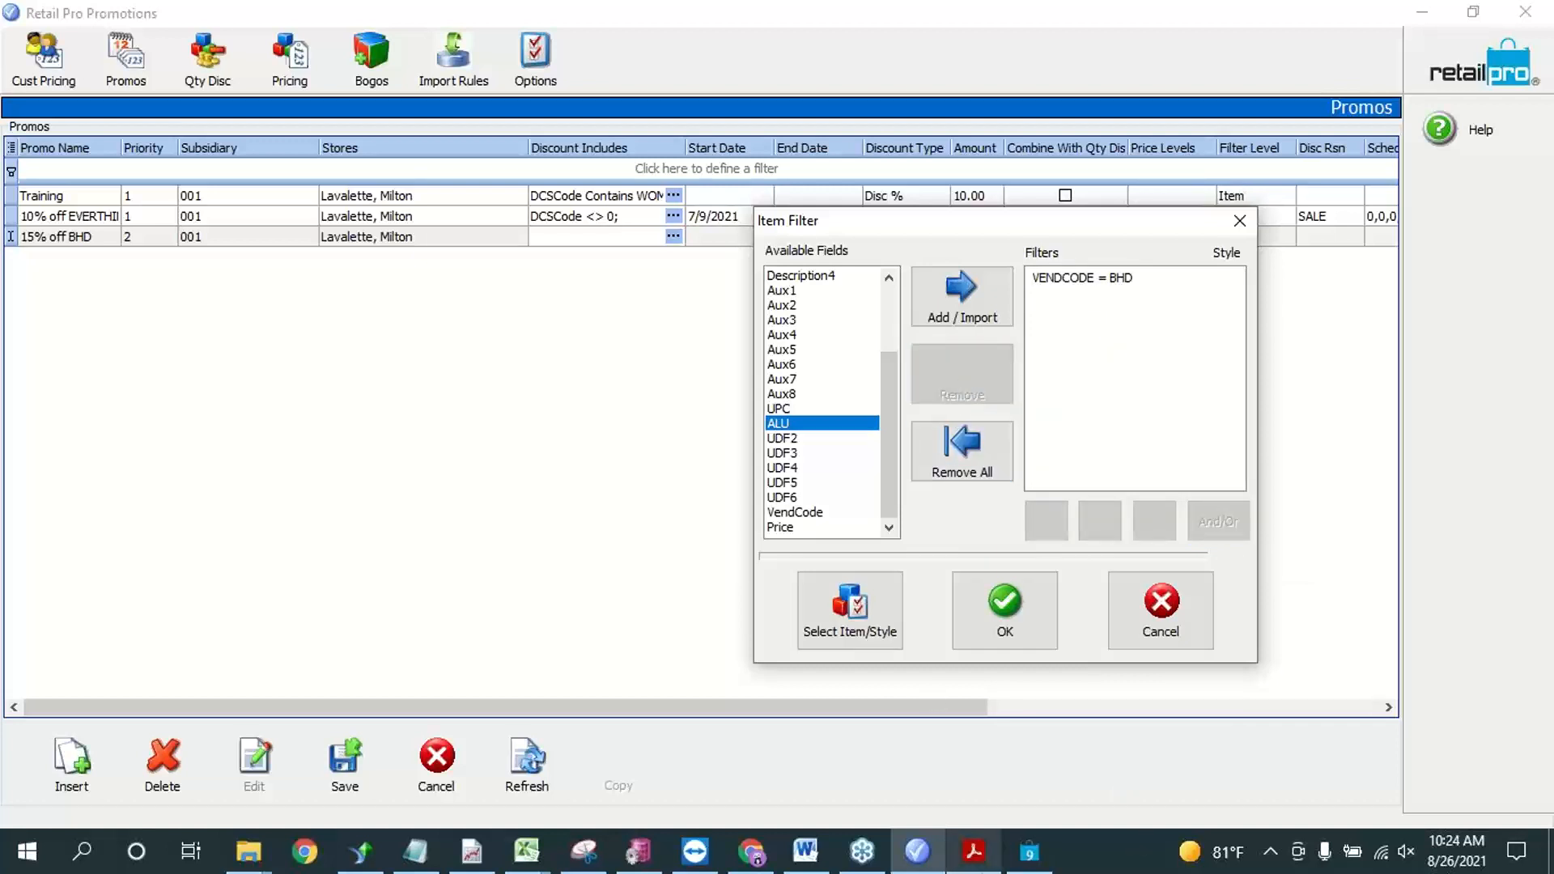
Step: View the list of individual items and styles that can be chosen for the item filter, without adding any
{"action": "left_click", "coordinate": [1081, 277]}
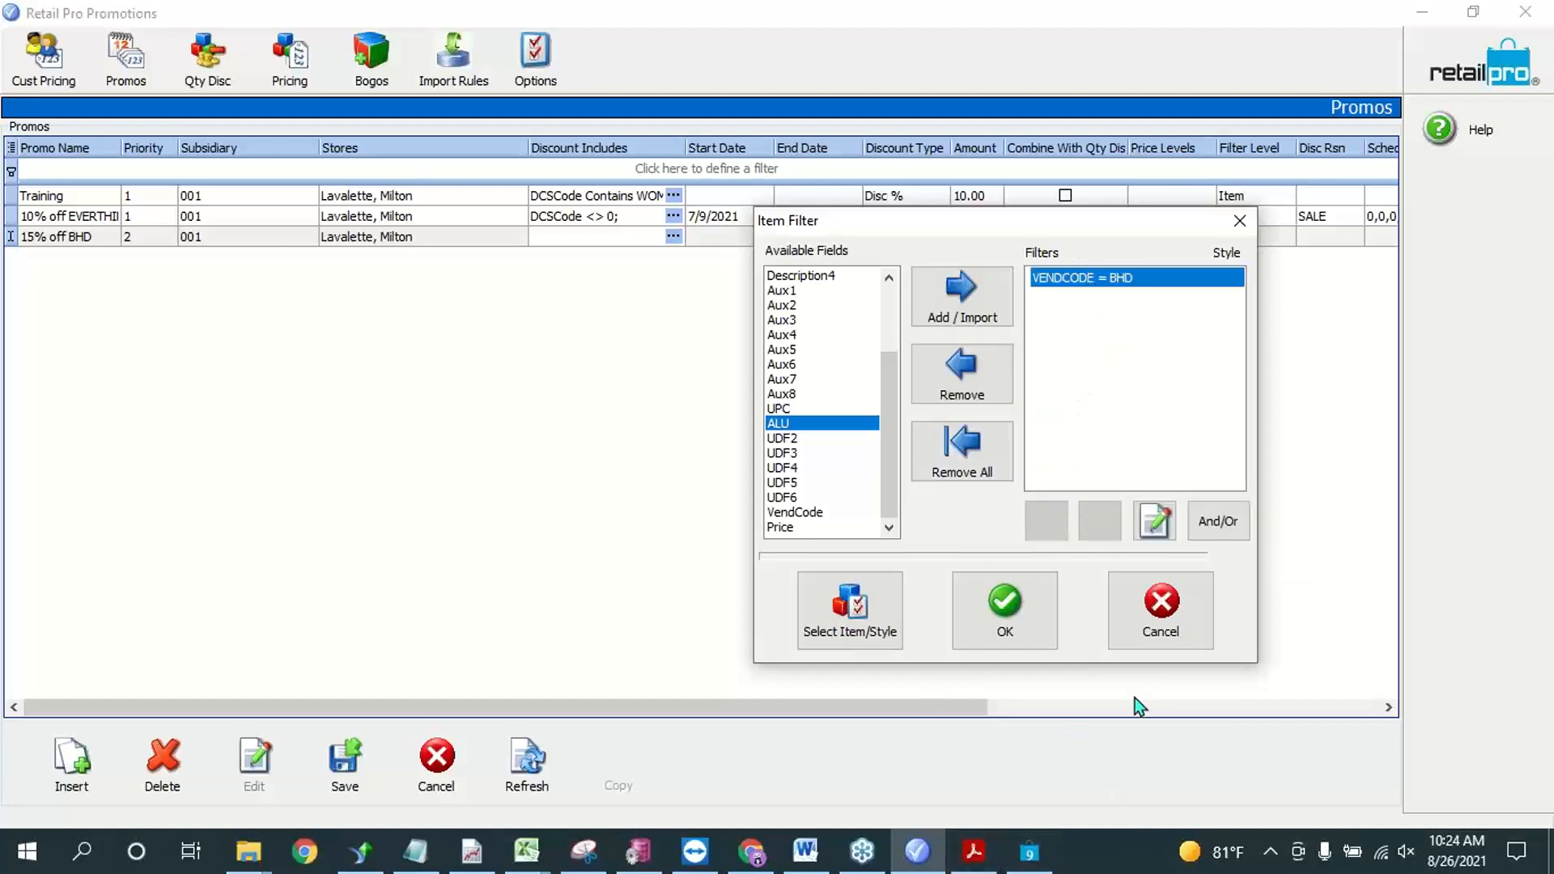
{"action": "left_click", "coordinate": [871, 600]}
{"action": "left_click", "coordinate": [497, 423]}
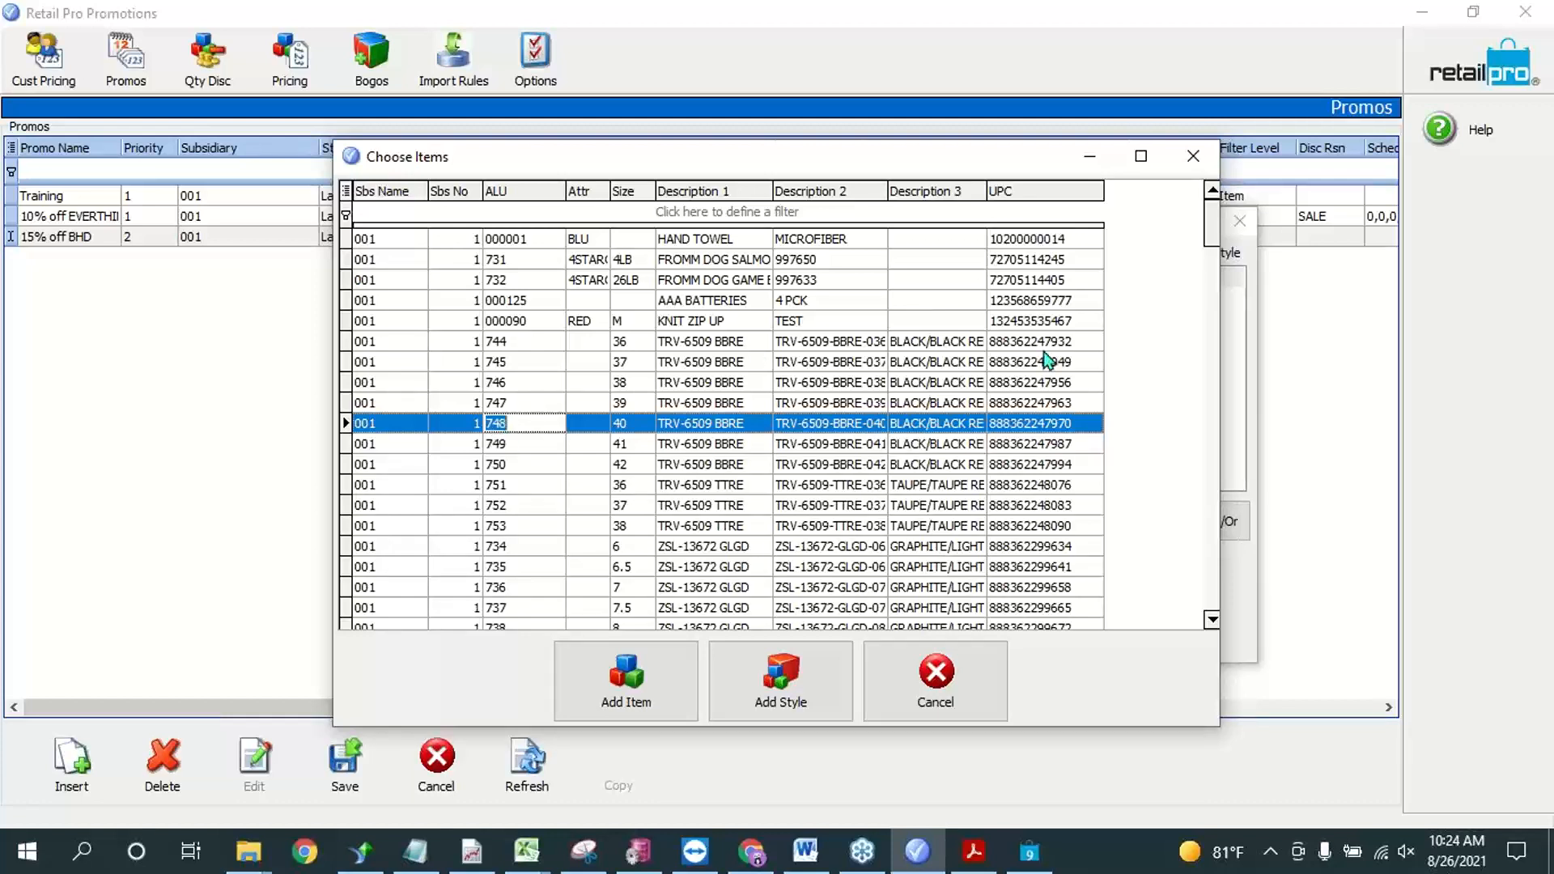
{"action": "left_click", "coordinate": [936, 694]}
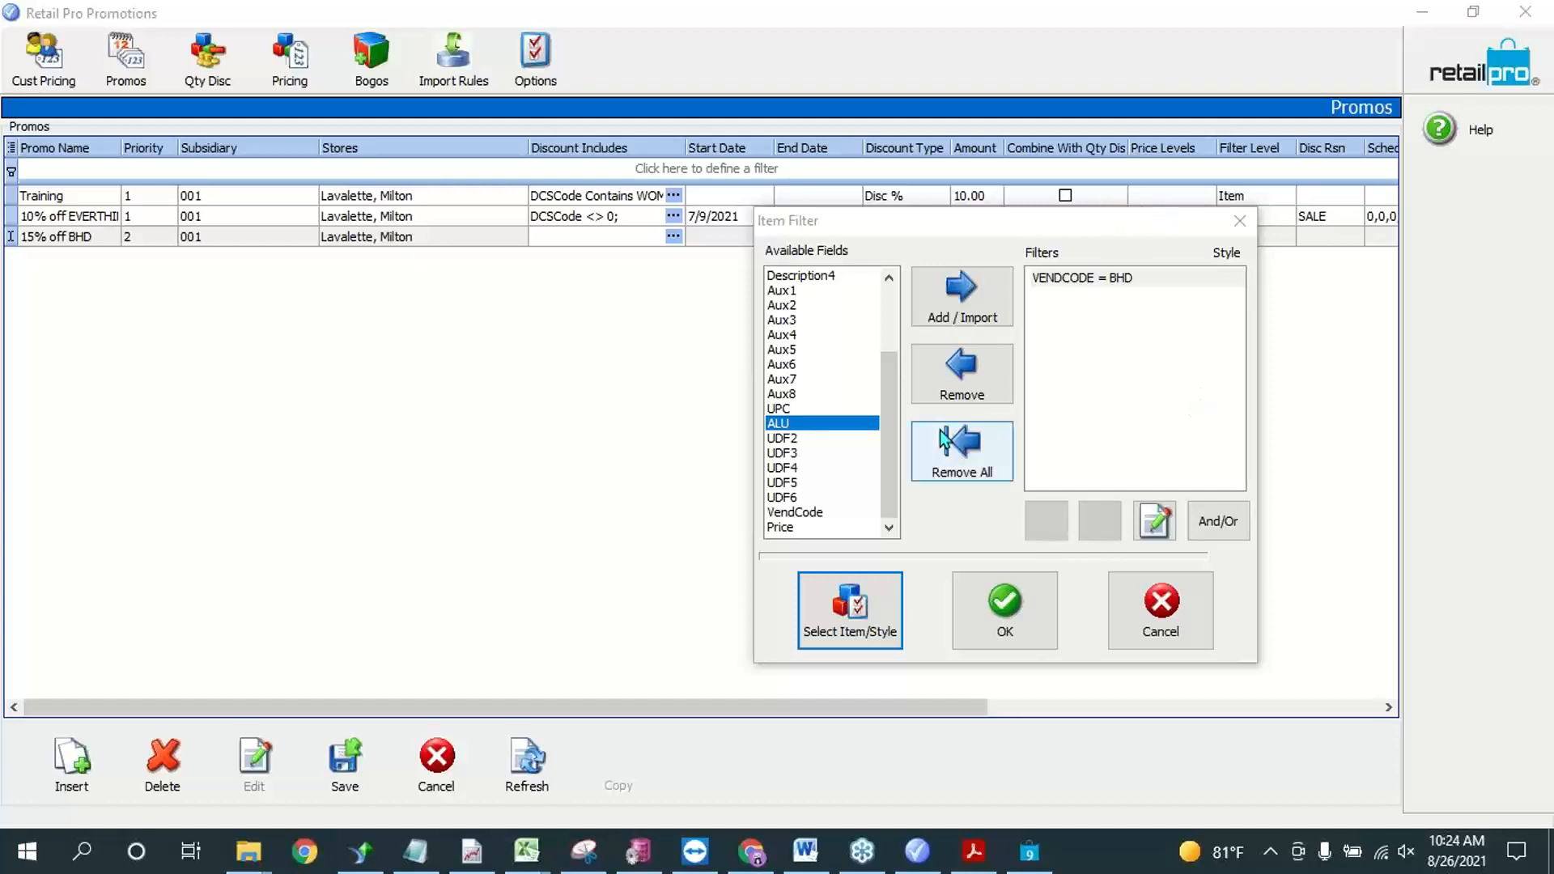
{"action": "scroll", "coordinate": [801, 348], "scroll_direction": "up", "scroll_amount": 3}
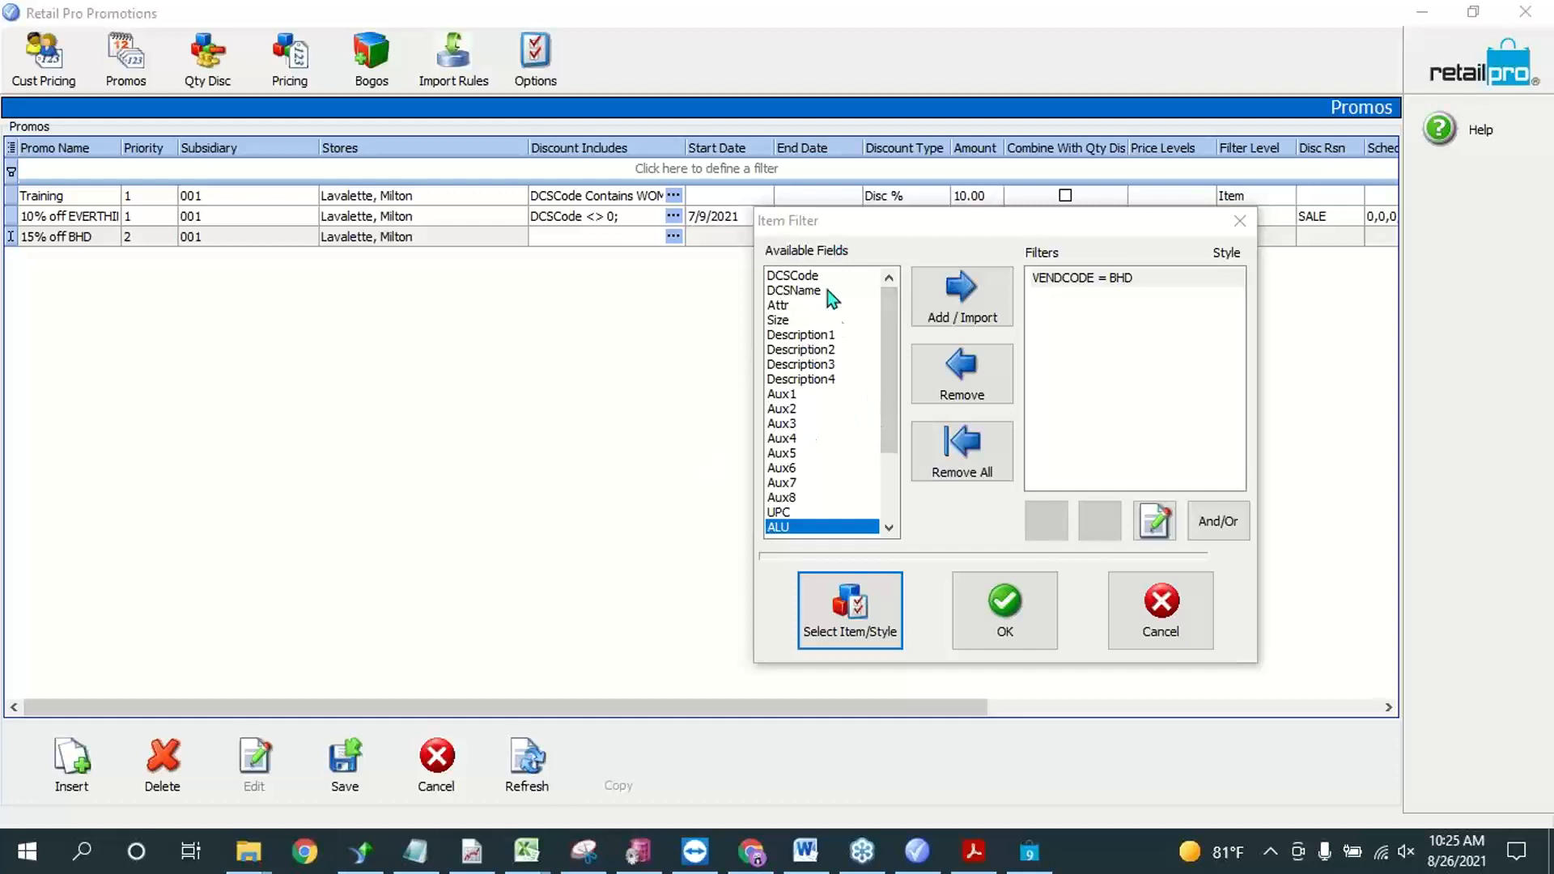
{"action": "left_click", "coordinate": [1163, 510]}
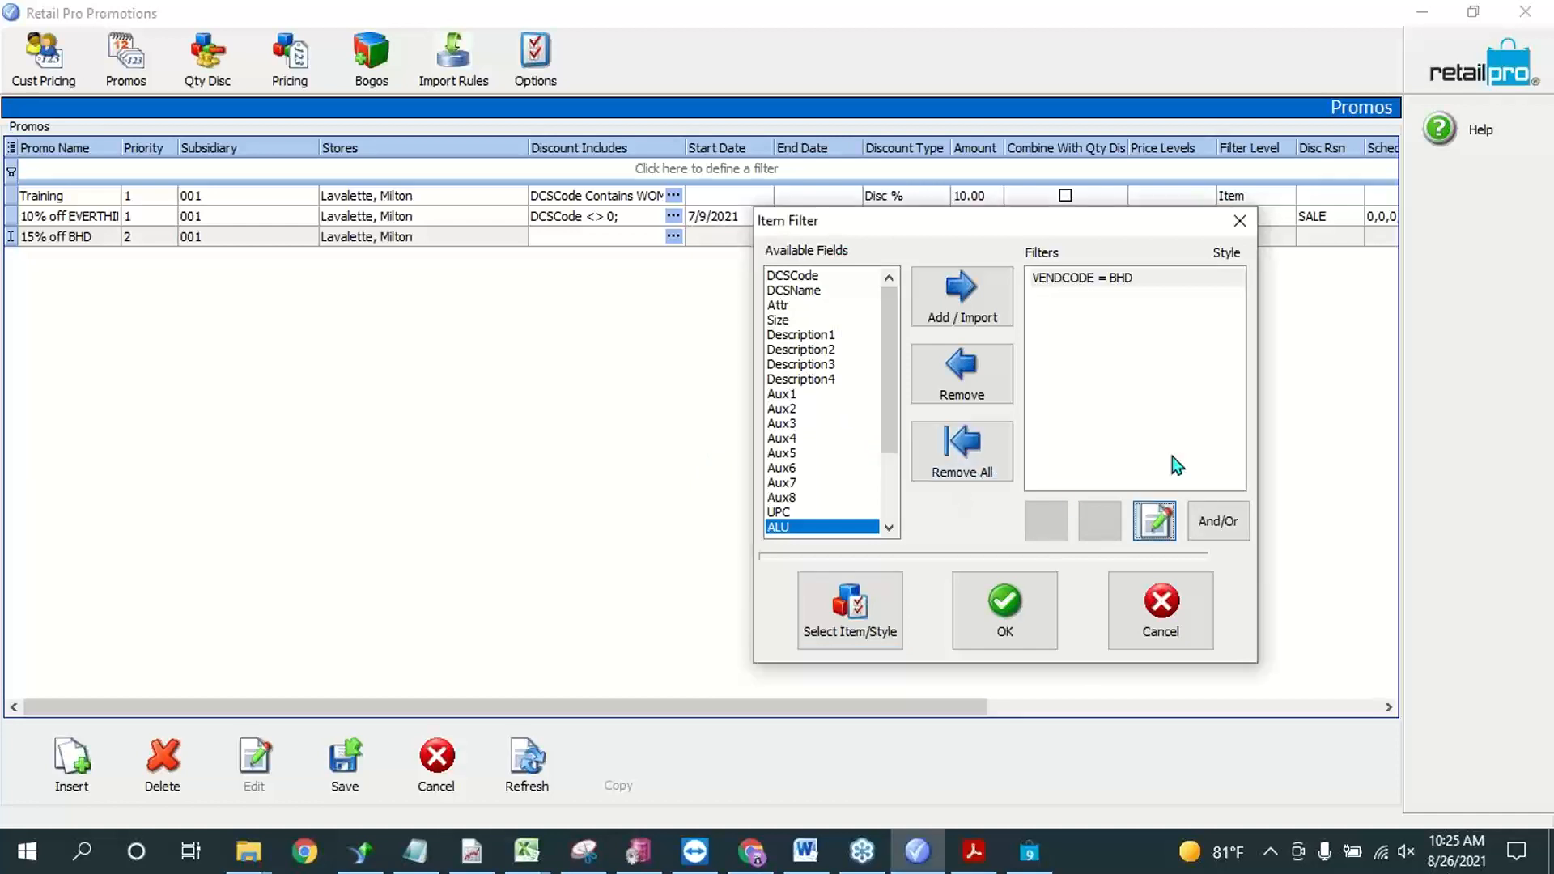
{"action": "left_click", "coordinate": [658, 395]}
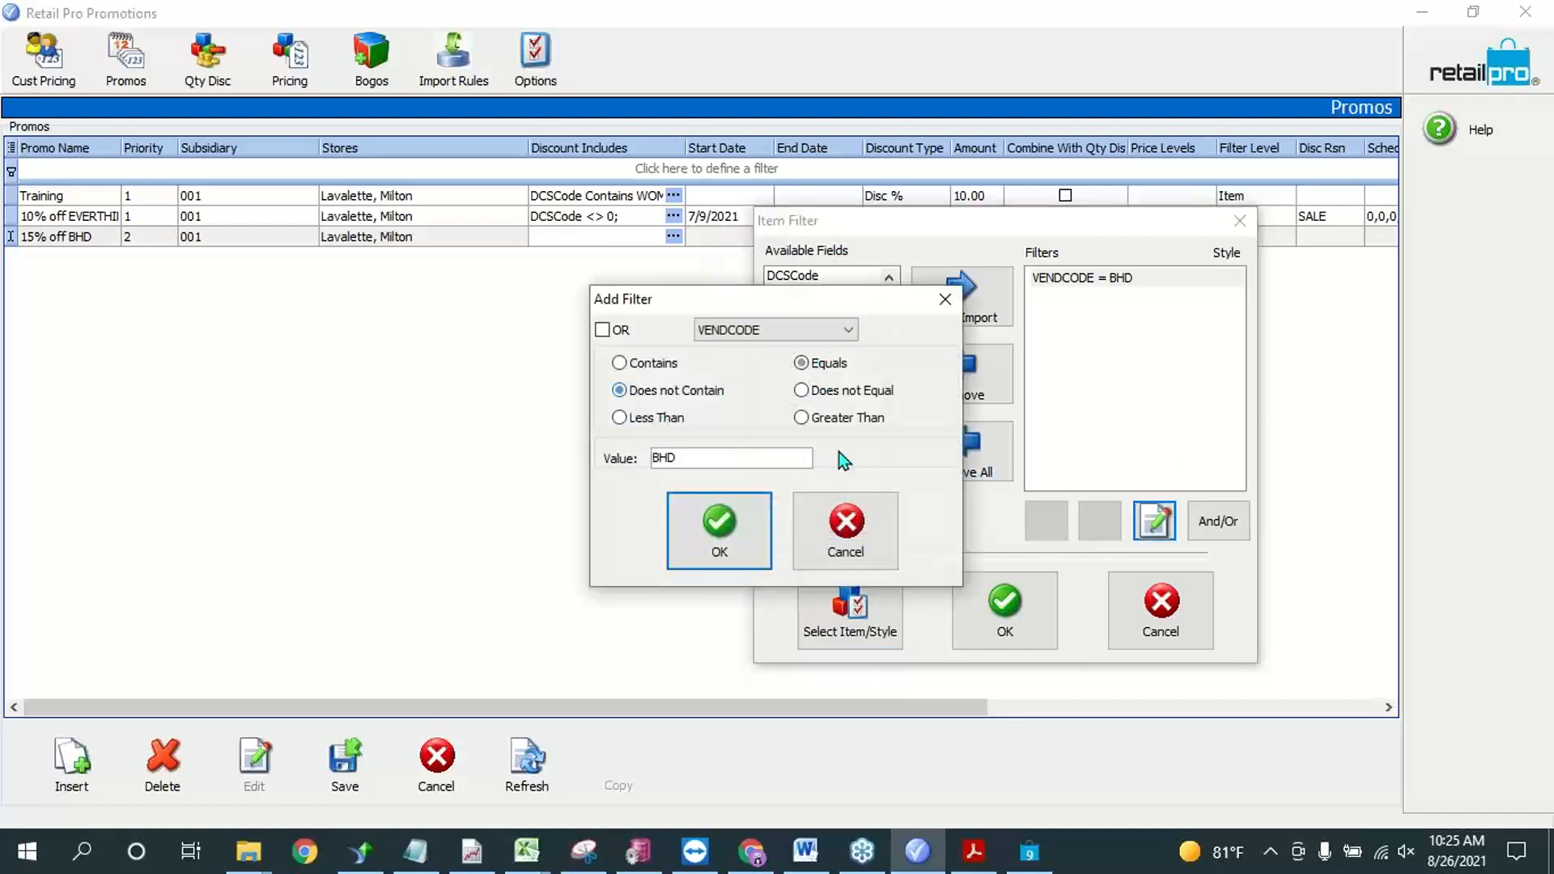
{"action": "left_click", "coordinate": [651, 364]}
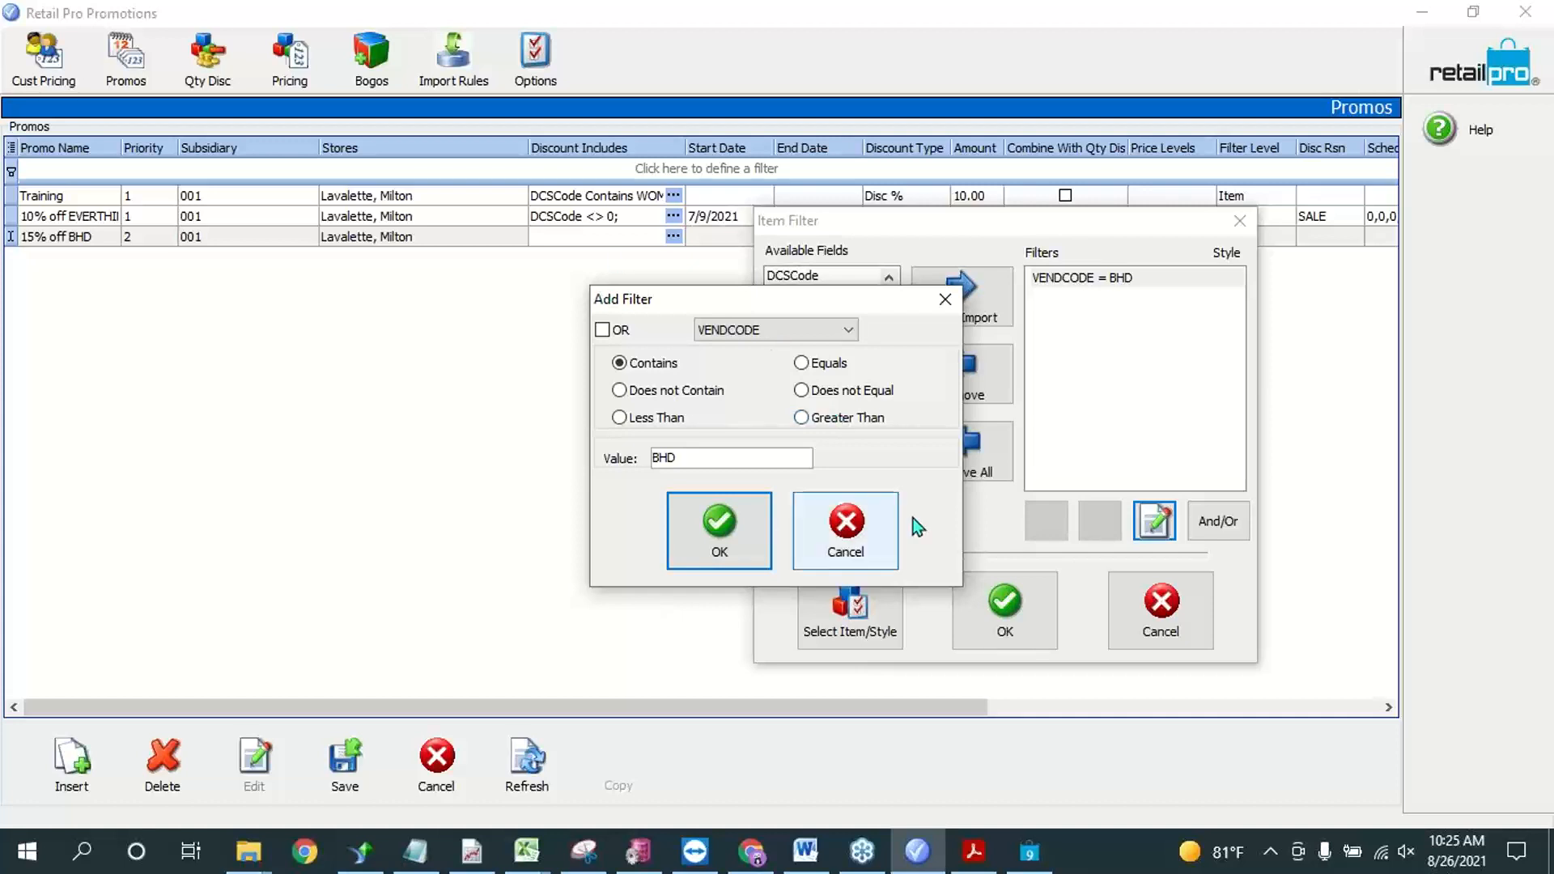
{"action": "left_click", "coordinate": [876, 518]}
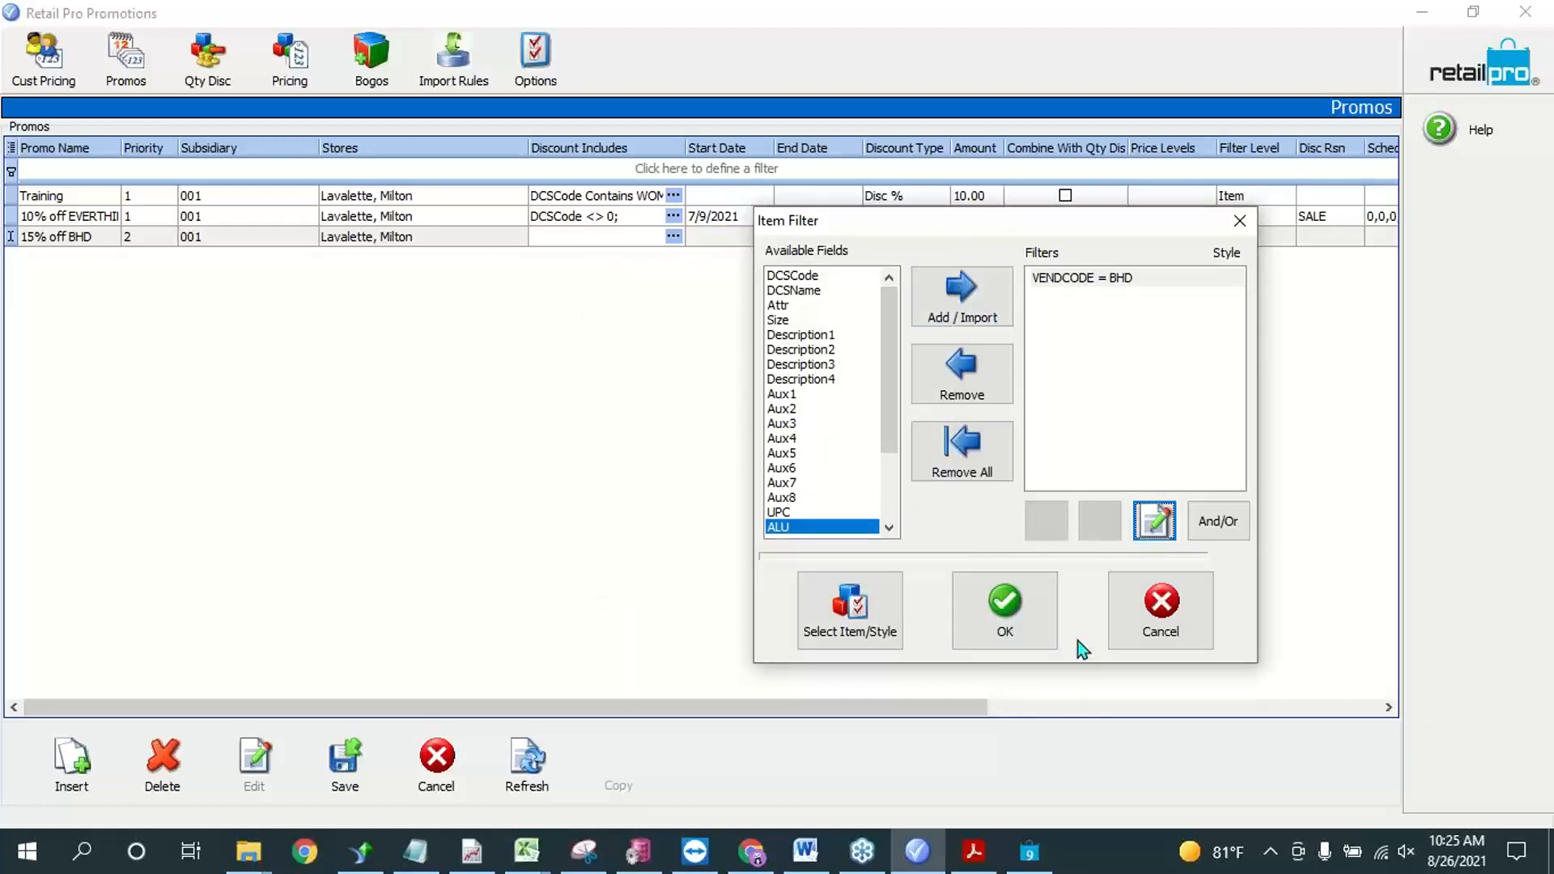
Step: Accept the item filter and set the 15% off BHD promo's start date to 8/26/2021 and end date to 8/27/2021
{"action": "left_click", "coordinate": [1018, 638]}
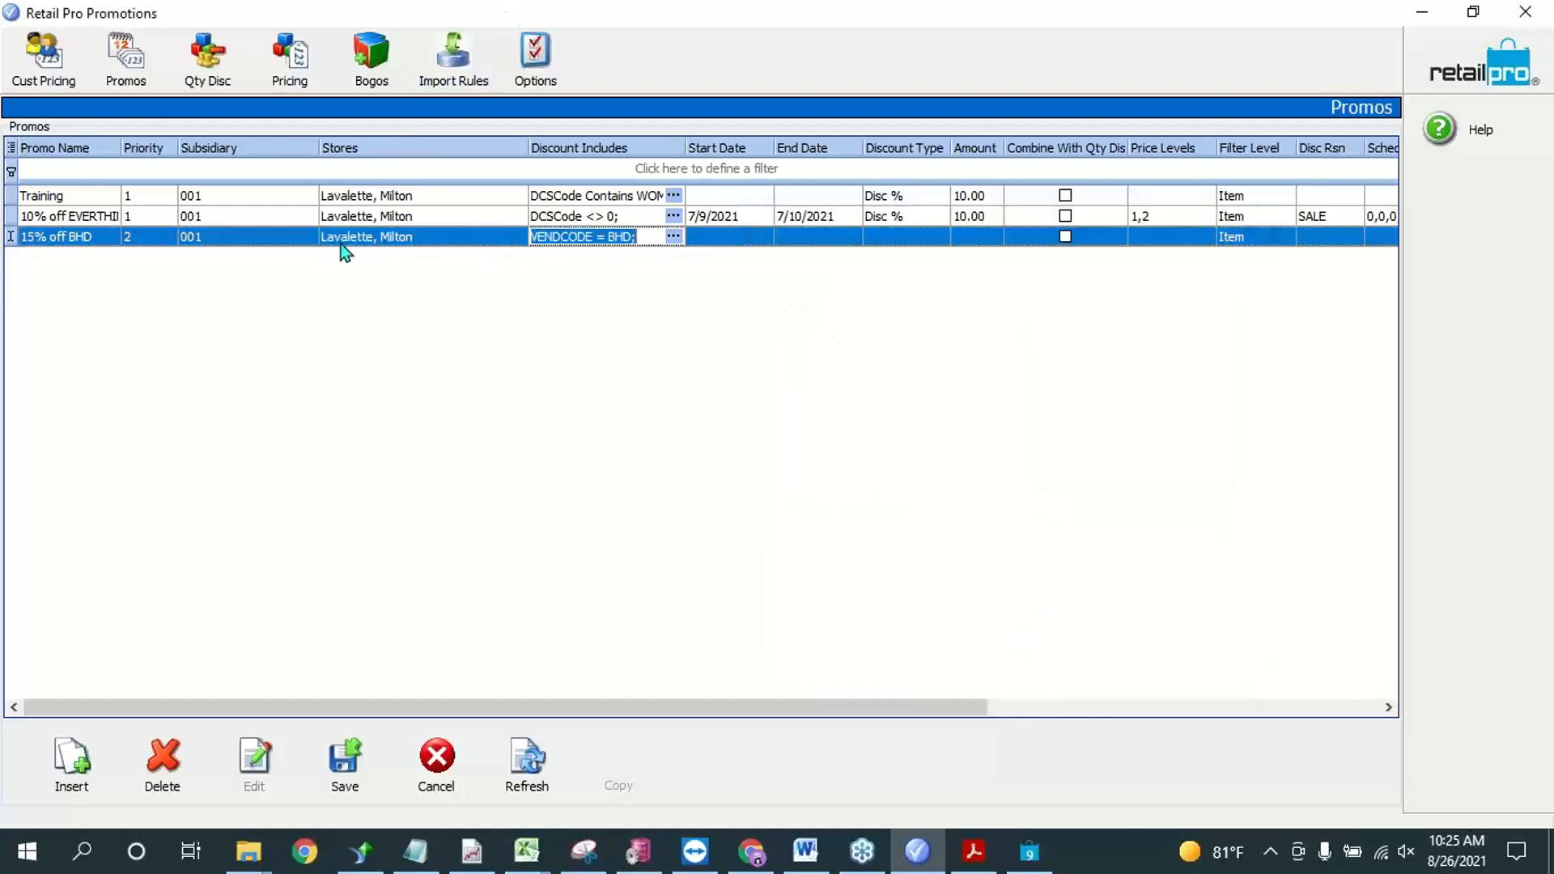
{"action": "left_click", "coordinate": [730, 237]}
{"action": "left_click", "coordinate": [762, 237]}
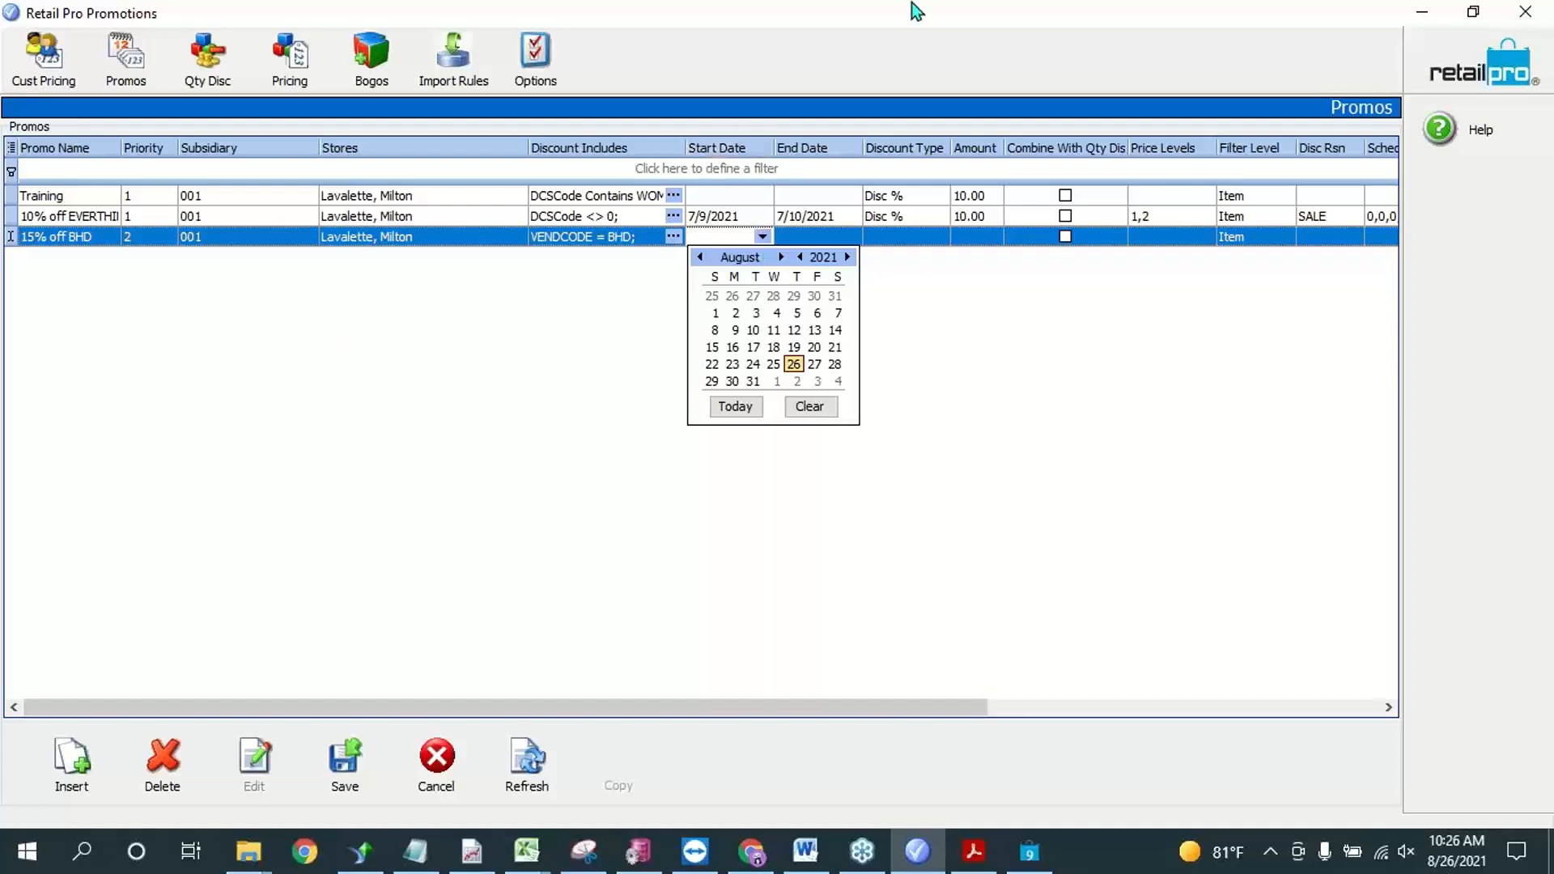
{"action": "left_click", "coordinate": [794, 365]}
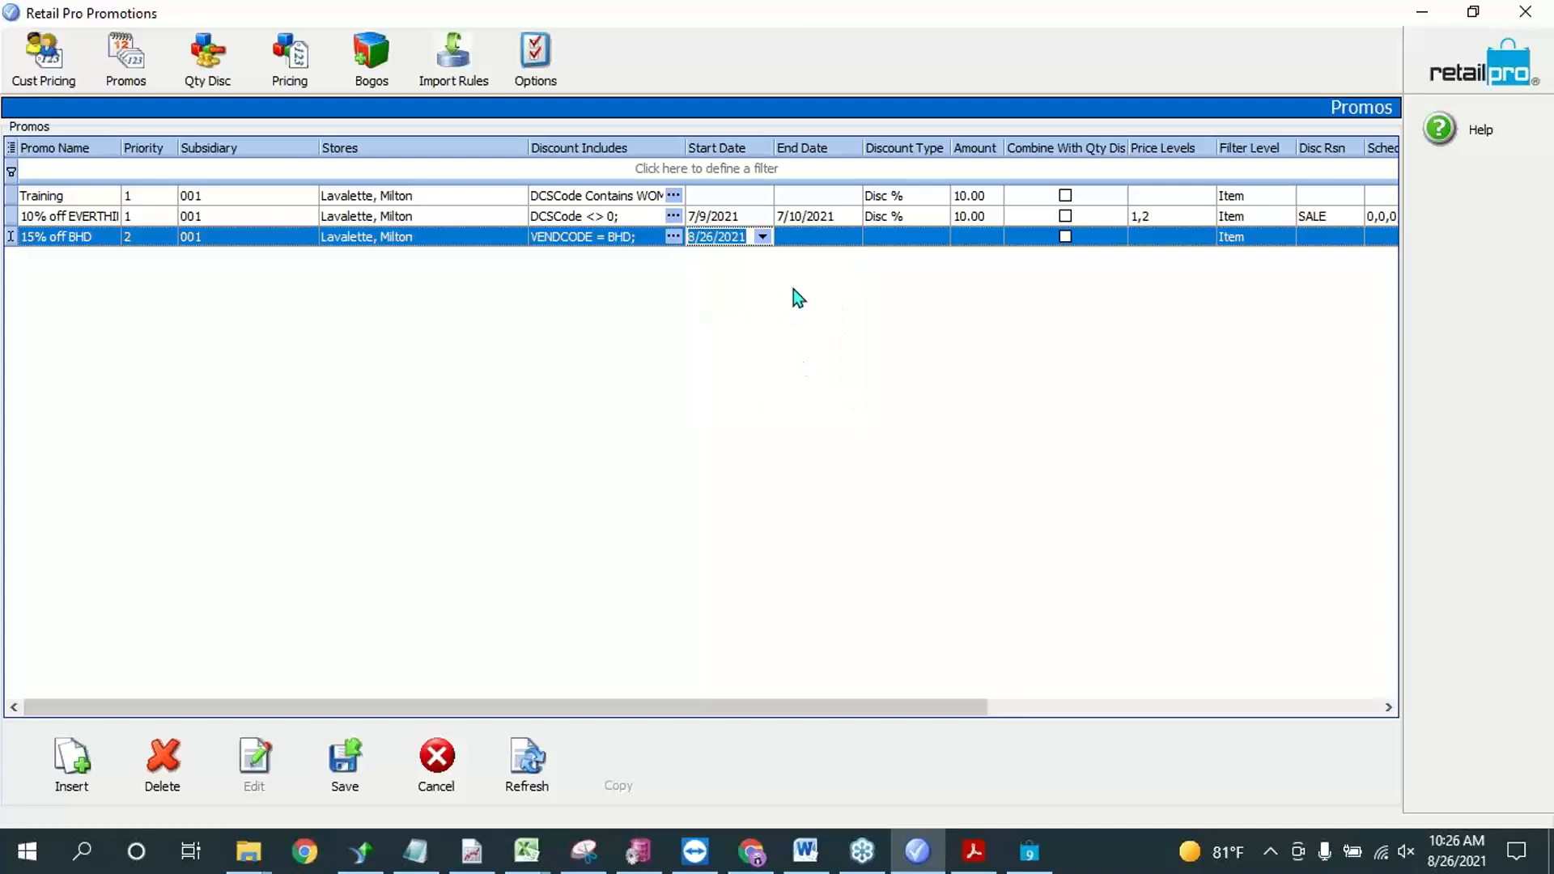
{"action": "left_click", "coordinate": [817, 237]}
{"action": "left_click", "coordinate": [851, 236]}
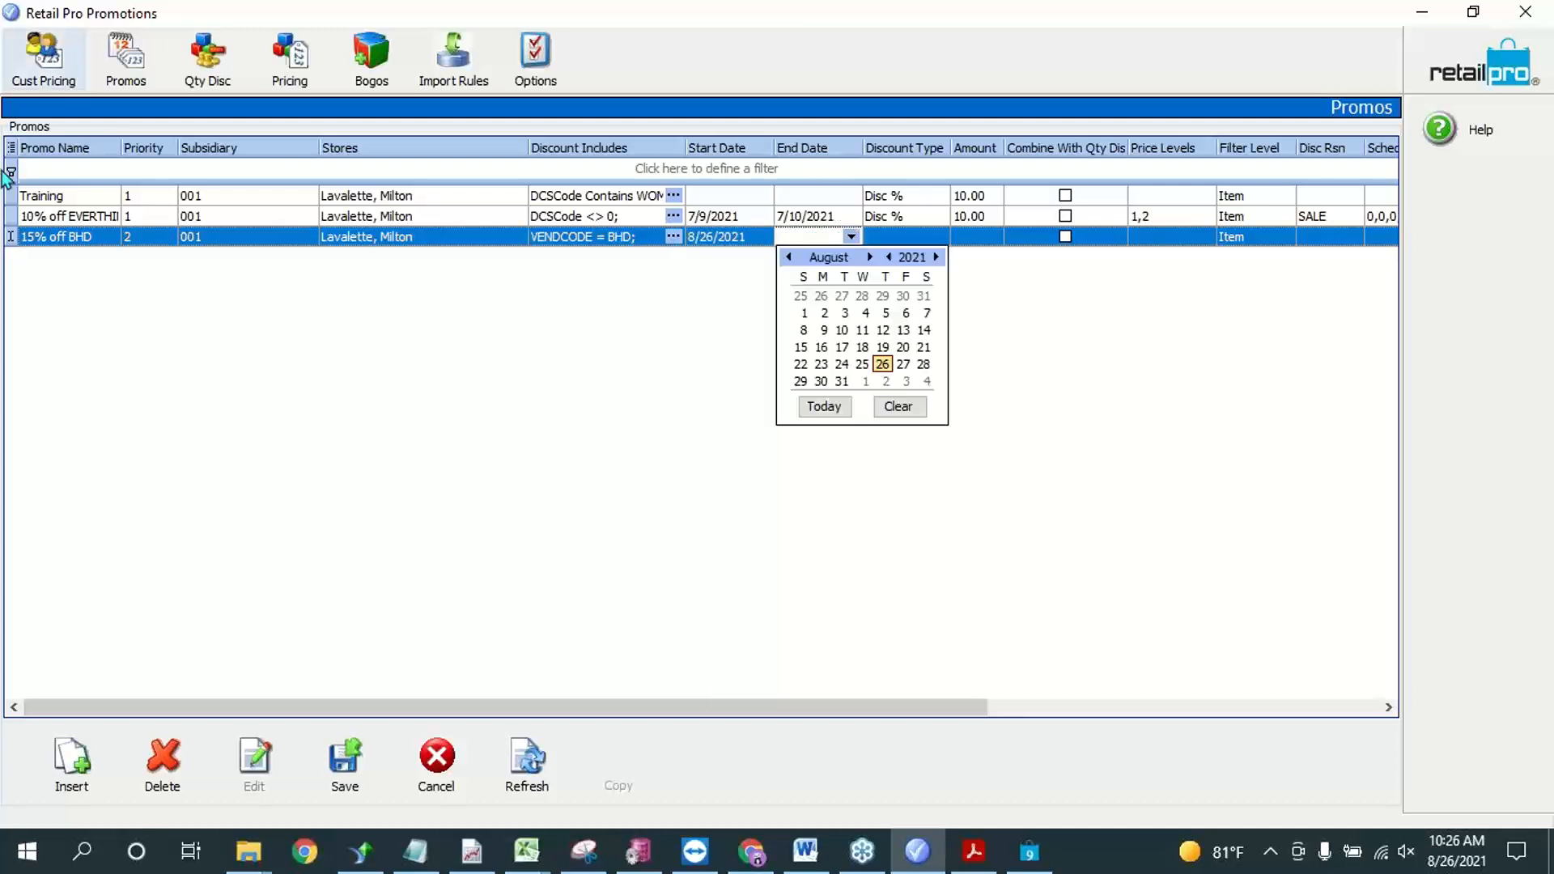
{"action": "left_click", "coordinate": [903, 364]}
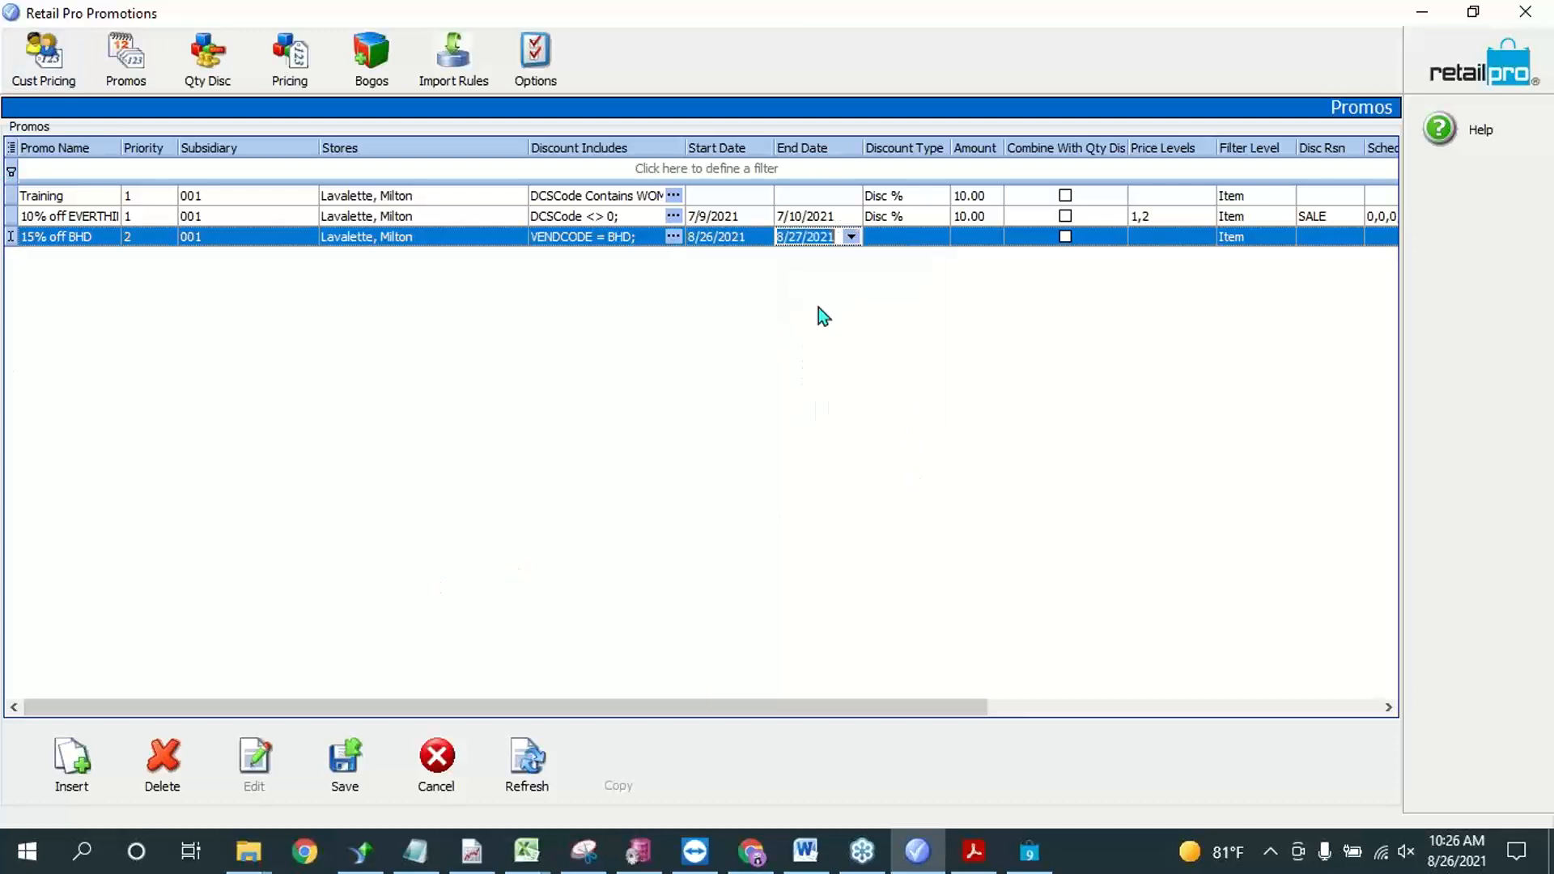
Step: Set the 15% off BHD promo's discount type to Disc % with amount 15, and widen the Combine With Qty Disc column
{"action": "left_click", "coordinate": [941, 238]}
{"action": "left_click", "coordinate": [938, 237]}
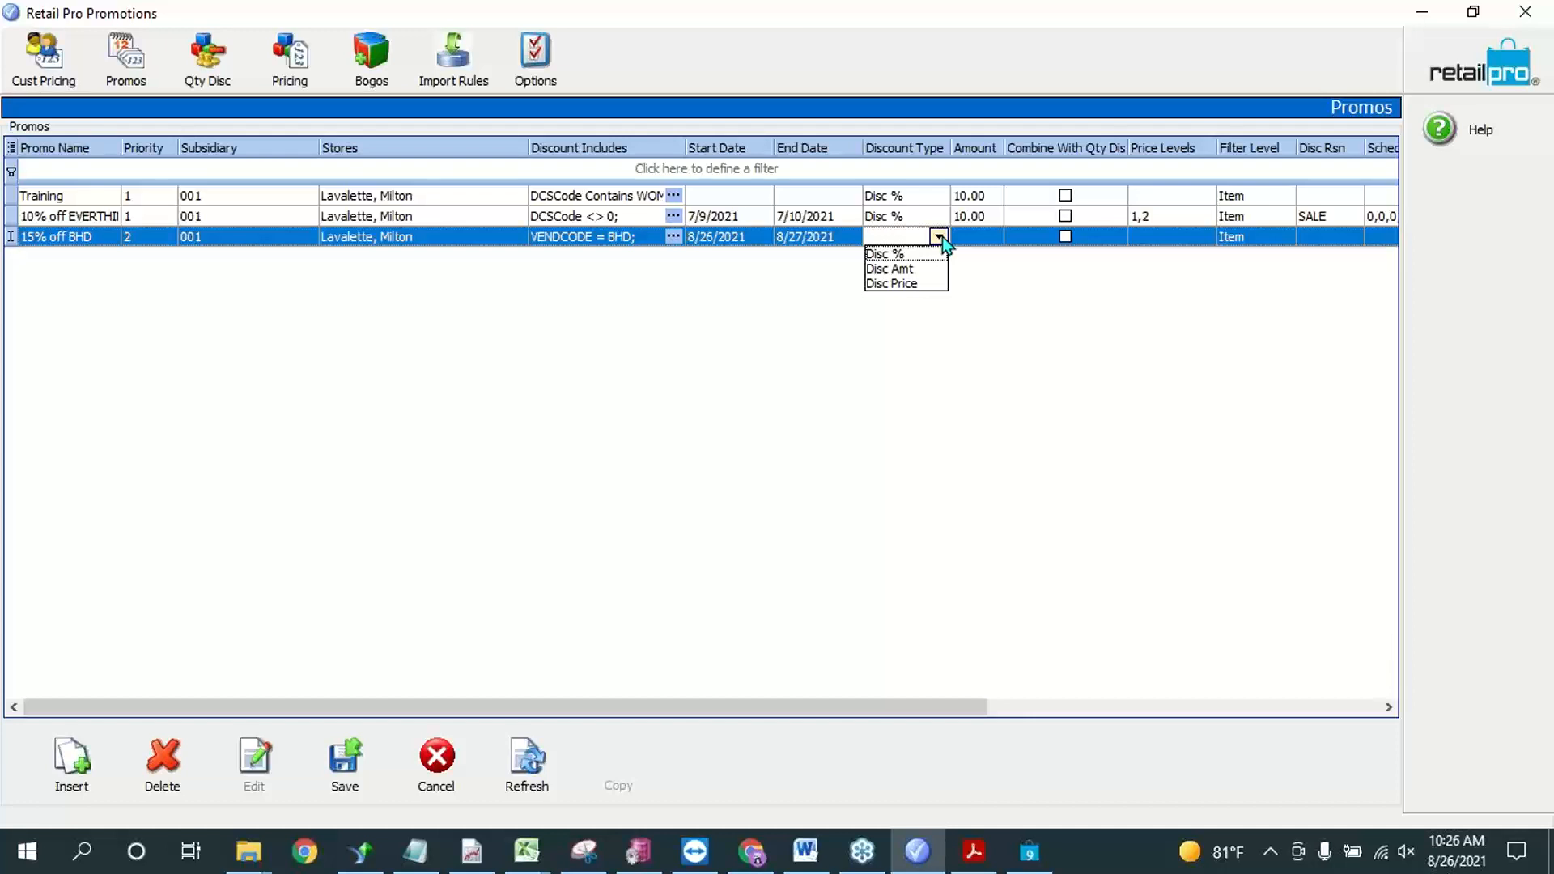
{"action": "left_click", "coordinate": [884, 254]}
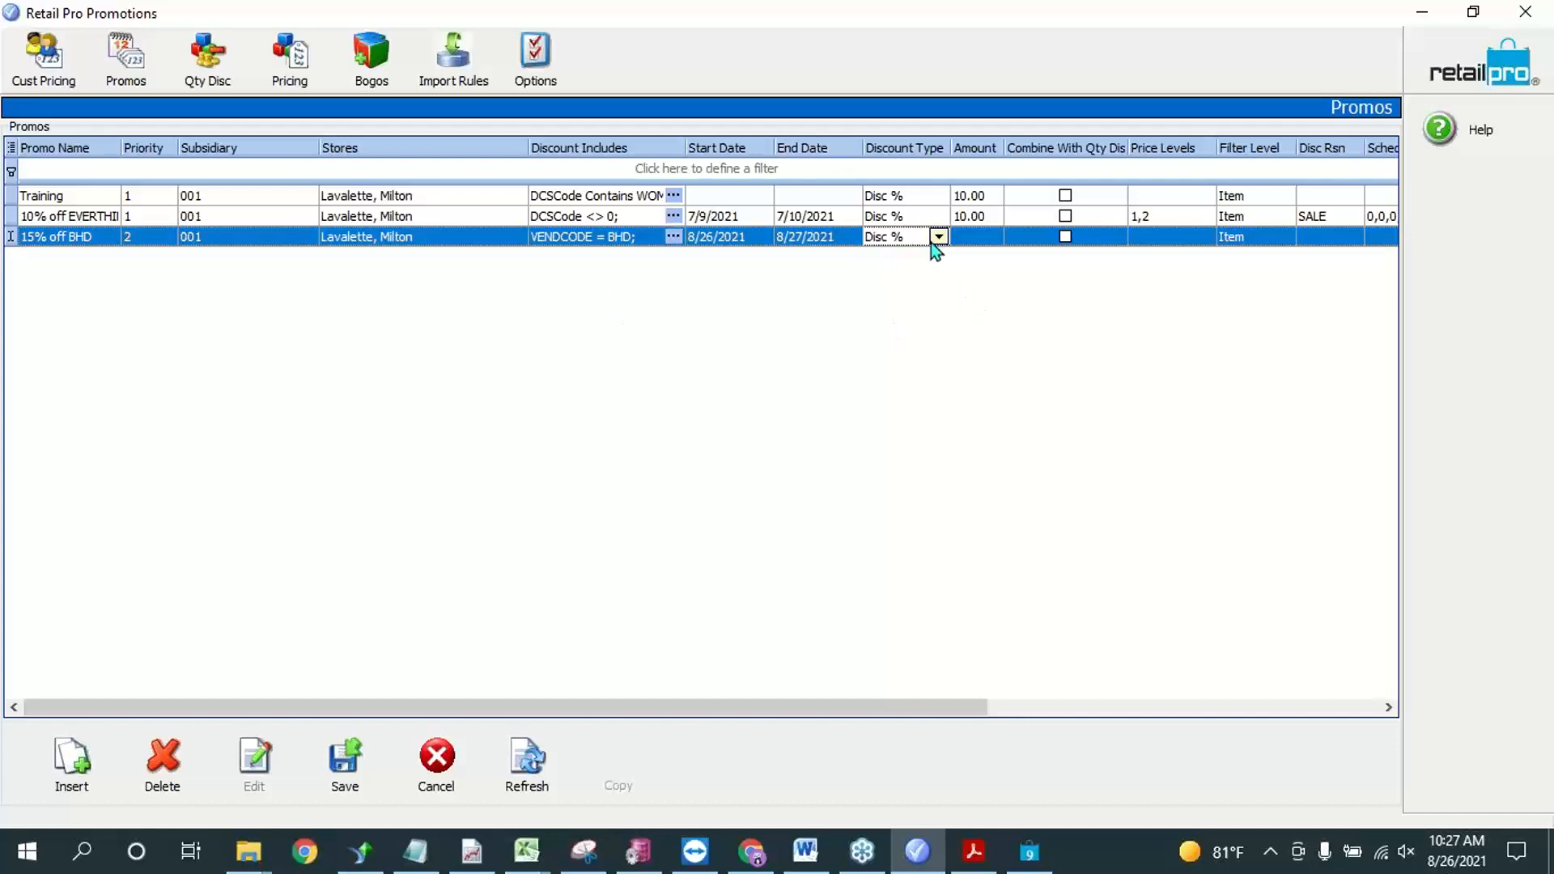
{"action": "left_click", "coordinate": [978, 243]}
{"action": "type", "text": "15"}
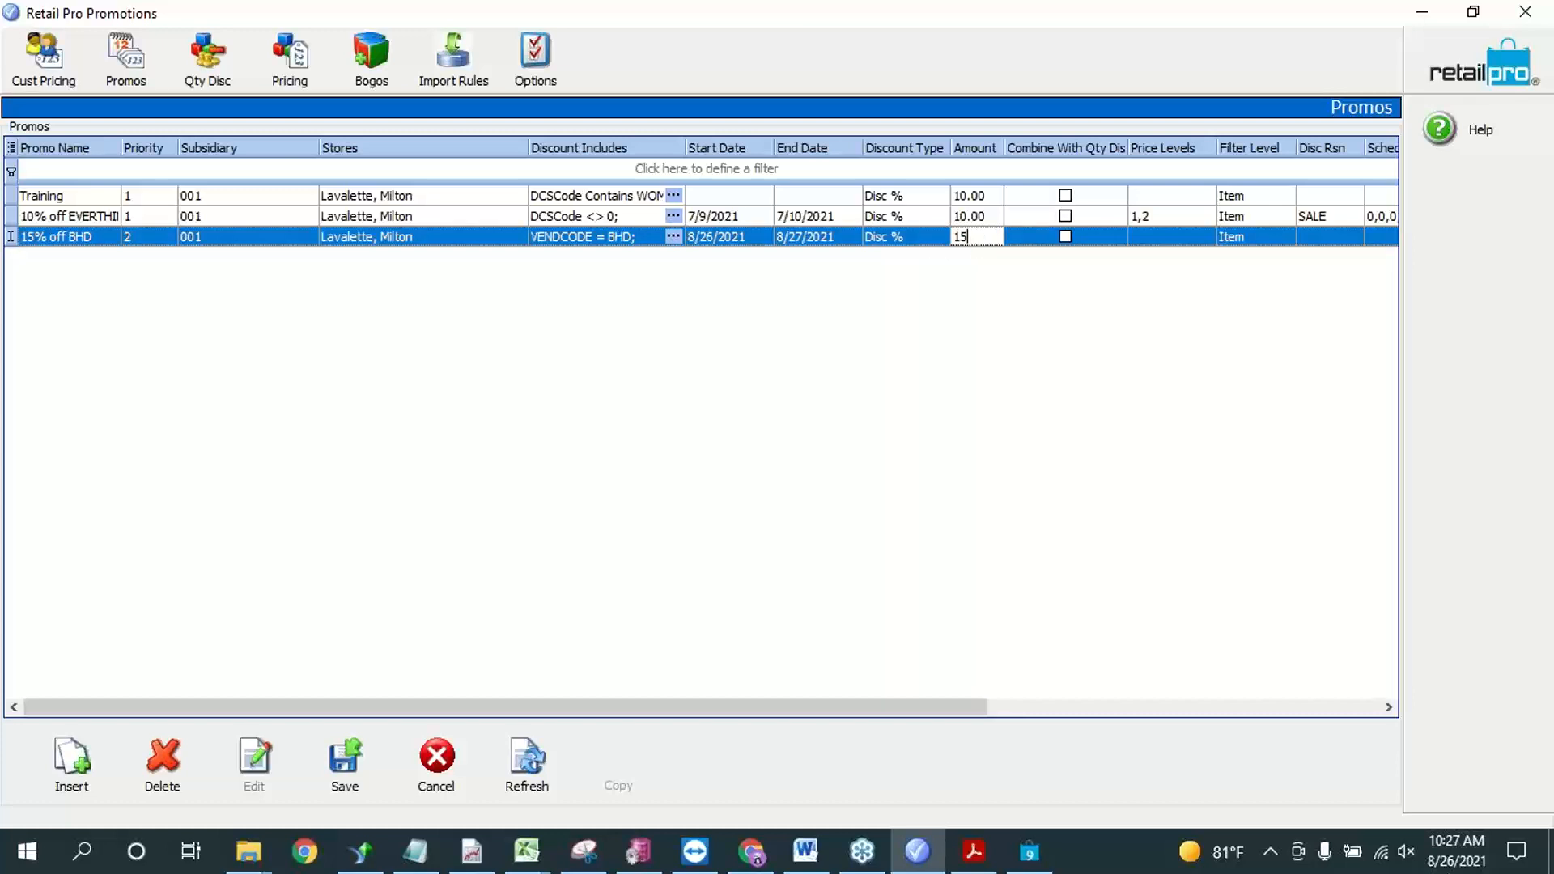
{"action": "left_click_drag", "start_coordinate": [1129, 147], "coordinate": [1148, 148]}
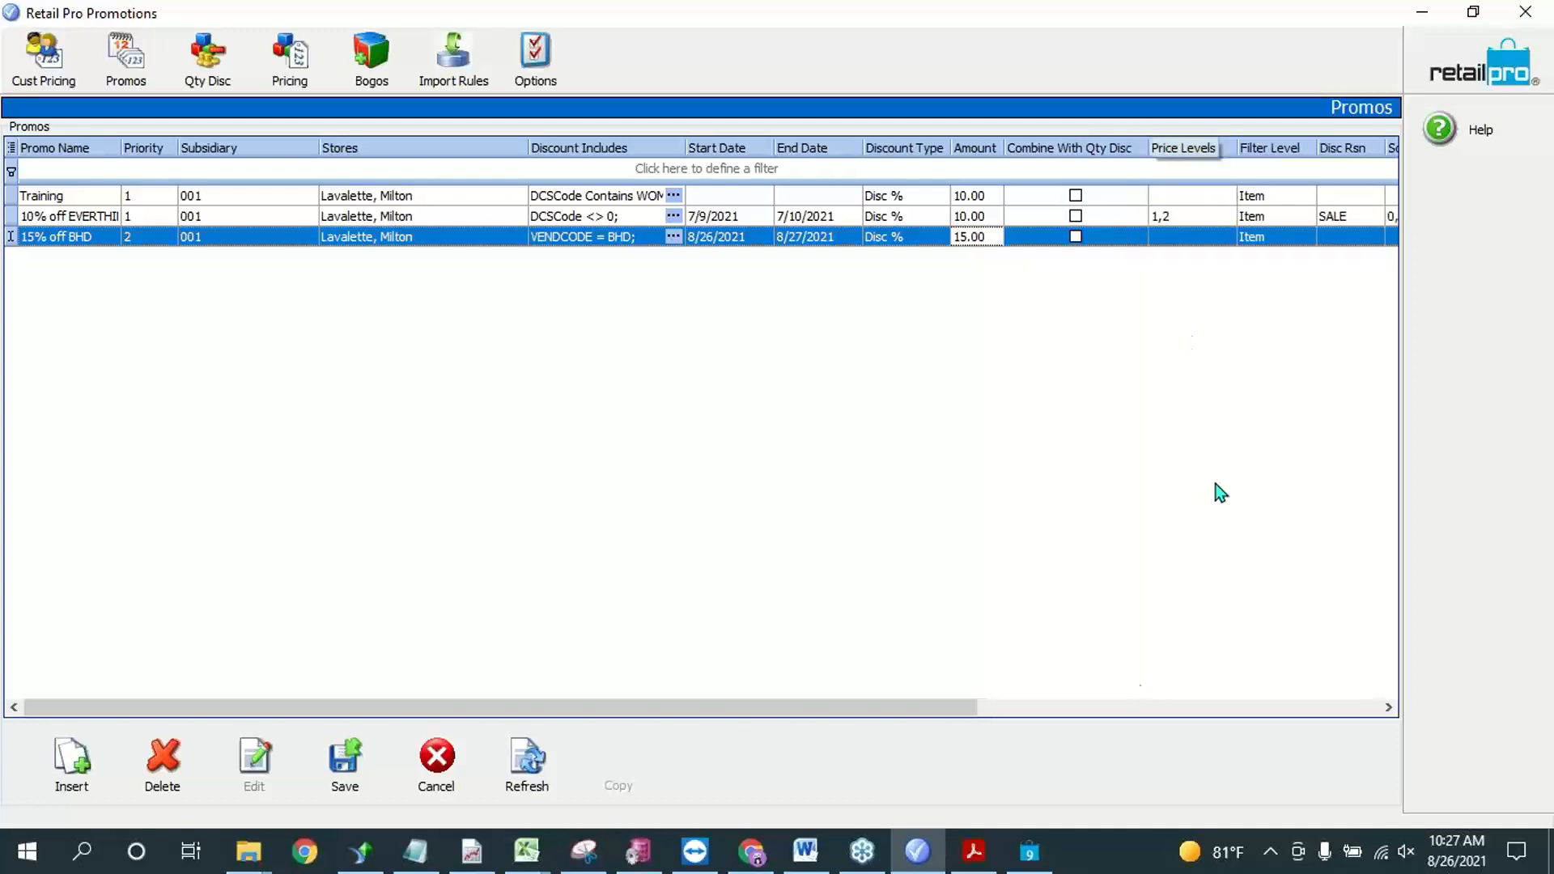
Step: Assign price levels 1, 2 and 3 to the 15% off BHD promo
{"action": "left_click_drag", "start_coordinate": [949, 712], "coordinate": [1157, 712]}
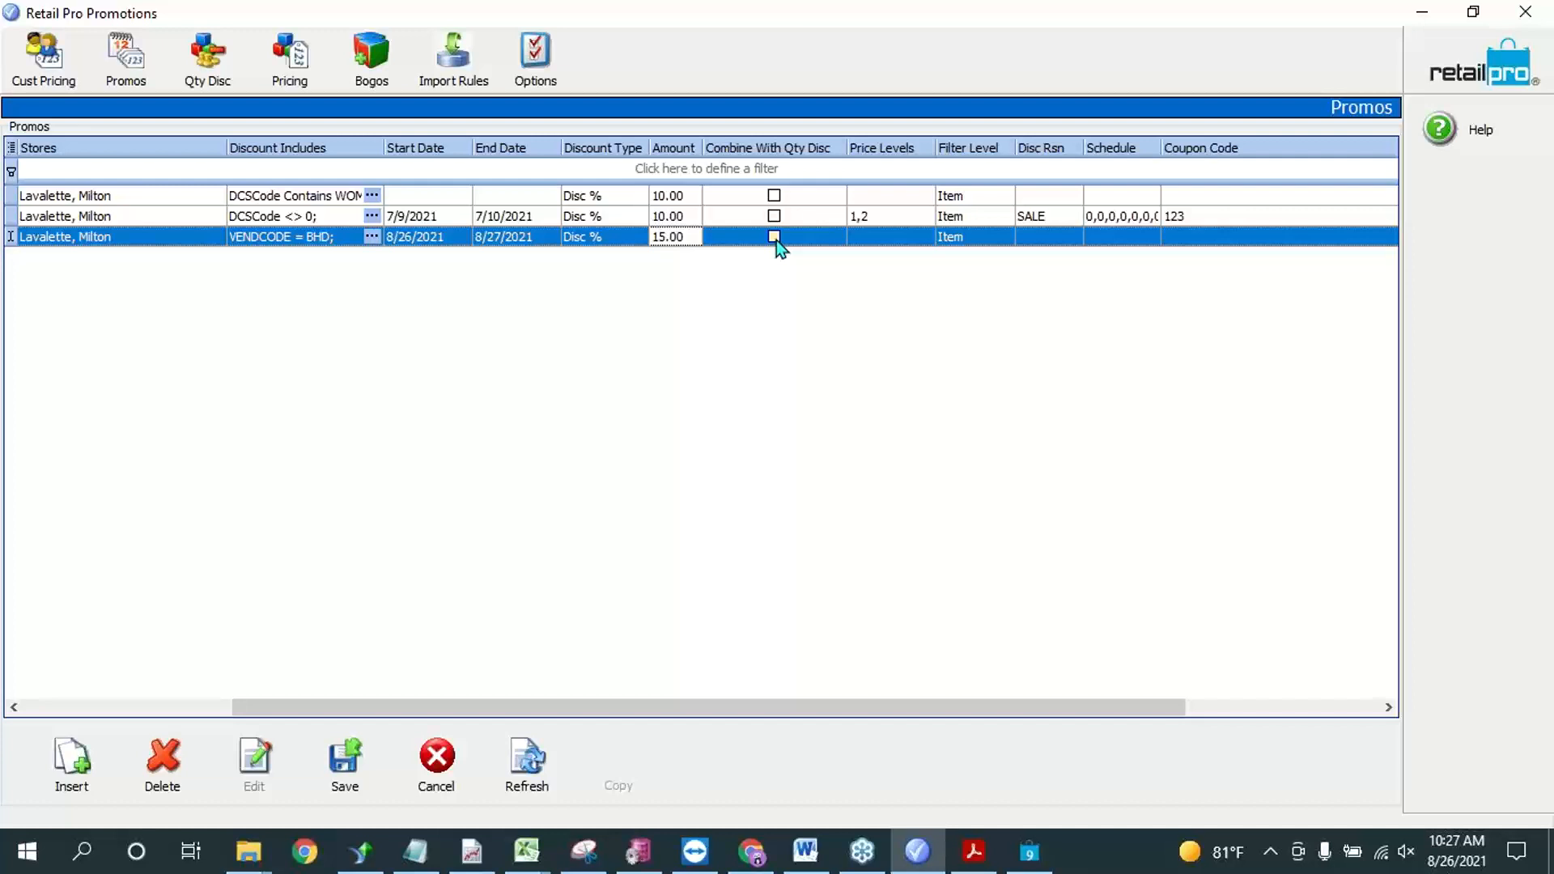
{"action": "left_click", "coordinate": [898, 237]}
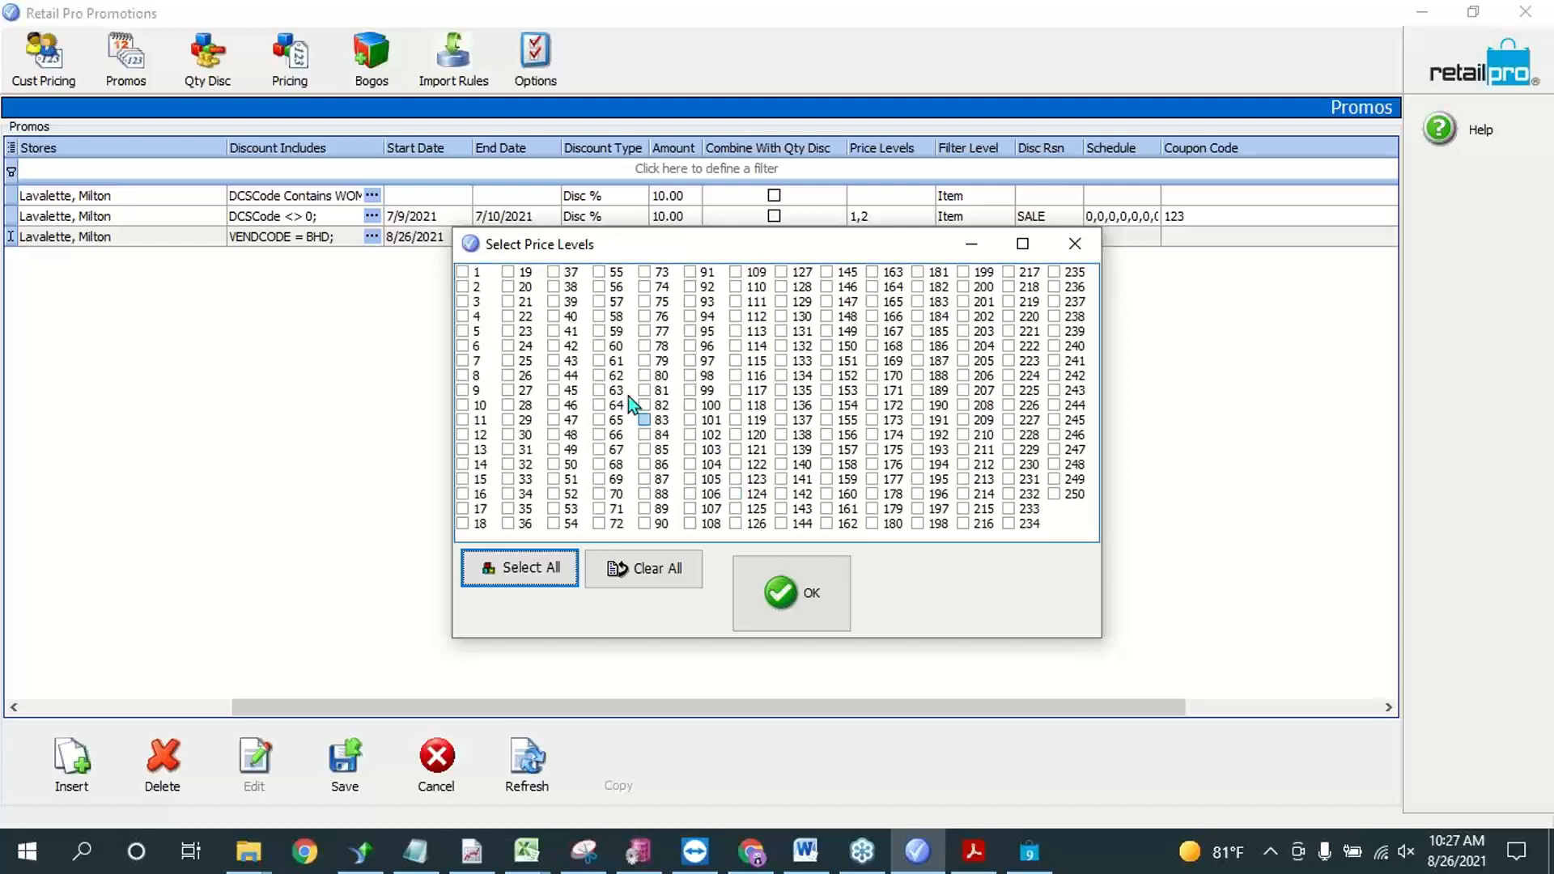
{"action": "left_click", "coordinate": [476, 273]}
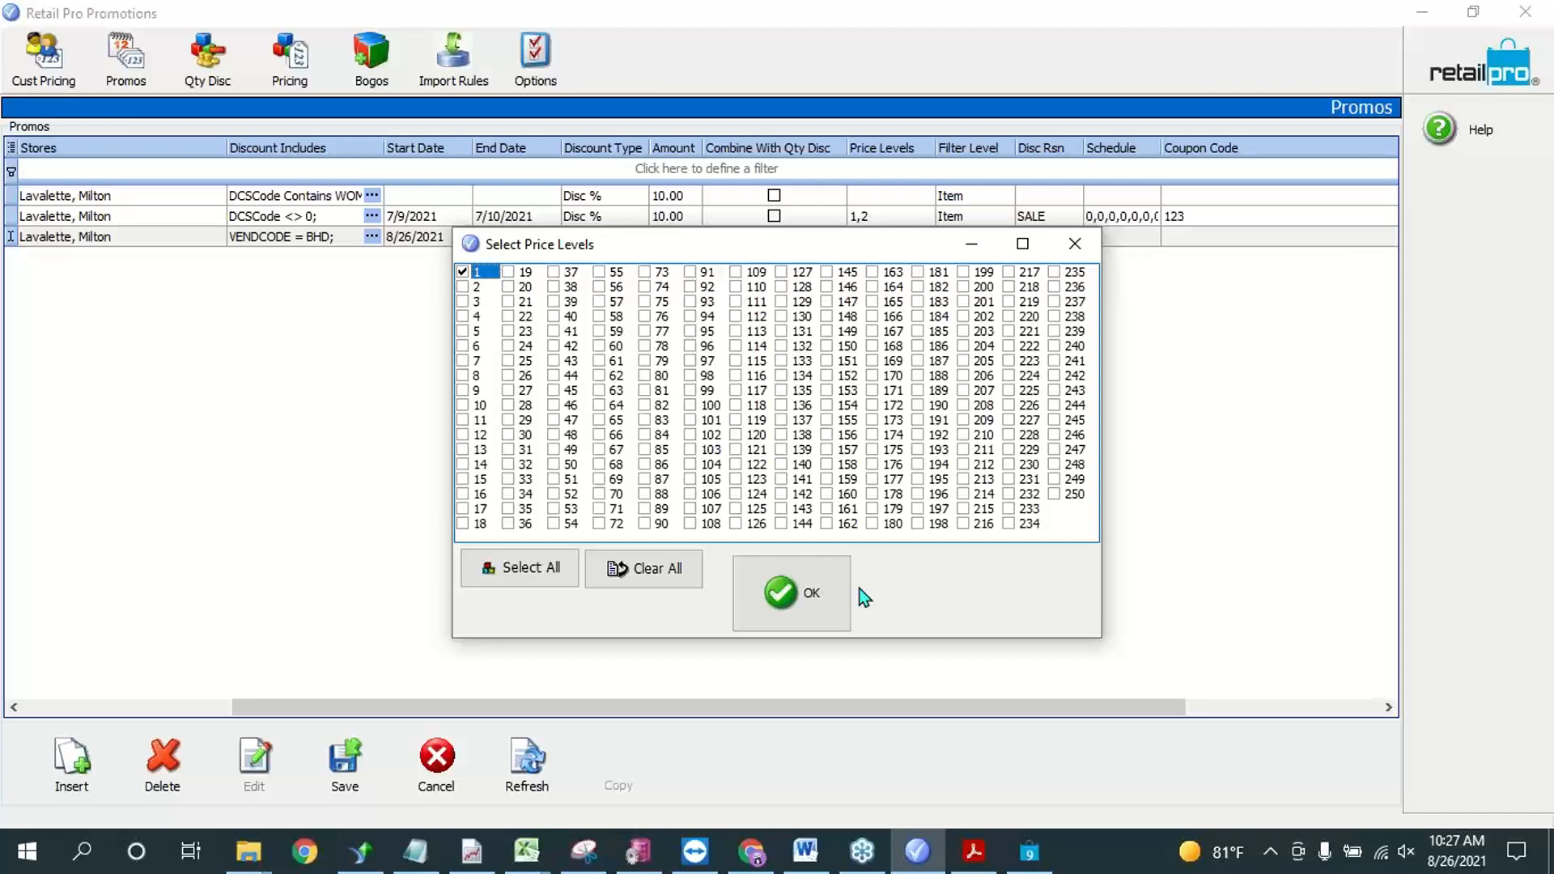
{"action": "left_click", "coordinate": [462, 286]}
{"action": "left_click", "coordinate": [463, 301]}
{"action": "left_click", "coordinate": [824, 628]}
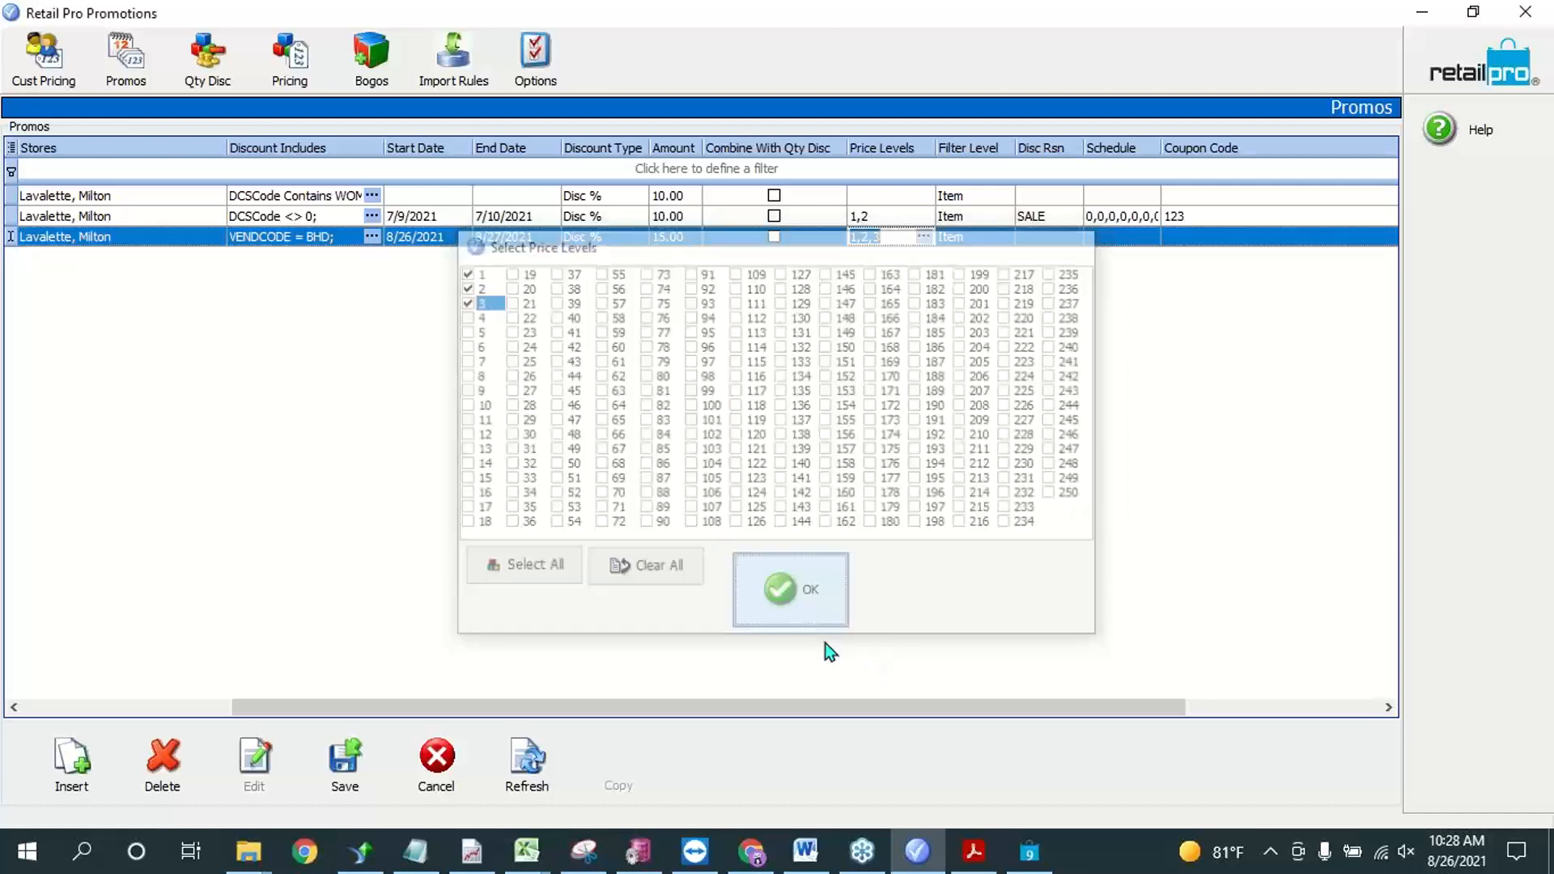
Step: Check the 15% off BHD promo's filter level options, keep Item, and set its discount reason to SALE
{"action": "left_click", "coordinate": [1000, 240]}
{"action": "left_click", "coordinate": [1004, 237]}
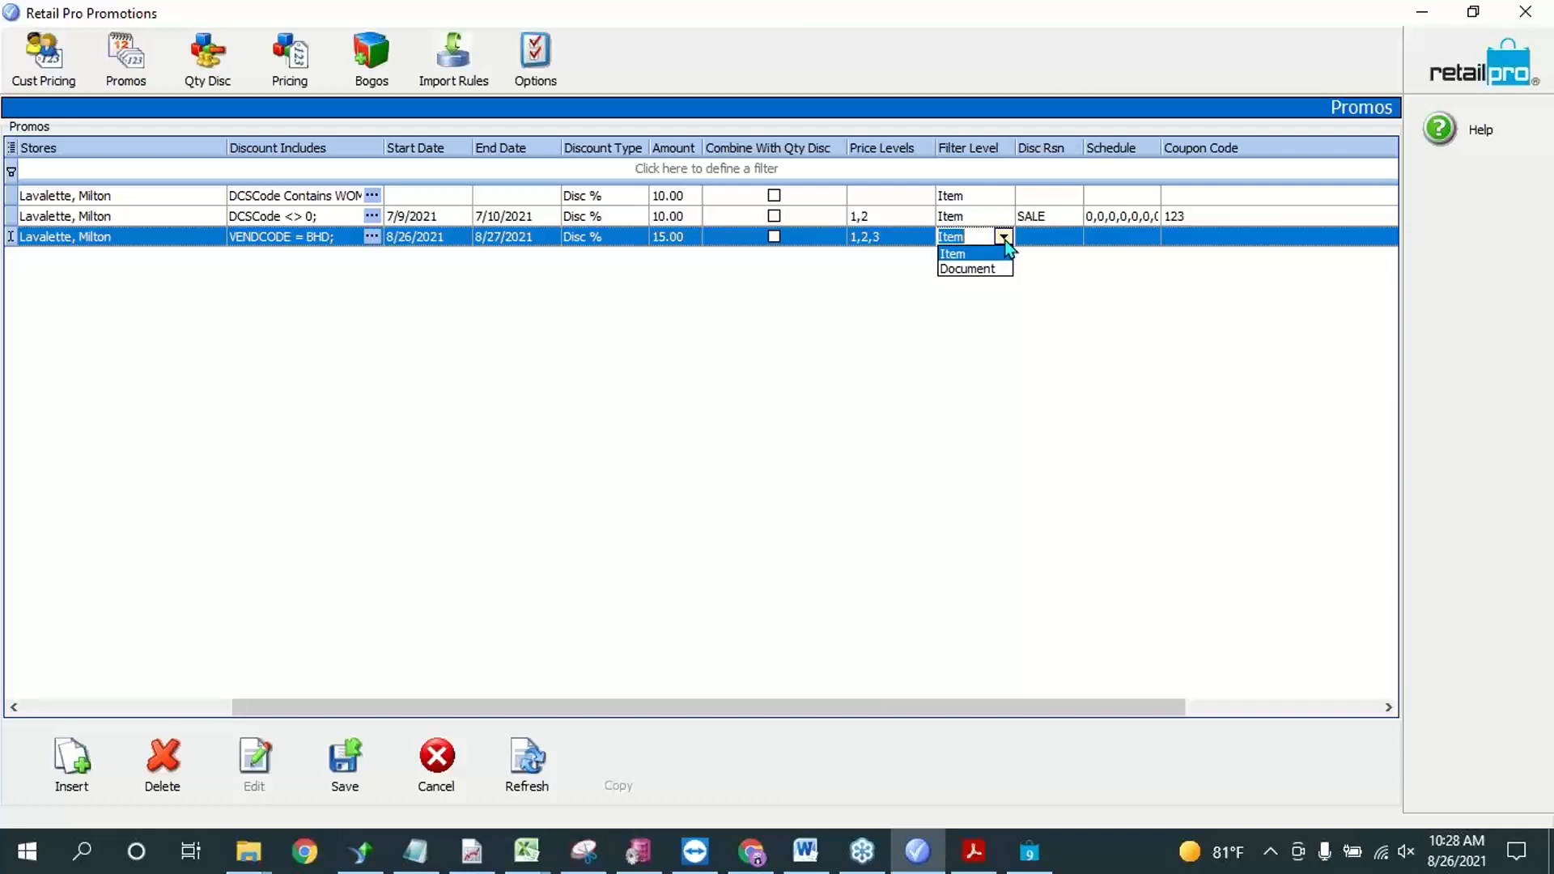
{"action": "left_click", "coordinate": [1023, 242]}
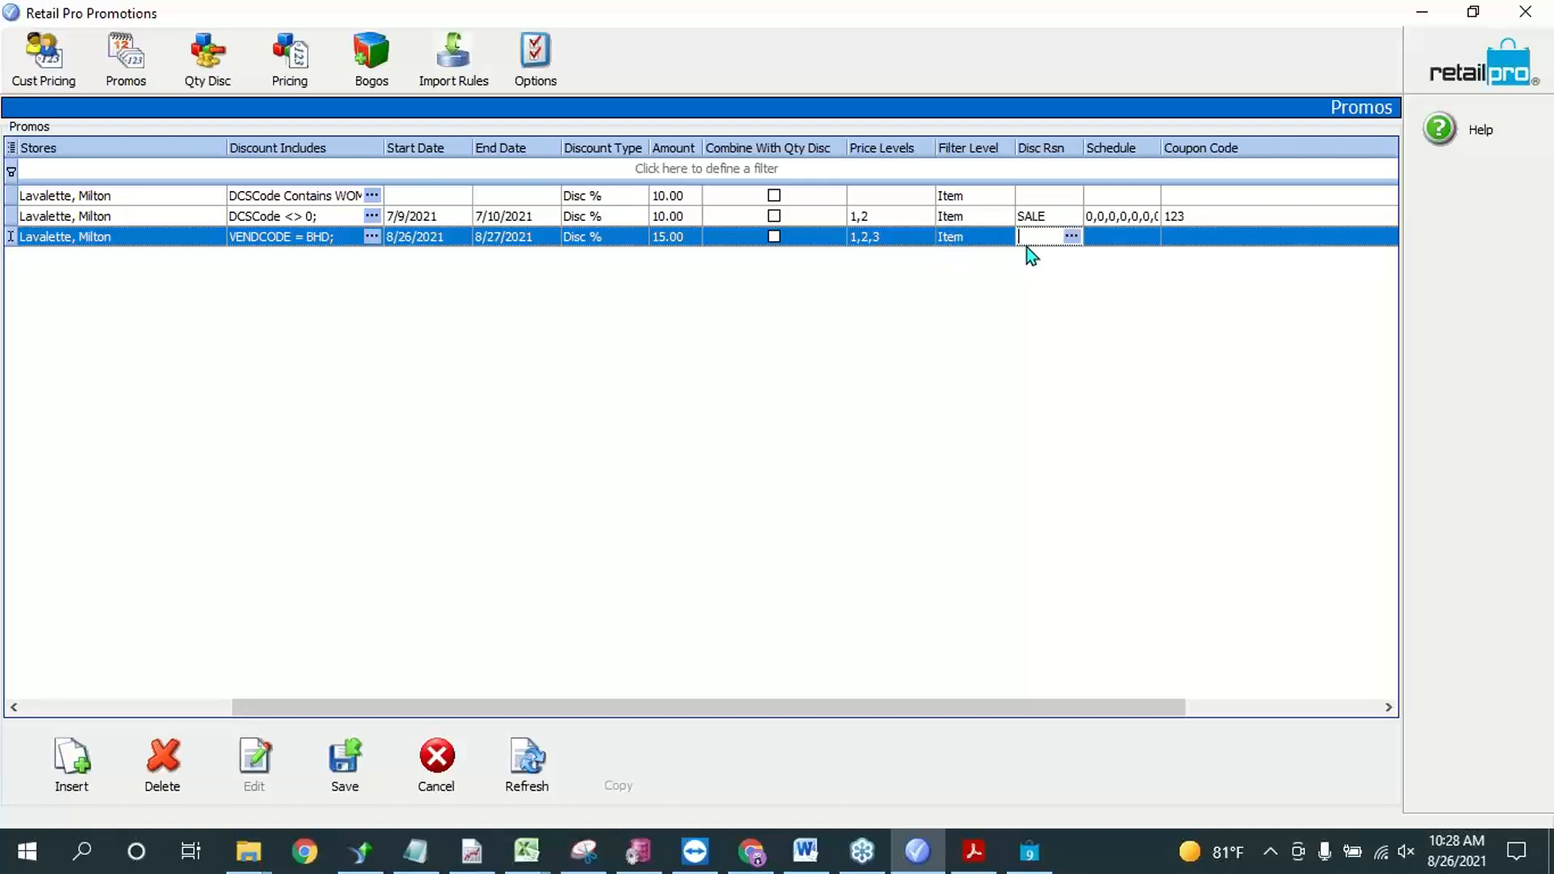
{"action": "left_click", "coordinate": [1071, 236]}
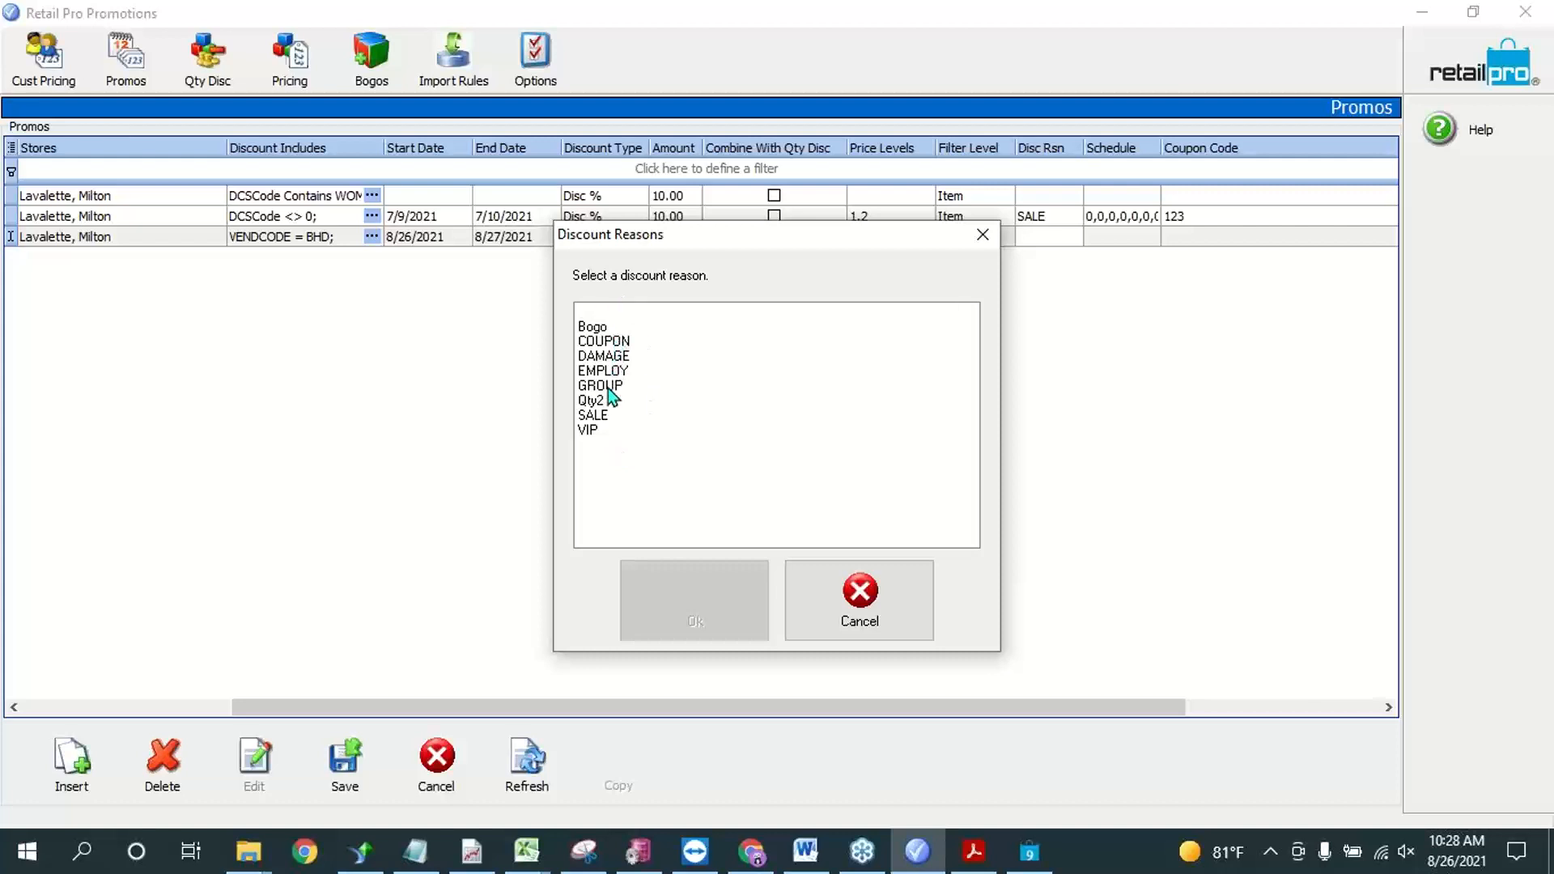
{"action": "left_click", "coordinate": [600, 414]}
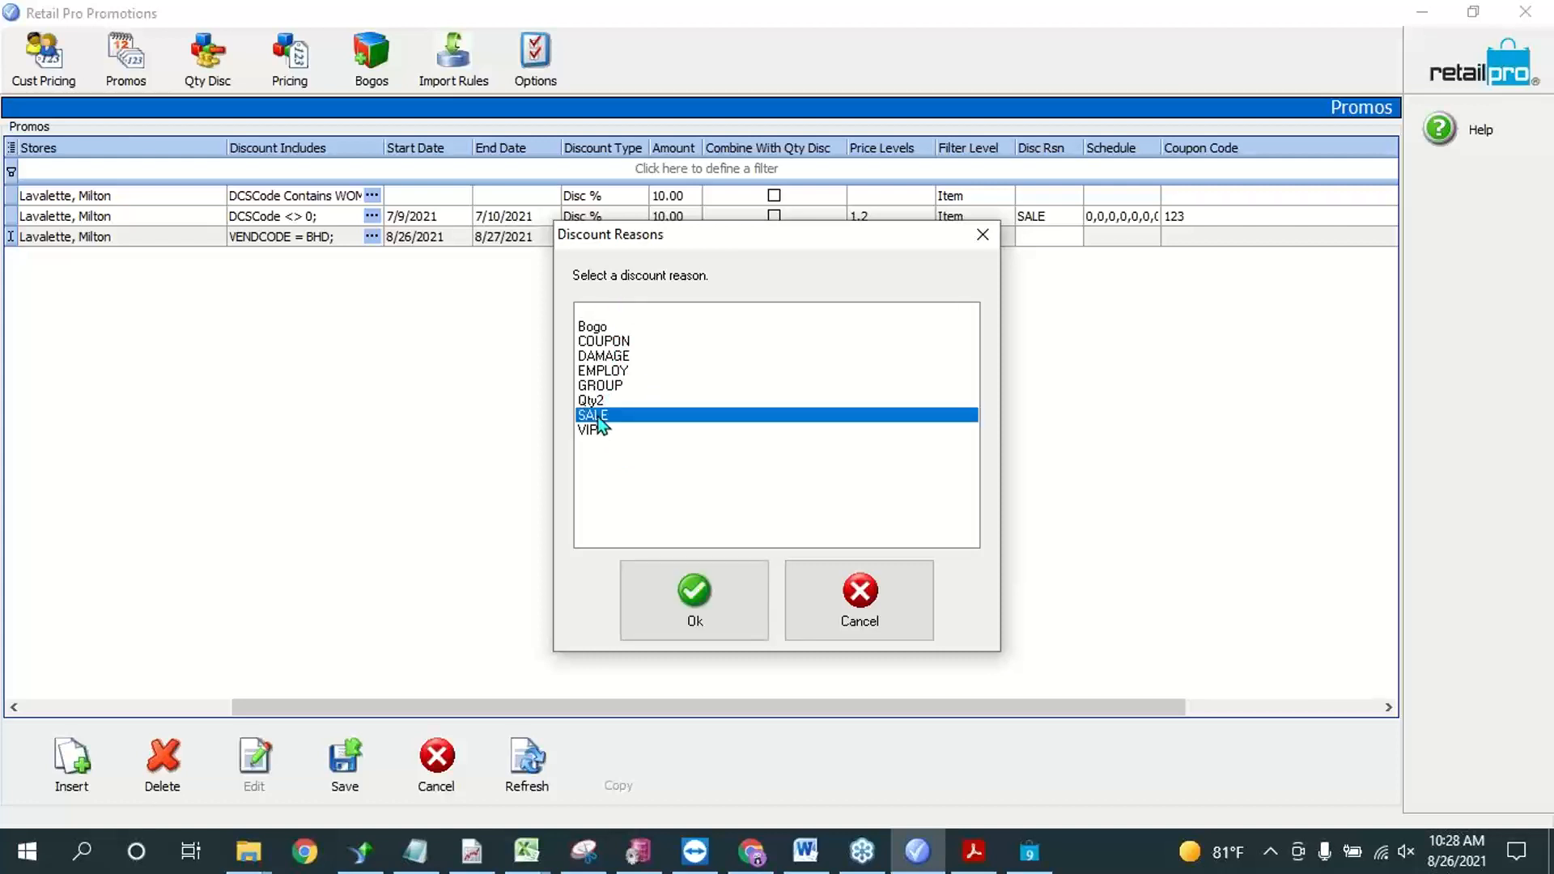
{"action": "left_click", "coordinate": [703, 617]}
Step: Schedule the 15% off BHD promo daily from 12:00:00 AM to 11:00:00 PM, and recheck the saved schedule
{"action": "left_click", "coordinate": [1152, 236]}
{"action": "left_click", "coordinate": [1152, 240]}
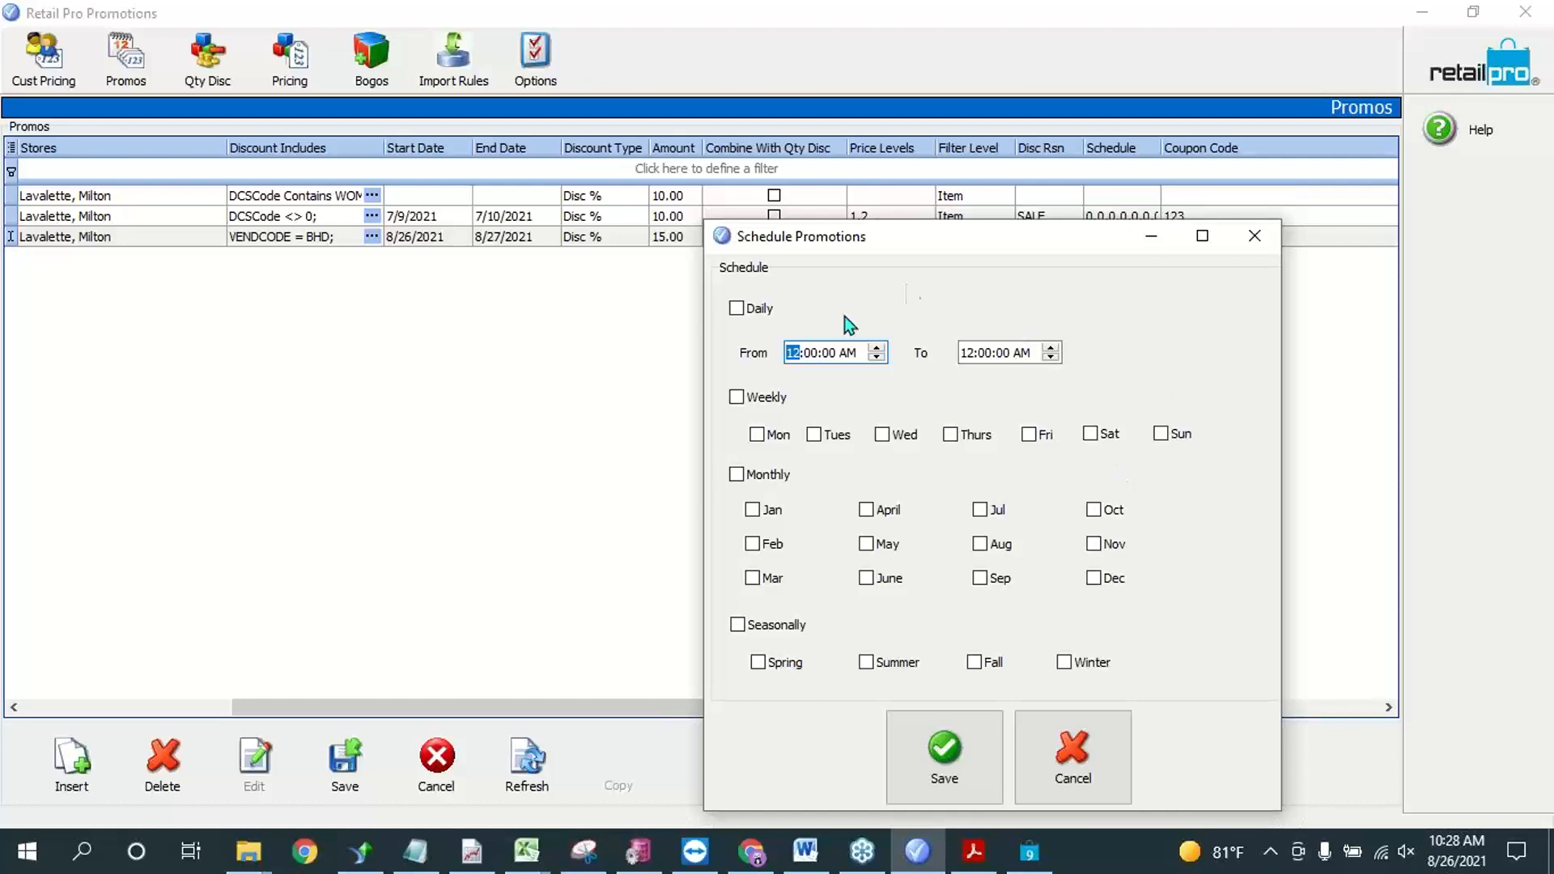
{"action": "left_click", "coordinate": [736, 308]}
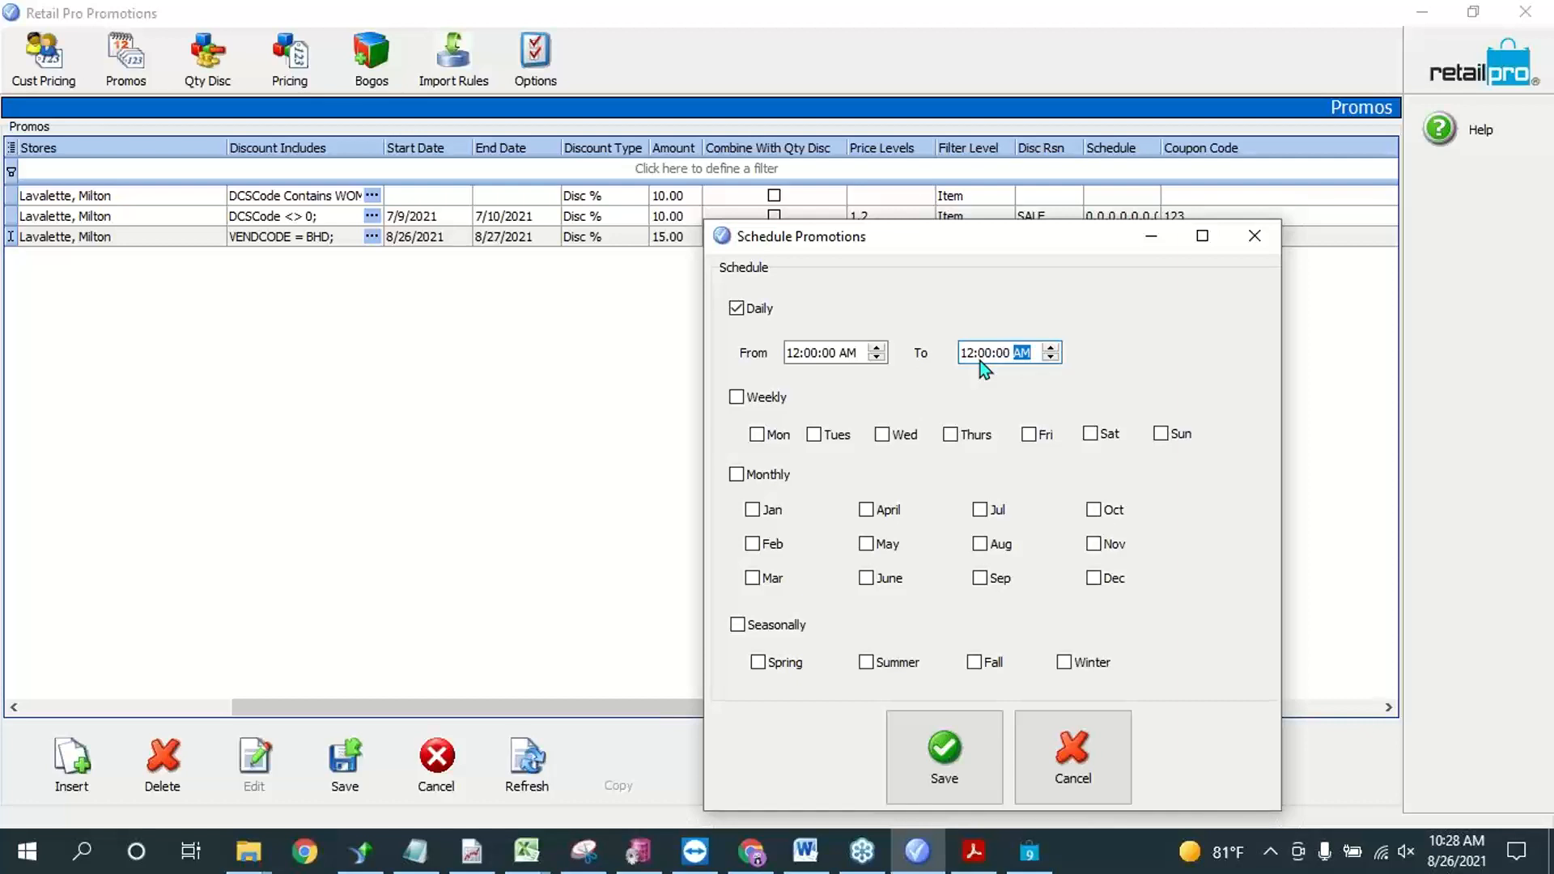
{"action": "key", "text": "p"}
{"action": "left_click", "coordinate": [970, 352]}
{"action": "left_click", "coordinate": [942, 748]}
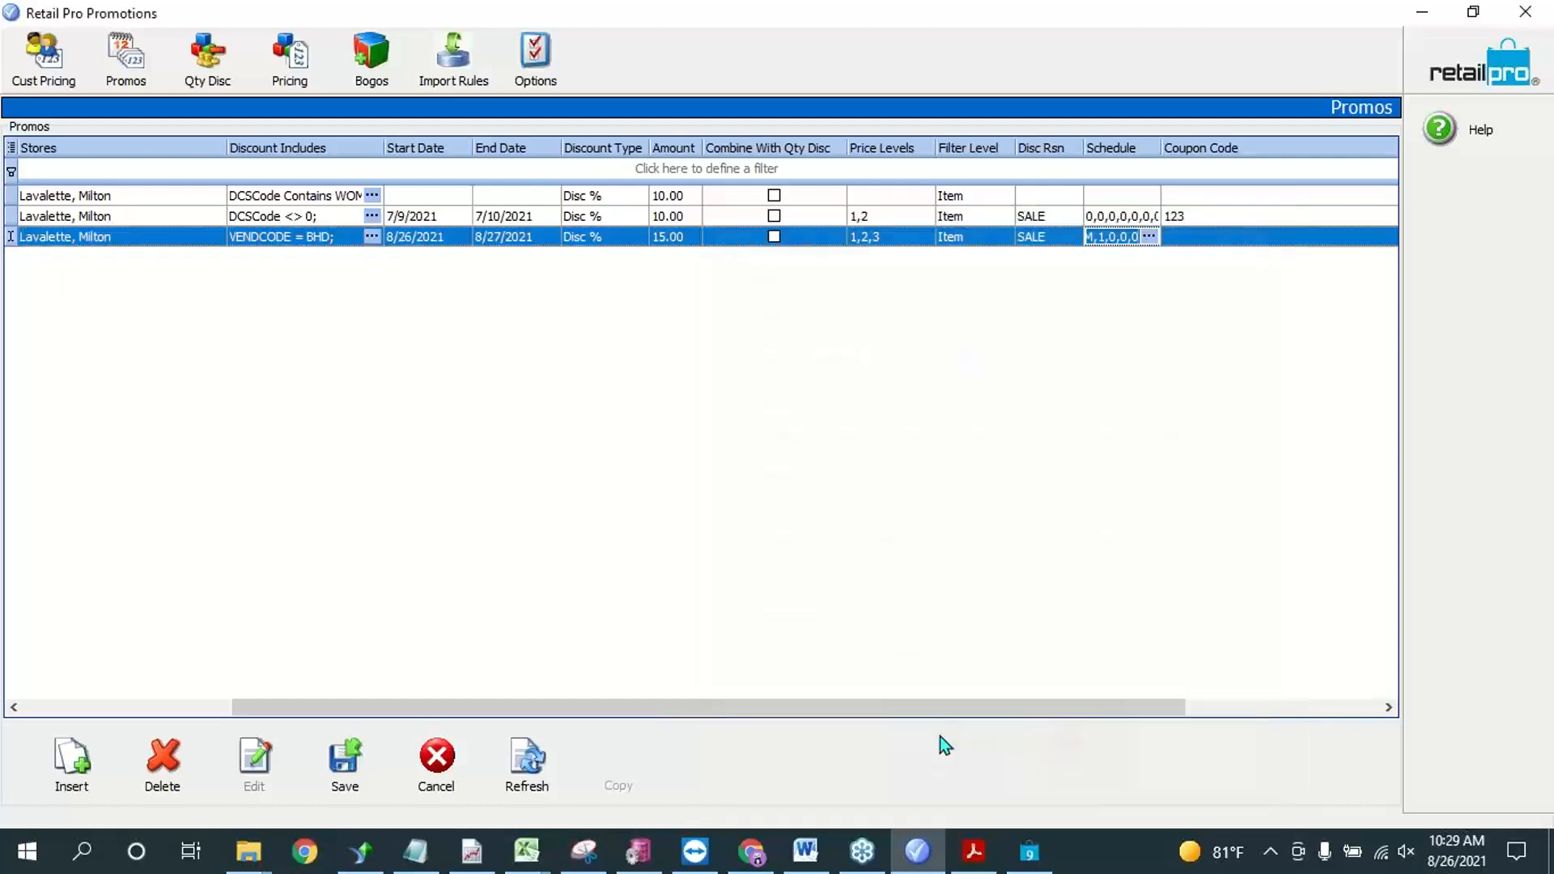
{"action": "left_click", "coordinate": [1149, 237]}
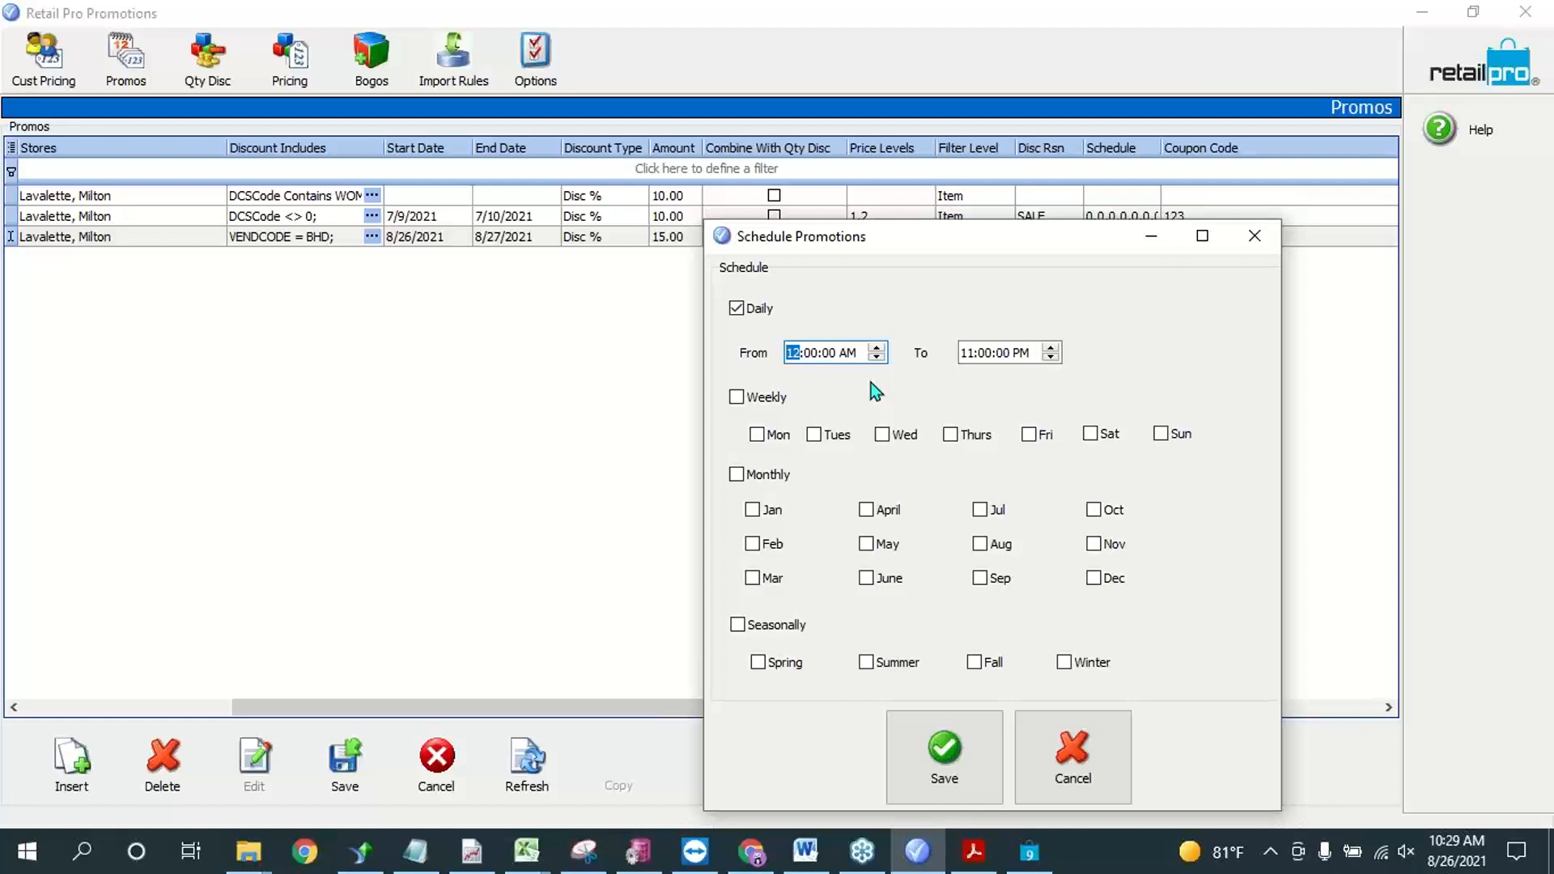
{"action": "left_click", "coordinate": [953, 735]}
Step: Save the 15% off BHD promo without a coupon code
{"action": "left_click", "coordinate": [1219, 241]}
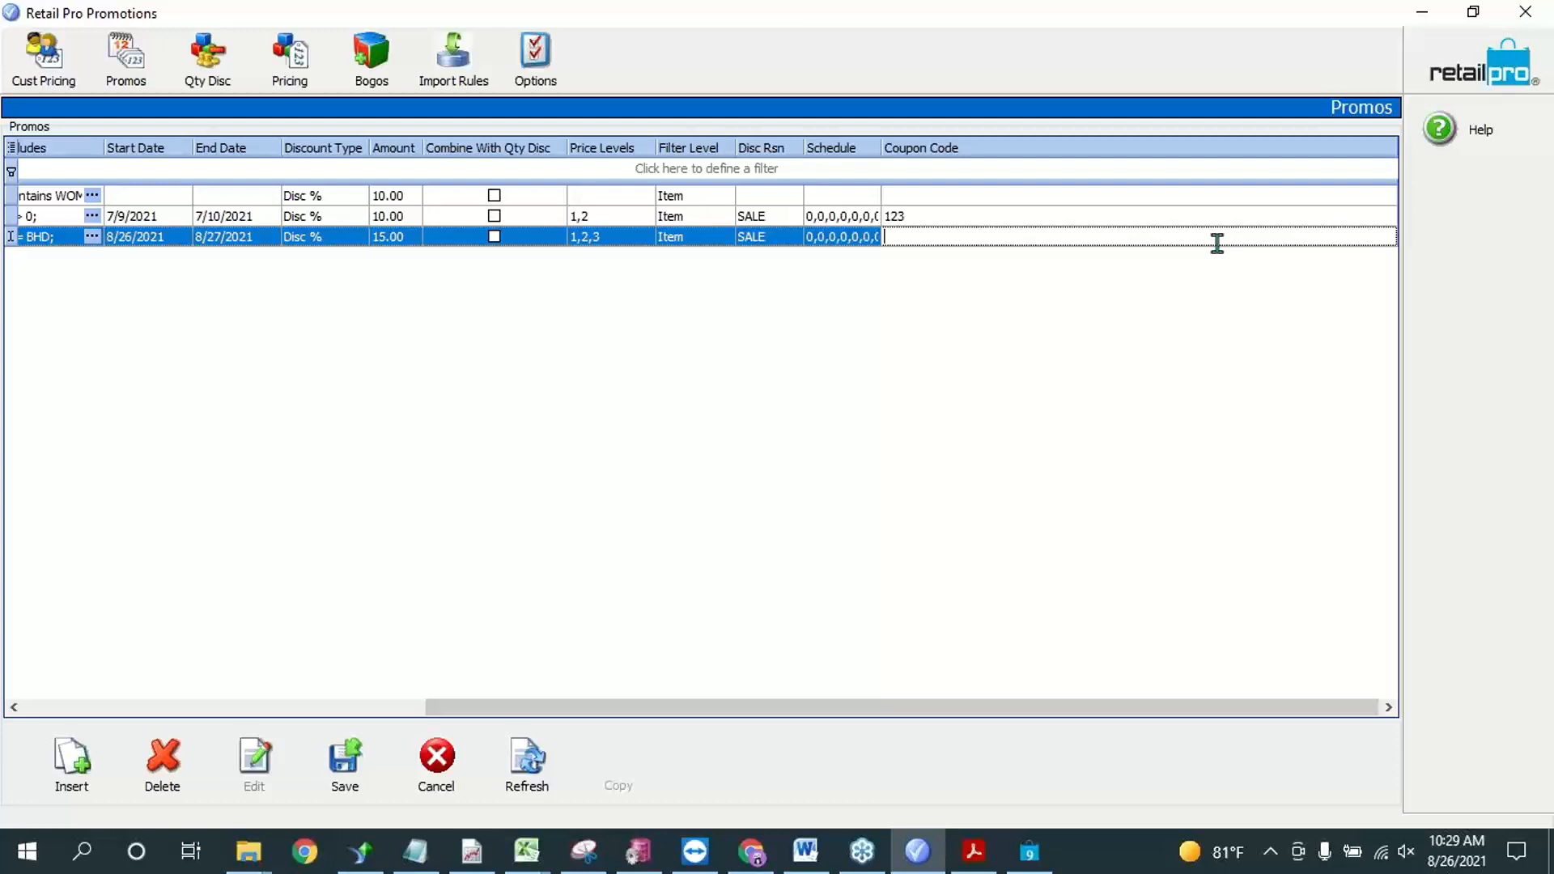
{"action": "left_click", "coordinate": [840, 242]}
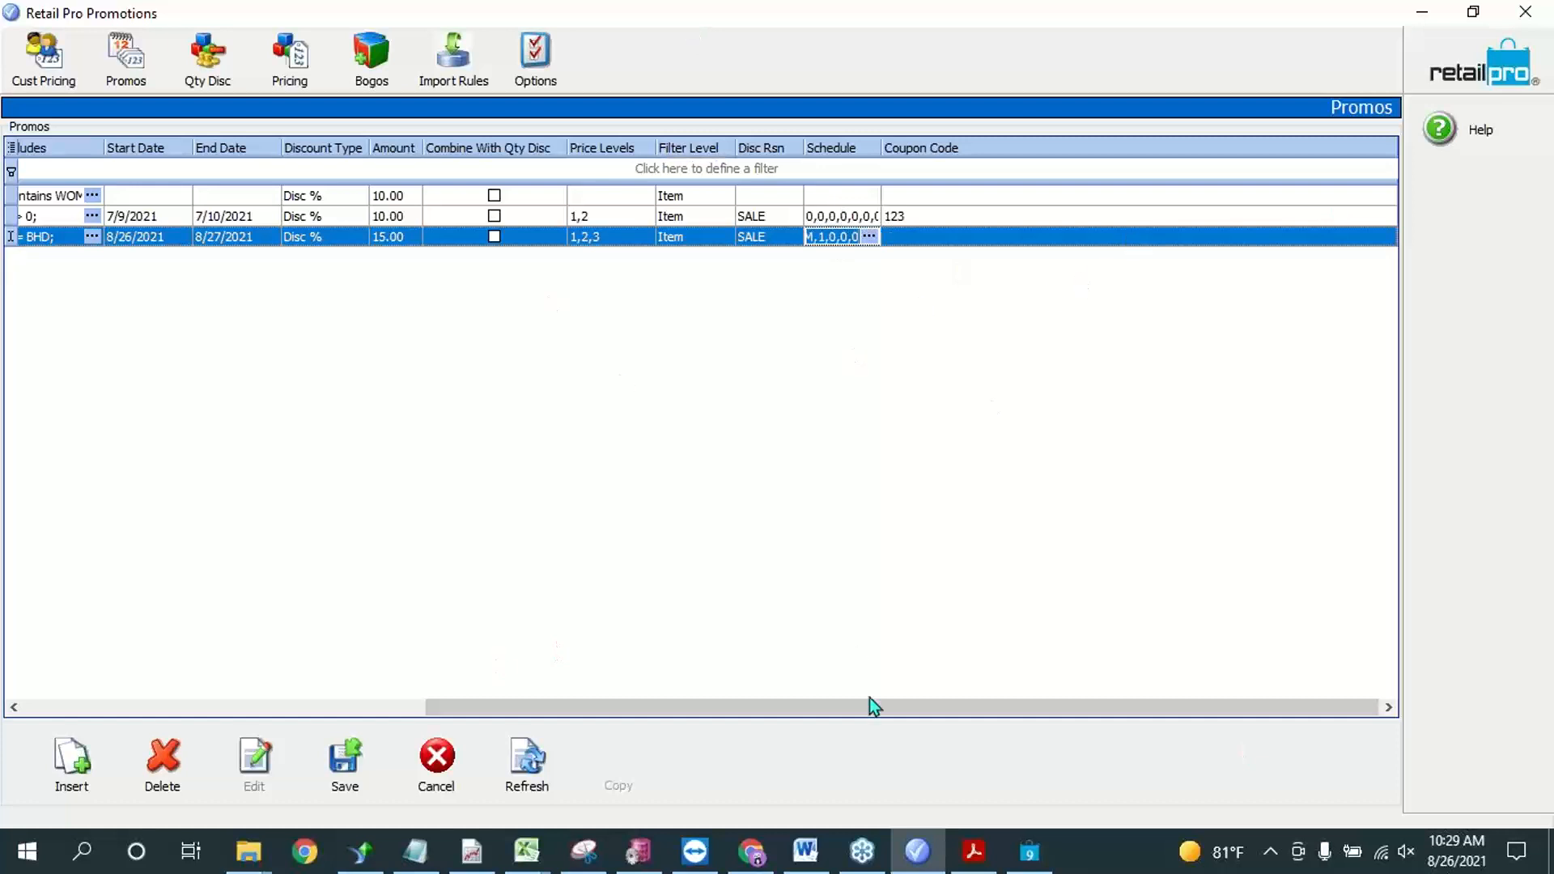
{"action": "left_click_drag", "start_coordinate": [935, 707], "coordinate": [426, 684]}
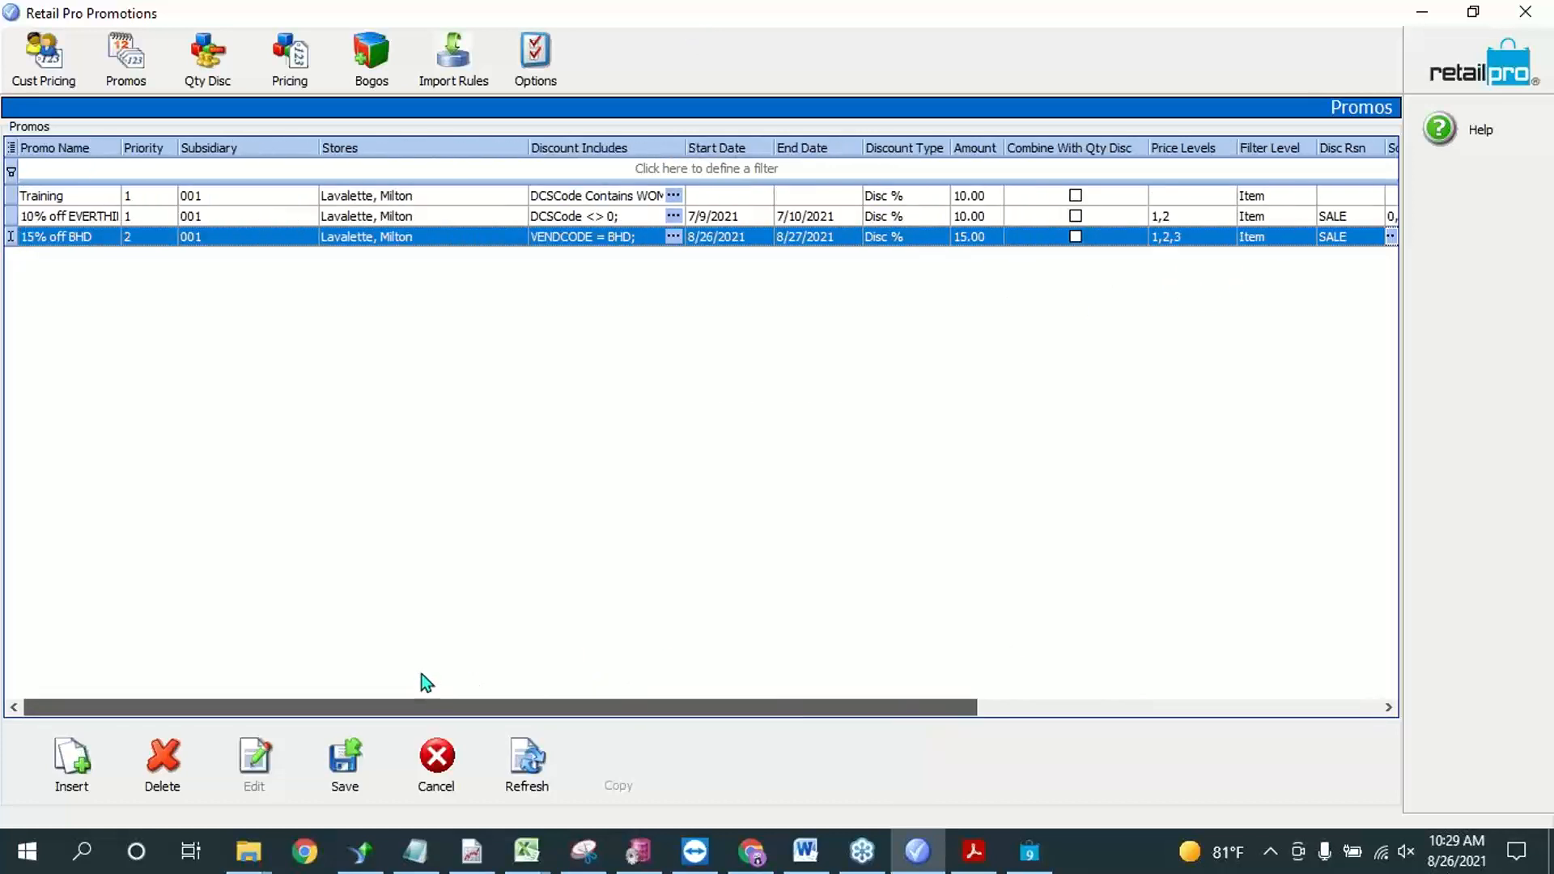
{"action": "left_click", "coordinate": [81, 239]}
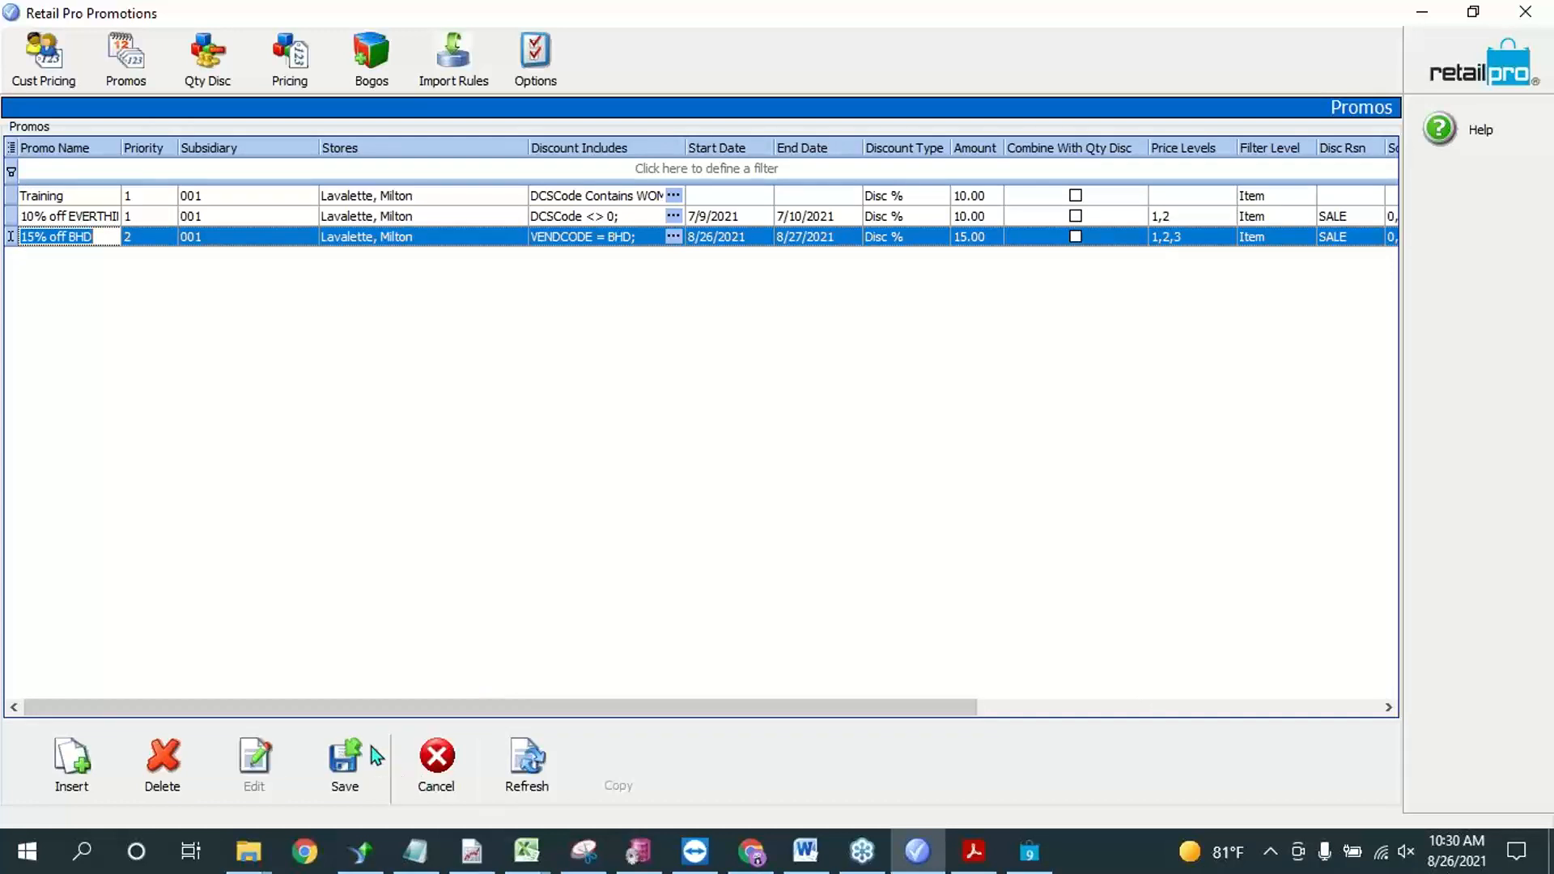
{"action": "left_click", "coordinate": [356, 767]}
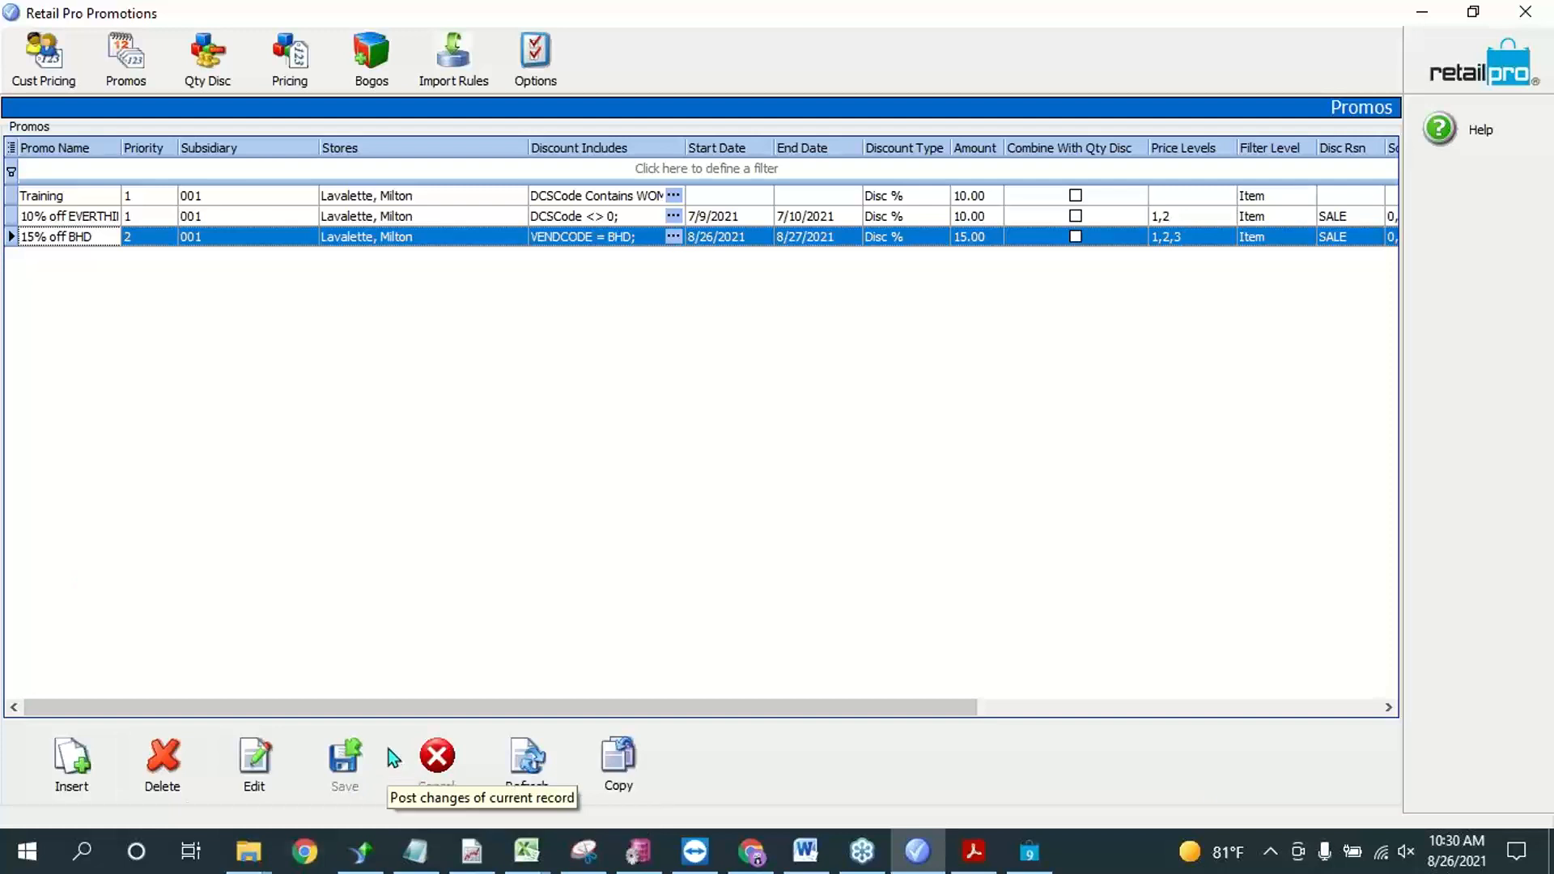
Step: Compare the stores and priorities of the 10% off everything and 15% off BHD promos
{"action": "left_click", "coordinate": [437, 216]}
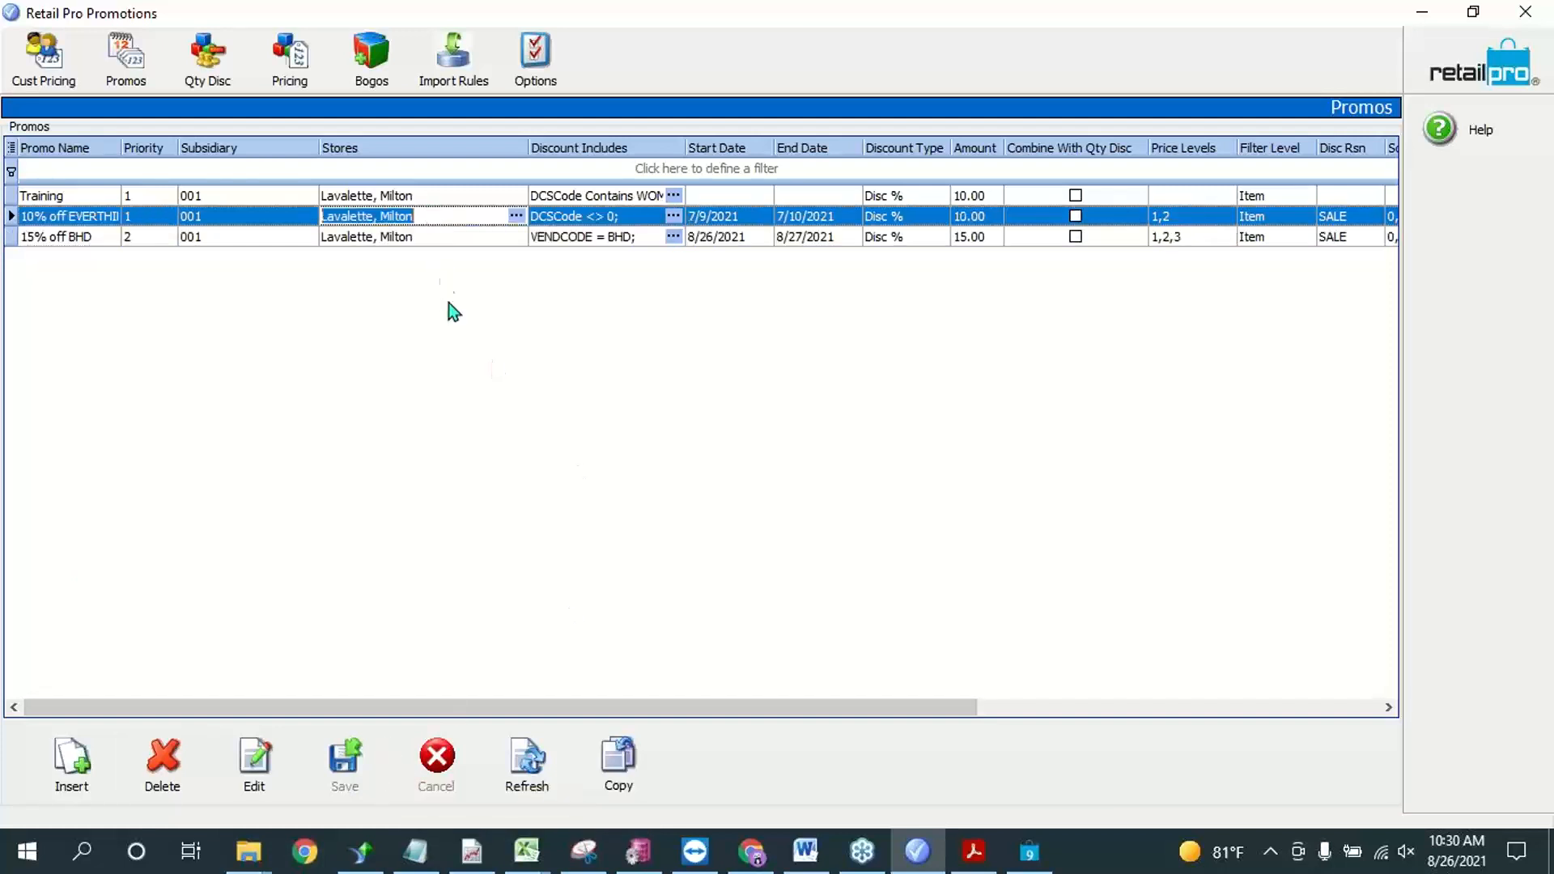
{"action": "left_click", "coordinate": [426, 238]}
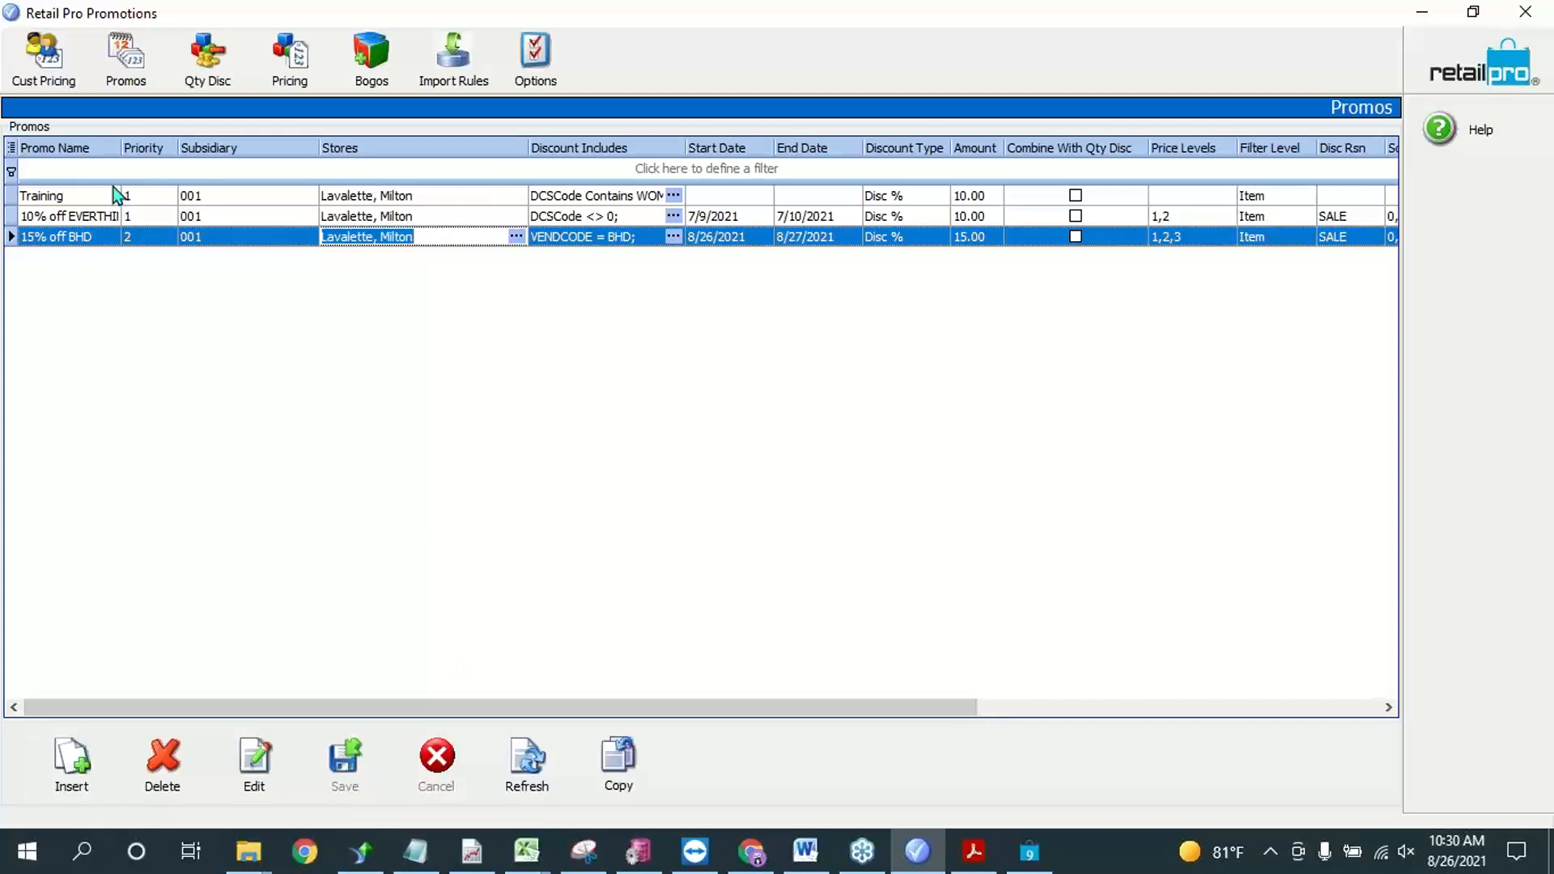
{"action": "left_click", "coordinate": [70, 216]}
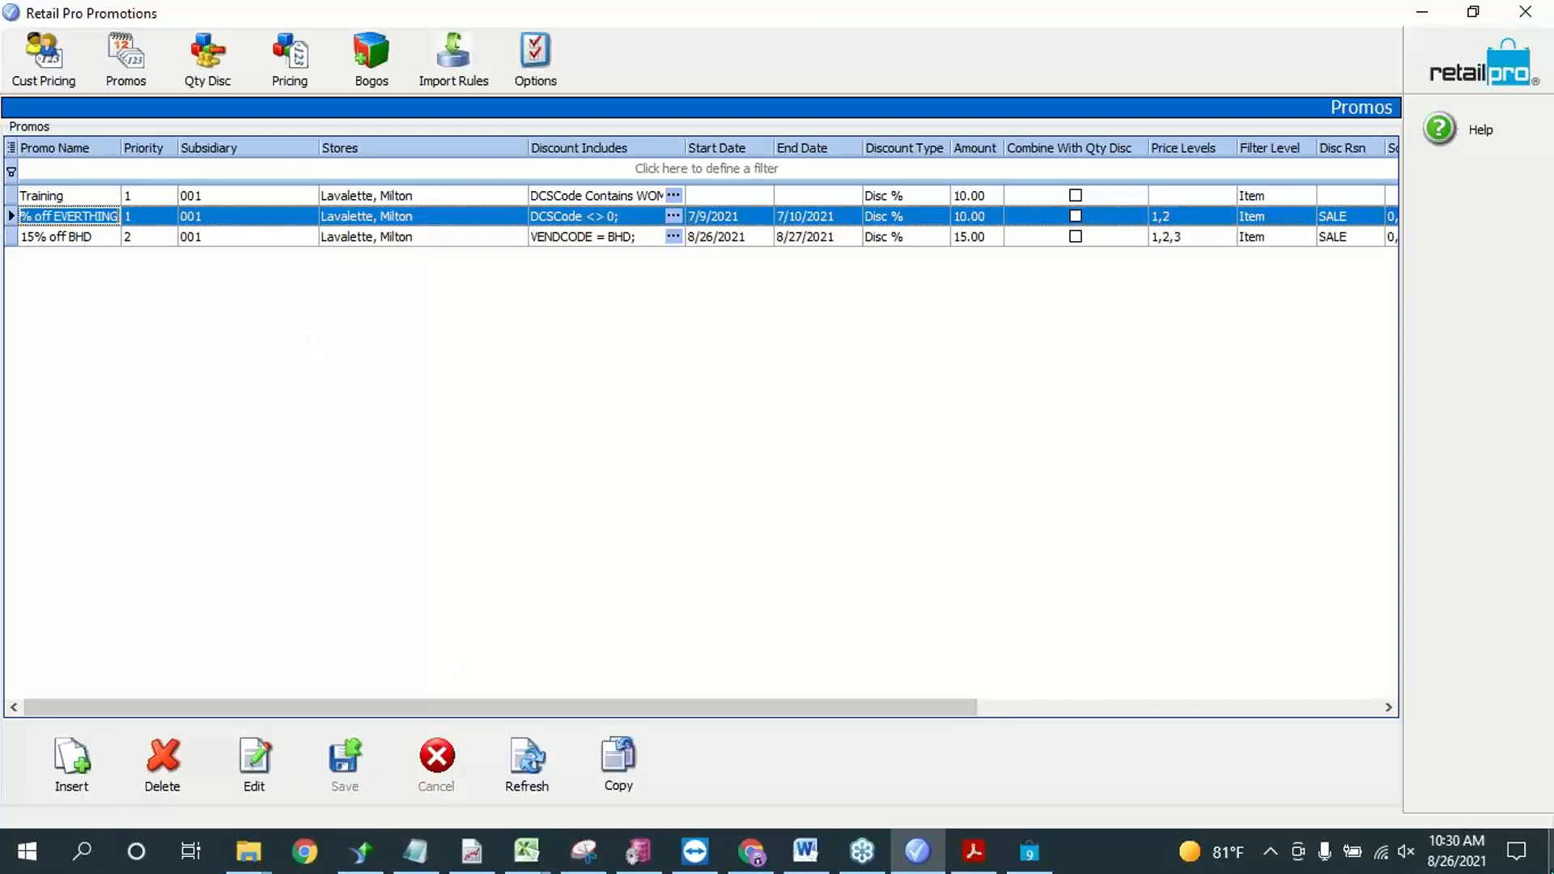
{"action": "left_click", "coordinate": [168, 238]}
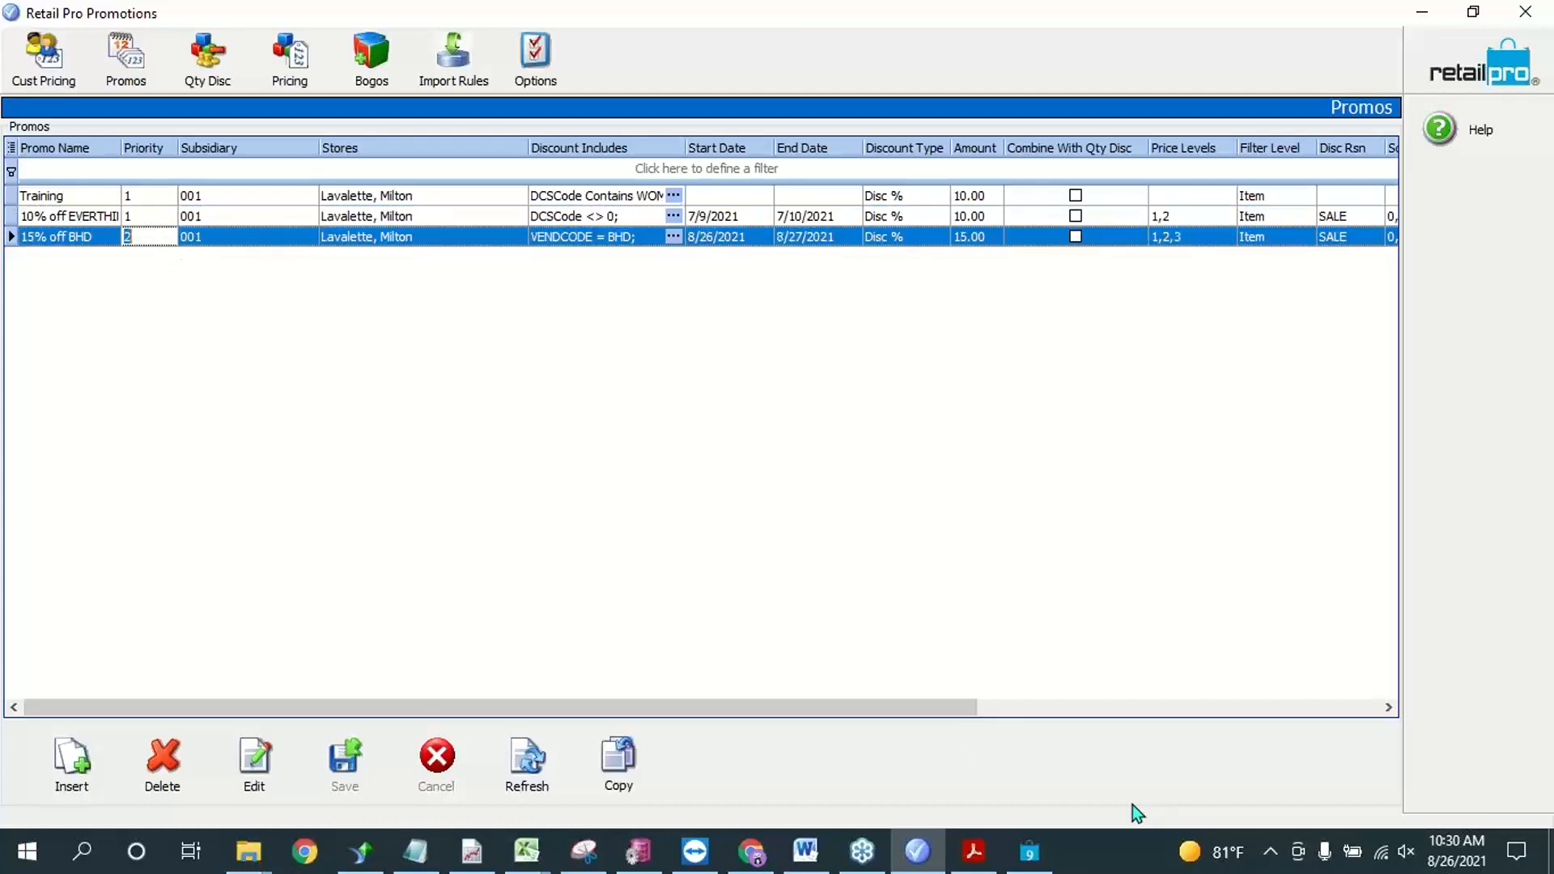
Step: Switch to Retail Pro, open the inventory list and filter it by vendor code bhd
{"action": "left_click", "coordinate": [1028, 851]}
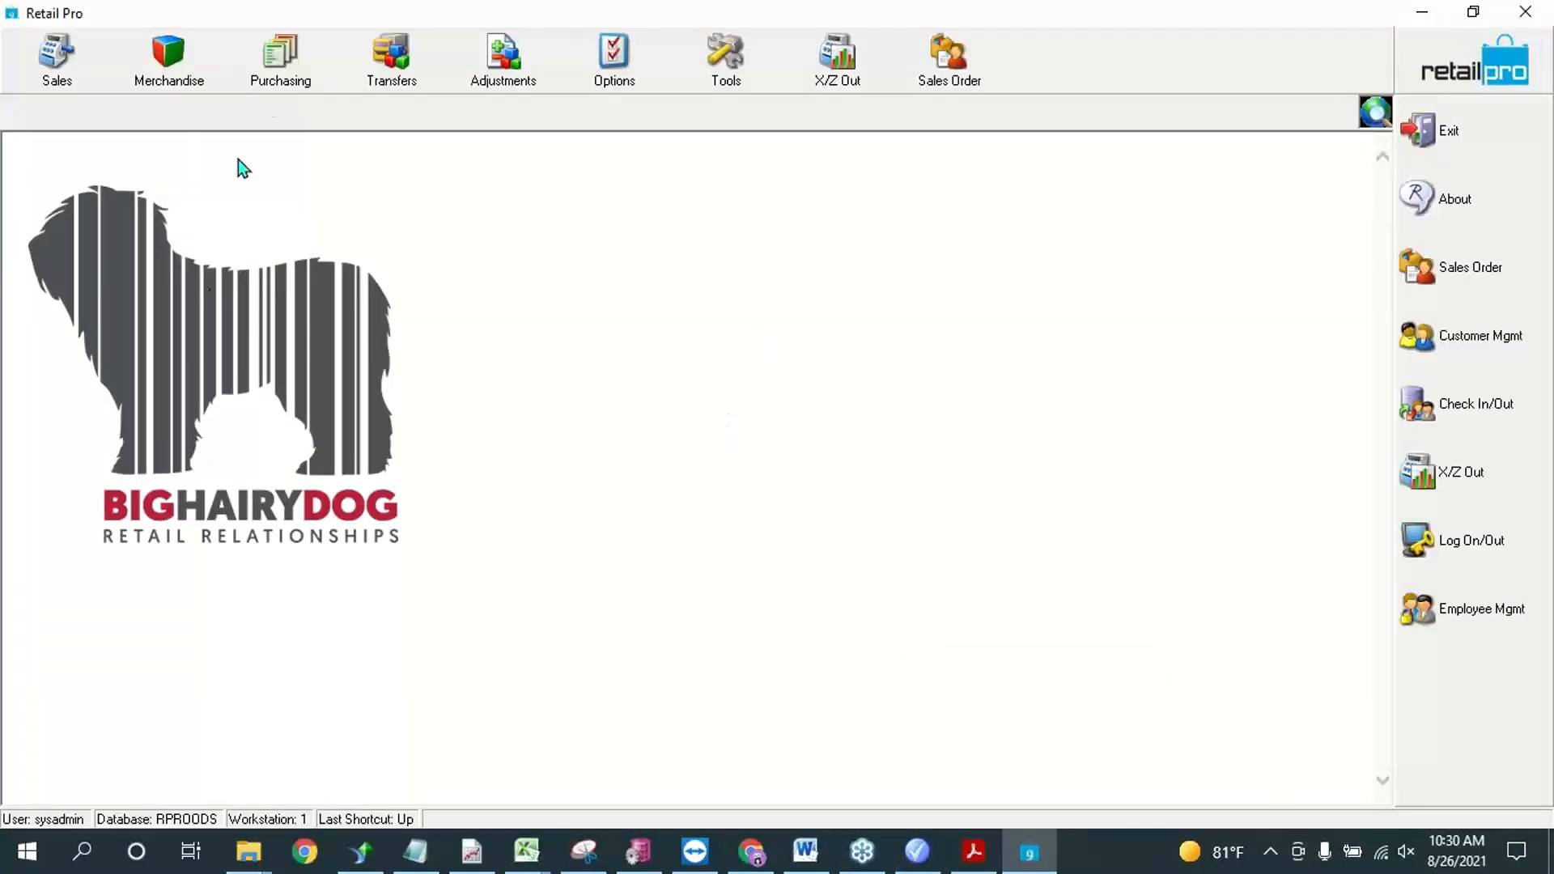
{"action": "left_click", "coordinate": [168, 57]}
{"action": "left_click", "coordinate": [138, 220]}
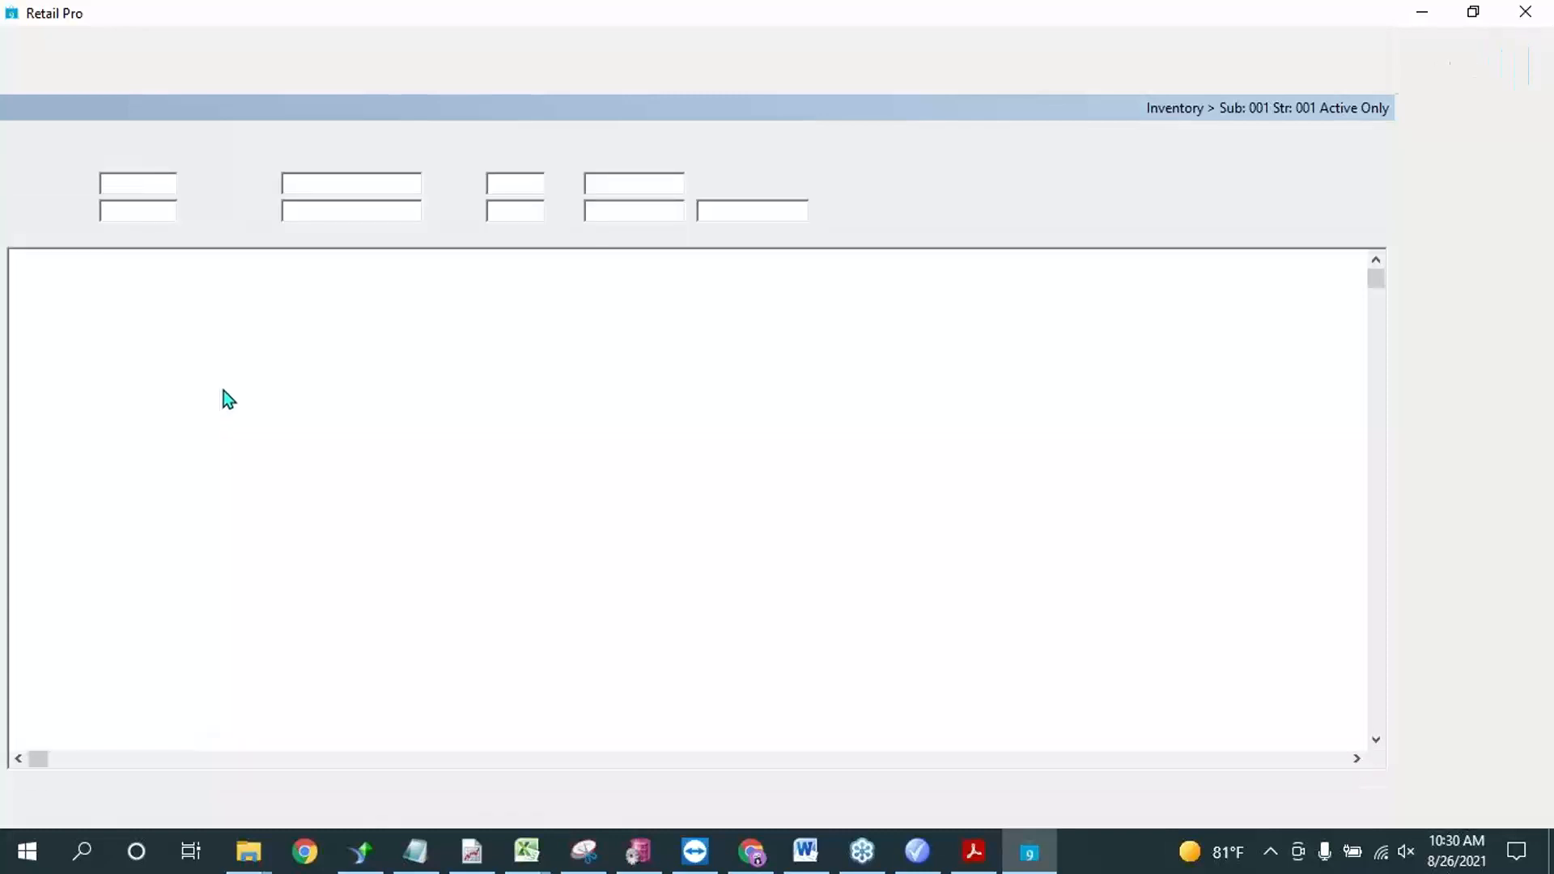
{"action": "left_click", "coordinate": [121, 211]}
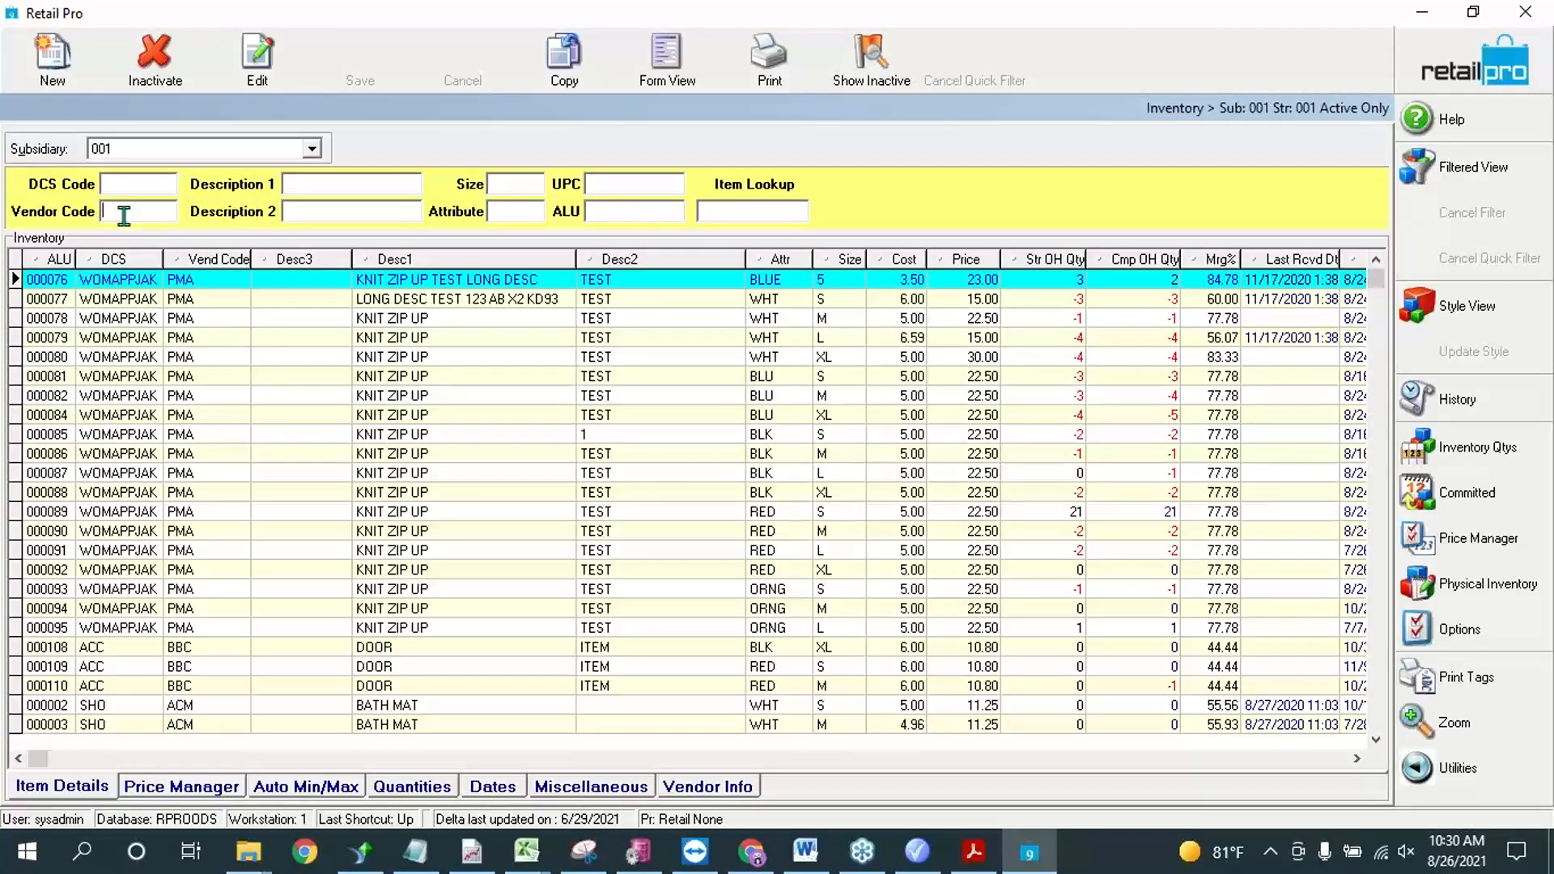
{"action": "type", "text": "bhd"}
{"action": "key", "text": "Return"}
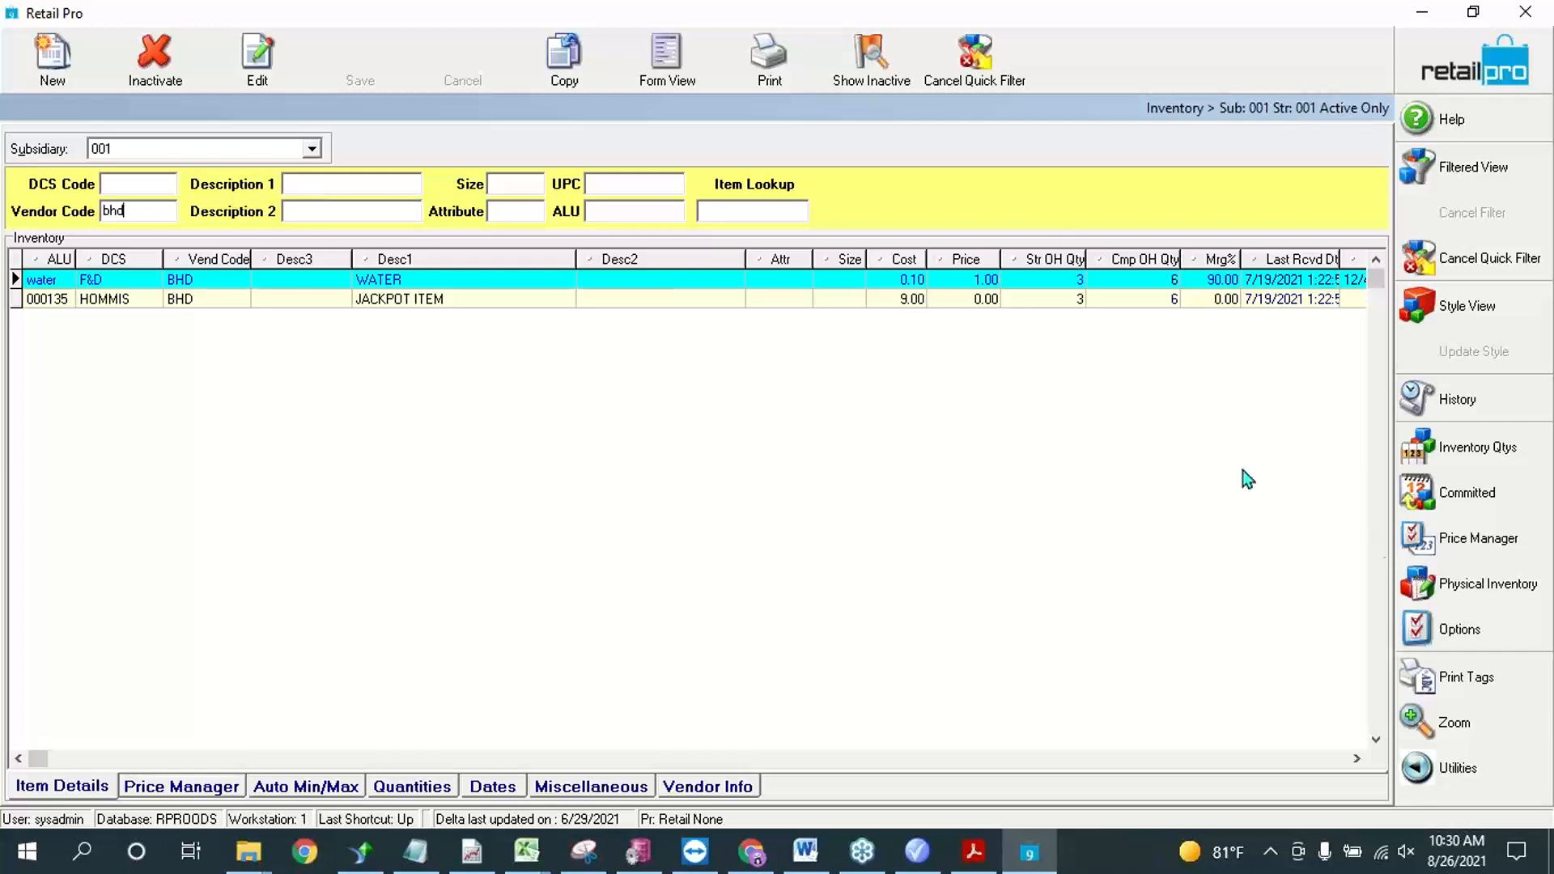
Step: Set the price of the WATER item to 2 and JACKPOT ITEM to 20, and leave the inventory list
{"action": "left_click", "coordinate": [980, 299]}
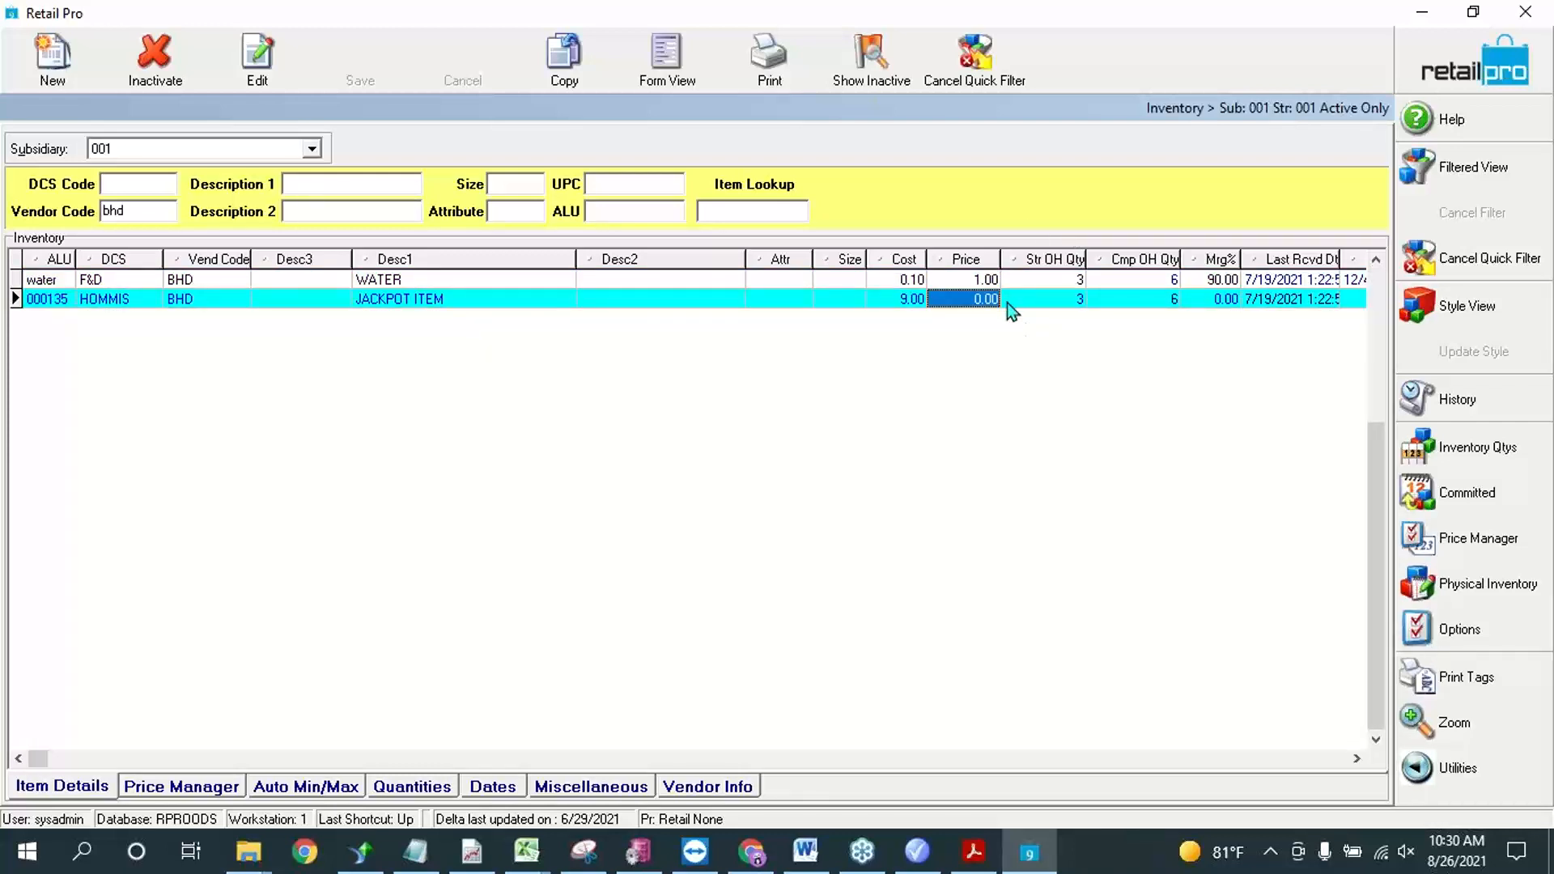
{"action": "left_click", "coordinate": [979, 283]}
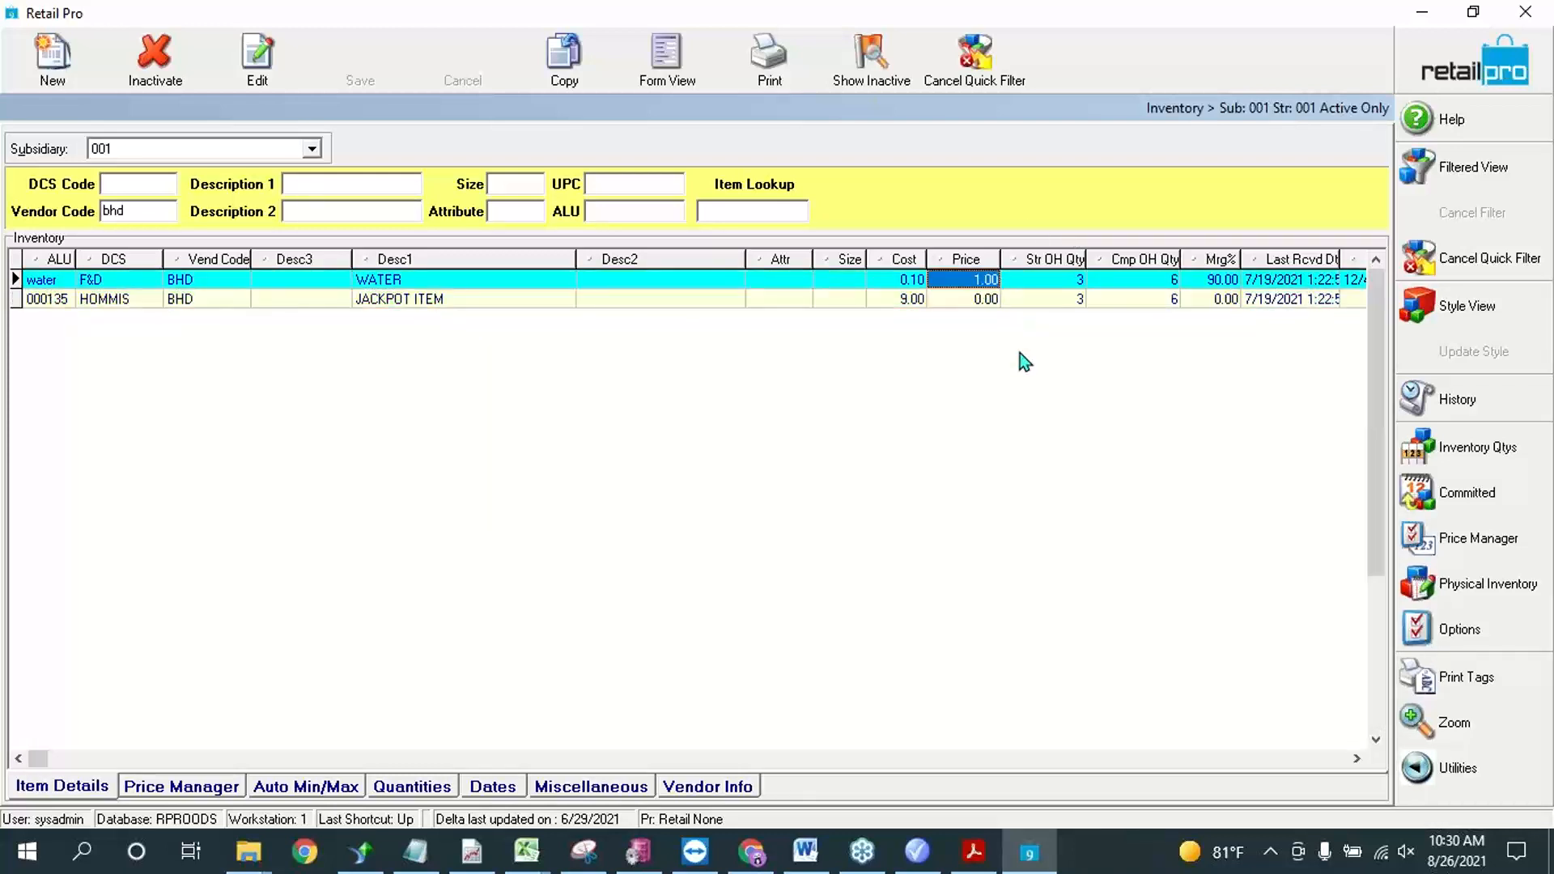
{"action": "type", "text": "2"}
{"action": "key", "text": "Down"}
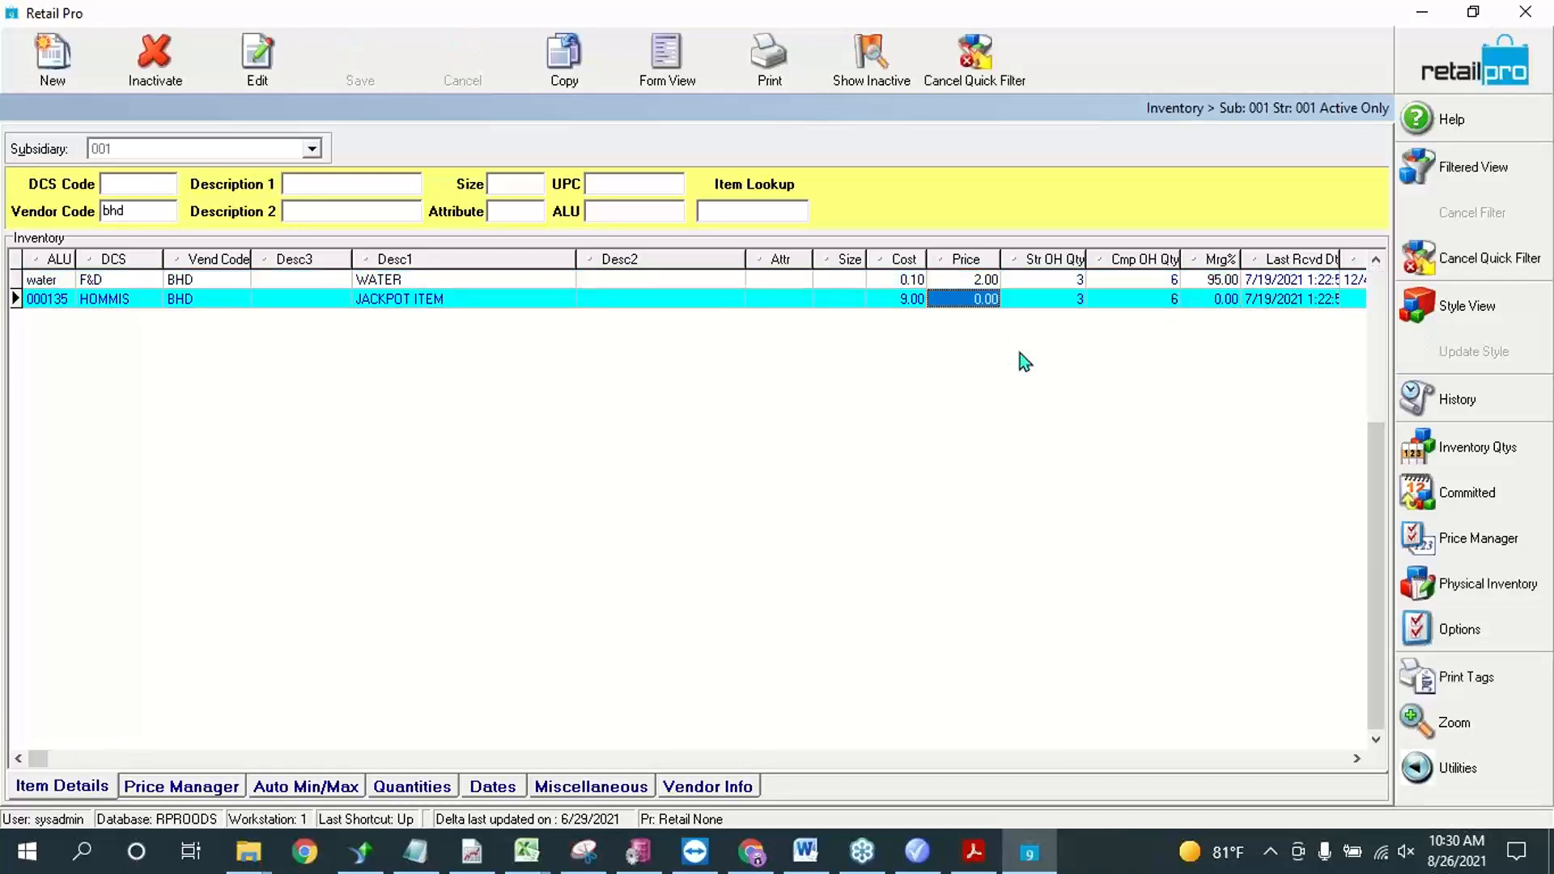
{"action": "type", "text": "20"}
{"action": "key", "text": "Up"}
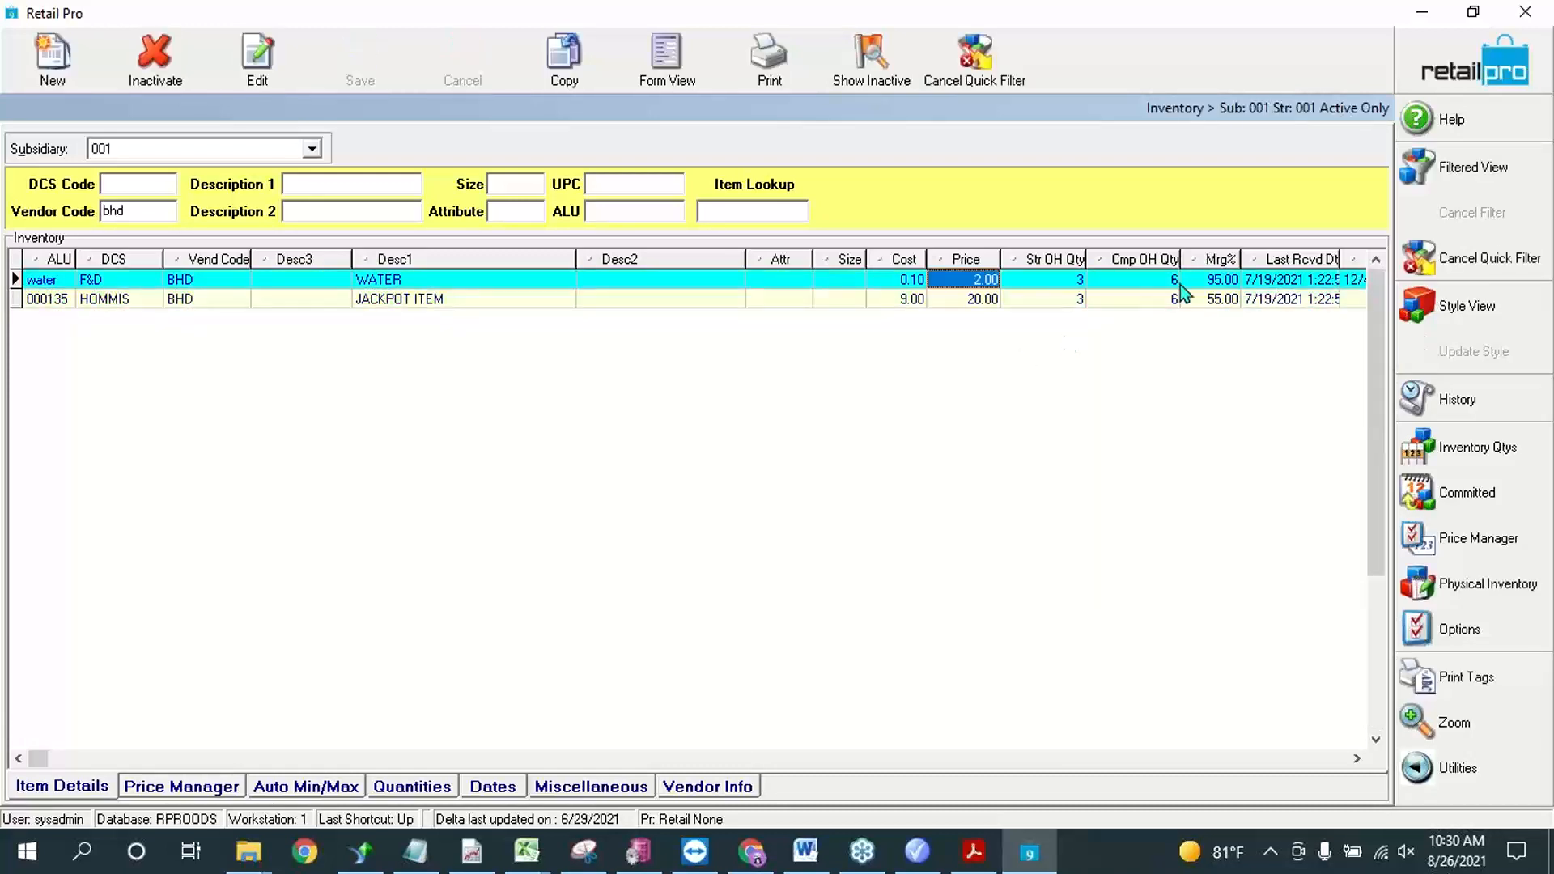
{"action": "left_click", "coordinate": [1188, 306]}
{"action": "left_click", "coordinate": [1430, 66]}
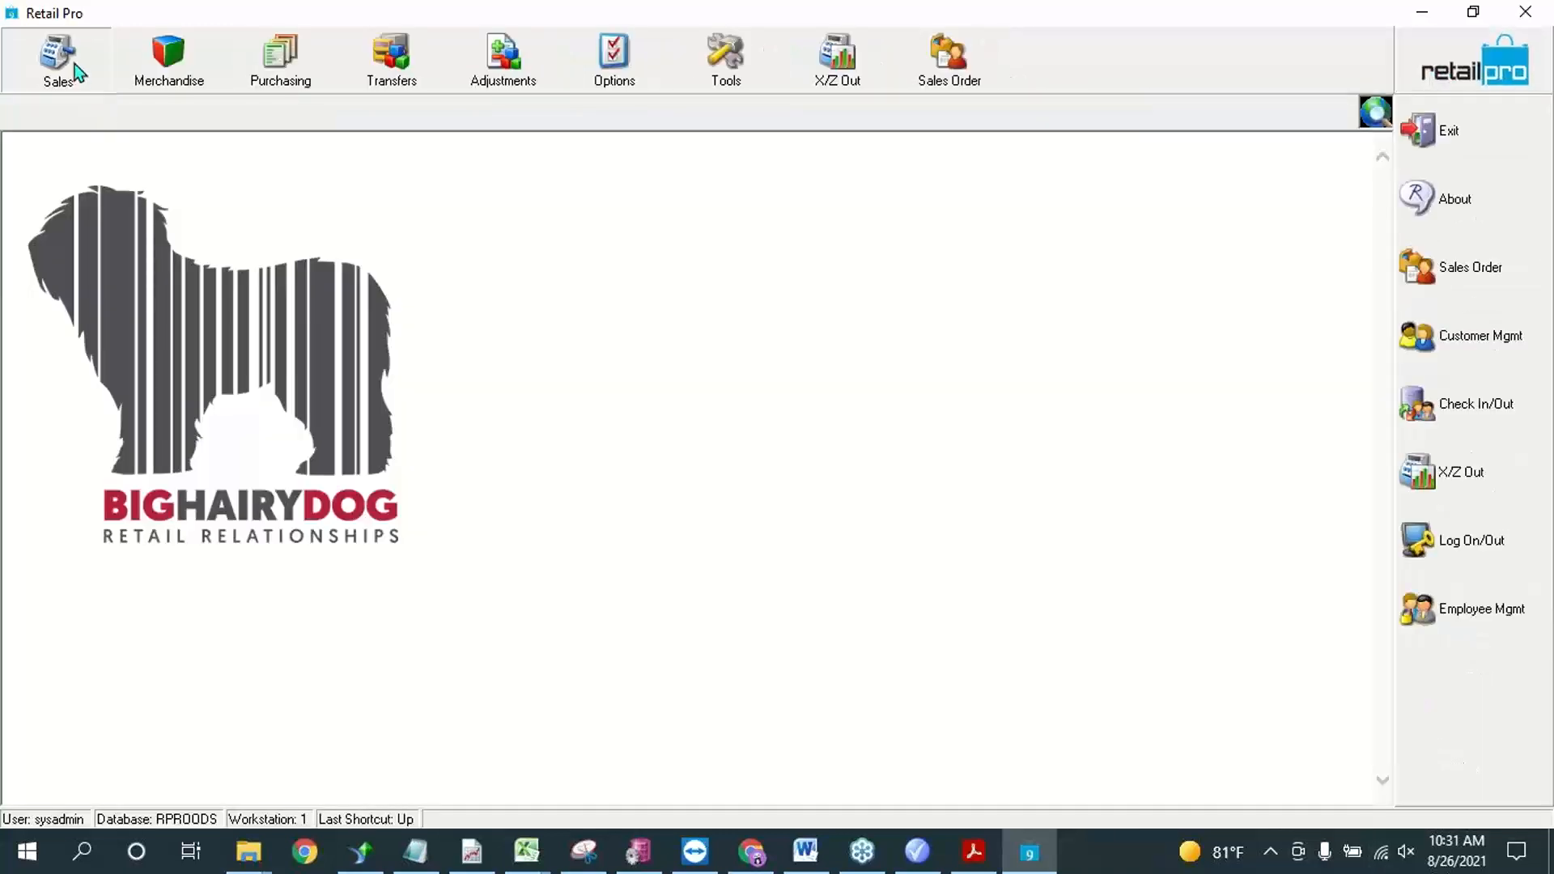
Step: Start a new sales receipt and open the inventory item selection for it
{"action": "left_click", "coordinate": [58, 60]}
{"action": "left_click", "coordinate": [70, 119]}
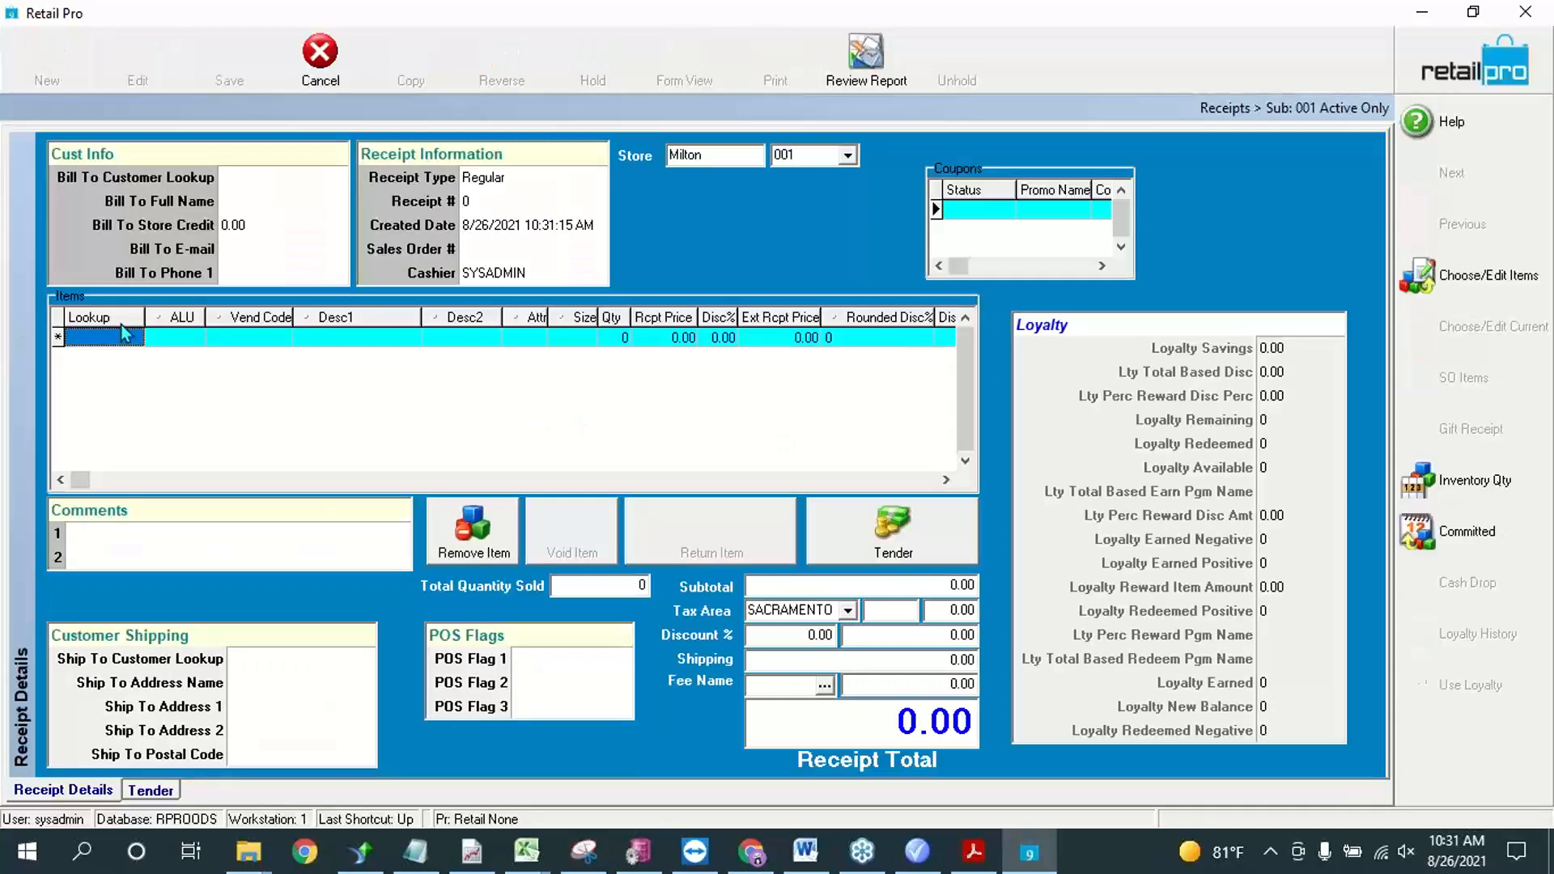
{"action": "left_click", "coordinate": [71, 338]}
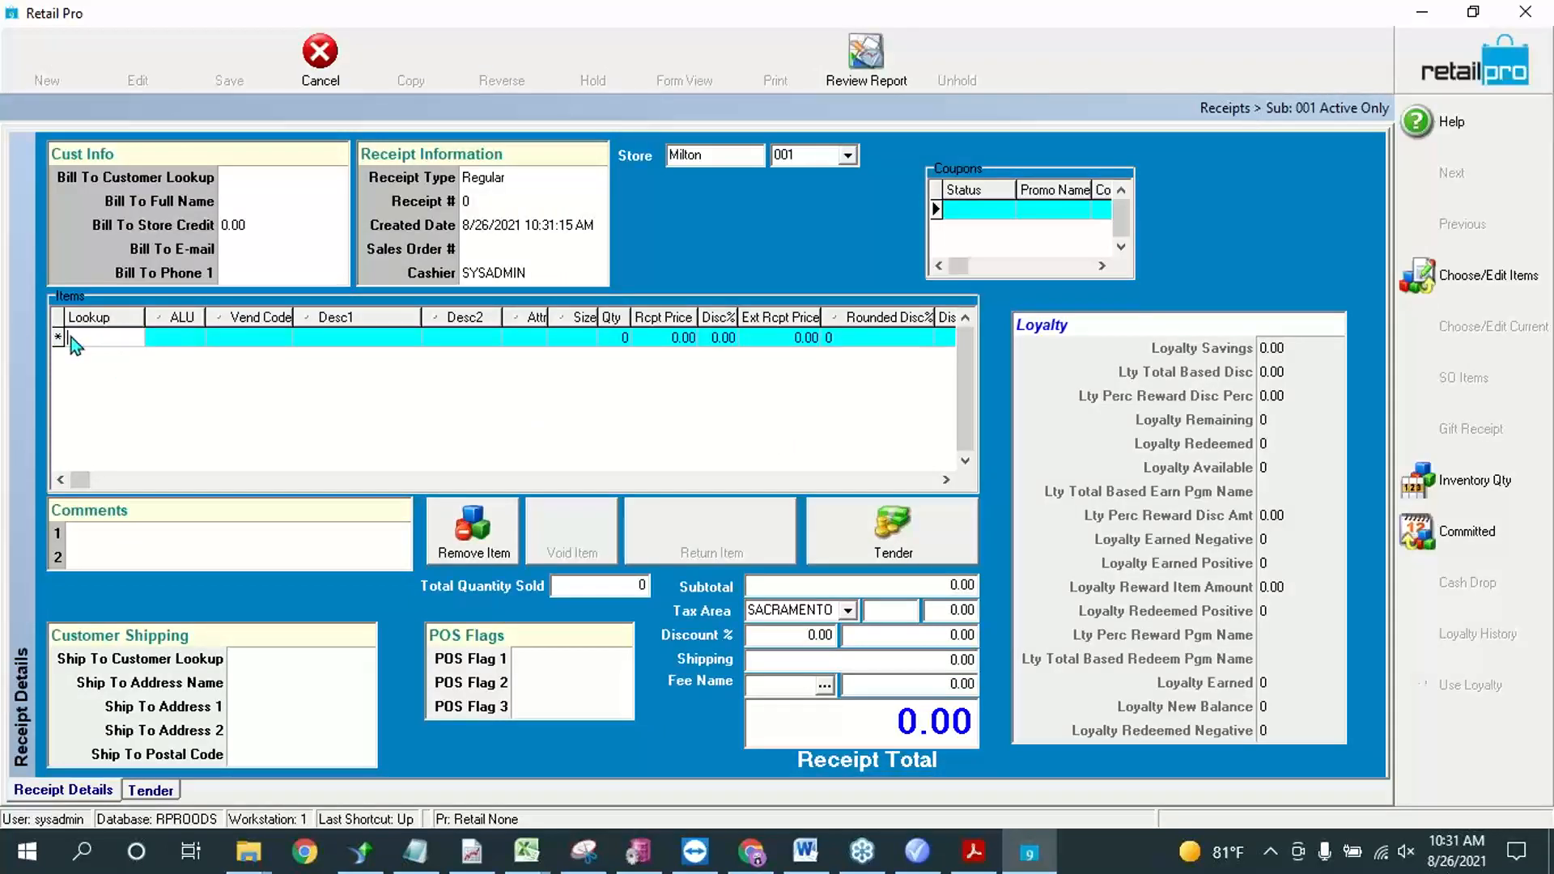
{"action": "left_click", "coordinate": [1477, 280]}
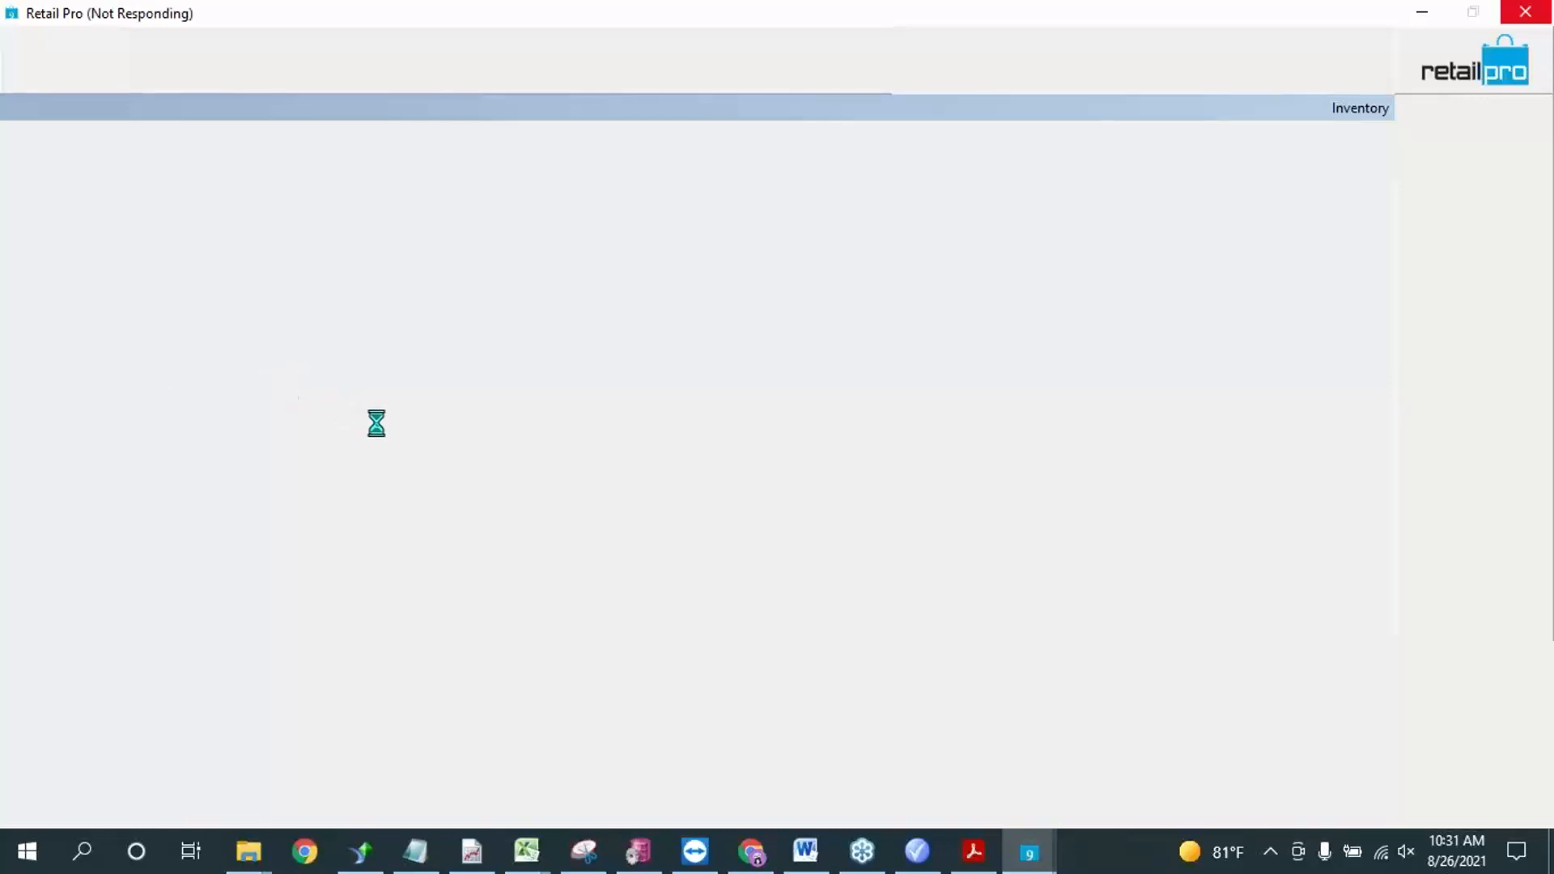
{"action": "mouse_move", "coordinate": [1029, 849]}
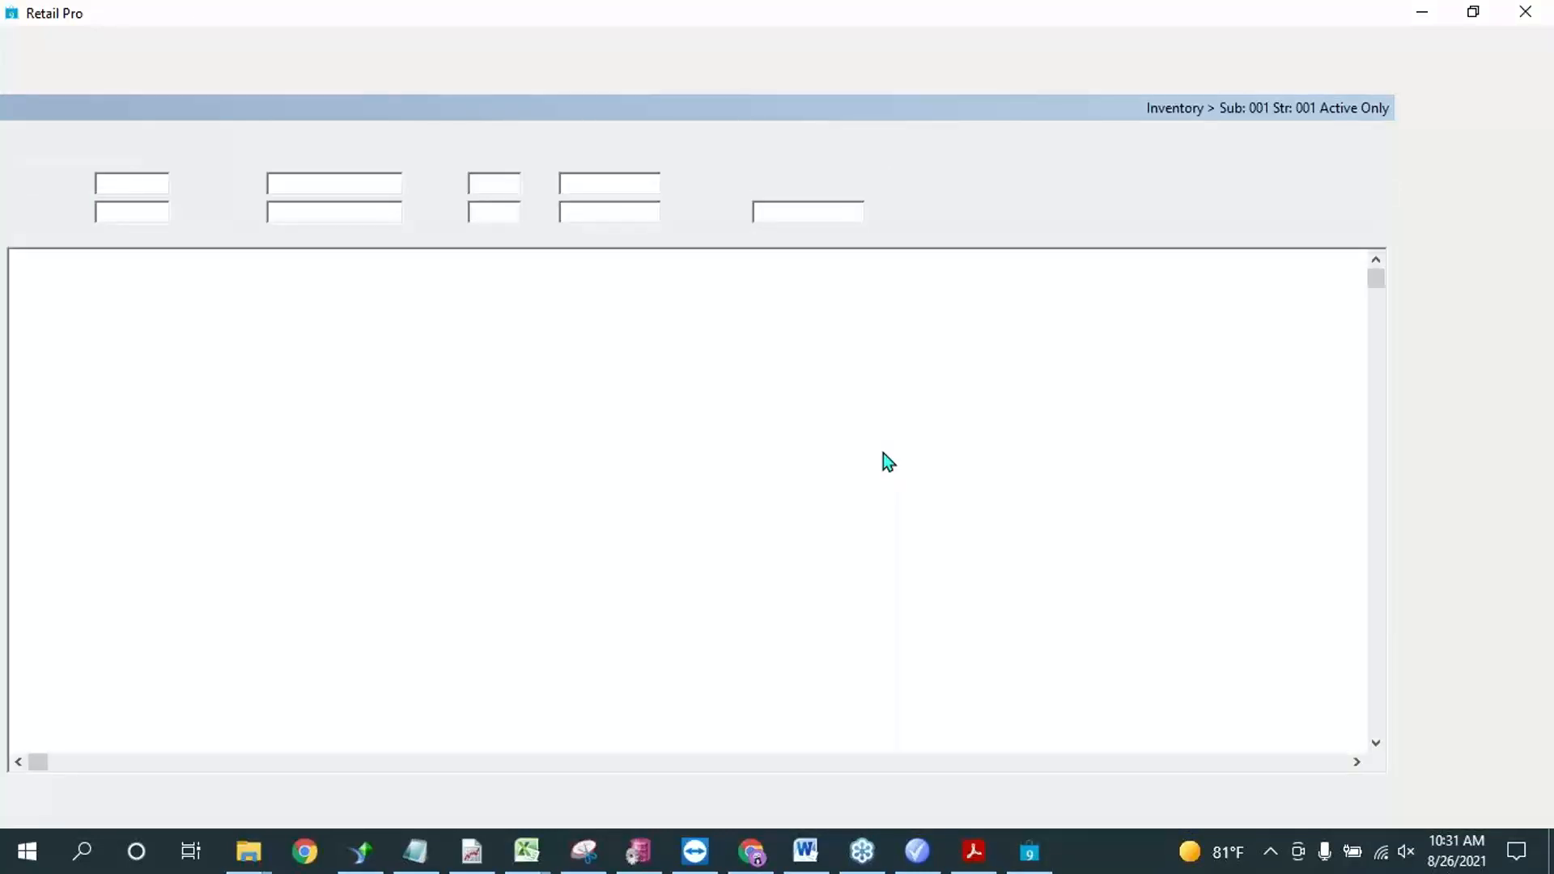
Step: Filter the item selection by vendor code bhd
{"action": "left_click", "coordinate": [264, 420]}
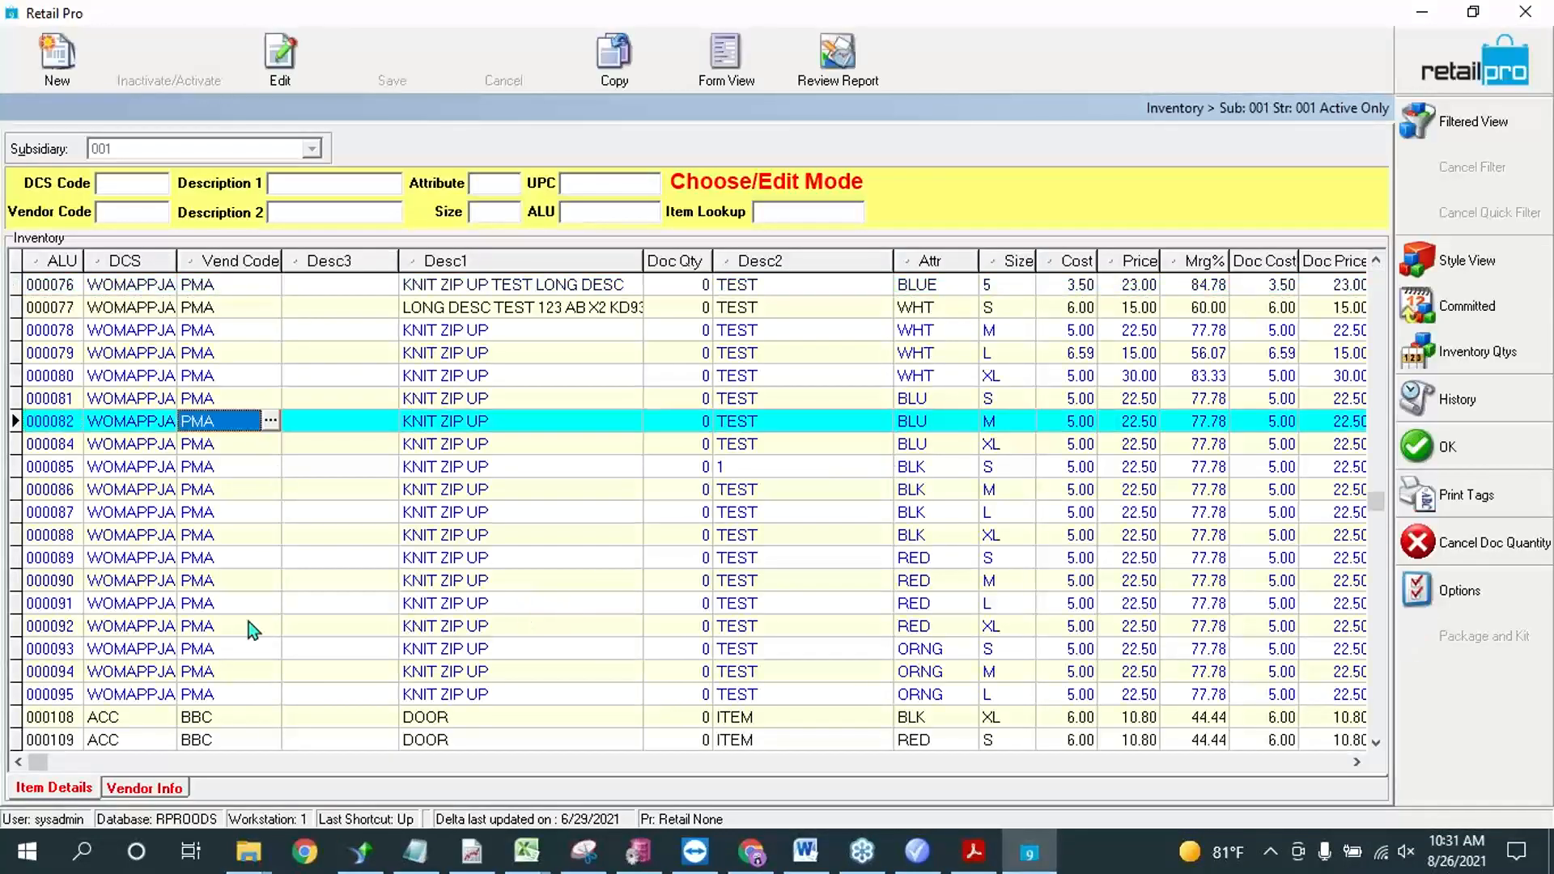
{"action": "left_click", "coordinate": [212, 514]}
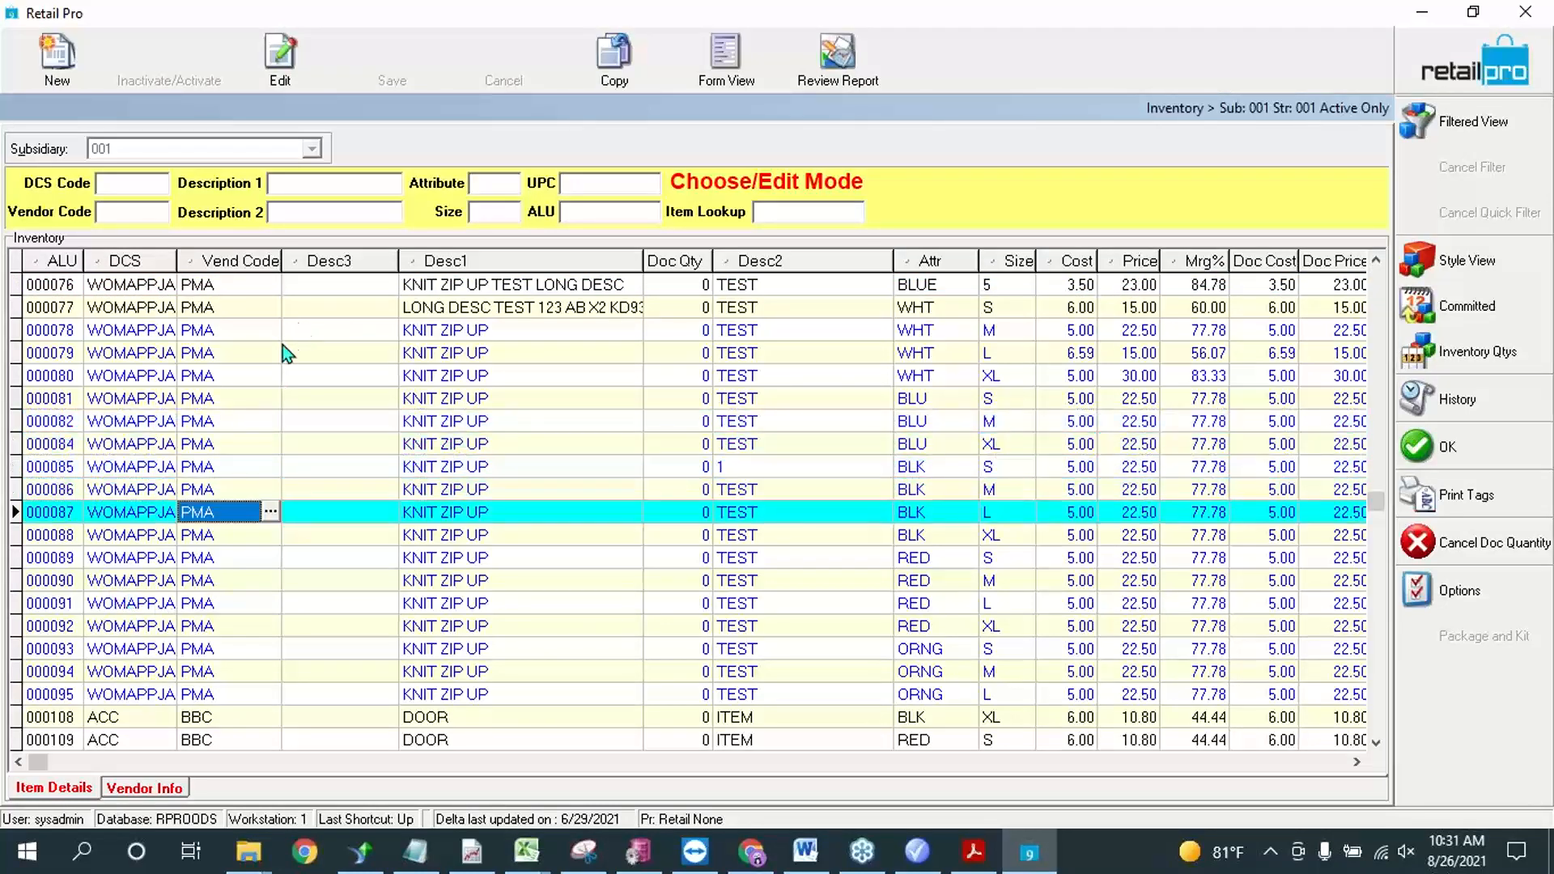
{"action": "left_click", "coordinate": [817, 206]}
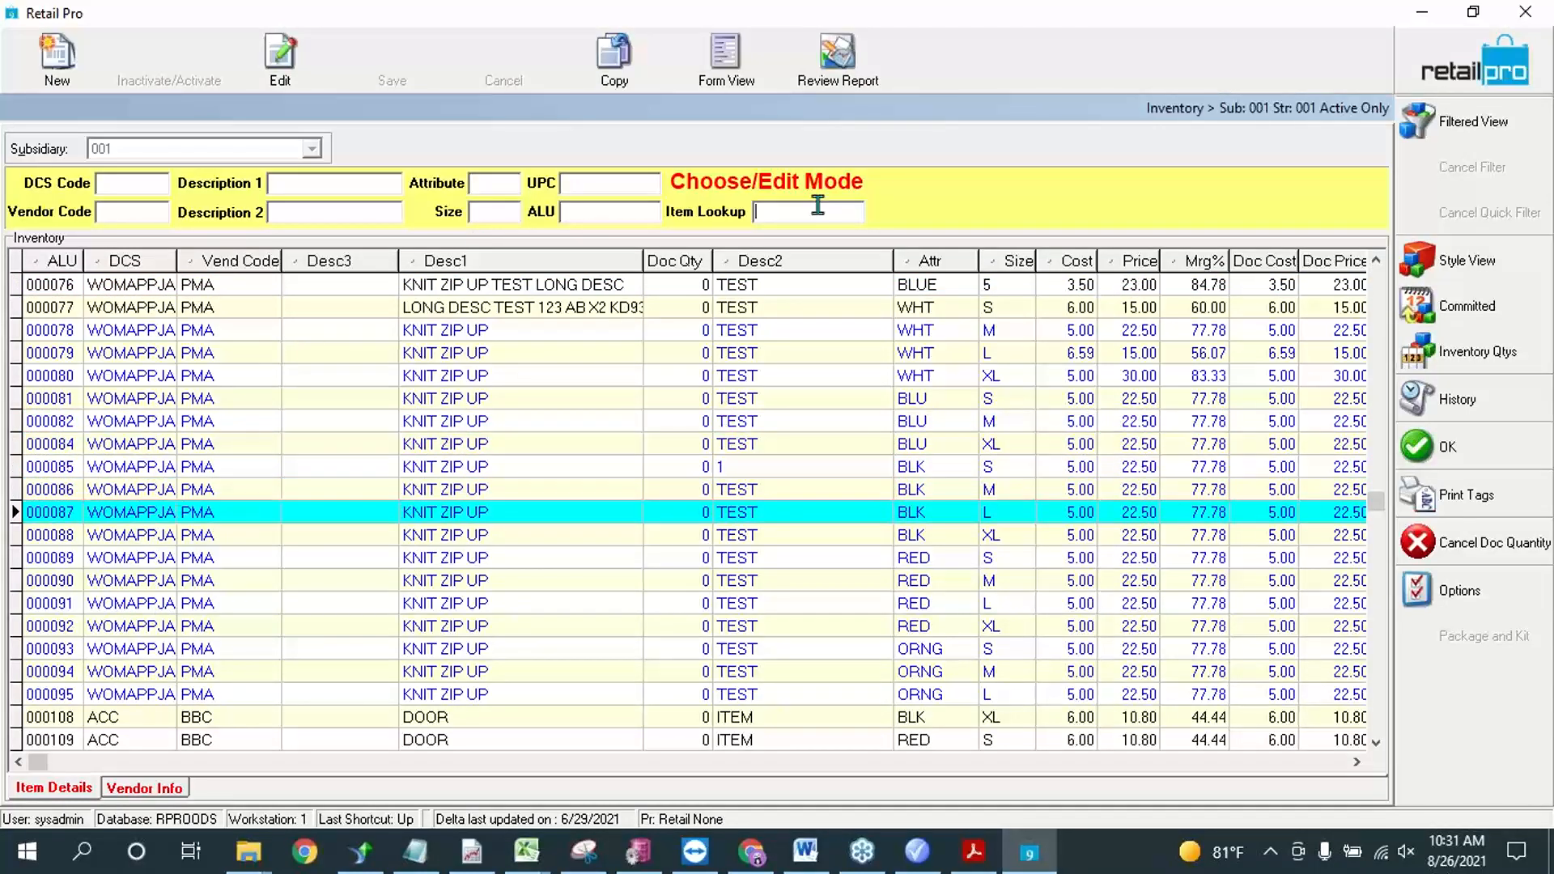
{"action": "left_click", "coordinate": [150, 211]}
{"action": "type", "text": "bhd"}
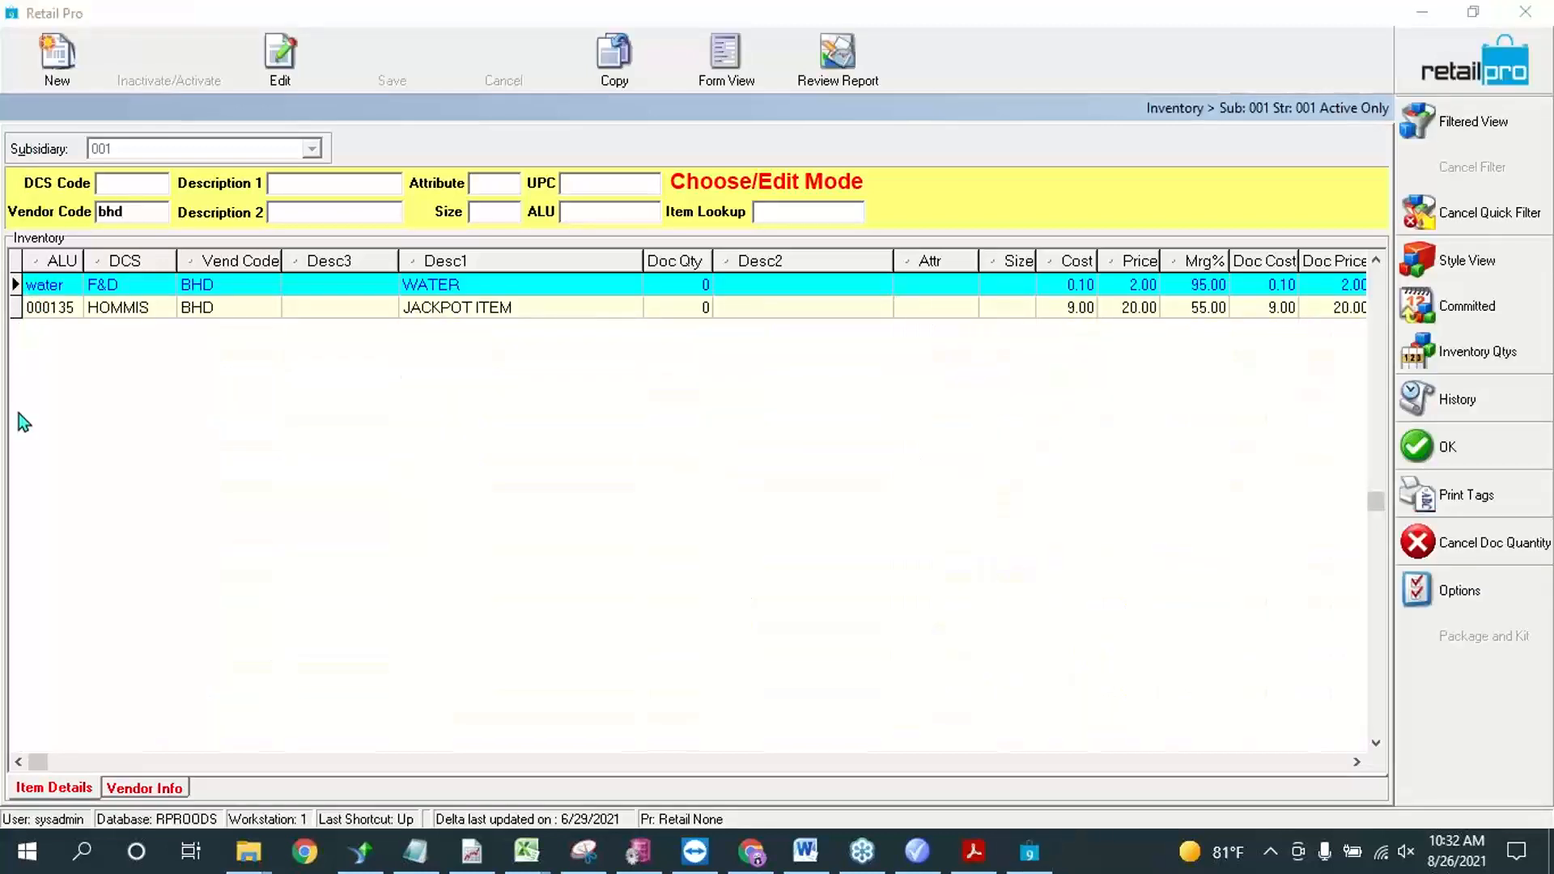
Step: Add JACKPOT ITEM with ALU 000135 to the receipt, and add it a second time by entering its ALU as lookup
{"action": "left_click", "coordinate": [66, 307]}
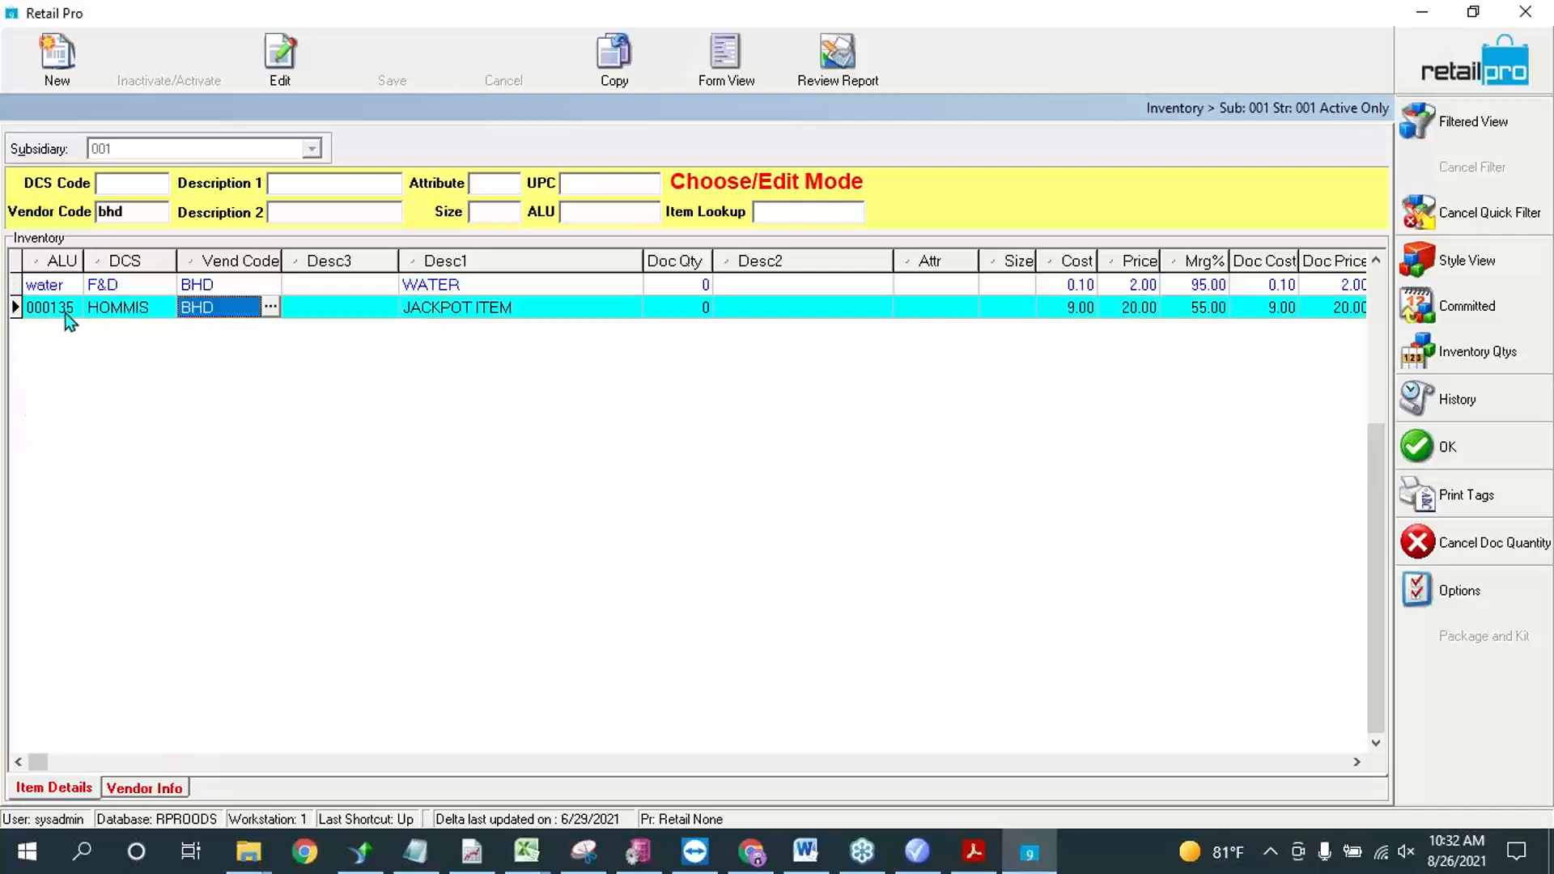
{"action": "left_click", "coordinate": [66, 312]}
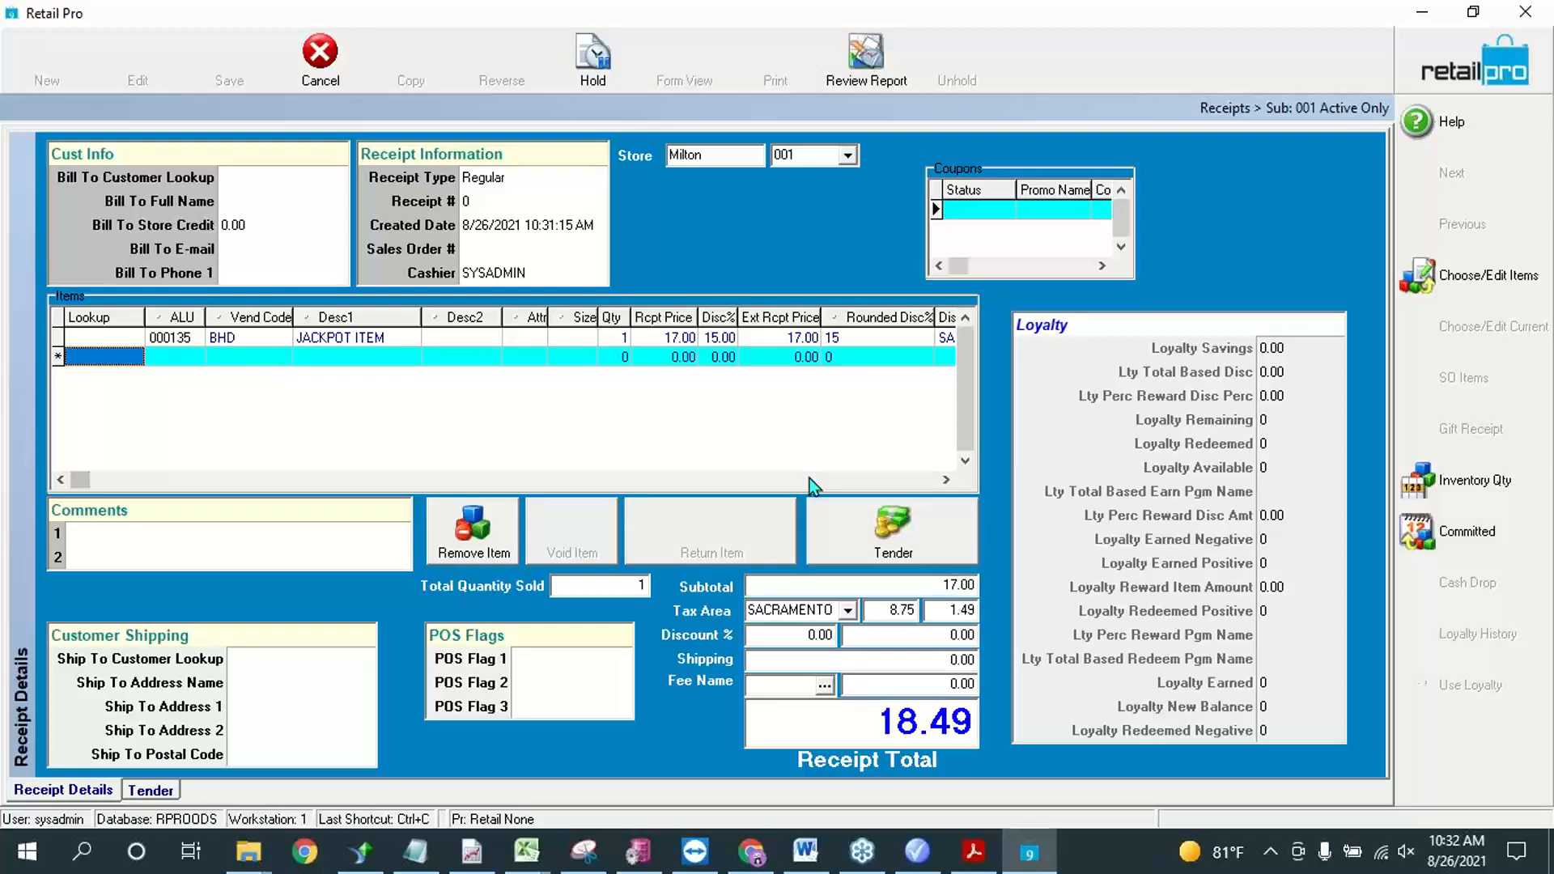
{"action": "left_click", "coordinate": [120, 361]}
{"action": "type", "text": "000135"}
{"action": "key", "text": "Return"}
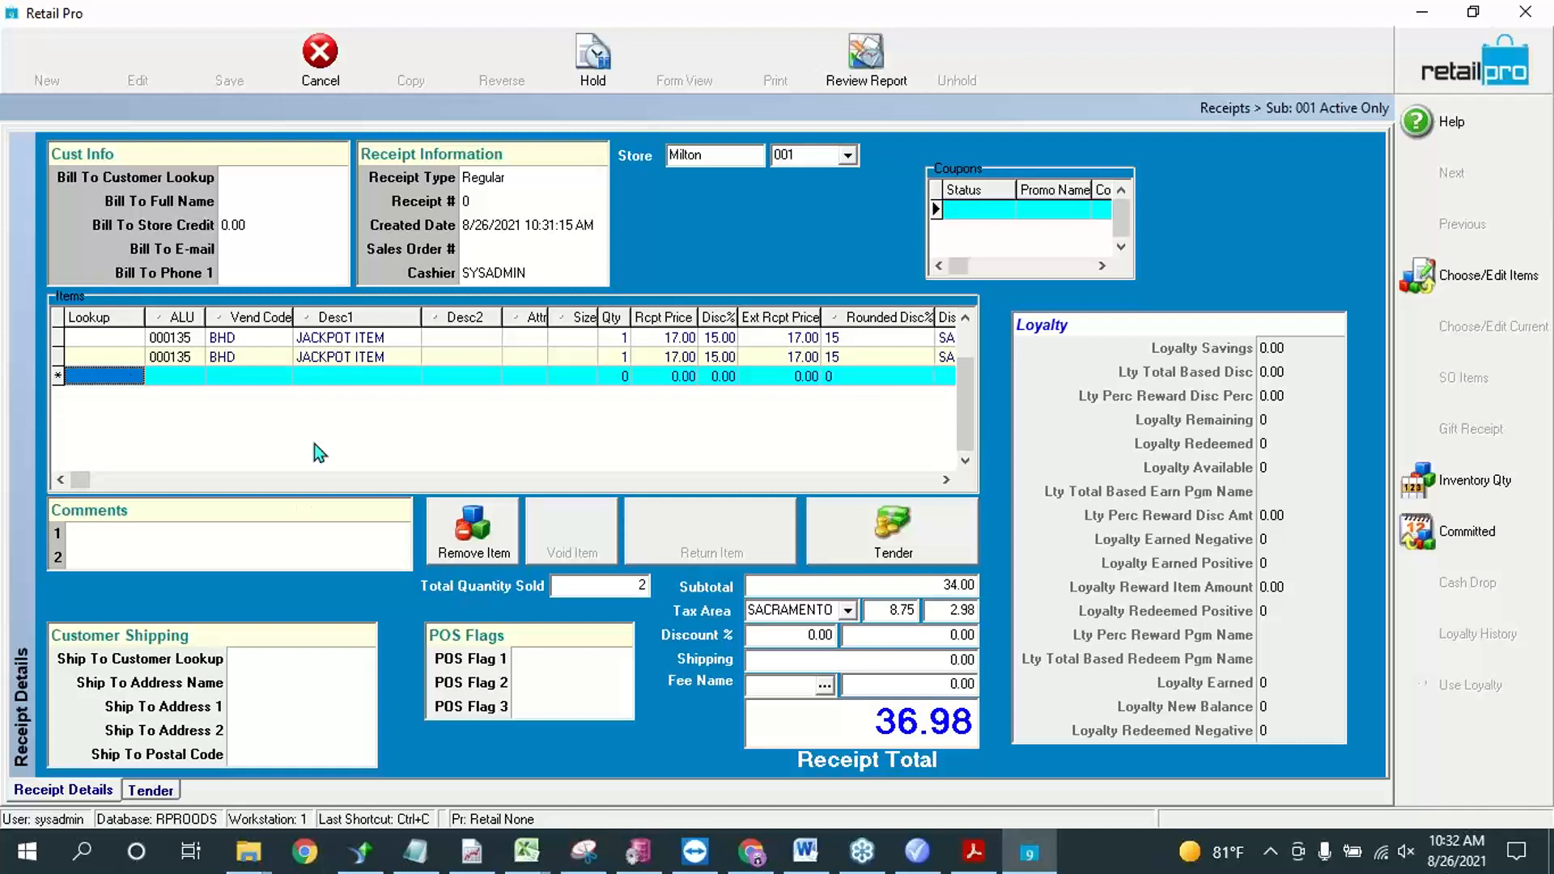
Step: Examine the discount percentage, extended price and discount reason of both JACKPOT ITEM lines on the receipt
{"action": "left_click", "coordinate": [945, 479]}
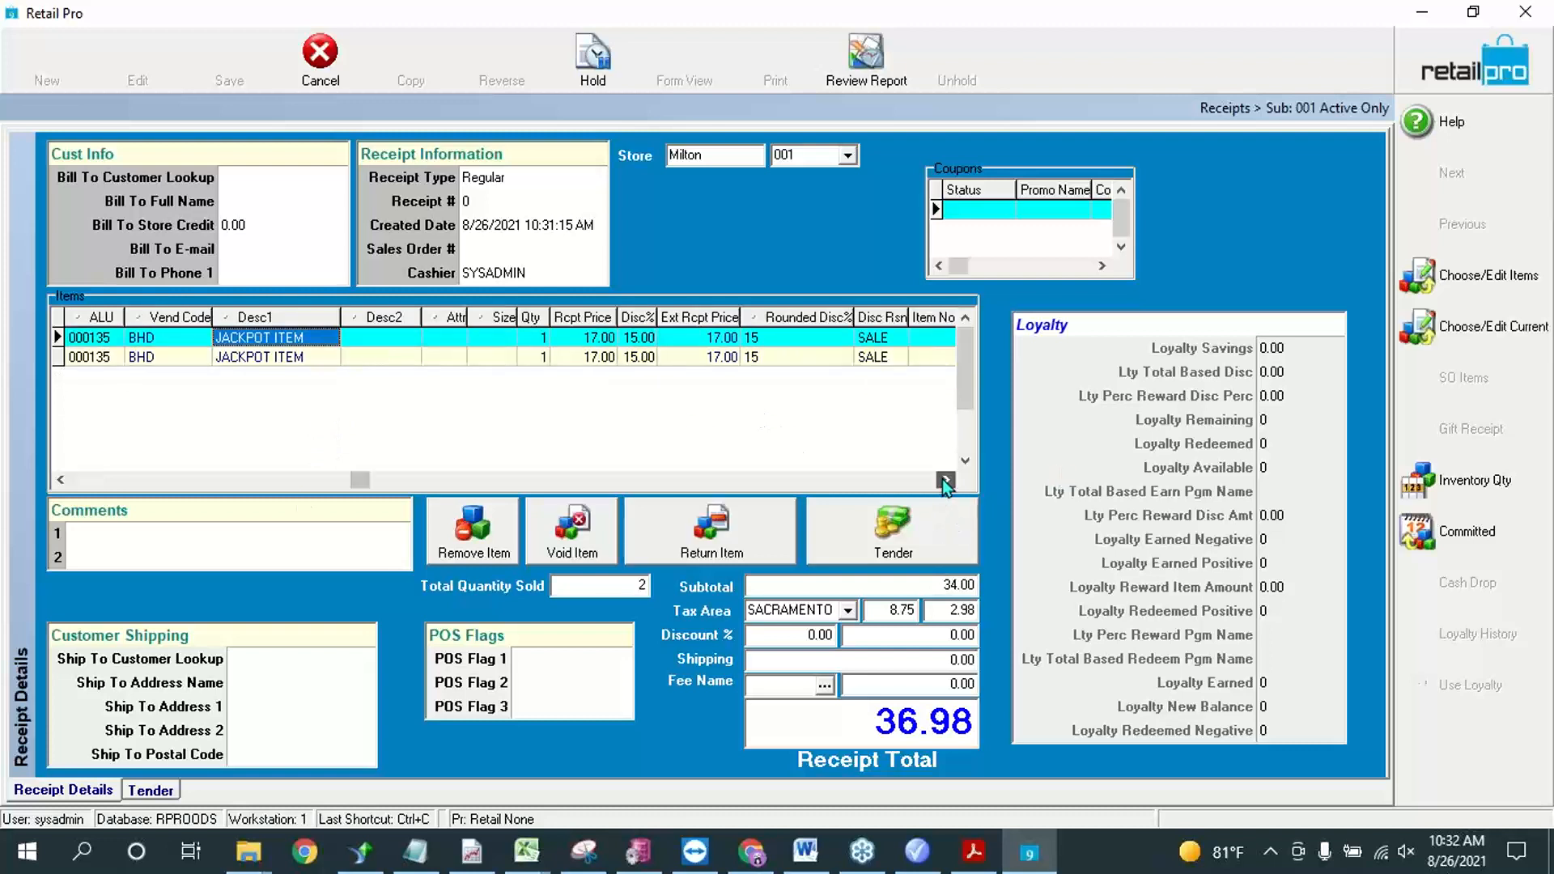
{"action": "left_click", "coordinate": [946, 479]}
{"action": "left_click", "coordinate": [945, 479]}
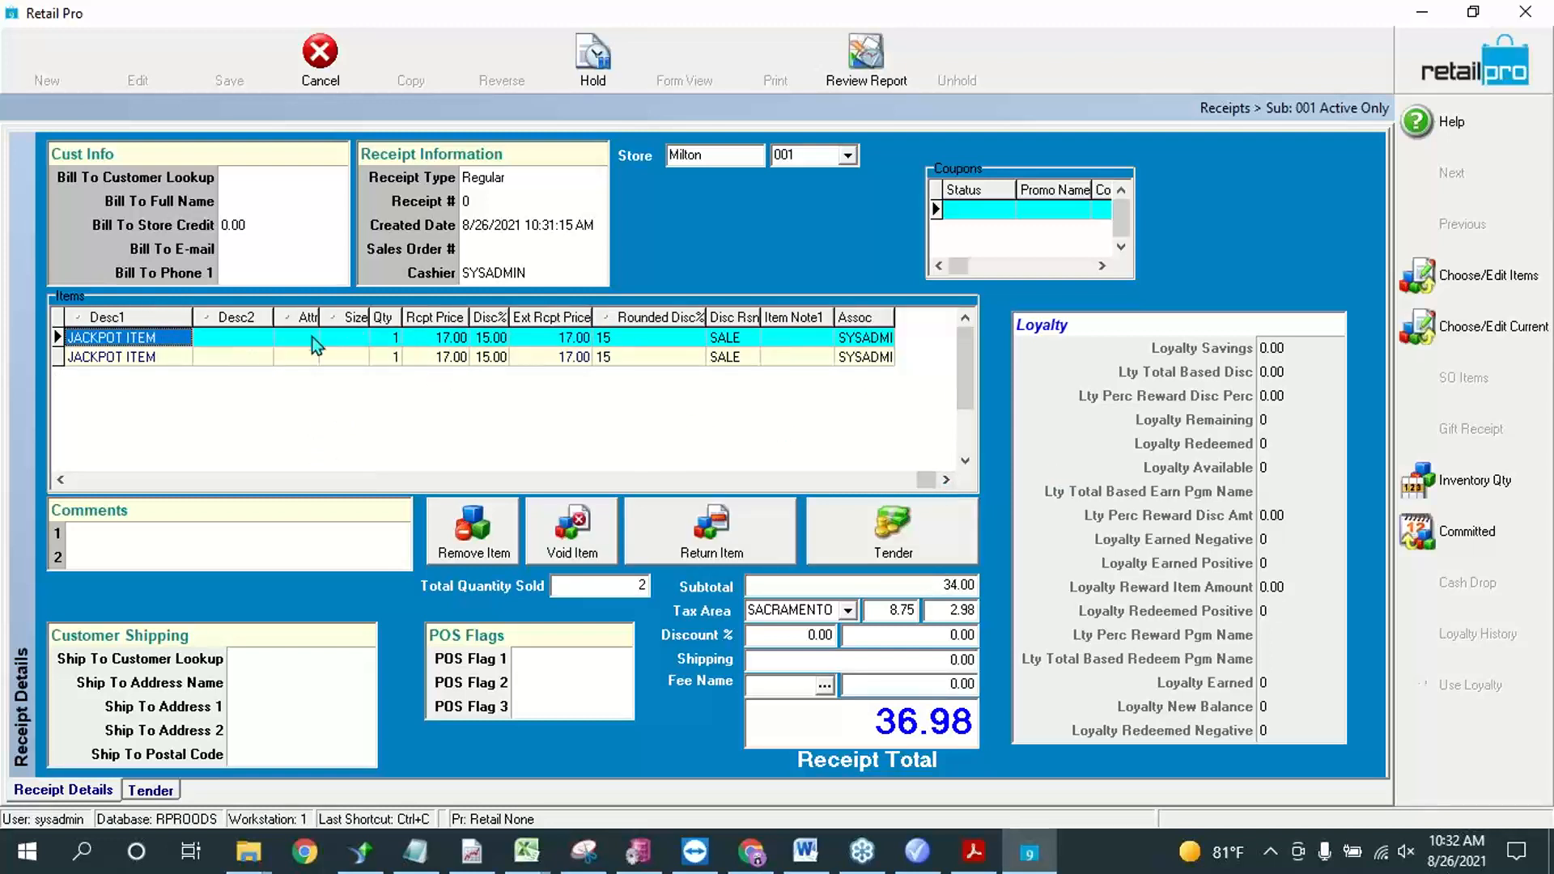
{"action": "left_click", "coordinate": [562, 360]}
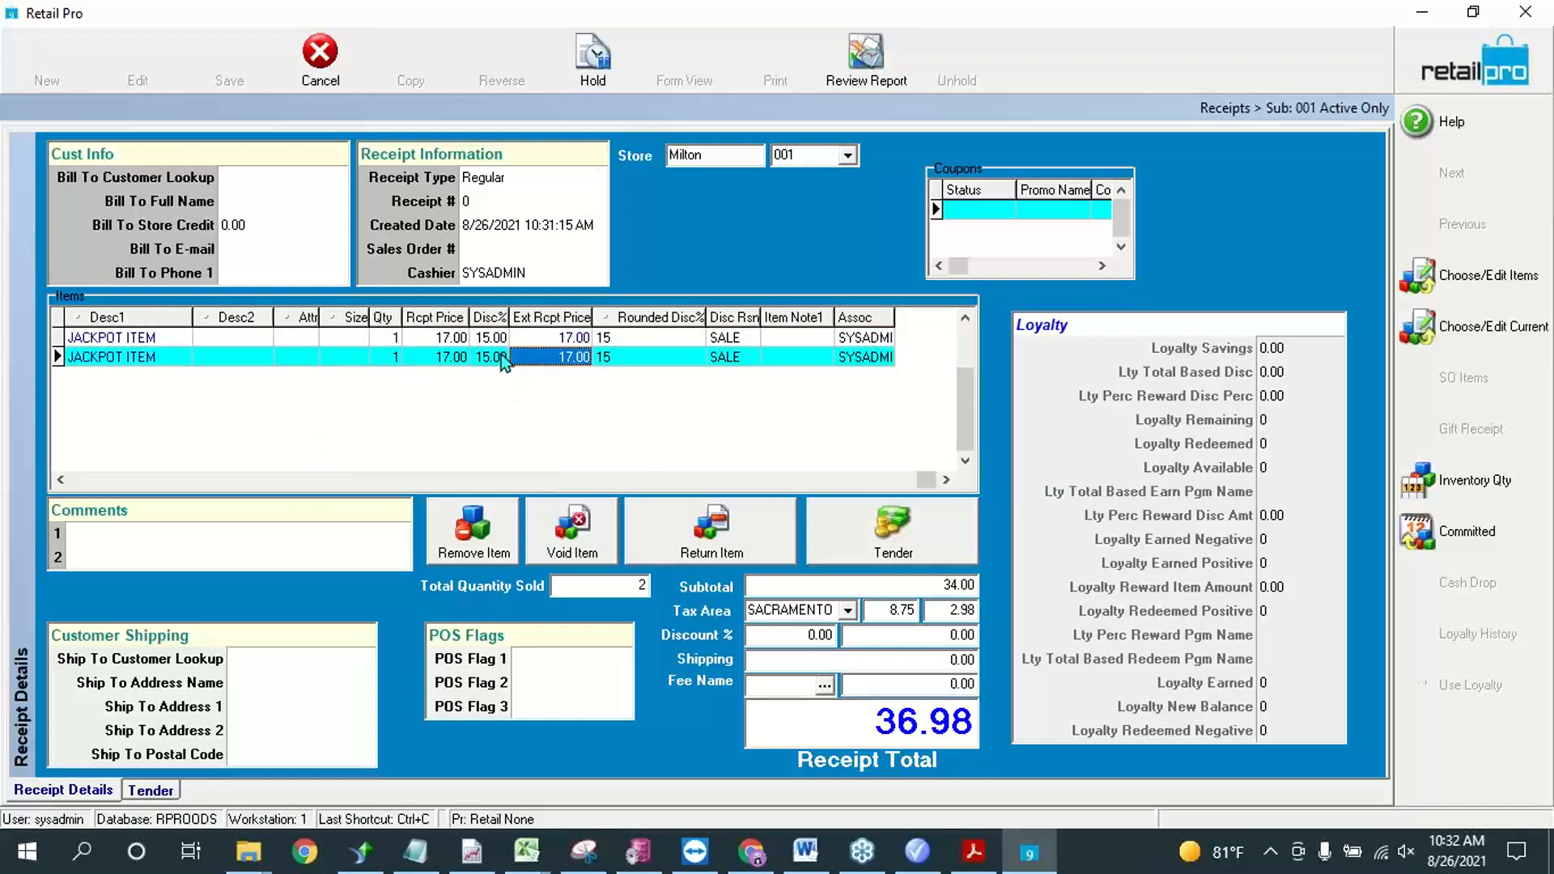
{"action": "key", "text": "Left"}
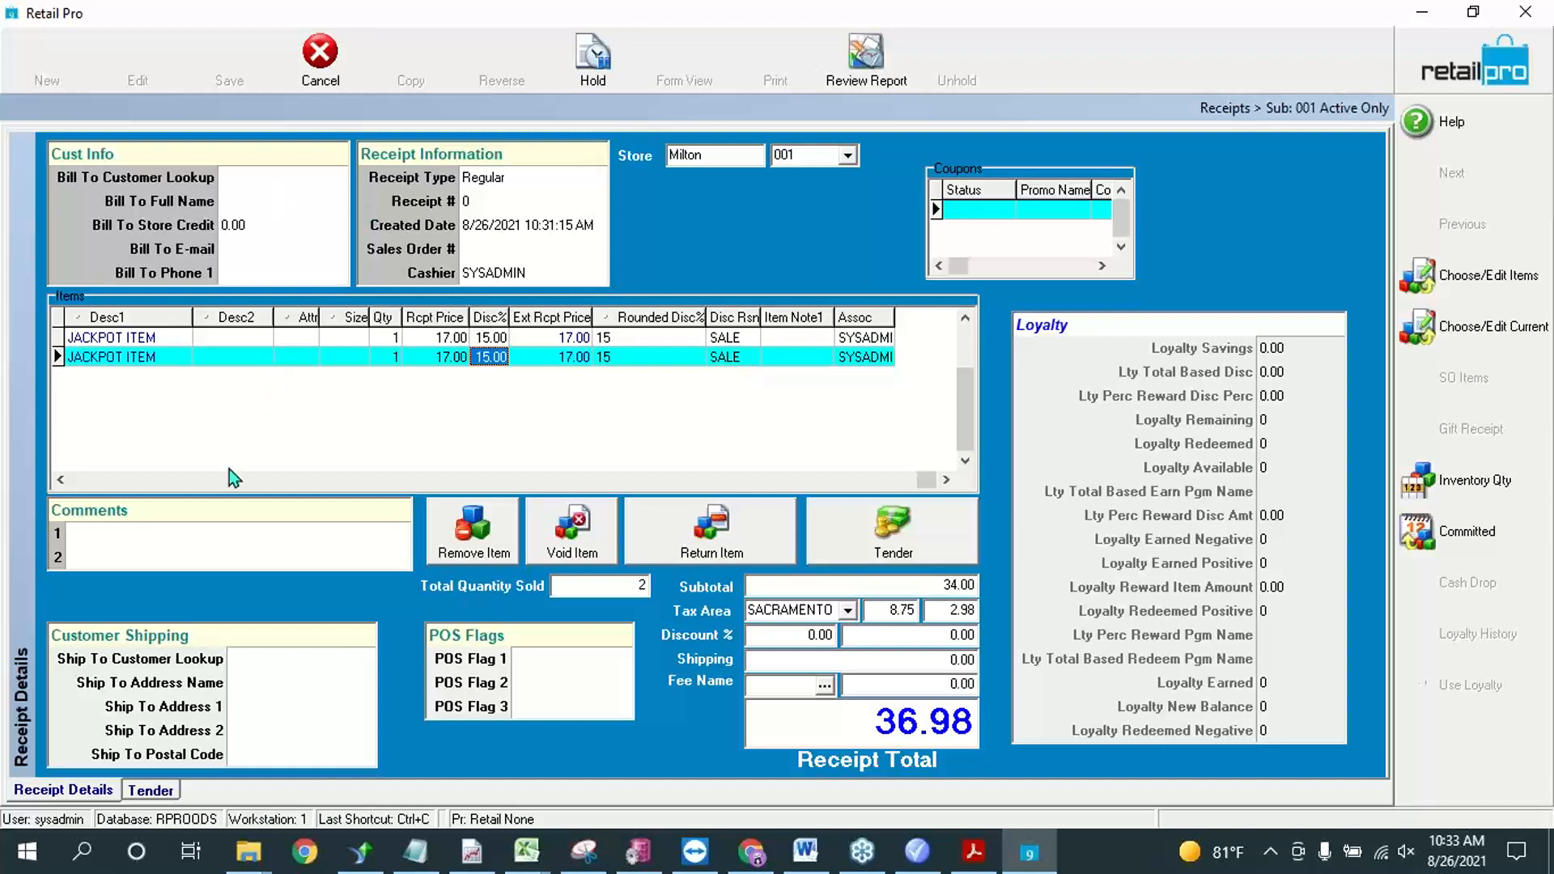
{"action": "left_click", "coordinate": [58, 480]}
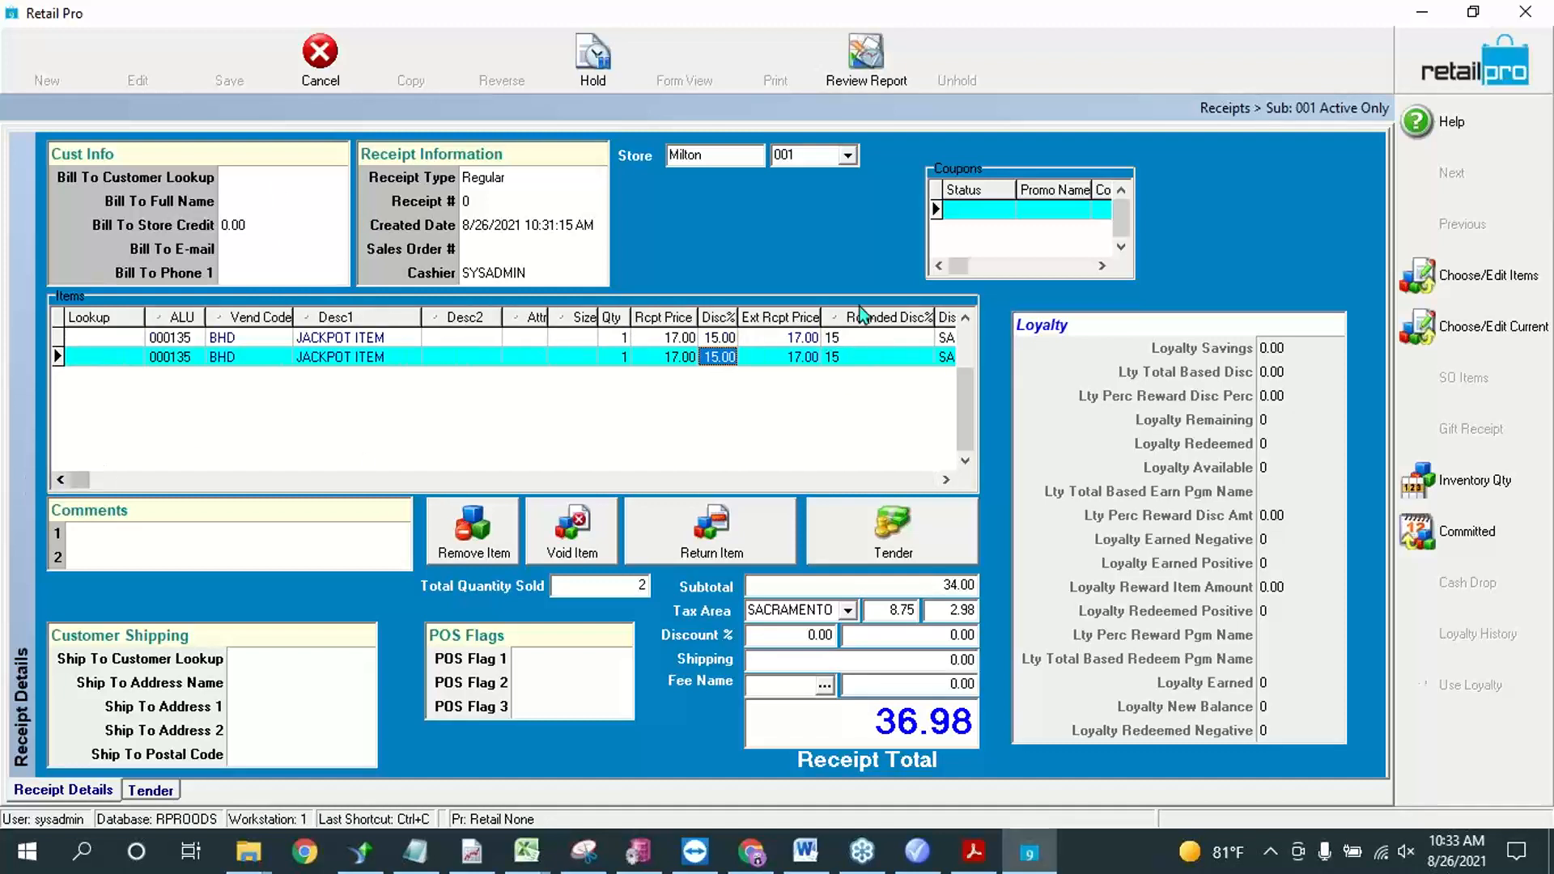
{"action": "key", "text": "Up"}
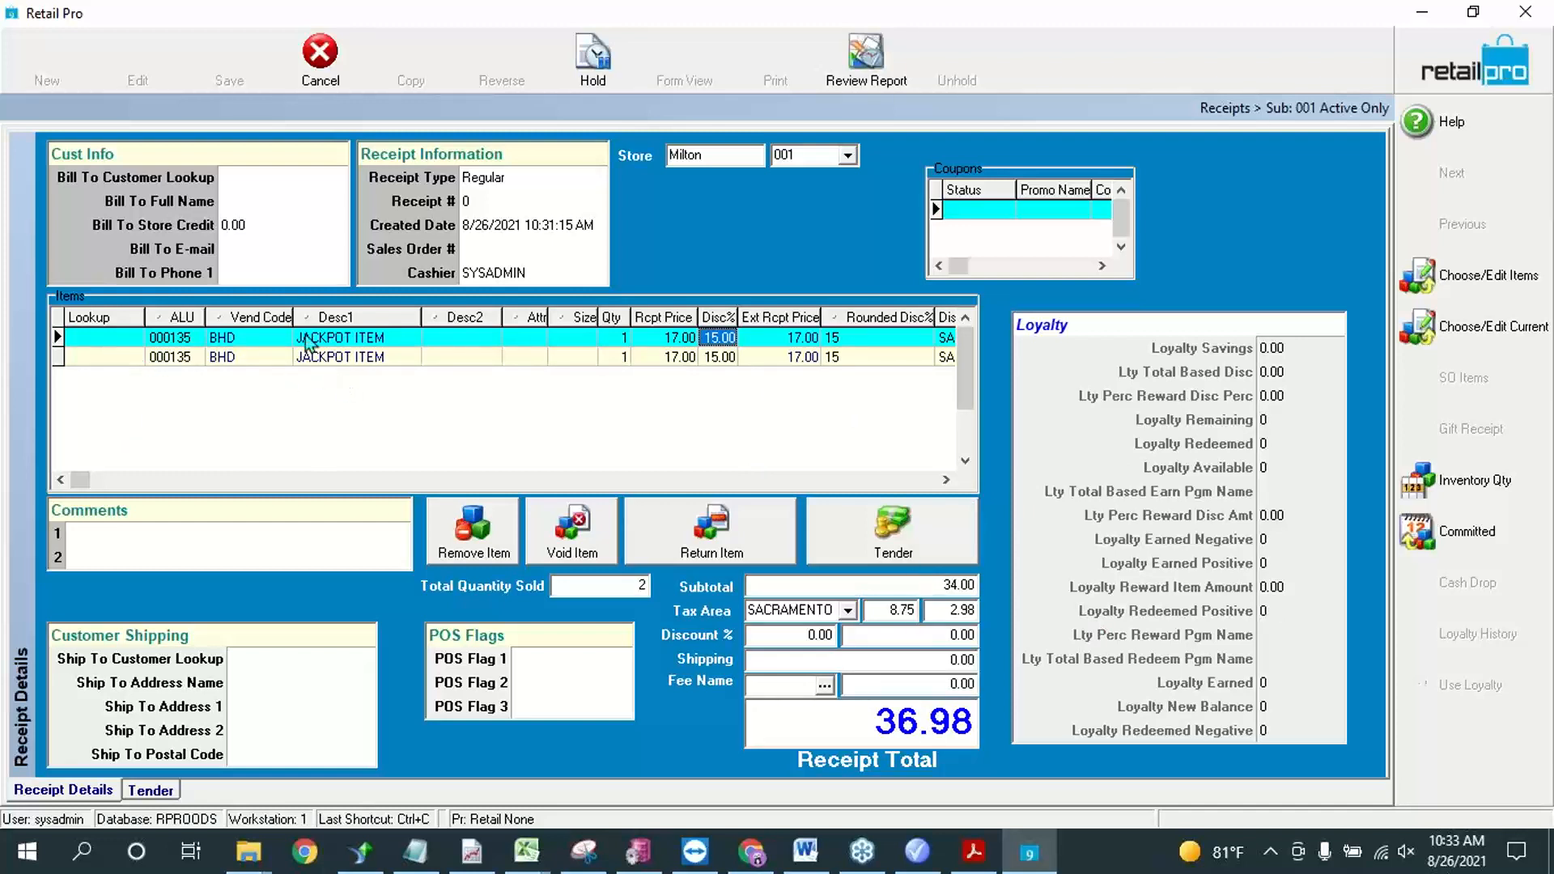
Step: Remove both JACKPOT ITEM lines from the receipt
{"action": "left_click", "coordinate": [259, 348]}
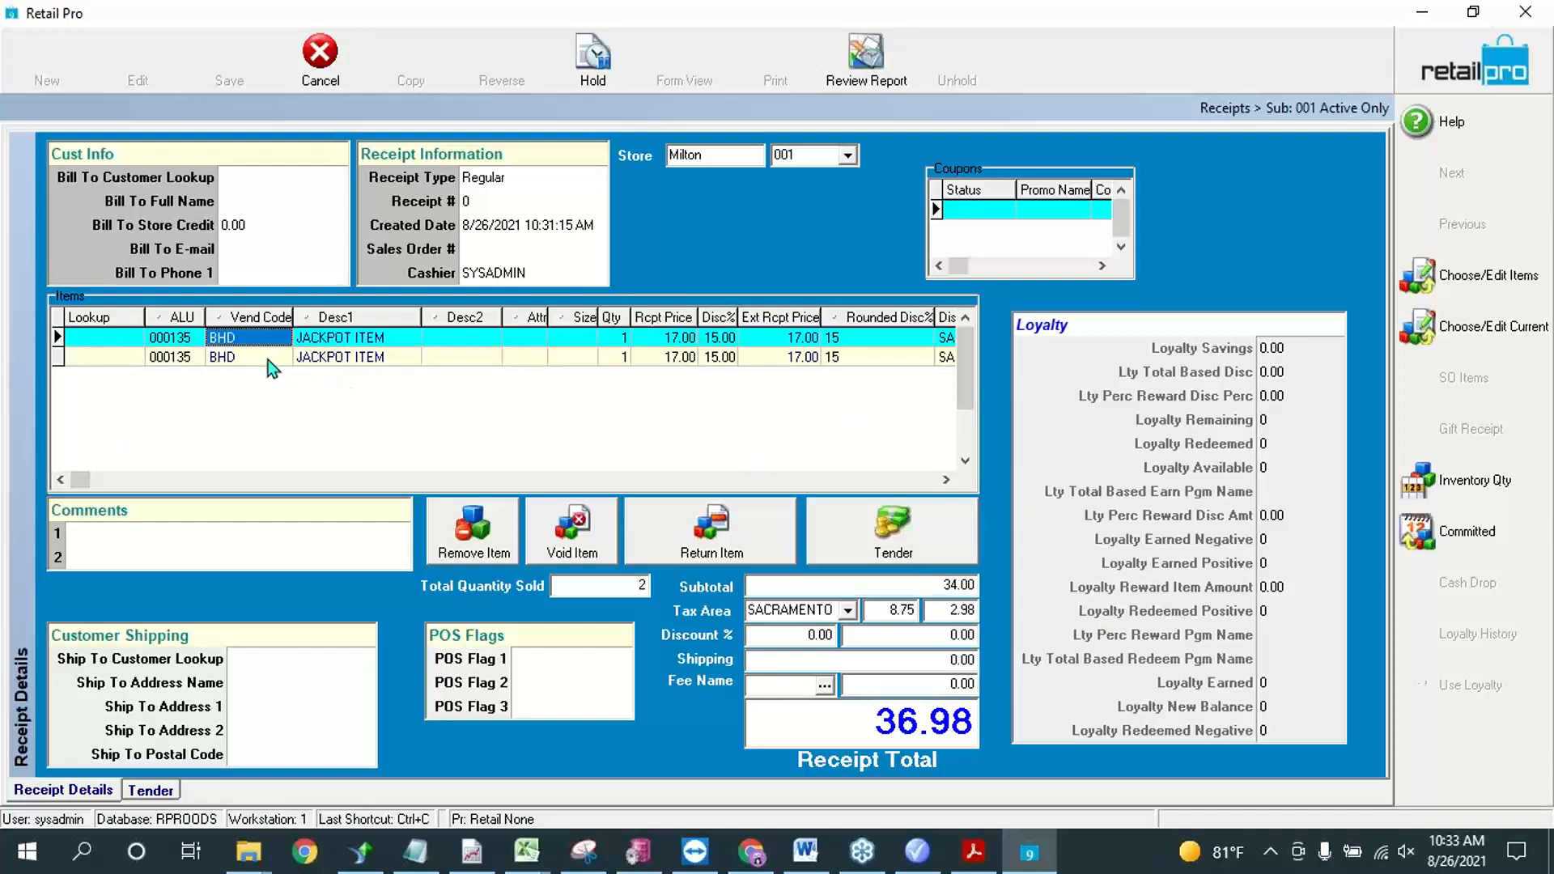
{"action": "left_click", "coordinate": [482, 534]}
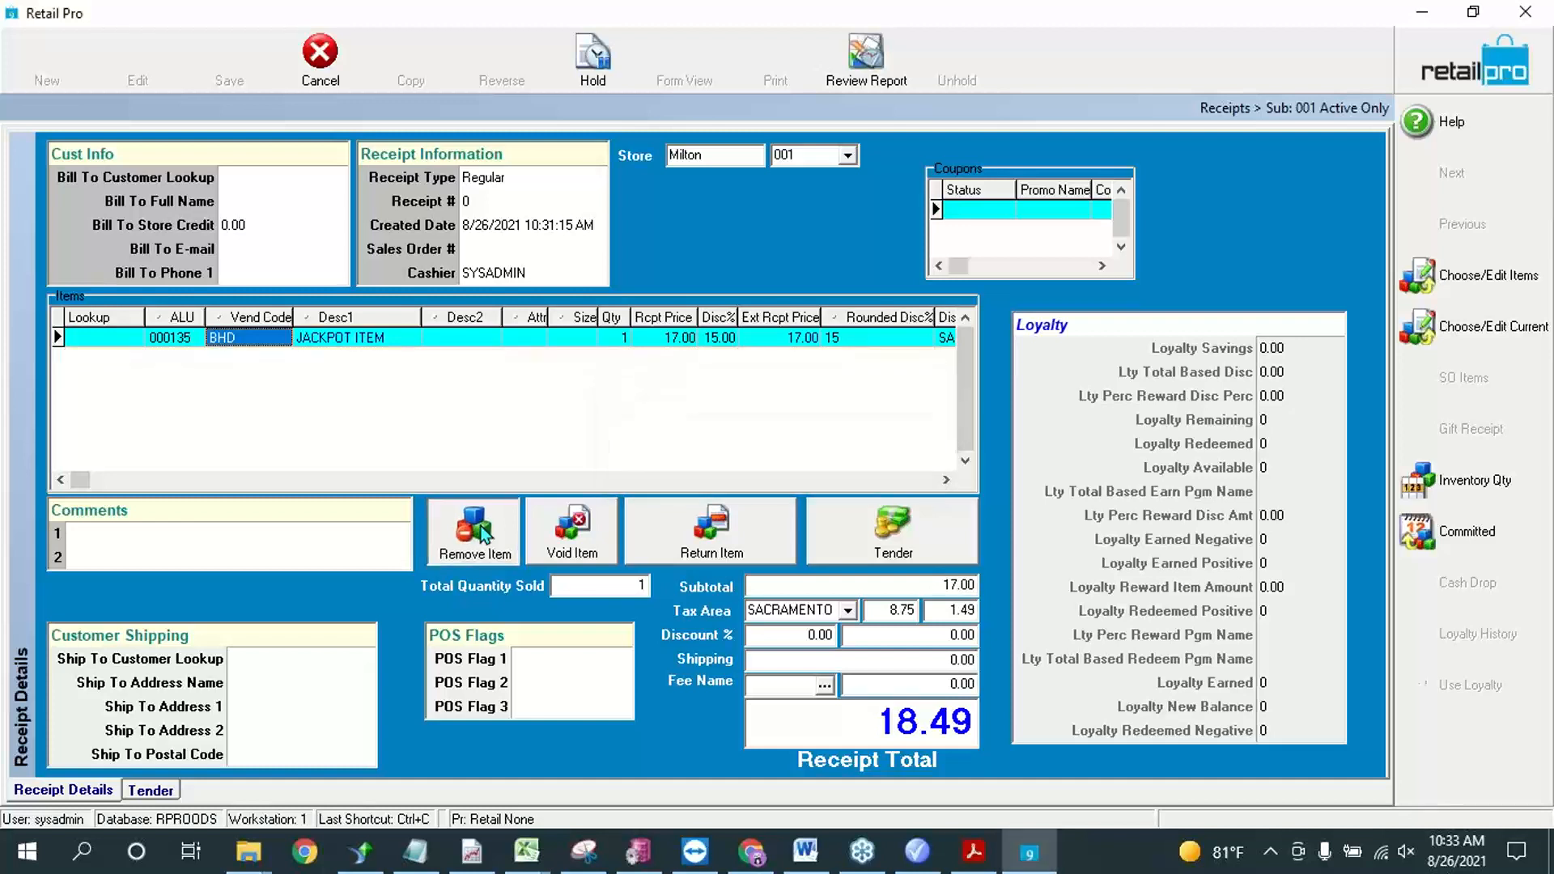
{"action": "left_click", "coordinate": [119, 337]}
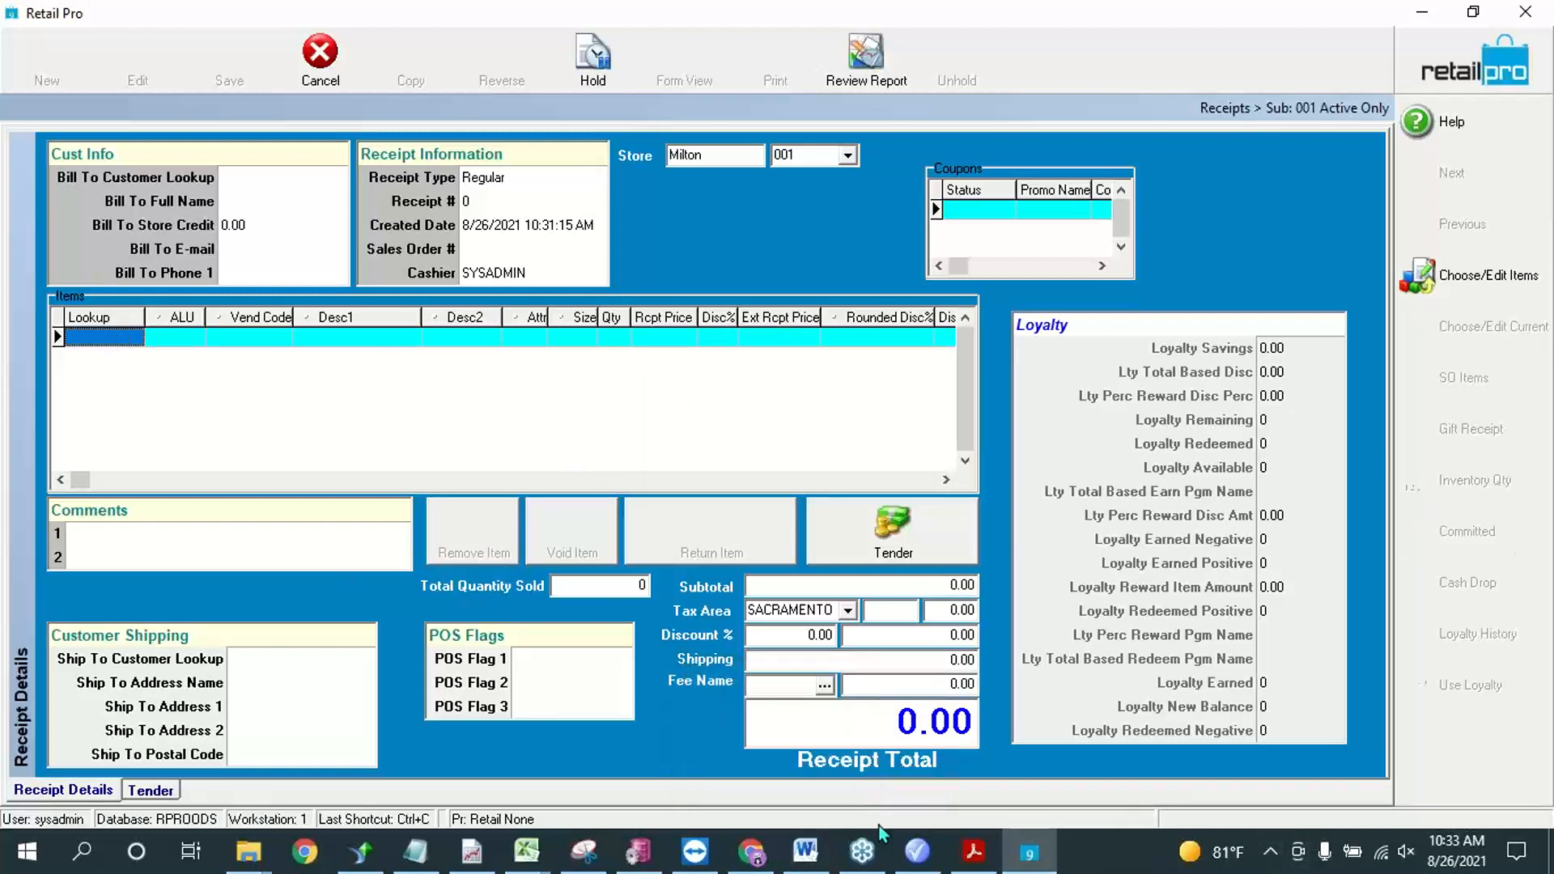
Step: Switch to Retail Pro Promotions, open the quantity discounts and review the Qty rule's name, priority, subsidiary, stores and amount
{"action": "left_click", "coordinate": [931, 862]}
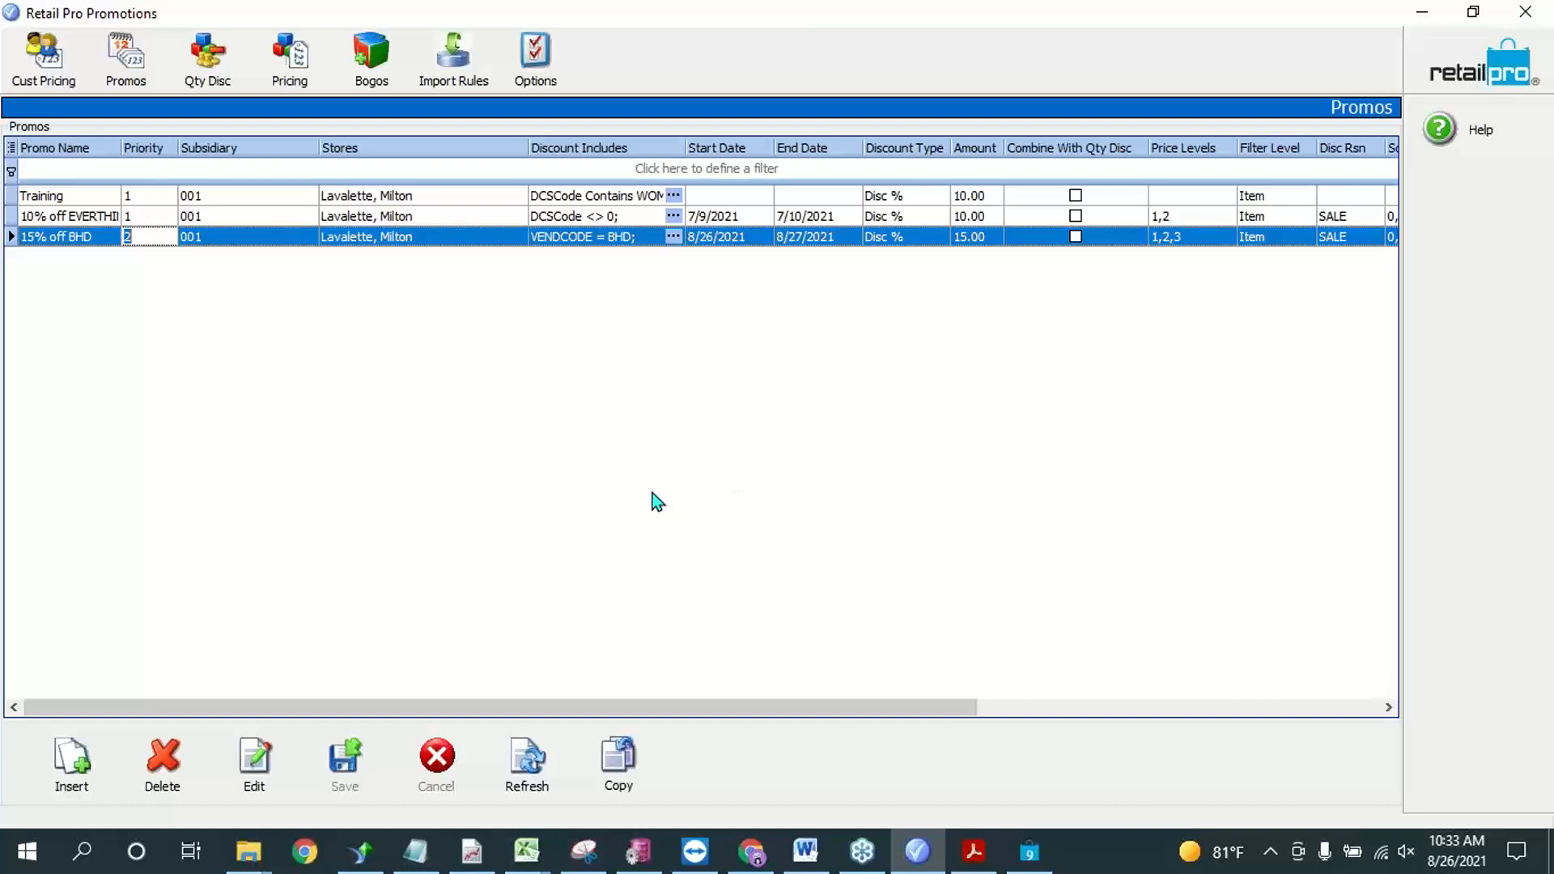
{"action": "left_click", "coordinate": [207, 56]}
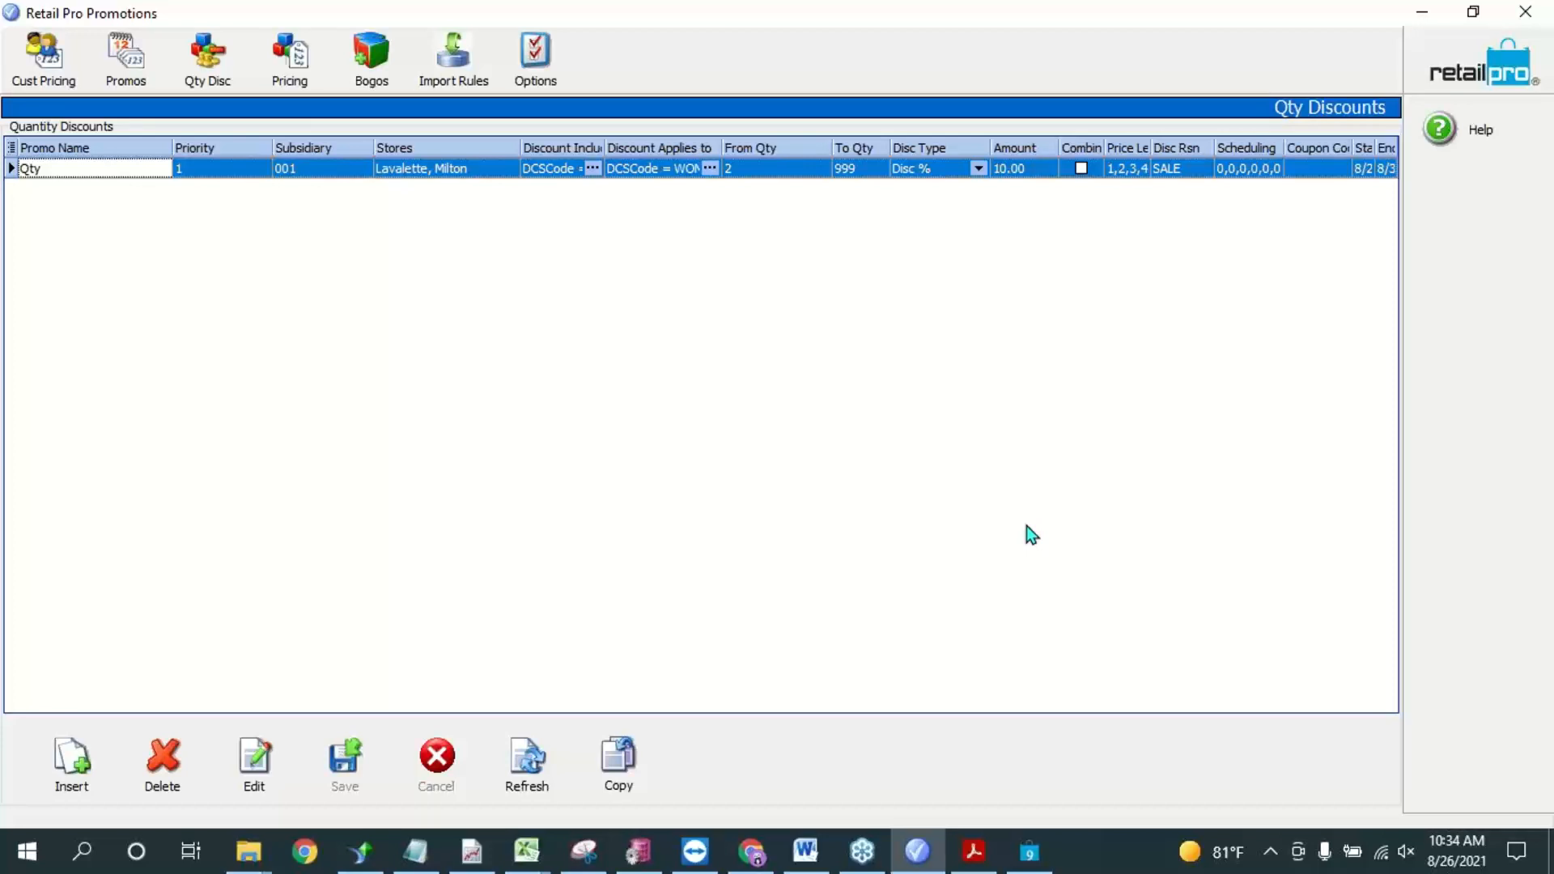
{"action": "key", "text": "Tab"}
{"action": "key", "text": "Tab"}
{"action": "key", "text": "Tab"}
{"action": "key", "text": "Tab"}
{"action": "key", "text": "Tab"}
{"action": "key", "text": "Tab"}
{"action": "key", "text": "Tab"}
{"action": "key", "text": "Tab"}
{"action": "key", "text": "Tab"}
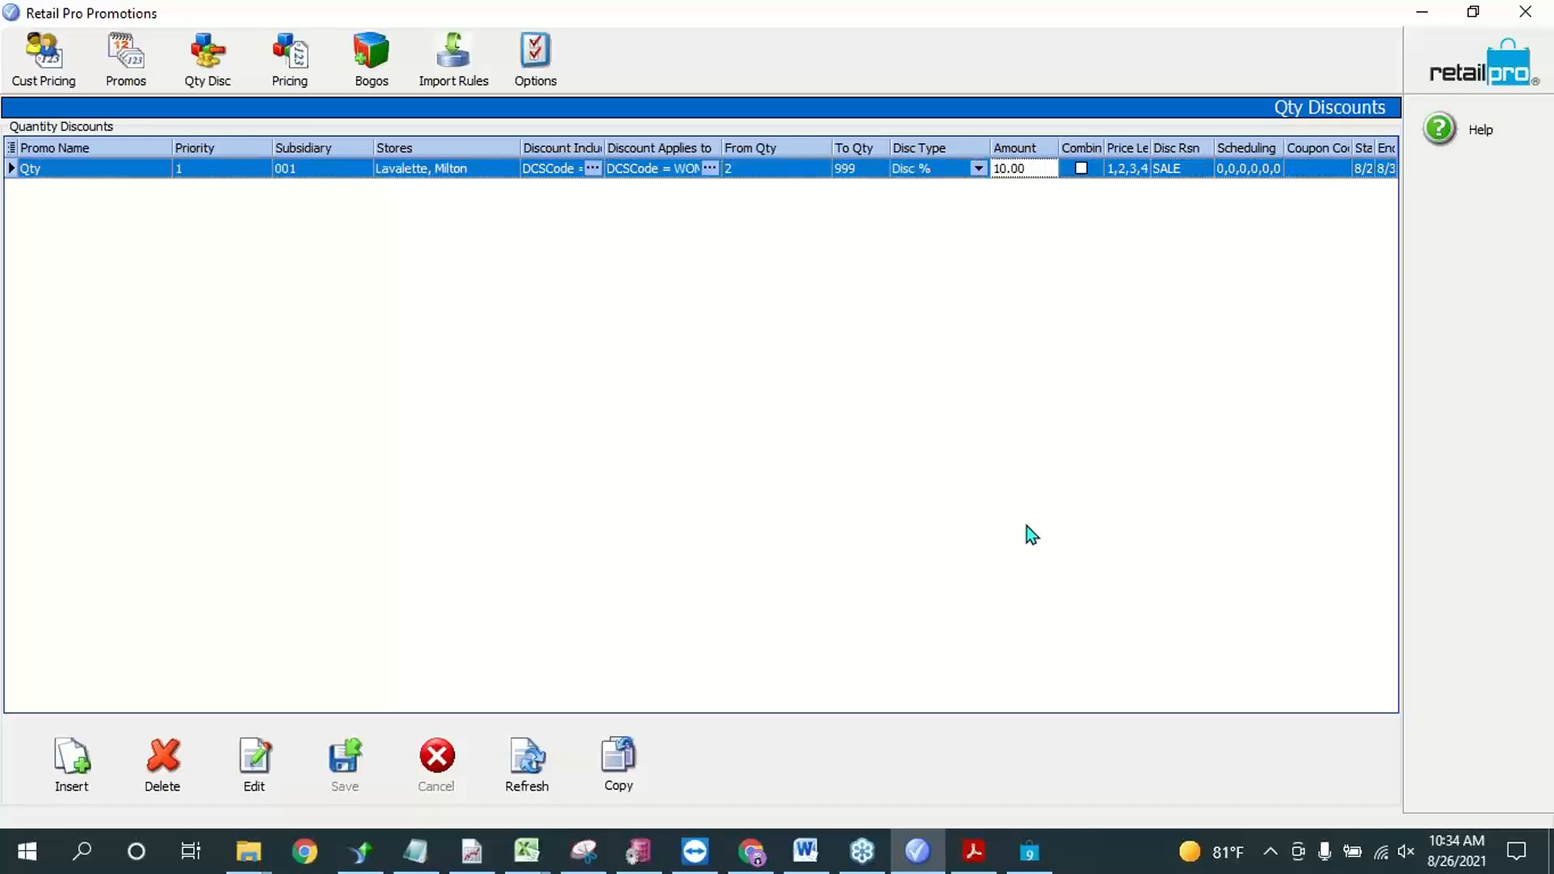
{"action": "left_click", "coordinate": [159, 167]}
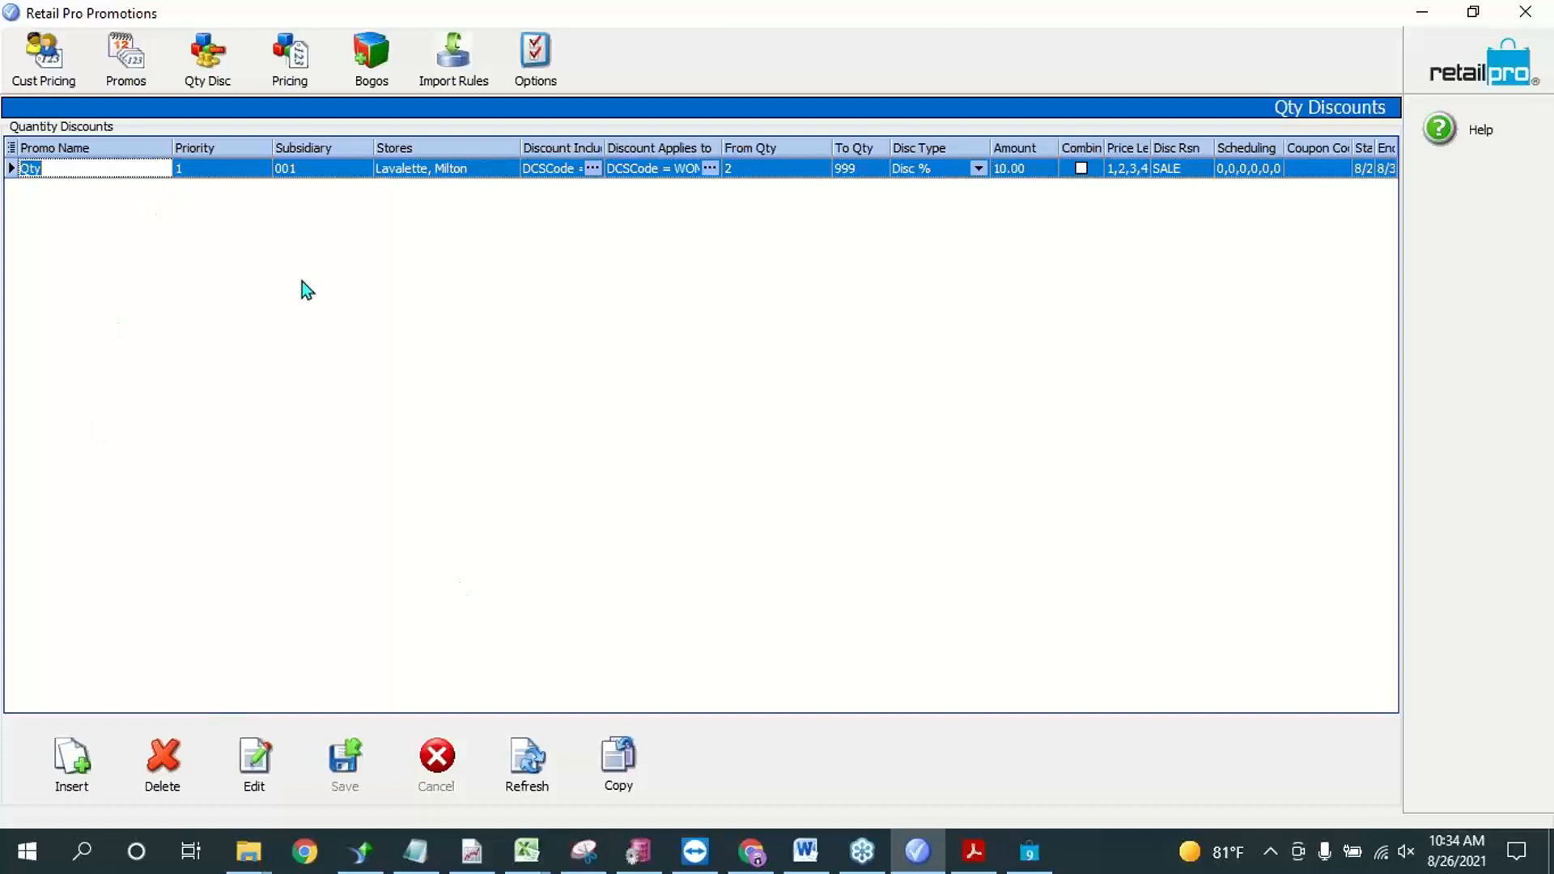
{"action": "key", "text": "Right"}
{"action": "left_click", "coordinate": [232, 168]}
{"action": "left_click", "coordinate": [343, 167]}
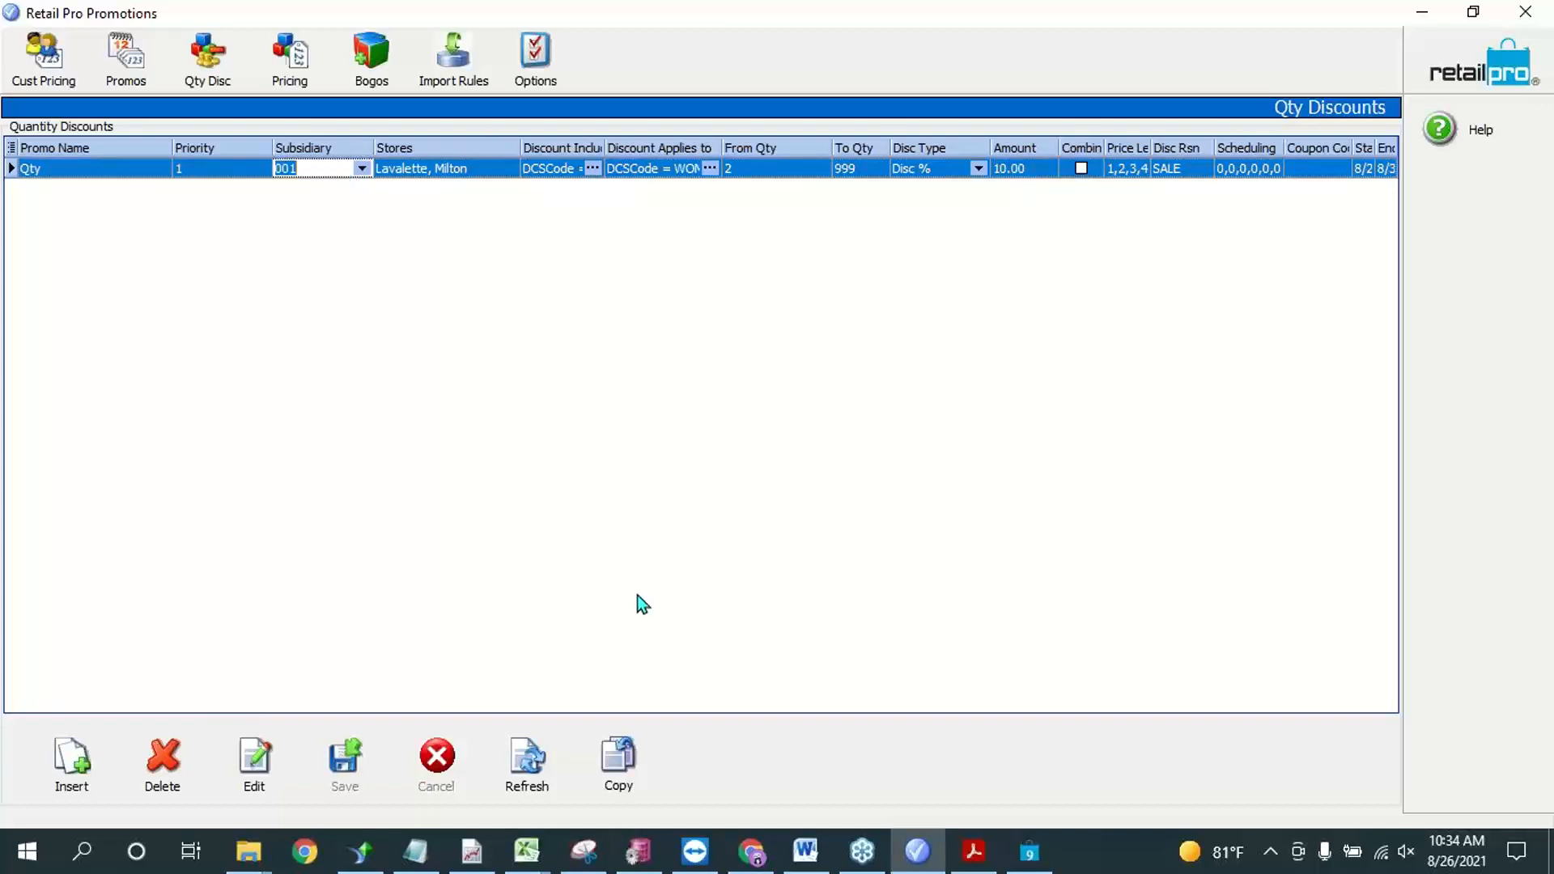
{"action": "left_click", "coordinate": [476, 170]}
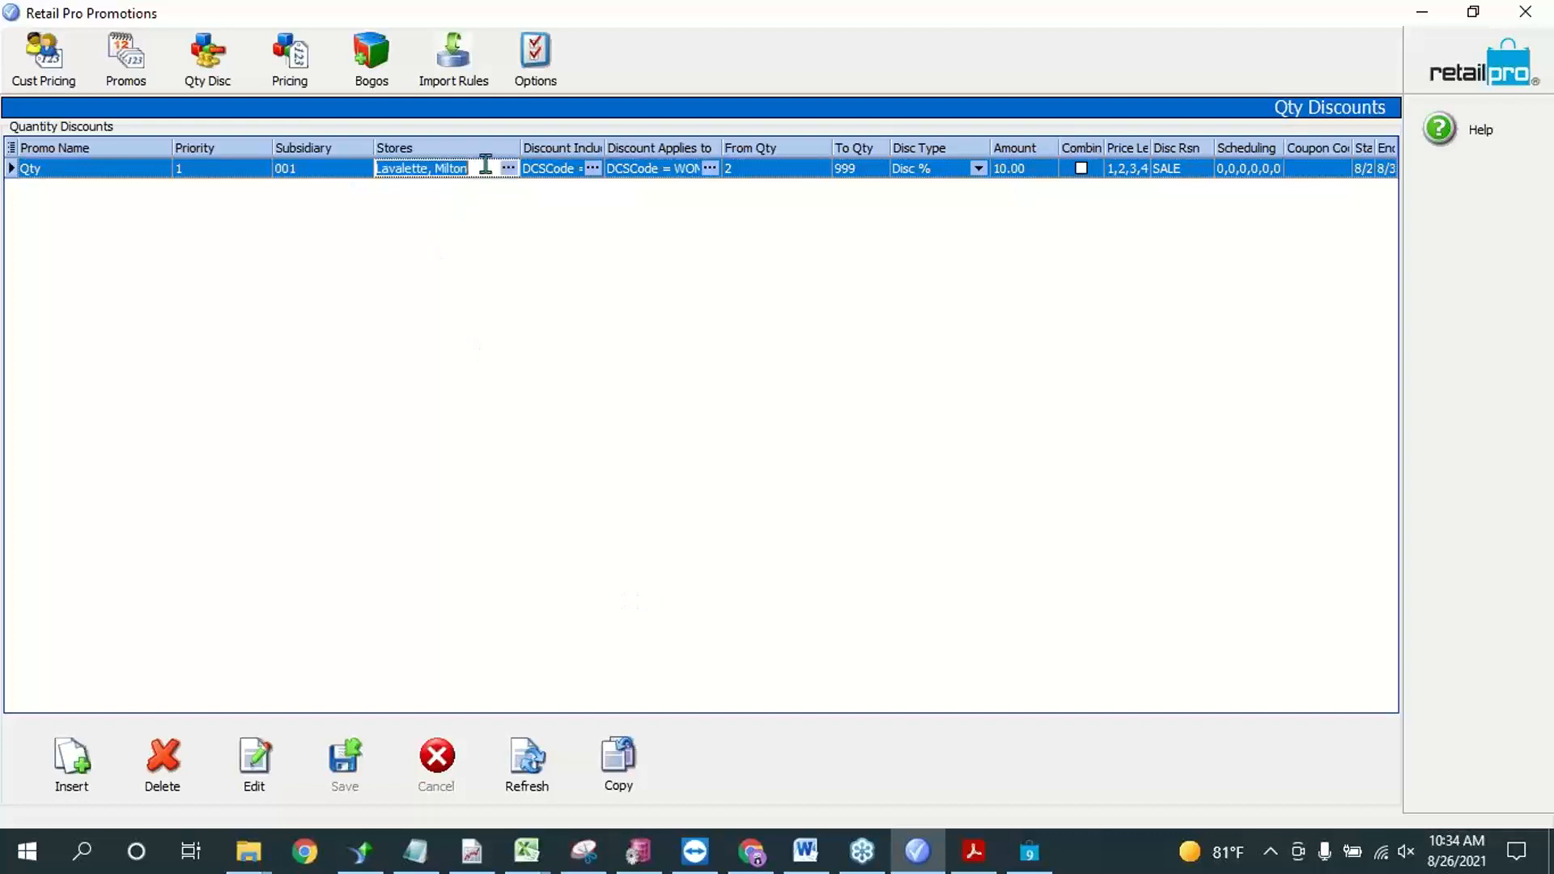
Step: Check the Qty rule's Discount Includes item filter, accept it, and widen the Discount Includes and Discount Applies to columns
{"action": "left_click", "coordinate": [593, 169]}
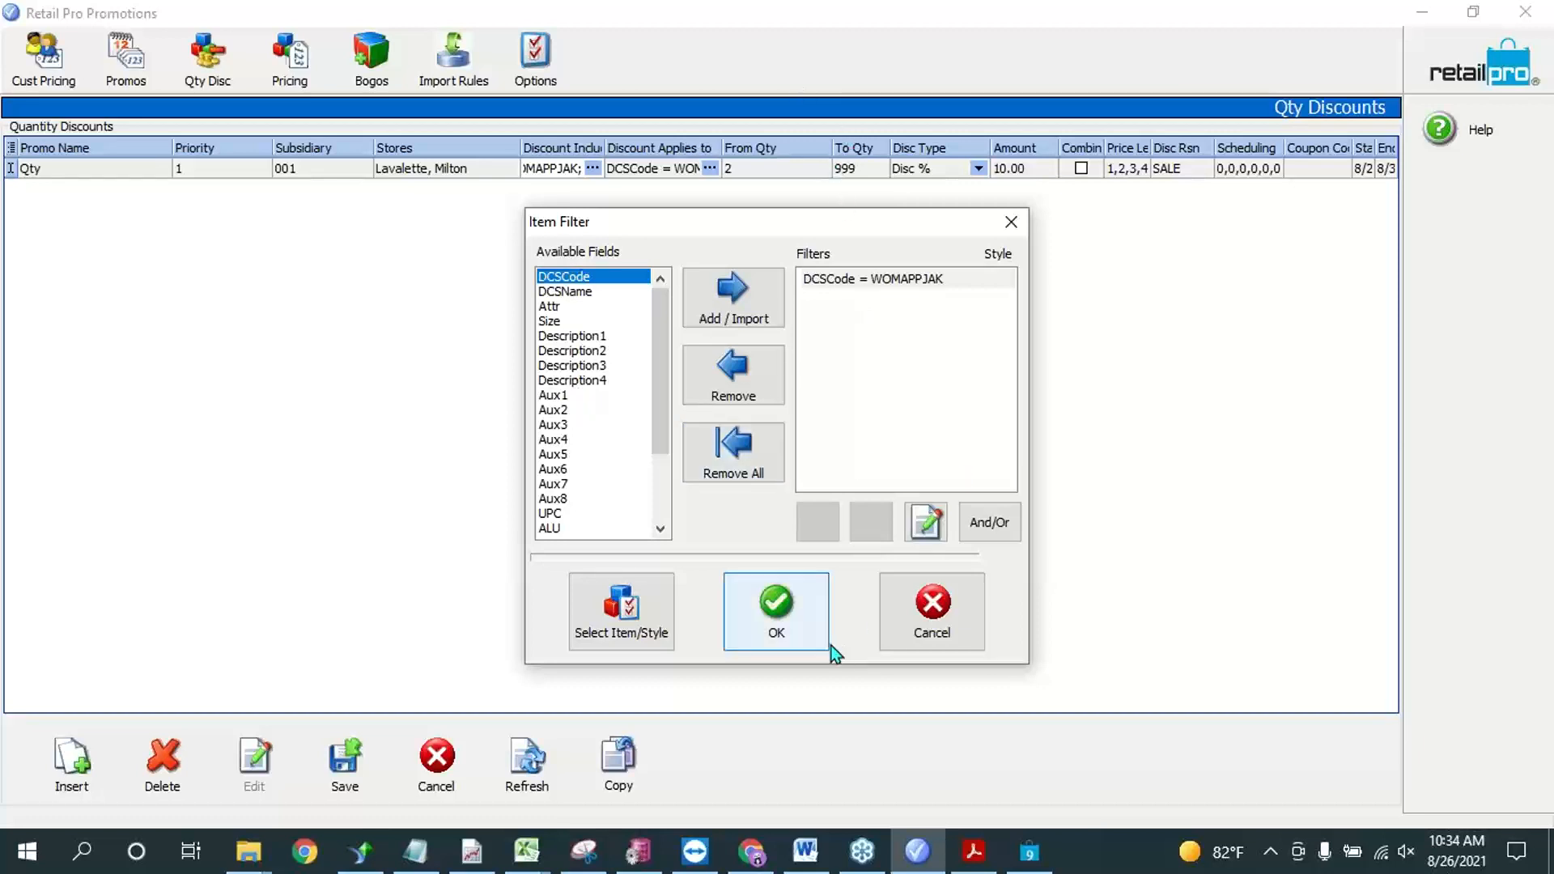
{"action": "left_click", "coordinate": [809, 623]}
{"action": "left_click_drag", "start_coordinate": [720, 147], "coordinate": [805, 147]}
{"action": "left_click_drag", "start_coordinate": [605, 147], "coordinate": [659, 148]}
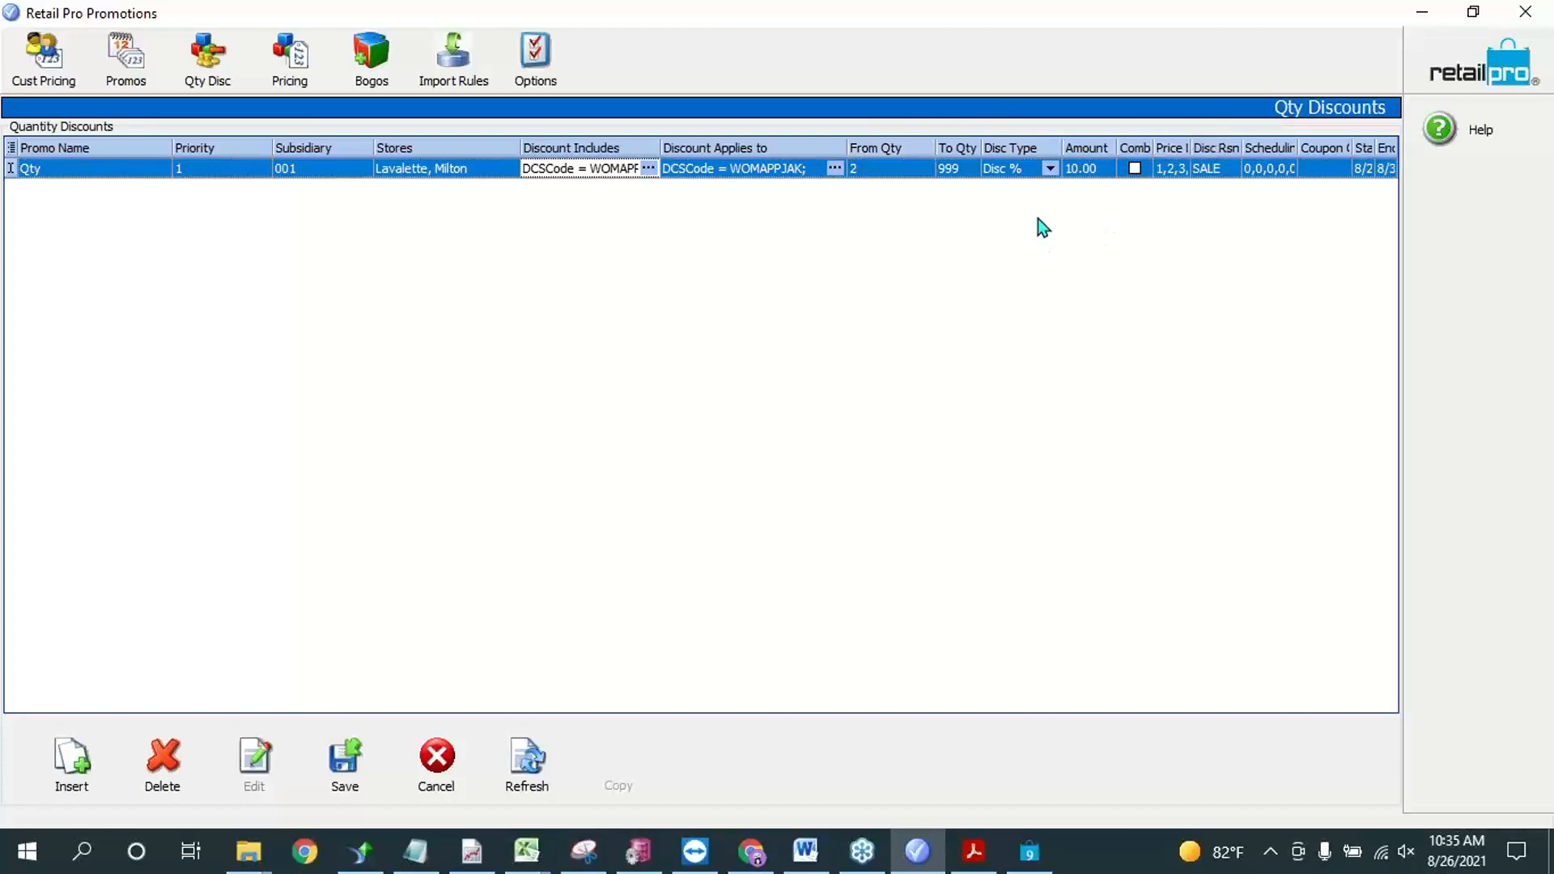
Step: Set the Qty rule's discount type to Disc Price and view its reward selection without changing it
{"action": "left_click", "coordinate": [1050, 169]}
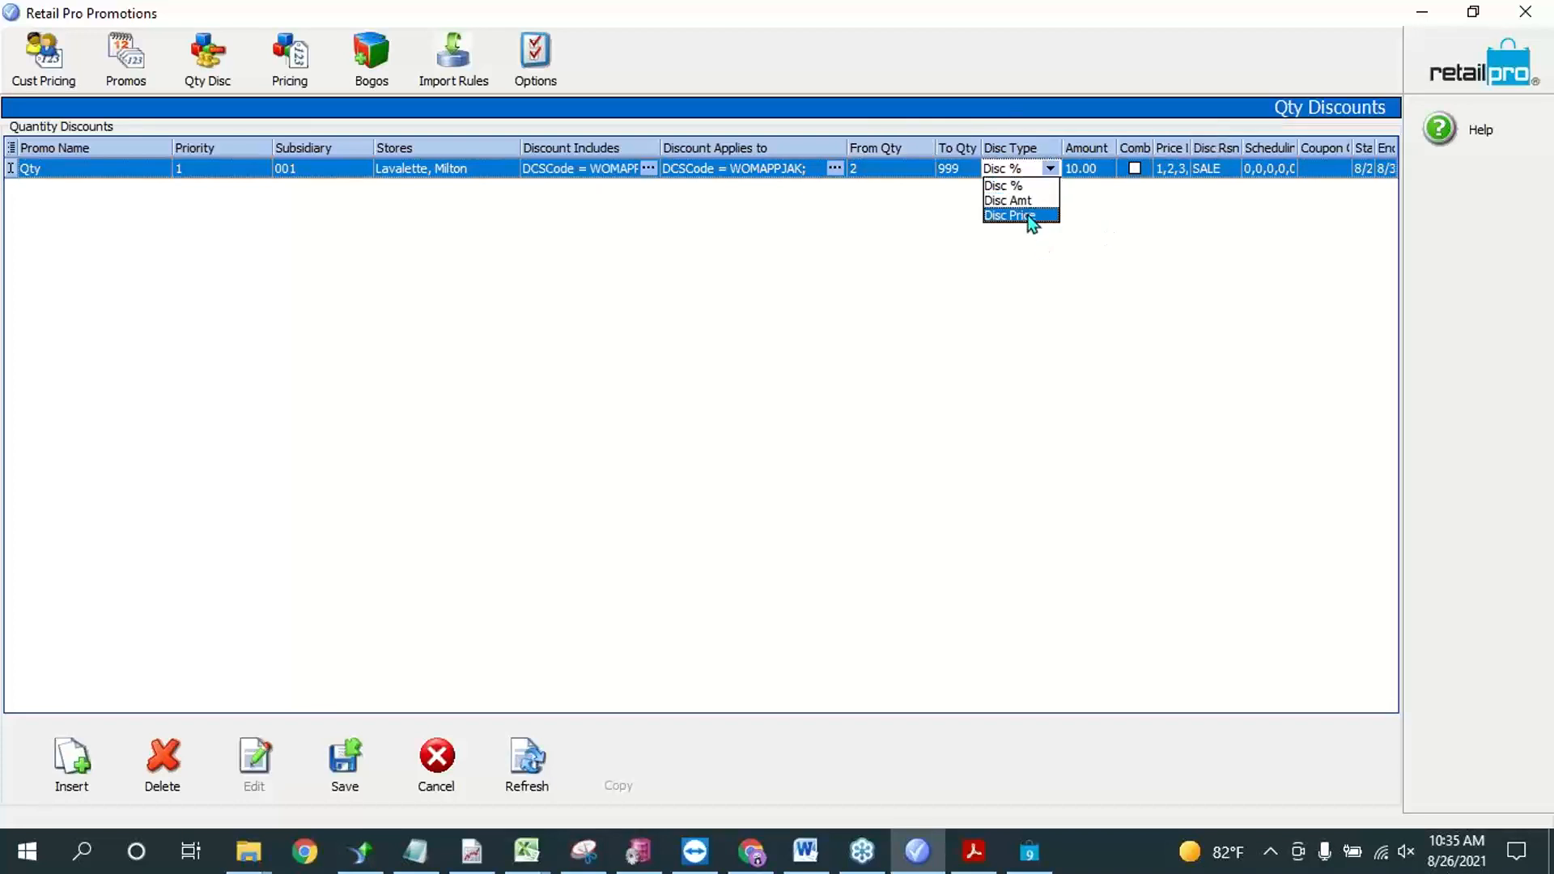
{"action": "left_click", "coordinate": [1079, 170]}
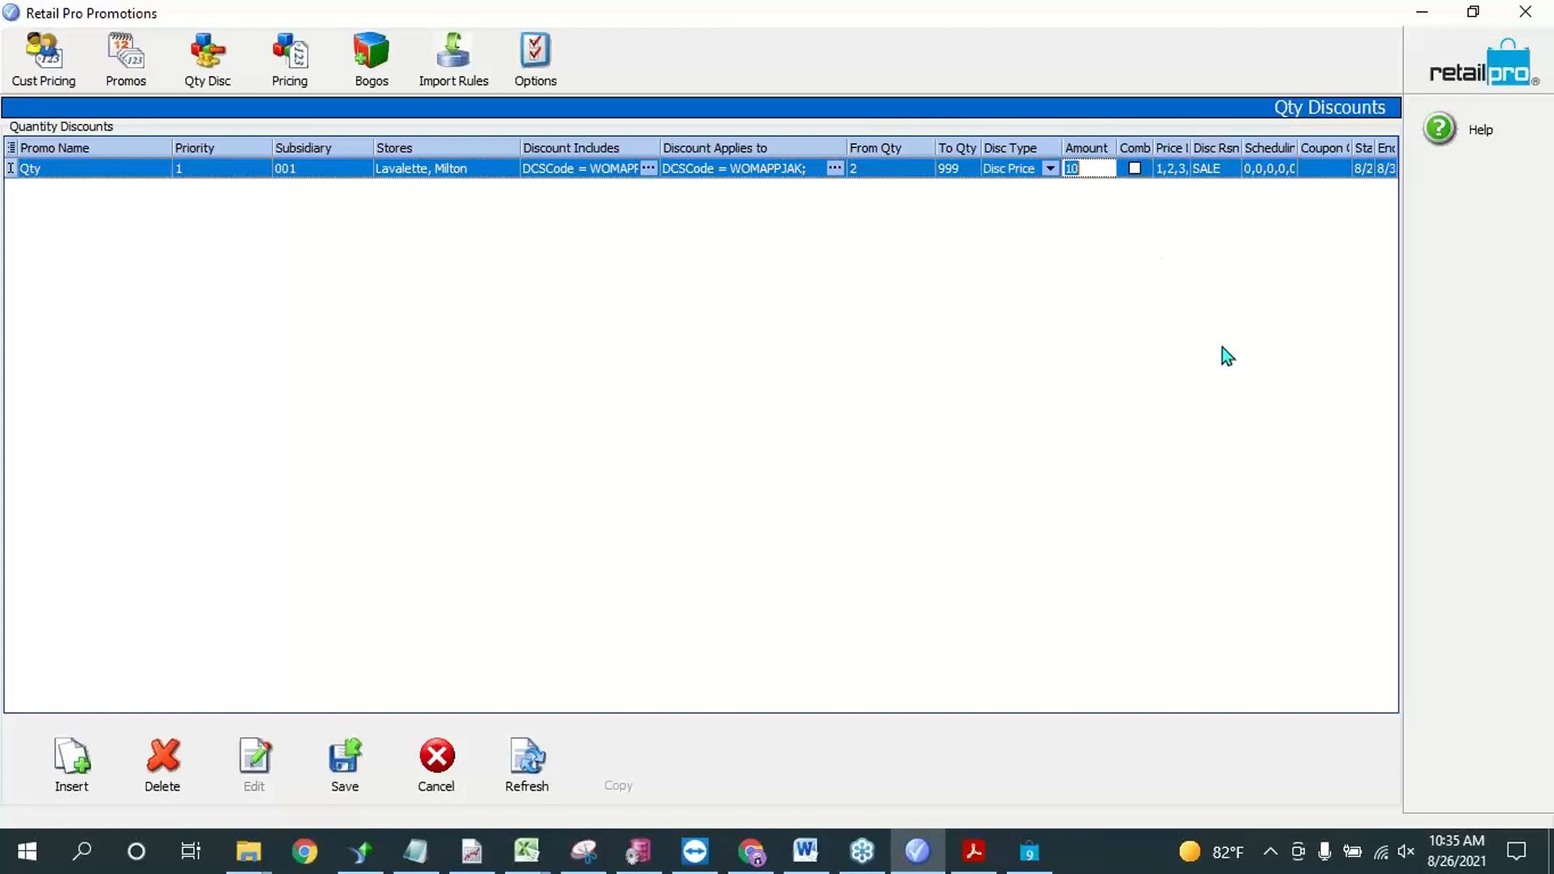
{"action": "left_click", "coordinate": [834, 168]}
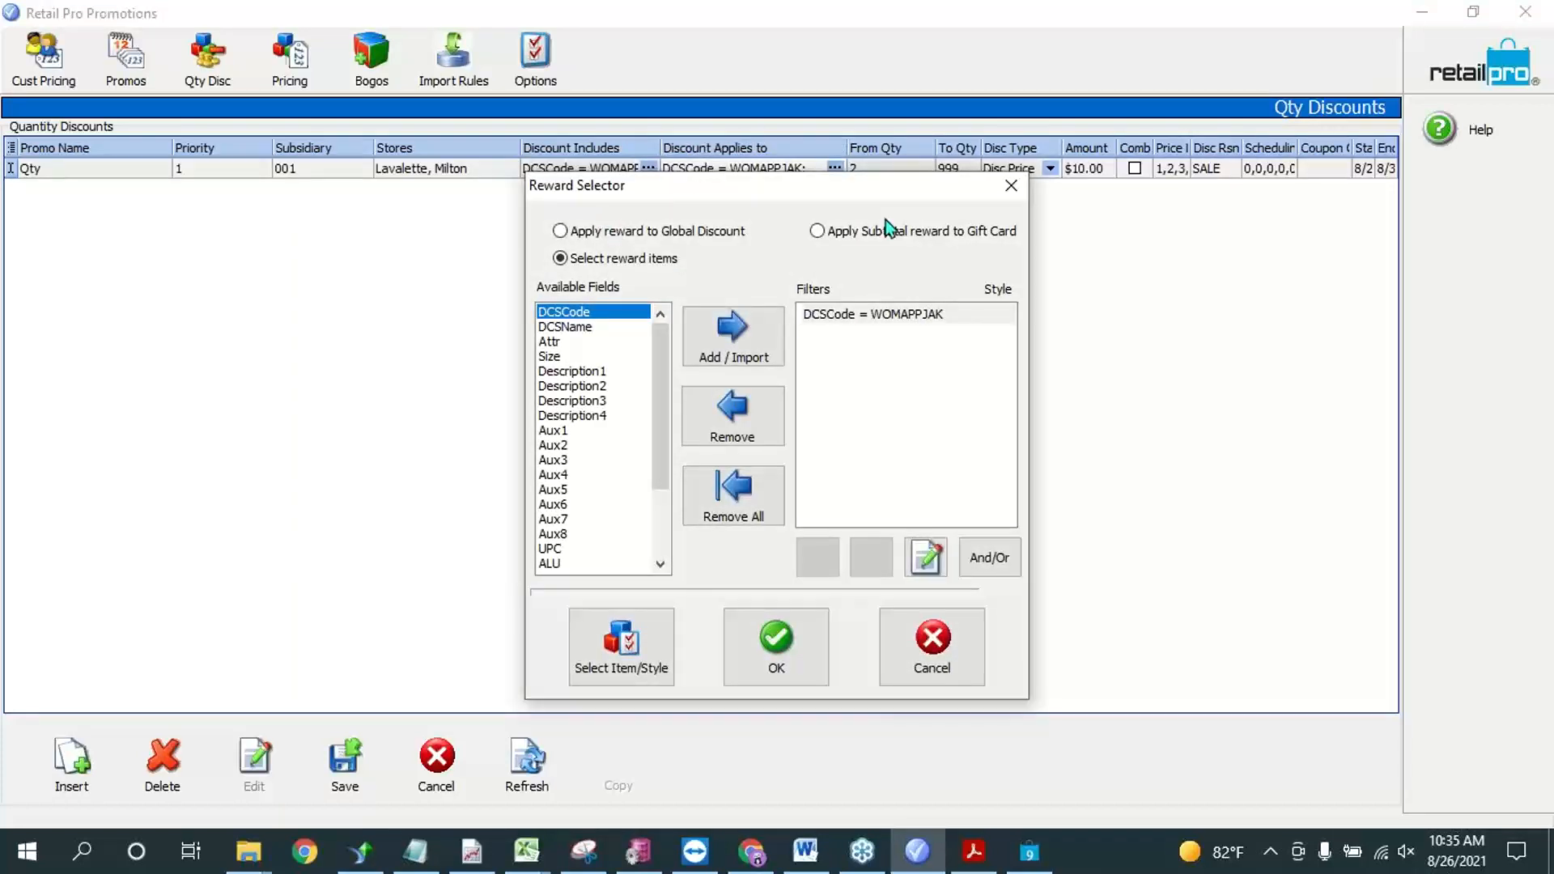
{"action": "left_click", "coordinate": [1011, 186]}
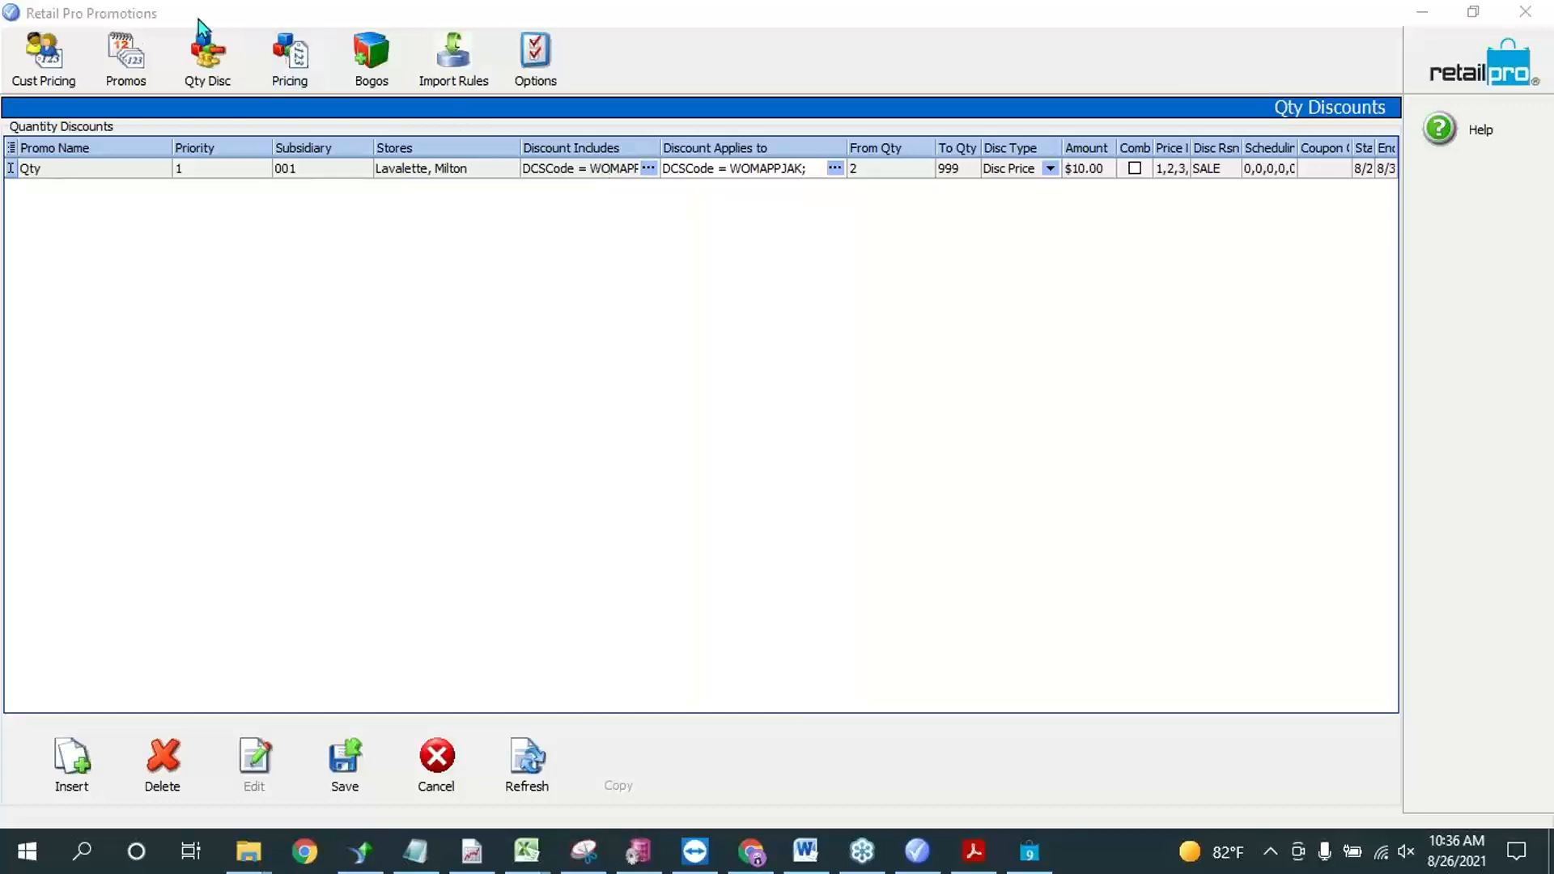
Step: Look at the Training promo in the promos list and return to the quantity discounts
{"action": "left_click", "coordinate": [125, 59]}
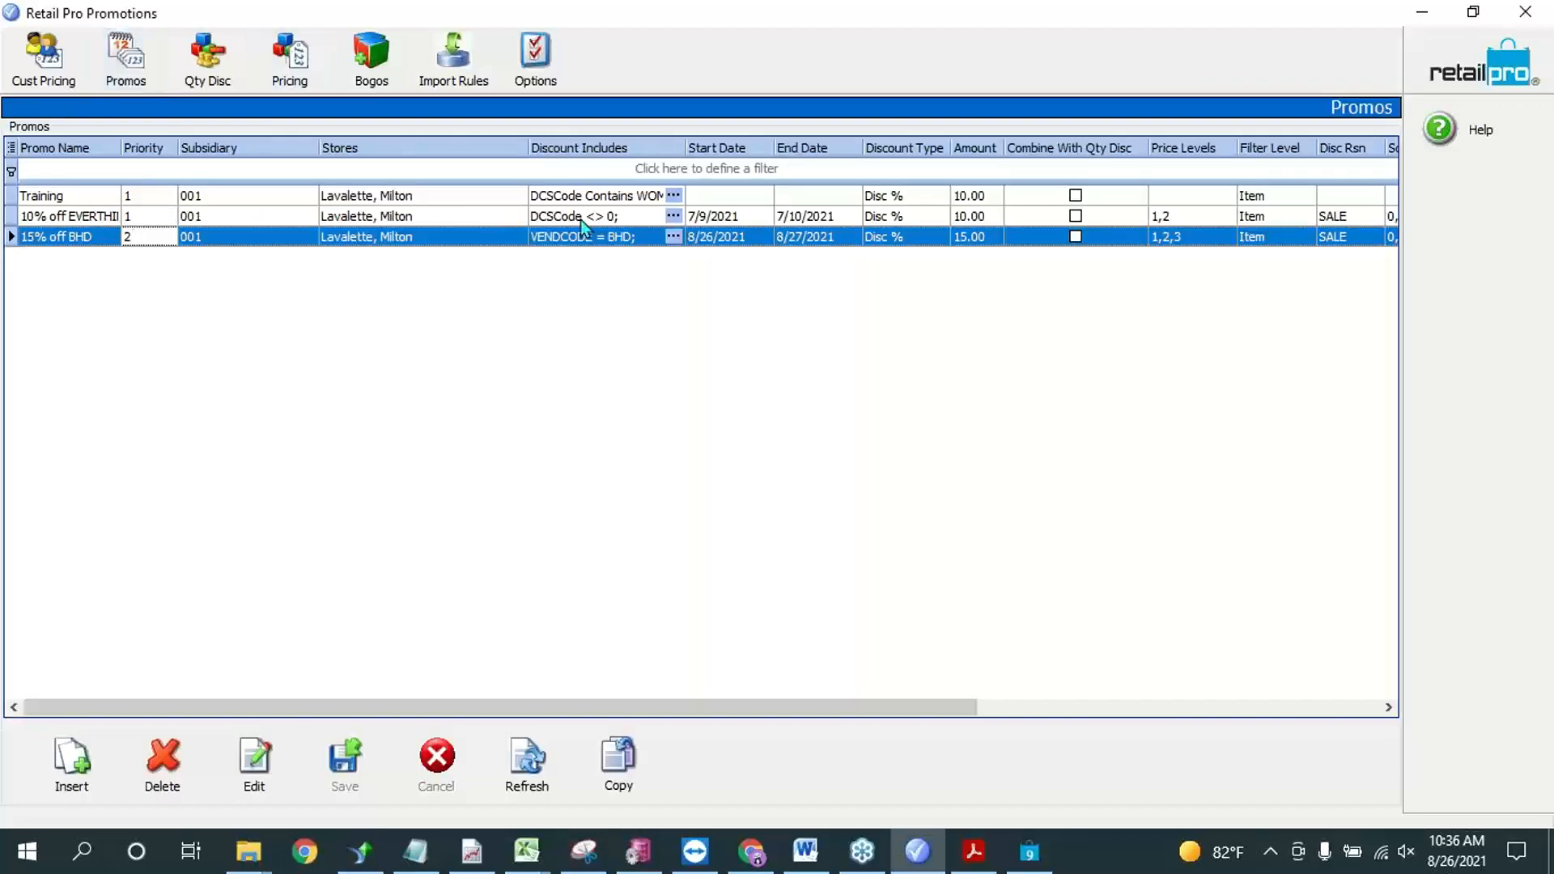
{"action": "left_click", "coordinate": [62, 197]}
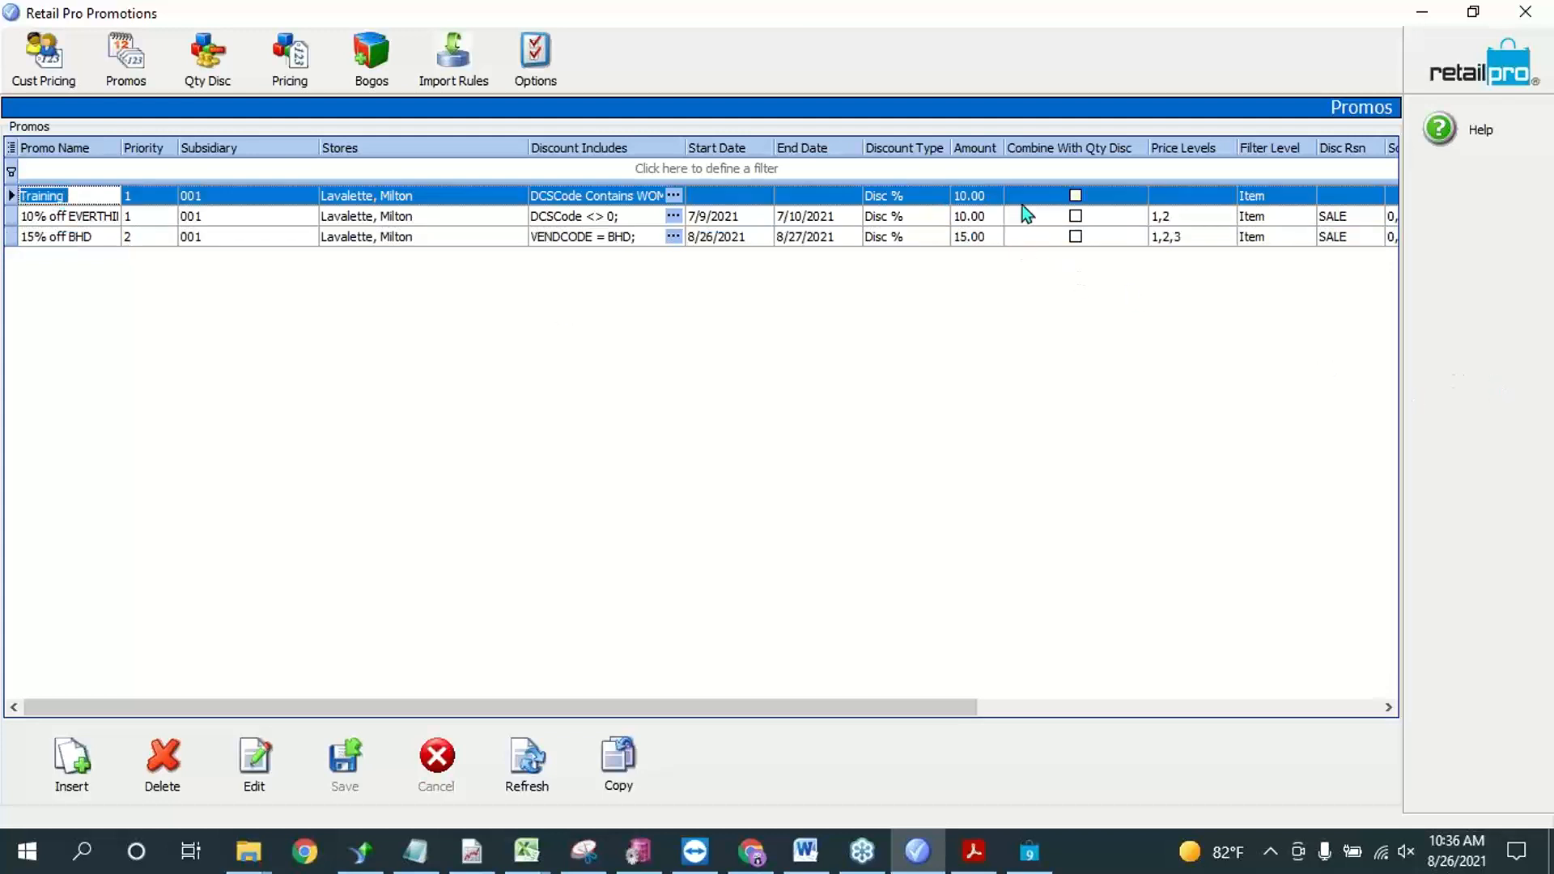
{"action": "left_click", "coordinate": [215, 50]}
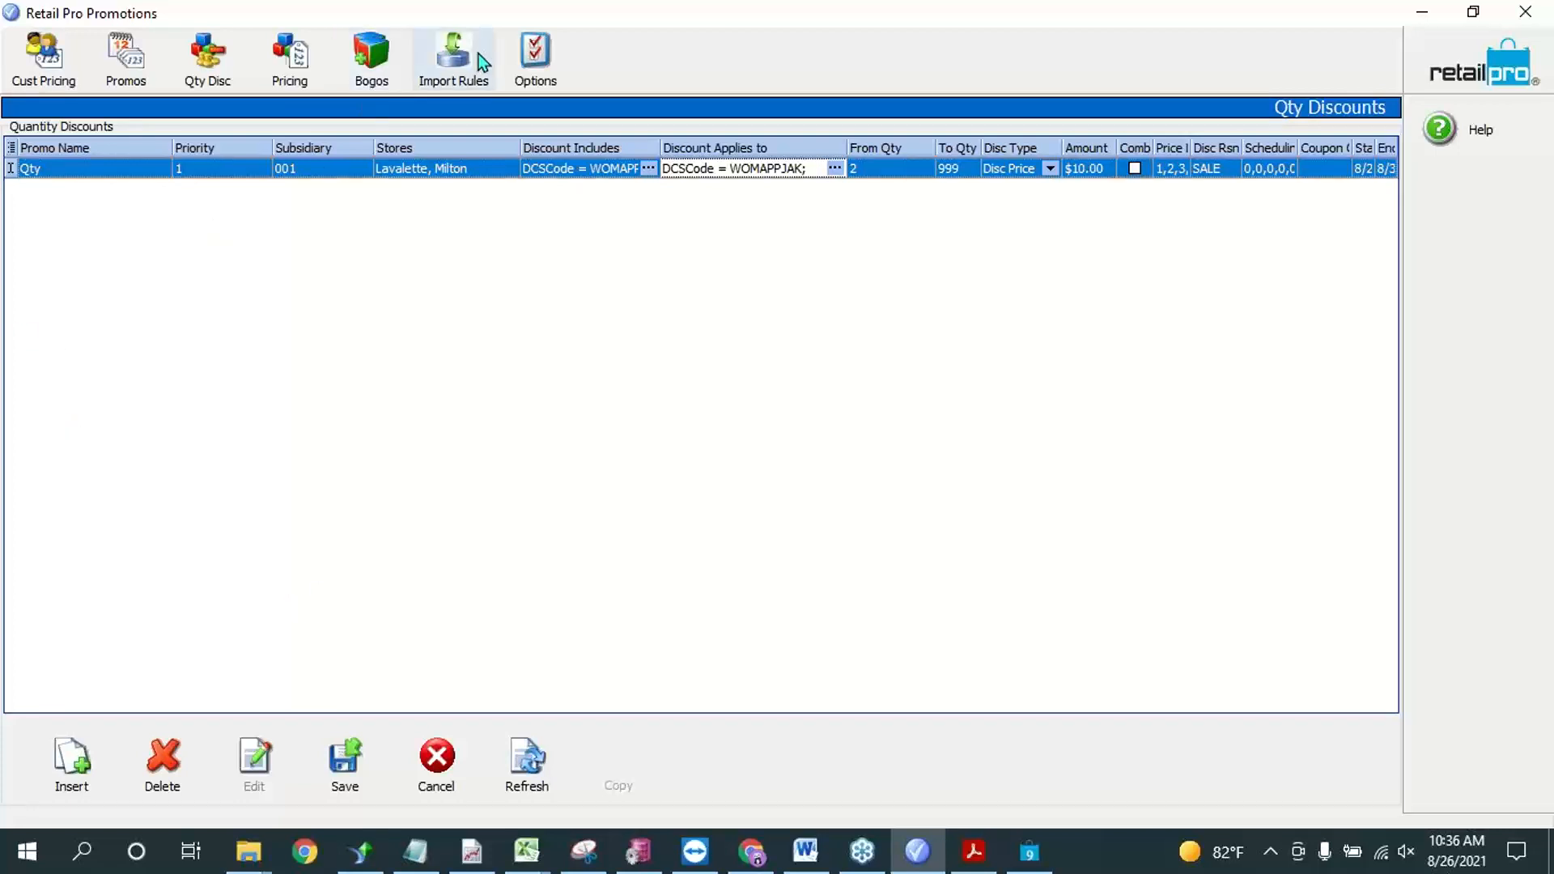
Step: Open the discount order in the promotion options and select Qty Discounts in it
{"action": "left_click", "coordinate": [522, 51]}
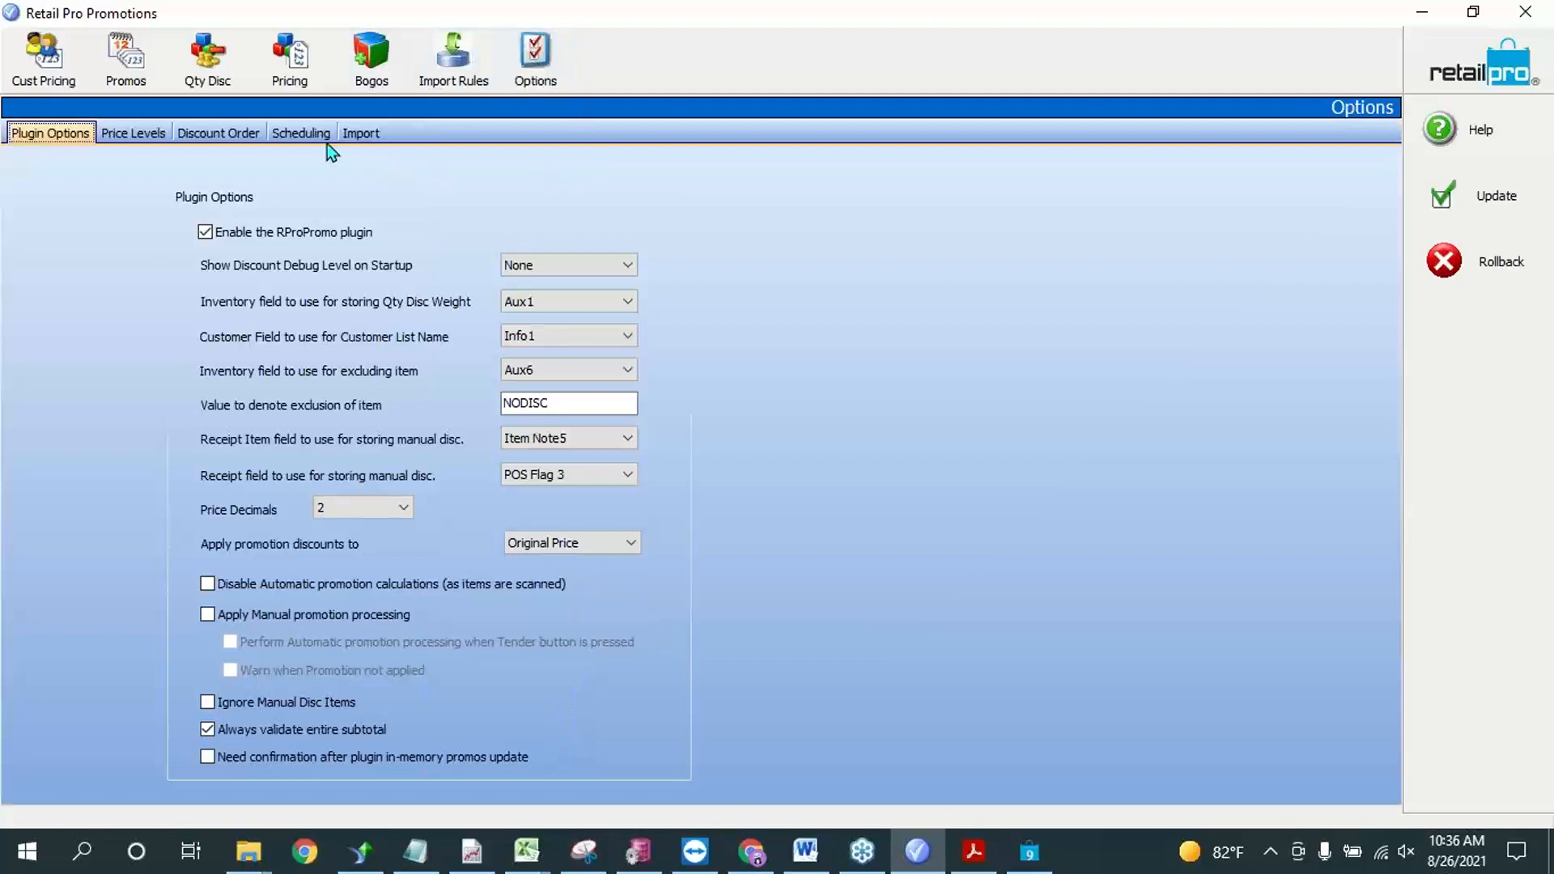
{"action": "left_click", "coordinate": [223, 135]}
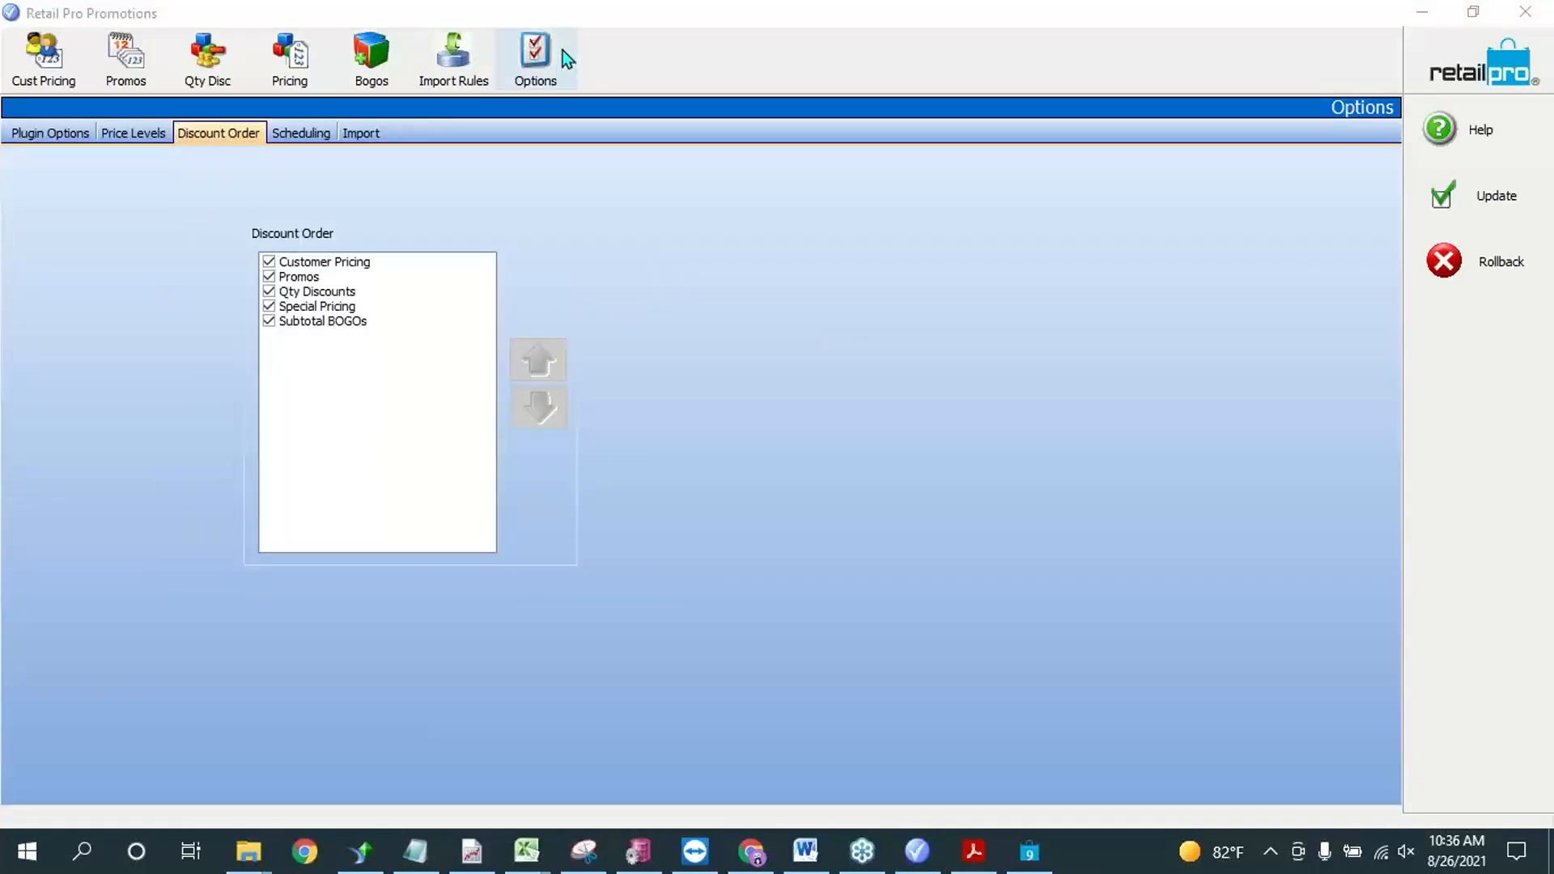
{"action": "left_click", "coordinate": [303, 293]}
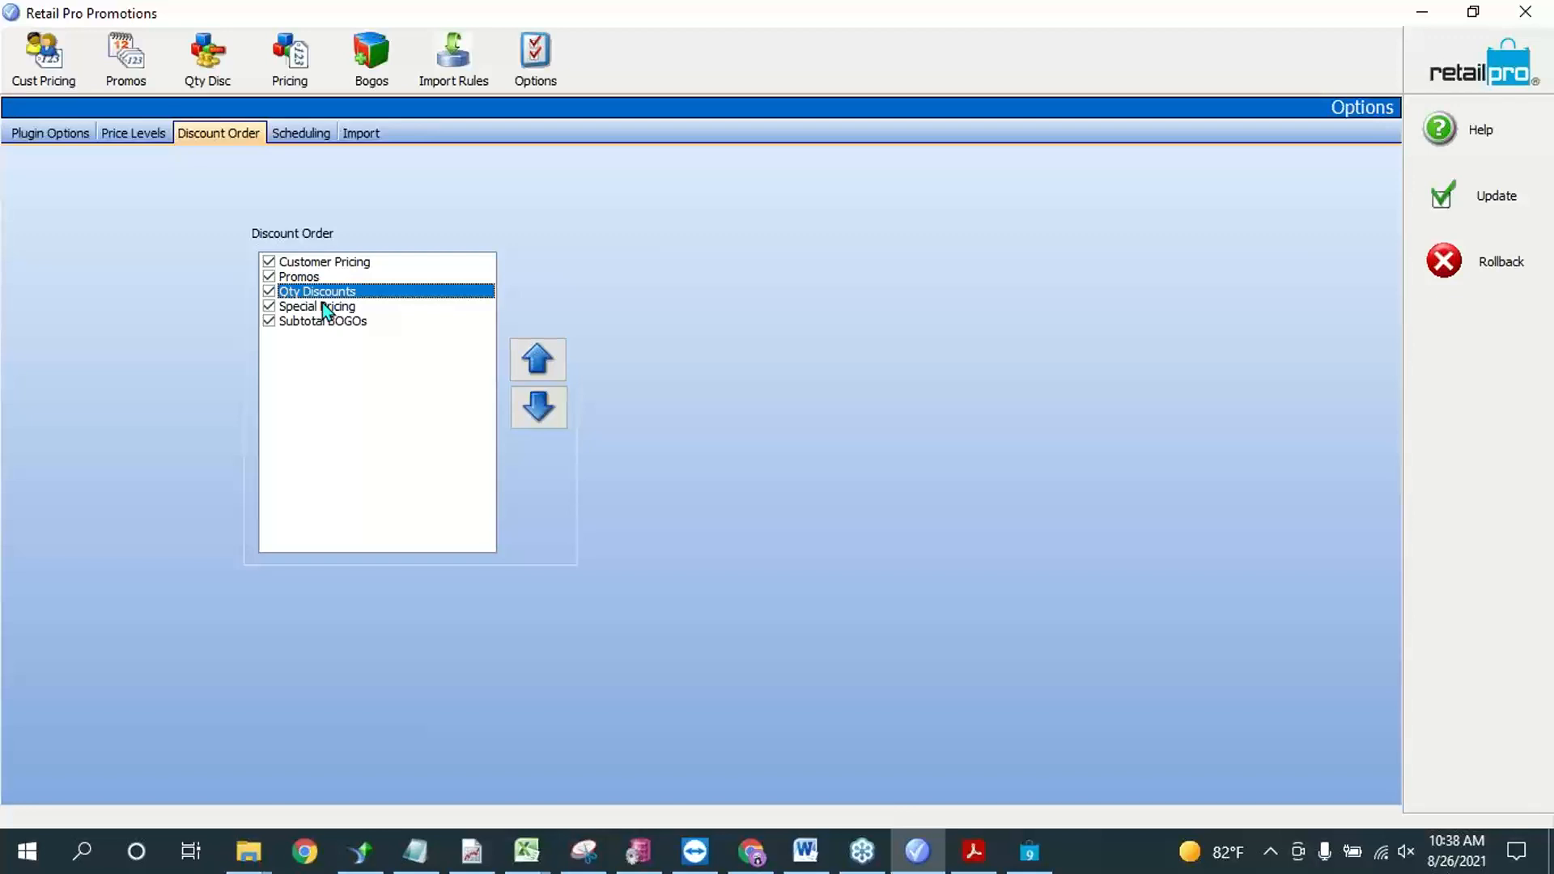
Step: Return briefly to the quantity discounts and delete the Training promo from the promos list
{"action": "left_click", "coordinate": [231, 71]}
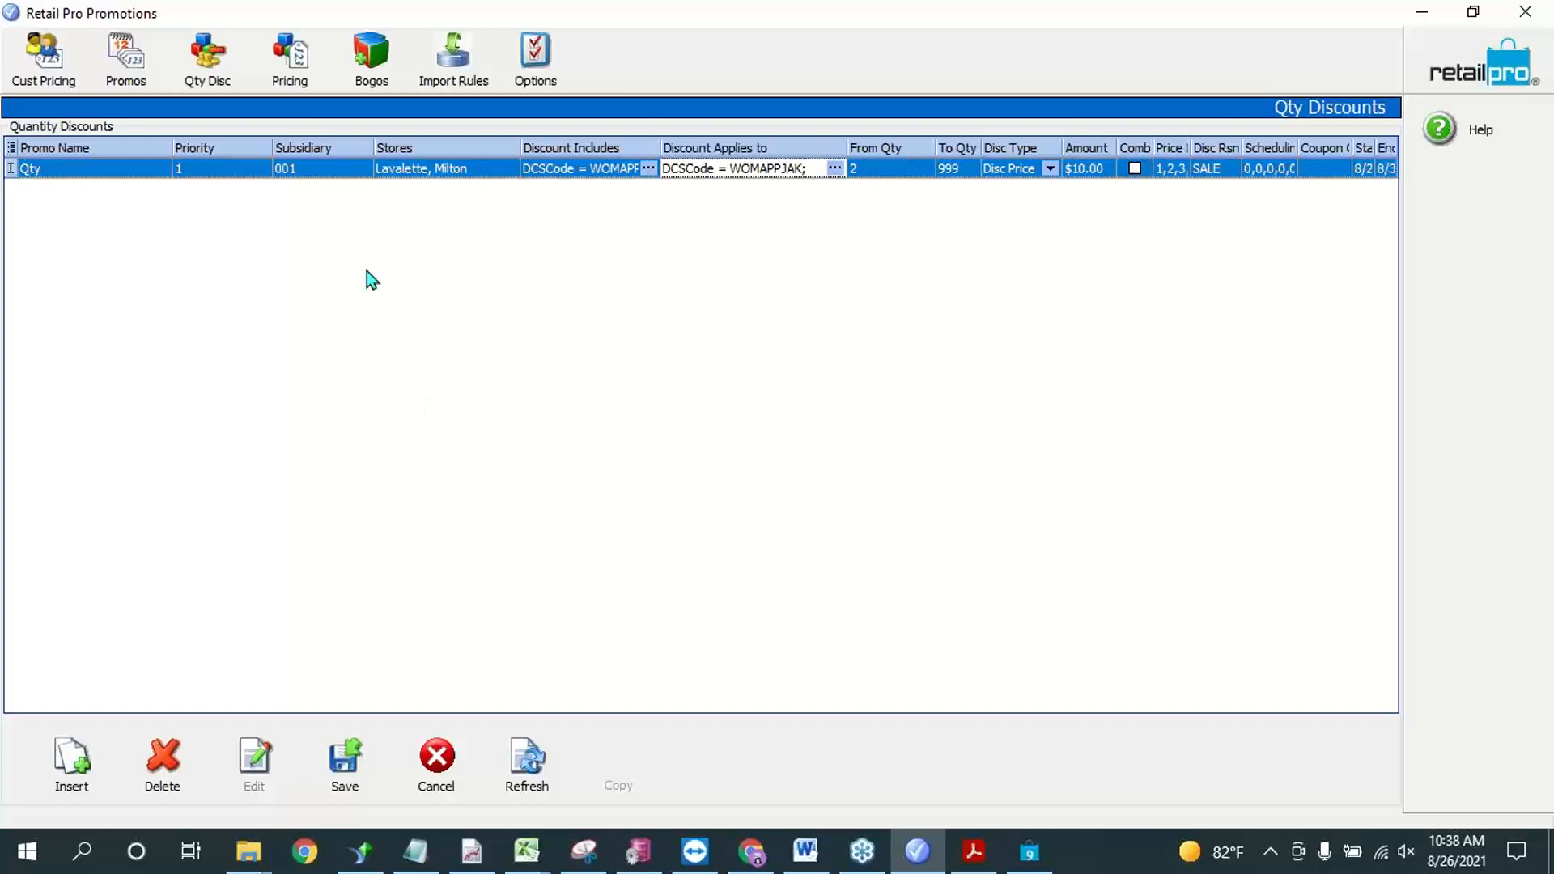
{"action": "left_click", "coordinate": [1406, 235]}
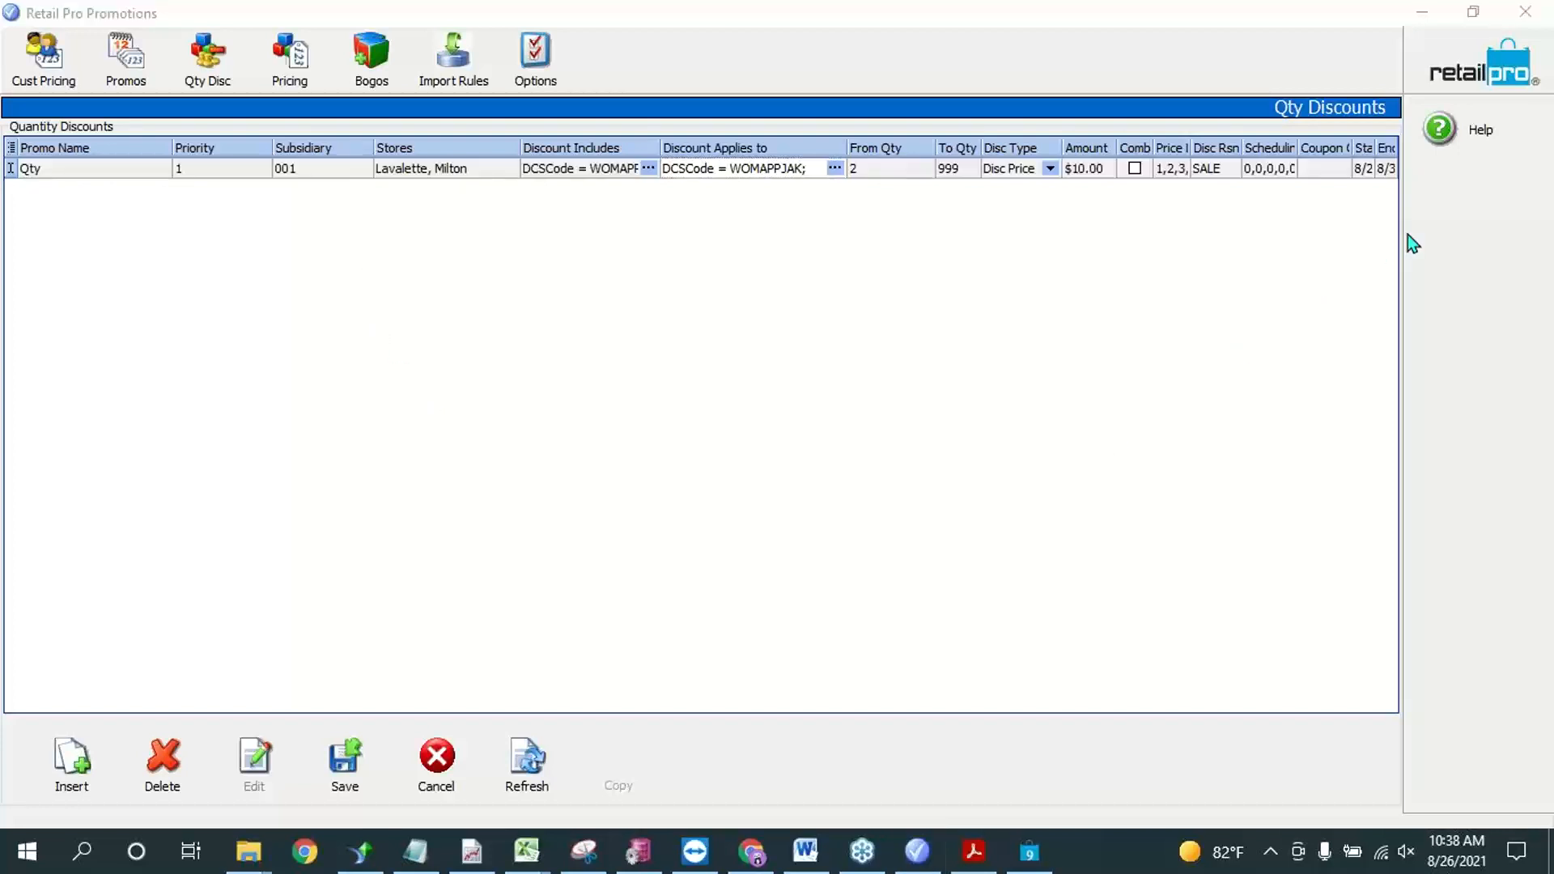
{"action": "left_click", "coordinate": [113, 170]}
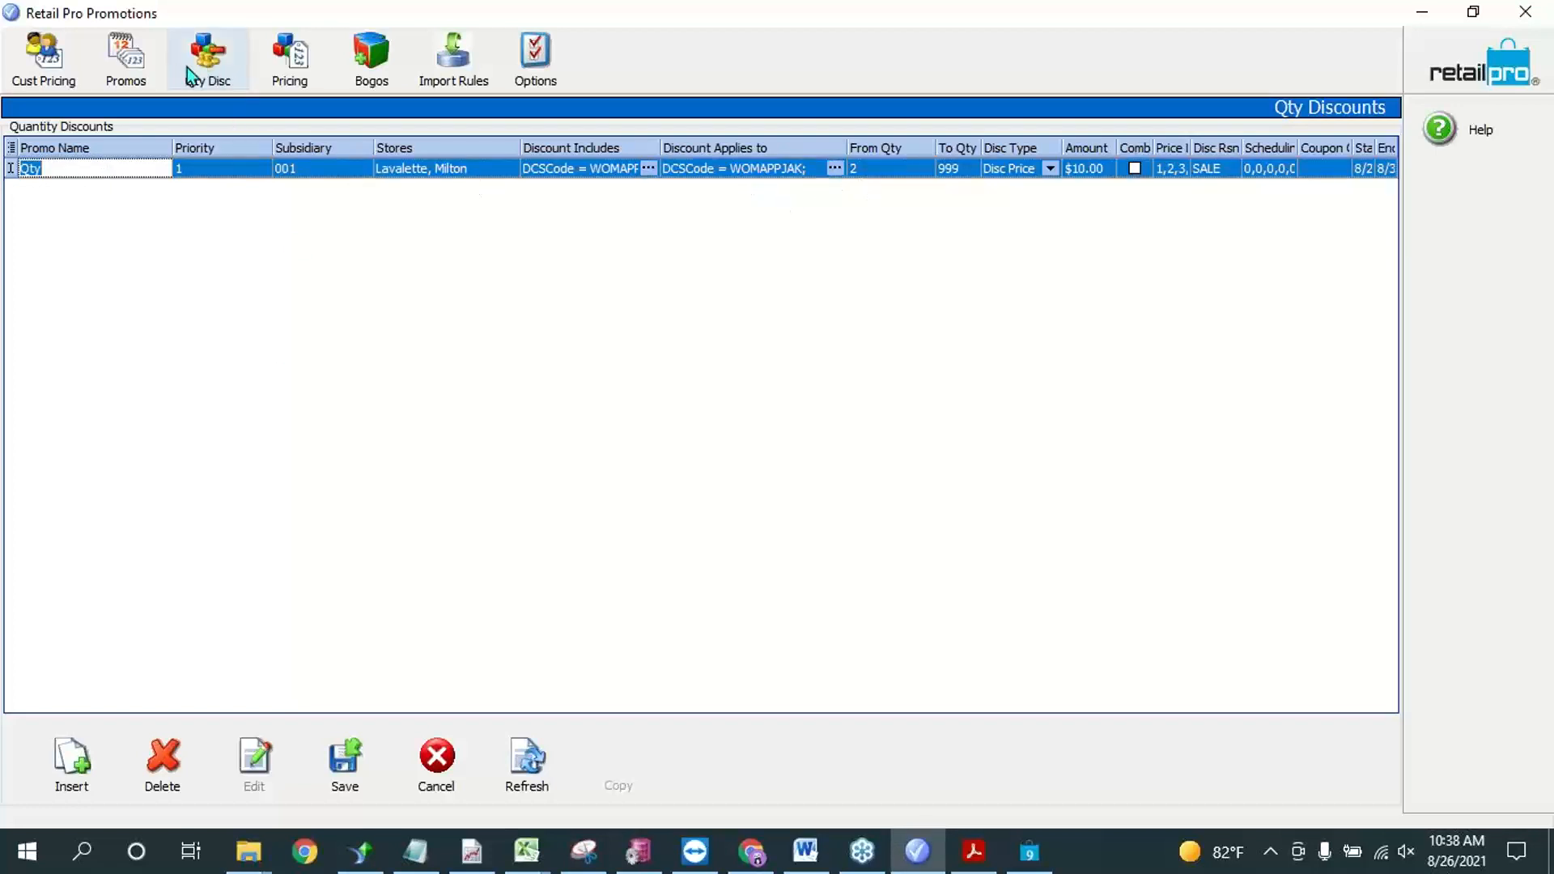
{"action": "left_click", "coordinate": [122, 60]}
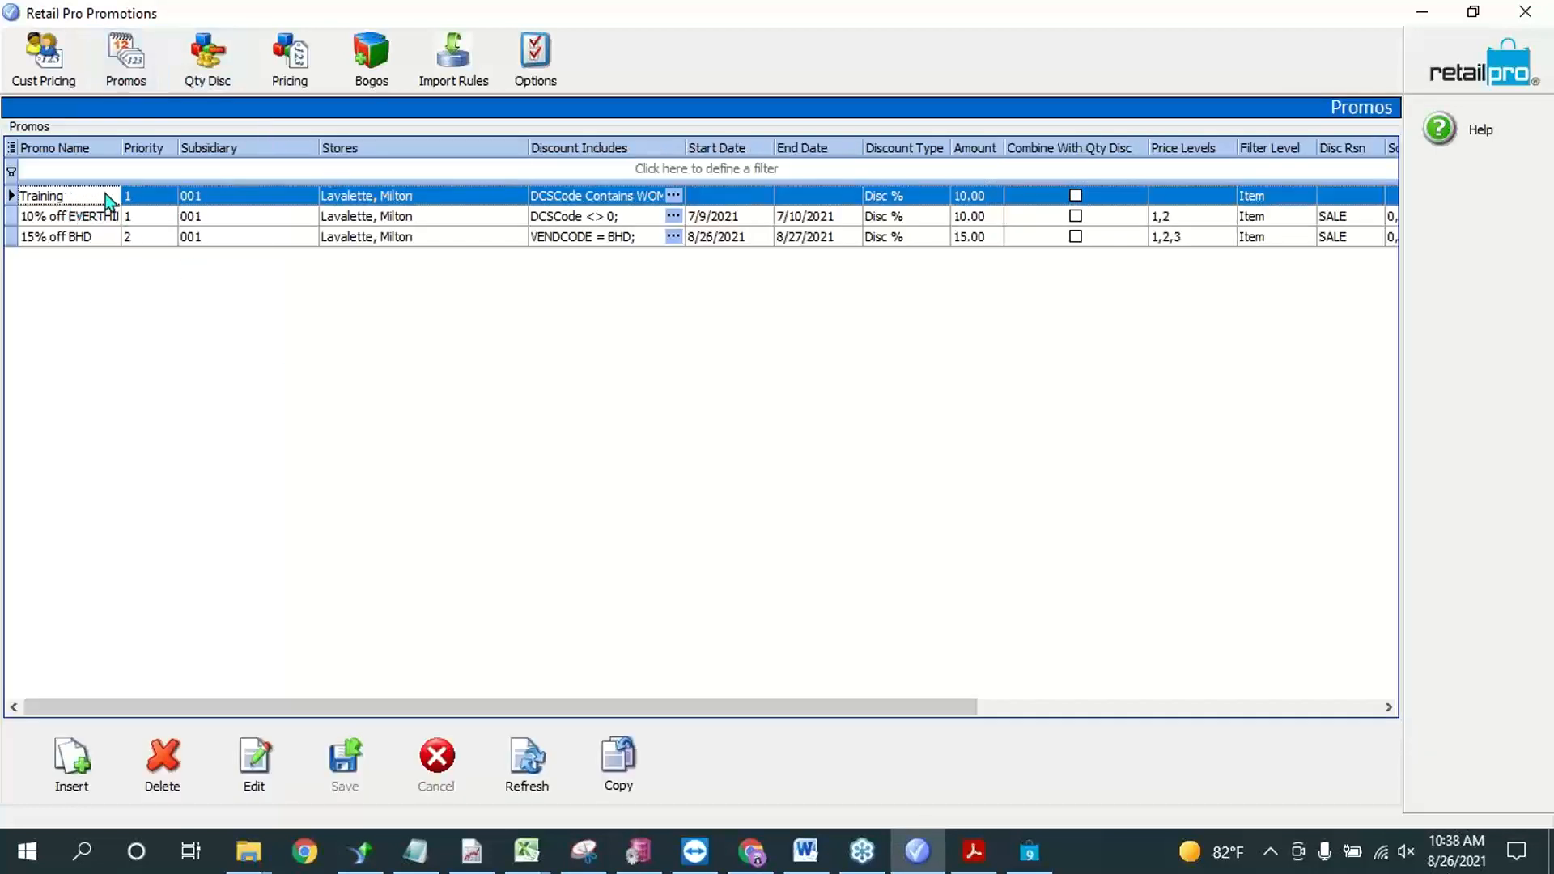
{"action": "left_click", "coordinate": [165, 773]}
{"action": "left_click", "coordinate": [731, 481]}
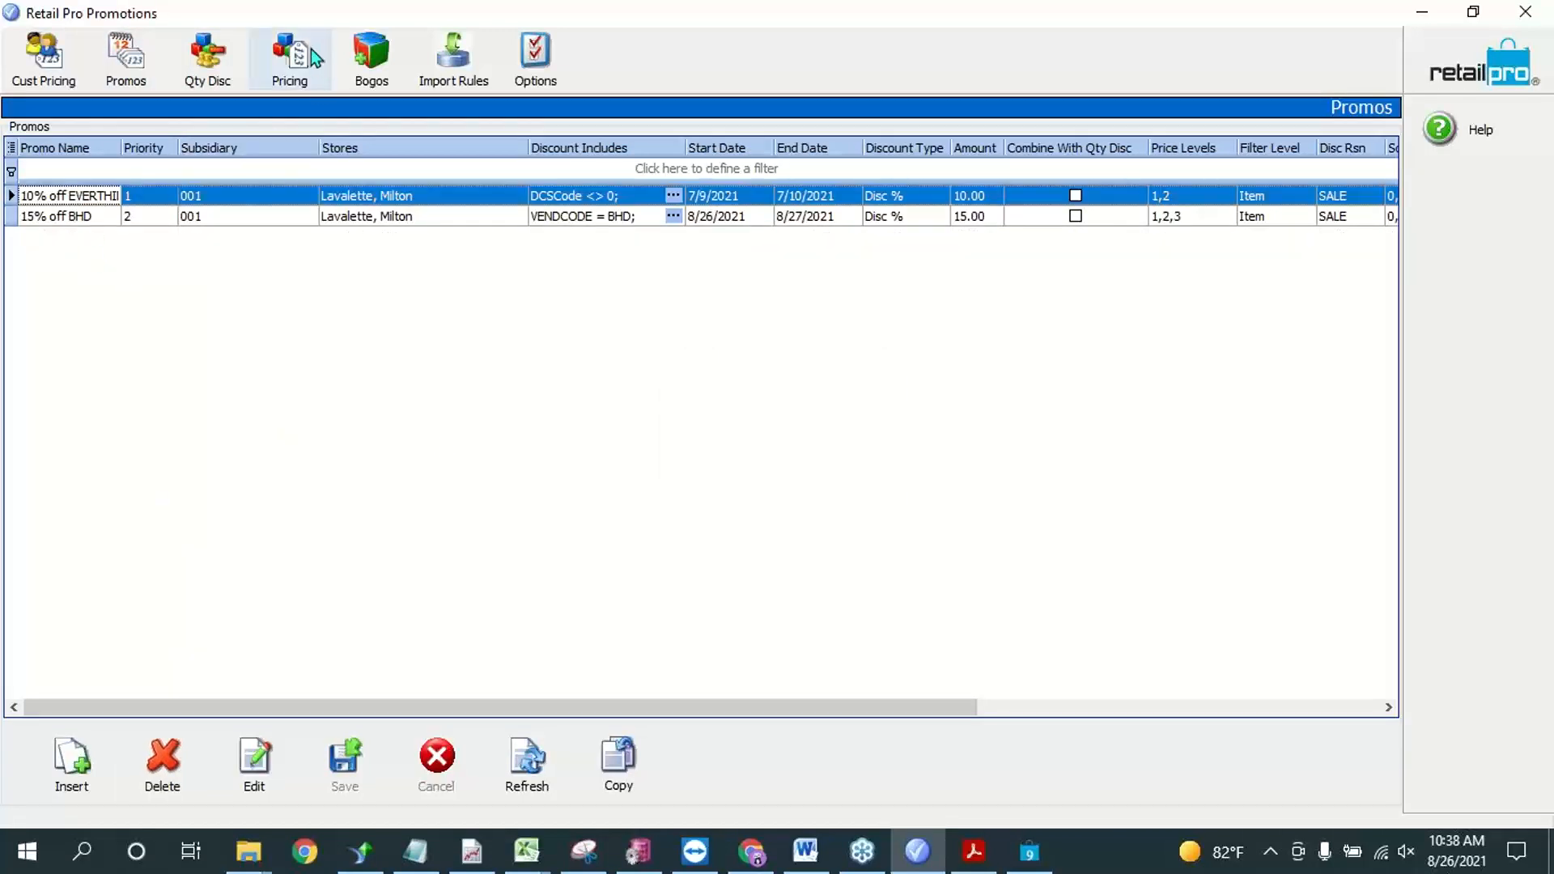
Step: Review the Qty rule's priority, Discount Includes item filter, Discount Applies to filter and quantity range in the quantity discounts
{"action": "left_click", "coordinate": [212, 59]}
{"action": "double_click", "coordinate": [112, 172]}
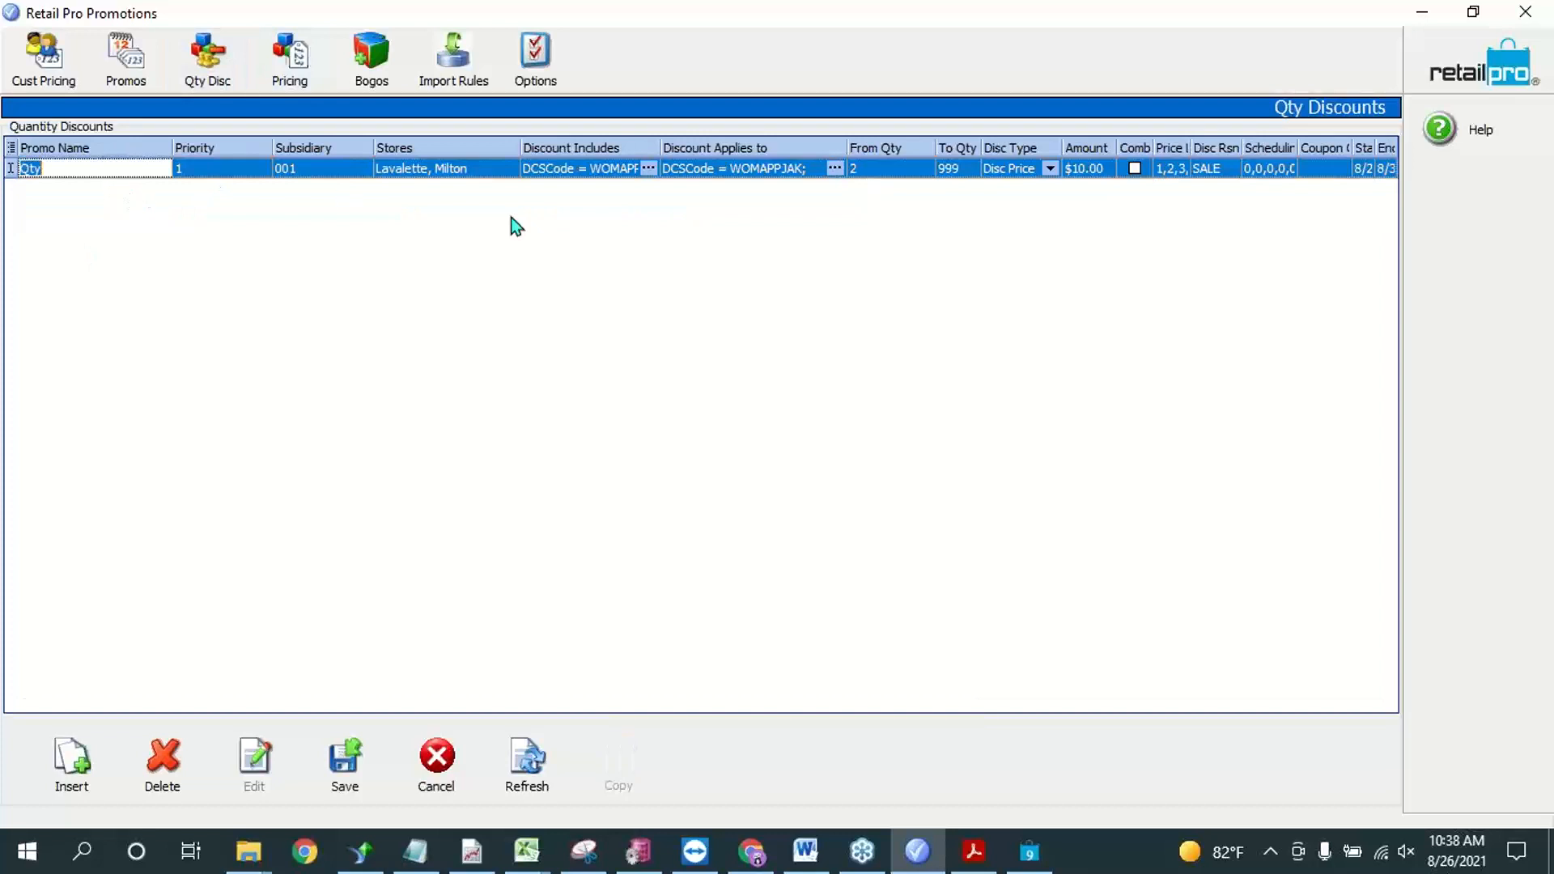
{"action": "left_click", "coordinate": [211, 168]}
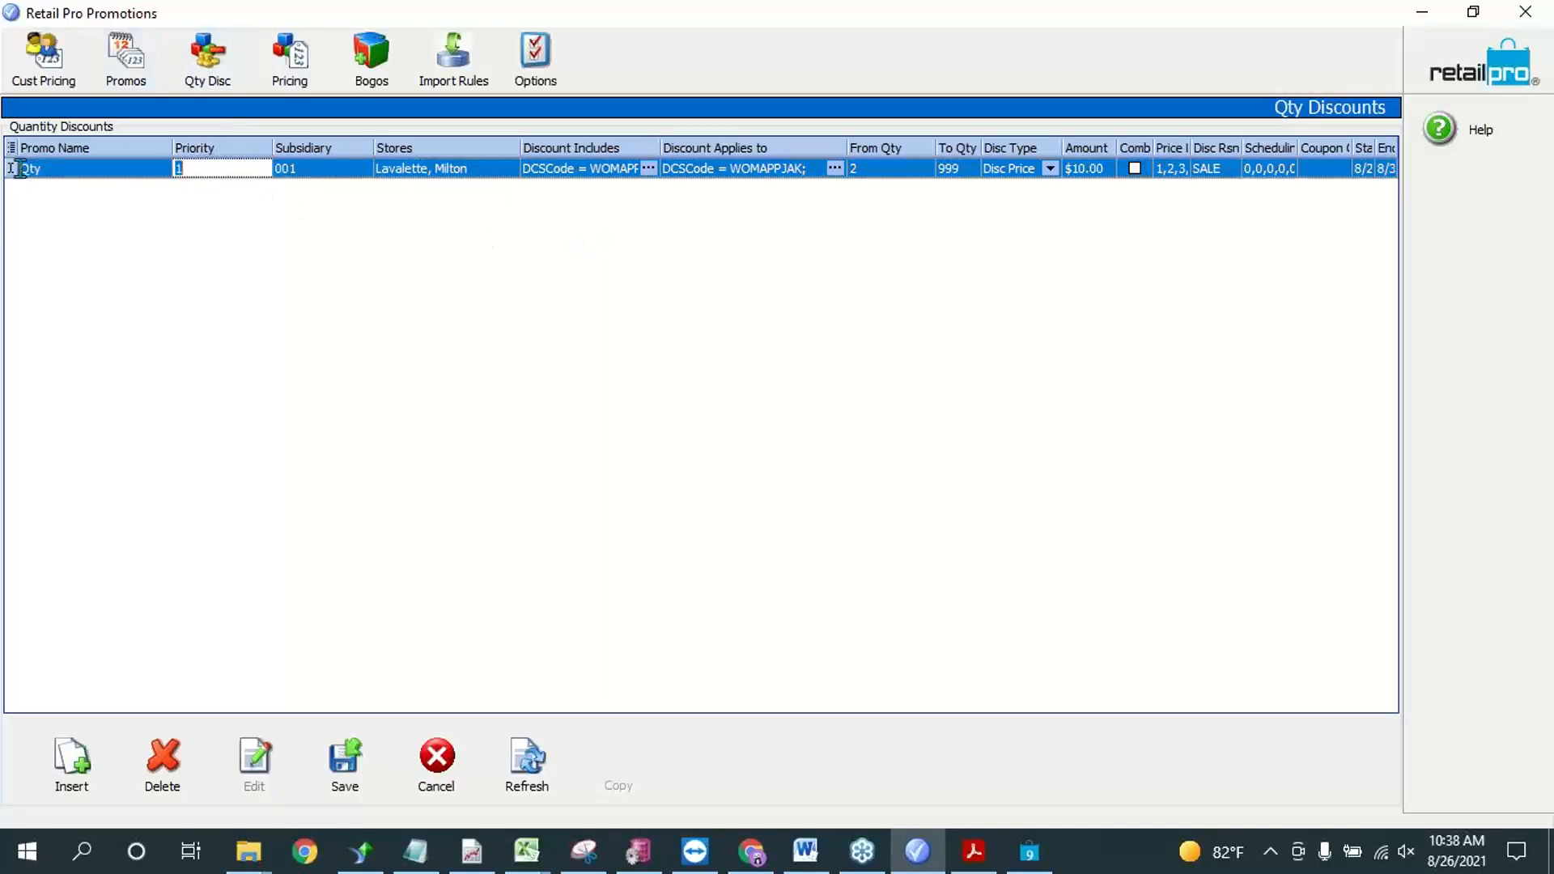
{"action": "left_click", "coordinate": [647, 169]}
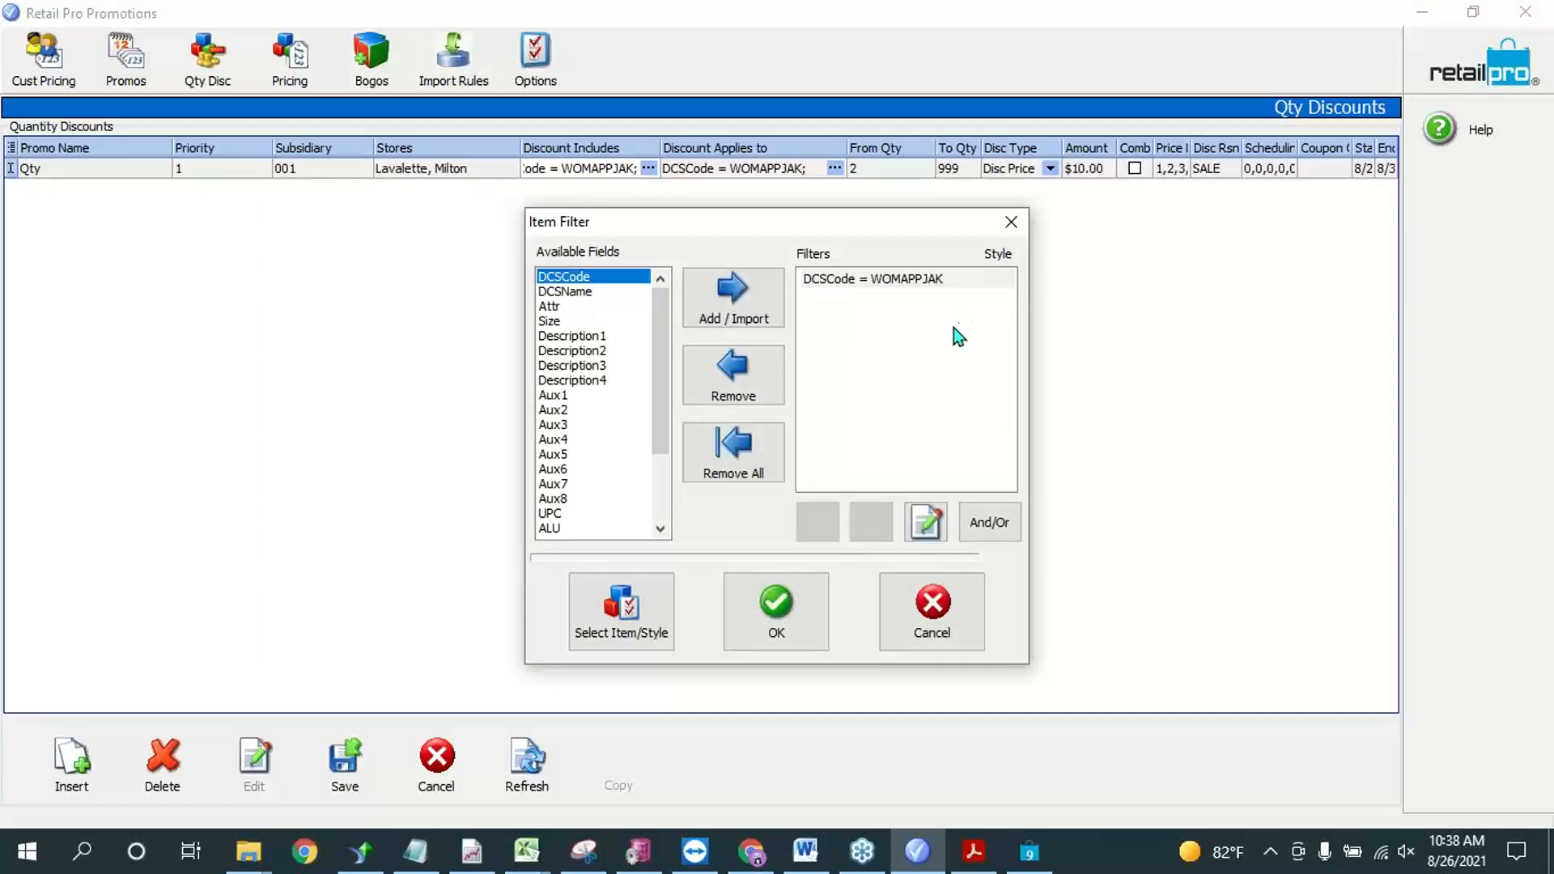
{"action": "left_click", "coordinate": [1011, 222]}
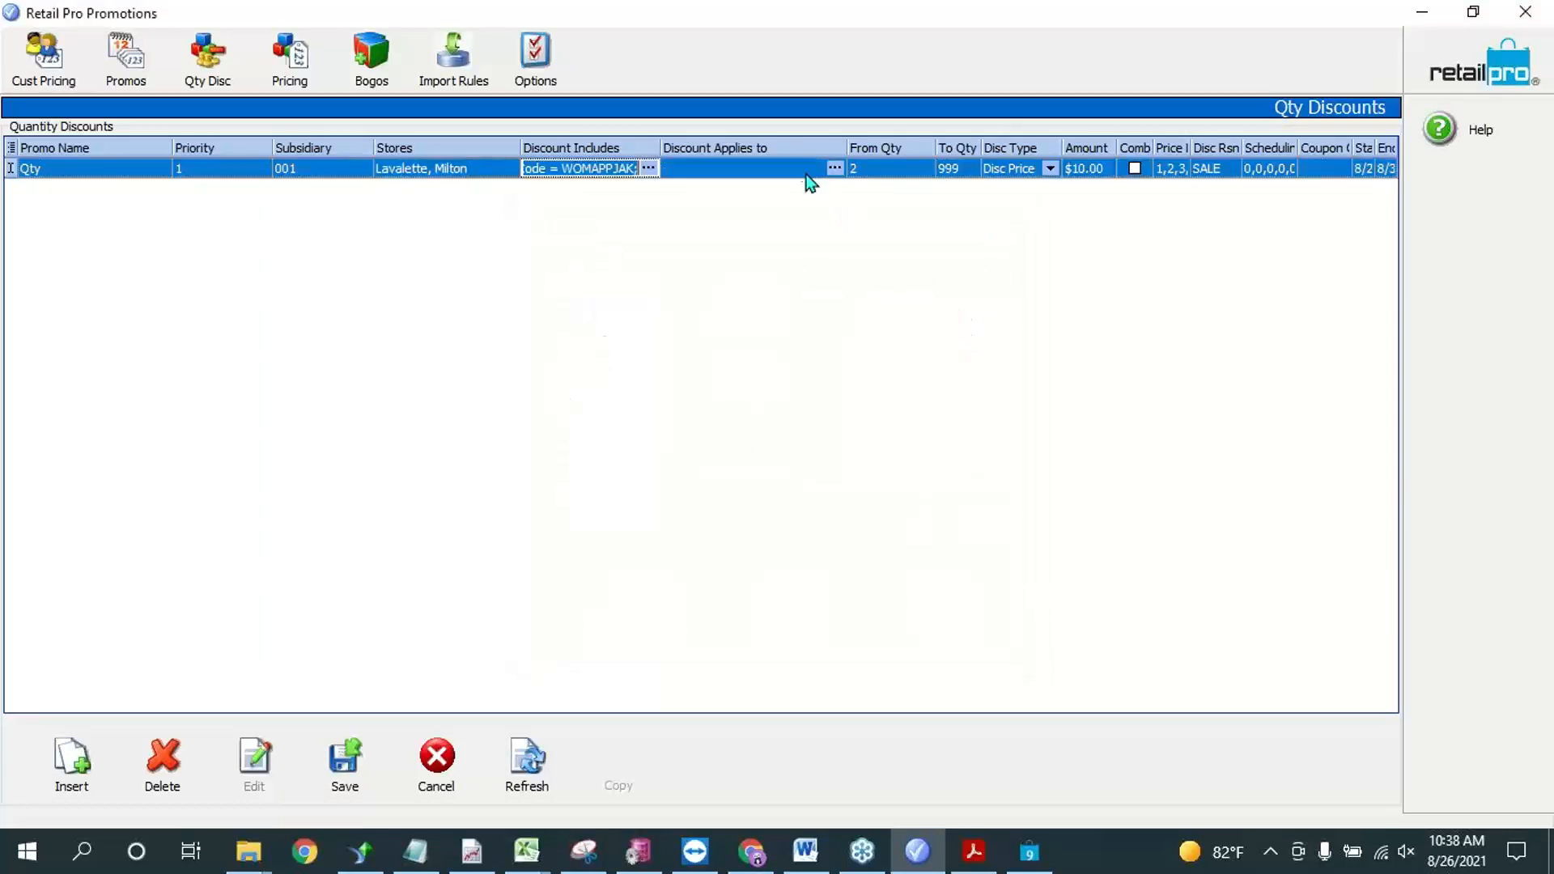
{"action": "left_click", "coordinate": [809, 172]}
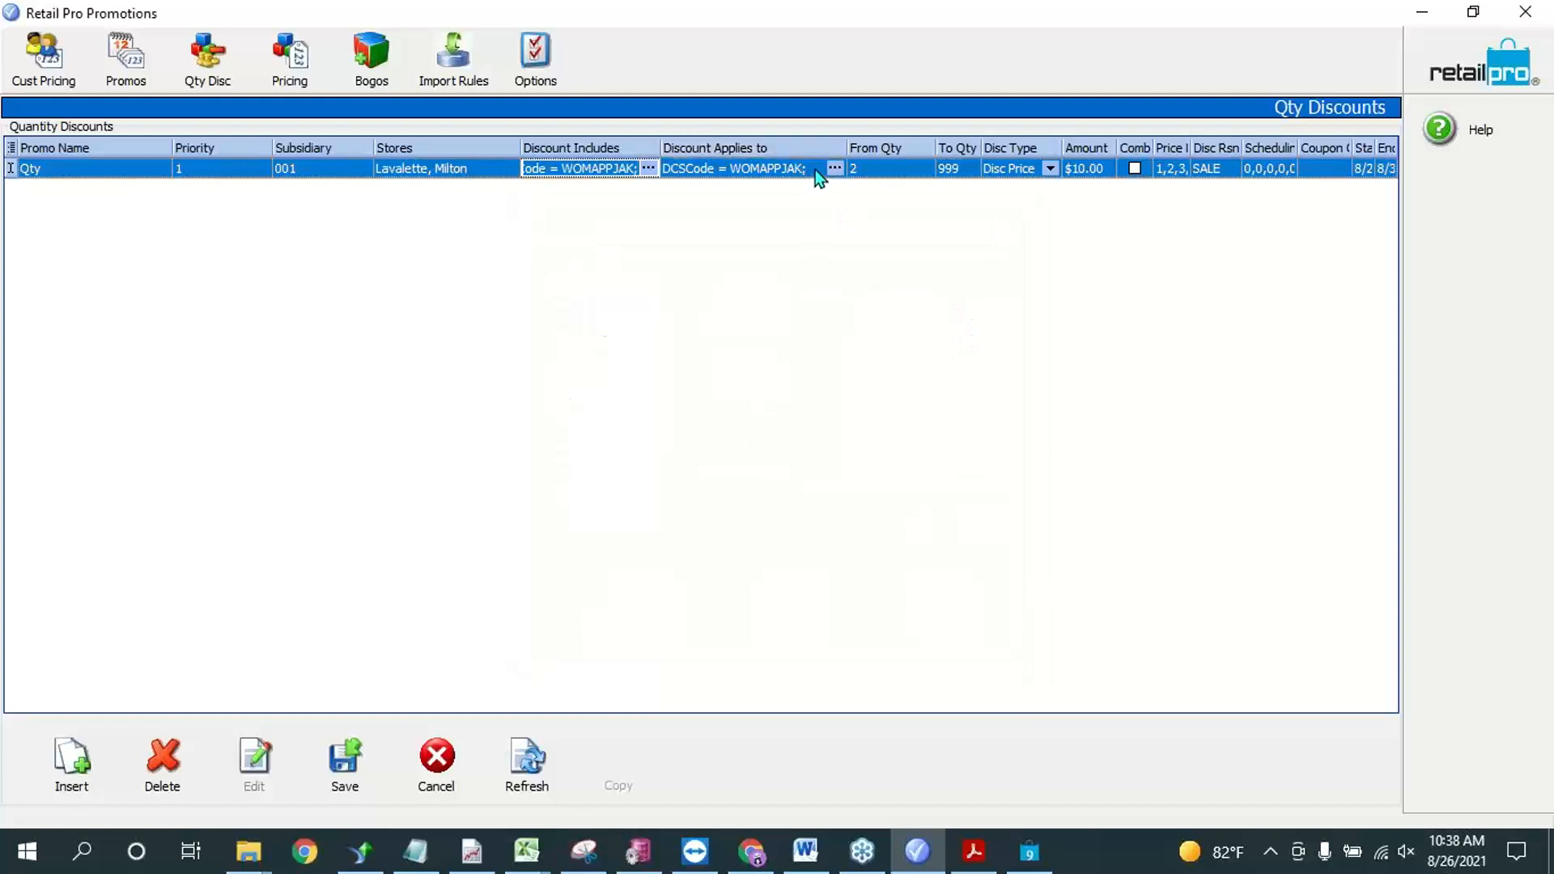
{"action": "left_click", "coordinate": [906, 171]}
{"action": "left_click", "coordinate": [963, 171]}
{"action": "double_click", "coordinate": [963, 172]}
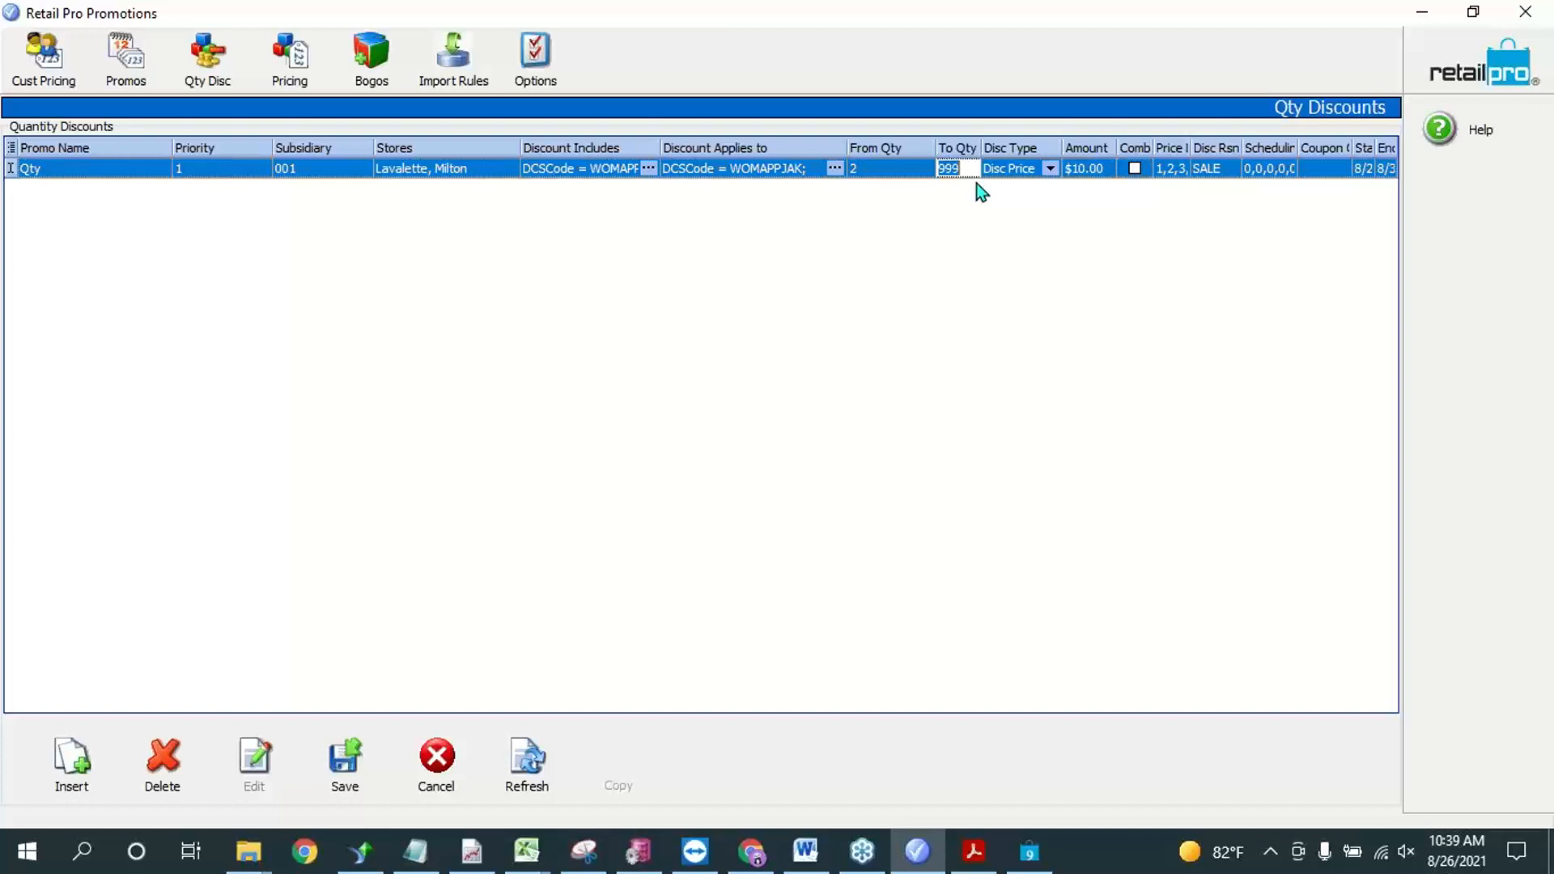
{"action": "left_click", "coordinate": [897, 170]}
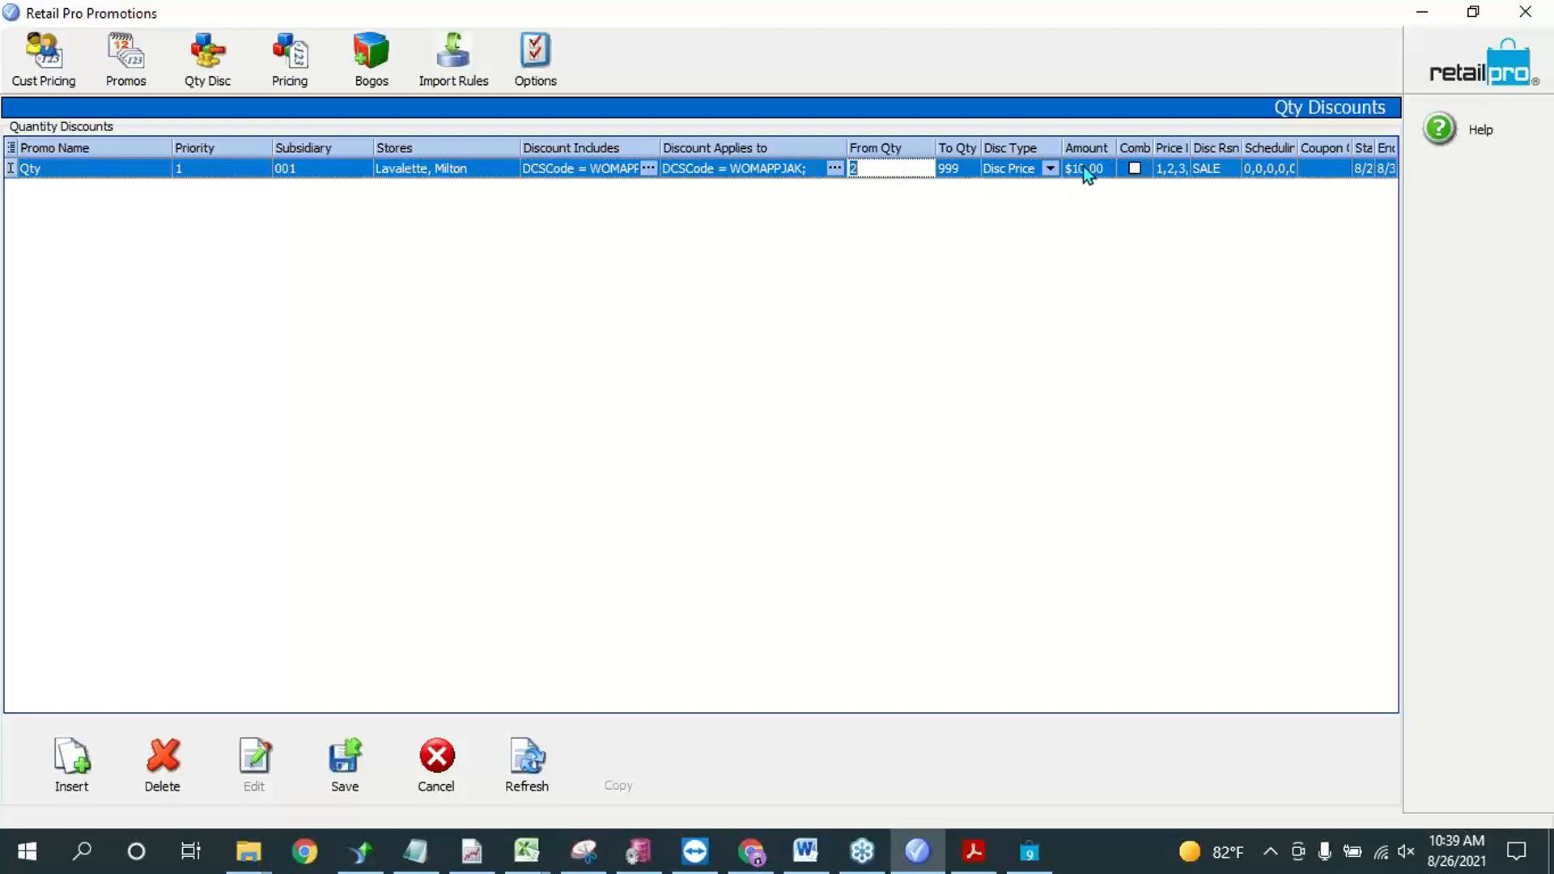
Step: Set the Qty rule's discount type to Disc % and check the other available discount types
{"action": "left_click", "coordinate": [1049, 169]}
{"action": "left_click", "coordinate": [1035, 186]}
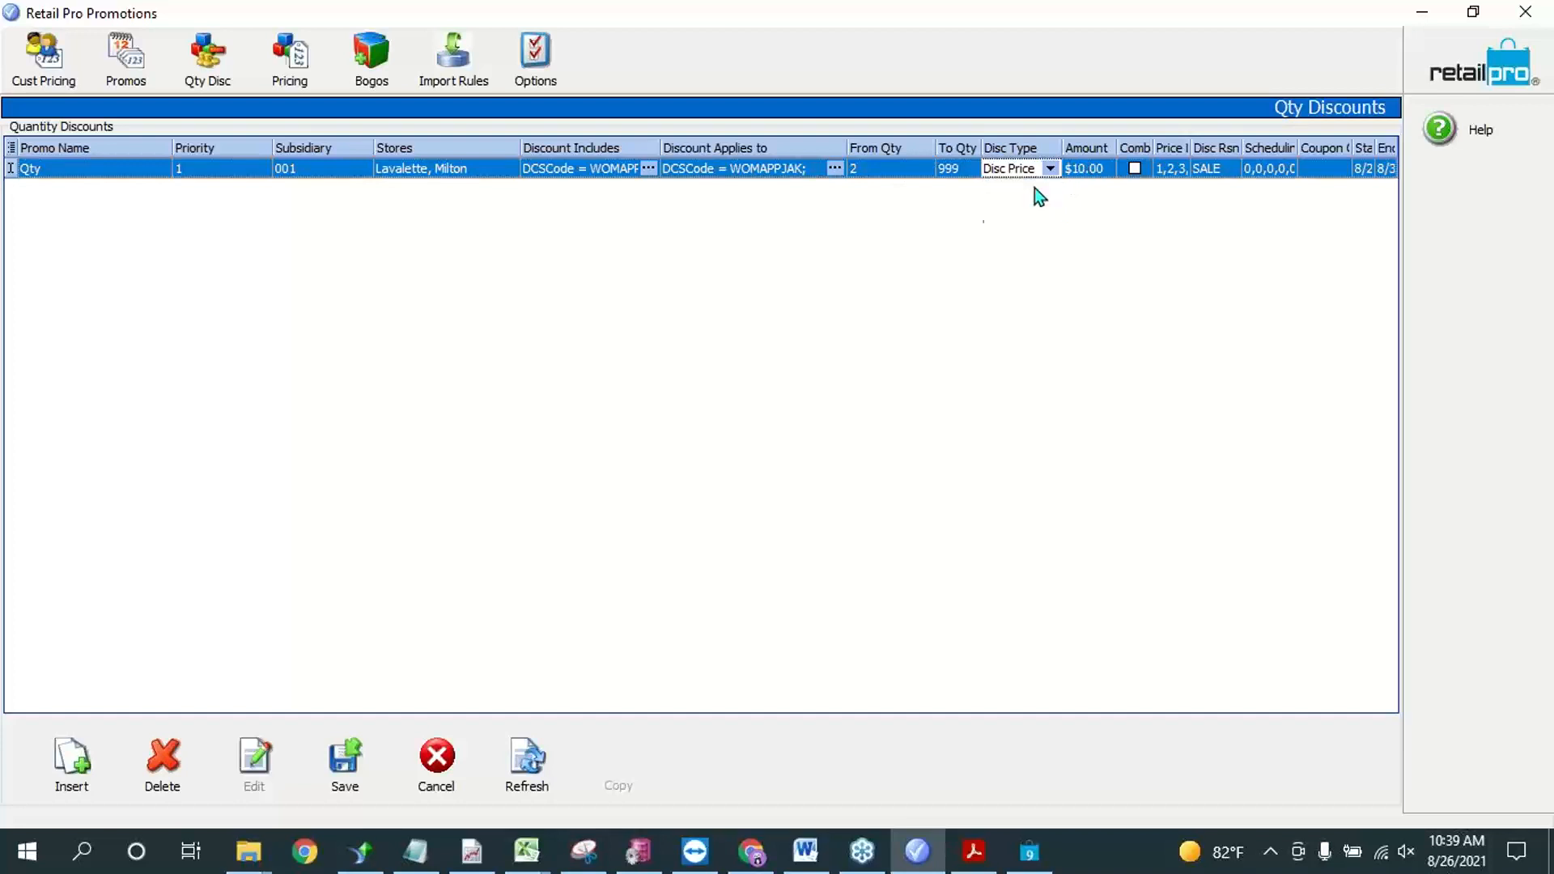
{"action": "left_click", "coordinate": [1094, 172]}
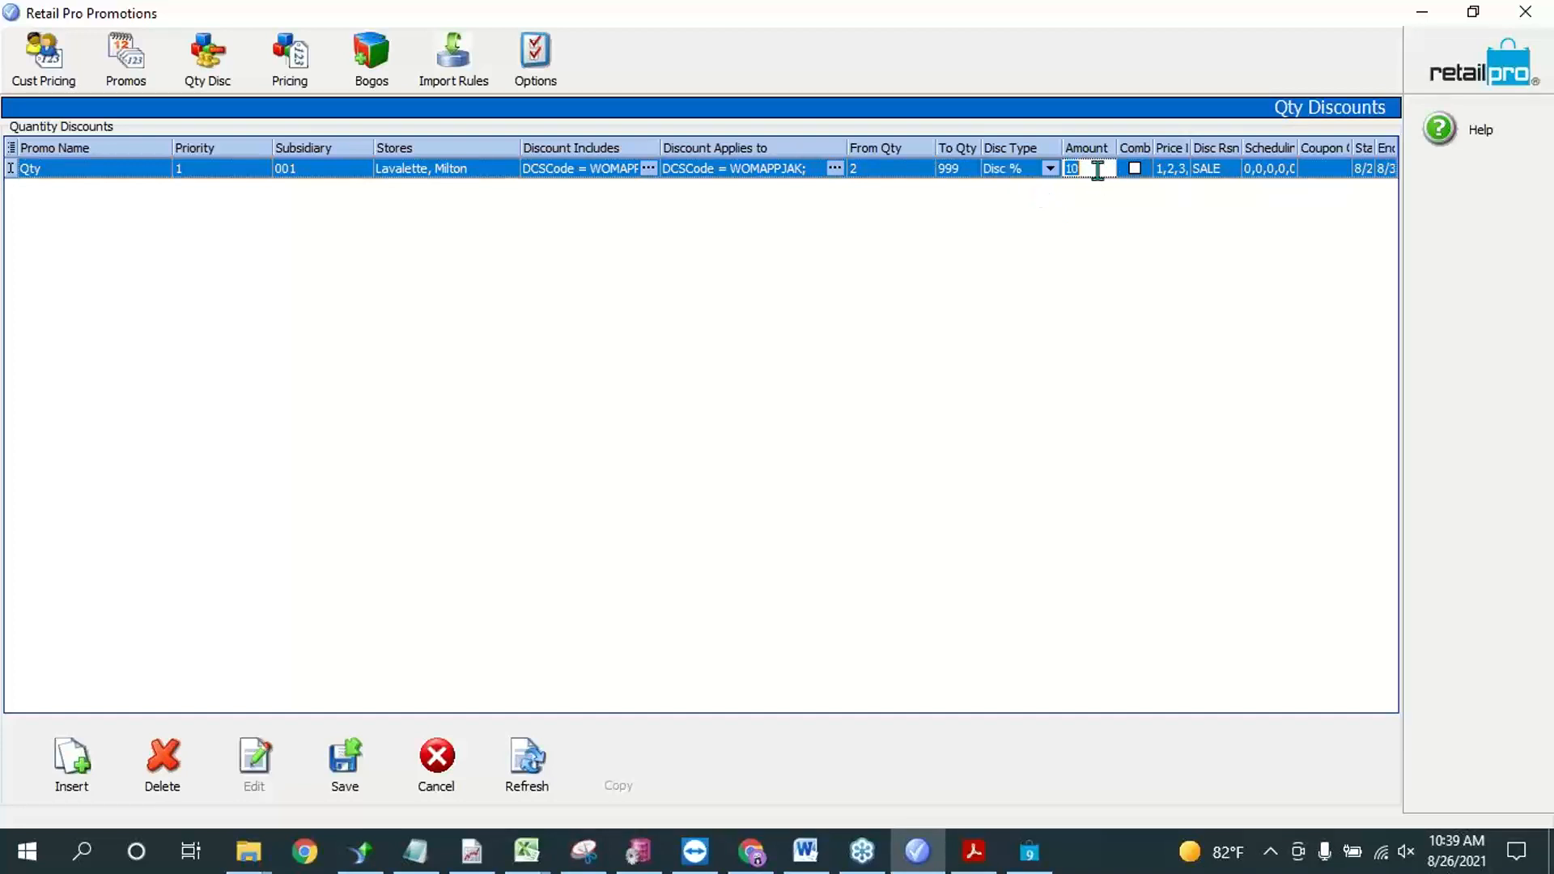
{"action": "left_click", "coordinate": [997, 169]}
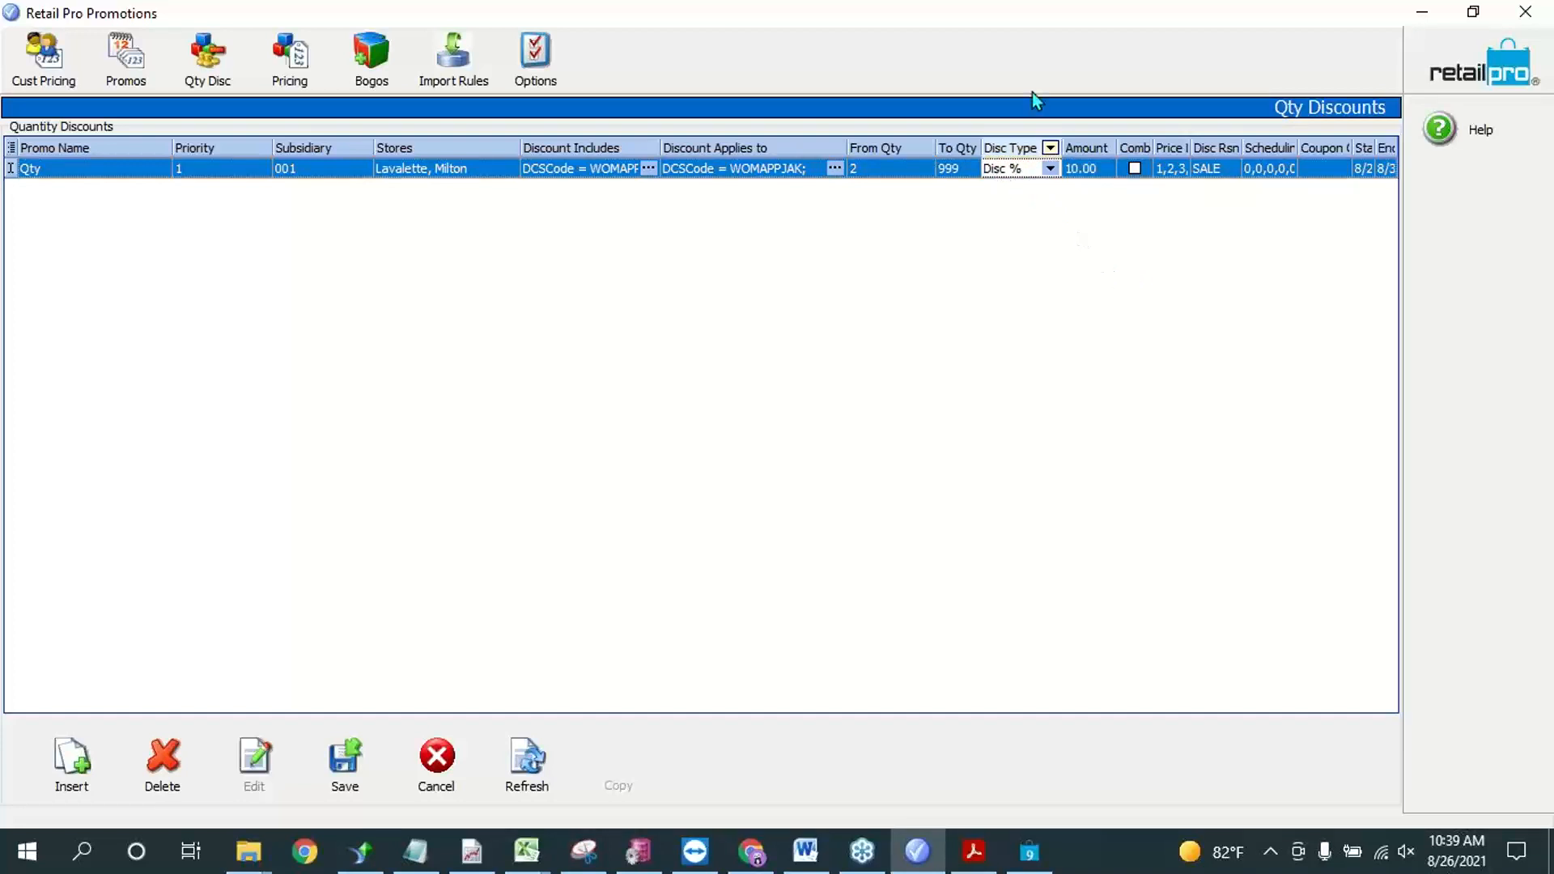
{"action": "left_click", "coordinate": [1055, 173]}
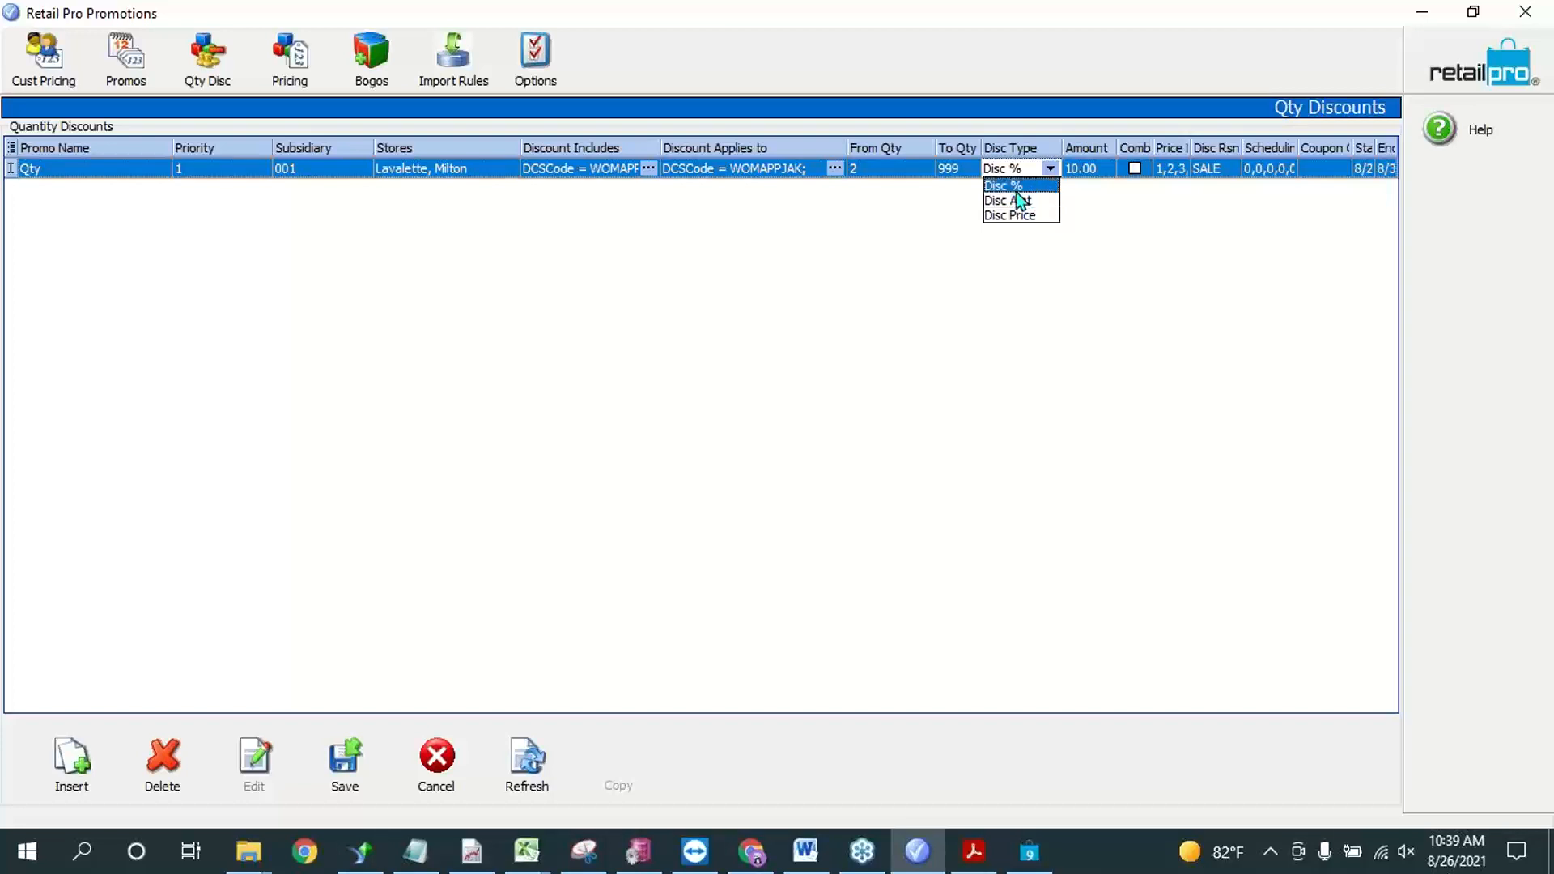
{"action": "key", "text": "Escape"}
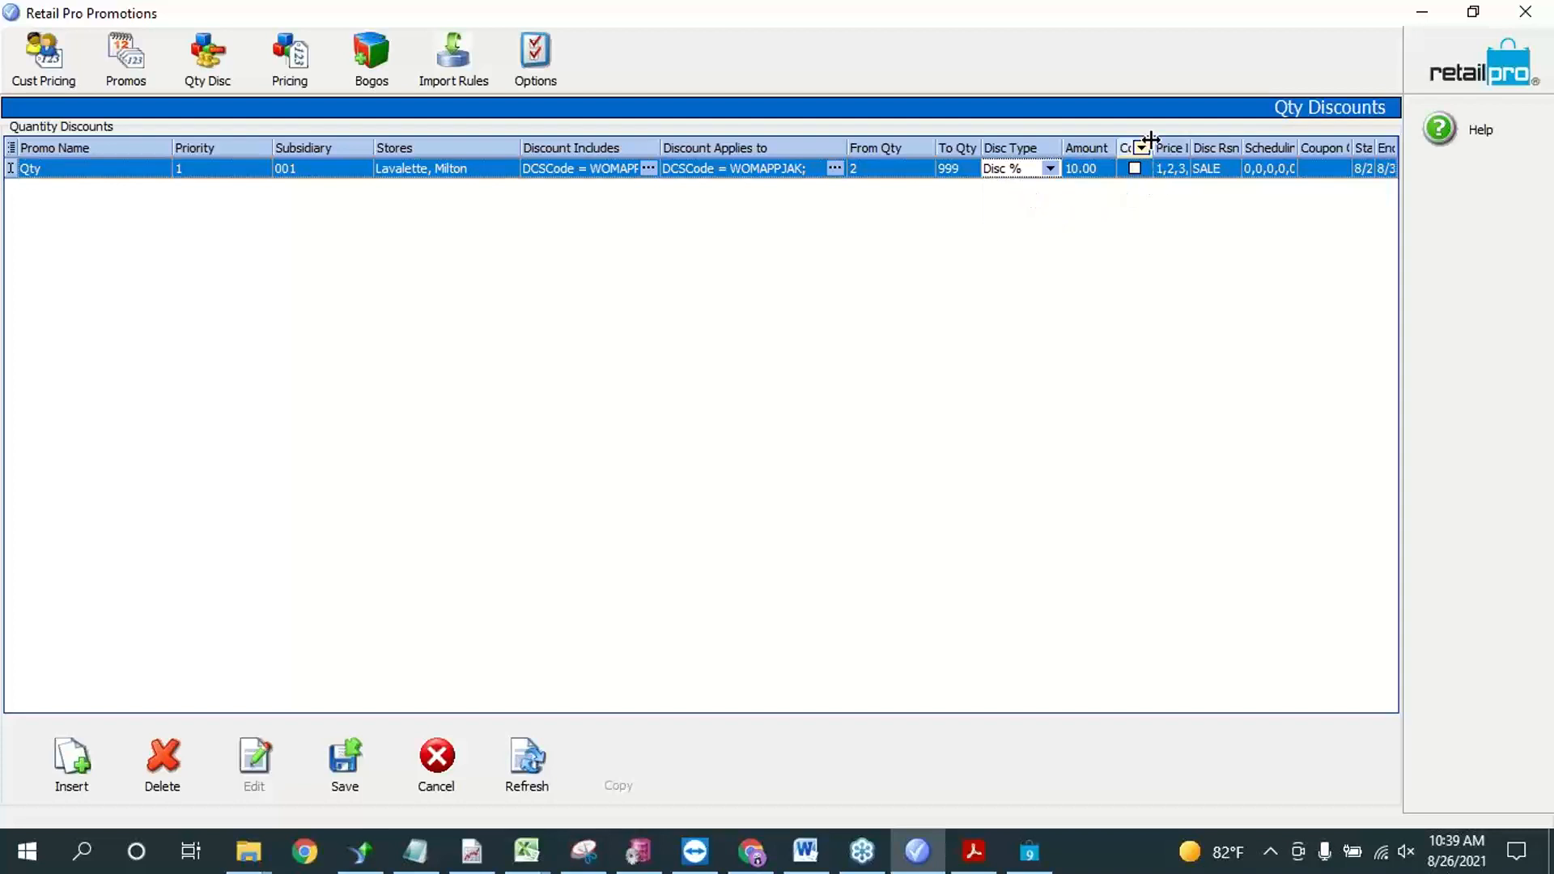
Step: Widen the Combine With Promos and Price Levels columns of the quantity discounts grid
{"action": "left_click_drag", "start_coordinate": [1150, 140], "coordinate": [1260, 151]}
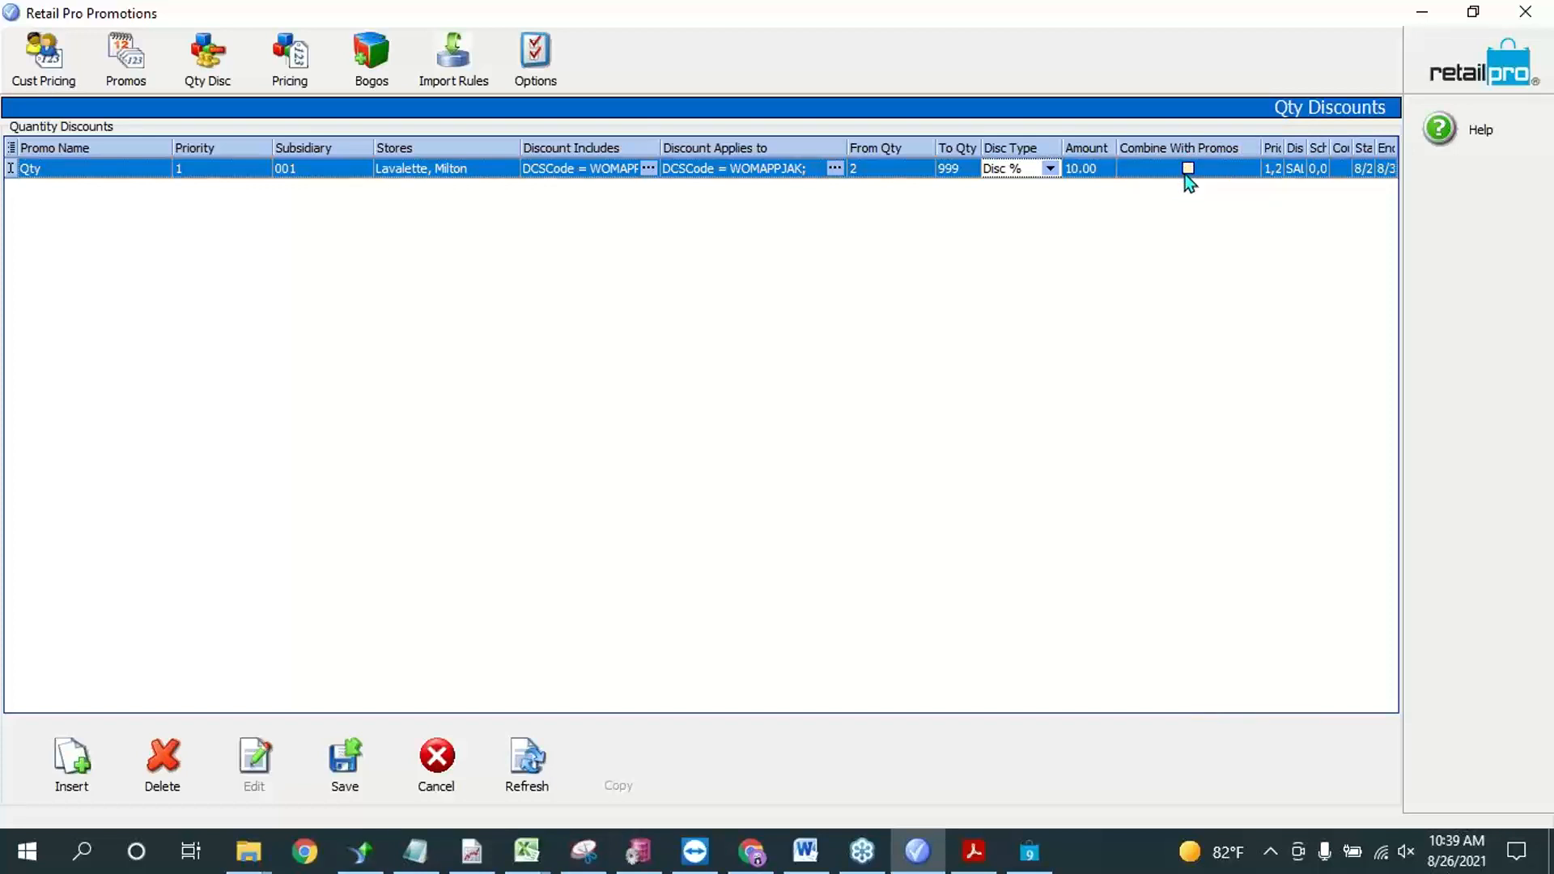
{"action": "key", "text": "Tab"}
{"action": "key", "text": "Tab"}
{"action": "key", "text": "Tab"}
{"action": "key", "text": "Tab"}
{"action": "key", "text": "Tab"}
{"action": "key", "text": "Tab"}
{"action": "key", "text": "Tab"}
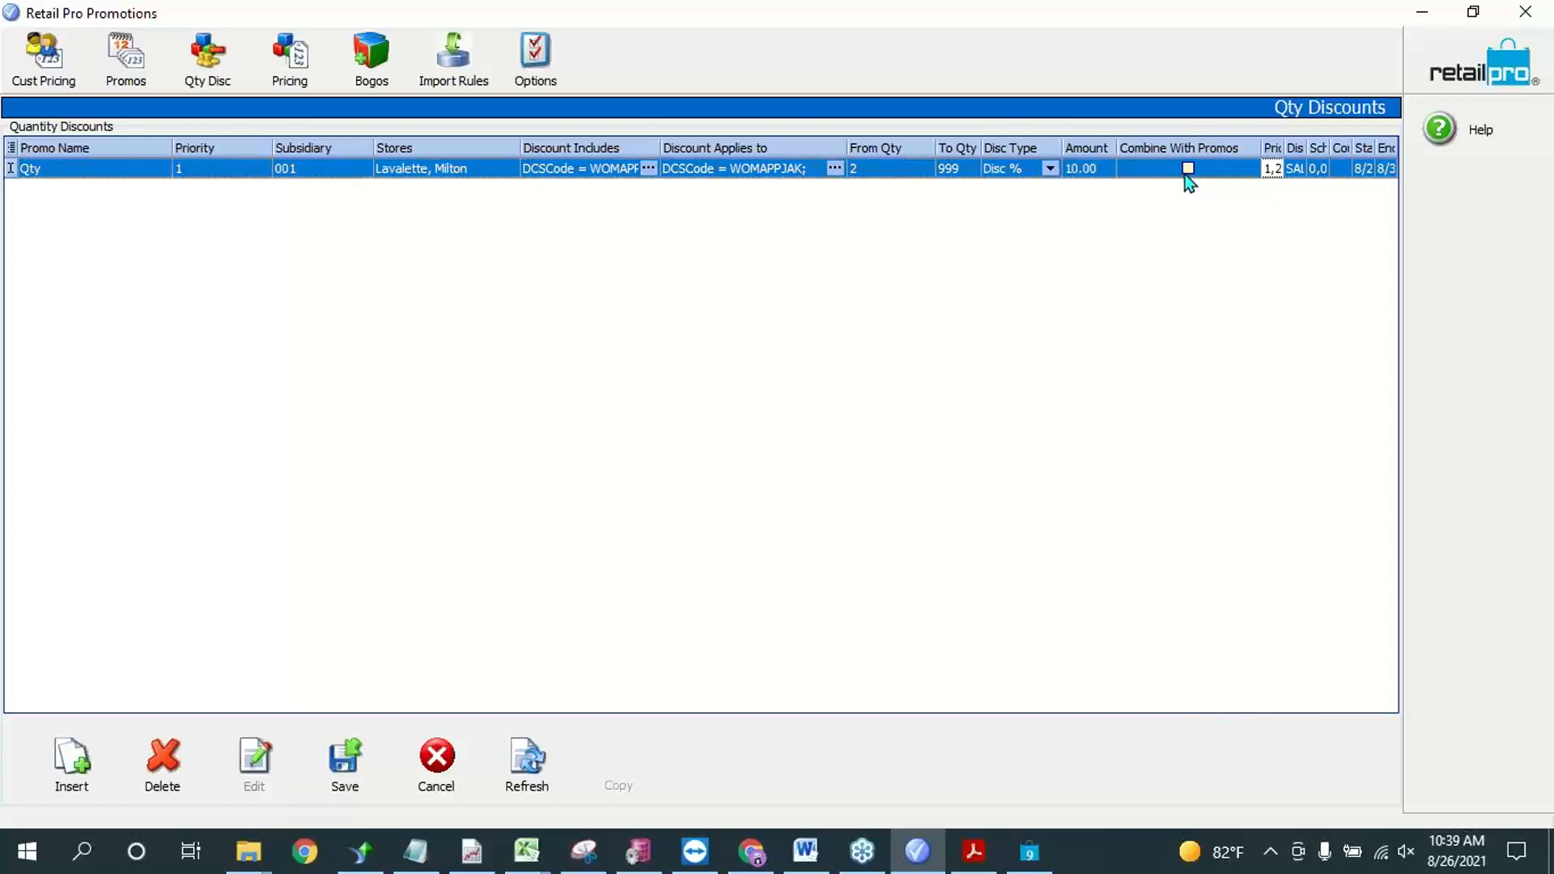
{"action": "key", "text": "Tab"}
{"action": "mouse_move", "coordinate": [1261, 144]}
{"action": "left_mouse_down"}
{"action": "mouse_move", "coordinate": [1231, 143]}
{"action": "mouse_move", "coordinate": [1285, 143]}
{"action": "left_mouse_up"}
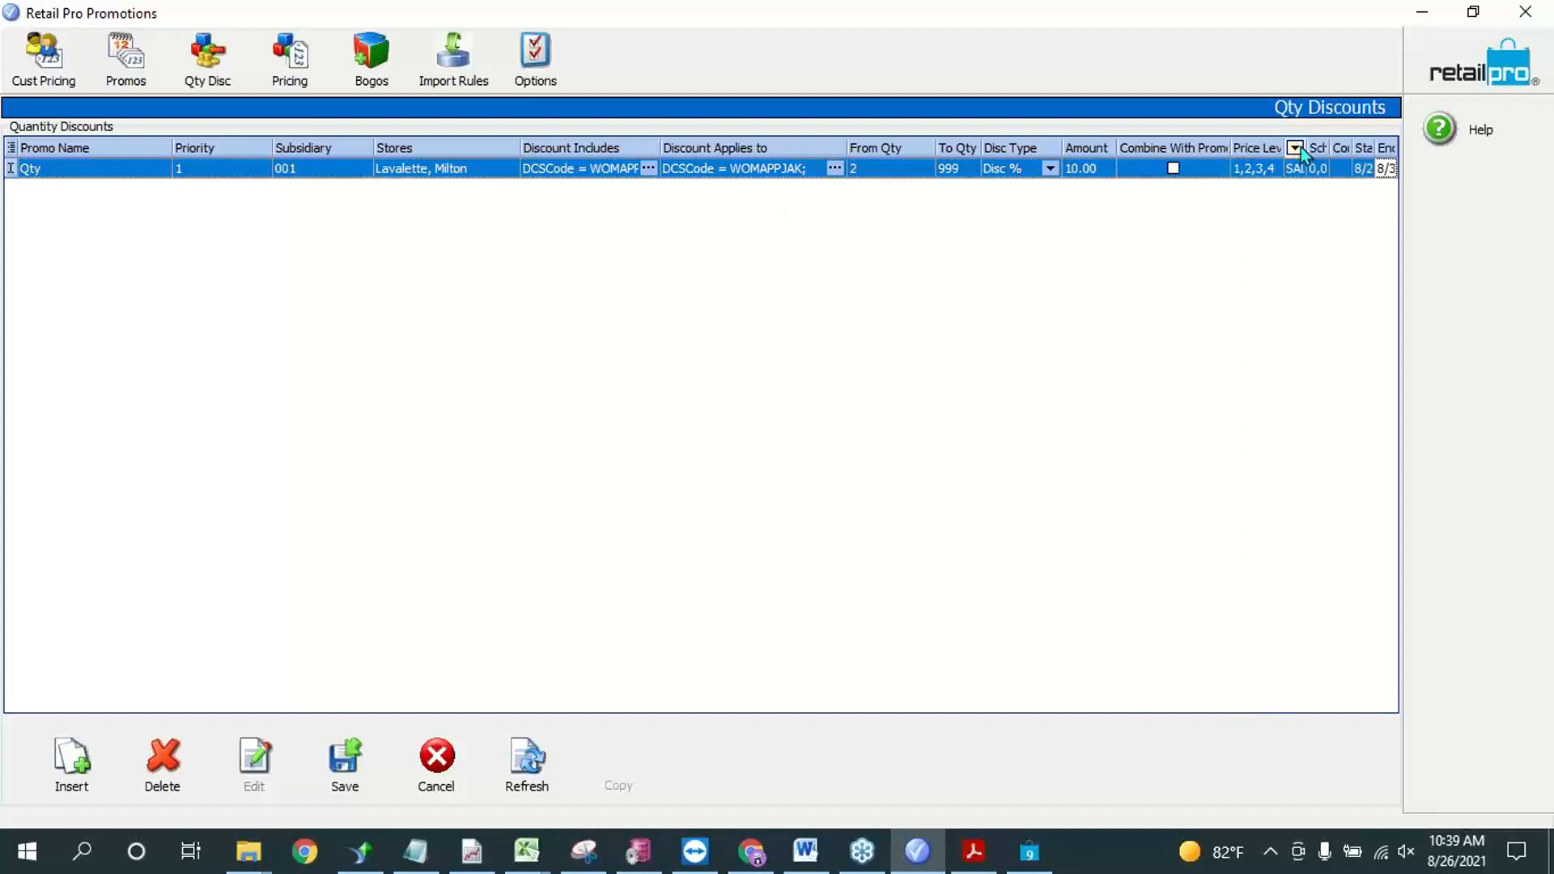
{"action": "left_click", "coordinate": [1307, 150]}
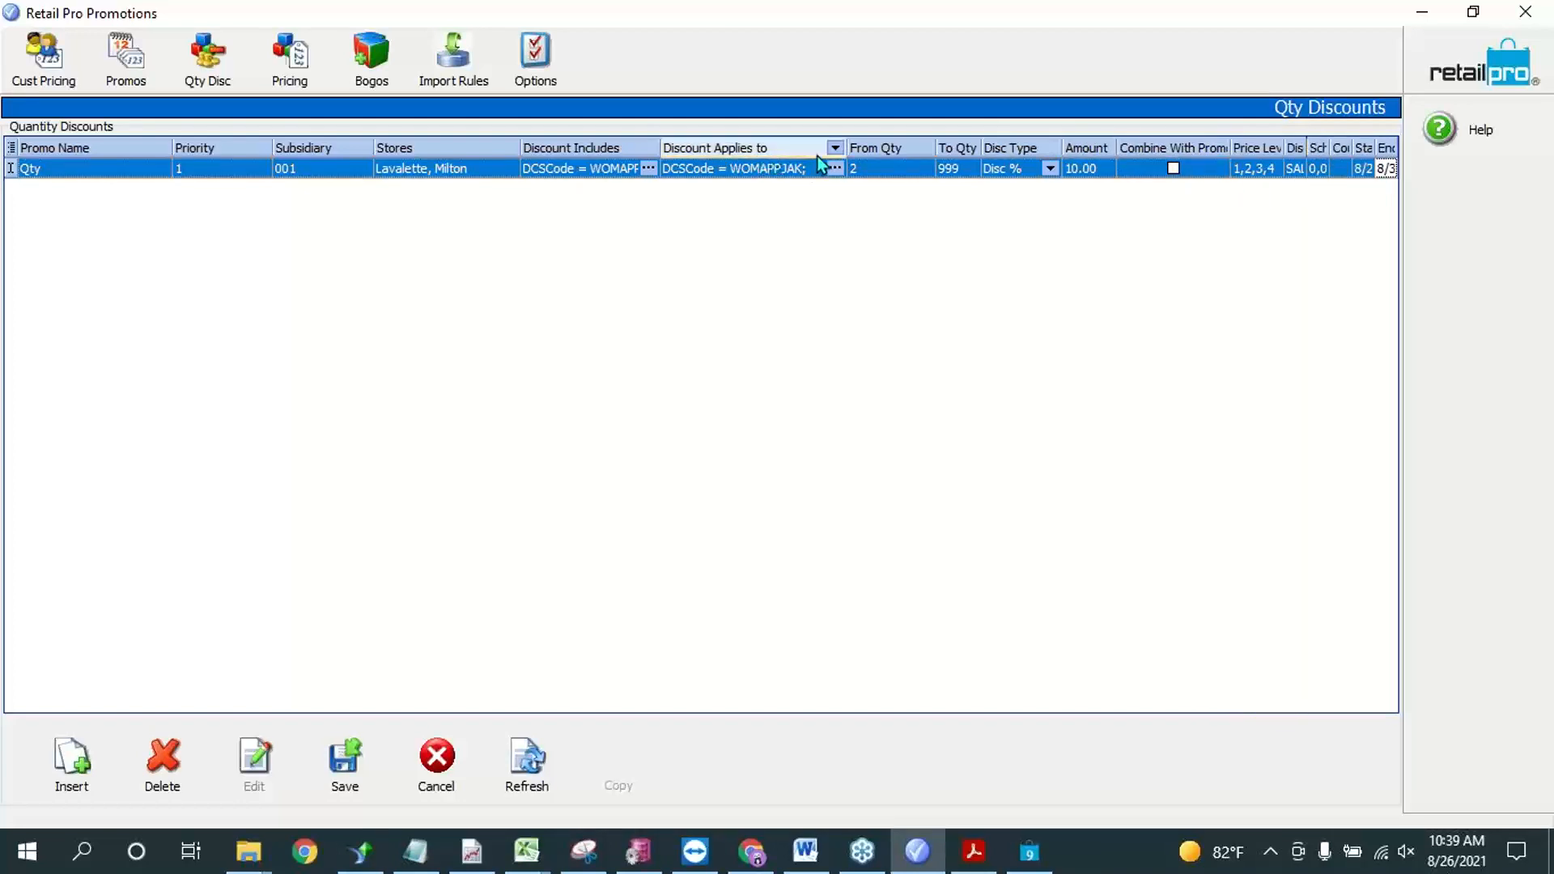
Step: Narrow the Discount Applies to, From Qty, Stores, Promo Name, Priority and Subsidiary columns, and widen the Disc Rsn column
{"action": "left_click_drag", "start_coordinate": [846, 145], "coordinate": [786, 144]}
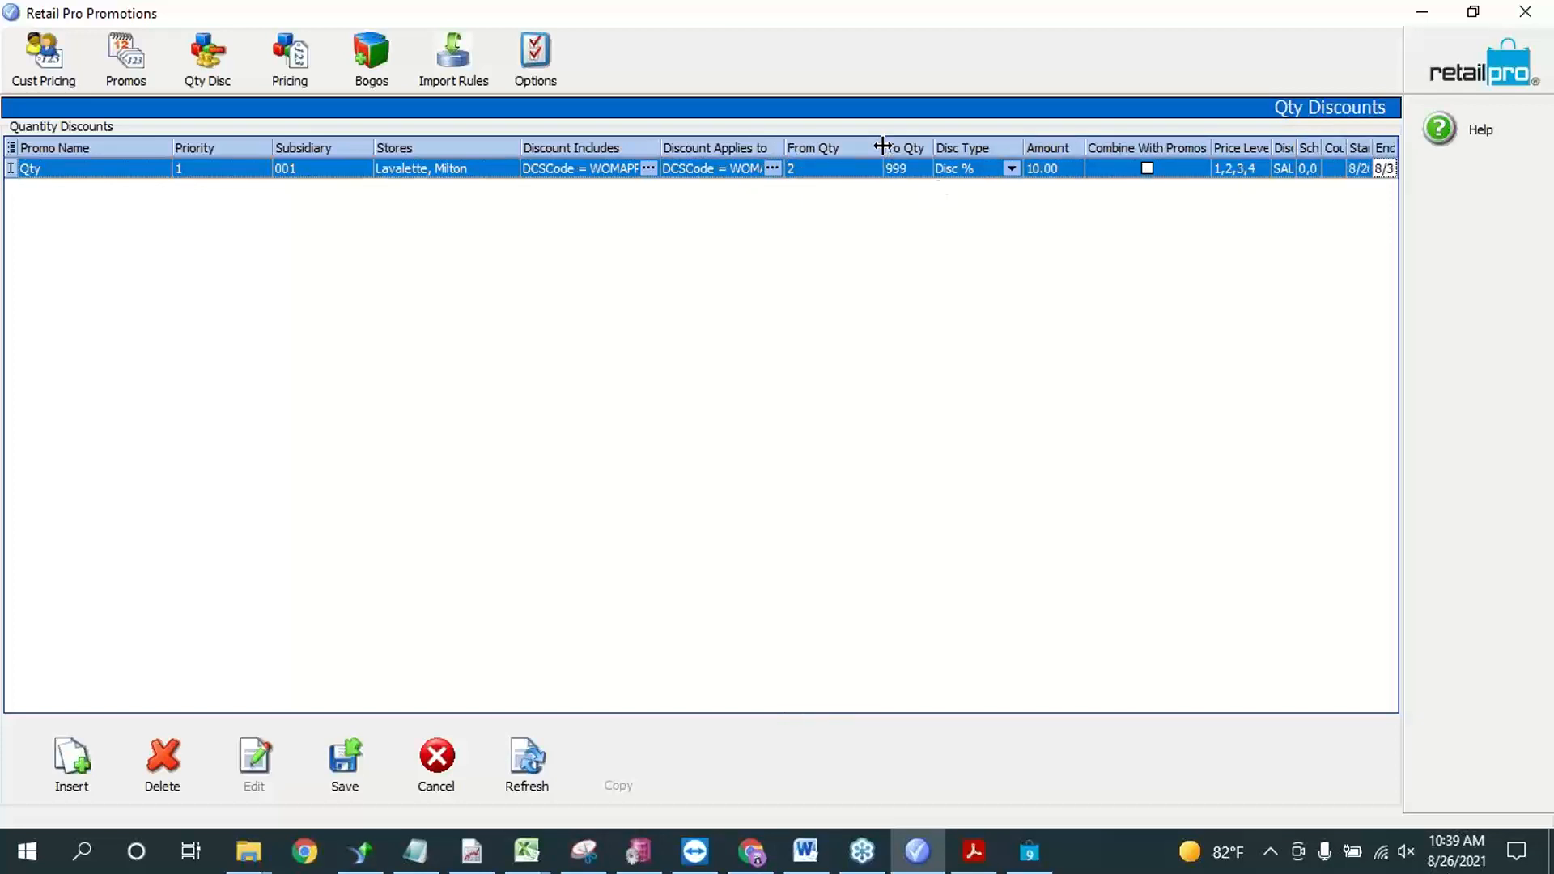
{"action": "left_click_drag", "start_coordinate": [882, 146], "coordinate": [848, 150]}
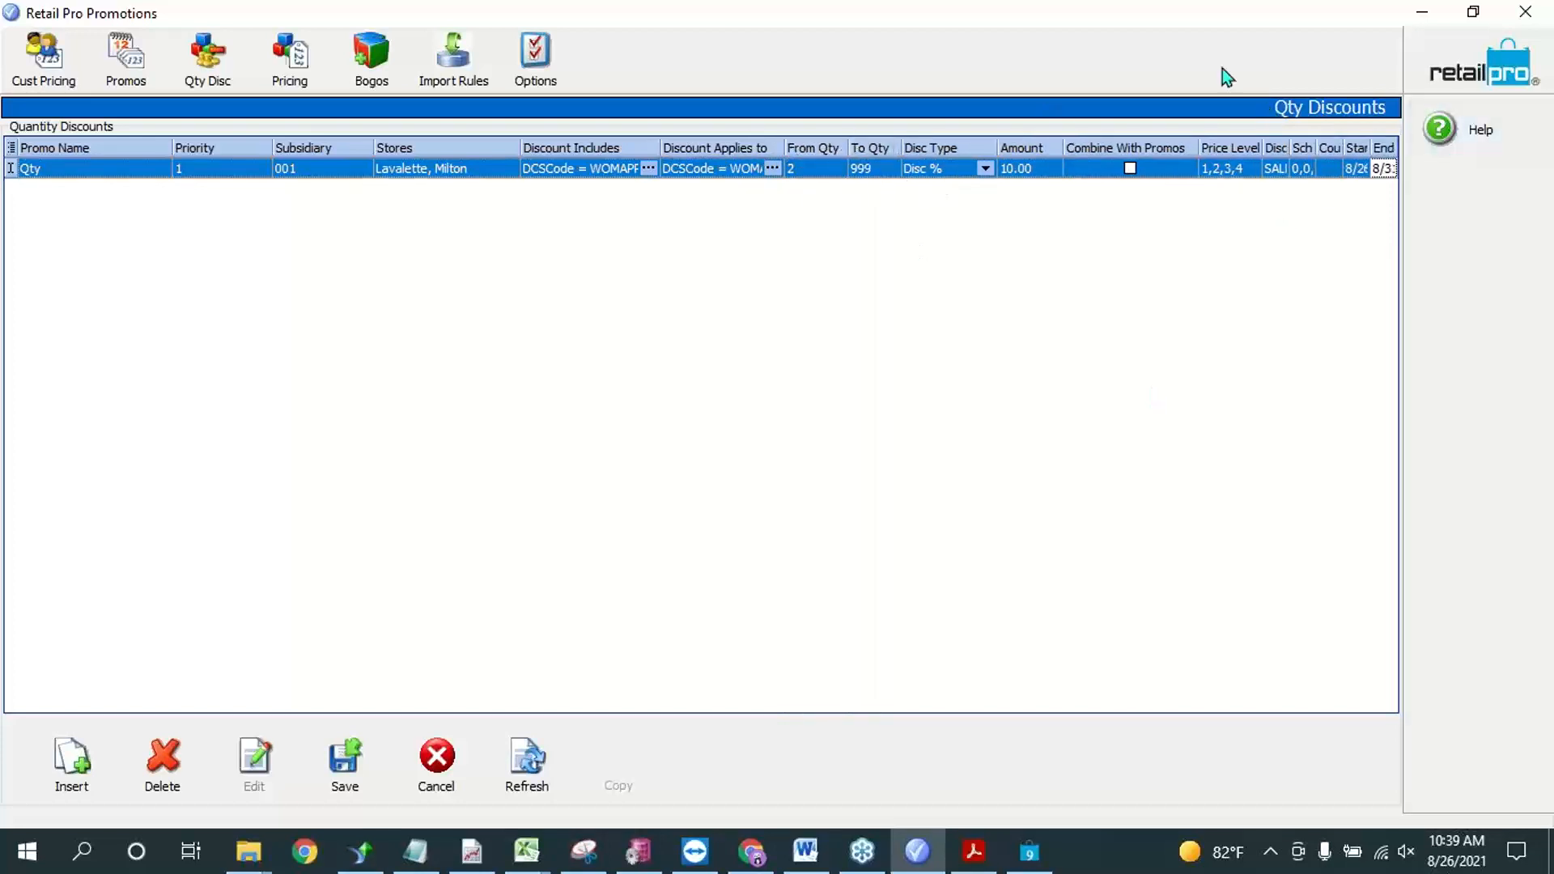
{"action": "left_click_drag", "start_coordinate": [1199, 147], "coordinate": [1166, 147]}
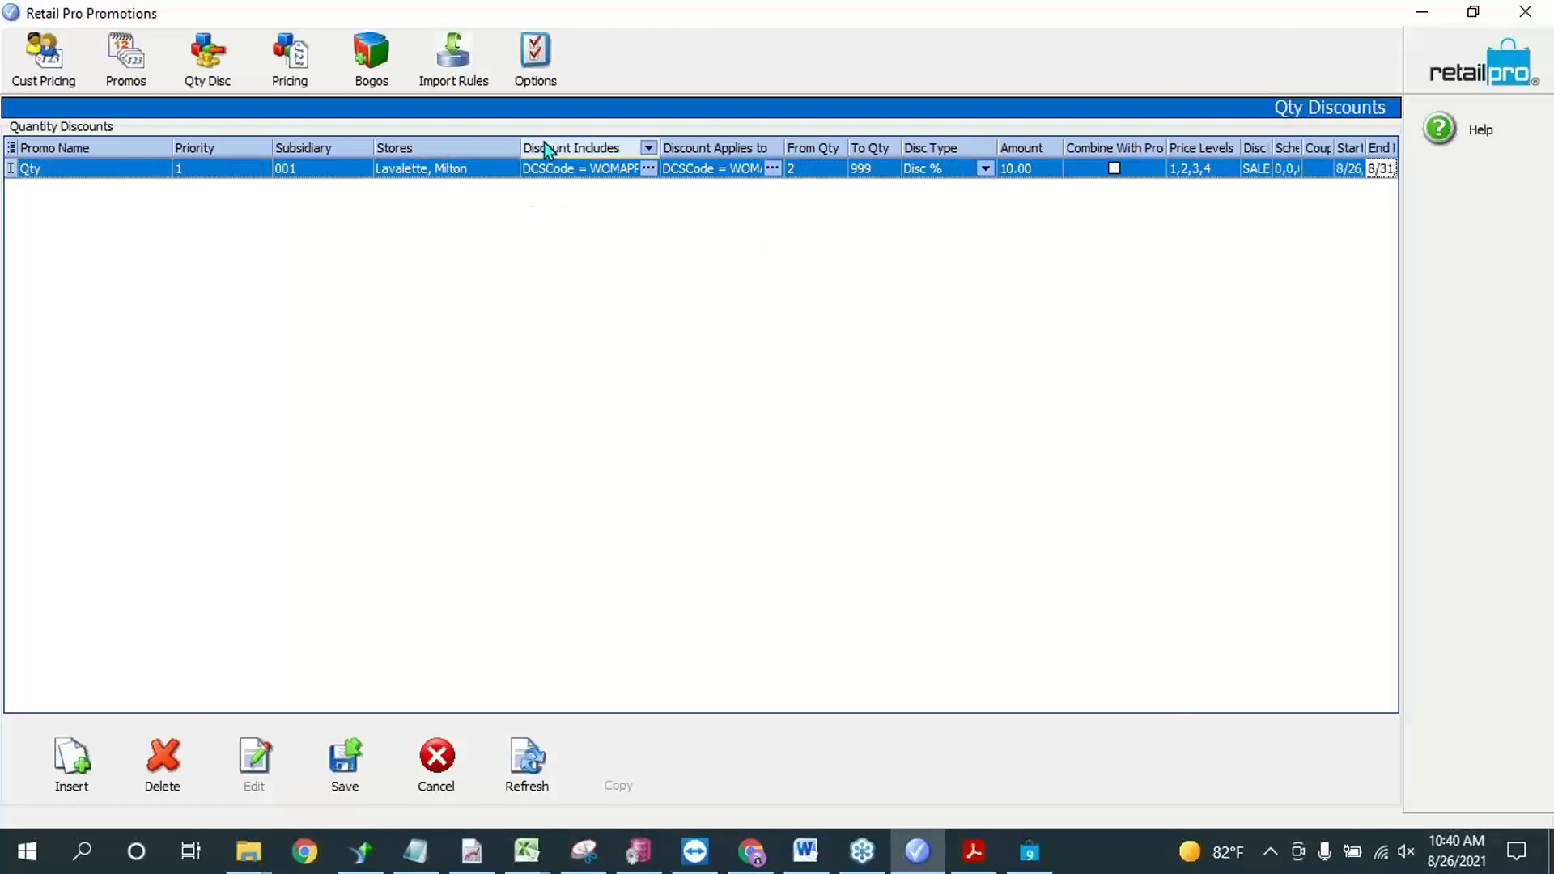
{"action": "left_click_drag", "start_coordinate": [521, 140], "coordinate": [487, 146]}
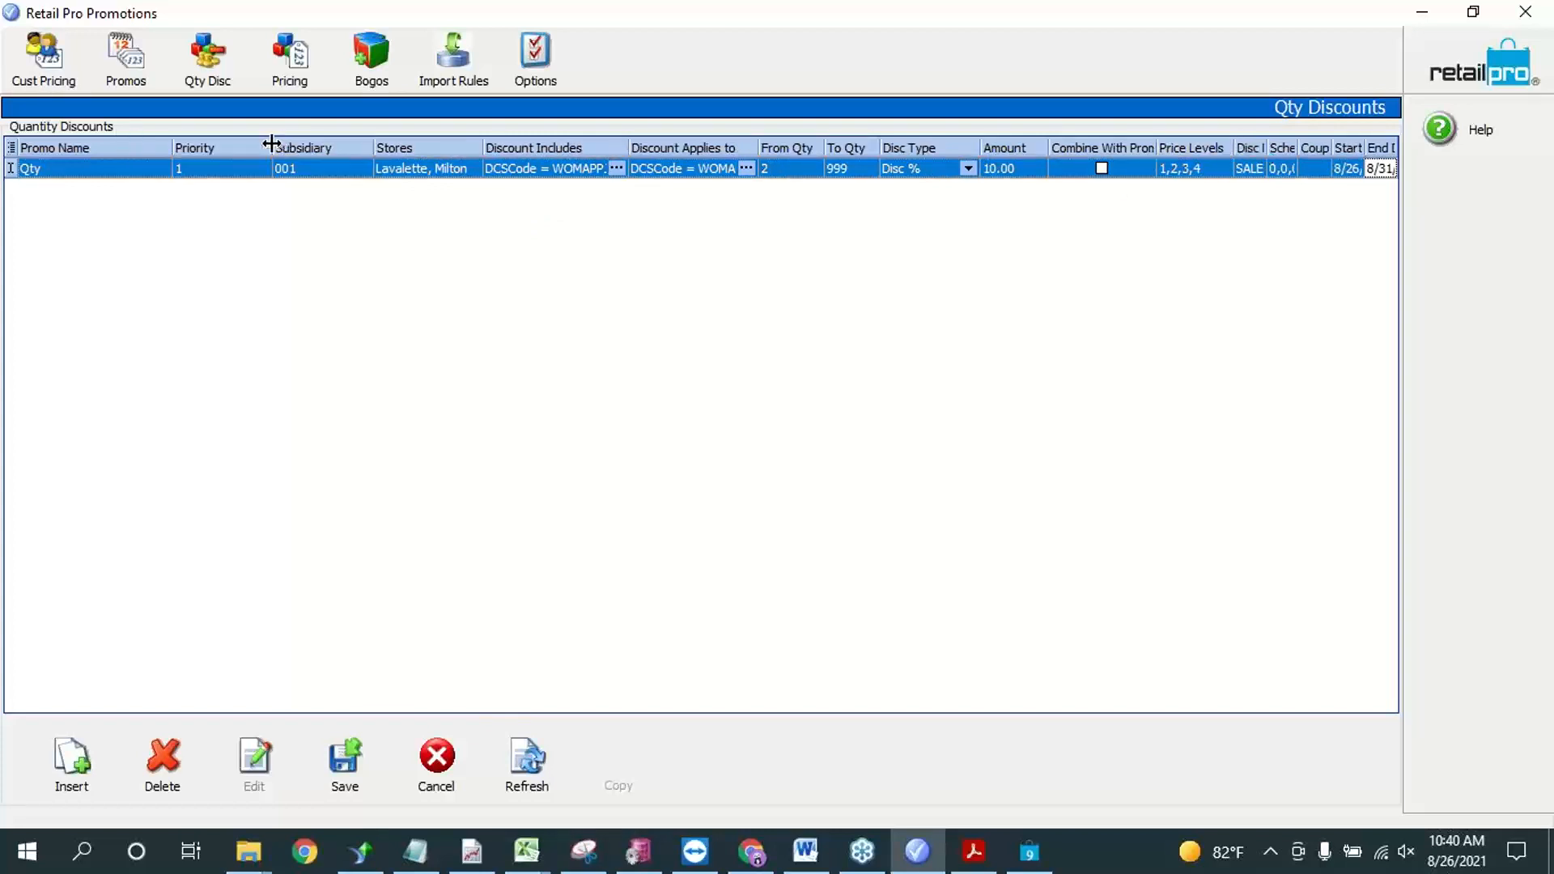
{"action": "left_click_drag", "start_coordinate": [272, 146], "coordinate": [95, 146]}
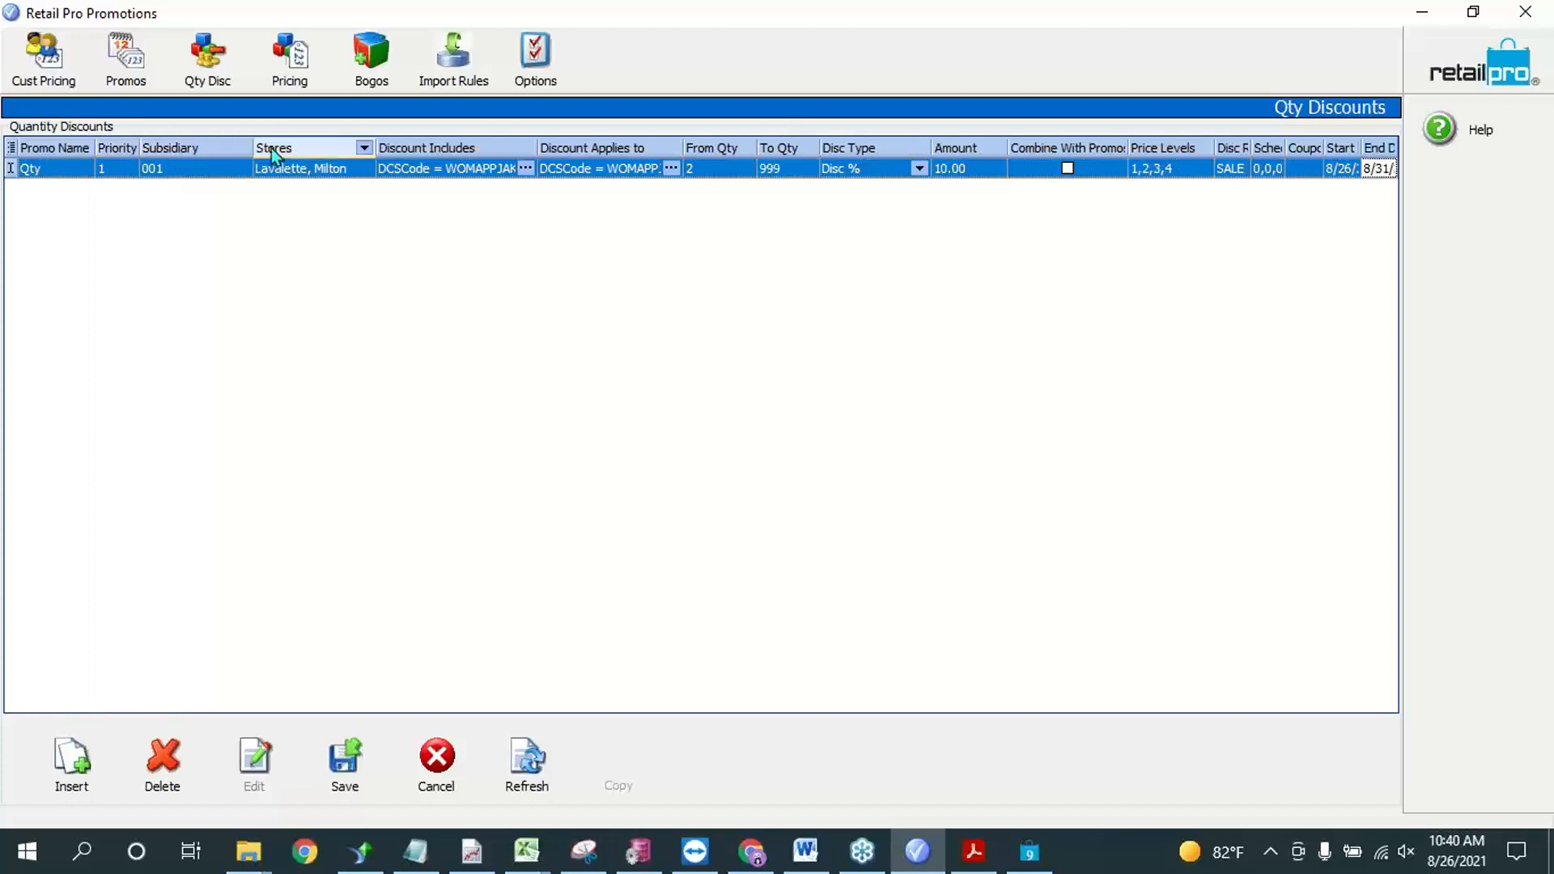
{"action": "left_click_drag", "start_coordinate": [257, 146], "coordinate": [170, 146]}
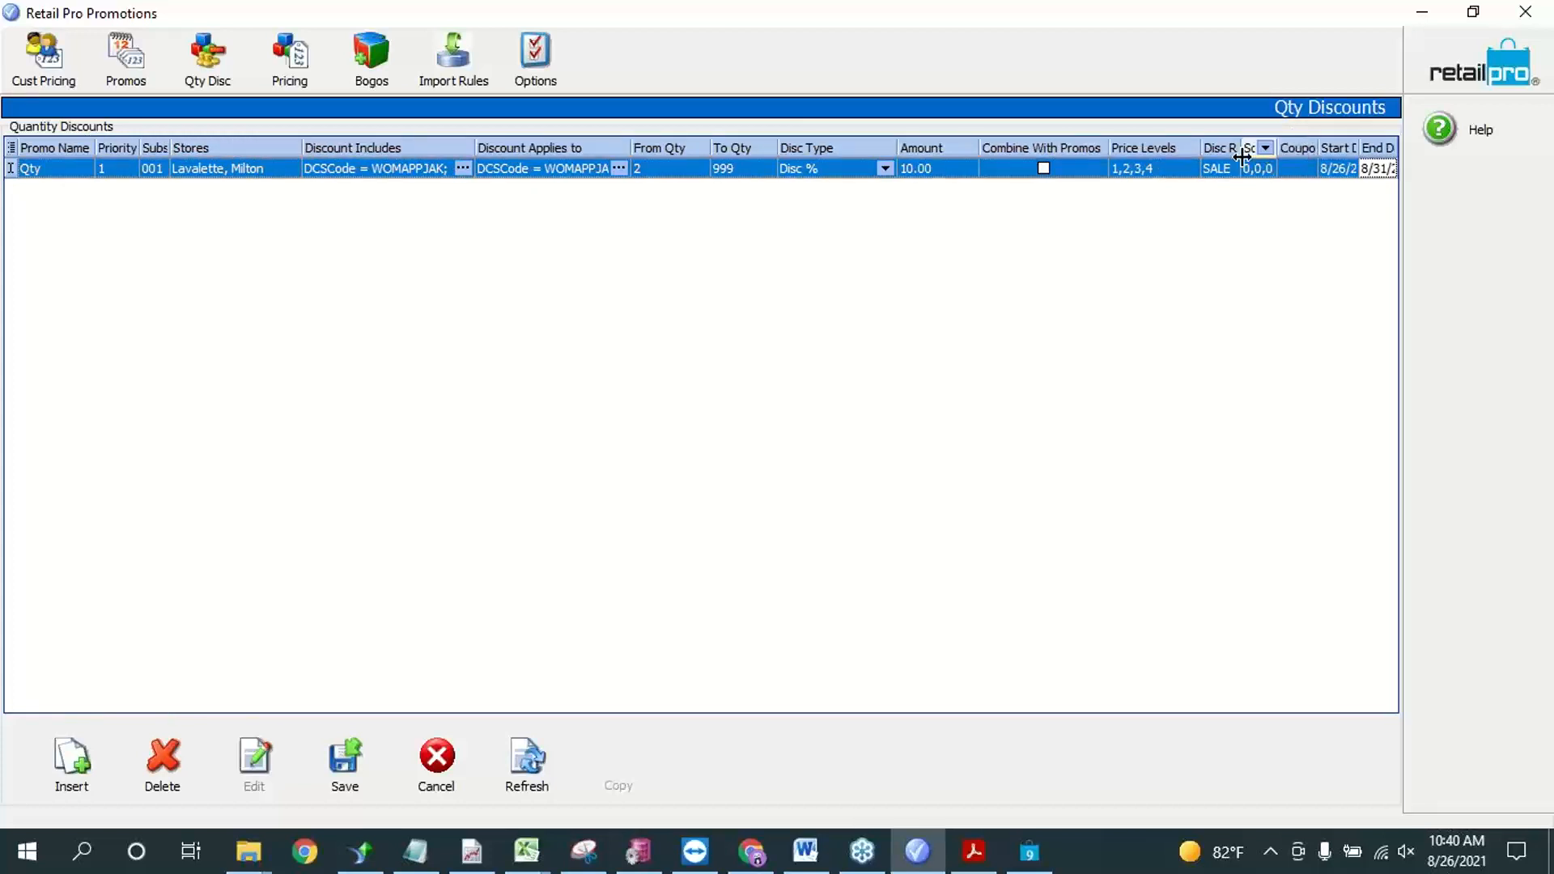
{"action": "left_click_drag", "start_coordinate": [1248, 148], "coordinate": [1284, 152]}
Step: Check the Qty rule's price levels and discount reason, and save its daily promotion schedule
{"action": "left_click", "coordinate": [1140, 170]}
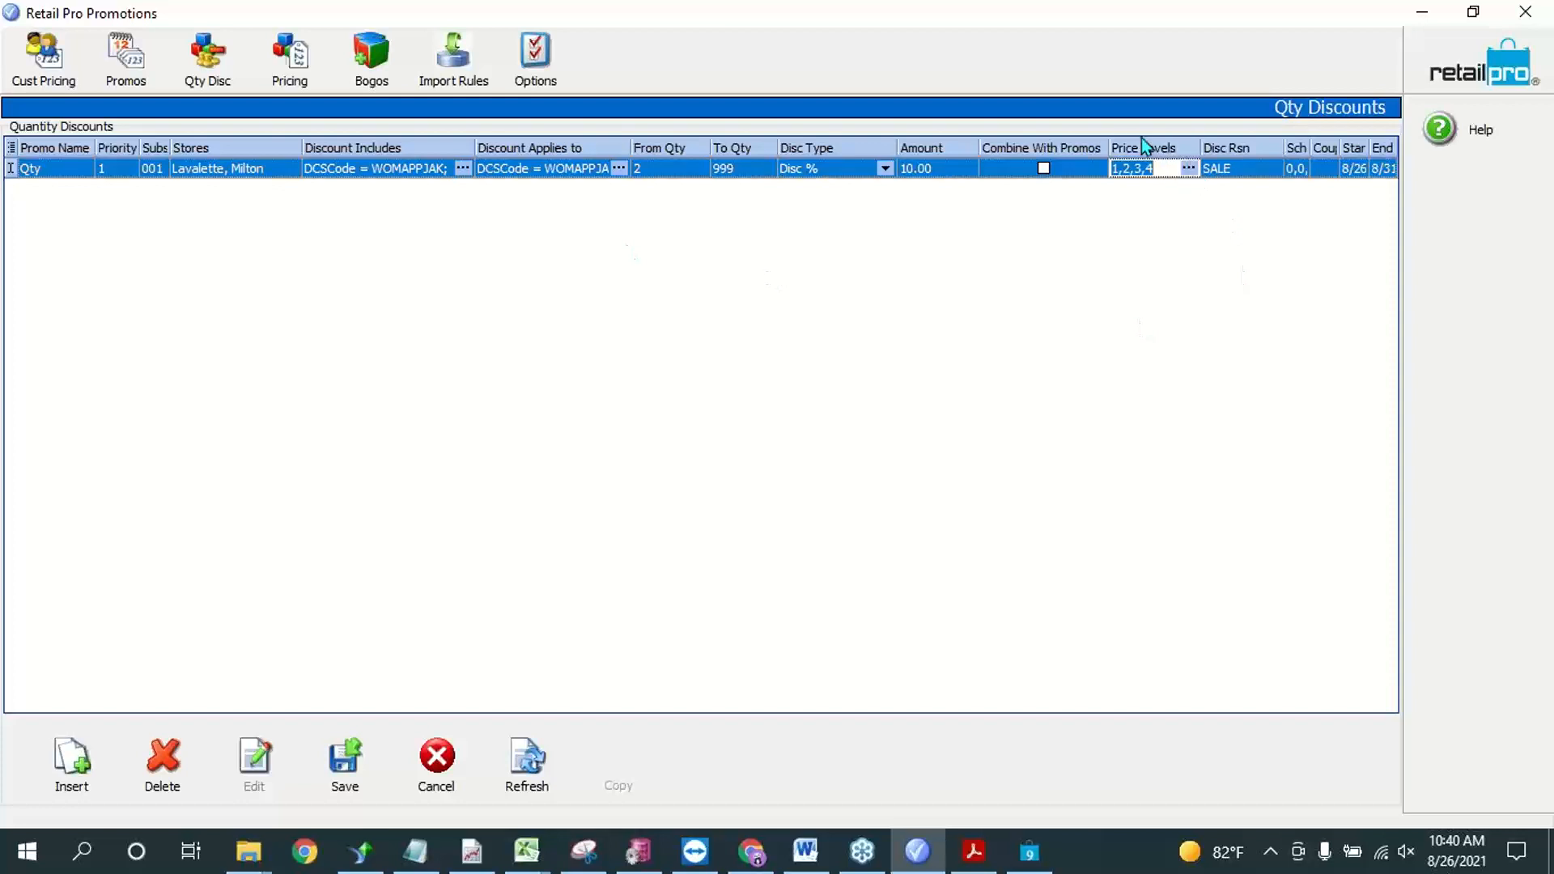
{"action": "left_click", "coordinate": [1244, 168]}
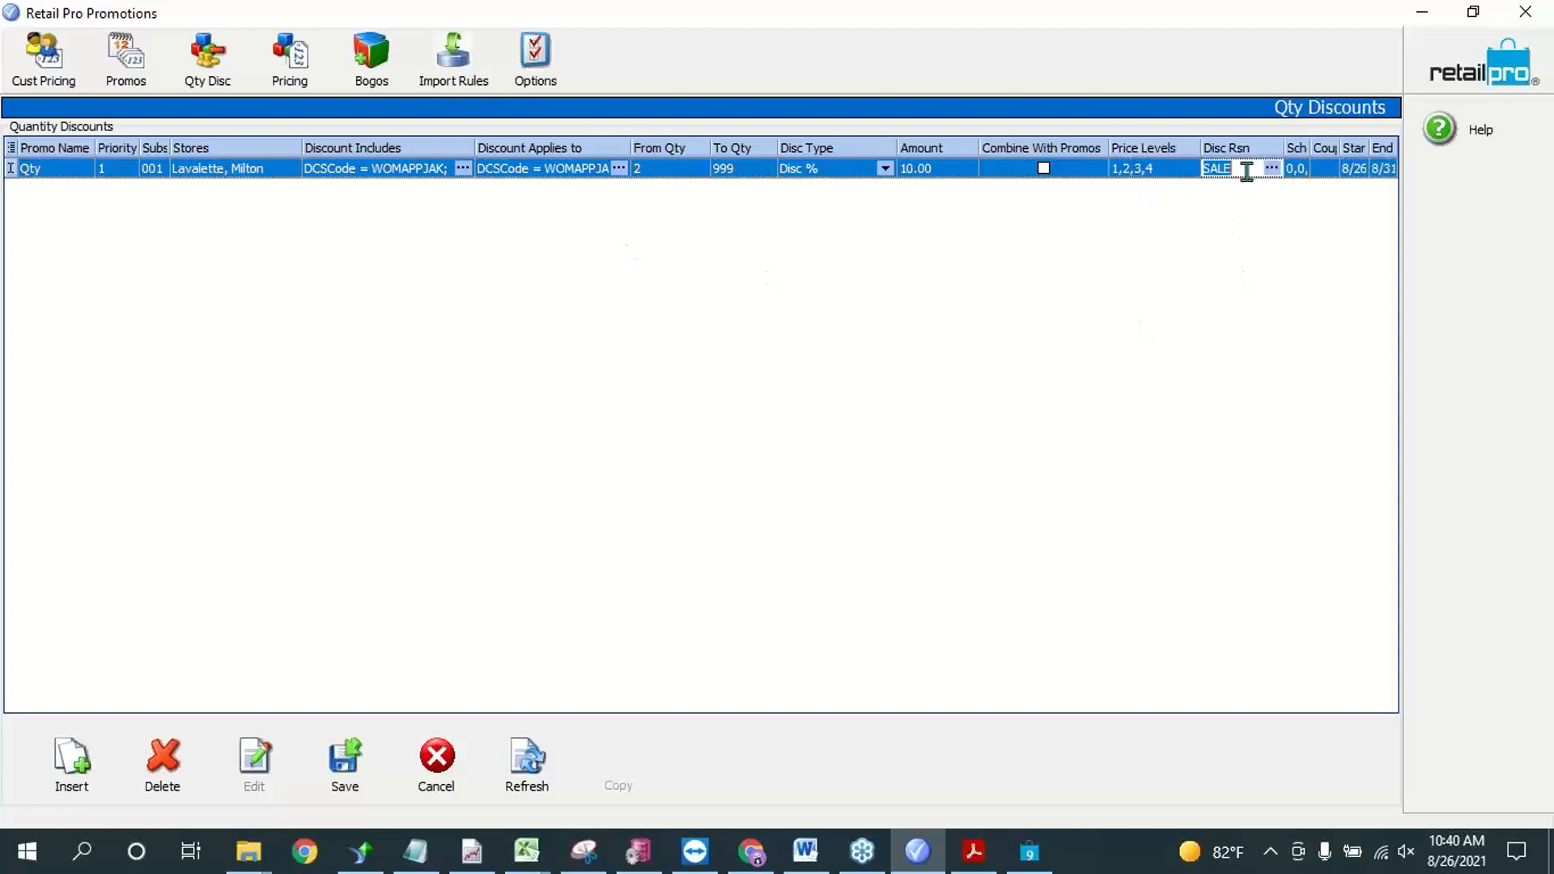
{"action": "left_click", "coordinate": [1300, 170]}
{"action": "left_click", "coordinate": [1300, 178]}
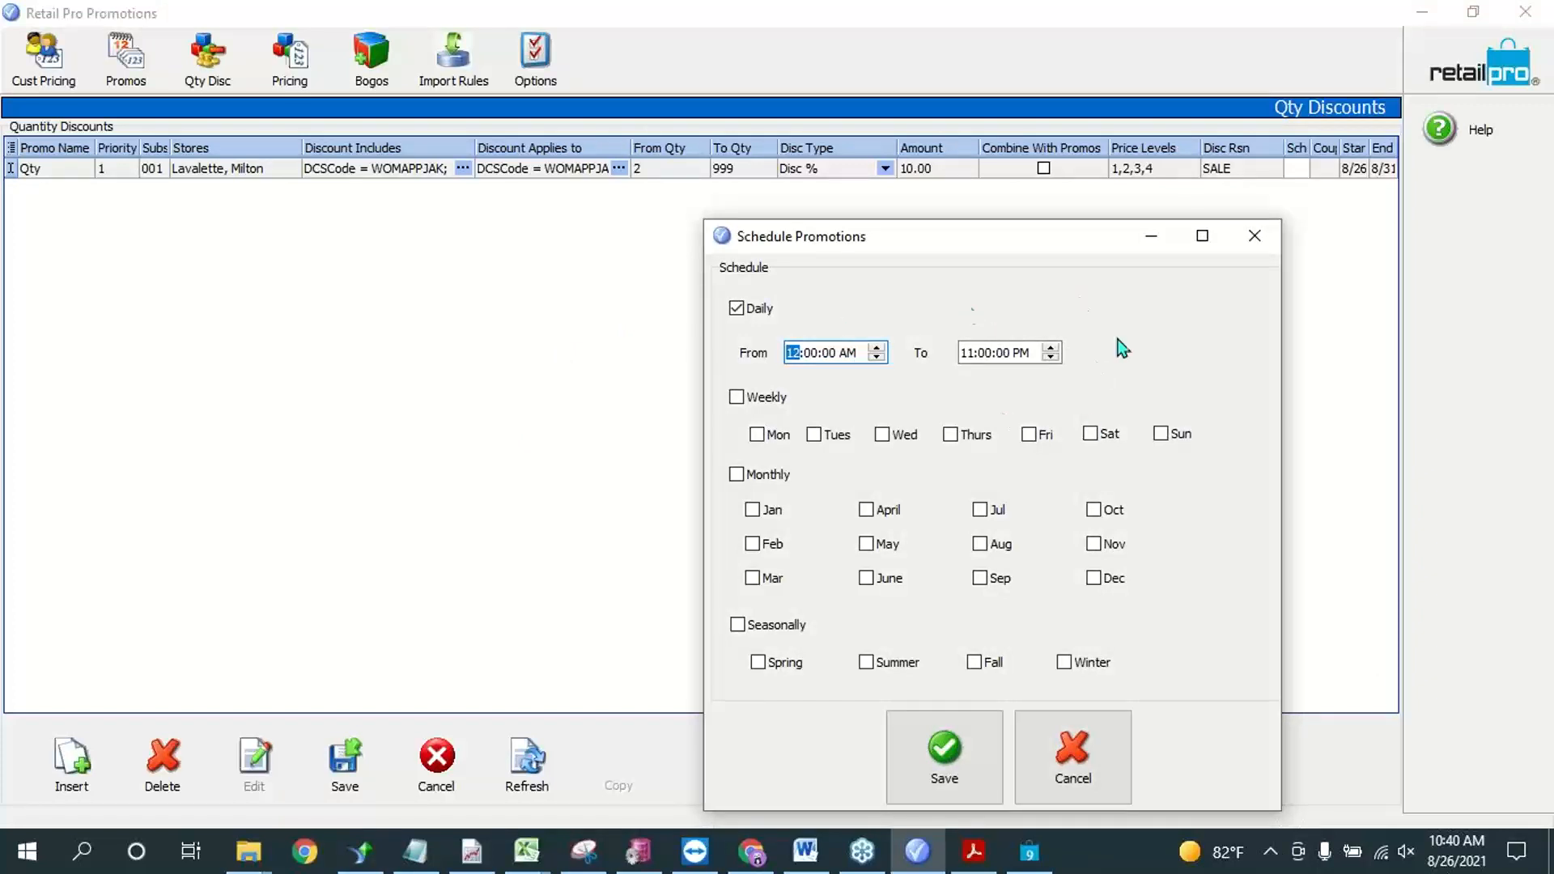
{"action": "left_click", "coordinate": [947, 751]}
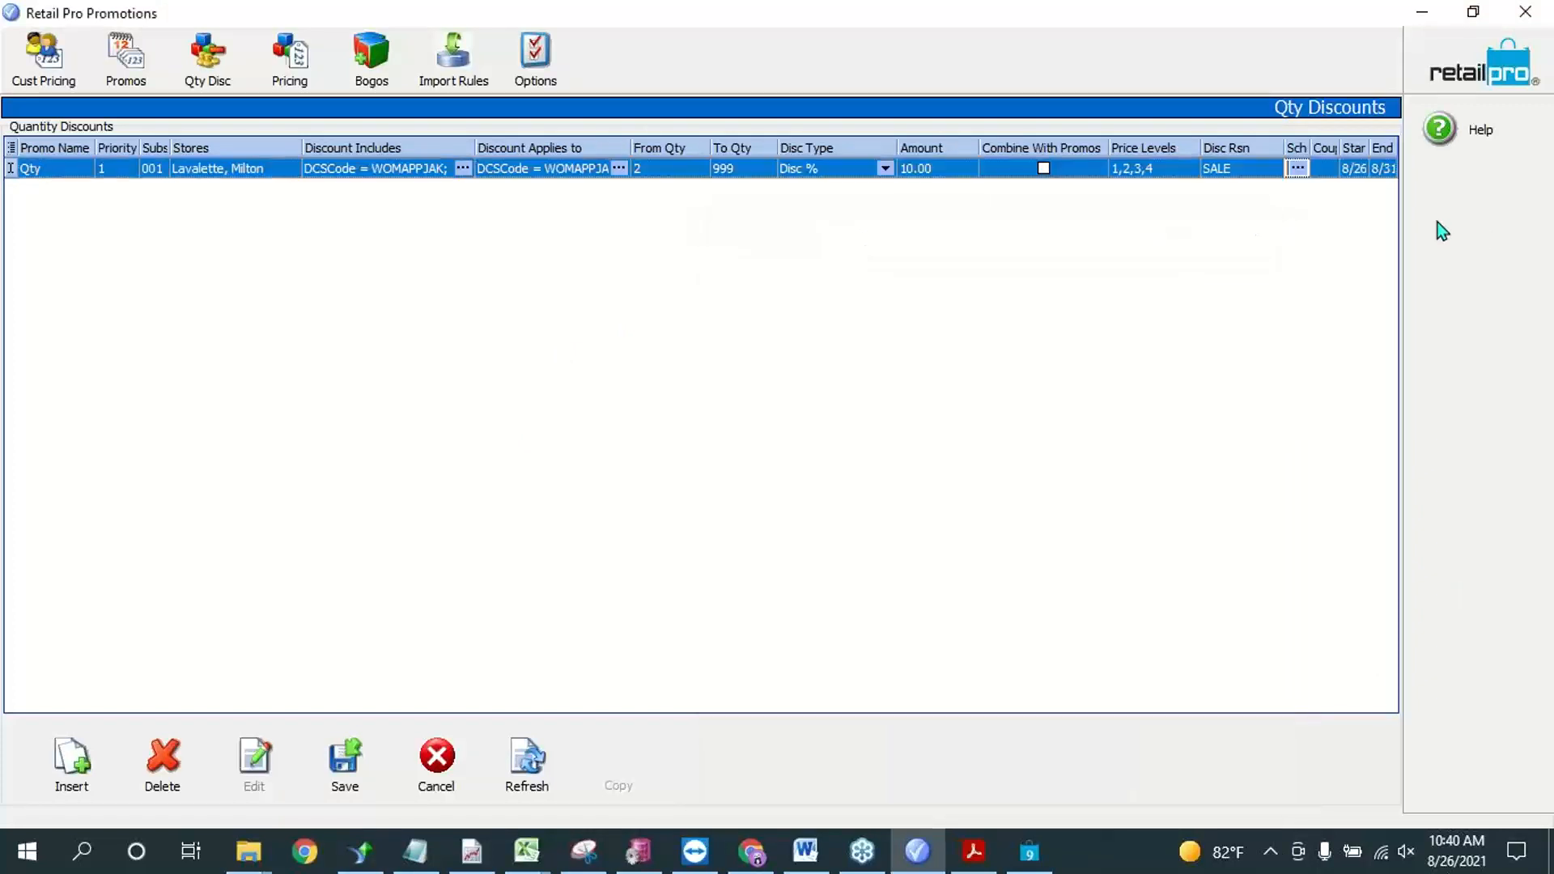
Step: Widen the Coupon column and set the Qty rule's start date to August 26, 2021 and end date to August 31, 2021
{"action": "left_click", "coordinate": [1331, 170]}
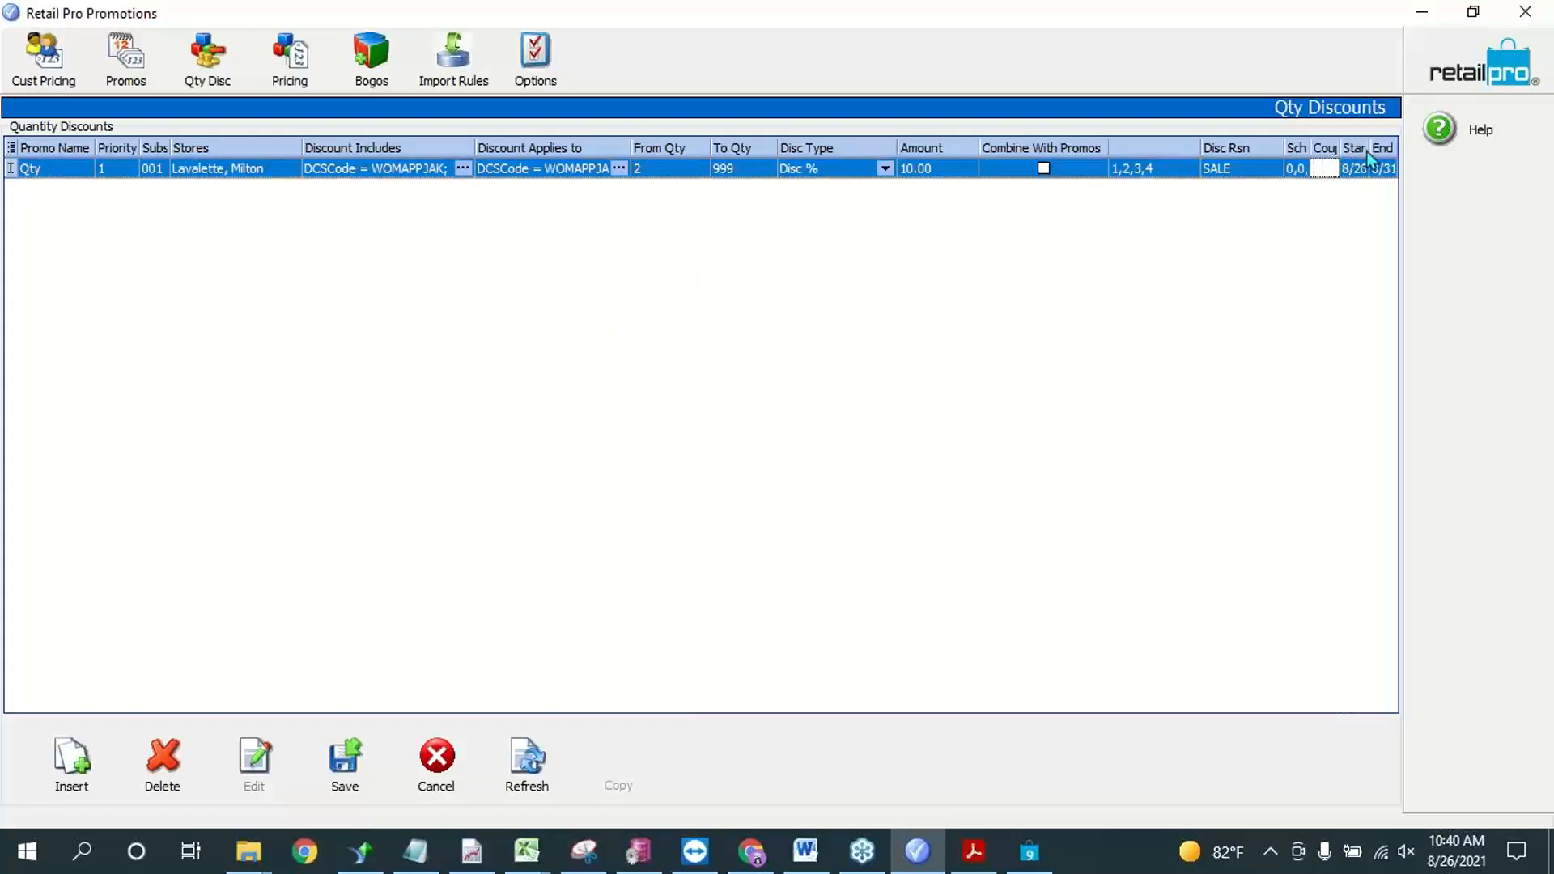
{"action": "left_click_drag", "start_coordinate": [1311, 148], "coordinate": [1306, 148]}
{"action": "left_click", "coordinate": [1366, 175]}
{"action": "left_click", "coordinate": [1366, 175]}
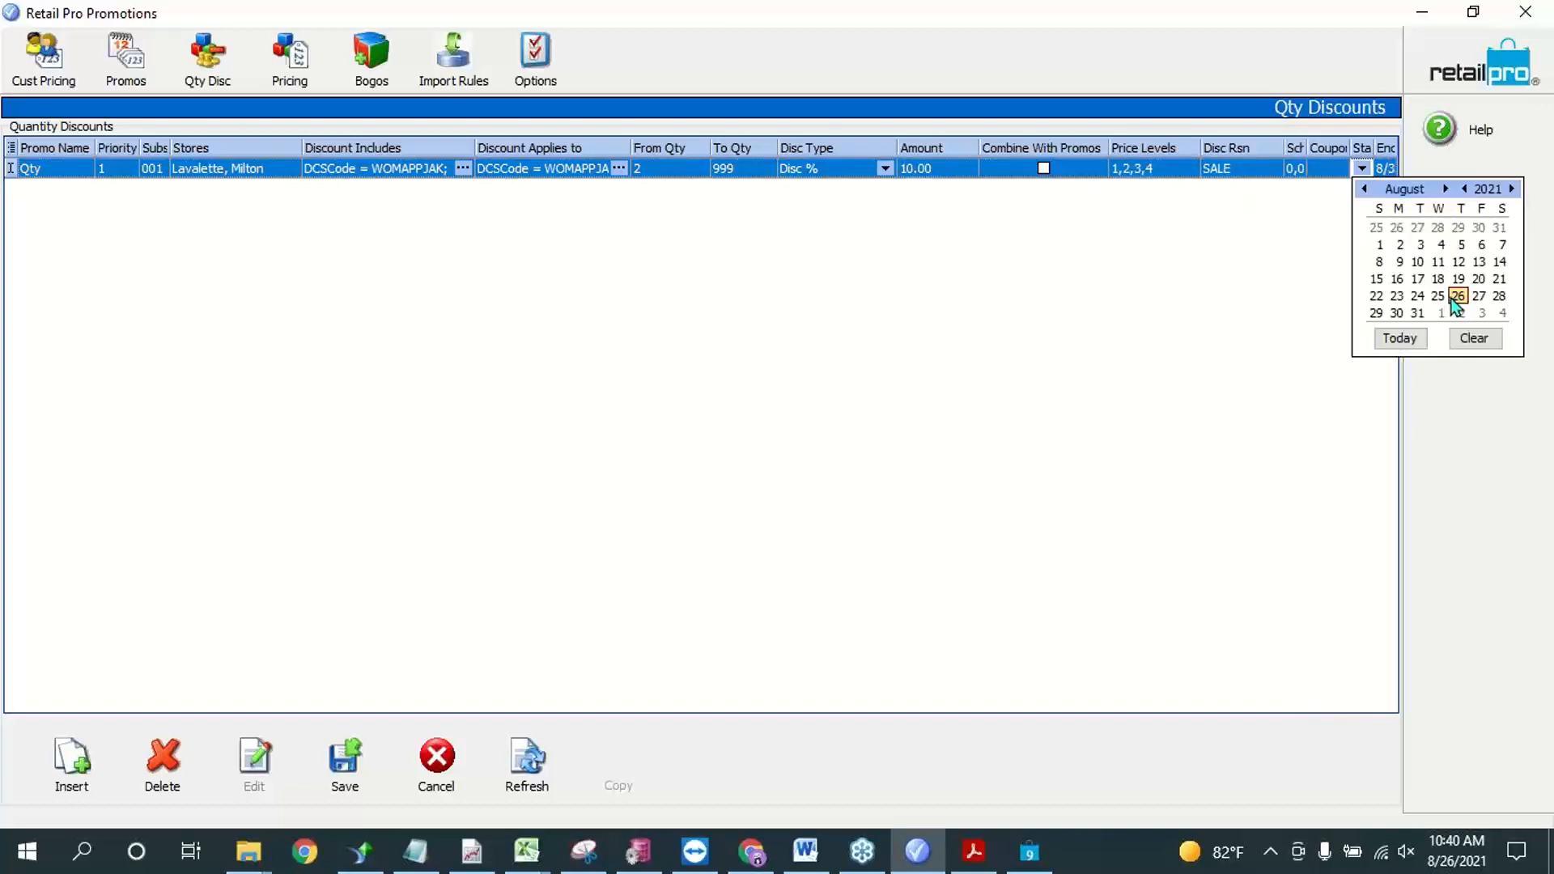
{"action": "left_click", "coordinate": [1457, 298]}
{"action": "left_click", "coordinate": [1387, 173]}
{"action": "left_click", "coordinate": [1387, 173]}
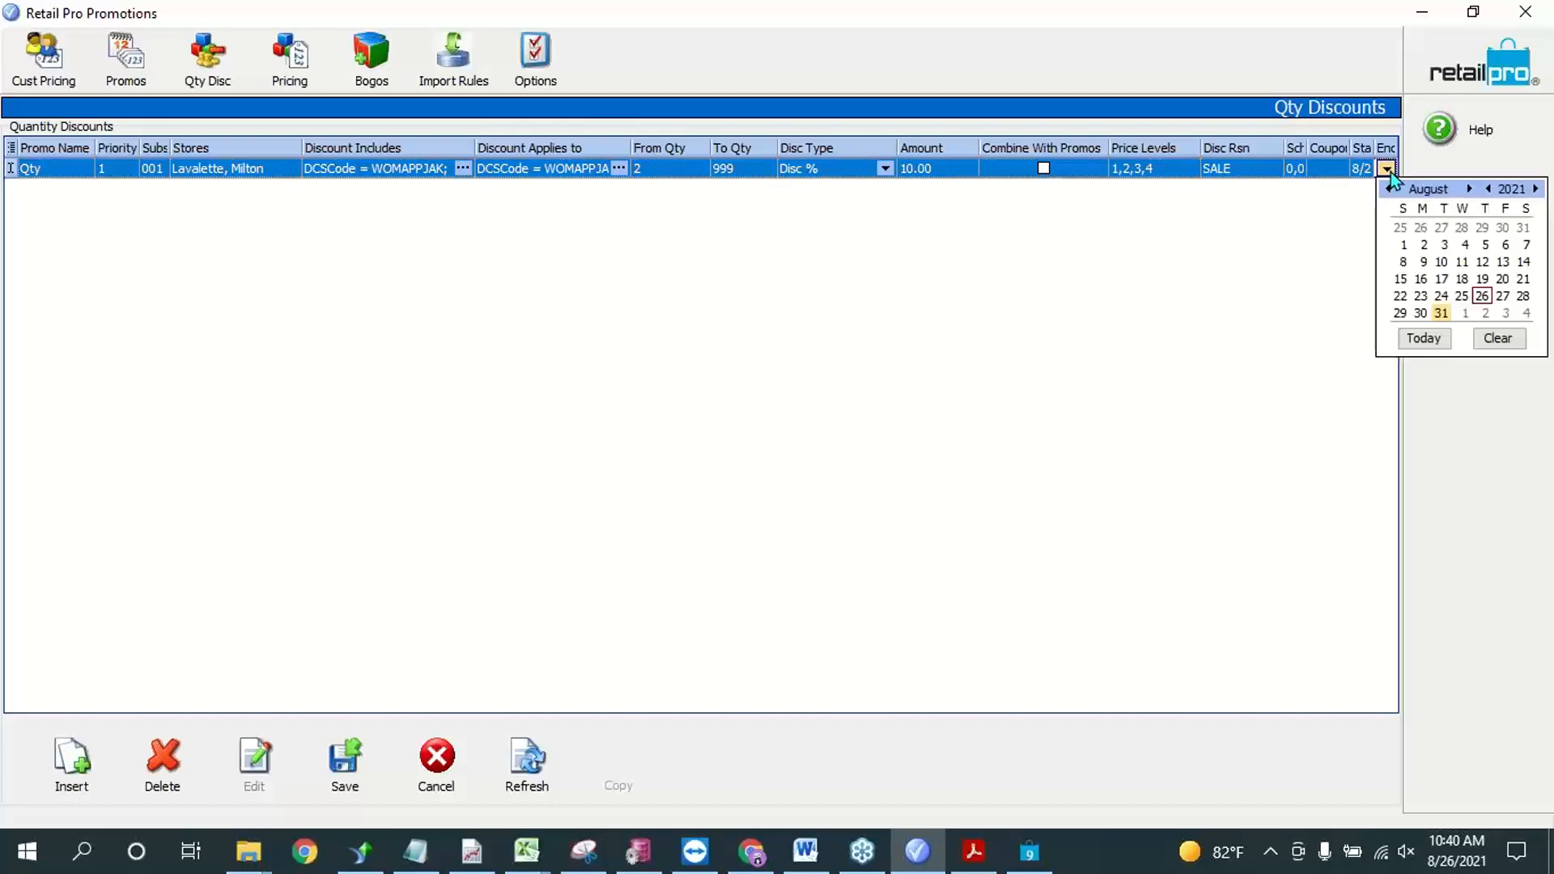
{"action": "left_click", "coordinate": [1441, 313]}
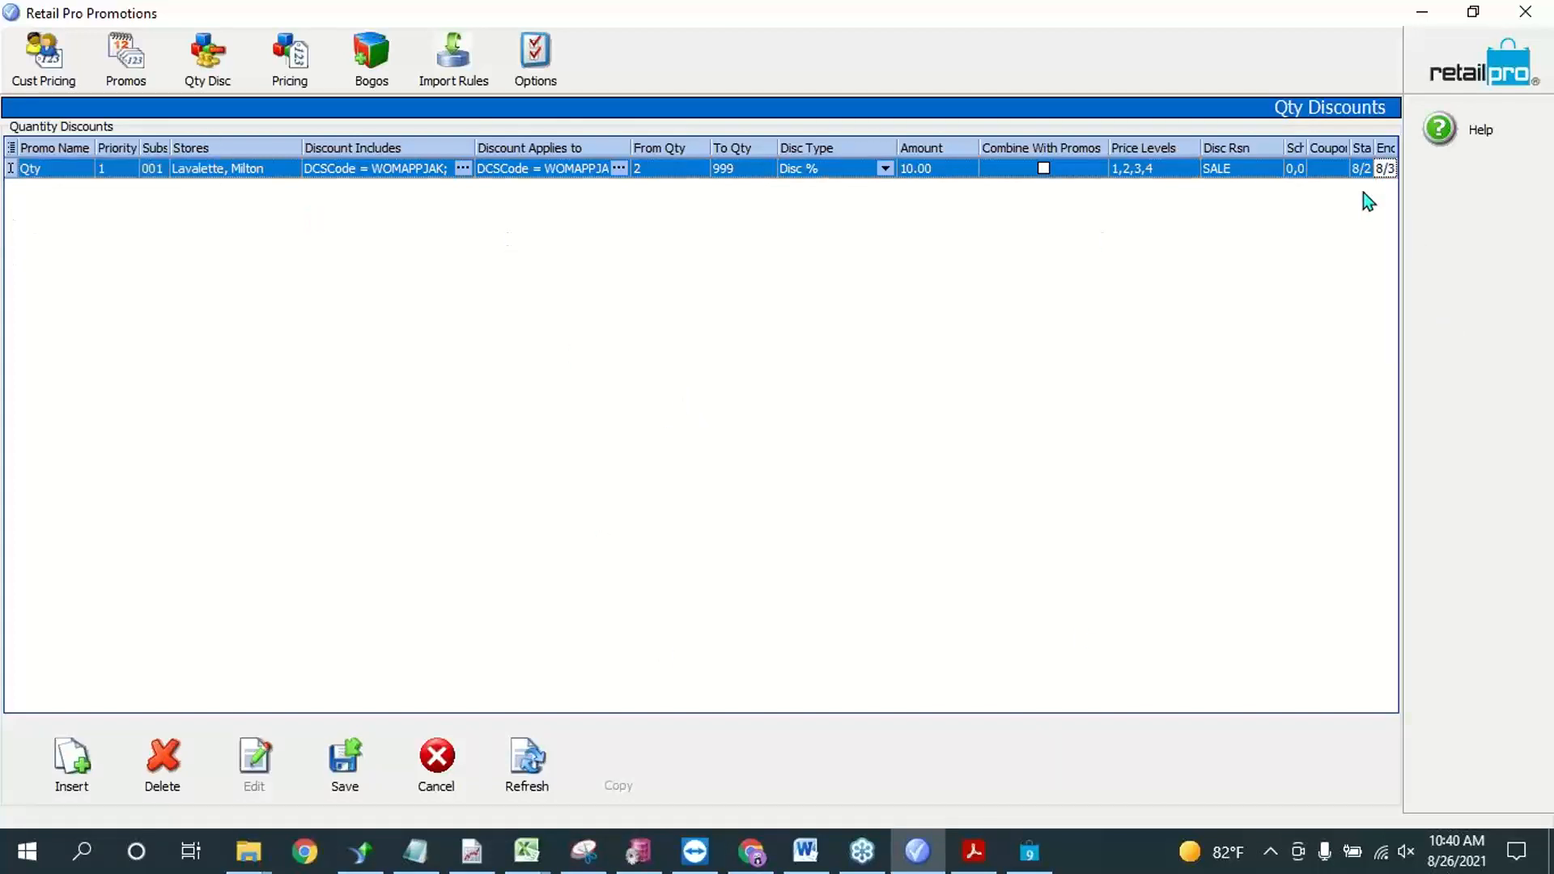
Step: Check the Qty rule's daily promotion schedule, keep it, and save the quantity discount
{"action": "left_click", "coordinate": [1300, 167]}
{"action": "left_click", "coordinate": [1304, 171]}
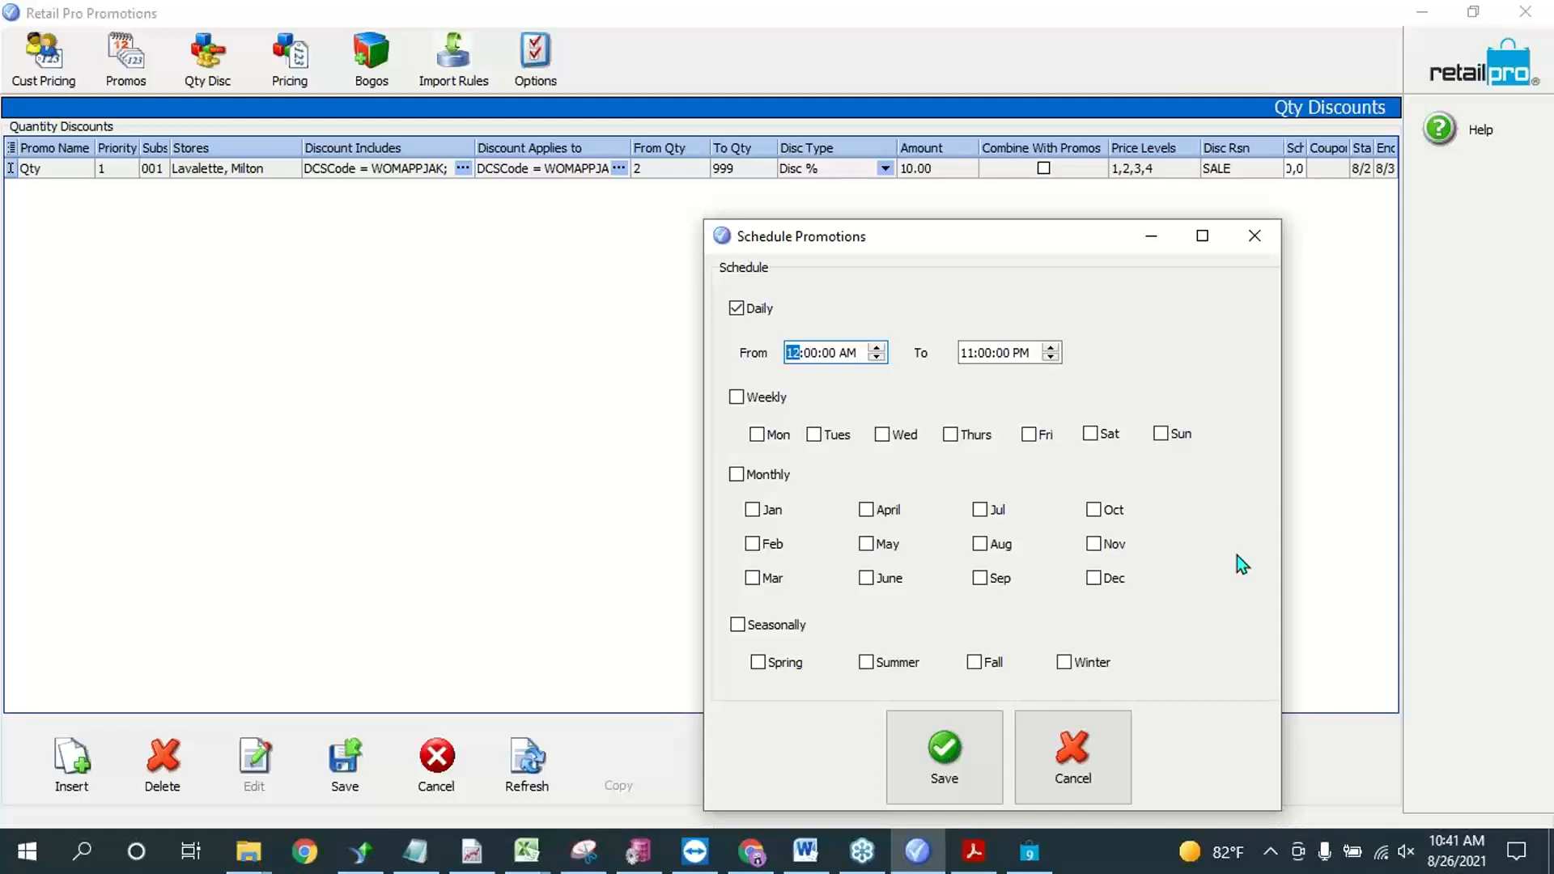
{"action": "left_click", "coordinate": [986, 718]}
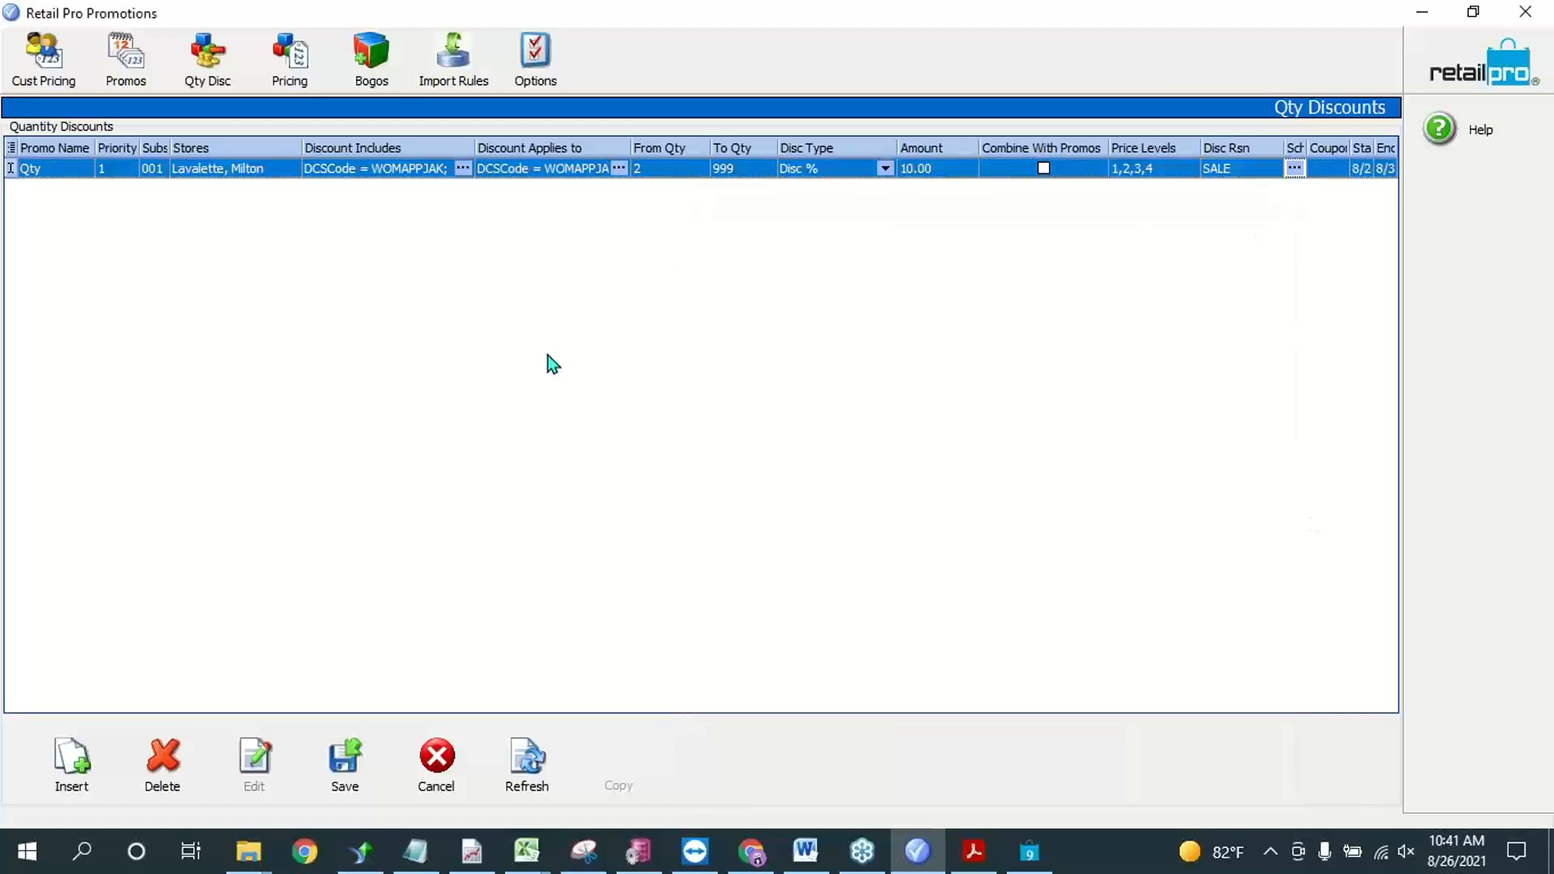
{"action": "left_click", "coordinate": [268, 168]}
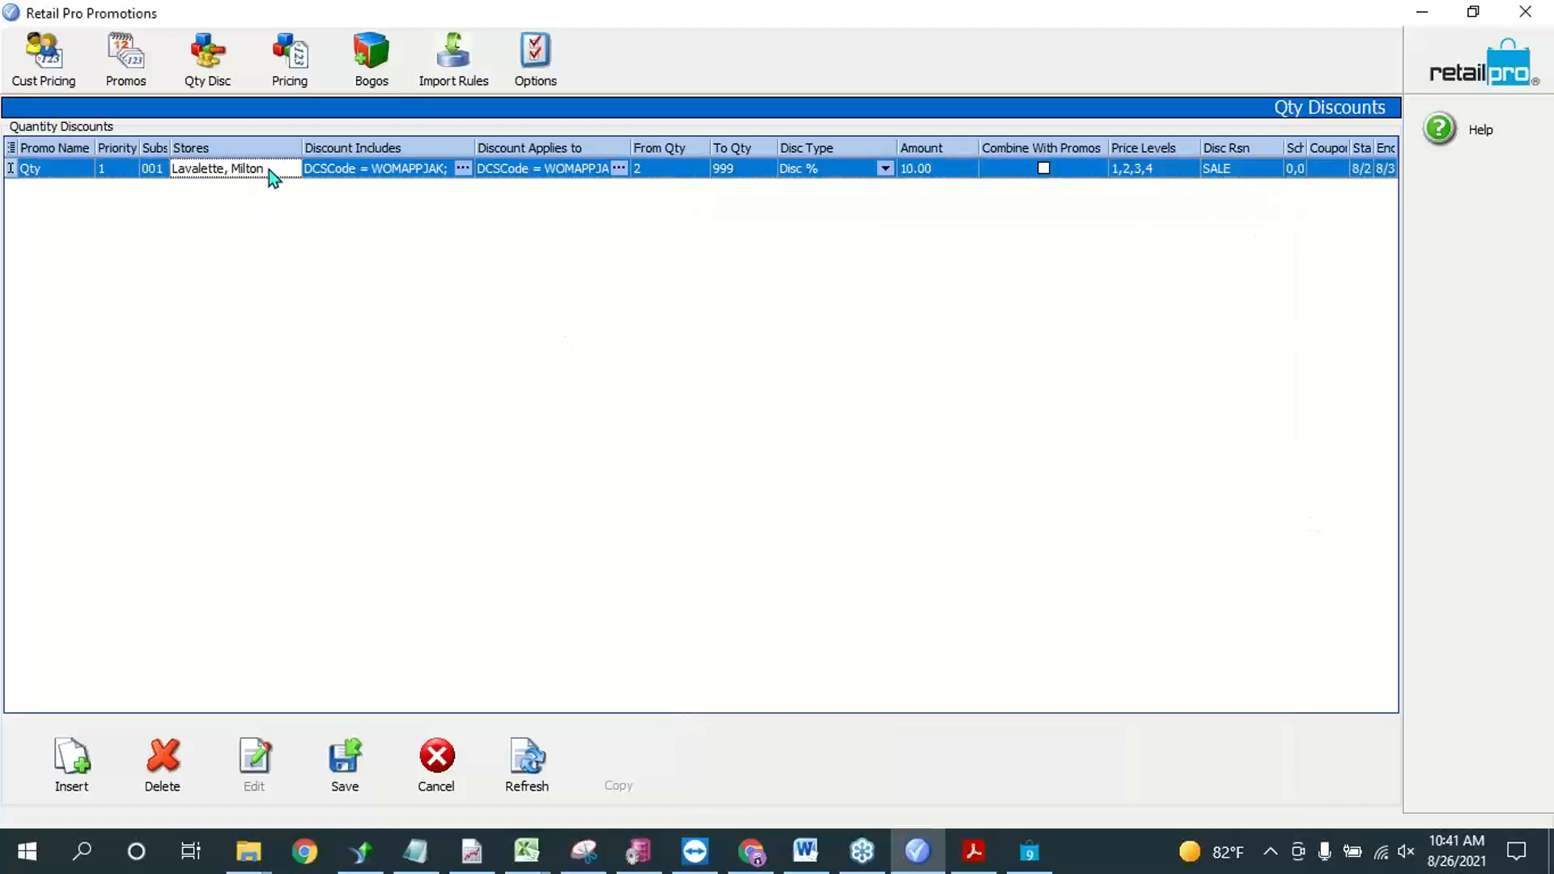
{"action": "left_click", "coordinate": [377, 761]}
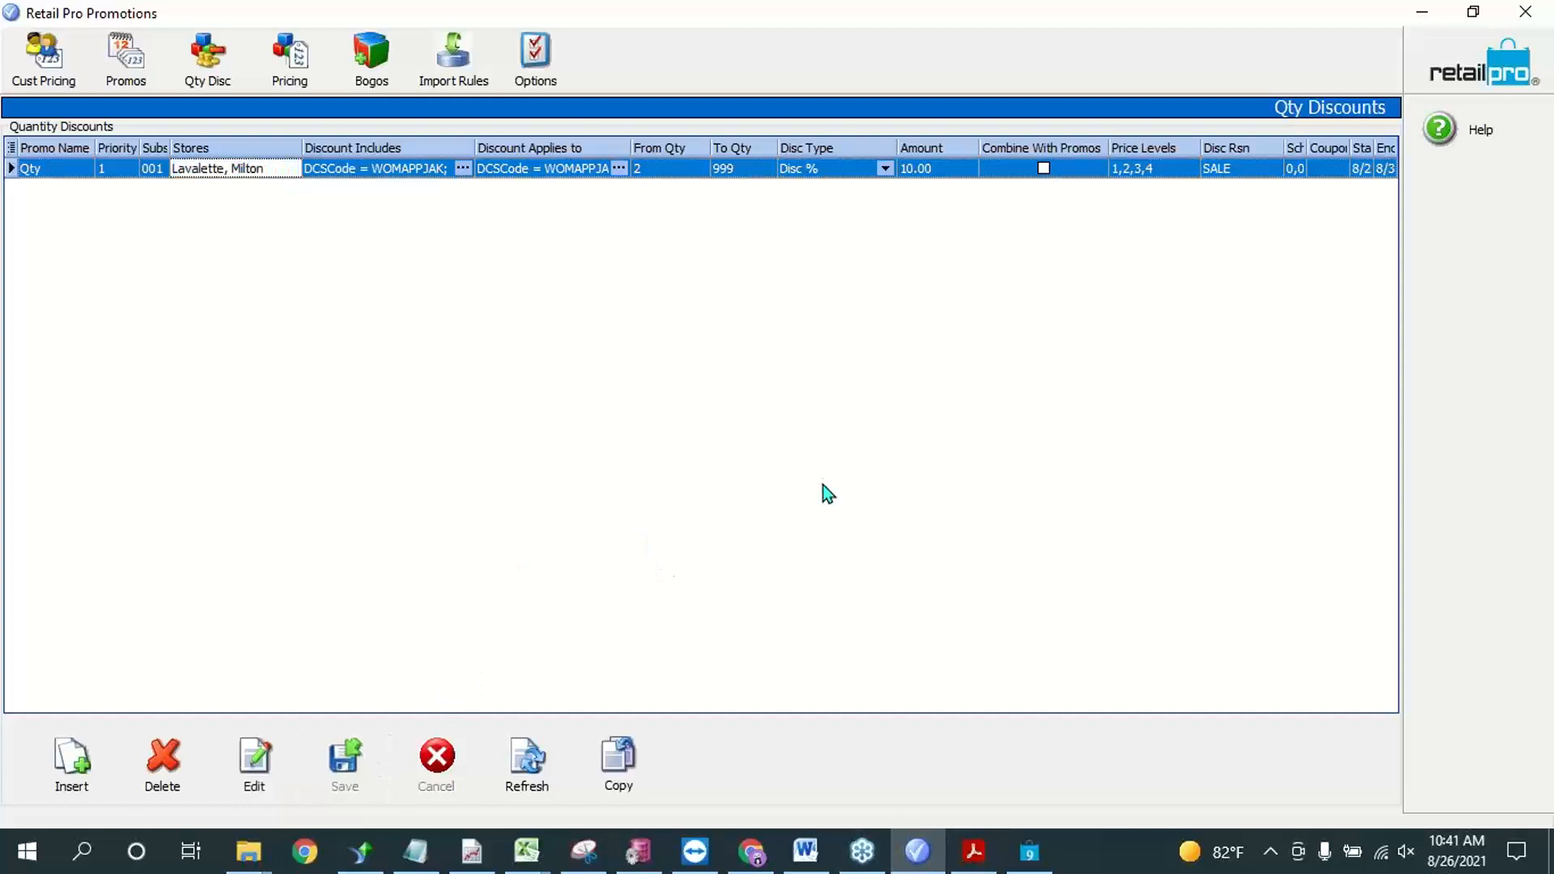
Step: Switch to Retail Pro, discard the open empty receipt and start a new sales receipt
{"action": "left_click", "coordinate": [1028, 851]}
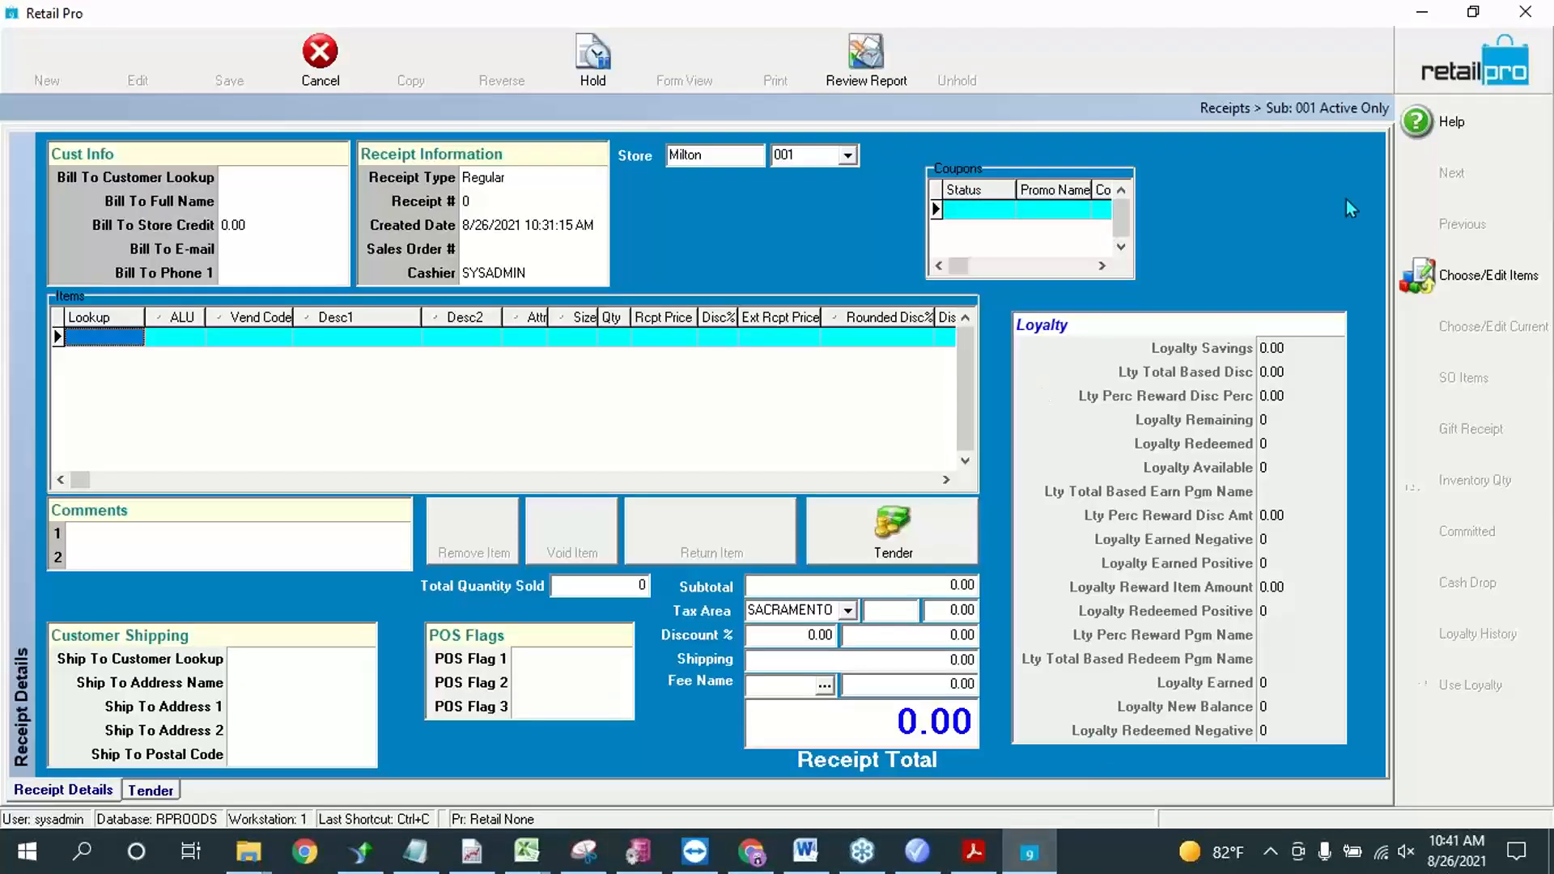
{"action": "left_click", "coordinate": [1441, 84]}
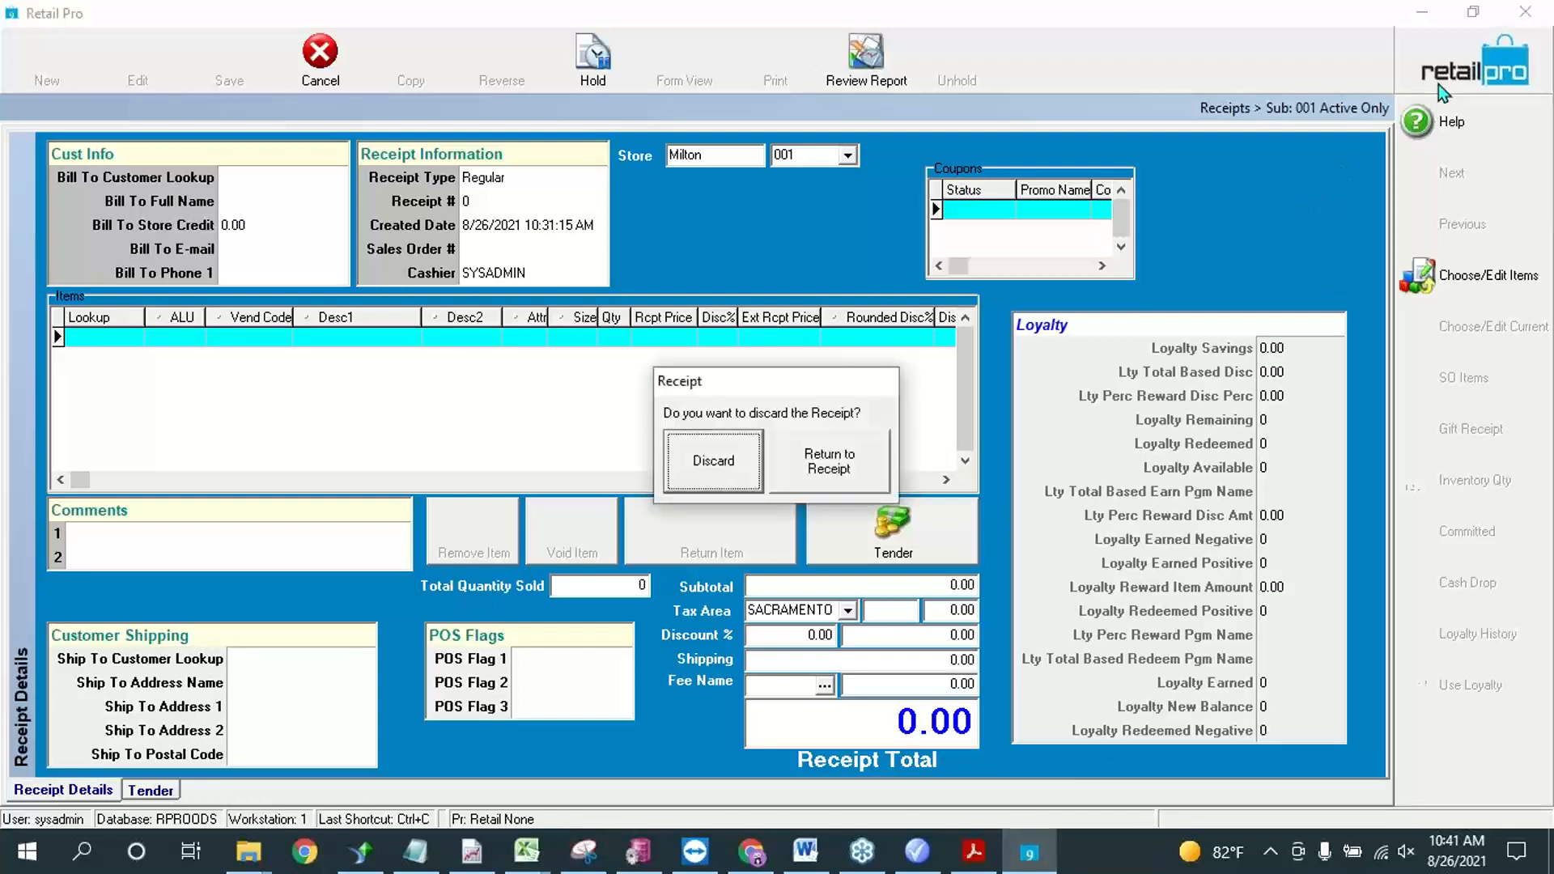
{"action": "left_click", "coordinate": [681, 463]}
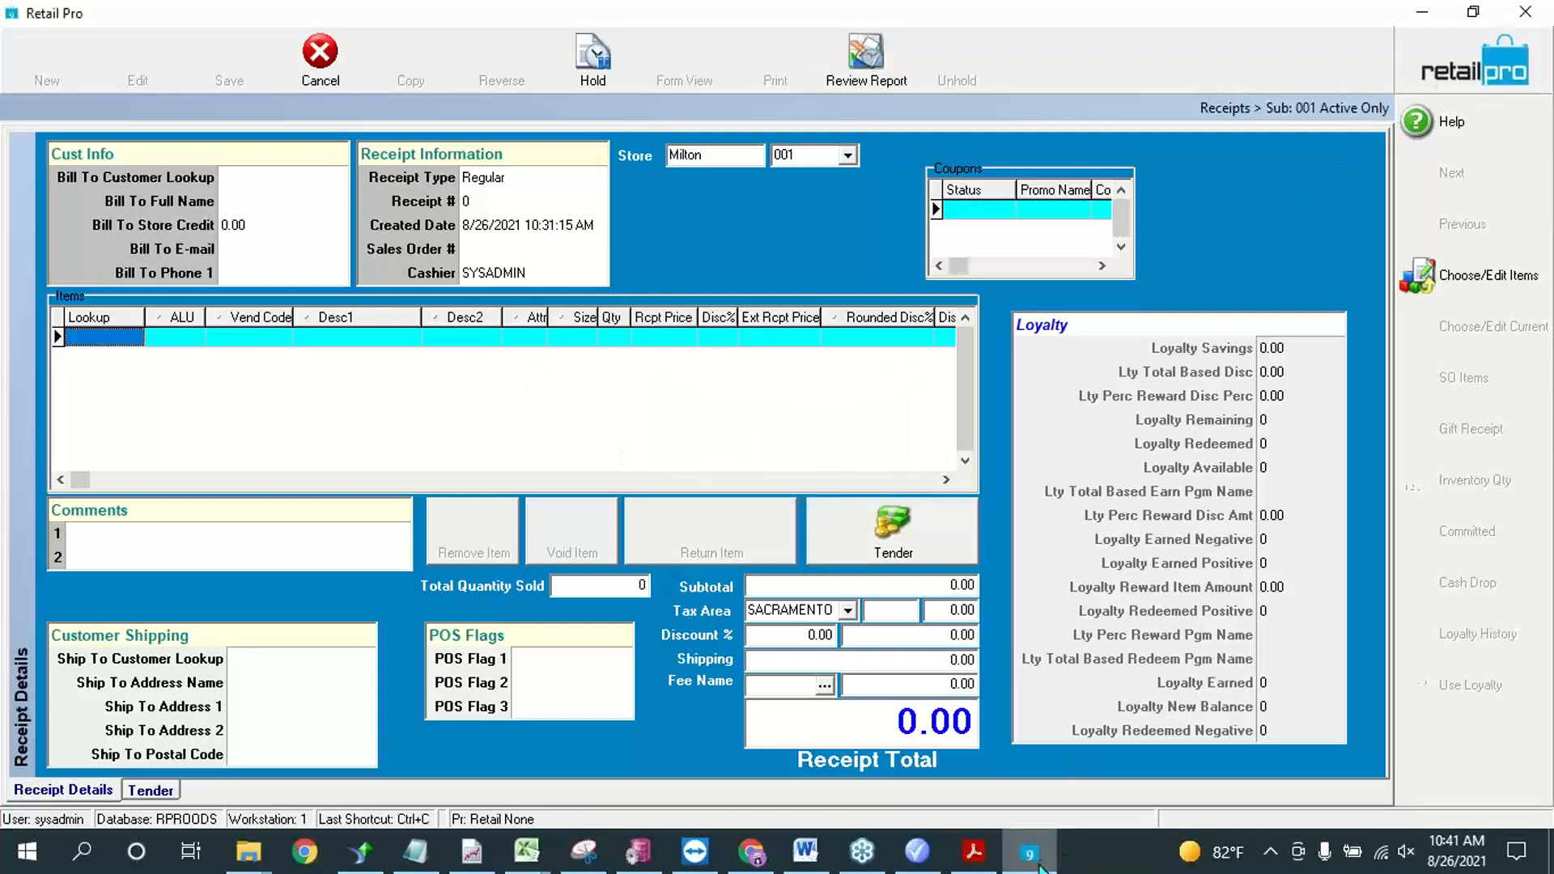
{"action": "mouse_move", "coordinate": [1039, 866]}
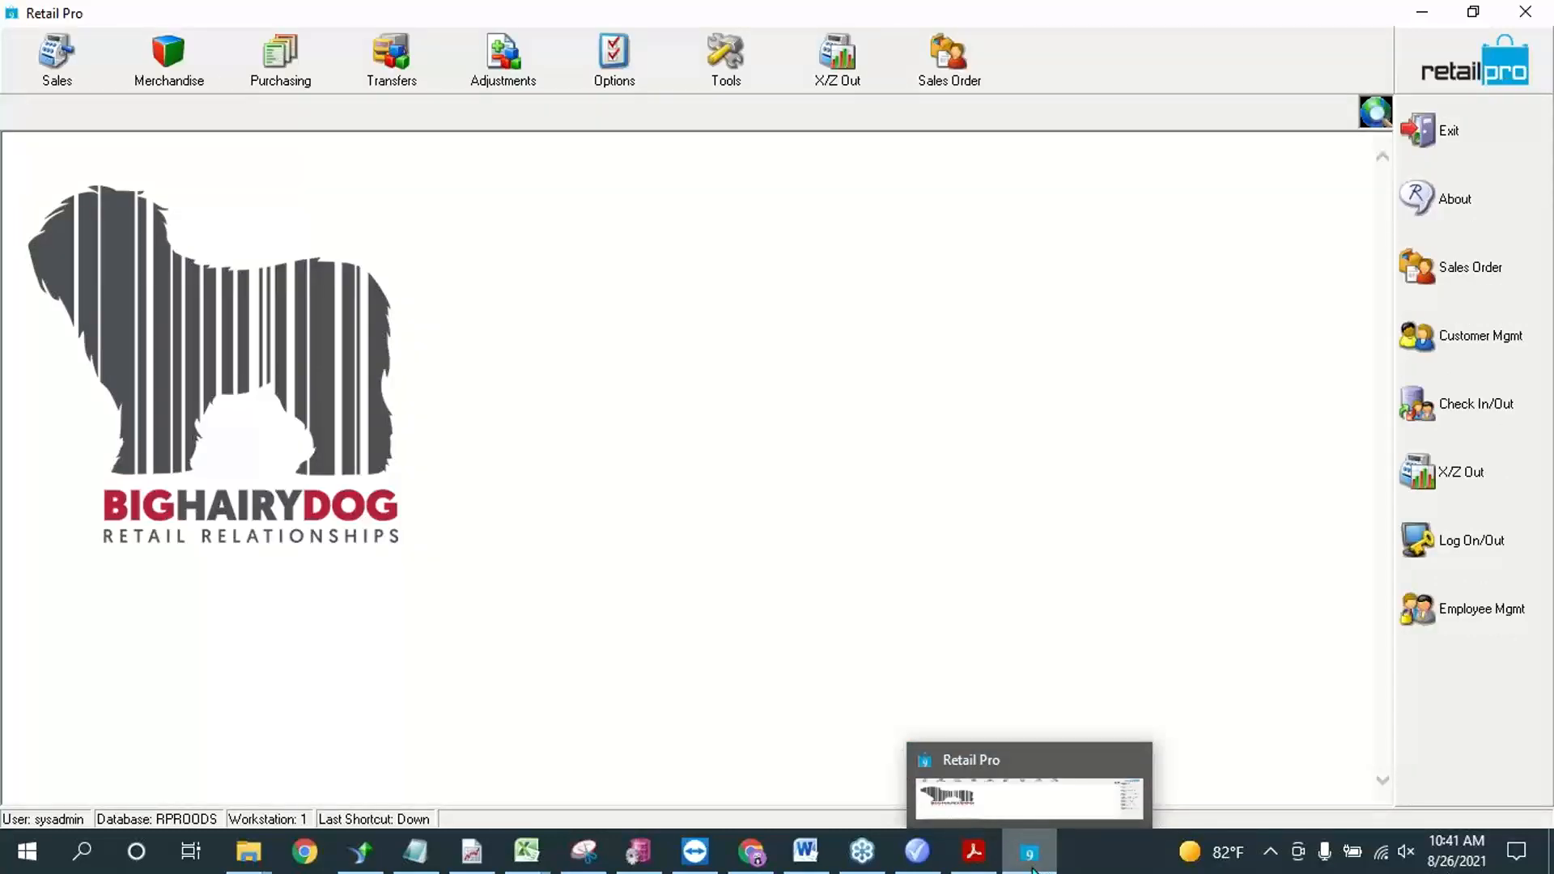
{"action": "left_click", "coordinate": [58, 58]}
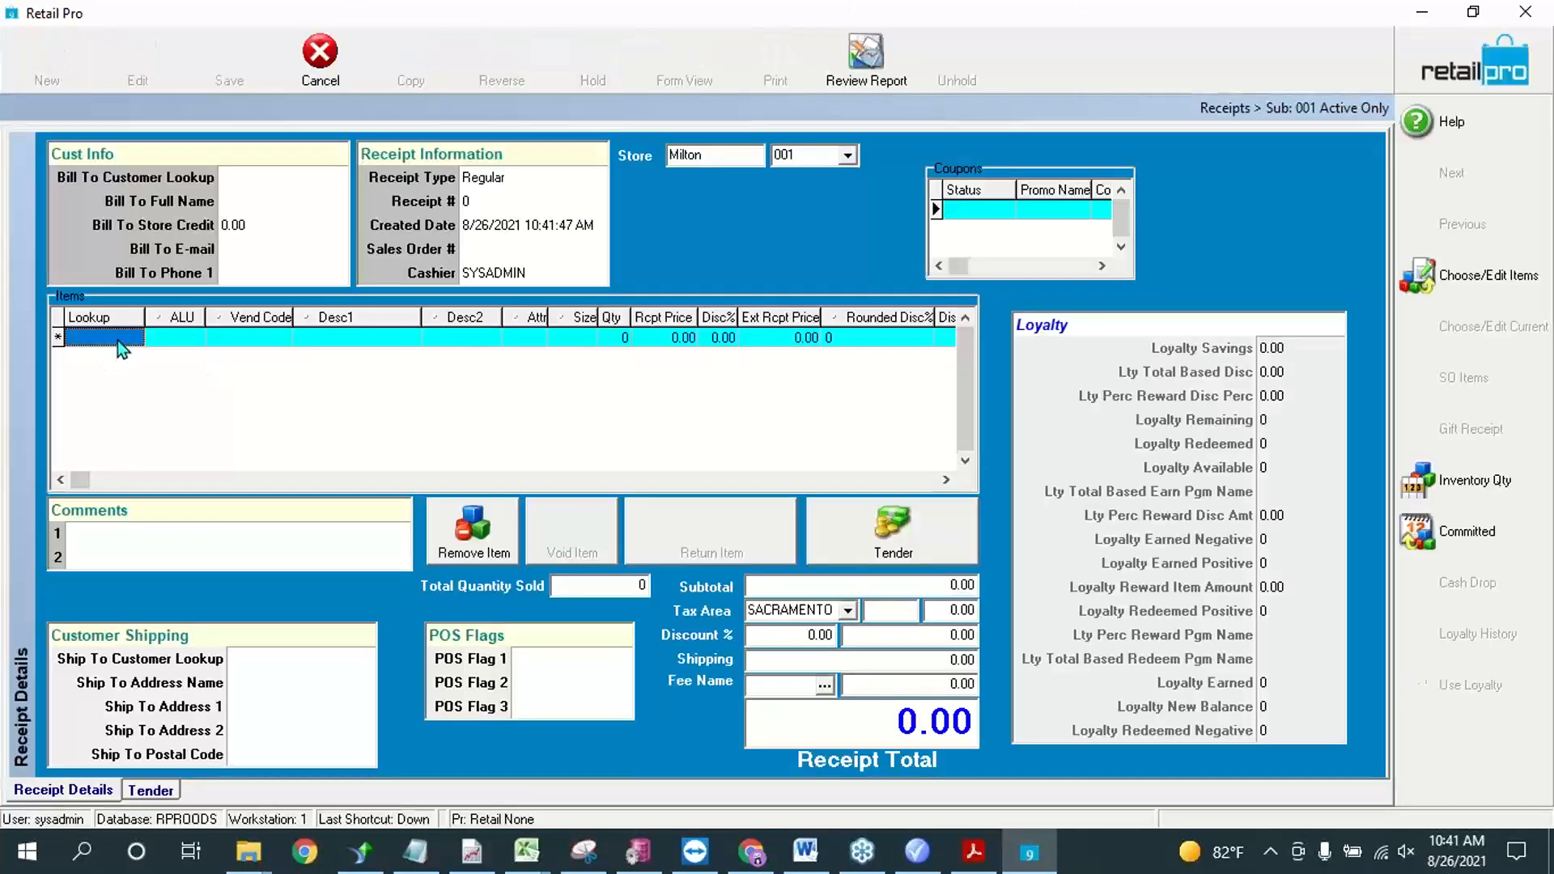
Step: Add item 000080 to the receipt twice, on two separate lines
{"action": "type", "text": "000080"}
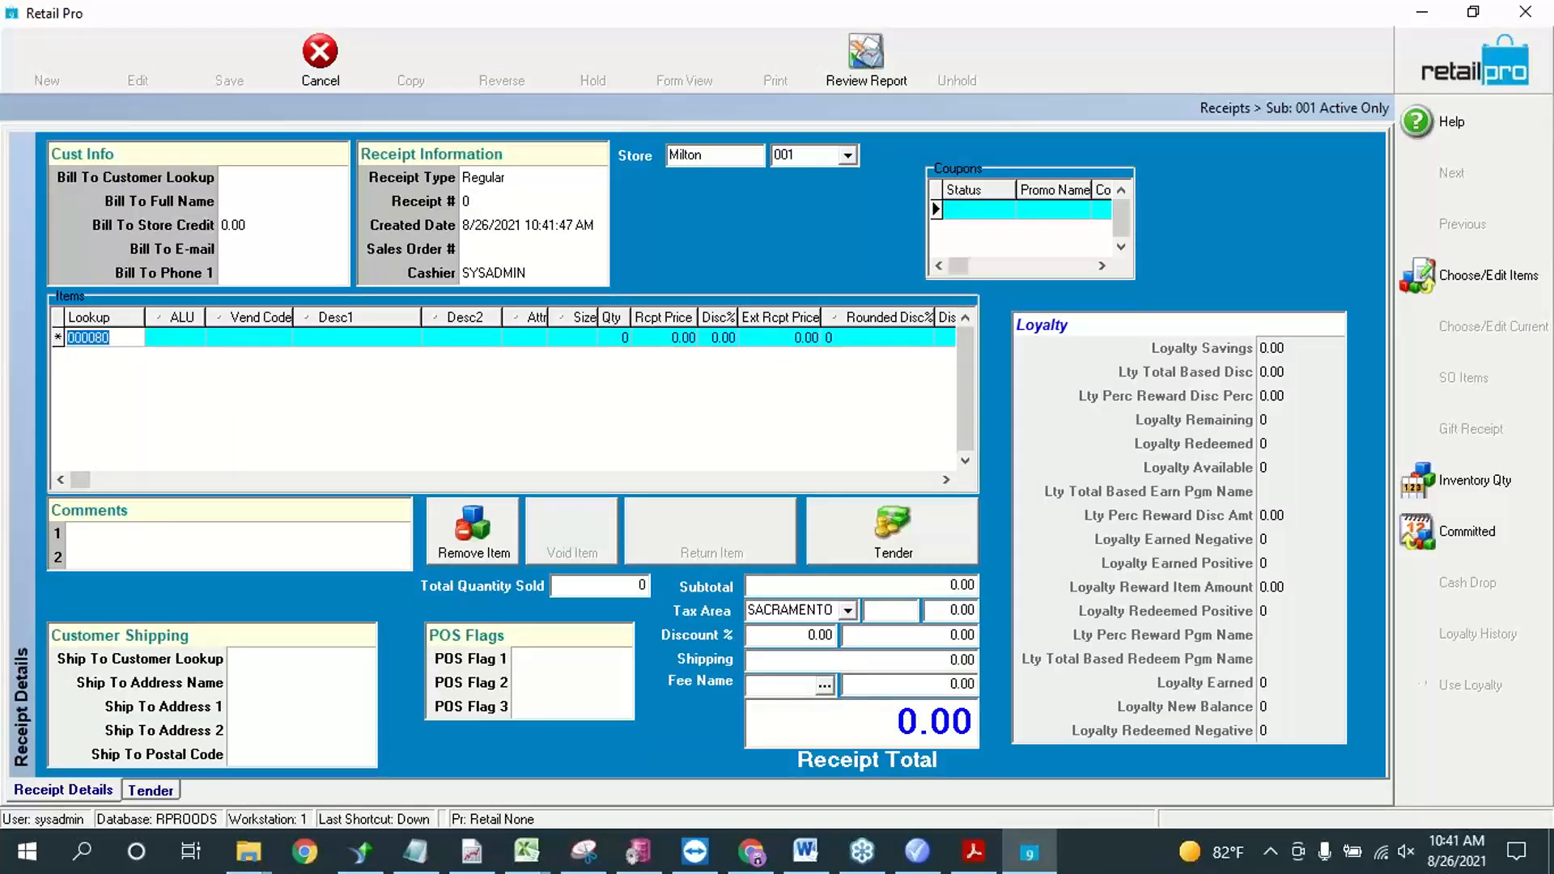
{"action": "key", "text": "Return"}
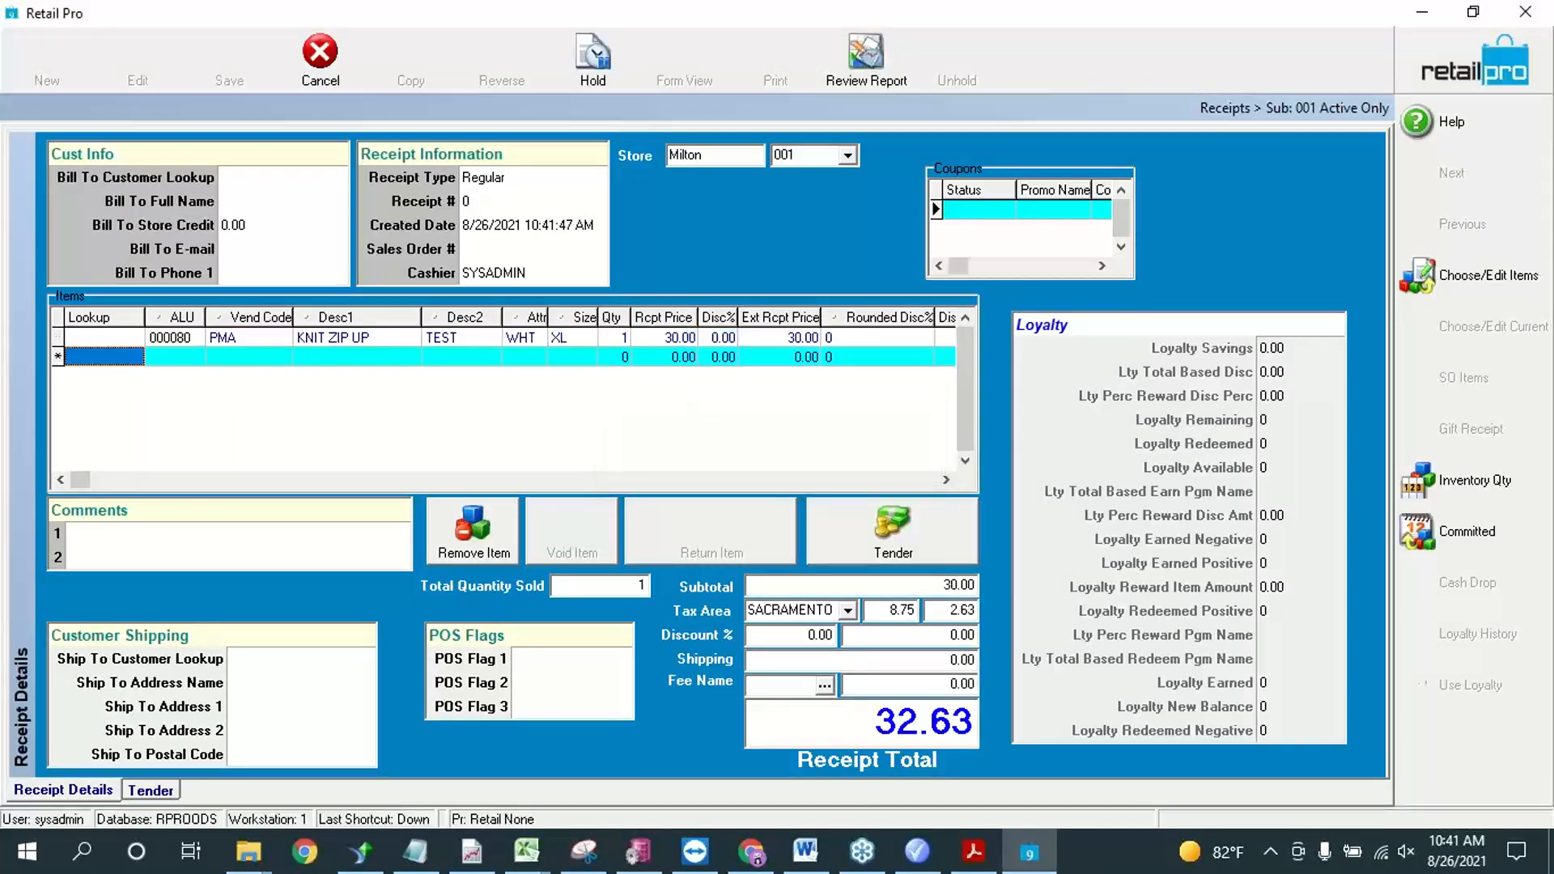
{"action": "type", "text": "000080"}
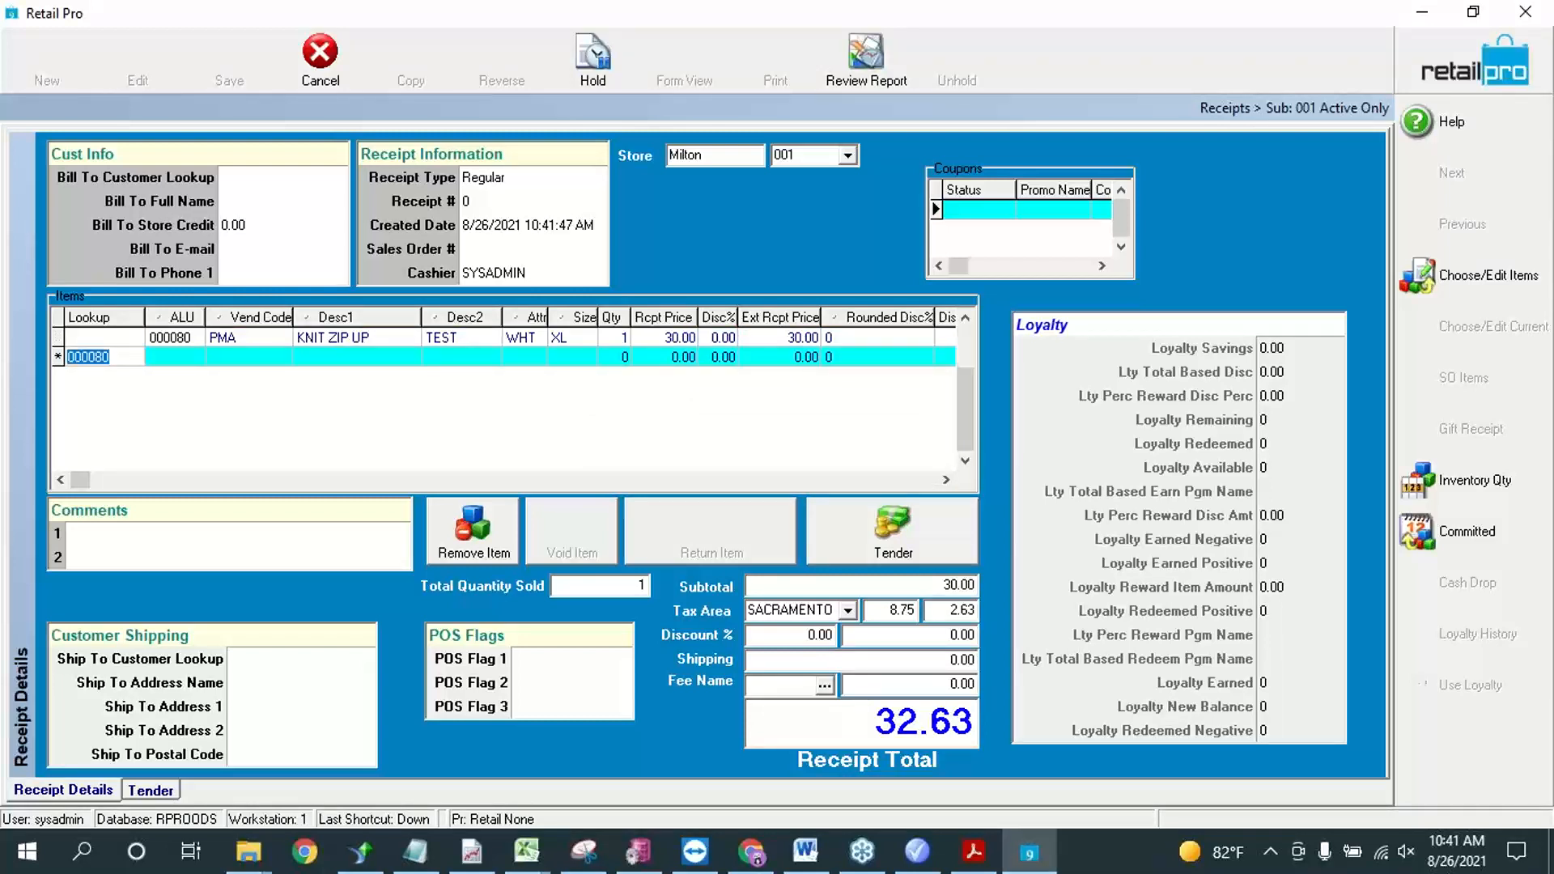
{"action": "key", "text": "Return"}
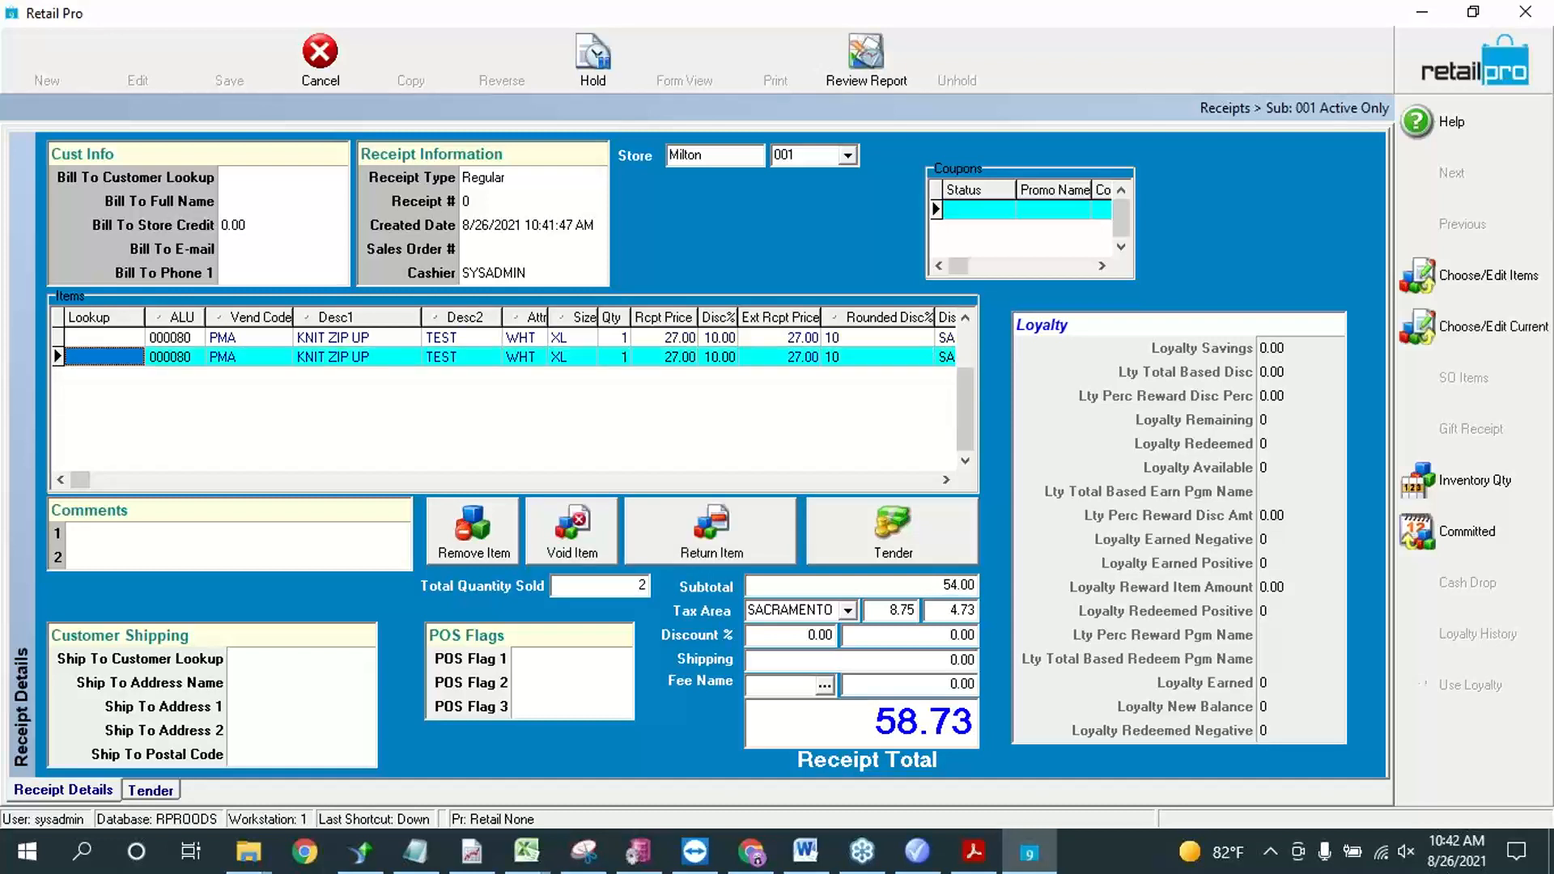
Step: Check the discount percentage and discount reason on both 000080 receipt lines
{"action": "key", "text": "Up"}
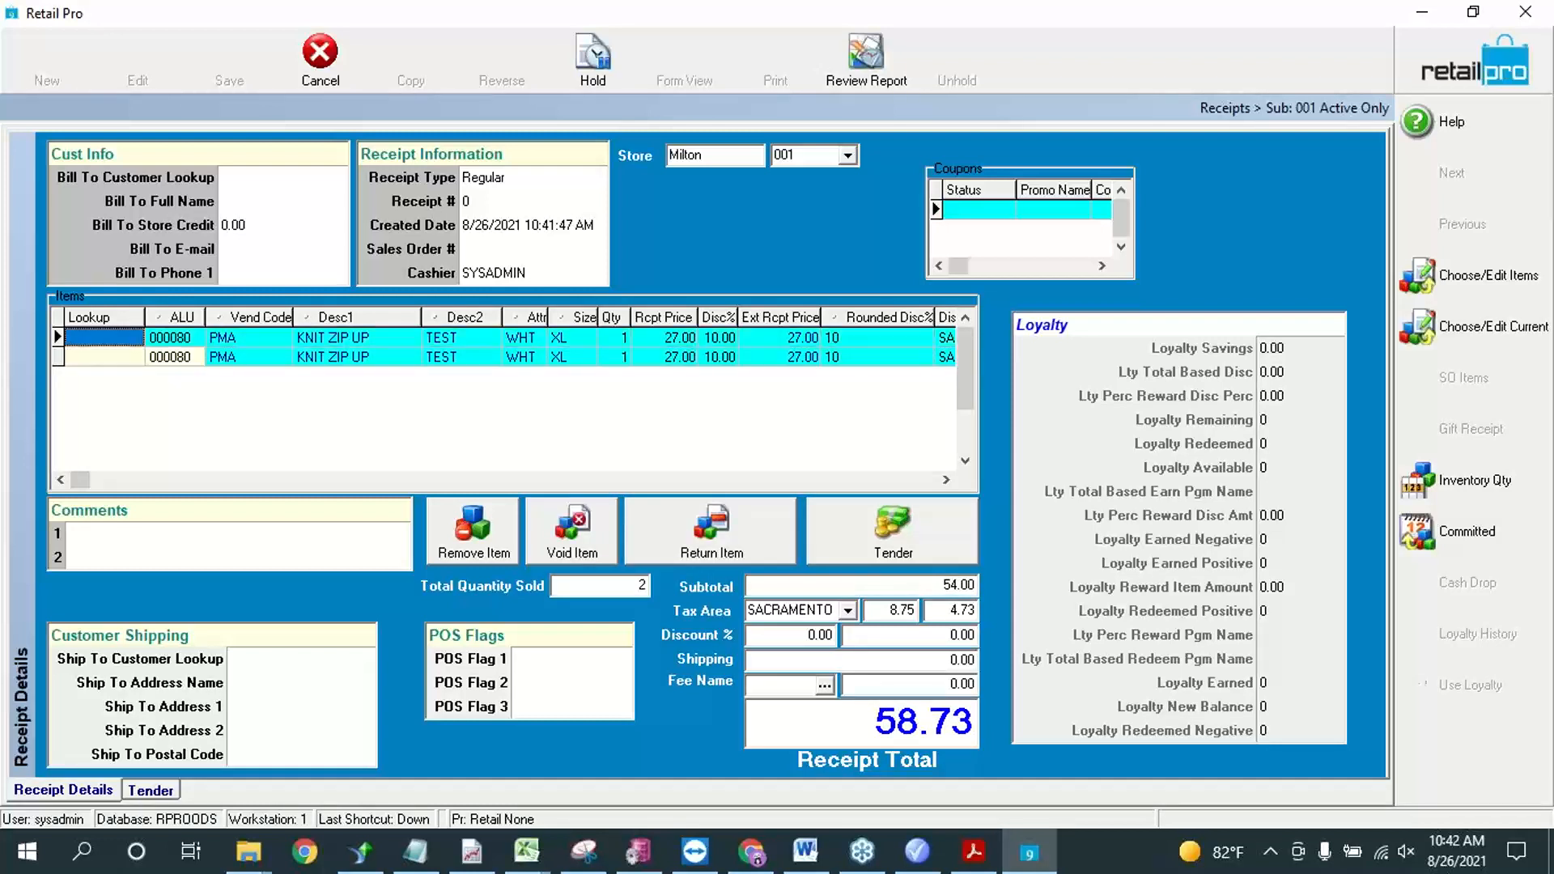
{"action": "key", "text": "Tab"}
{"action": "key", "text": "Tab"}
{"action": "key", "text": "Tab"}
{"action": "key", "text": "Tab"}
{"action": "key", "text": "Down"}
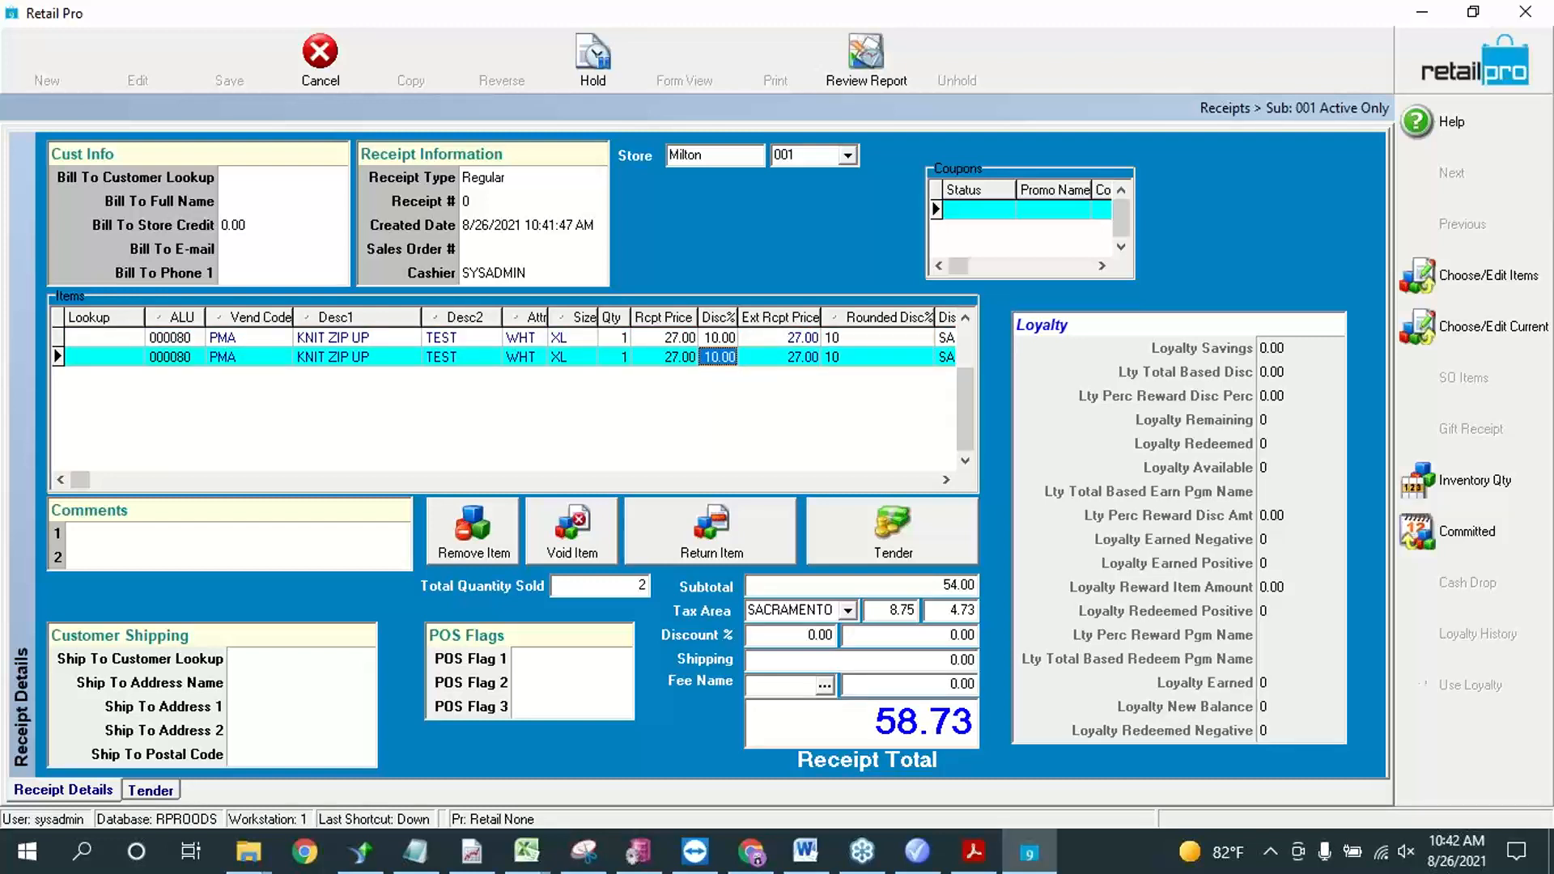
{"action": "key", "text": "Tab"}
{"action": "key", "text": "Up"}
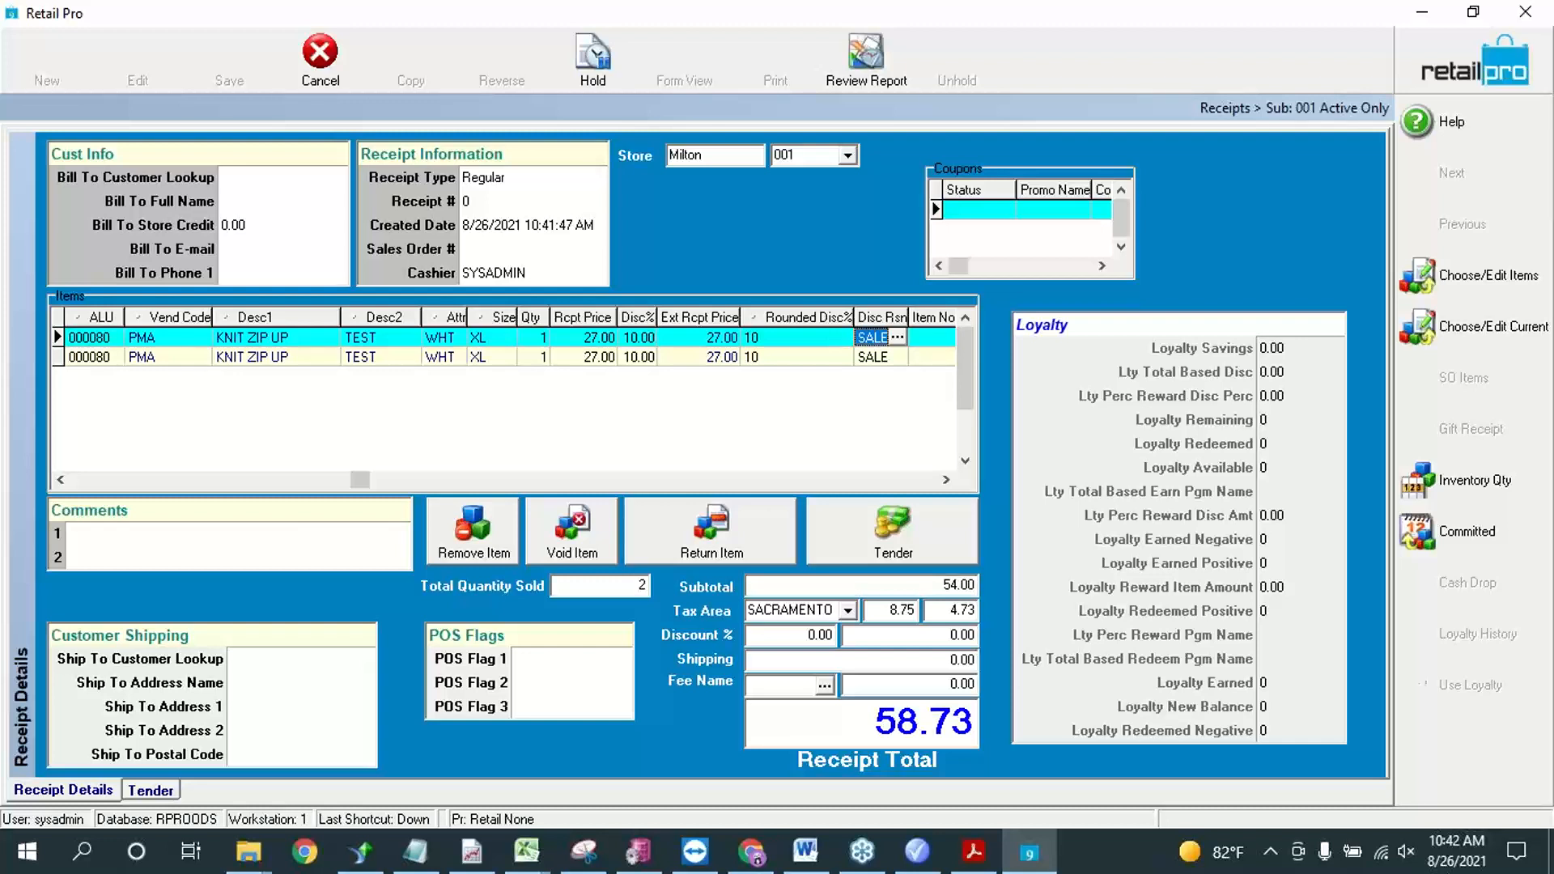
Step: Look through the customer pricing list pages of RP9_Promotions.pdf in Acrobat Reader, and return to Retail Pro Promotions
{"action": "left_click", "coordinate": [917, 852]}
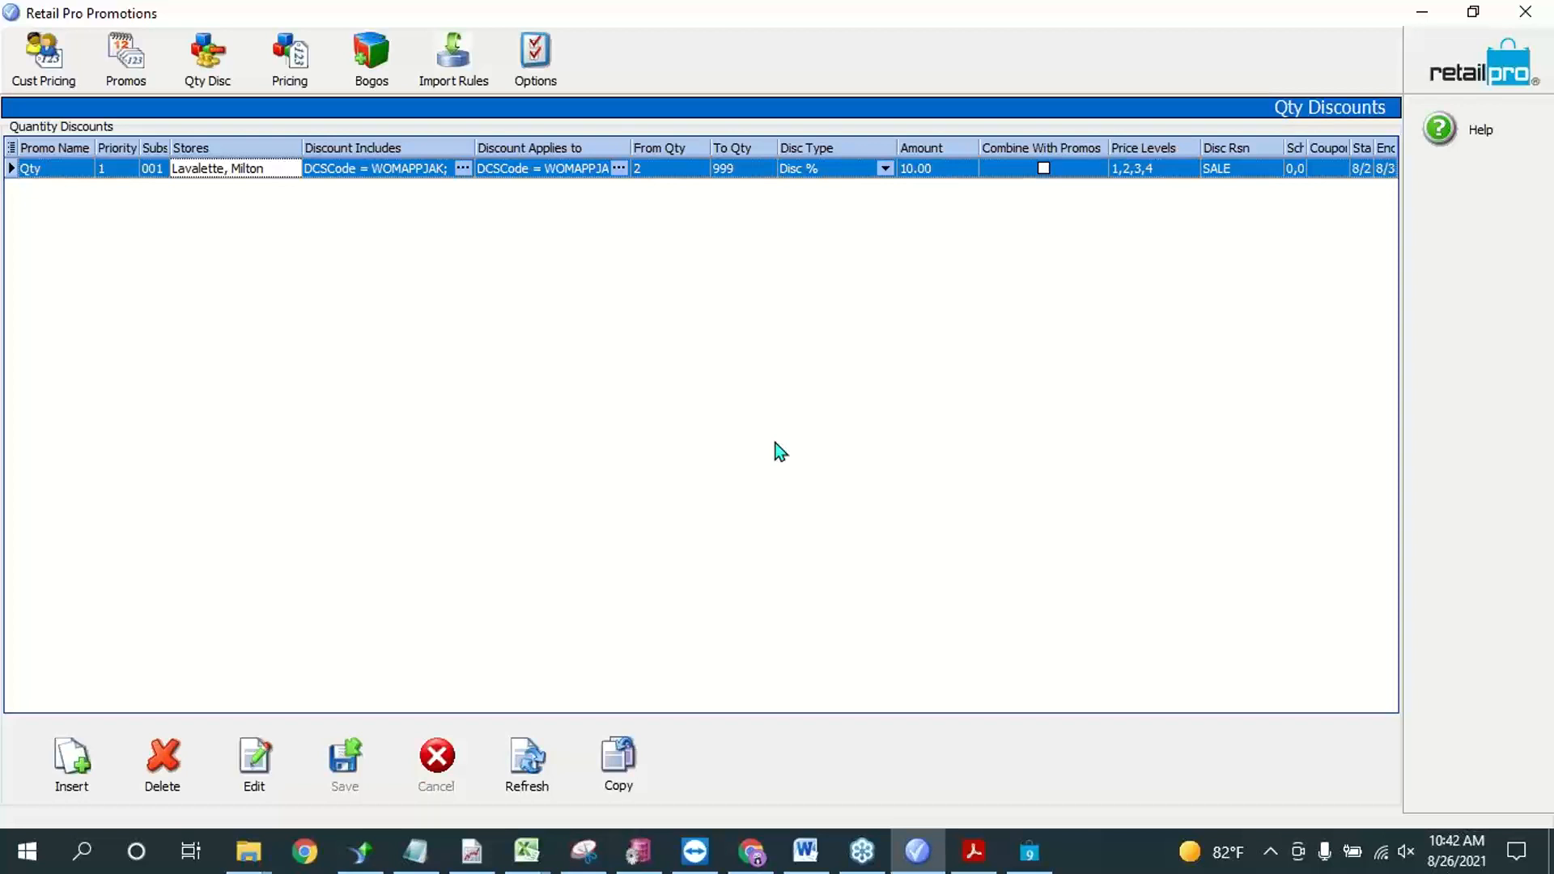
{"action": "left_click", "coordinate": [973, 852]}
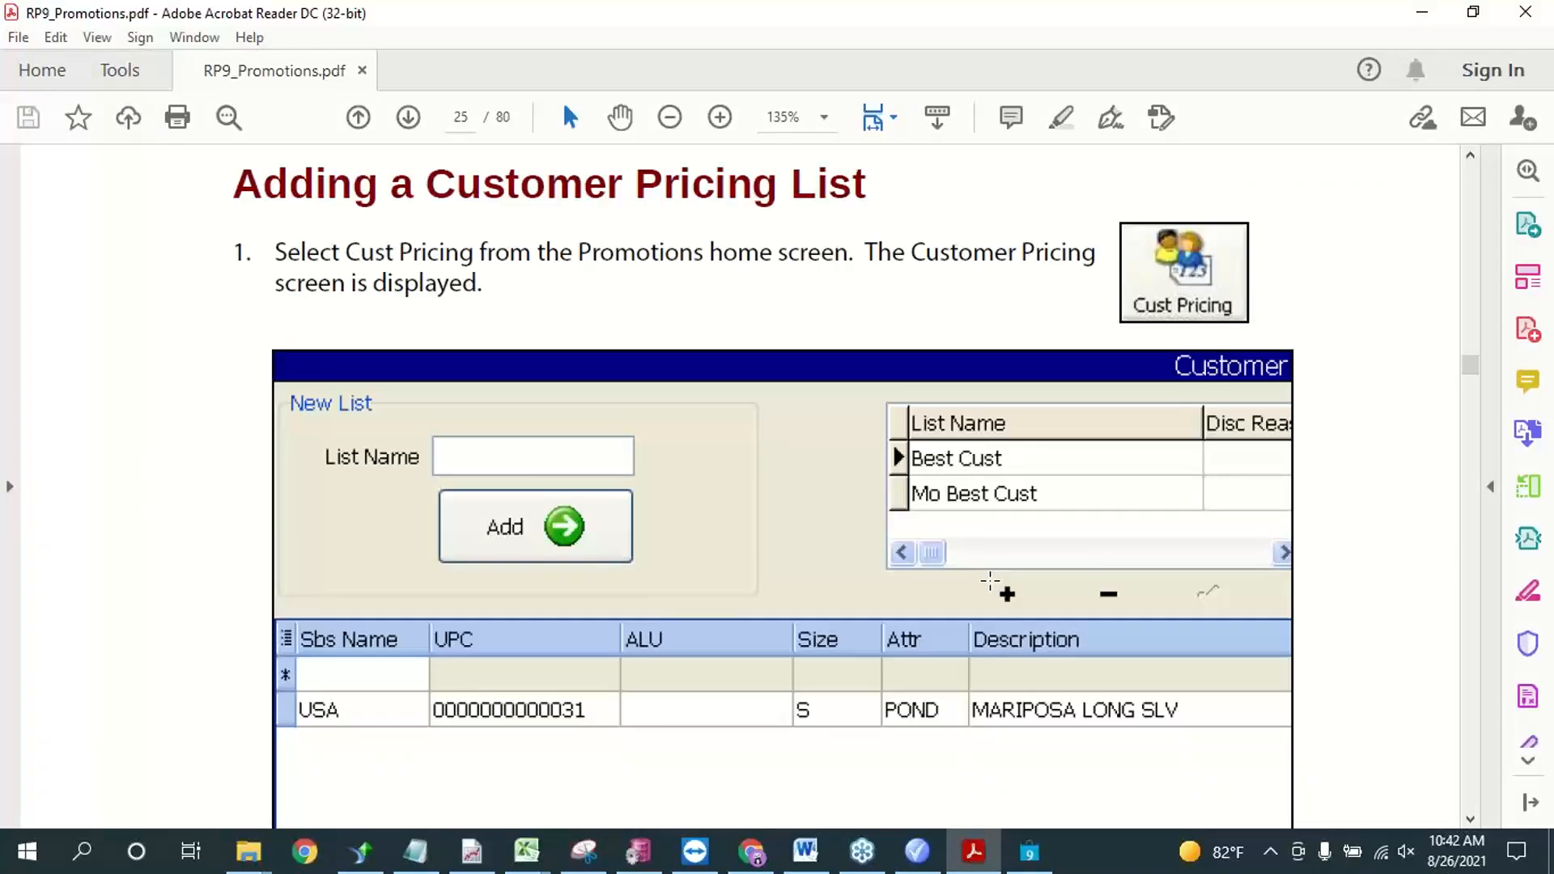
{"action": "scroll", "coordinate": [989, 581], "scroll_direction": "down", "scroll_amount": 10}
{"action": "scroll", "coordinate": [964, 417], "scroll_direction": "down", "scroll_amount": 10}
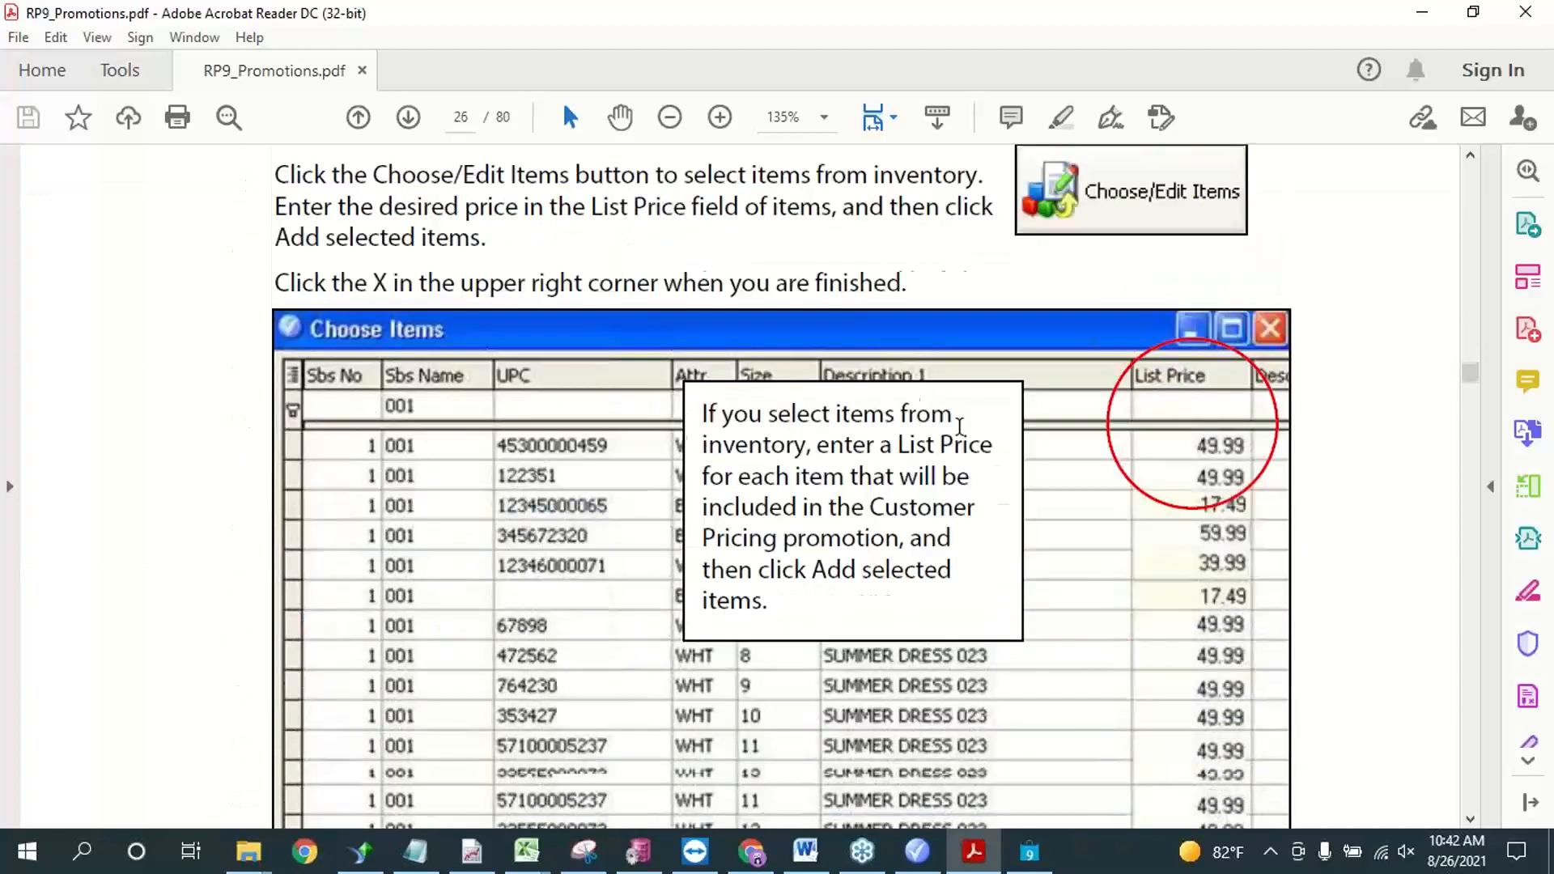
{"action": "scroll", "coordinate": [951, 424], "scroll_direction": "up", "scroll_amount": 2}
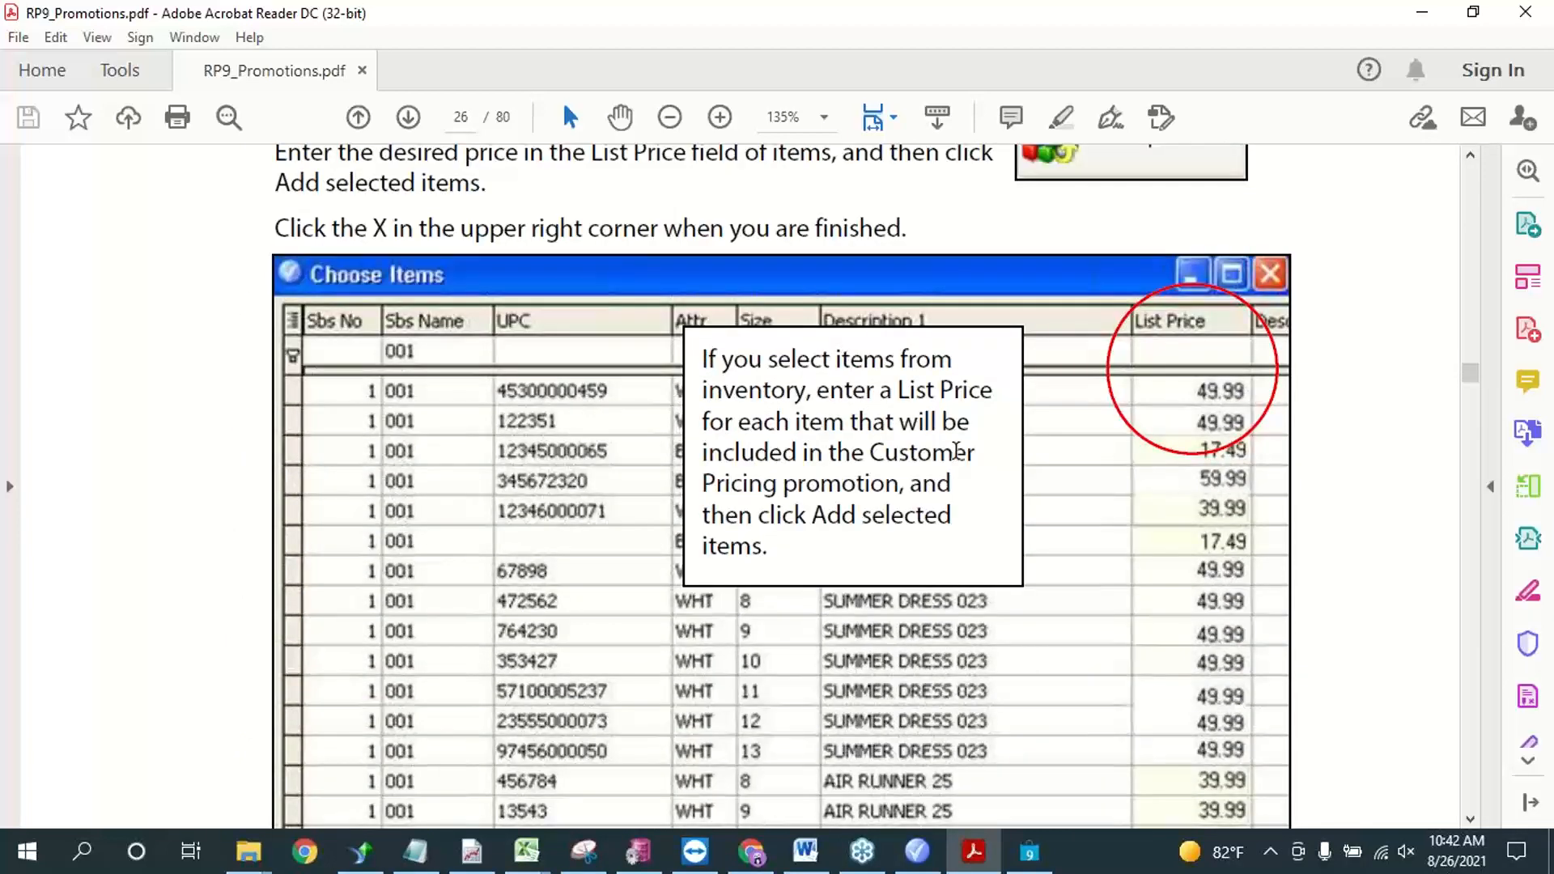
{"action": "left_click", "coordinate": [1423, 16]}
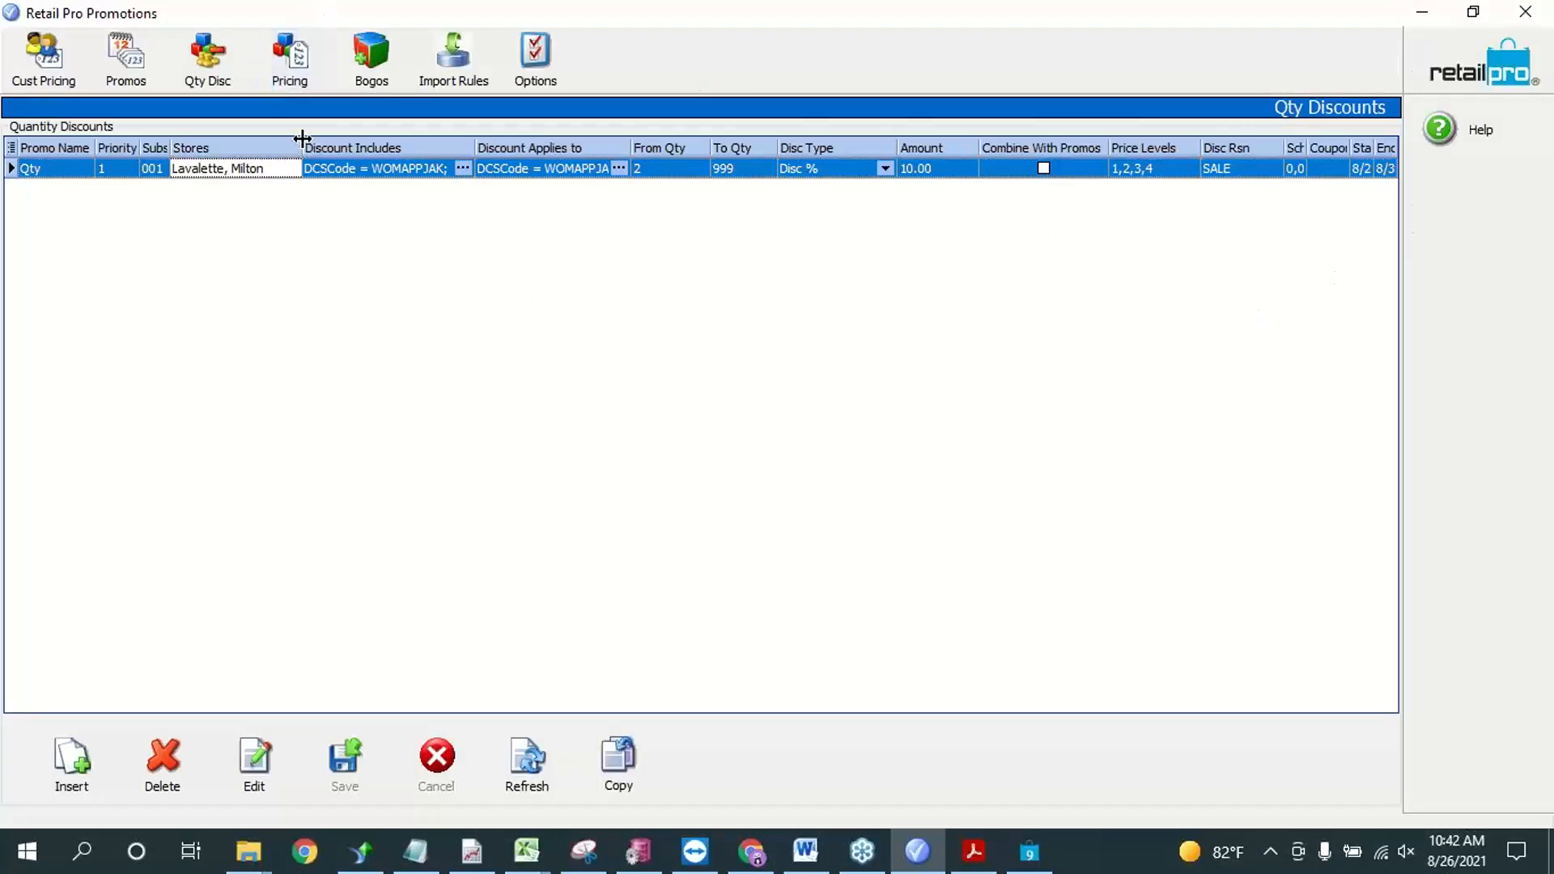
Step: Insert a new special pricing rule and start an item filter on VendCode using the Equals condition
{"action": "left_click", "coordinate": [320, 78]}
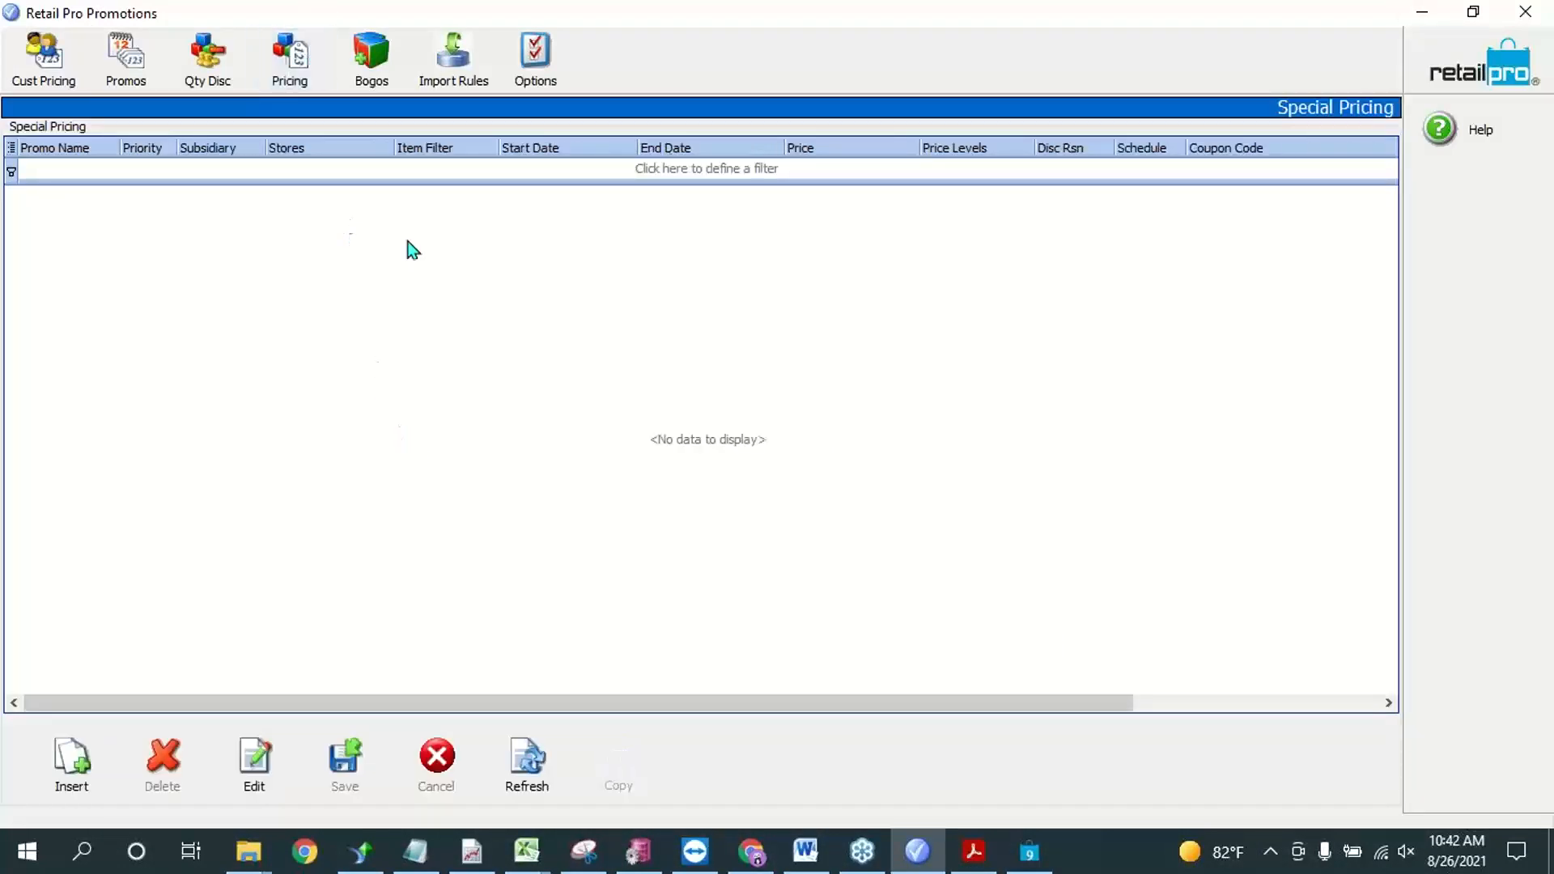
{"action": "left_click", "coordinate": [92, 761]}
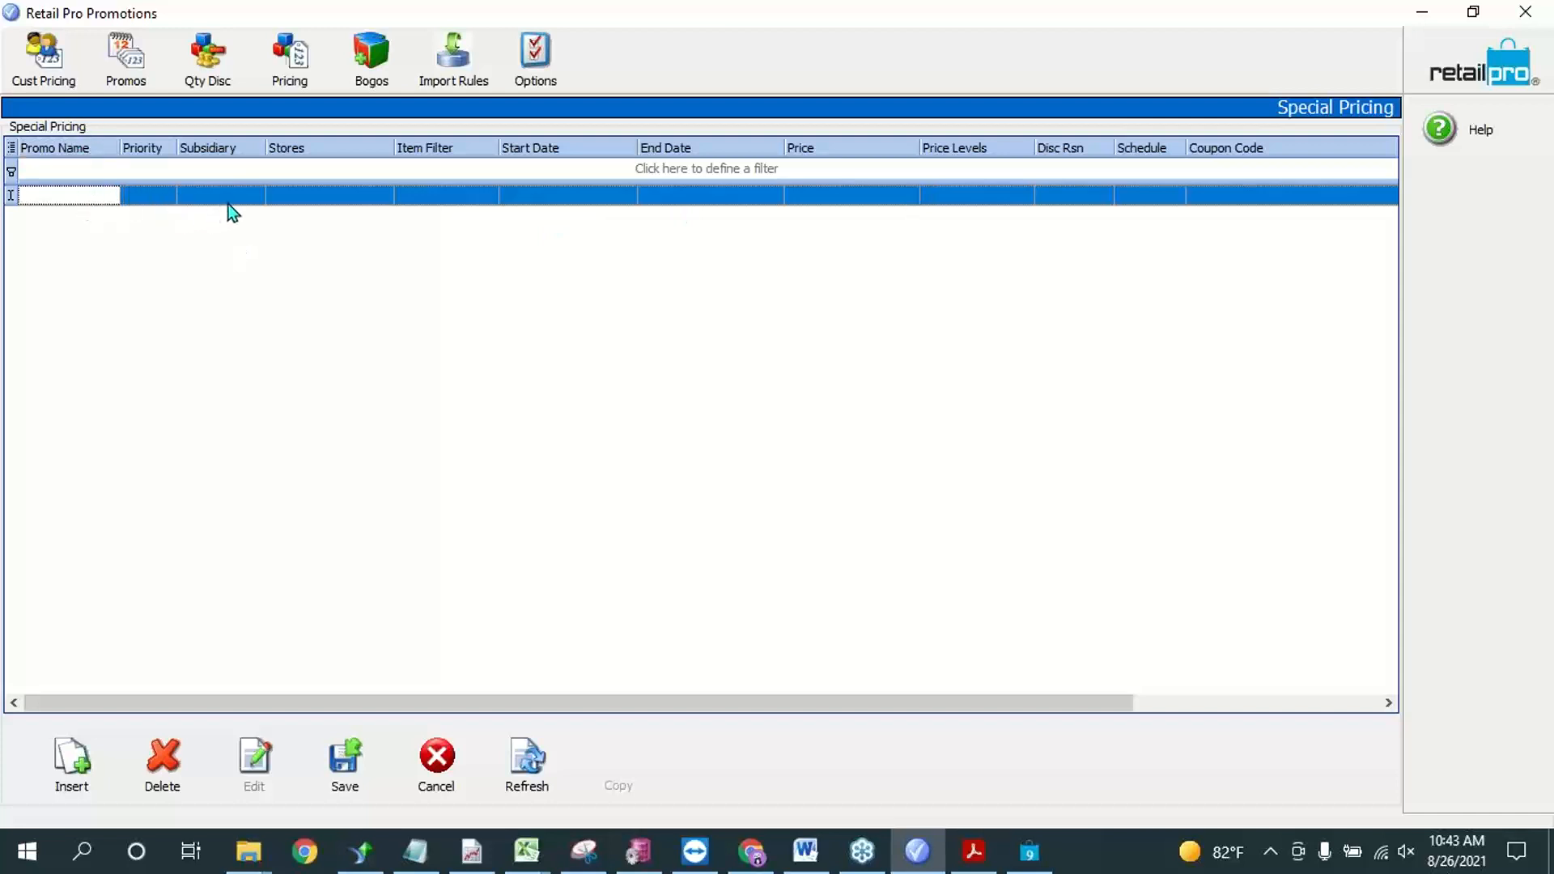
{"action": "left_click", "coordinate": [463, 194]}
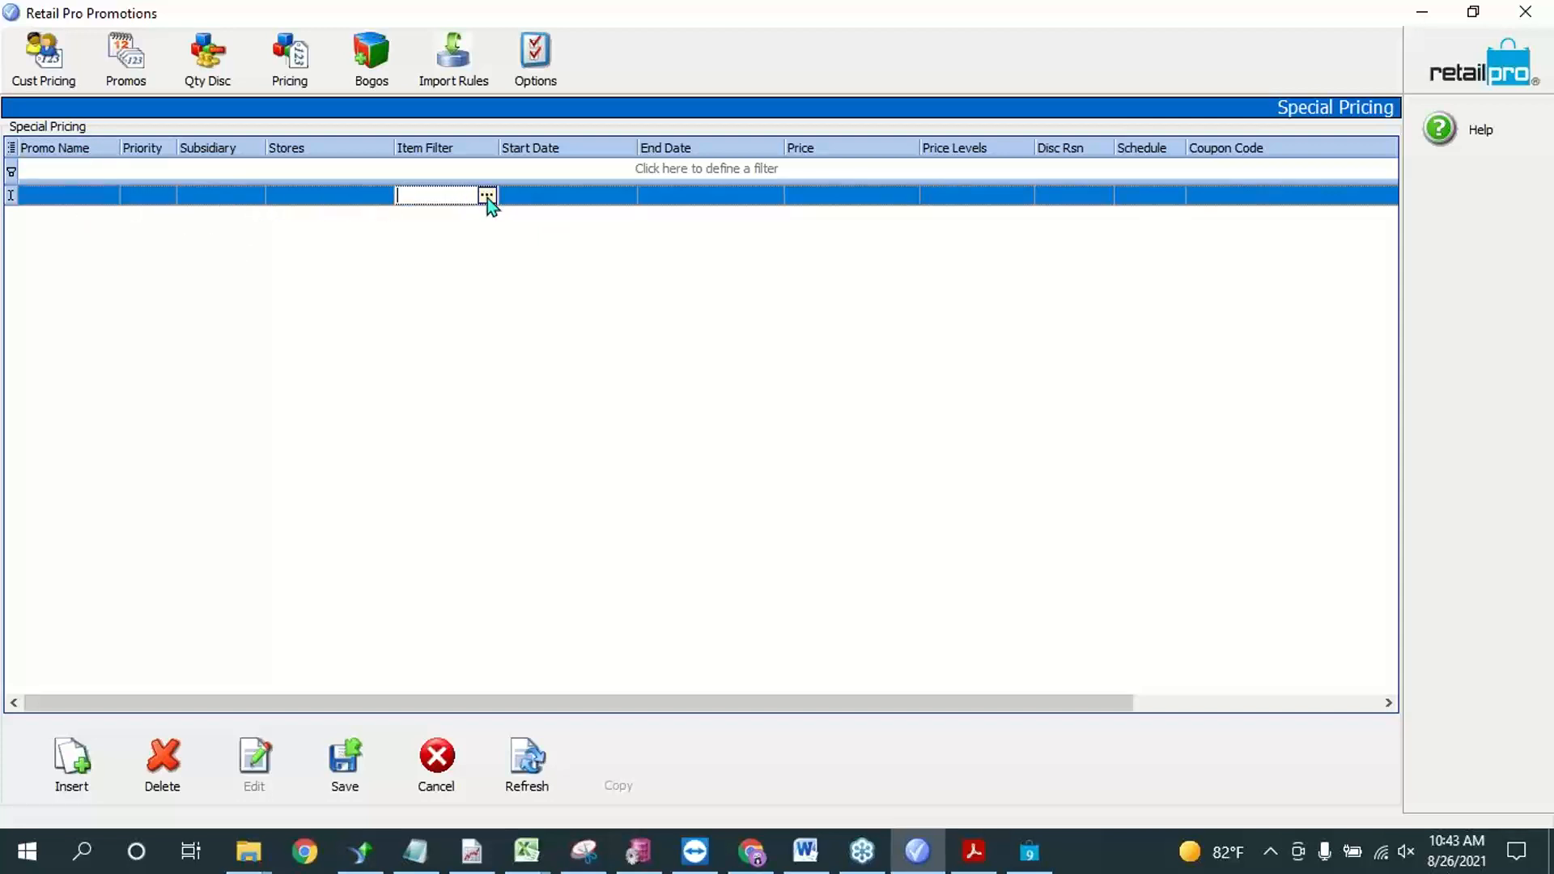
{"action": "left_click", "coordinate": [487, 198]}
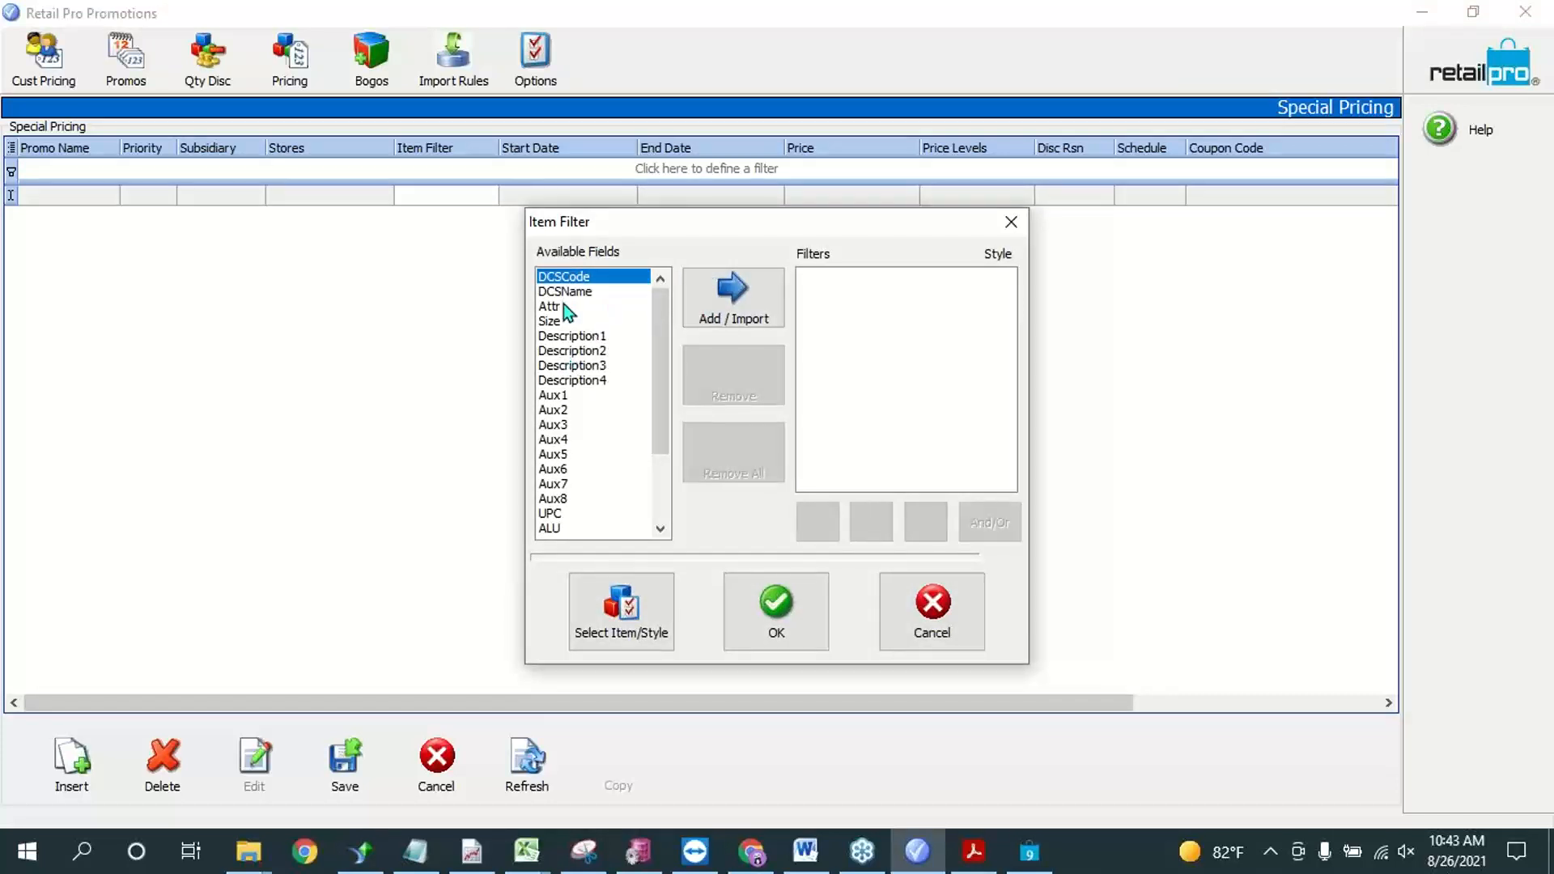
{"action": "scroll", "coordinate": [558, 389], "scroll_direction": "down", "scroll_amount": 3}
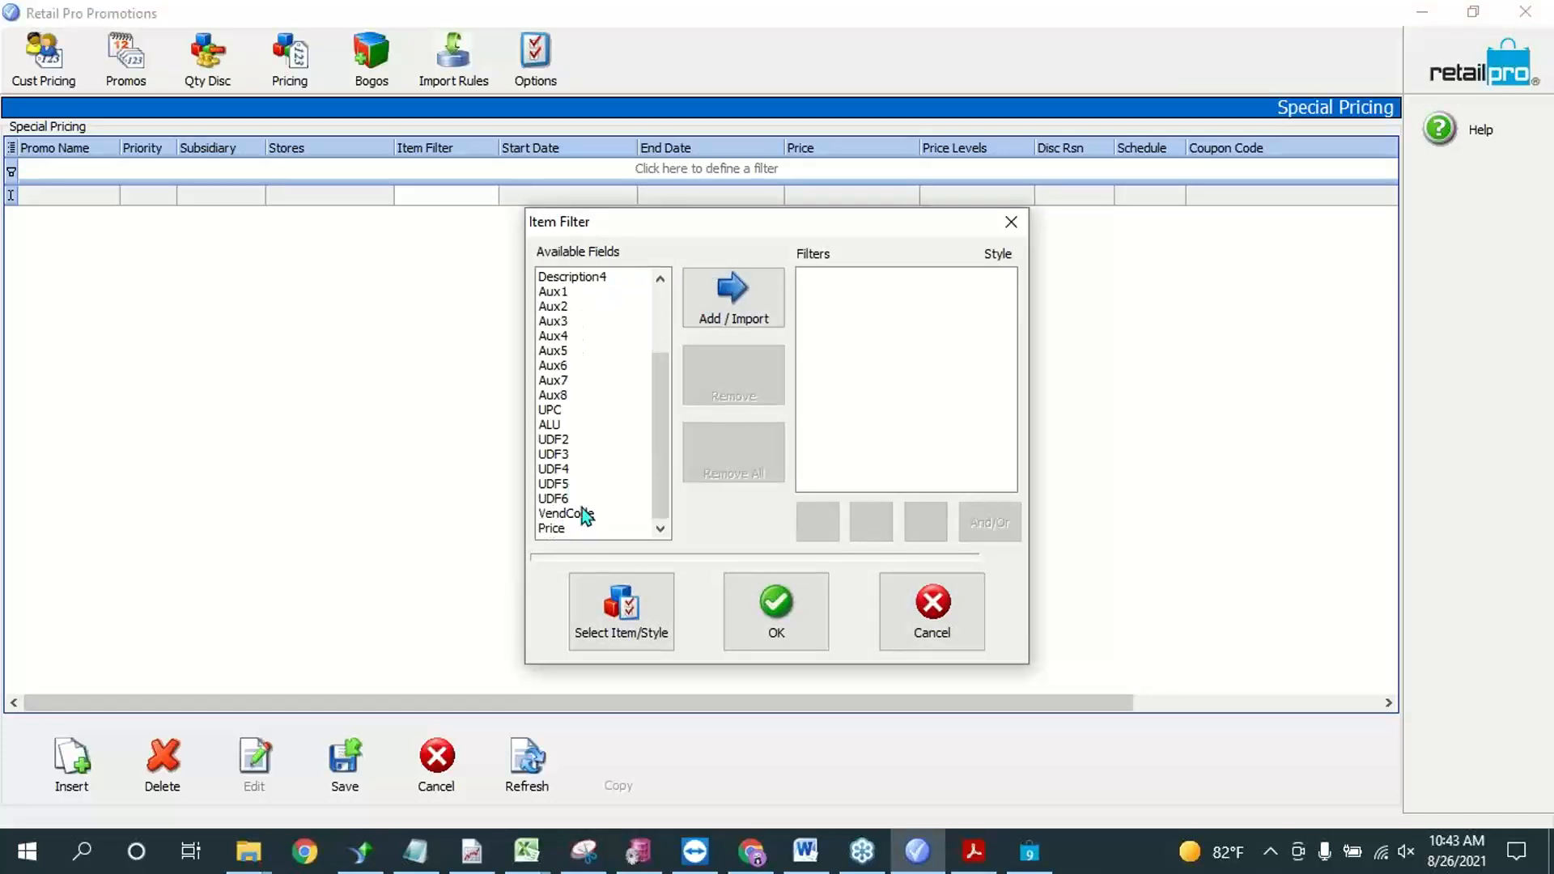
{"action": "left_click", "coordinate": [577, 515]}
{"action": "left_click", "coordinate": [735, 311]}
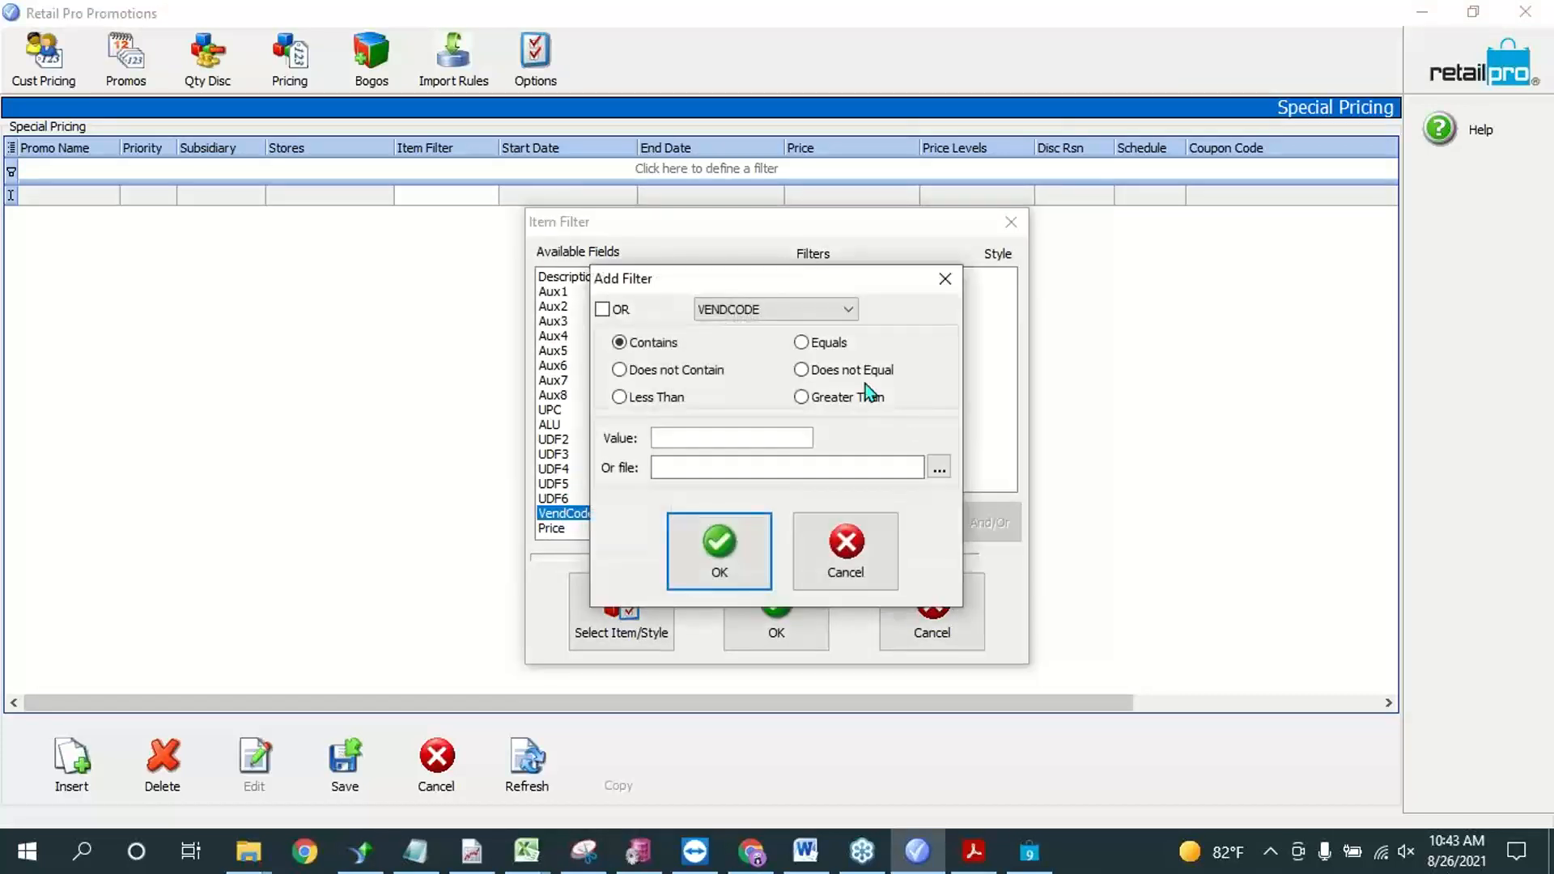
{"action": "left_click", "coordinate": [819, 348]}
Step: Switch to Retail Pro, discard the test receipt and open the departments list
{"action": "left_click", "coordinate": [1029, 851]}
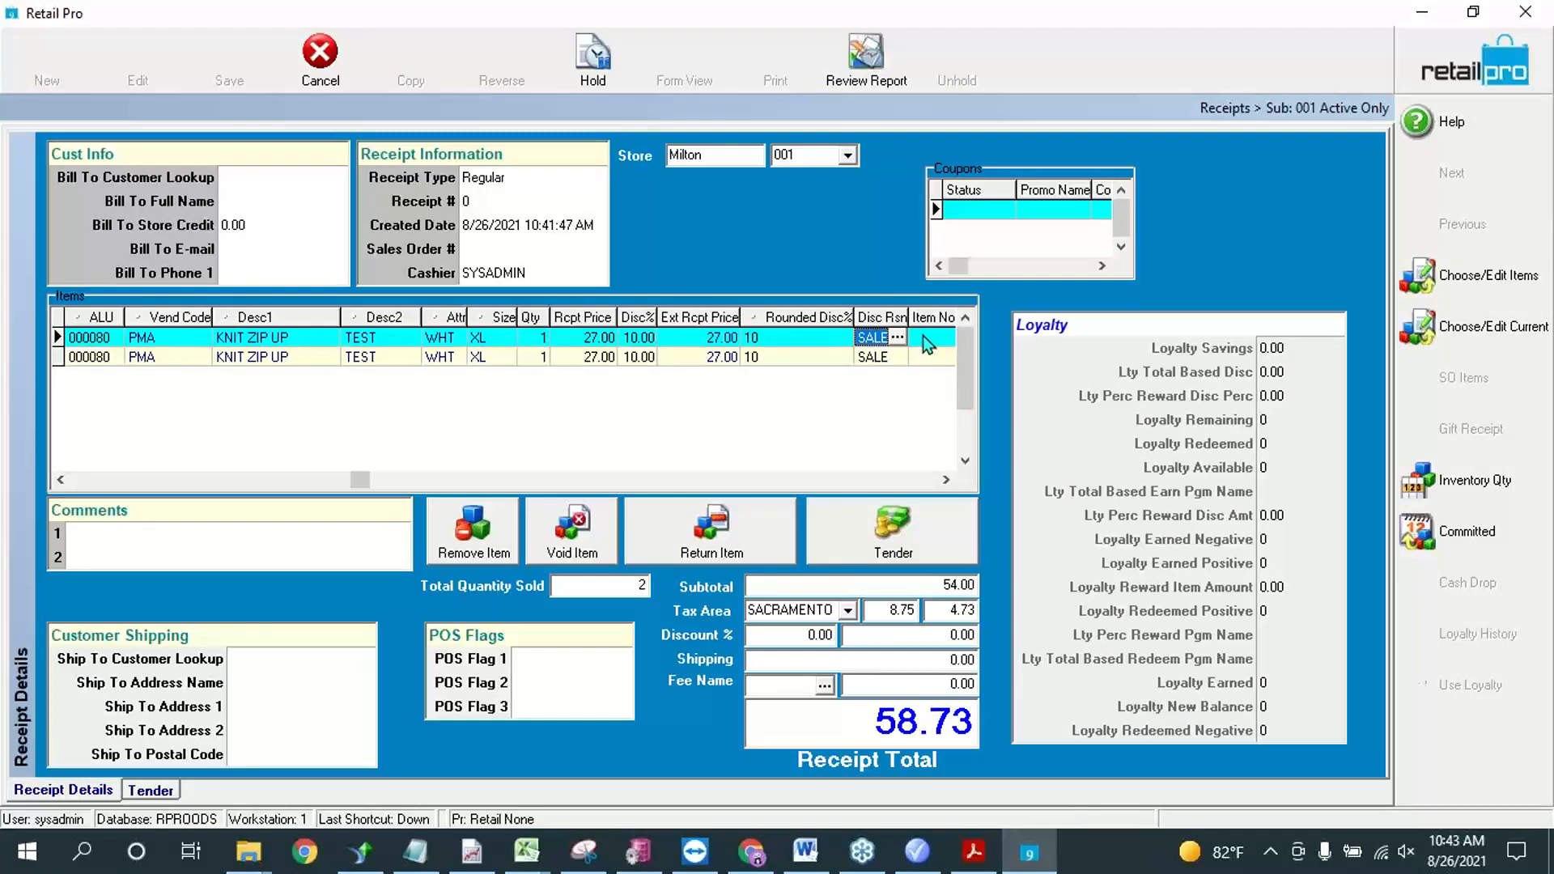
{"action": "left_click", "coordinate": [1525, 12]}
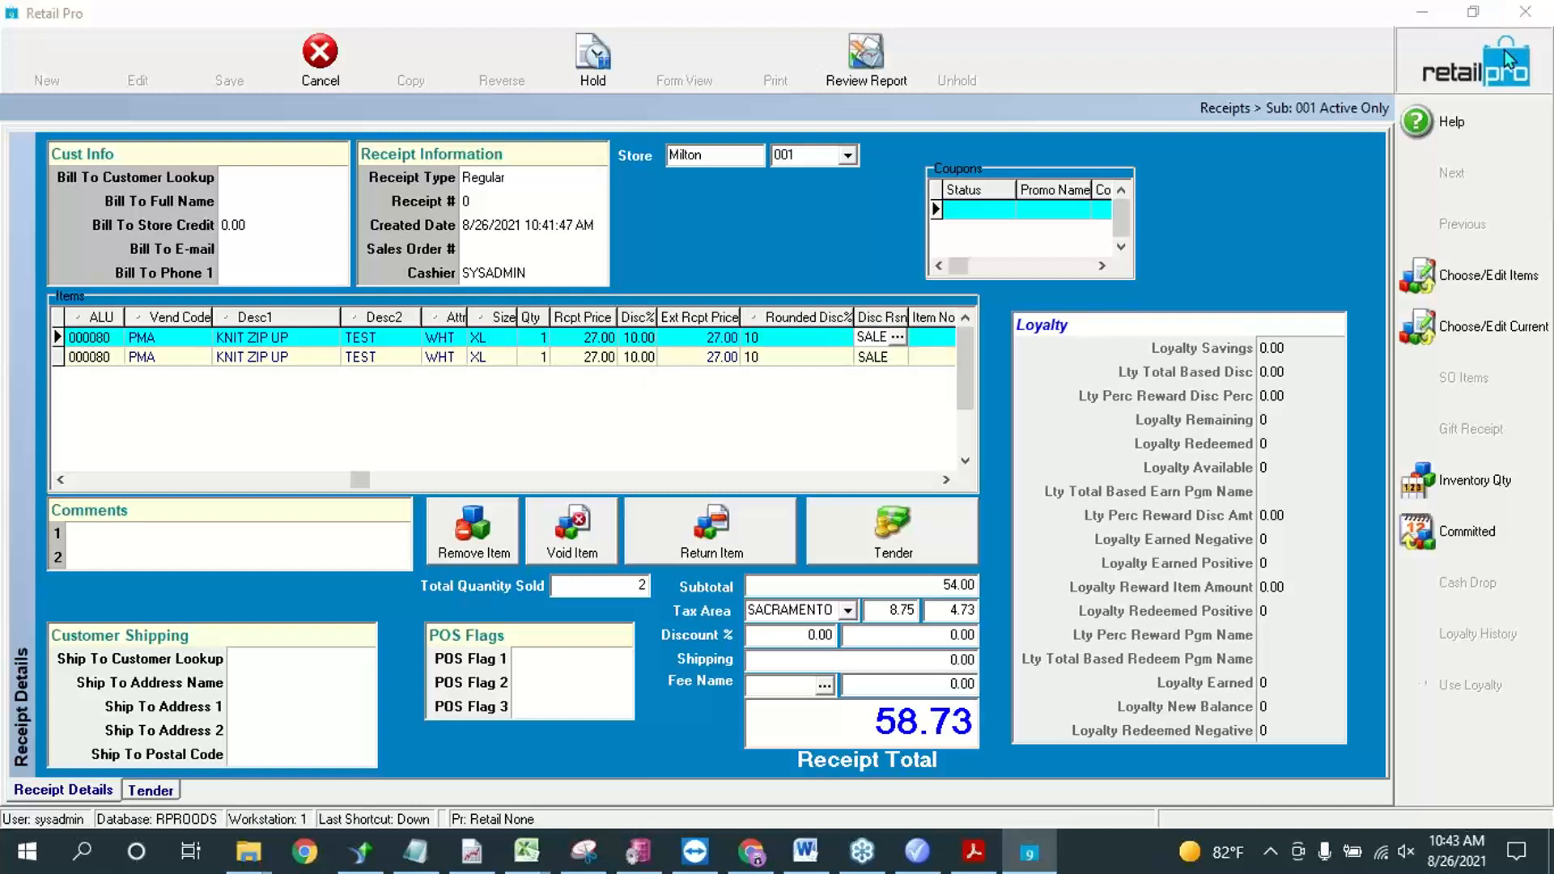
{"action": "left_click", "coordinate": [737, 458]}
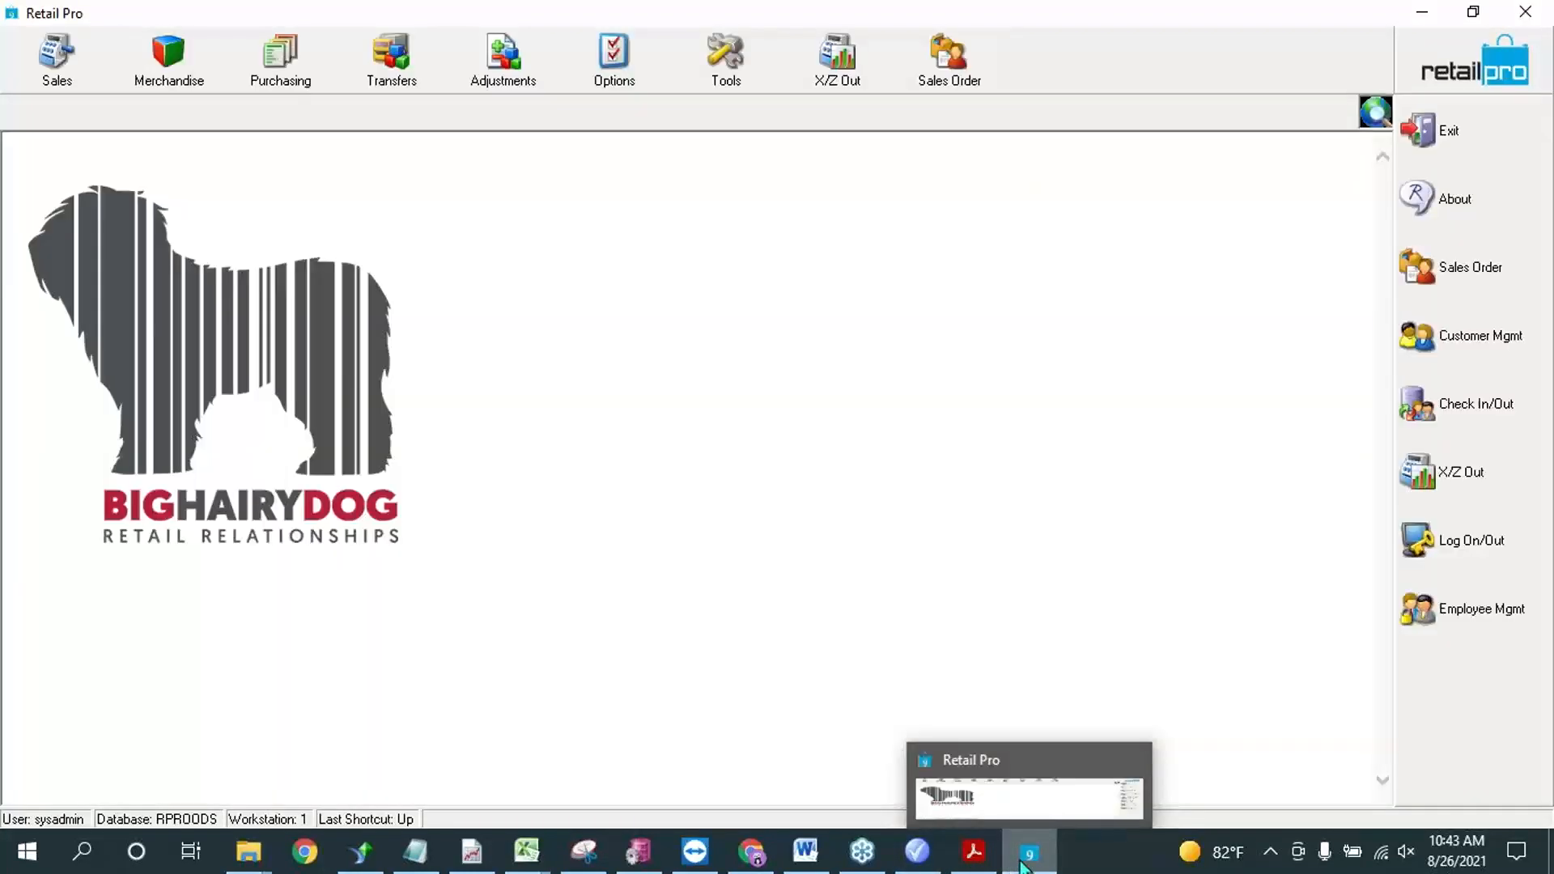
{"action": "left_click", "coordinate": [195, 52]}
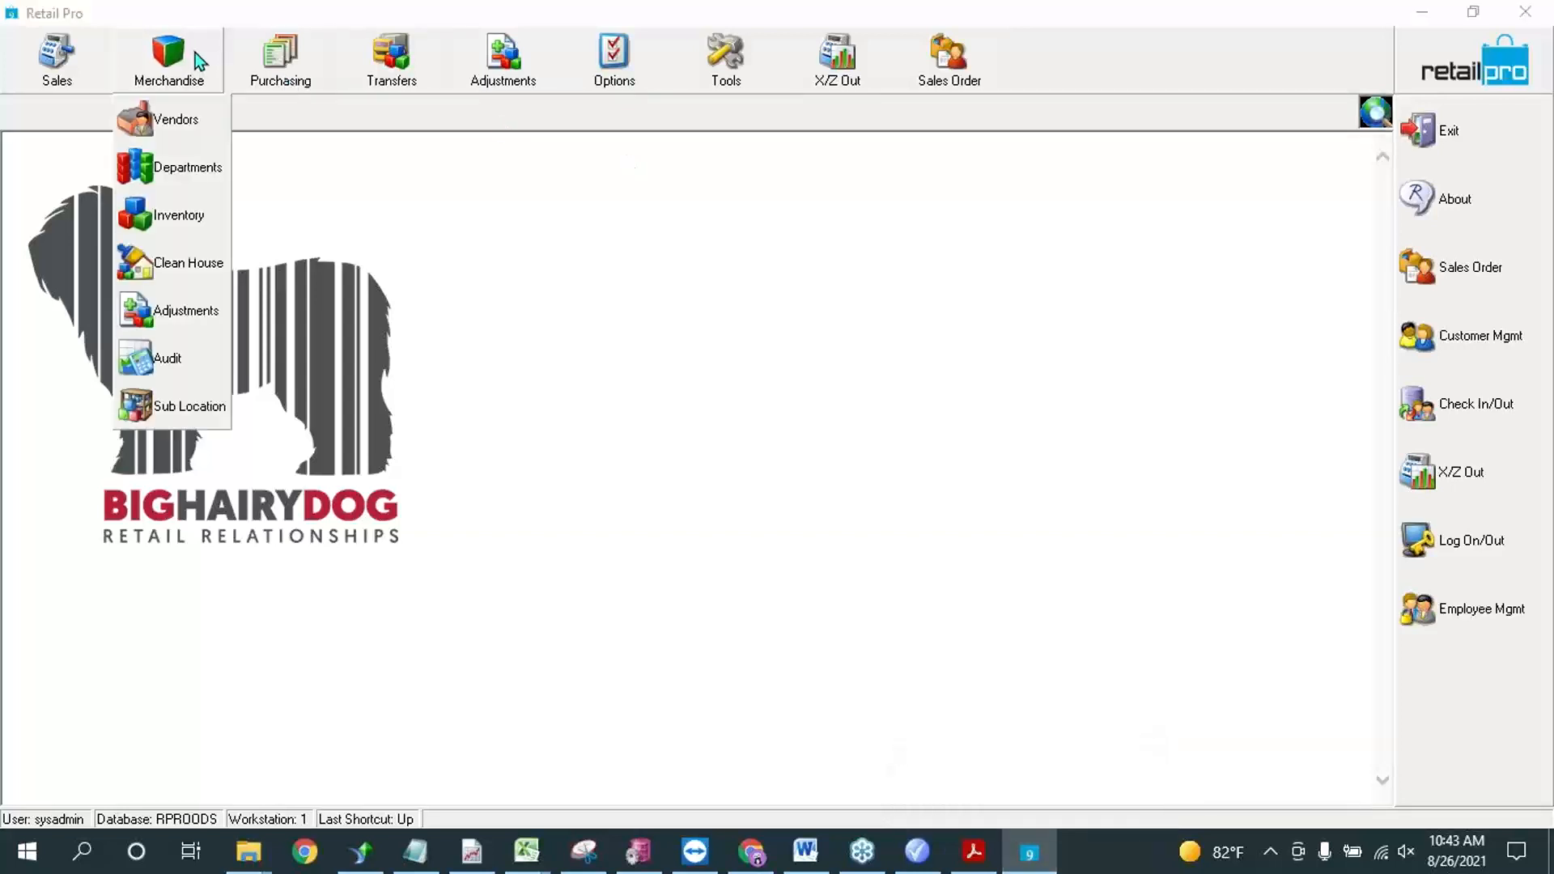
{"action": "left_click", "coordinate": [187, 166]}
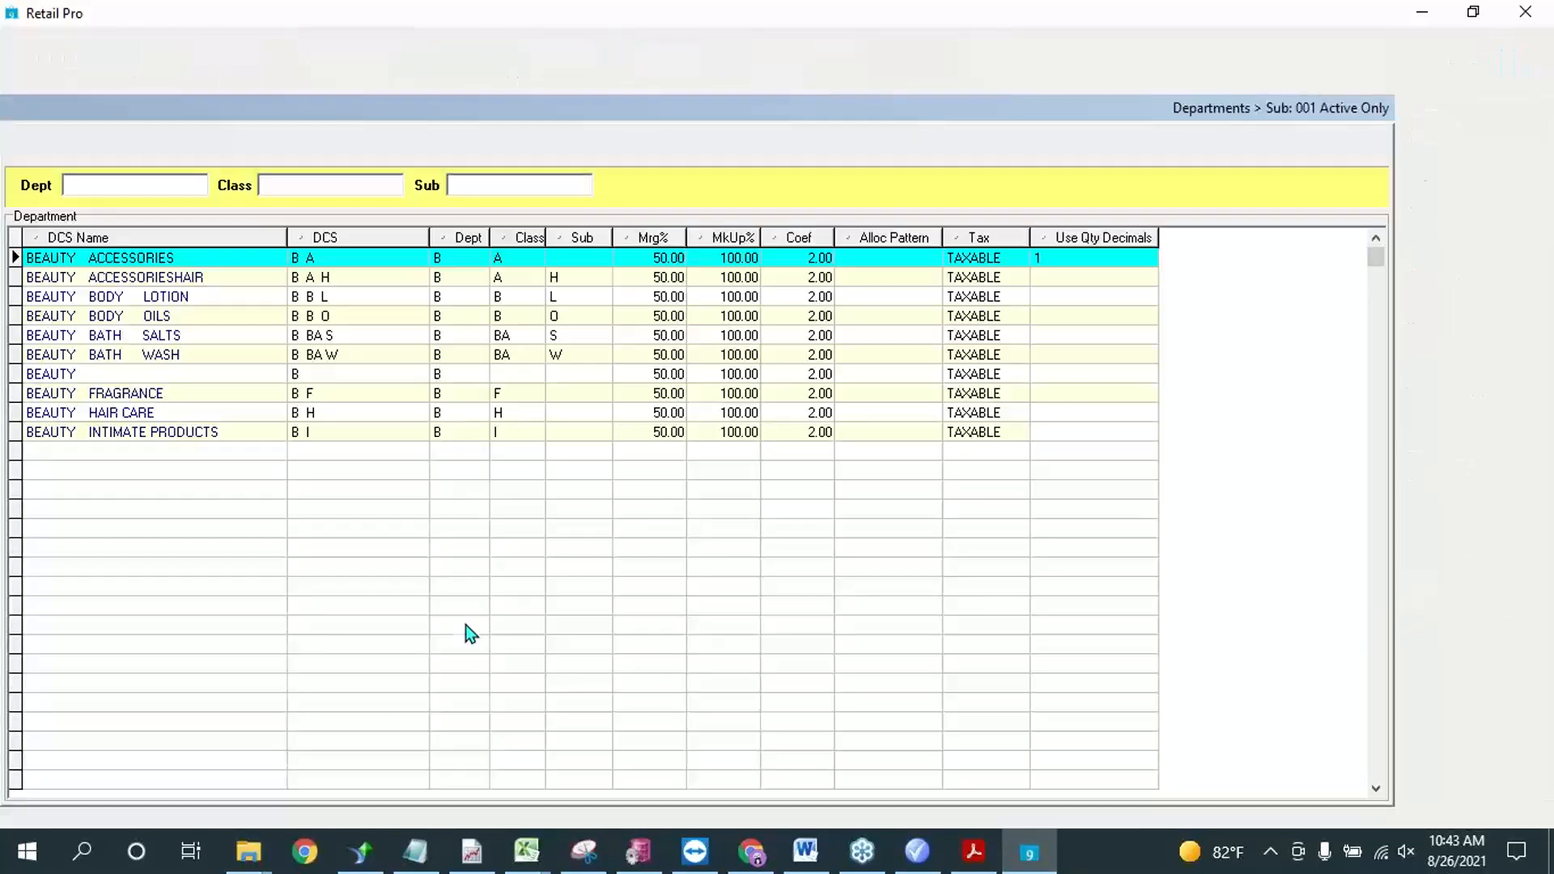
Step: Examine how the Beauty departments' DCS codes are built from department, class and subclass
{"action": "left_click", "coordinate": [358, 355]}
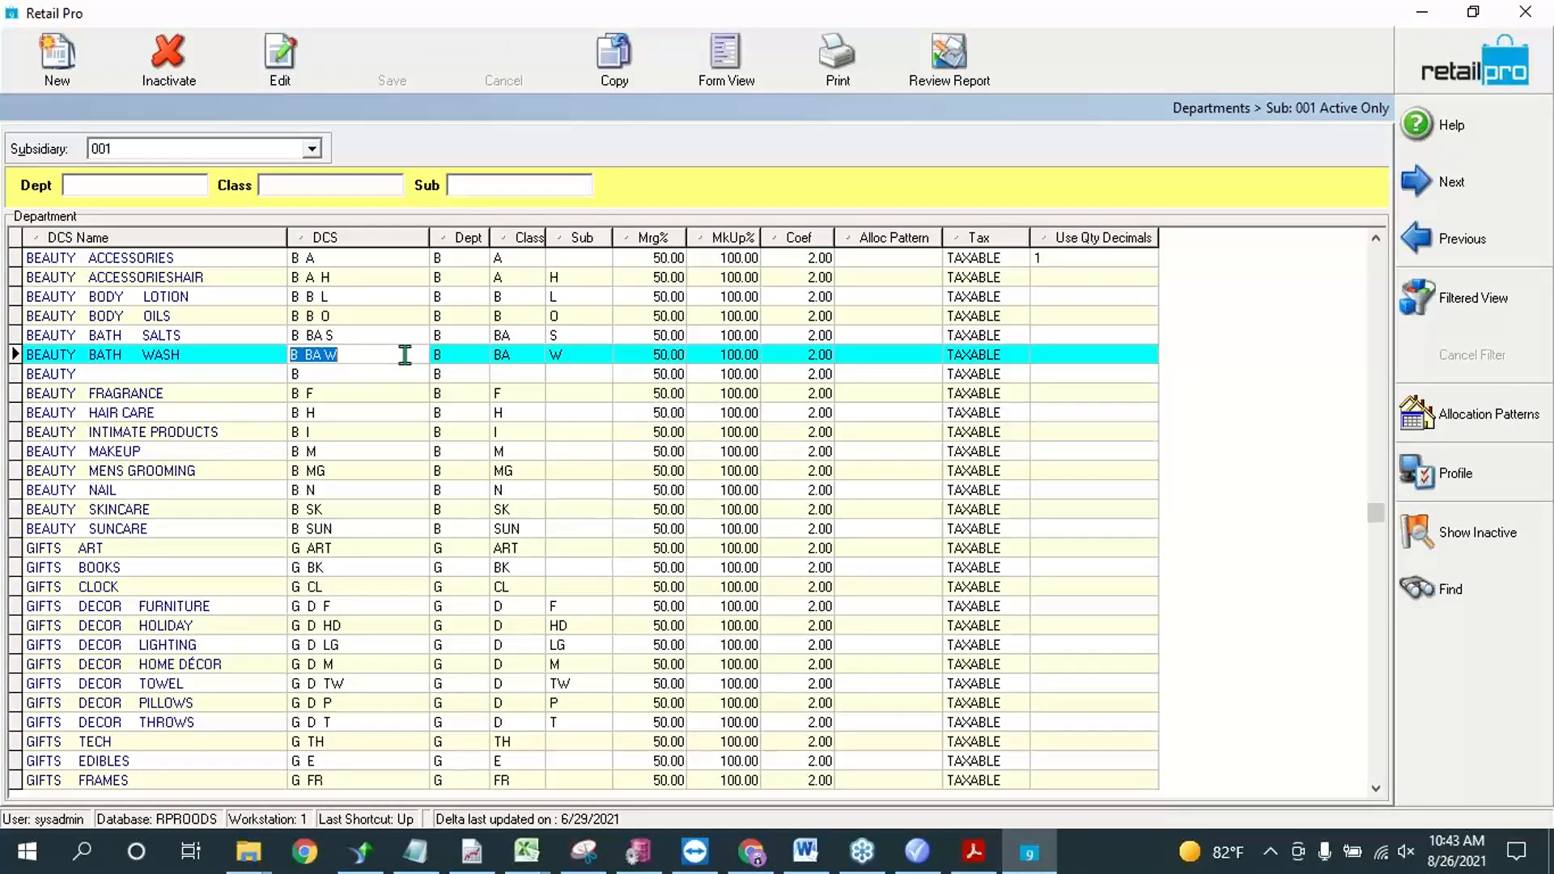
{"action": "left_click", "coordinate": [443, 260]}
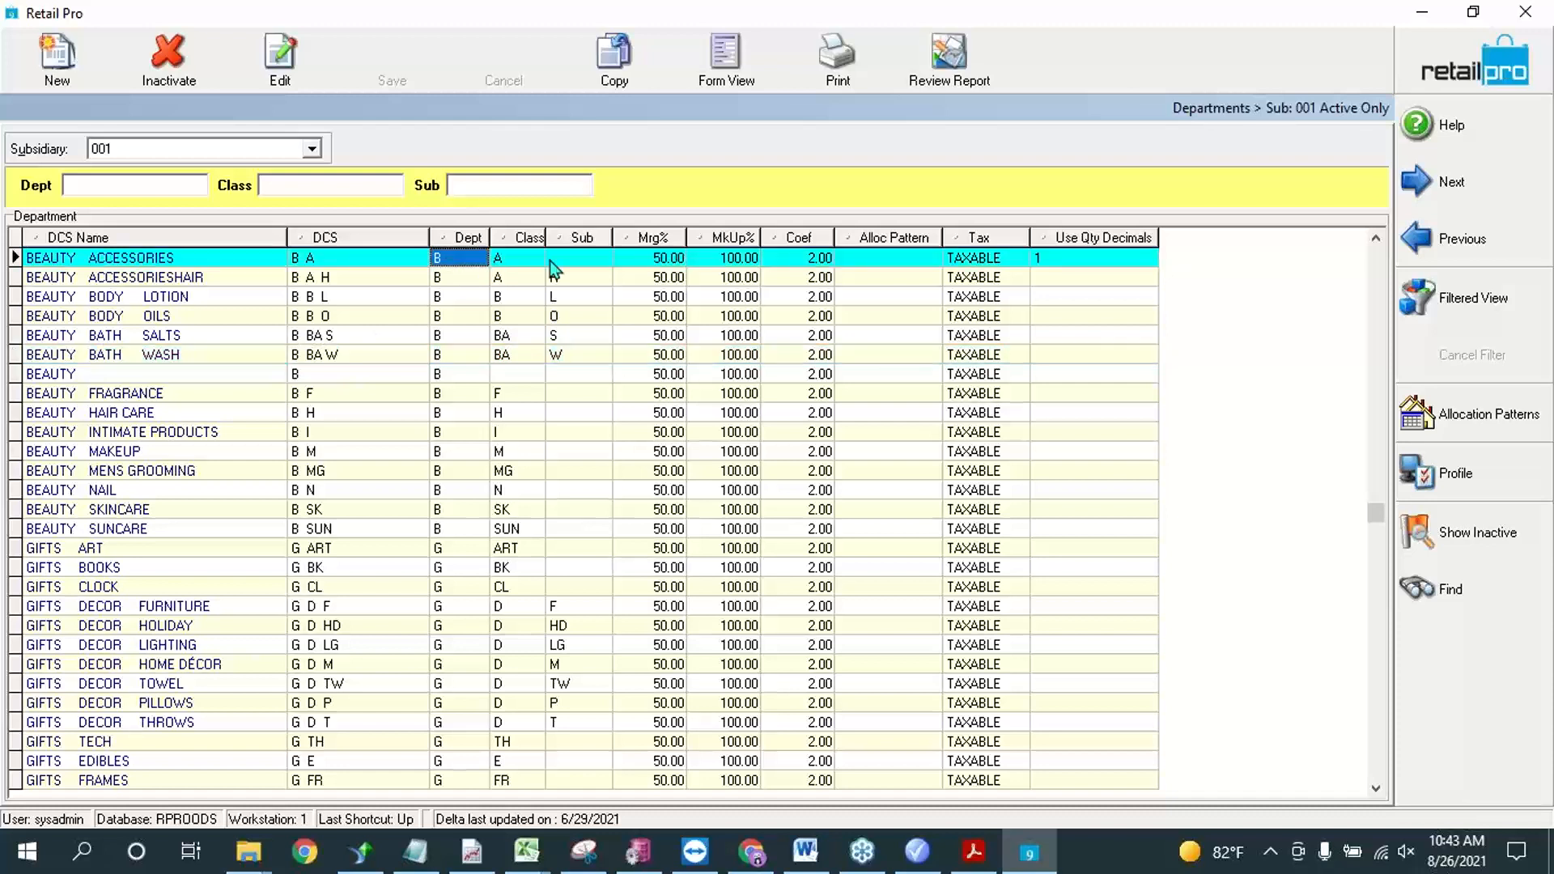
{"action": "left_click", "coordinate": [470, 280]}
{"action": "left_click", "coordinate": [571, 279]}
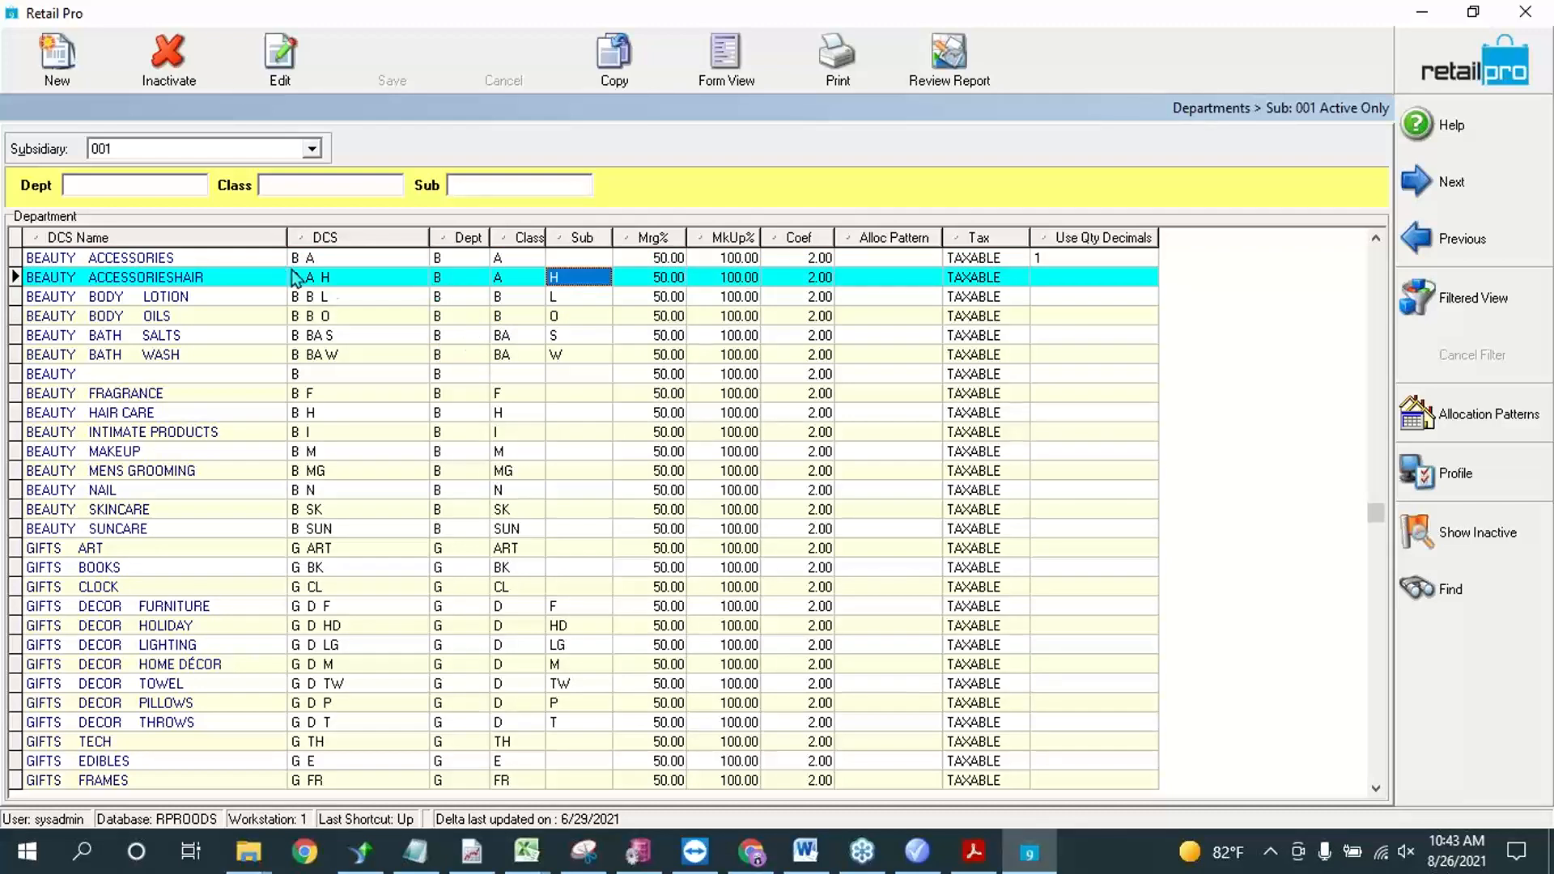
Step: Copy the Beauty Accessories Hair department's DCS code, B A H, and switch back to Retail Pro Promotions
{"action": "left_click", "coordinate": [336, 280]}
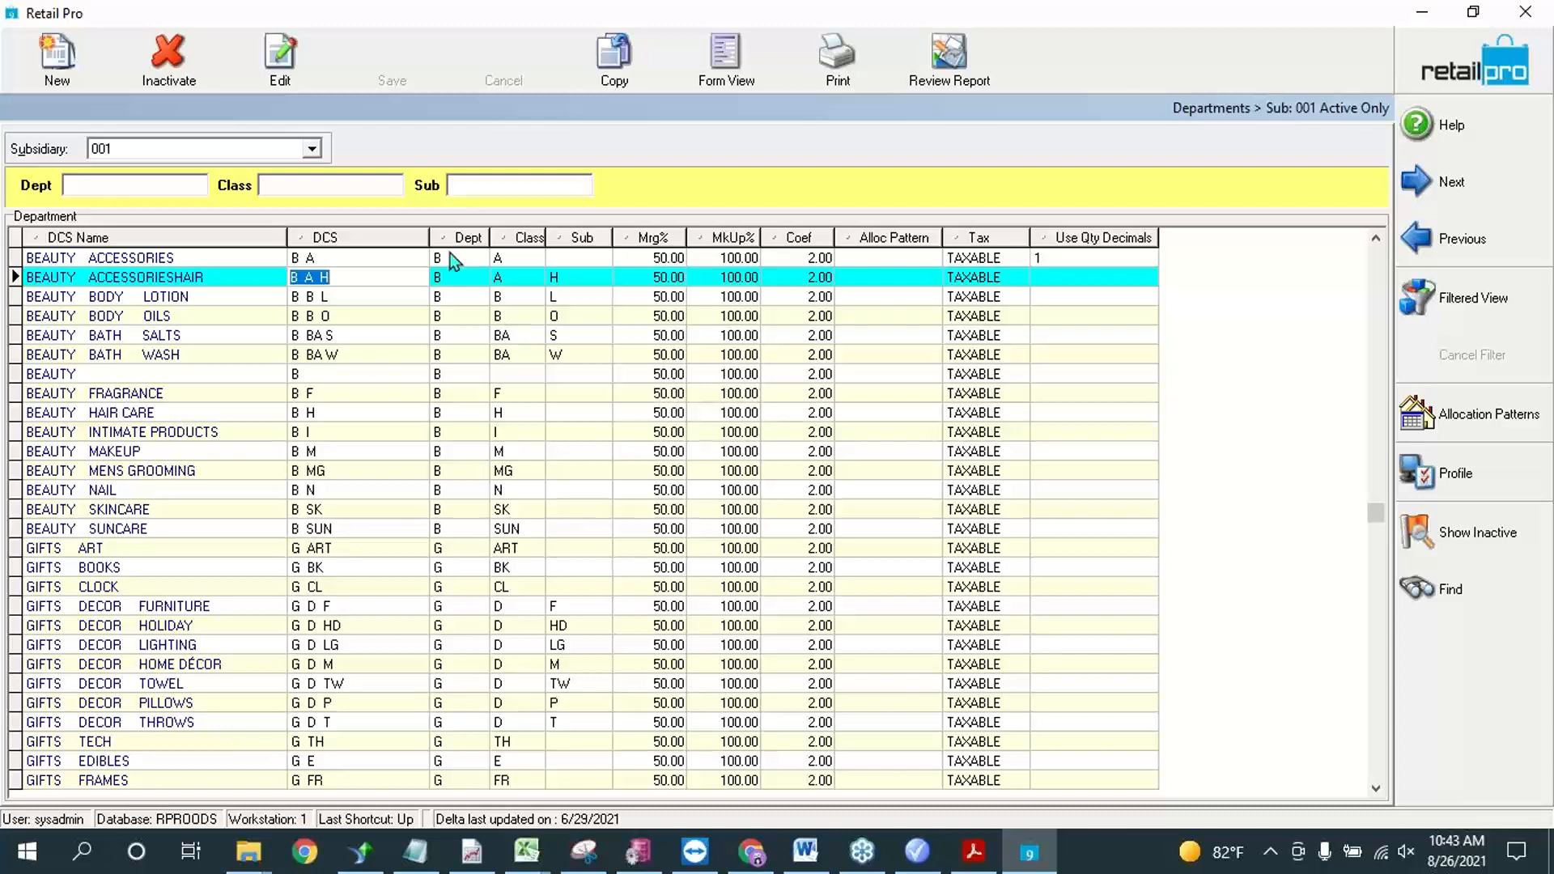
{"action": "left_click", "coordinate": [321, 278]}
{"action": "key", "text": "Left"}
{"action": "key", "text": "Right"}
{"action": "left_click_drag", "start_coordinate": [357, 279], "coordinate": [264, 274]}
{"action": "left_click", "coordinate": [917, 850]}
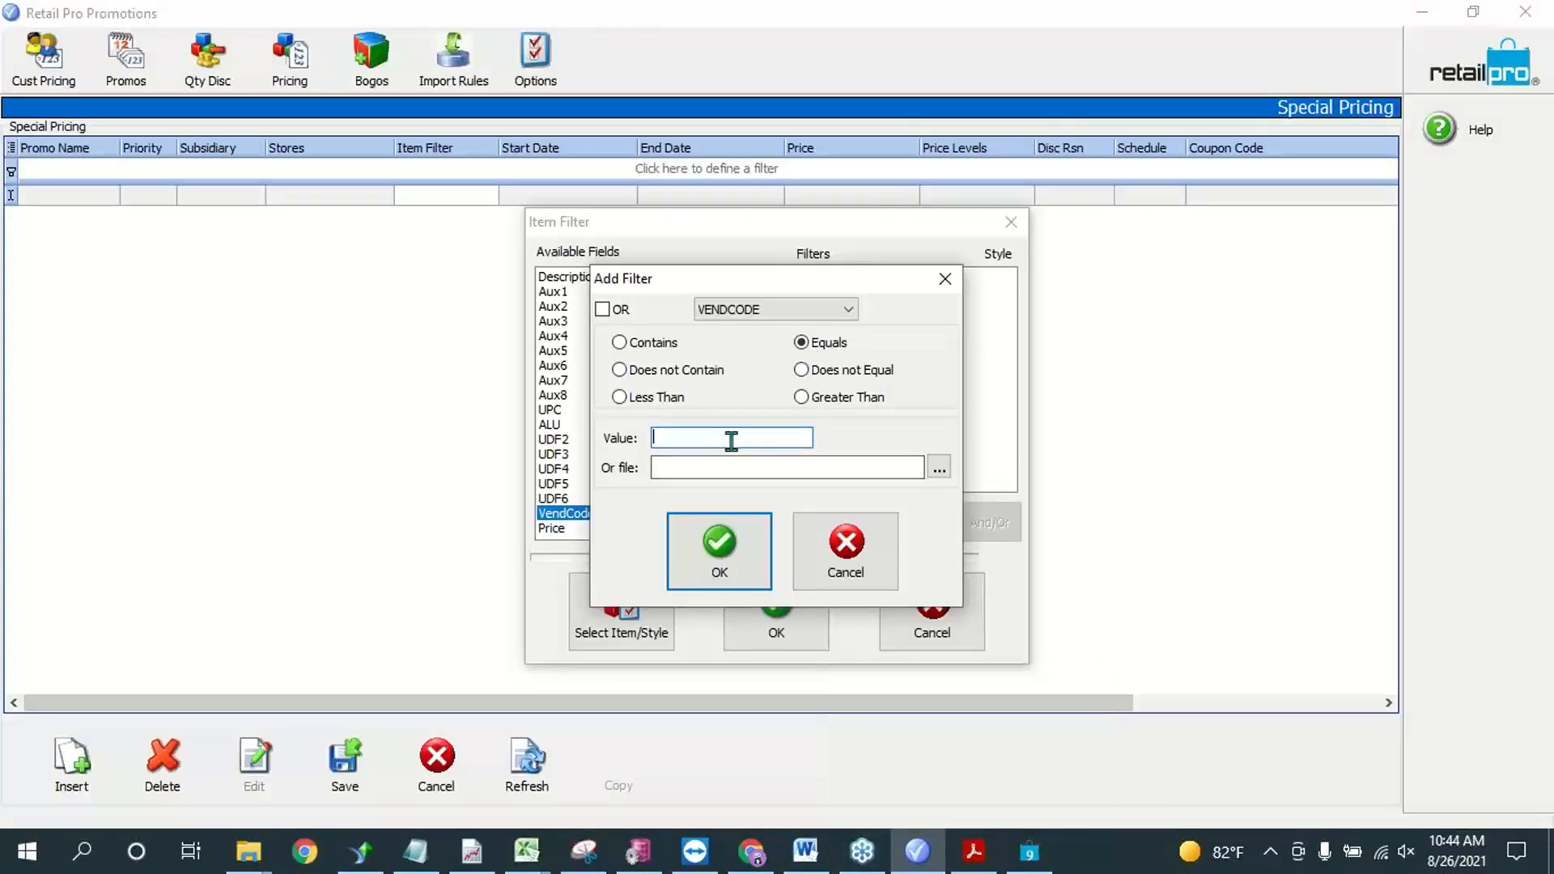
Step: Define the item filter as DCSCode equals B A H and apply it to the special pricing rule
{"action": "key", "text": "ctrl+v"}
{"action": "left_click_drag", "start_coordinate": [687, 437], "coordinate": [639, 441]}
{"action": "left_click", "coordinate": [730, 439]}
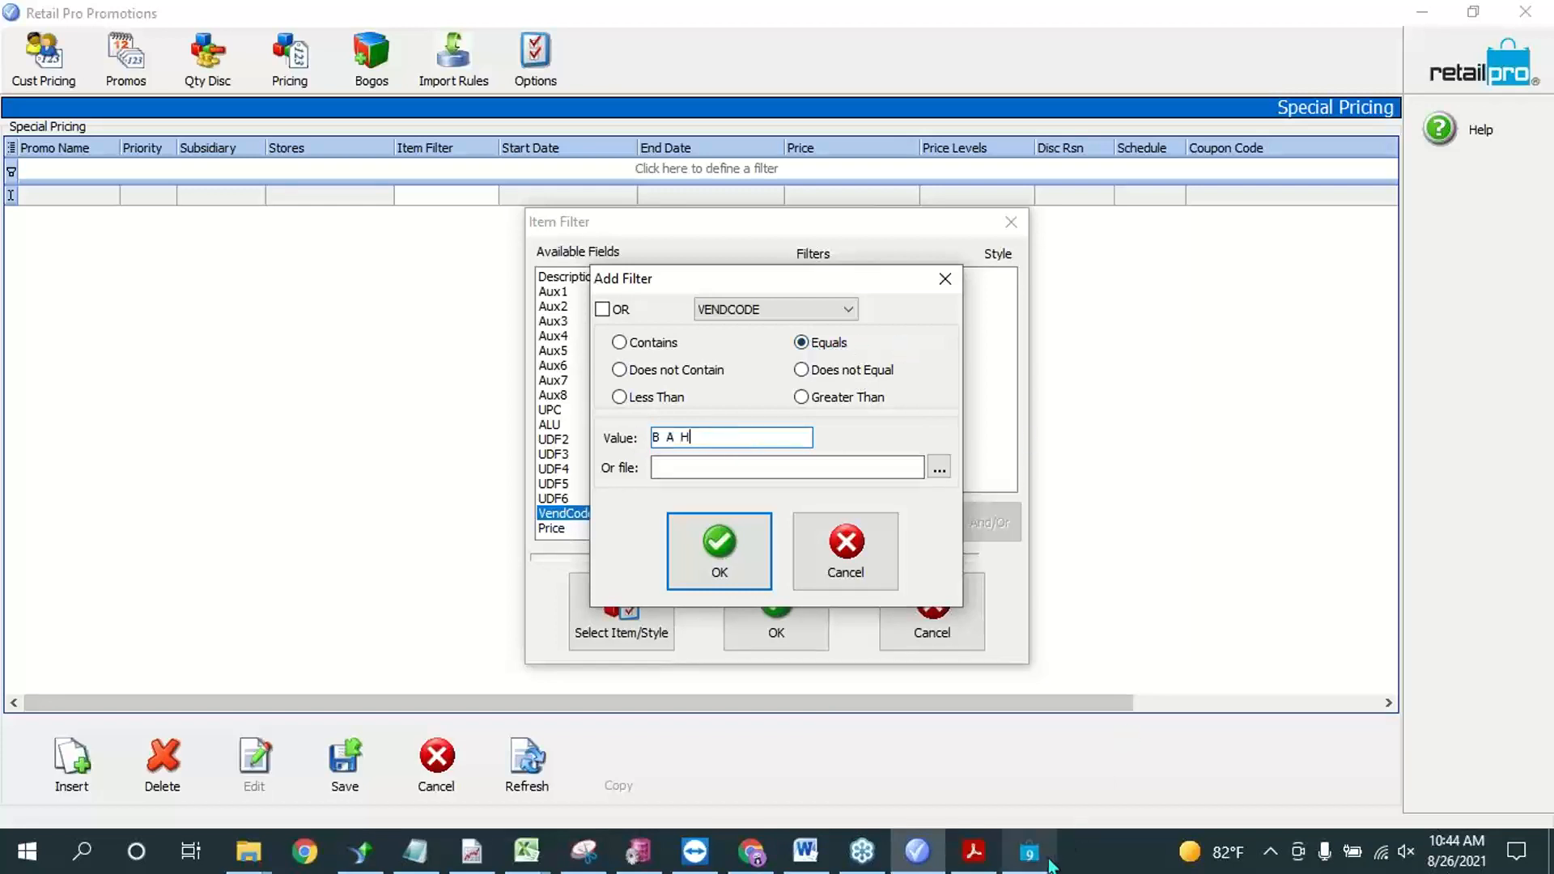
{"action": "left_click", "coordinate": [794, 309]}
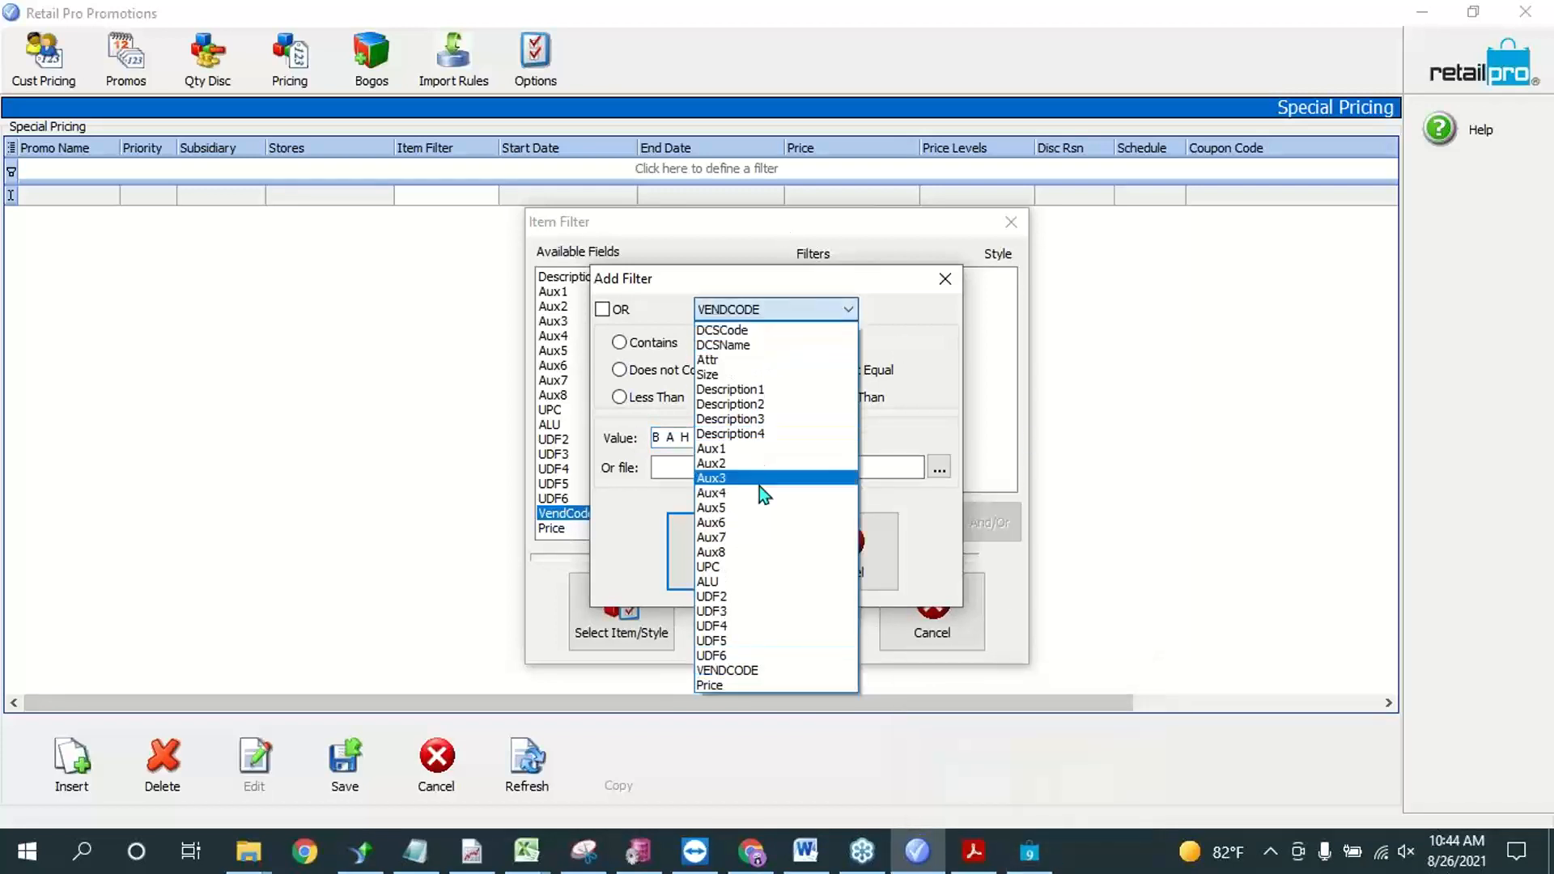
{"action": "left_click", "coordinate": [724, 330]}
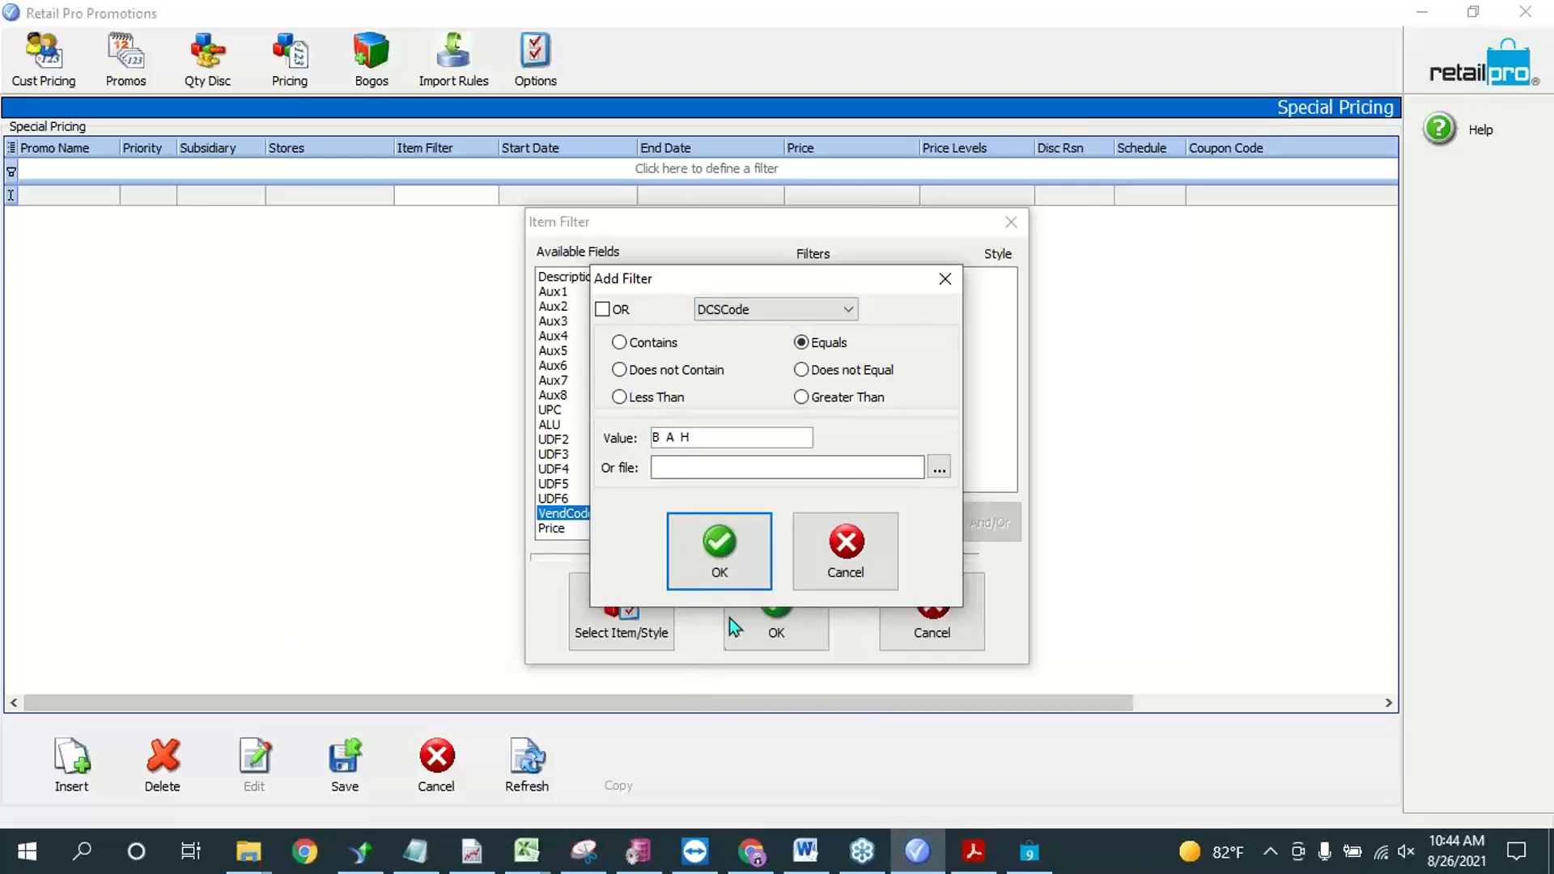
{"action": "left_click", "coordinate": [719, 550]}
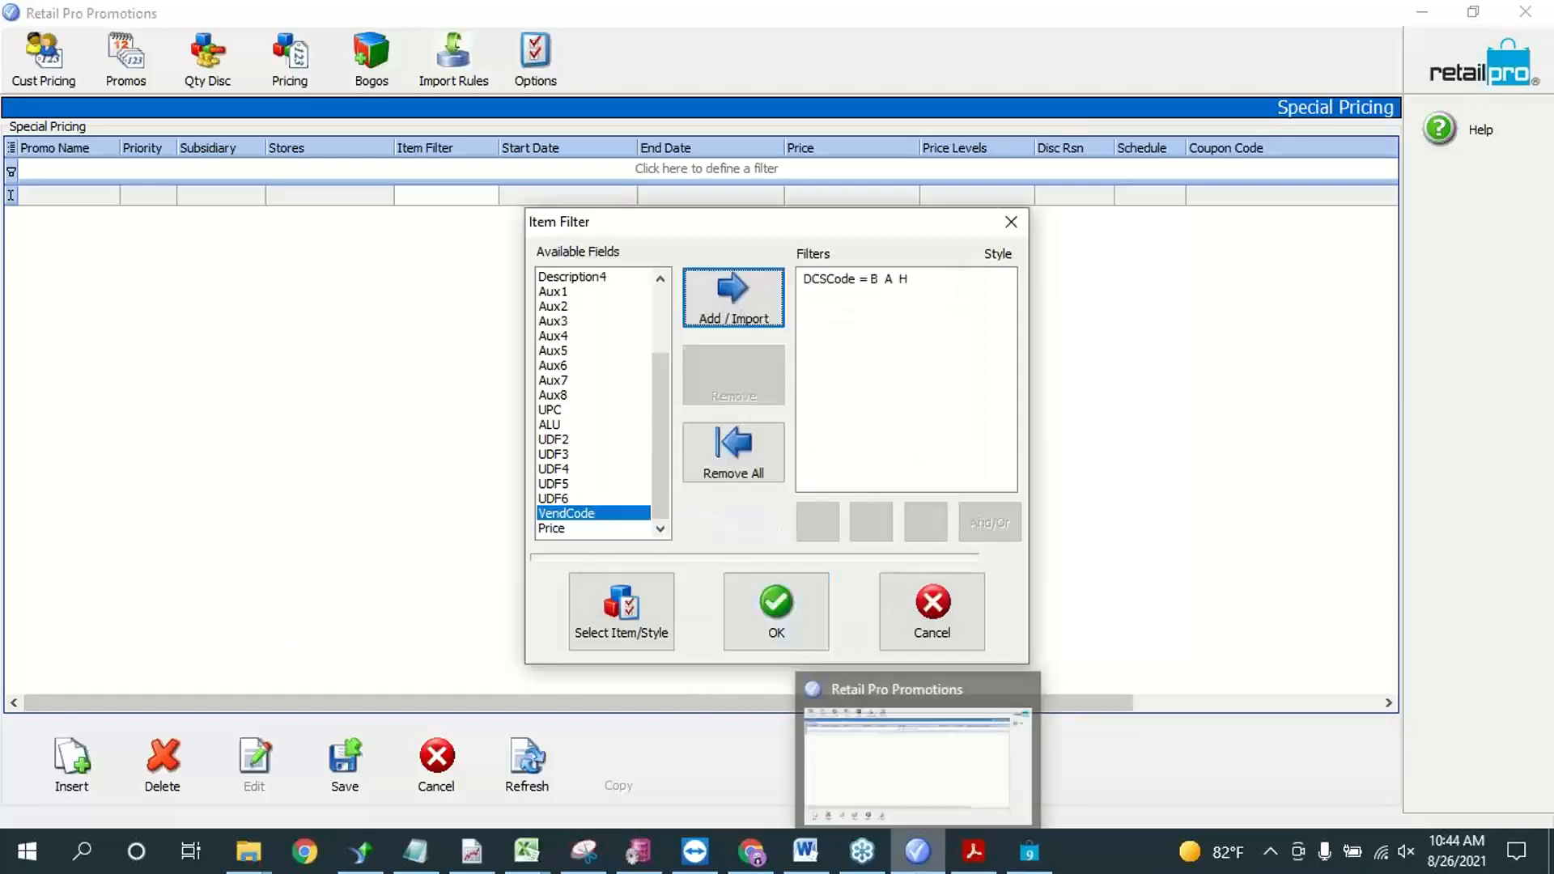
{"action": "left_click", "coordinate": [778, 630]}
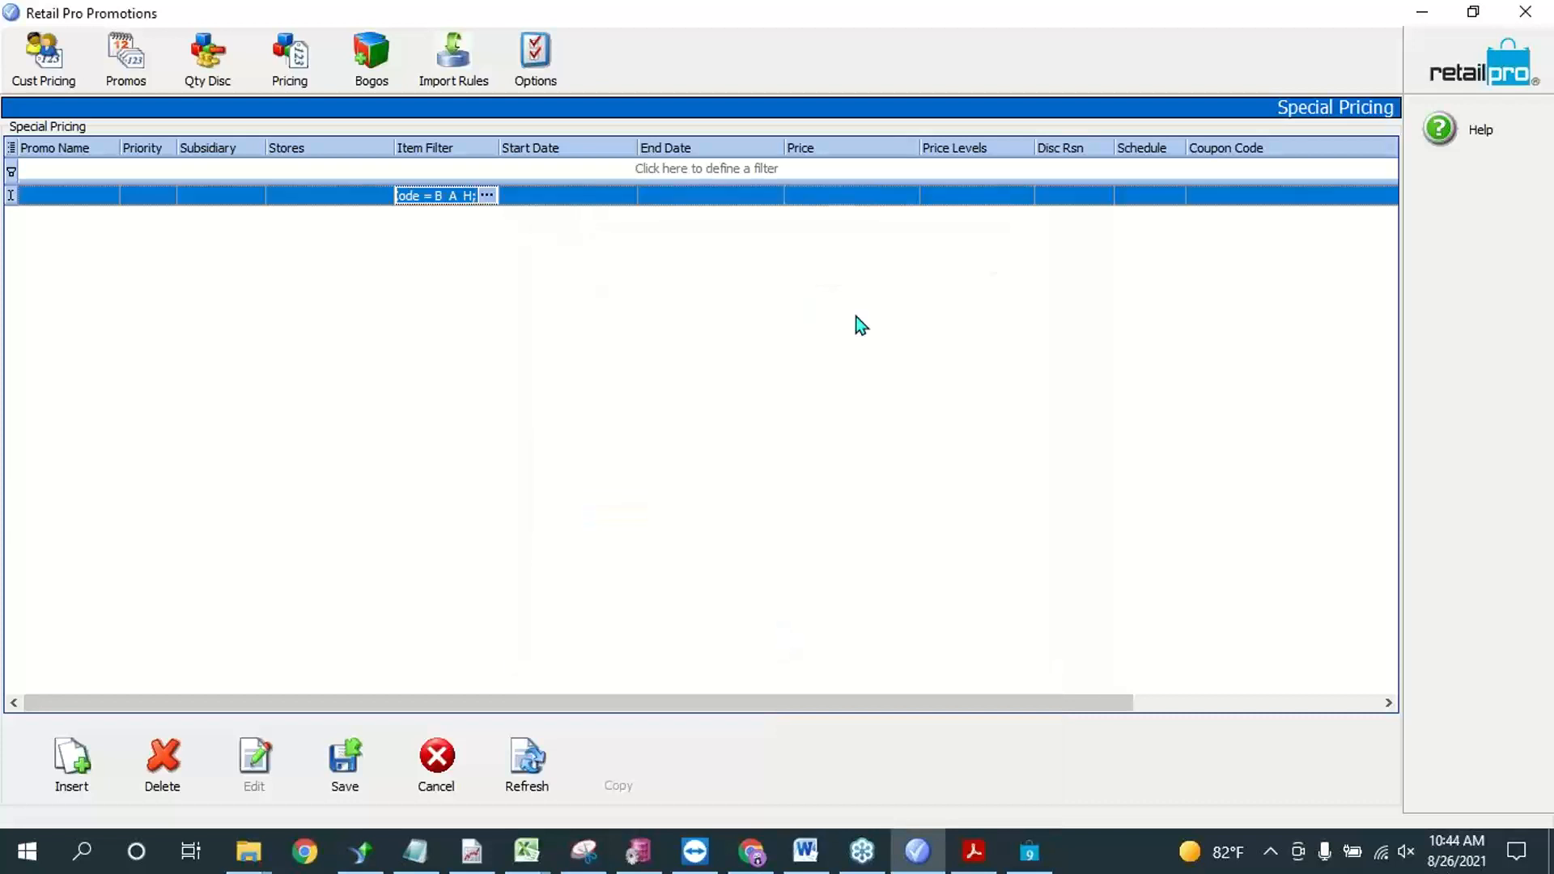
Step: Look at the rule's start date, price and price level fields, and close the price level selection without choosing any
{"action": "left_click", "coordinate": [575, 198]}
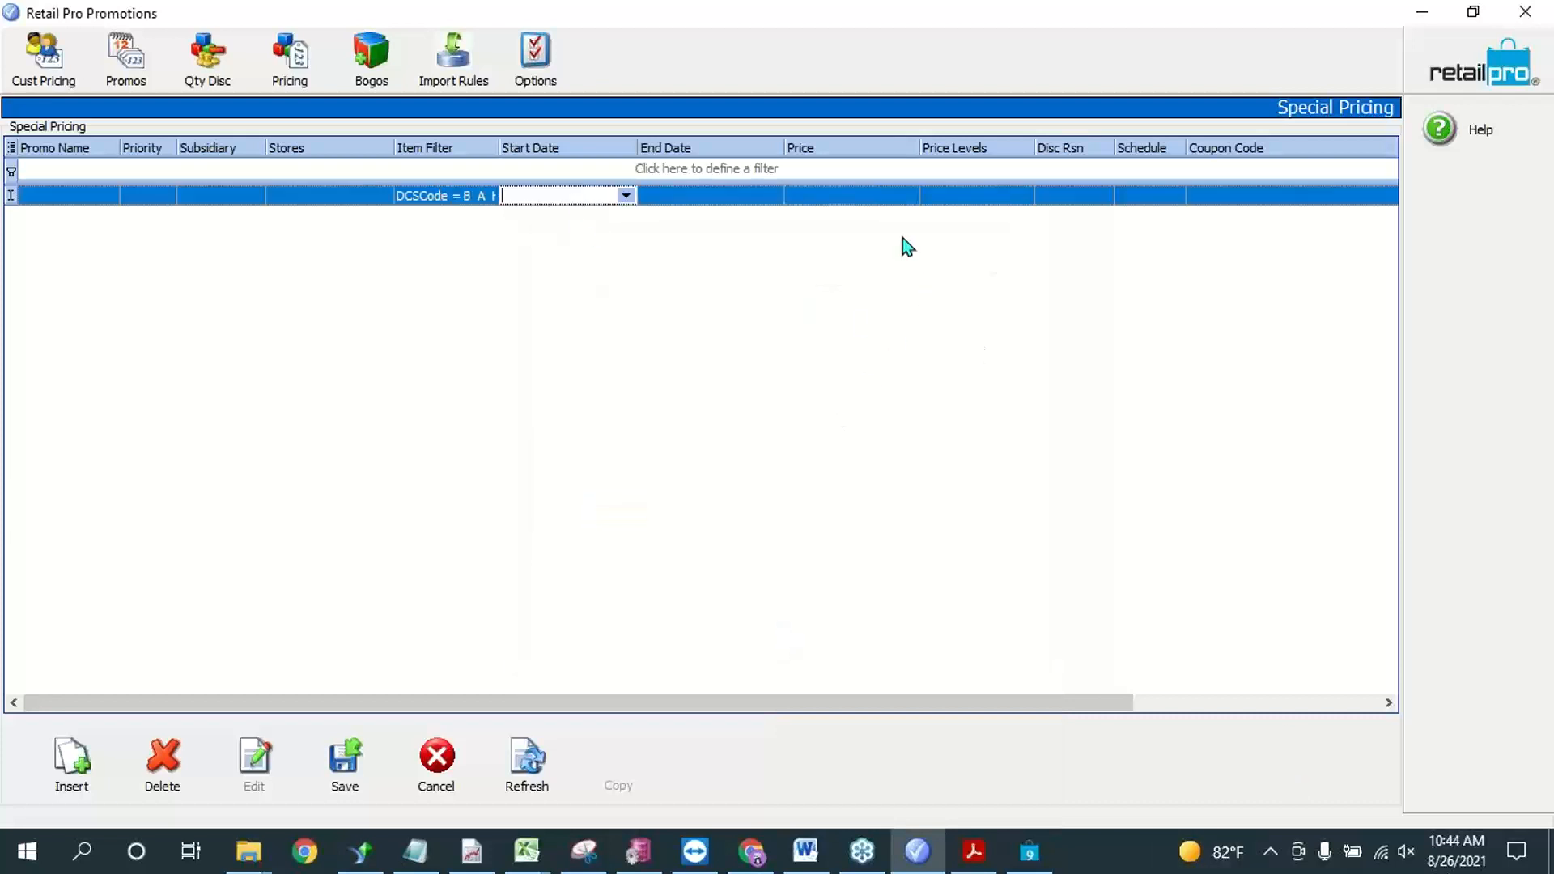
{"action": "left_click", "coordinate": [876, 198]}
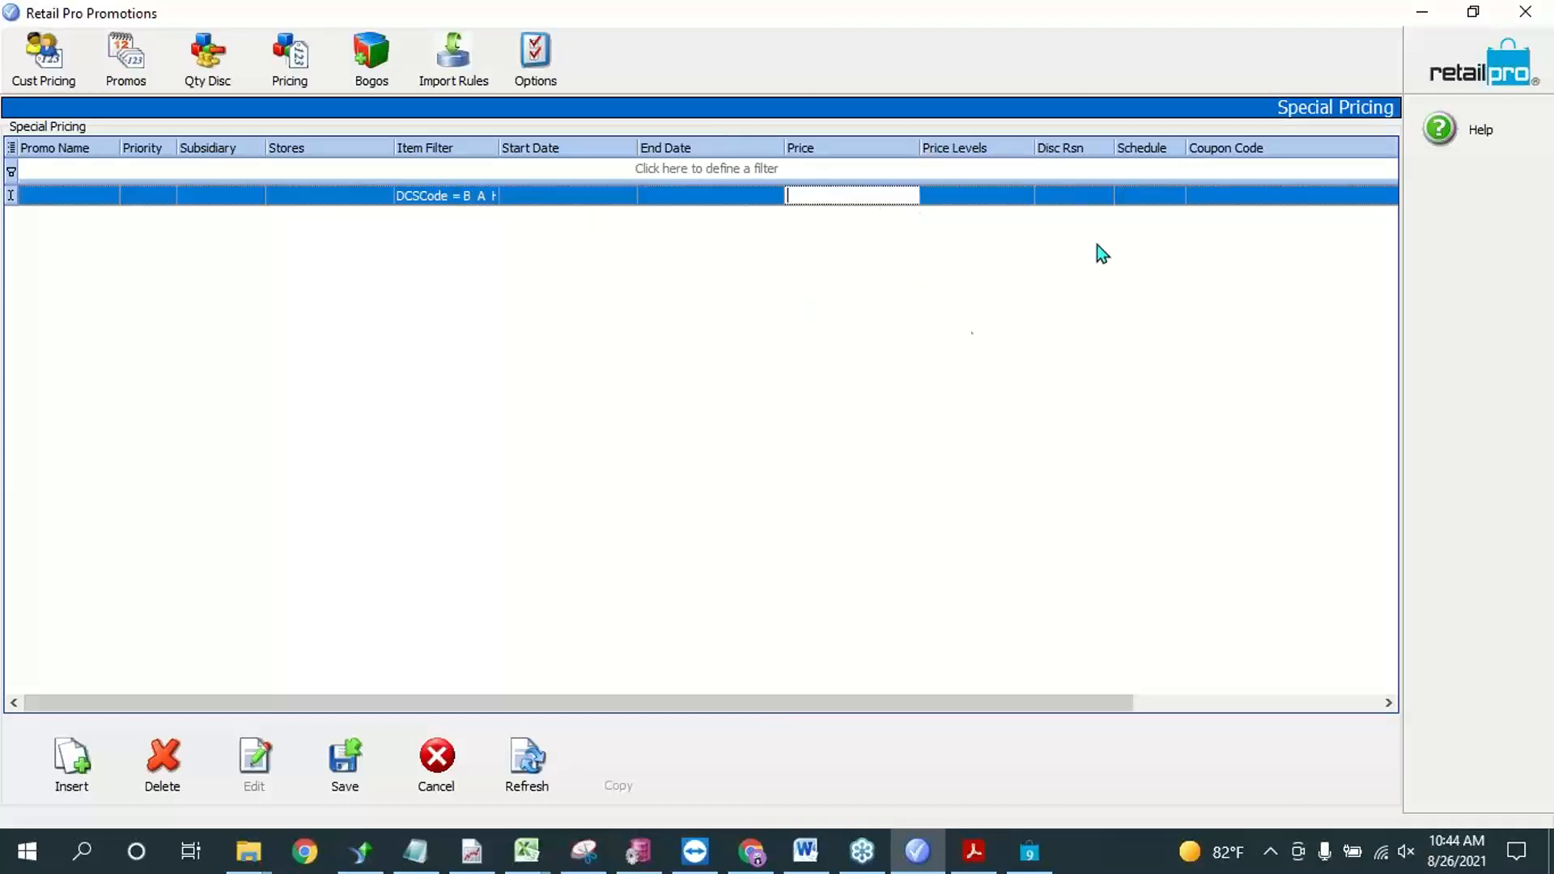
{"action": "left_click", "coordinate": [1022, 197]}
{"action": "left_click", "coordinate": [1023, 196]}
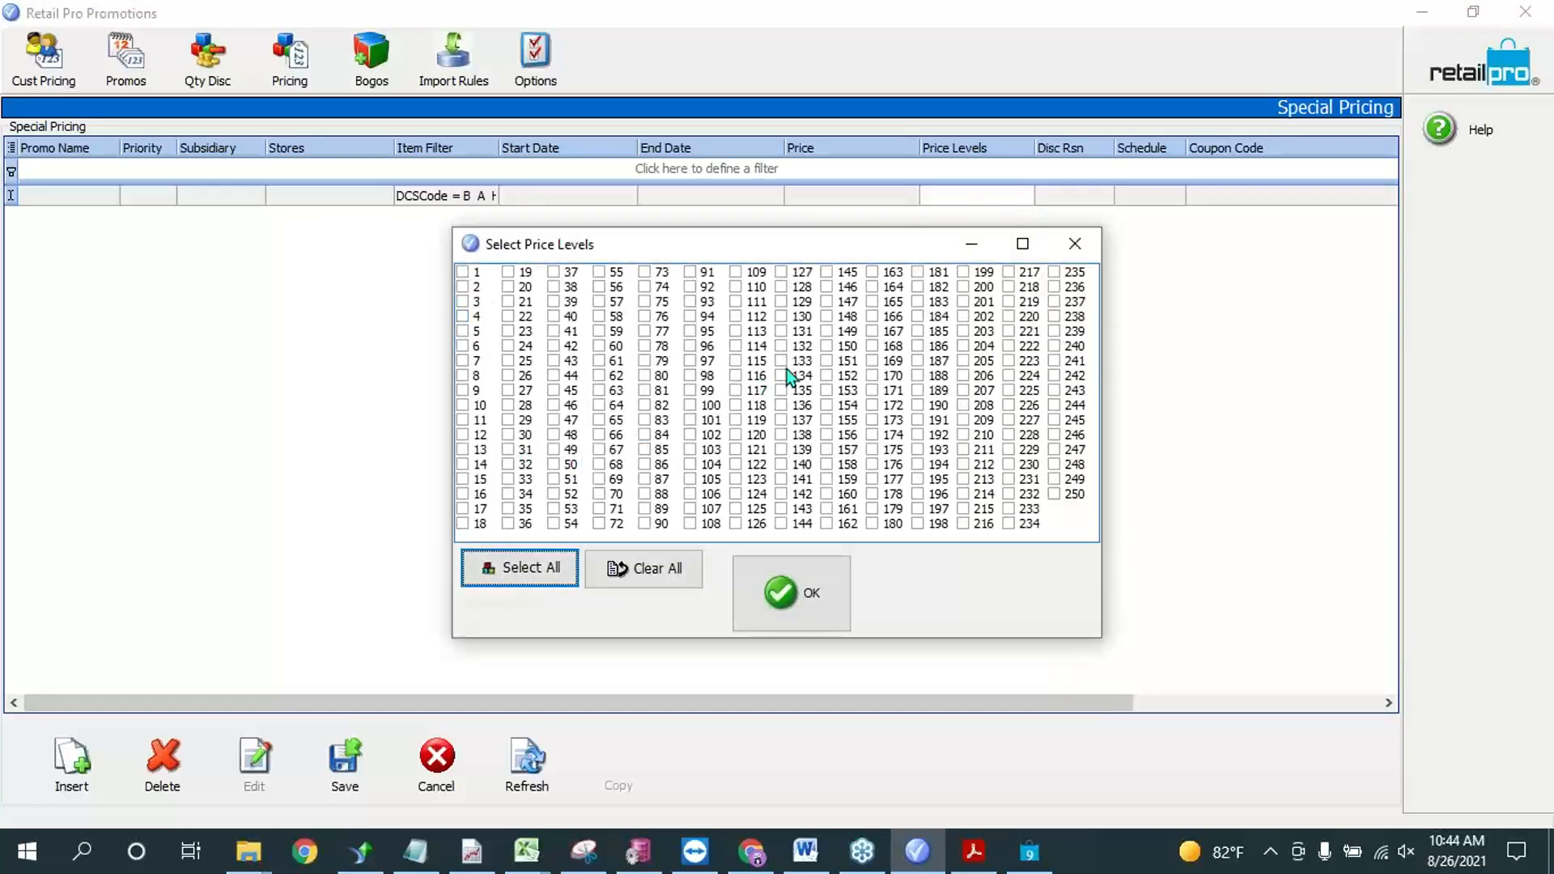
{"action": "left_click", "coordinate": [1075, 243]}
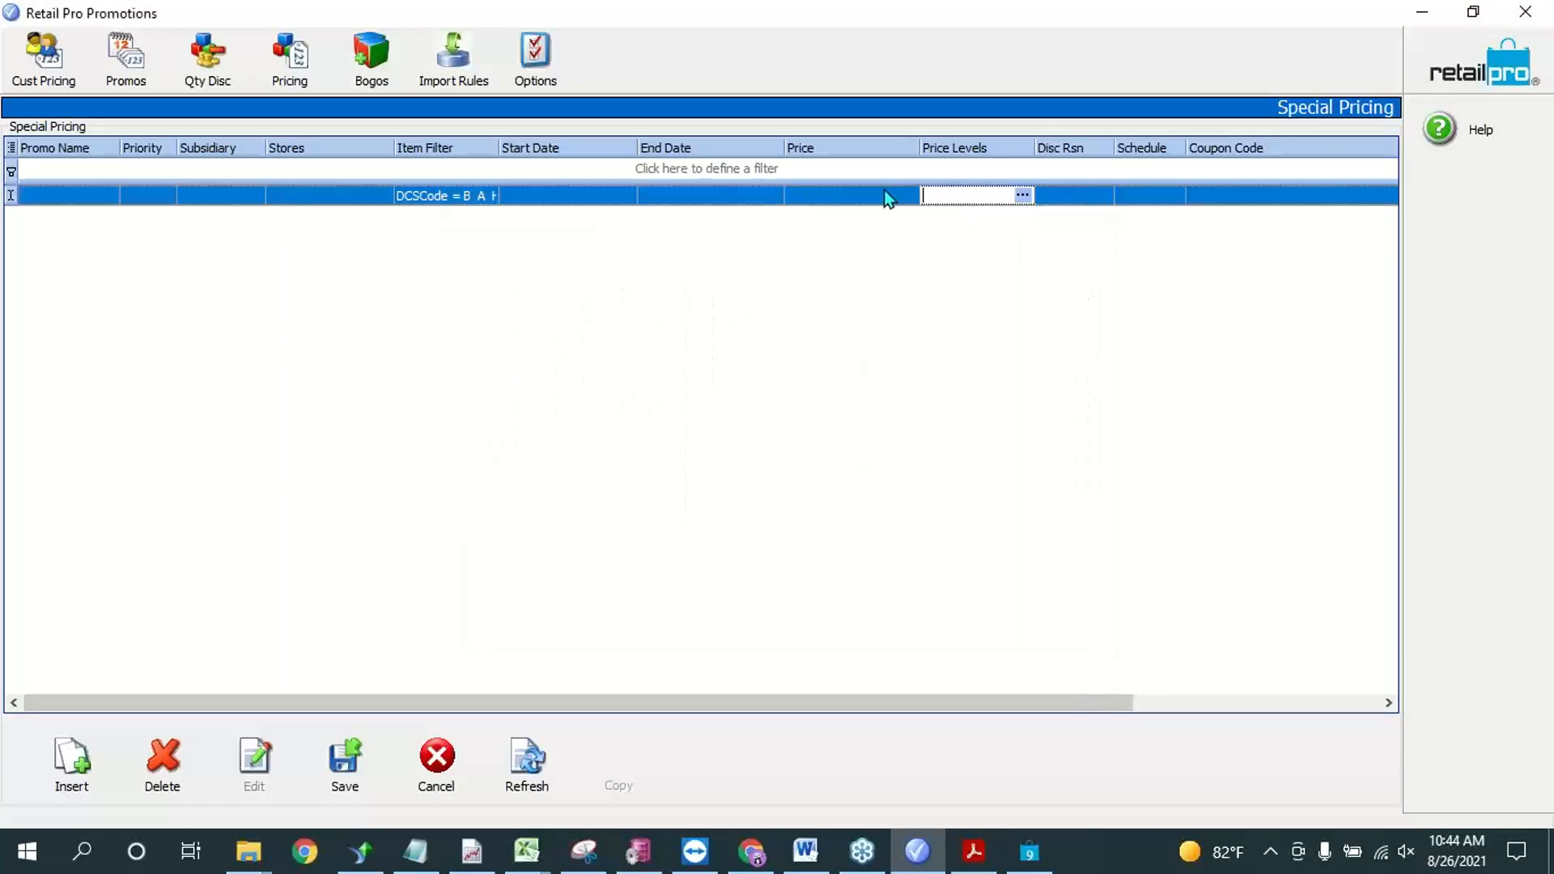
Step: Reopen the rule's item filter and add the condition ALU equals 000081
{"action": "left_click", "coordinate": [476, 199]}
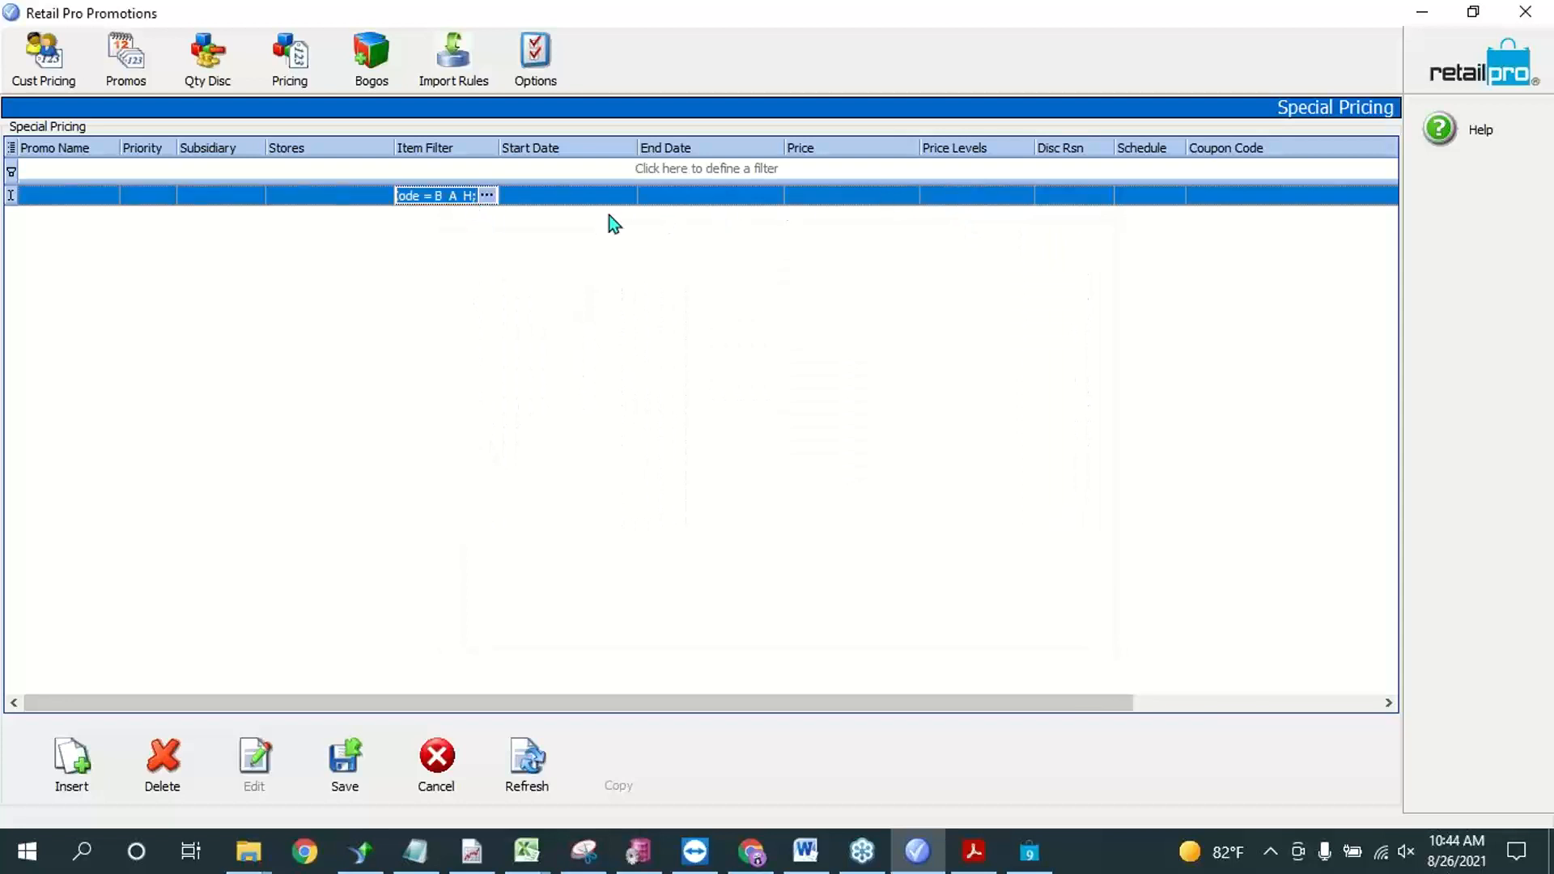
{"action": "left_click", "coordinate": [491, 196]}
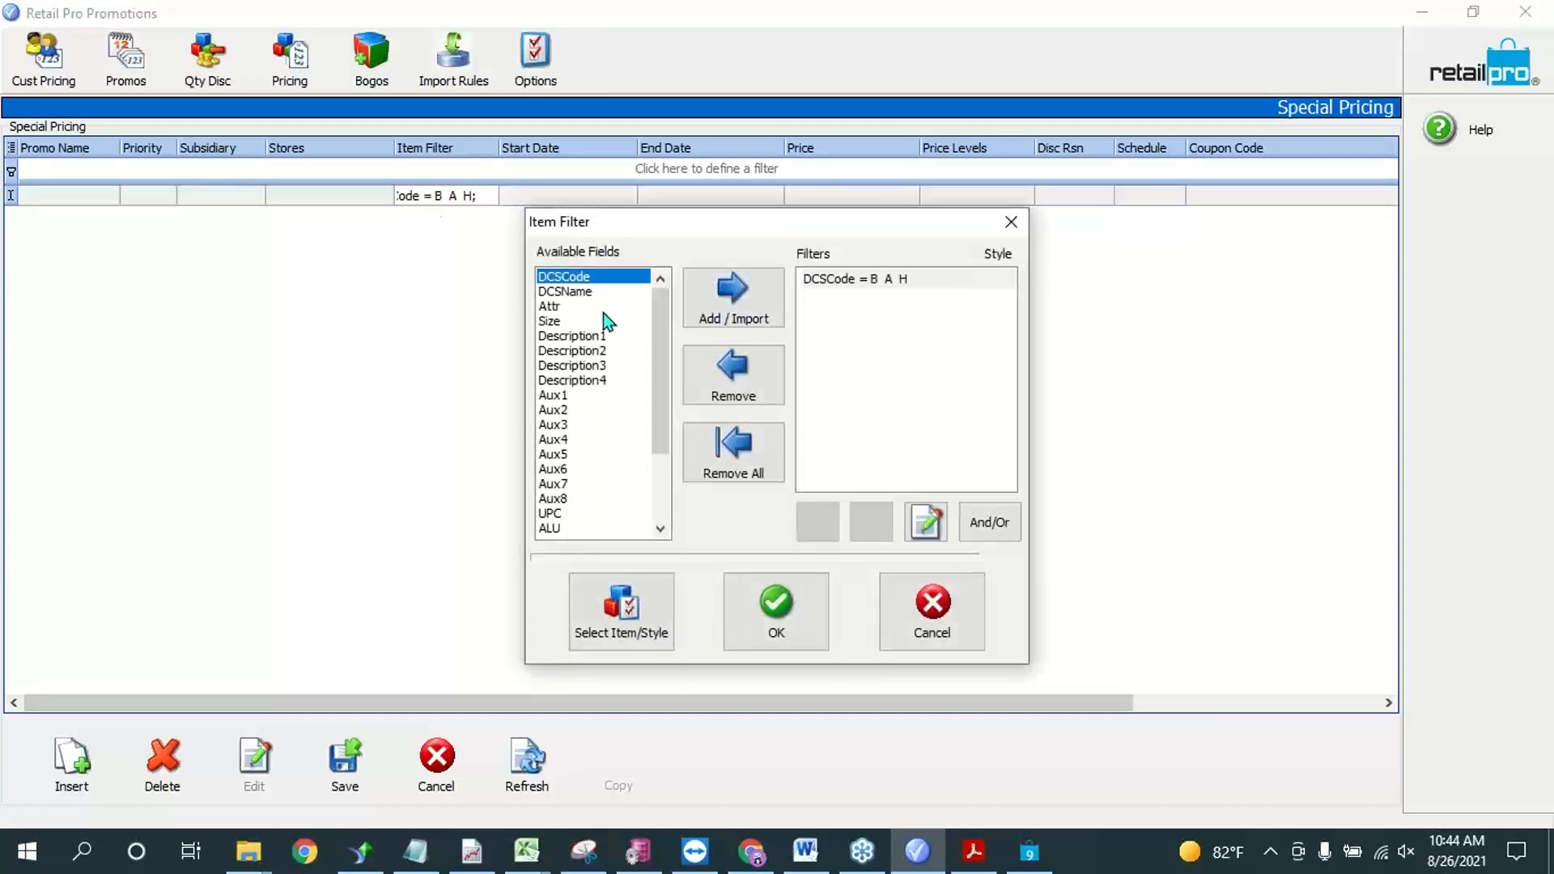
{"action": "scroll", "coordinate": [588, 444], "scroll_direction": "down", "scroll_amount": 3}
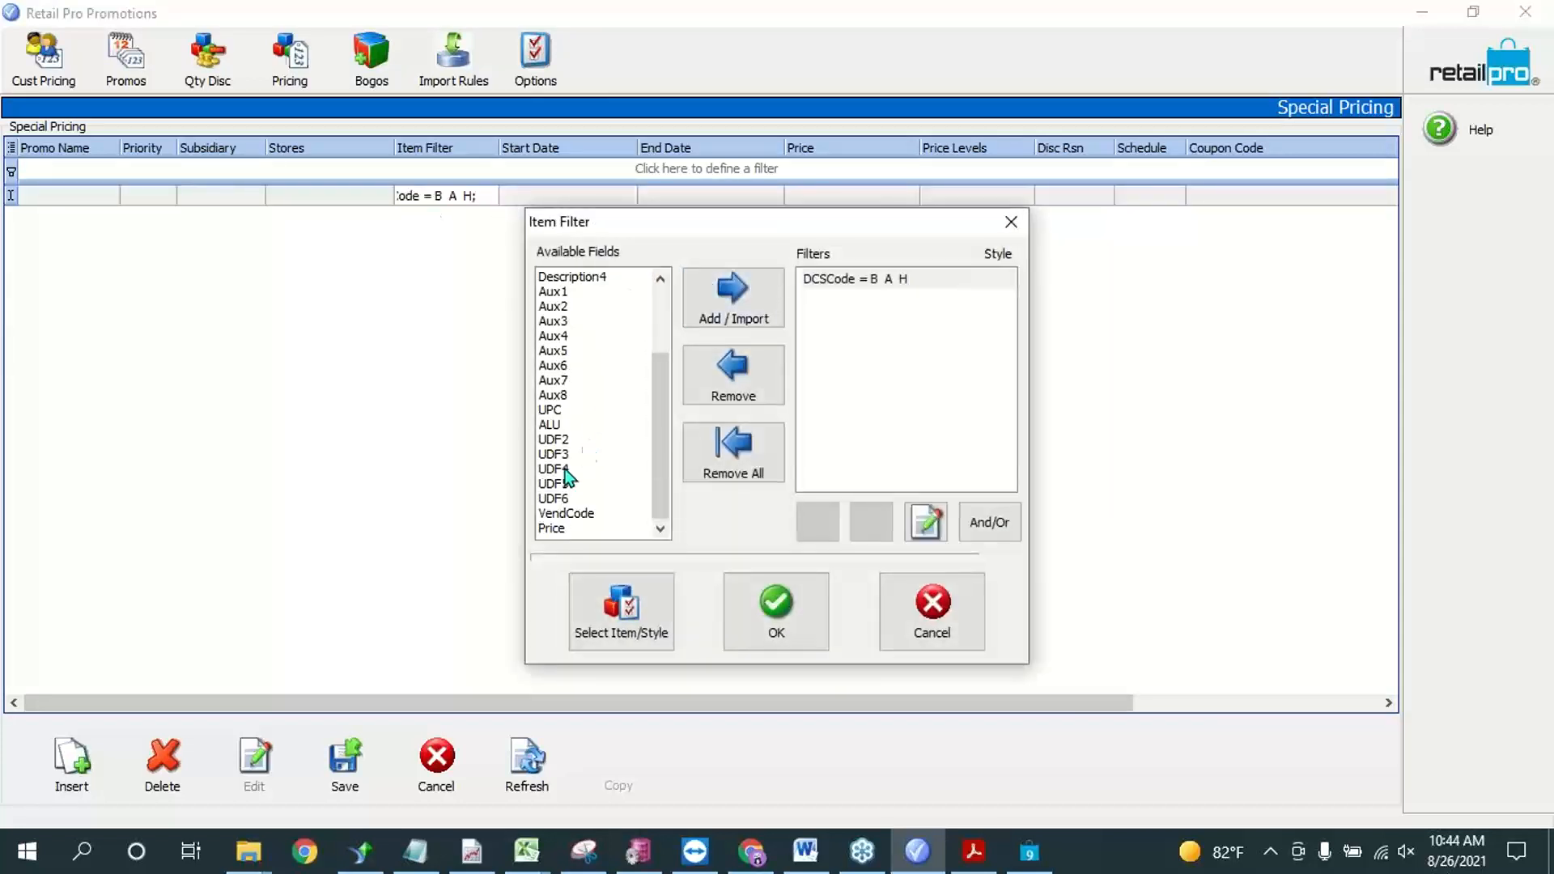
{"action": "left_click", "coordinate": [570, 424]}
{"action": "left_click", "coordinate": [741, 295]}
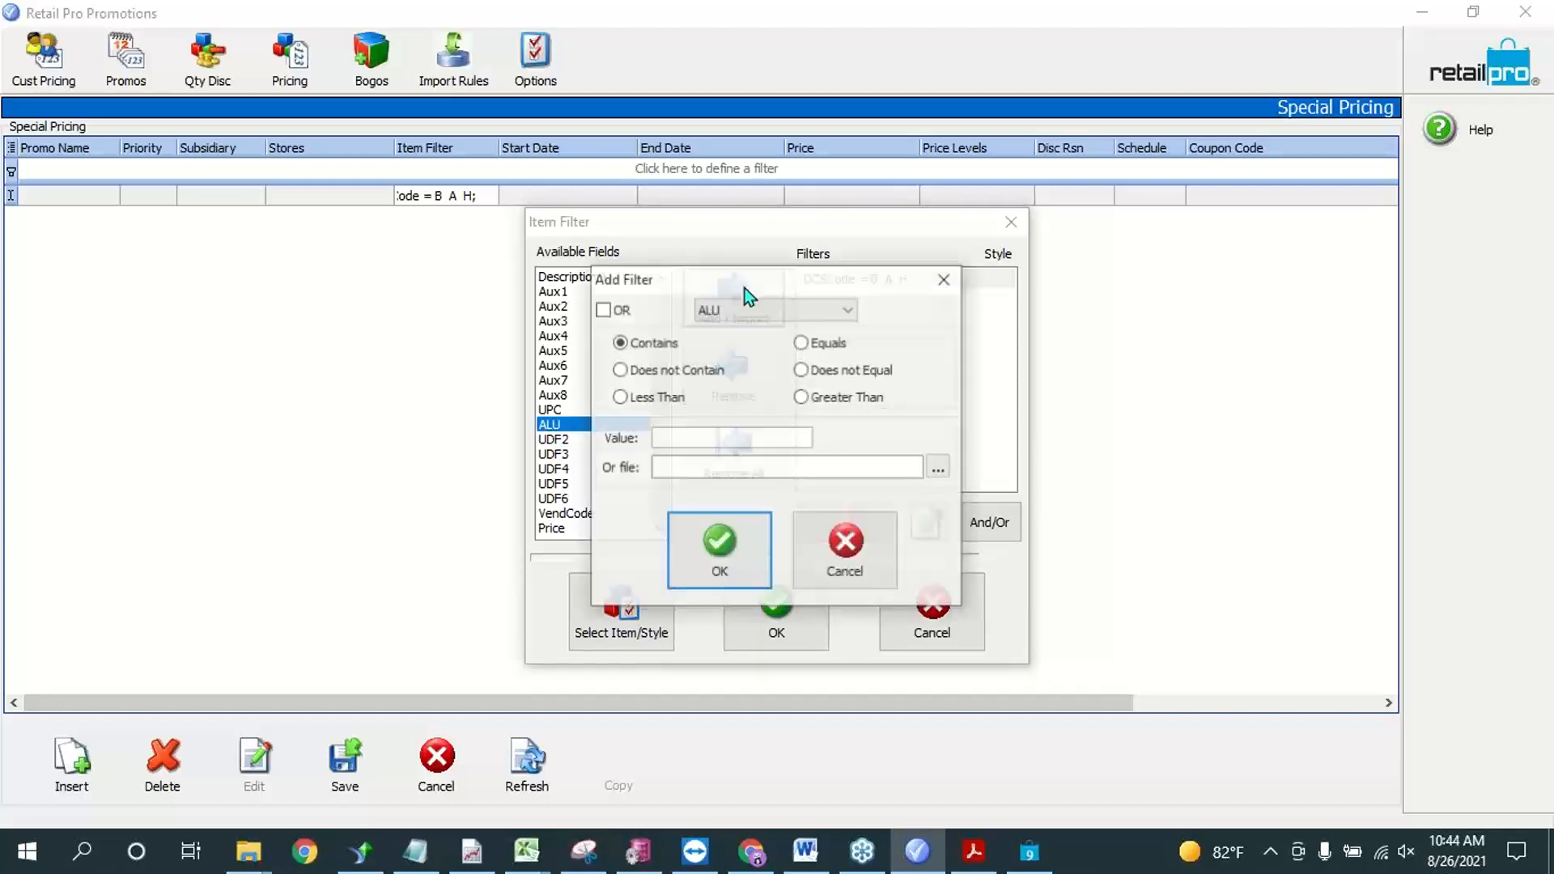
{"action": "left_click", "coordinate": [819, 345]}
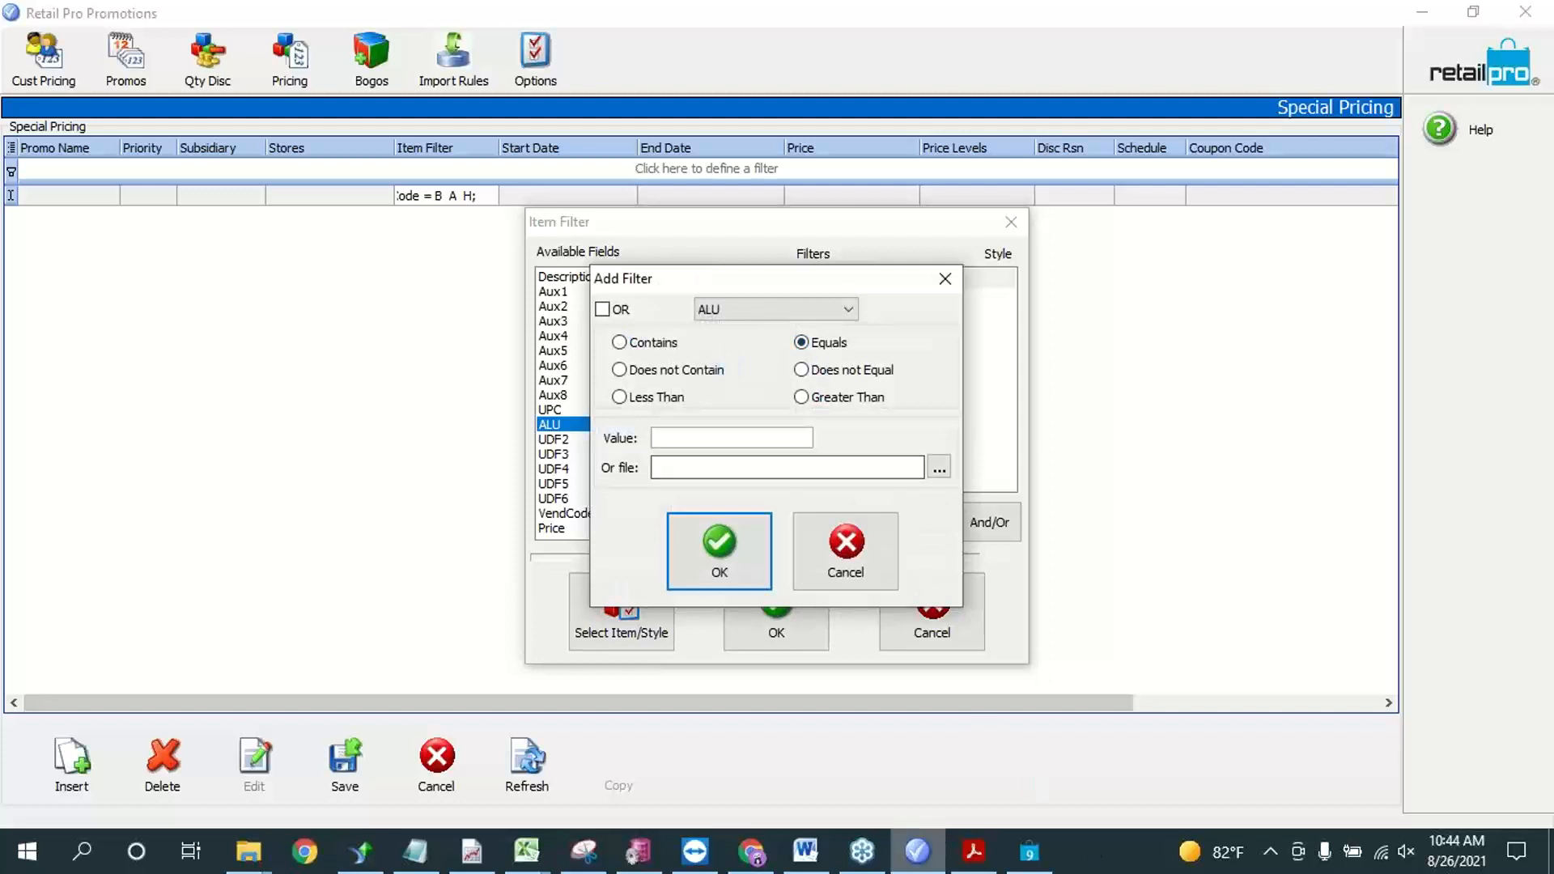
{"action": "left_click", "coordinate": [1029, 851]}
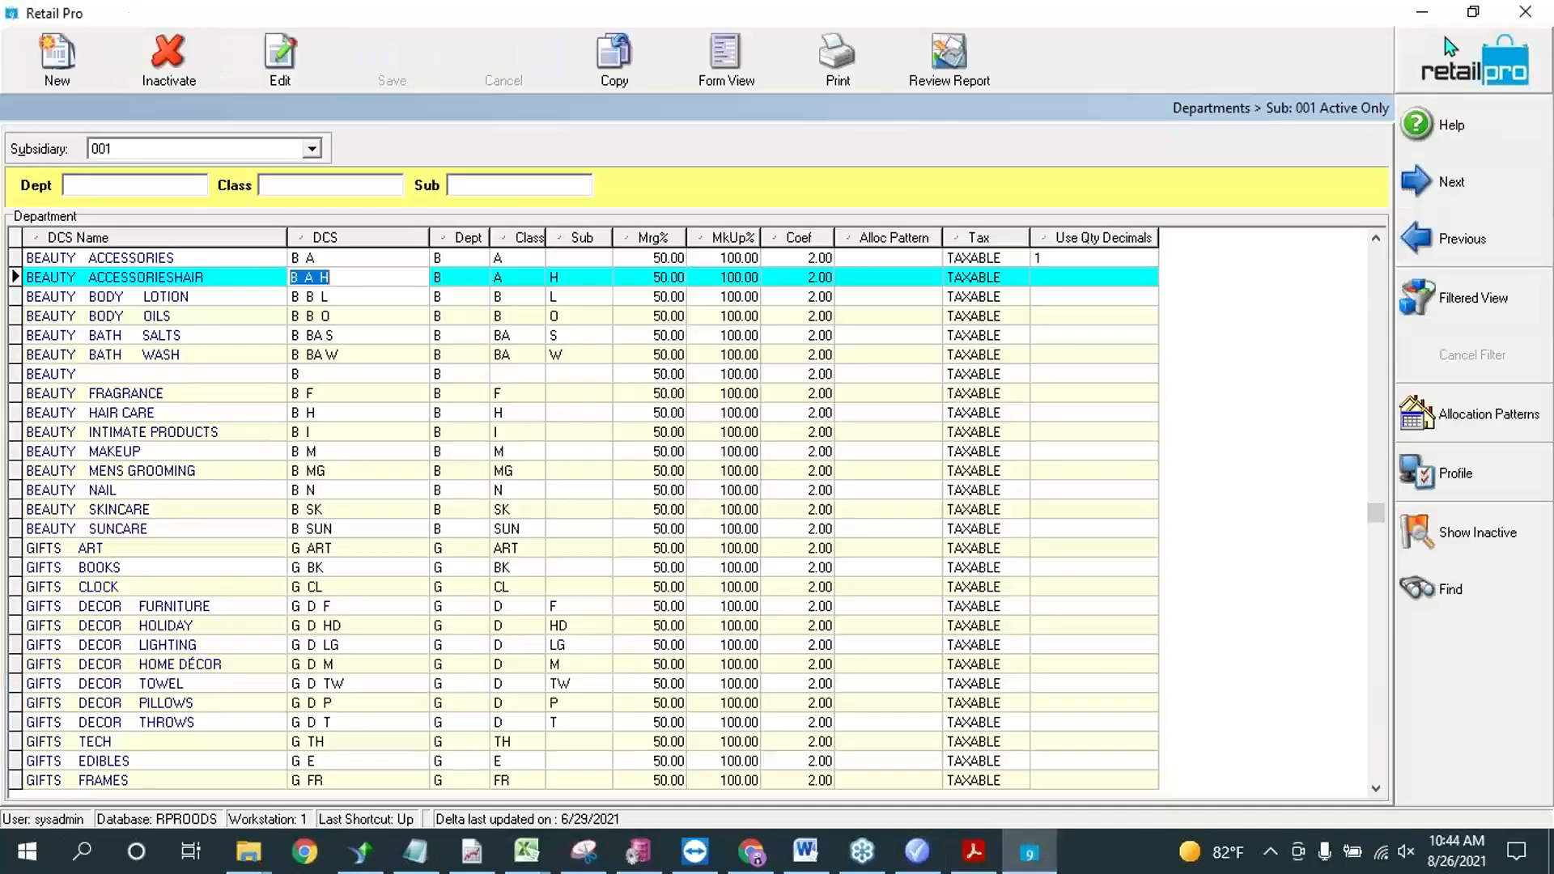
{"action": "key", "text": "alt+Tab"}
{"action": "left_click", "coordinate": [765, 441]}
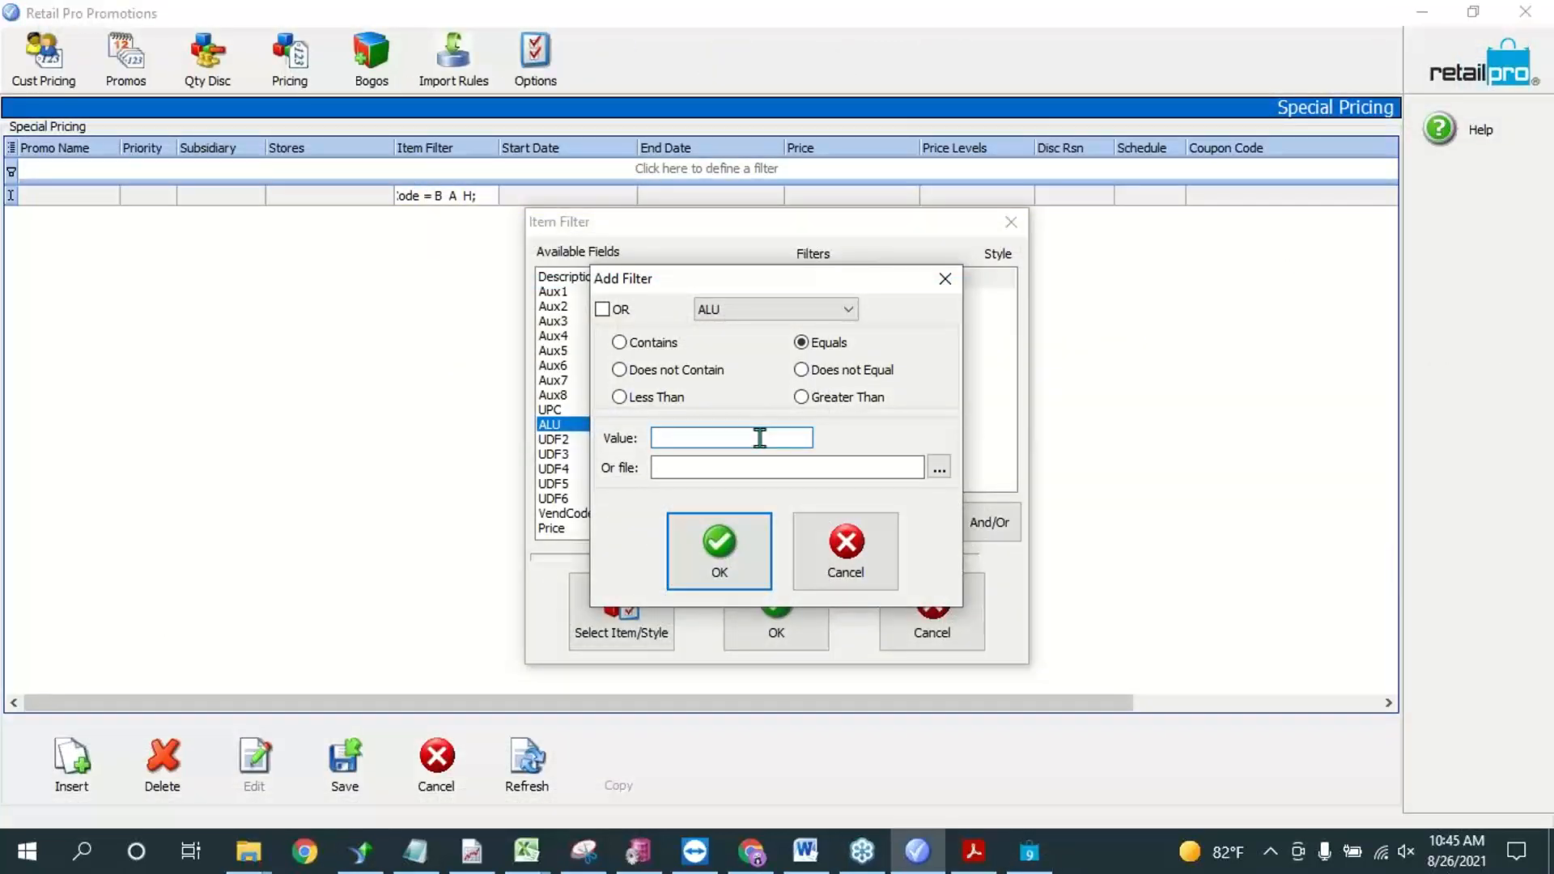
{"action": "type", "text": "000081"}
{"action": "left_click", "coordinate": [741, 547]}
Step: Move the ALU condition above the DCSCode condition, remove the DCSCode condition, and accept the item filter
{"action": "left_click", "coordinate": [843, 283]}
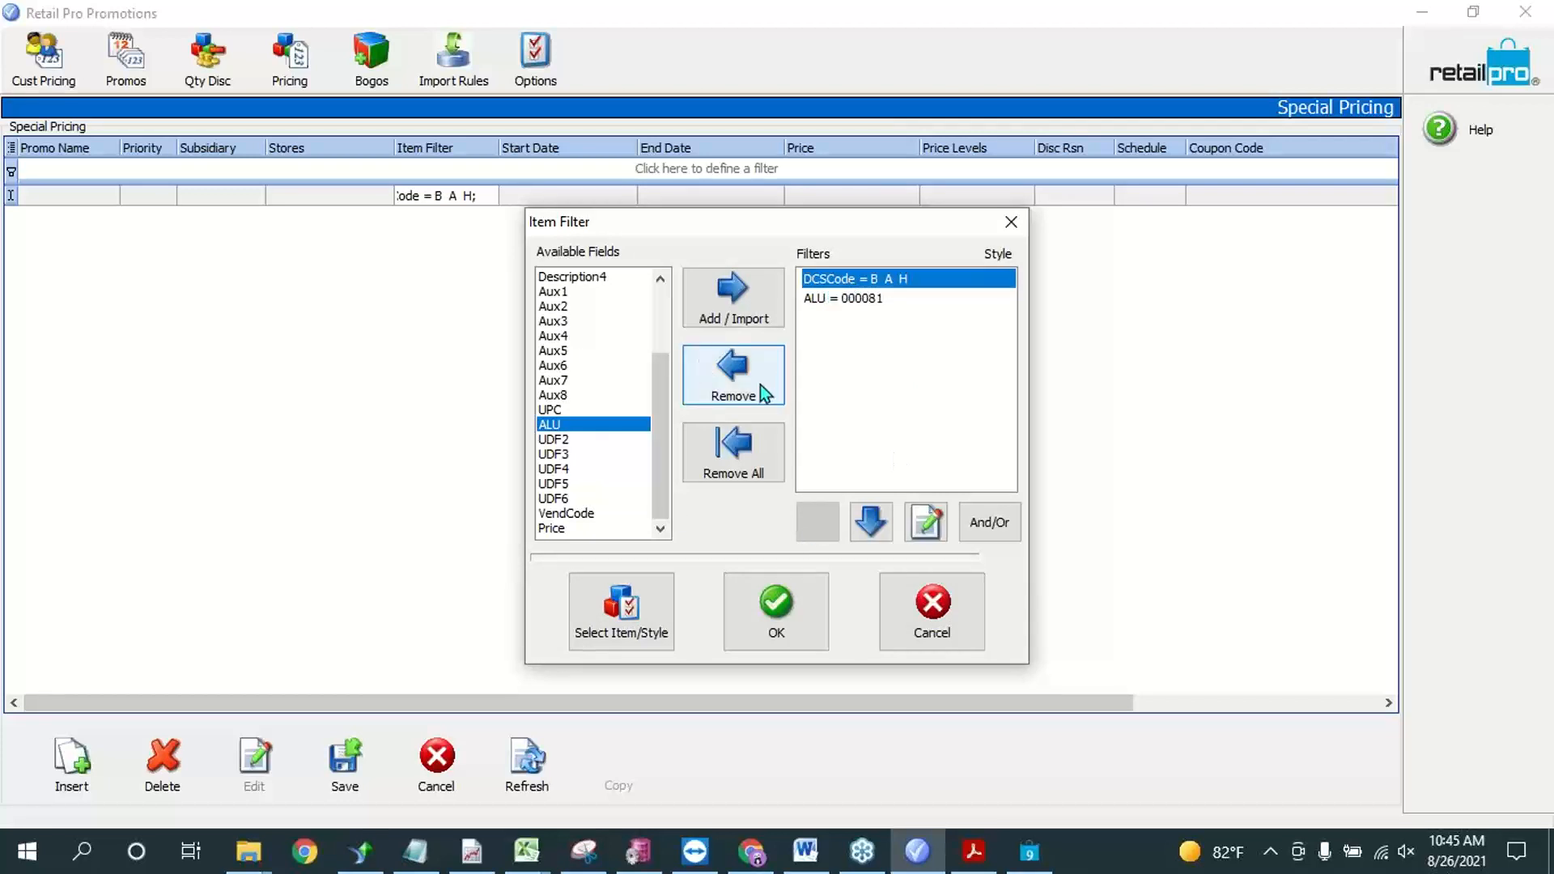
{"action": "left_click", "coordinate": [874, 300]}
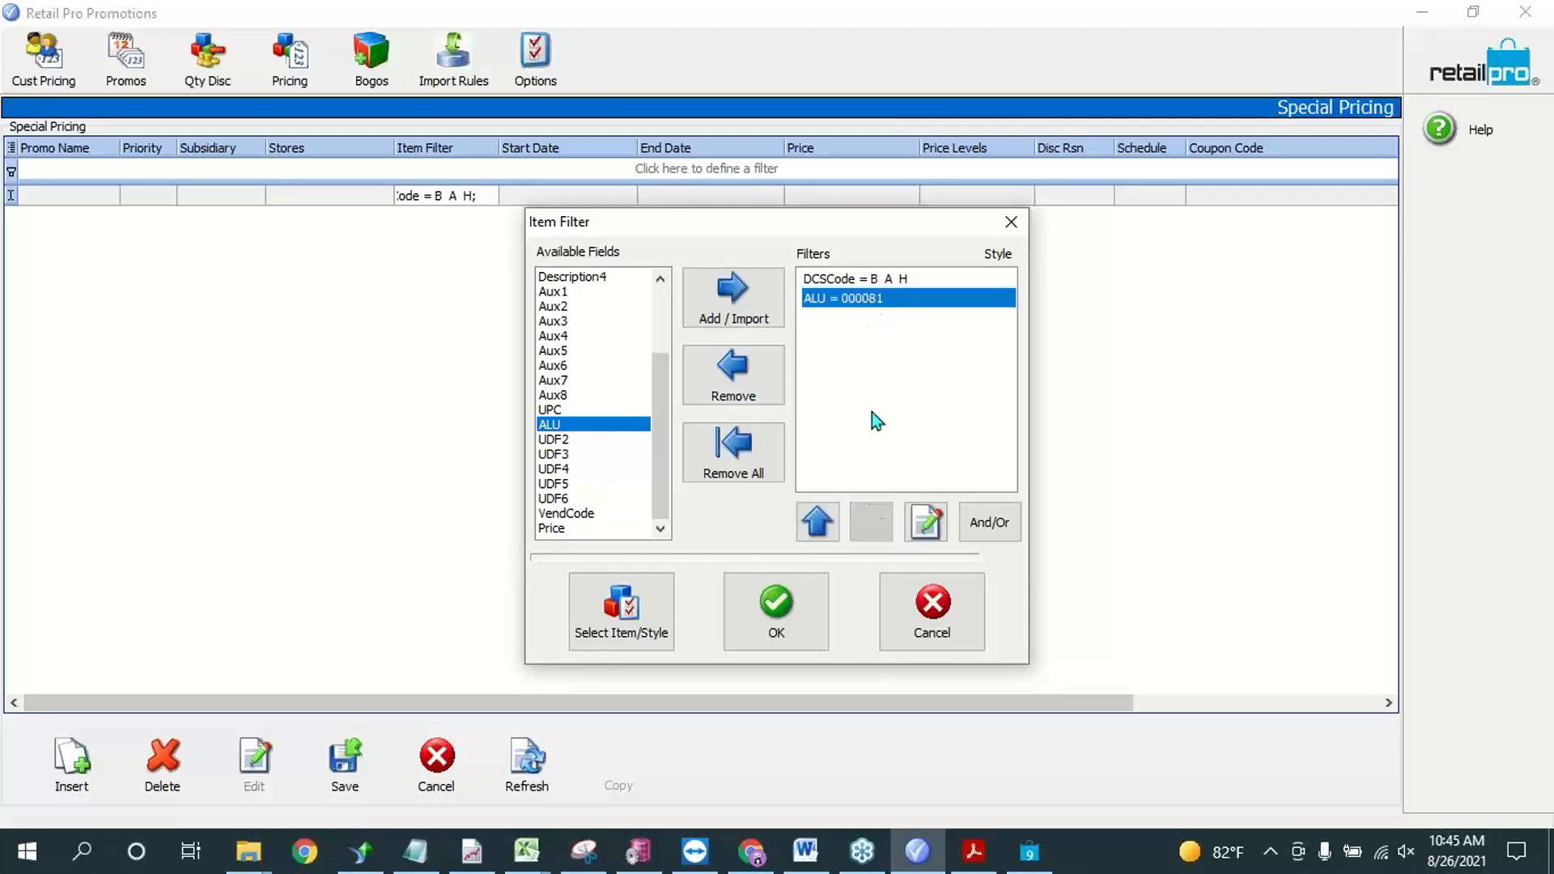
{"action": "left_click", "coordinate": [818, 525]}
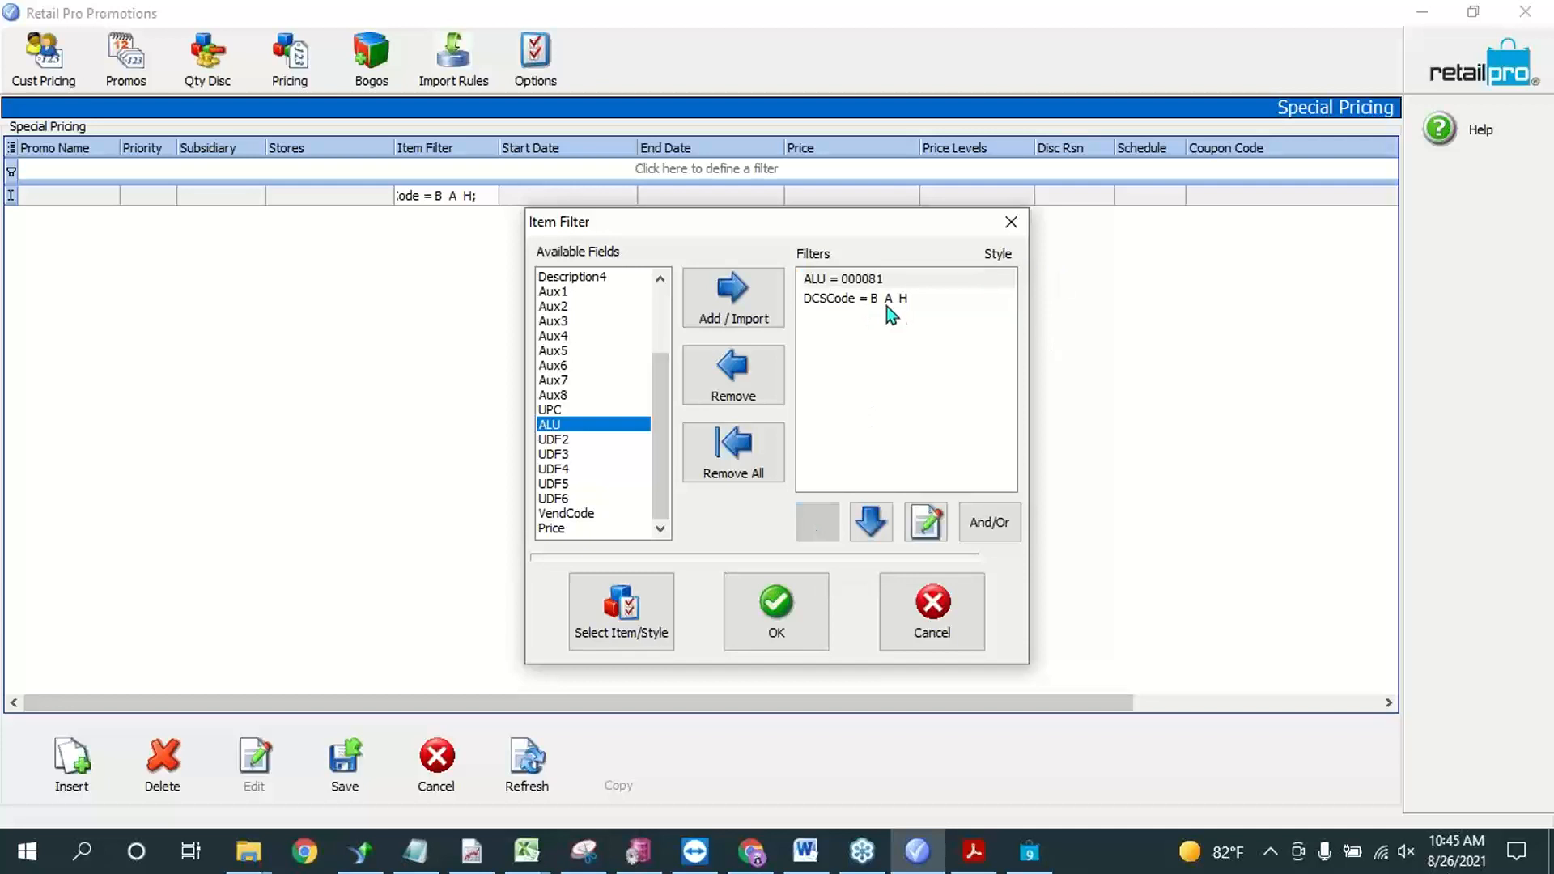
{"action": "left_click", "coordinate": [886, 306]}
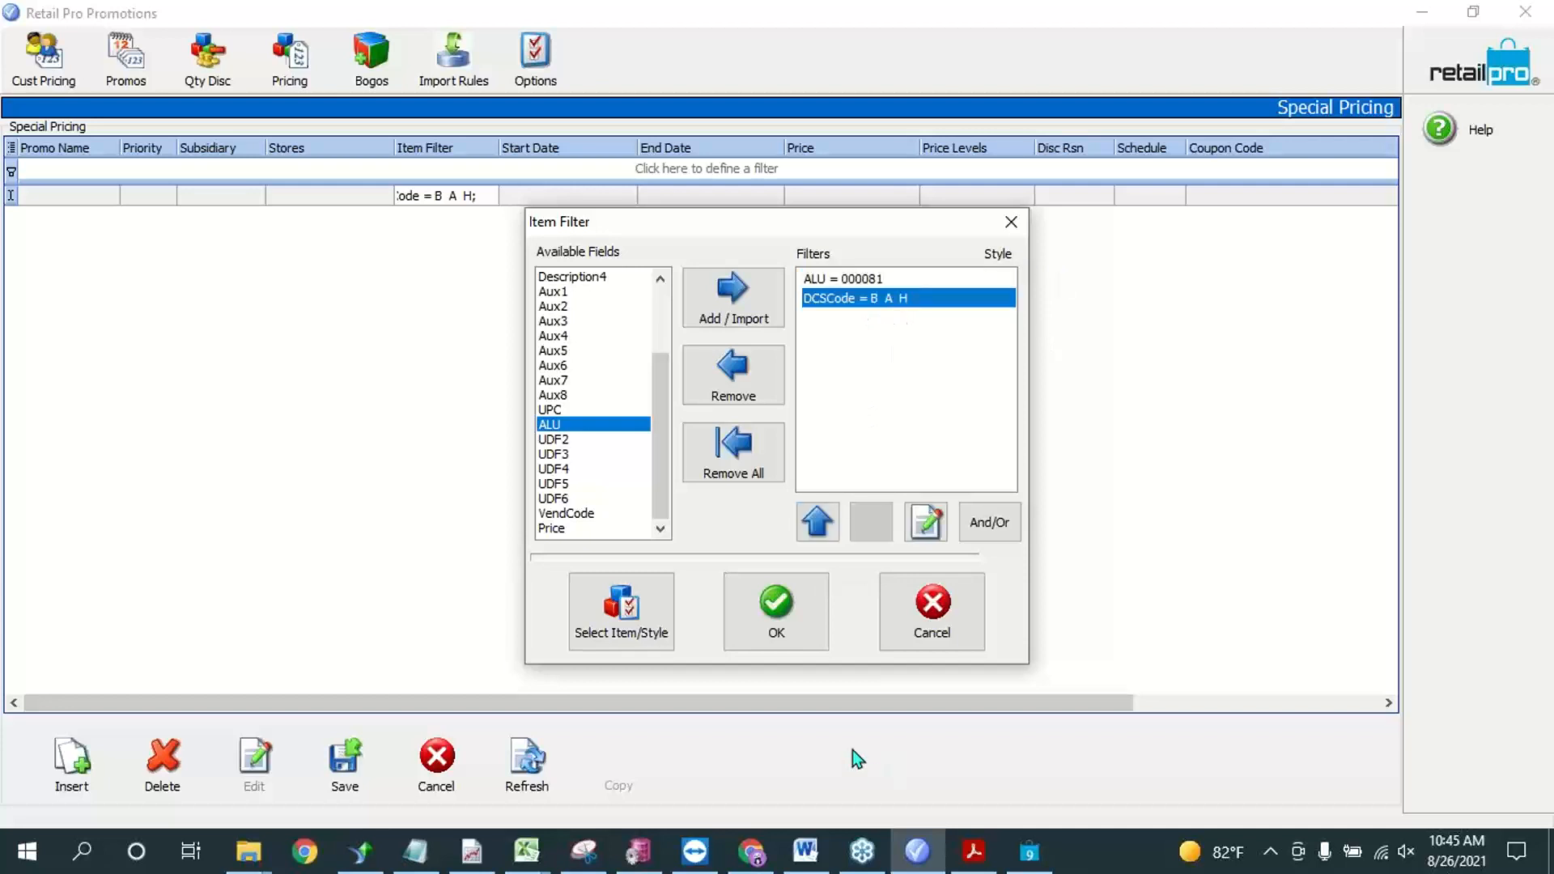
{"action": "left_click", "coordinate": [751, 386]}
{"action": "left_click", "coordinate": [874, 288]}
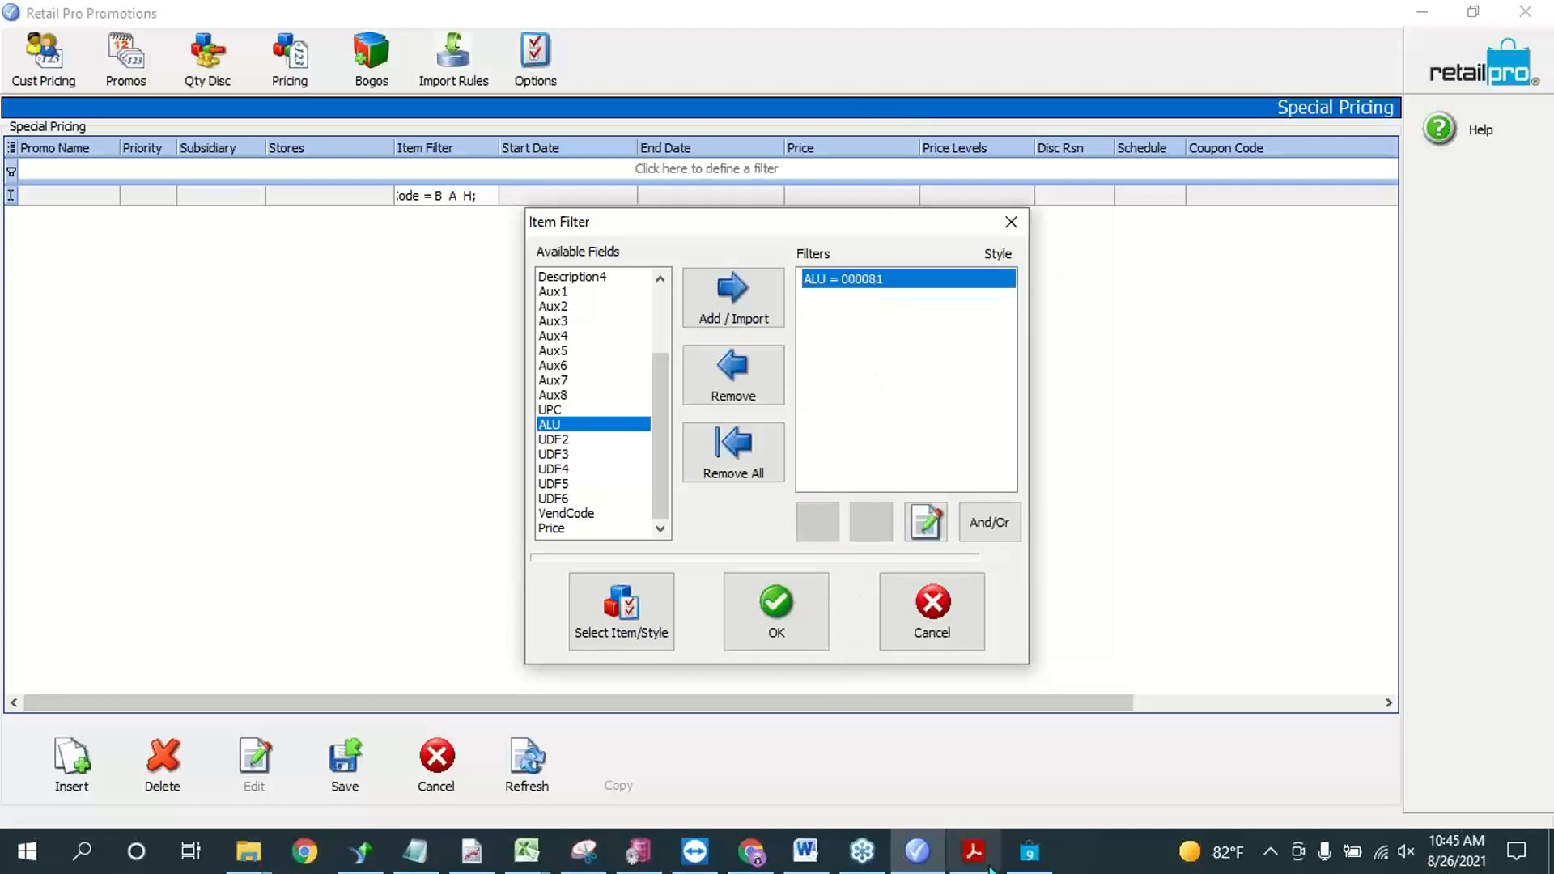
{"action": "left_click", "coordinate": [806, 600]}
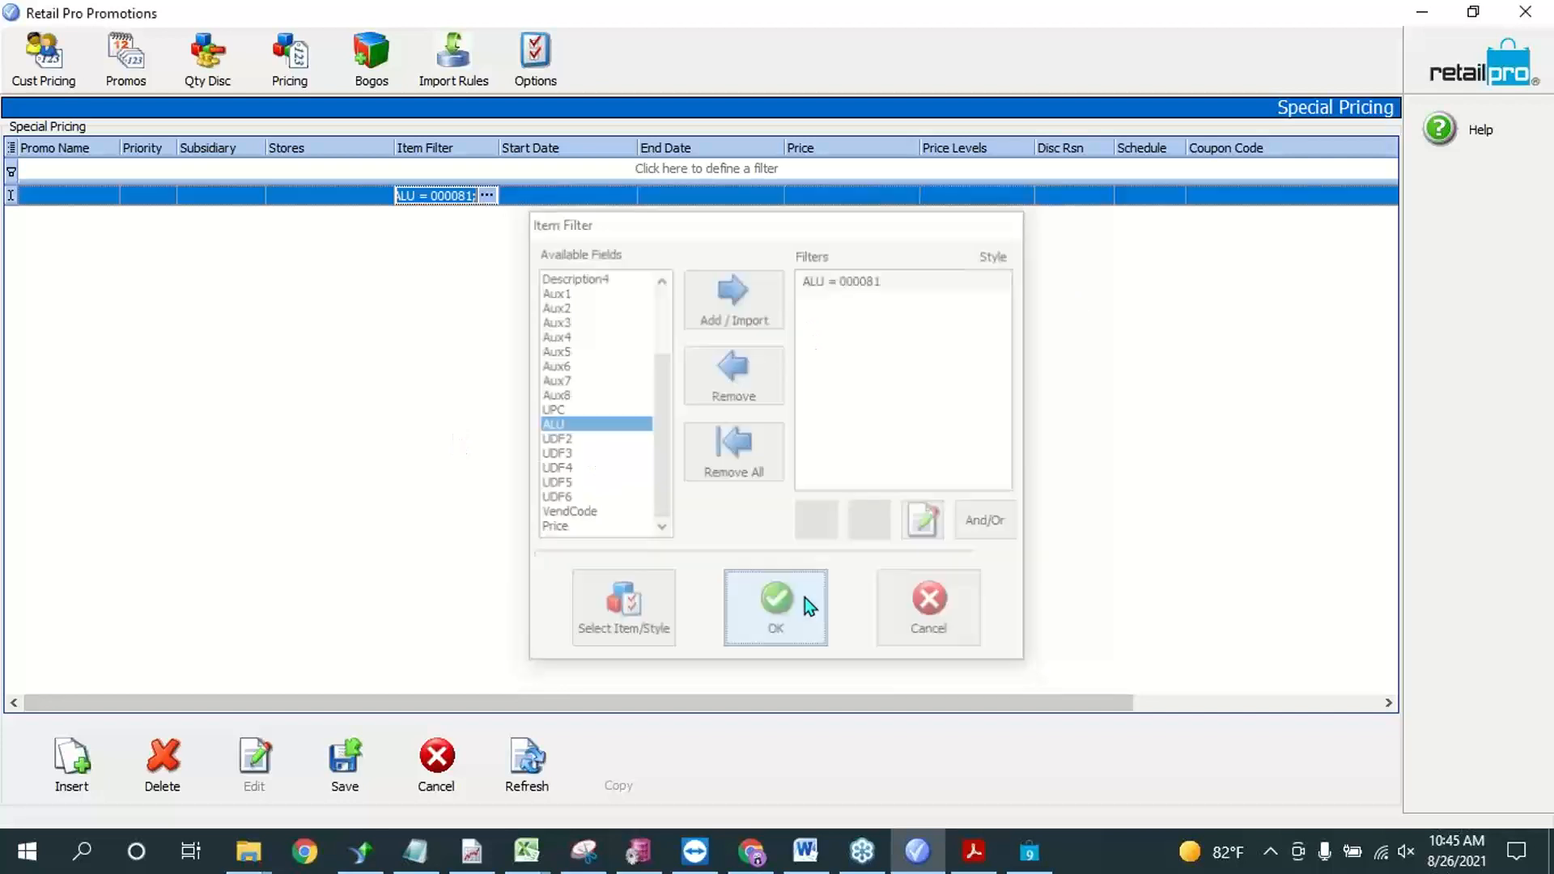
Step: Set the special pricing rule's start date to 8/26/2021 and its end date to 8/27/2021
{"action": "left_click", "coordinate": [567, 199]}
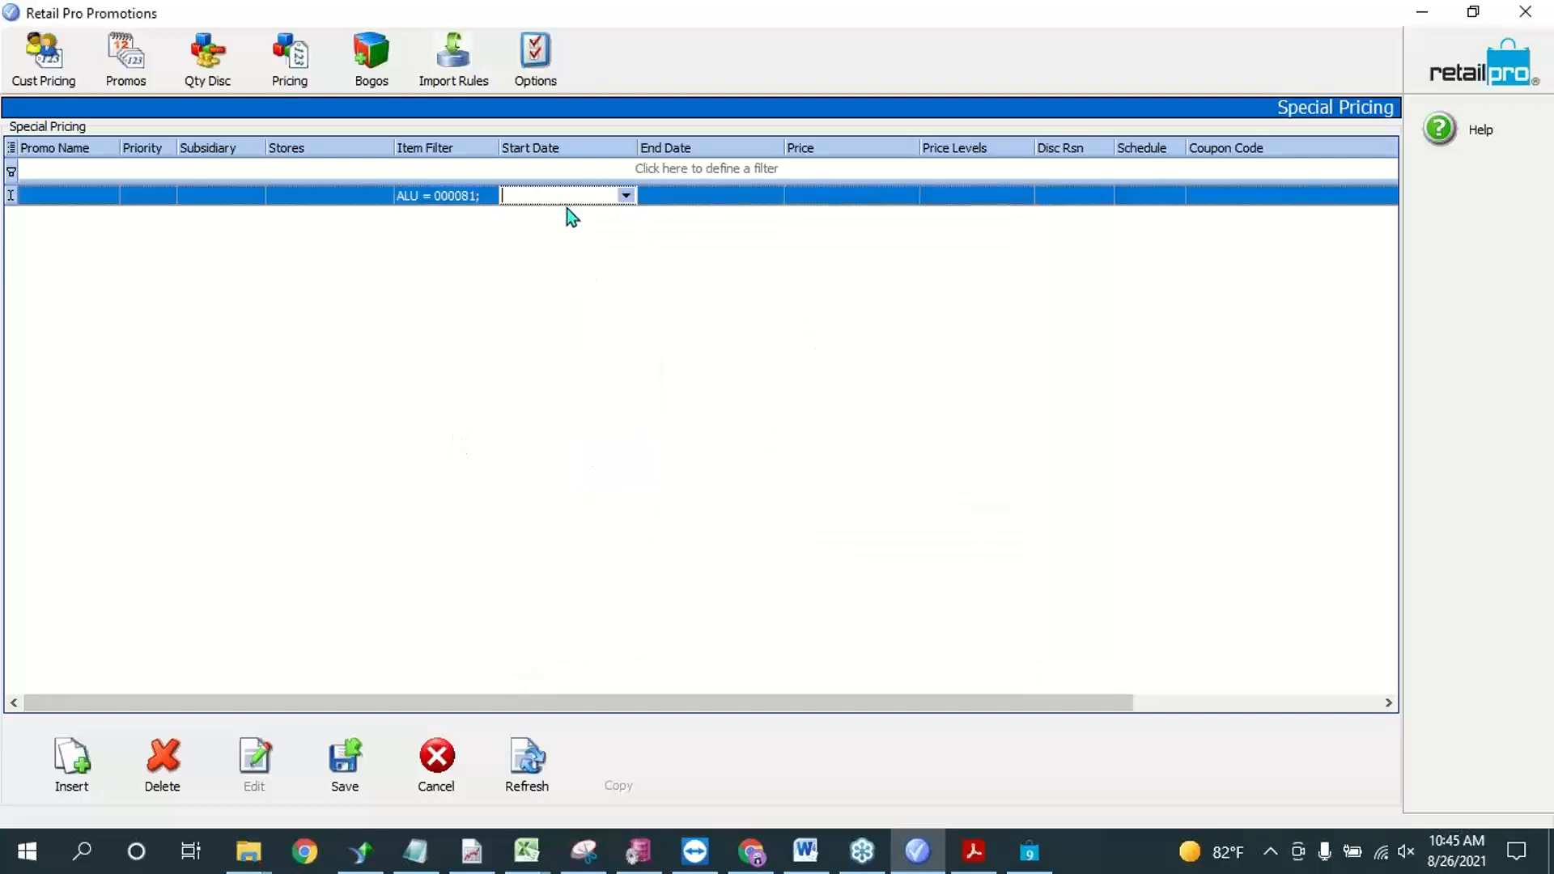
{"action": "left_click", "coordinate": [627, 197]}
{"action": "left_click", "coordinate": [619, 323]}
{"action": "left_click", "coordinate": [746, 192]}
{"action": "left_click", "coordinate": [770, 194]}
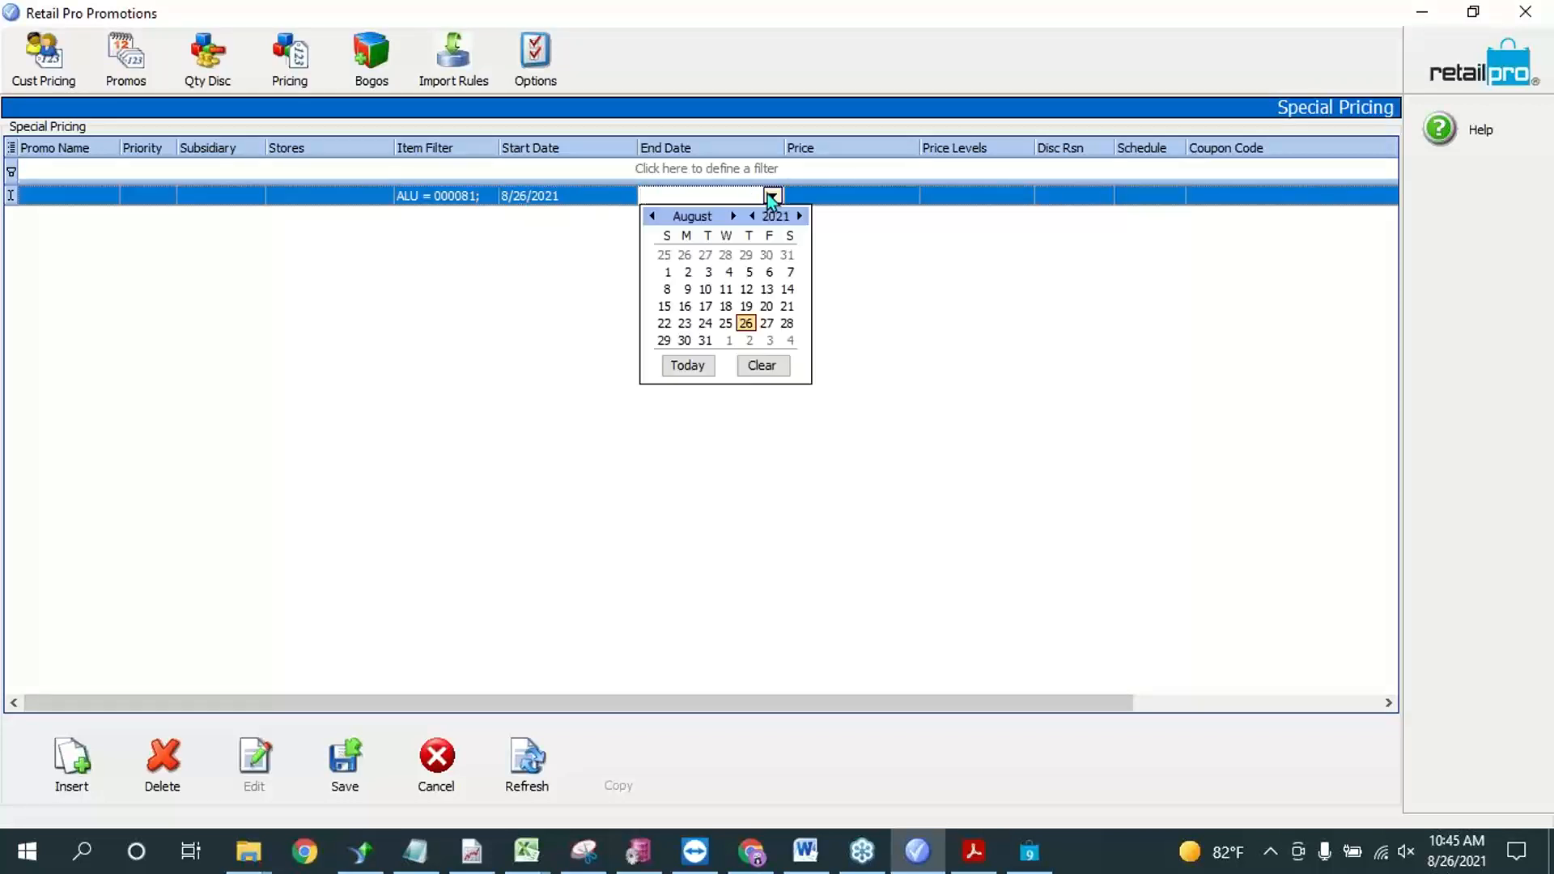
{"action": "left_click", "coordinate": [765, 323]}
Step: Set the special price to $10.00 and apply it to price levels 1 and 2
{"action": "left_click", "coordinate": [829, 196]}
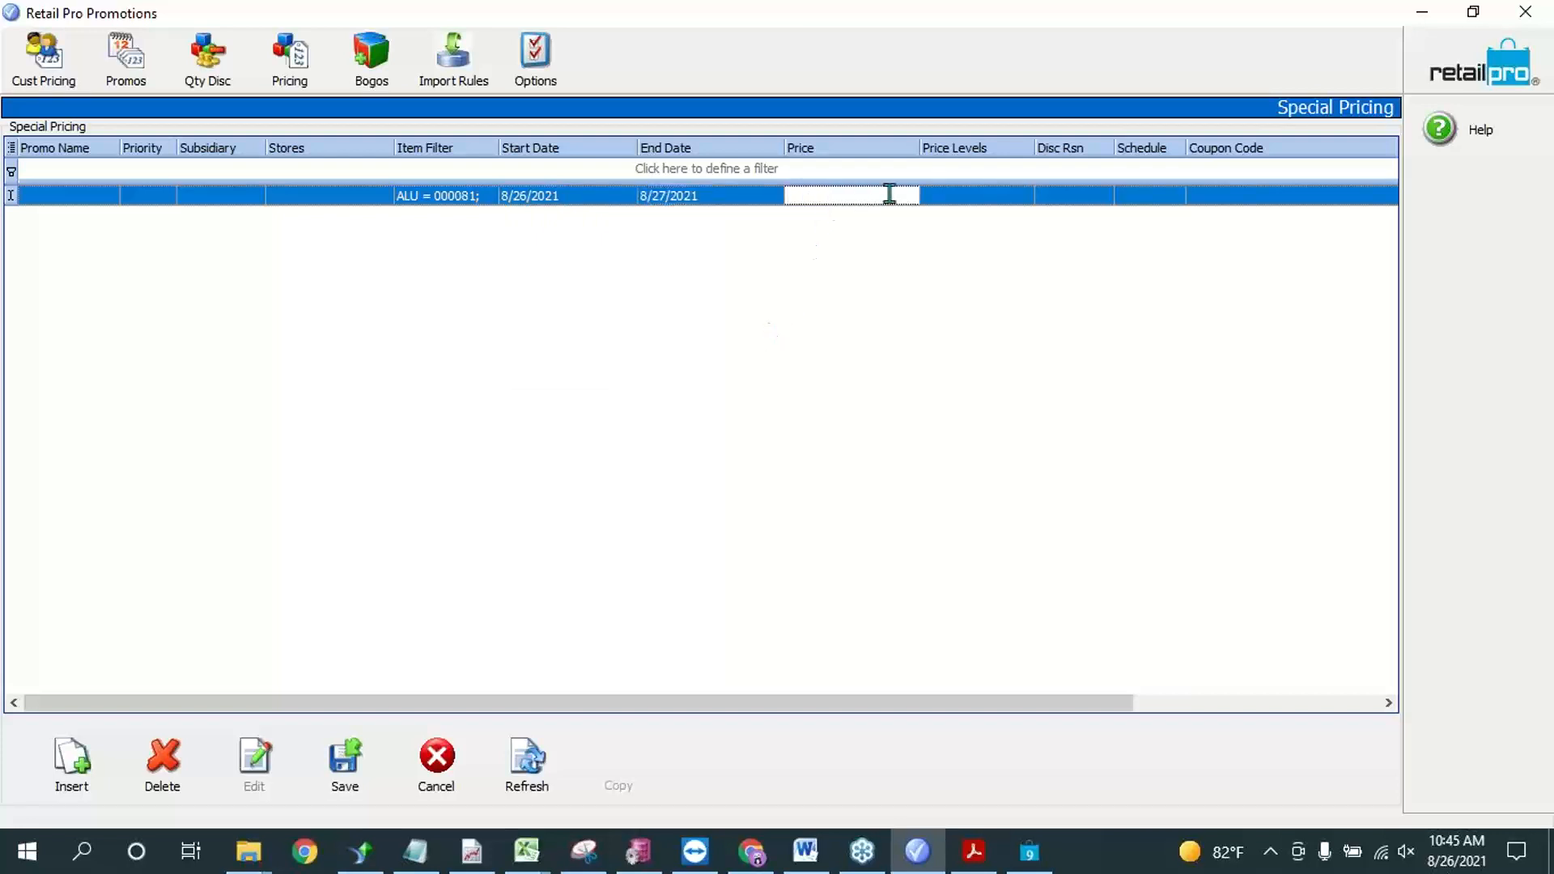
{"action": "type", "text": "10"}
{"action": "left_click", "coordinate": [930, 195]}
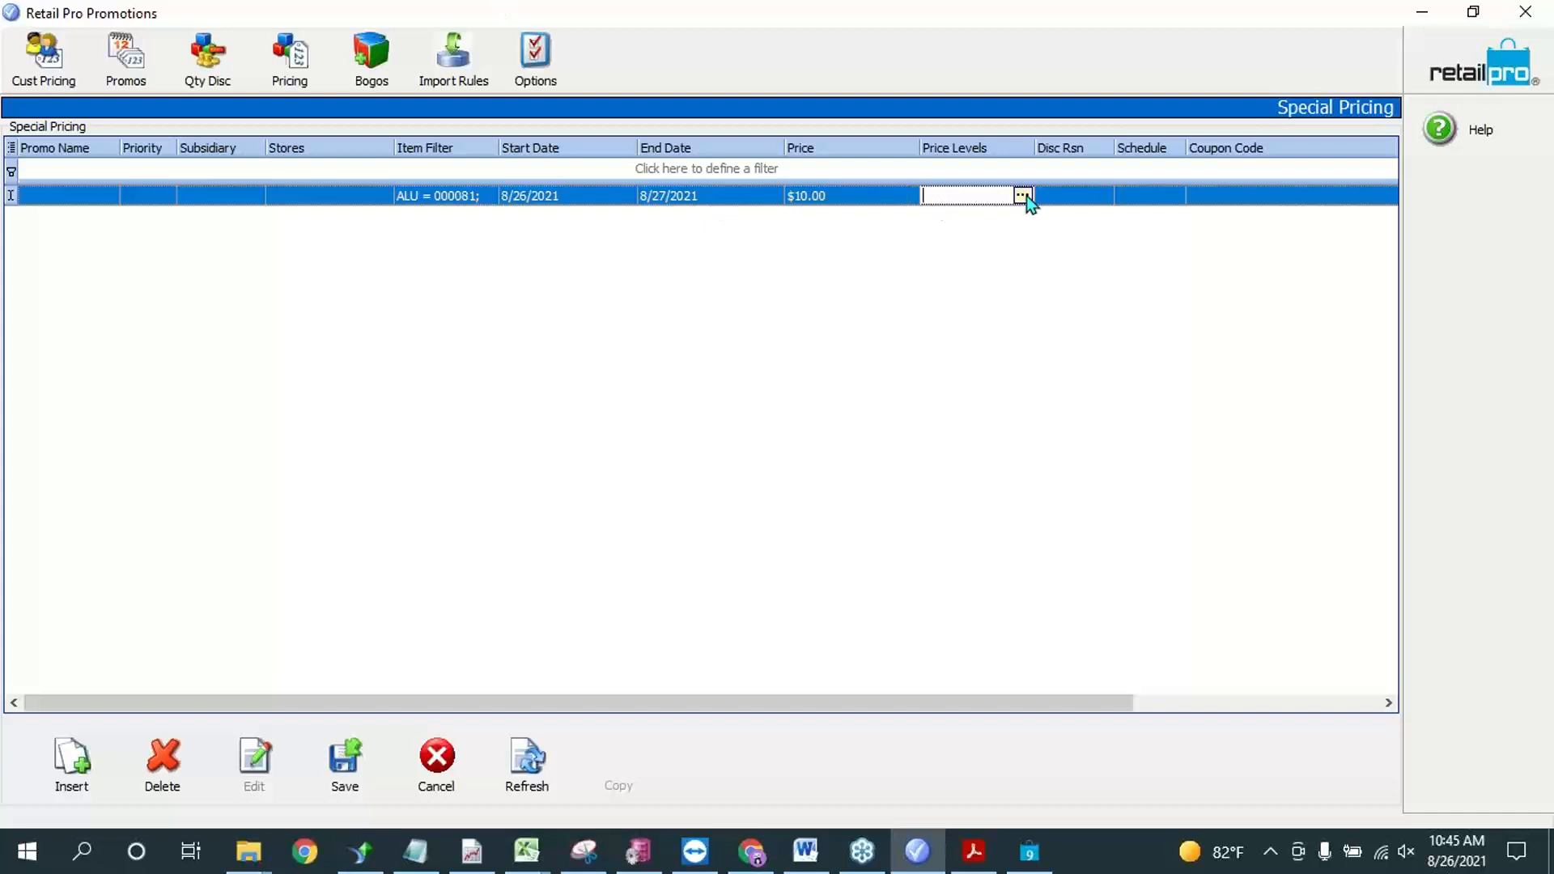
{"action": "left_click", "coordinate": [1024, 196]}
{"action": "left_click", "coordinate": [462, 272]}
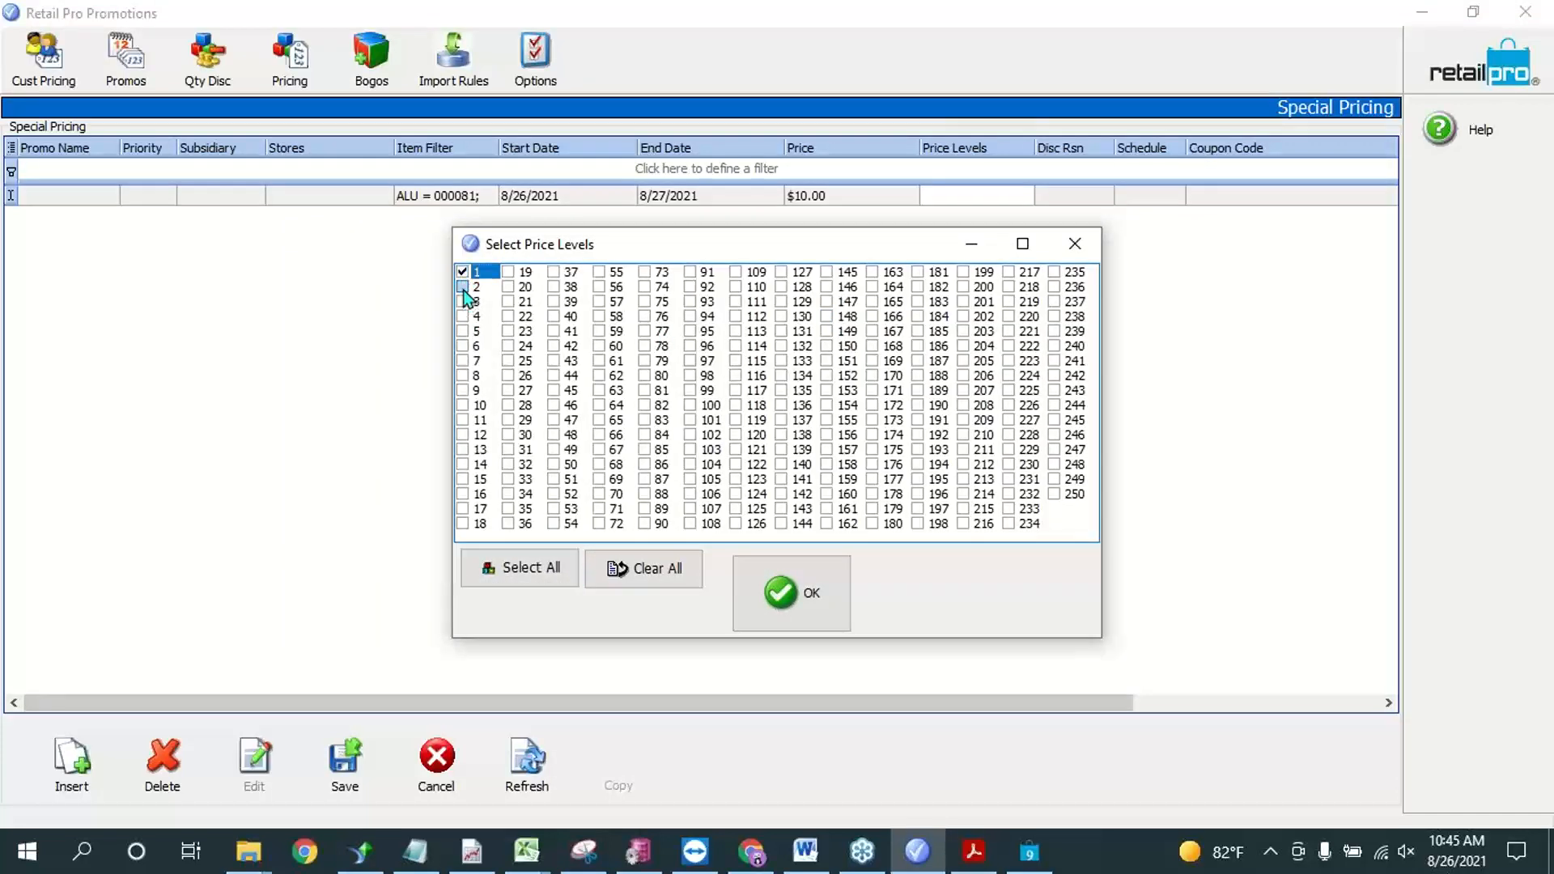
{"action": "left_click", "coordinate": [462, 286]}
{"action": "left_click", "coordinate": [824, 591]}
Step: Review the special pricing rule's item filter, price and discount reason fields, and open the Promos list
{"action": "left_click", "coordinate": [429, 198]}
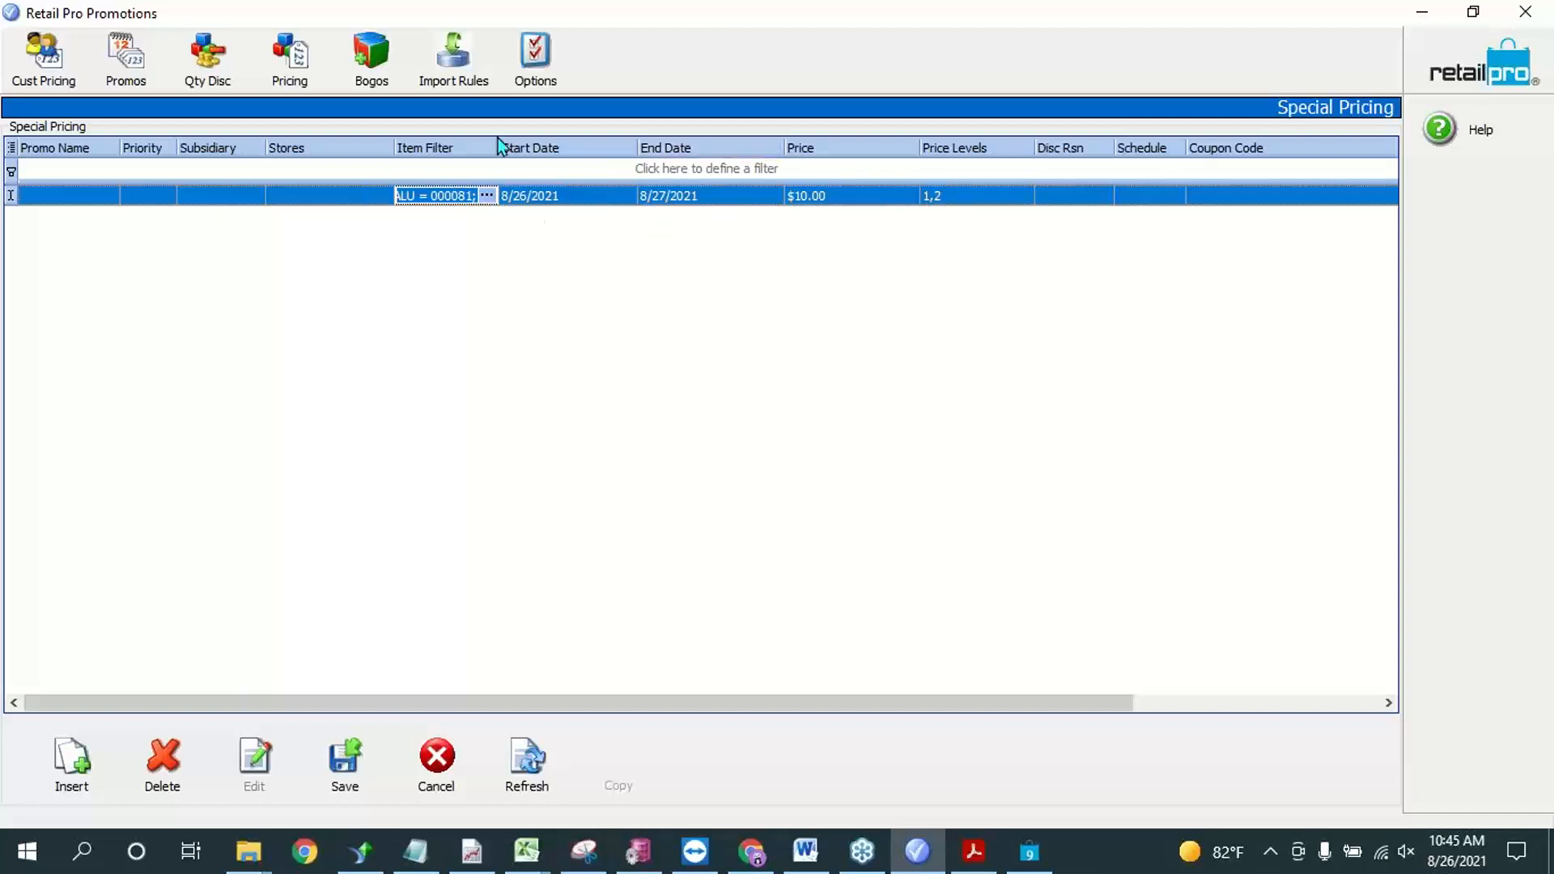
{"action": "left_click", "coordinate": [864, 198]}
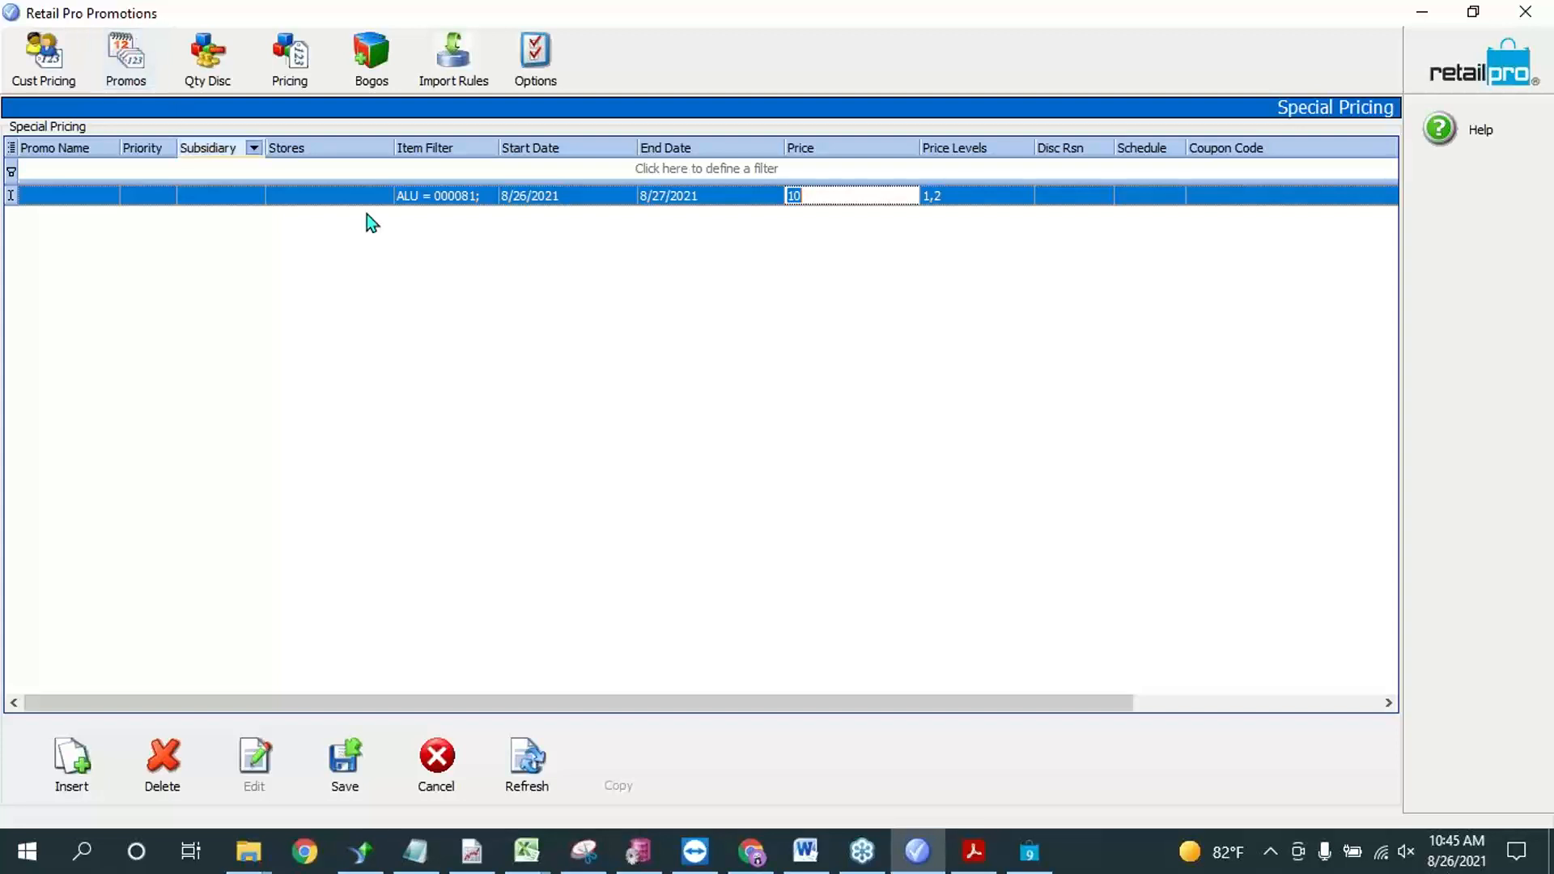
{"action": "left_click", "coordinate": [1083, 199]}
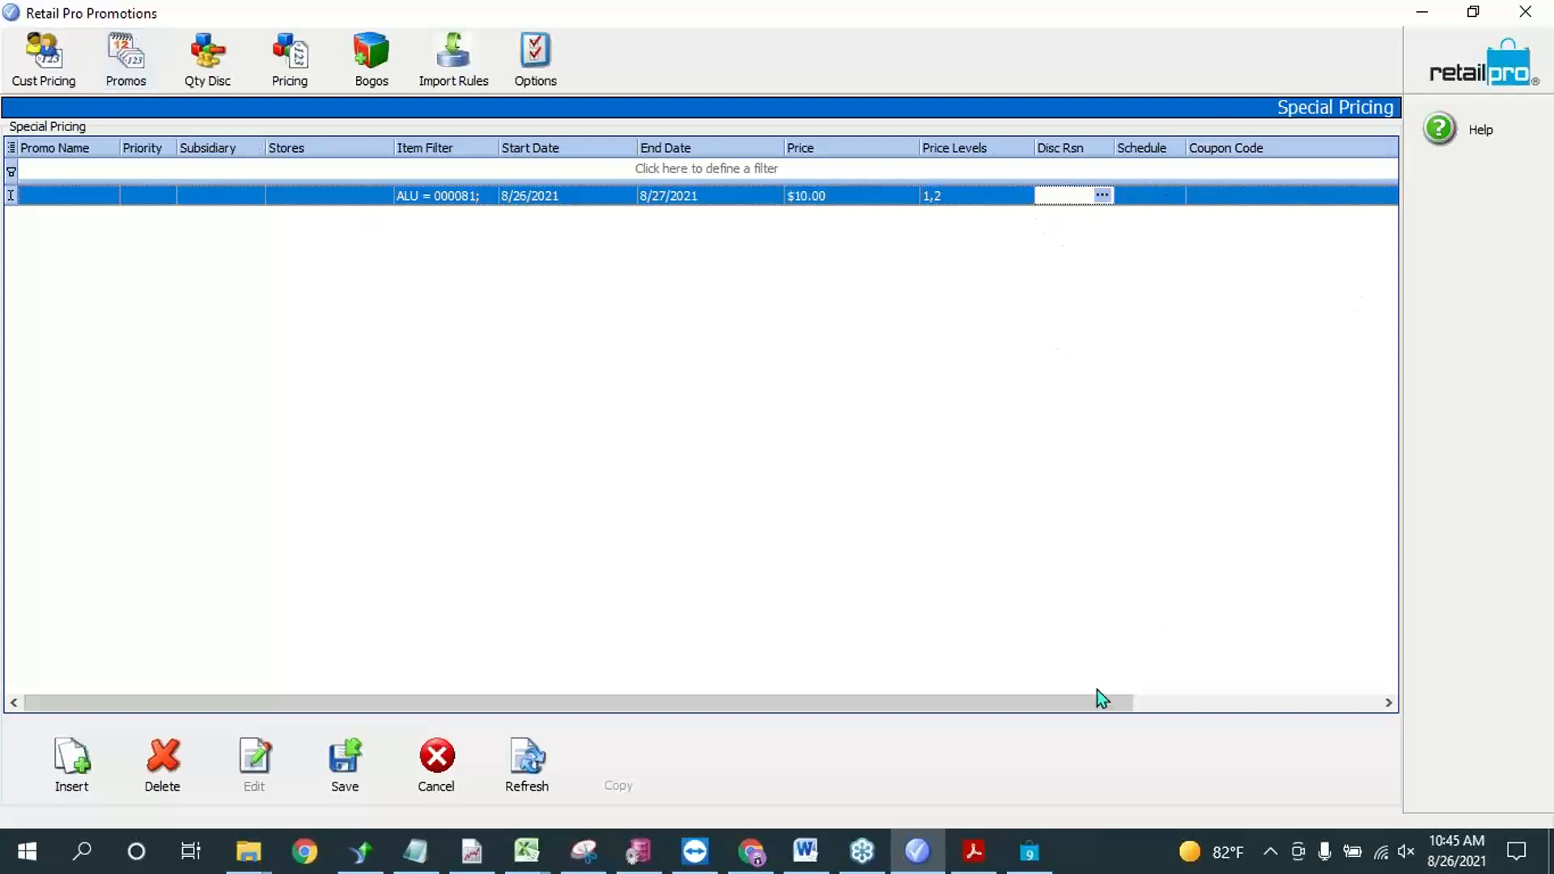
{"action": "left_click_drag", "start_coordinate": [1096, 690], "coordinate": [836, 692]}
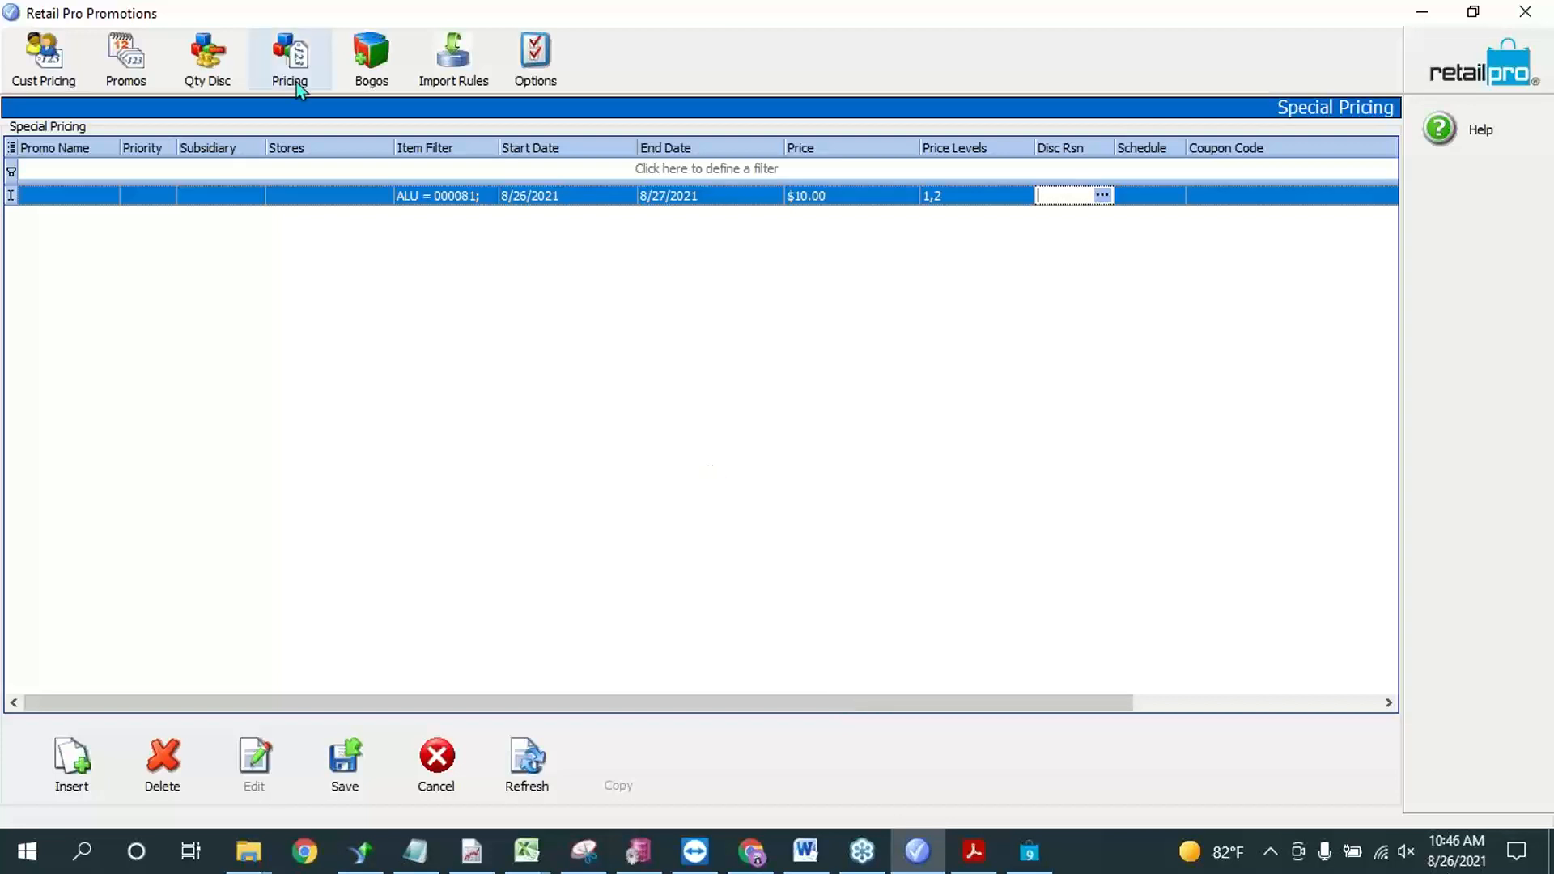
{"action": "left_click", "coordinate": [126, 58]}
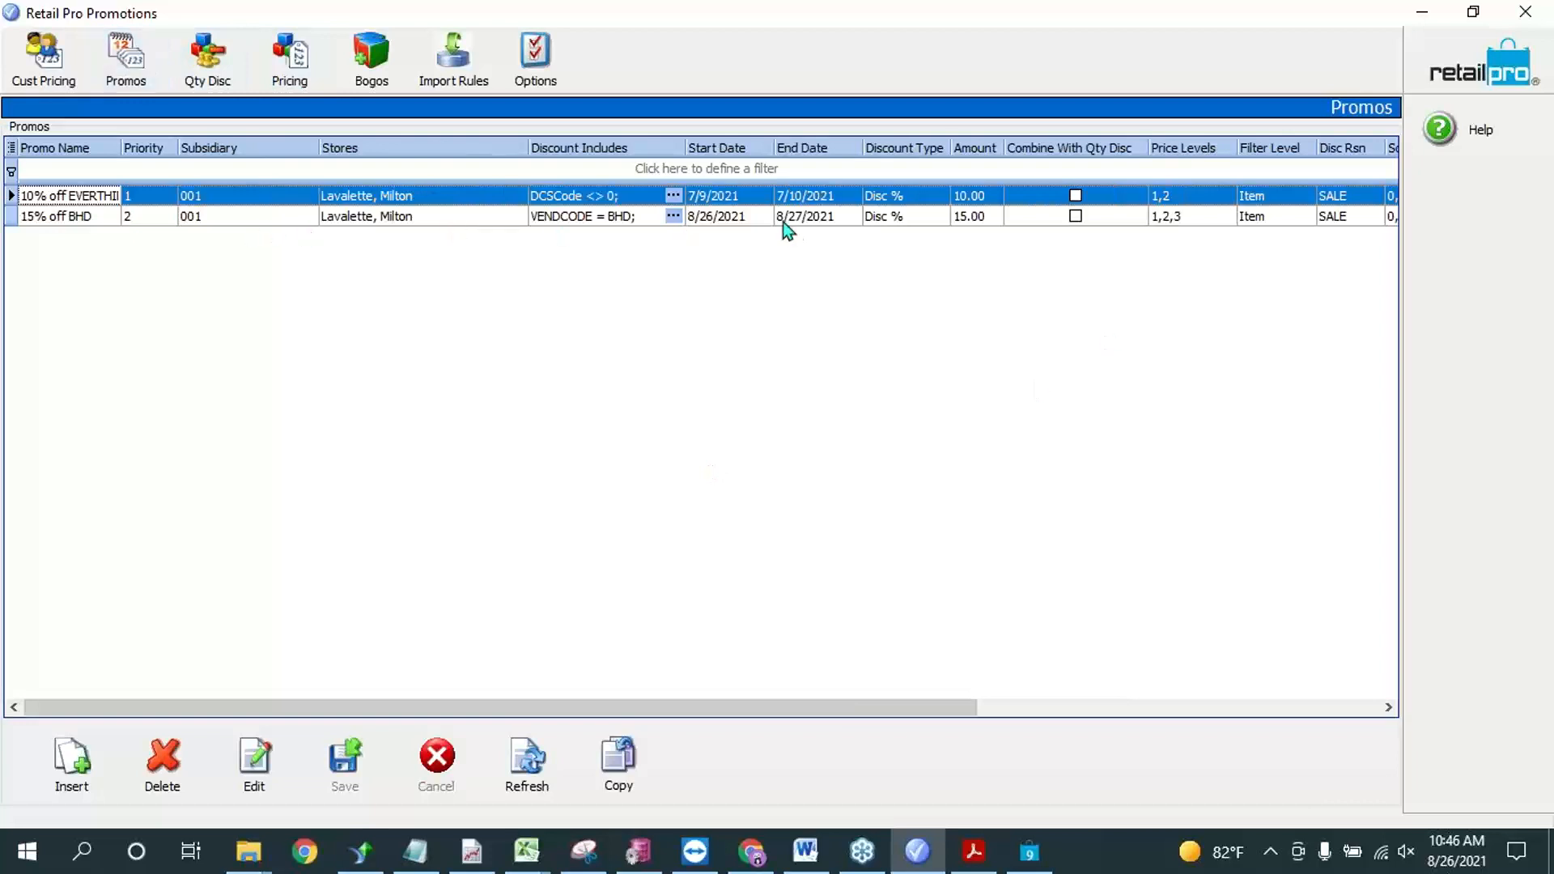
Step: Revisit the special pricing rule, and open the Bogos list at the 10 for 100 promotion
{"action": "left_click", "coordinate": [289, 56]}
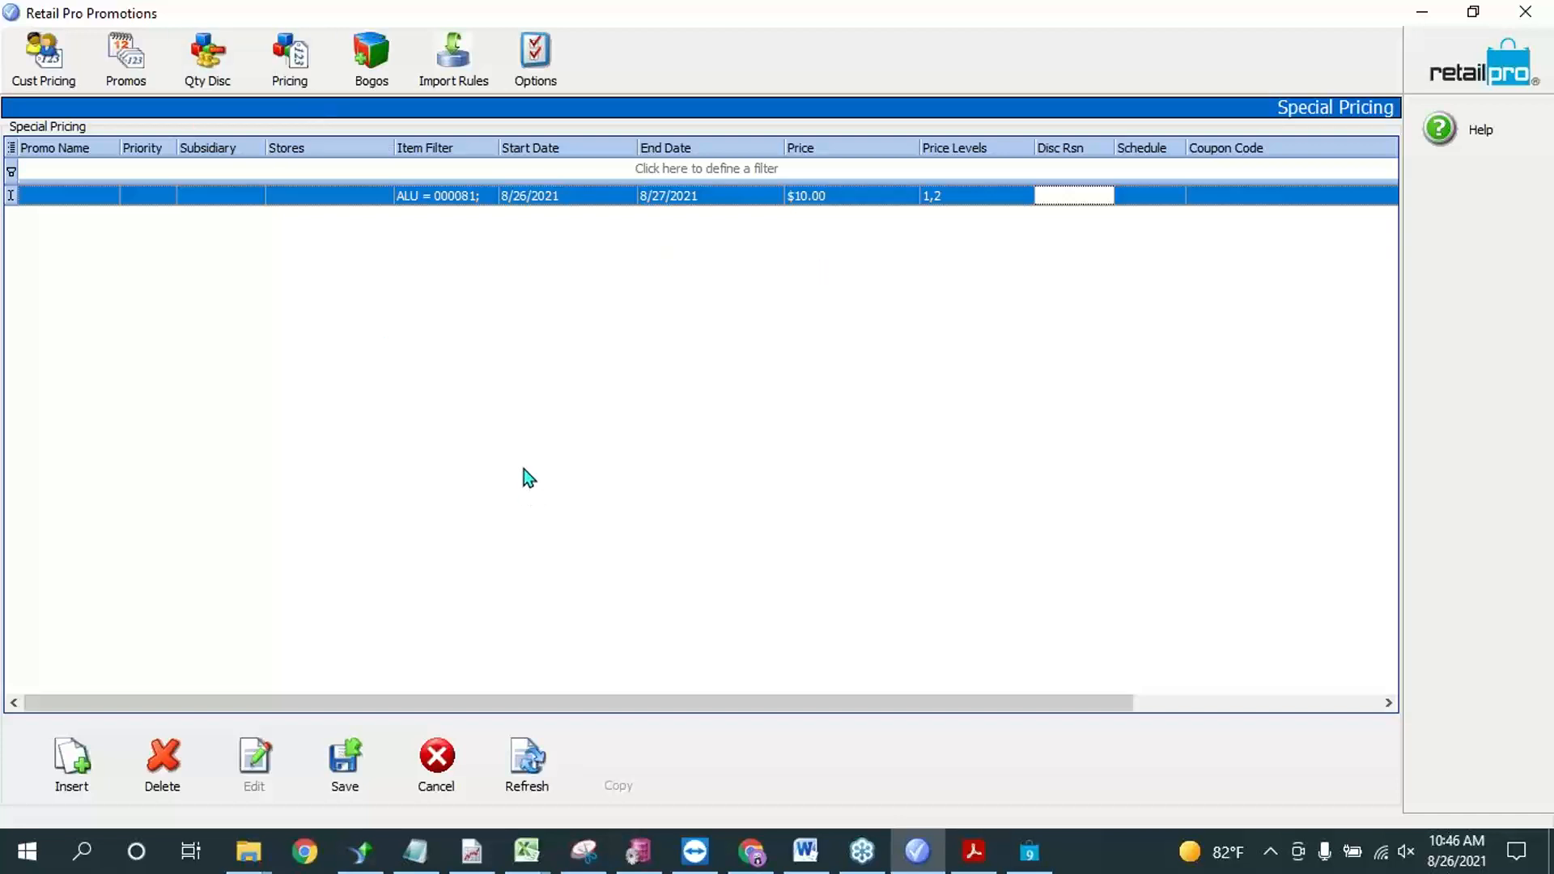
{"action": "left_click", "coordinate": [400, 68]}
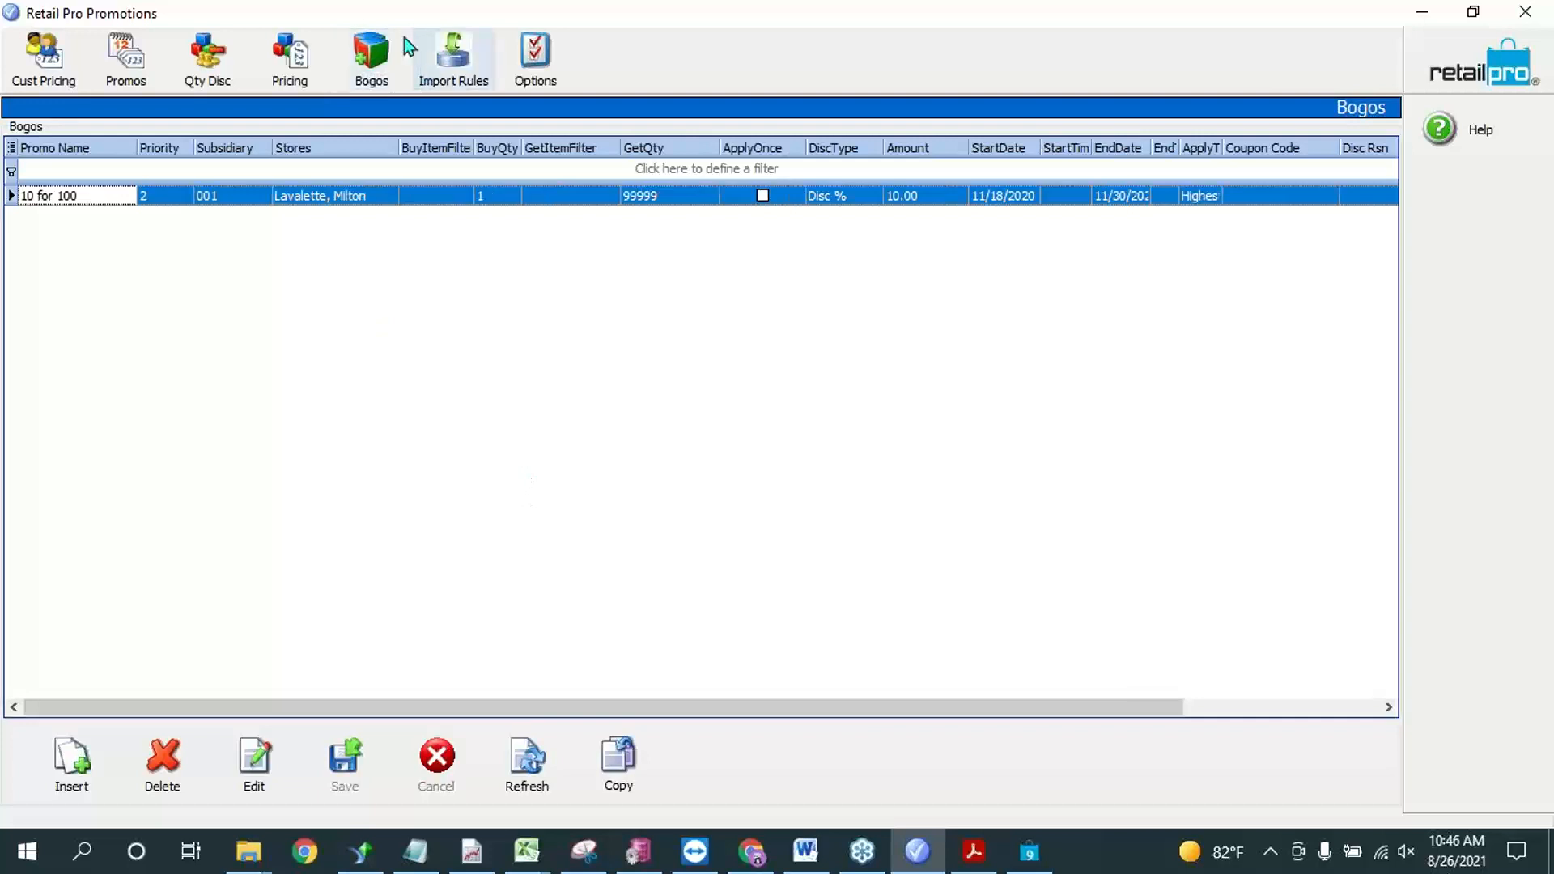
{"action": "left_click", "coordinate": [90, 196]}
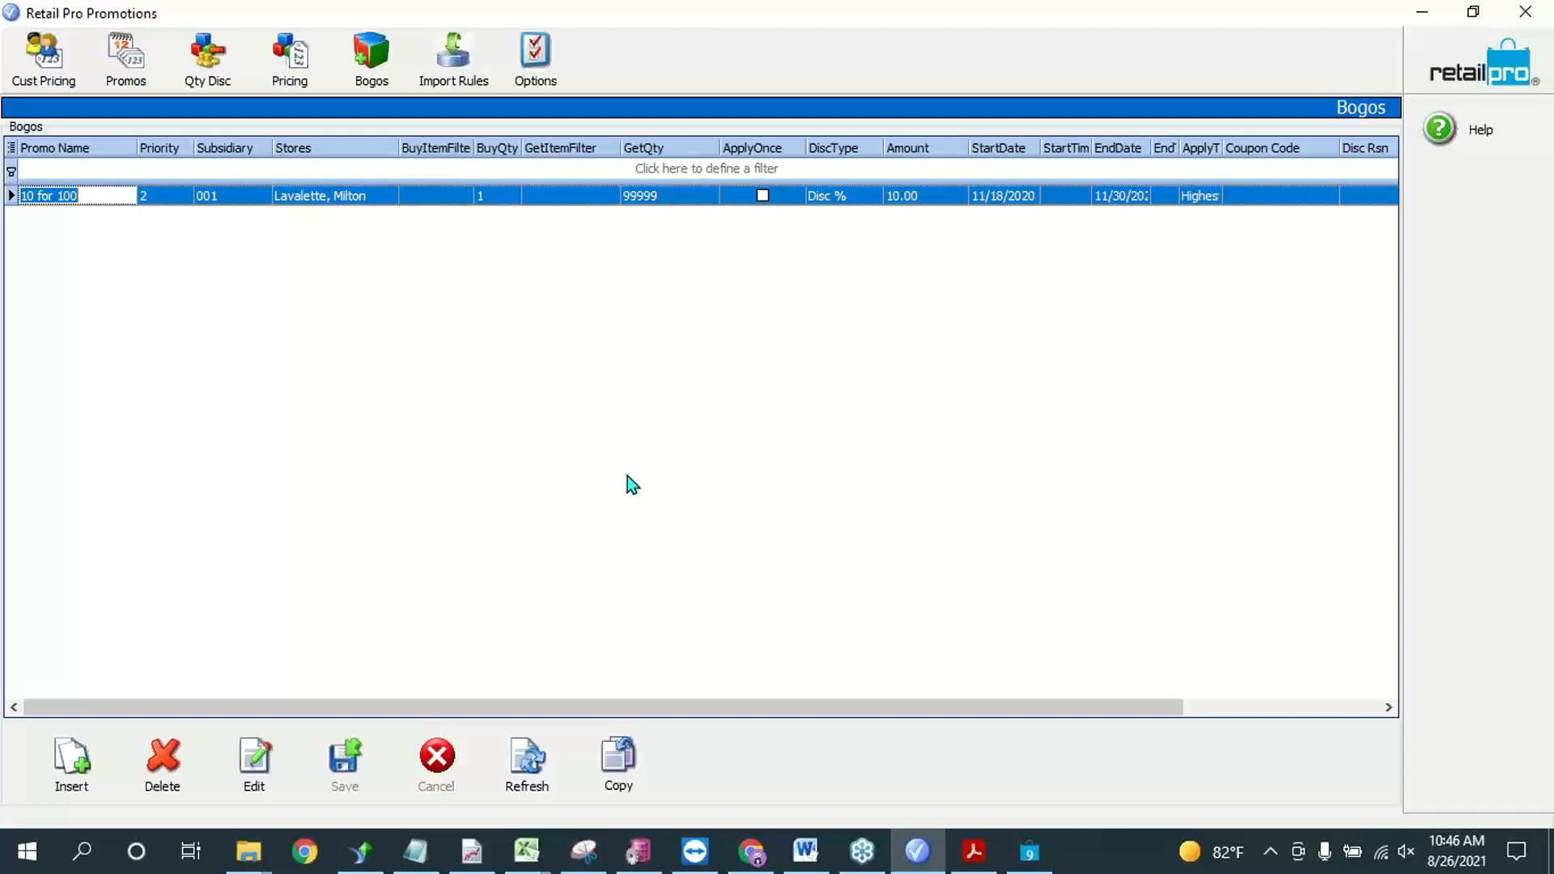
Step: Switch to the RP9_Promotions.pdf manual in Acrobat Reader and find the section on updating the database using "/fixdb"
{"action": "left_click", "coordinate": [974, 852]}
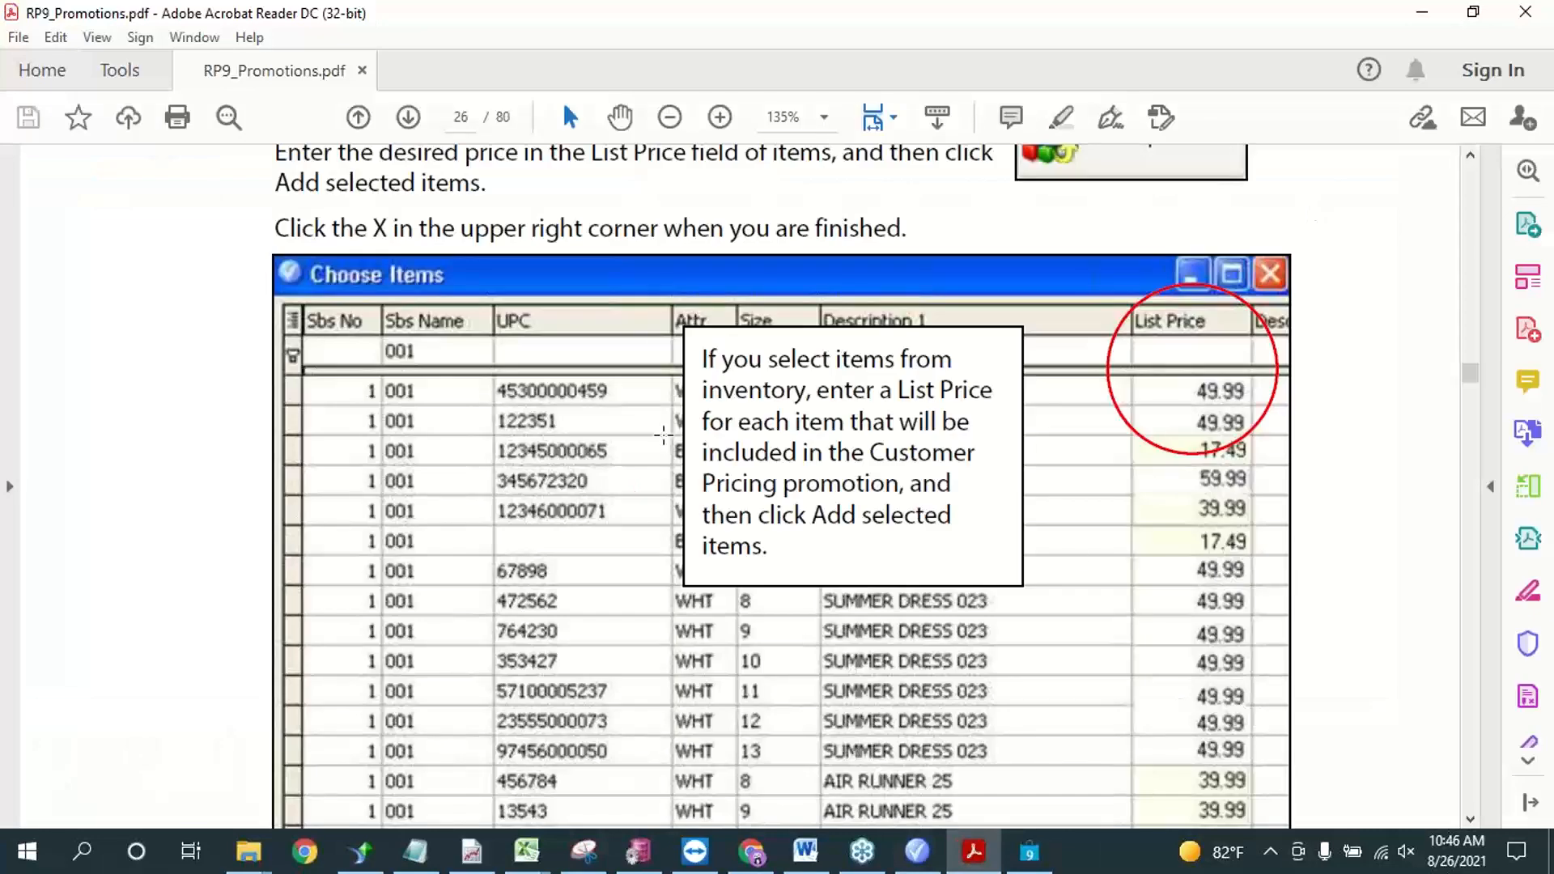
{"action": "scroll", "coordinate": [663, 436], "scroll_direction": "up", "scroll_amount": 10}
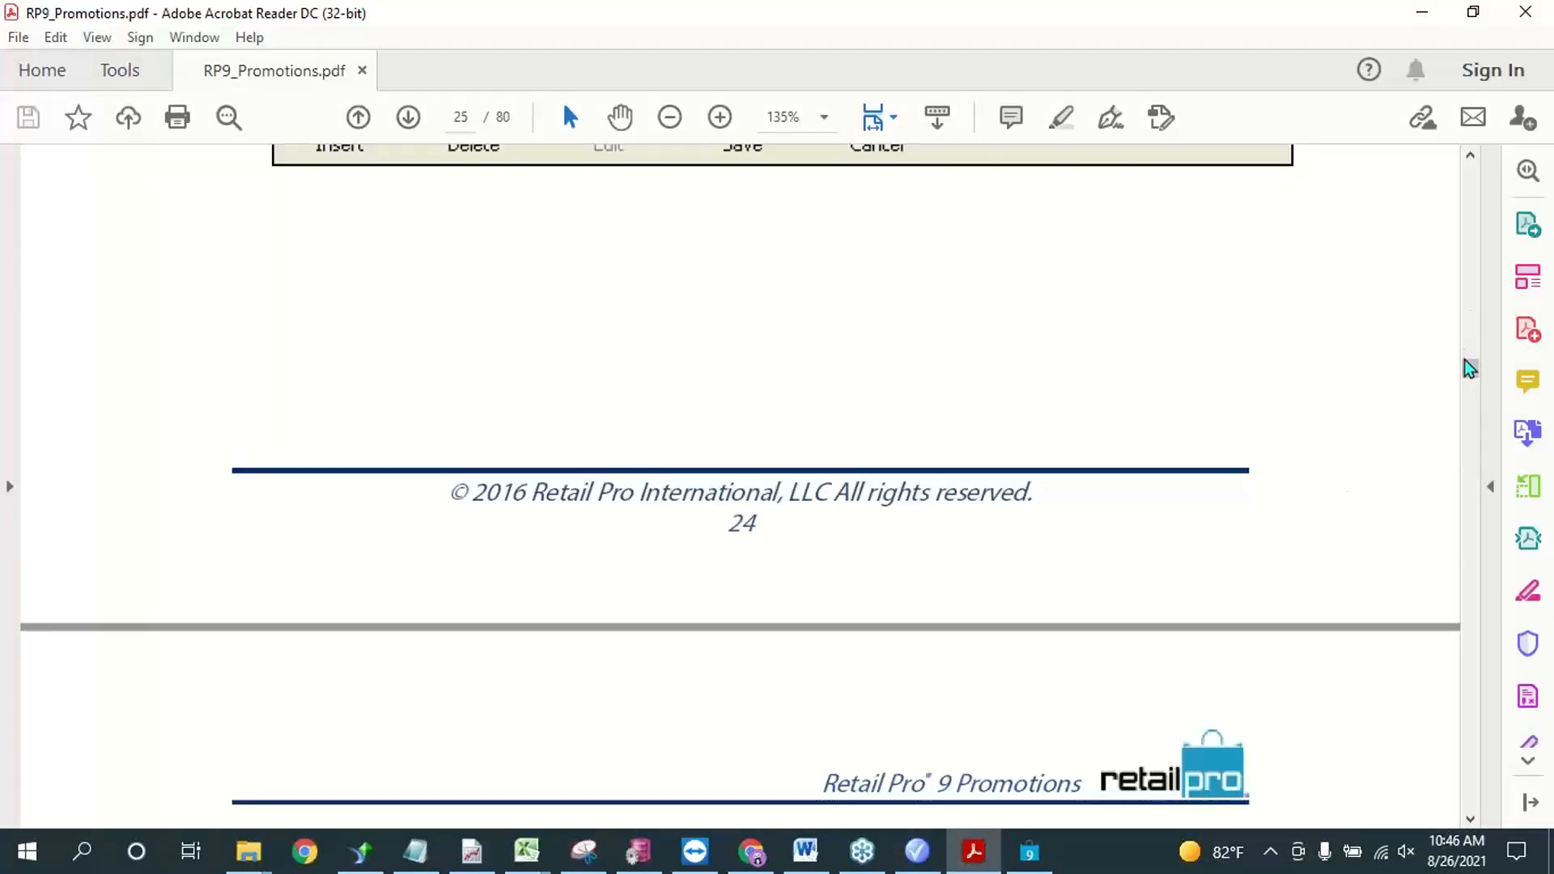
{"action": "left_click_drag", "start_coordinate": [1469, 368], "coordinate": [1475, 310]}
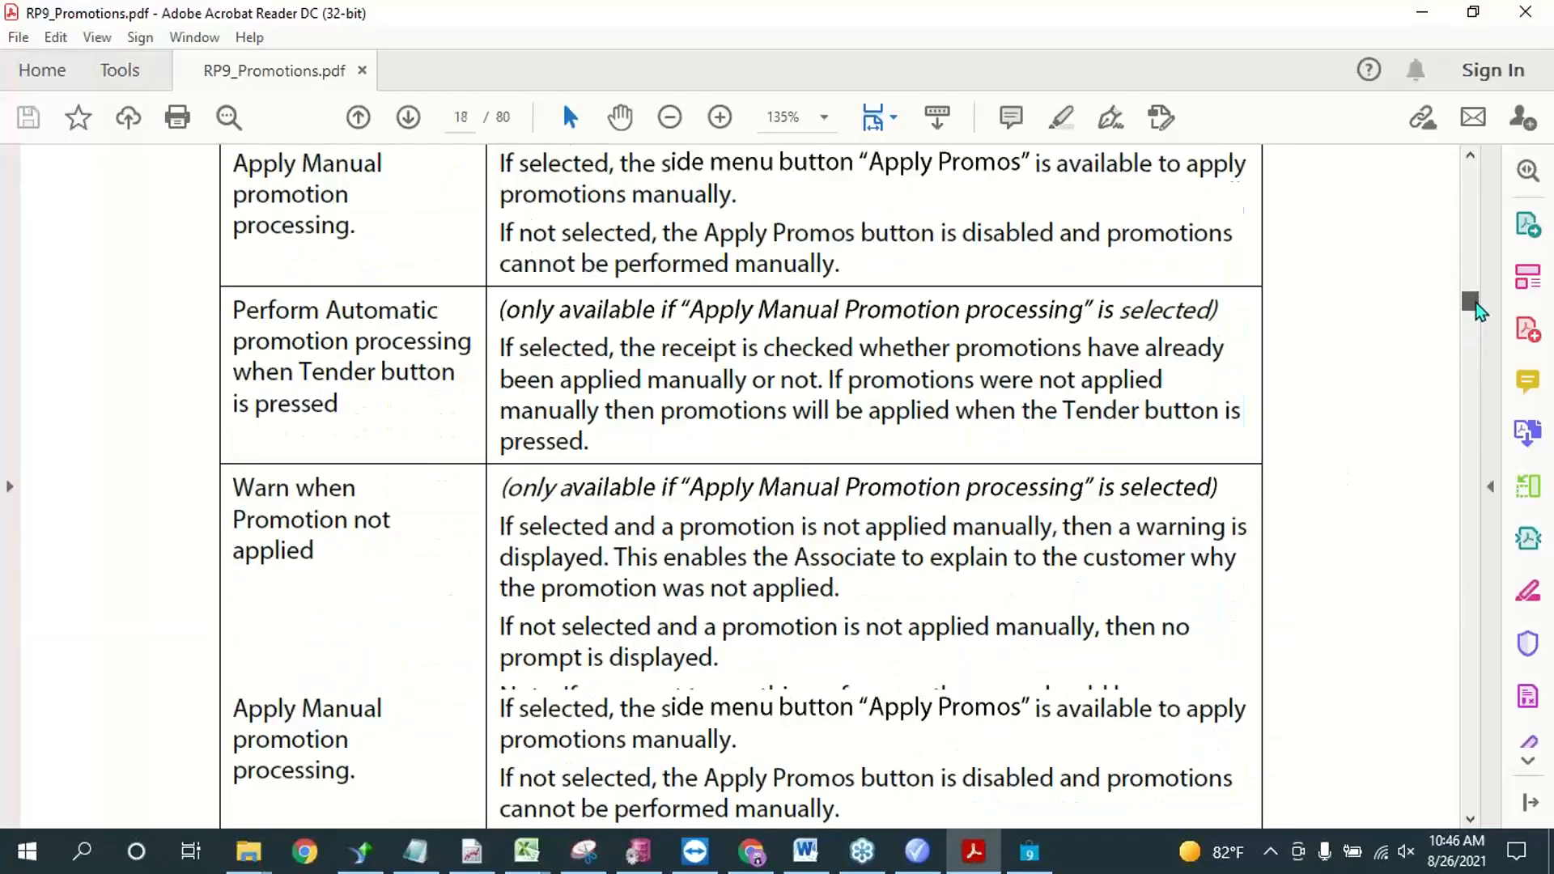
{"action": "scroll", "coordinate": [1282, 394], "scroll_direction": "up", "scroll_amount": 15}
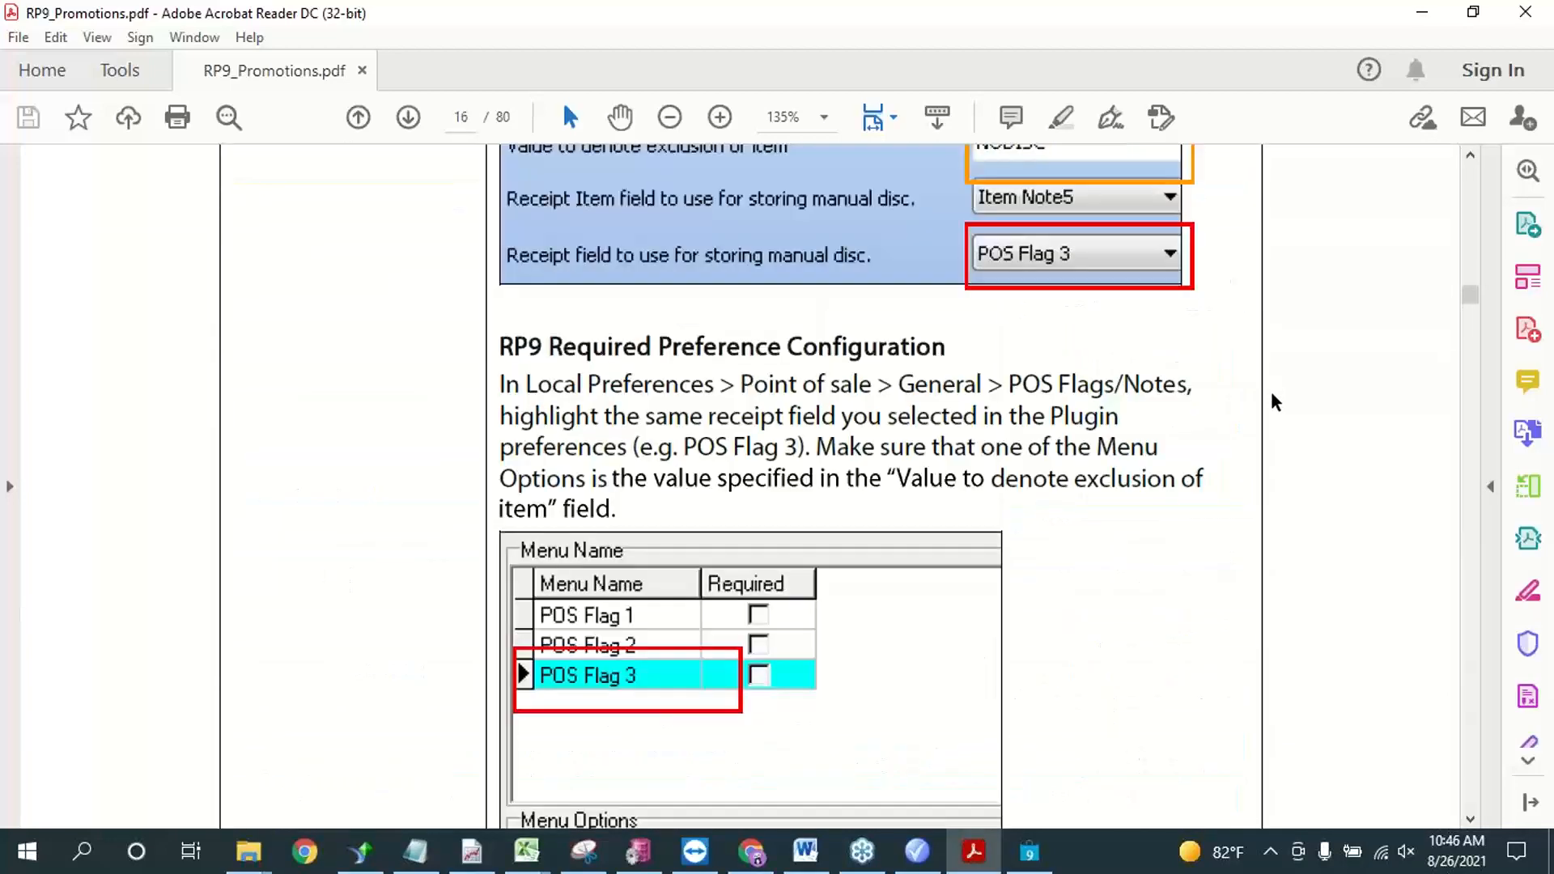
{"action": "scroll", "coordinate": [1277, 402], "scroll_direction": "up", "scroll_amount": 10}
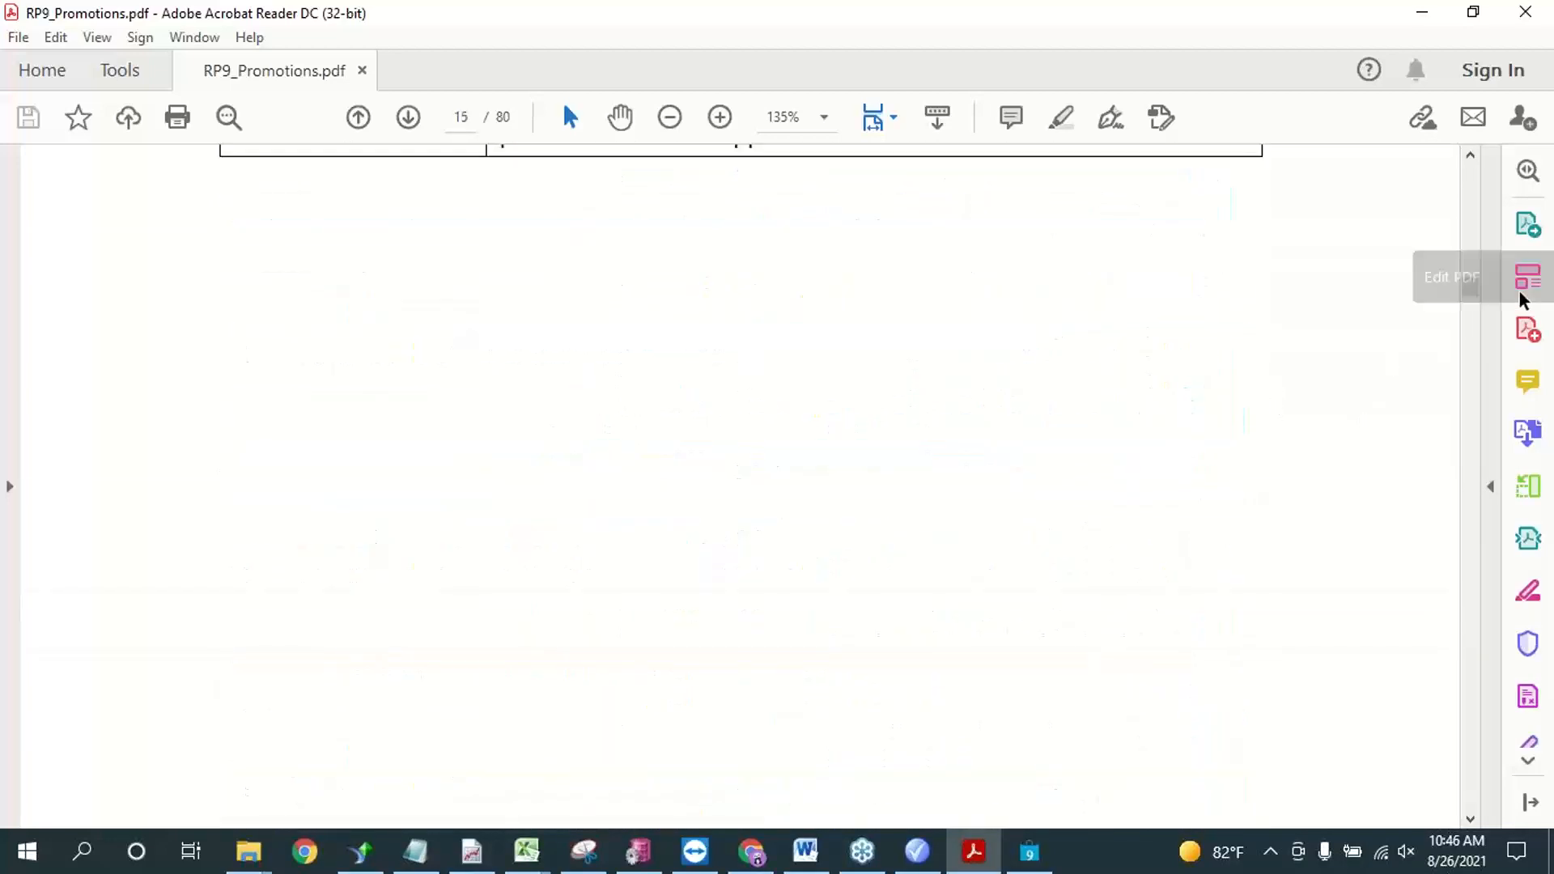
{"action": "left_click_drag", "start_coordinate": [1481, 305], "coordinate": [1471, 241]}
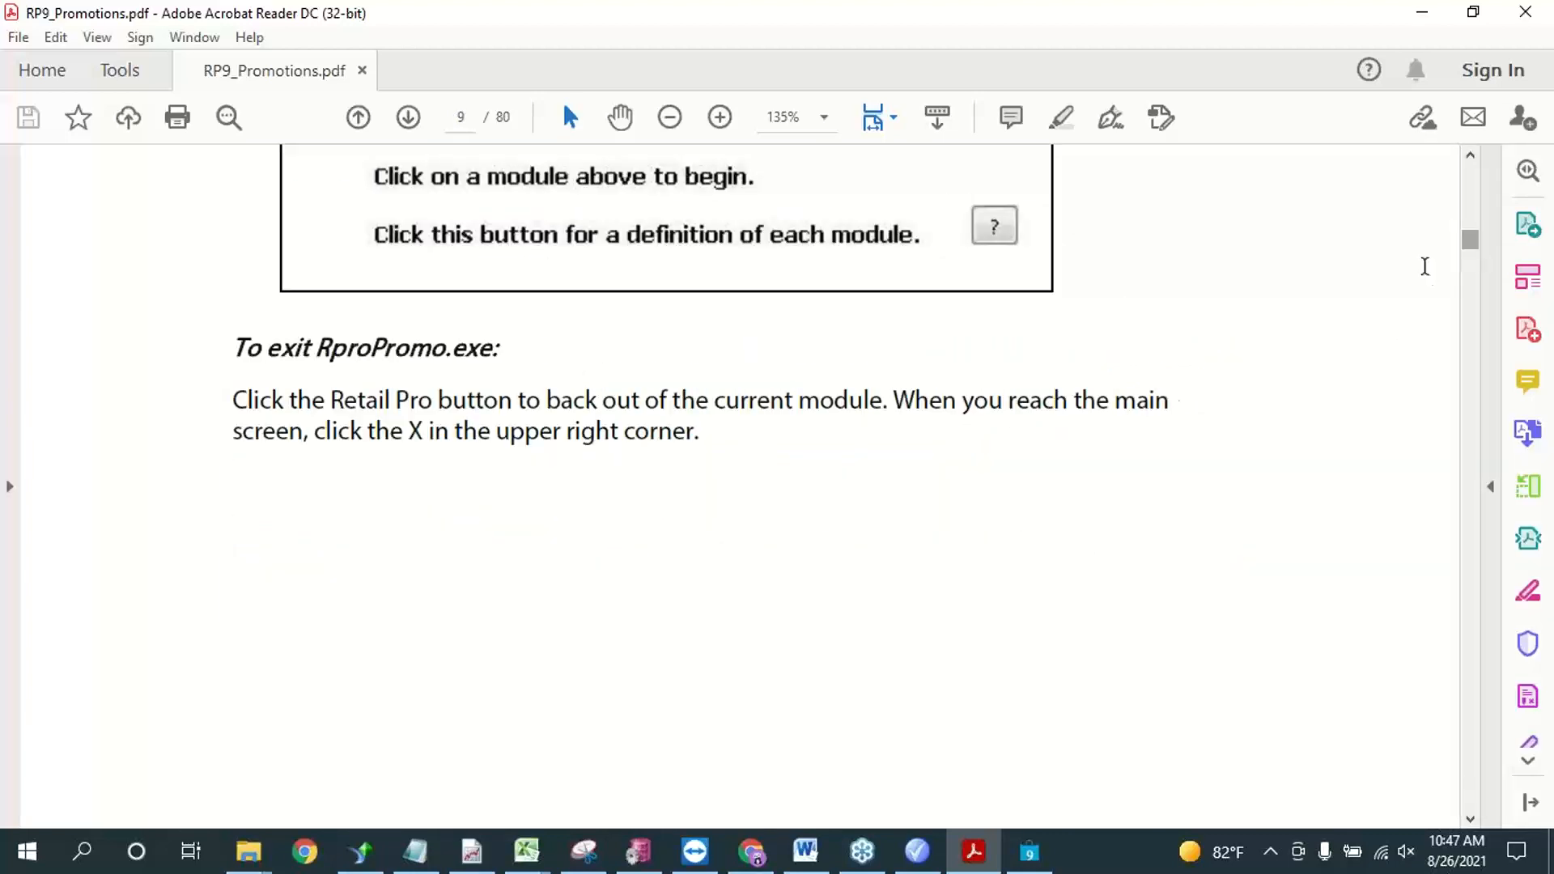
{"action": "scroll", "coordinate": [1169, 442], "scroll_direction": "up", "scroll_amount": 15}
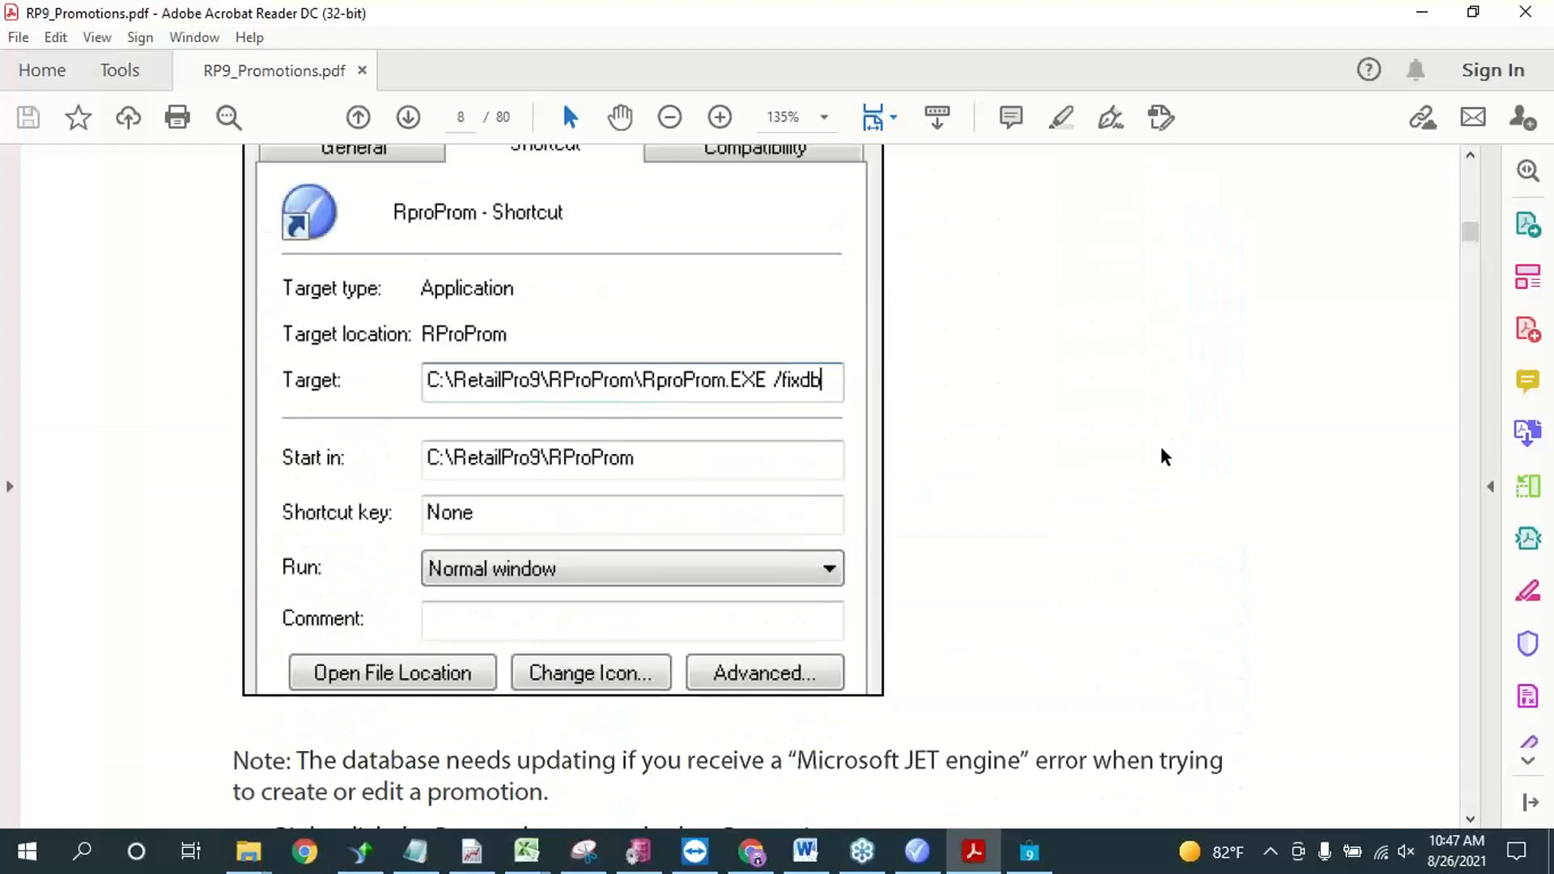
{"action": "scroll", "coordinate": [963, 552], "scroll_direction": "up", "scroll_amount": 1}
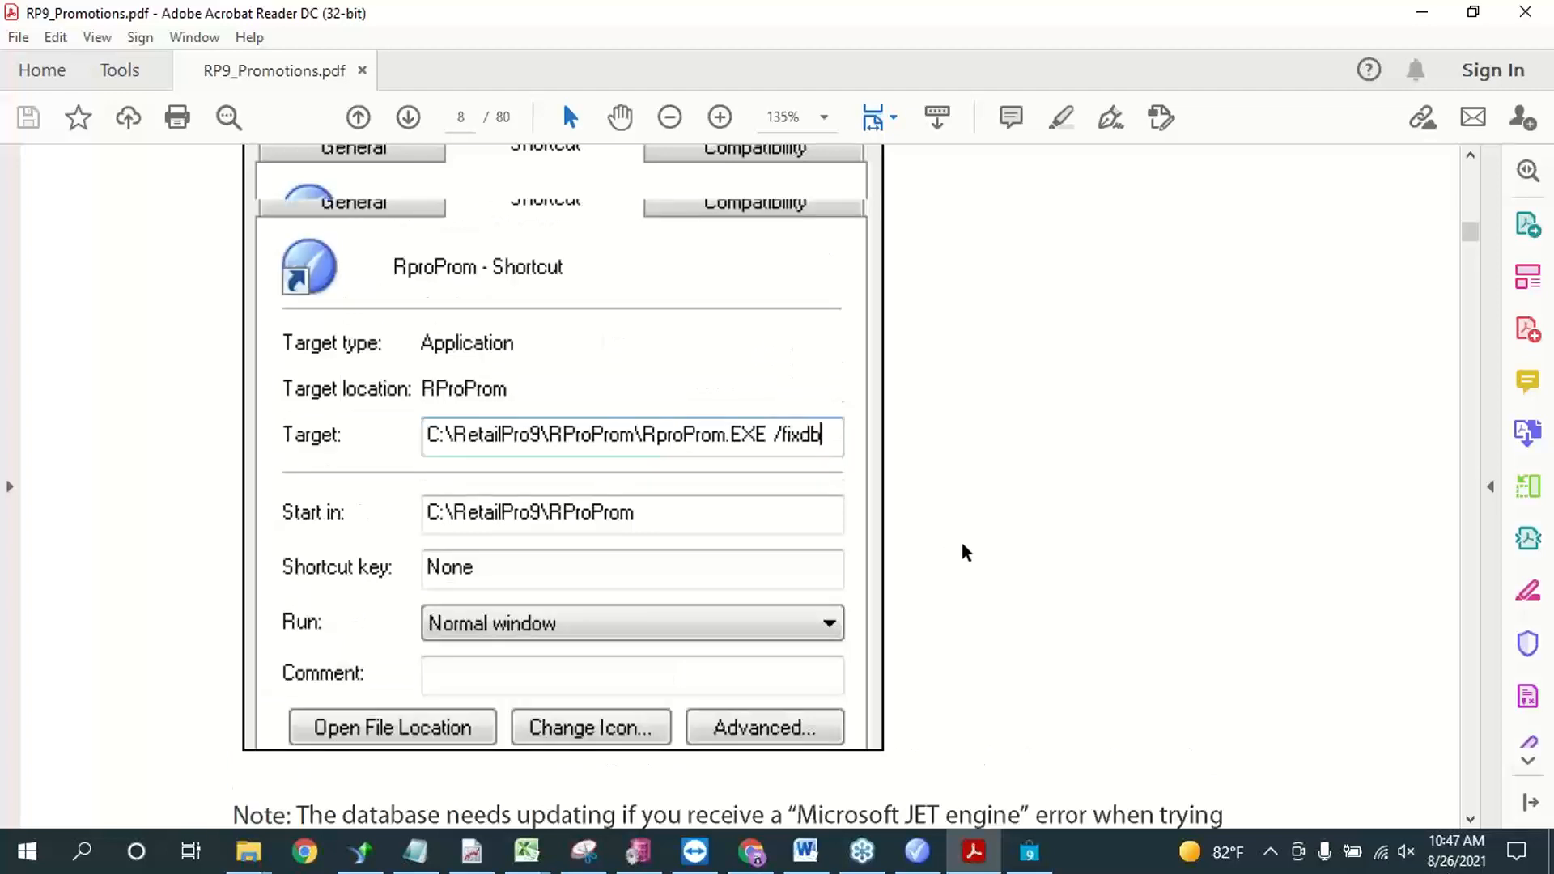
{"action": "scroll", "coordinate": [965, 552], "scroll_direction": "up", "scroll_amount": 5}
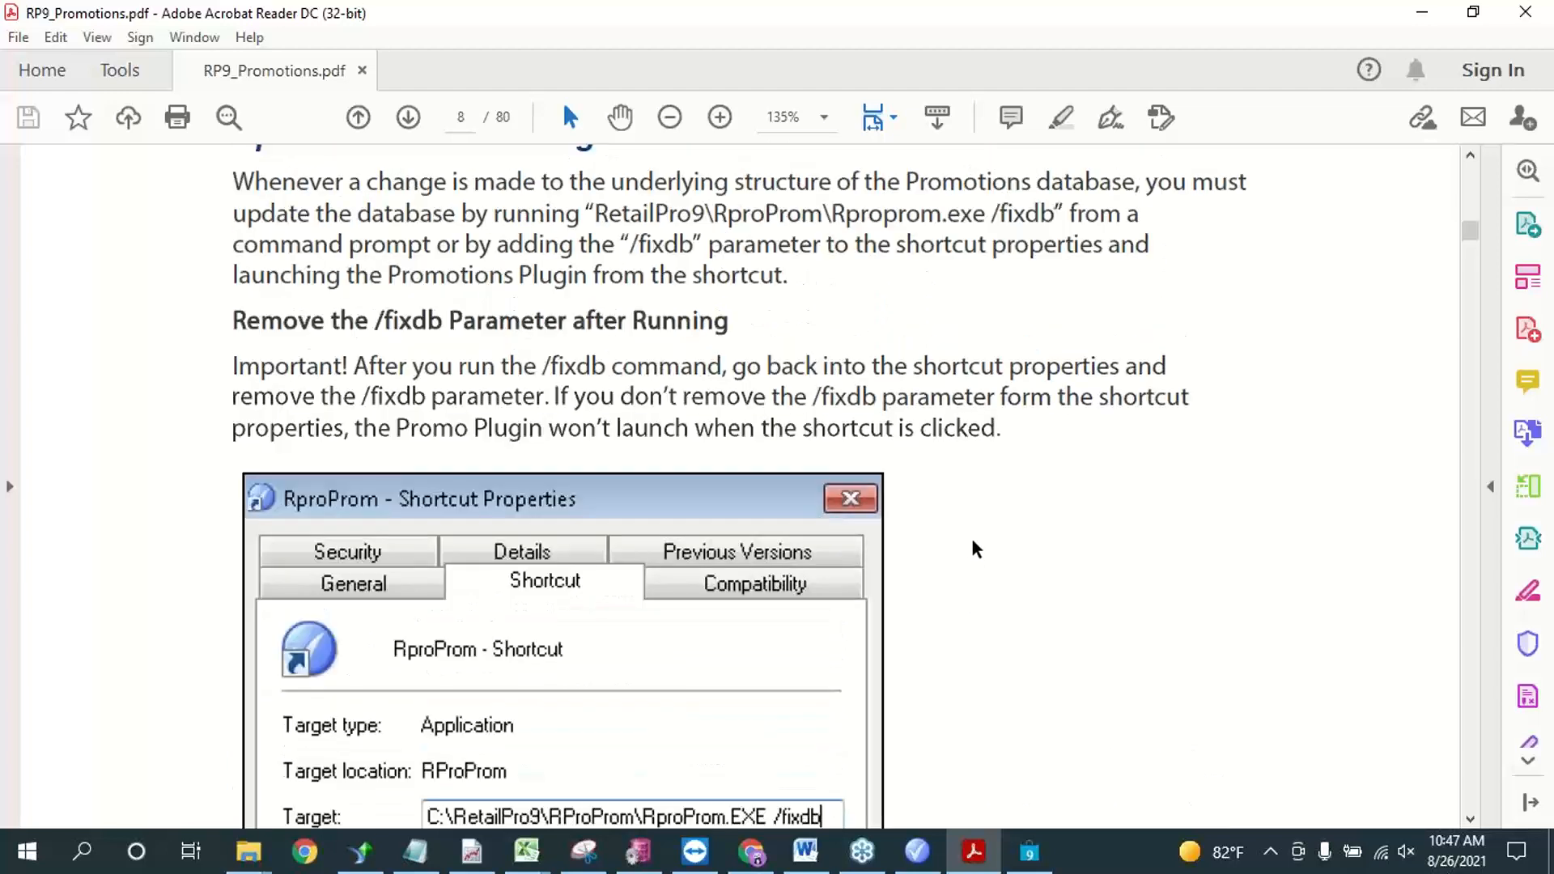
{"action": "scroll", "coordinate": [975, 550], "scroll_direction": "up", "scroll_amount": 1}
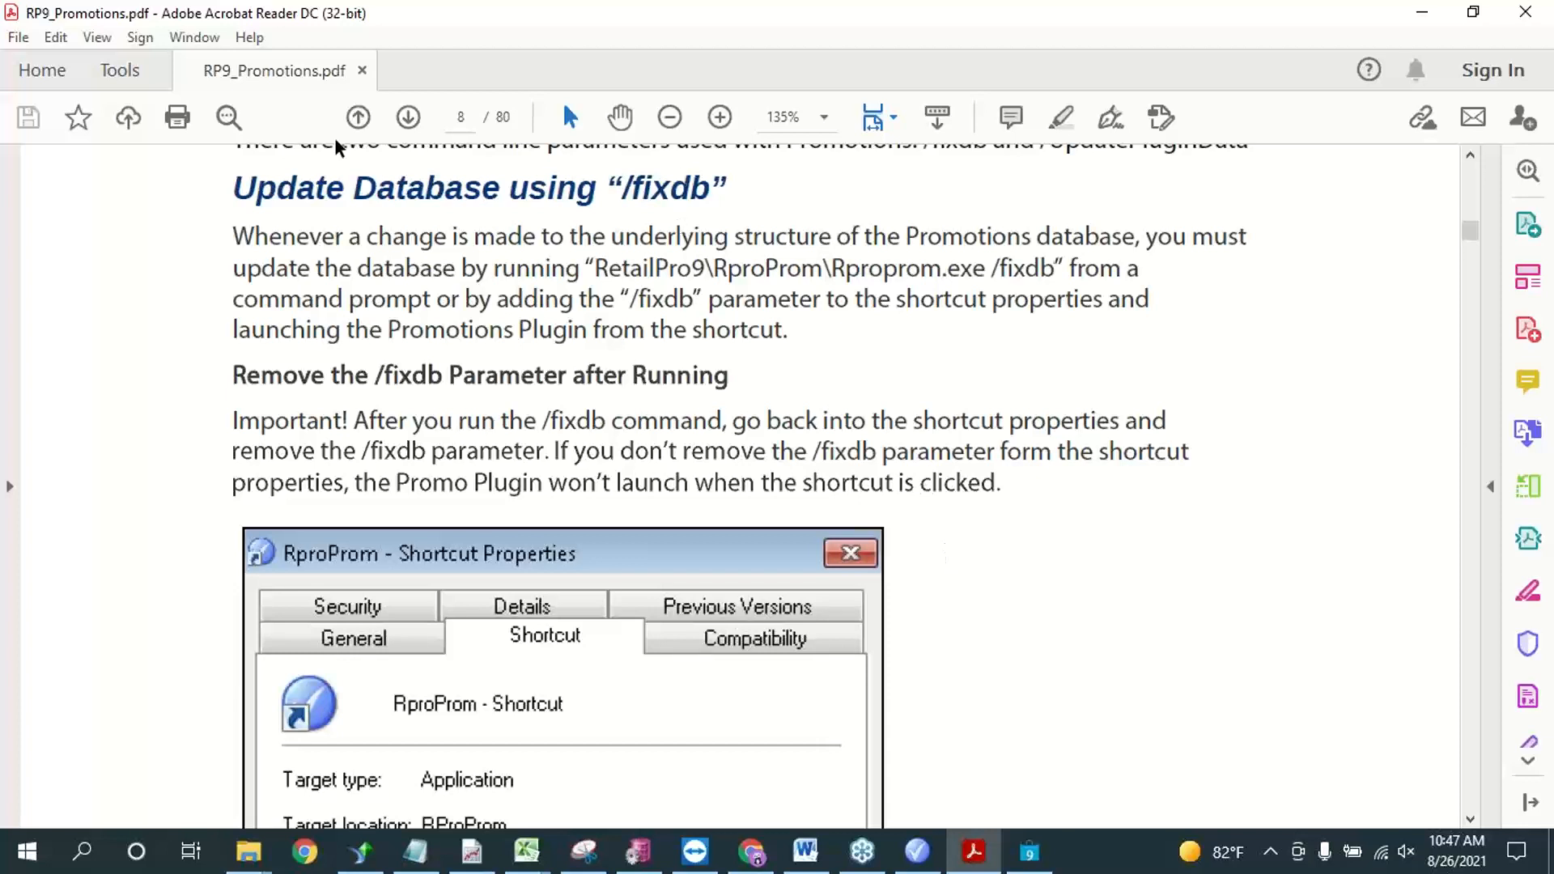
Step: Read the /fixdb section with its shortcut target example, and return to Retail Pro Promotions
{"action": "left_click_drag", "start_coordinate": [377, 188], "coordinate": [772, 202]}
{"action": "left_click", "coordinate": [835, 469]}
{"action": "scroll", "coordinate": [899, 482], "scroll_direction": "down", "scroll_amount": 5}
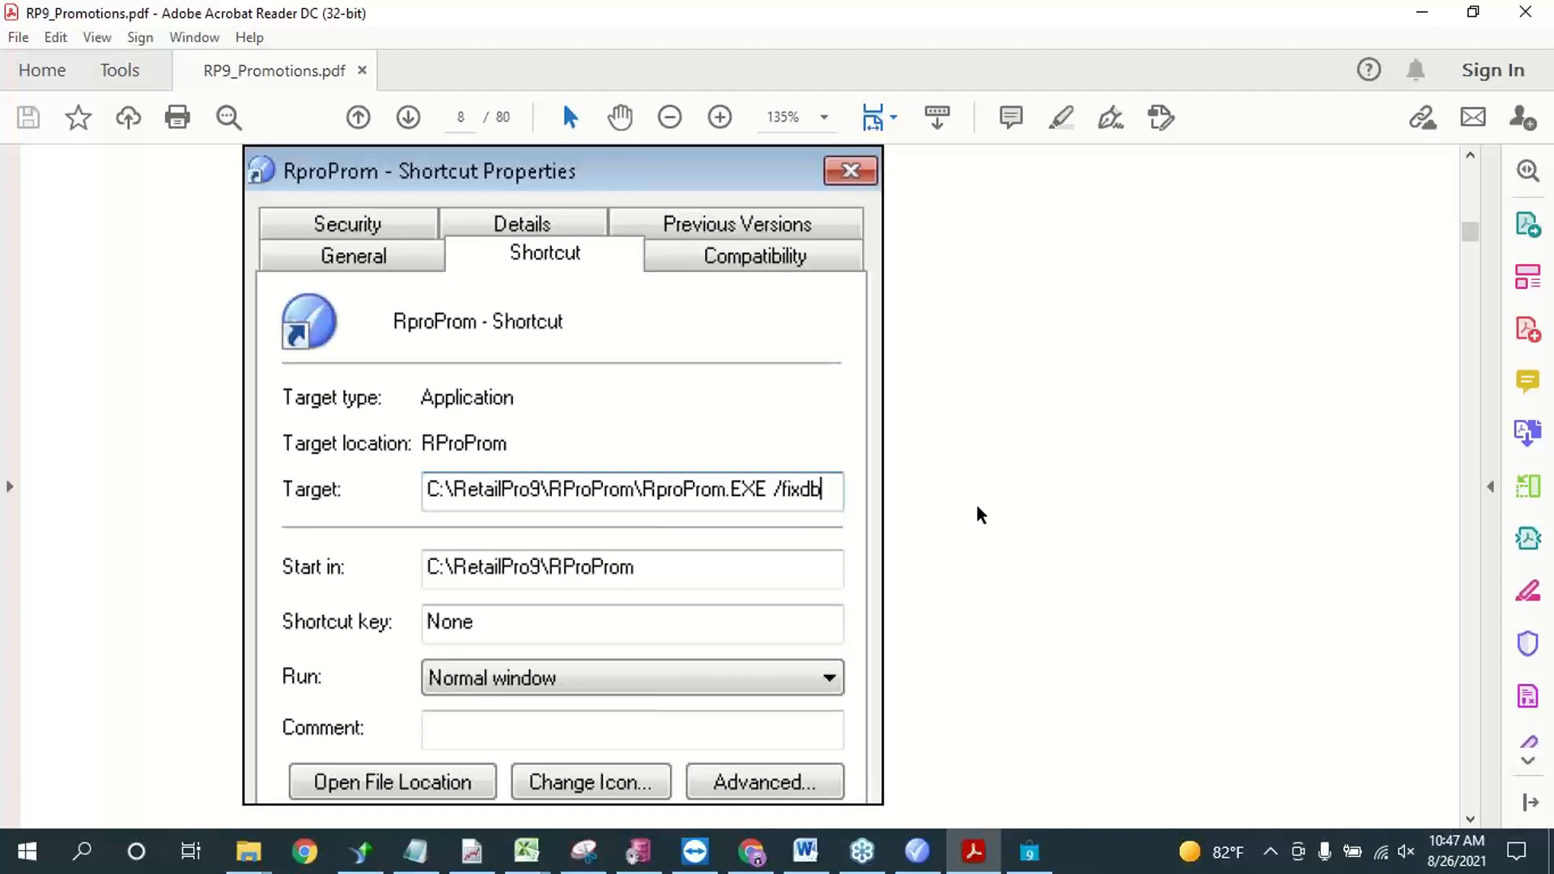
{"action": "scroll", "coordinate": [579, 423], "scroll_direction": "down", "scroll_amount": 4}
{"action": "scroll", "coordinate": [583, 424], "scroll_direction": "up", "scroll_amount": 3}
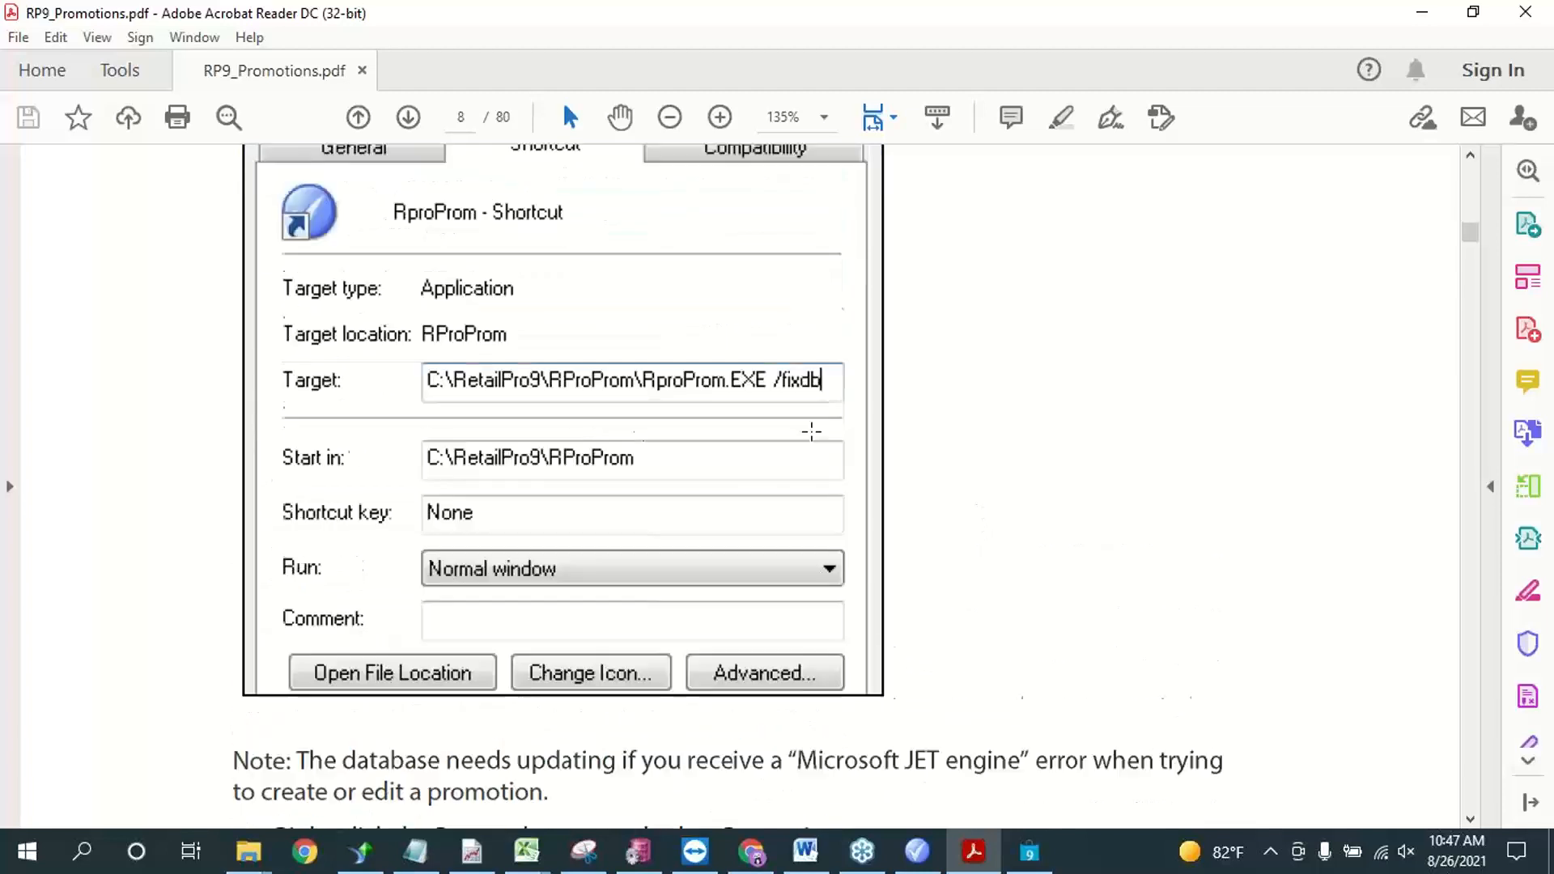
{"action": "left_click", "coordinate": [1422, 11]}
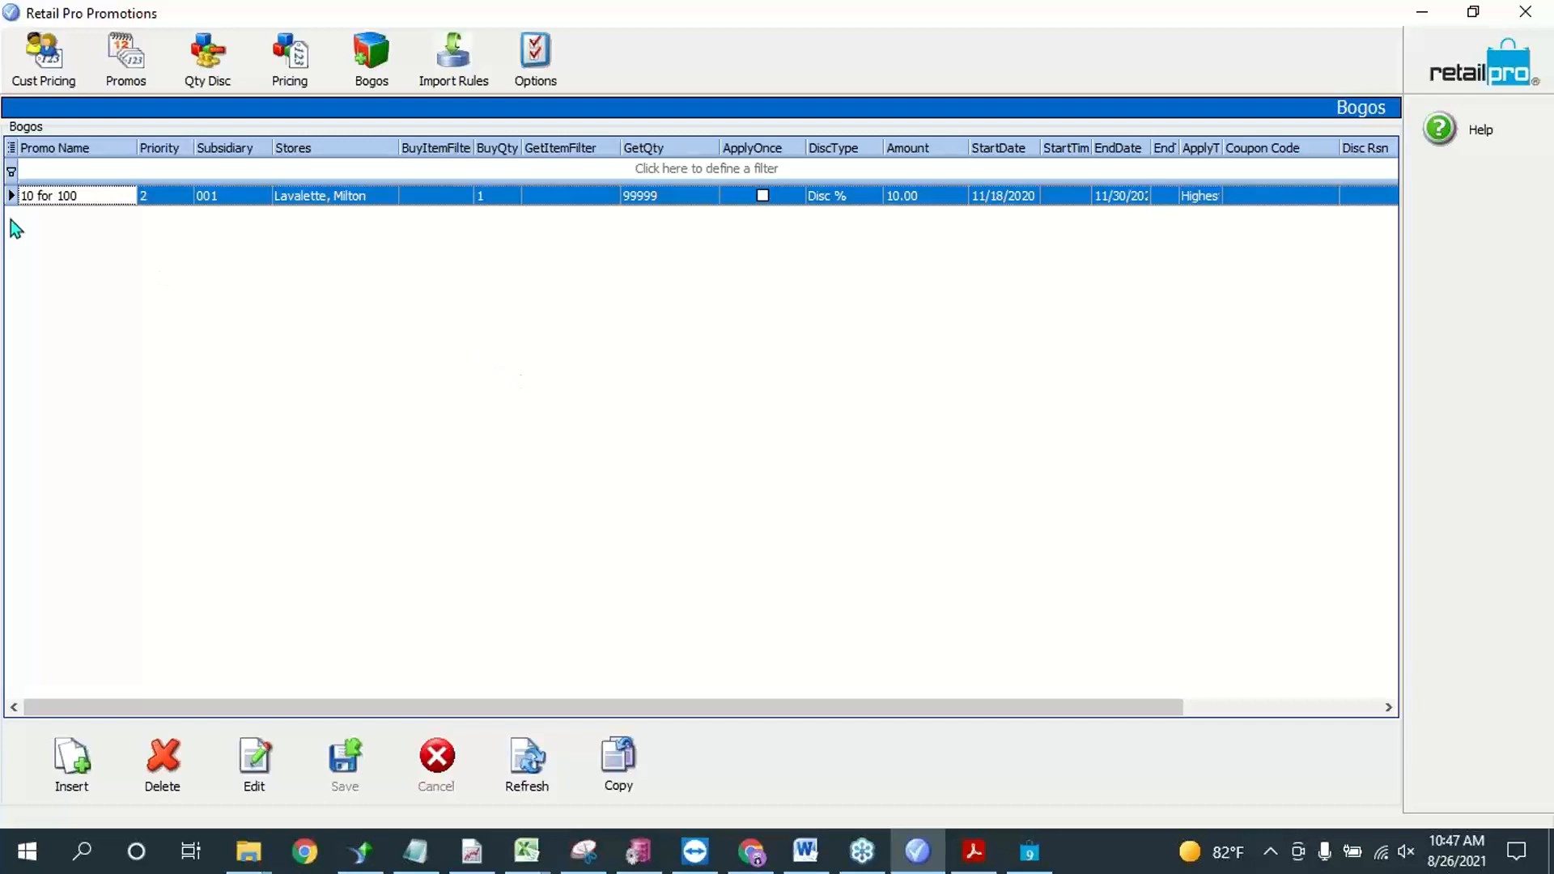
Step: Examine the 10 for 100 bogo's subtotal and buy threshold settings, widening the Use Subtotal column to show its full heading
{"action": "left_click", "coordinate": [123, 195]}
{"action": "left_click", "coordinate": [125, 195]}
{"action": "left_click_drag", "start_coordinate": [1110, 706], "coordinate": [1311, 742]}
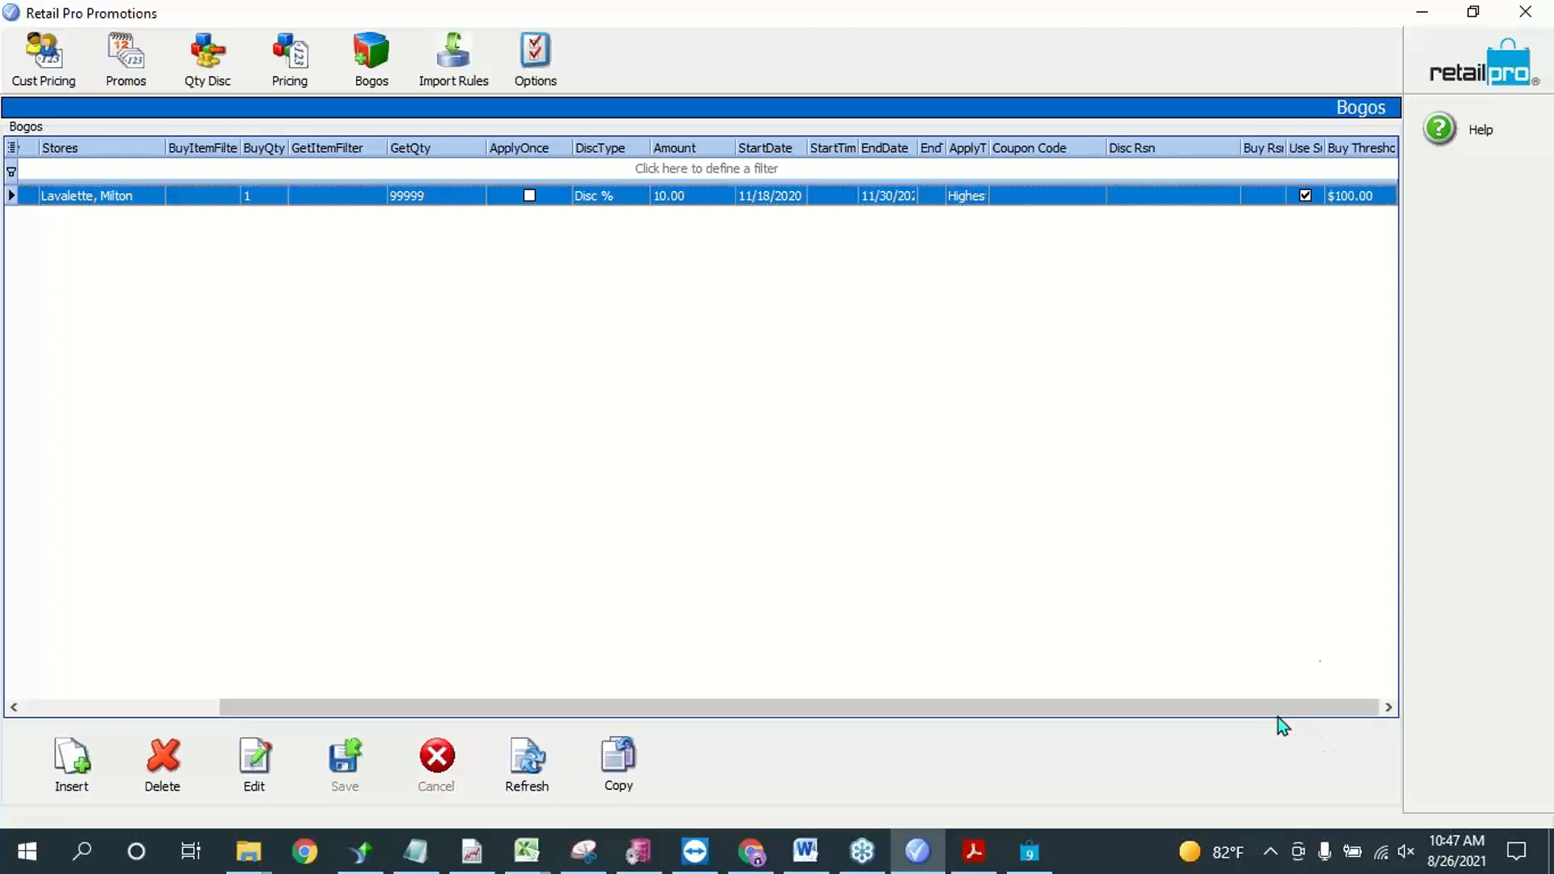
{"action": "left_click_drag", "start_coordinate": [1240, 148], "coordinate": [1211, 155]}
{"action": "left_click_drag", "start_coordinate": [1325, 146], "coordinate": [1363, 148]}
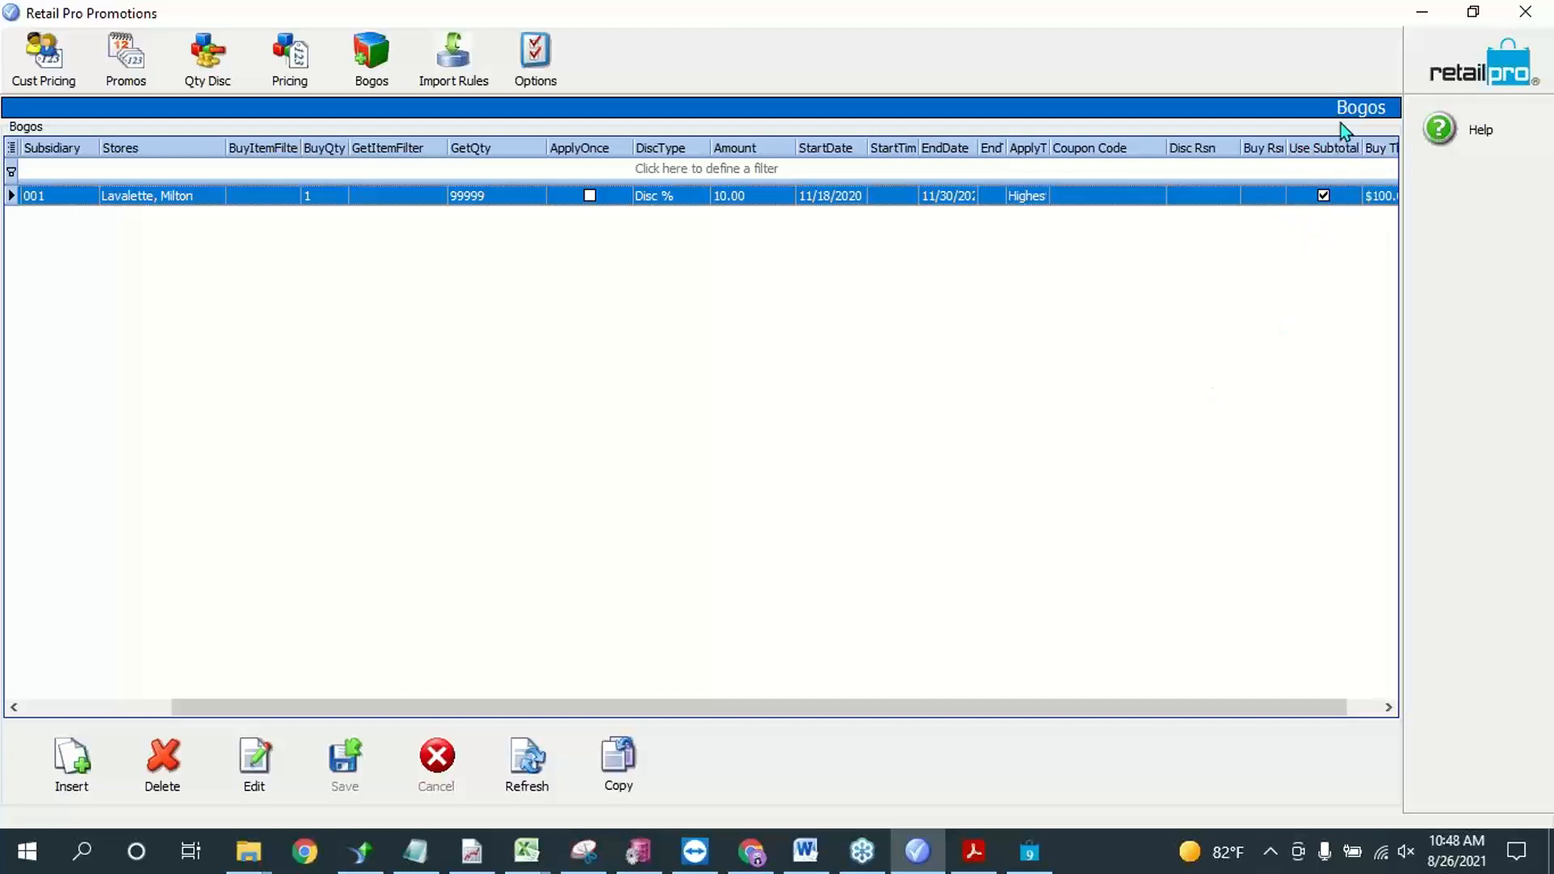
{"action": "left_click_drag", "start_coordinate": [1290, 706], "coordinate": [1327, 706]}
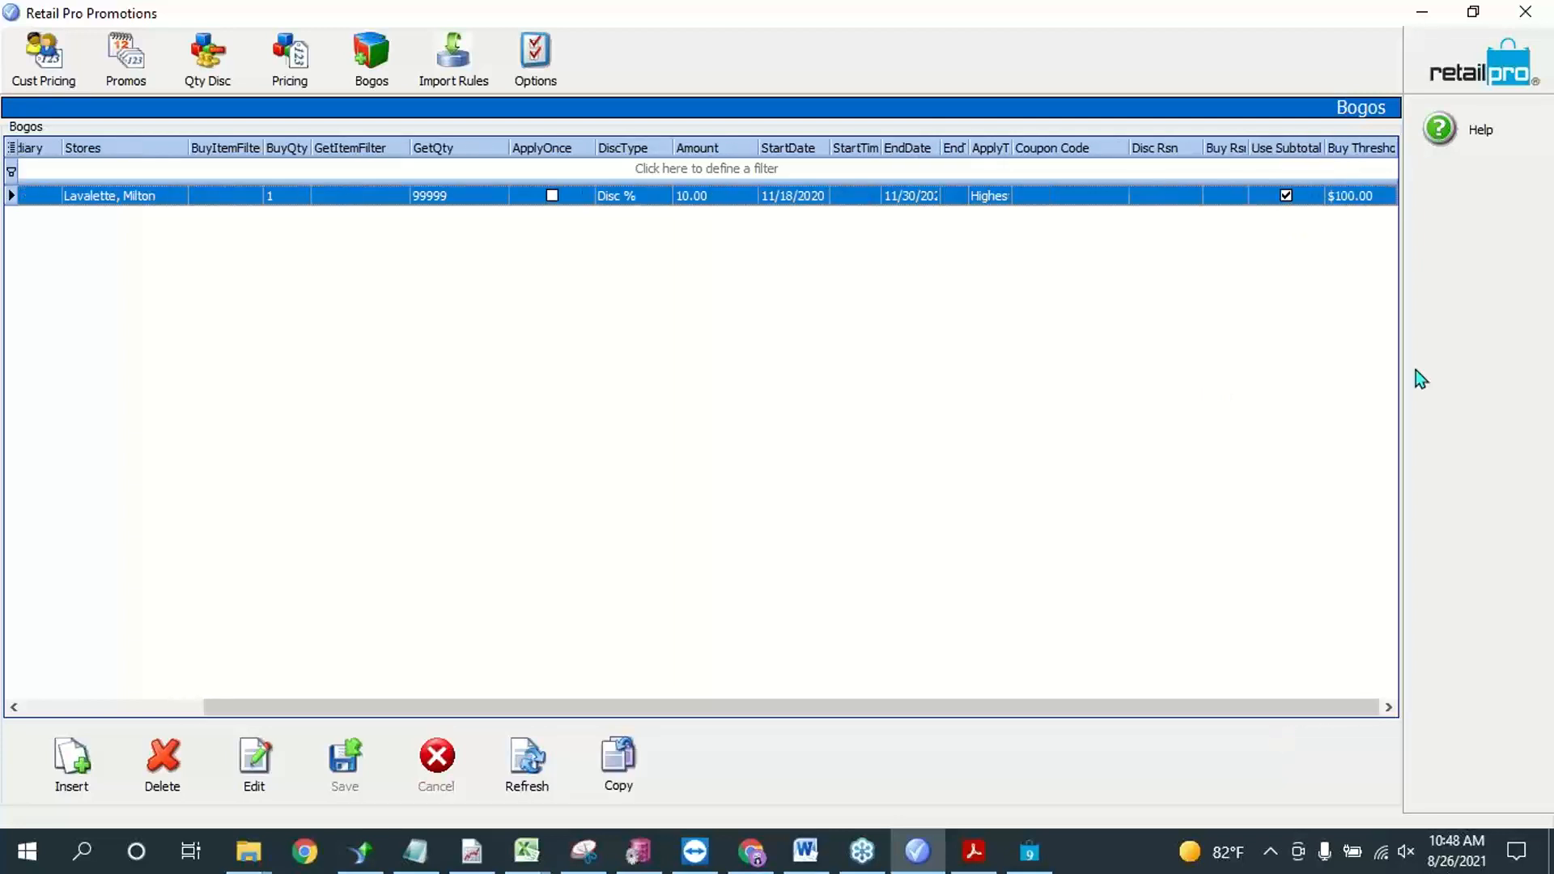
{"action": "left_click", "coordinate": [1367, 199]}
{"action": "left_click_drag", "start_coordinate": [1341, 710], "coordinate": [945, 711]}
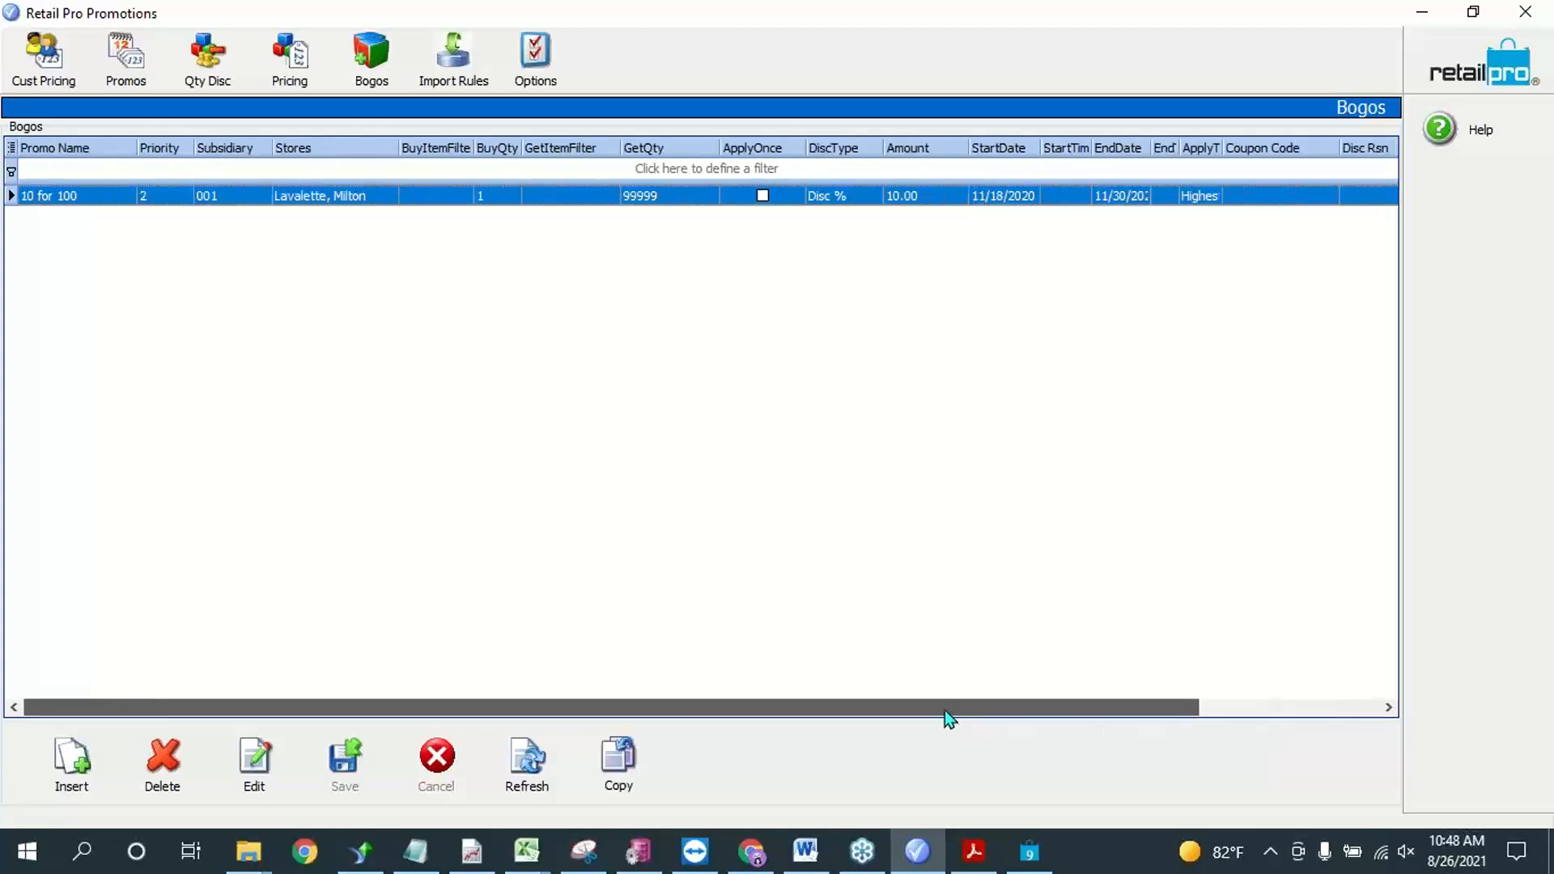
Step: Try to edit the 10 for 100 bogo and to insert a new promotion in the Bogos list
{"action": "left_click", "coordinate": [91, 195]}
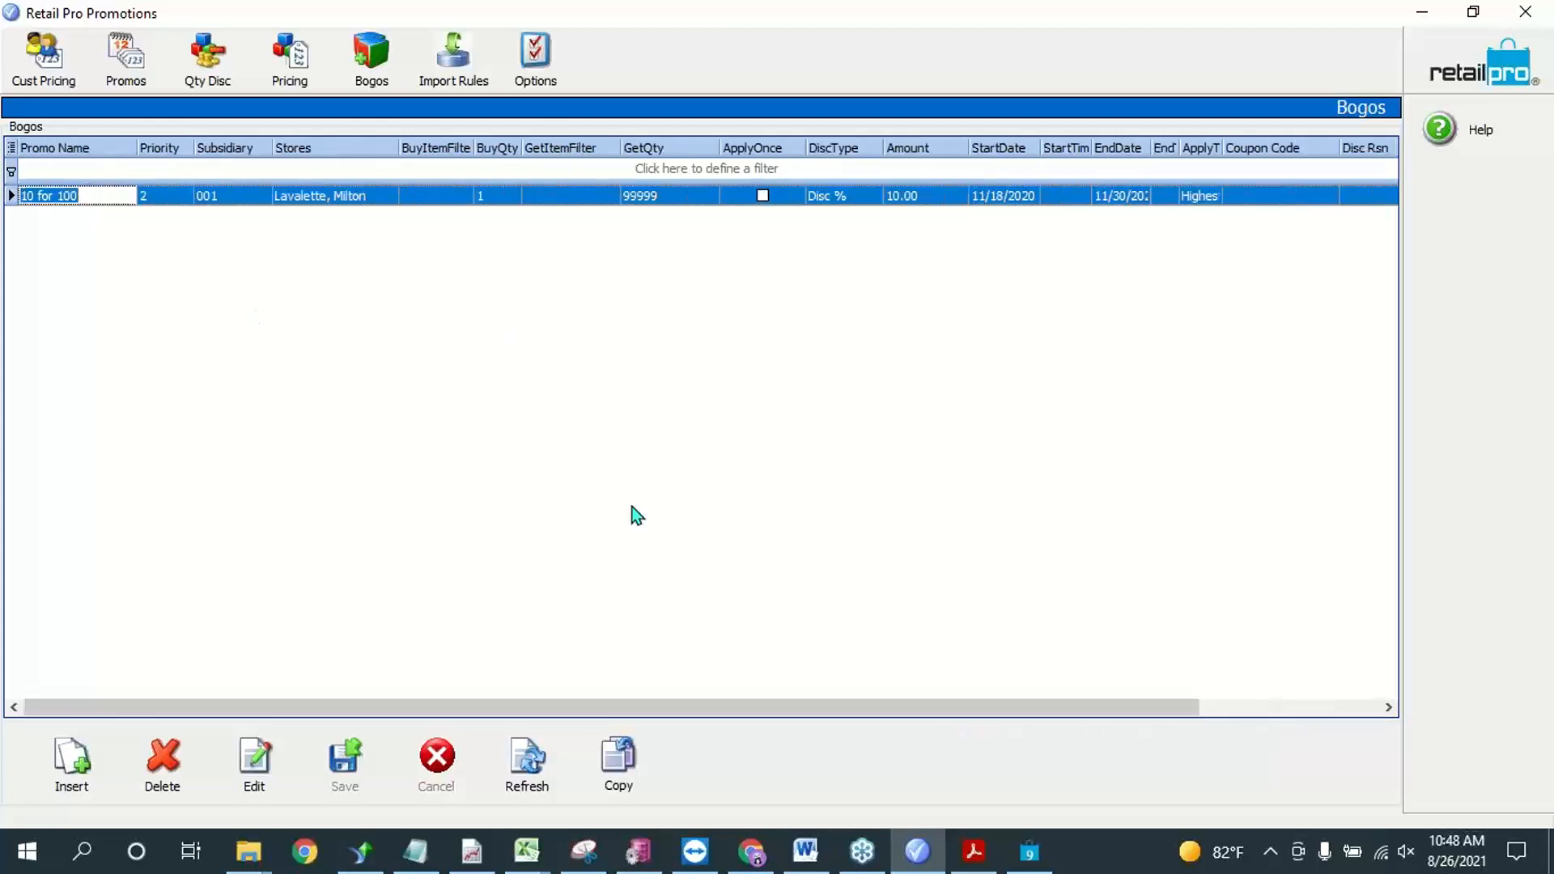
{"action": "left_click", "coordinate": [637, 515]}
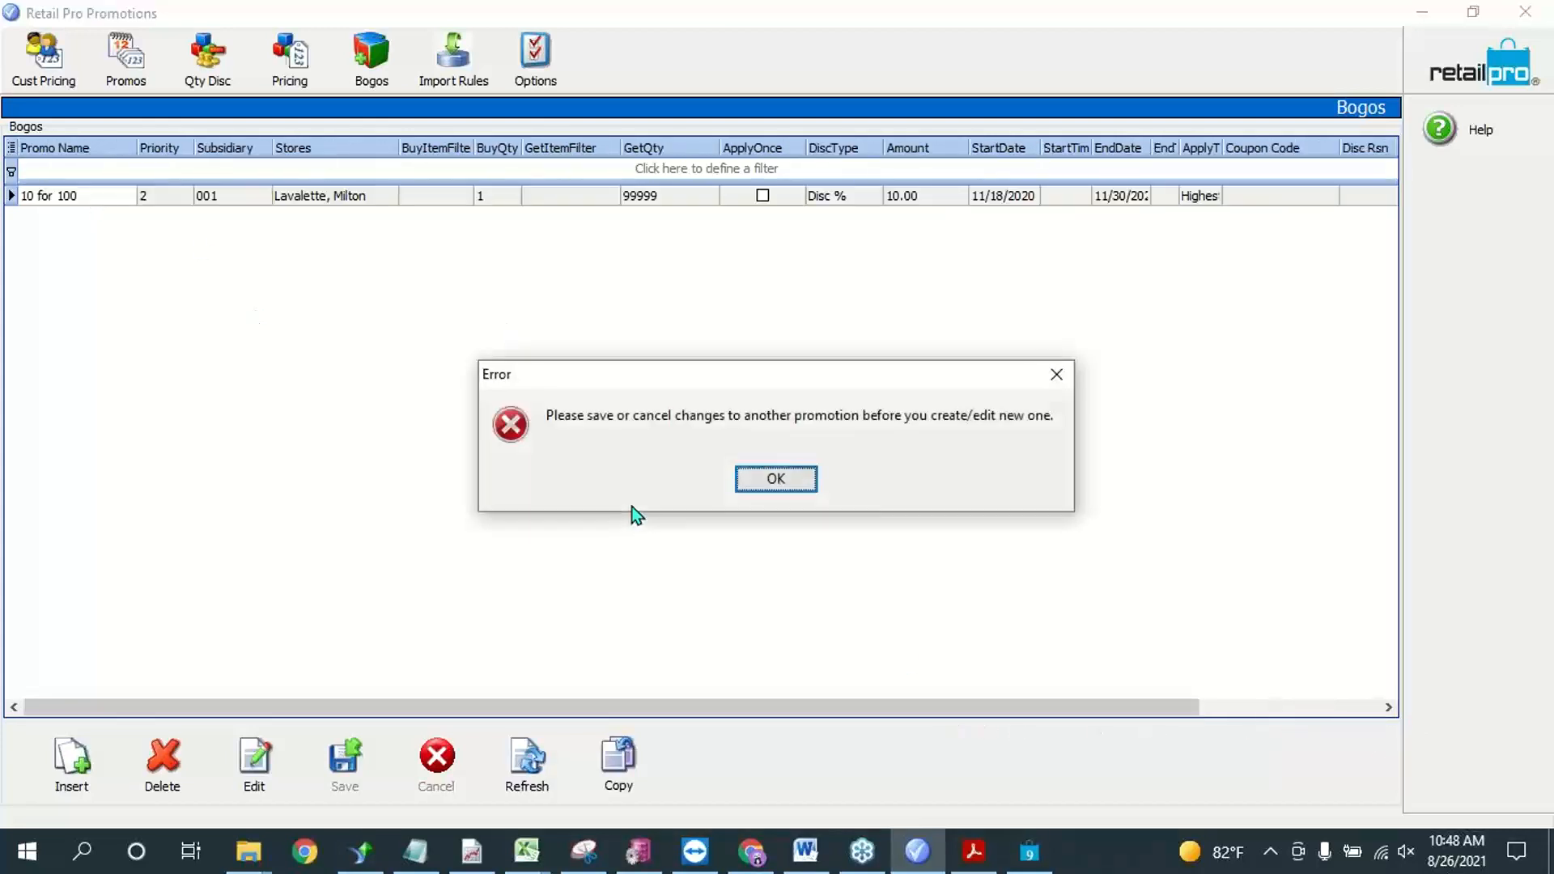
{"action": "left_click", "coordinate": [749, 483]}
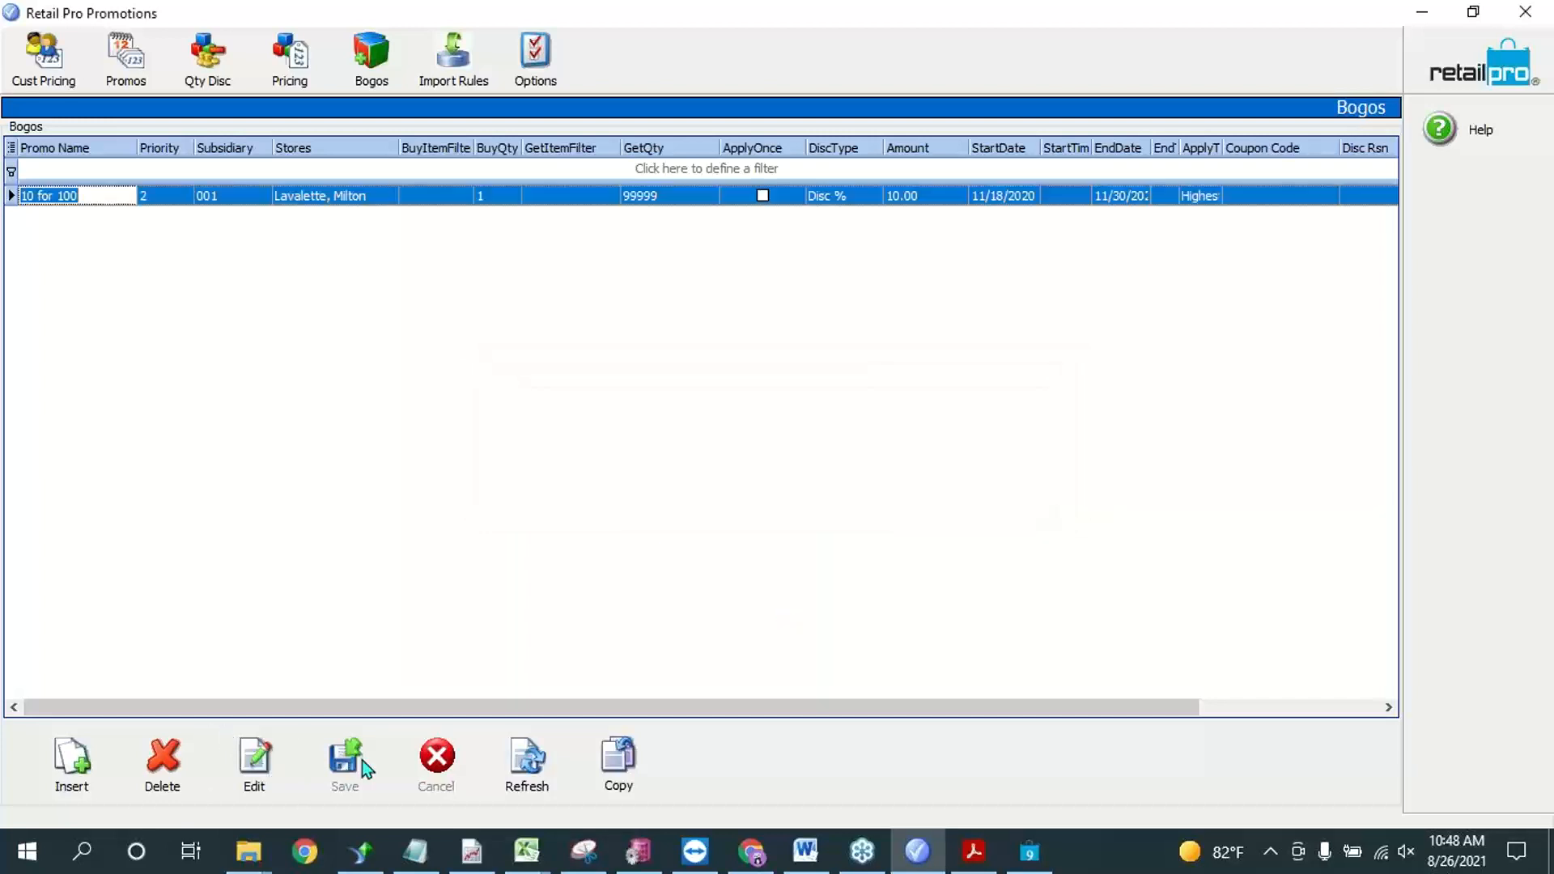
{"action": "left_click", "coordinate": [101, 194]}
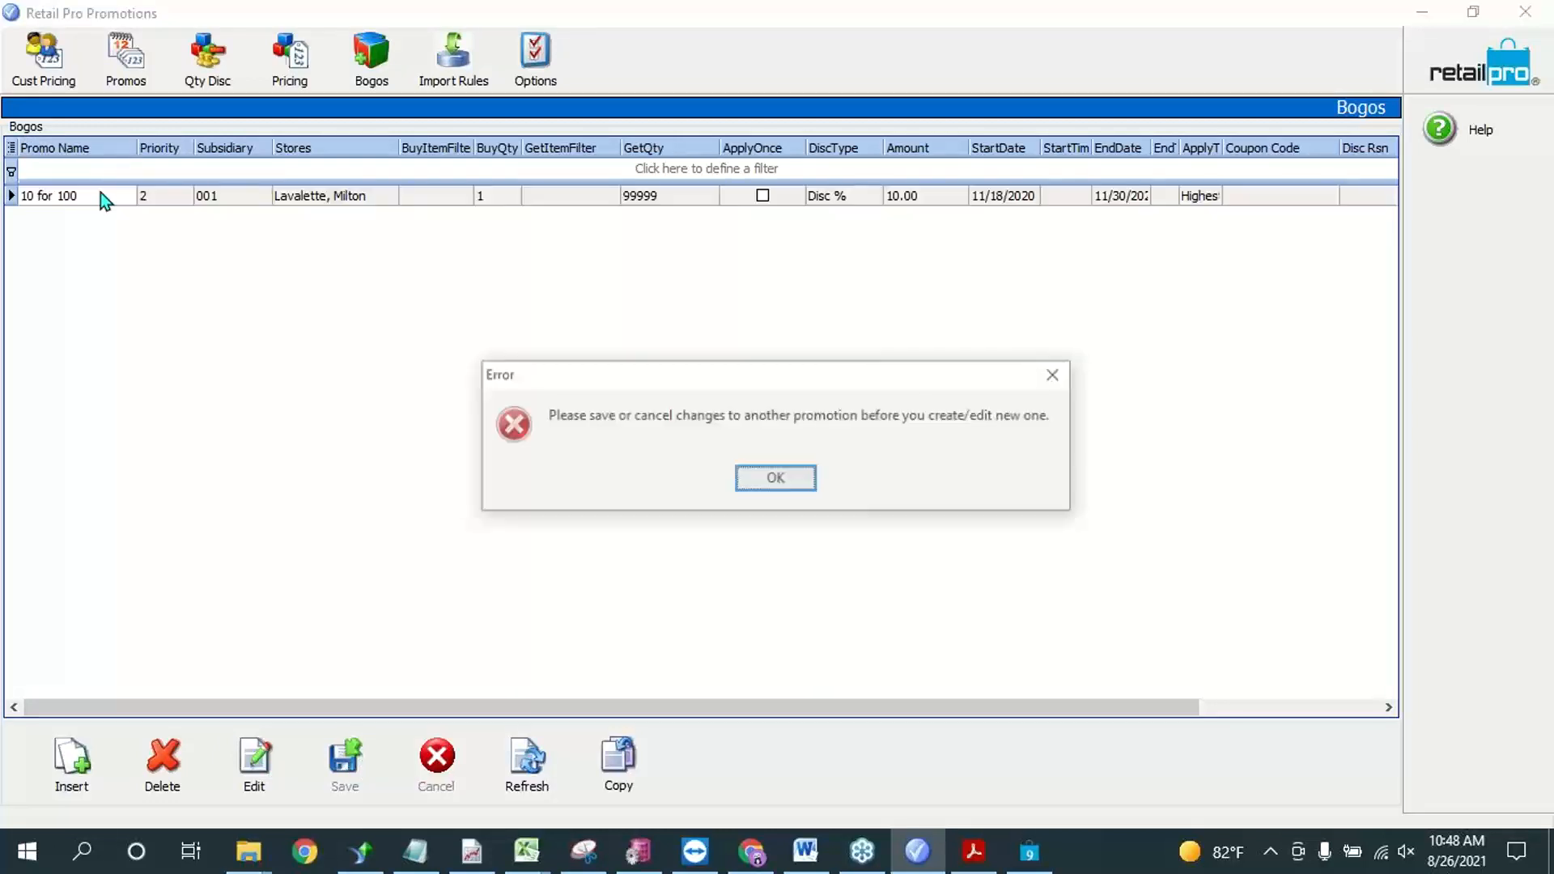
{"action": "key", "text": "Return"}
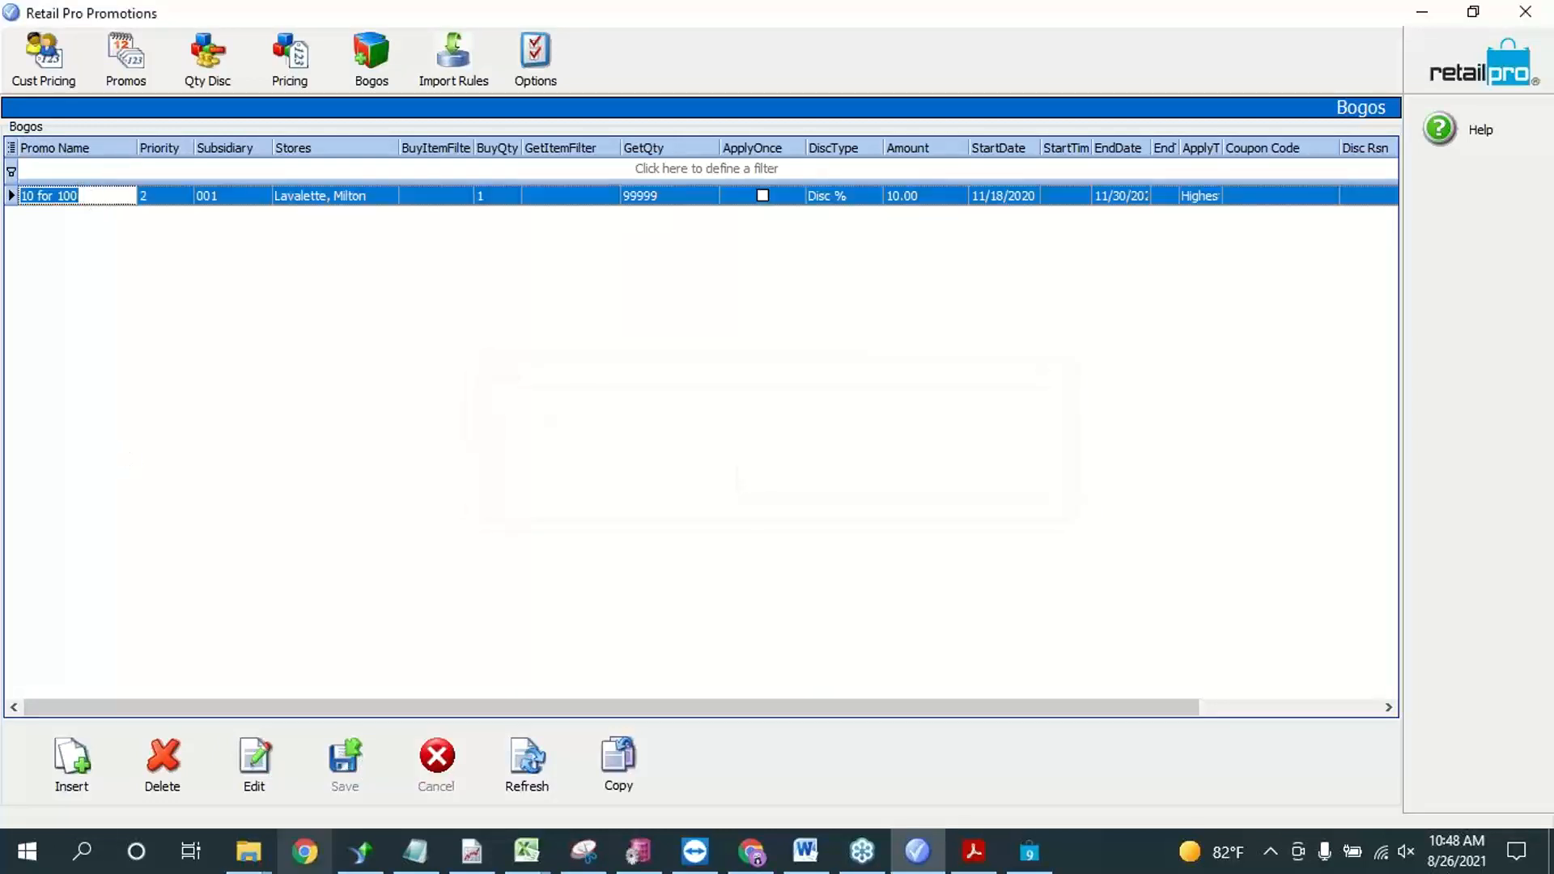
{"action": "left_click", "coordinate": [86, 765]}
{"action": "left_click", "coordinate": [769, 479]}
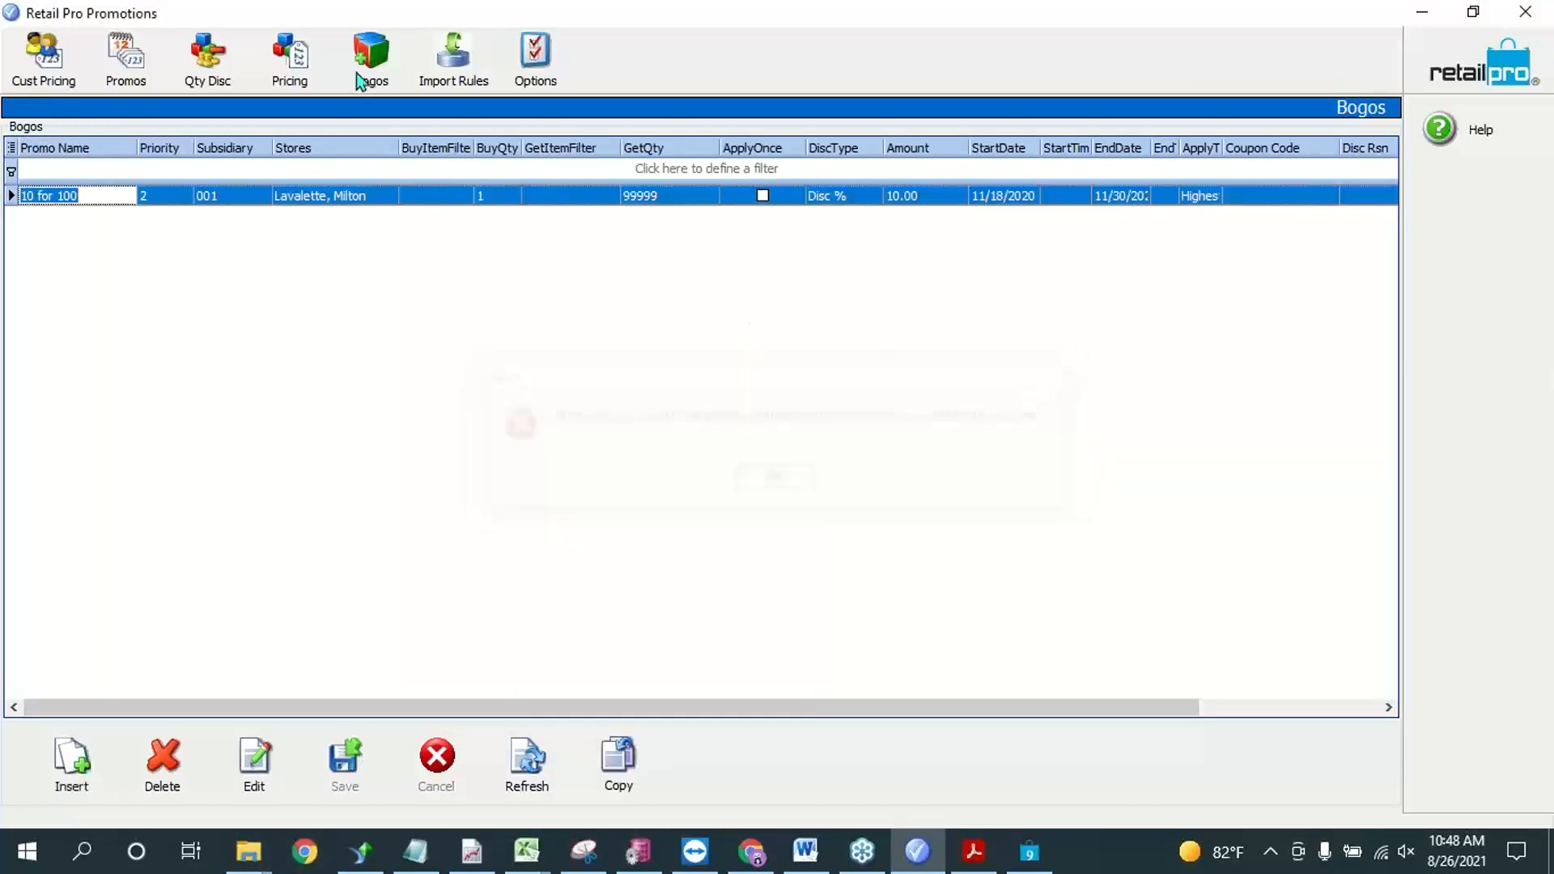
Step: Delete the unsaved special pricing rule for ALU 000081
{"action": "left_click", "coordinate": [289, 57]}
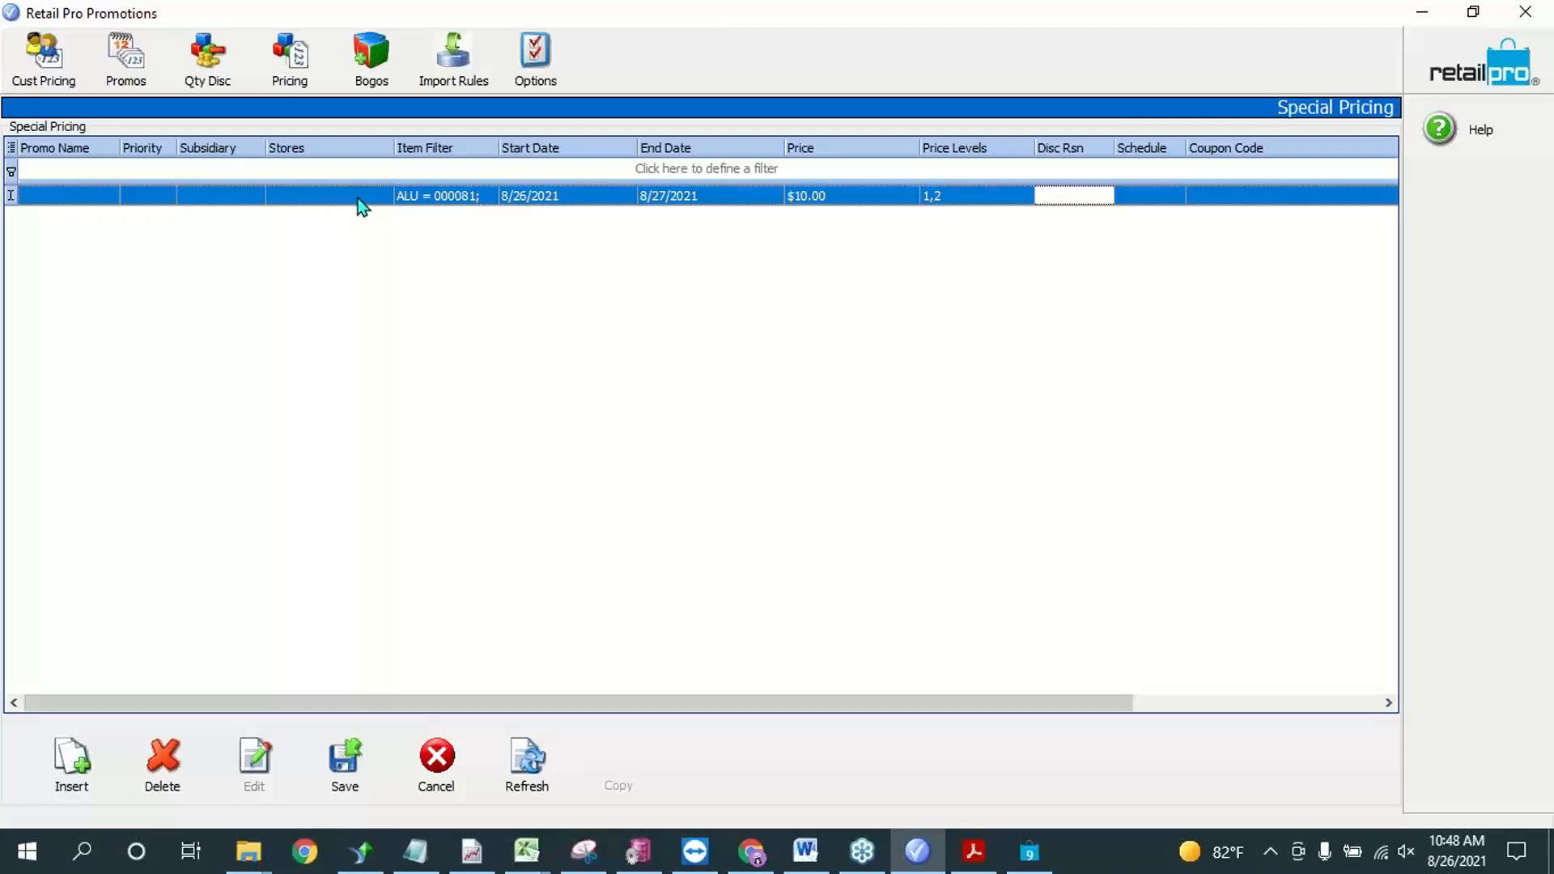
{"action": "left_click", "coordinate": [132, 188]}
{"action": "left_click", "coordinate": [159, 761]}
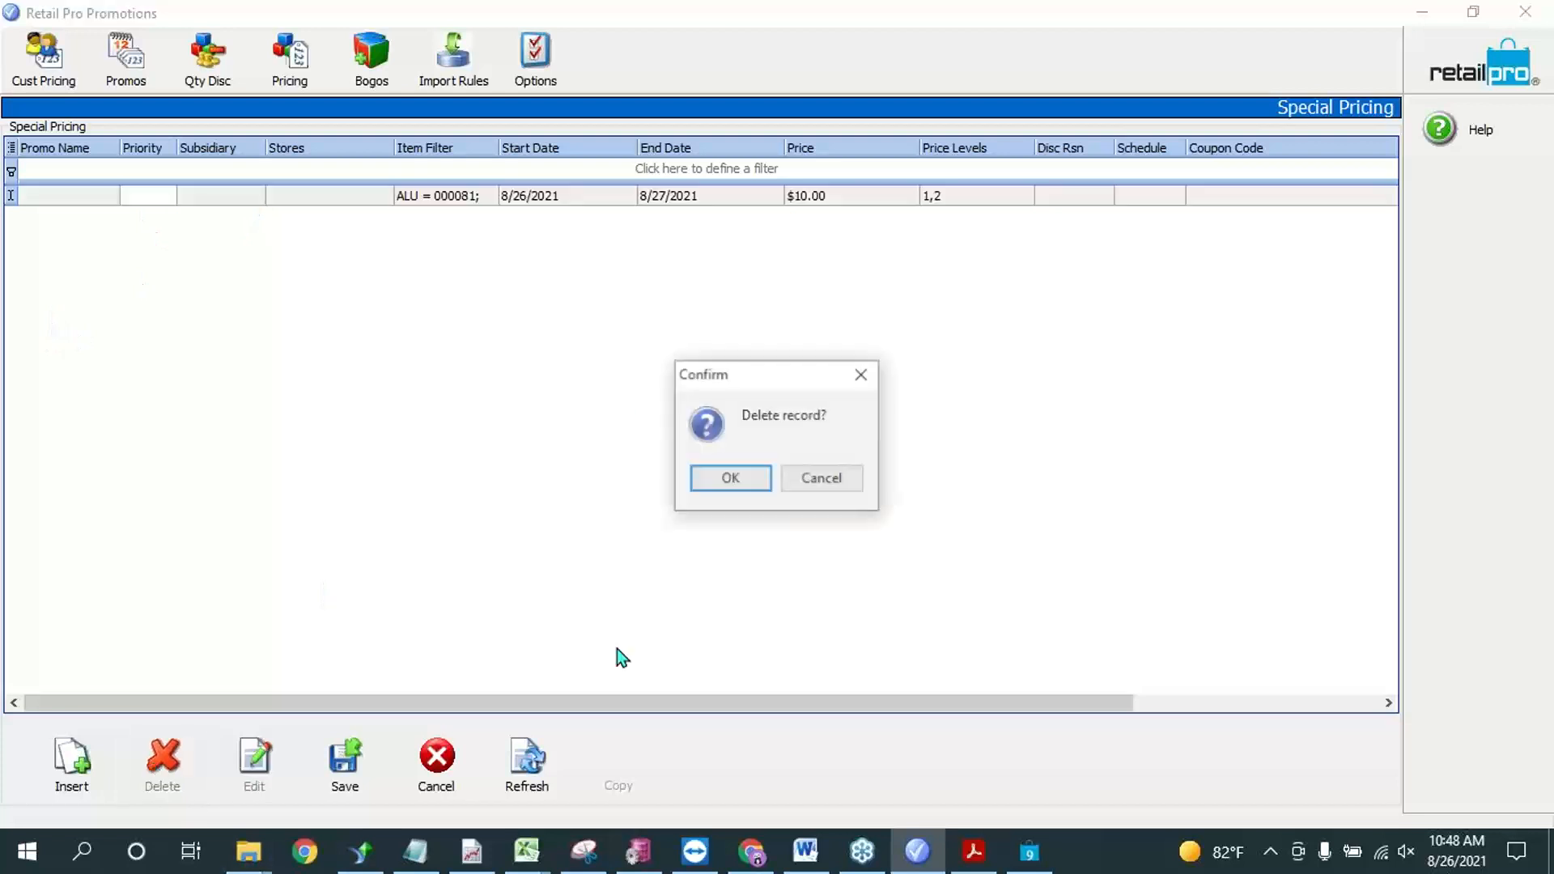
{"action": "left_click", "coordinate": [721, 488]}
Step: Return to the Bogos list and try to insert a new bogo promotion
{"action": "left_click", "coordinate": [372, 57]}
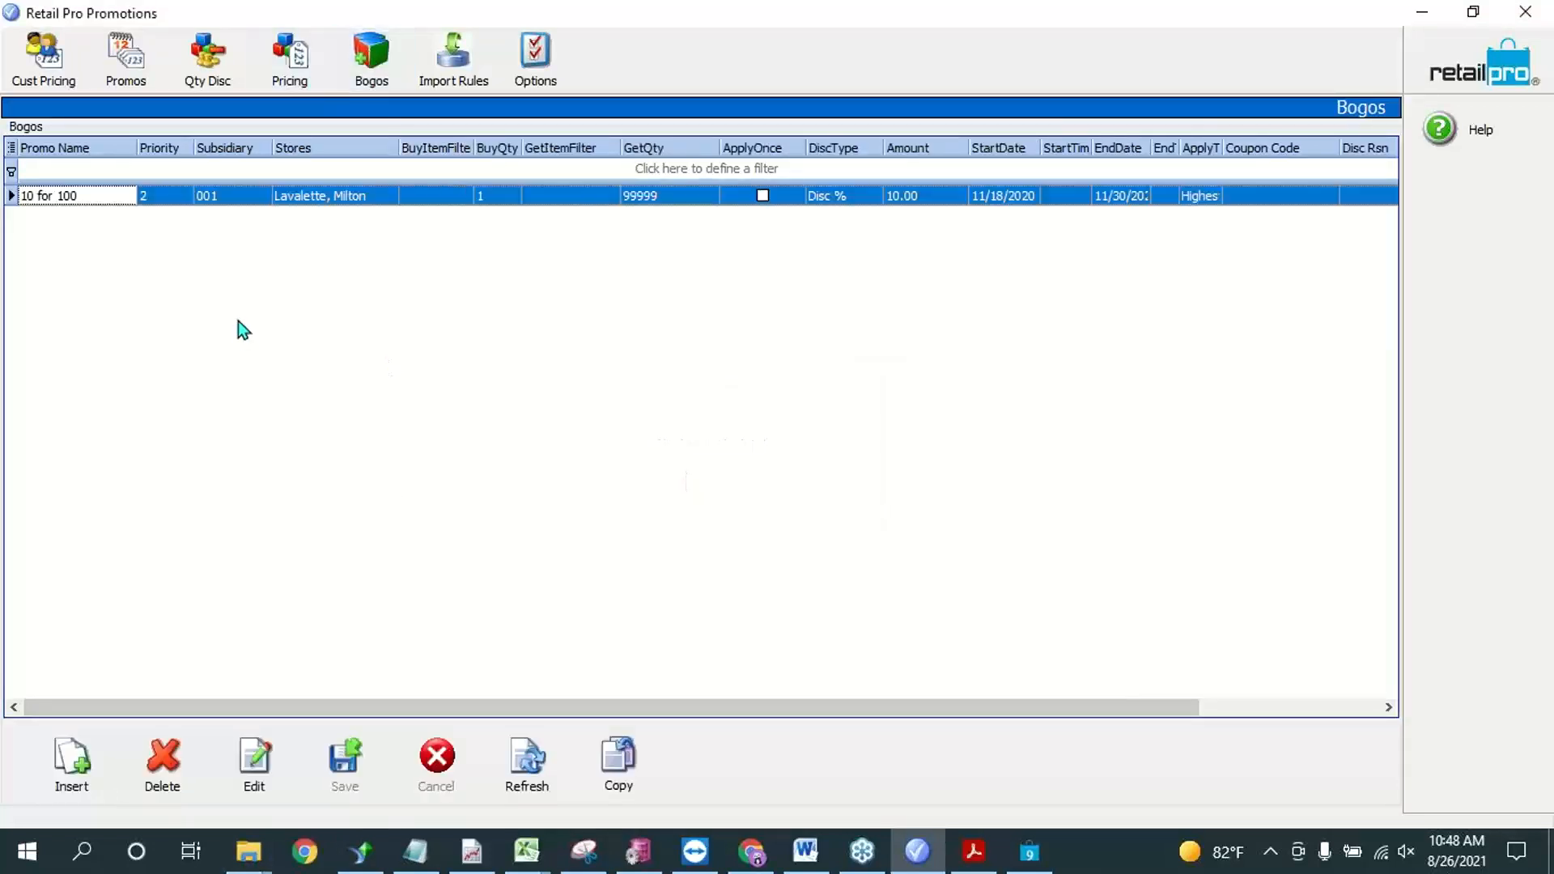
{"action": "left_click", "coordinate": [71, 757]}
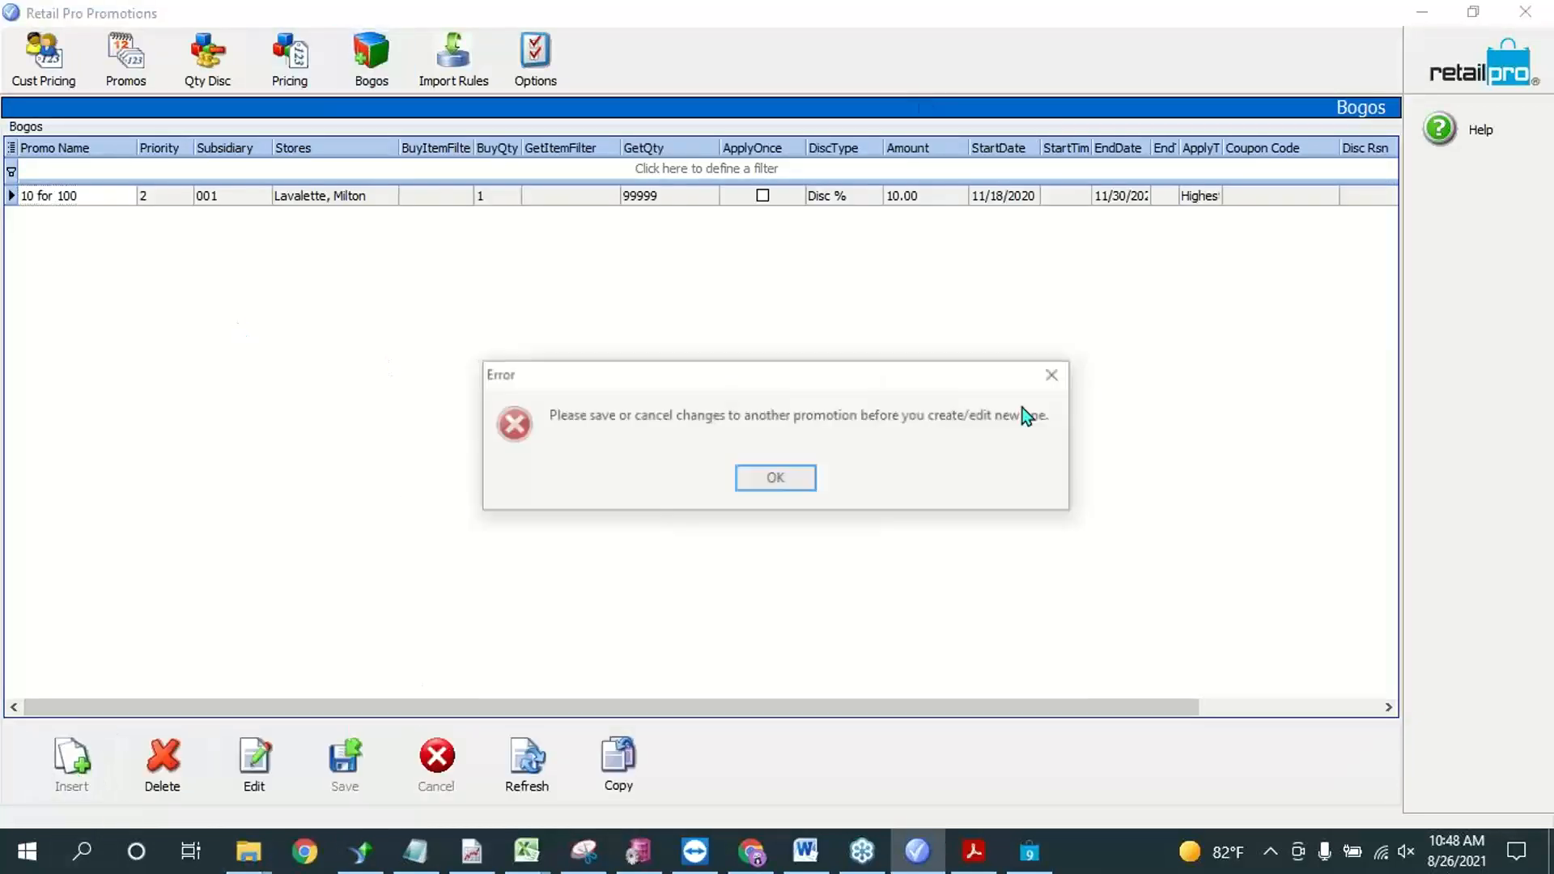
{"action": "left_click", "coordinate": [809, 484]}
Step: Check the Special Pricing, Qty Discounts and Promos lists for a promotion with unsaved changes
{"action": "left_click", "coordinate": [304, 53]}
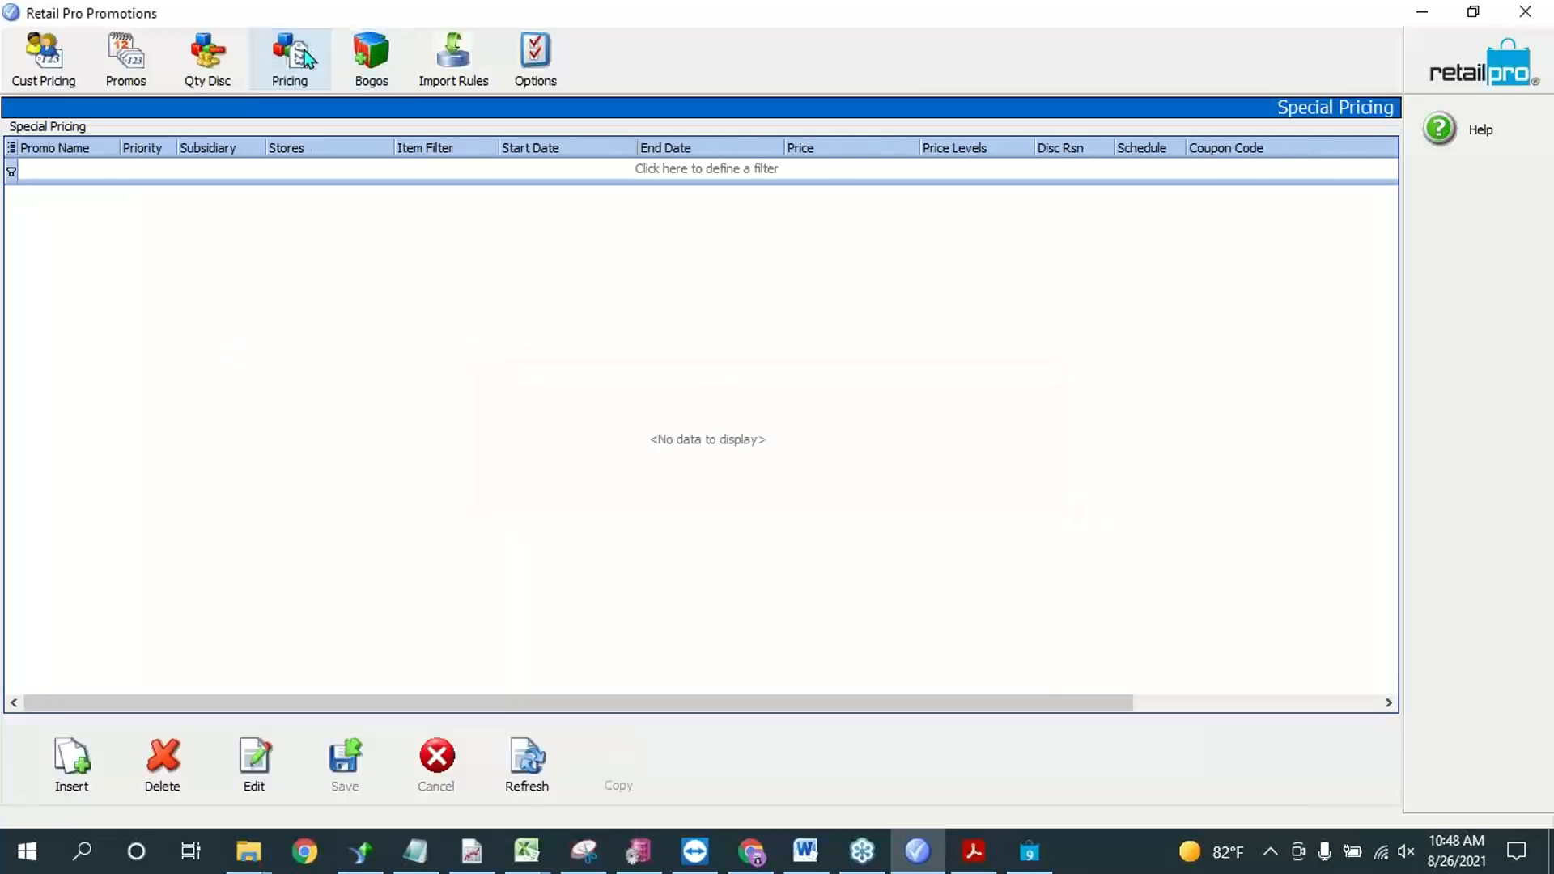
{"action": "left_click", "coordinate": [224, 64]}
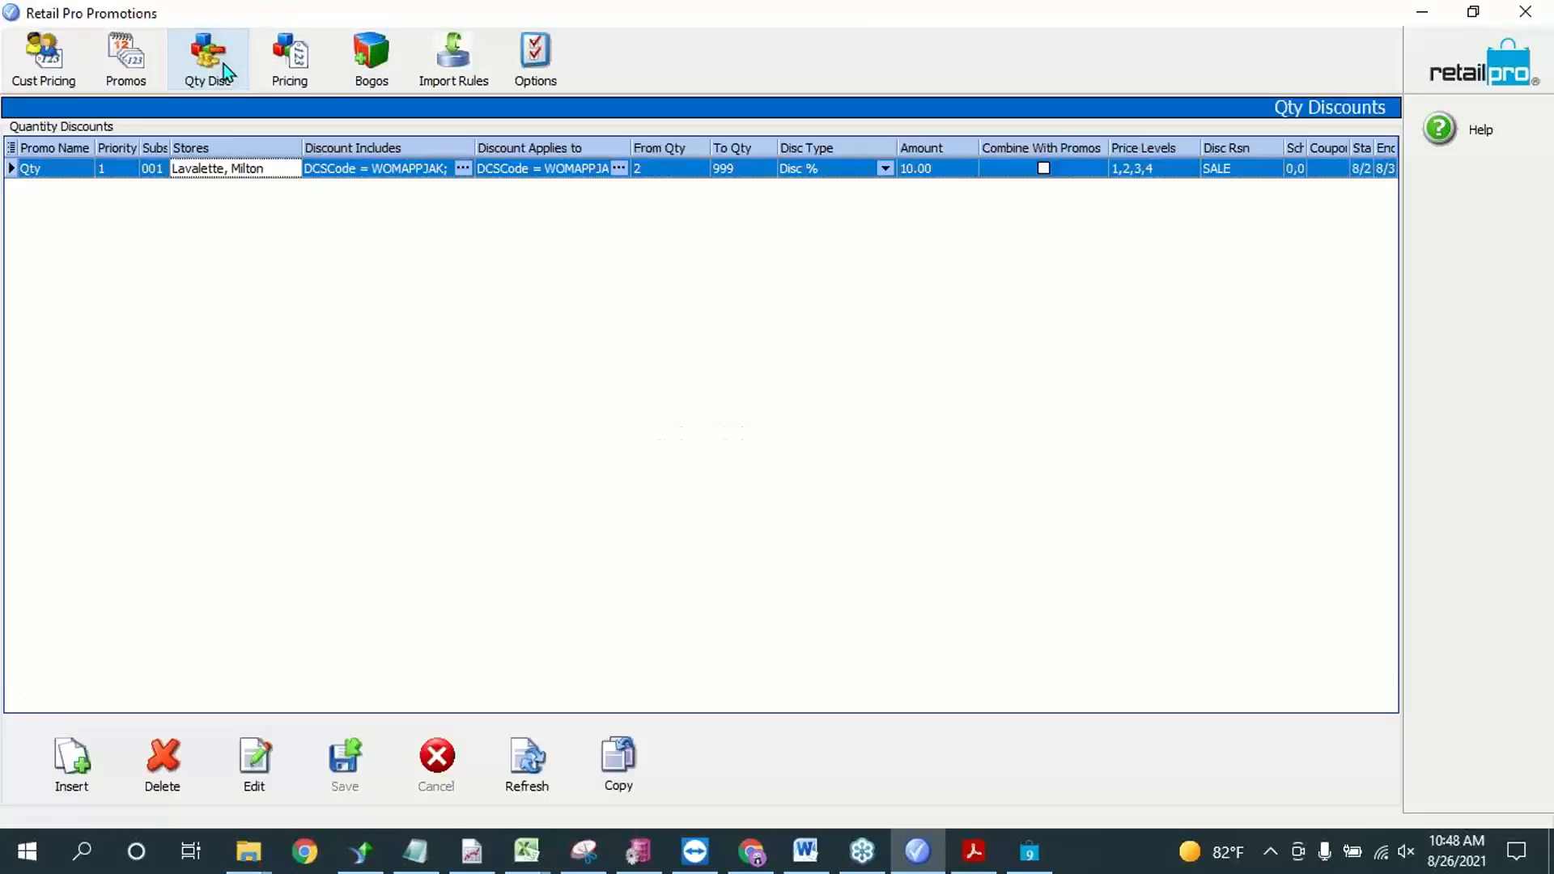
{"action": "left_click", "coordinate": [121, 76]}
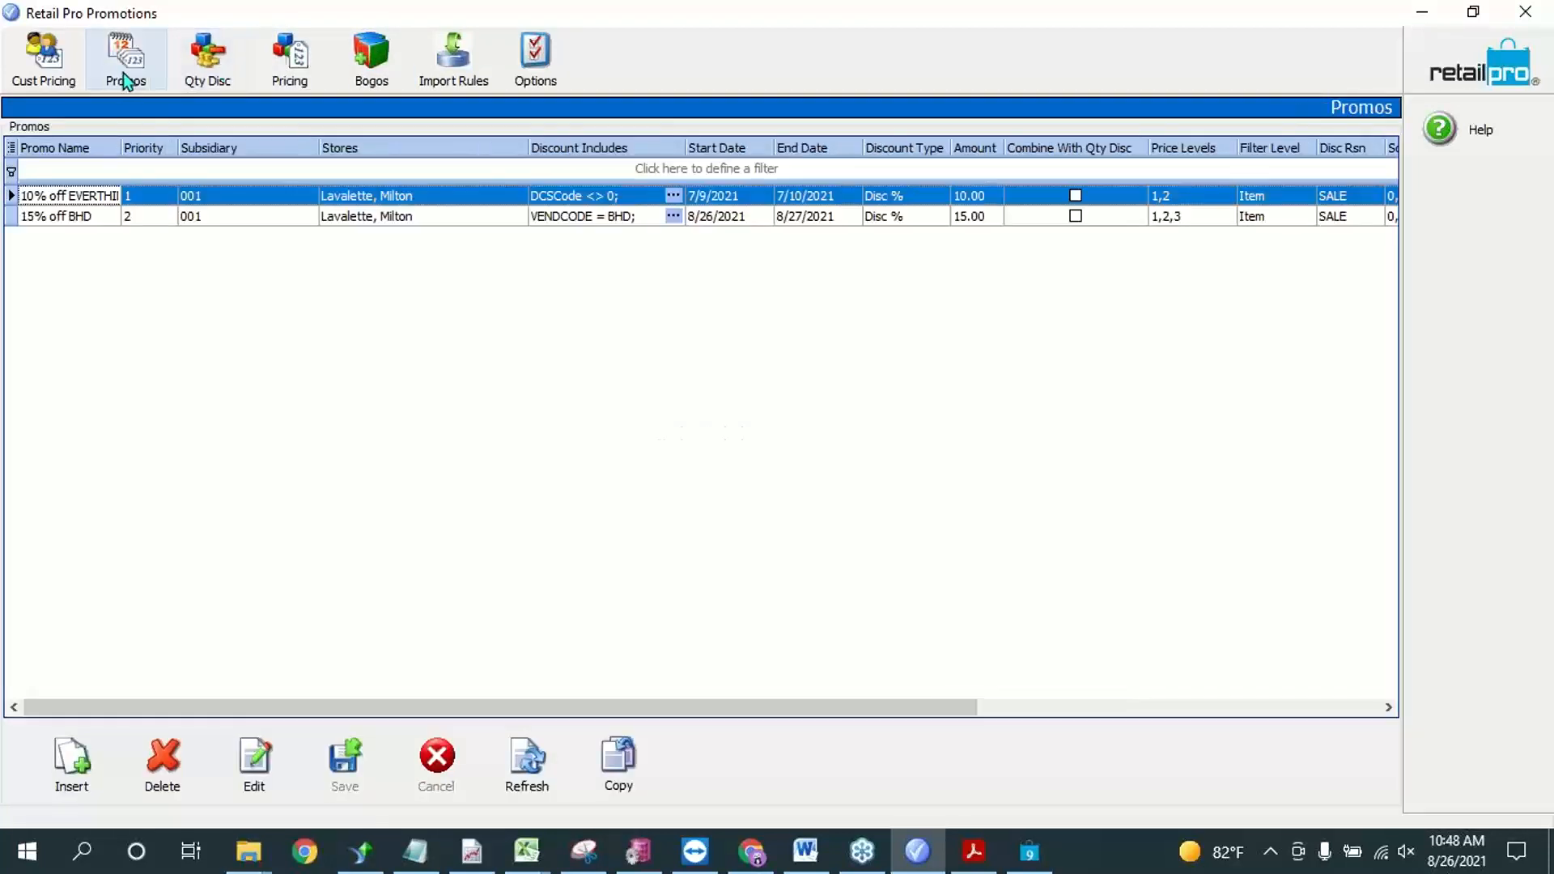
Step: Retry inserting a new promotion in the Bogos list
{"action": "left_click", "coordinate": [375, 67]}
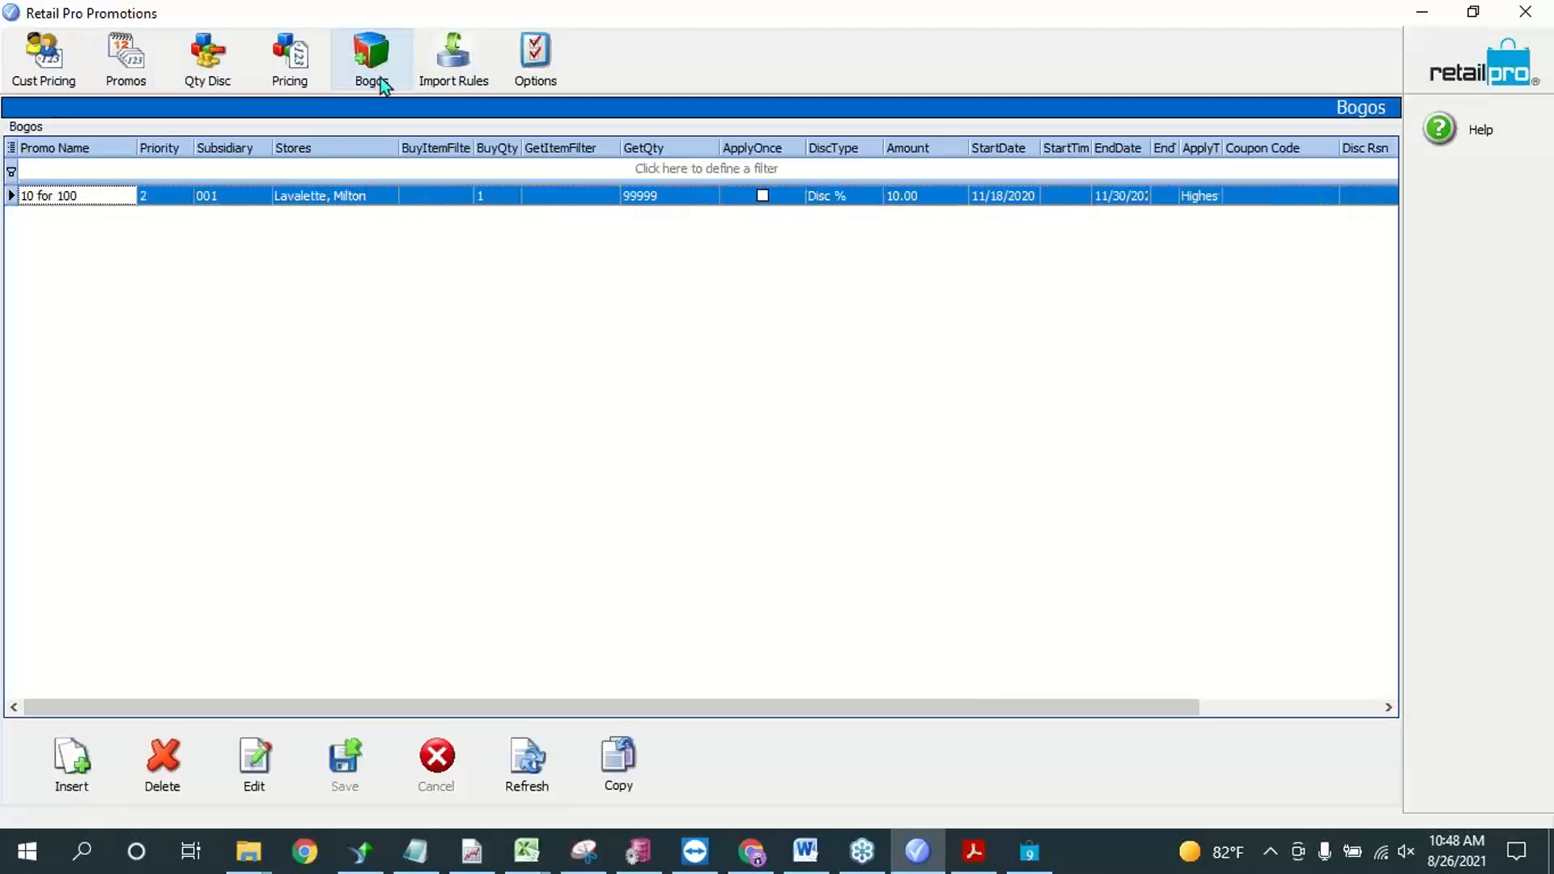
{"action": "left_click", "coordinate": [100, 767]}
{"action": "left_click", "coordinate": [801, 477]}
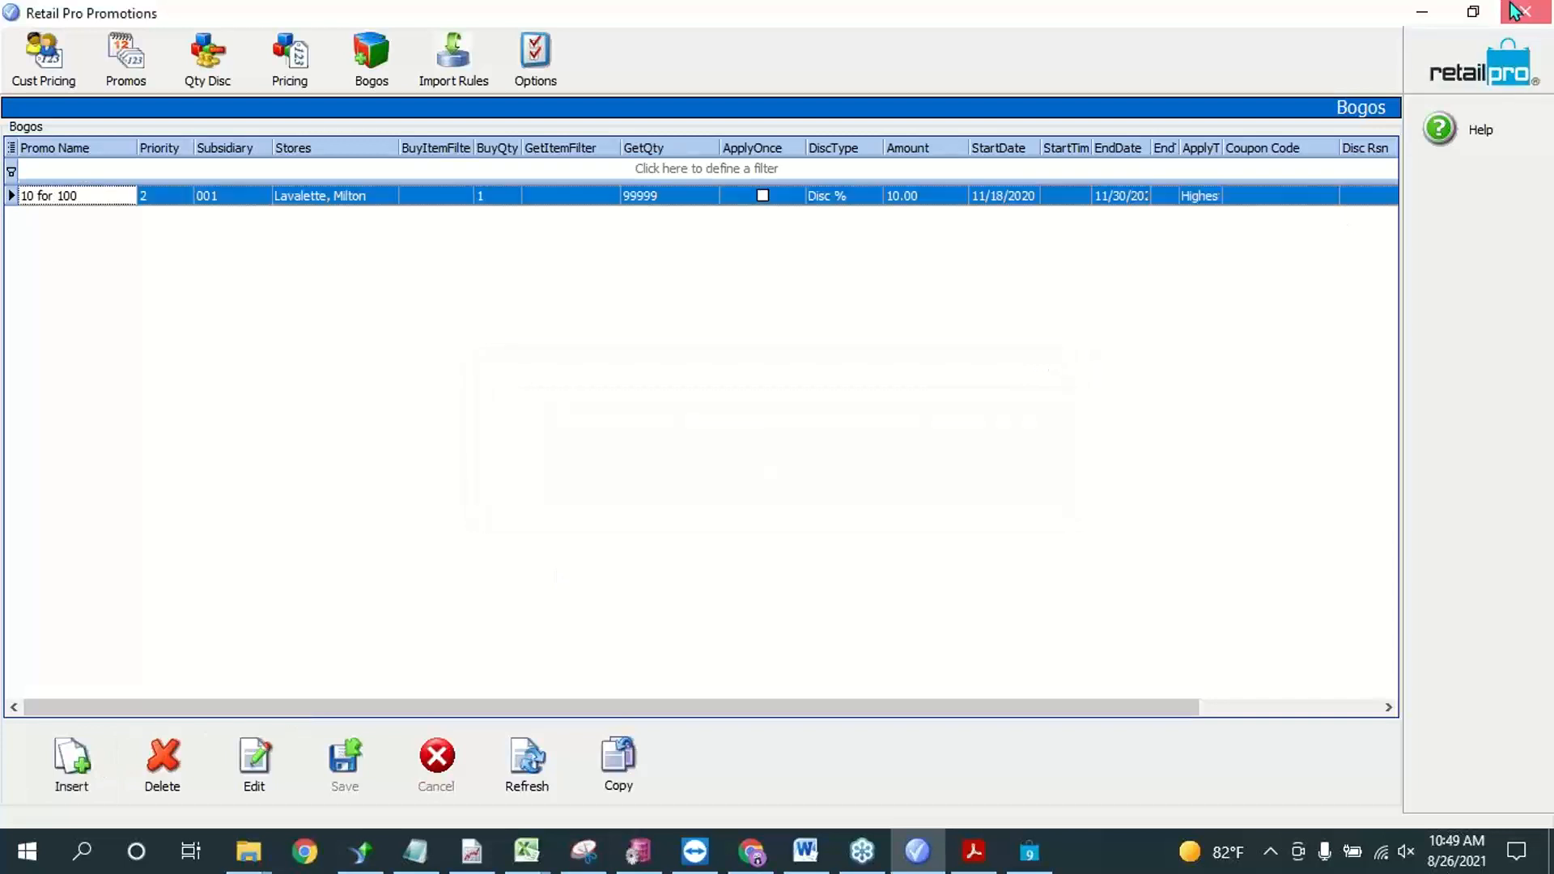
Step: Close Retail Pro Promotions and relaunch it from the desktop
{"action": "left_click", "coordinate": [1513, 10]}
{"action": "left_click", "coordinate": [1392, 9]}
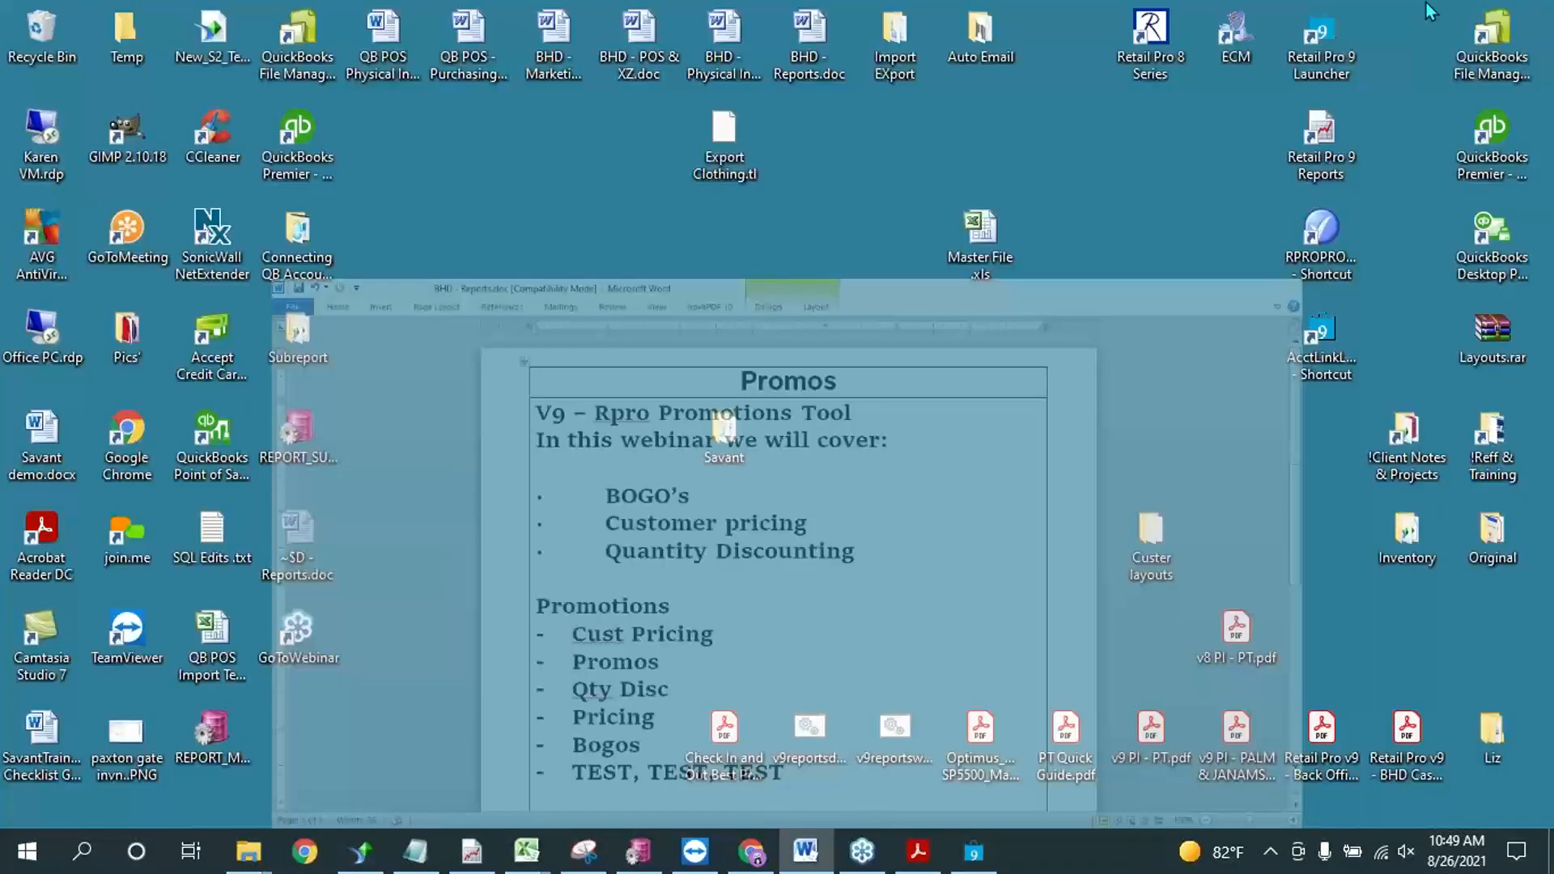
{"action": "double_click", "coordinate": [1321, 235]}
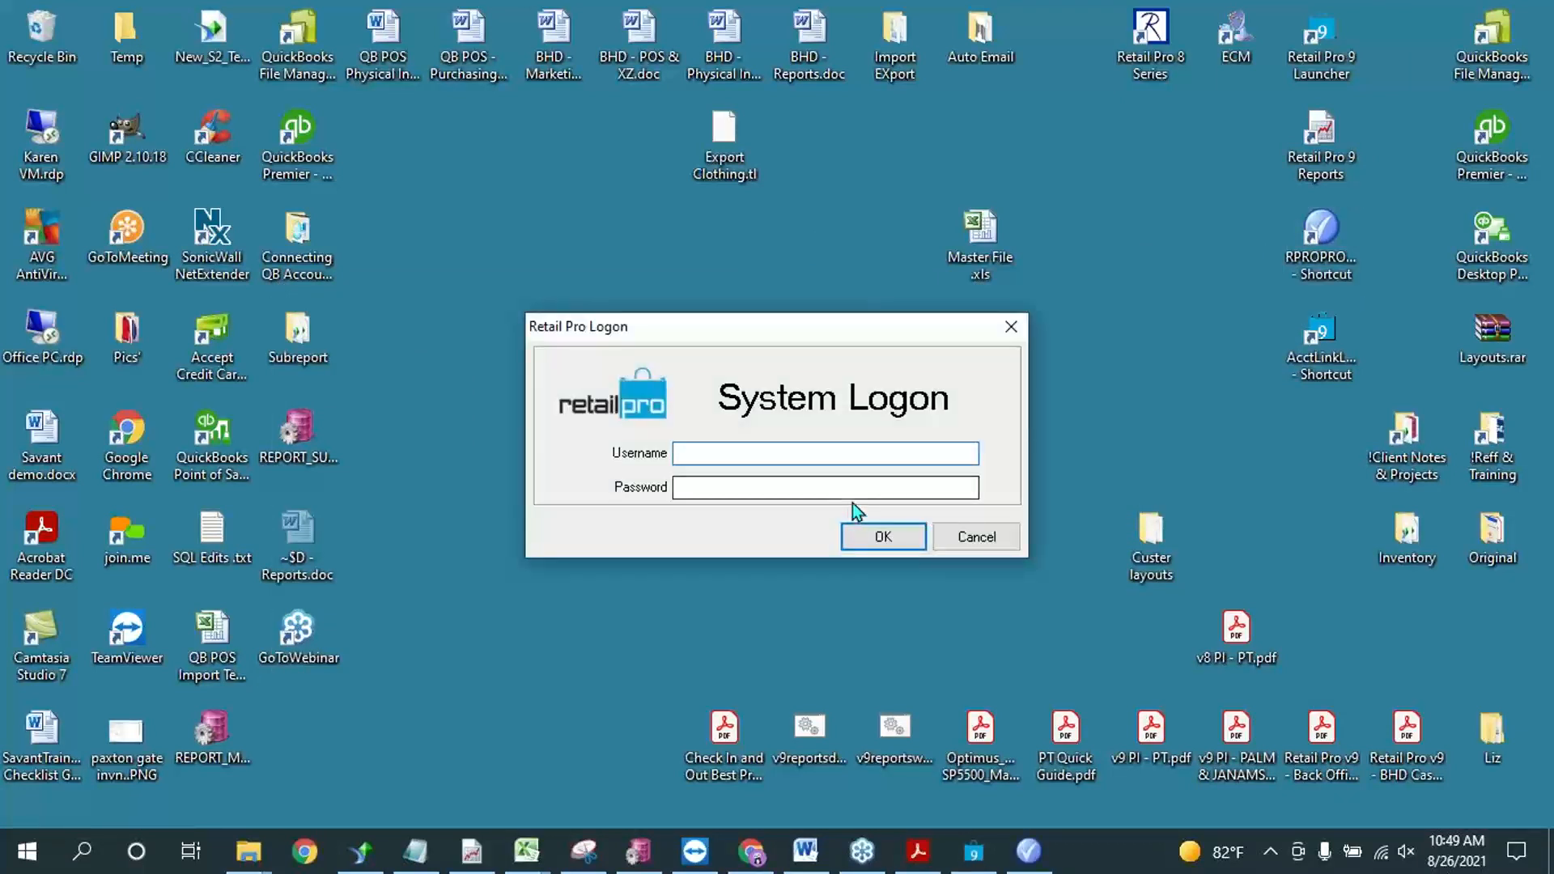
Step: Log on to Retail Pro Promotions with the administrator username and password
{"action": "type", "text": "sysadmin"}
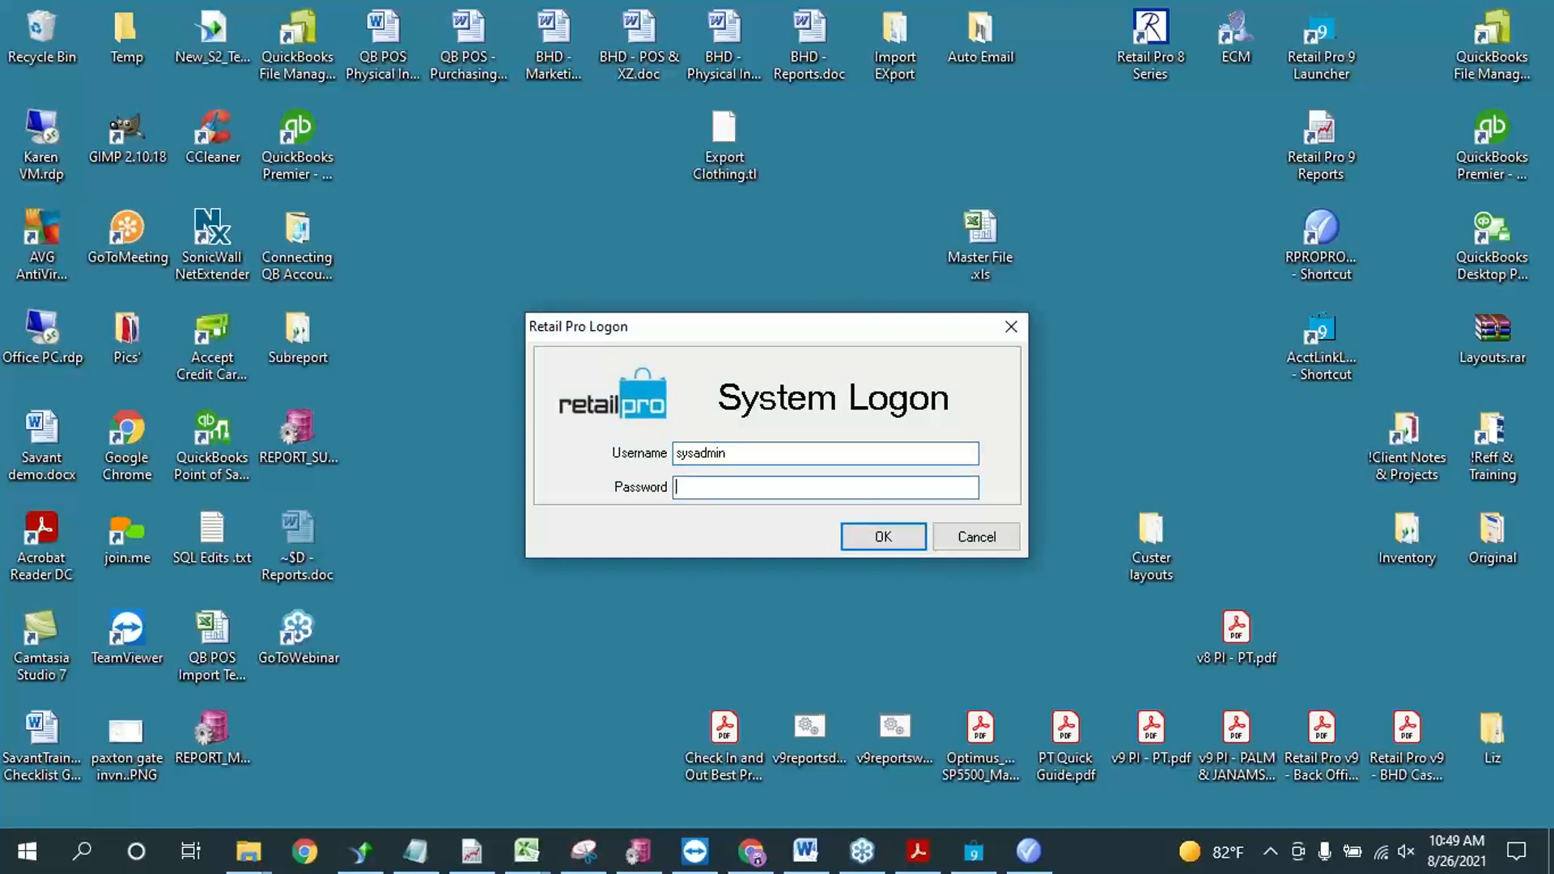
{"action": "key", "text": "Tab"}
{"action": "type", "text": "sysadmin"}
{"action": "key", "text": "Return"}
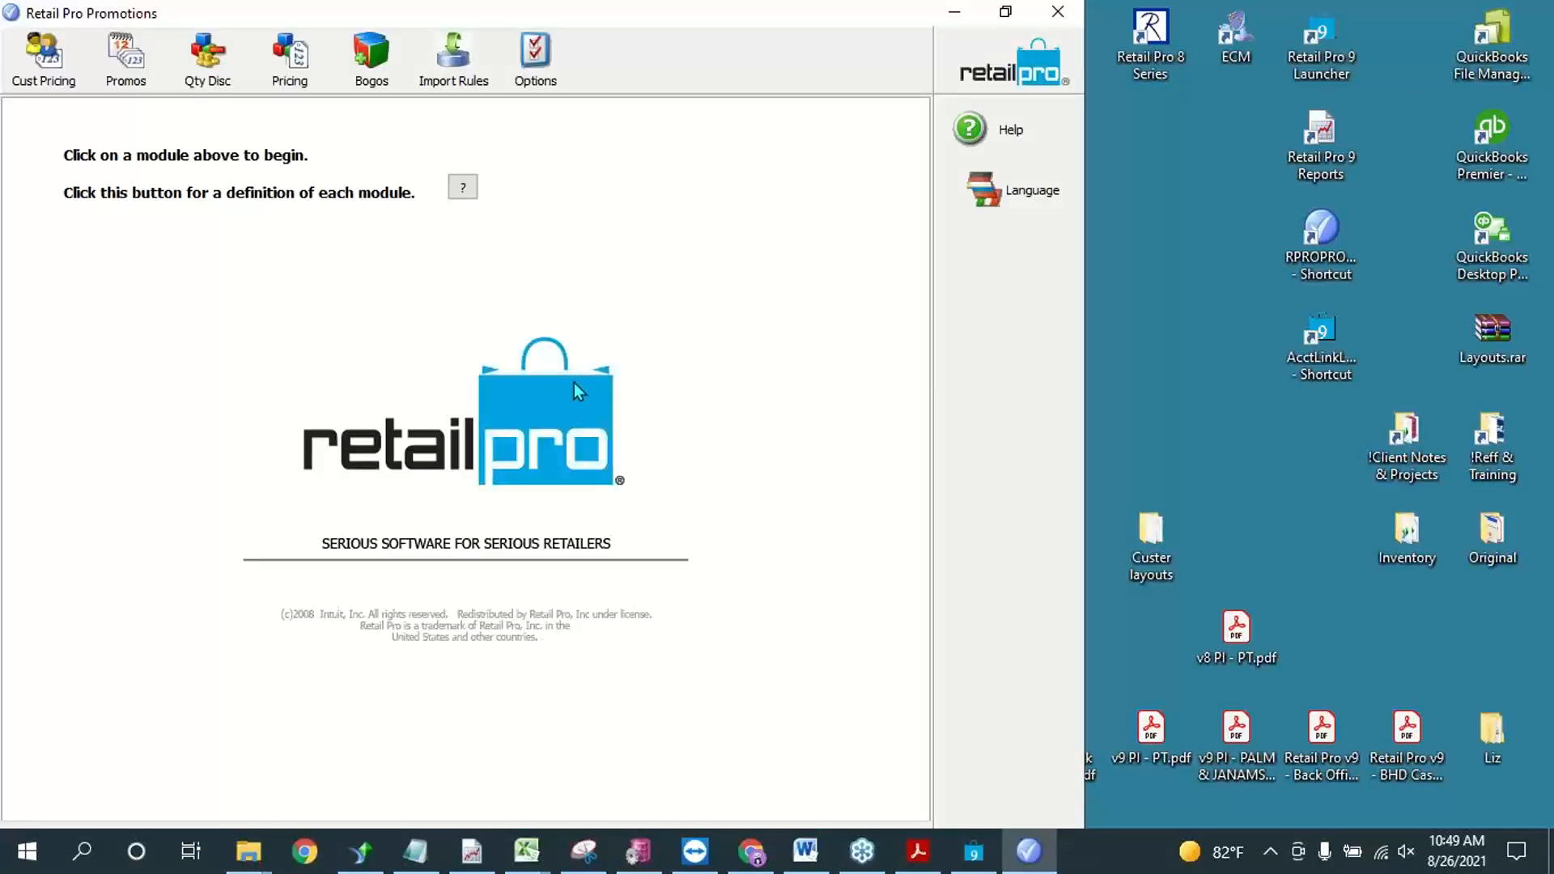
{"action": "left_click", "coordinate": [8, 569]}
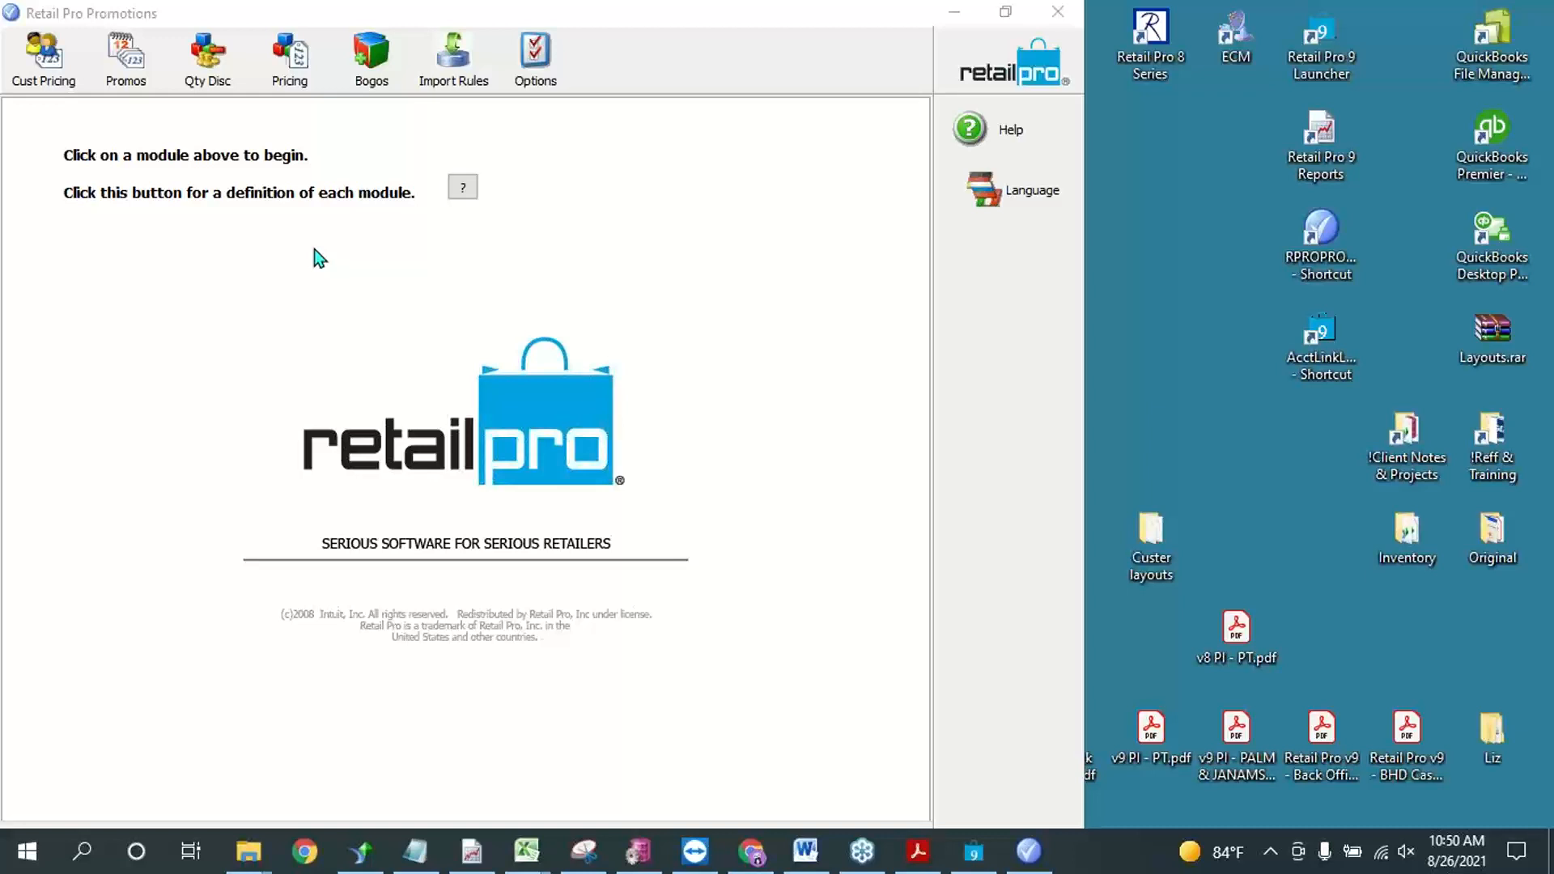
Step: In the Qty quantity discount, change the Discount Includes filter DCSCode = WOMAPPJAK to an OR condition
{"action": "left_click", "coordinate": [231, 45]}
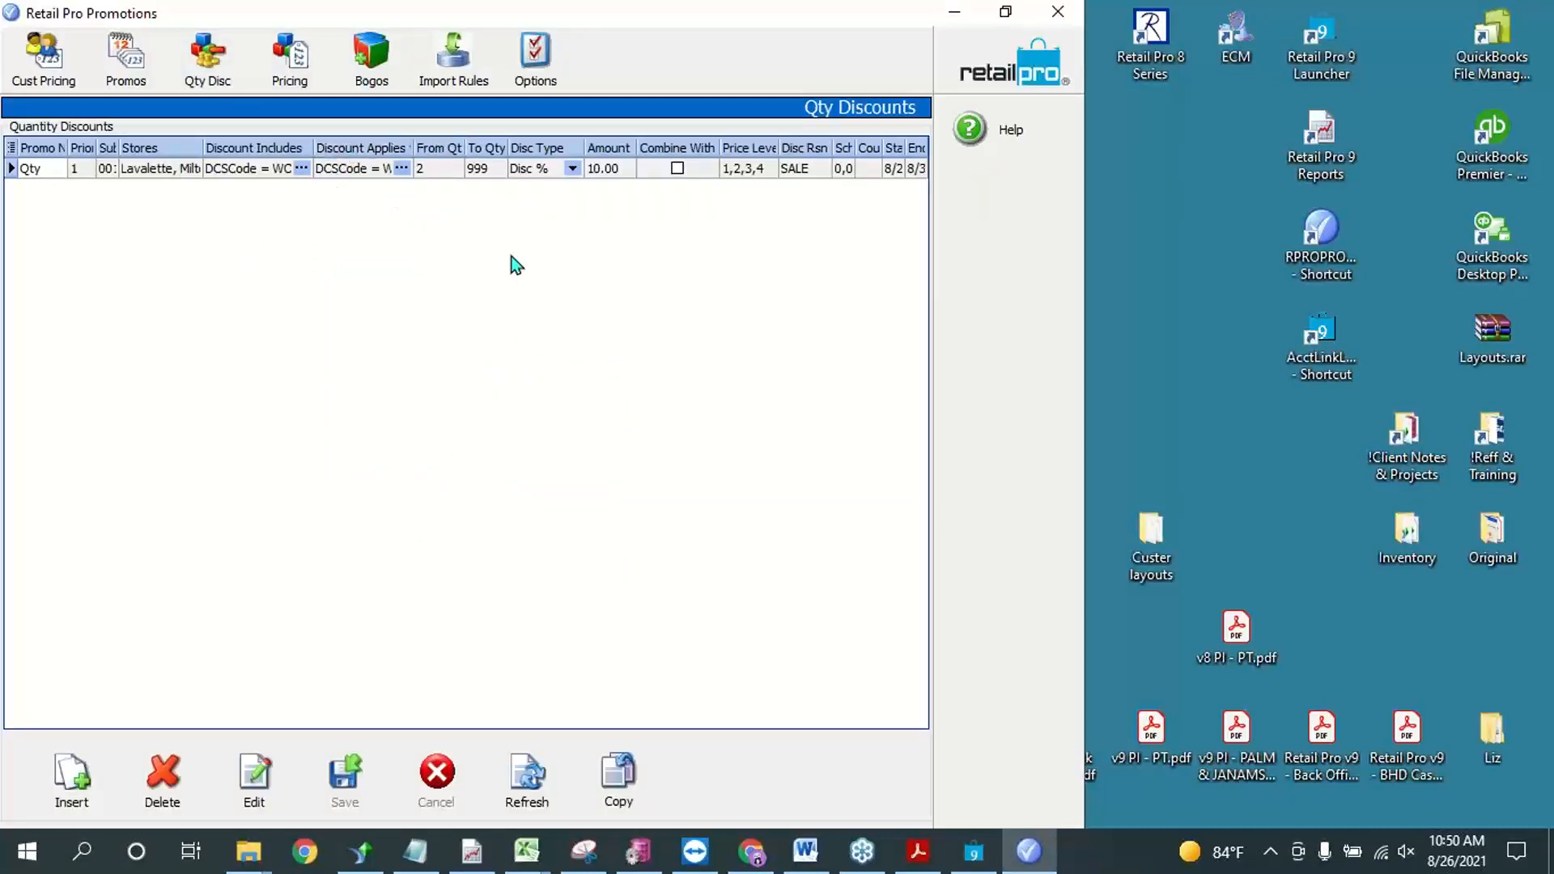
{"action": "left_click", "coordinate": [302, 168]}
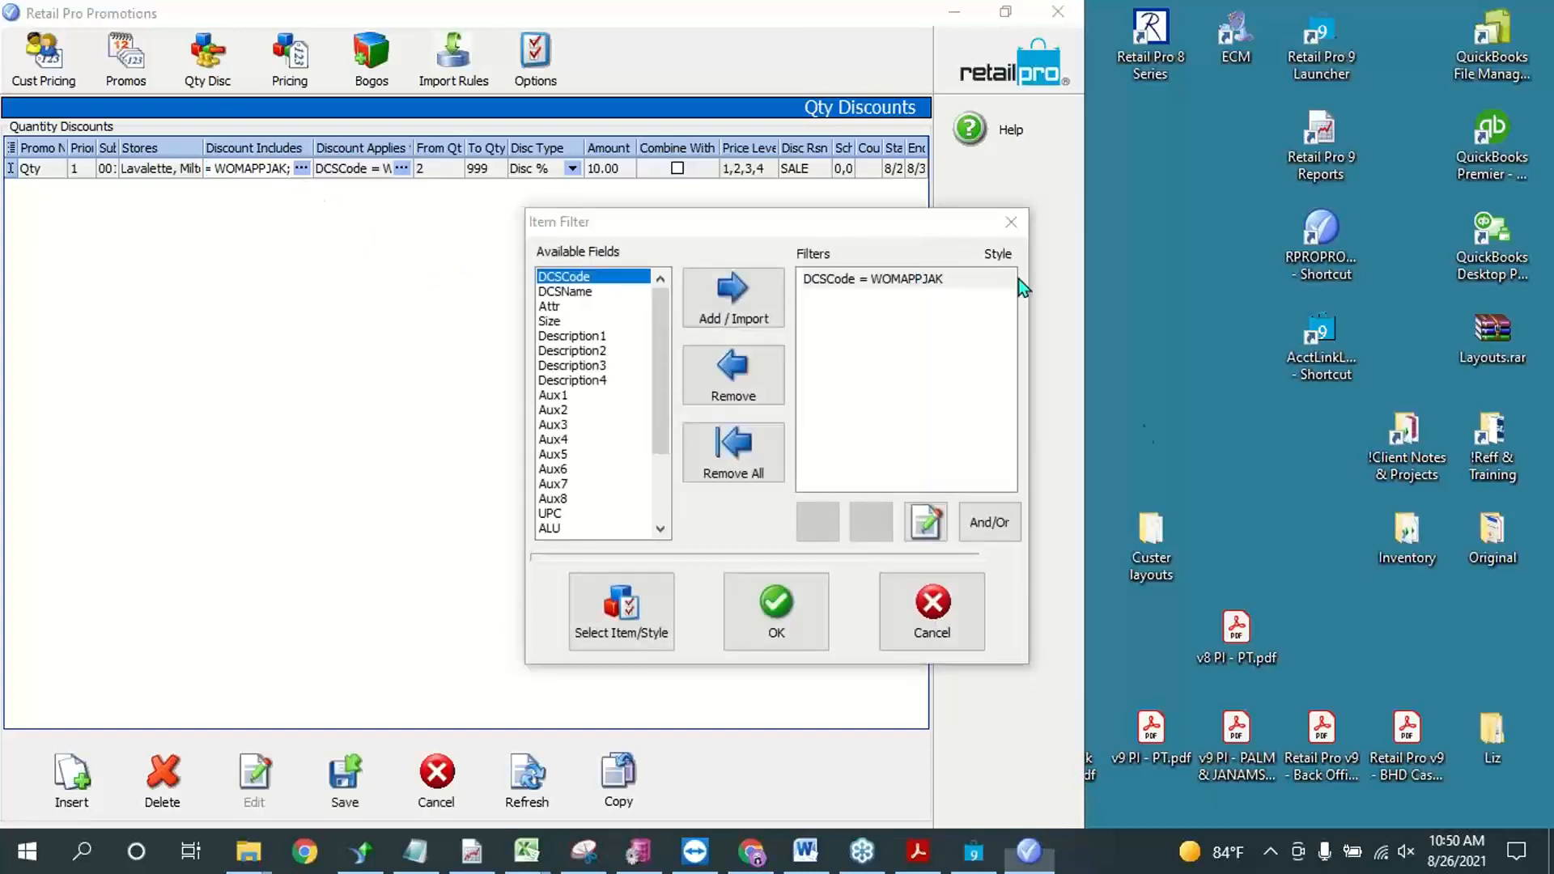
{"action": "left_click", "coordinate": [822, 276]}
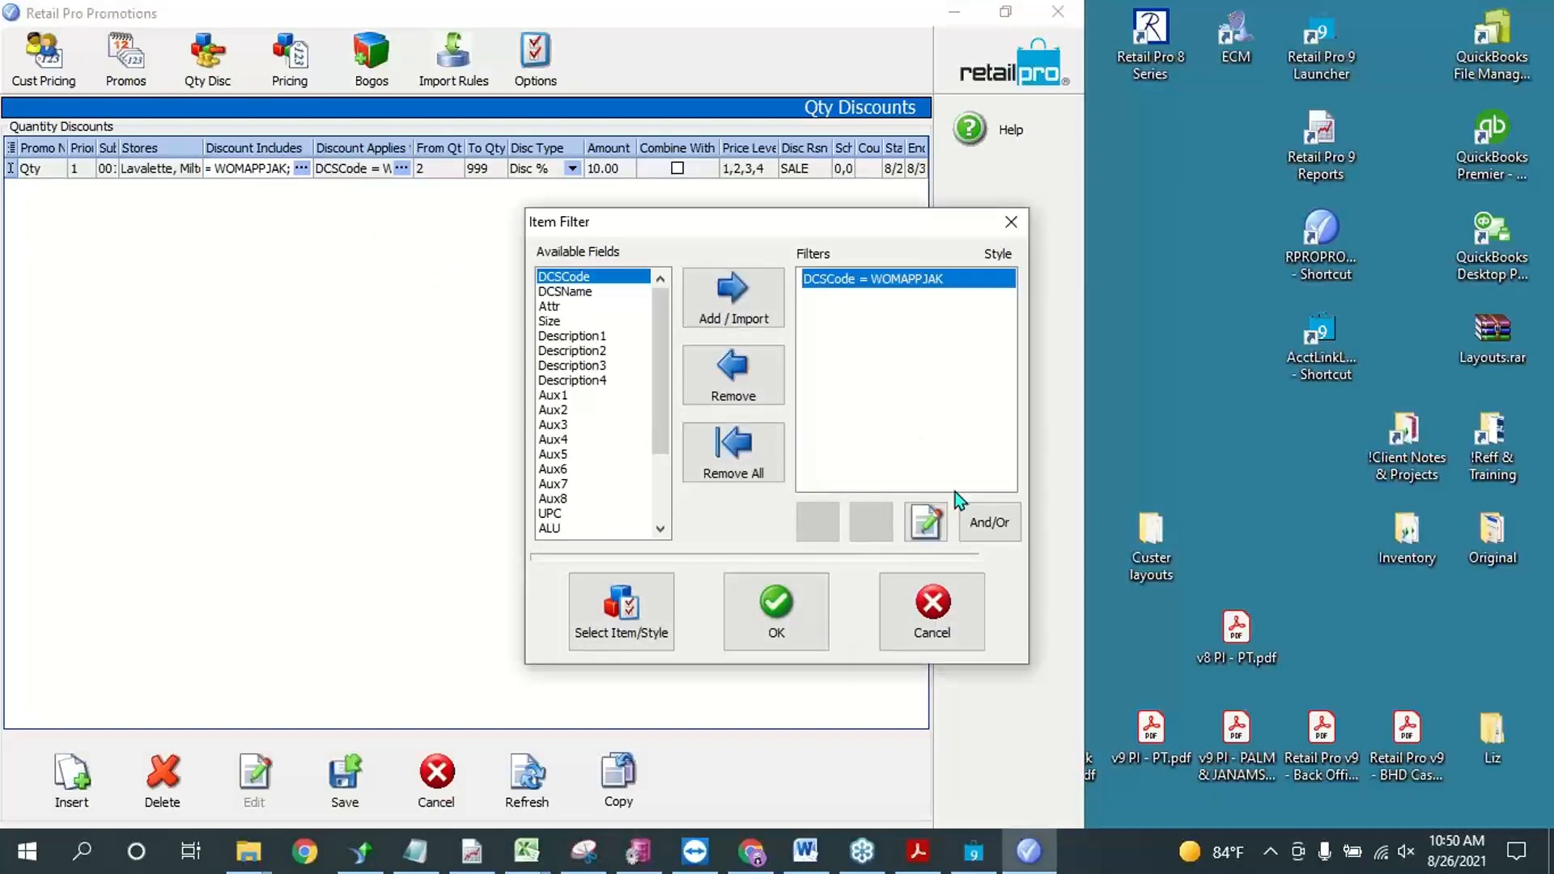
{"action": "left_click", "coordinate": [1000, 526]}
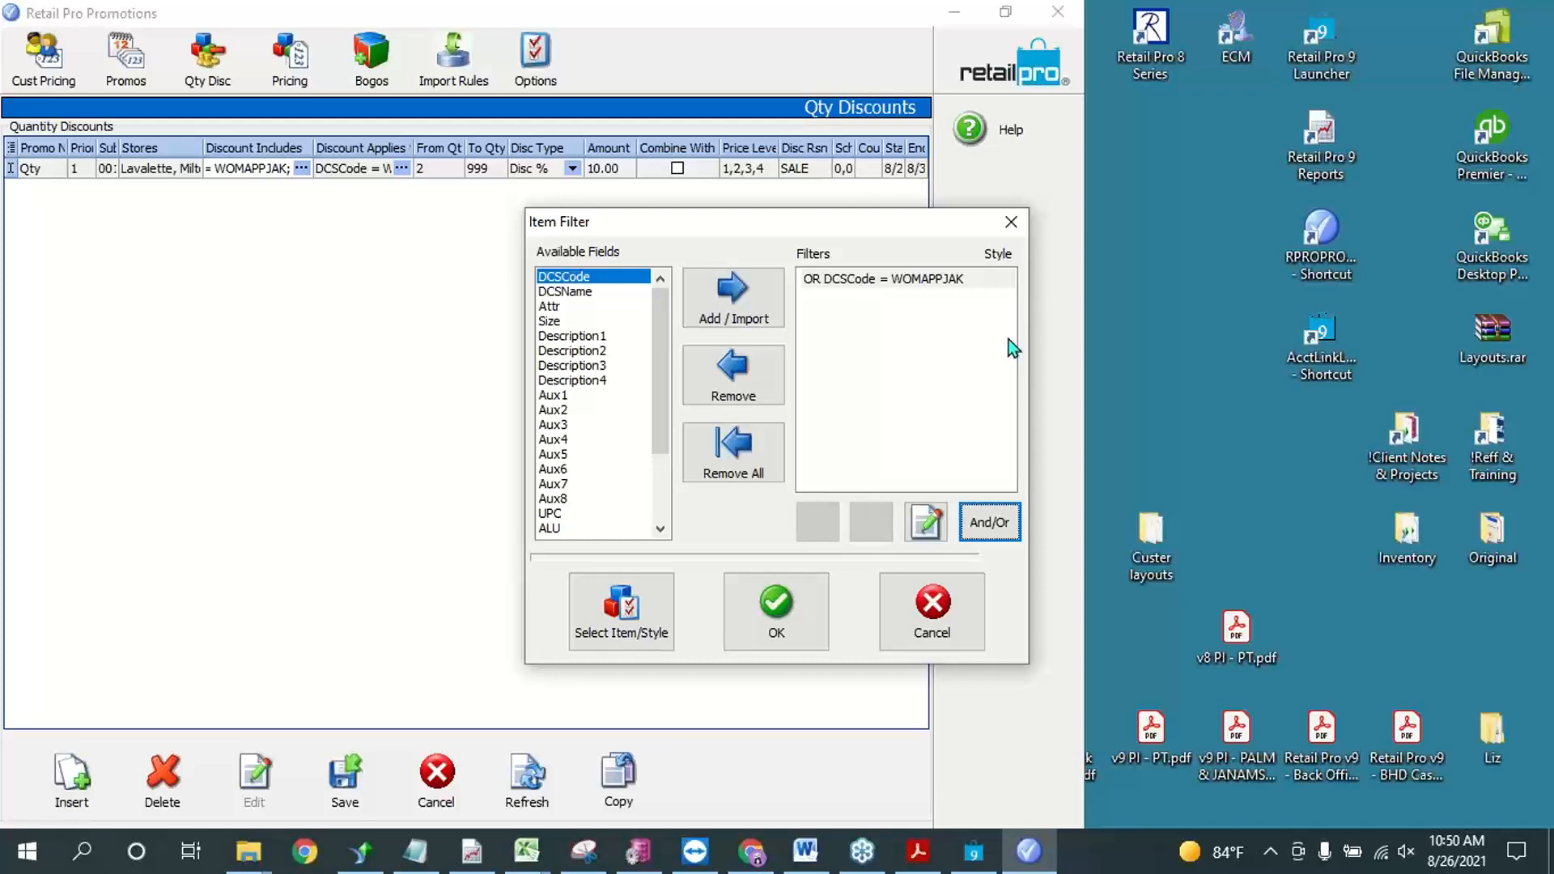
{"action": "left_click", "coordinate": [1207, 554]}
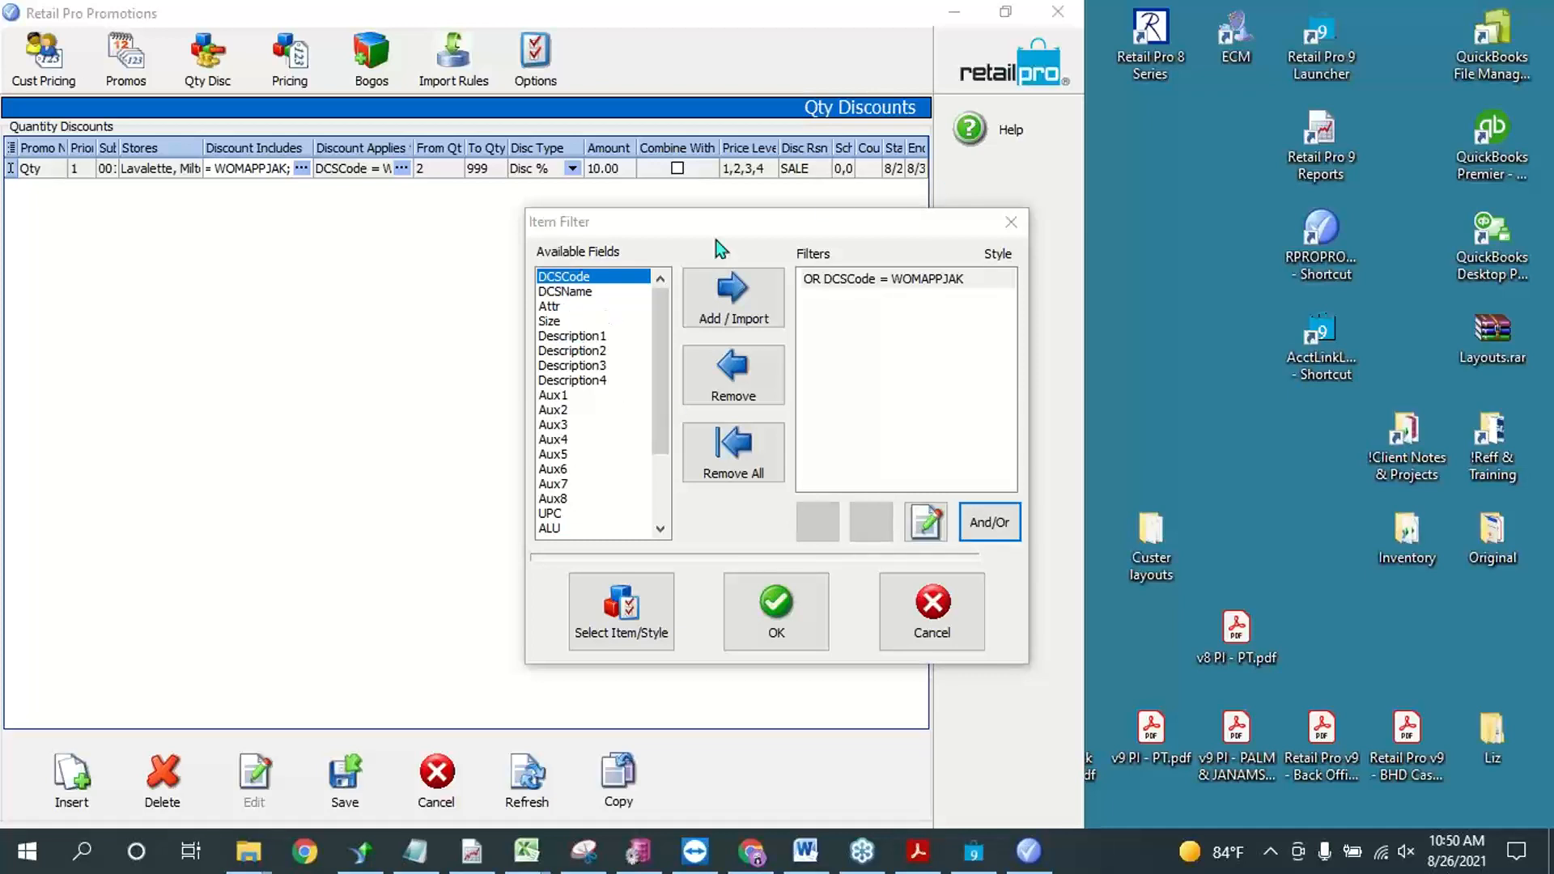
{"action": "left_click", "coordinate": [754, 238]}
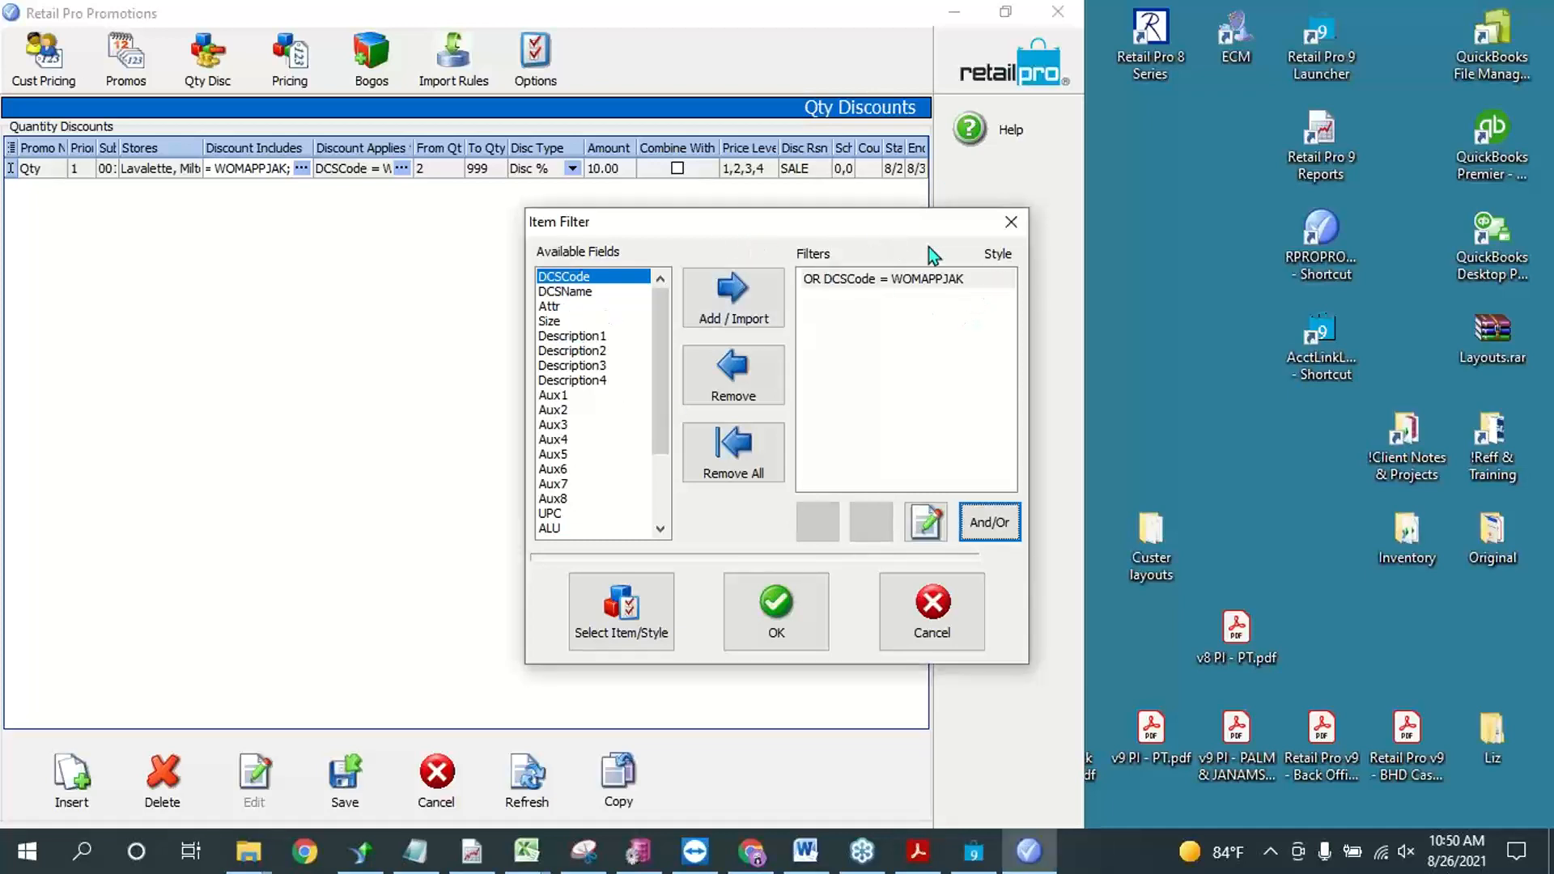
{"action": "left_click_drag", "start_coordinate": [927, 223], "coordinate": [509, 66]}
{"action": "left_click", "coordinate": [401, 455]}
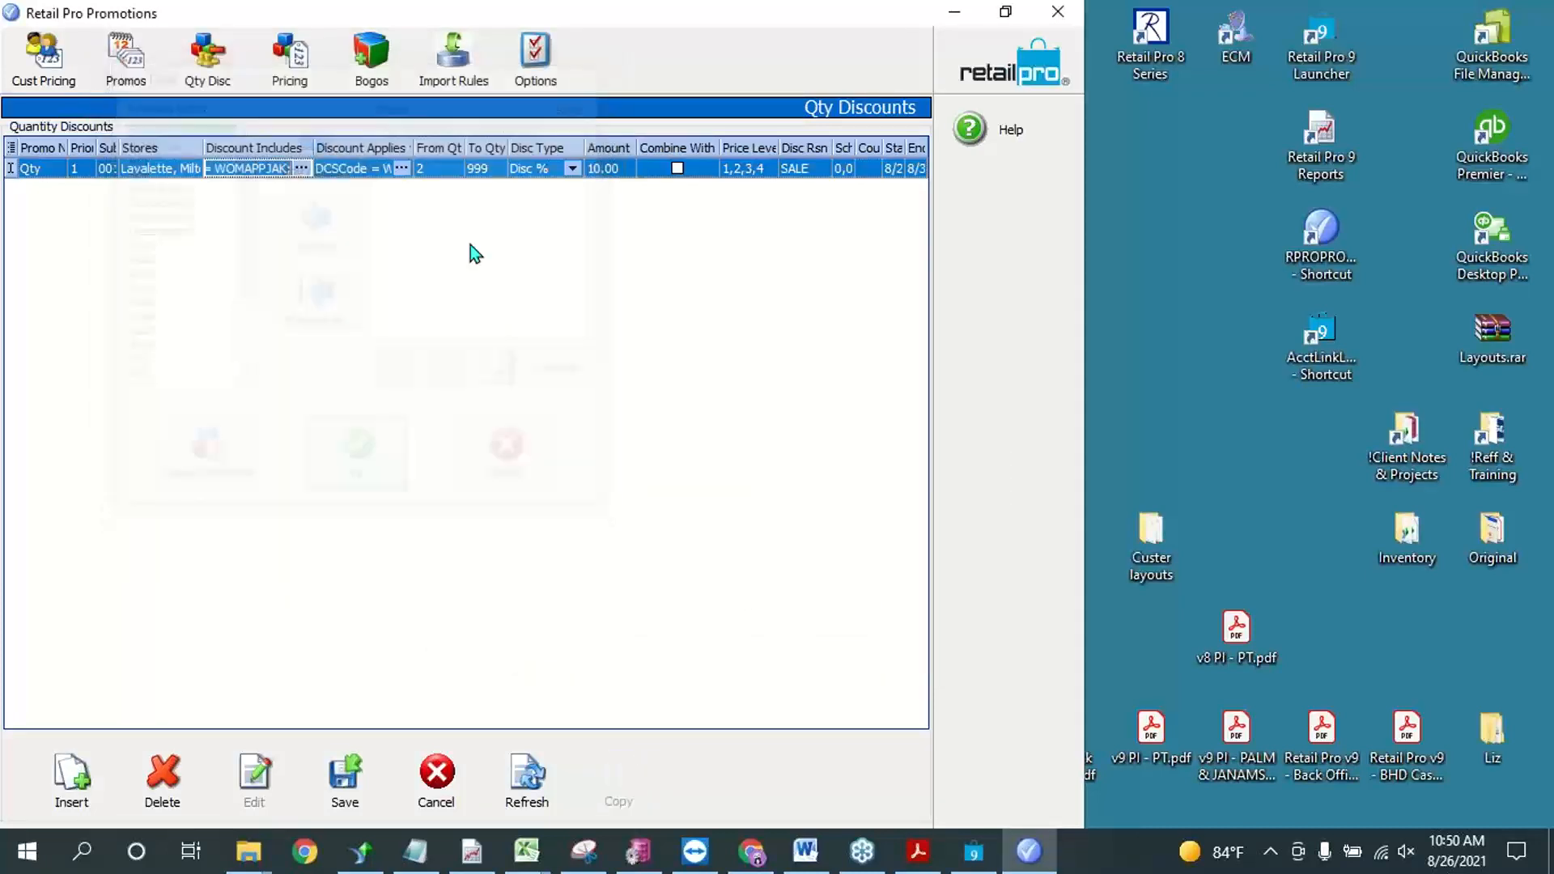
Step: Remove the DCSCode filter from the quantity discount's reward items and start adding an ALU filter
{"action": "left_click", "coordinate": [400, 167]}
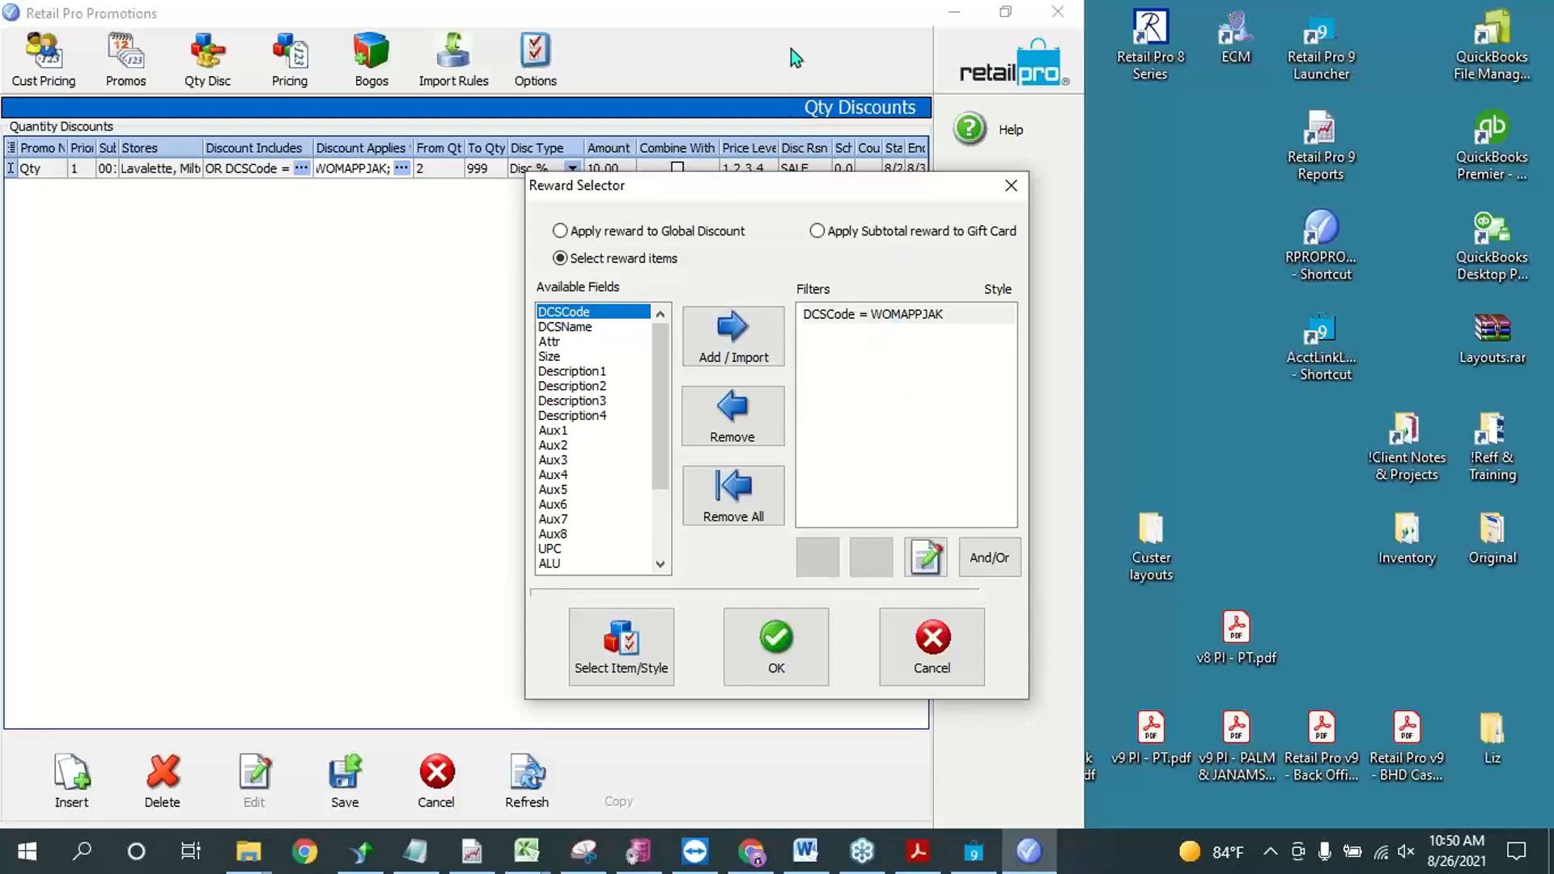
{"action": "left_click_drag", "start_coordinate": [764, 192], "coordinate": [501, 112]}
{"action": "left_click", "coordinate": [558, 234]}
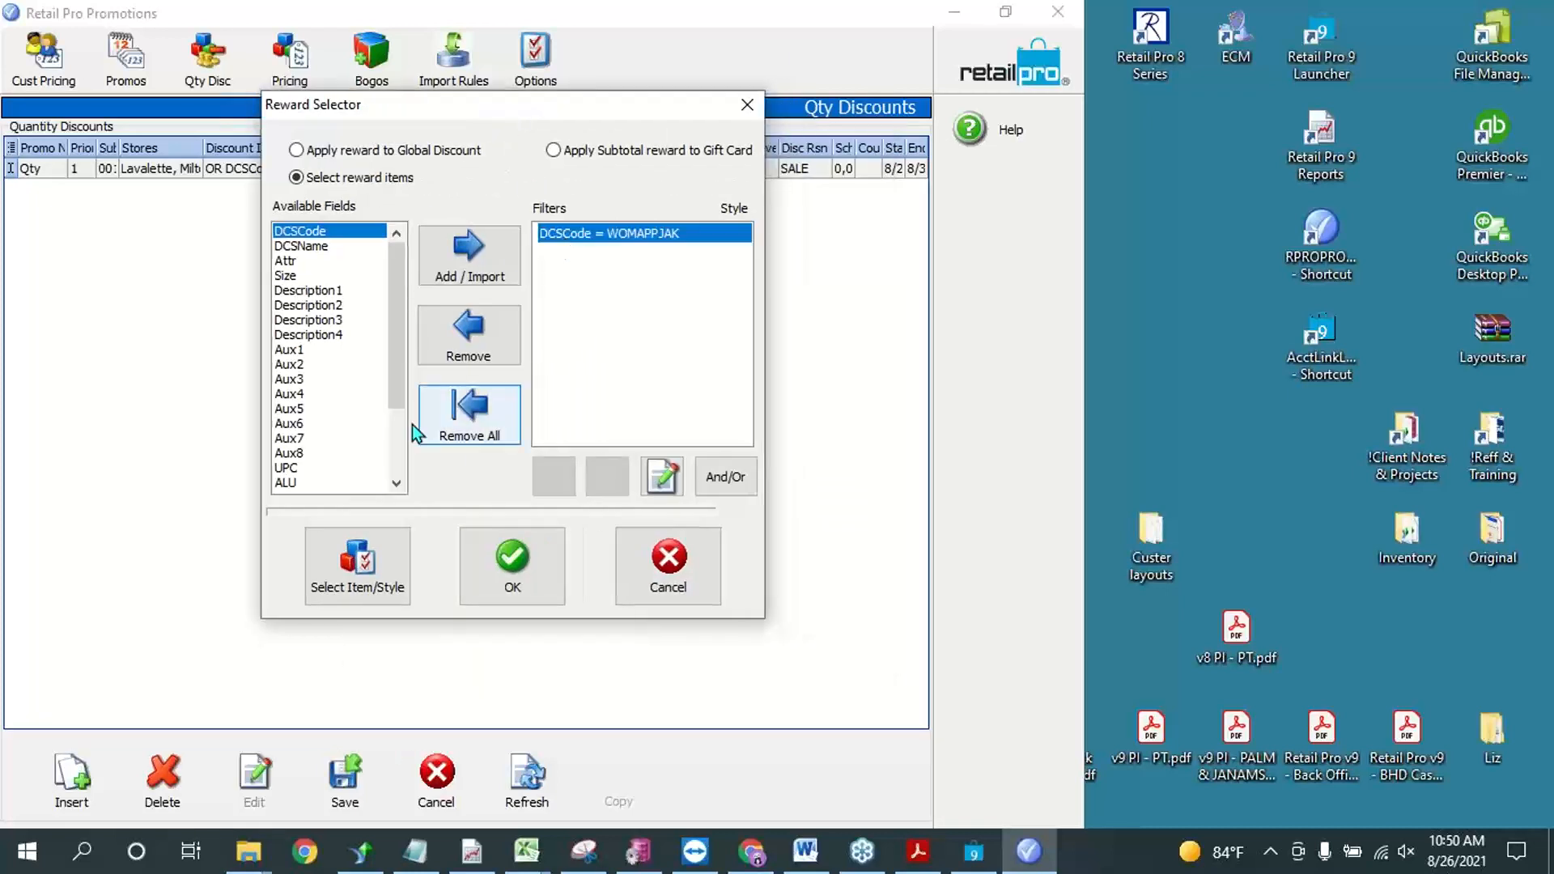
{"action": "left_click", "coordinate": [488, 351]}
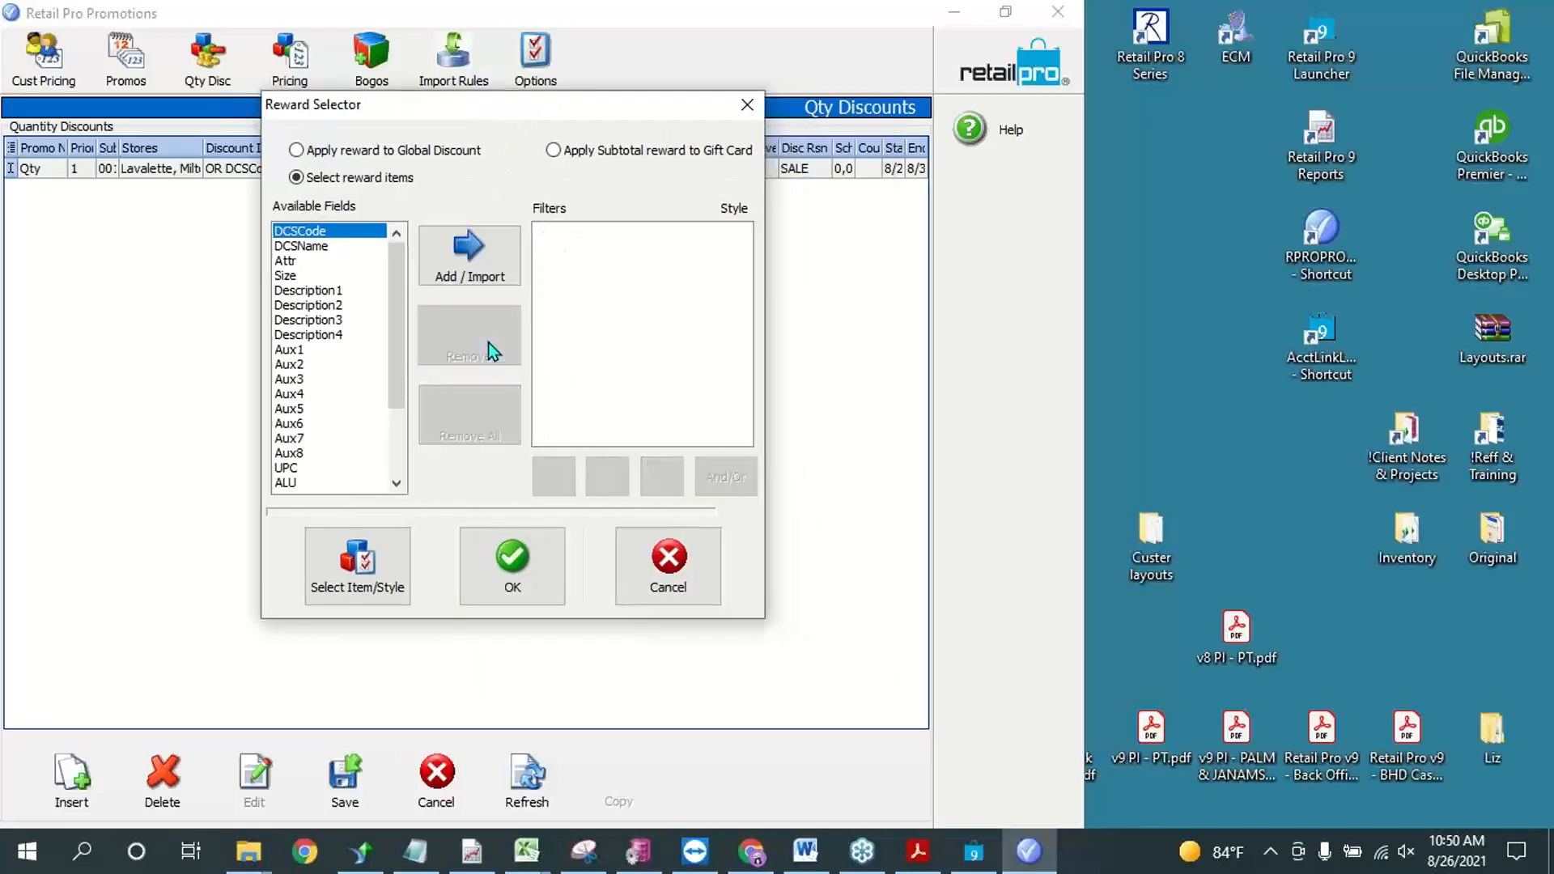
{"action": "left_click", "coordinate": [302, 485]}
{"action": "left_click", "coordinate": [495, 267]}
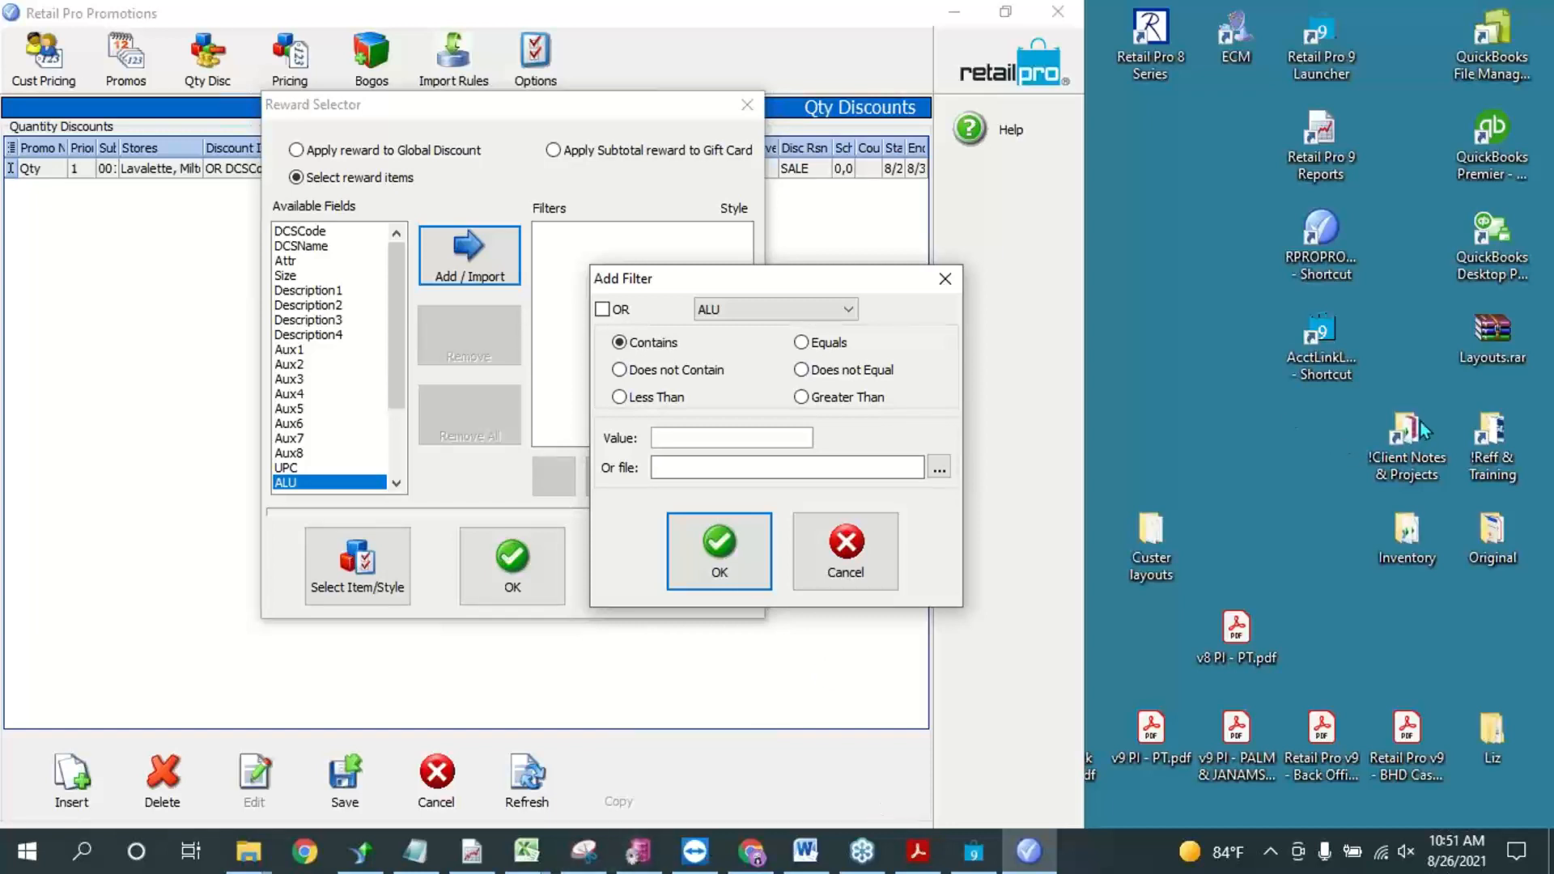
Step: Switch to Retail Pro to examine the inventory list and its filtered view criteria, including Vendor Code
{"action": "left_click", "coordinate": [976, 854]}
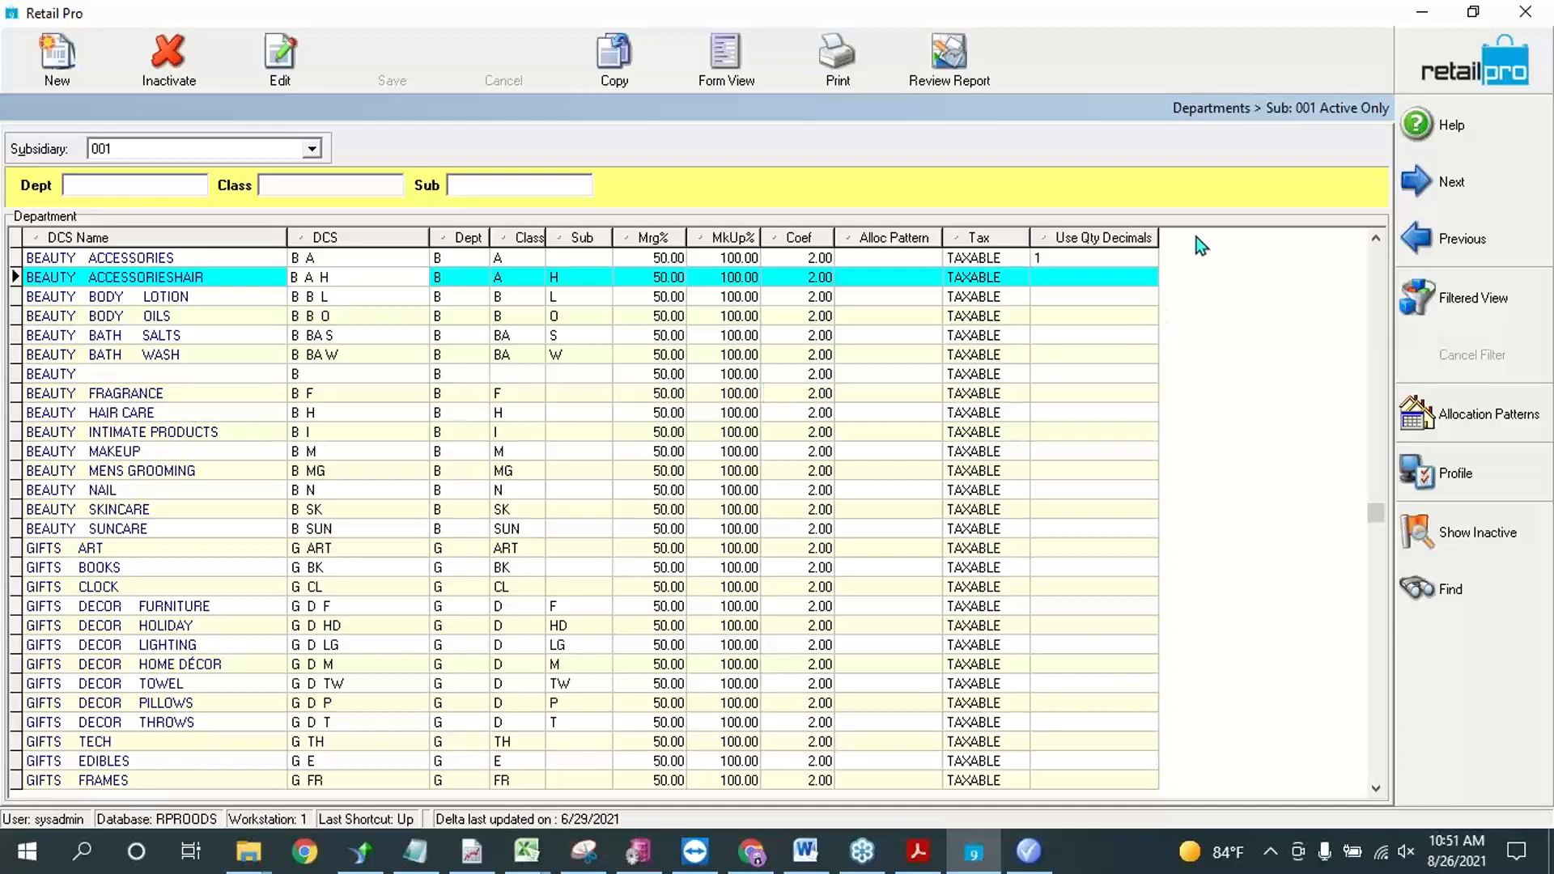
{"action": "left_click", "coordinate": [1457, 53]}
{"action": "left_click", "coordinate": [178, 66]}
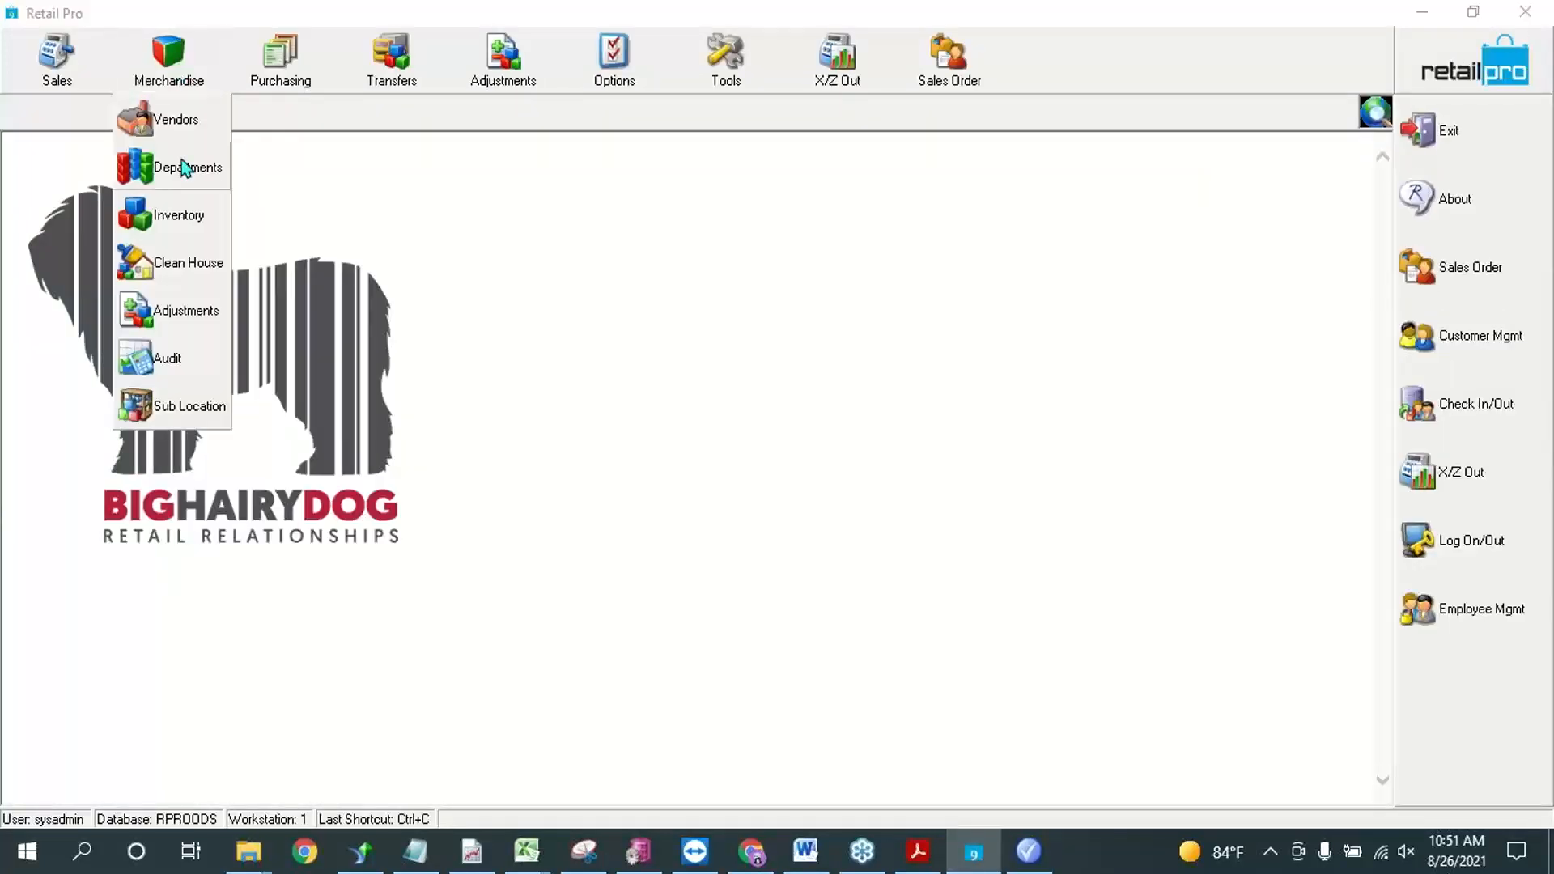
{"action": "left_click", "coordinate": [178, 217]}
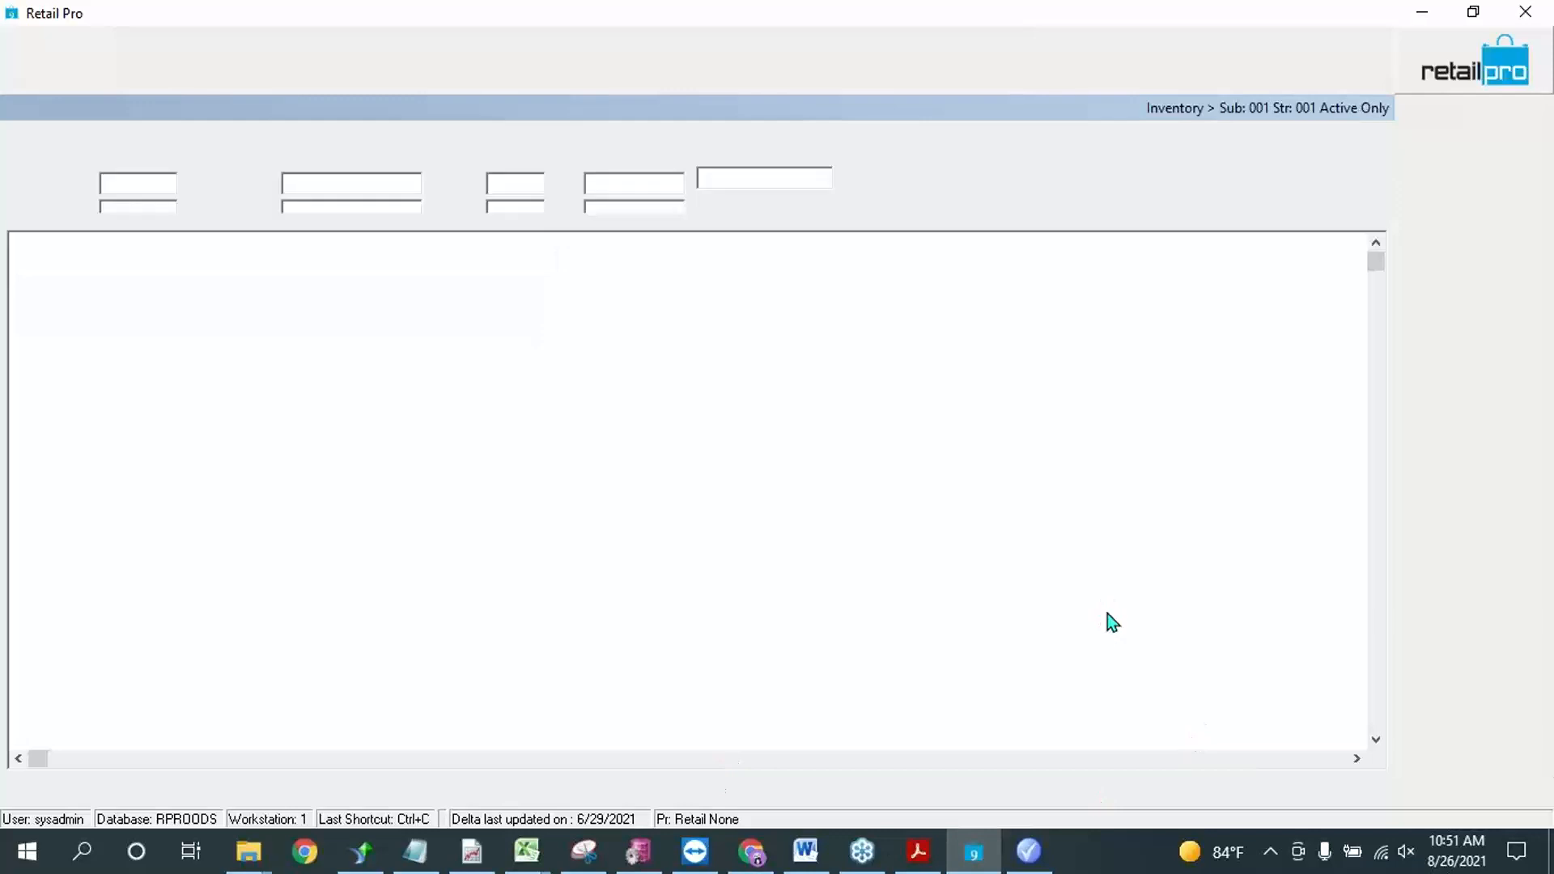
{"action": "left_click", "coordinate": [1453, 183]}
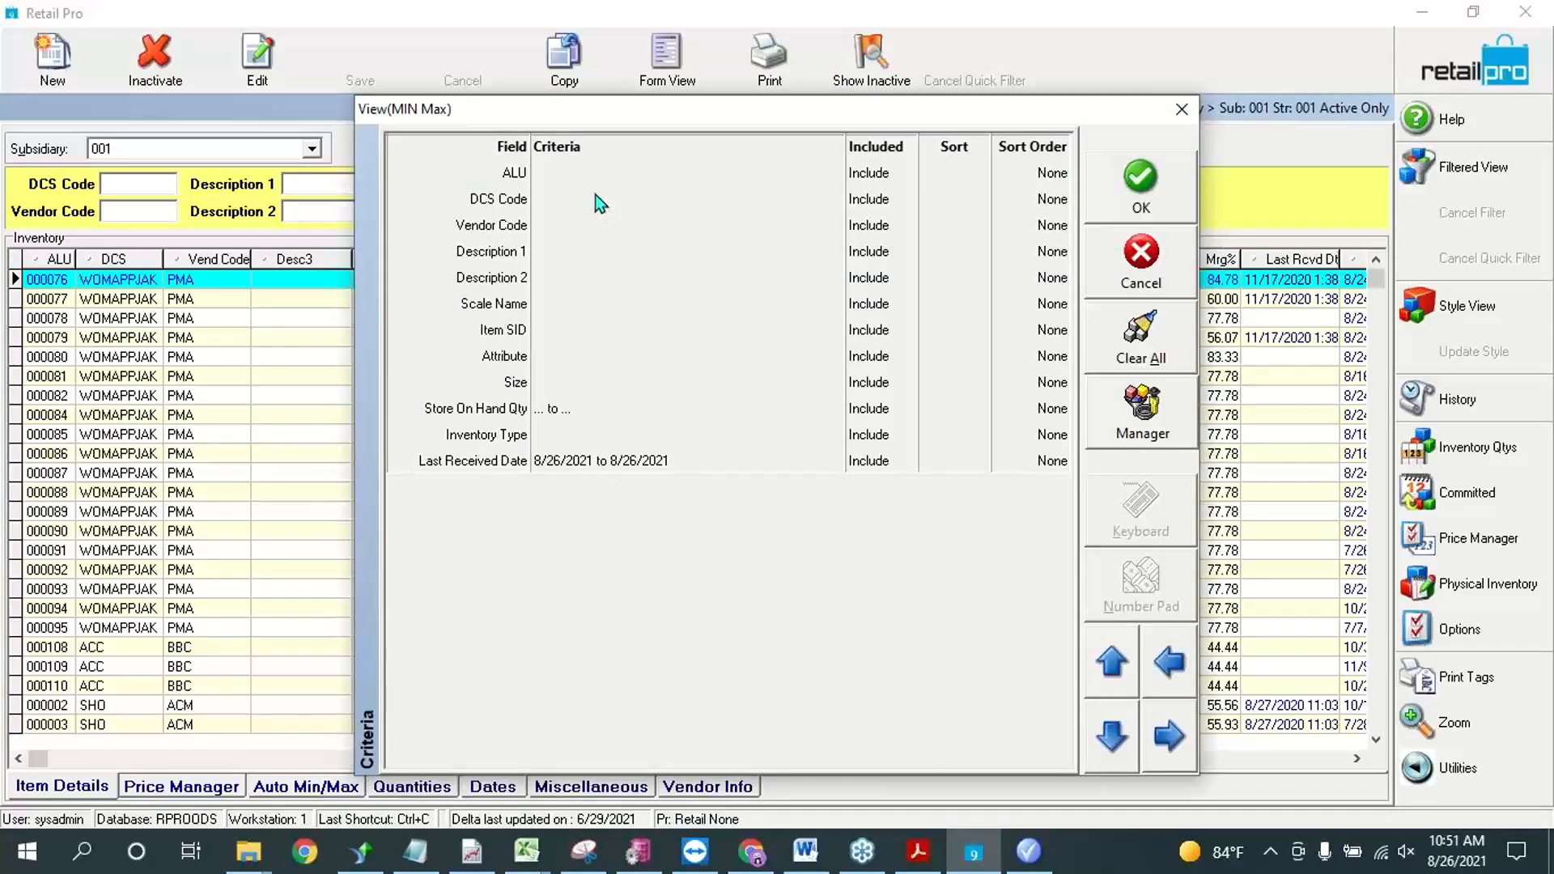
{"action": "left_click", "coordinate": [594, 224]}
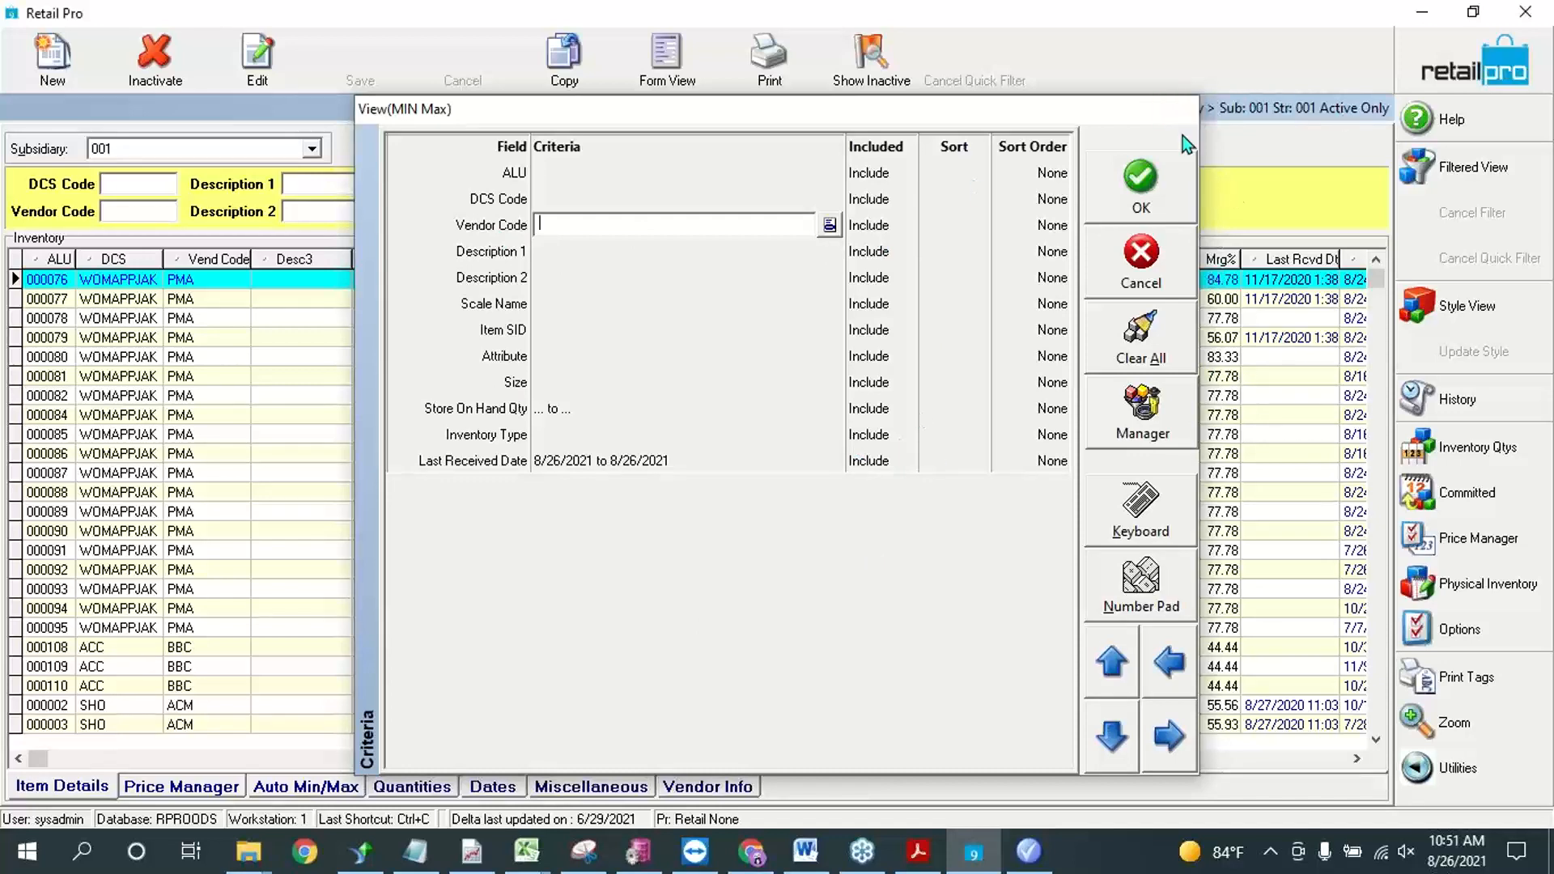
{"action": "left_click", "coordinate": [1182, 109]}
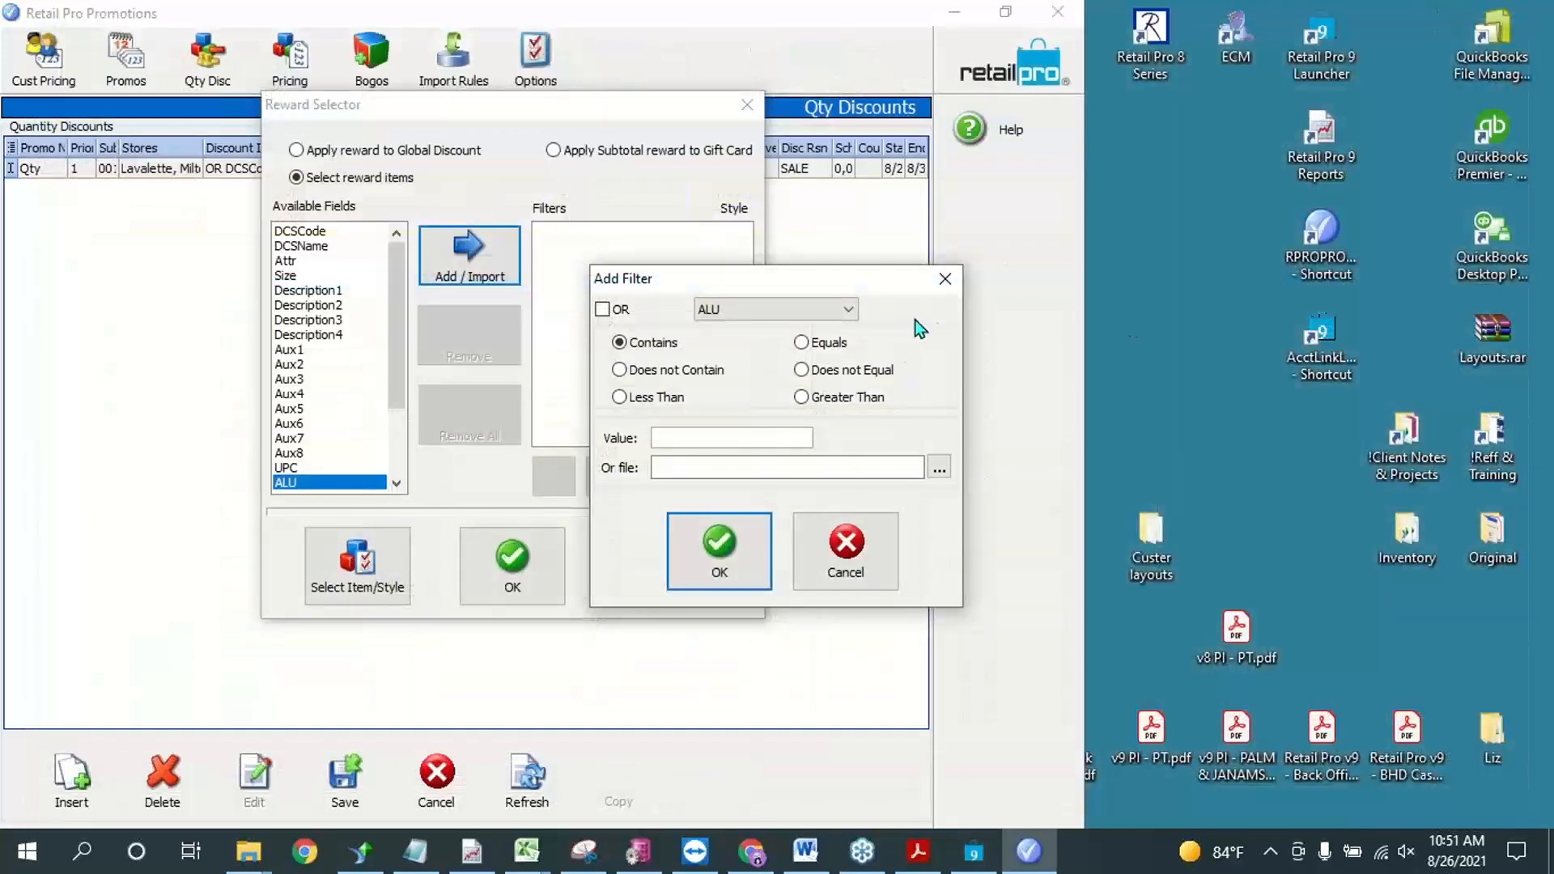
Step: Back in Promotions, set the reward item filter to ALU equals 123 and apply it to the quantity discount
{"action": "left_click", "coordinate": [824, 343]}
{"action": "left_click", "coordinate": [741, 433]}
{"action": "type", "text": "123"}
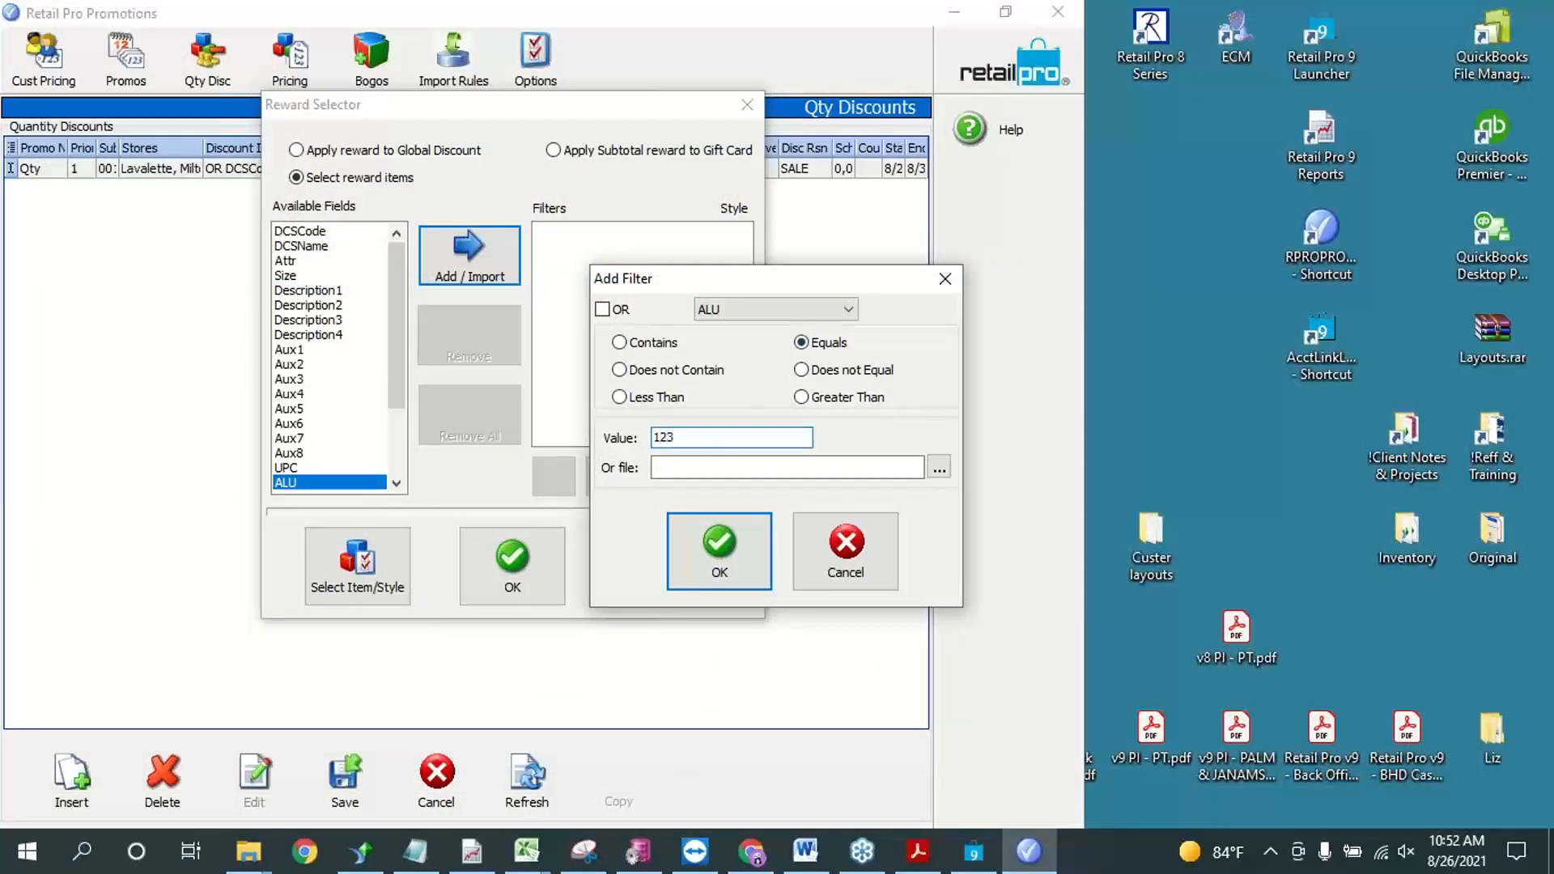
{"action": "left_click", "coordinate": [748, 586]}
{"action": "left_click", "coordinate": [537, 557]}
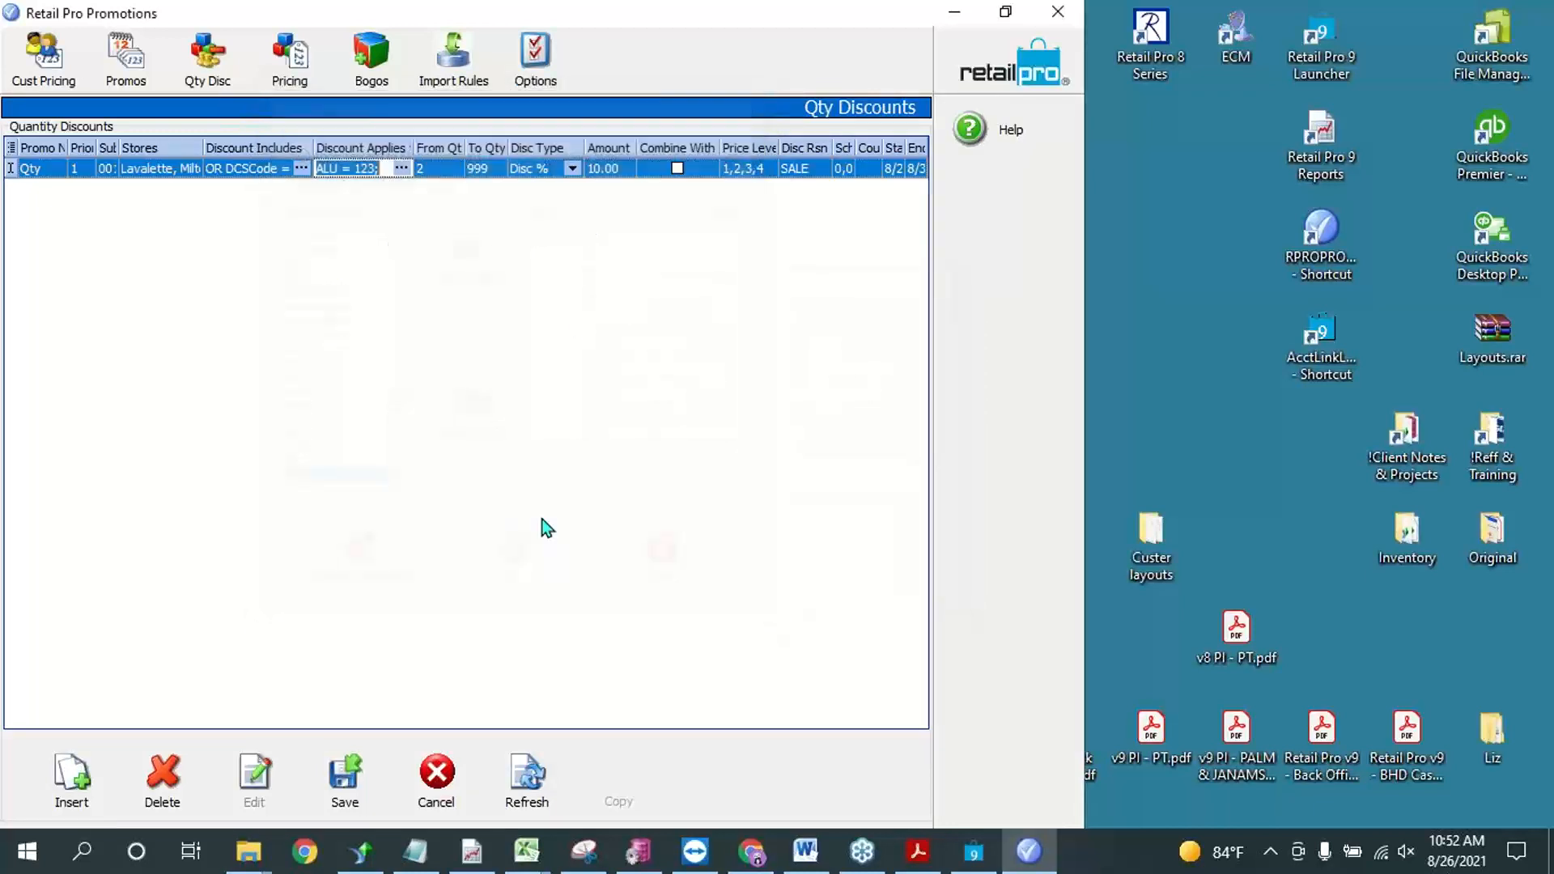
Step: Set the quantity discount's type to Disc Price with an amount of 0 and enable Combine With
{"action": "left_click", "coordinate": [573, 168]}
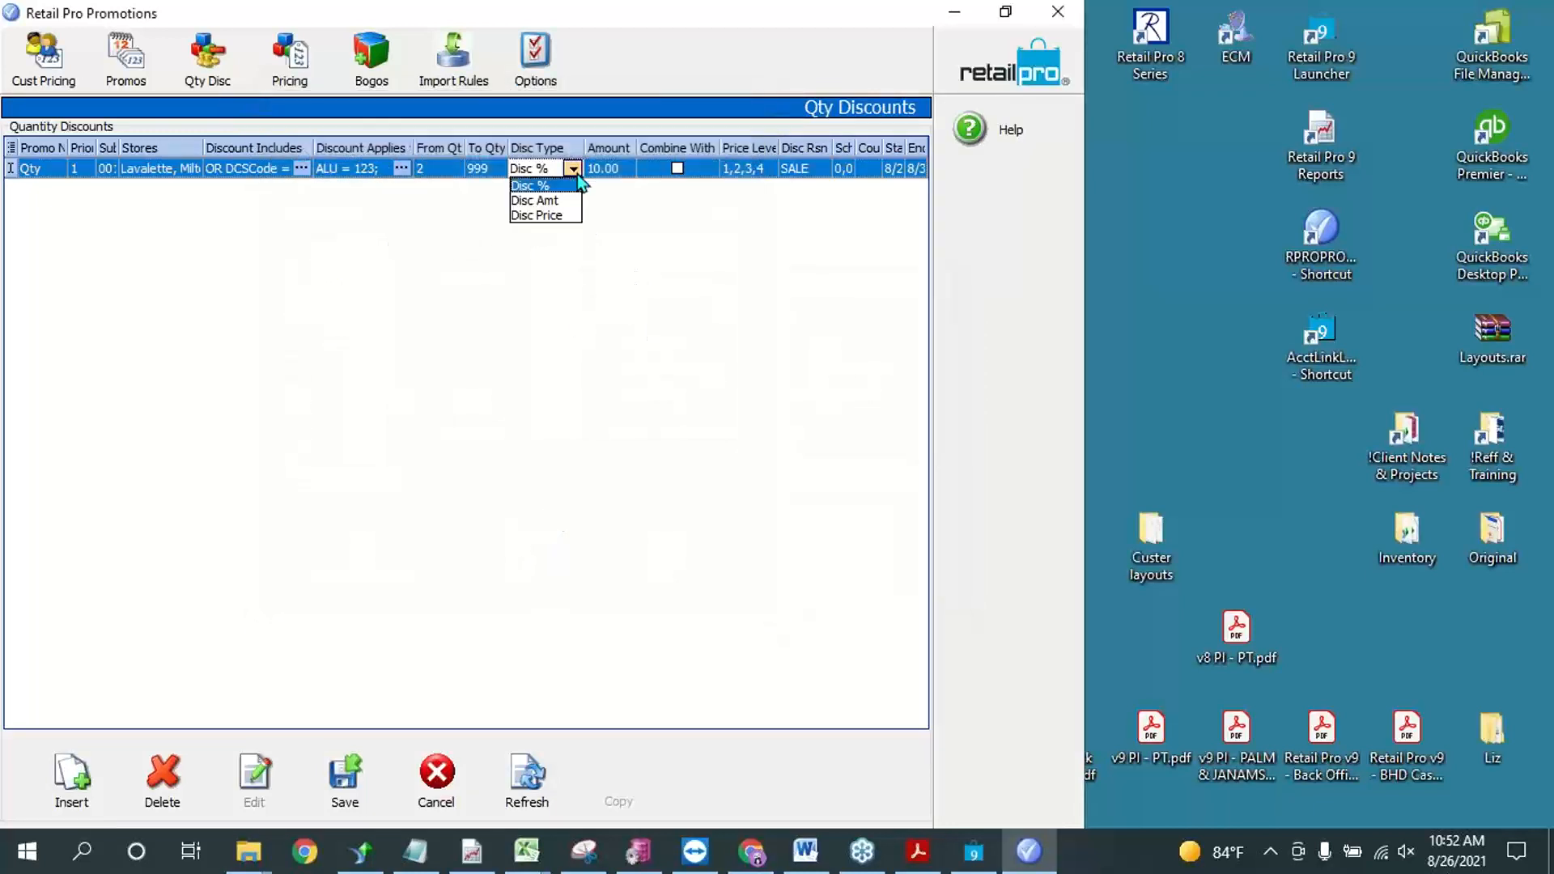
{"action": "left_click", "coordinate": [544, 216]}
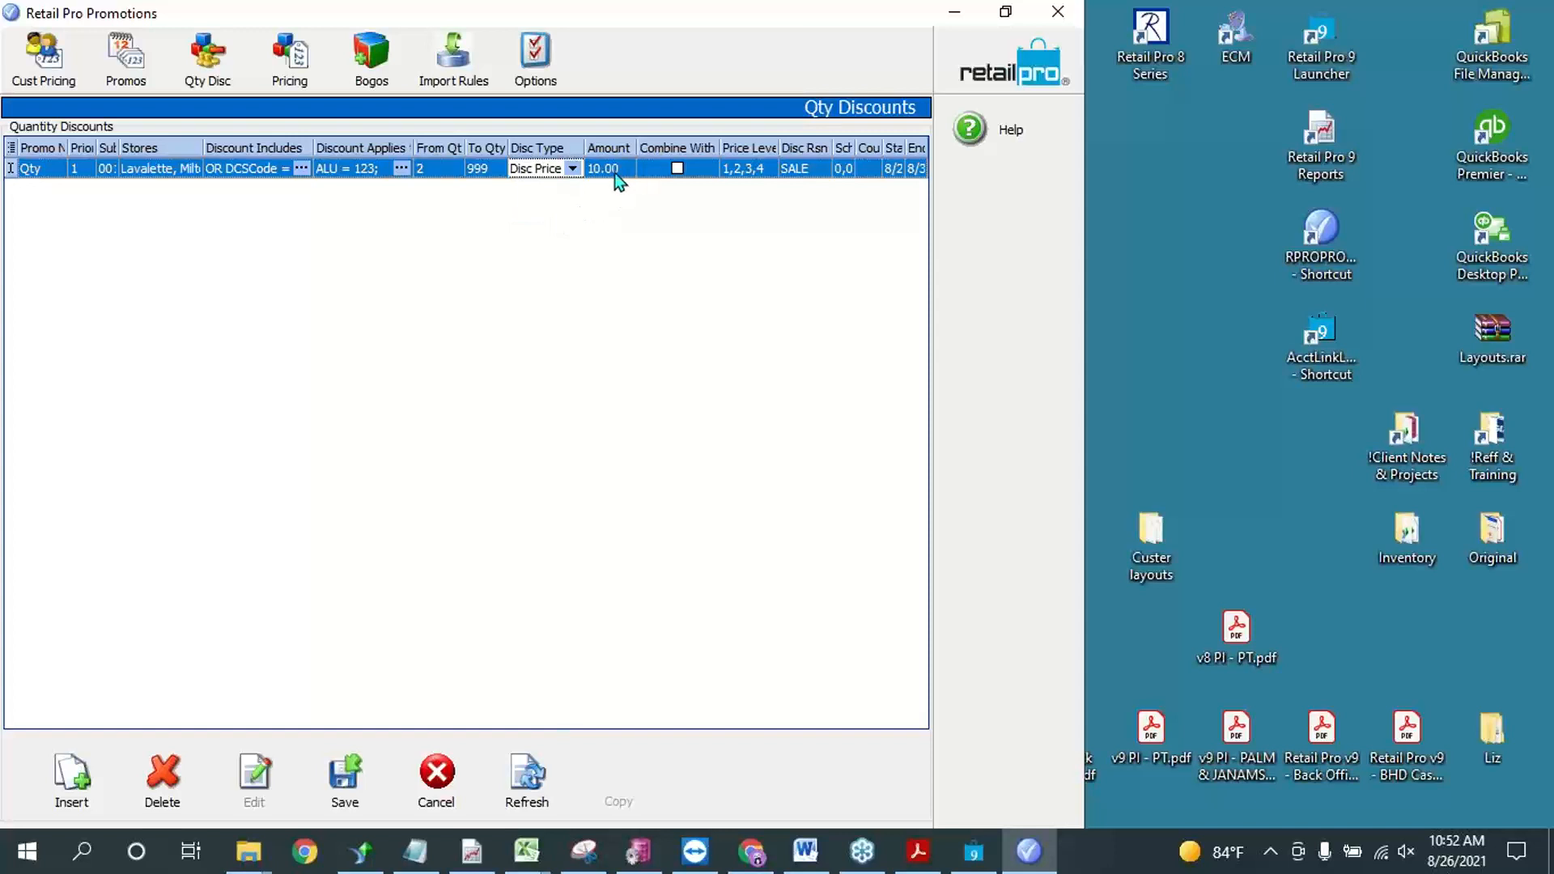
{"action": "left_click", "coordinate": [614, 174]}
{"action": "key", "text": "BackSpace"}
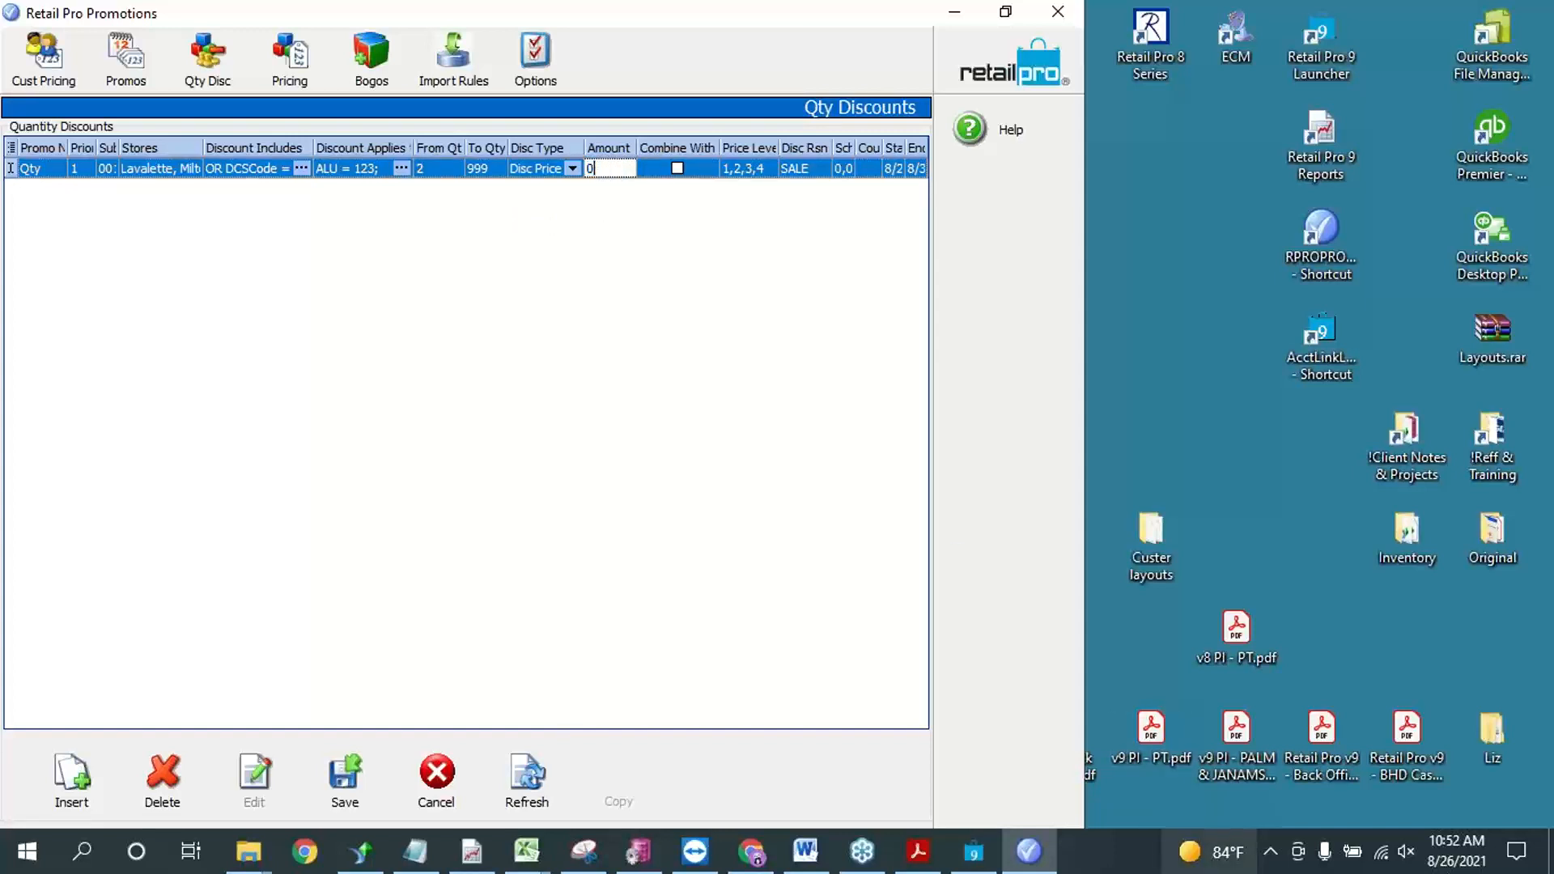
{"action": "left_click", "coordinate": [676, 170]}
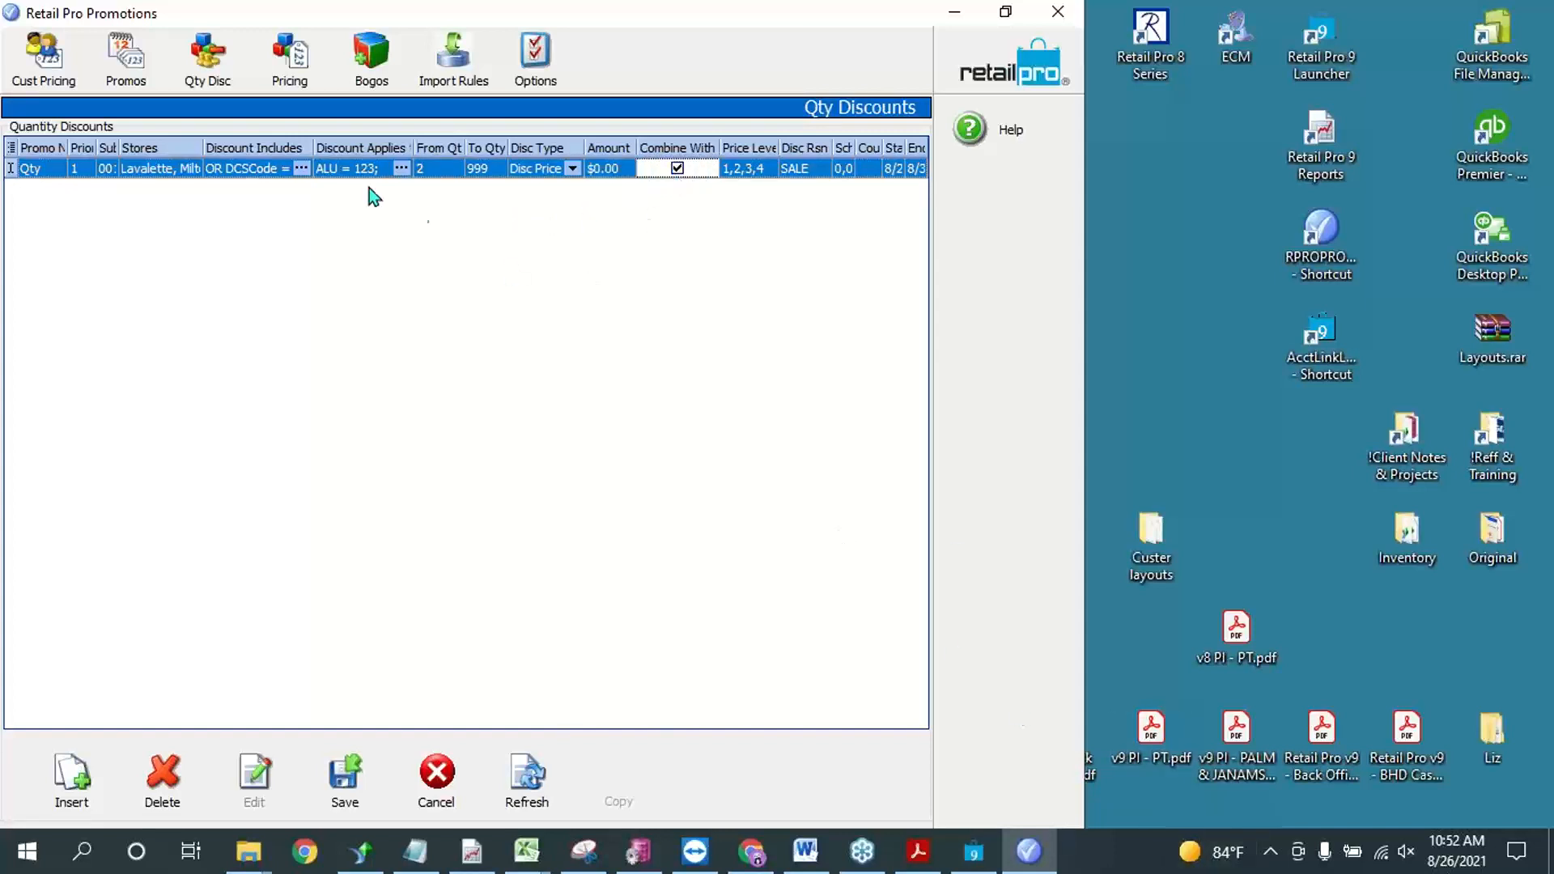
{"action": "left_click", "coordinate": [433, 167]}
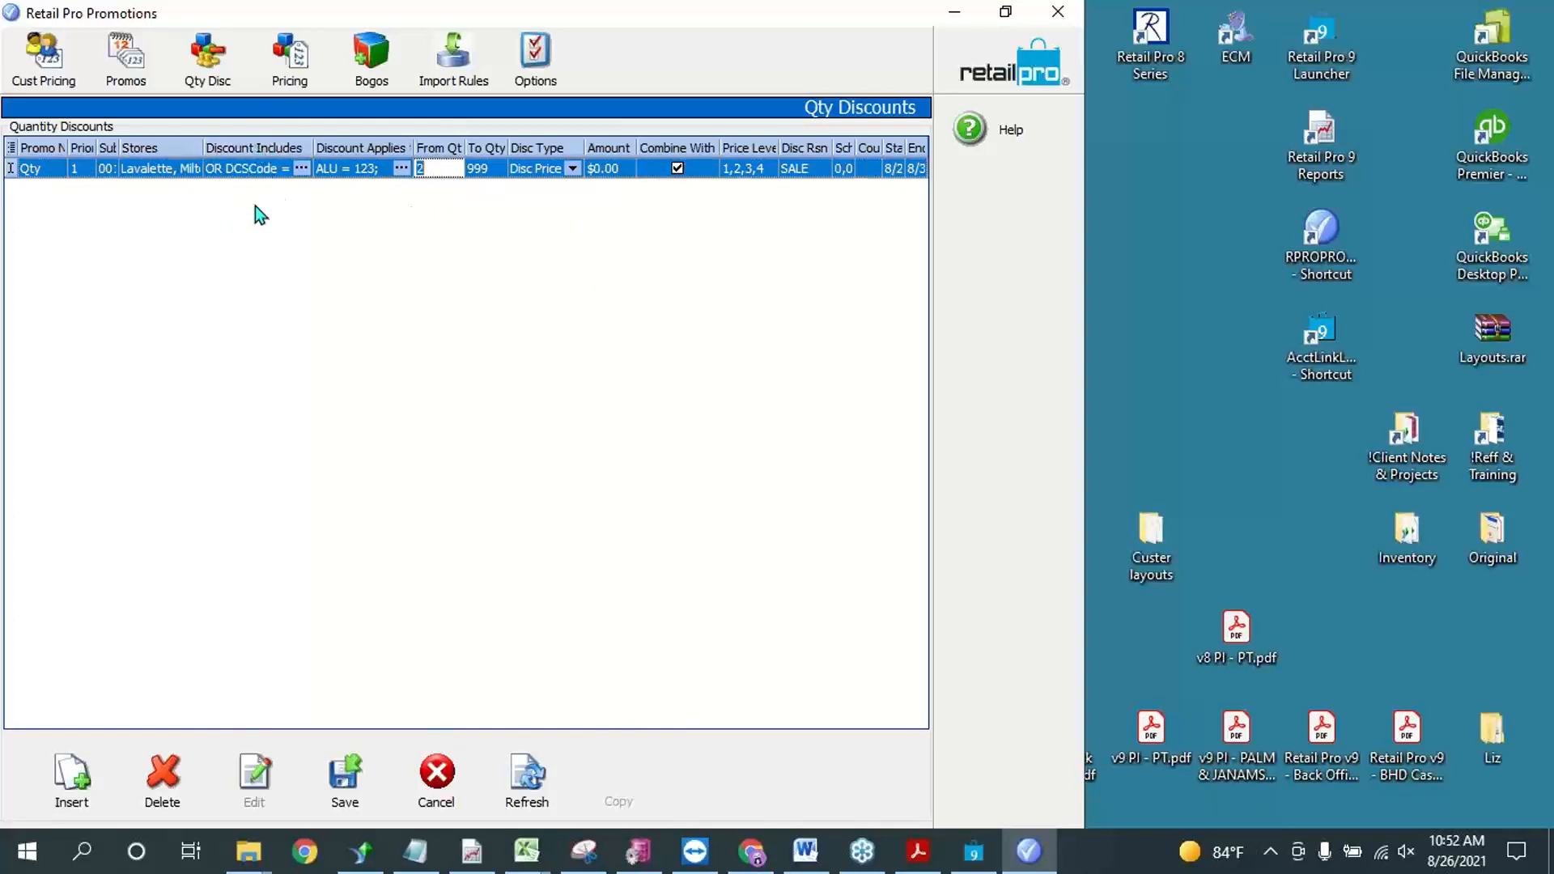
{"action": "left_click", "coordinate": [361, 168]}
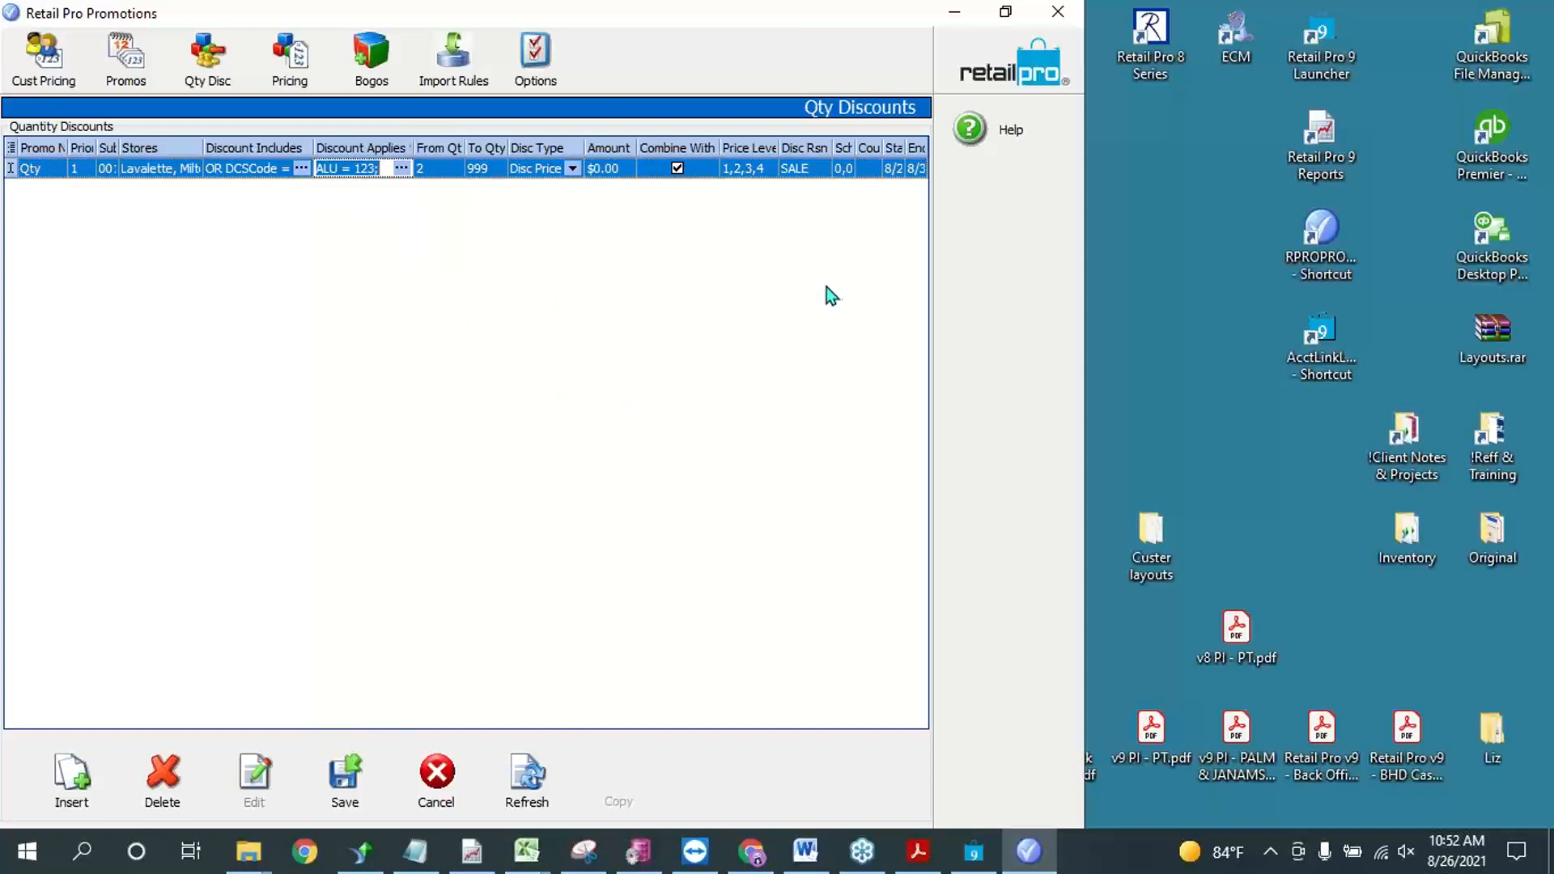
Step: Open the Bogos list in a maximized window and try to edit the 10 for 100 promotion
{"action": "left_click", "coordinate": [377, 64]}
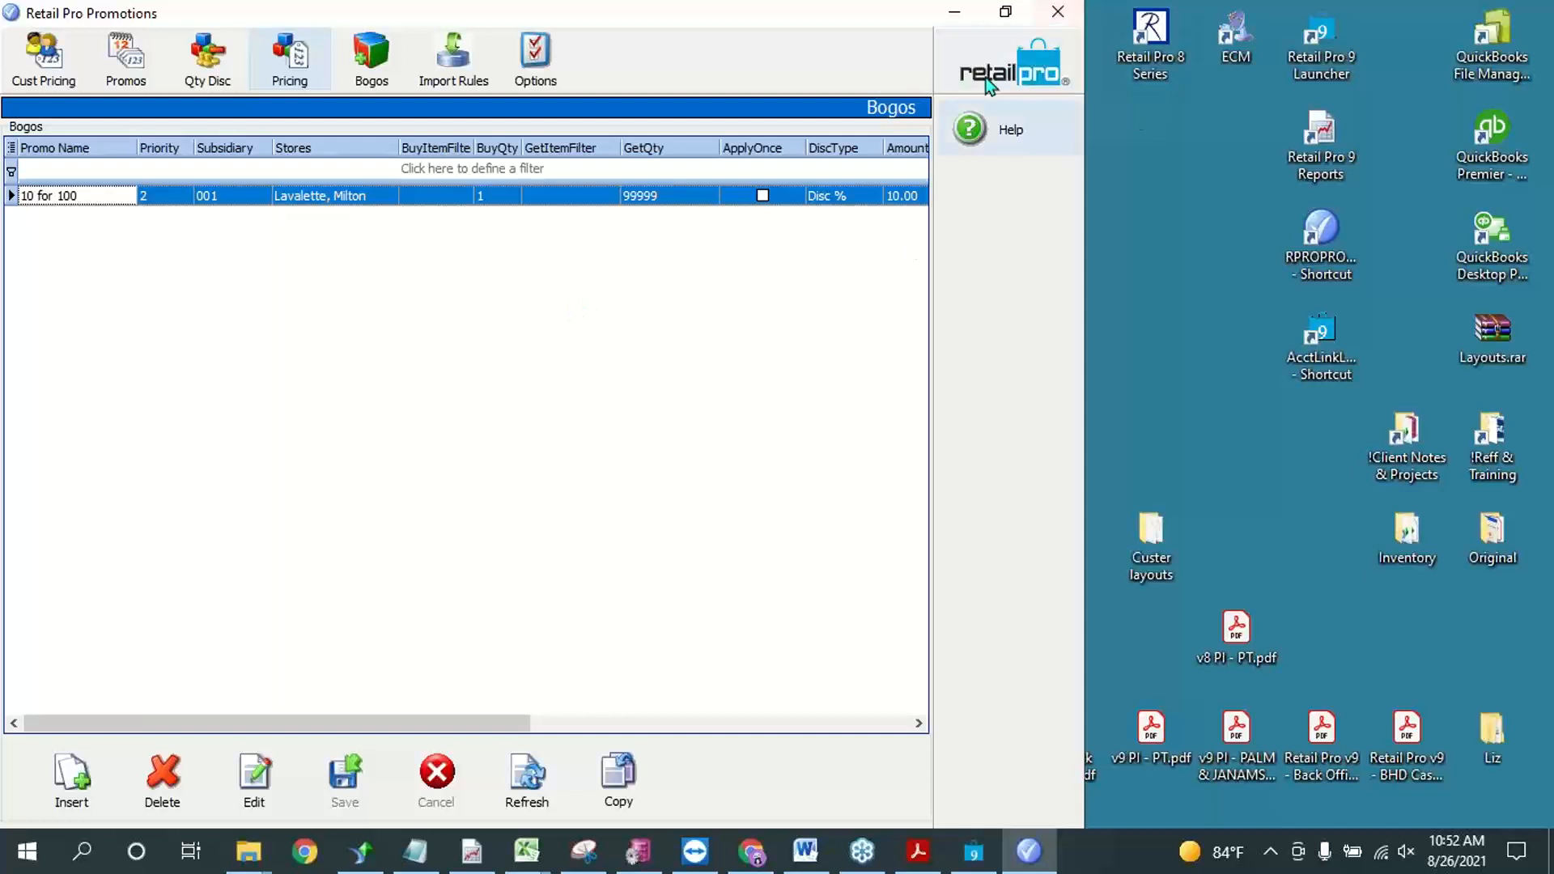
{"action": "left_click", "coordinate": [1005, 11]}
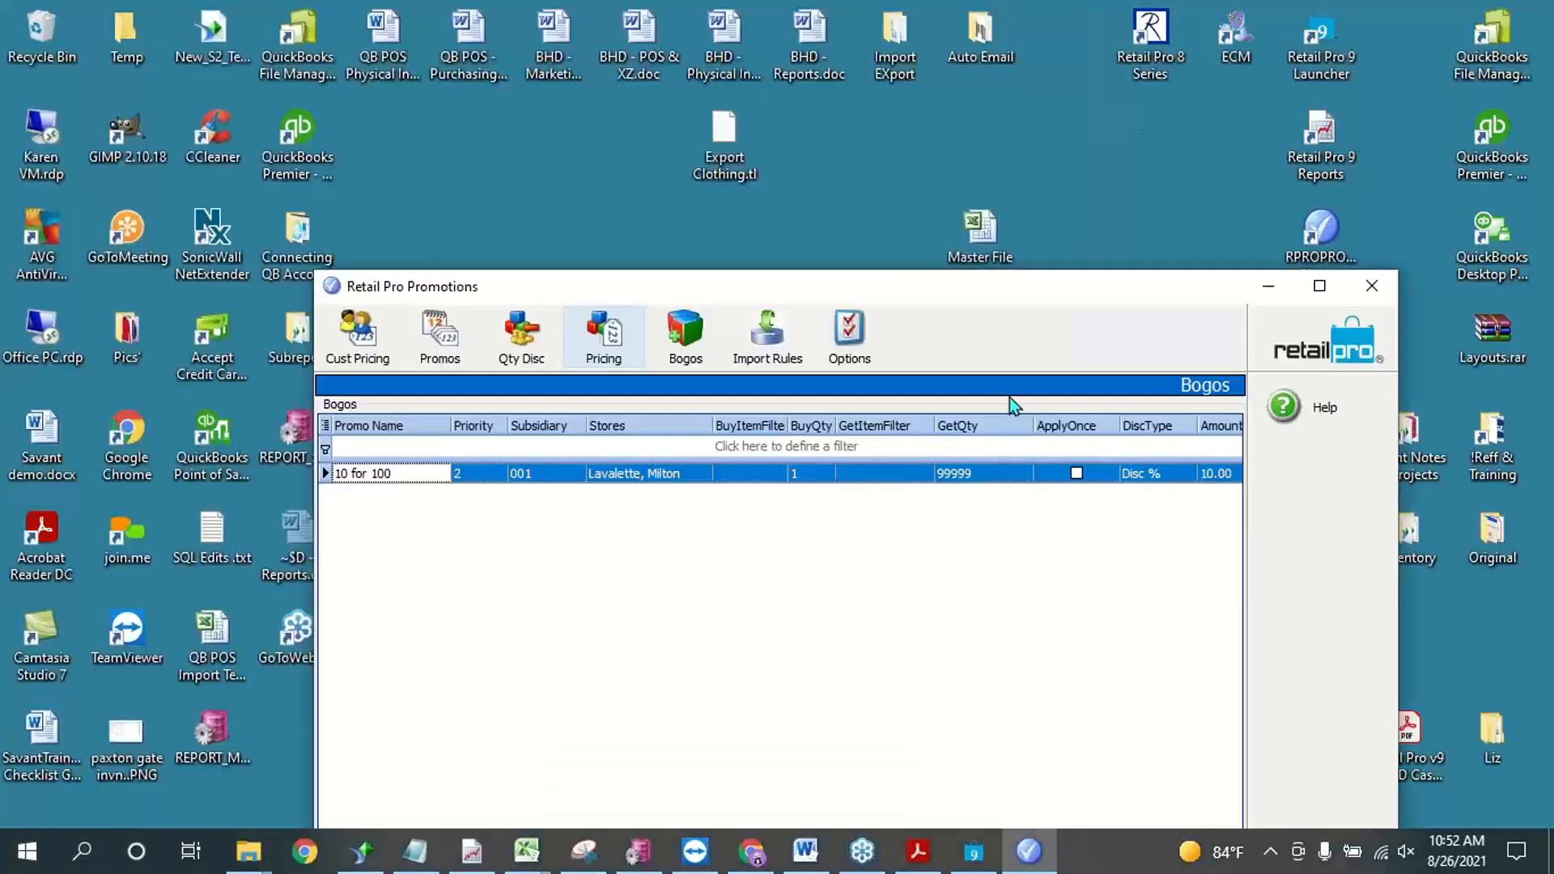
{"action": "left_click", "coordinate": [1316, 293]}
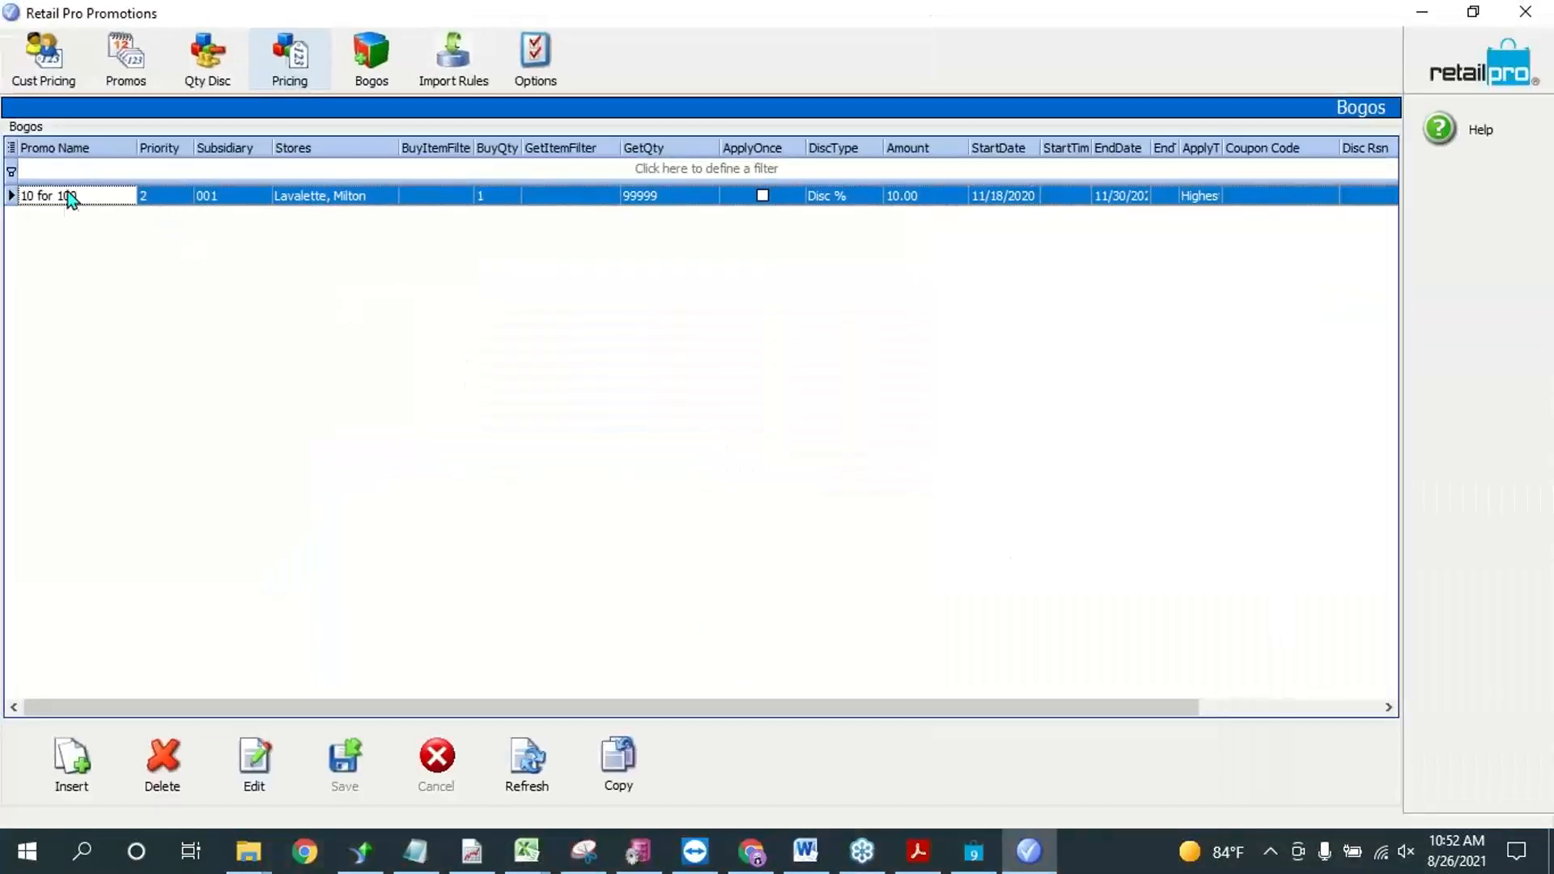
{"action": "left_click", "coordinate": [73, 207]}
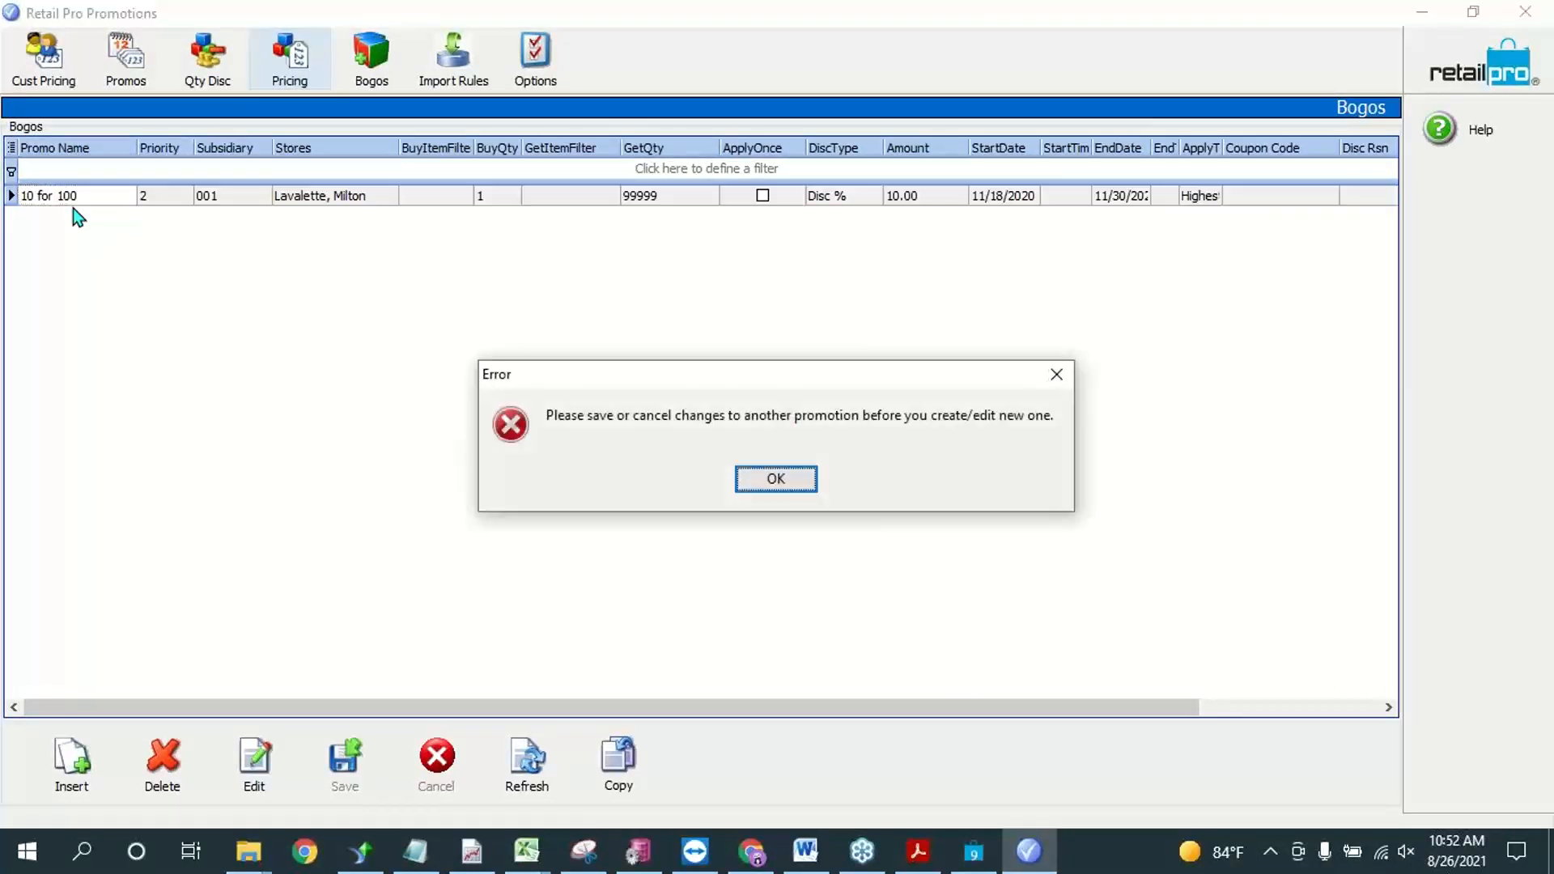
{"action": "left_click", "coordinate": [745, 488]}
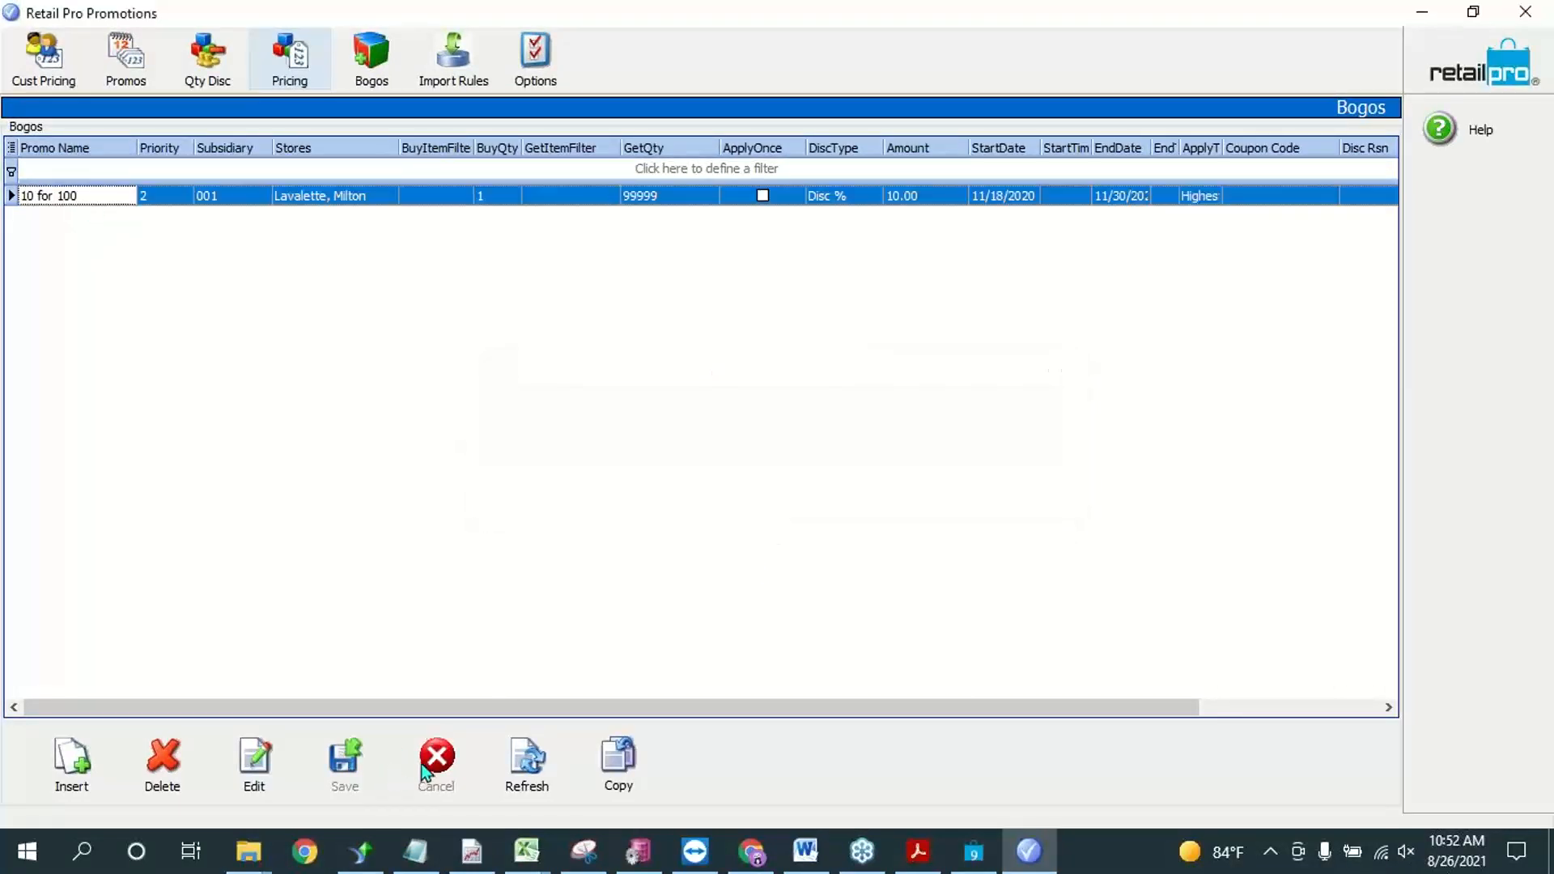
Step: Return to the Bogos list via Qty Discounts and insert a promotion named Bogo with priority 1
{"action": "left_click", "coordinate": [204, 66]}
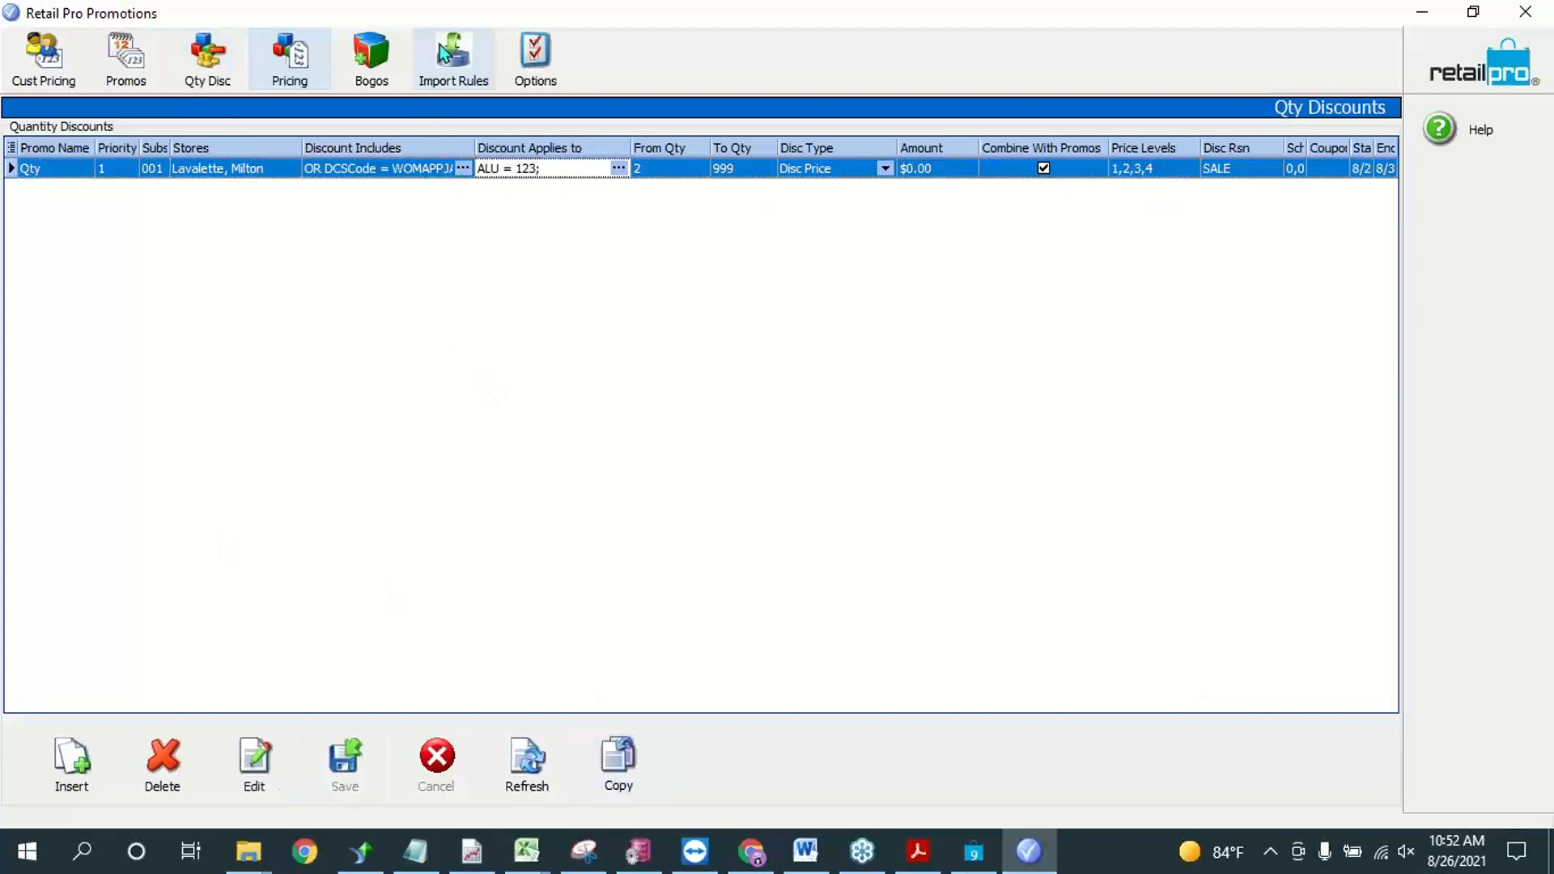
{"action": "left_click", "coordinate": [380, 50]}
{"action": "left_click", "coordinate": [71, 760]}
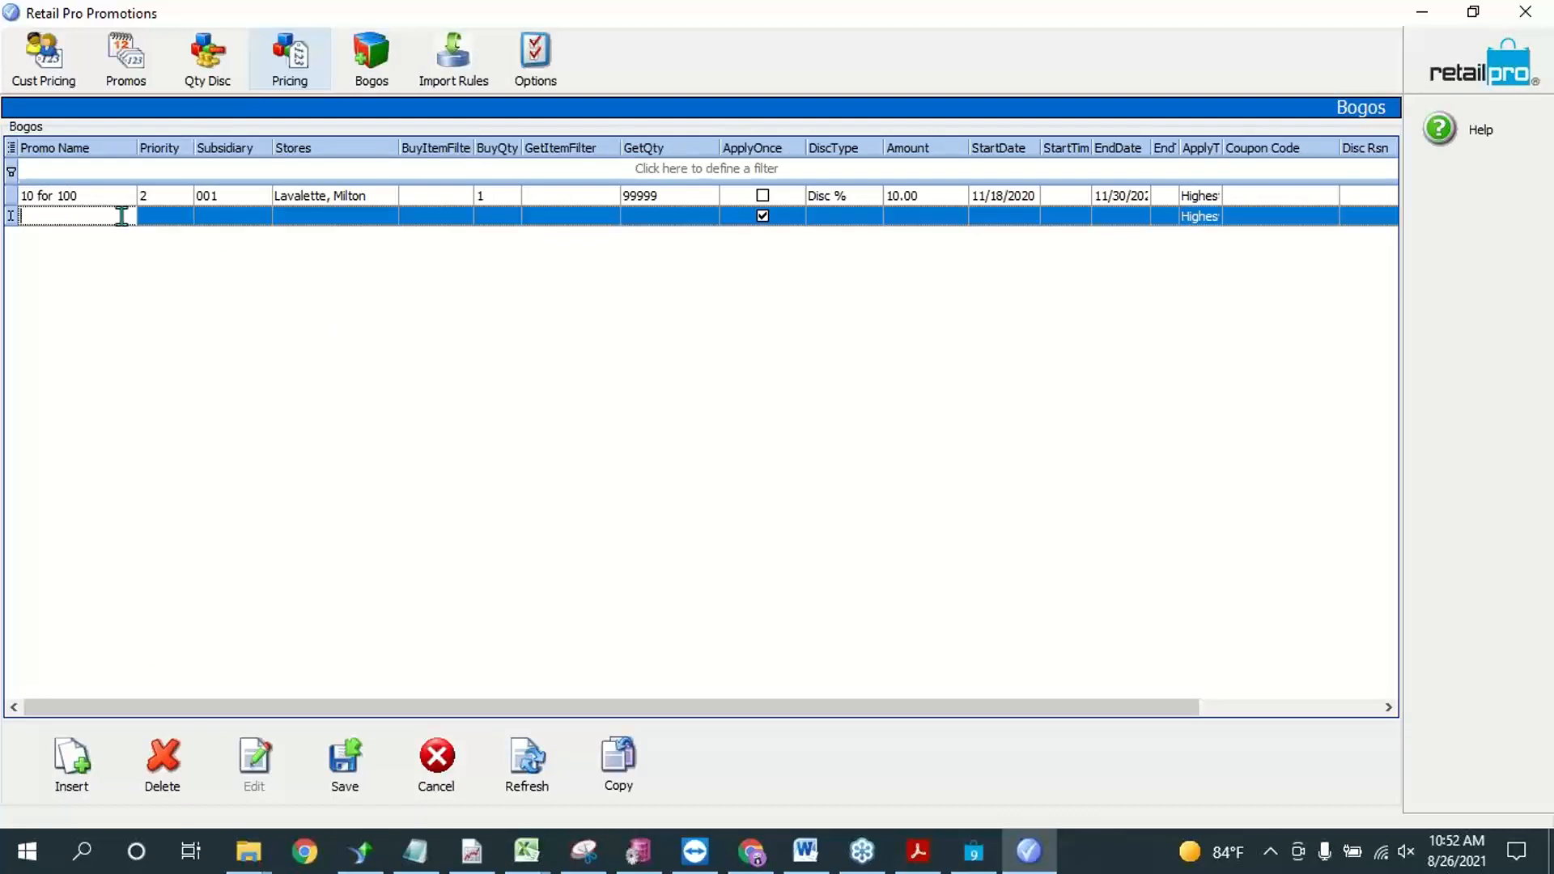
{"action": "type", "text": "Bogo"}
{"action": "left_click", "coordinate": [162, 218]}
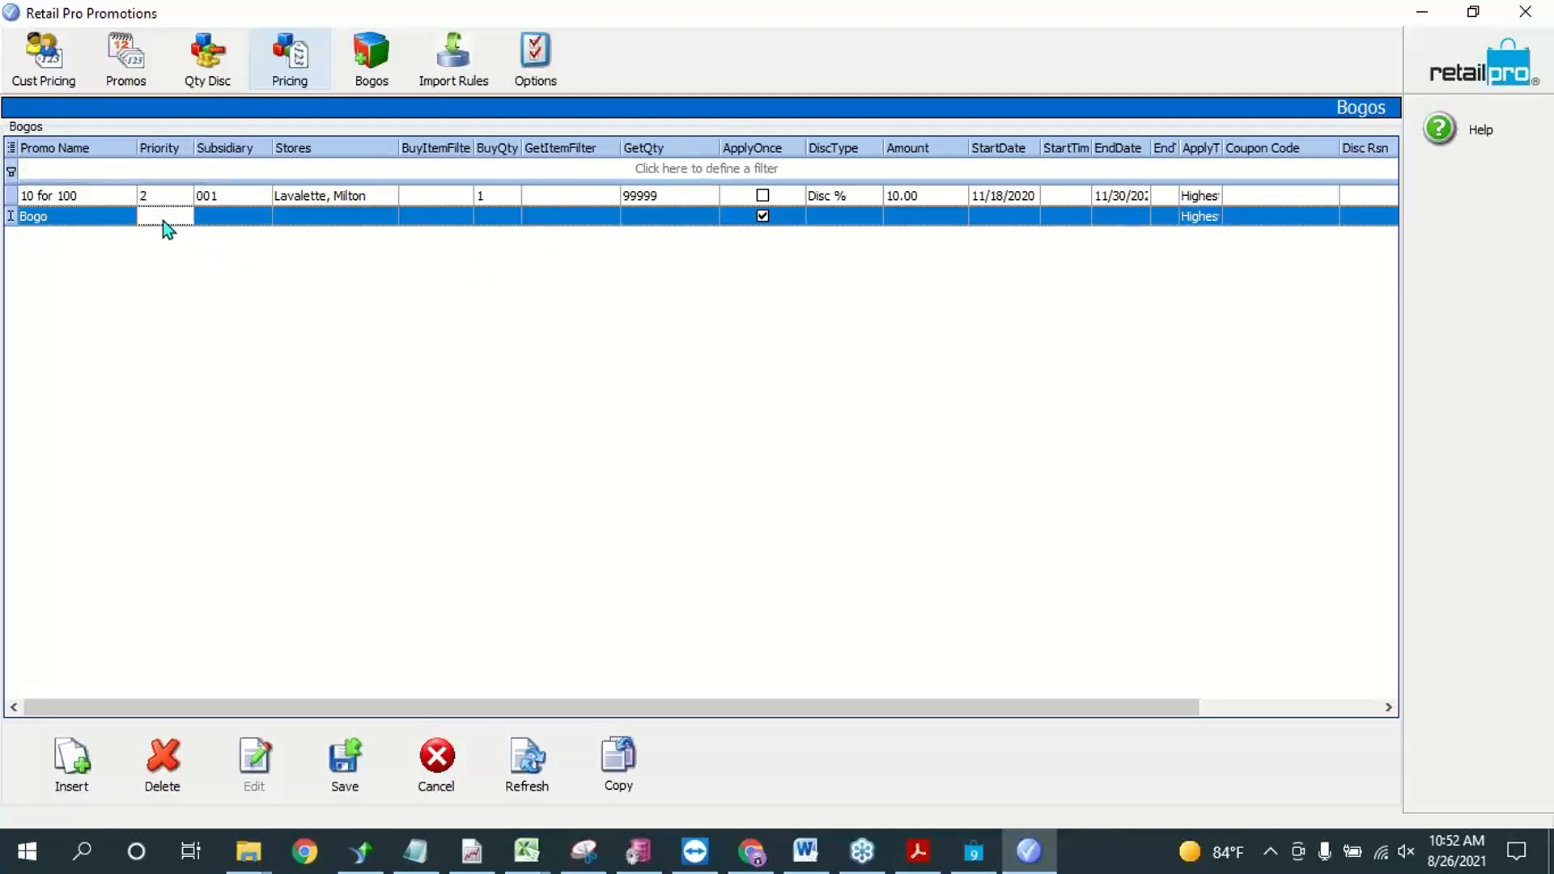
{"action": "type", "text": "1"}
Step: Assign the Bogo promotion to subsidiary 001 and add the stores Lavalette and Milton
{"action": "left_click", "coordinate": [212, 220]}
{"action": "left_click", "coordinate": [262, 217]}
{"action": "left_click", "coordinate": [325, 219]}
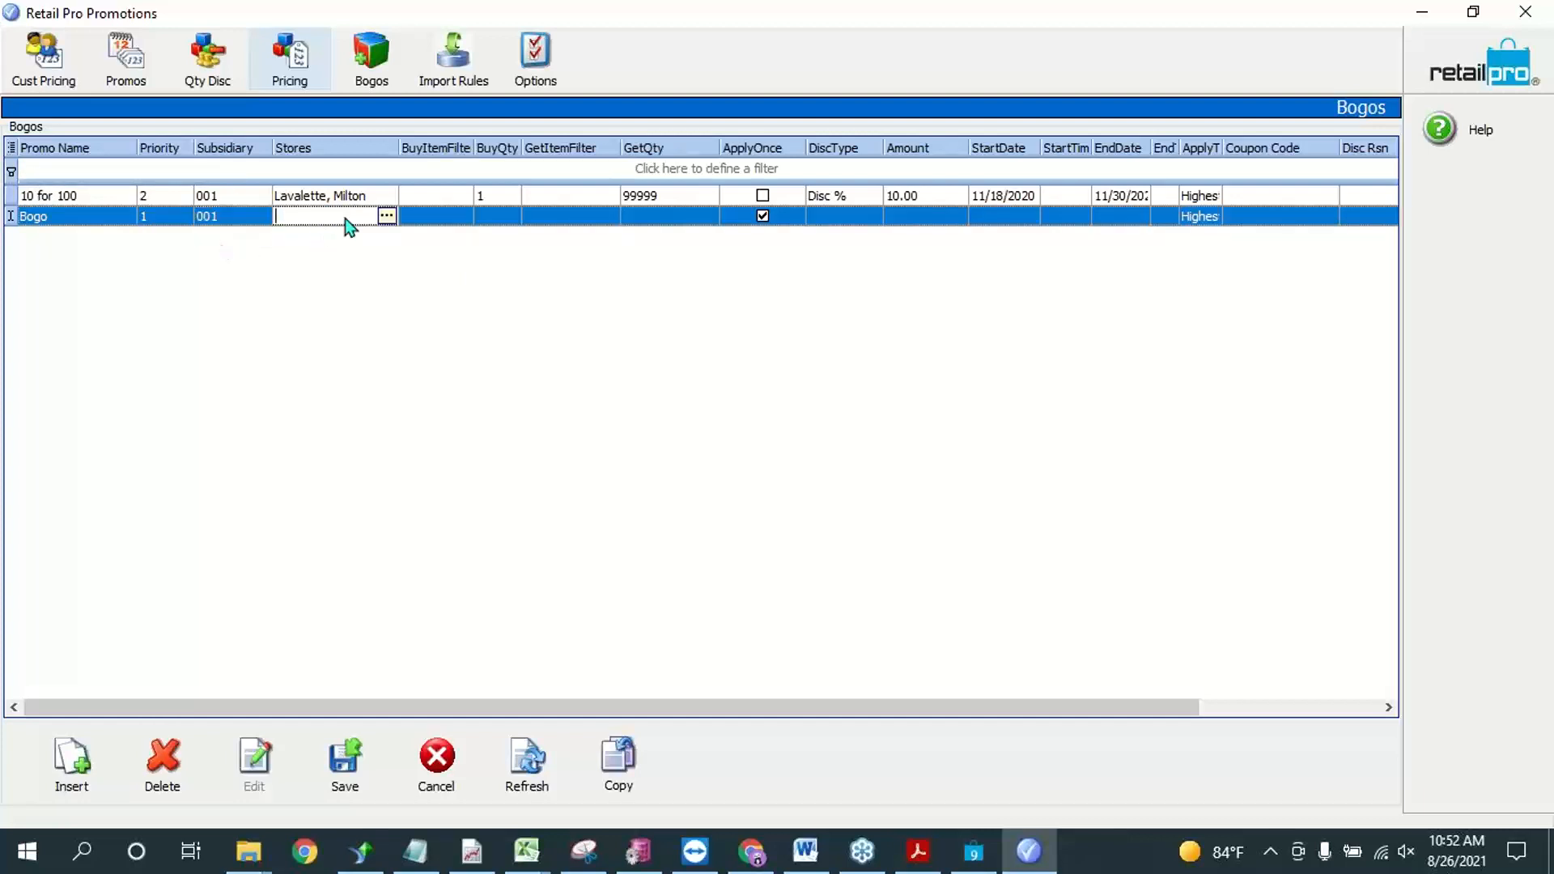
{"action": "left_click", "coordinate": [391, 217]}
{"action": "left_click", "coordinate": [760, 337]}
{"action": "left_click", "coordinate": [761, 337]}
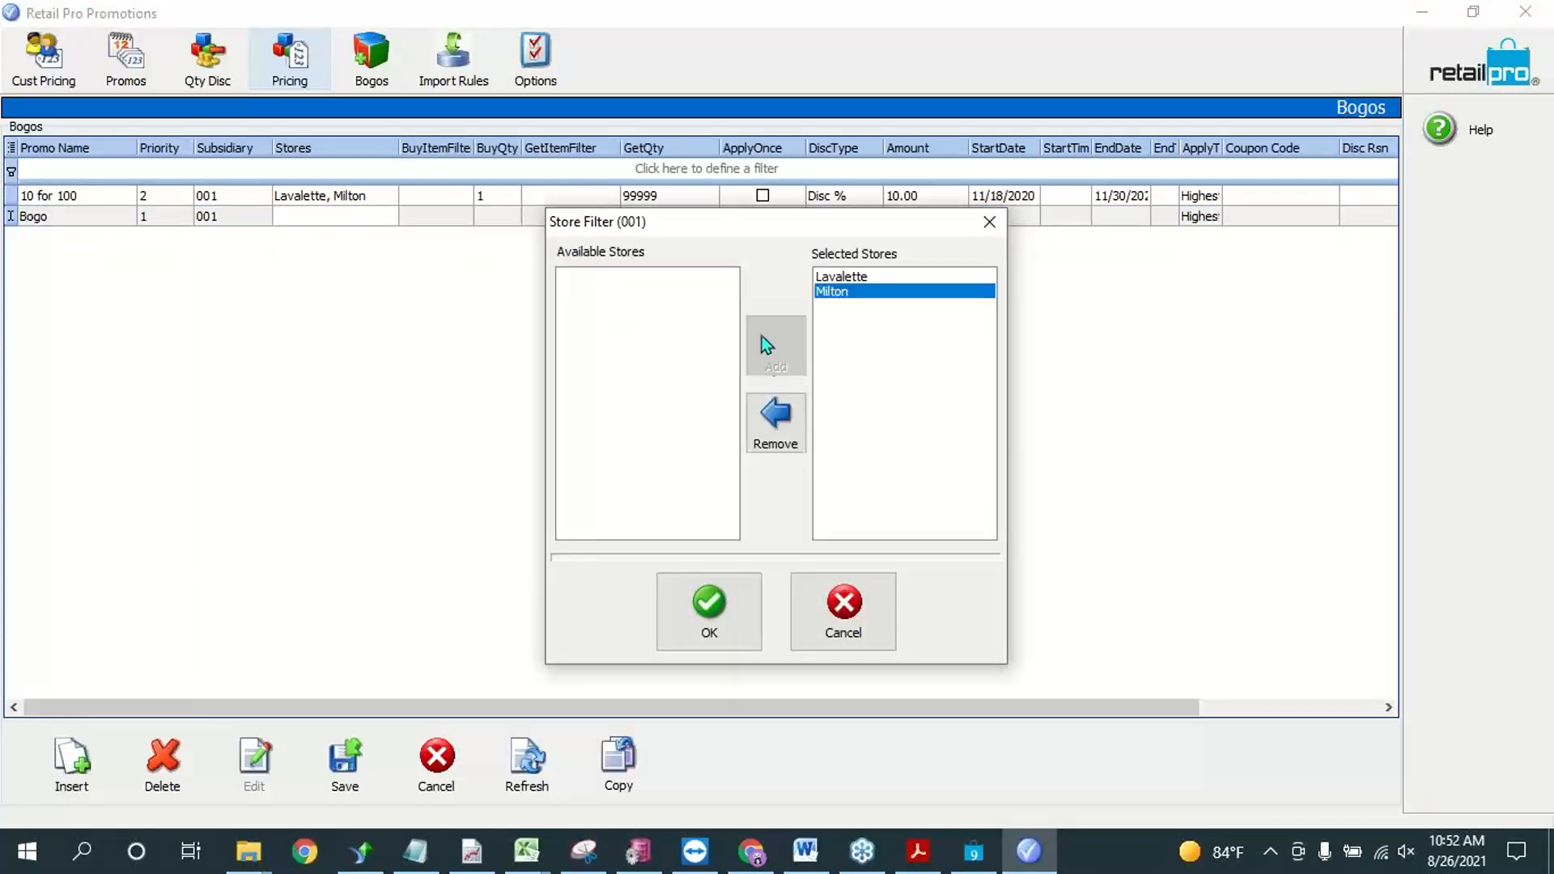
{"action": "left_click", "coordinate": [729, 614]}
Step: Start a buy item filter for the Bogo promotion on the ALU field with the Equals condition
{"action": "left_click", "coordinate": [446, 217]}
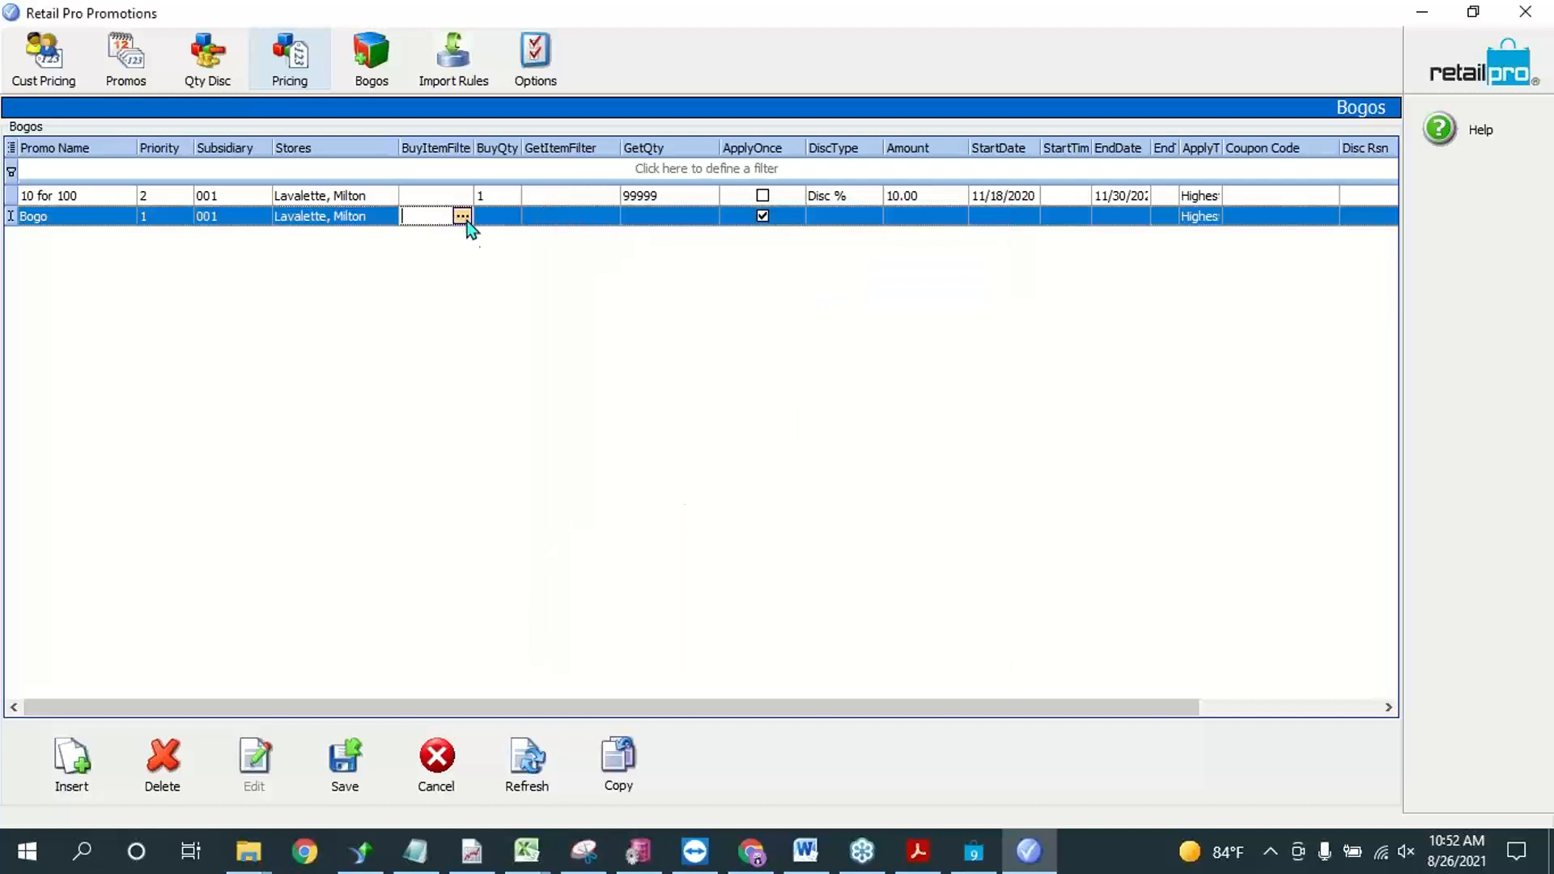
{"action": "left_click", "coordinate": [466, 217]}
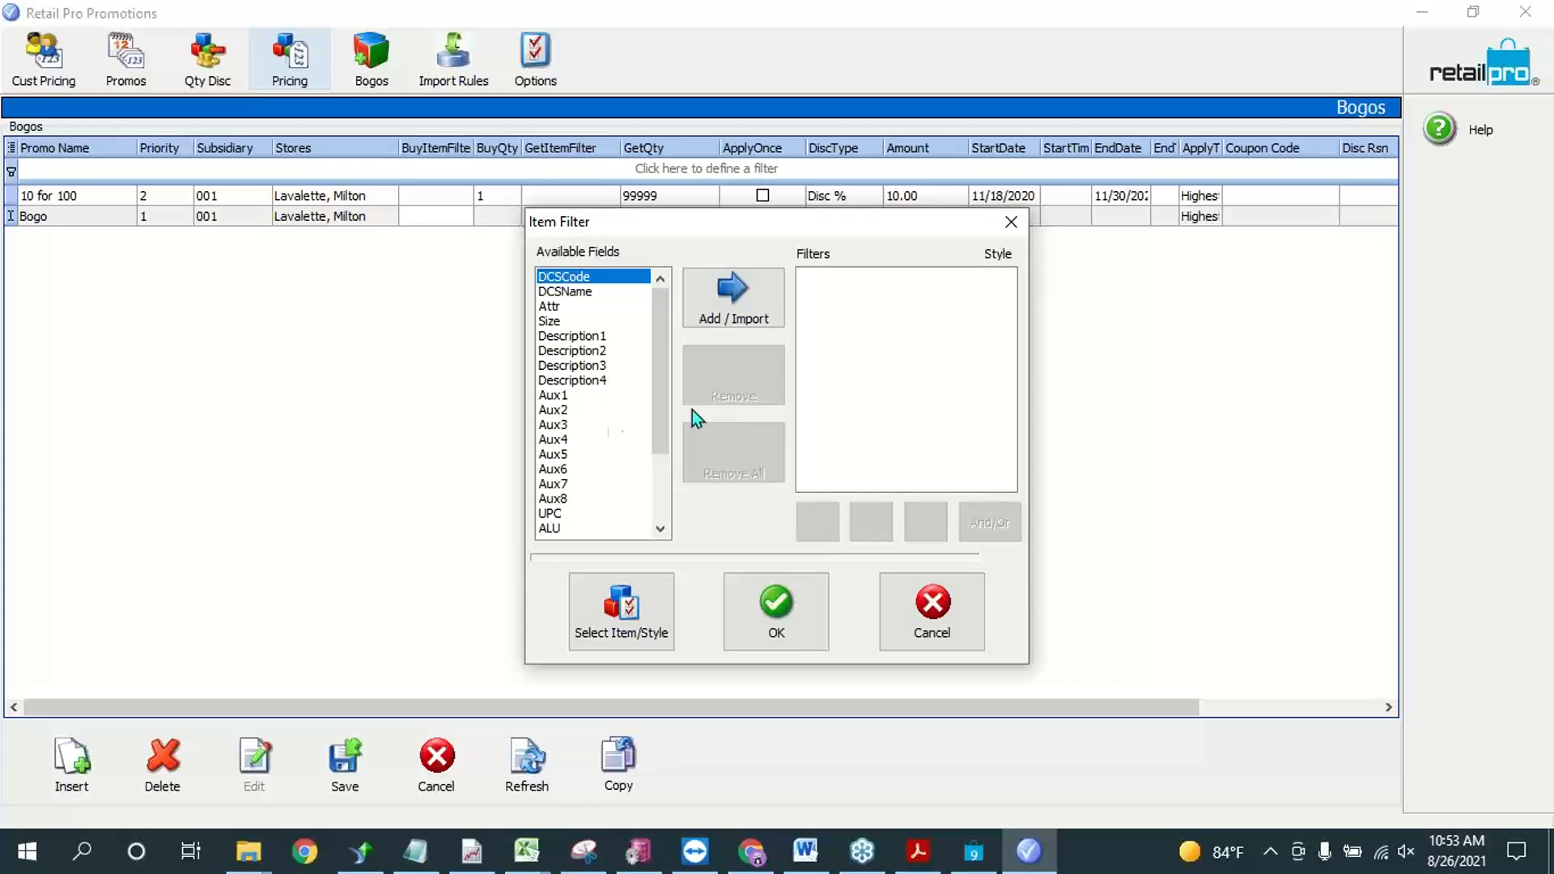
{"action": "left_click", "coordinate": [559, 529]}
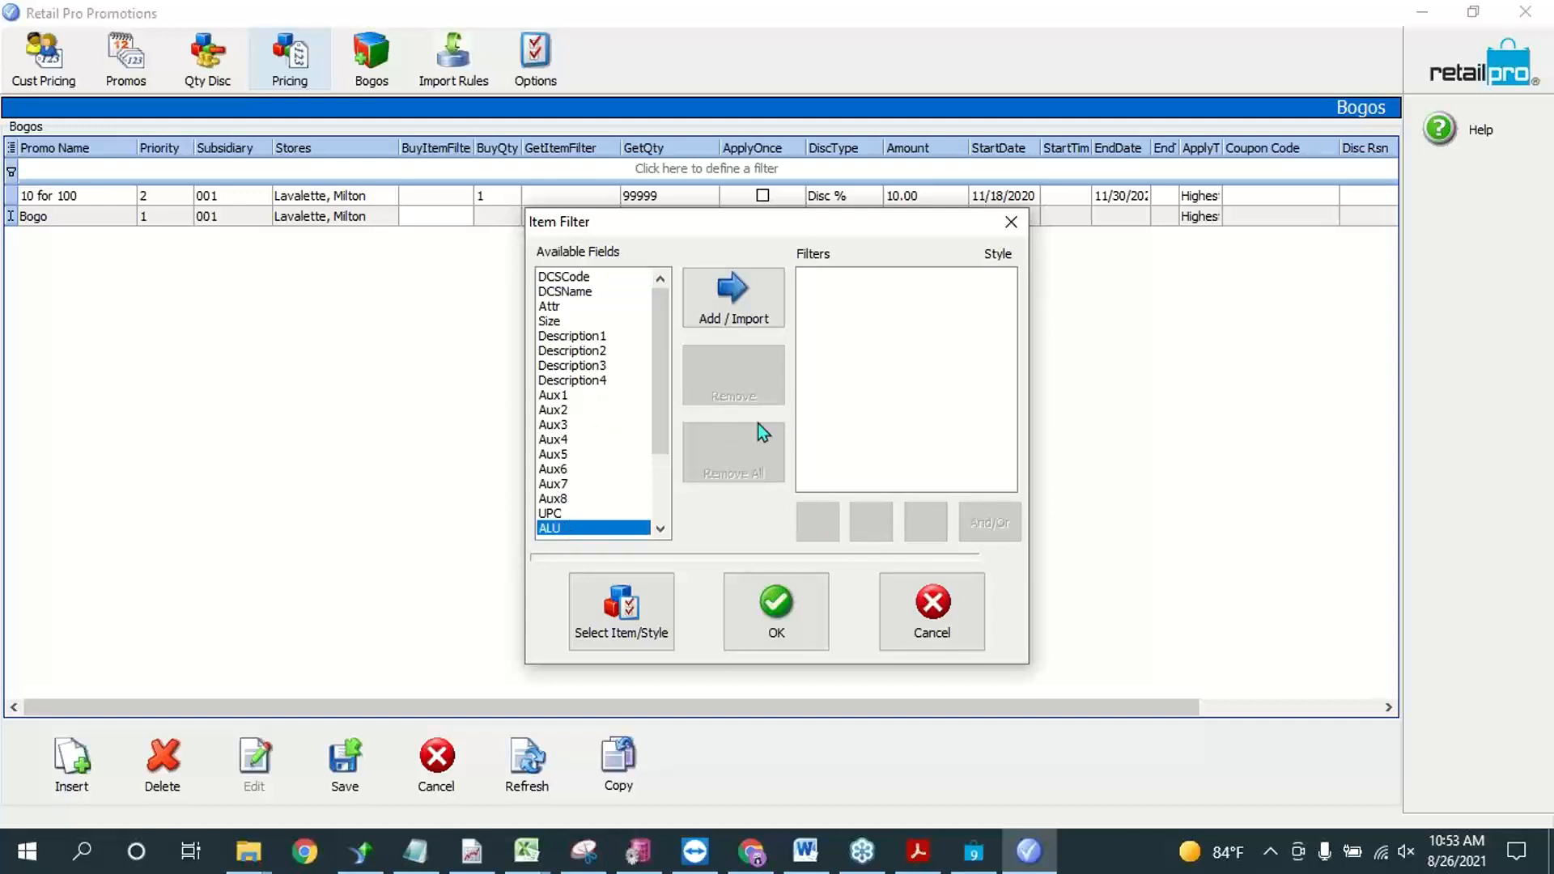
{"action": "left_click", "coordinate": [773, 312]}
{"action": "left_click", "coordinate": [729, 438]}
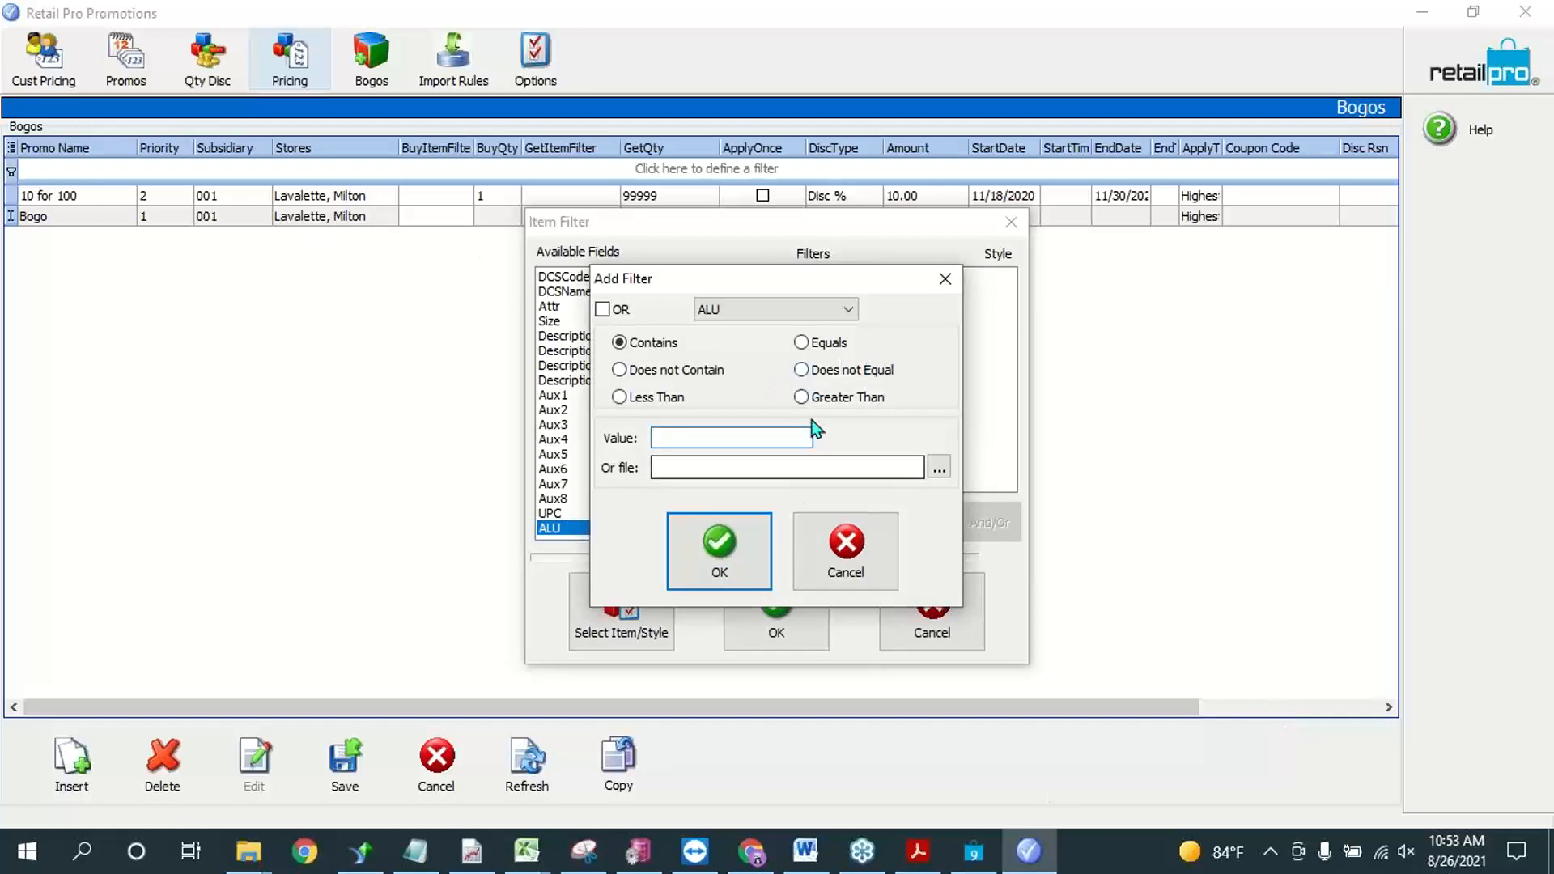
{"action": "left_click", "coordinate": [831, 347]}
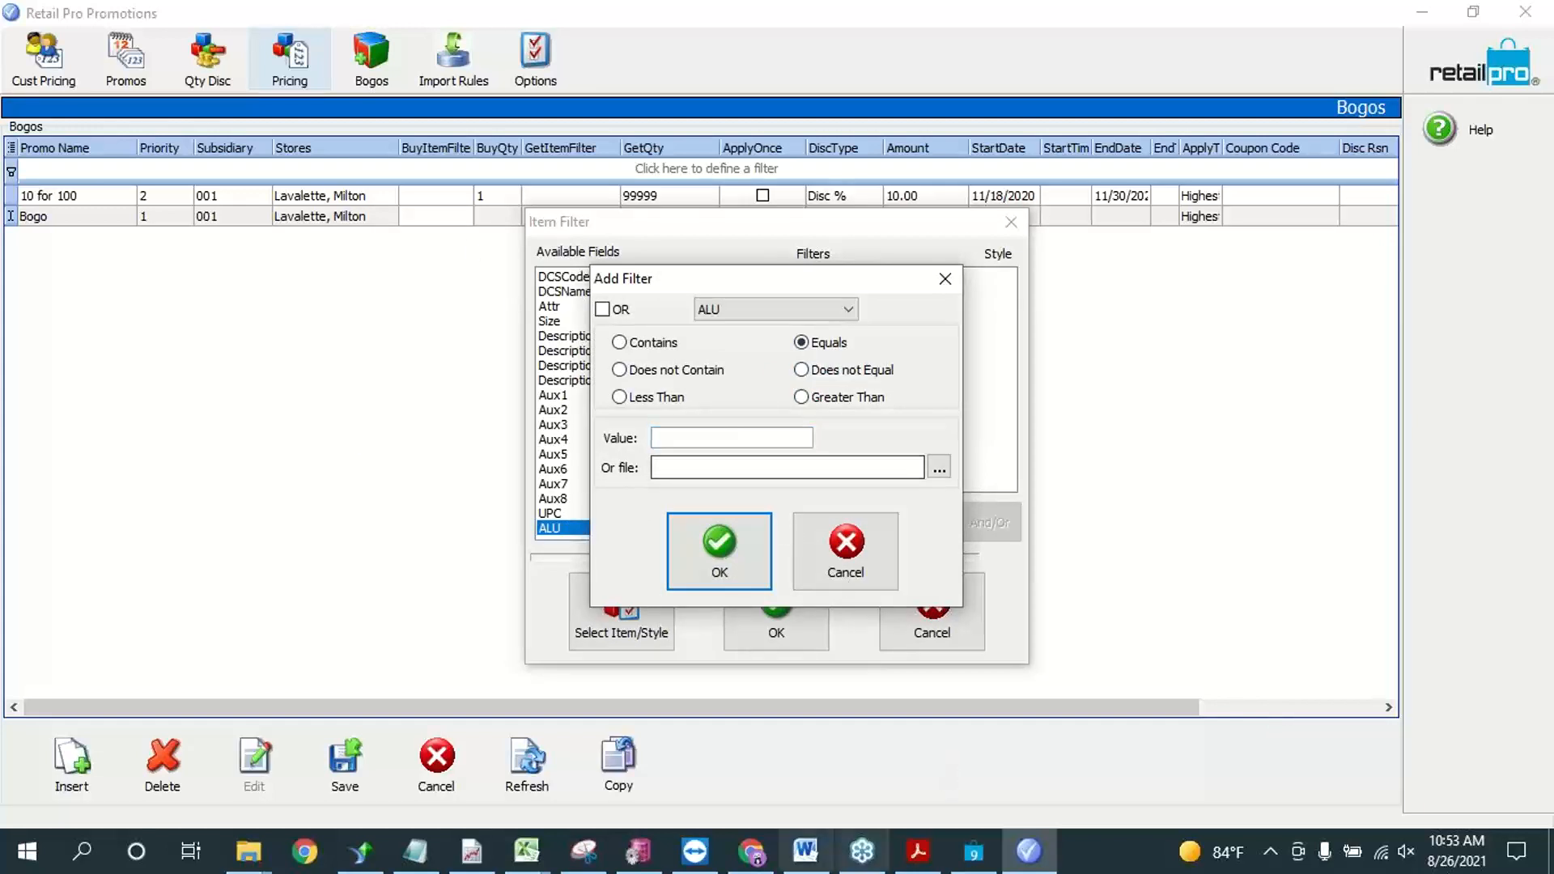
Step: Switch to Retail Pro and copy the ALU of the white, size L bath mat, 000004, from the inventory list
{"action": "left_click", "coordinate": [973, 851]}
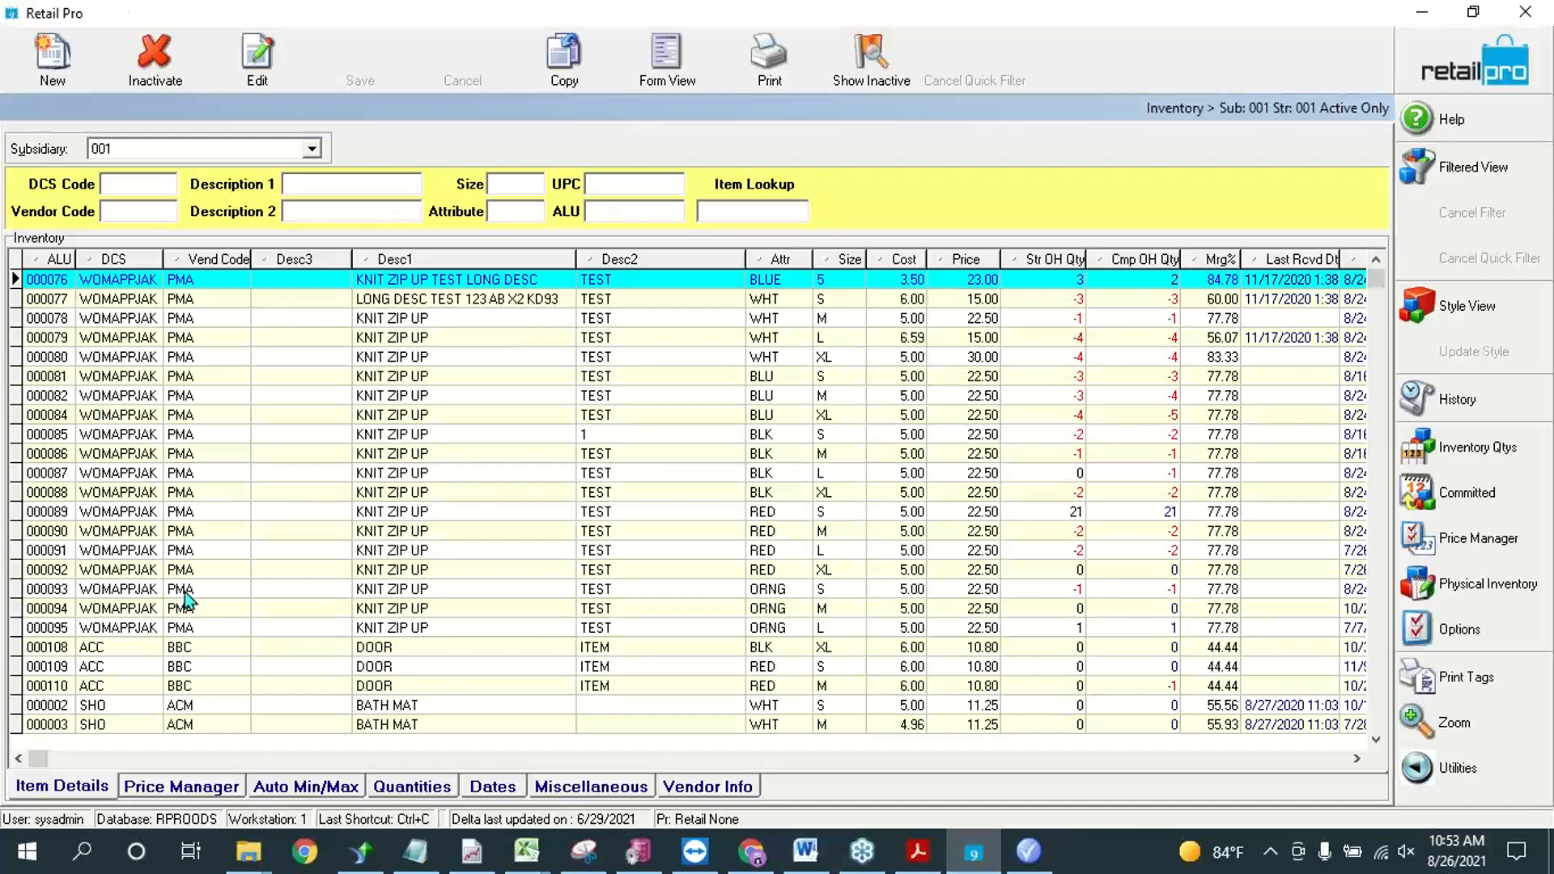
{"action": "left_click", "coordinate": [369, 683]}
{"action": "key", "text": "Down"}
{"action": "key", "text": "Down"}
{"action": "key", "text": "Down"}
{"action": "scroll", "coordinate": [370, 676], "scroll_direction": "down", "scroll_amount": 2}
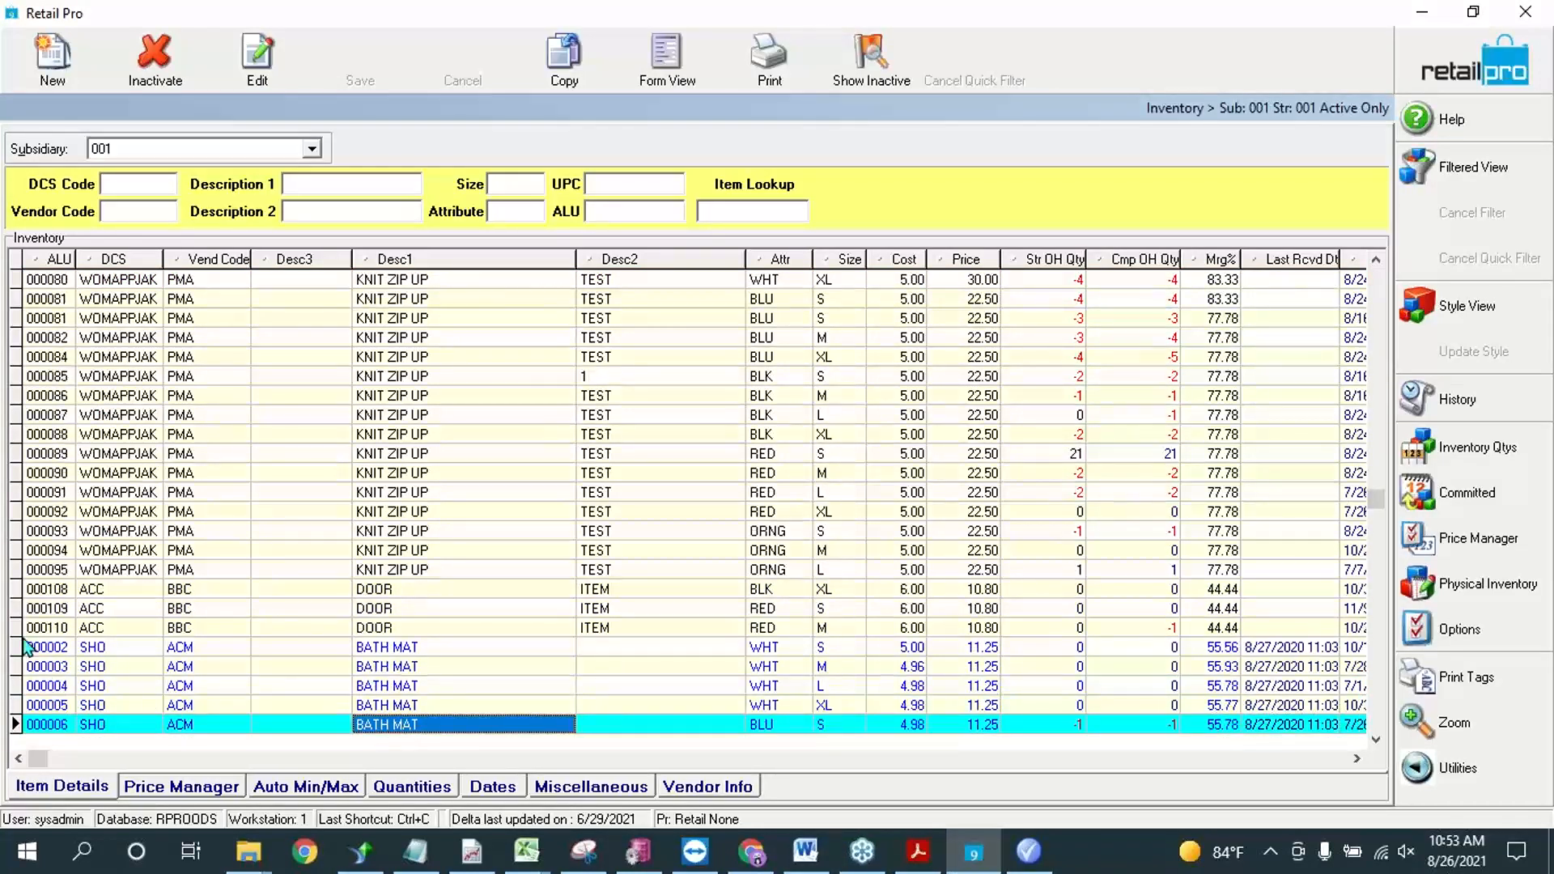
{"action": "left_click", "coordinate": [45, 613]}
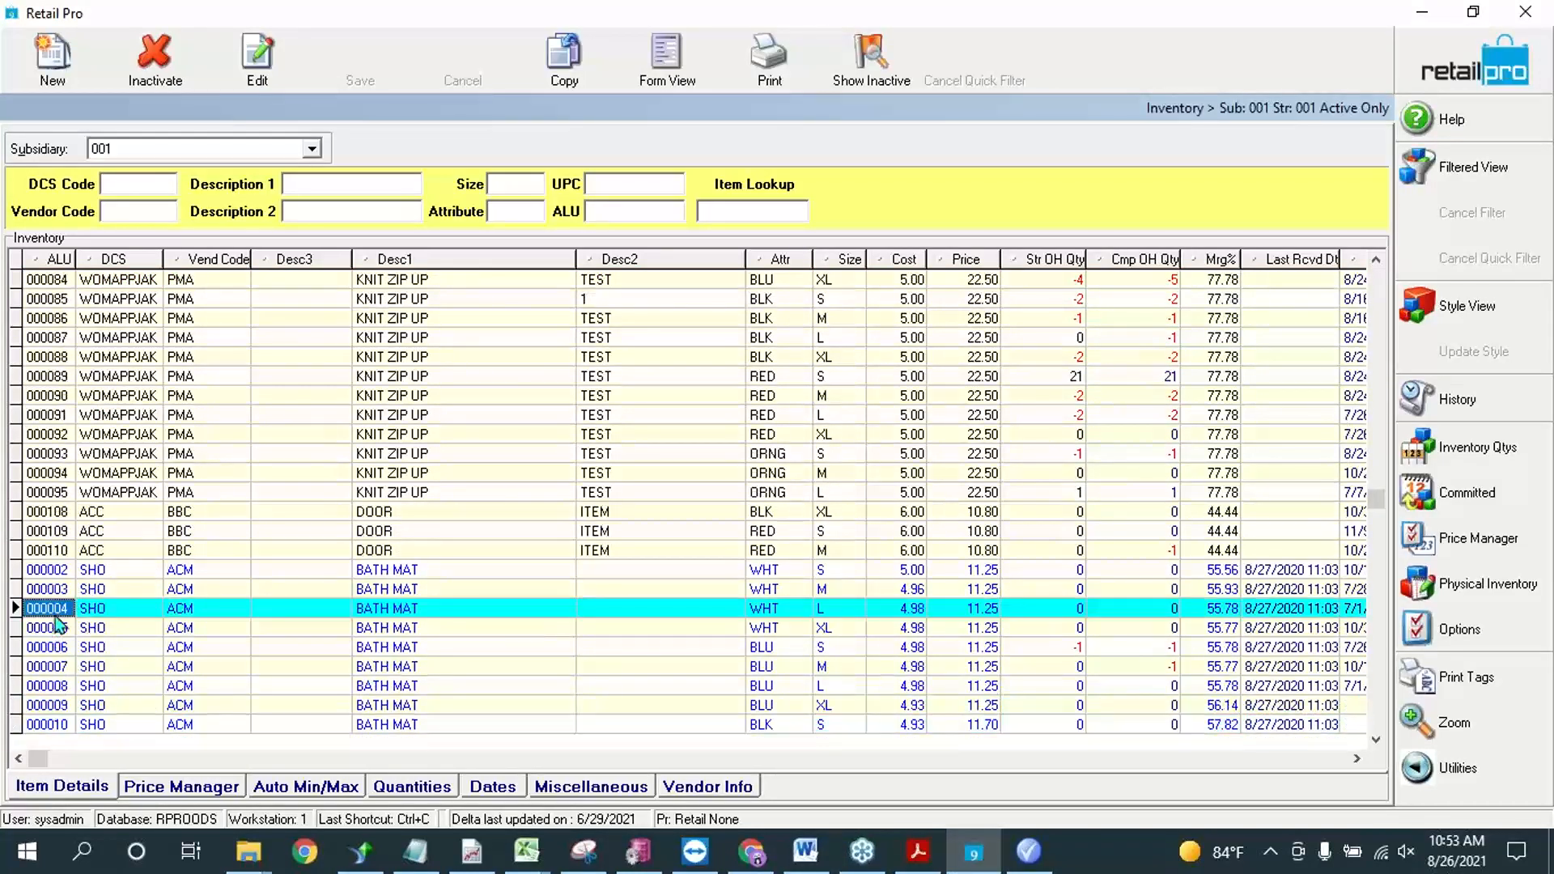
{"action": "left_click", "coordinate": [49, 614]}
{"action": "key", "text": "ctrl+c"}
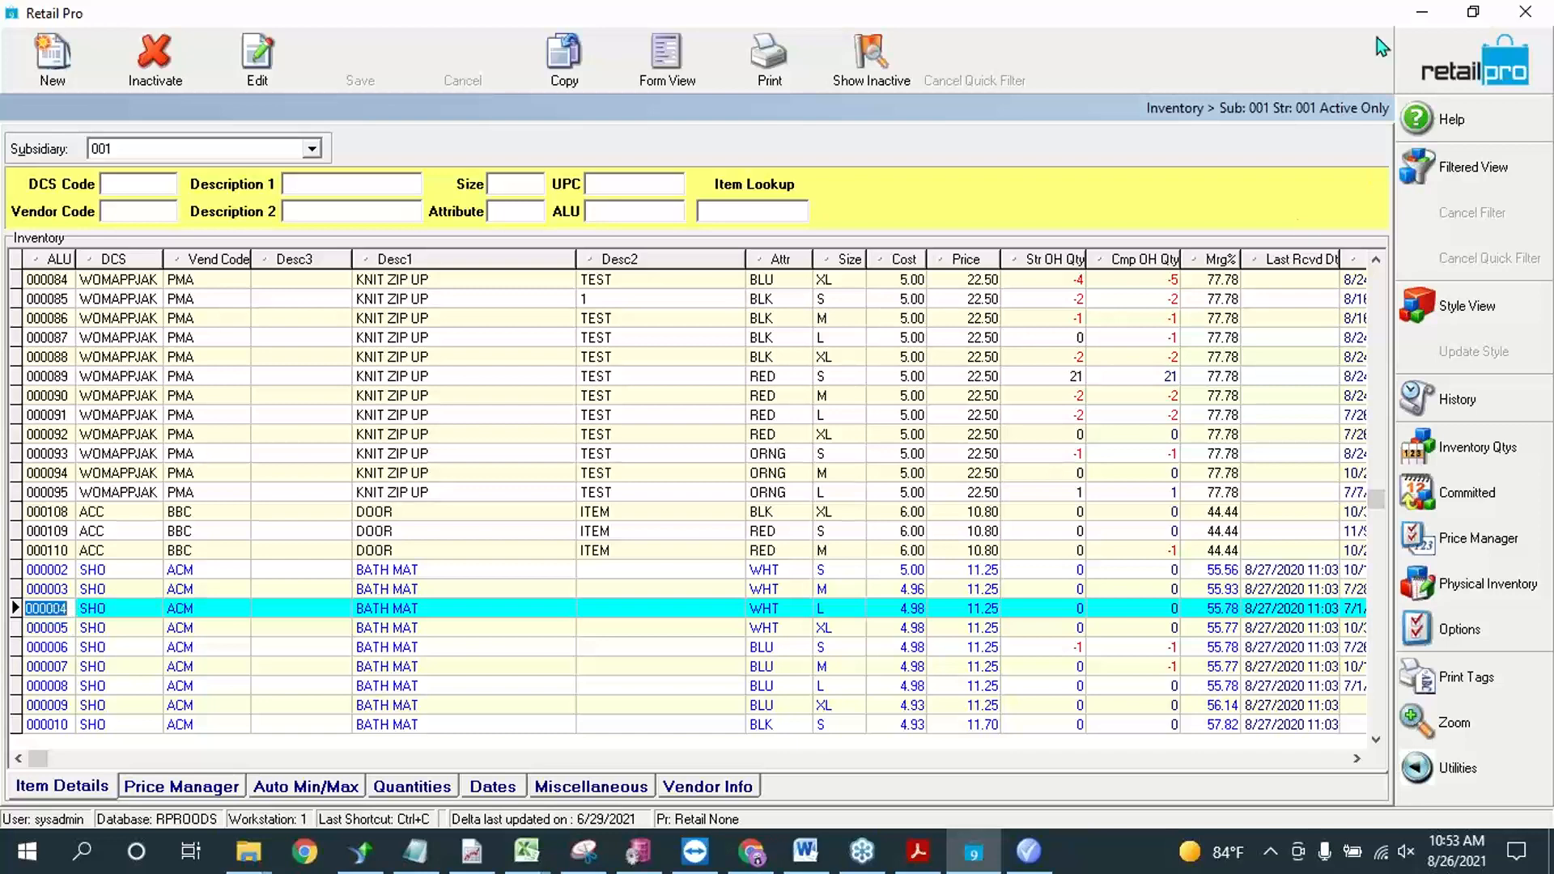
{"action": "left_click", "coordinate": [1422, 12]}
Step: Paste 000004 as the ALU value and apply the buy item filter to the Bogo promotion
{"action": "left_click", "coordinate": [765, 438]}
{"action": "key", "text": "ctrl+v"}
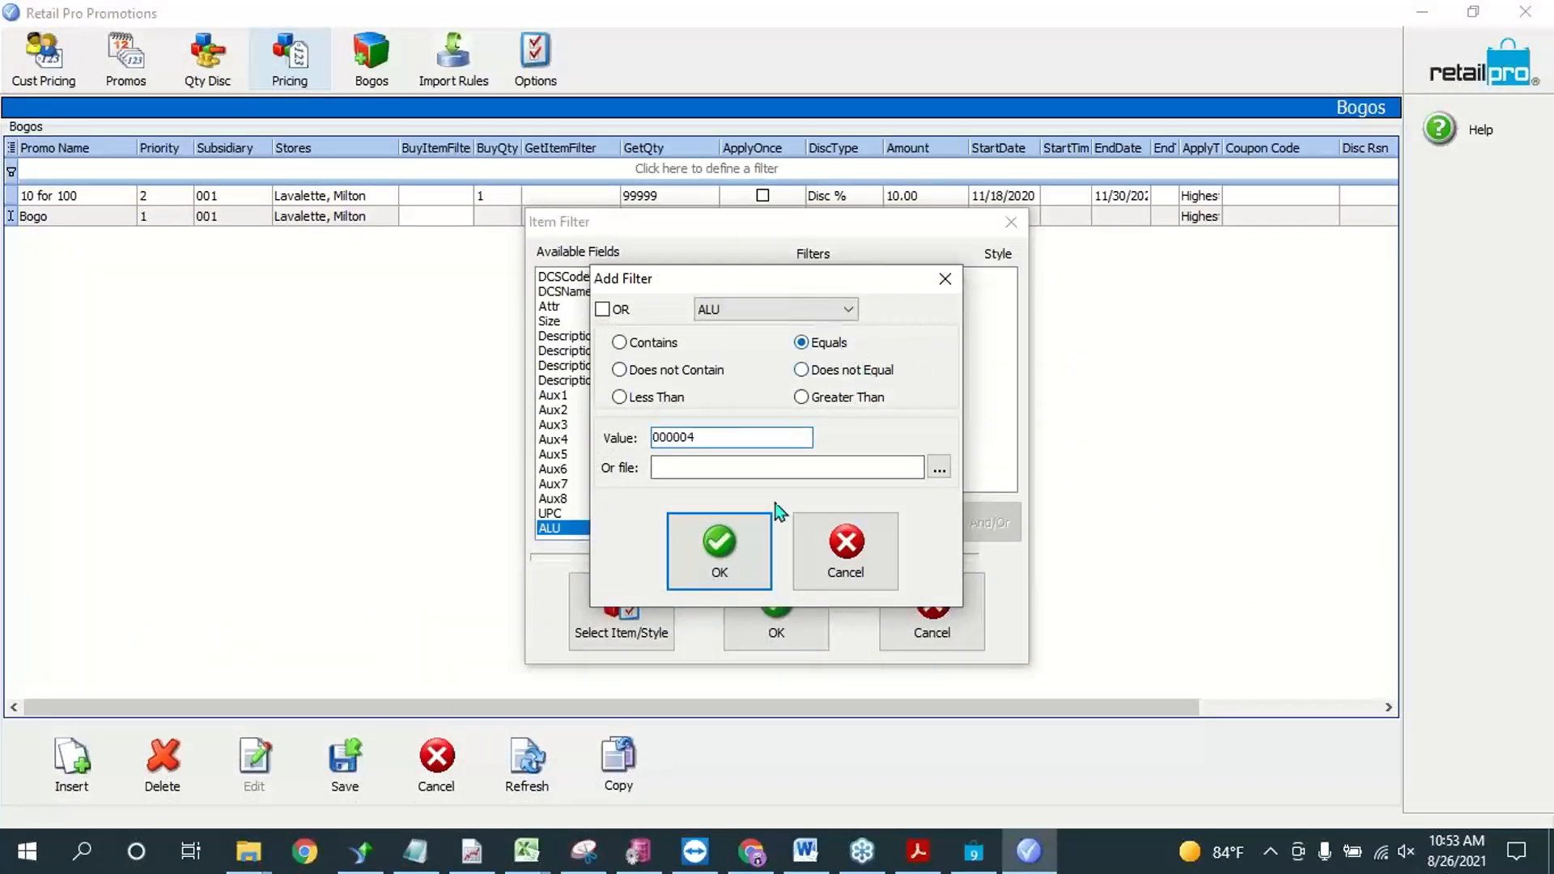
{"action": "left_click", "coordinate": [722, 547]}
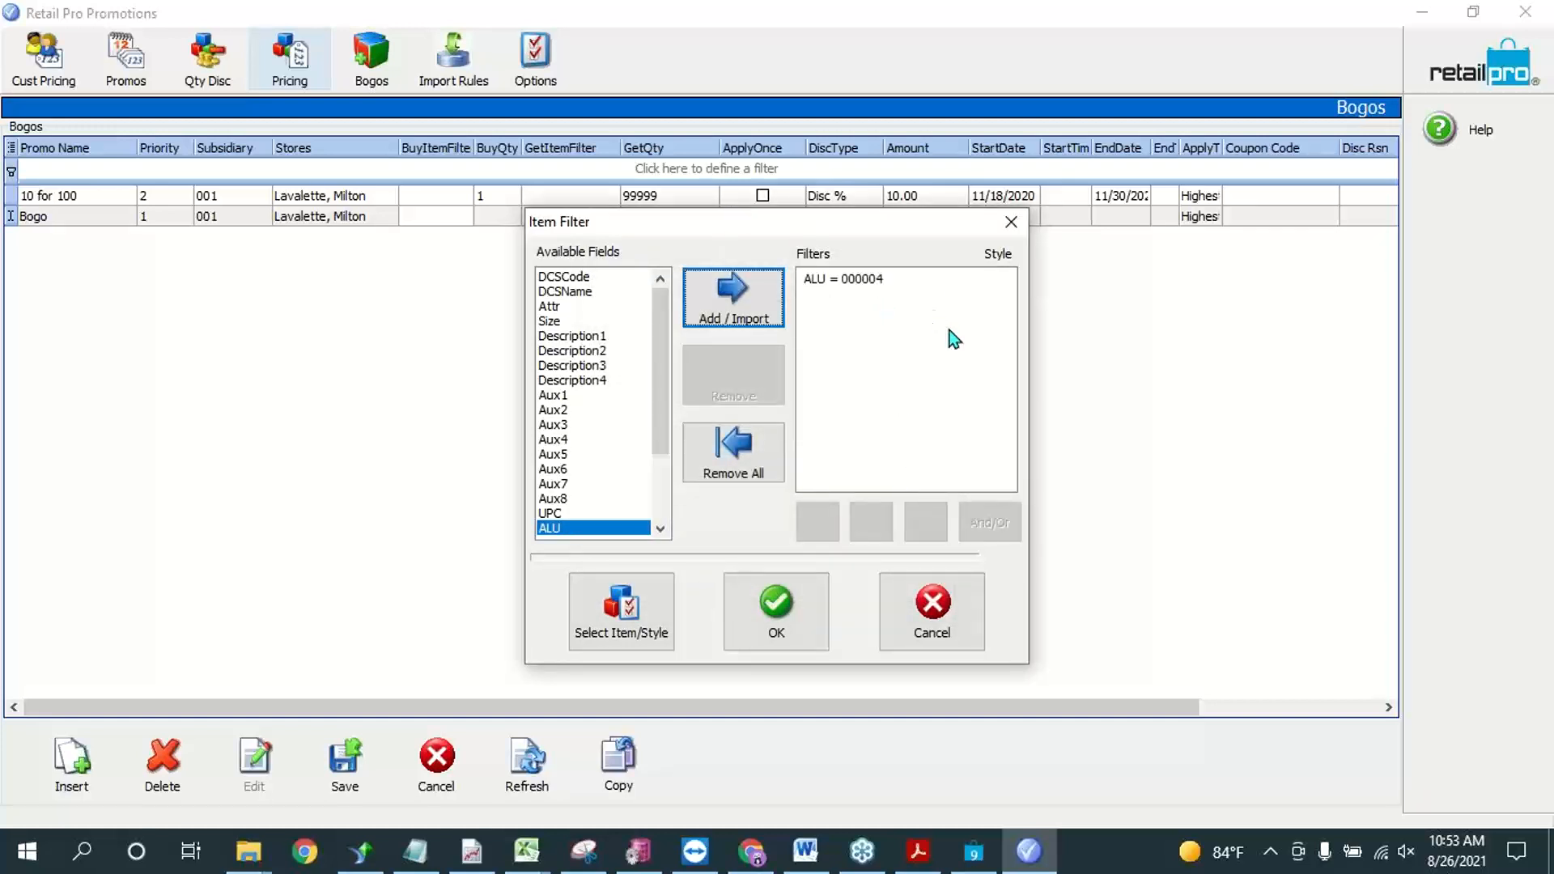
{"action": "left_click", "coordinate": [778, 609]}
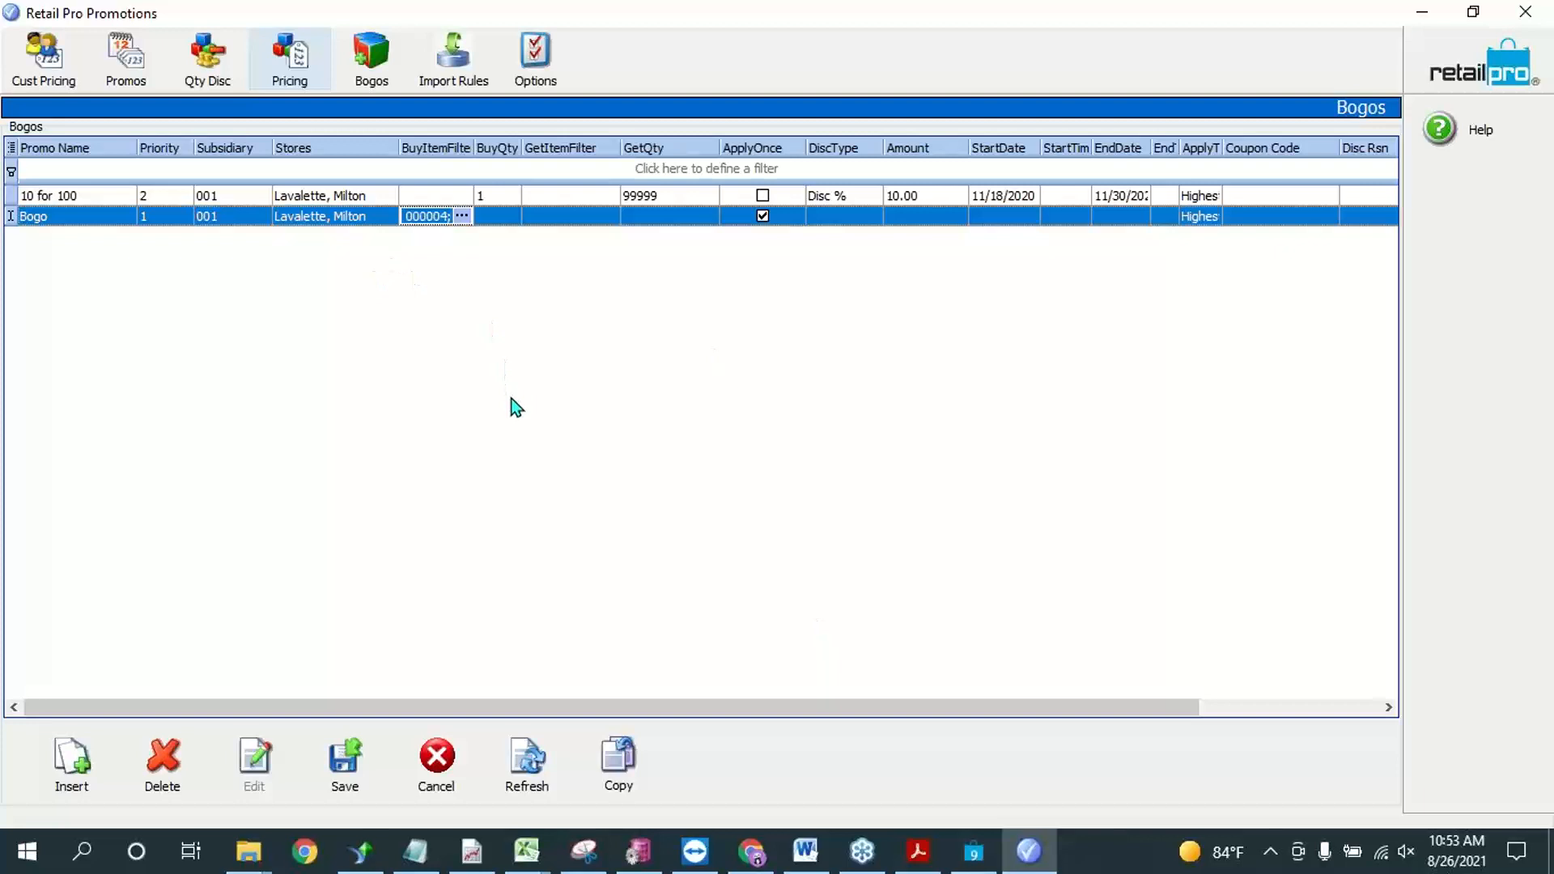
Step: Widen the BuyQty column and set the Bogo promotion's buy quantity to 2
{"action": "left_click", "coordinate": [490, 216]}
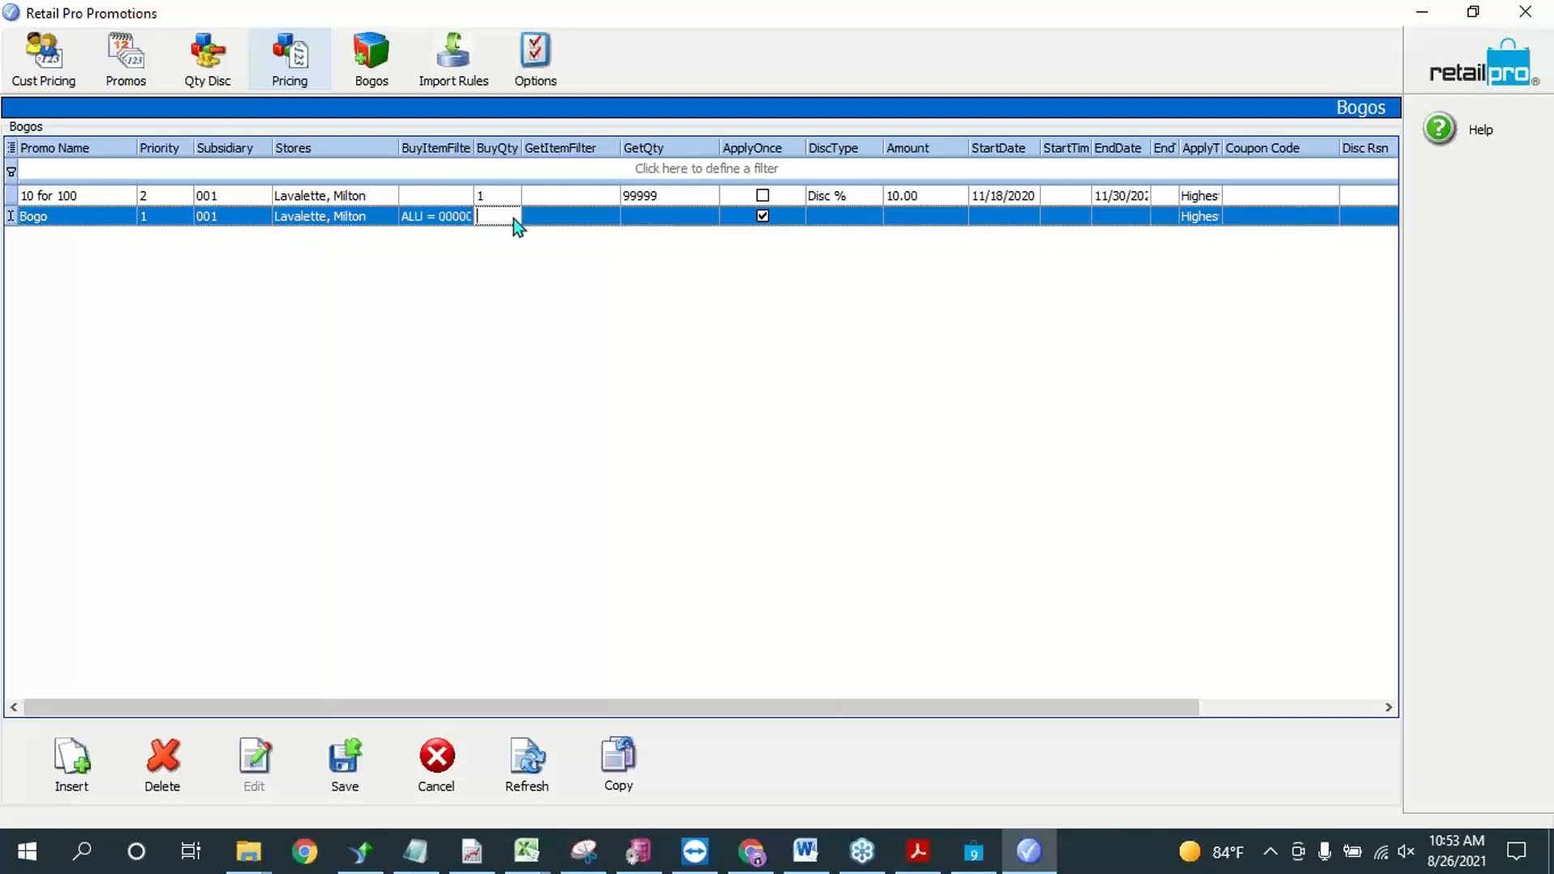
{"action": "mouse_move", "coordinate": [522, 139]}
{"action": "left_mouse_down"}
{"action": "mouse_move", "coordinate": [618, 163]}
{"action": "mouse_move", "coordinate": [612, 145]}
{"action": "mouse_move", "coordinate": [547, 149]}
{"action": "left_mouse_up"}
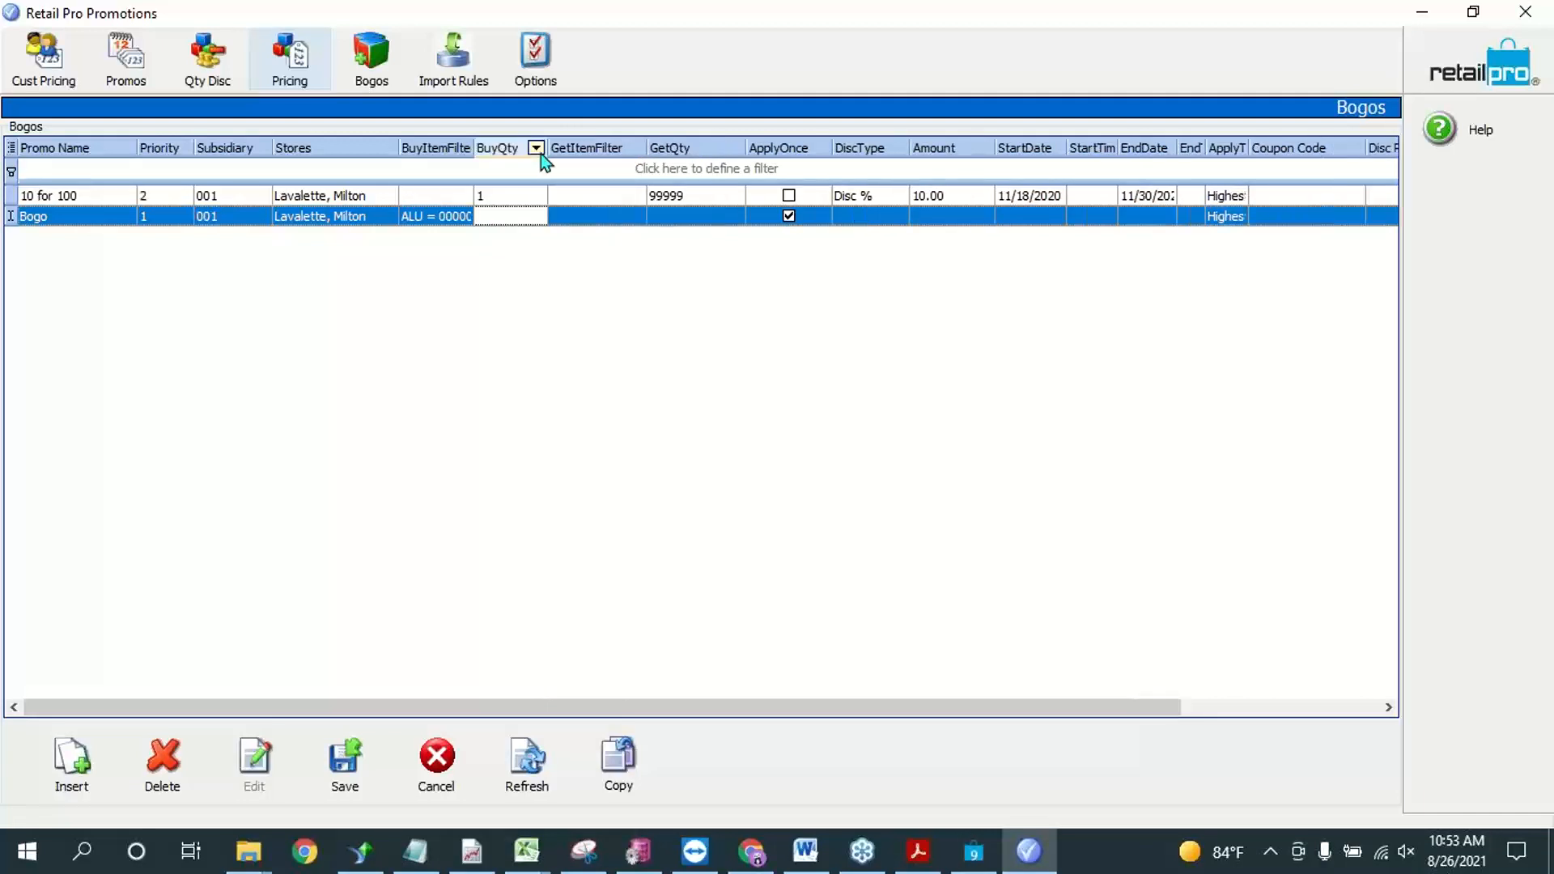
{"action": "left_click", "coordinate": [522, 204]}
{"action": "left_click", "coordinate": [777, 486]}
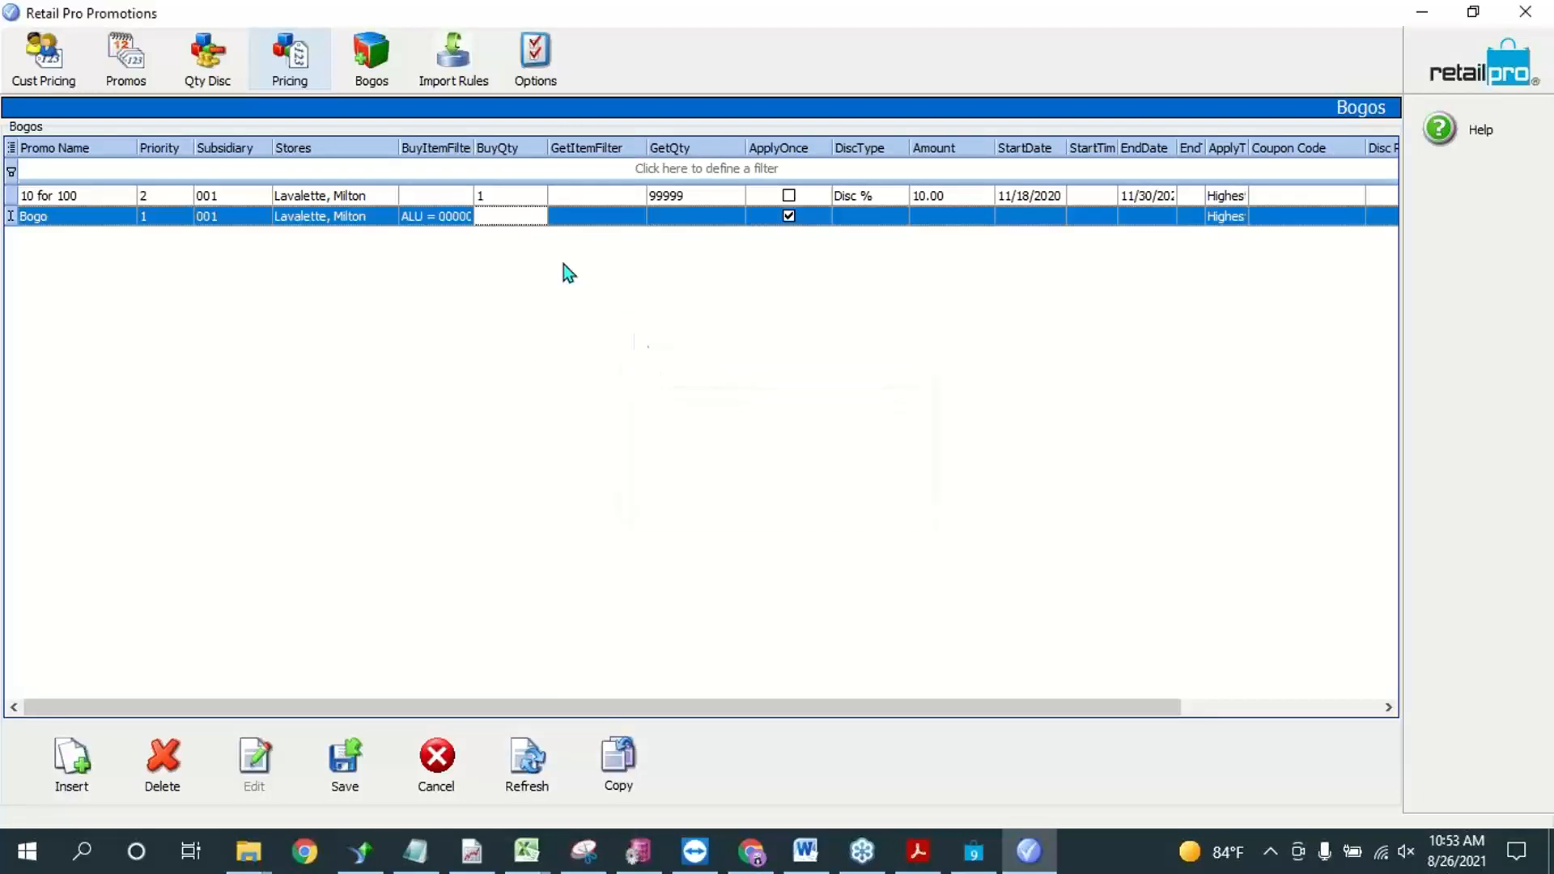
{"action": "left_click", "coordinate": [516, 217]}
{"action": "type", "text": "2"}
{"action": "key", "text": "Tab"}
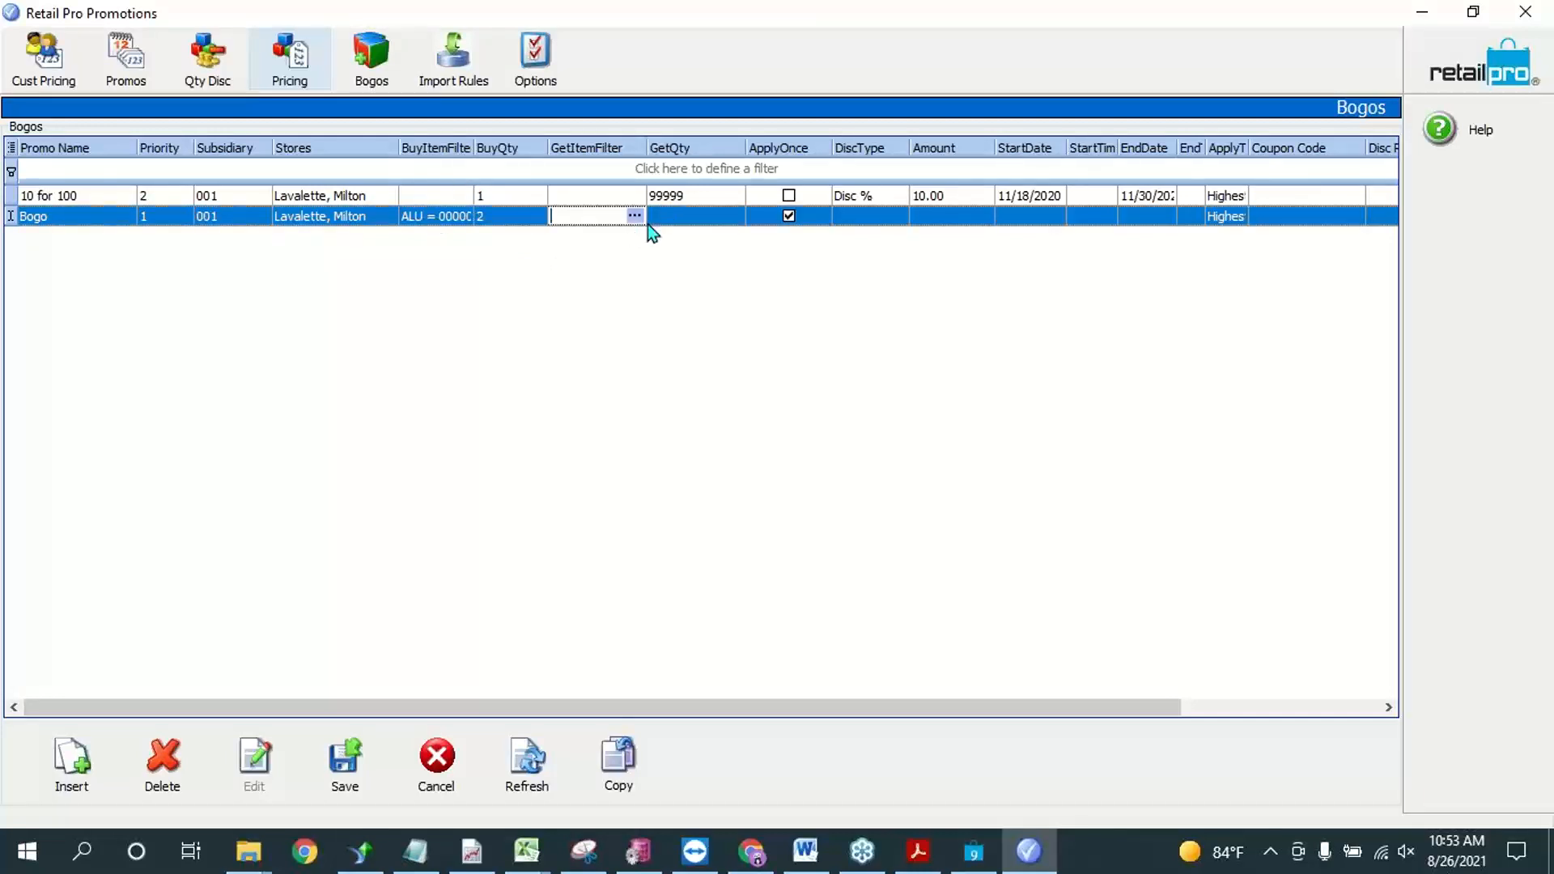
Step: Open the Bogo promotion's get item filter and start a reward item filter on the ALU field
{"action": "left_click", "coordinate": [637, 216]}
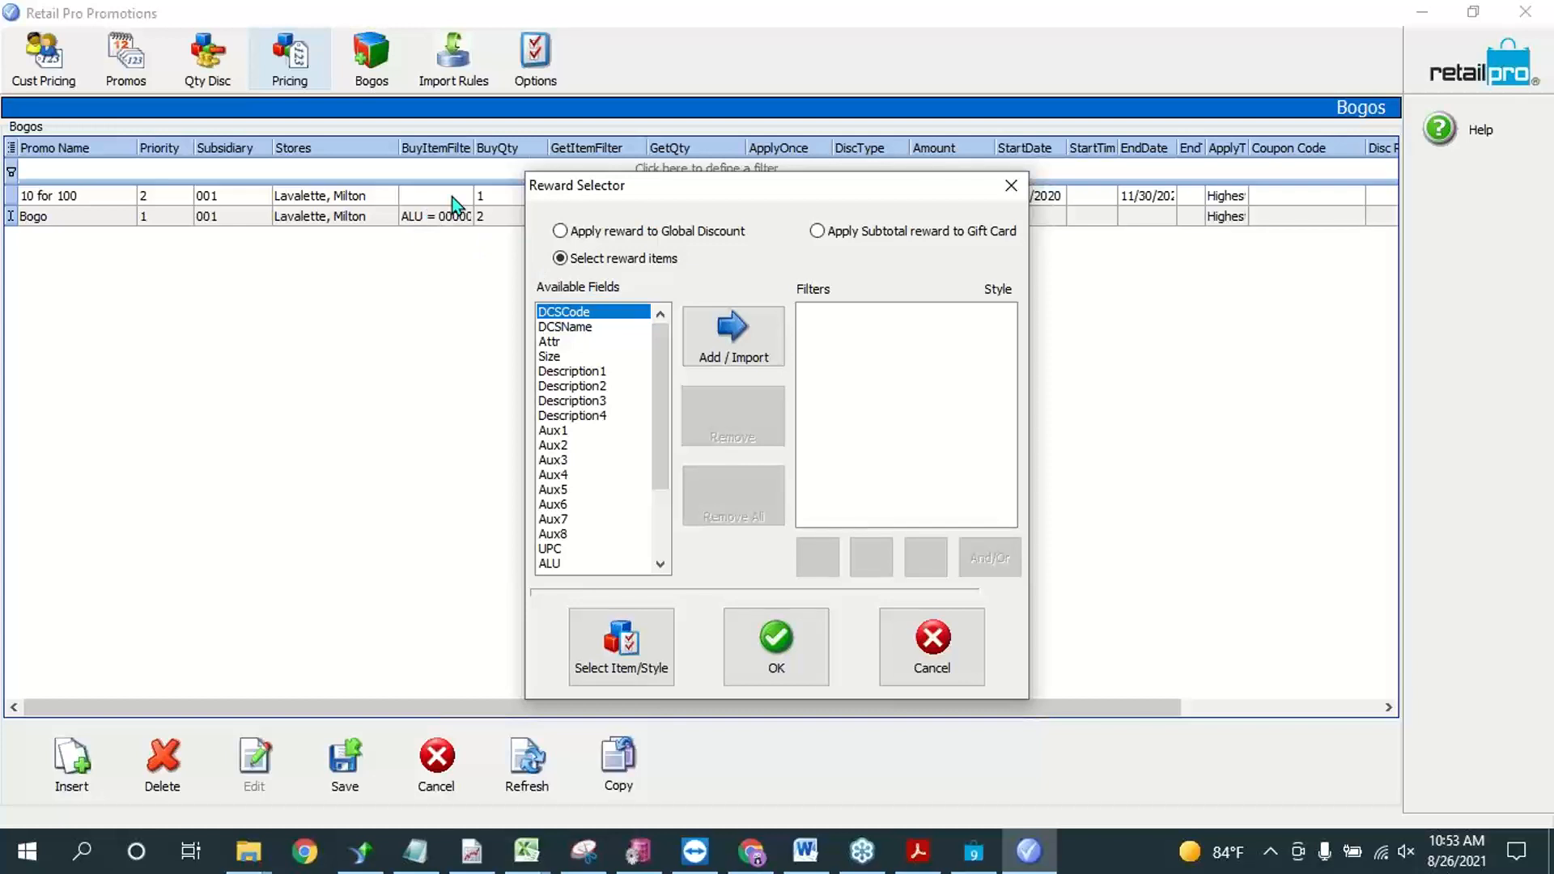
{"action": "scroll", "coordinate": [653, 414], "scroll_direction": "down", "scroll_amount": 3}
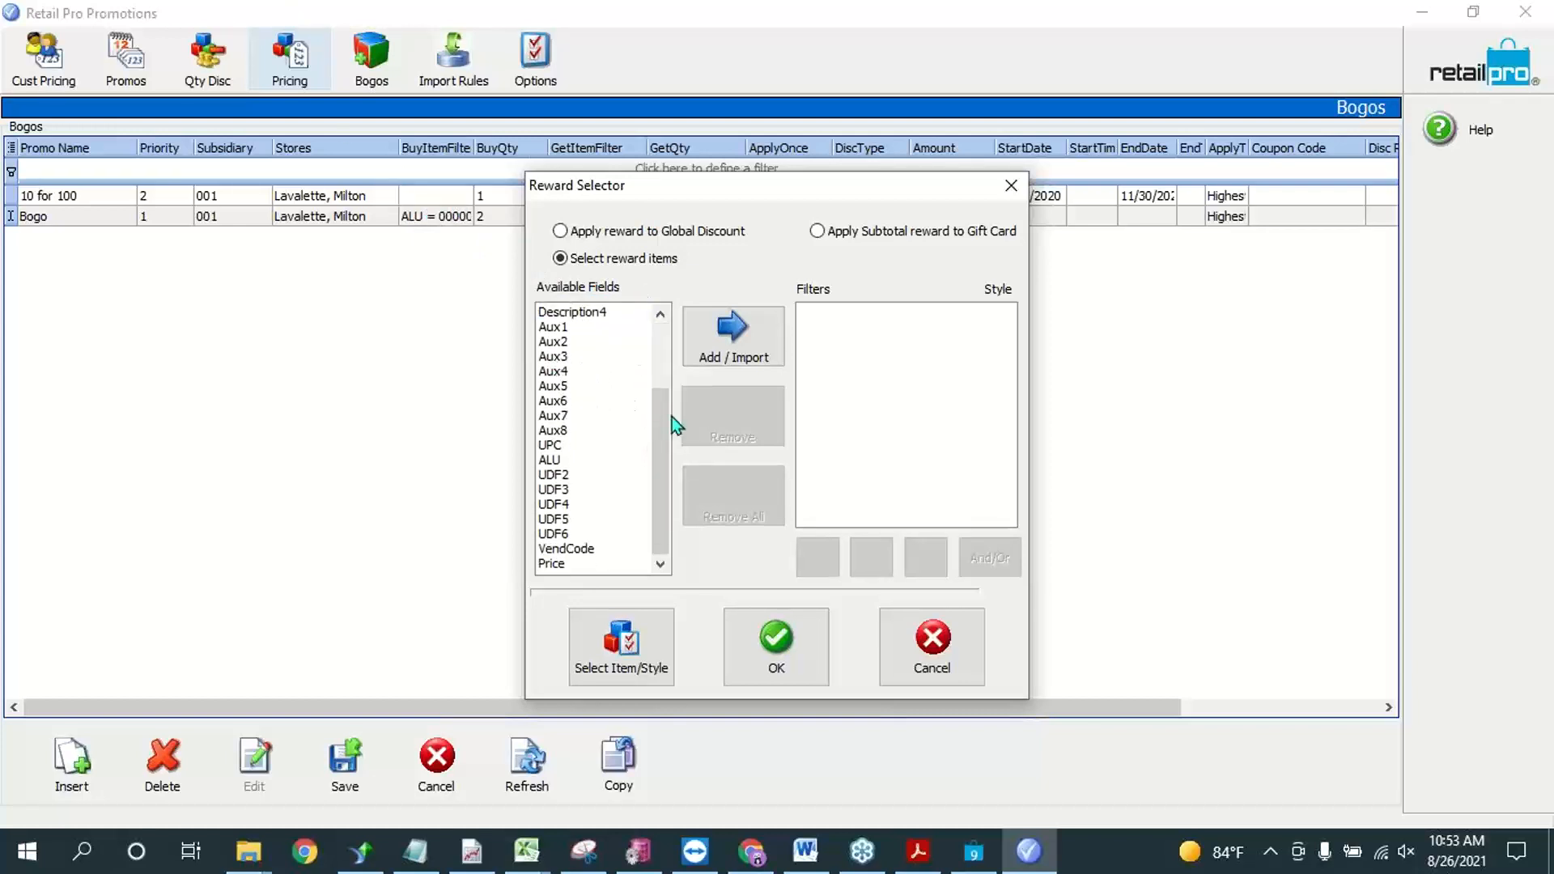
{"action": "left_click", "coordinate": [563, 447]}
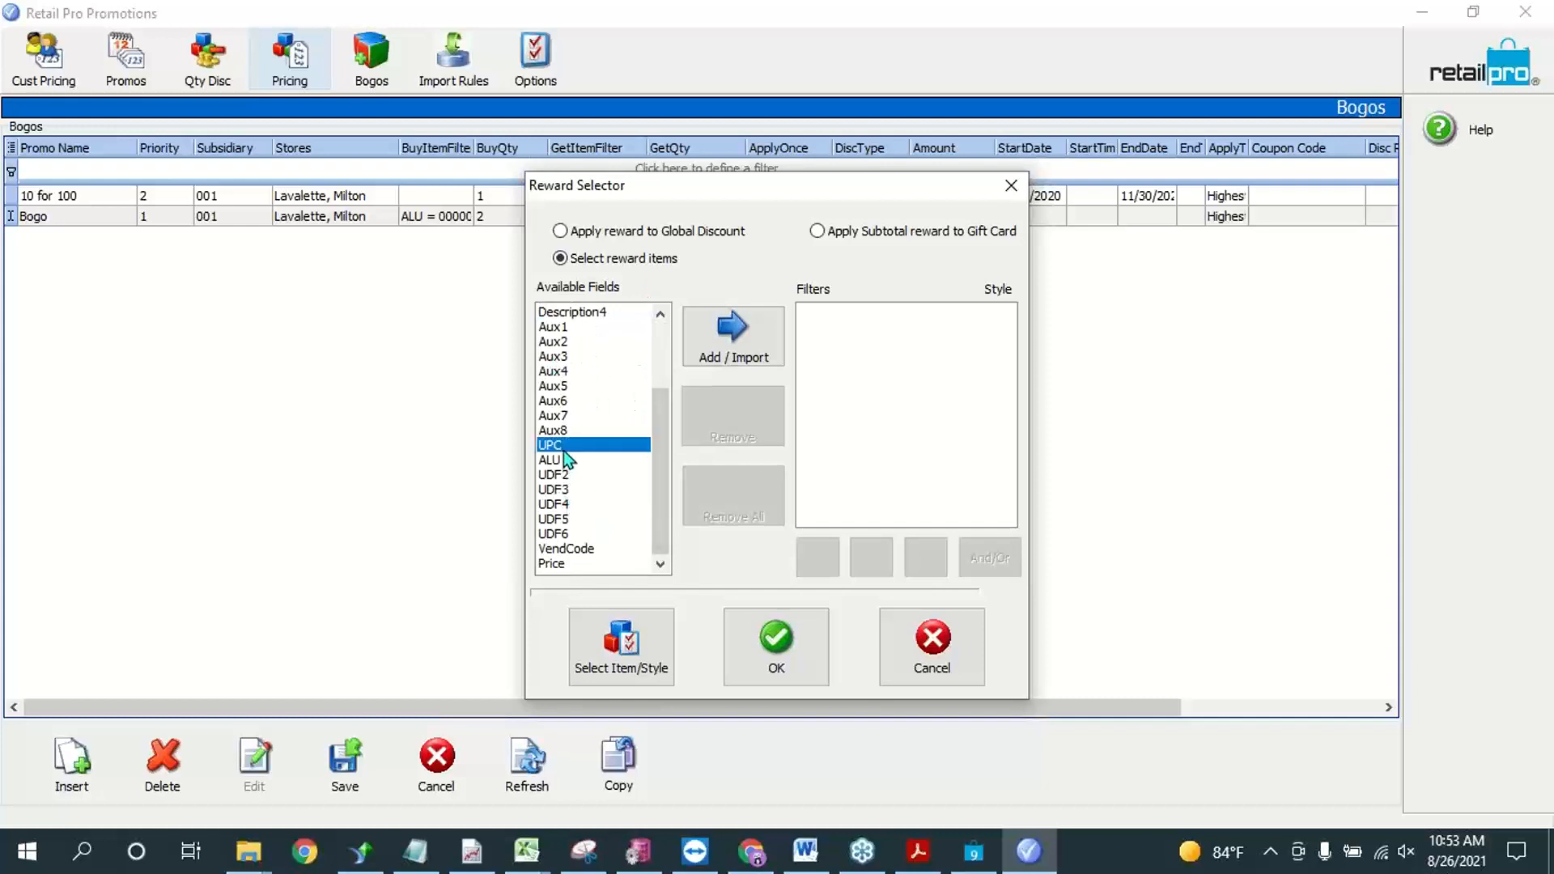
{"action": "left_click", "coordinate": [756, 328]}
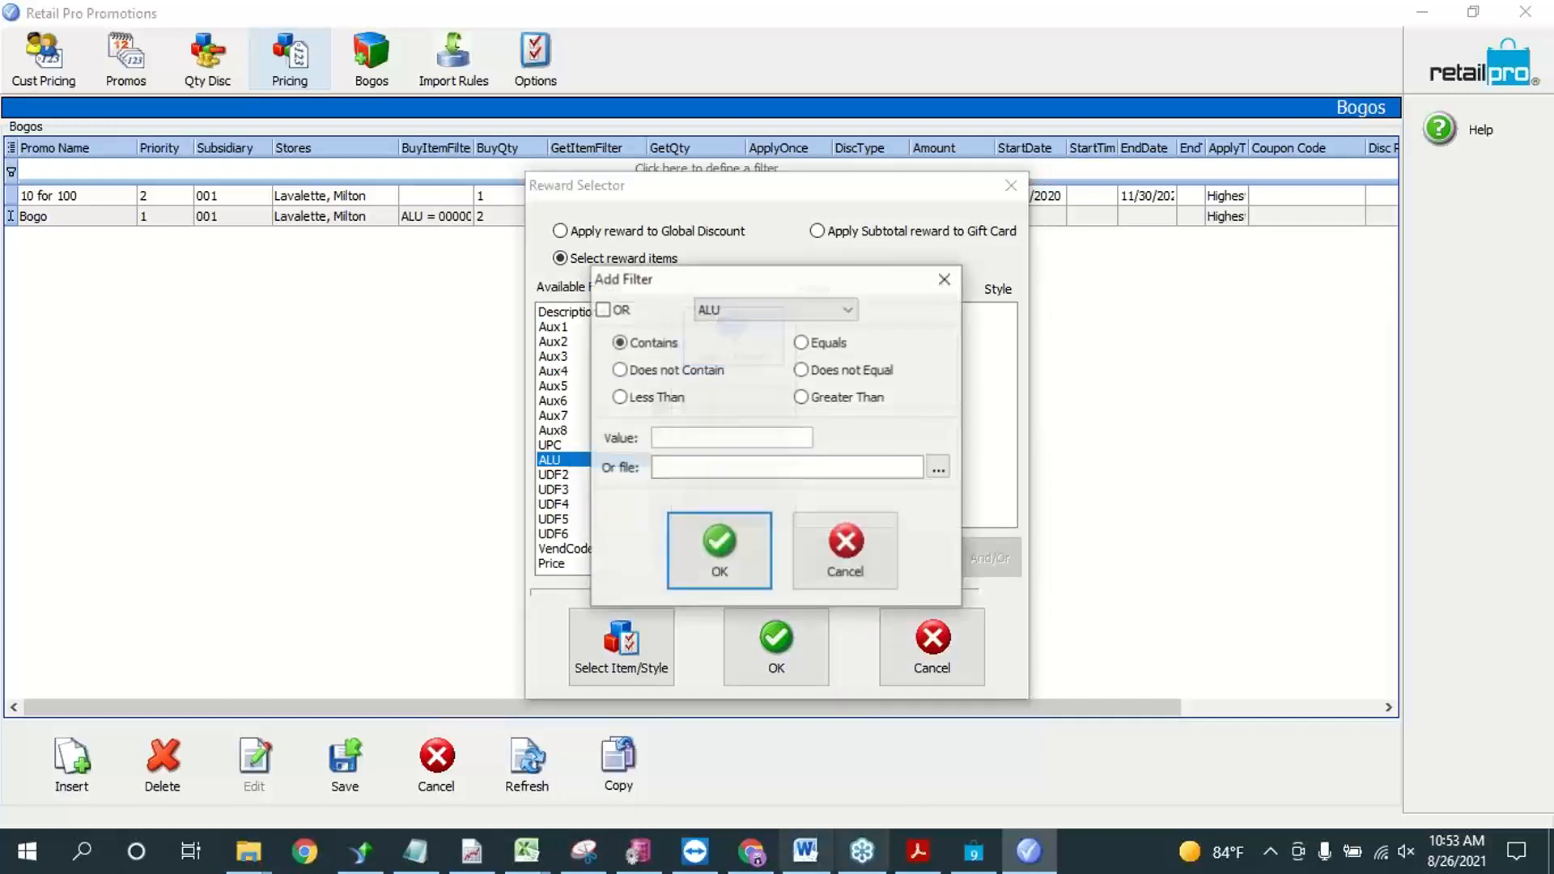
Step: Switch to Retail Pro and copy the ALU of the red, size S door item, 000109
{"action": "left_click", "coordinate": [974, 851]}
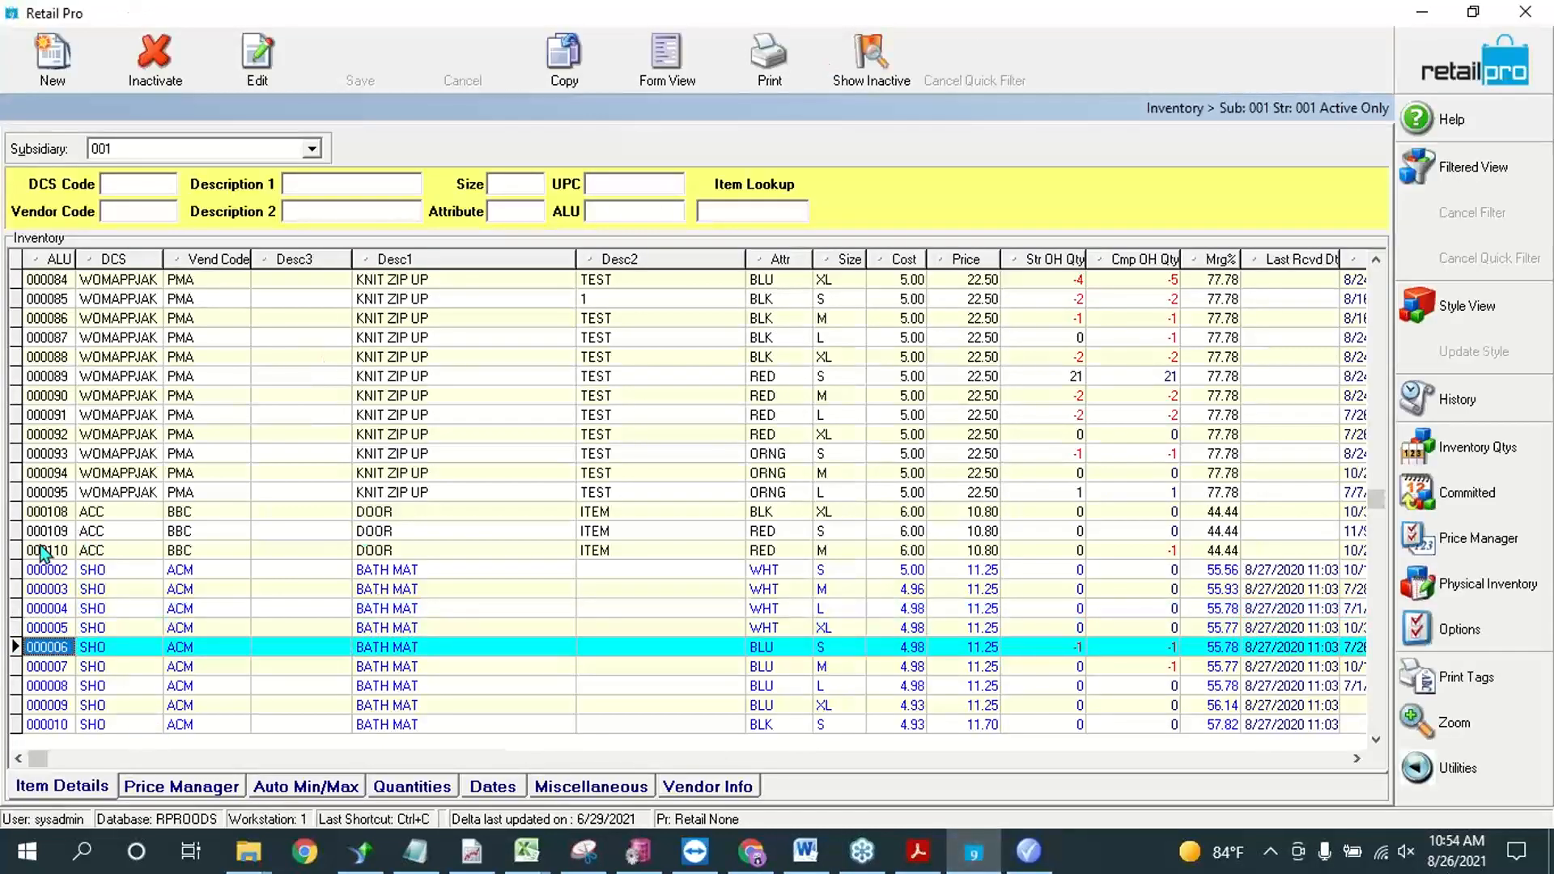
{"action": "left_click", "coordinate": [73, 532]}
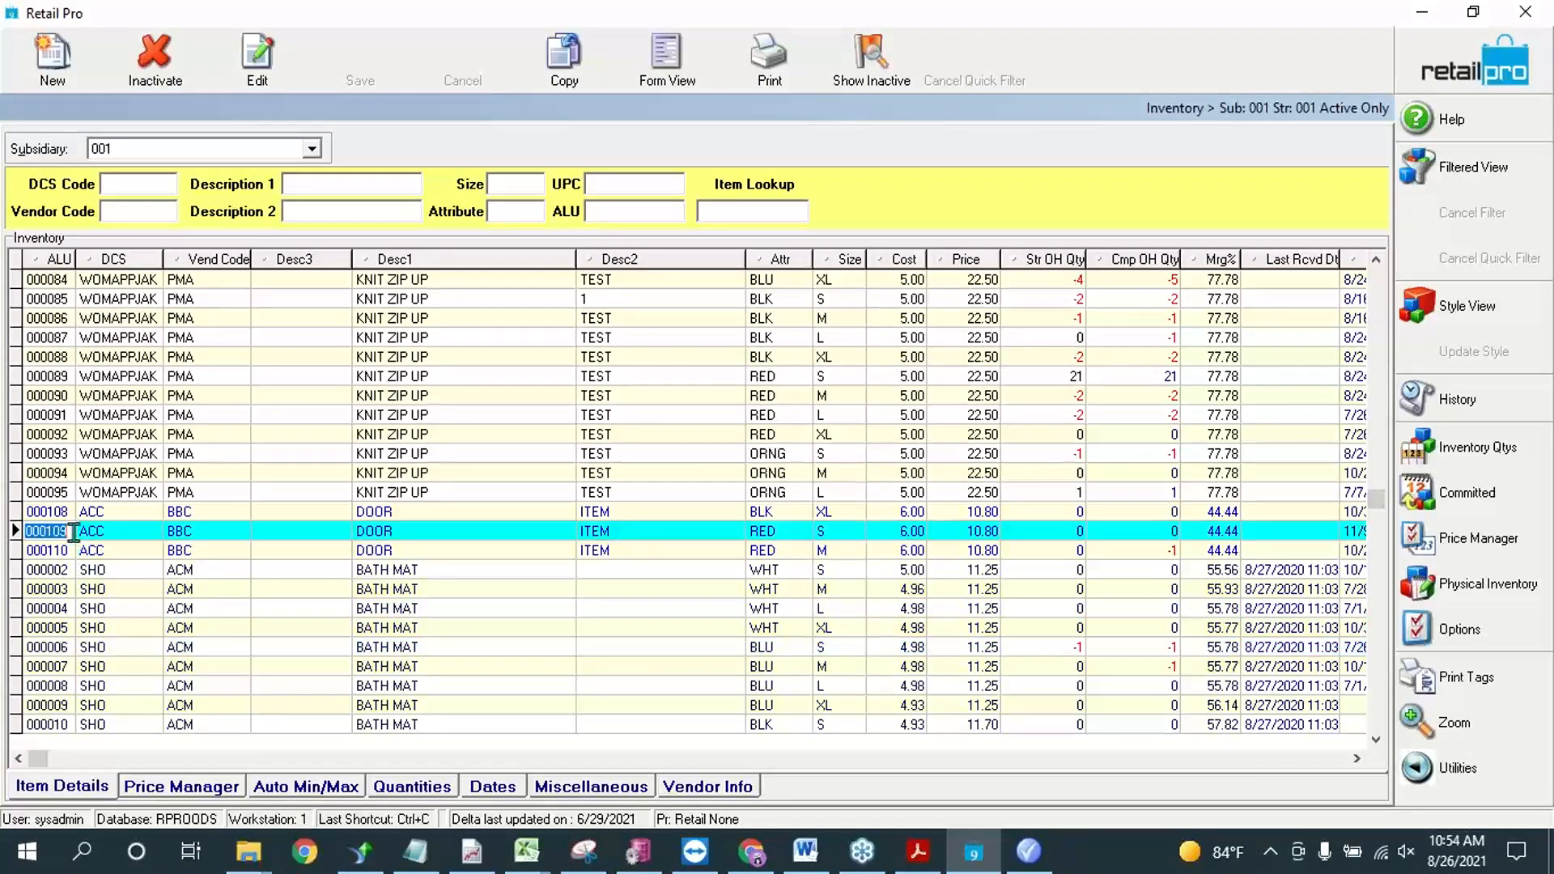
{"action": "left_click", "coordinate": [1422, 11]}
Step: Set the reward filter to ALU equals 000109 and apply it to the Bogo promotion
{"action": "left_click", "coordinate": [753, 436]}
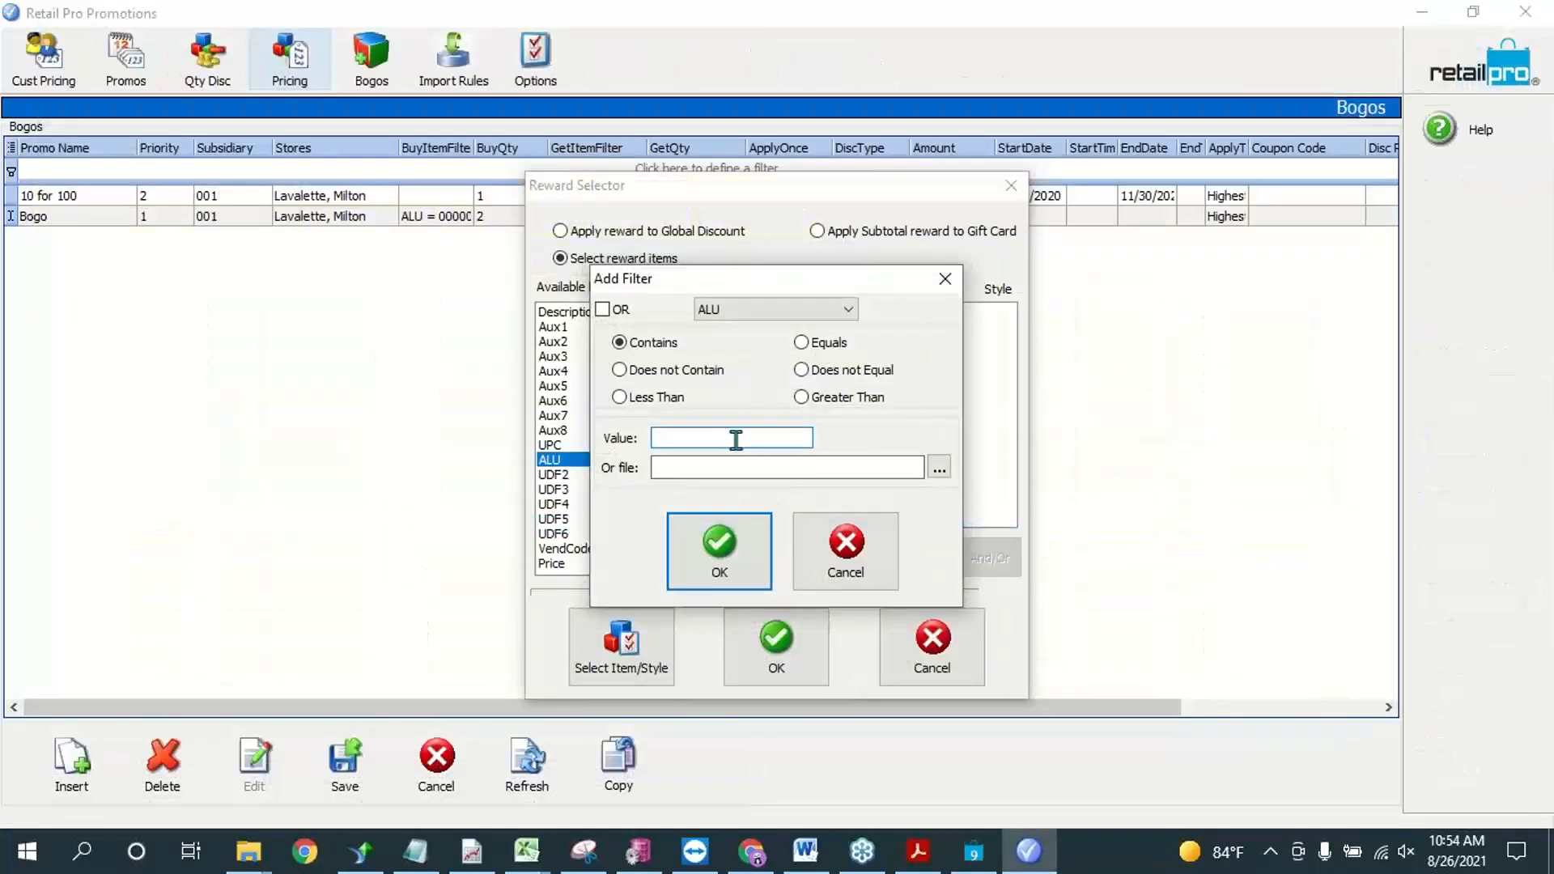
{"action": "type", "text": "000109"}
{"action": "left_click", "coordinate": [809, 340]}
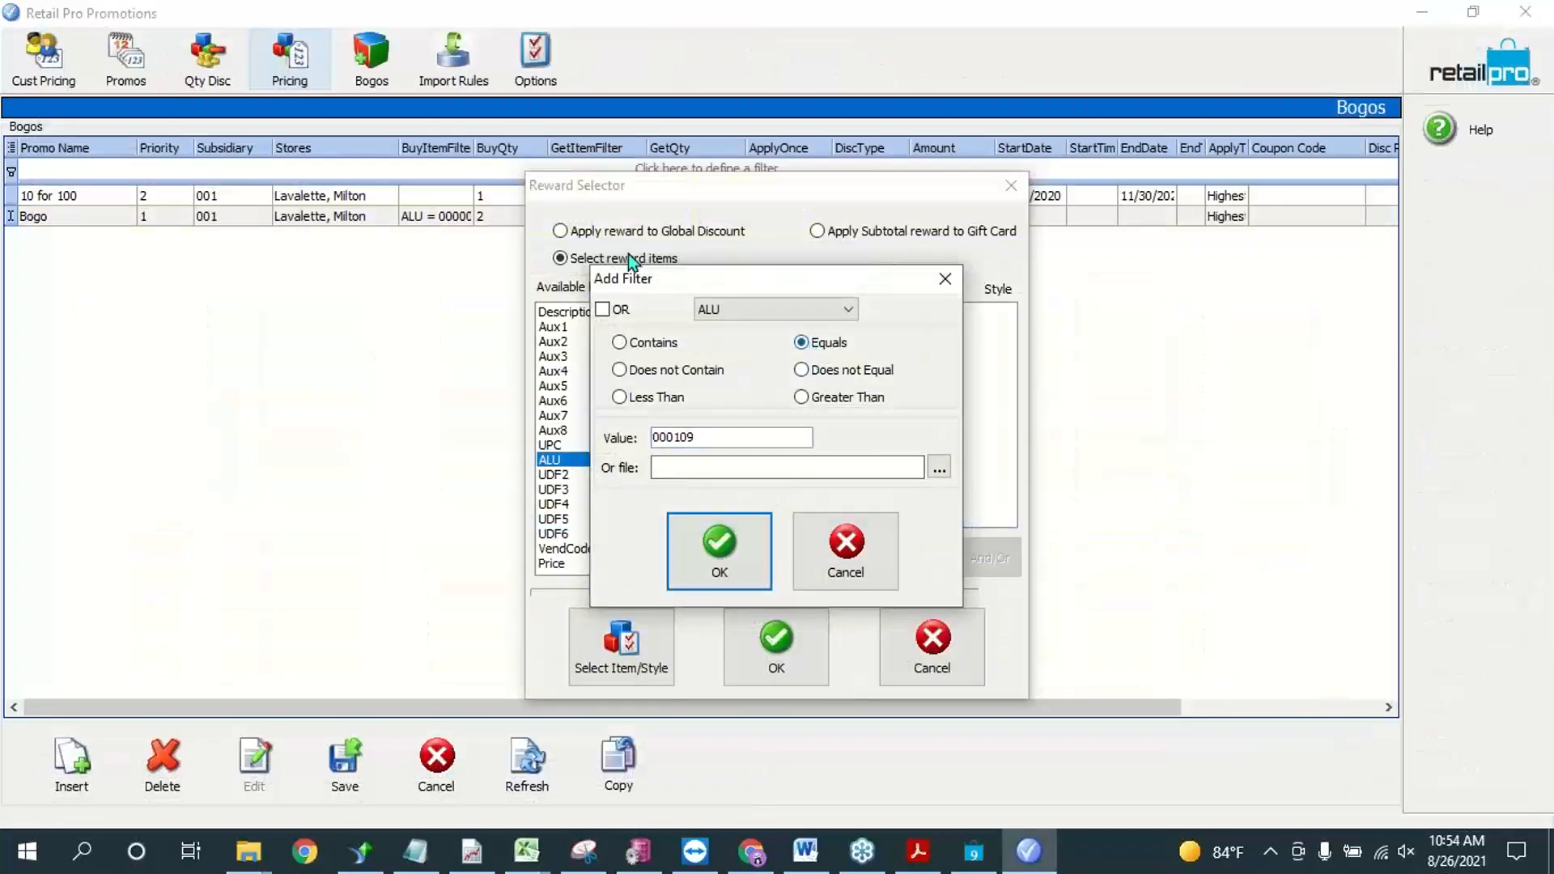
{"action": "left_click", "coordinate": [712, 546]}
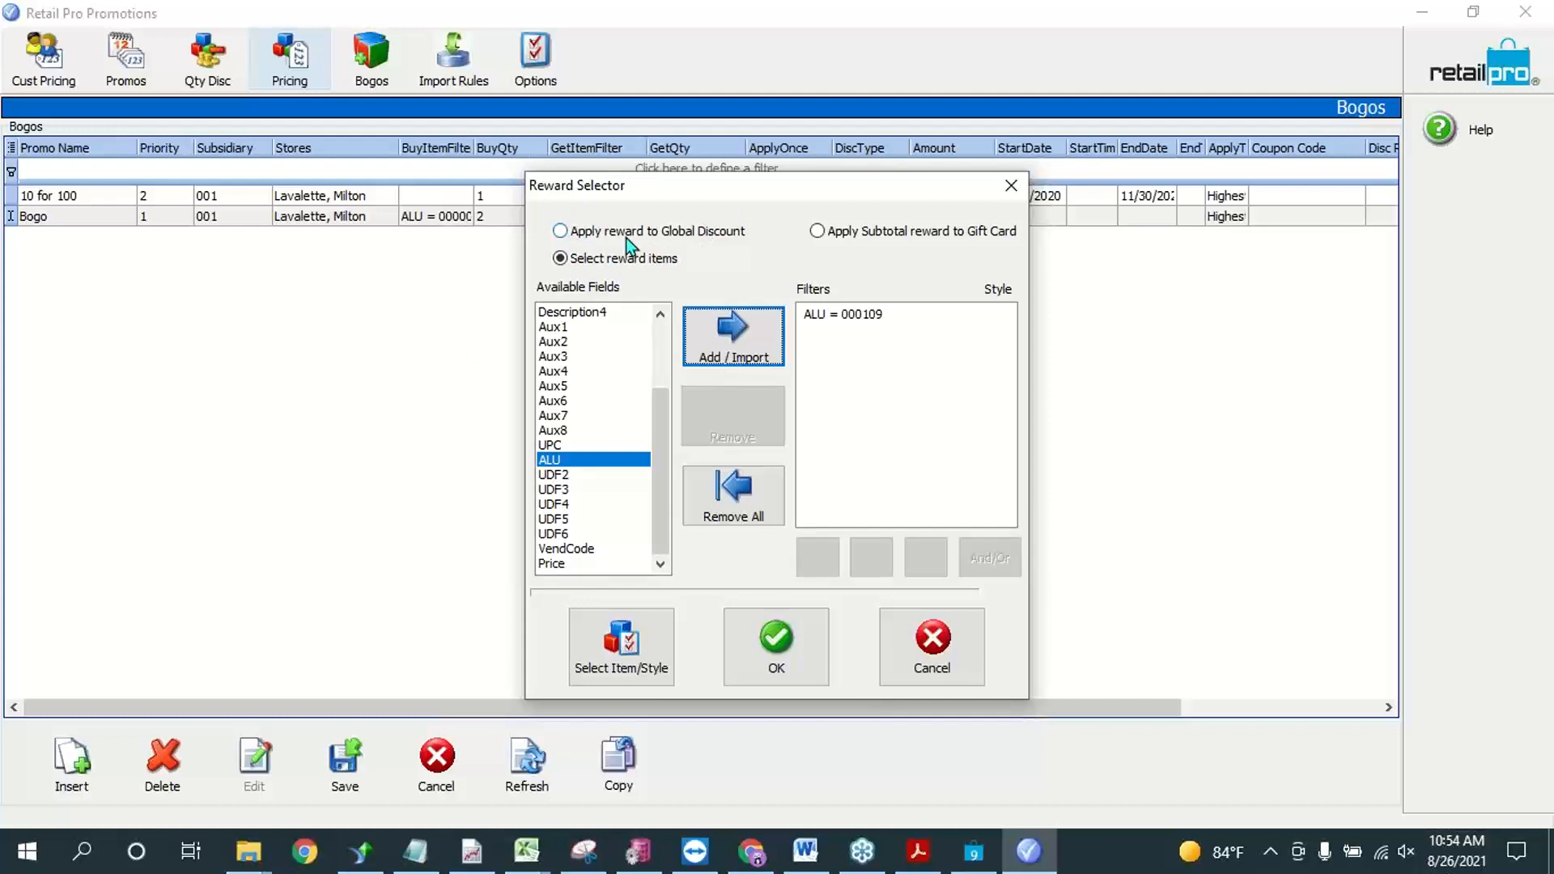
{"action": "left_click", "coordinate": [777, 648]}
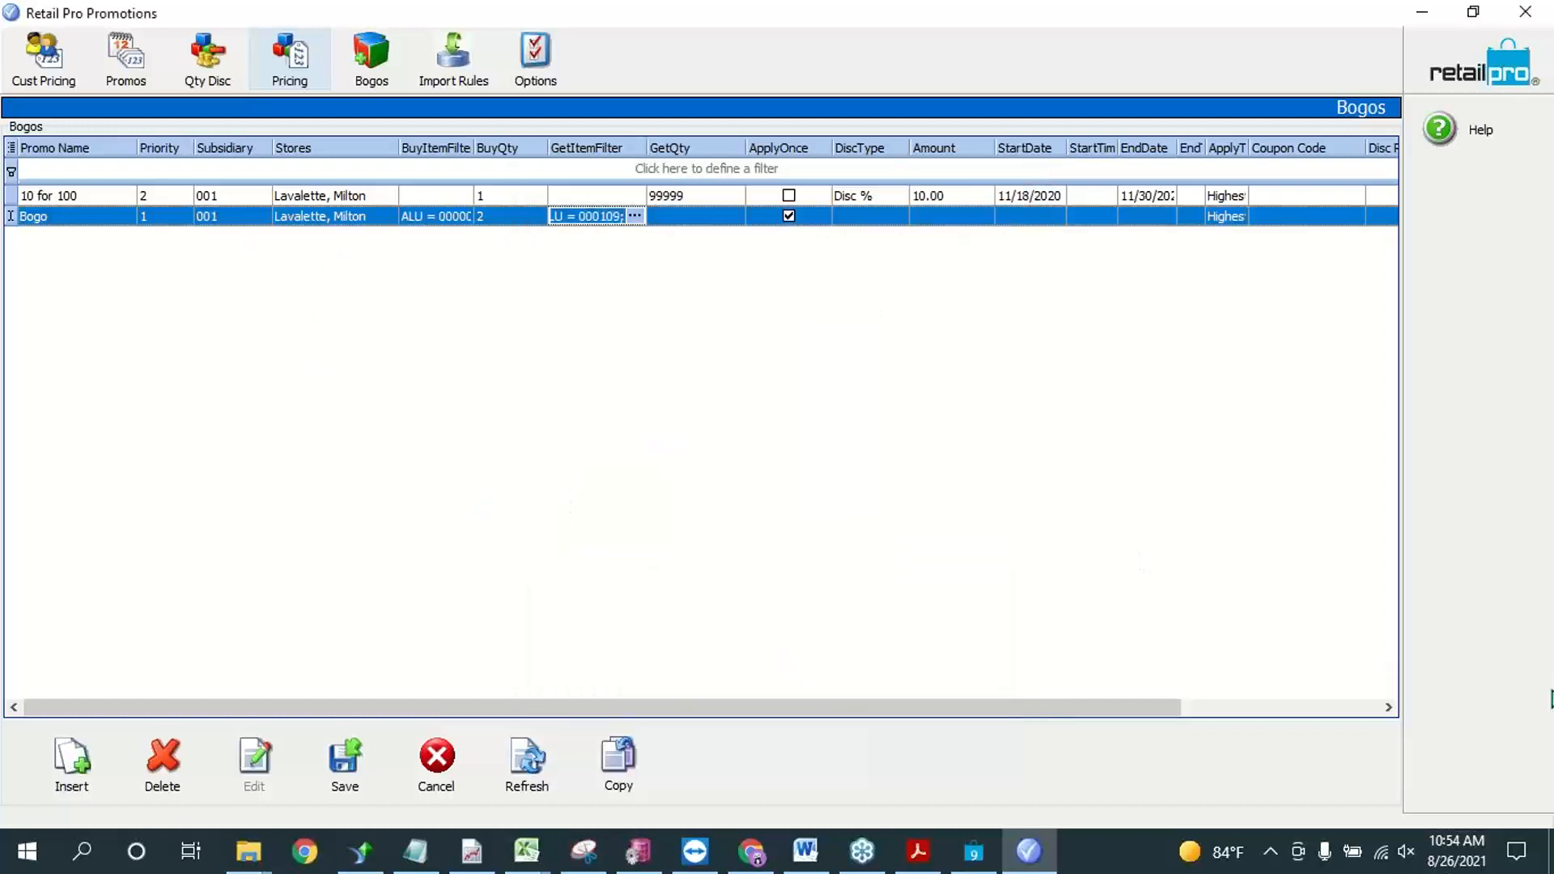
Step: Reopen the reward selector and examine the item and style selection list, keeping the existing ALU filter
{"action": "left_click", "coordinate": [634, 216]}
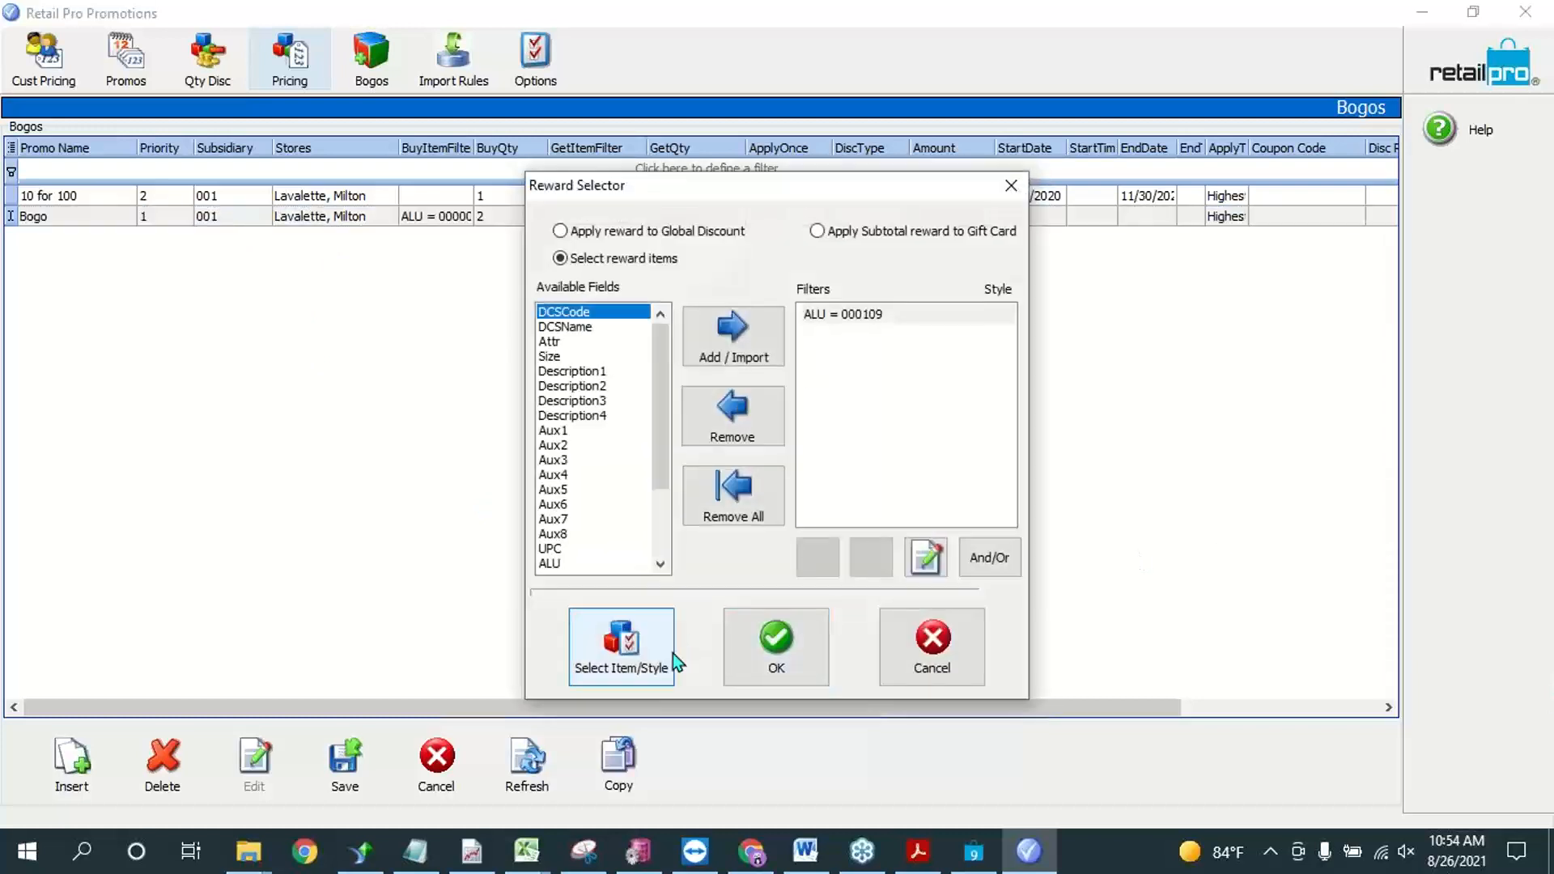
{"action": "left_click", "coordinate": [661, 649]}
{"action": "left_click", "coordinate": [835, 486]}
{"action": "scroll", "coordinate": [842, 489], "scroll_direction": "down", "scroll_amount": 4}
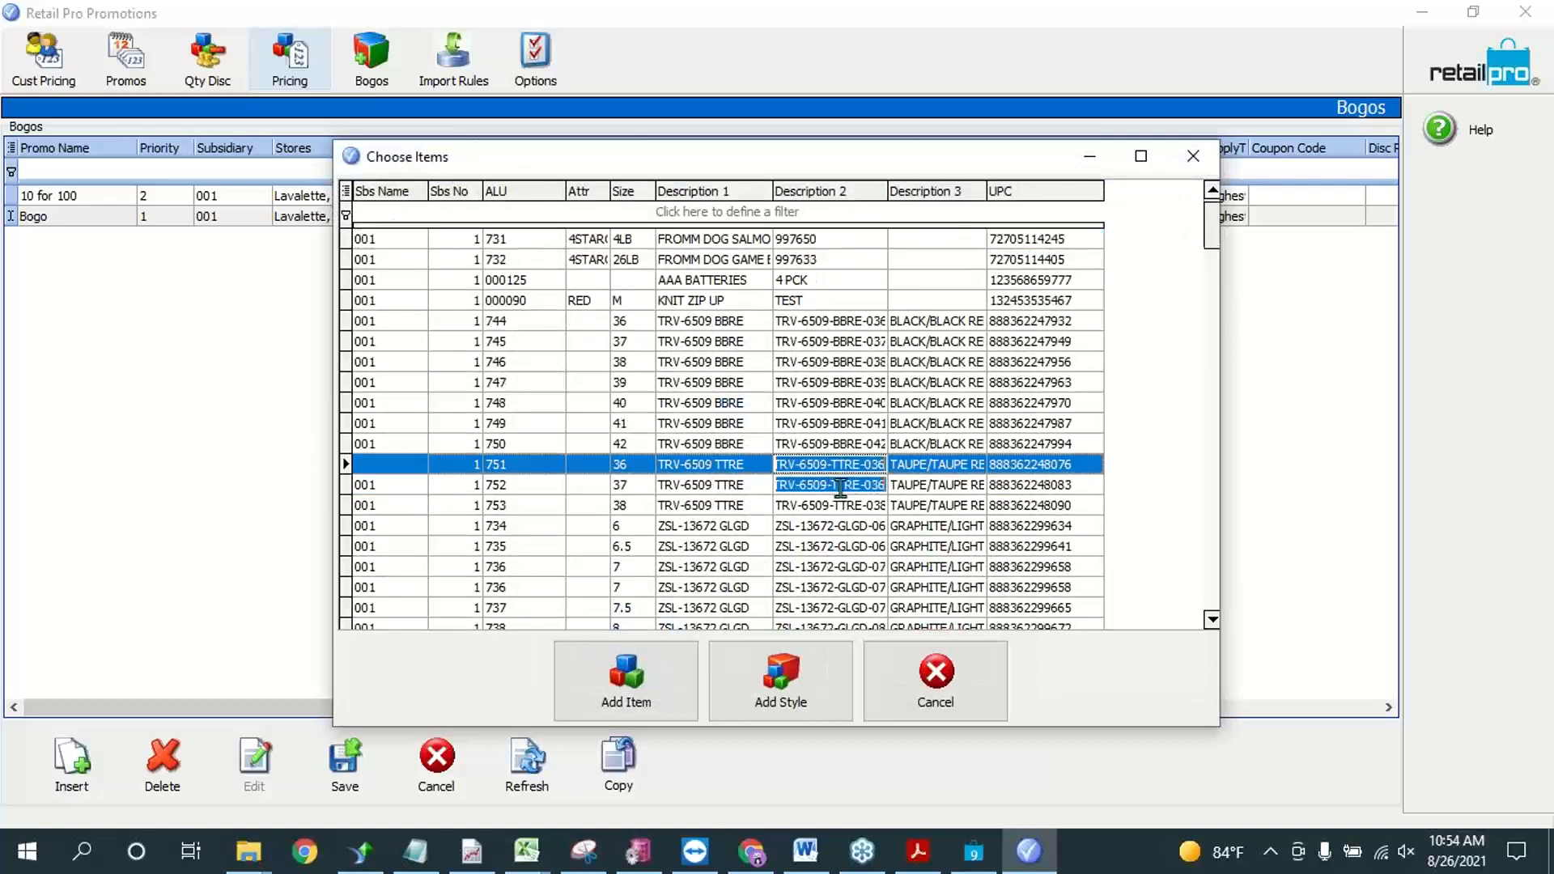
{"action": "scroll", "coordinate": [801, 567], "scroll_direction": "down", "scroll_amount": 6}
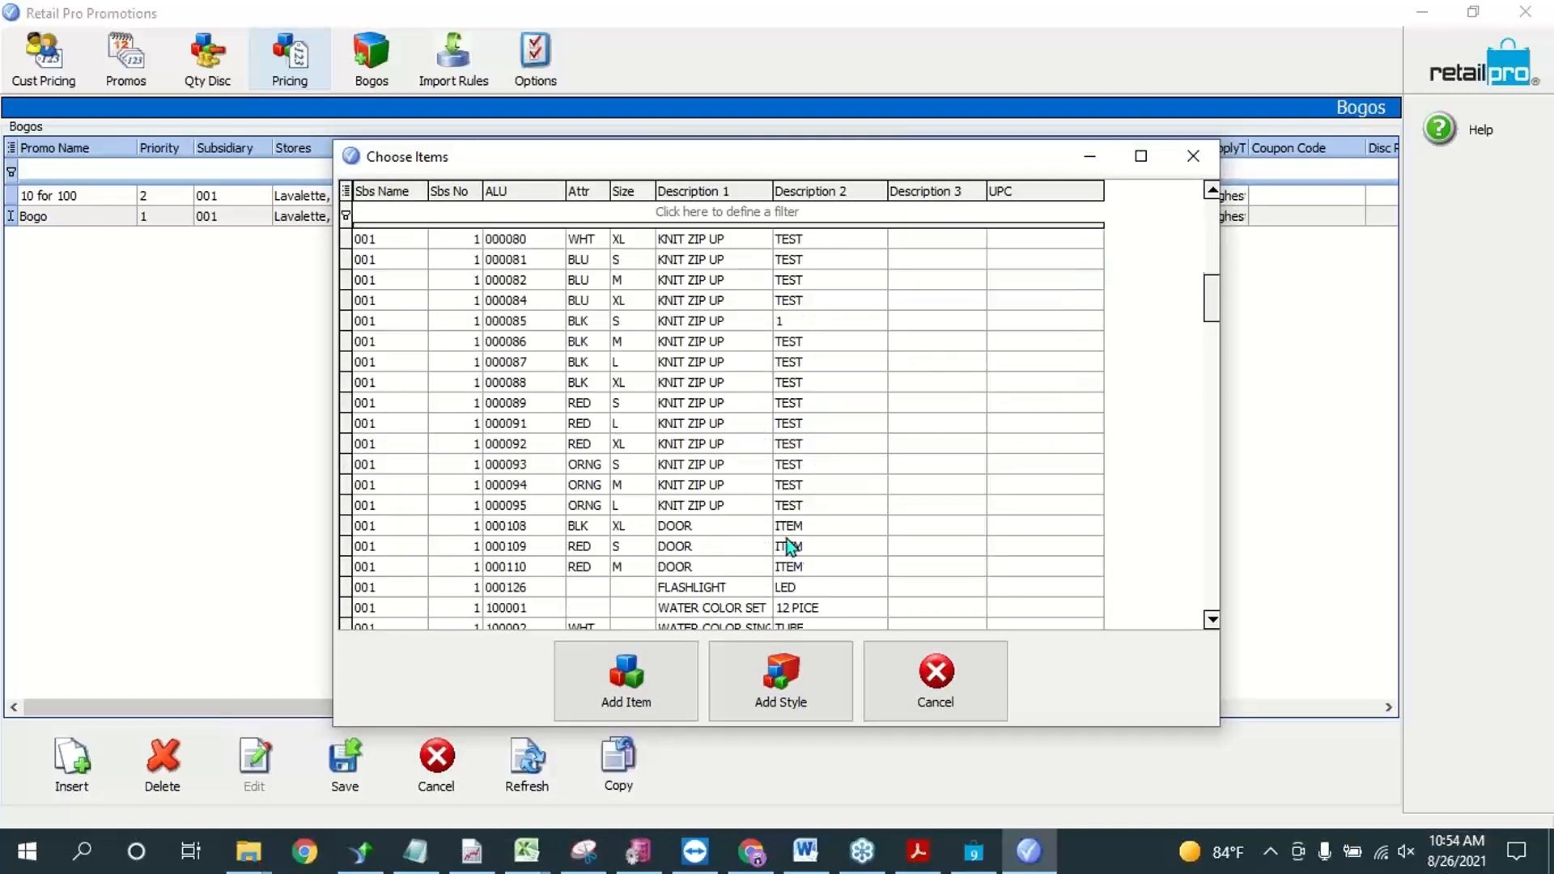
{"action": "left_click", "coordinate": [701, 364]}
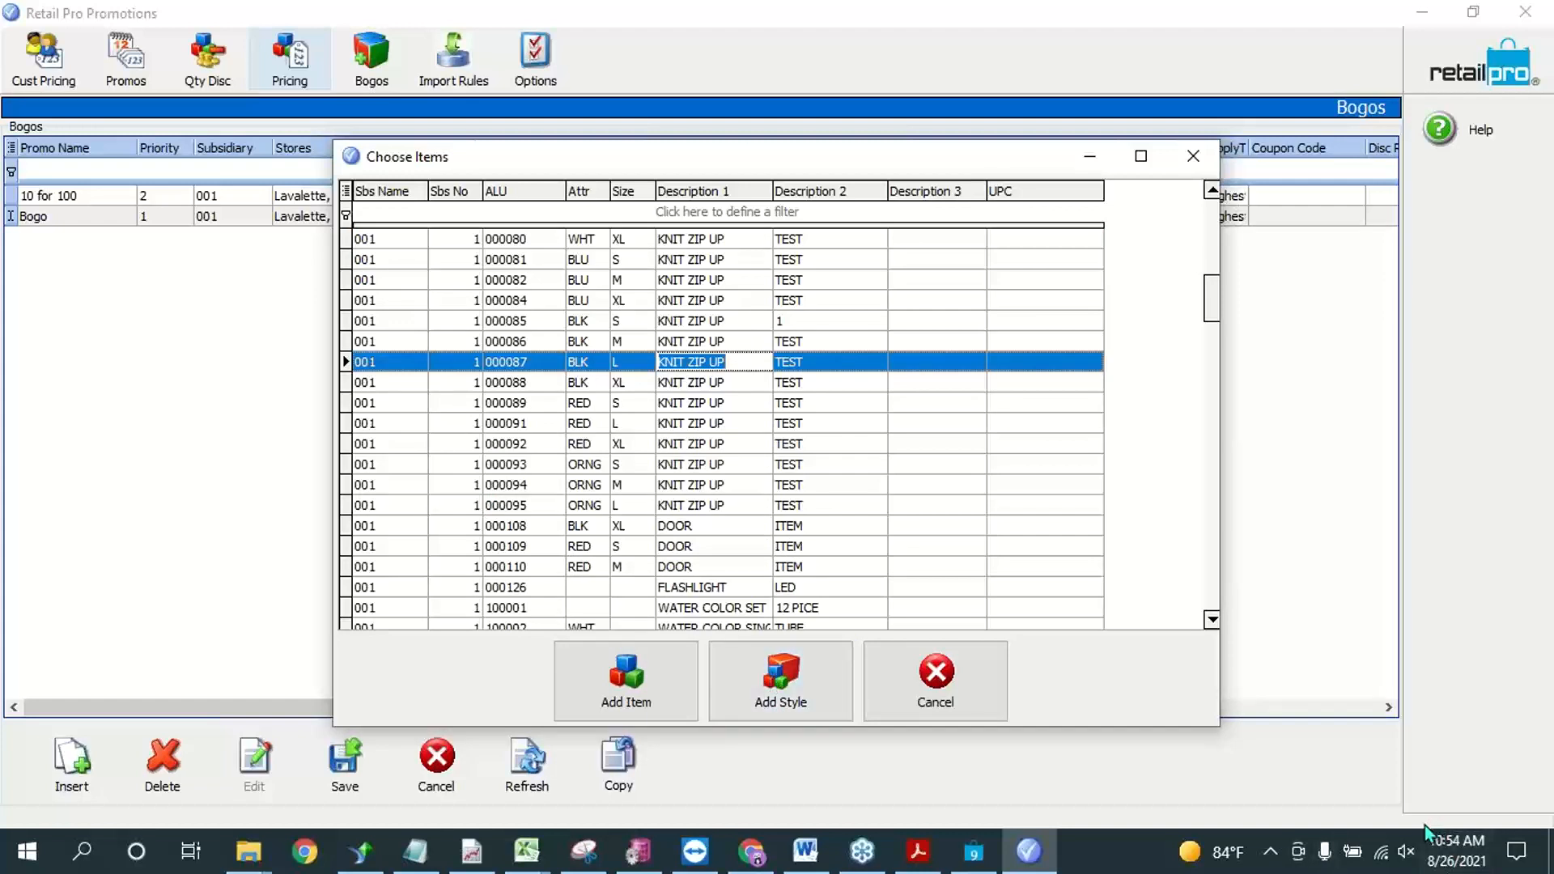
{"action": "left_click", "coordinate": [983, 659]}
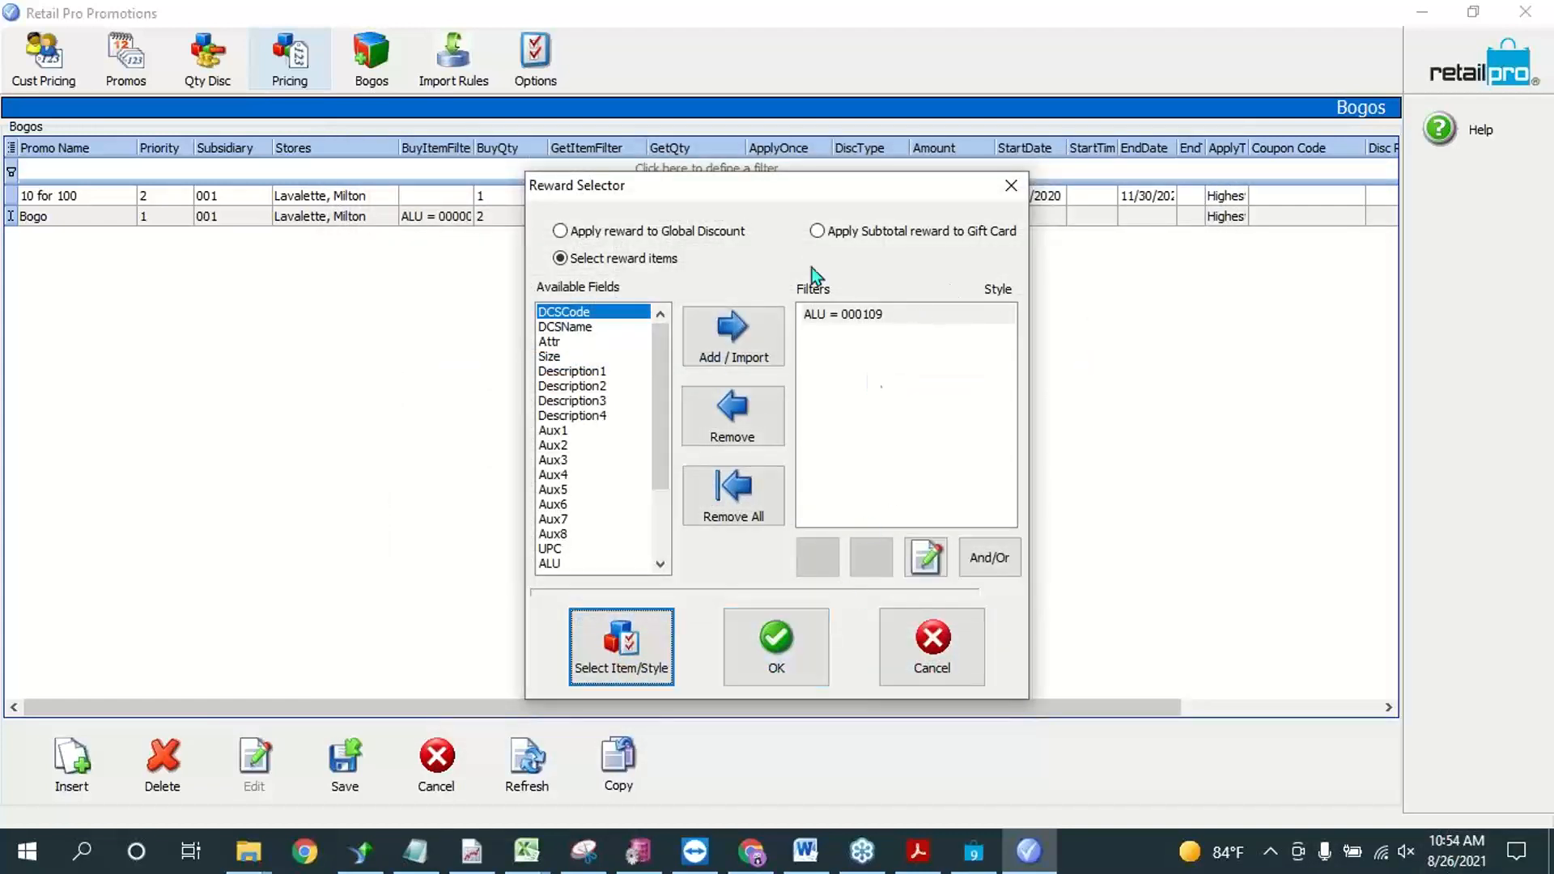
{"action": "left_click", "coordinate": [796, 651]}
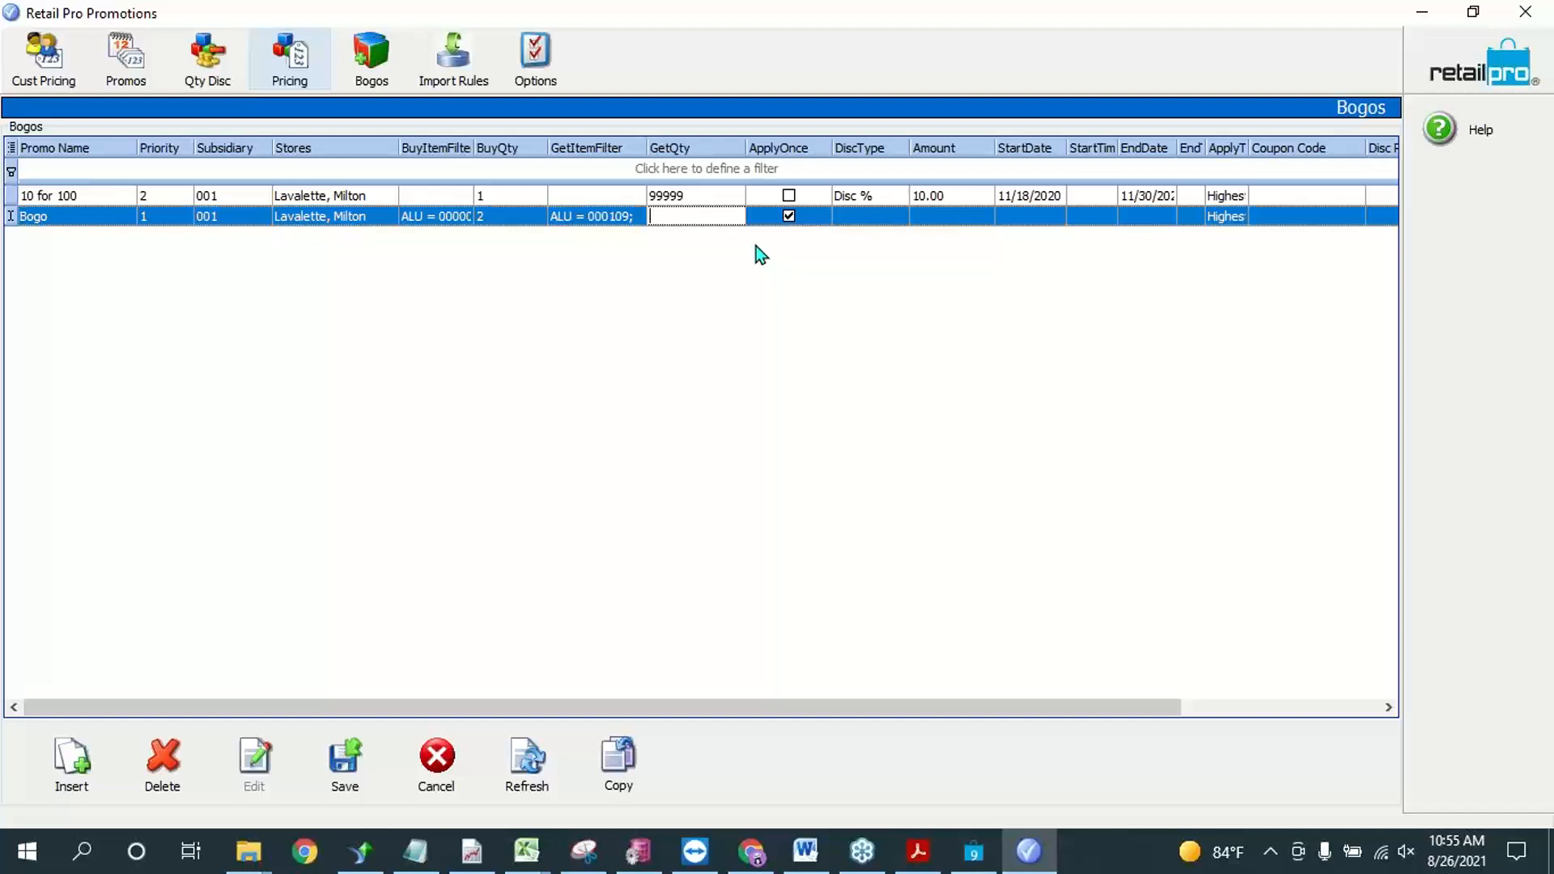
Step: Set the Bogo promotion's GetQty to 1 and open its DiscType for editing
{"action": "type", "text": "1"}
{"action": "left_click", "coordinate": [872, 217]}
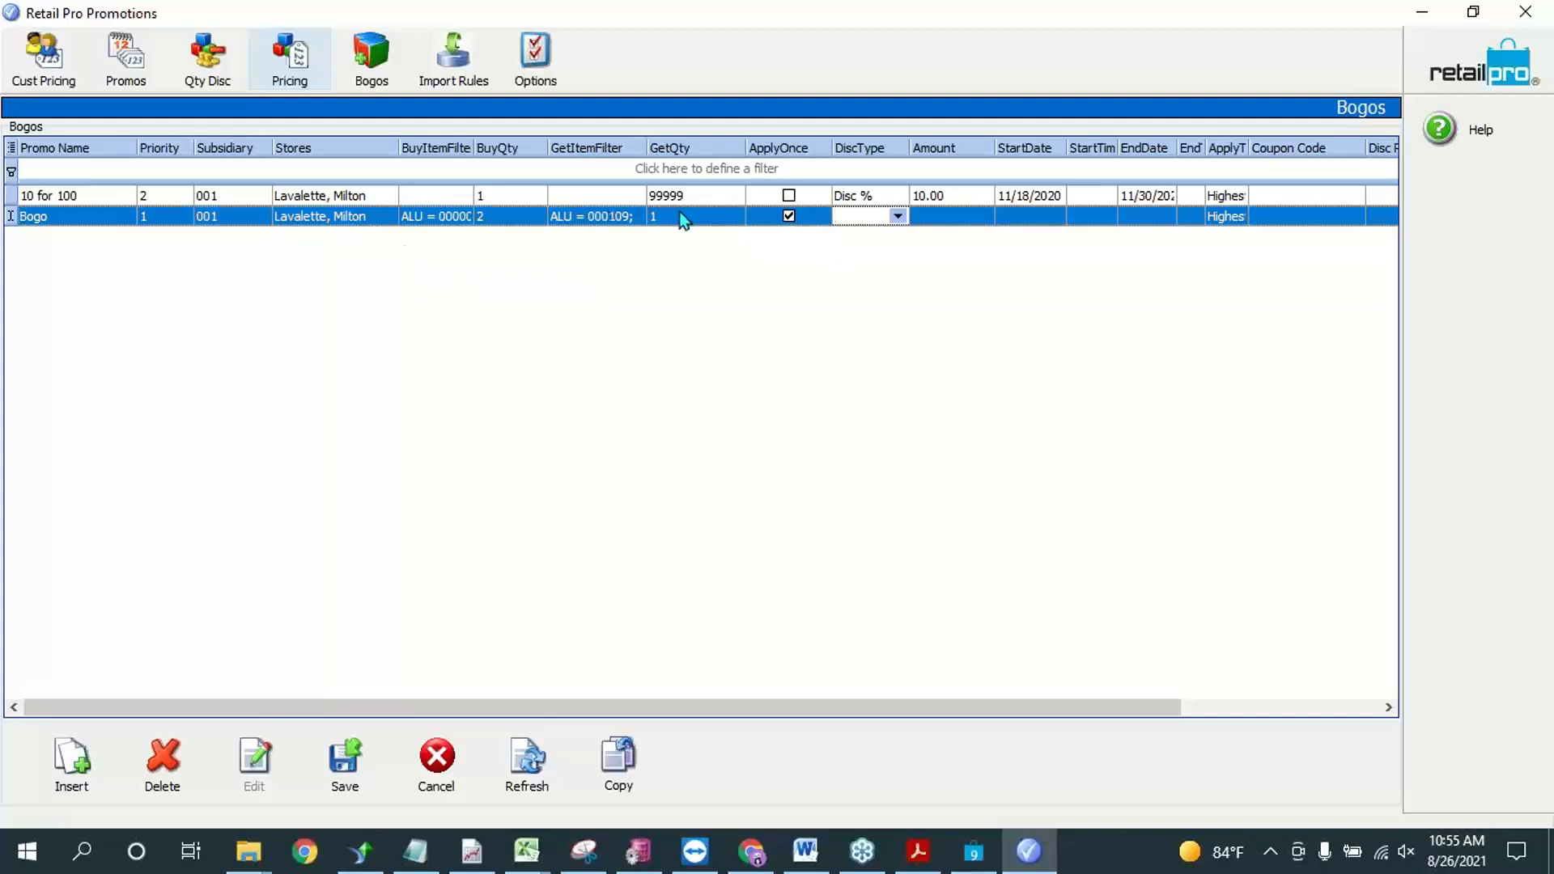
{"action": "left_click", "coordinate": [694, 216]}
{"action": "left_click", "coordinate": [861, 217]}
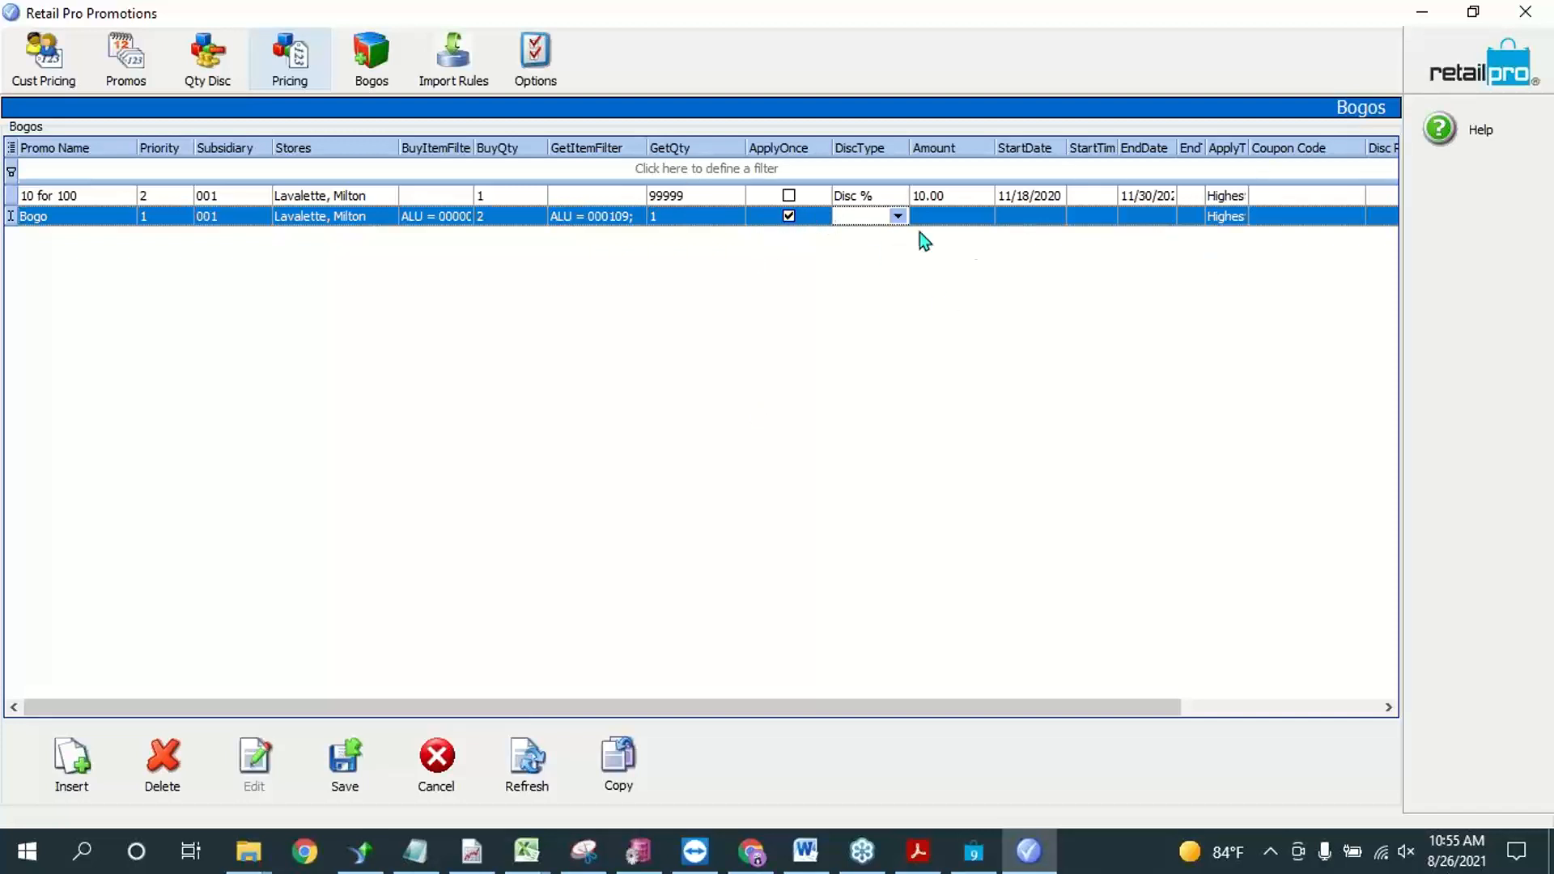
Step: Set the Bogo promotion's DiscType to Price and its Amount to 0.00
{"action": "left_click", "coordinate": [898, 216]}
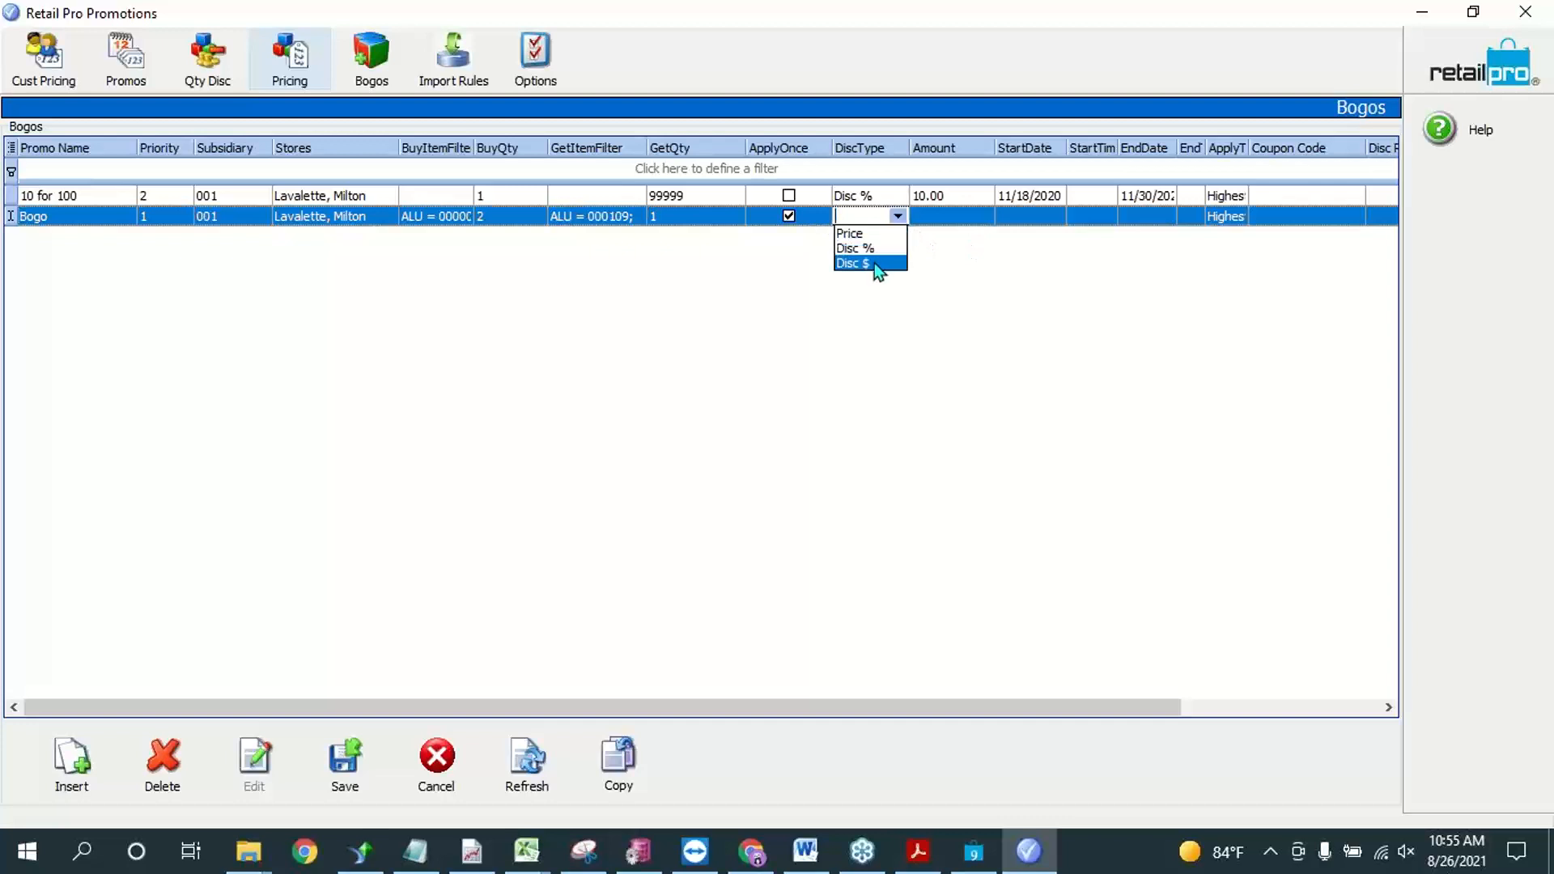
{"action": "left_click", "coordinate": [940, 208]}
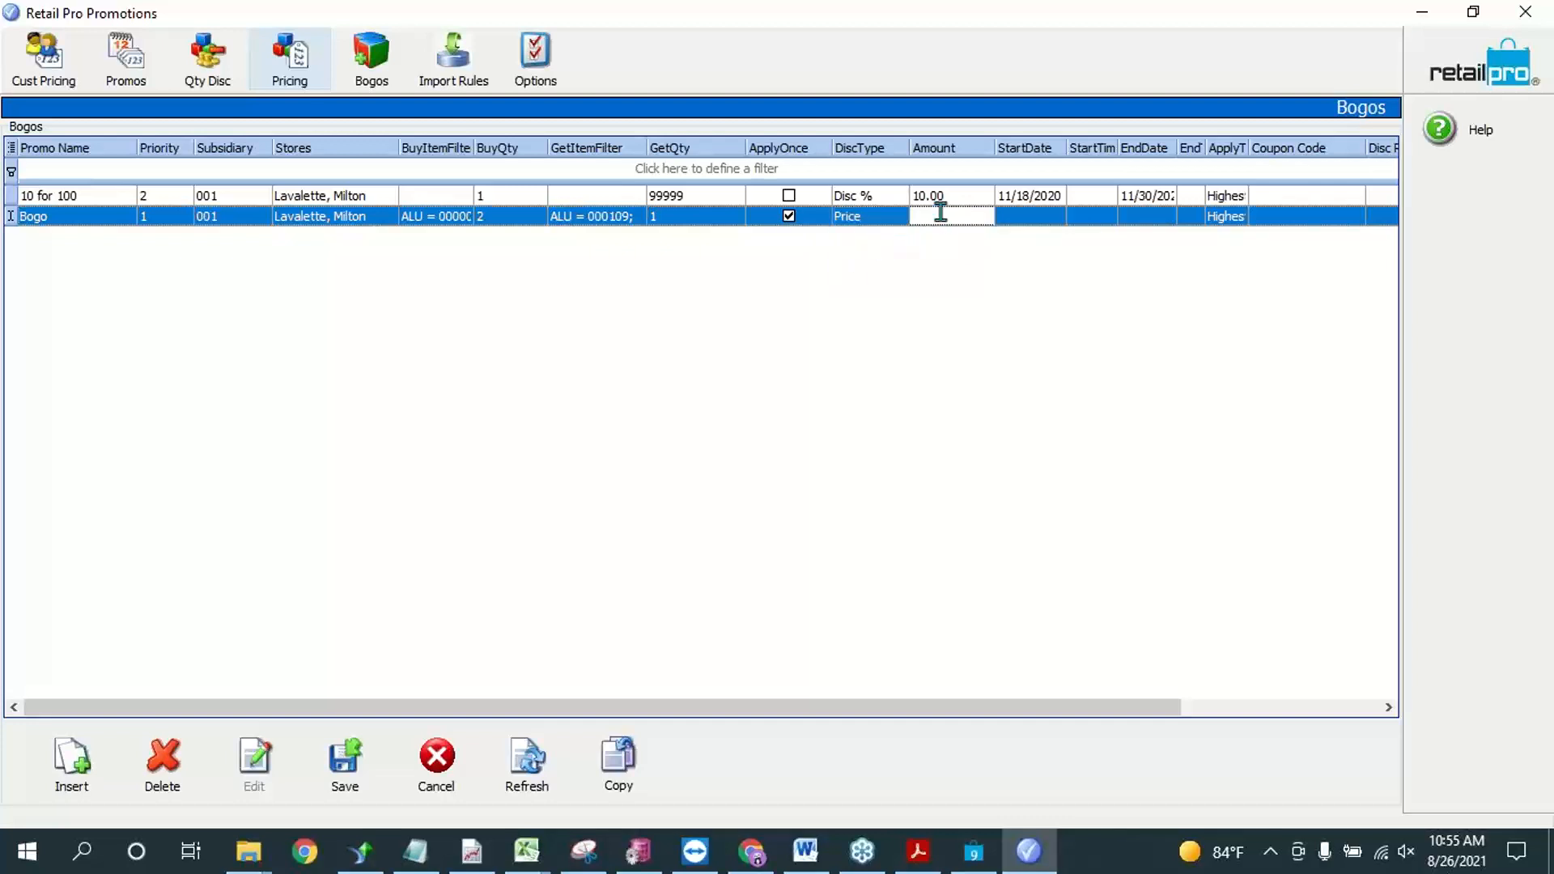
{"action": "type", "text": "0.00"}
{"action": "left_click", "coordinate": [1042, 214]}
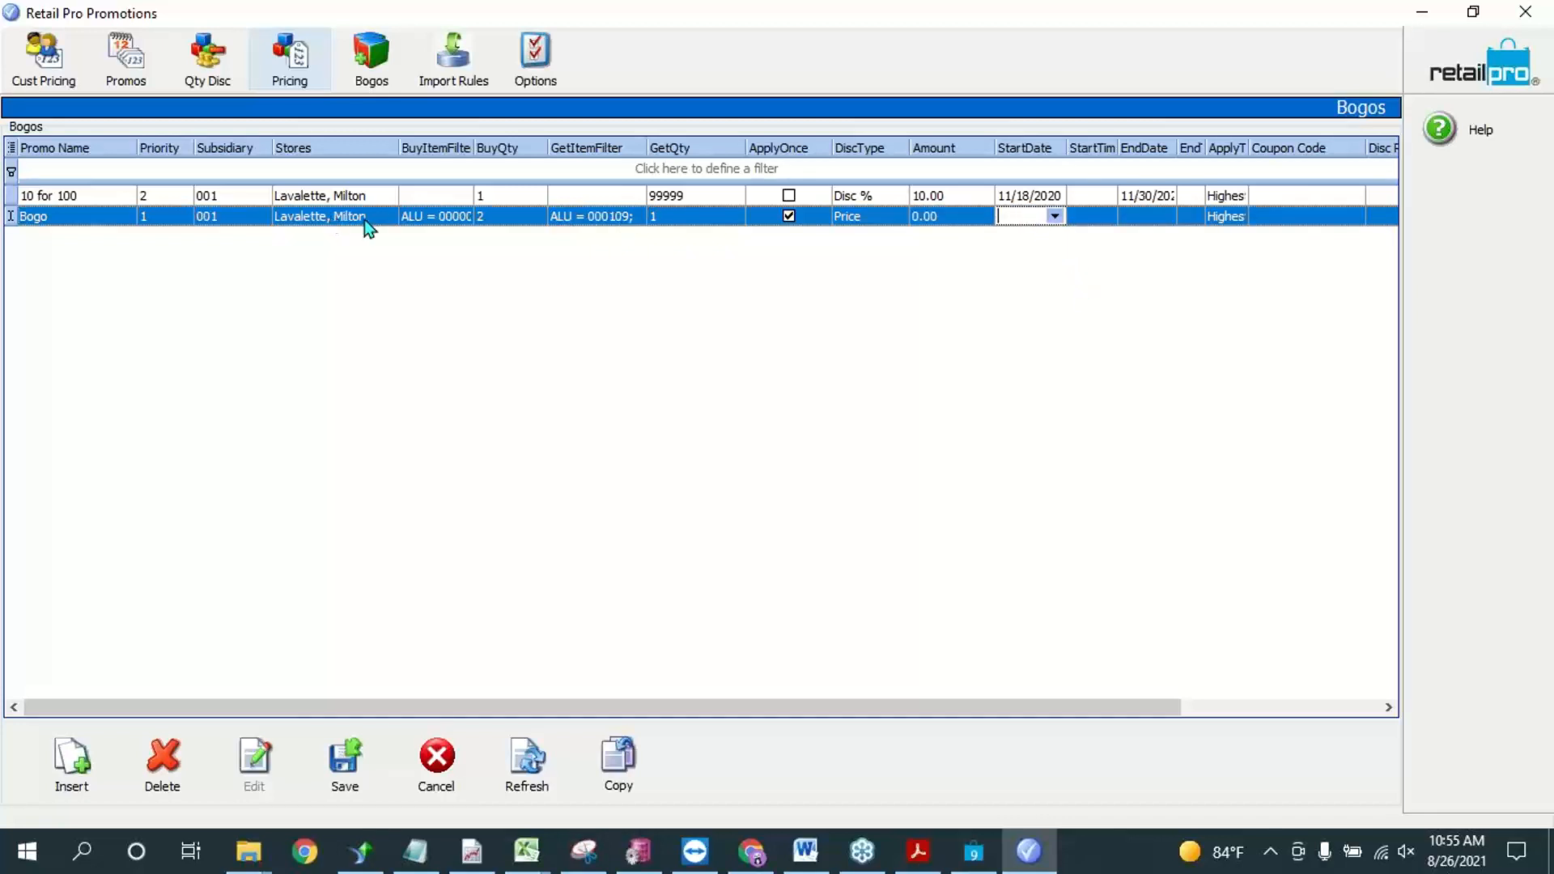
{"action": "left_click", "coordinate": [429, 217]}
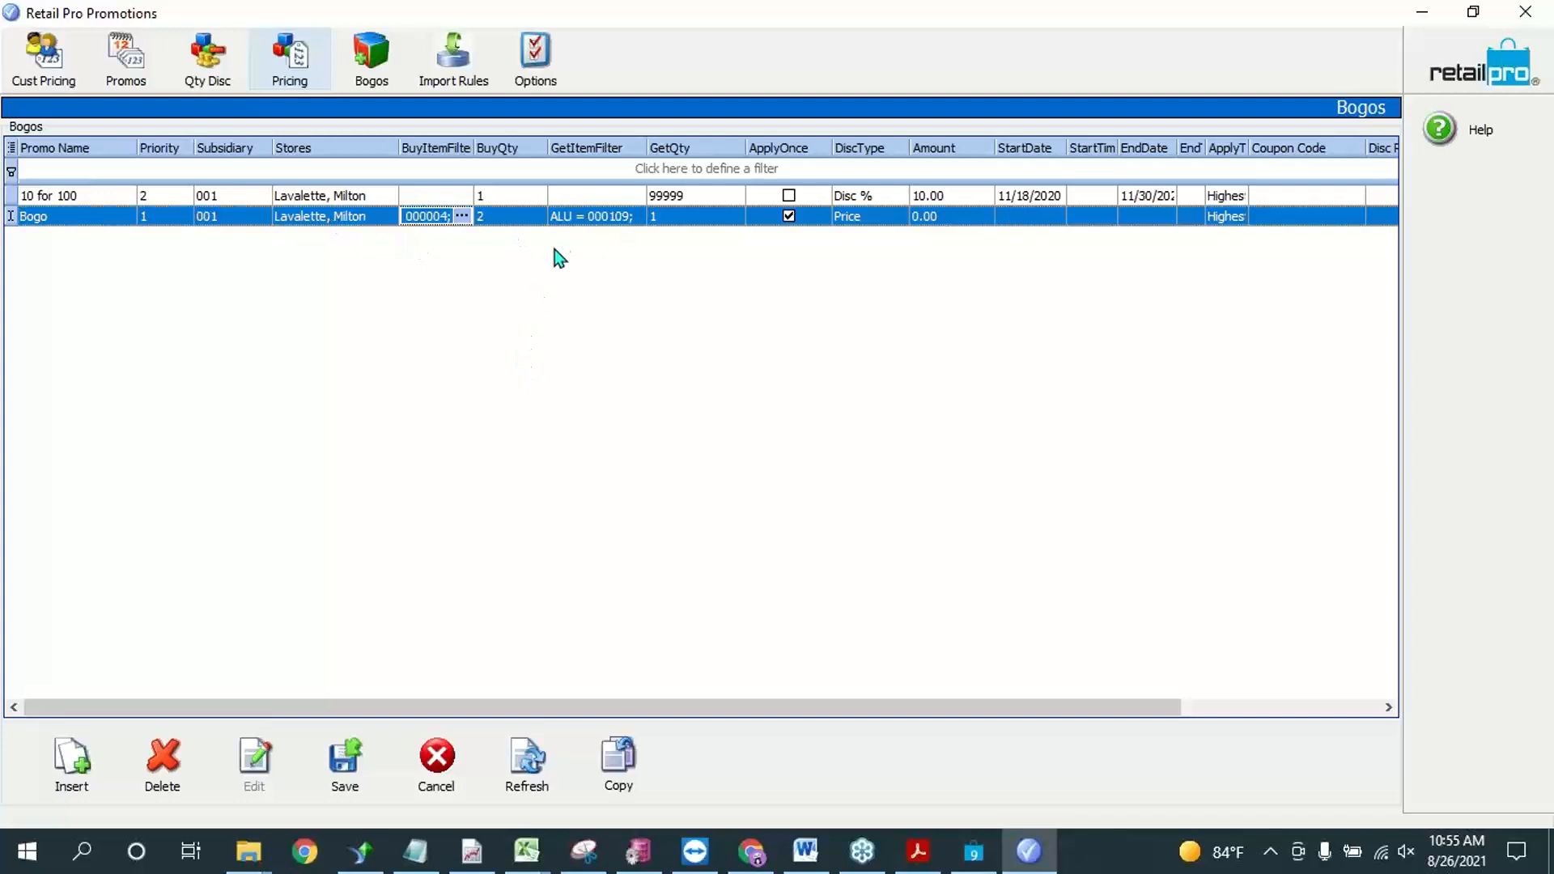
{"action": "left_click", "coordinate": [594, 216]}
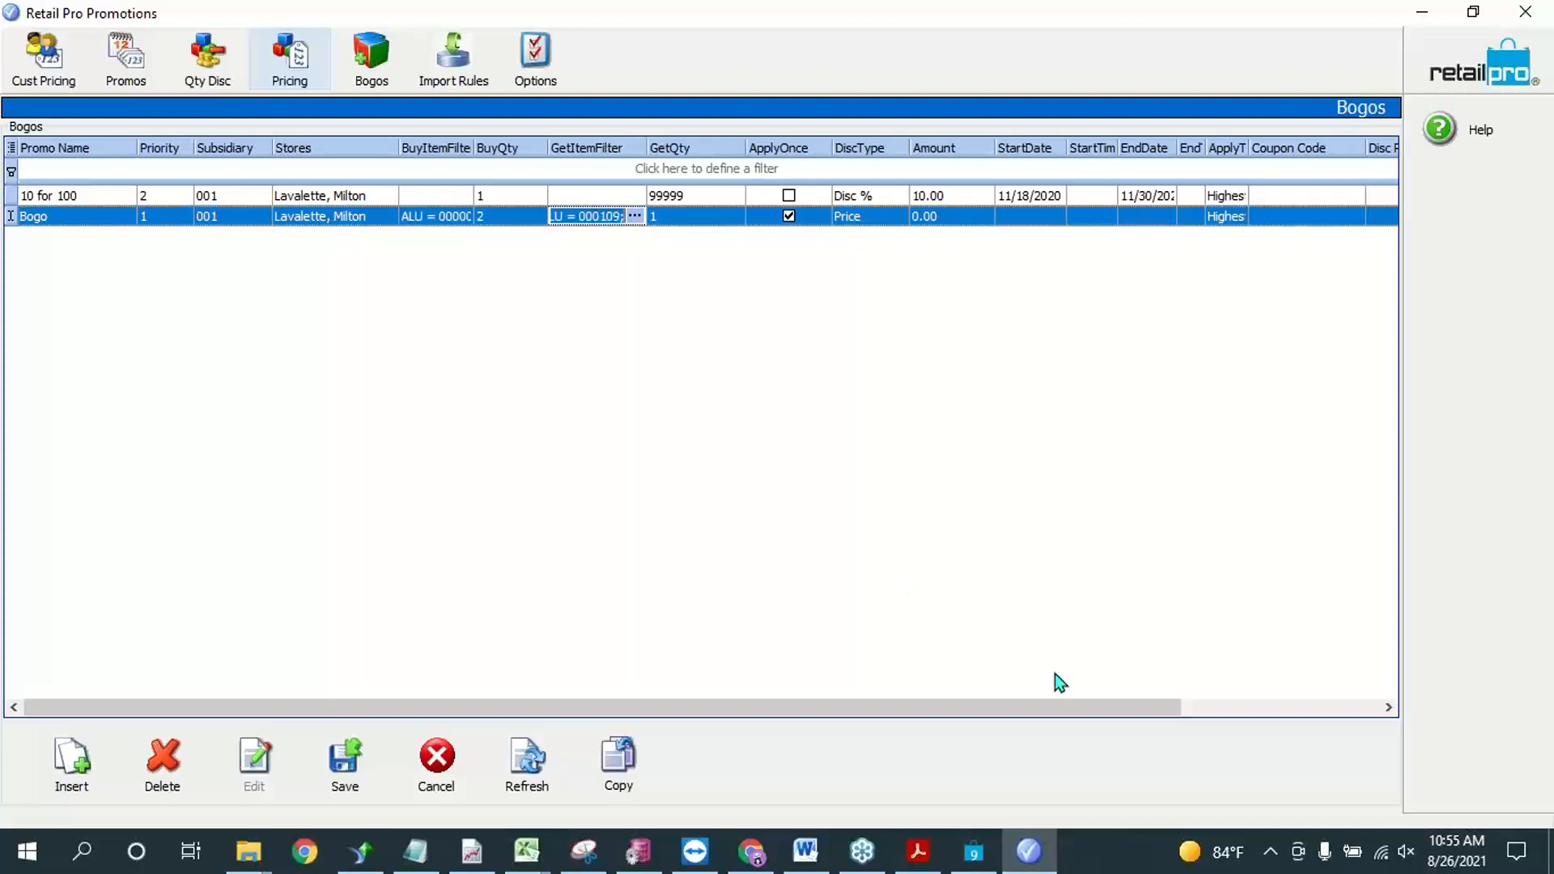
{"action": "left_click", "coordinate": [938, 216]}
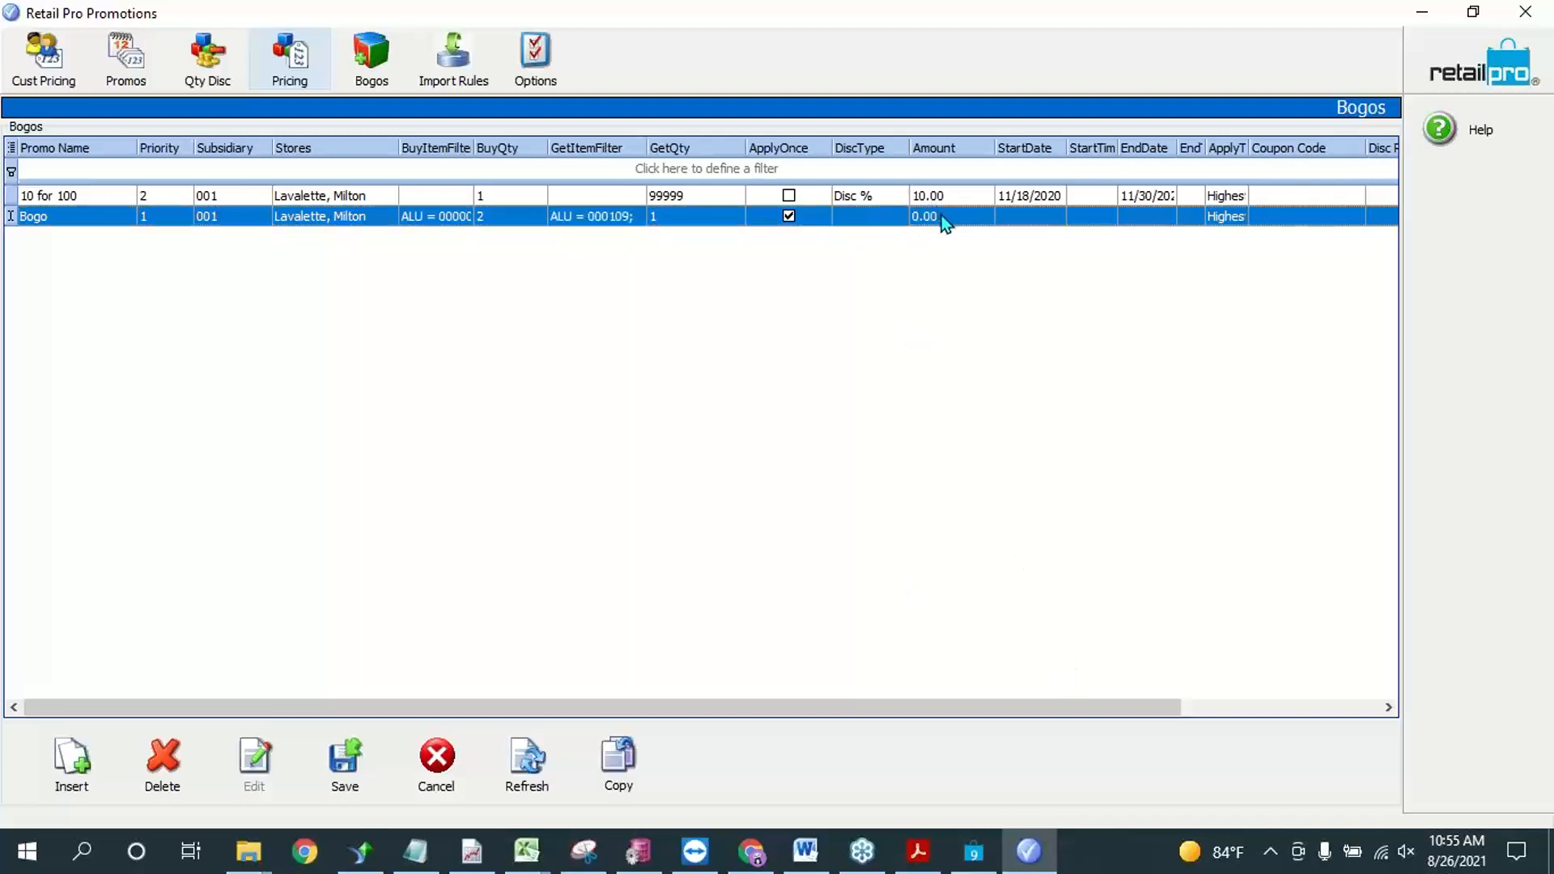
{"action": "left_click", "coordinate": [887, 220]}
Step: Set the Bogo promotion's StartDate to 8/26/2021 and its EndDate to 8/27/2021
{"action": "left_click", "coordinate": [1044, 209]}
{"action": "left_click", "coordinate": [1053, 217]}
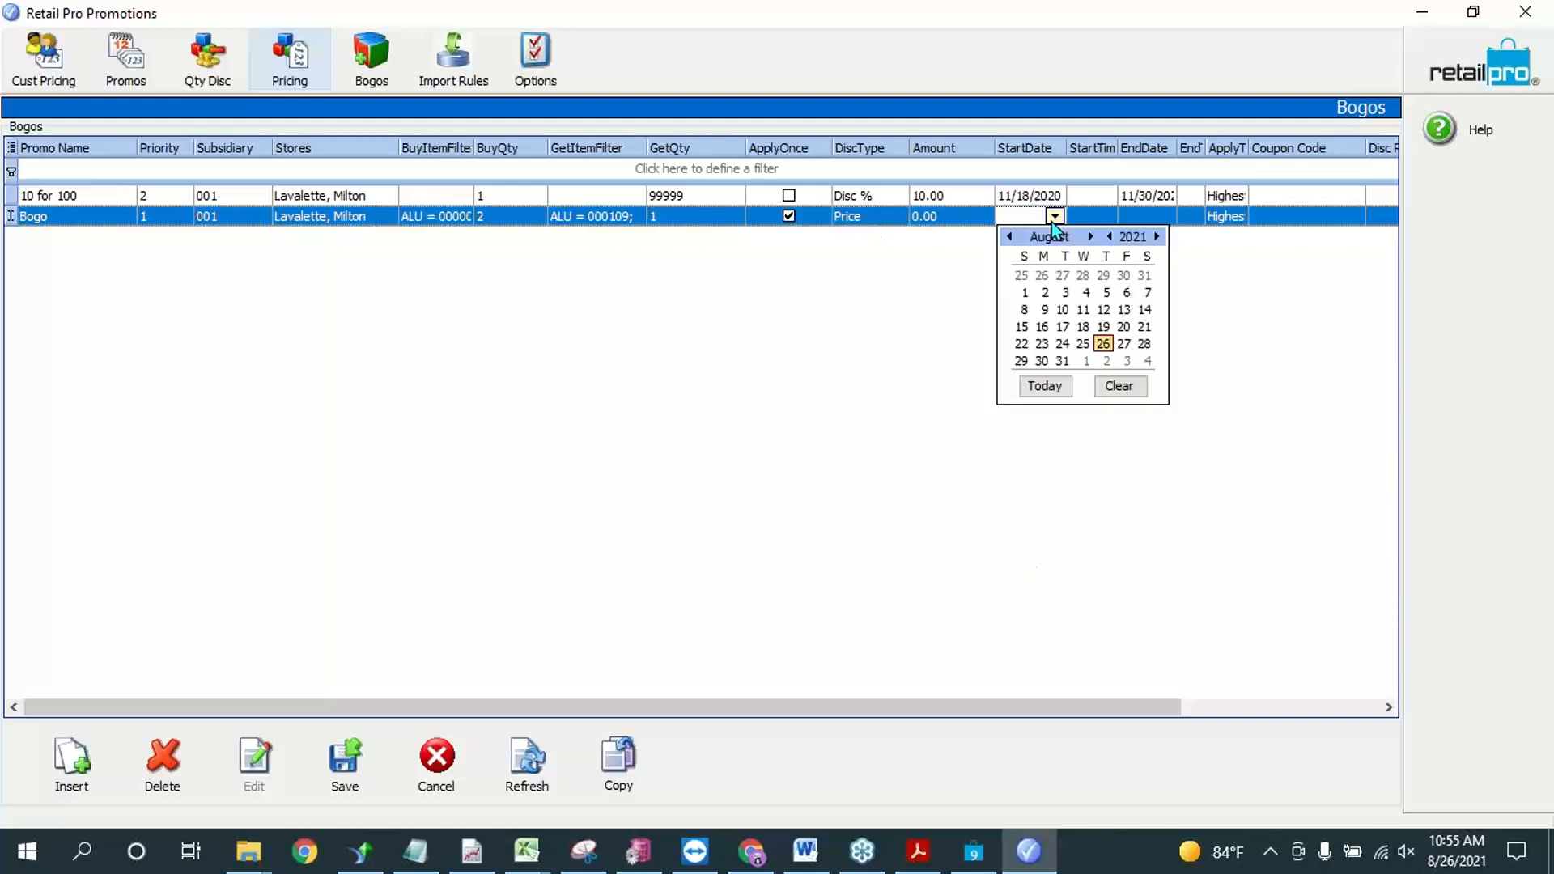
{"action": "left_click", "coordinate": [1103, 348]}
{"action": "left_click", "coordinate": [1159, 217]}
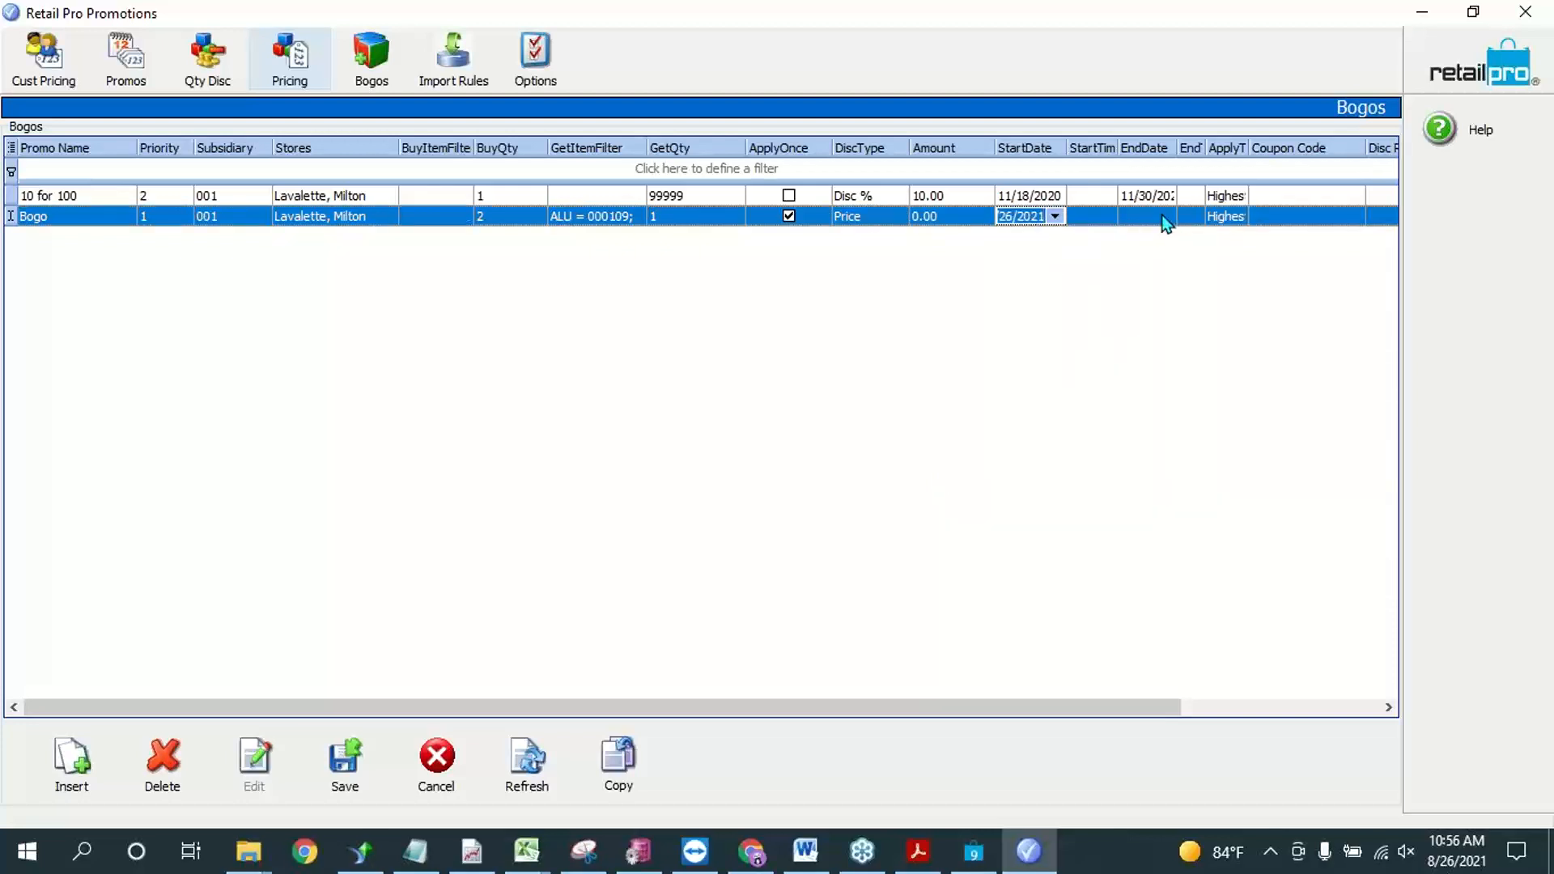
{"action": "left_click", "coordinate": [1164, 219]}
{"action": "left_click", "coordinate": [1226, 343]}
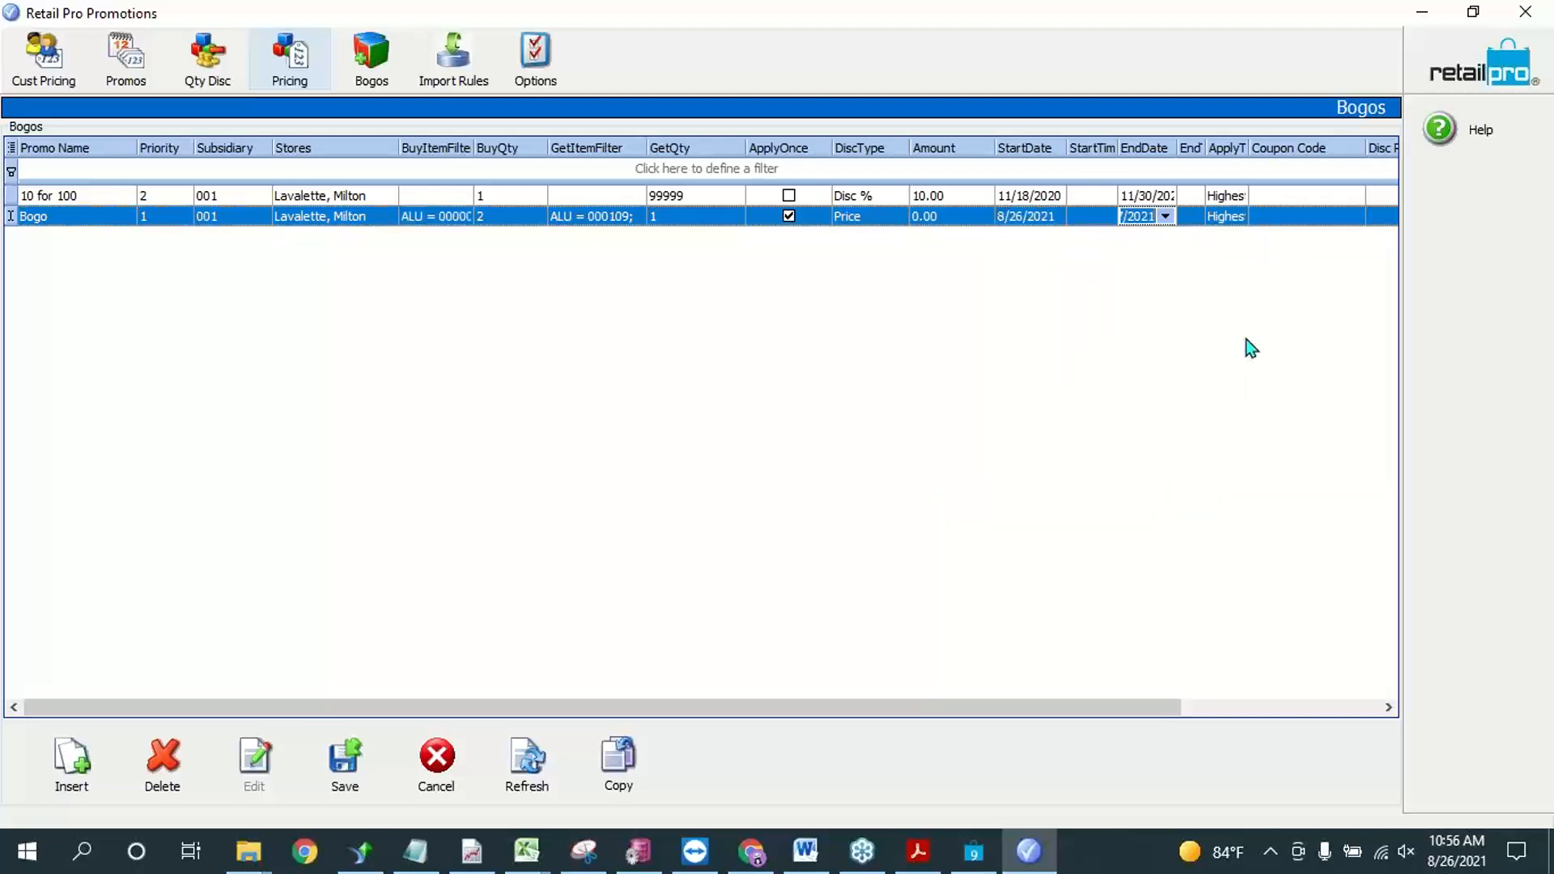
Step: Widen the EndTime and ApplyToPrice columns and choose Highest Prices as the Bogo promotion's ApplyToPrice
{"action": "left_click_drag", "start_coordinate": [1205, 147], "coordinate": [1260, 147]}
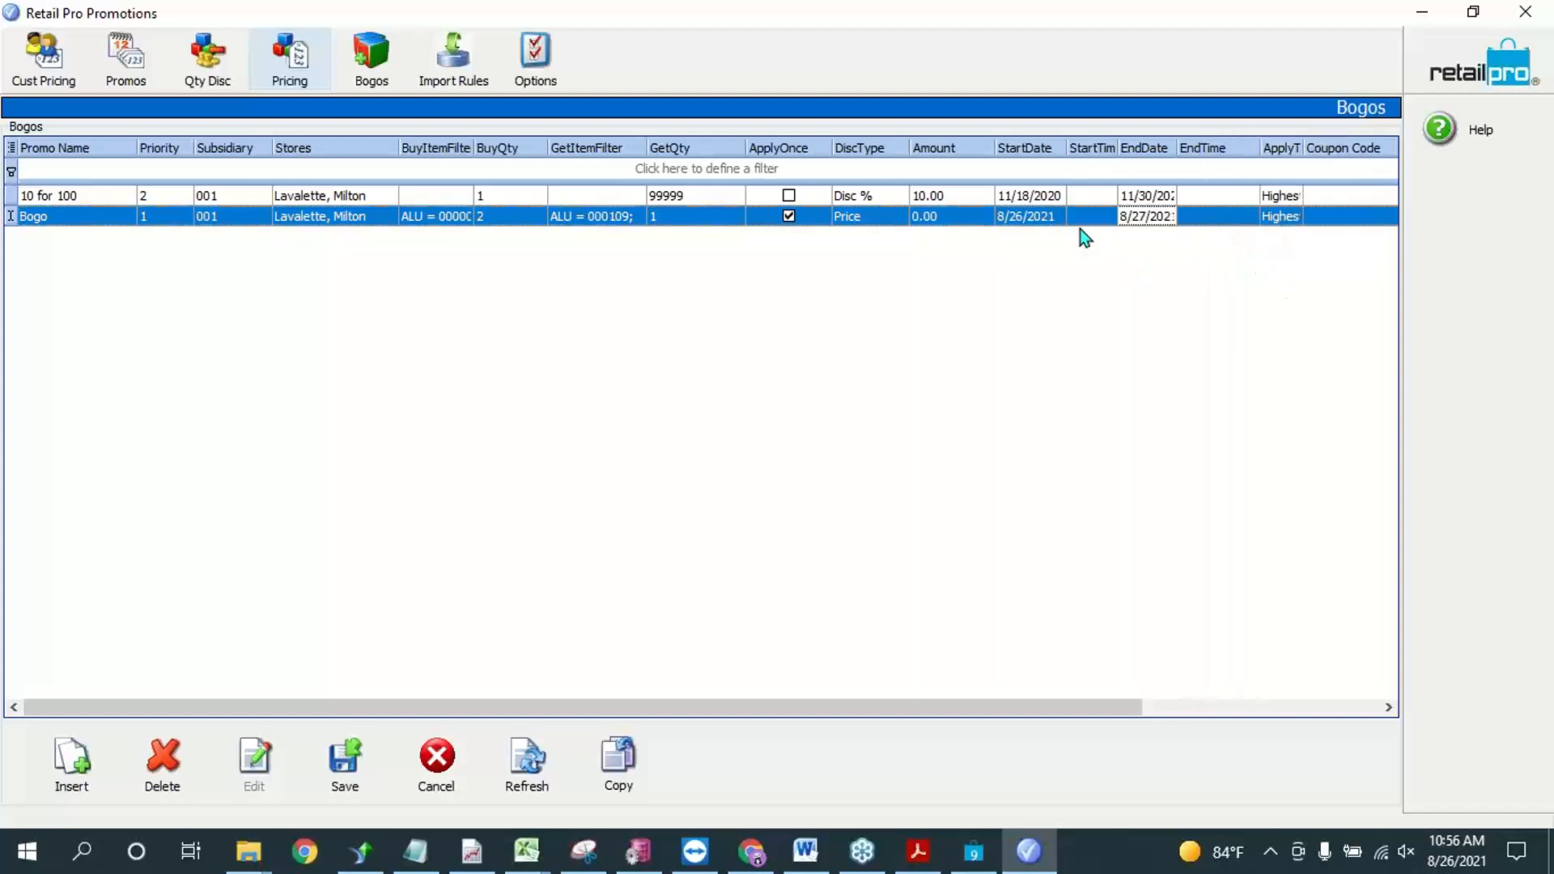
{"action": "left_click_drag", "start_coordinate": [1093, 707], "coordinate": [1384, 703]}
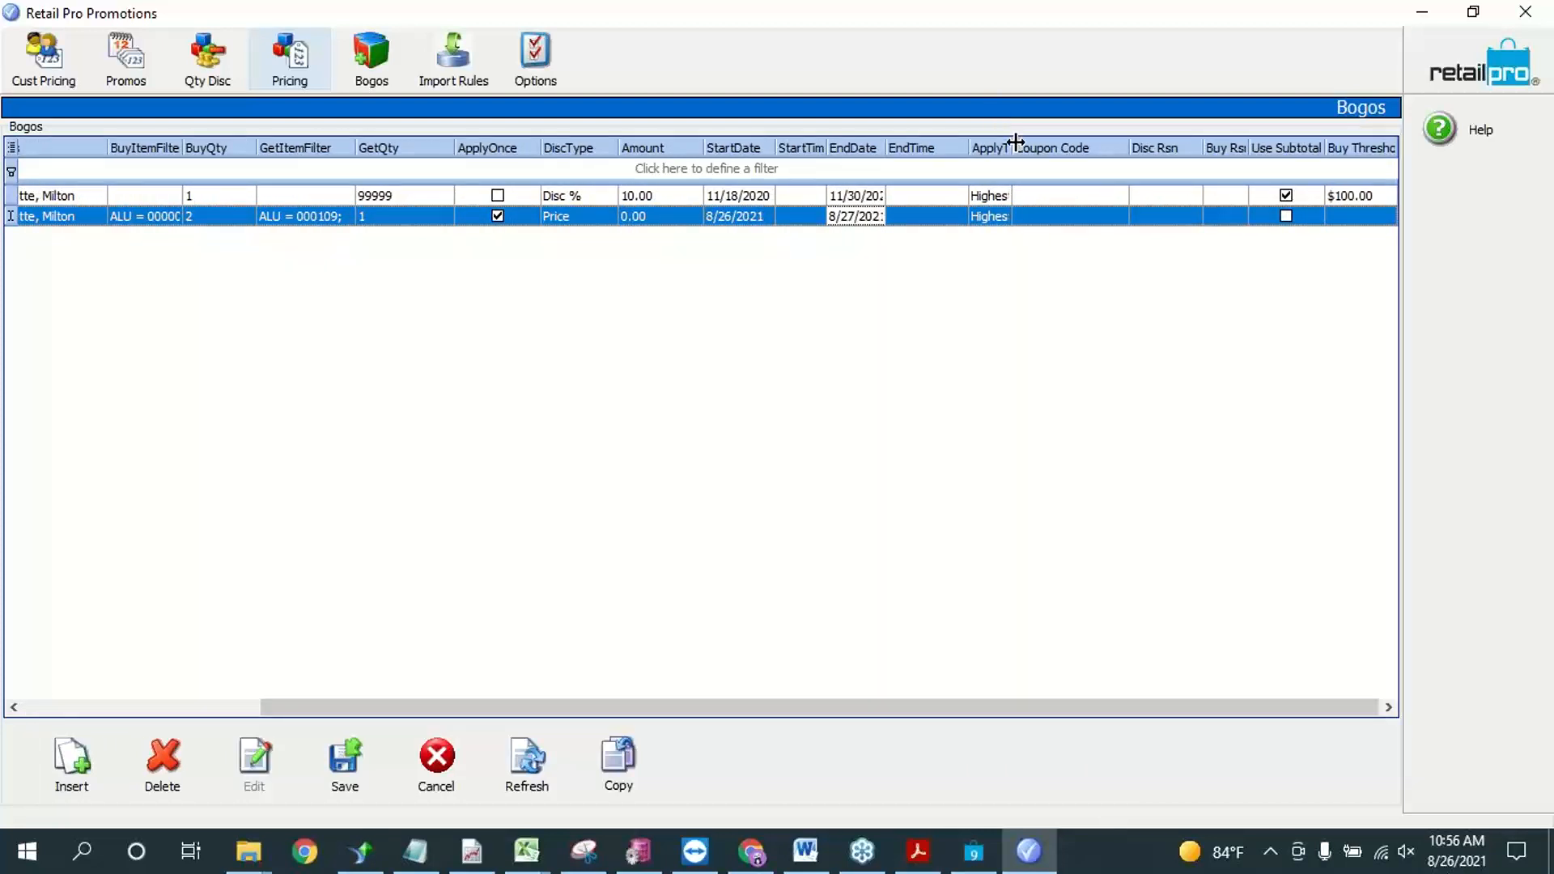
{"action": "left_click_drag", "start_coordinate": [1015, 141], "coordinate": [1052, 143]}
{"action": "left_click", "coordinate": [1039, 217]}
{"action": "left_click", "coordinate": [1040, 216]}
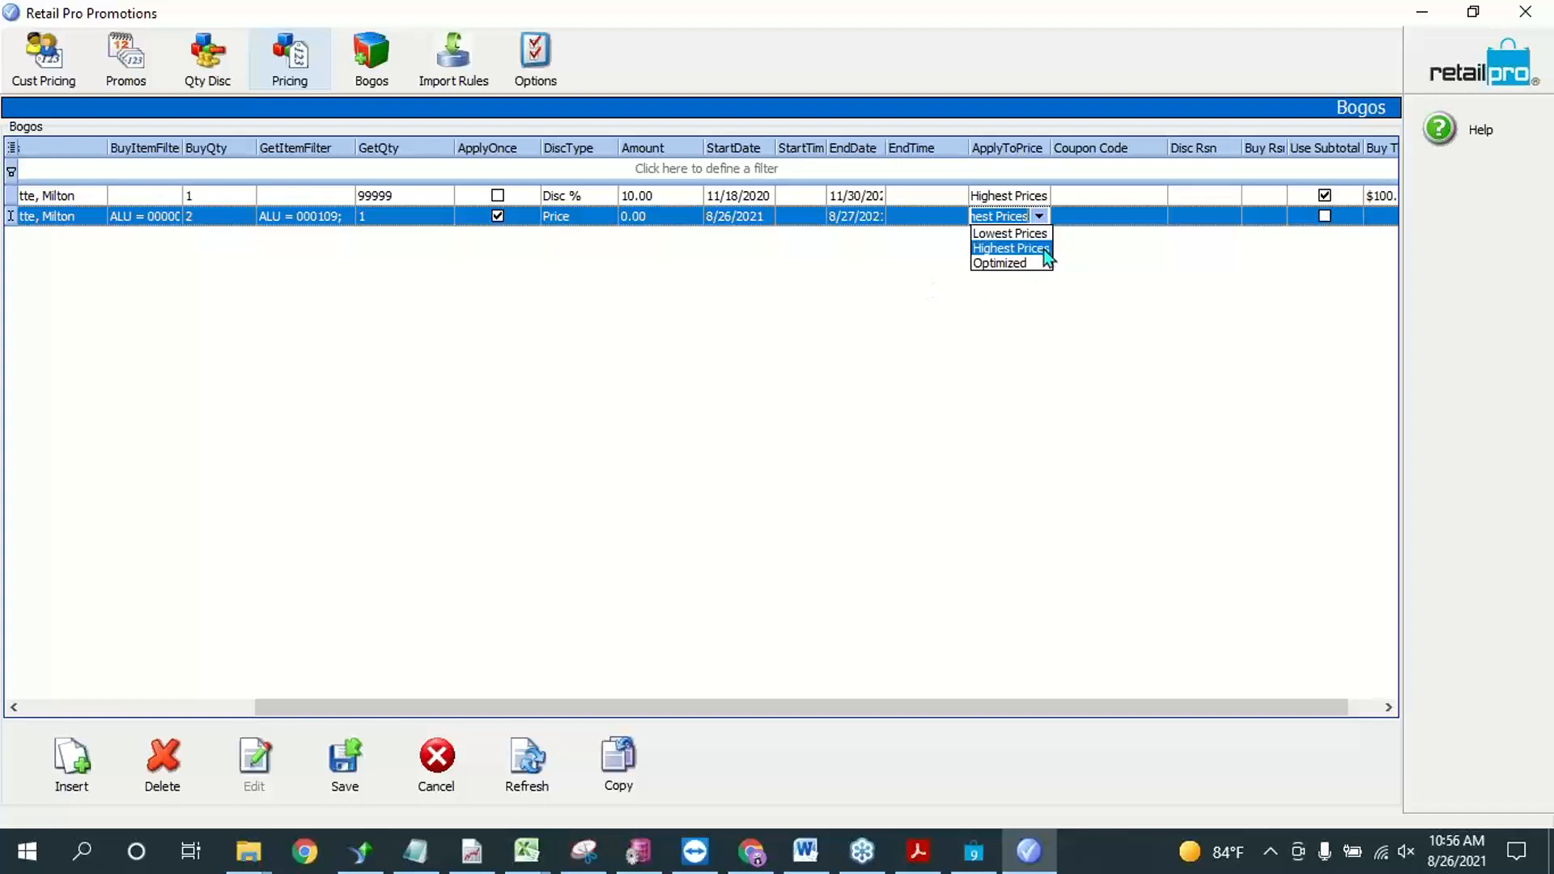
{"action": "left_click", "coordinate": [1042, 248]}
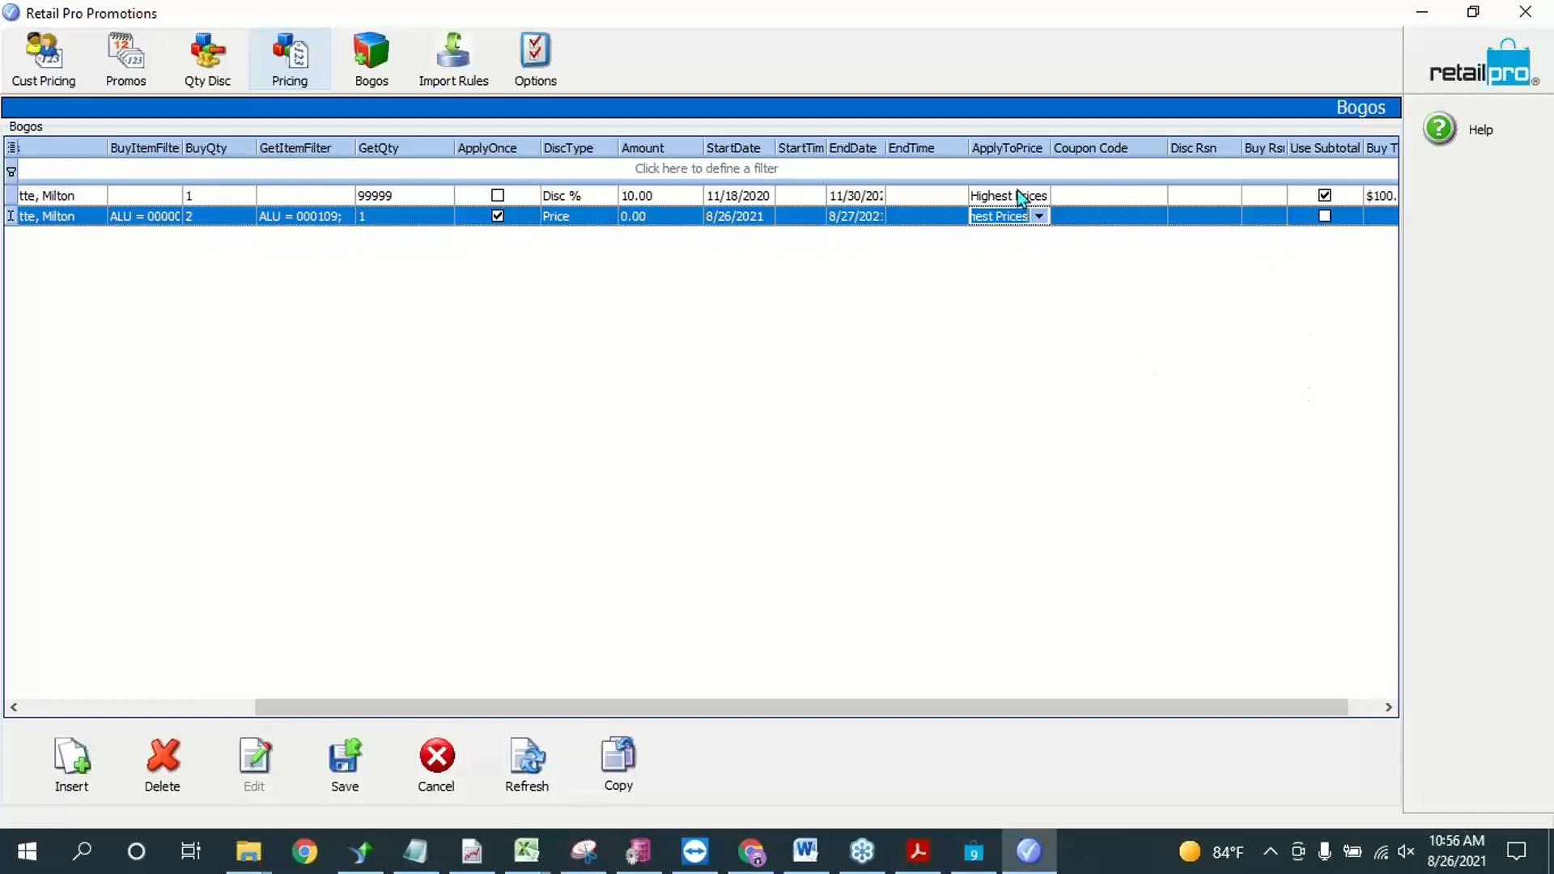
{"action": "left_click", "coordinate": [1038, 217]}
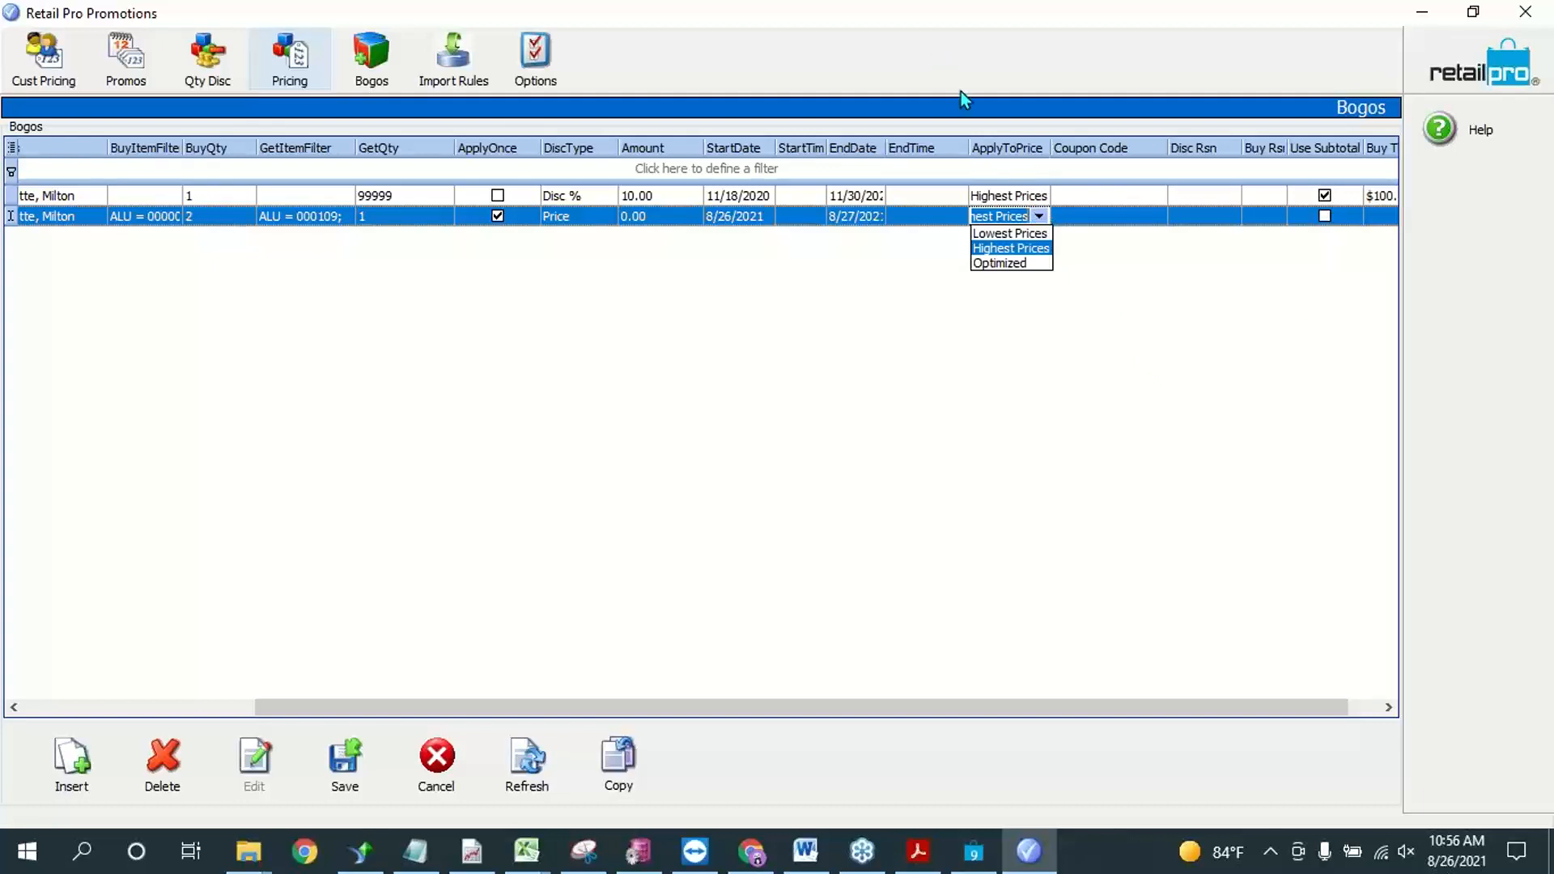
{"action": "left_click", "coordinate": [1012, 247]}
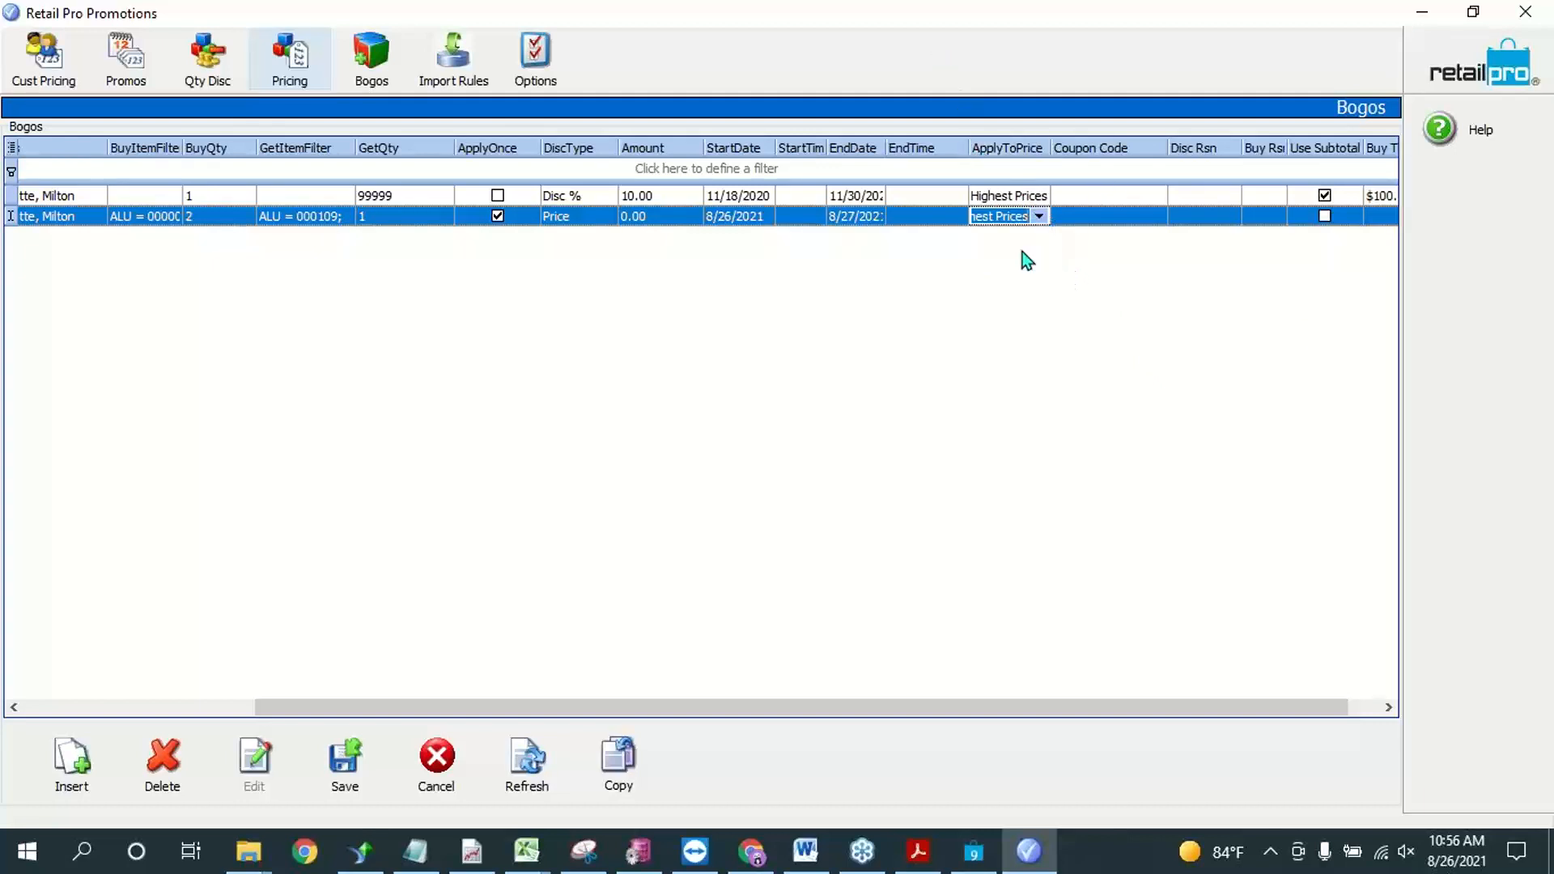
{"action": "left_click", "coordinate": [1107, 217]}
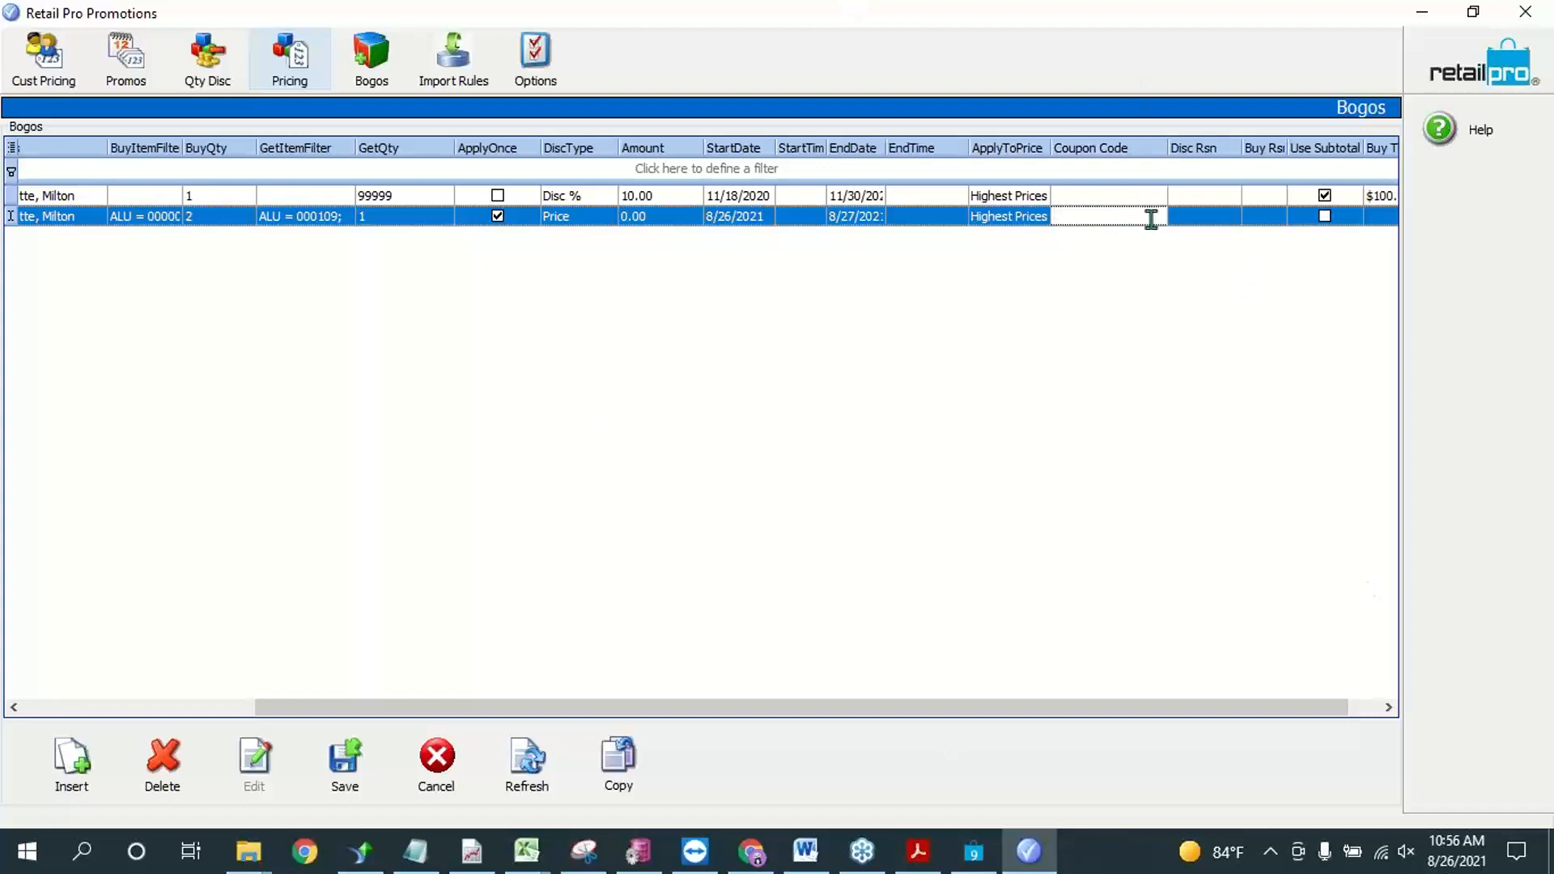
Step: Assign Bogo as both the discount reason and the buy reason of the Bogo promotion
{"action": "left_click_drag", "start_coordinate": [1139, 710], "coordinate": [1235, 698]}
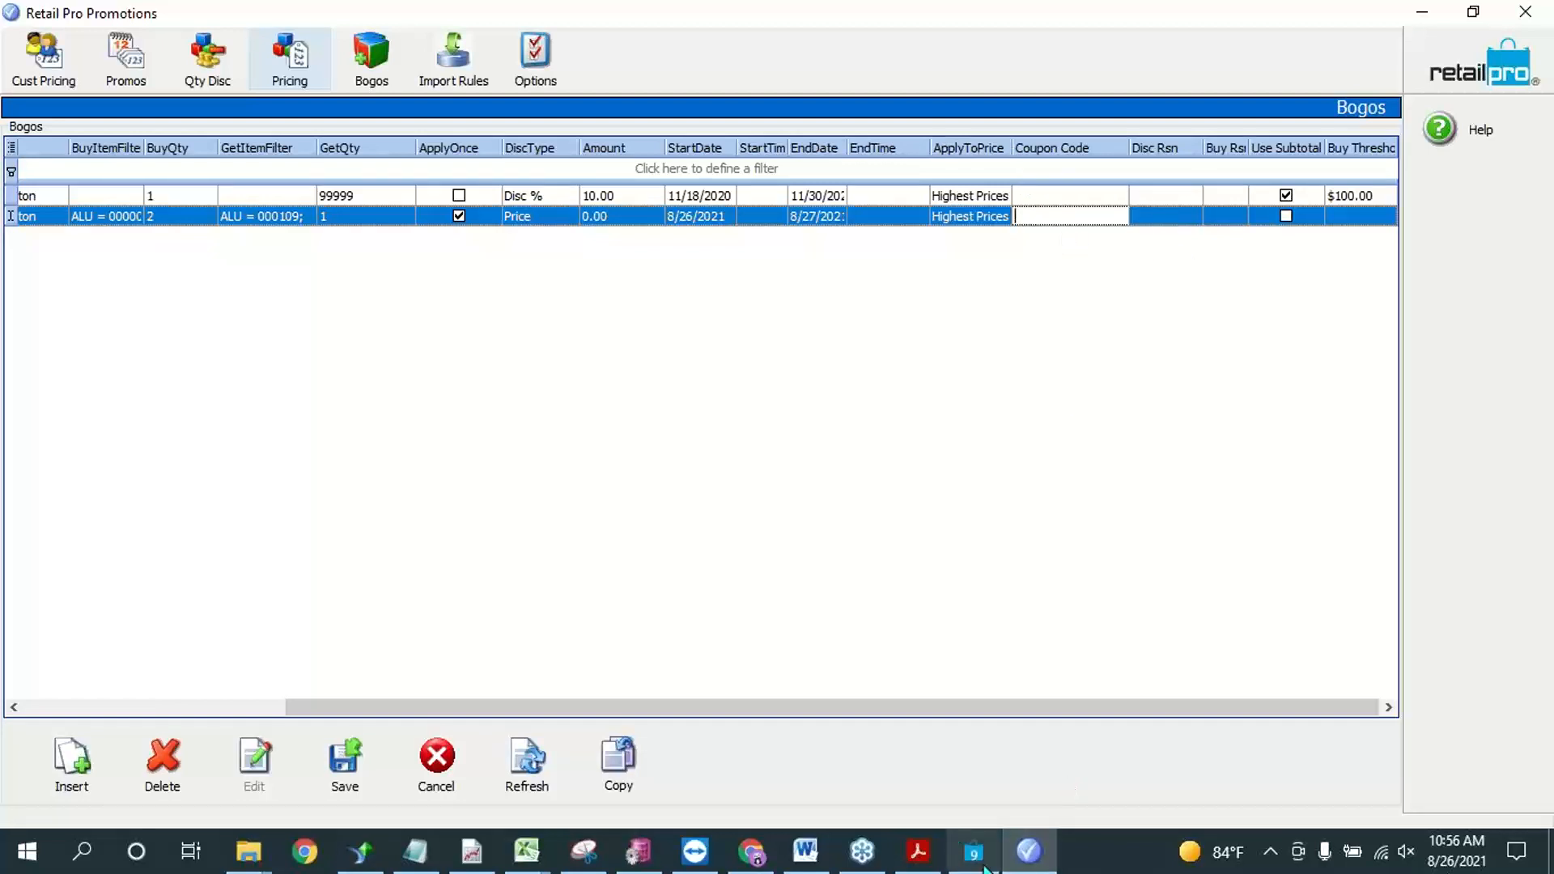
{"action": "left_click", "coordinate": [1157, 217]}
{"action": "left_click", "coordinate": [1192, 216]}
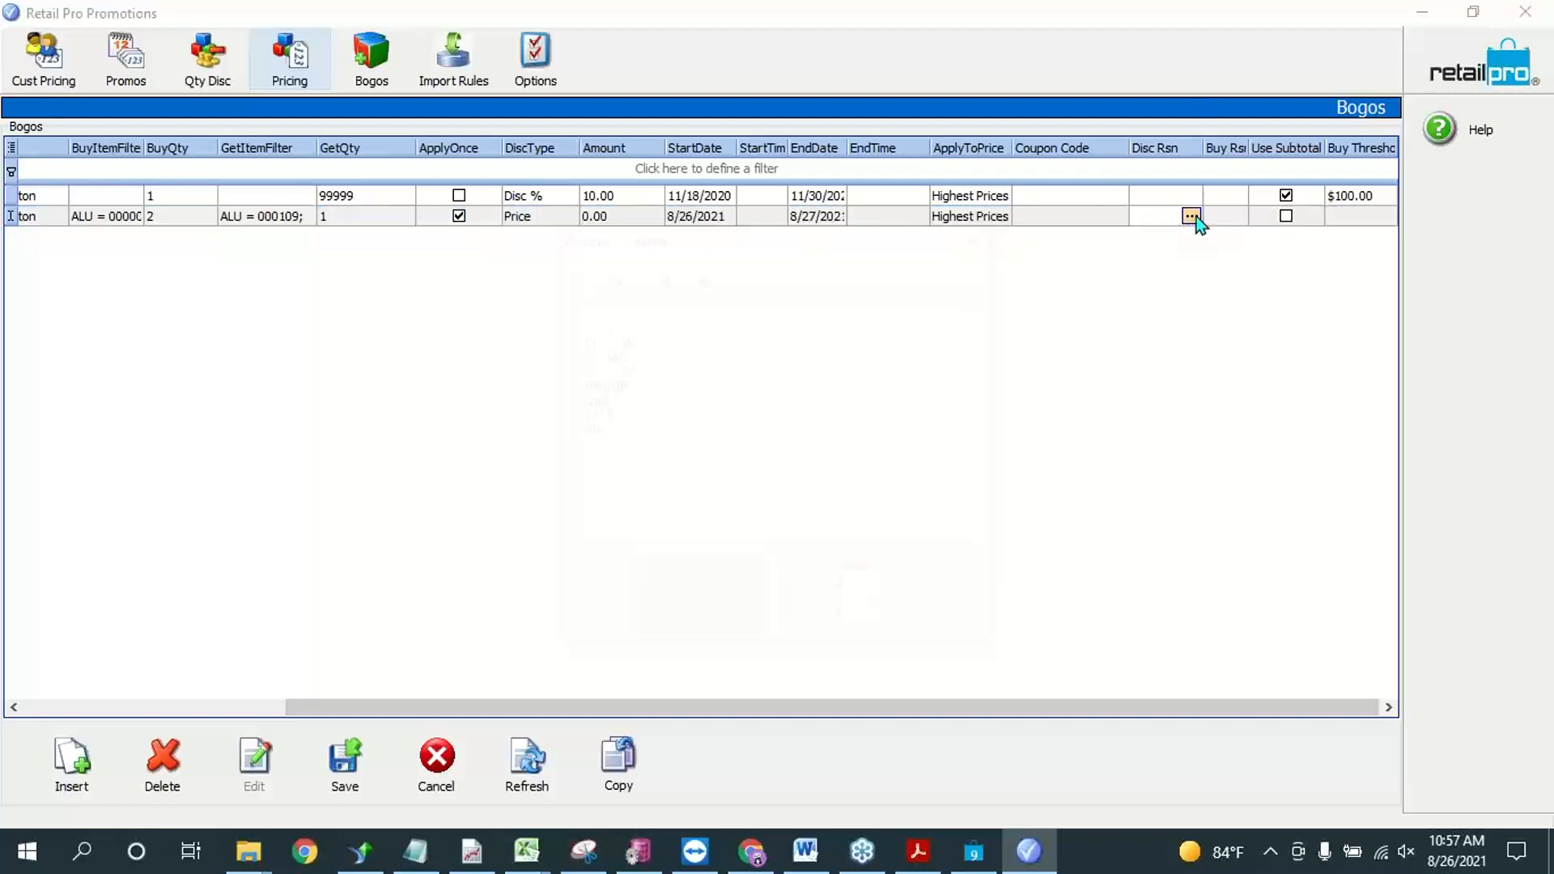
{"action": "left_click", "coordinate": [730, 608]}
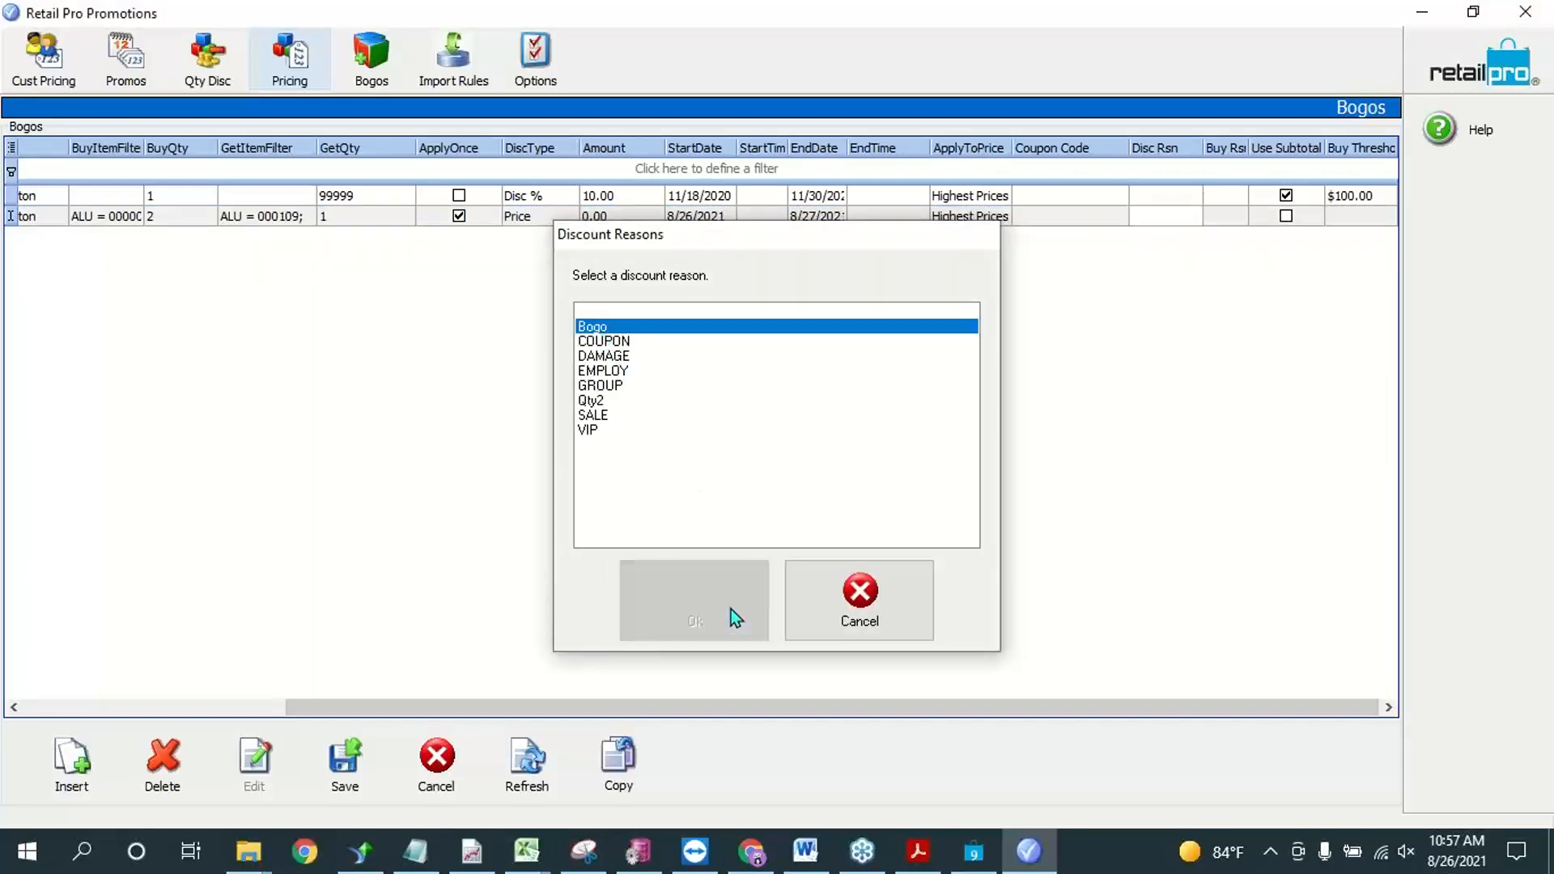
{"action": "left_click", "coordinate": [1231, 217]}
{"action": "left_click", "coordinate": [1240, 217]}
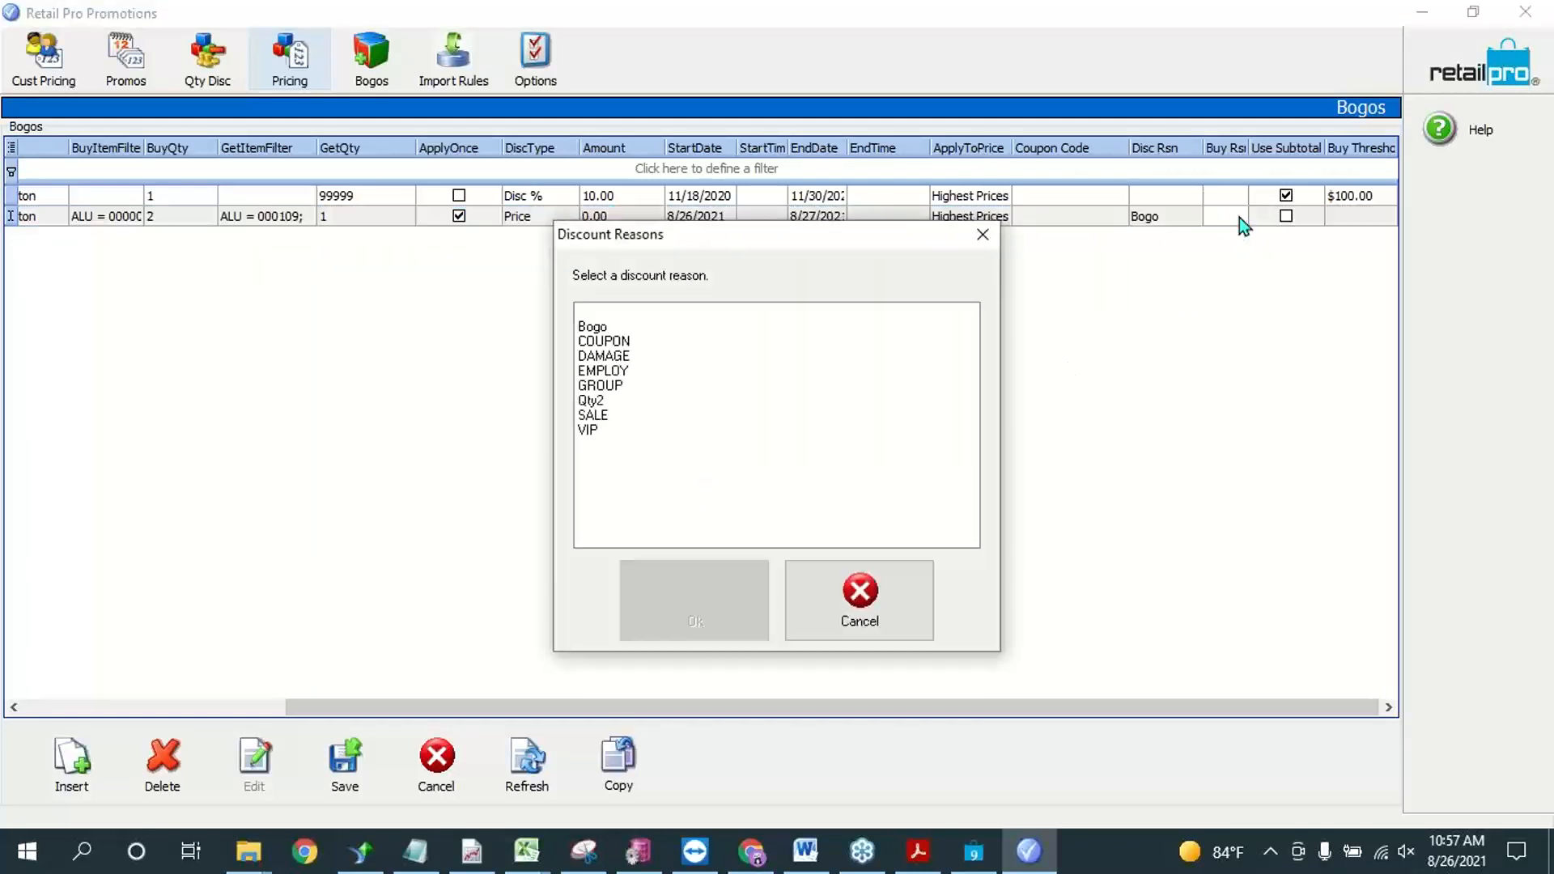
{"action": "left_click", "coordinate": [594, 328]}
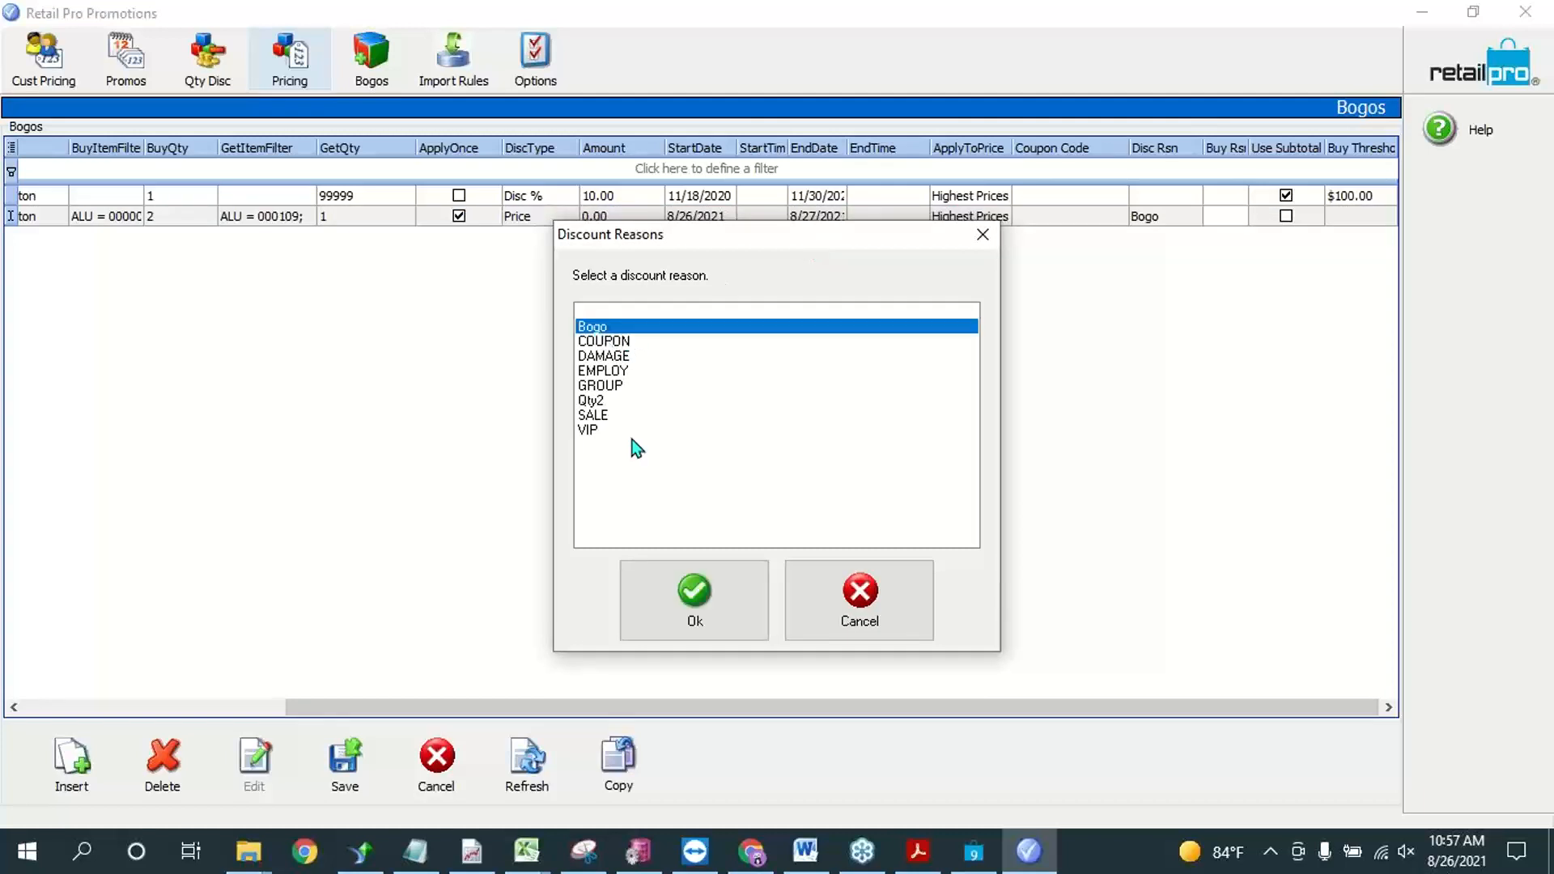
{"action": "left_click", "coordinate": [697, 623]}
Step: Widen the Buy Rsn column, review the Use Subtotal and buy item filter settings, and save the Bogo promotion
{"action": "left_click_drag", "start_coordinate": [1249, 146], "coordinate": [1283, 145]}
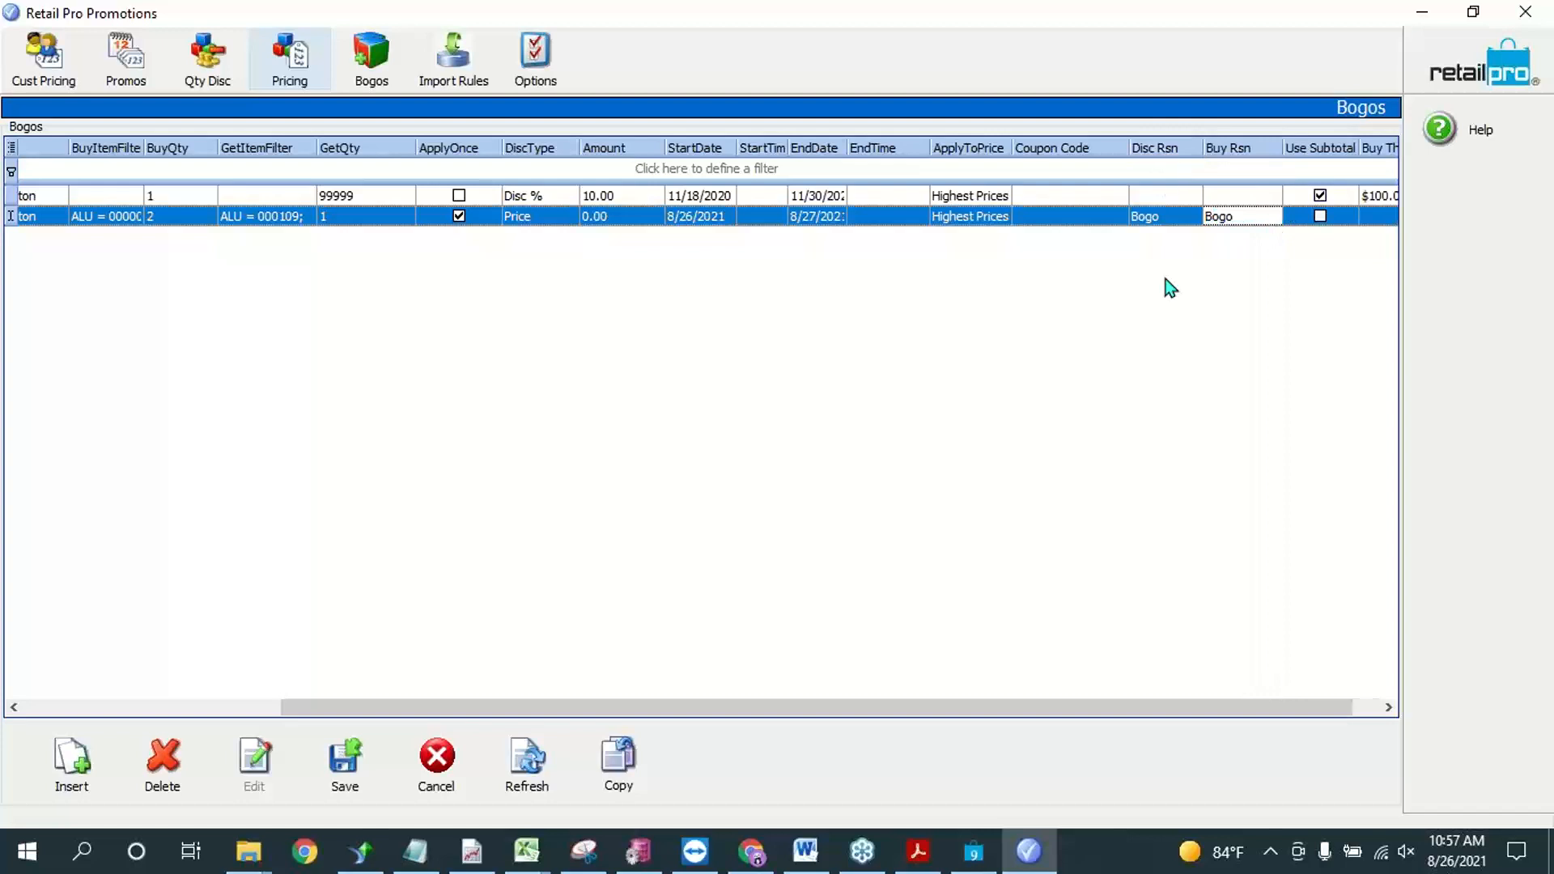
{"action": "left_click_drag", "start_coordinate": [1239, 707], "coordinate": [1336, 707]}
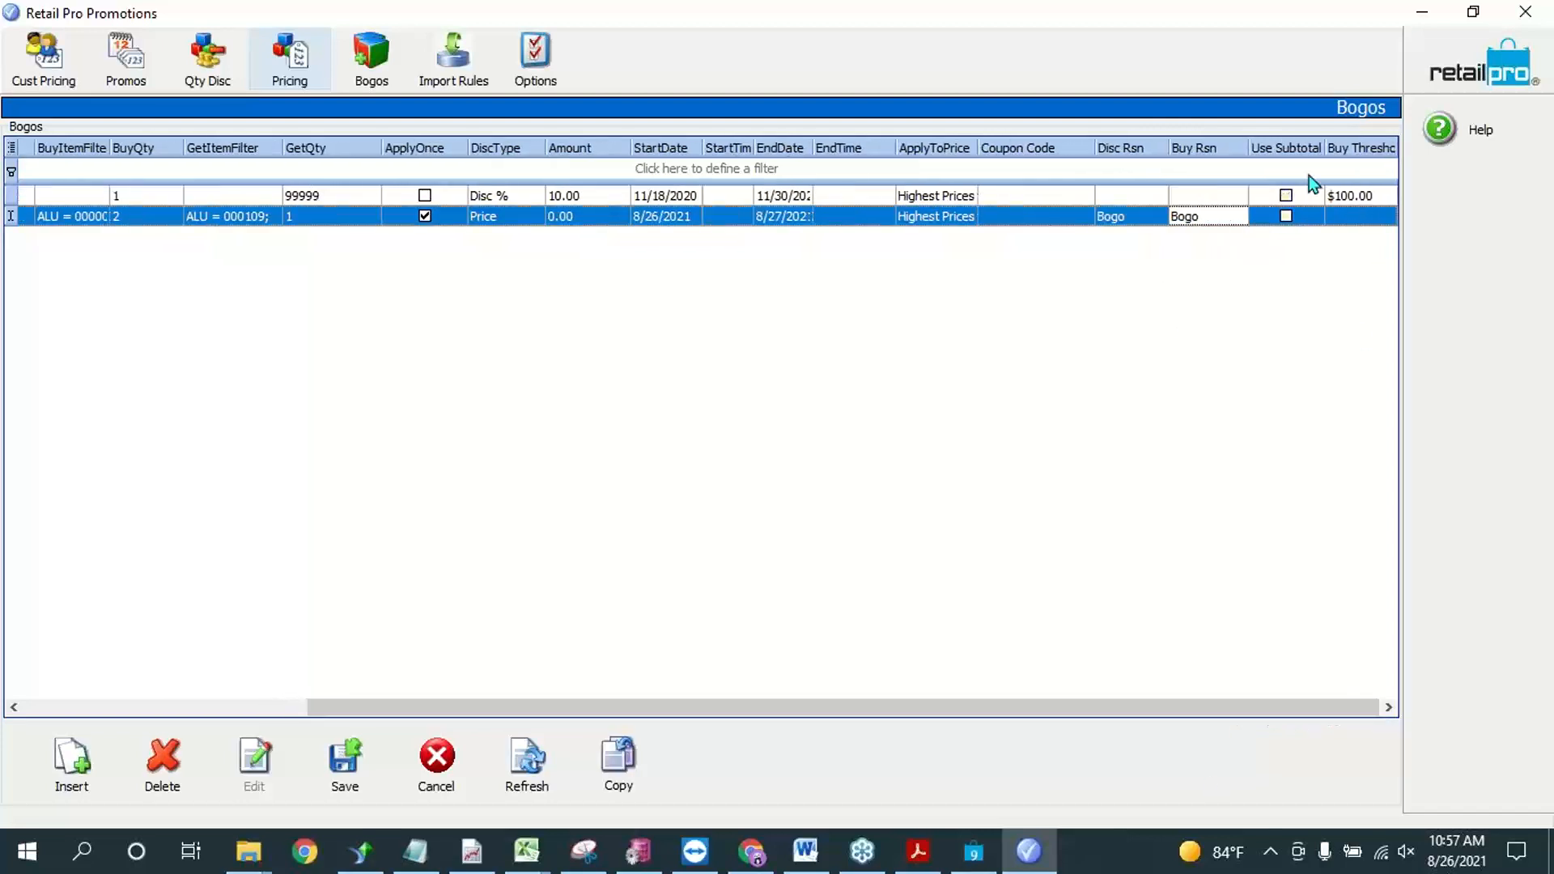
{"action": "left_click", "coordinate": [1286, 195]}
{"action": "left_click_drag", "start_coordinate": [1177, 708], "coordinate": [890, 706]}
{"action": "left_click", "coordinate": [447, 216]}
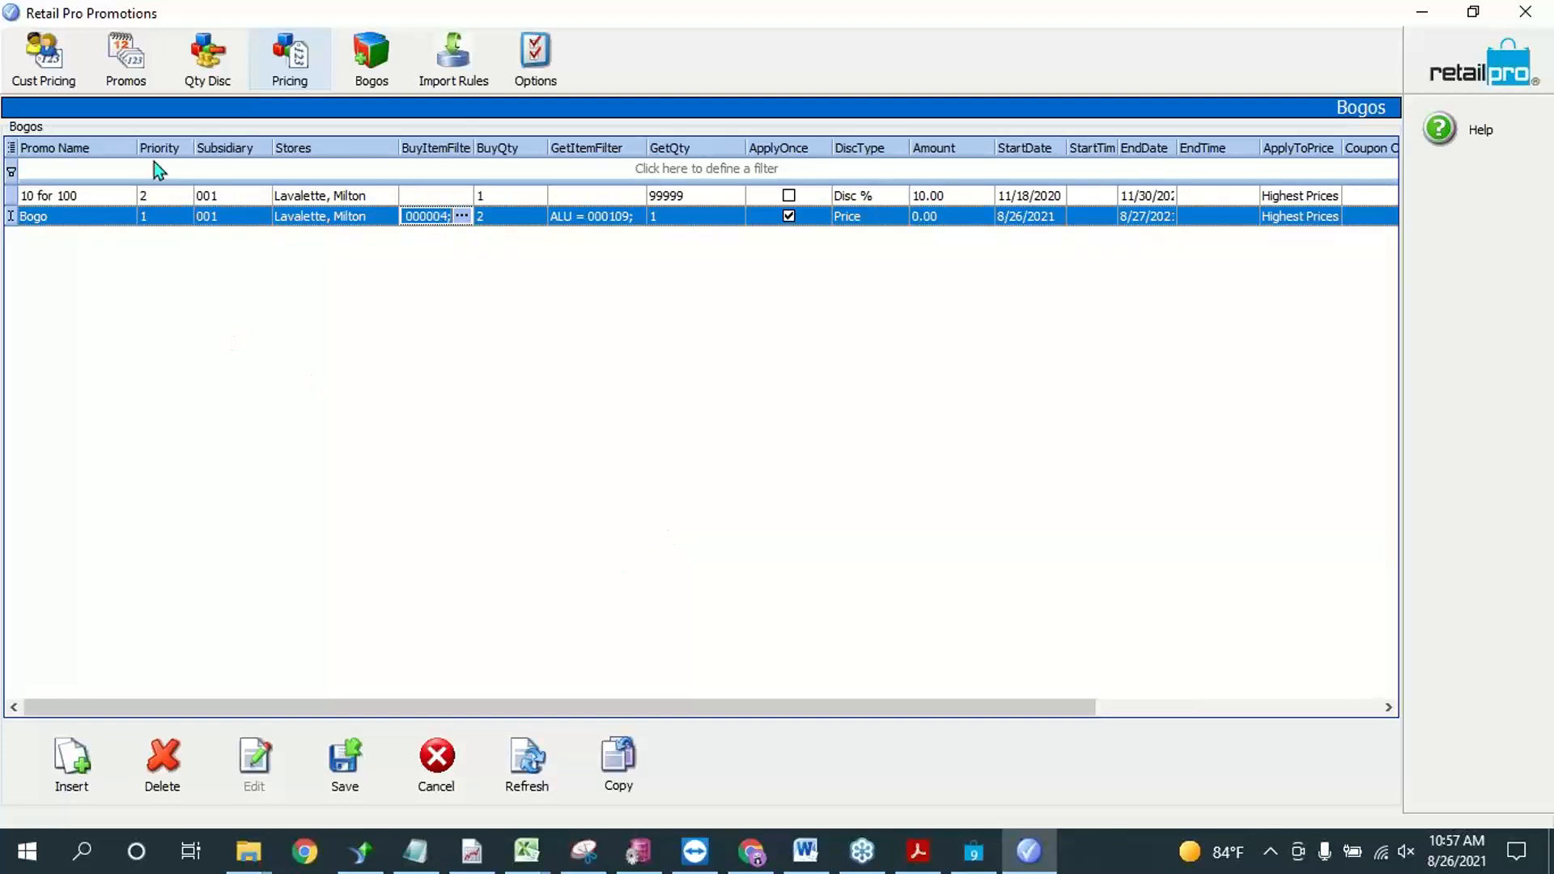
{"action": "left_click", "coordinate": [351, 765]}
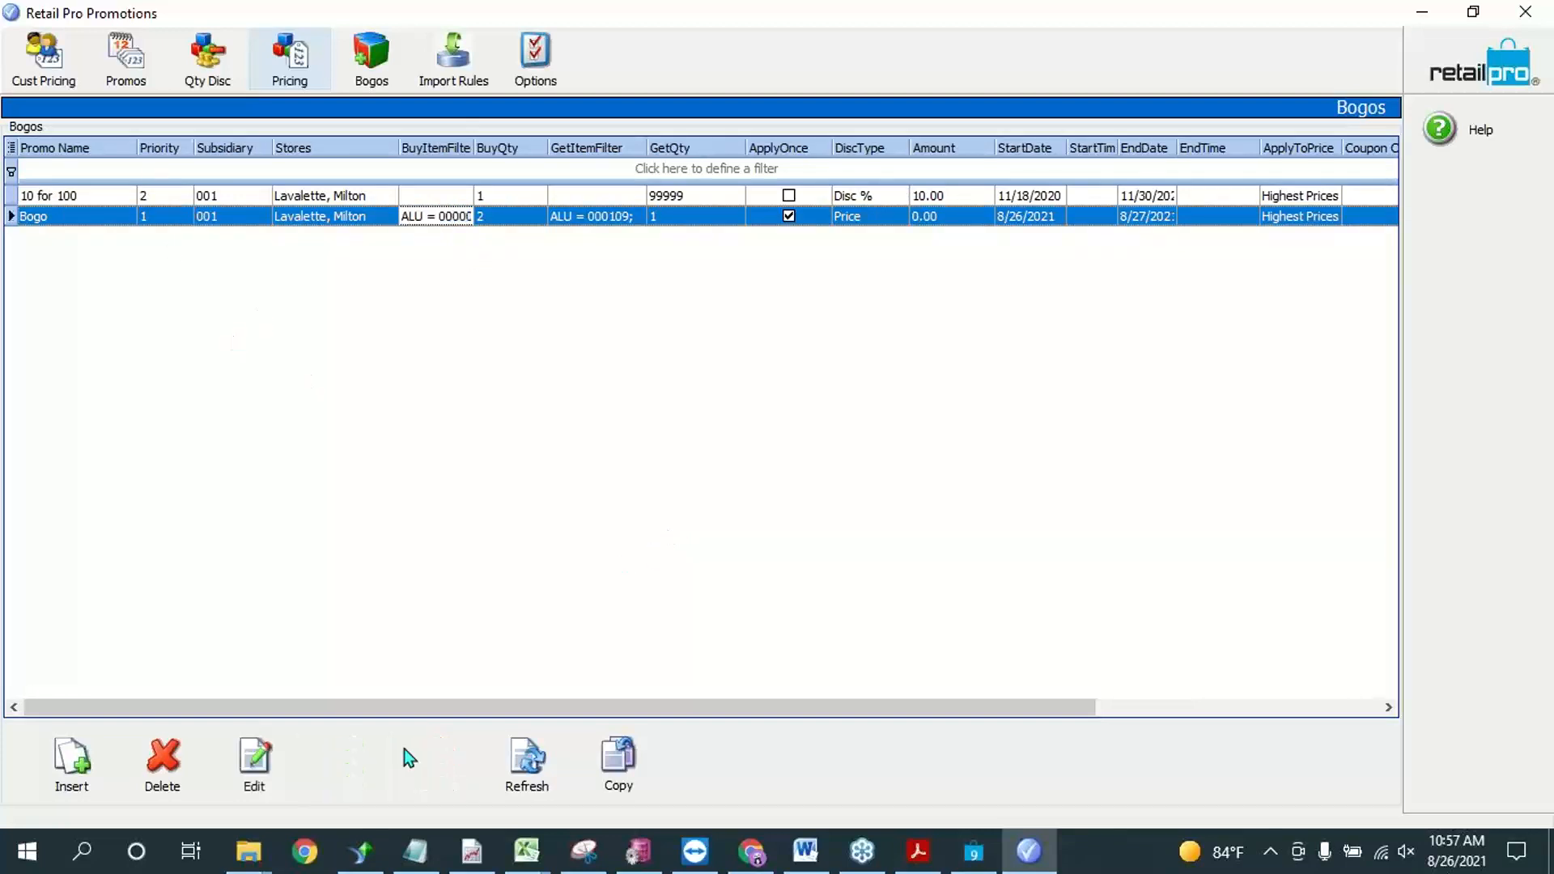
Step: Check the ALUs in the saved Bogo promotion's GetItemFilter and BuyItemFilter
{"action": "left_click", "coordinate": [631, 215]}
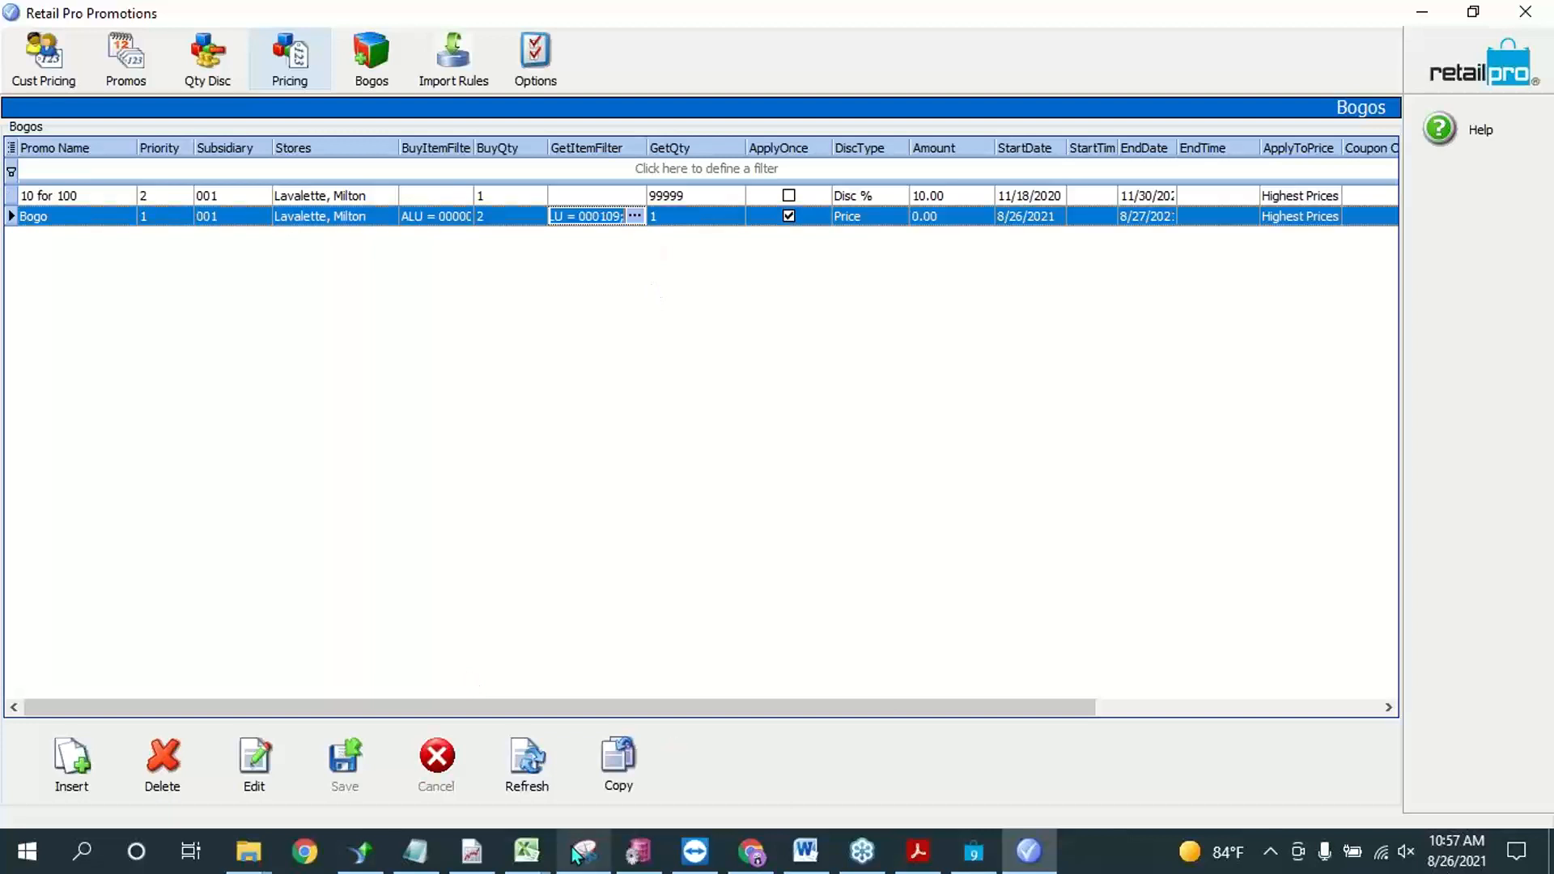
{"action": "left_click", "coordinate": [583, 850]}
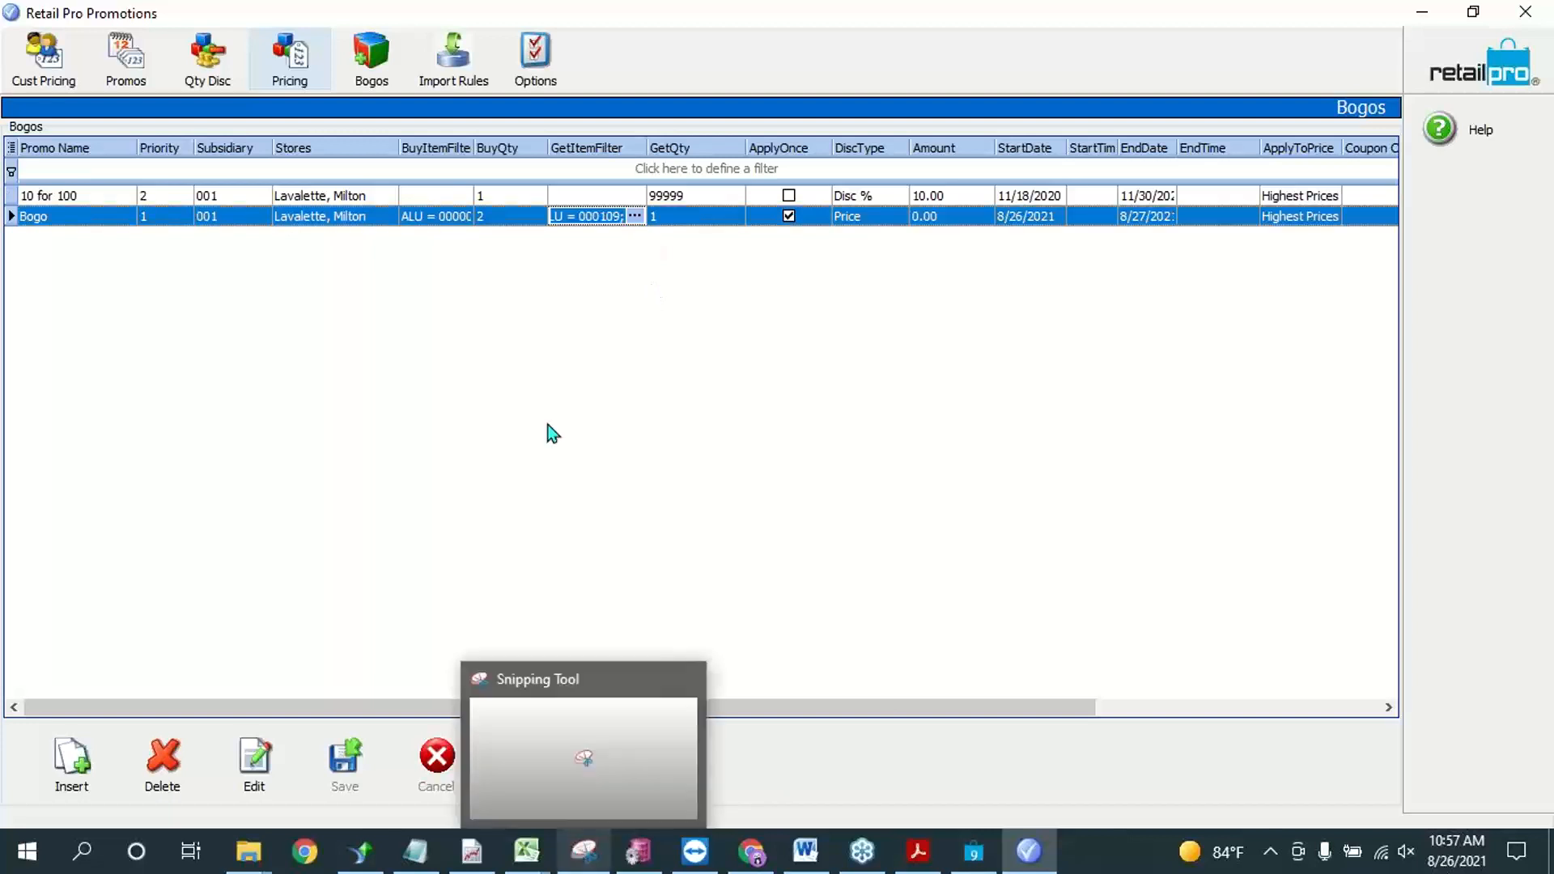
{"action": "left_click", "coordinate": [438, 223]}
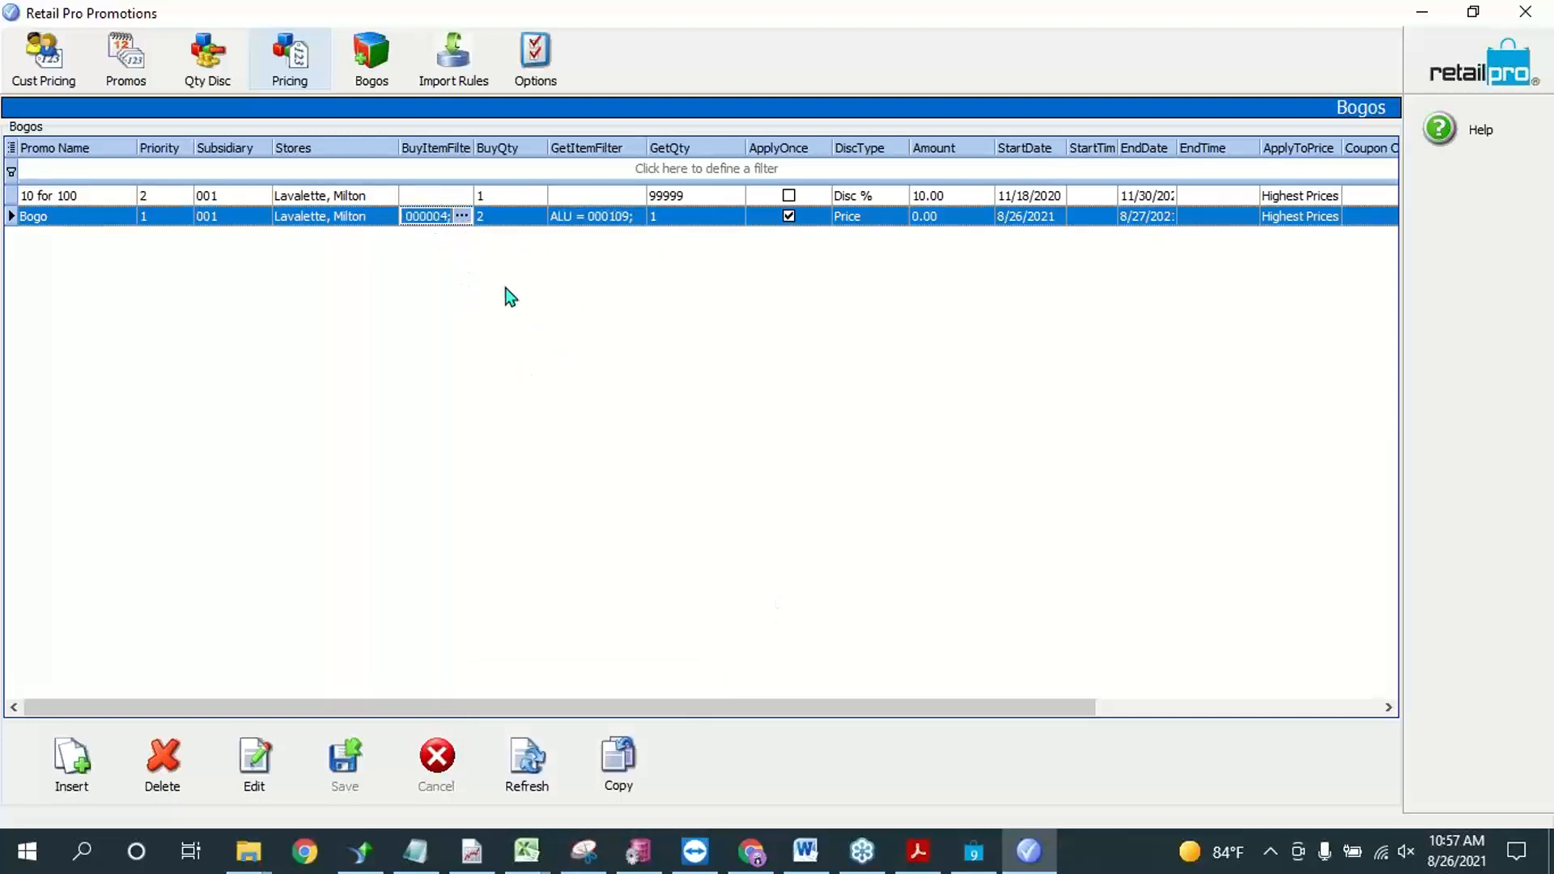
Step: Switch to Retail Pro and start a new sales receipt
{"action": "left_click", "coordinate": [975, 851]}
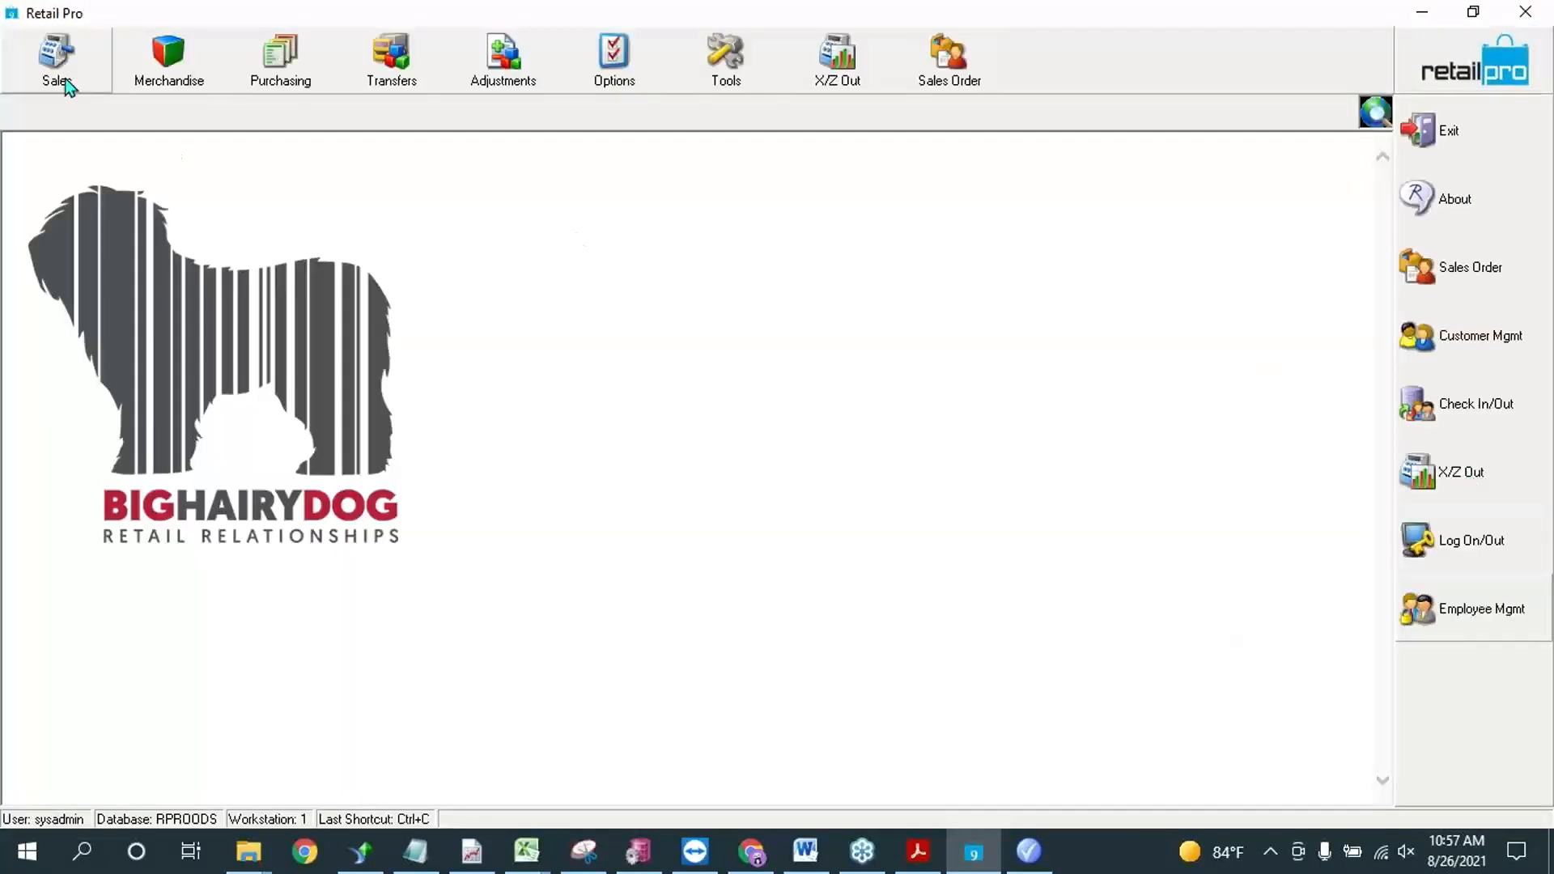
{"action": "left_click", "coordinate": [58, 74]}
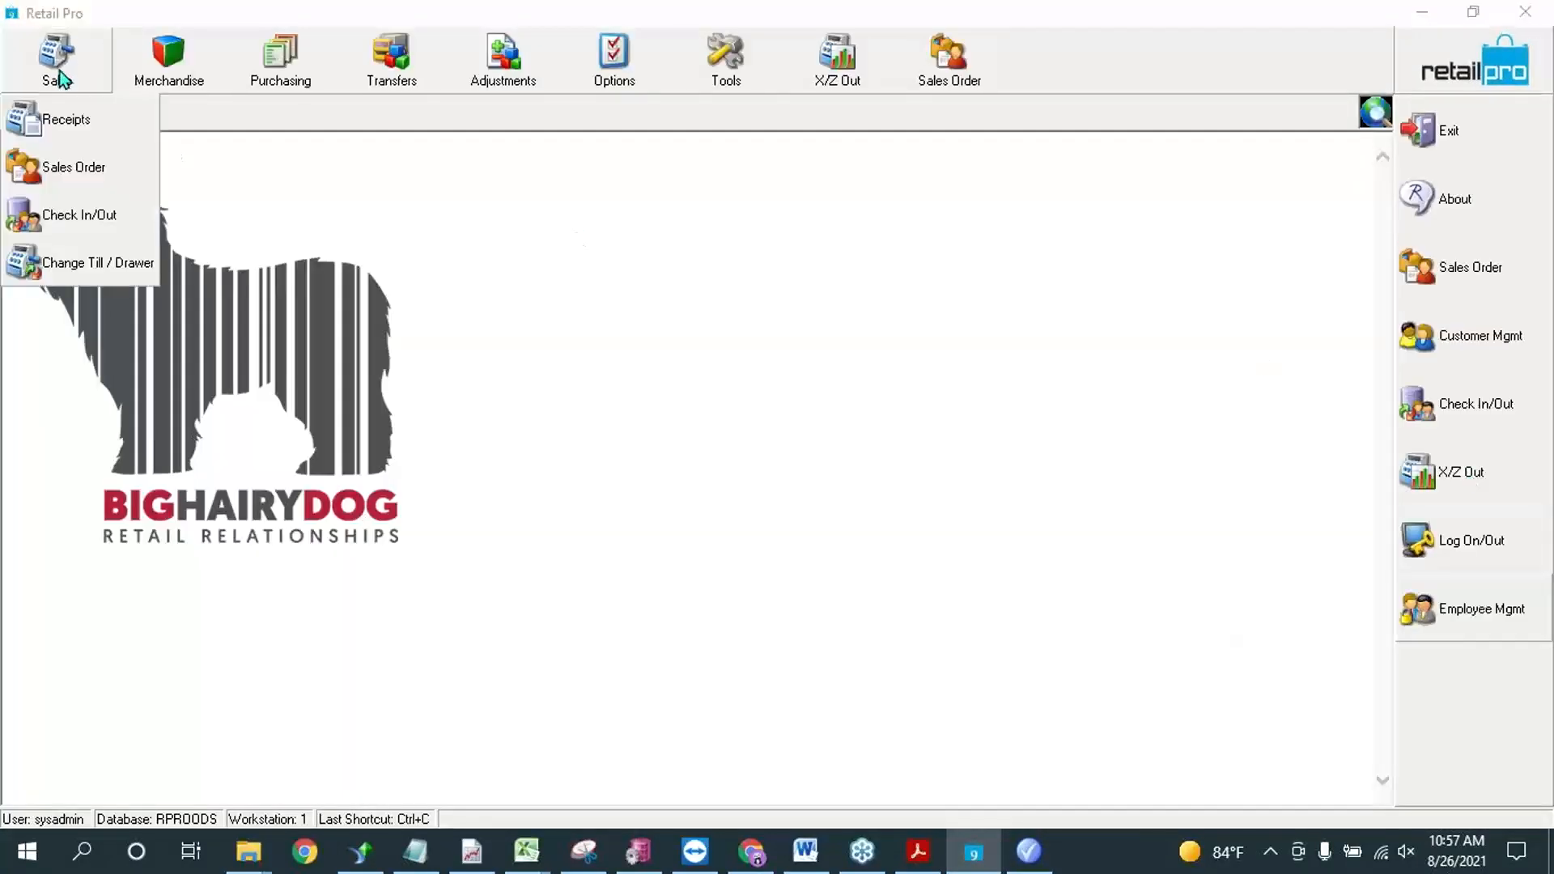
{"action": "left_click", "coordinate": [66, 119]}
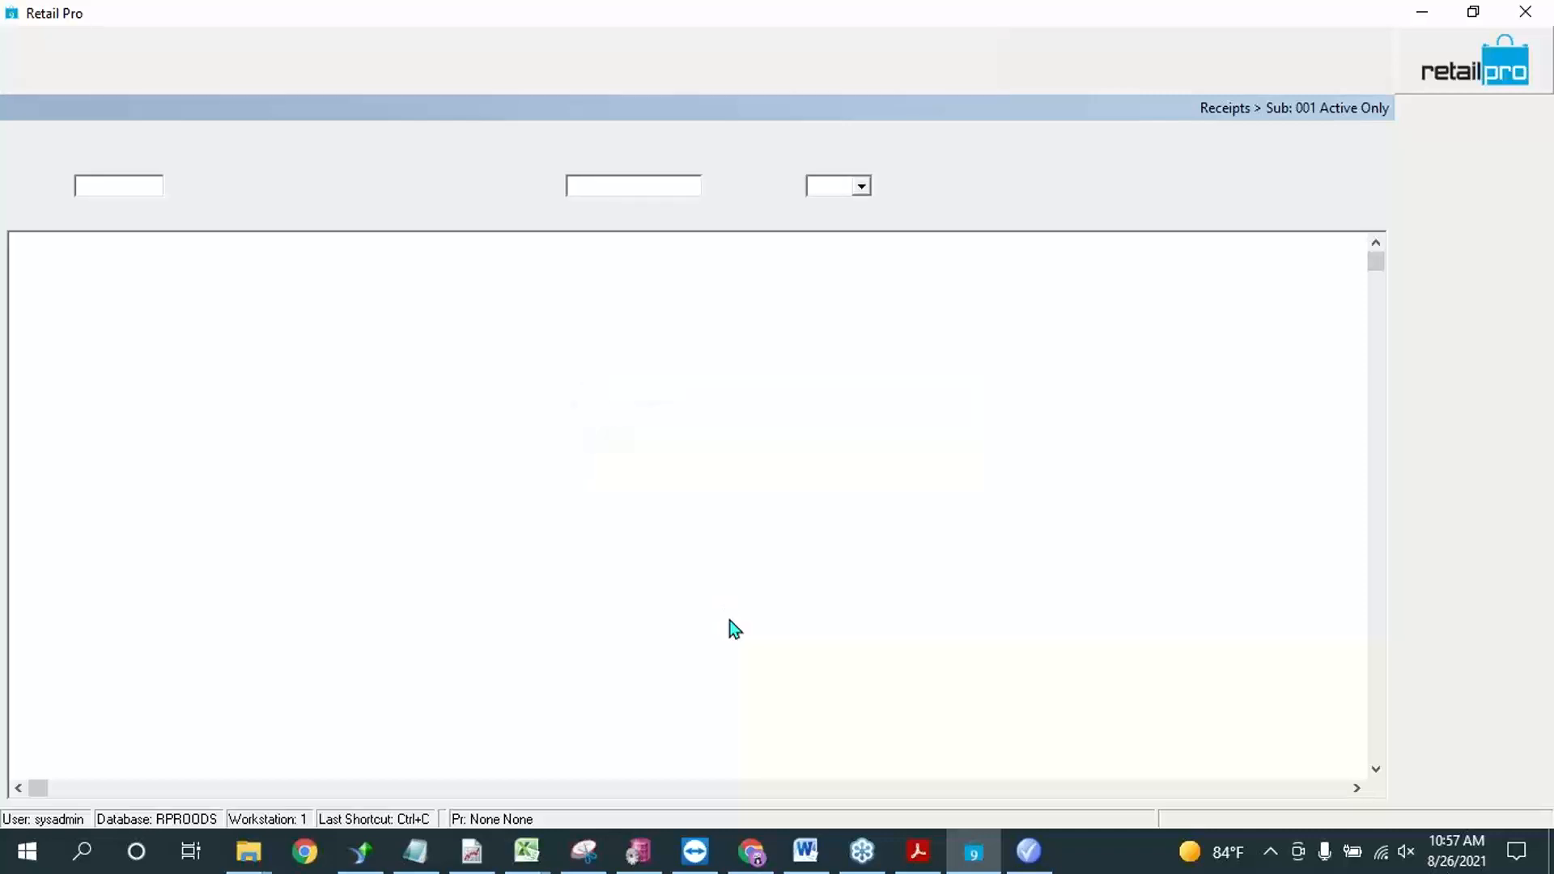
{"action": "left_click", "coordinate": [45, 56]}
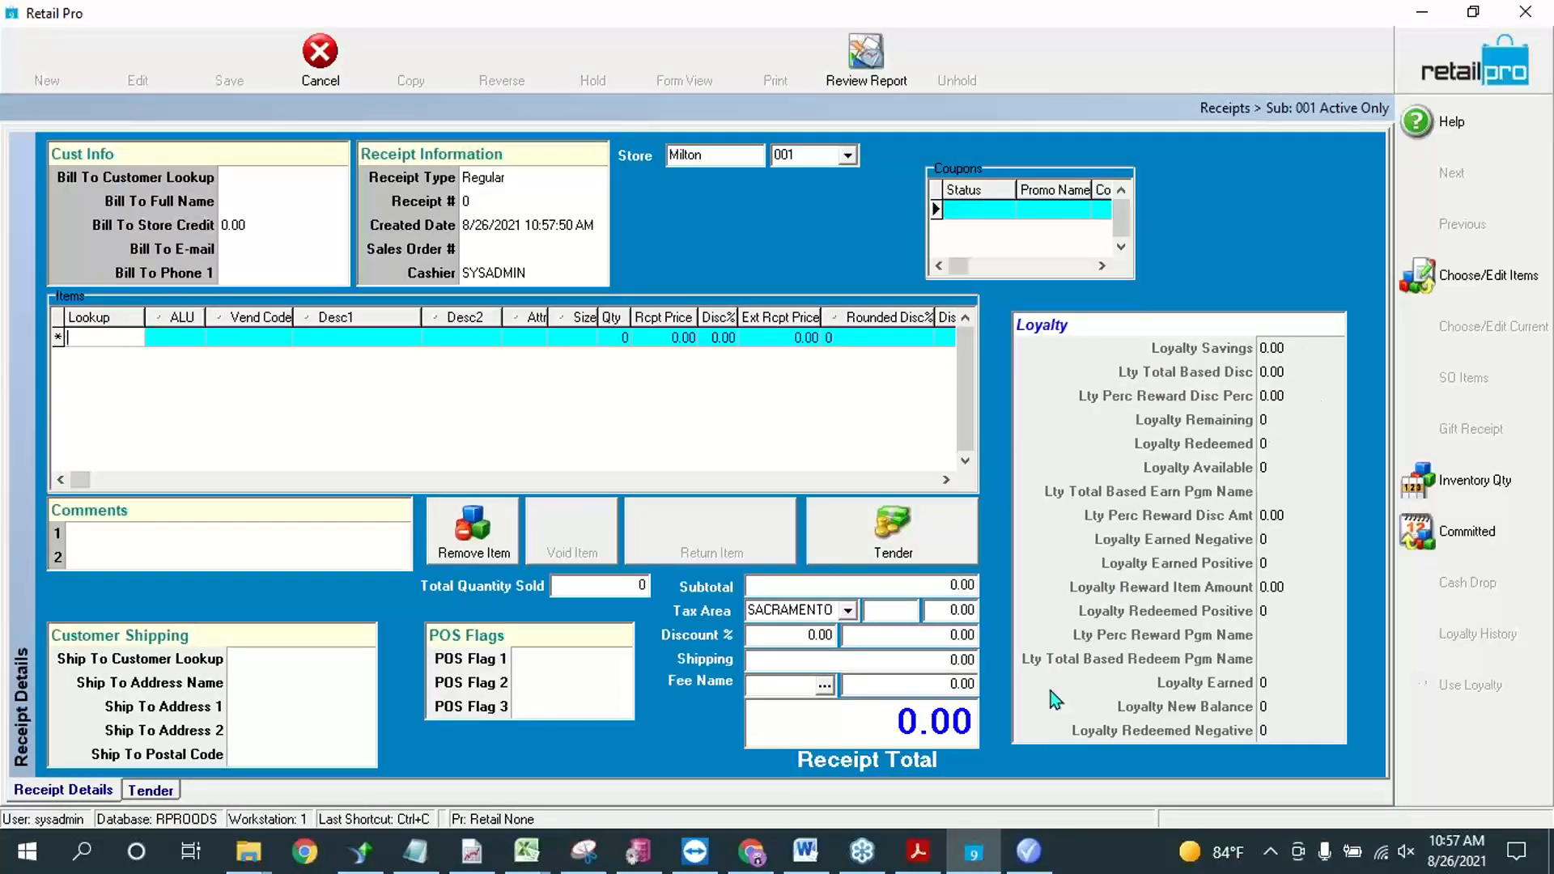
Step: Add the item with ALU 000004 to the receipt
{"action": "type", "text": "000004"}
{"action": "key", "text": "Return"}
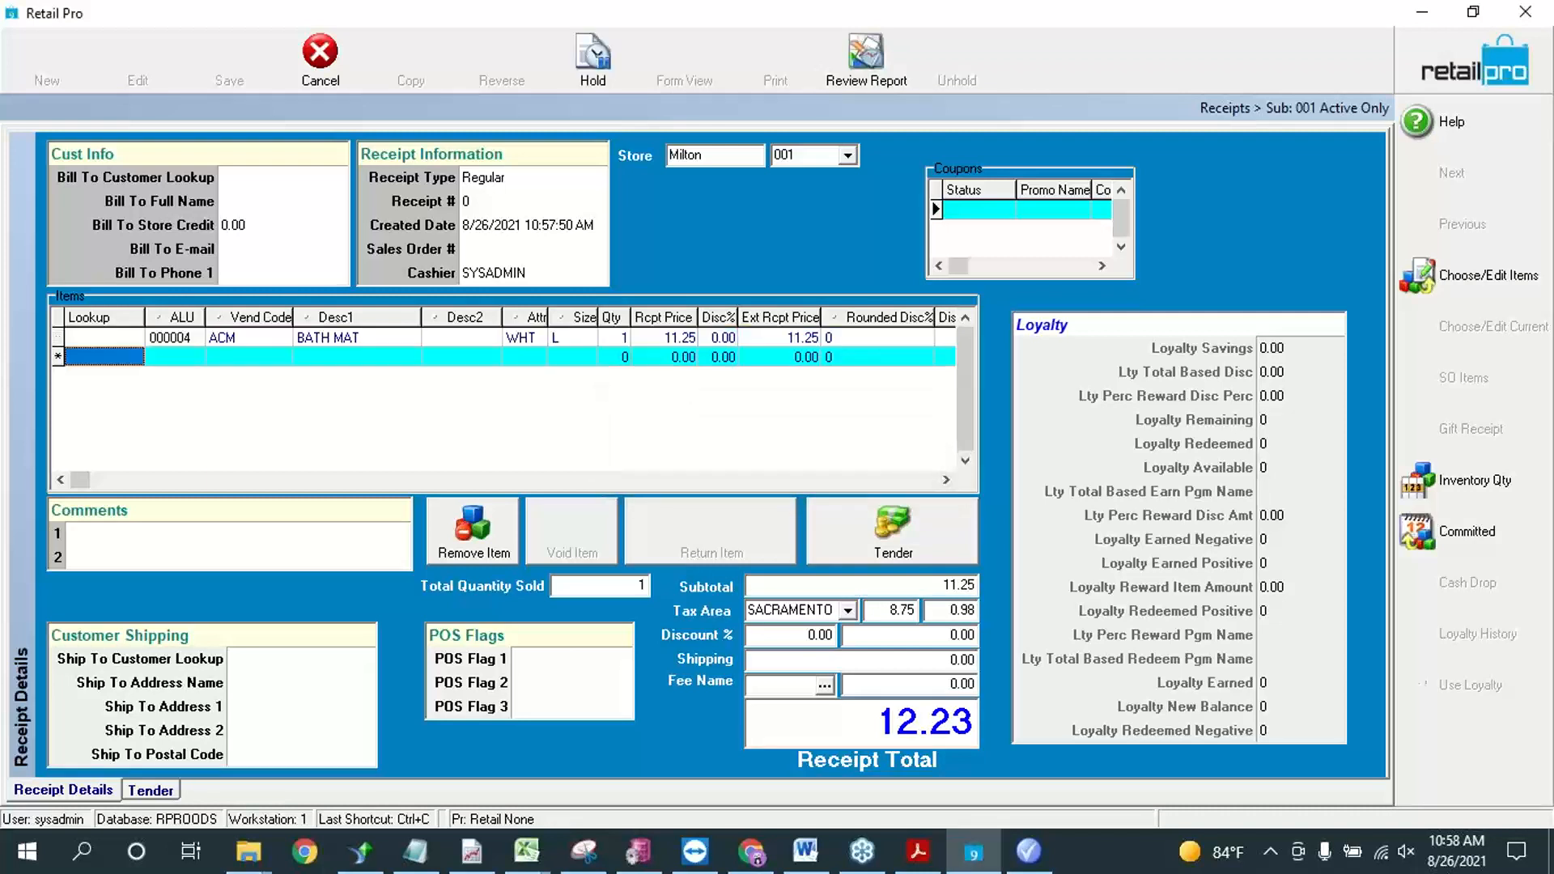
Step: Switch to Retail Pro Promotions and check the ALU in the Bogo promotion's GetItemFilter
{"action": "left_click", "coordinate": [1028, 851]}
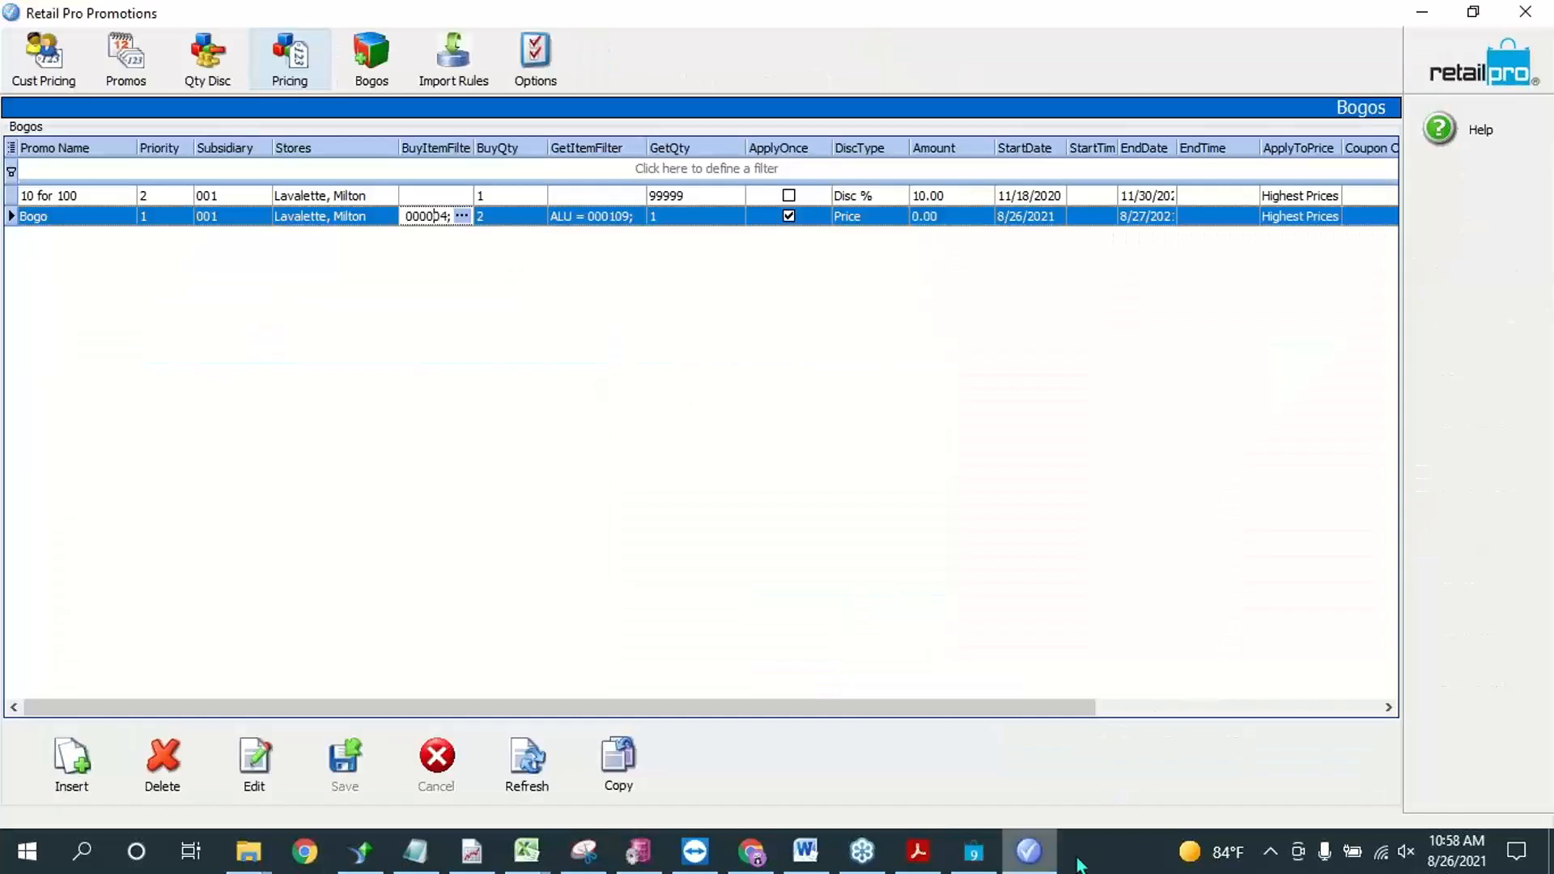
{"action": "left_click", "coordinate": [585, 216]}
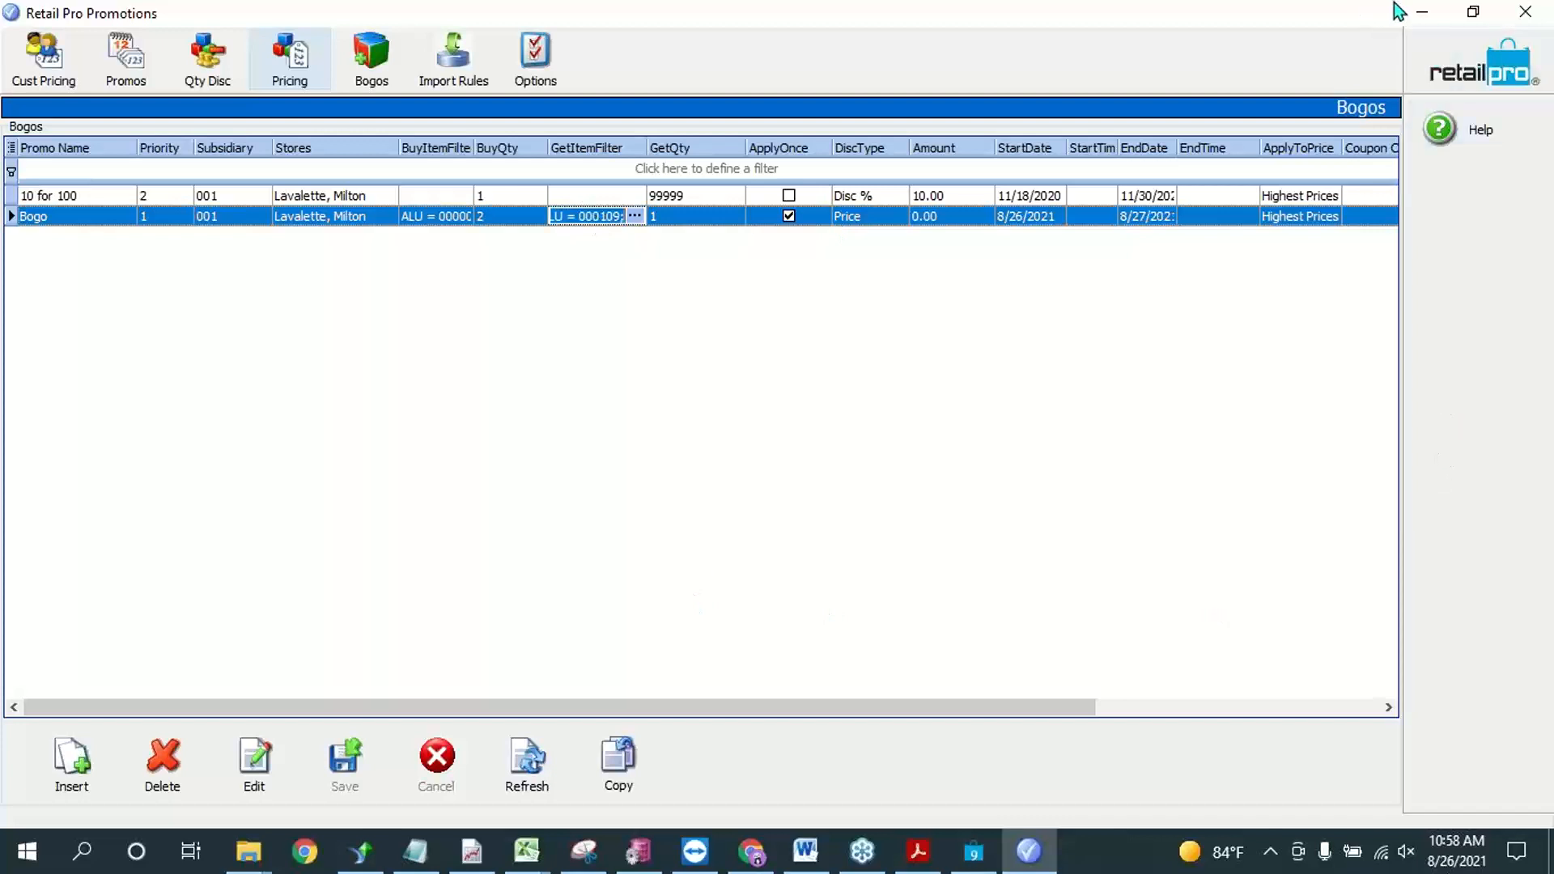
{"action": "left_click", "coordinate": [1418, 11]}
Step: Add the item with ALU 000109 to the sales receipt in Retail Pro
{"action": "left_click", "coordinate": [122, 352]}
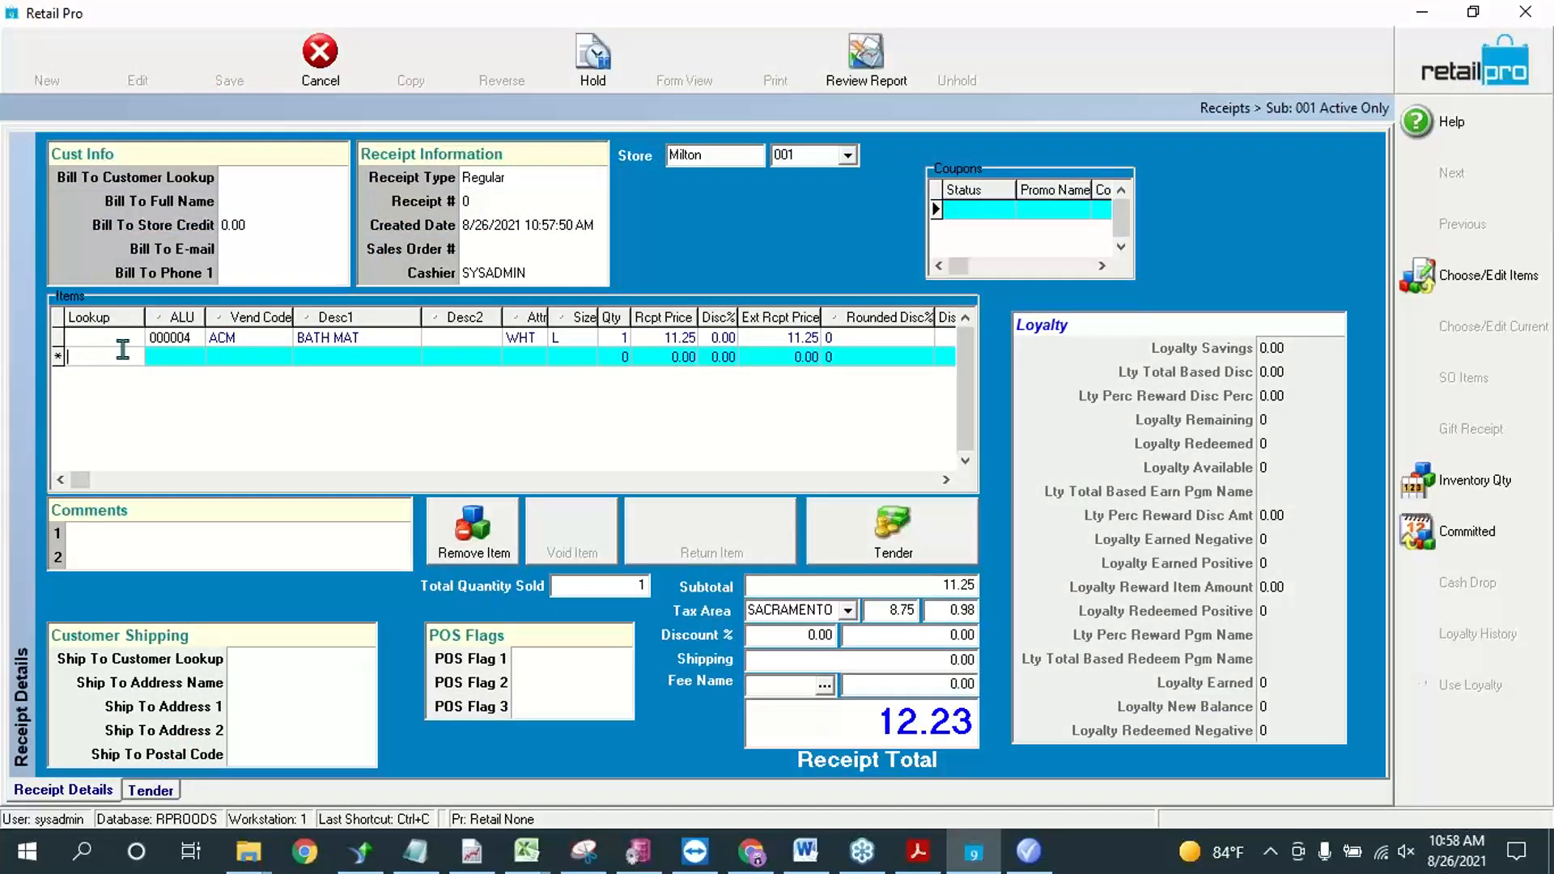
{"action": "type", "text": "1"}
{"action": "key", "text": "BackSpace"}
{"action": "type", "text": "000109"}
{"action": "key", "text": "Return"}
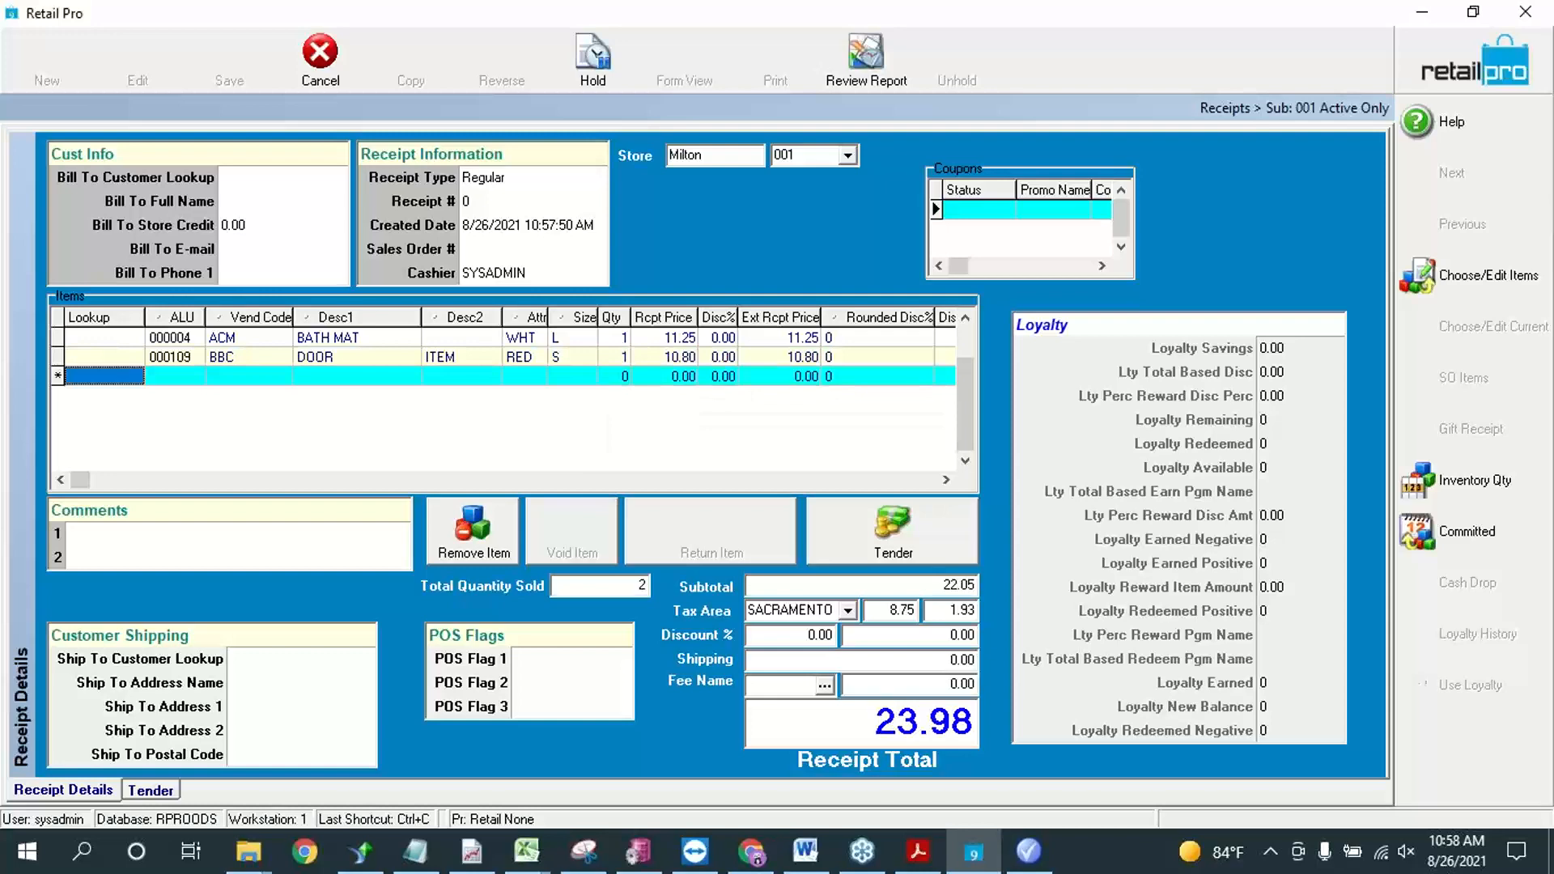
Step: Check the Bogo promotion's buy quantity in Retail Pro Promotions, and set the BATH MAT quantity on the receipt to 2
{"action": "left_click", "coordinate": [1029, 852]}
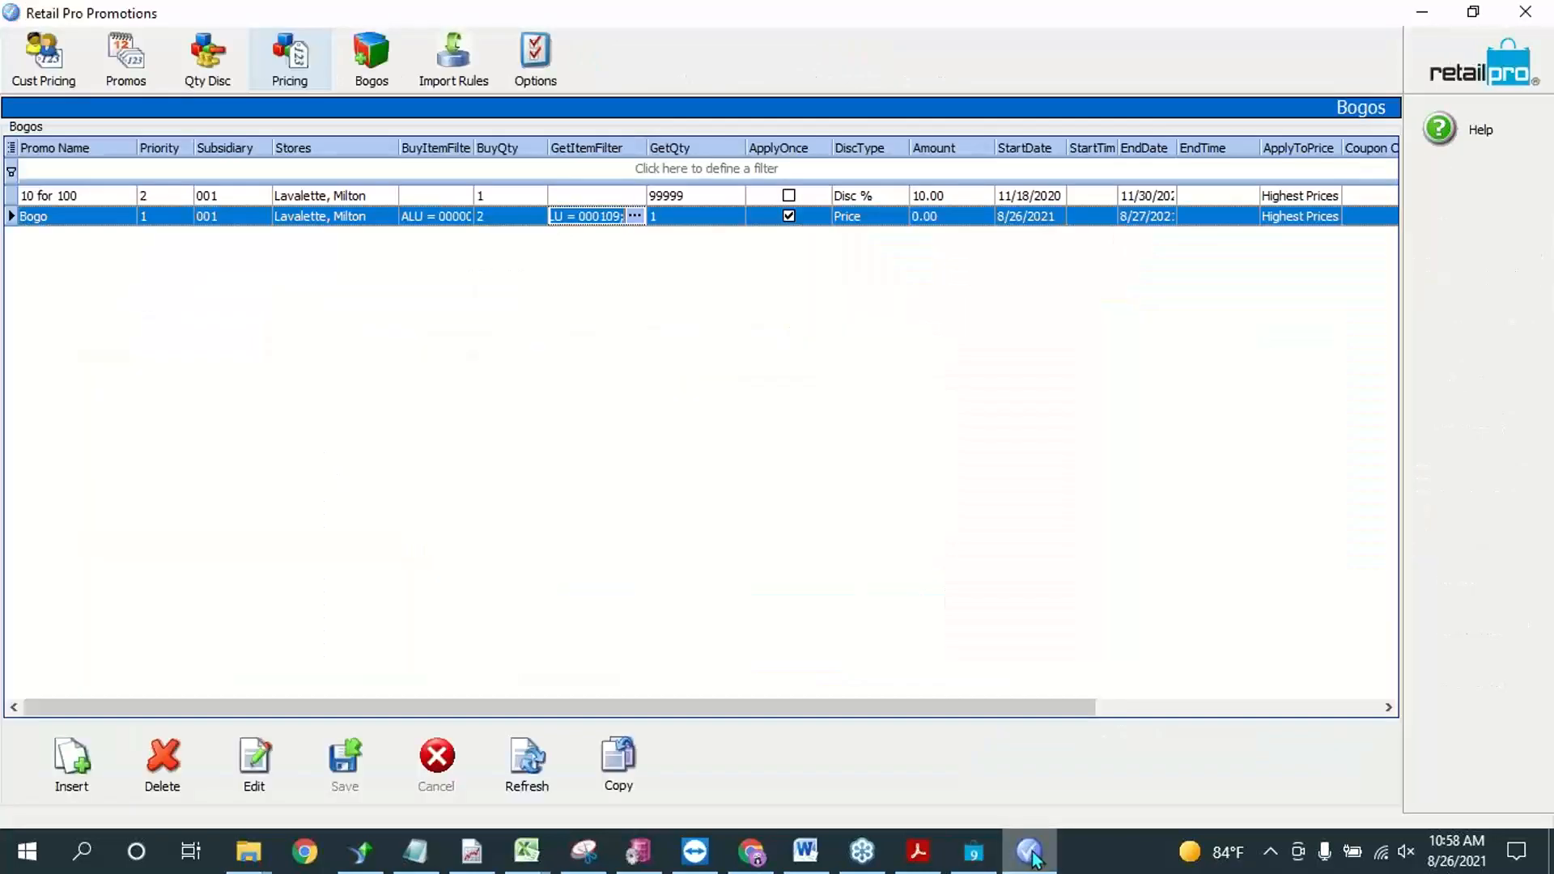
{"action": "left_click", "coordinate": [1030, 851]}
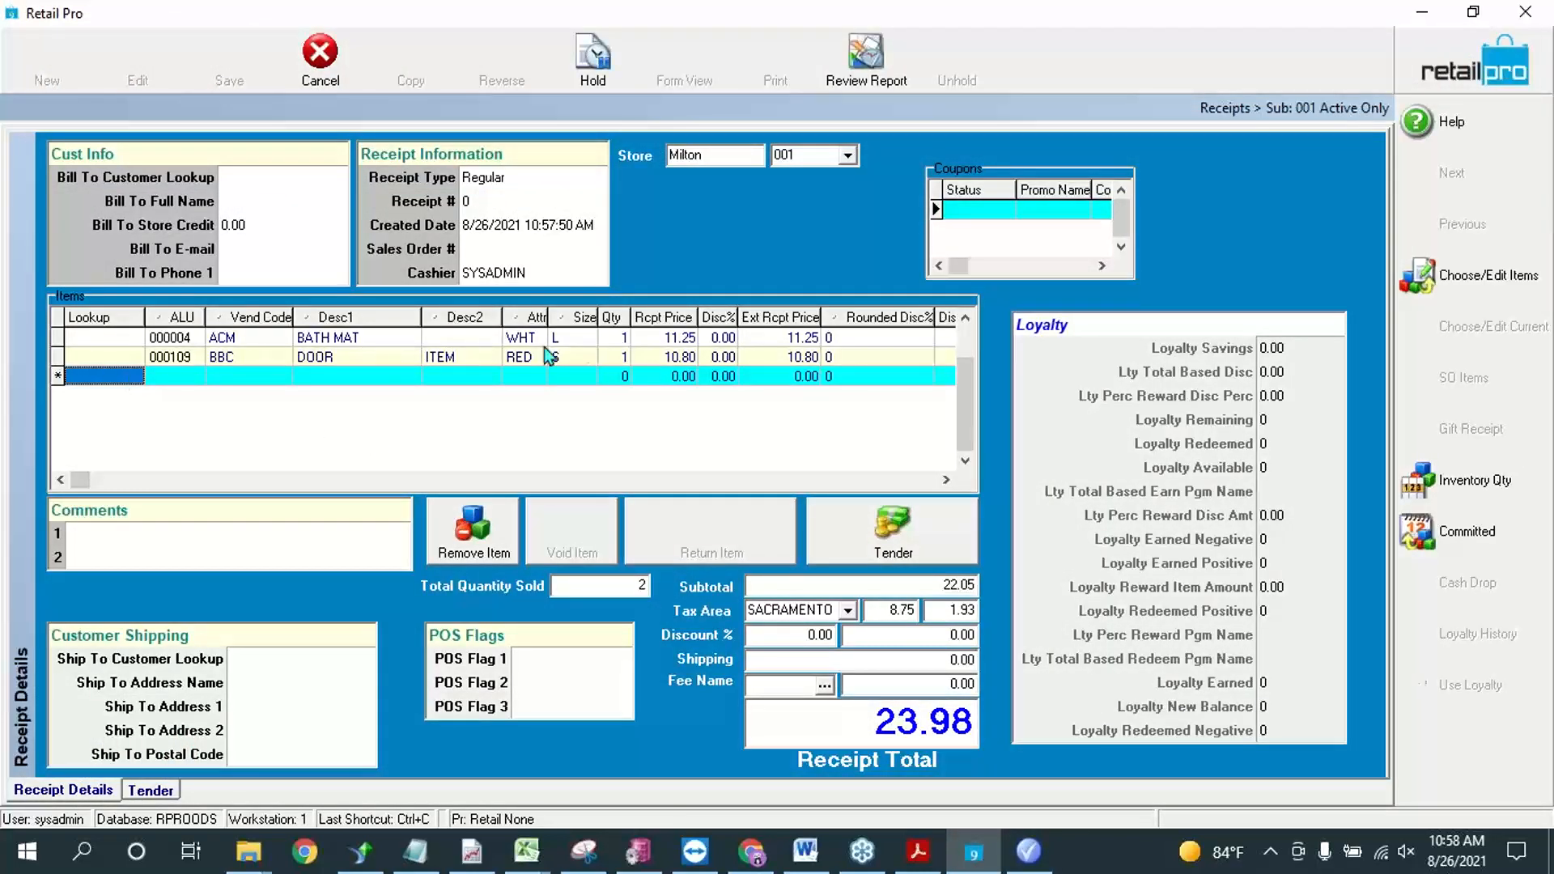
{"action": "left_click", "coordinate": [623, 338]}
{"action": "type", "text": "2"}
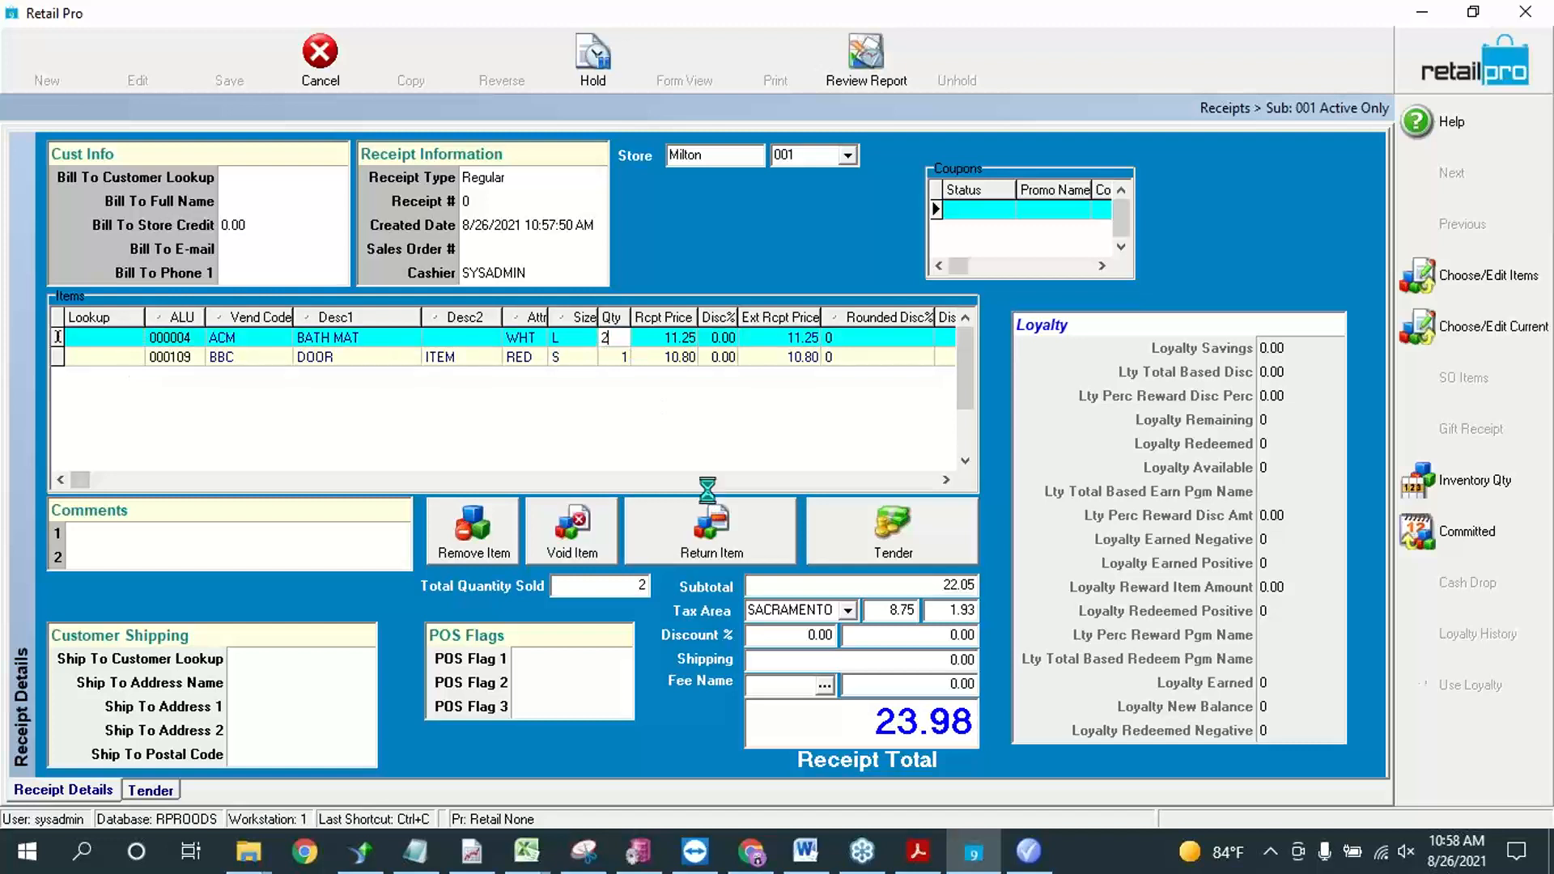
{"action": "key", "text": "Tab"}
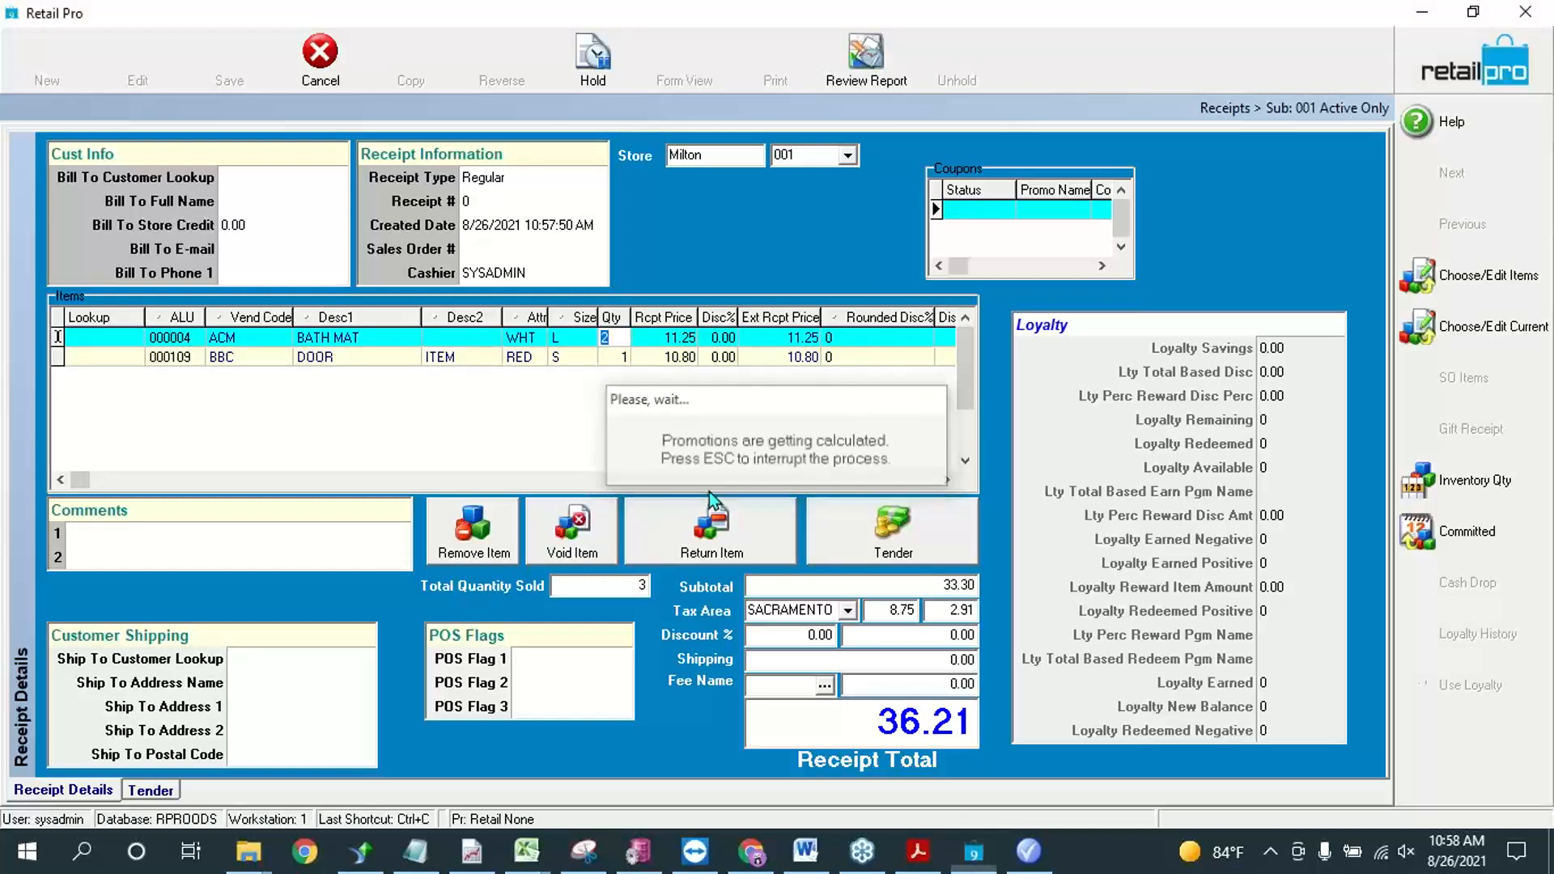
Step: Review the prices, discounts and Disc Rsn of both receipt lines, and compare them with the Bogo promotion's BuyItemFilter in Retail Pro Promotions
{"action": "key", "text": "Down"}
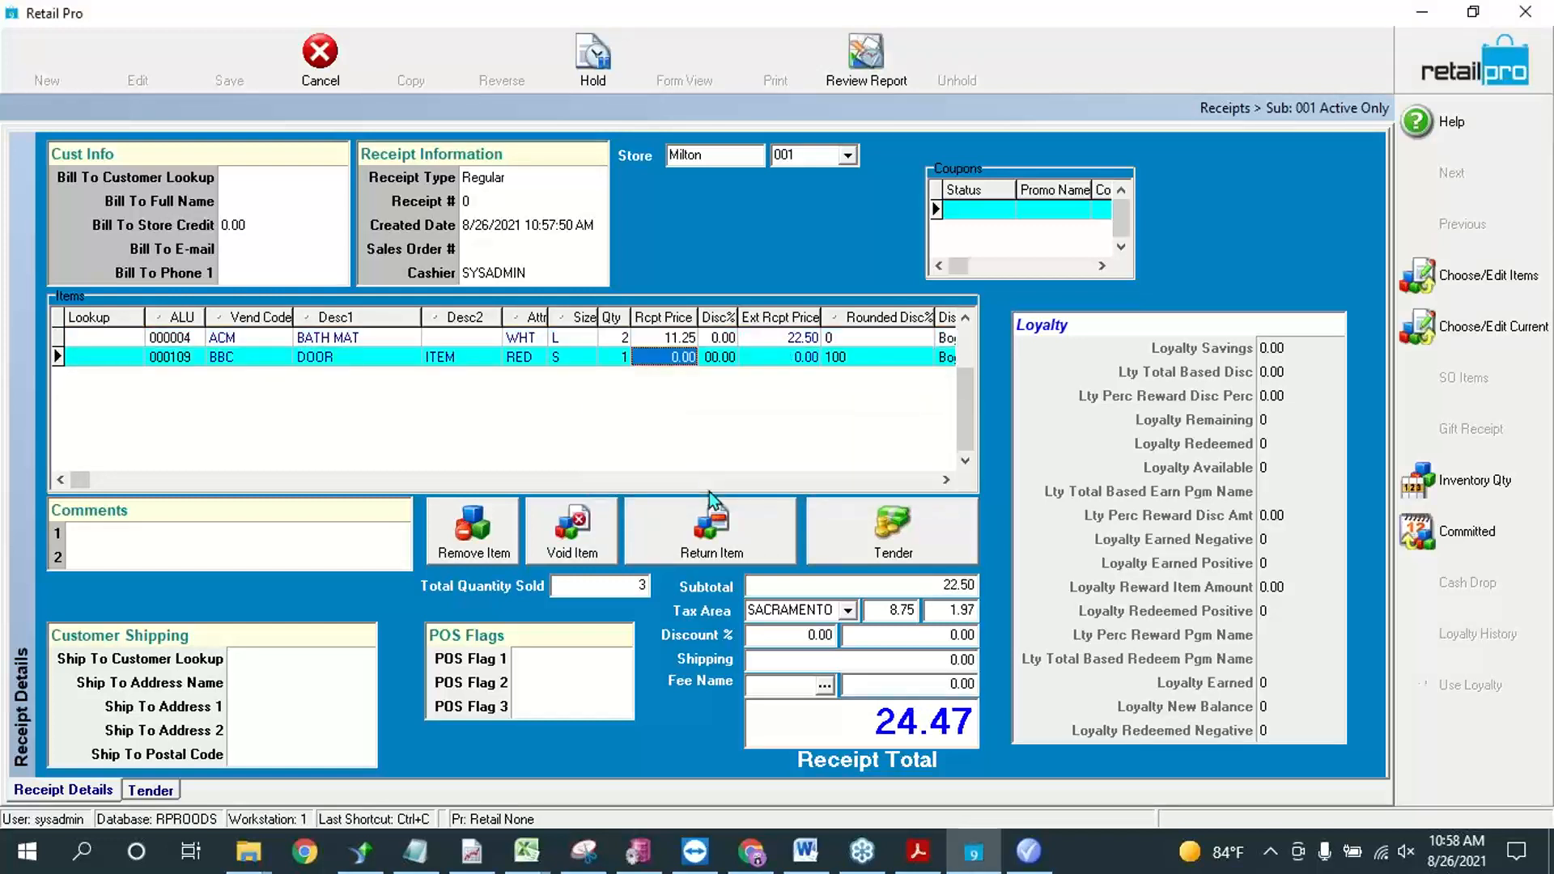
{"action": "key", "text": "Left"}
{"action": "key", "text": "Up"}
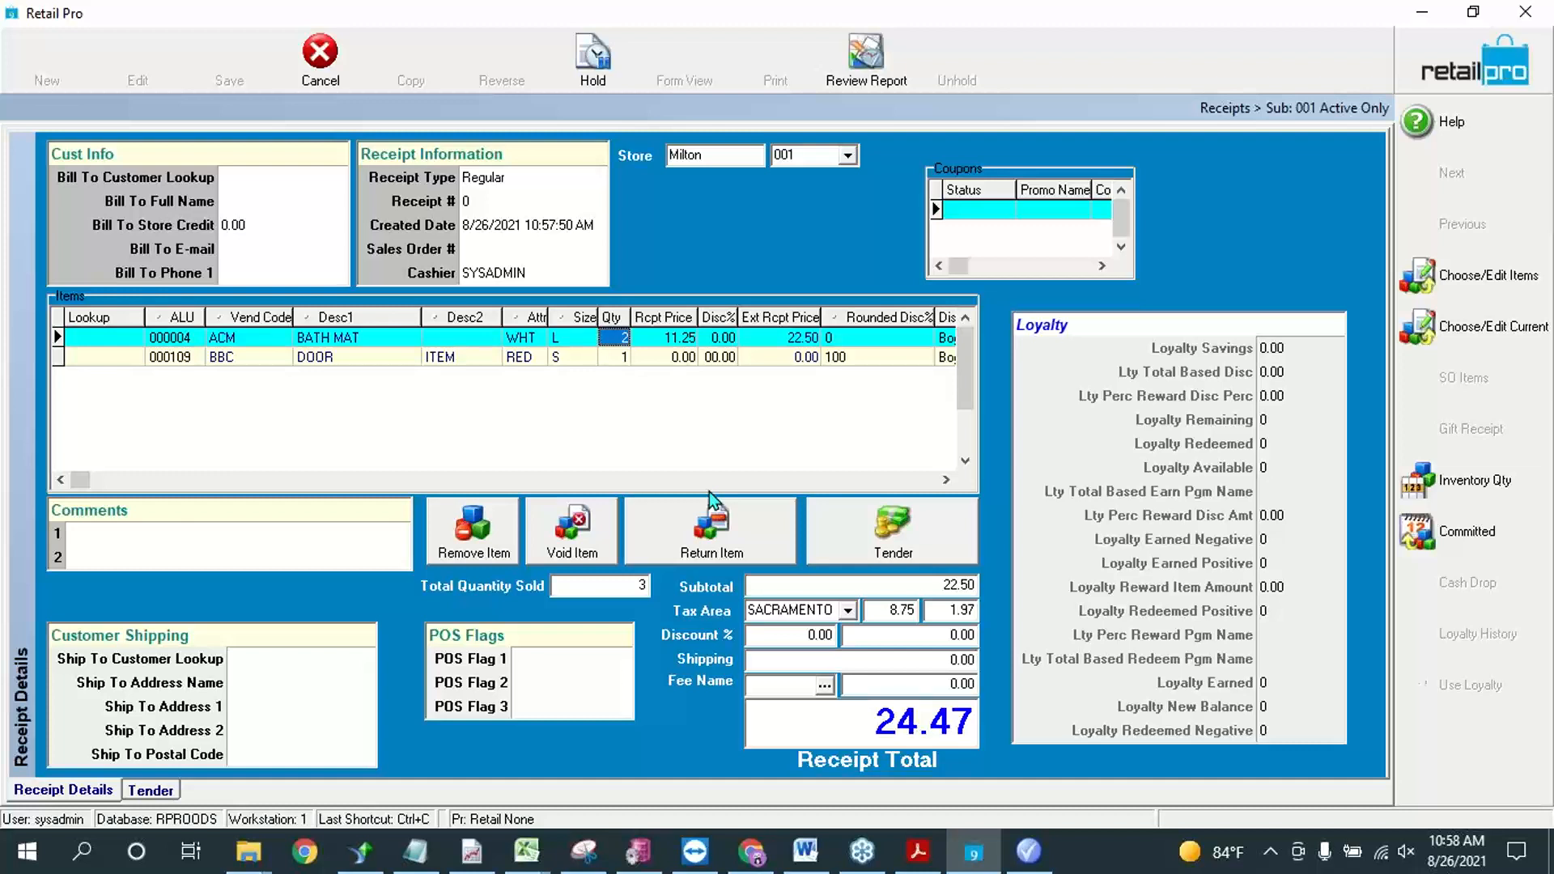
{"action": "key", "text": "Down"}
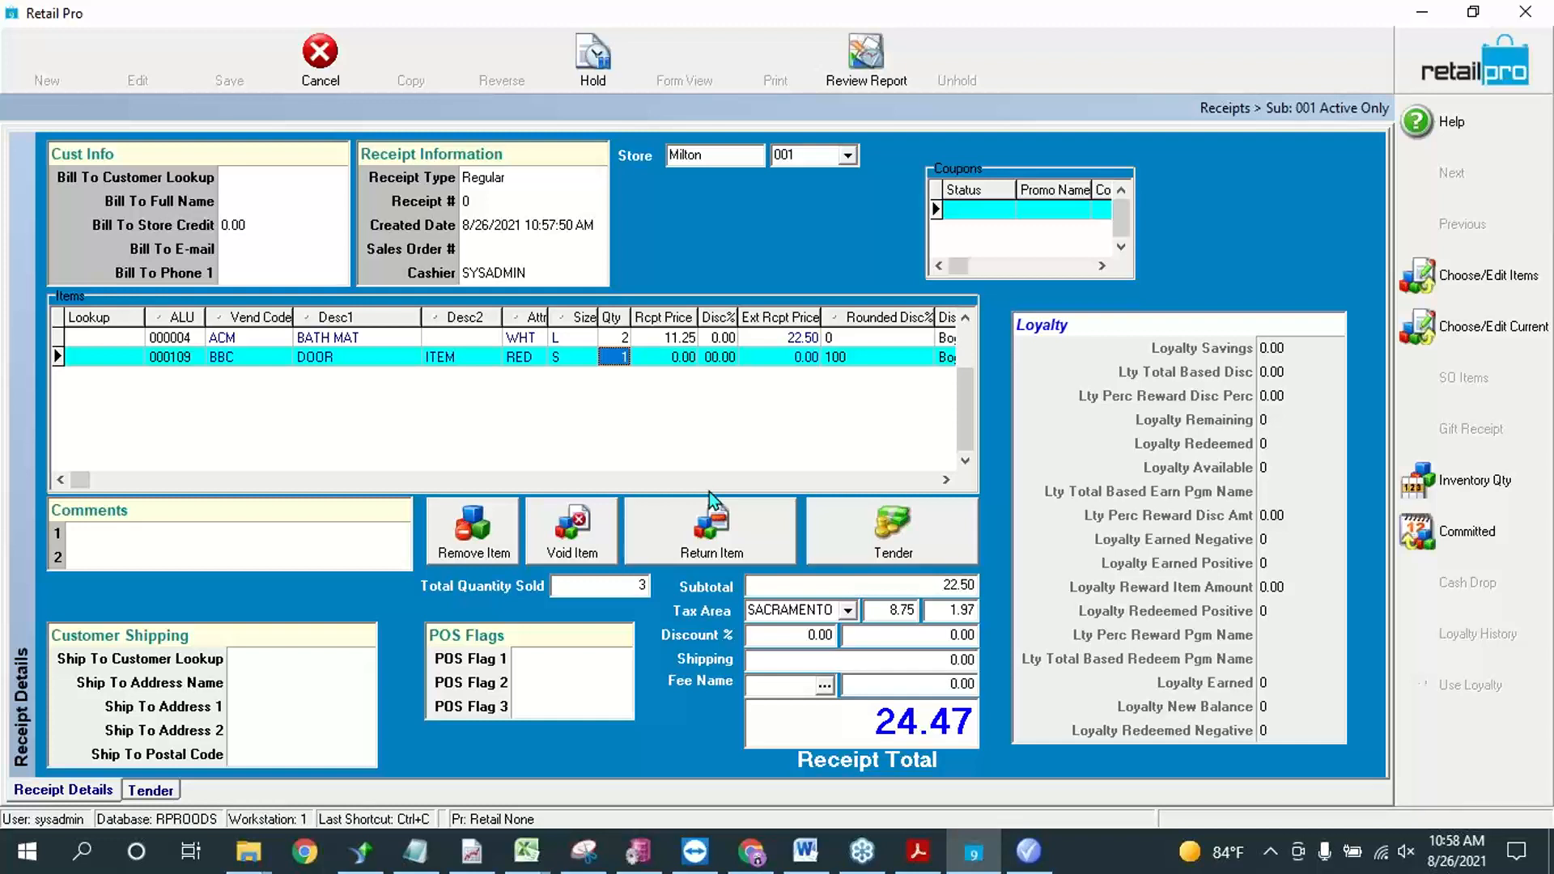
{"action": "key", "text": "Tab"}
{"action": "key", "text": "Tab"}
{"action": "key", "text": "Tab"}
{"action": "key", "text": "Tab"}
{"action": "key", "text": "Tab"}
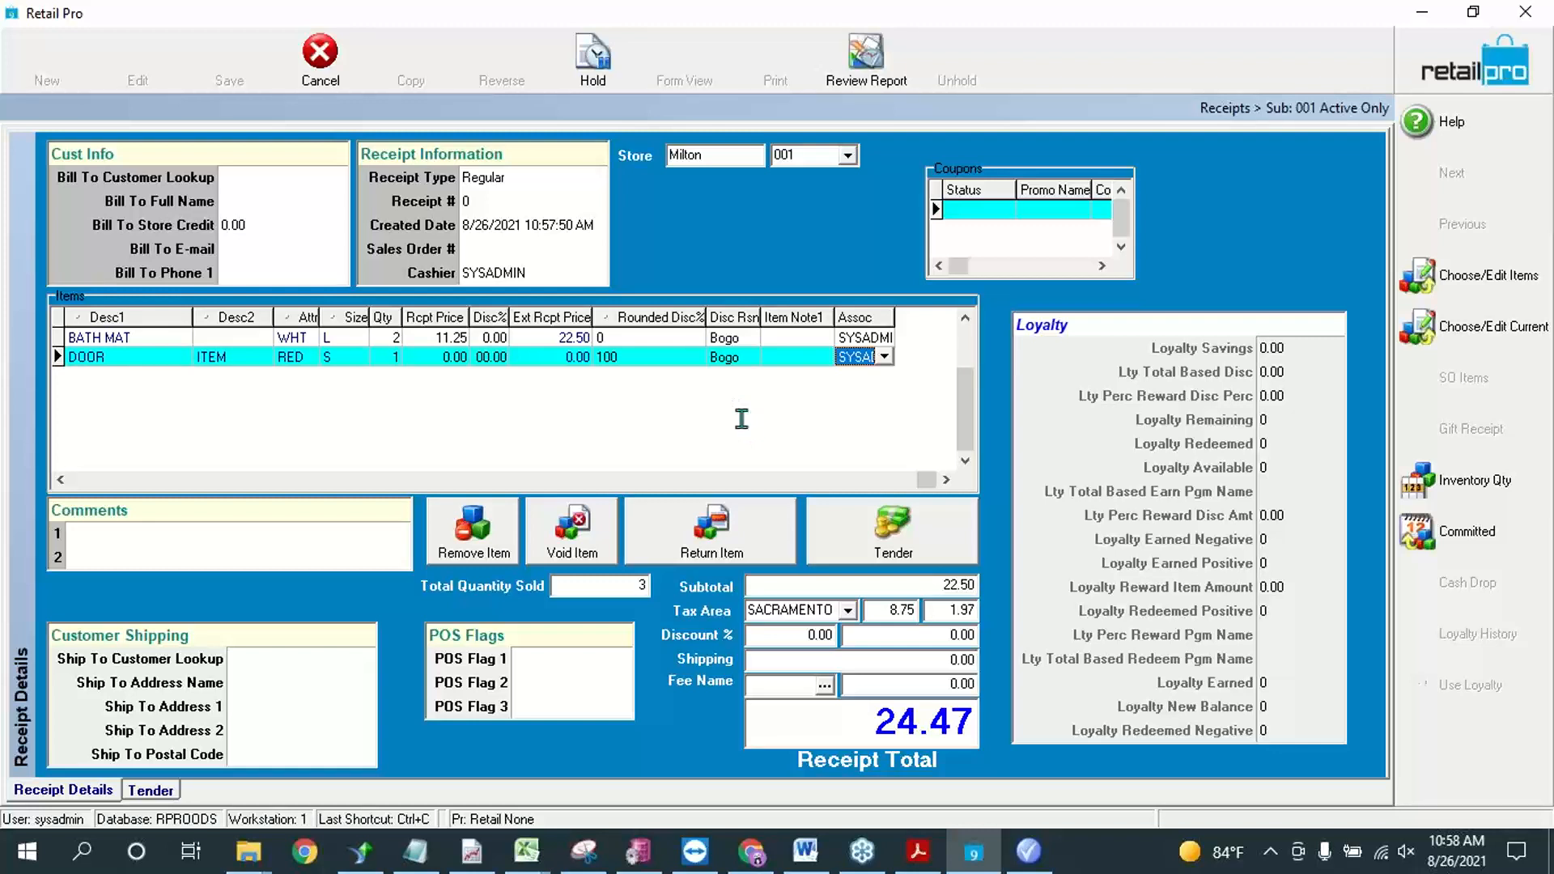
{"action": "left_click", "coordinate": [1026, 851]}
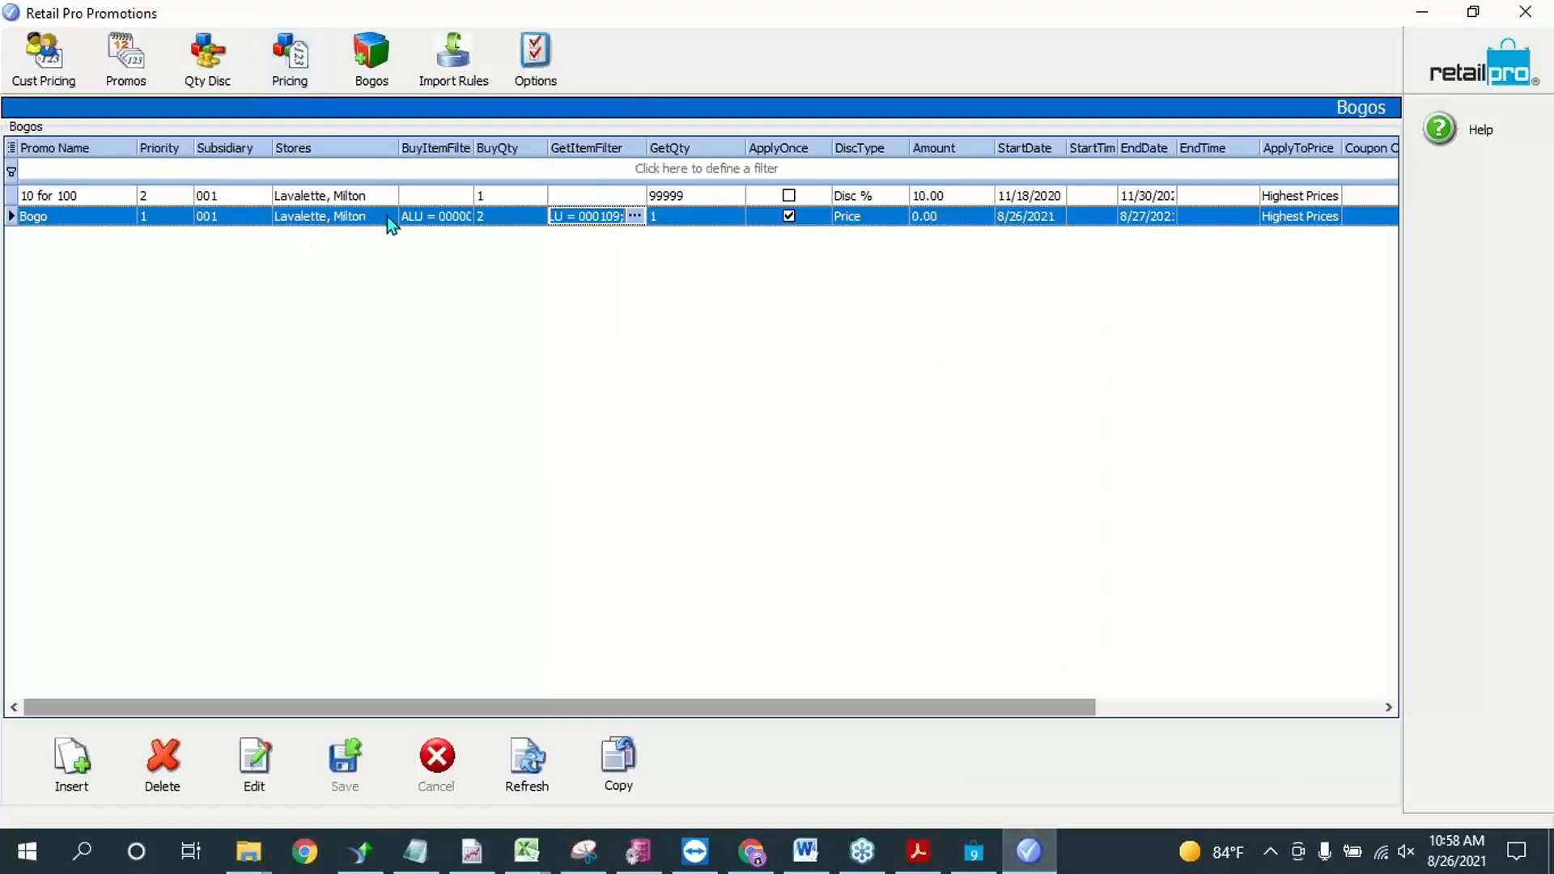
{"action": "left_click", "coordinate": [418, 217]}
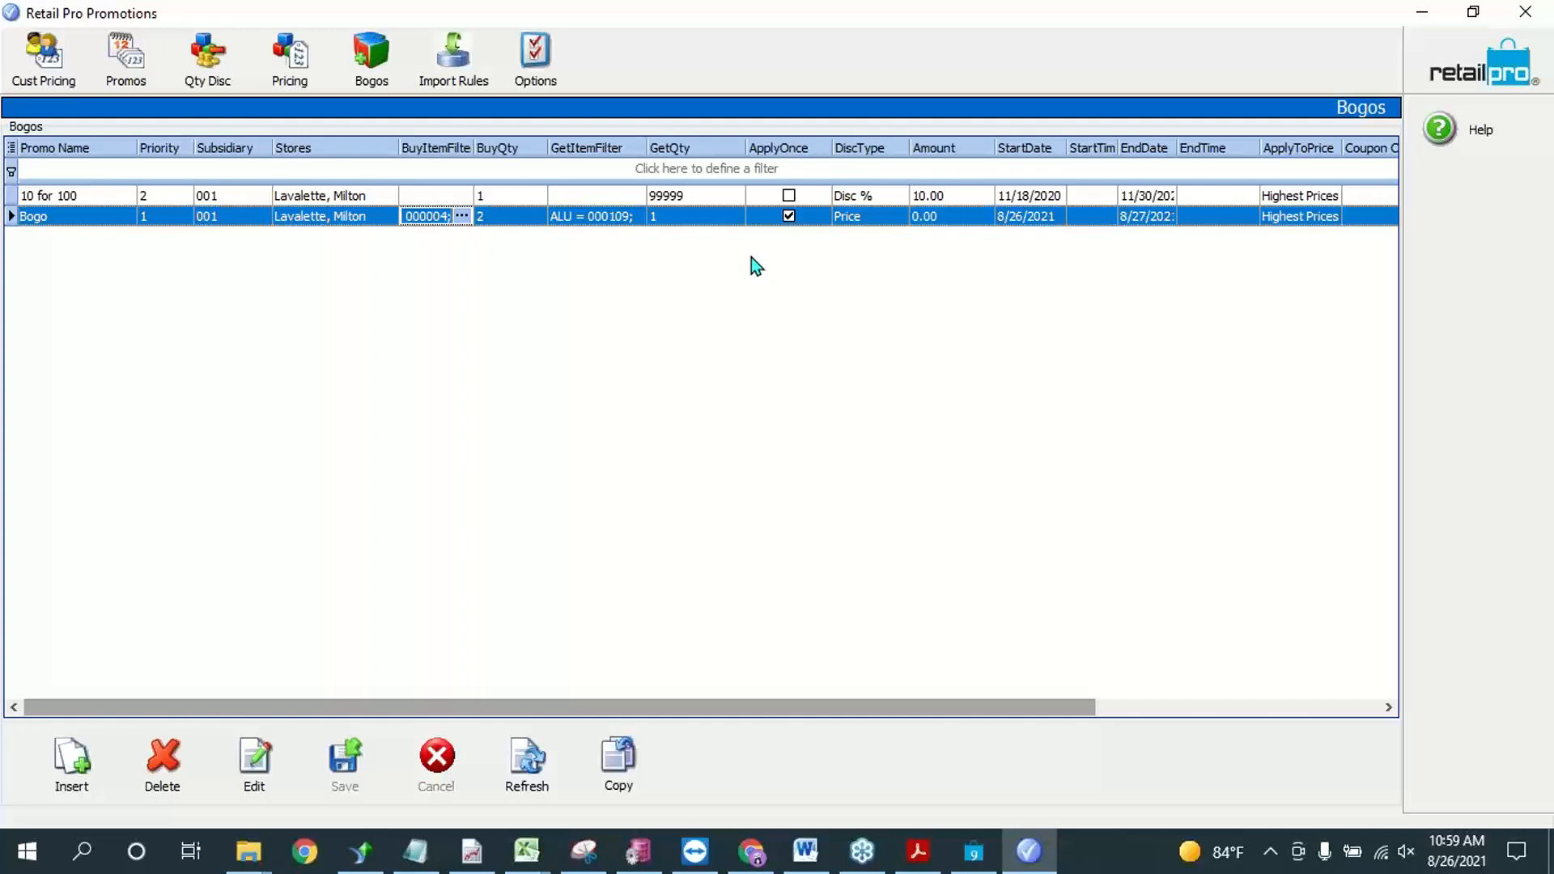
Step: Switch back to Retail Pro and cancel the unfinished receipt
{"action": "left_click", "coordinate": [973, 850]}
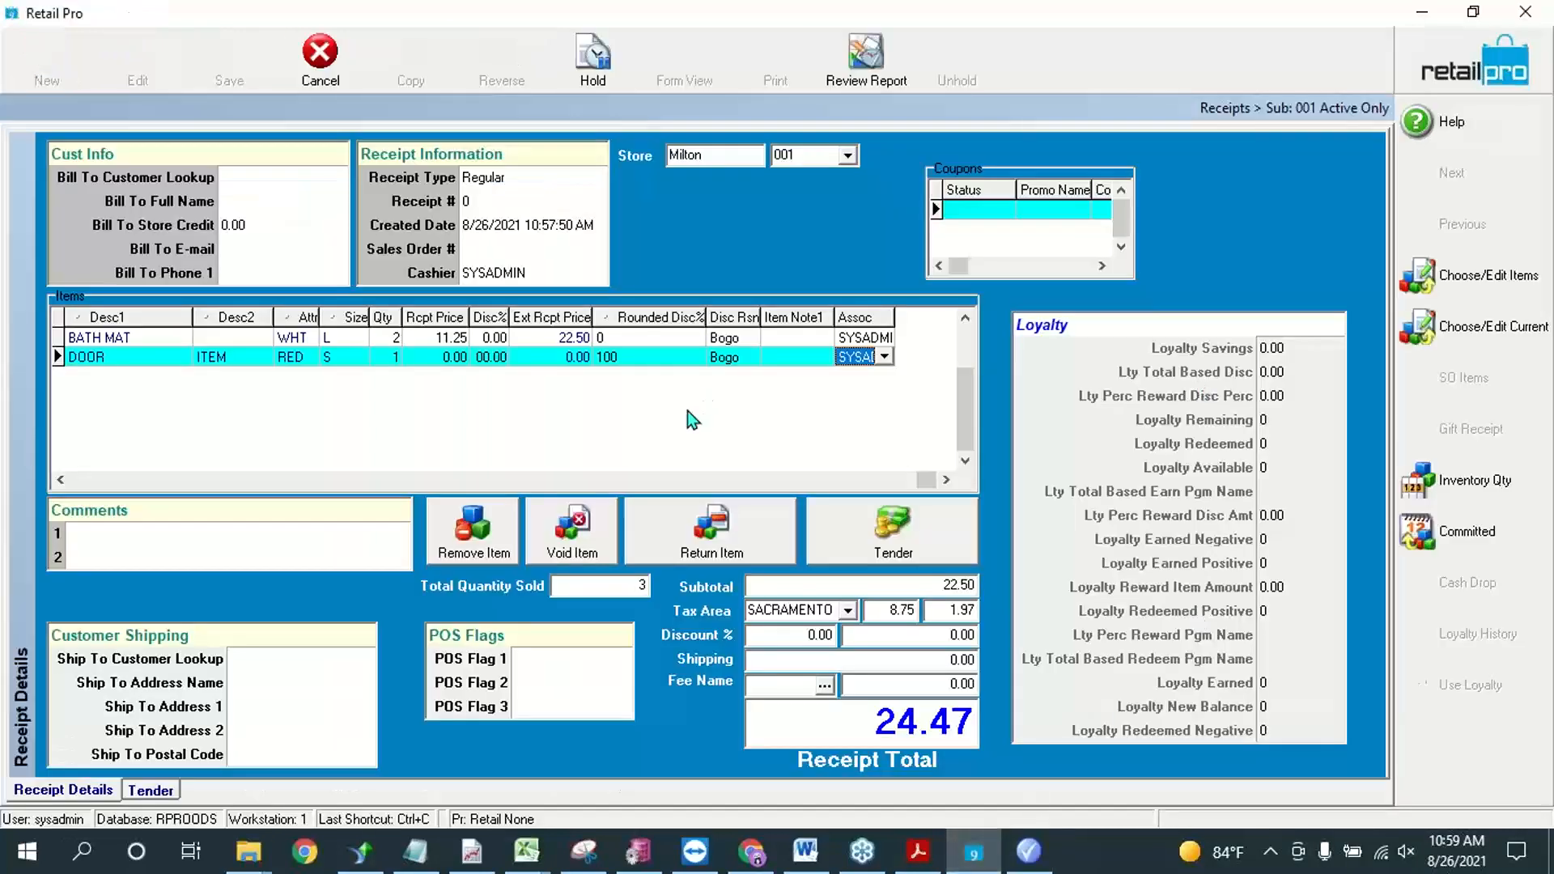
{"action": "left_click", "coordinate": [321, 56]}
{"action": "left_click", "coordinate": [710, 455]}
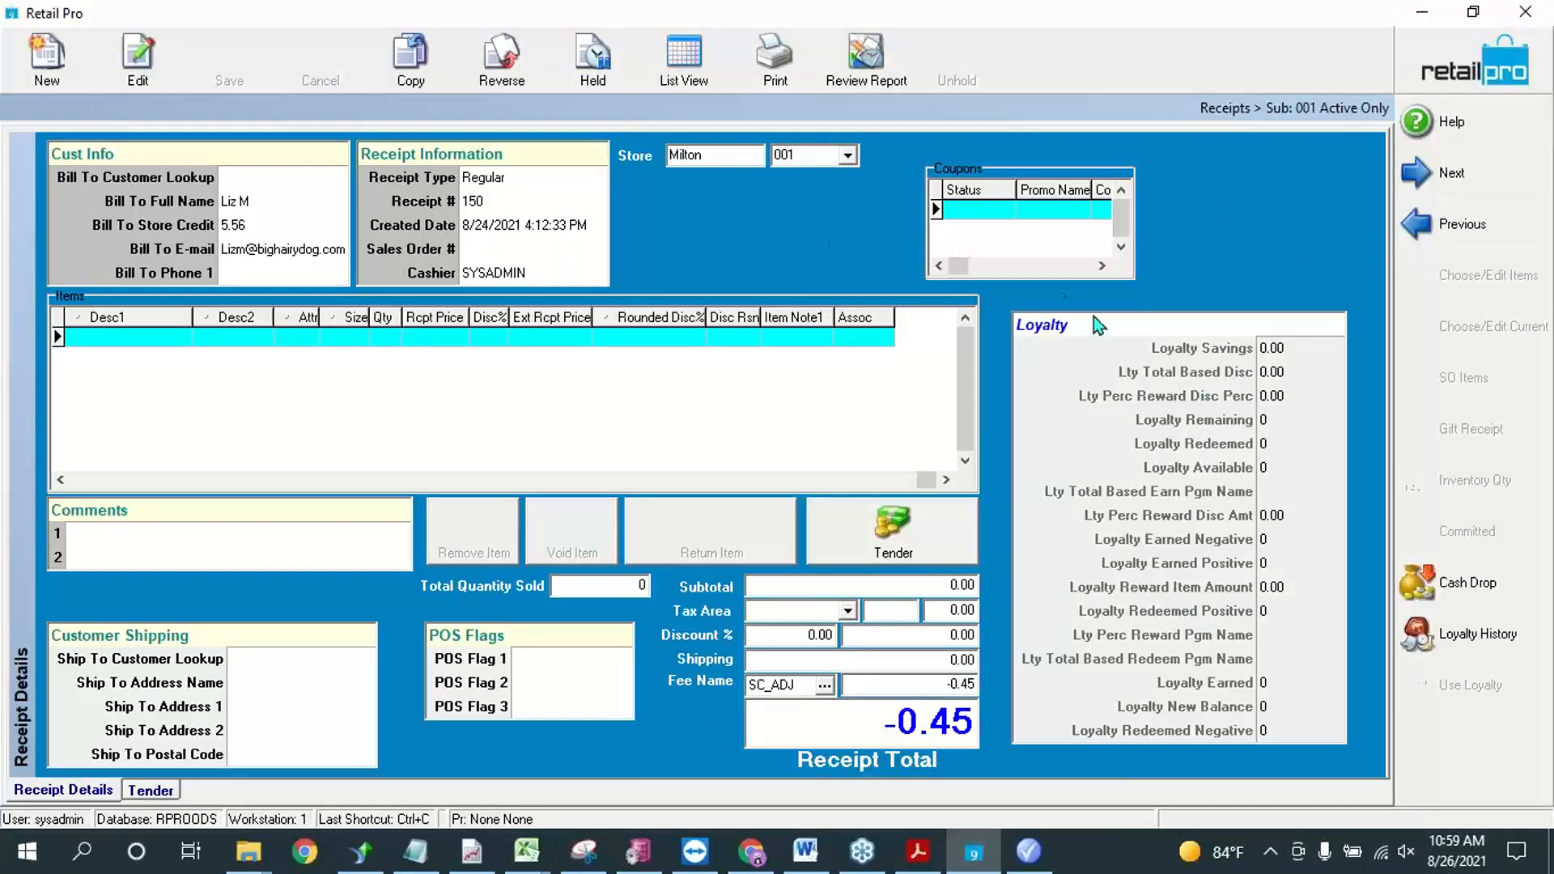
{"action": "right_click", "coordinate": [1225, 201]}
{"action": "mouse_move", "coordinate": [1280, 208]}
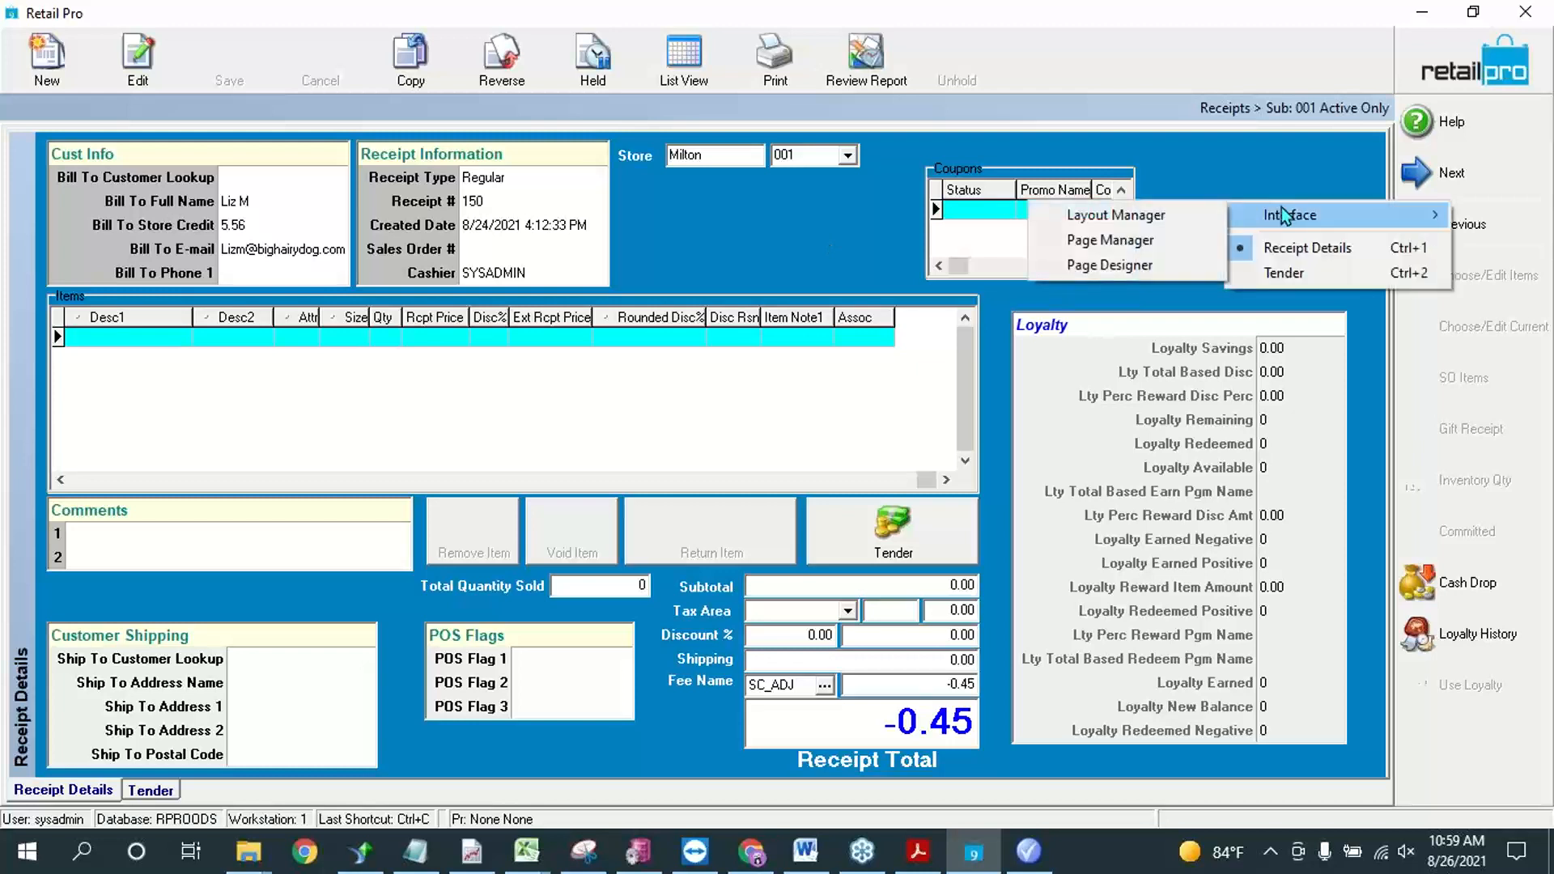
{"action": "left_click", "coordinate": [1135, 274]}
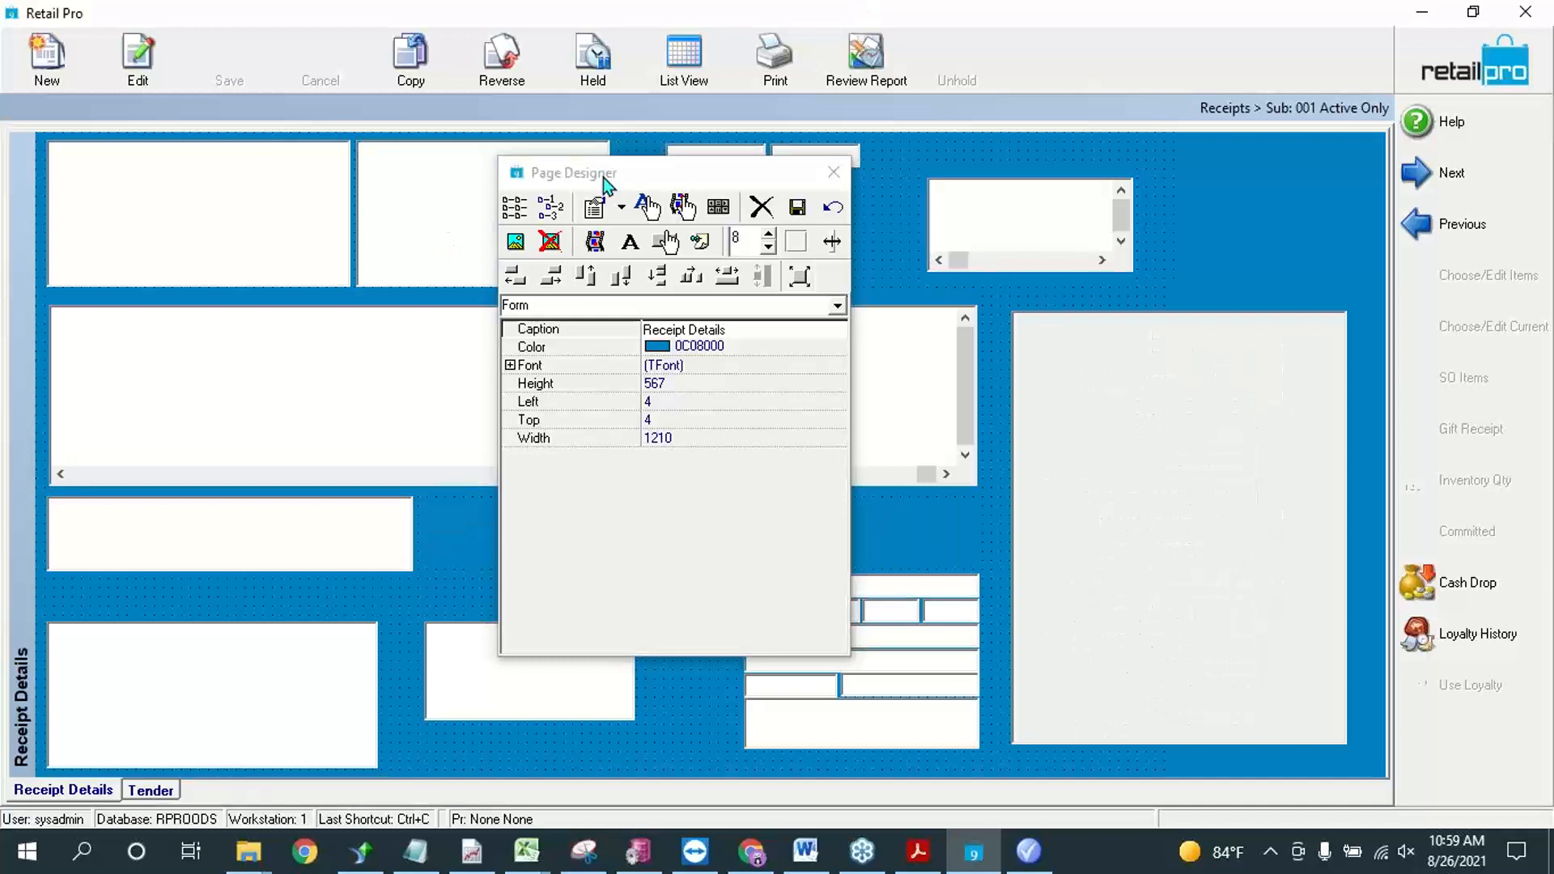
{"action": "left_click_drag", "start_coordinate": [603, 180], "coordinate": [381, 162]}
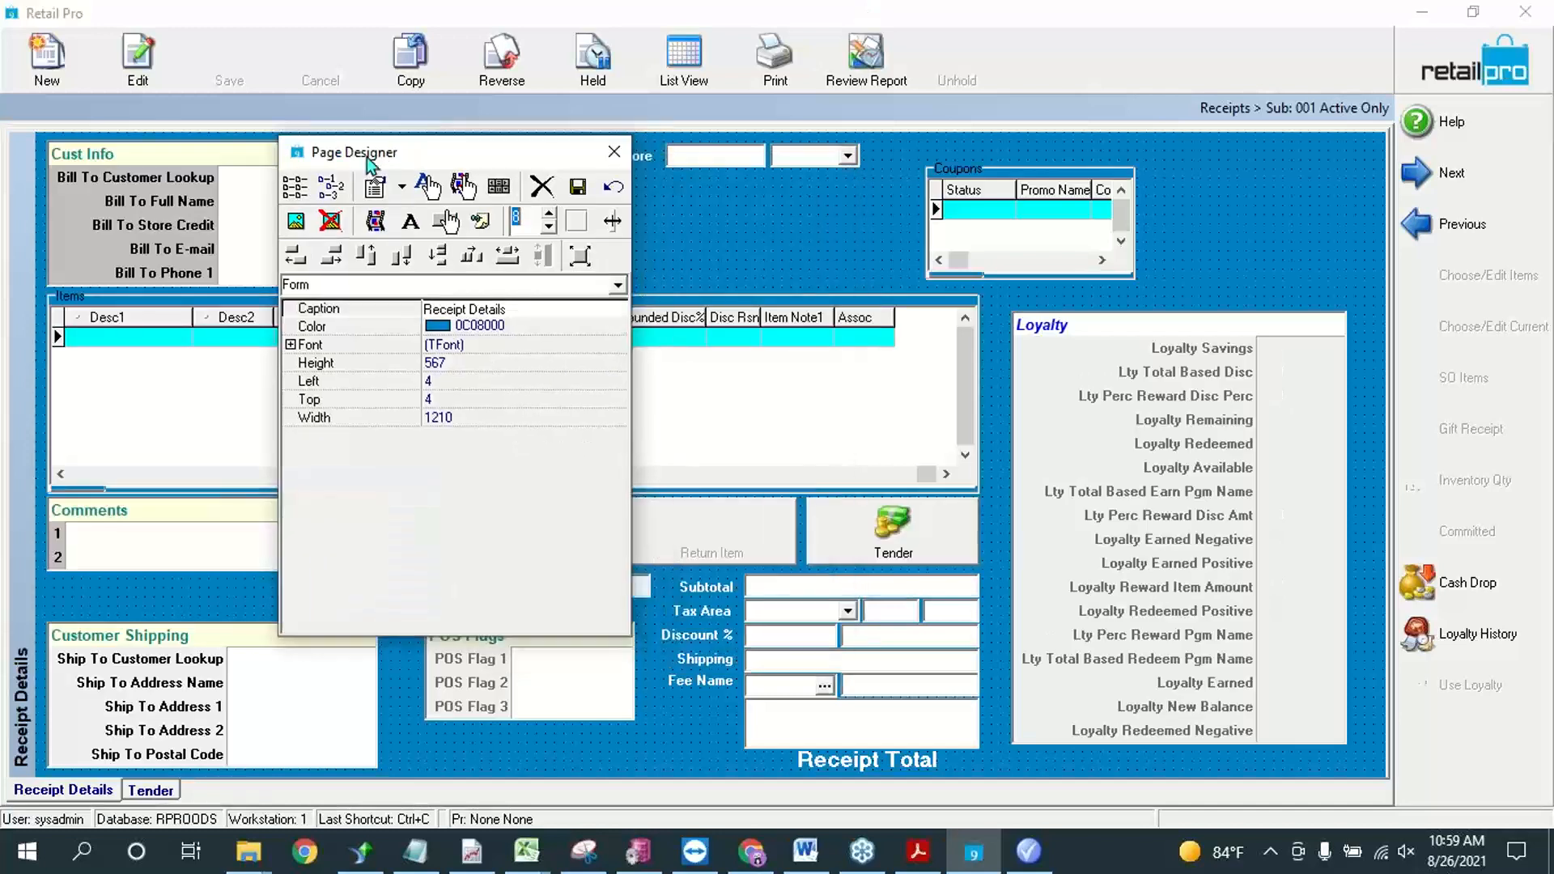
{"action": "left_click", "coordinate": [939, 226]}
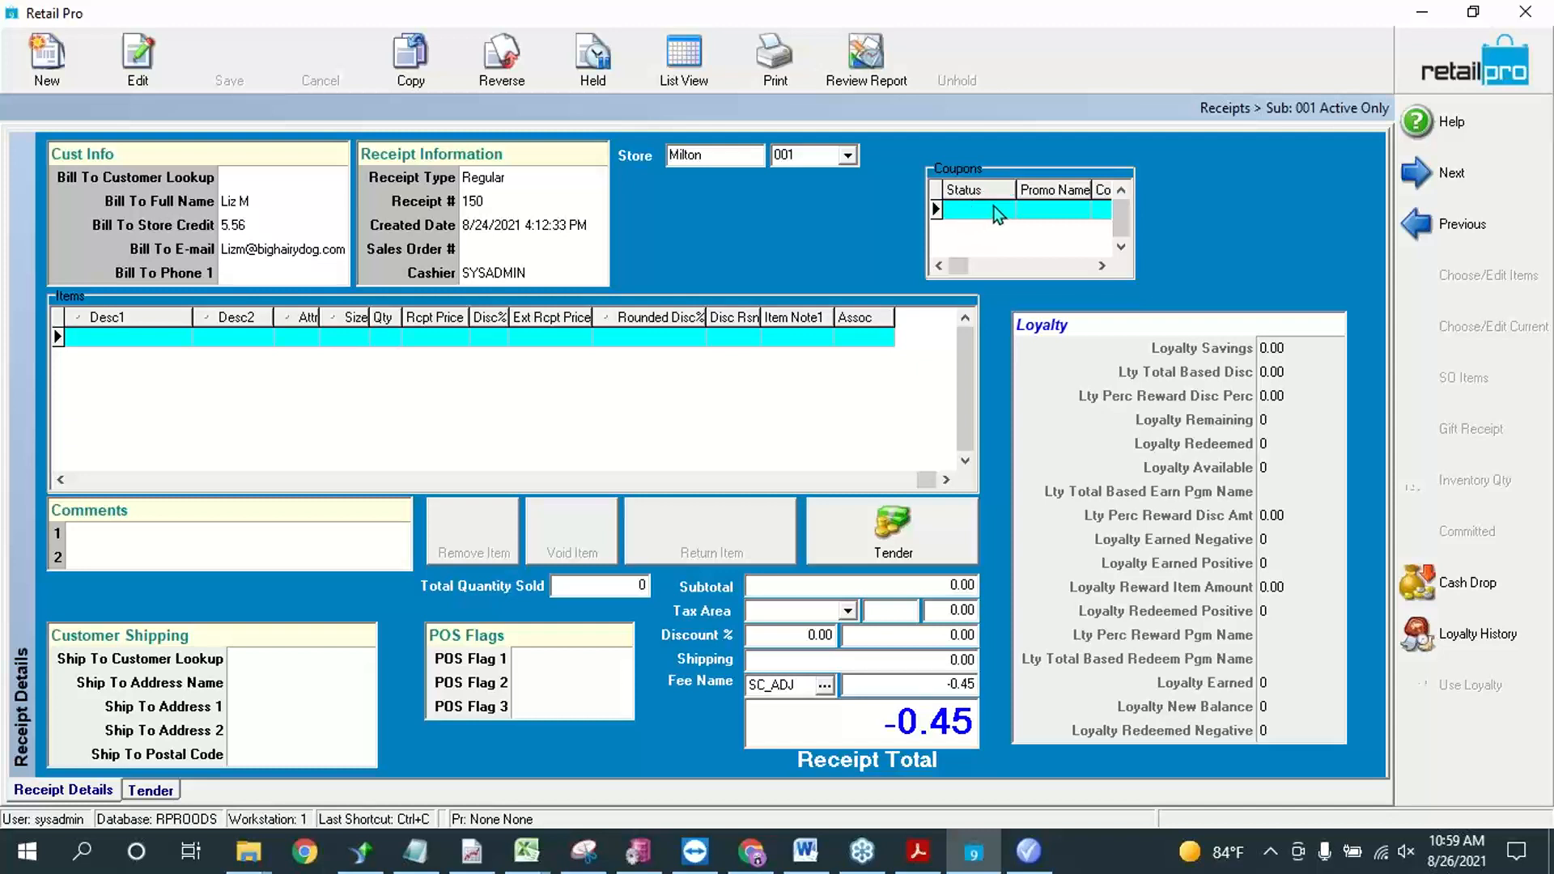
{"action": "right_click", "coordinate": [1171, 217]}
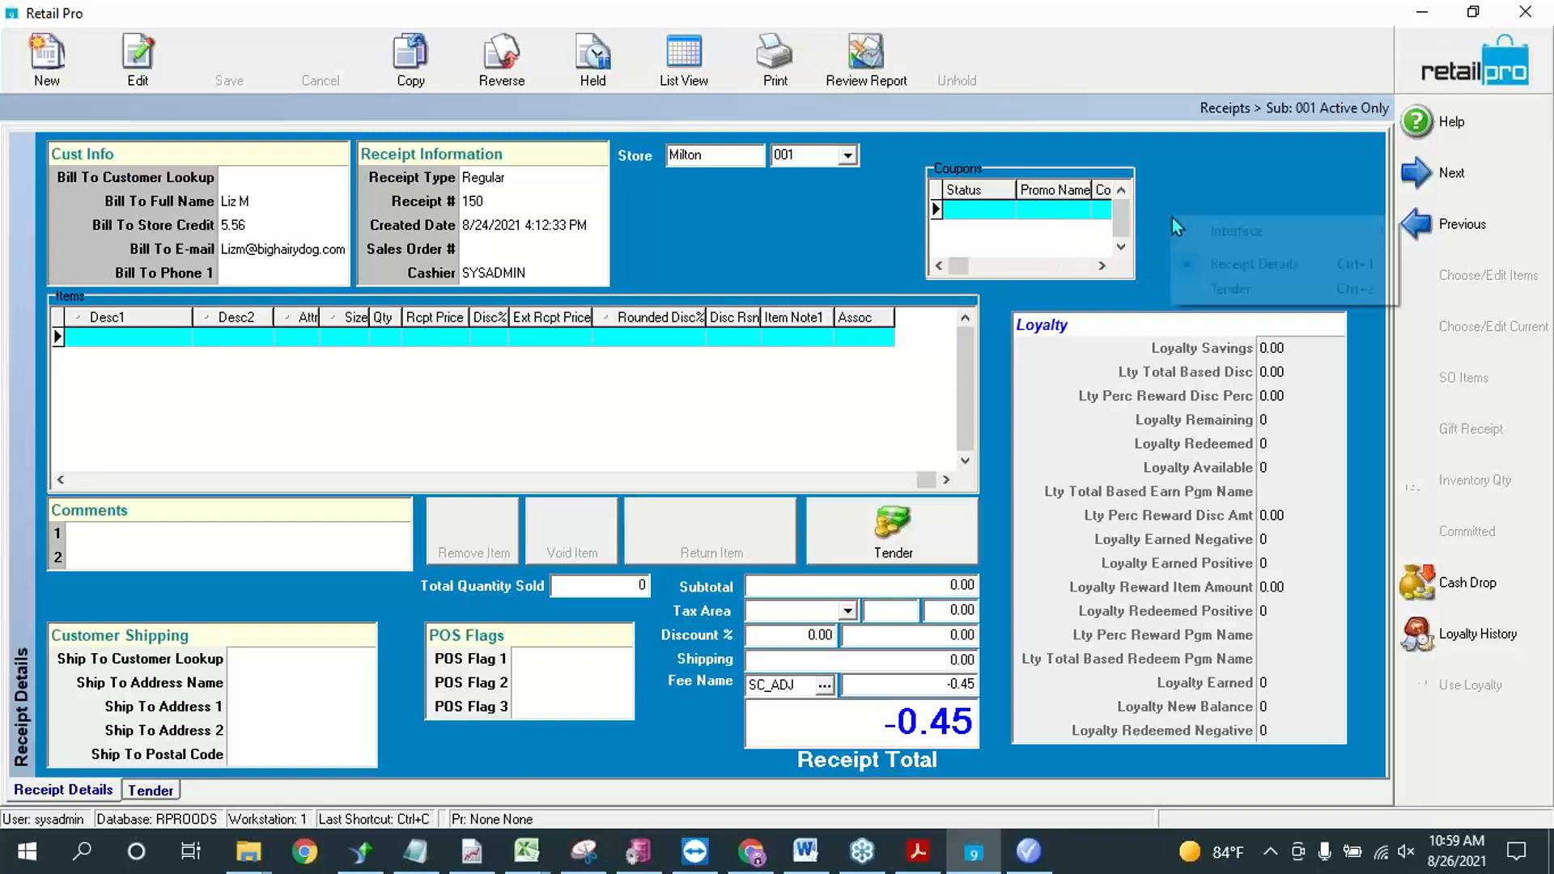
{"action": "mouse_move", "coordinate": [1230, 237]}
{"action": "left_click", "coordinate": [1101, 309]}
Step: Widen the Coupons grid on the Receipt Details page to about 339 in Page Designer and save the page design
{"action": "right_click", "coordinate": [1232, 227]}
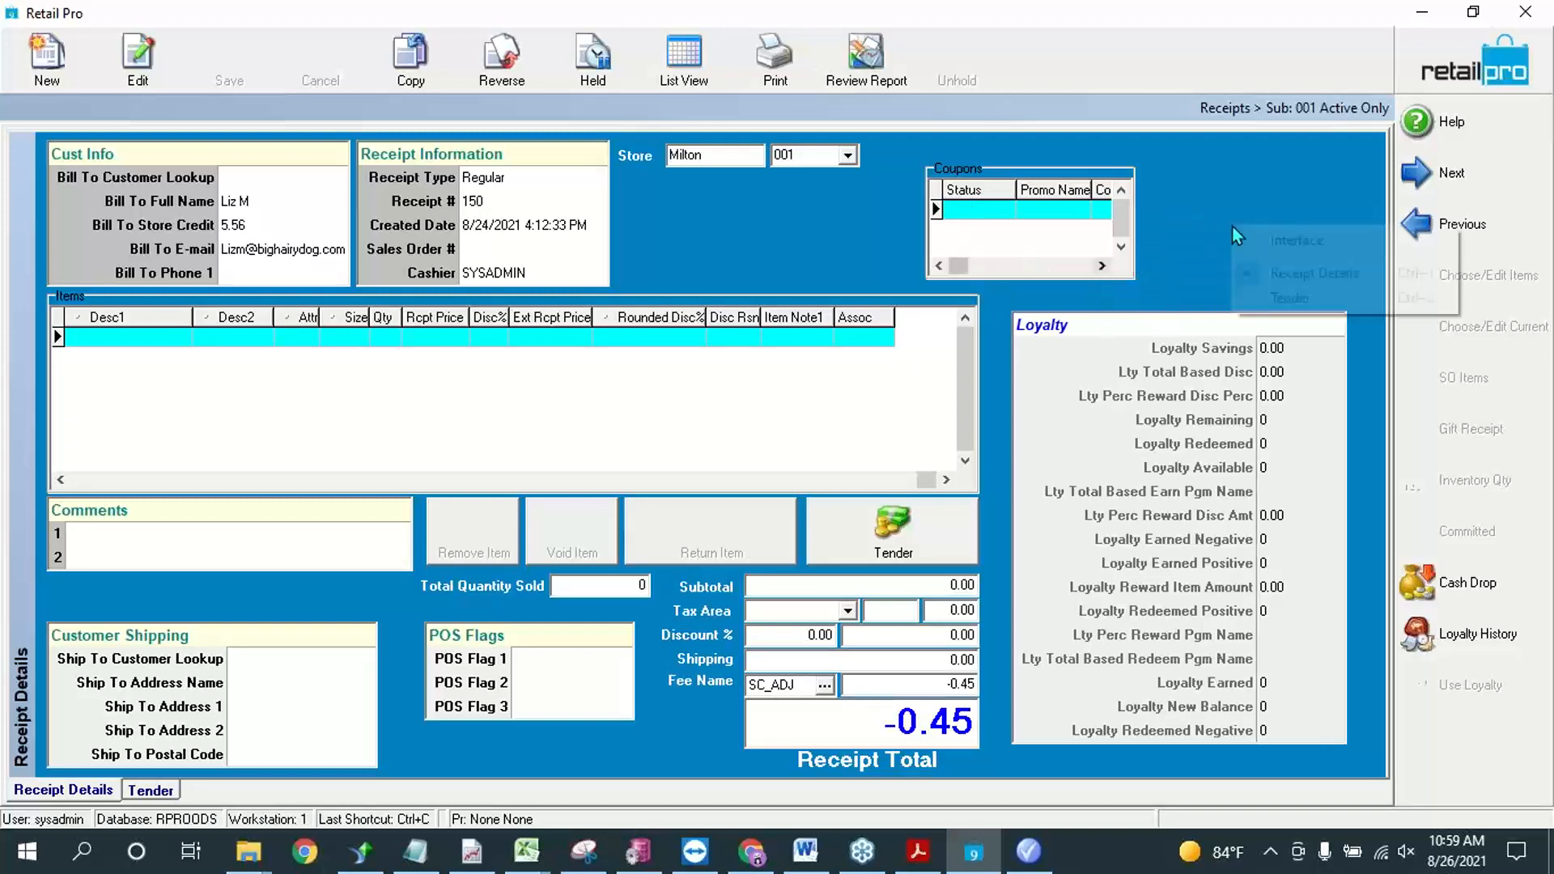
{"action": "left_click", "coordinate": [1117, 289]}
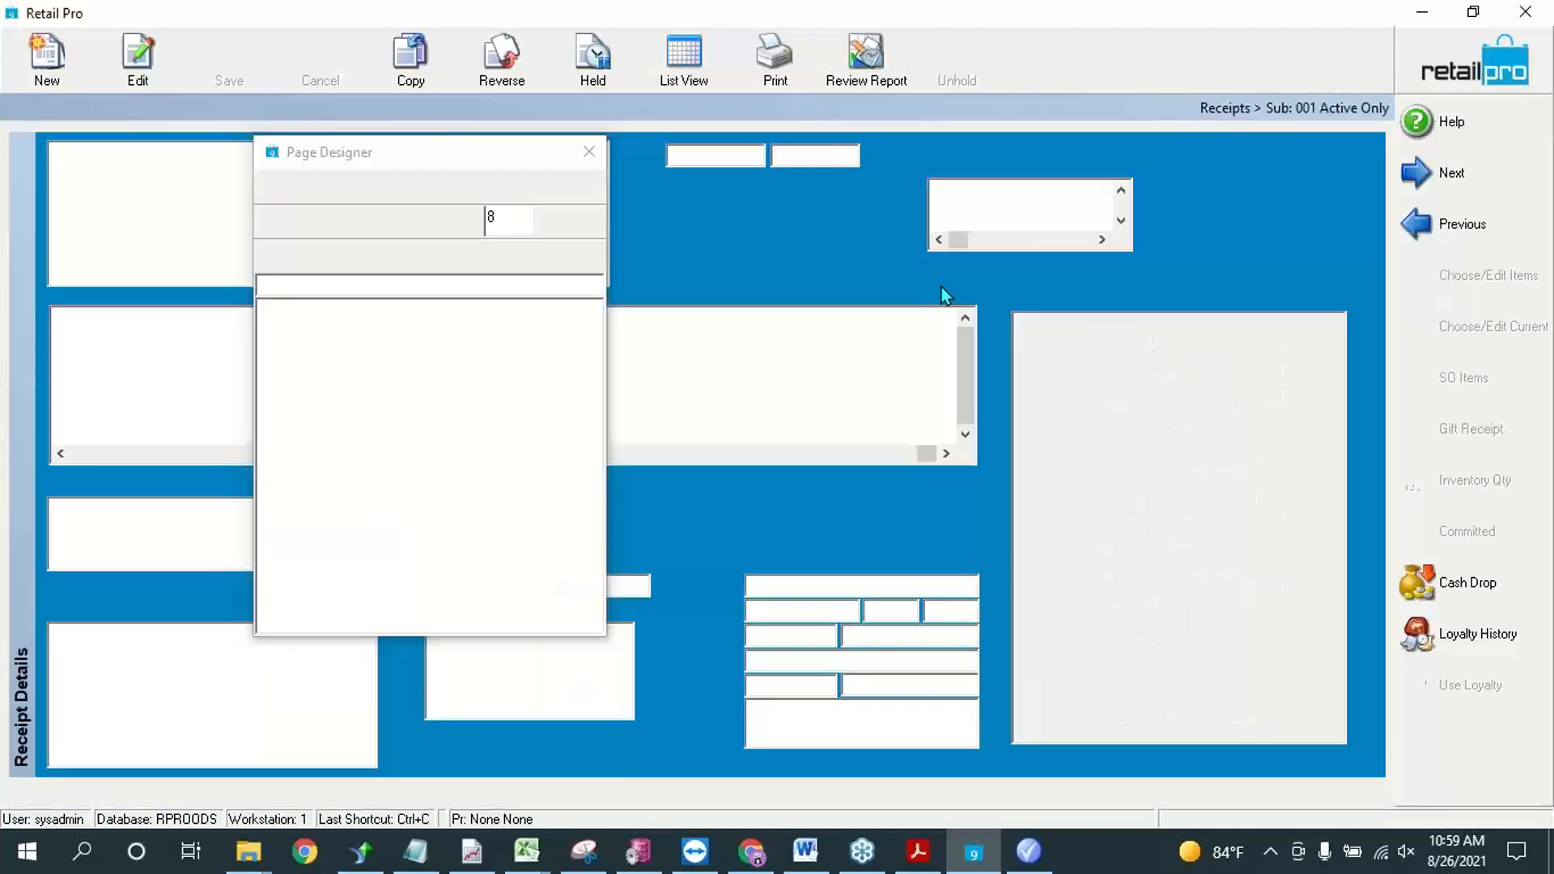
{"action": "left_click", "coordinate": [979, 211]}
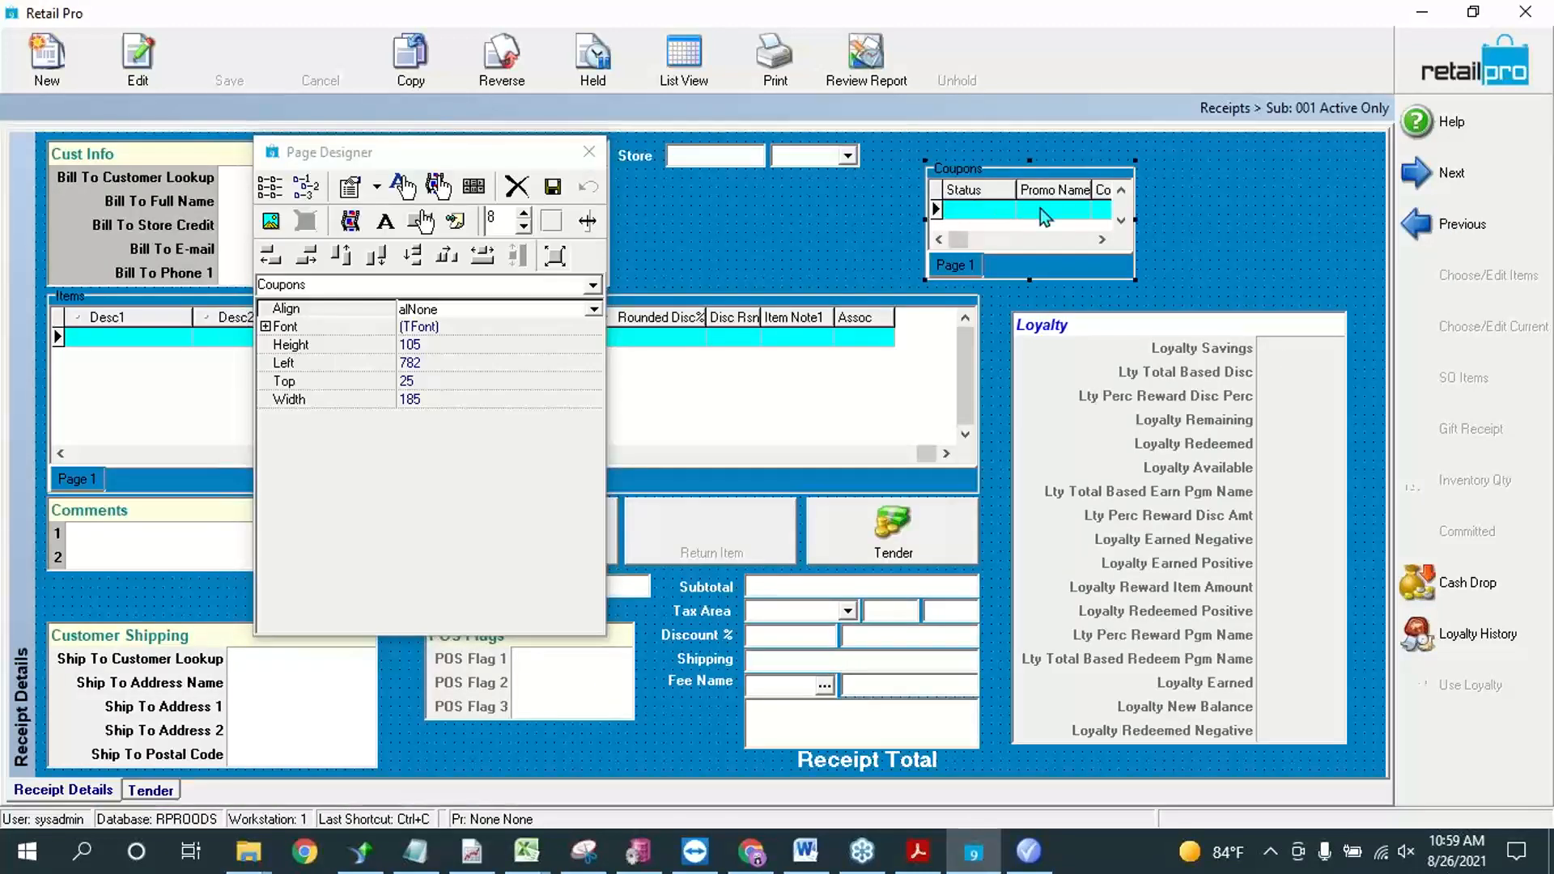
{"action": "key", "text": "shift+Right"}
{"action": "key", "text": "shift+Right"}
{"action": "key", "text": "shift+Right"}
{"action": "key", "text": "shift+Right"}
{"action": "key", "text": "shift+Right"}
{"action": "key", "text": "shift+Right"}
{"action": "key", "text": "shift+Right"}
{"action": "key", "text": "shift+Right"}
{"action": "key", "text": "shift+Right"}
{"action": "key", "text": "shift+Right"}
{"action": "key", "text": "shift+Right"}
{"action": "key", "text": "shift+Right"}
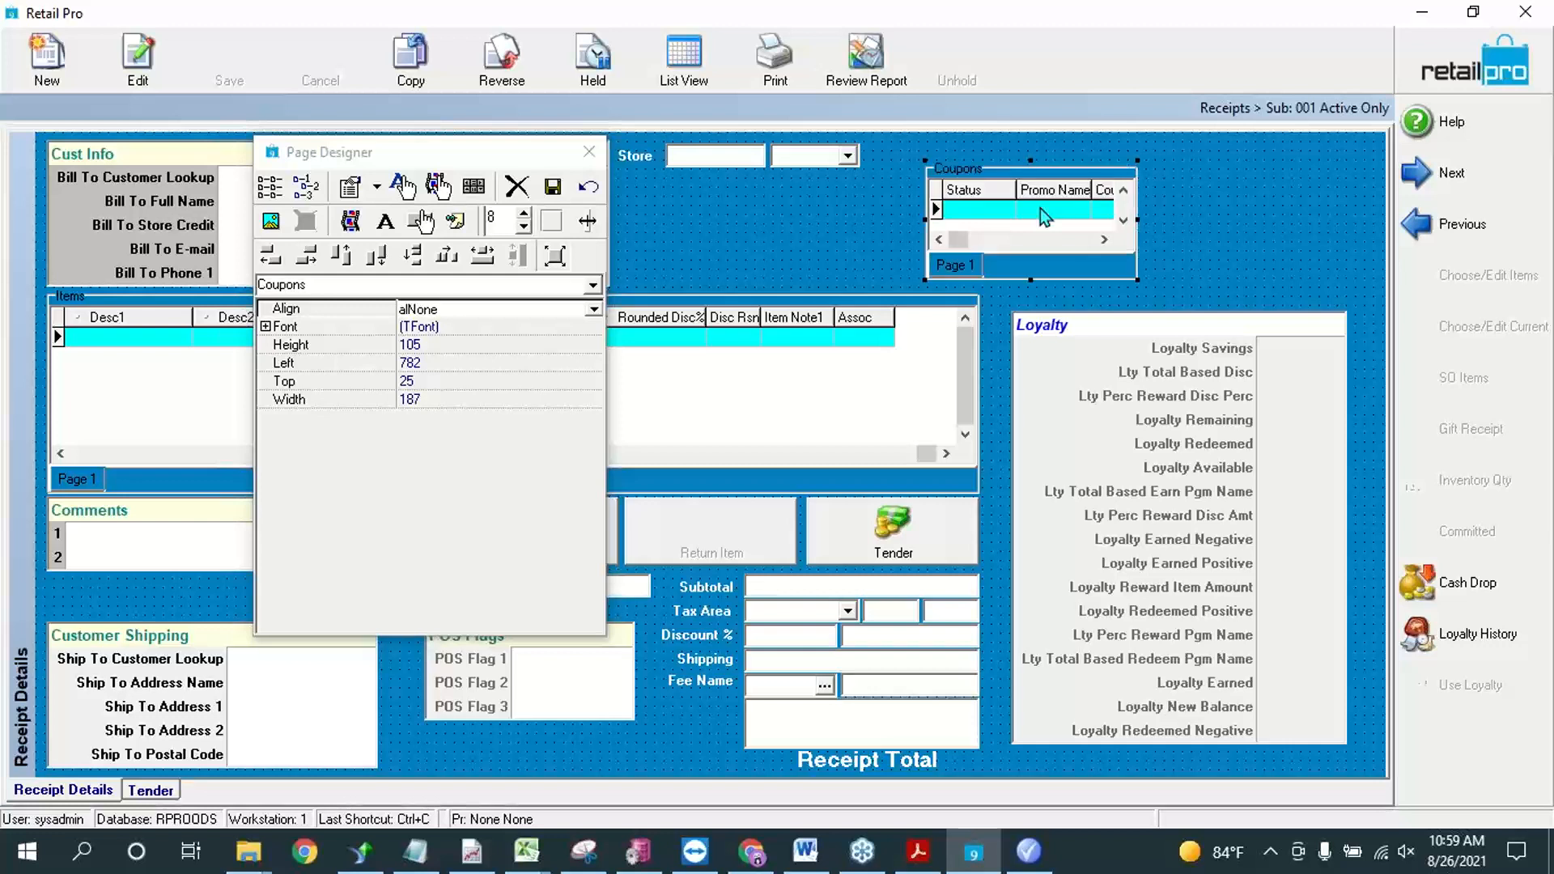
{"action": "key", "text": "shift+Right"}
{"action": "key", "text": "shift+Right"}
{"action": "key", "text": "shift+Right"}
{"action": "key", "text": "shift+Right"}
{"action": "key", "text": "shift+Right"}
{"action": "key", "text": "shift+Right"}
{"action": "key", "text": "shift+Right"}
{"action": "key", "text": "shift+Right"}
{"action": "key", "text": "shift+Right"}
{"action": "key", "text": "shift+Right"}
{"action": "key", "text": "shift+Right"}
{"action": "key", "text": "shift+Right"}
{"action": "key", "text": "shift+Right"}
{"action": "key", "text": "shift+Right"}
{"action": "key", "text": "shift+Right"}
{"action": "key", "text": "shift+Right"}
{"action": "key", "text": "shift+Right"}
{"action": "key", "text": "shift+Right"}
{"action": "key", "text": "shift+Right"}
{"action": "key", "text": "shift+Right"}
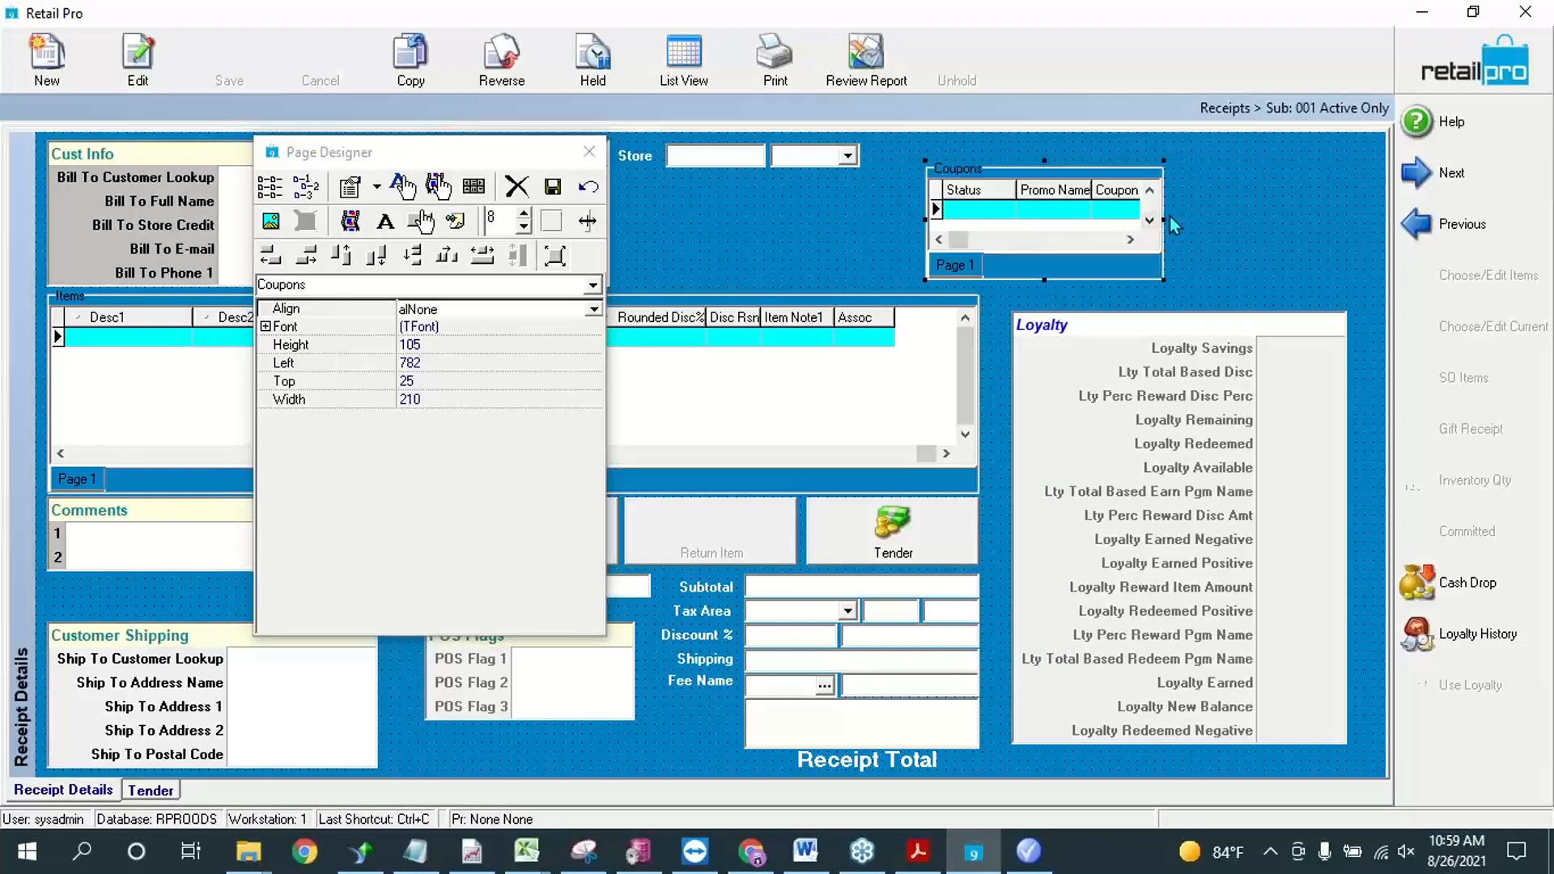
{"action": "left_click_drag", "start_coordinate": [1163, 217], "coordinate": [1309, 217]}
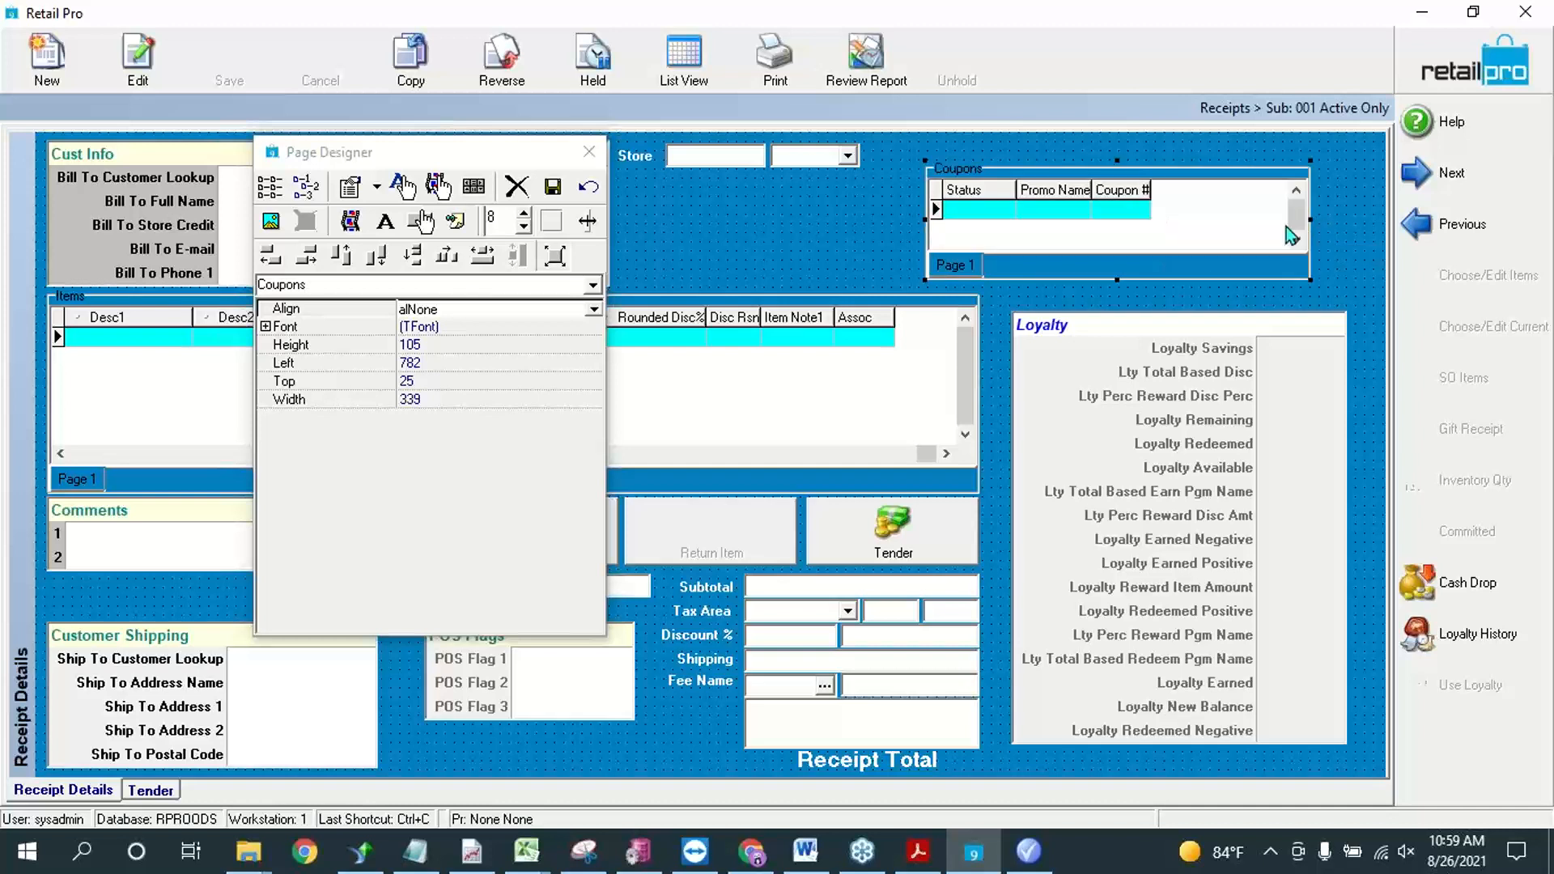
{"action": "left_click", "coordinate": [553, 193]}
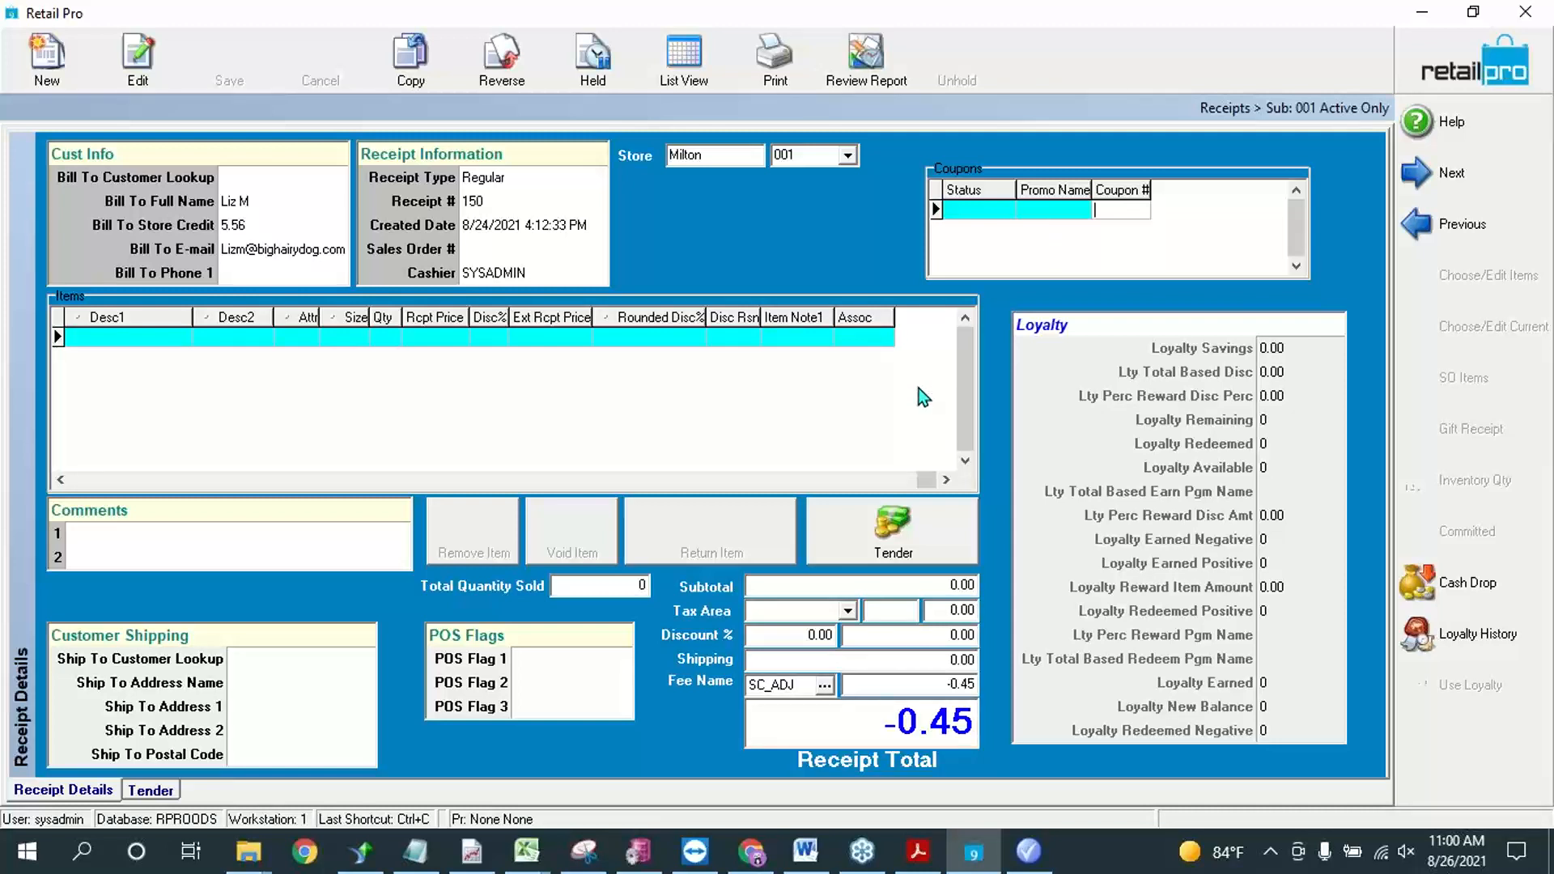
{"action": "right_click", "coordinate": [885, 214]}
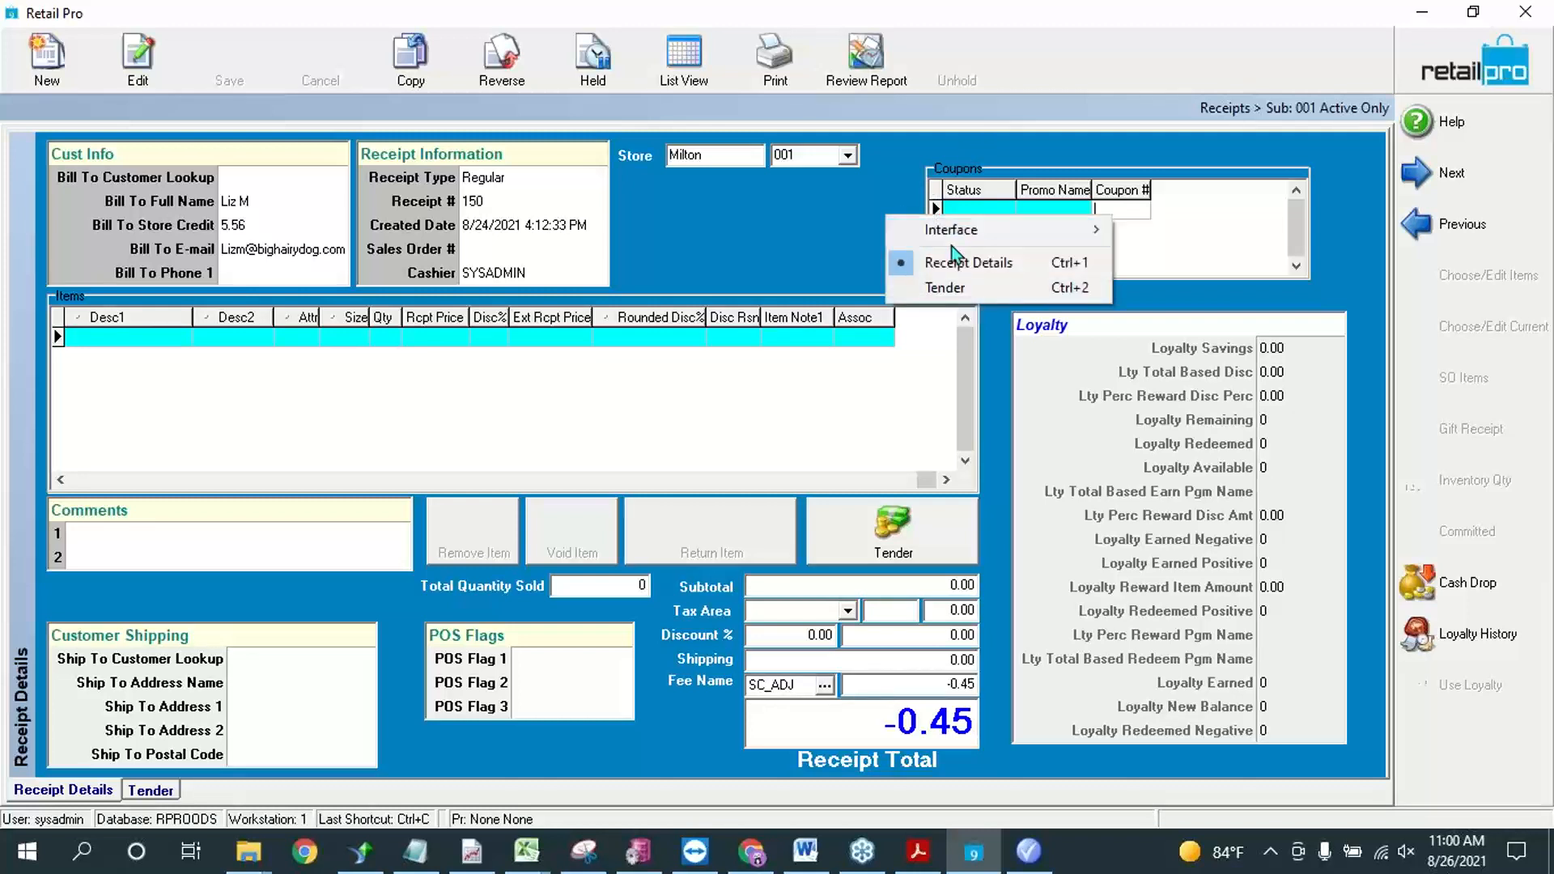
{"action": "left_click", "coordinate": [1230, 297]}
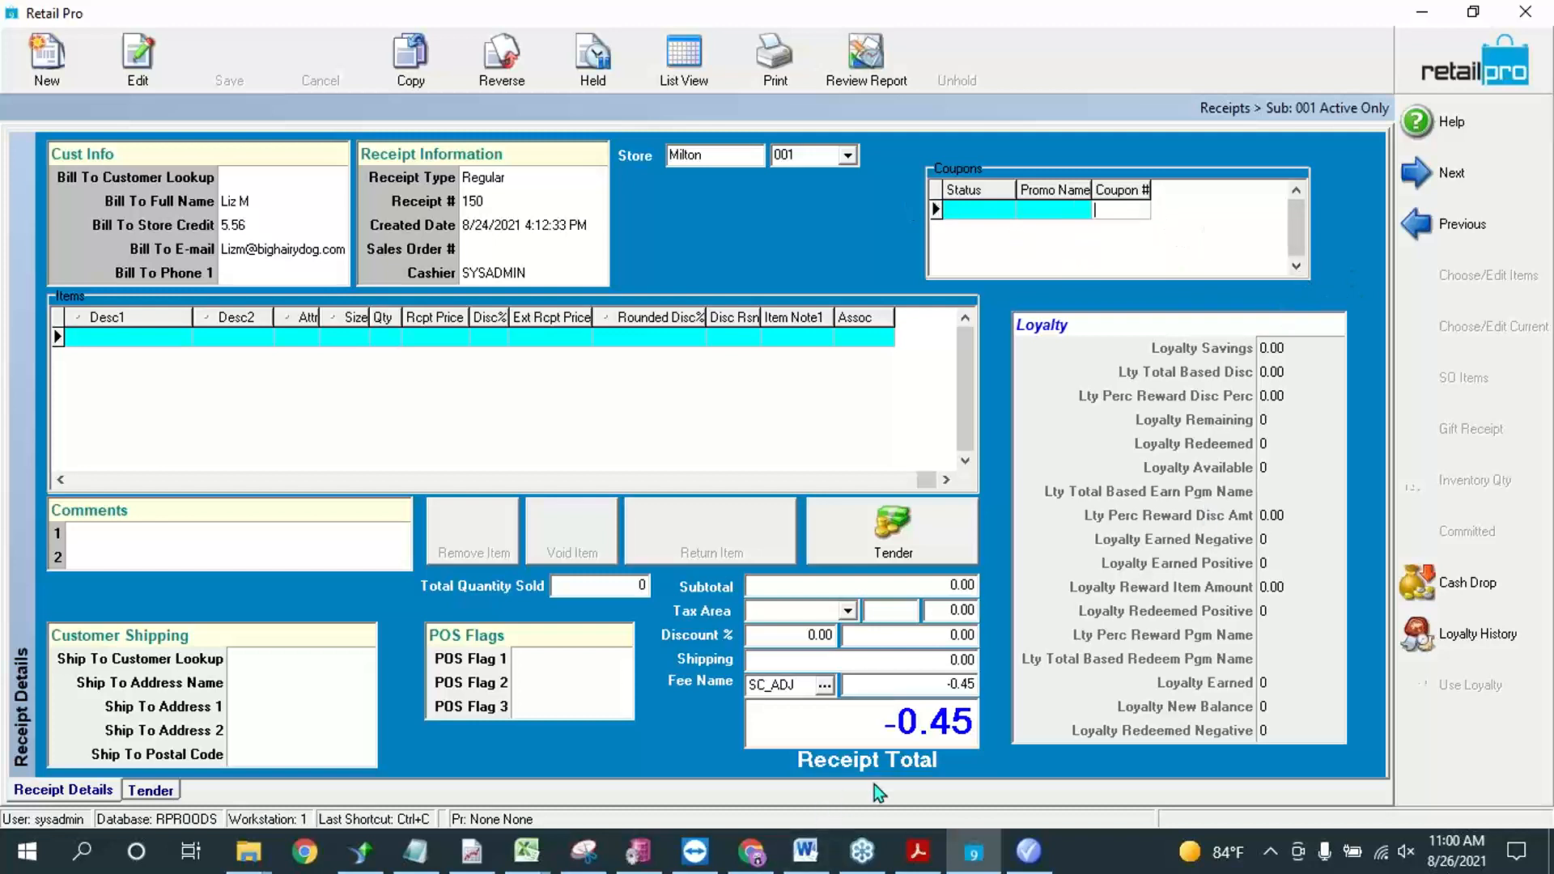
Step: Switch to Retail Pro Promotions and try to import the promotion rules
{"action": "left_click", "coordinate": [1027, 850]}
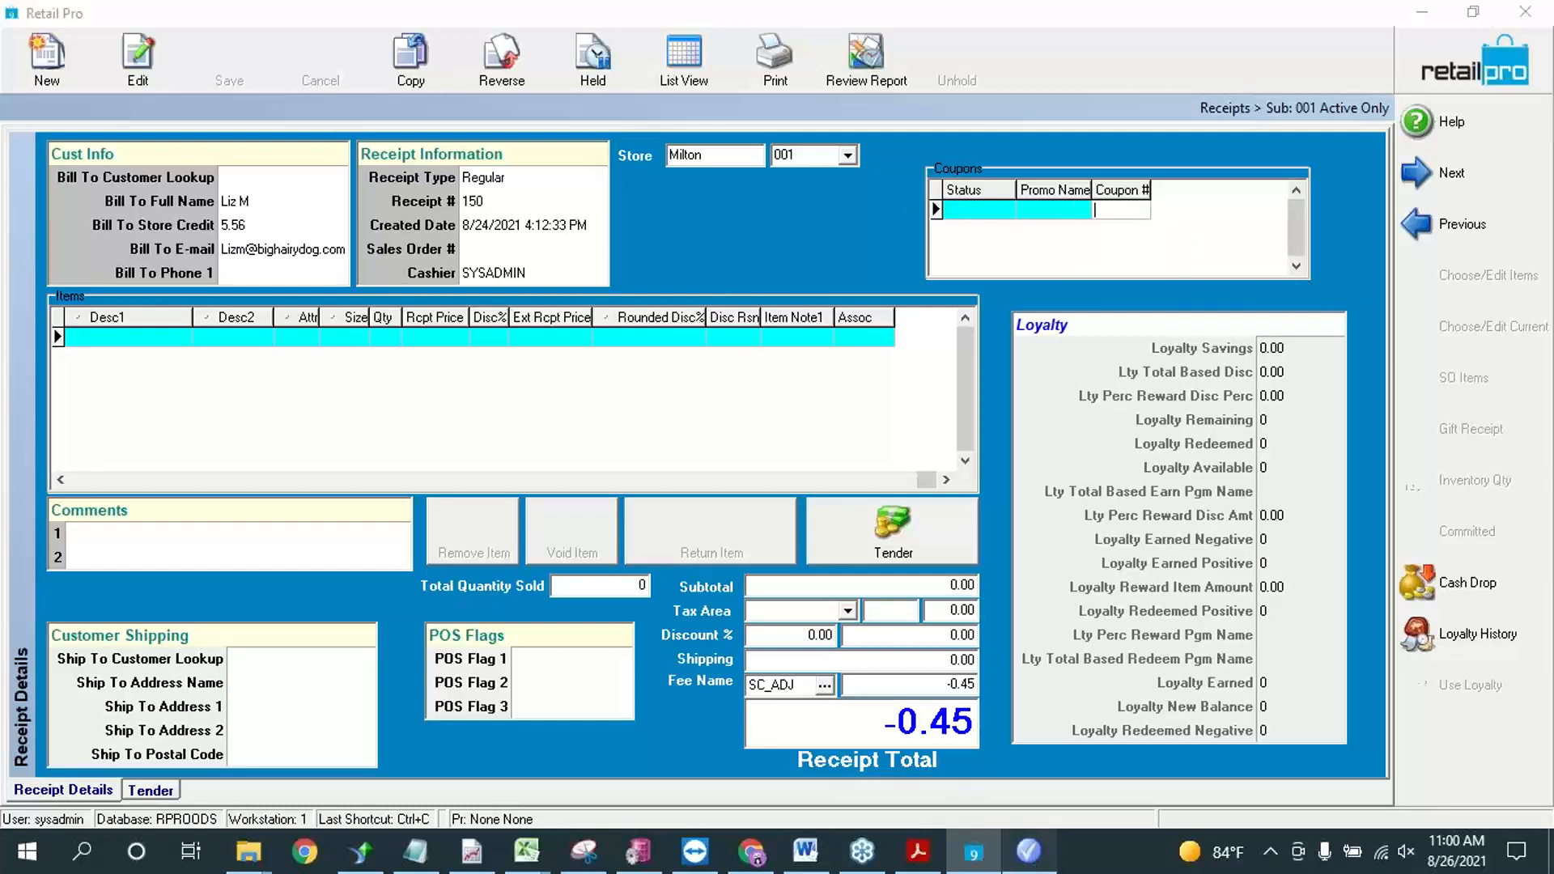
{"action": "left_click", "coordinate": [439, 69]}
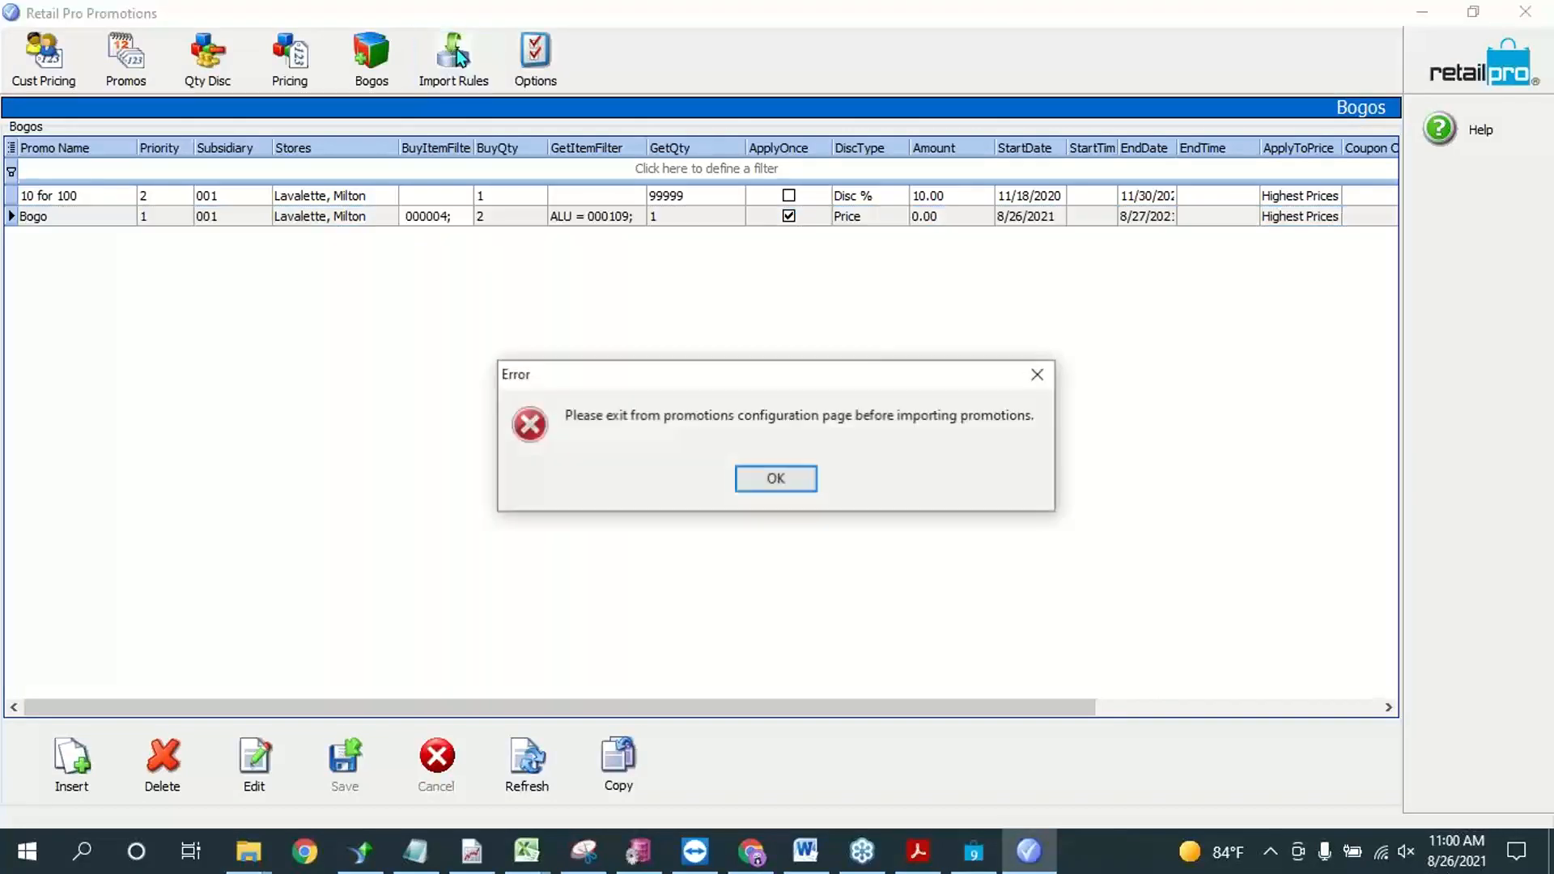
{"action": "left_click", "coordinate": [778, 482]}
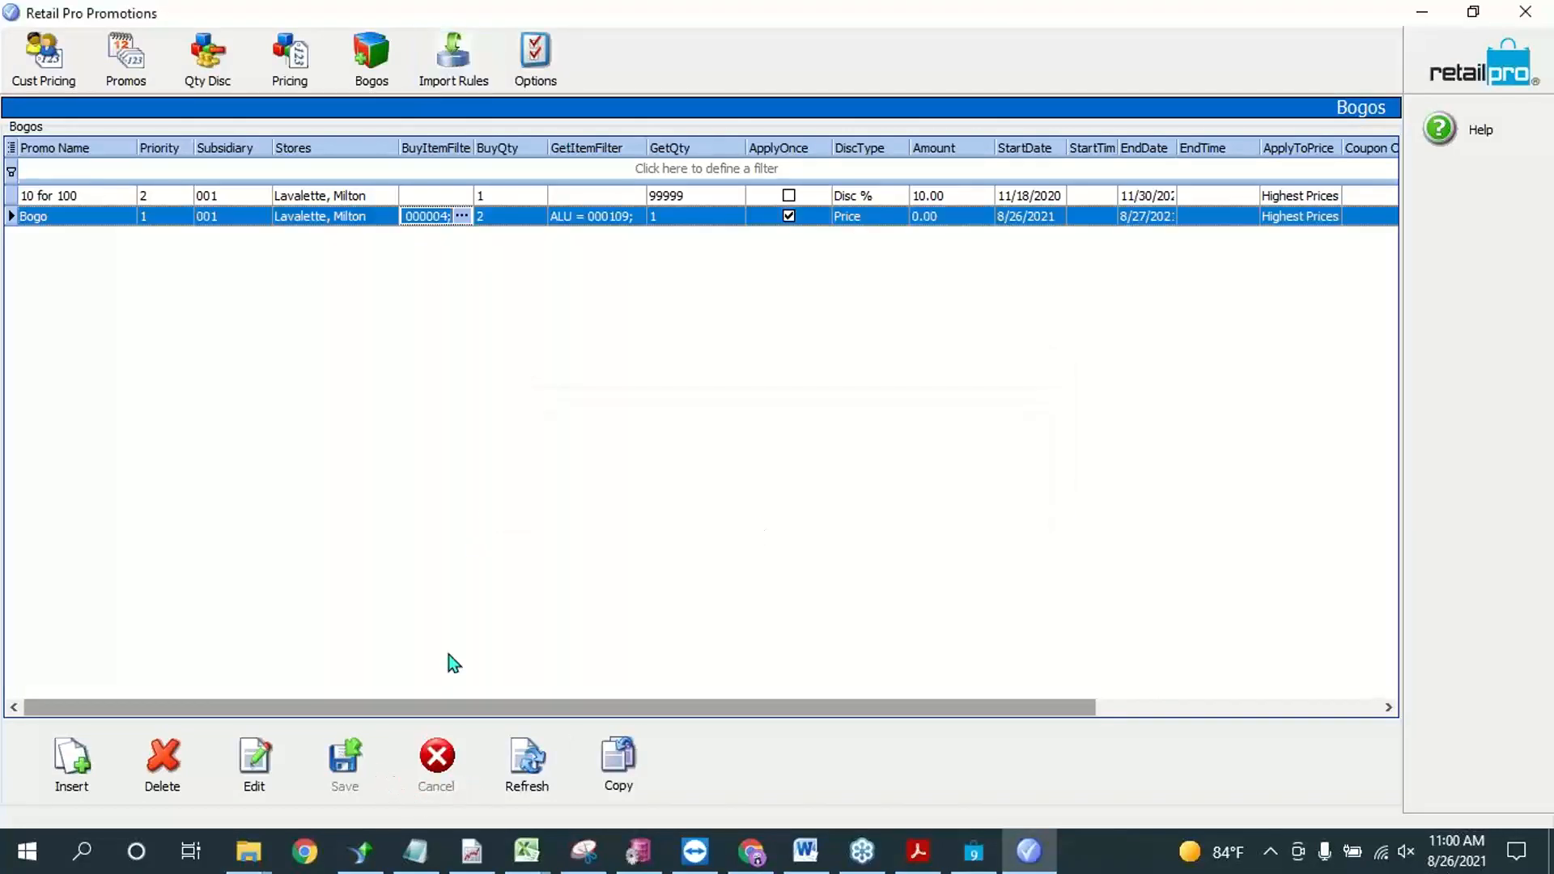
Step: Open the plugin options and review the choices for the receipt item field that stores manual discounts
{"action": "left_click", "coordinate": [535, 58]}
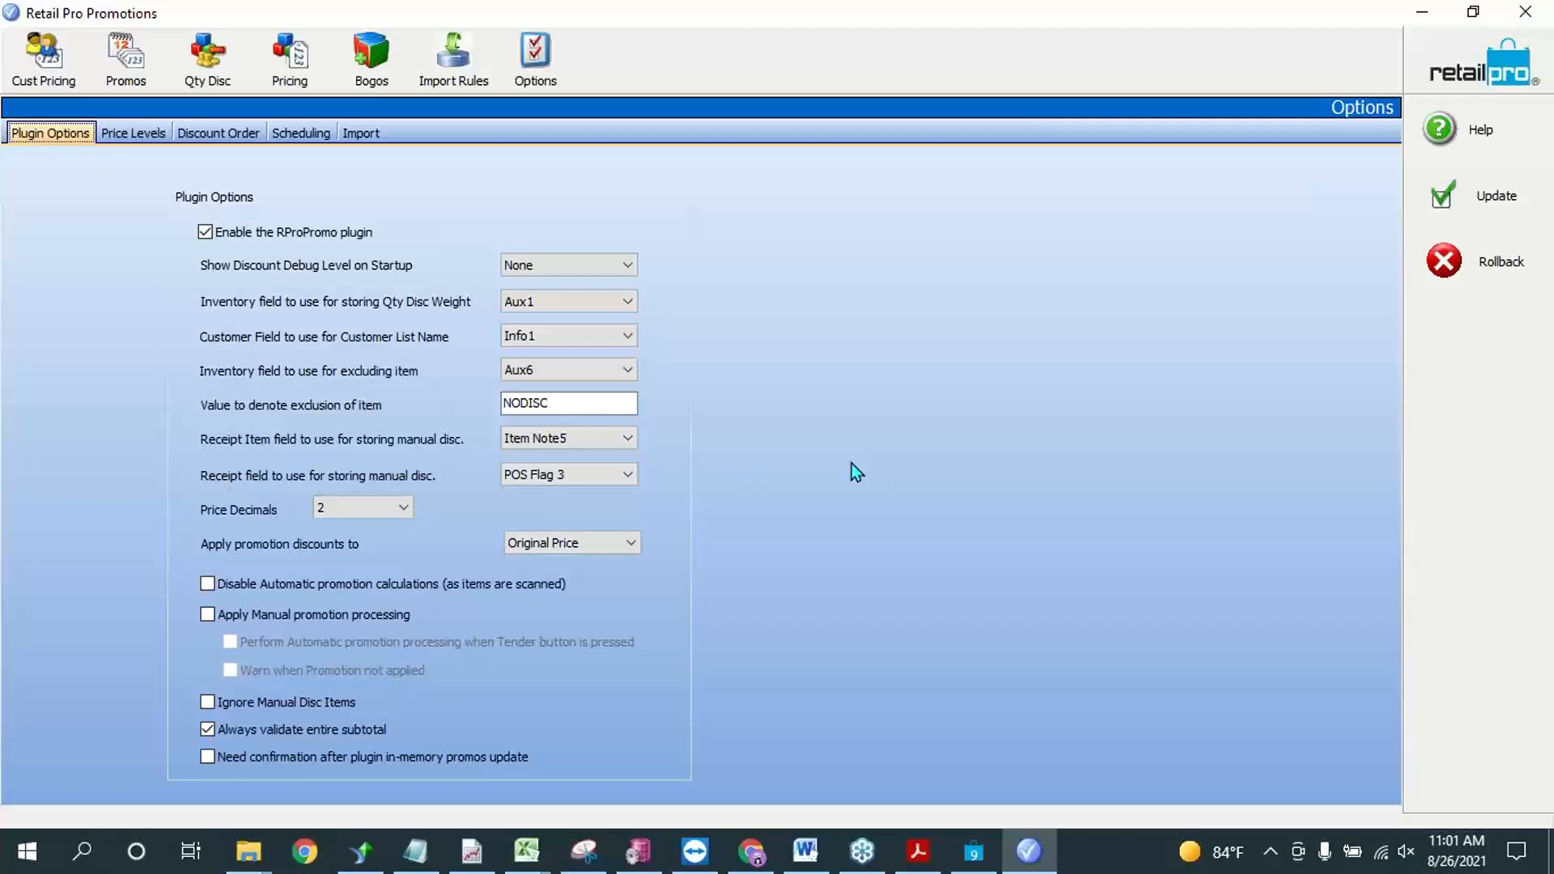
{"action": "left_click", "coordinate": [631, 439]}
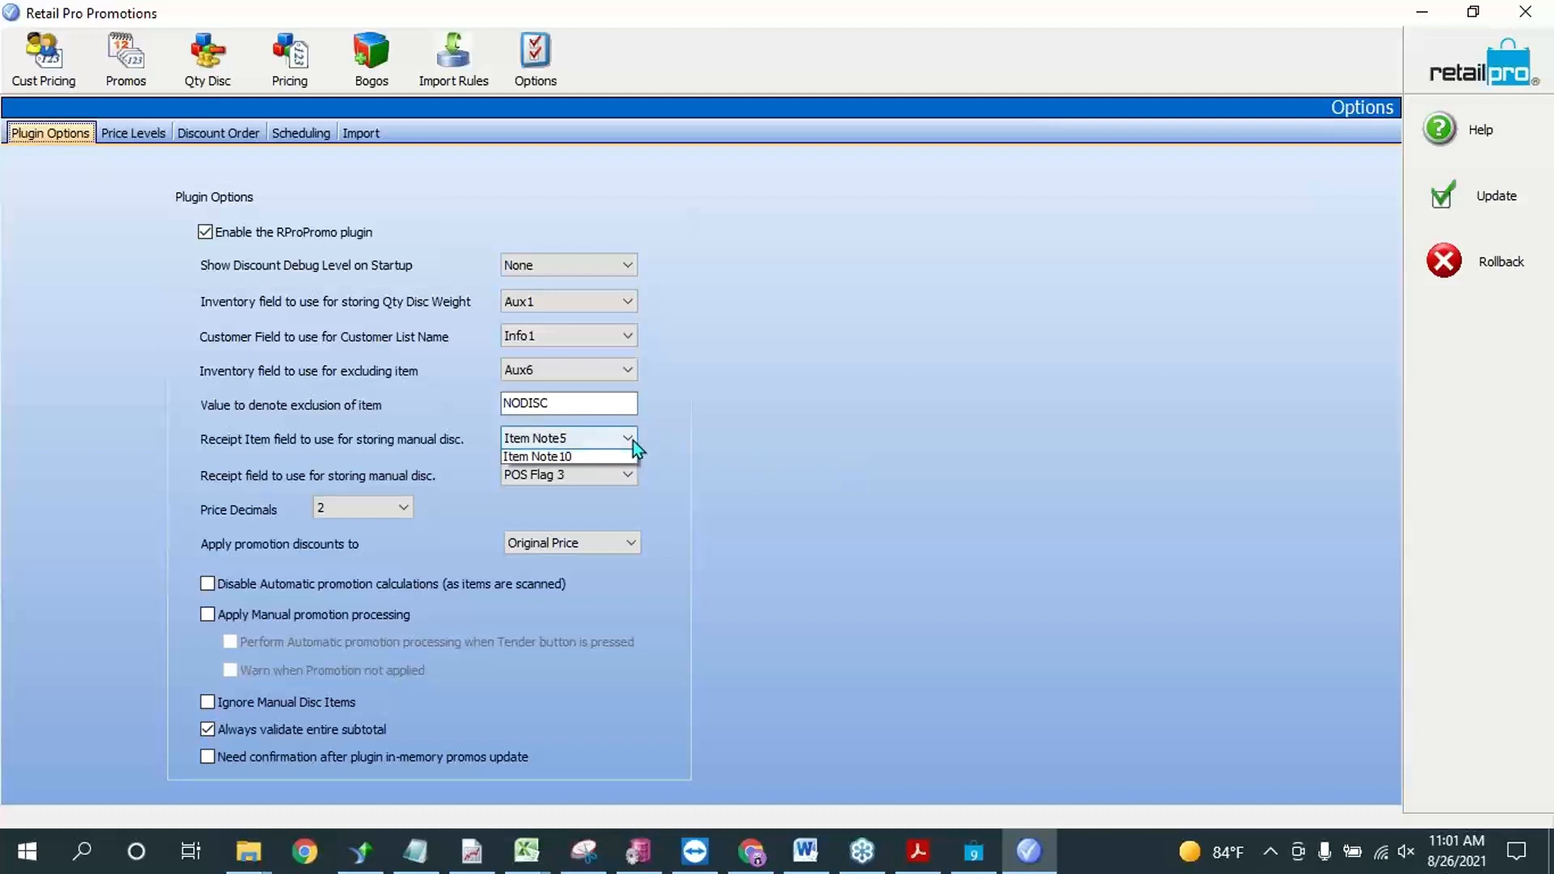
{"action": "left_click", "coordinate": [631, 440]}
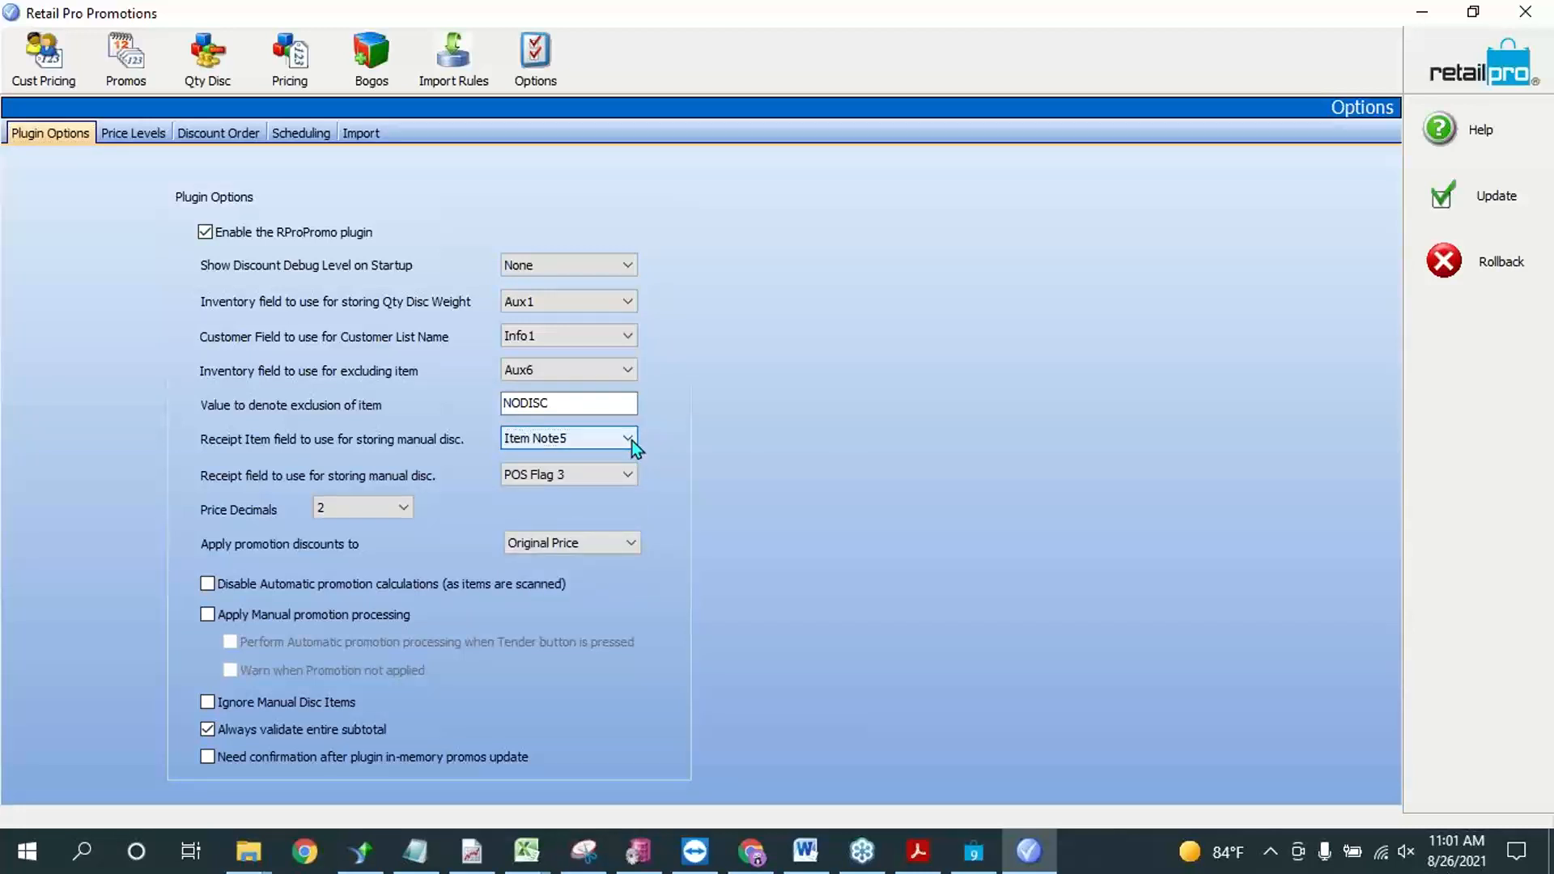
{"action": "left_click", "coordinate": [630, 441]}
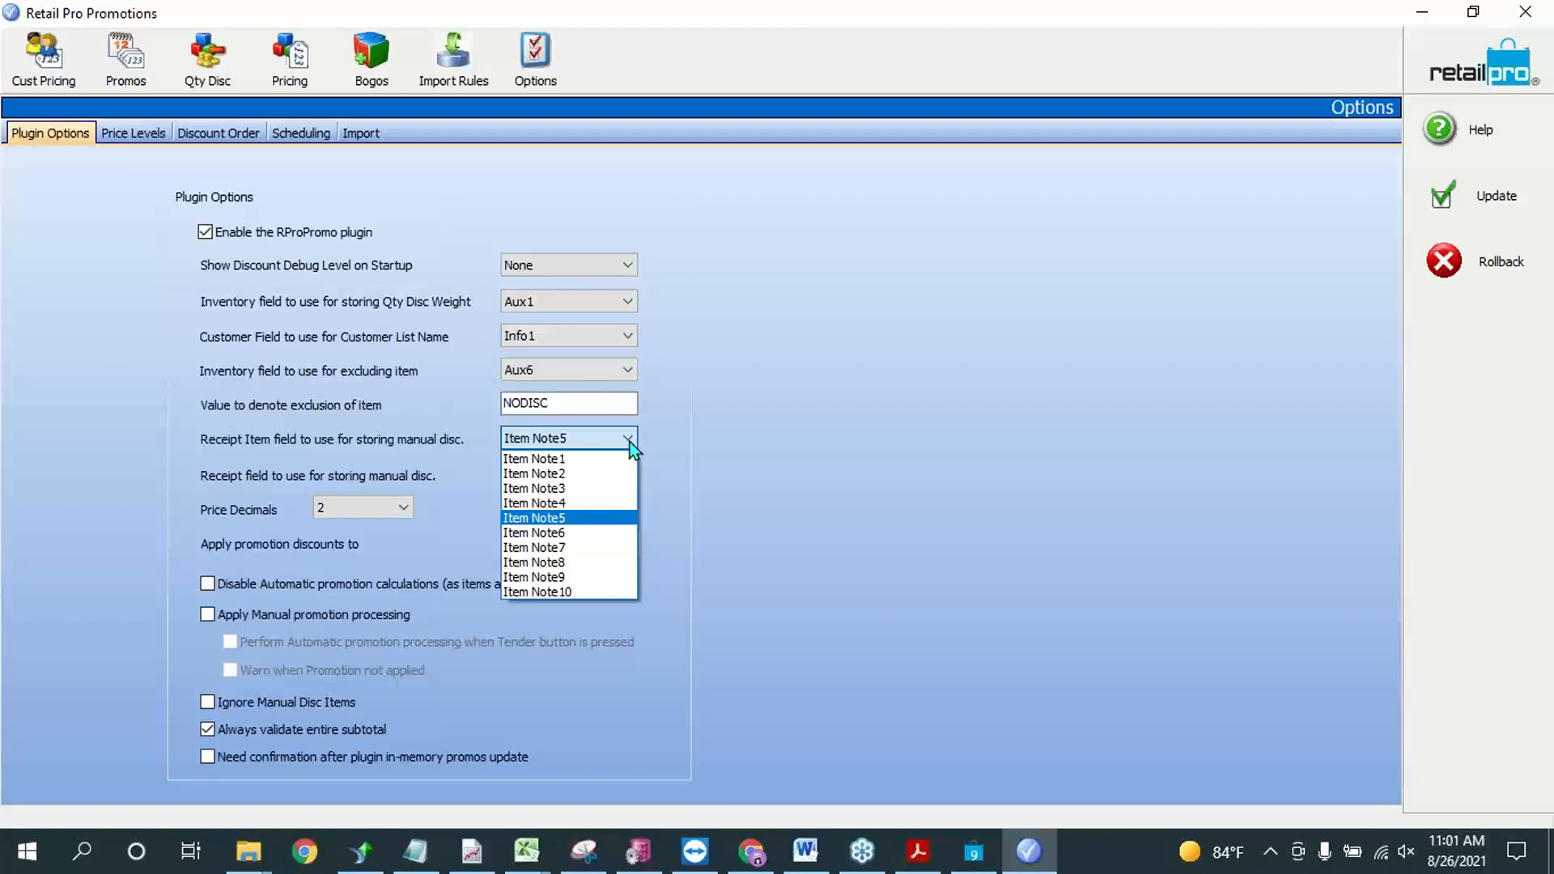
{"action": "left_click", "coordinate": [897, 472]}
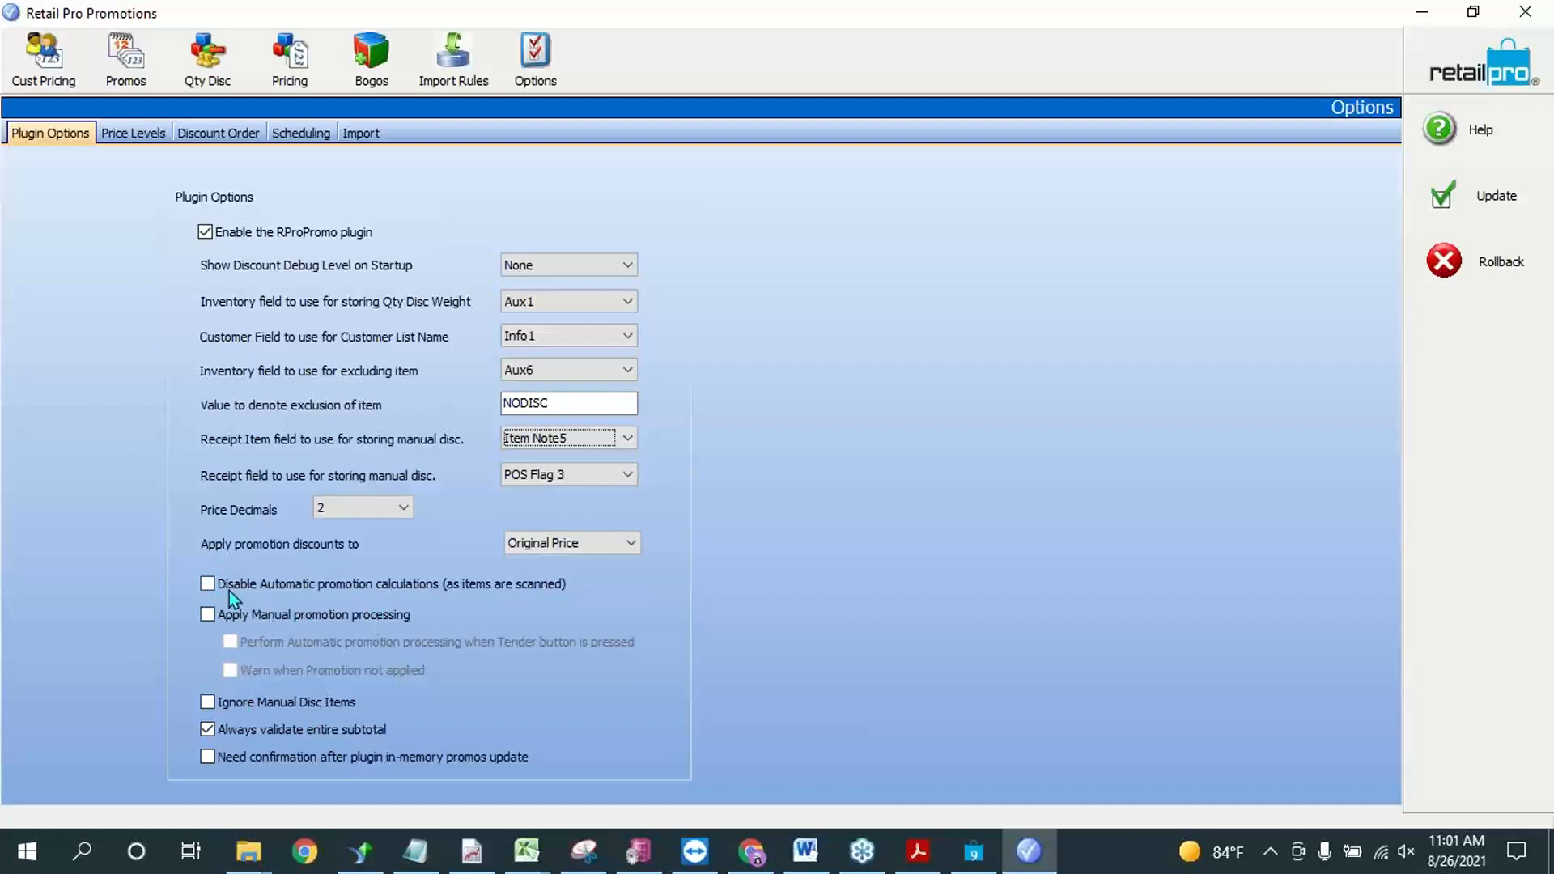
Step: Enable manual promotion processing with automatic processing when Tender is pressed, leaving the warning for unapplied promotions off
{"action": "left_click", "coordinate": [267, 618]}
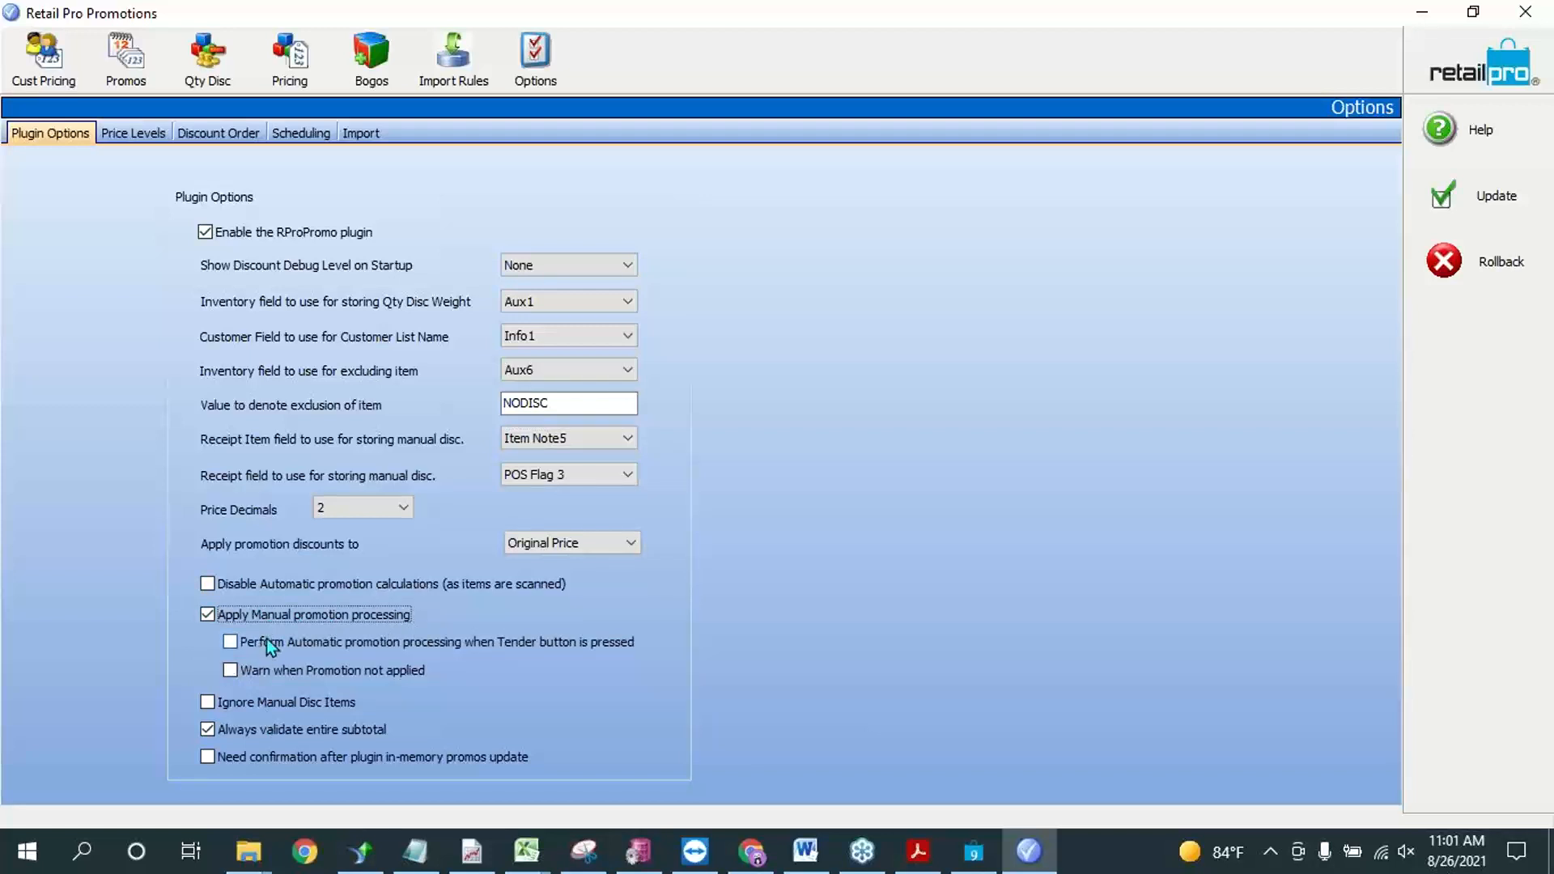
{"action": "left_click", "coordinate": [265, 638]}
{"action": "left_click", "coordinate": [274, 670]}
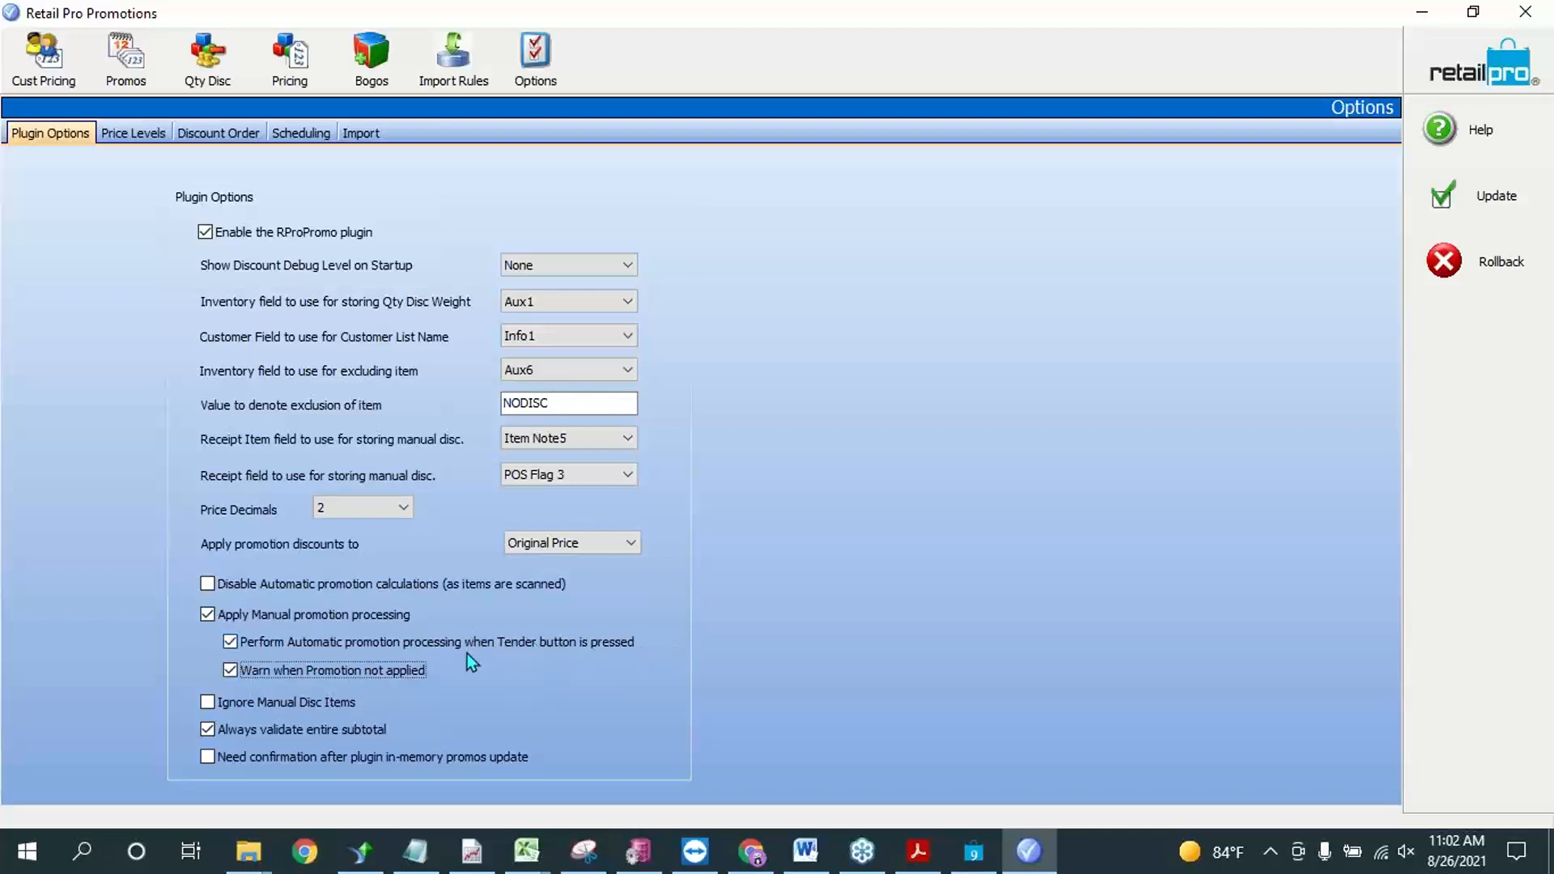
{"action": "left_click", "coordinate": [294, 672]}
Step: Review the active discount price levels, including those for Customer Pricing and Qty Discounts
{"action": "left_click", "coordinate": [111, 132]}
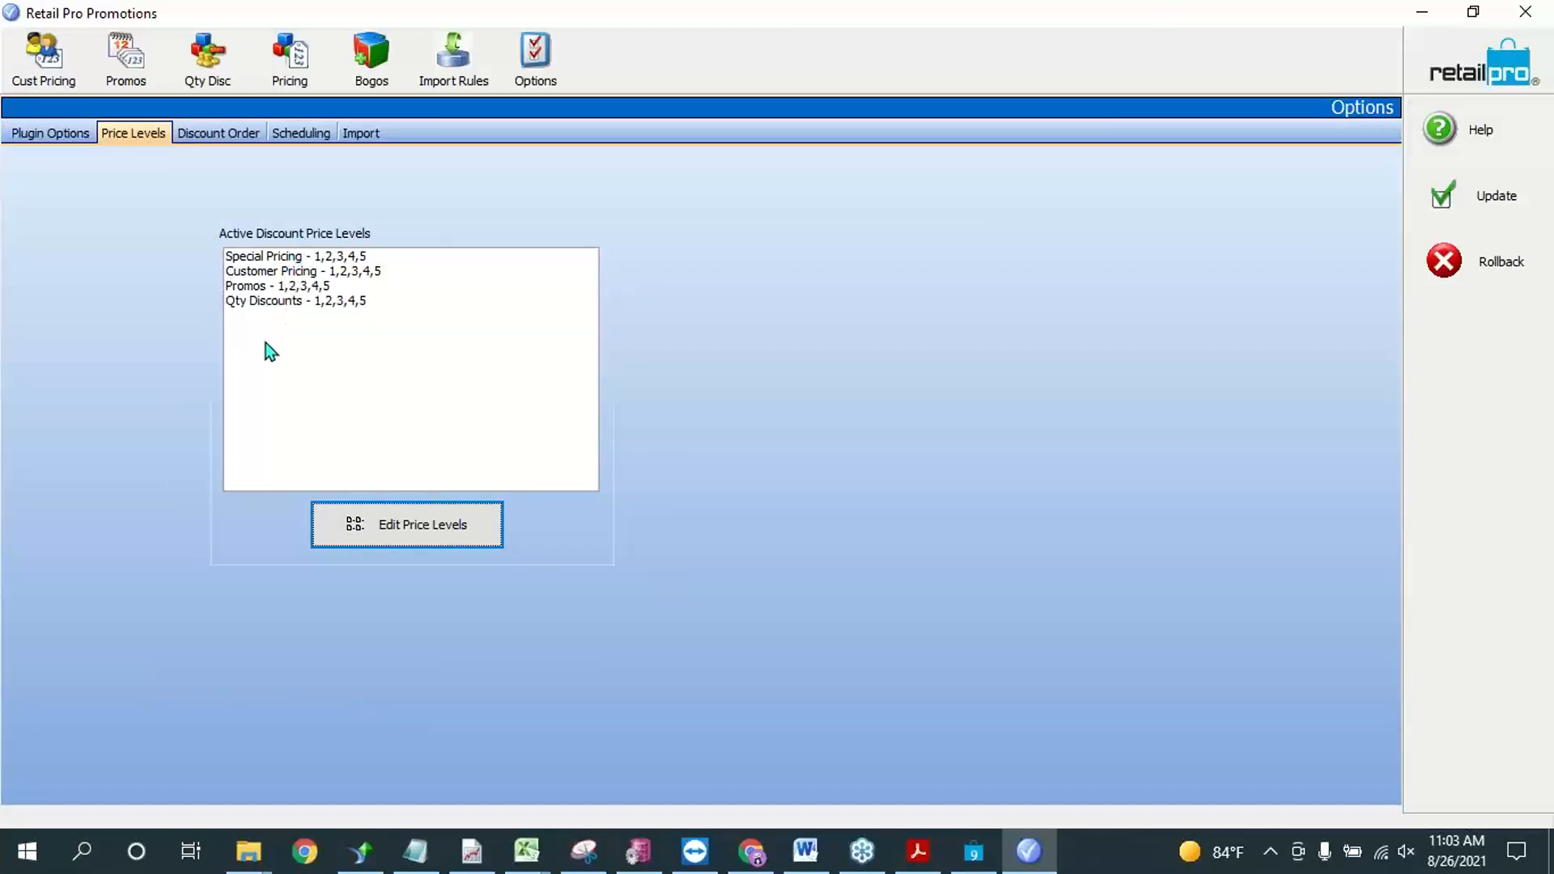
{"action": "left_click", "coordinate": [270, 300]}
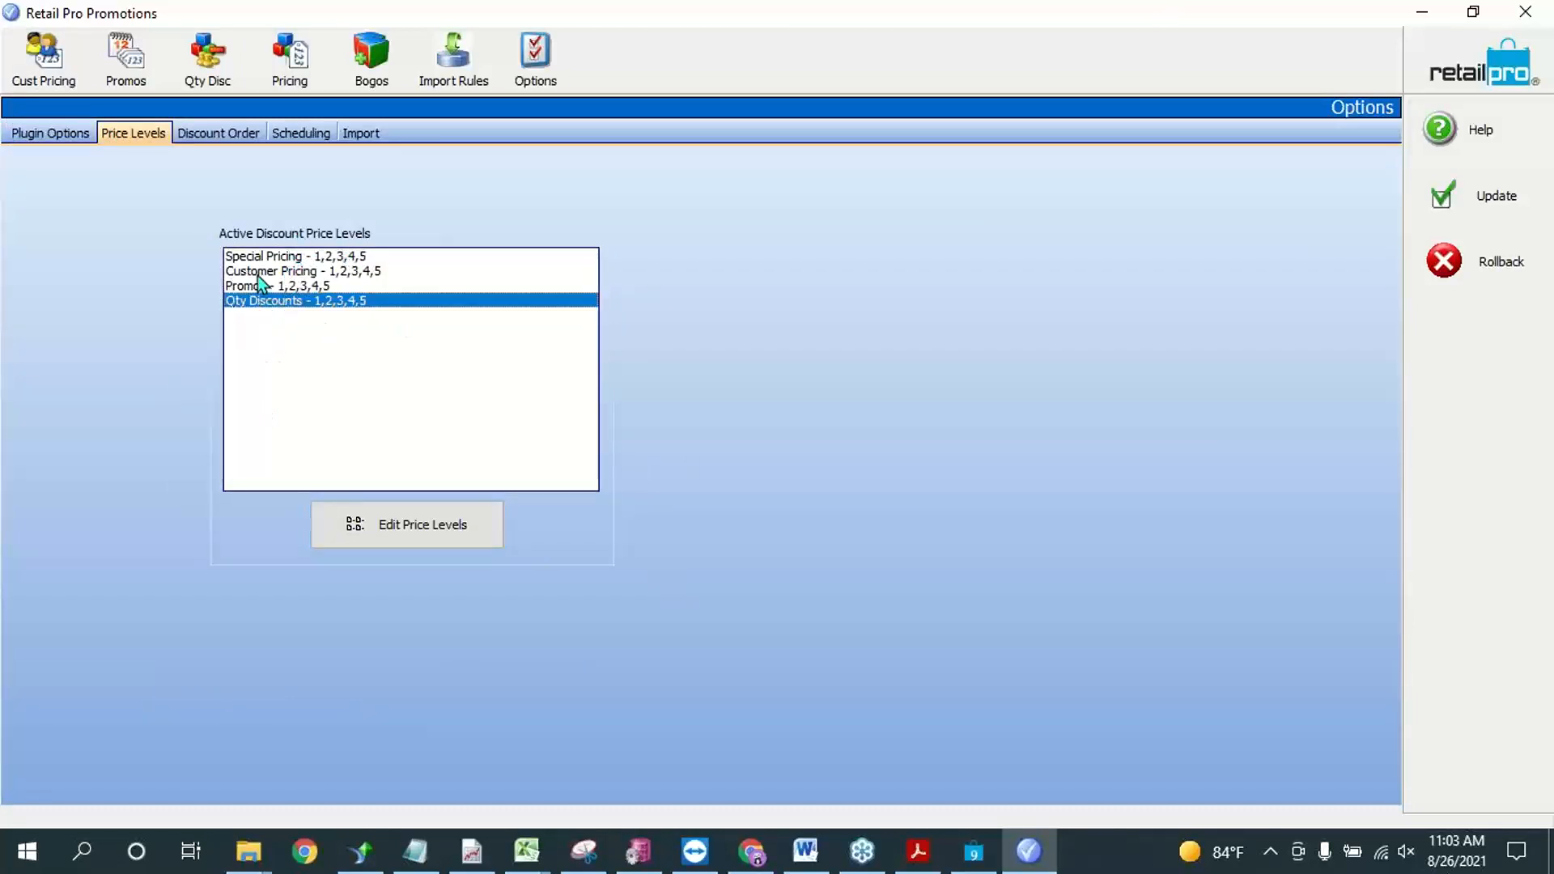
{"action": "left_click", "coordinate": [261, 273]}
{"action": "left_click", "coordinate": [270, 303]}
Step: Examine the discount order, comparing the positions of Special Pricing and Subtotal BOGOs
{"action": "left_click", "coordinate": [194, 131]}
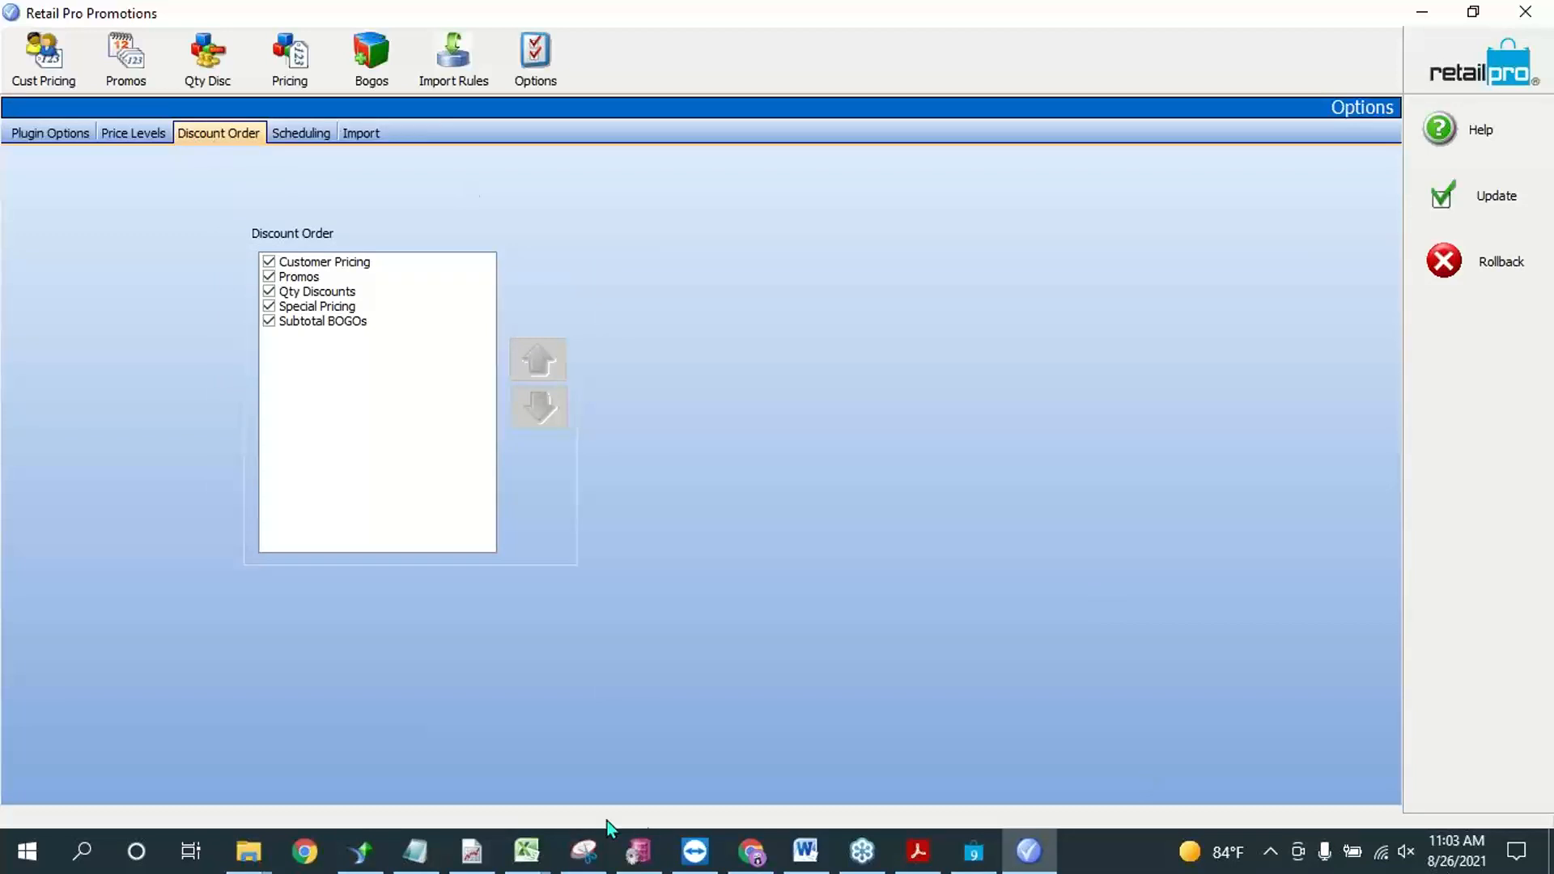
{"action": "left_click", "coordinate": [349, 307]}
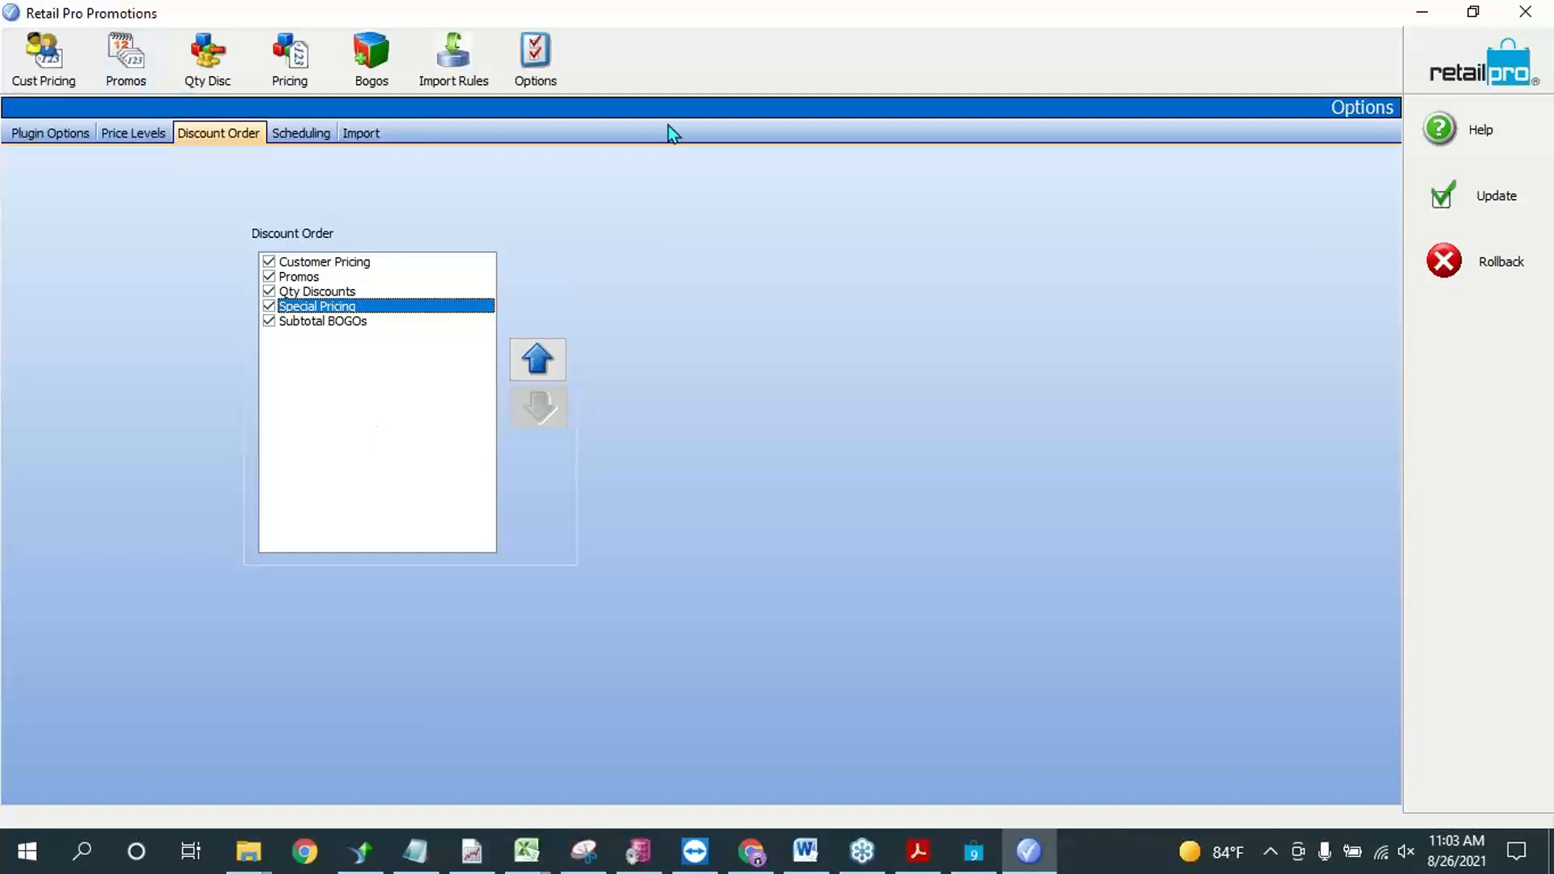
{"action": "left_click", "coordinate": [303, 322]}
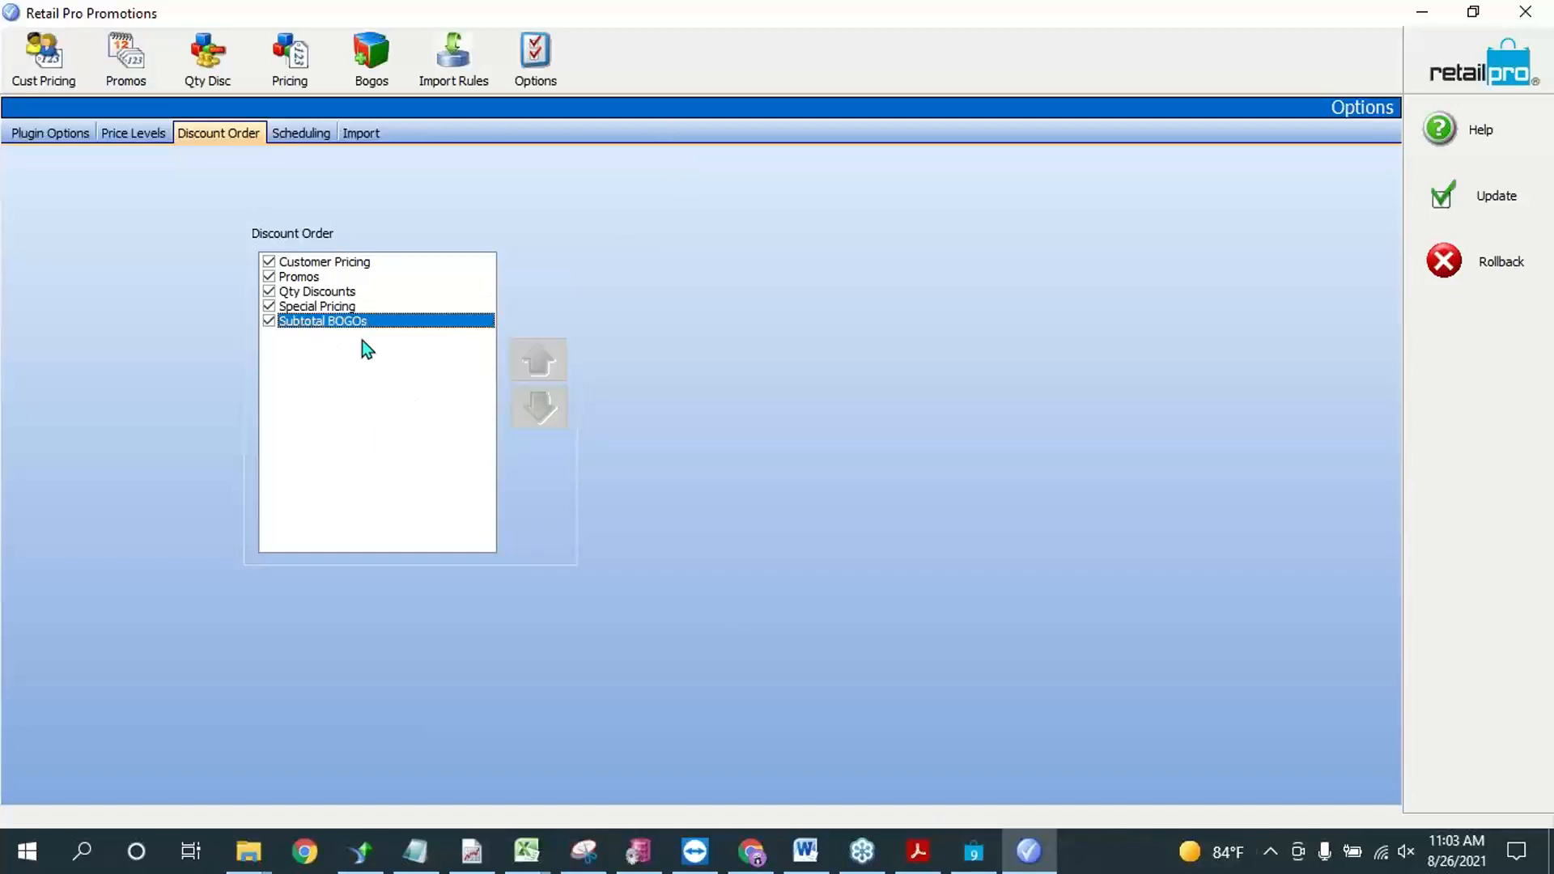
{"action": "left_click", "coordinate": [317, 308]}
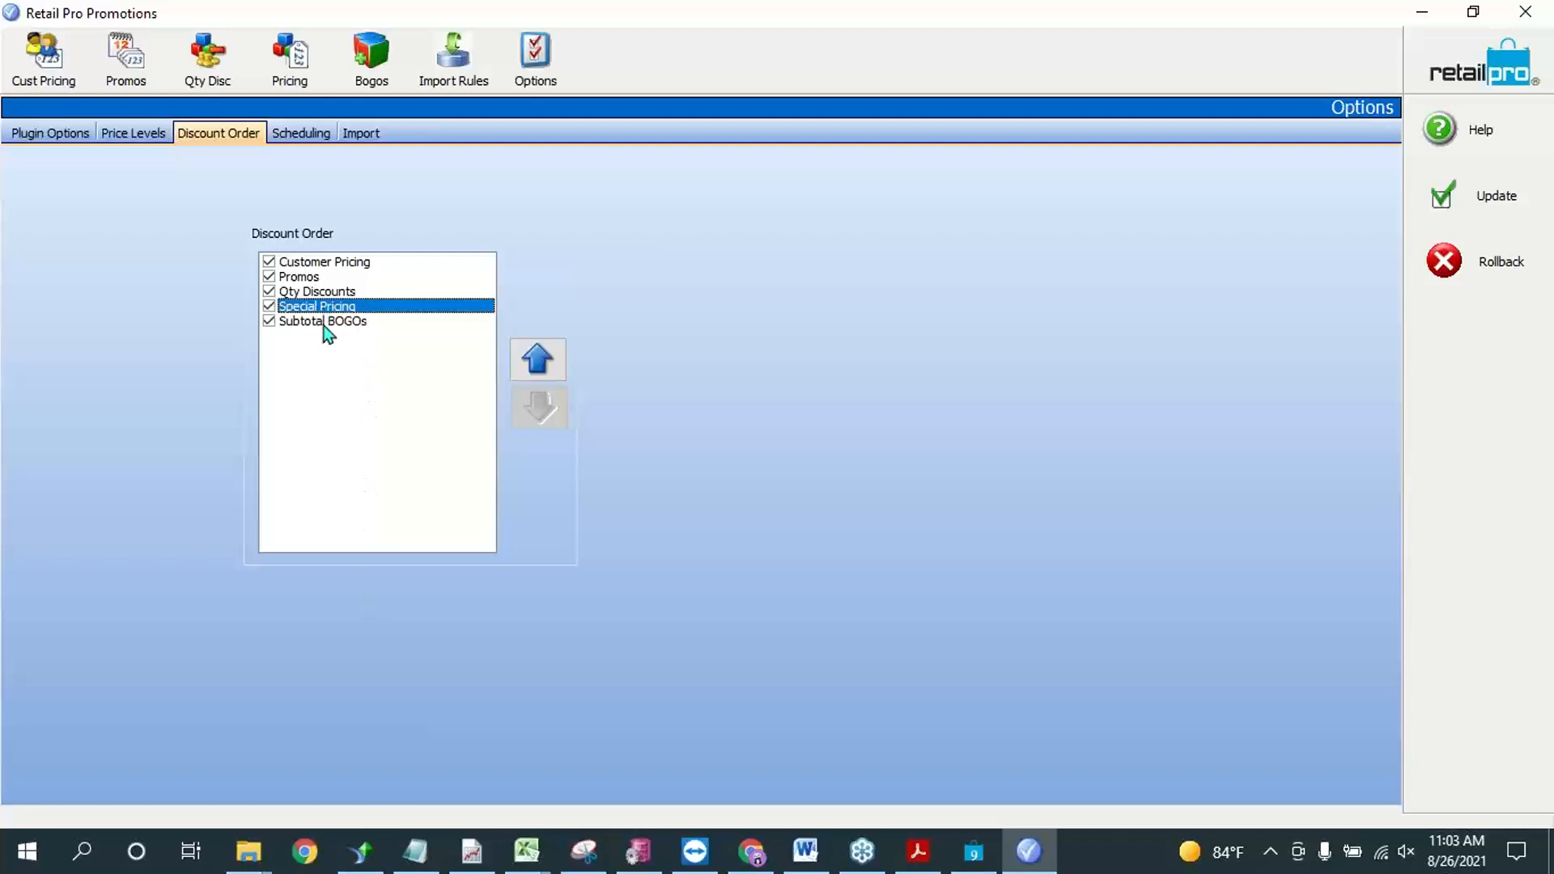
{"action": "left_click", "coordinate": [324, 324]}
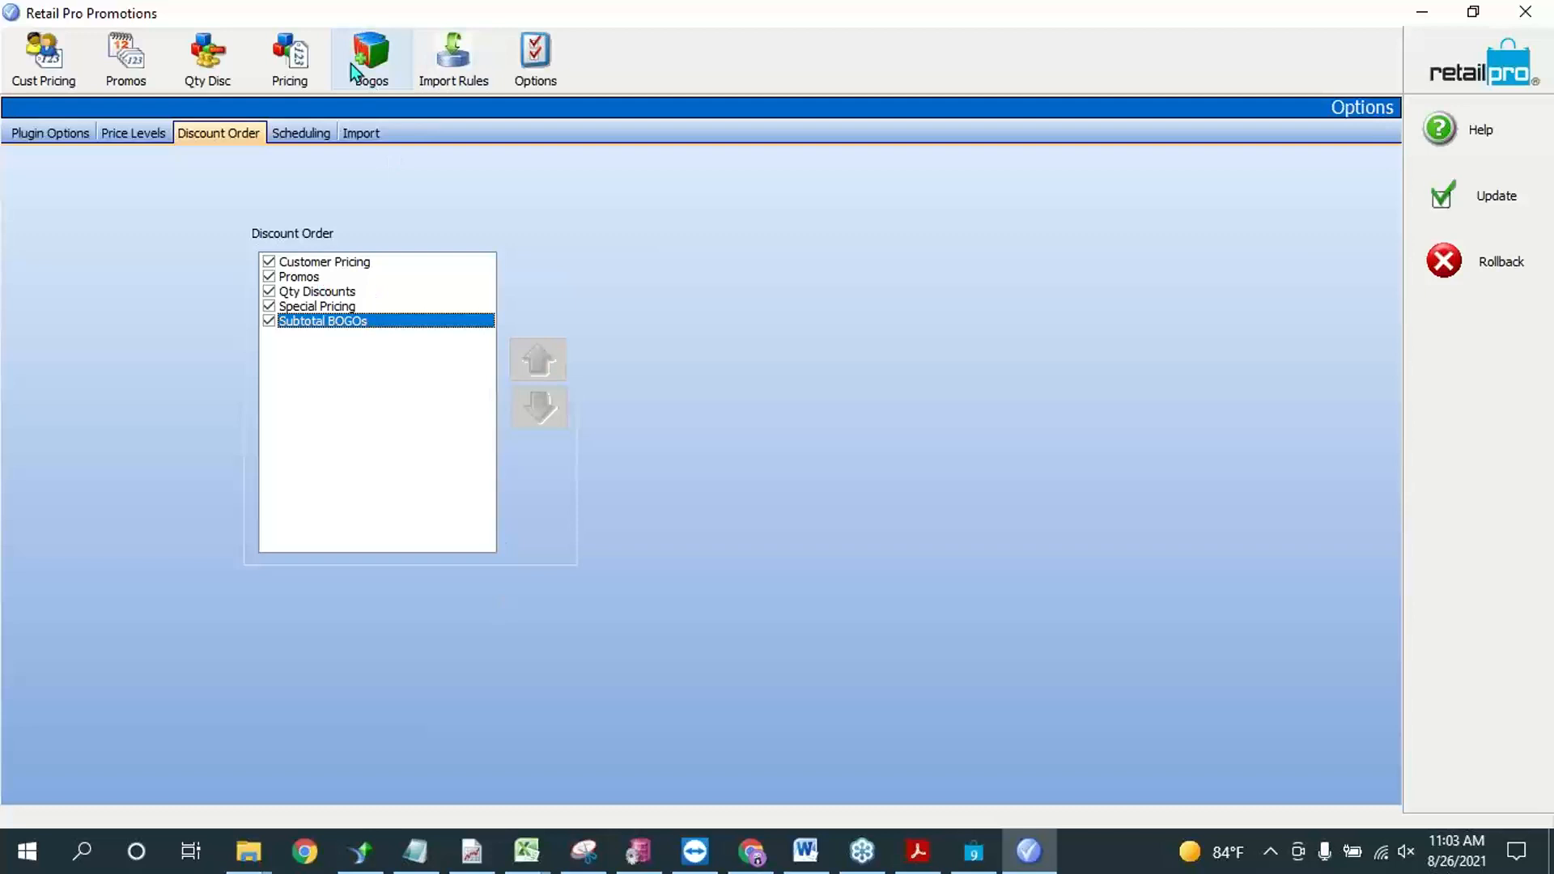
Step: Review the season dates for scheduling and the import options, and return to the plugin options
{"action": "left_click", "coordinate": [306, 133]}
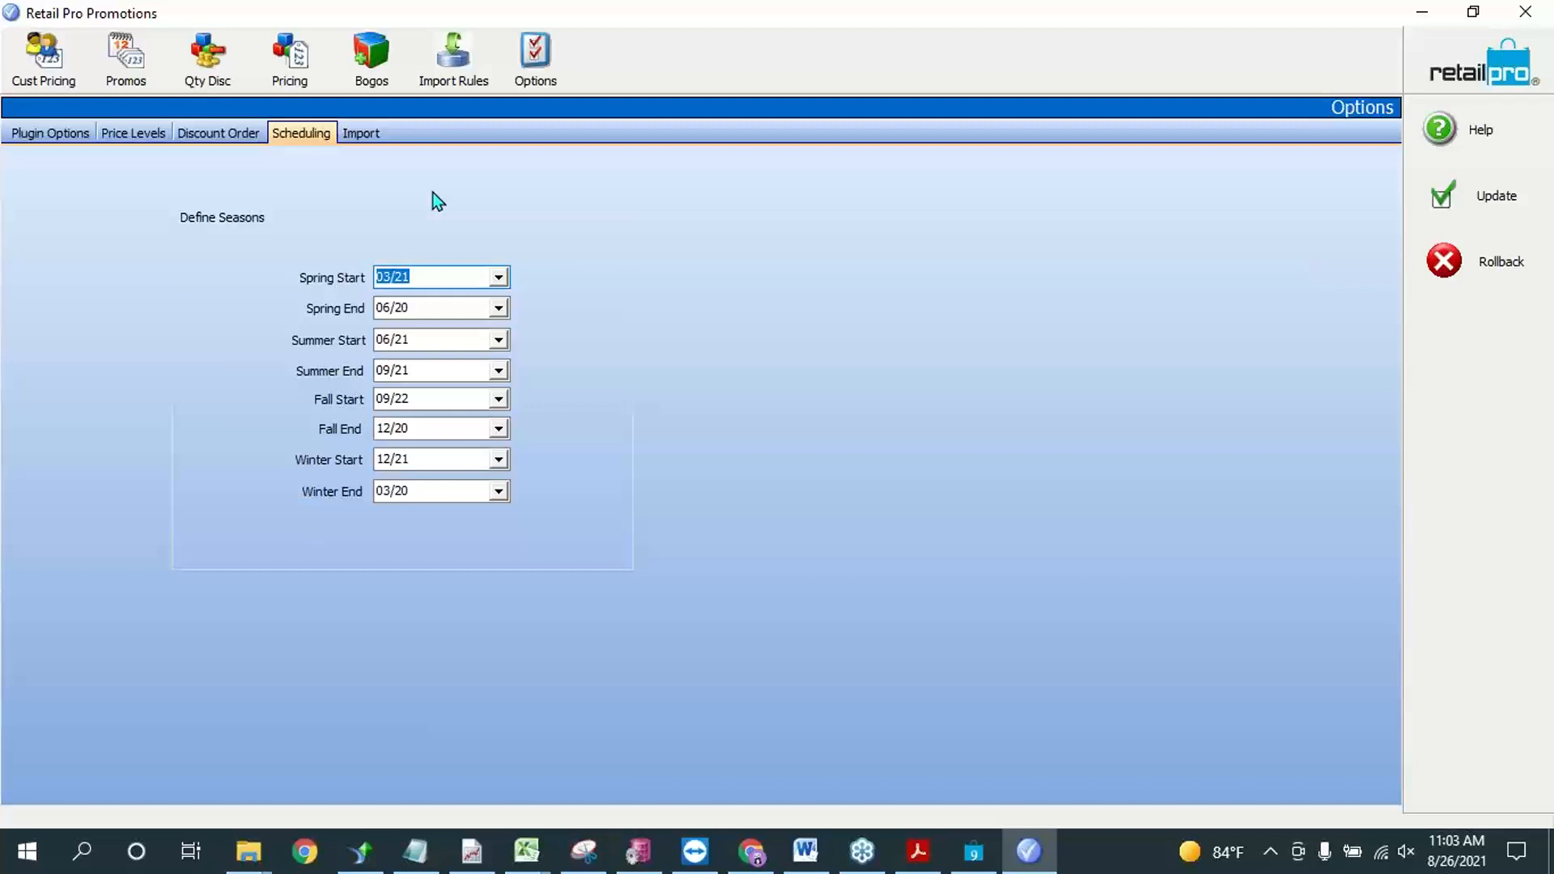
{"action": "left_click", "coordinate": [358, 133]}
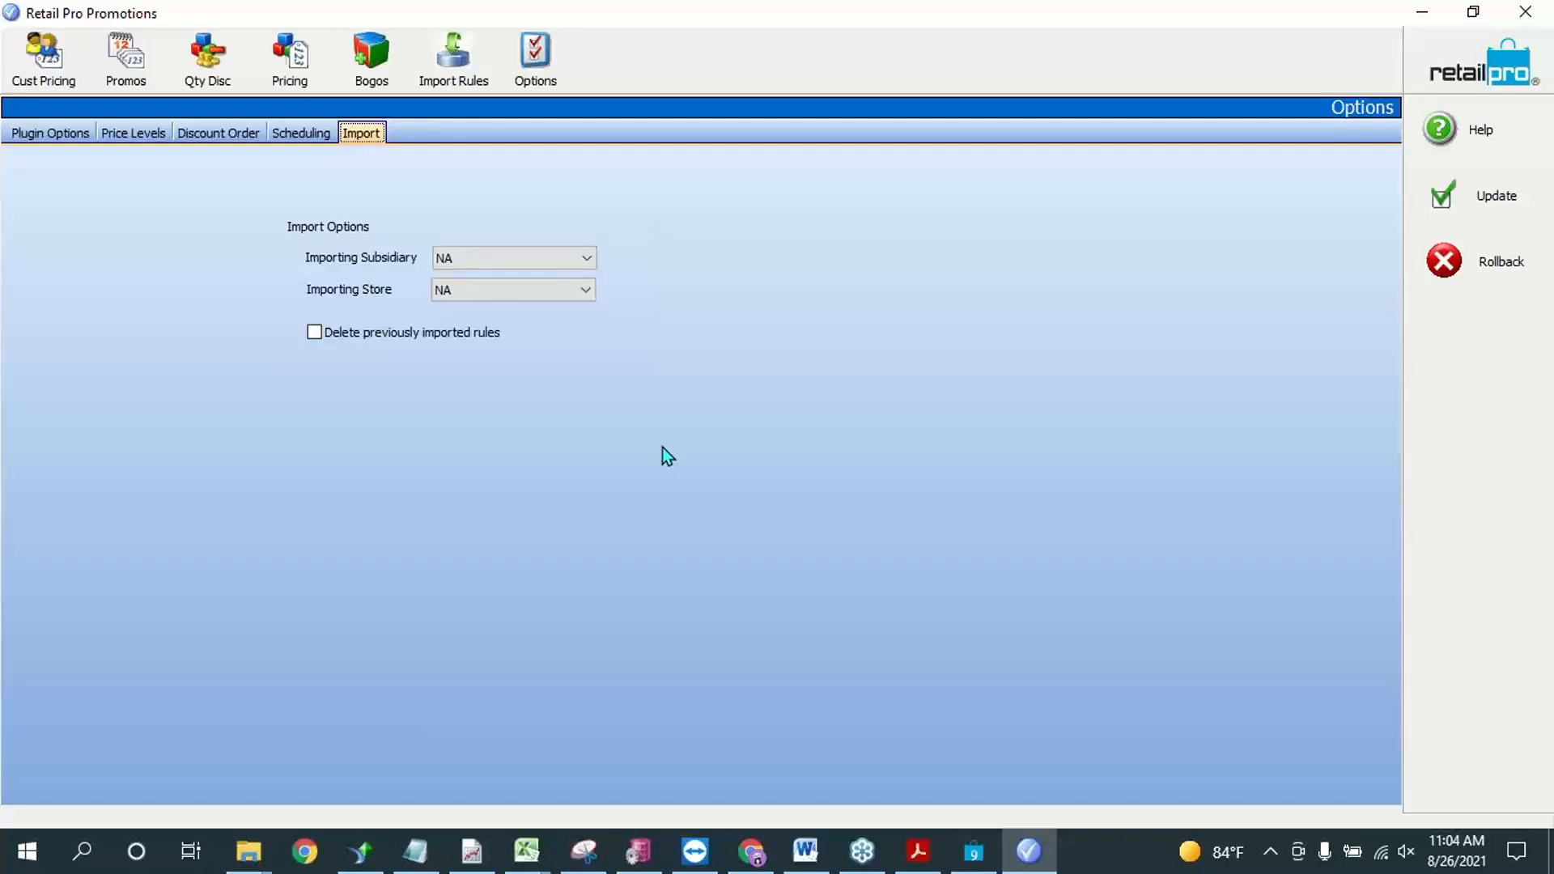
{"action": "left_click", "coordinate": [70, 130]}
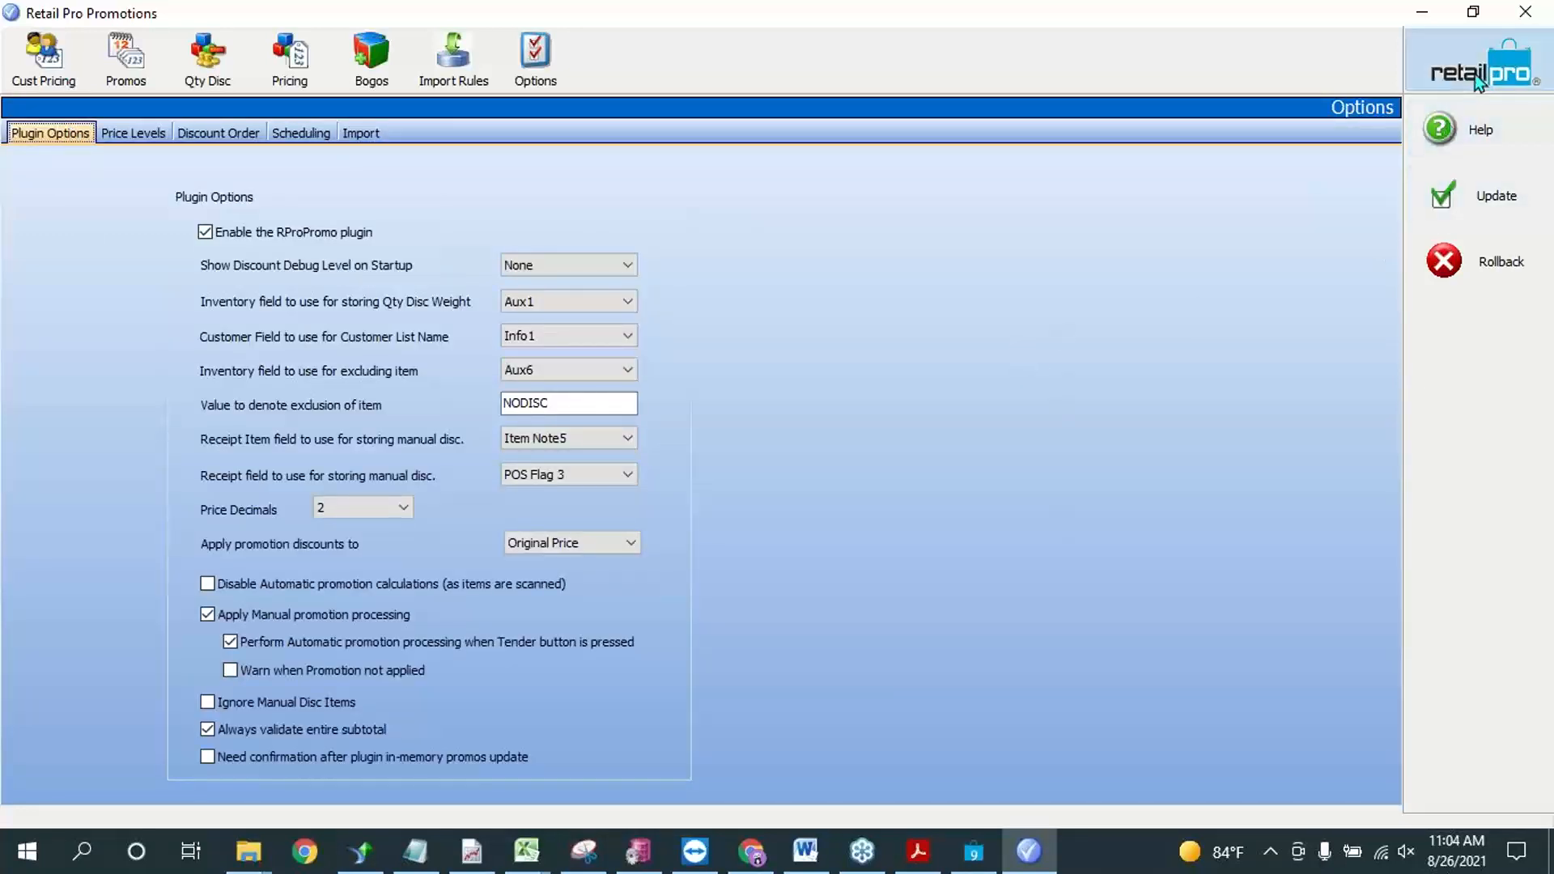
Step: Return to the Promotions home screen and read the definitions of the modules
{"action": "left_click", "coordinate": [1478, 81]}
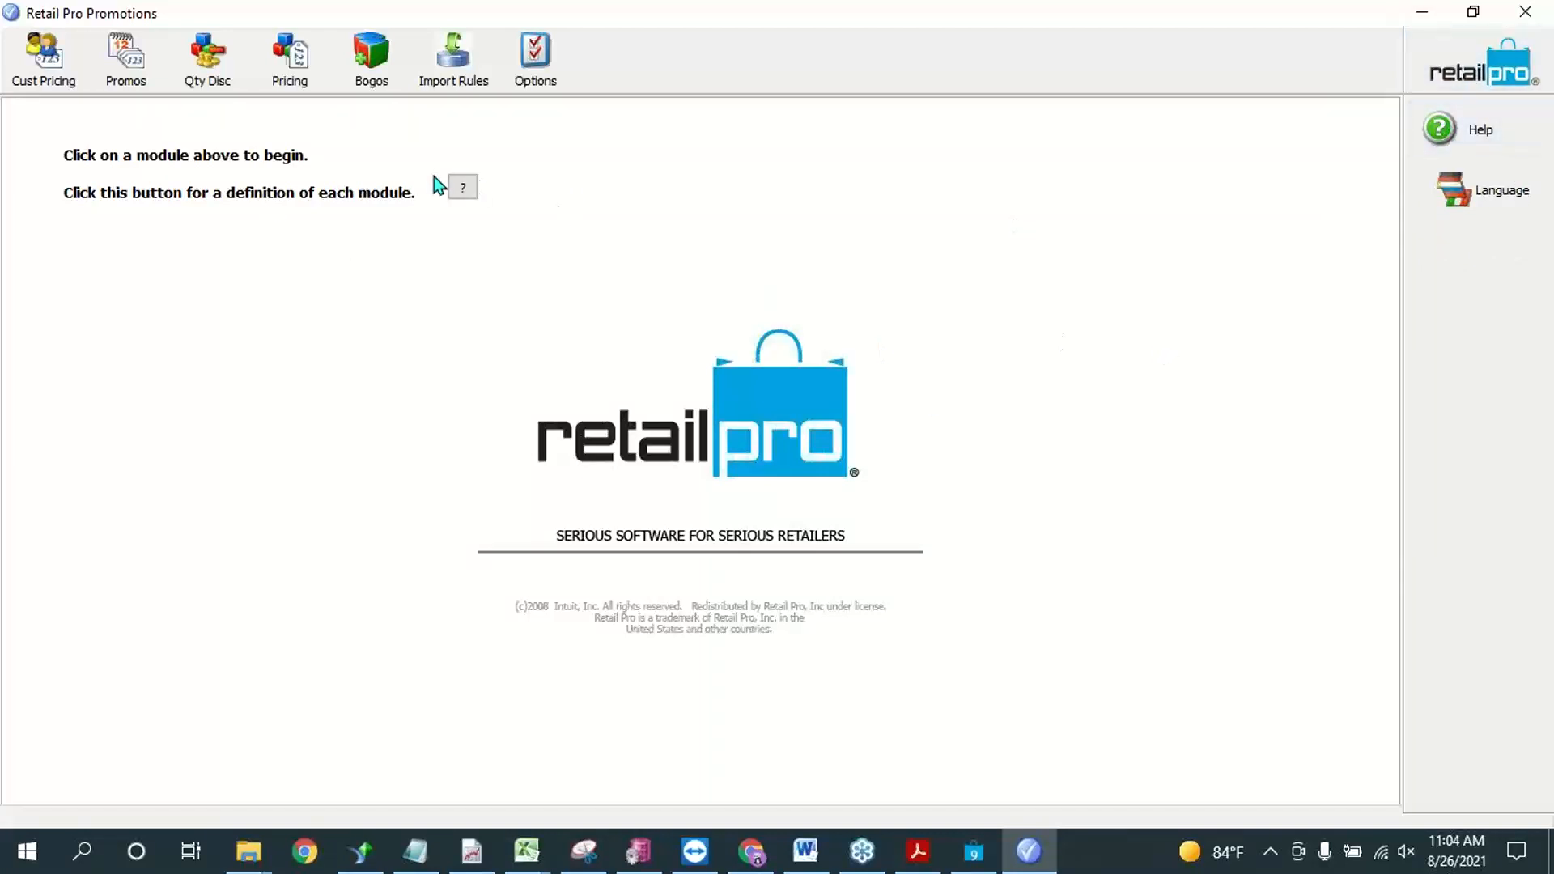
{"action": "left_click", "coordinate": [463, 186]}
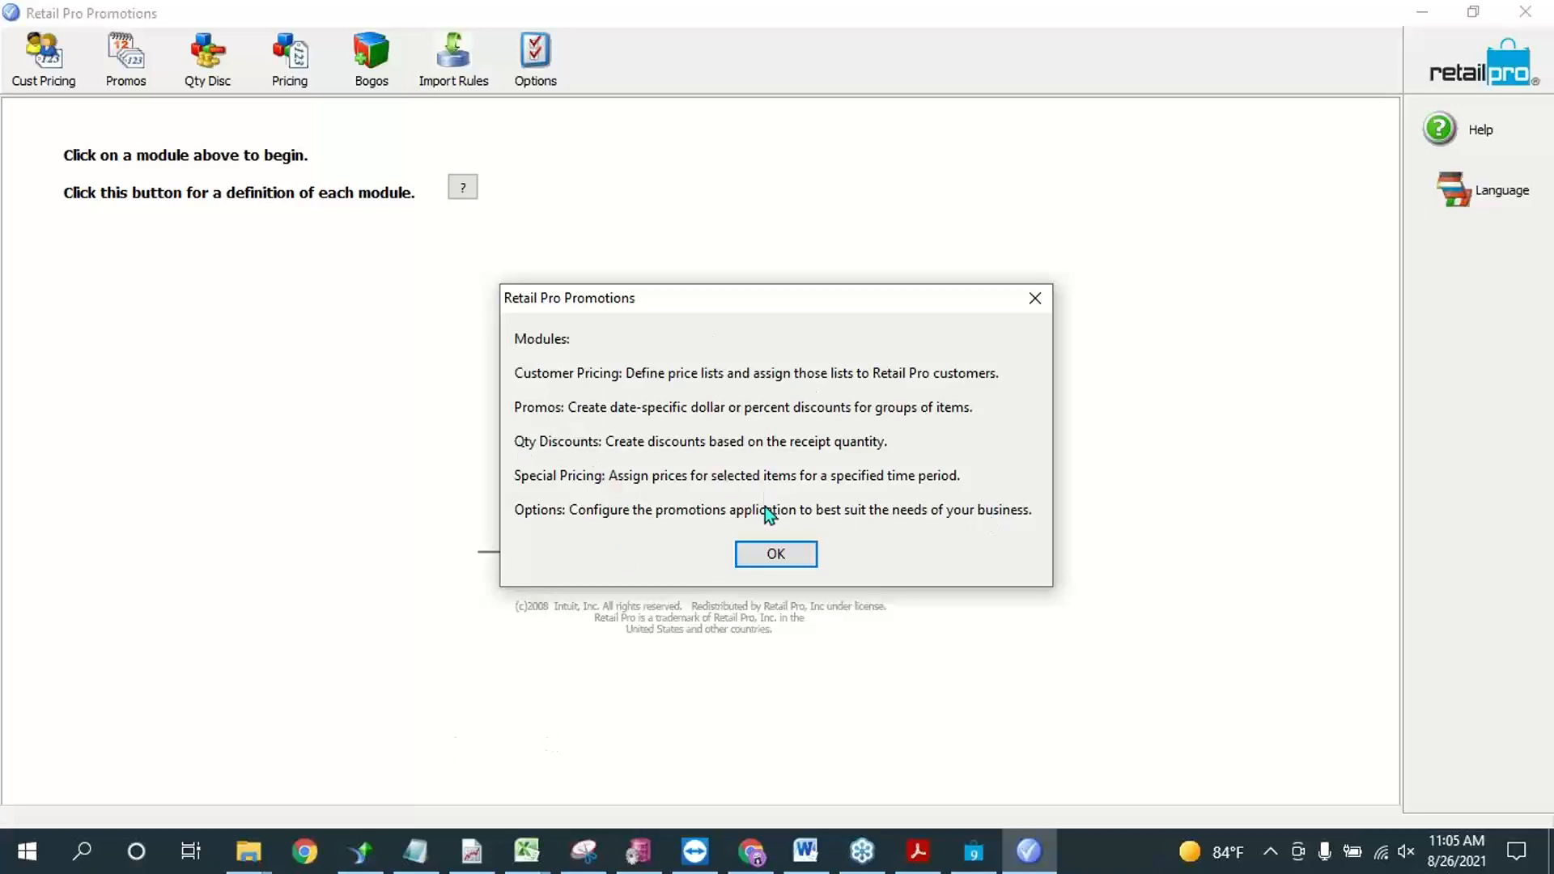
{"action": "left_click", "coordinate": [776, 556]}
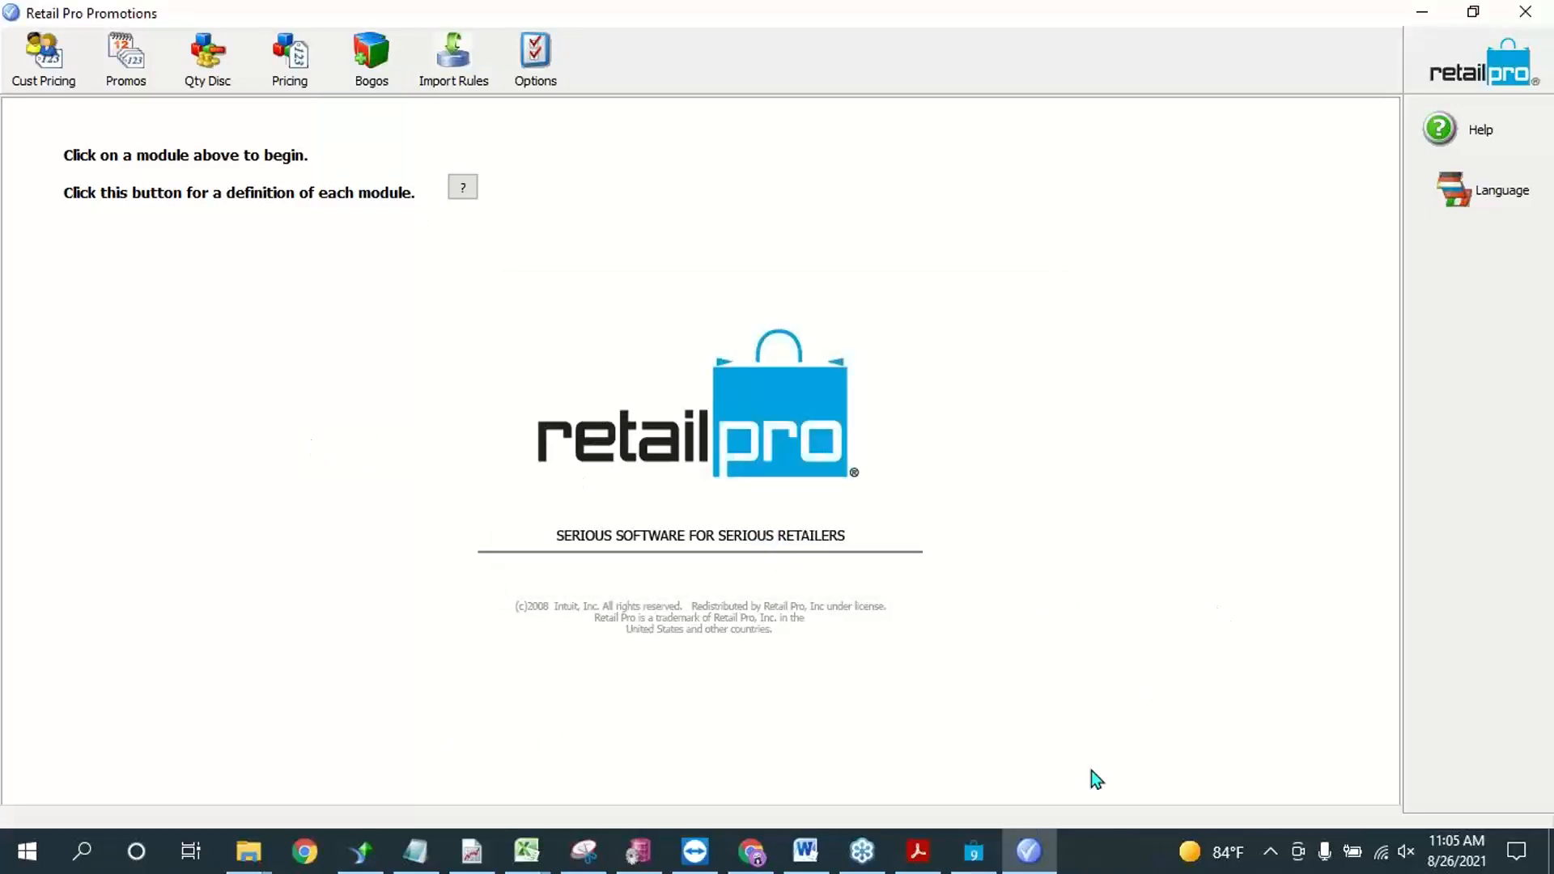
Step: Switch to RP9_Promotions.pdf in Acrobat Reader and look through its table of contents
{"action": "left_click", "coordinate": [971, 854]}
{"action": "left_click", "coordinate": [932, 853]}
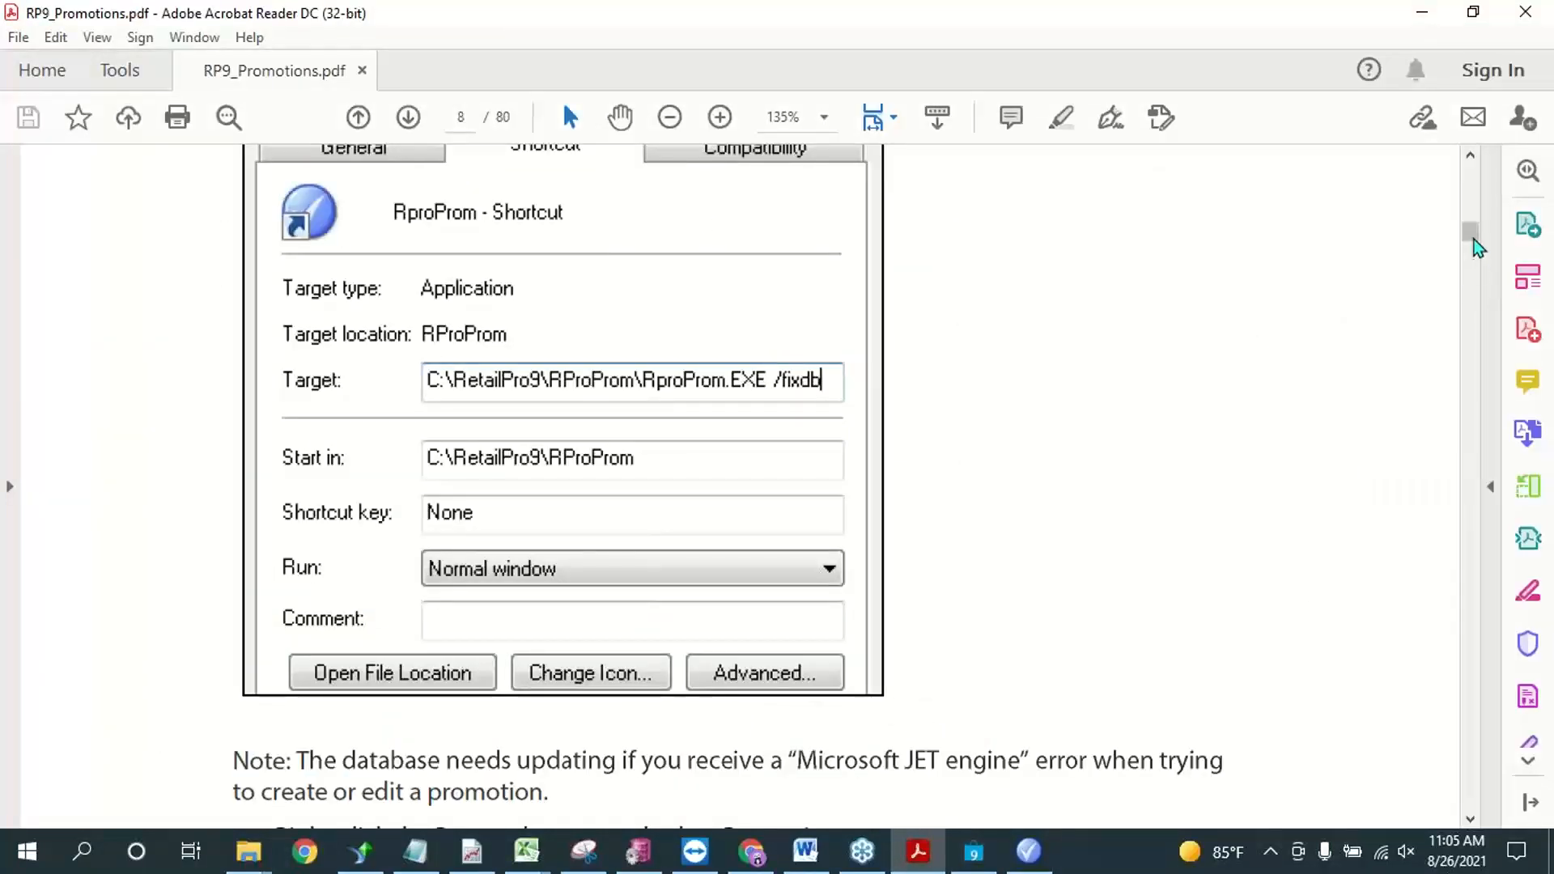
{"action": "left_click_drag", "start_coordinate": [1477, 247], "coordinate": [1477, 201]}
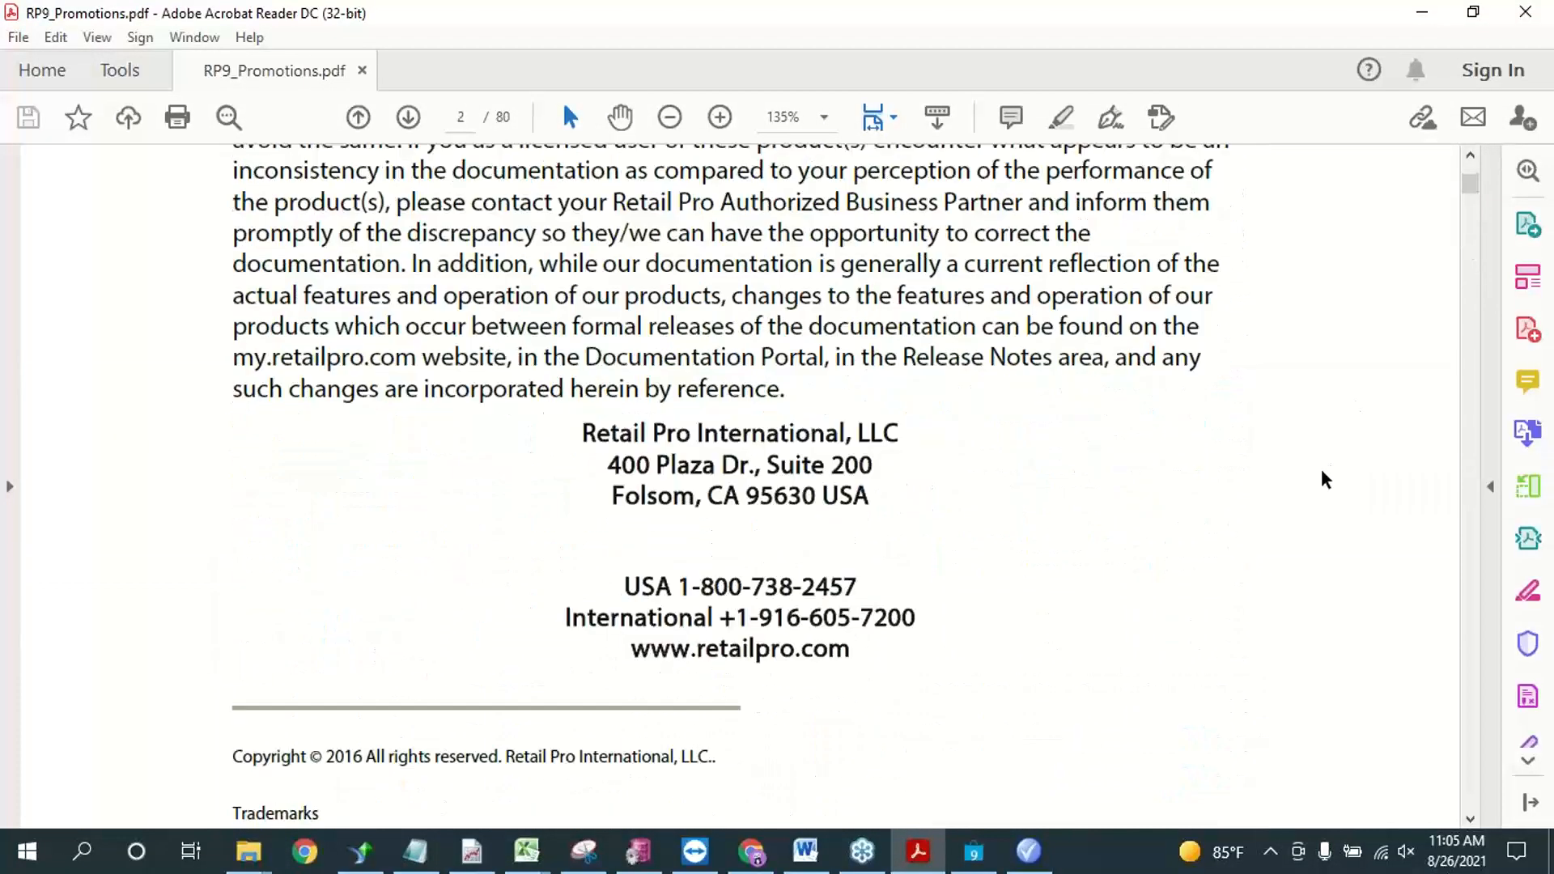
{"action": "scroll", "coordinate": [1324, 479], "scroll_direction": "down", "scroll_amount": 15}
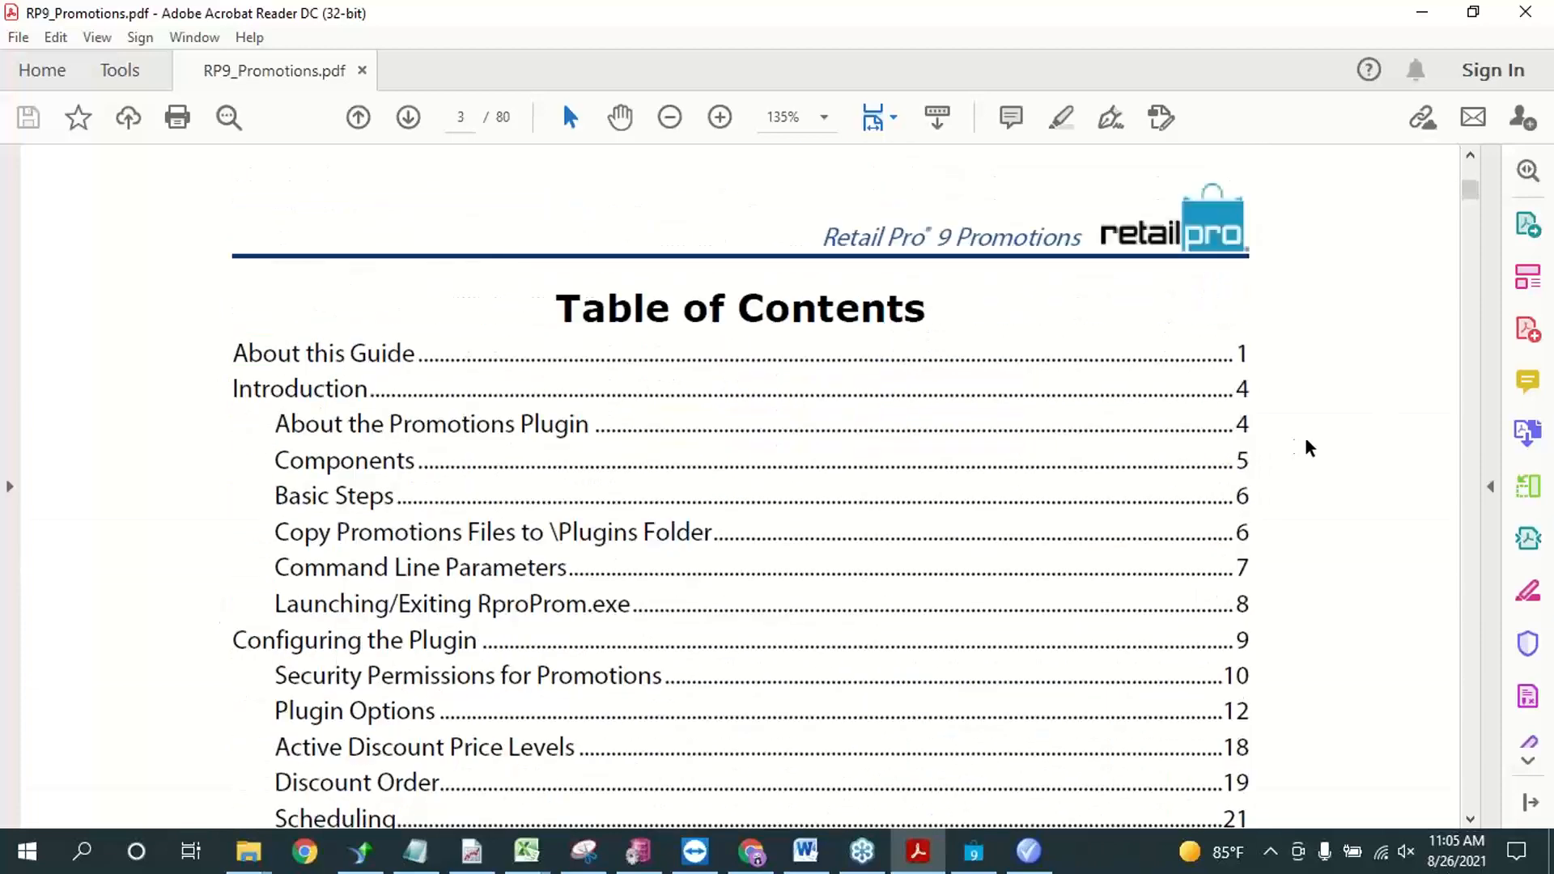
{"action": "scroll", "coordinate": [558, 496], "scroll_direction": "down", "scroll_amount": 3}
{"action": "scroll", "coordinate": [567, 486], "scroll_direction": "down", "scroll_amount": 2}
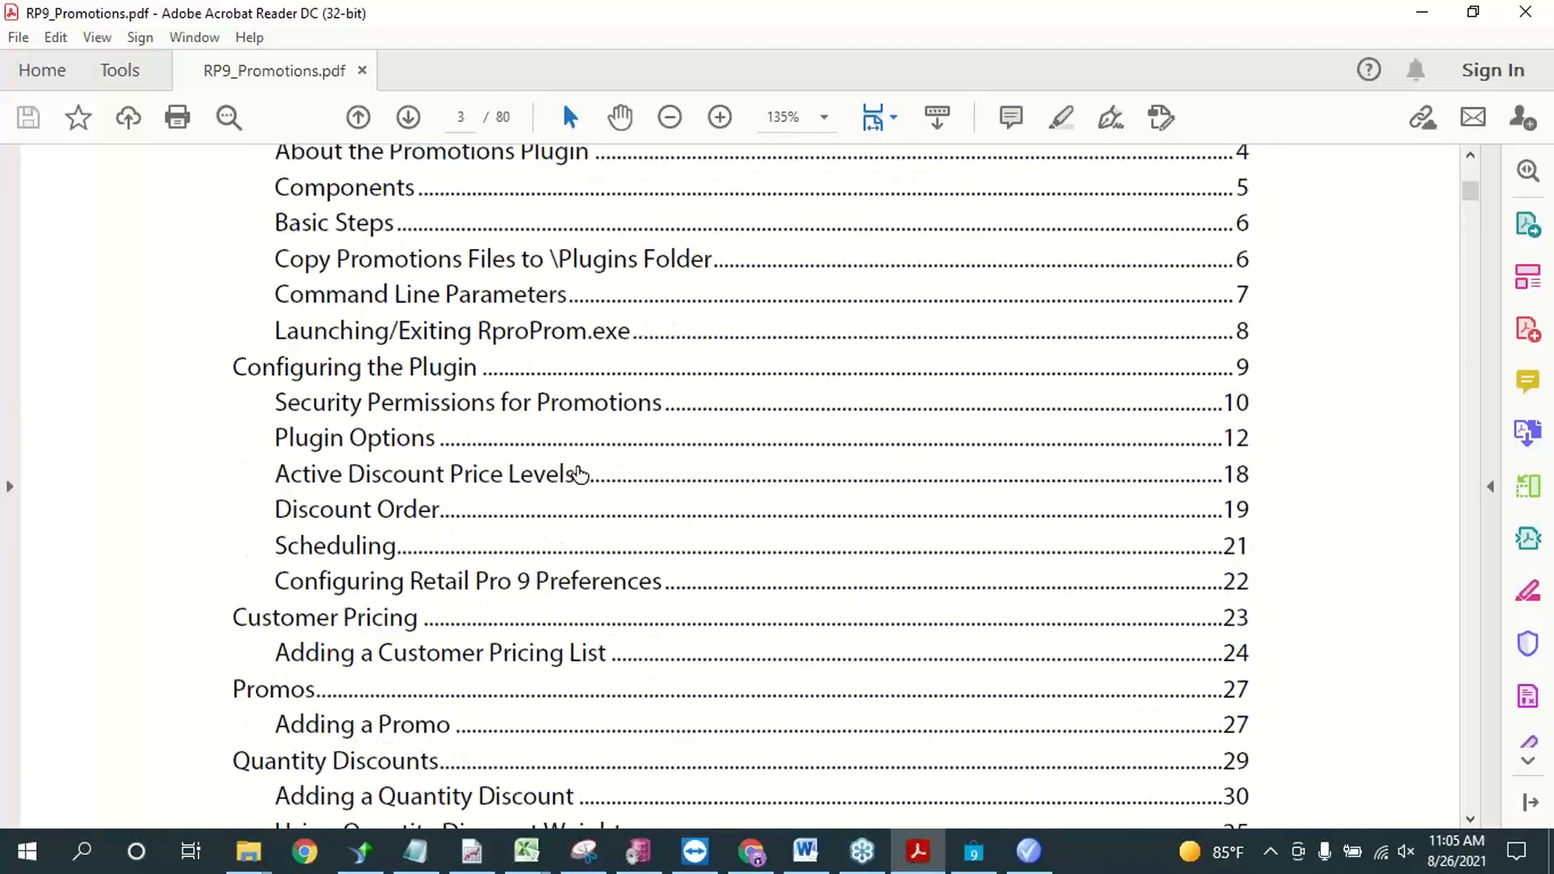
{"action": "scroll", "coordinate": [579, 473], "scroll_direction": "down", "scroll_amount": 15}
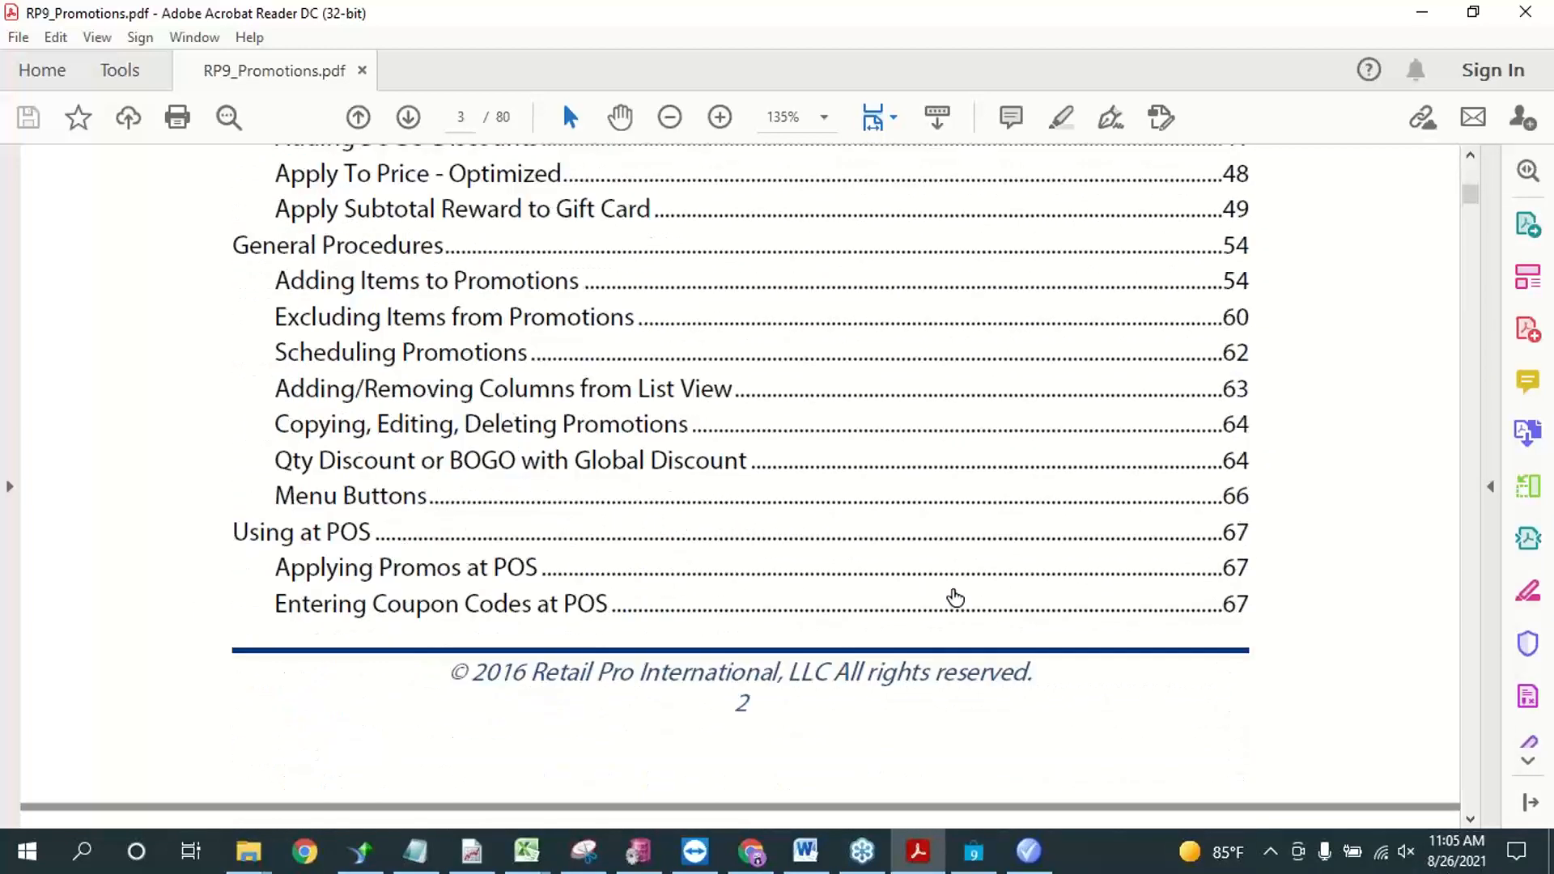
{"action": "scroll", "coordinate": [1096, 596], "scroll_direction": "up", "scroll_amount": 8}
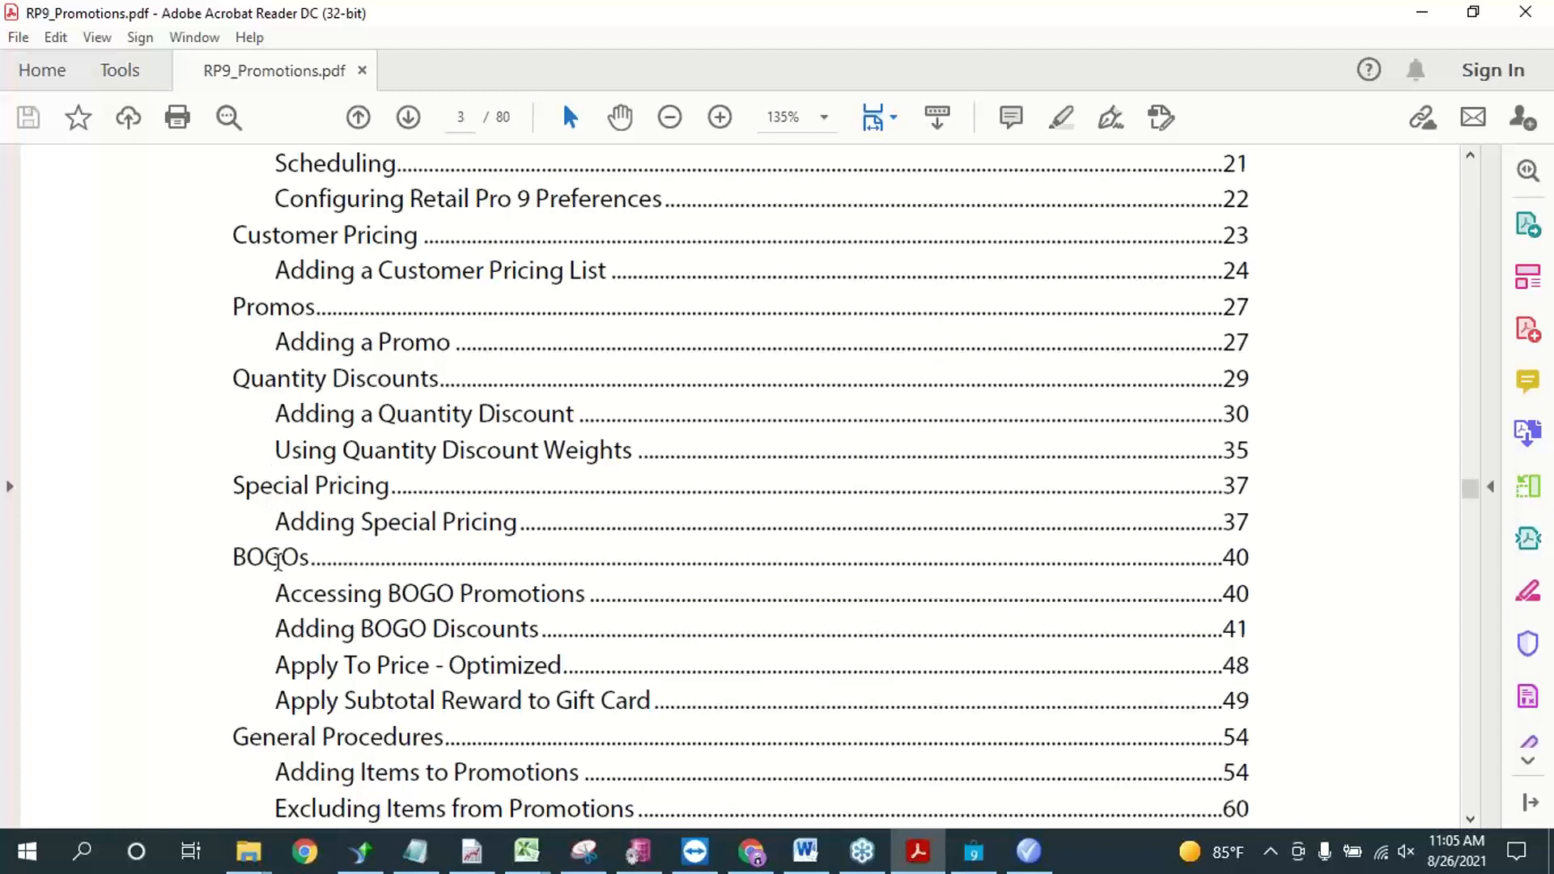
Step: Go to the BOGOs chapter of the guide and read its introduction and key features
{"action": "left_click", "coordinate": [278, 559]}
{"action": "left_click_drag", "start_coordinate": [325, 183], "coordinate": [820, 795]}
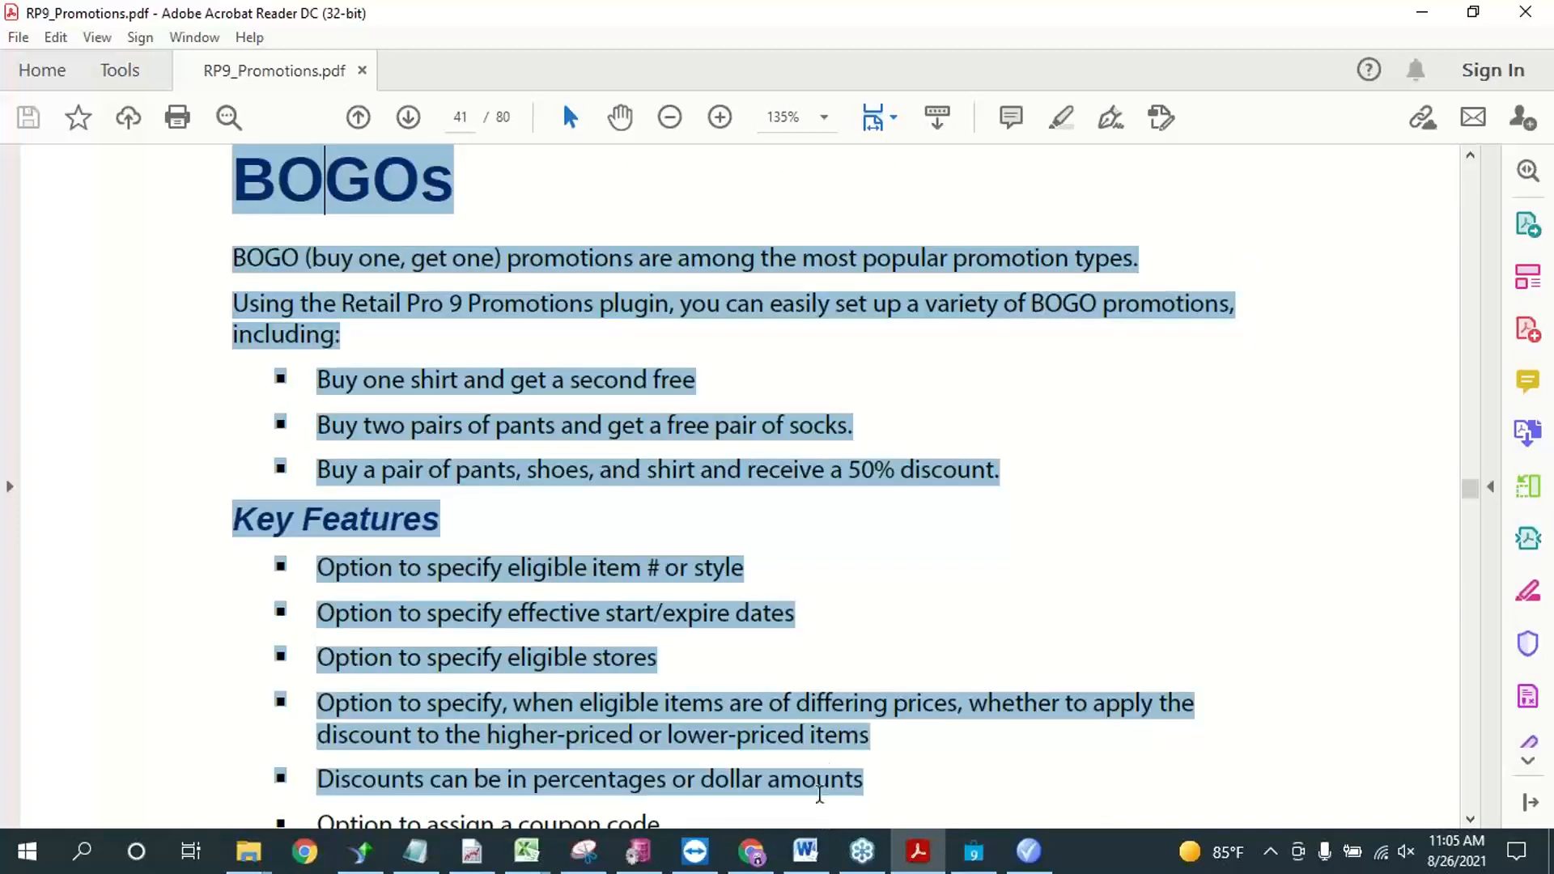
{"action": "left_click", "coordinate": [813, 763]}
{"action": "scroll", "coordinate": [790, 565], "scroll_direction": "down", "scroll_amount": 3}
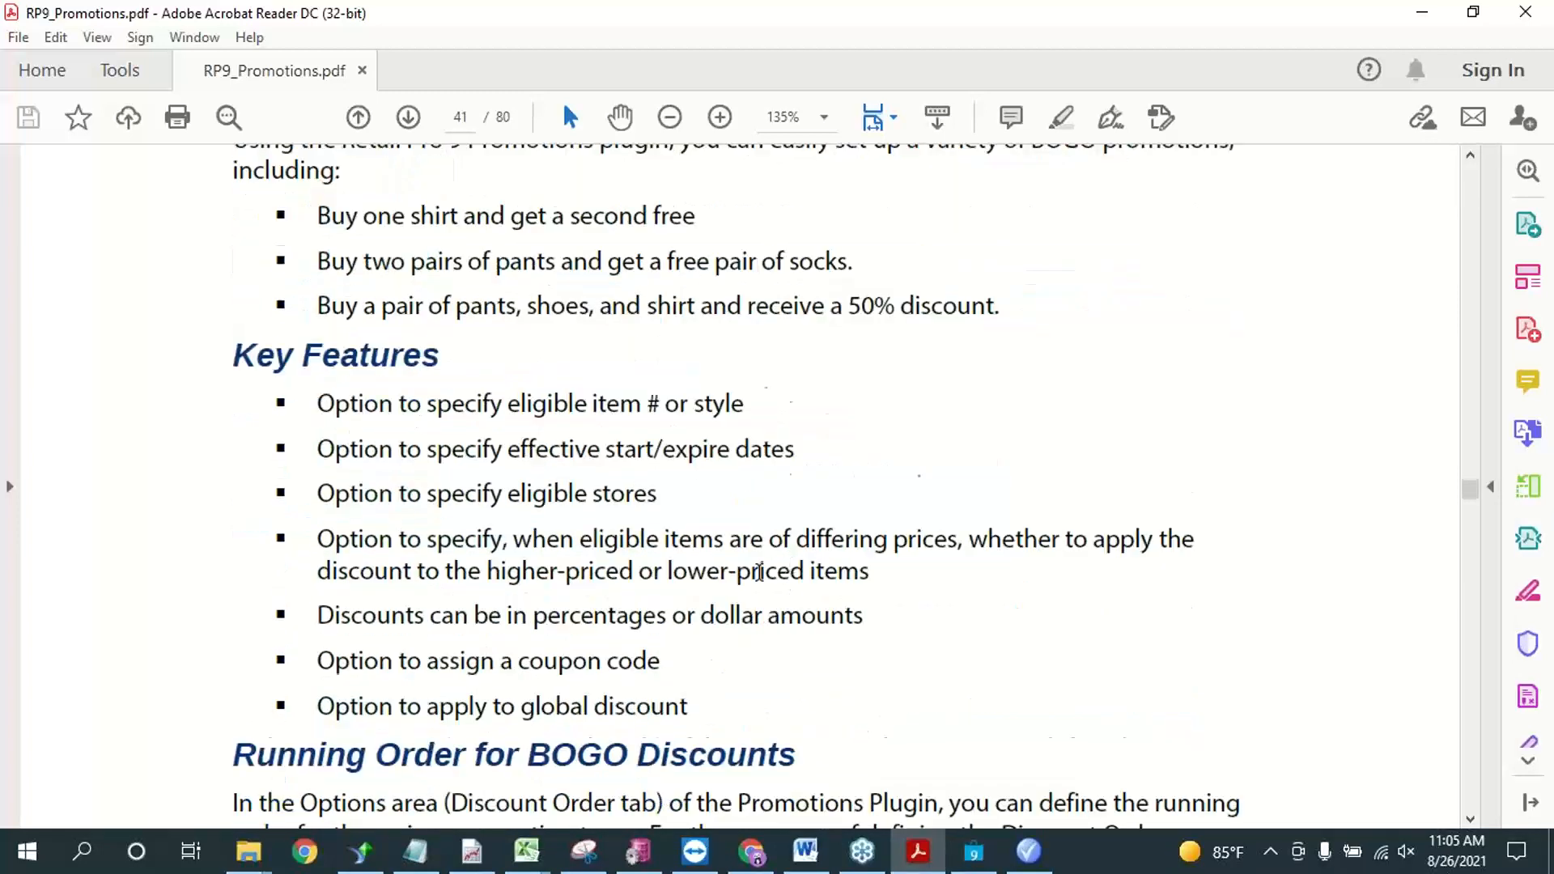
{"action": "scroll", "coordinate": [758, 573], "scroll_direction": "down", "scroll_amount": 2}
Step: Switch back to Retail Pro and review the discount reasons, including VIP, in the local Point of Sale Price/Discounts preferences
{"action": "left_click", "coordinate": [1422, 12]}
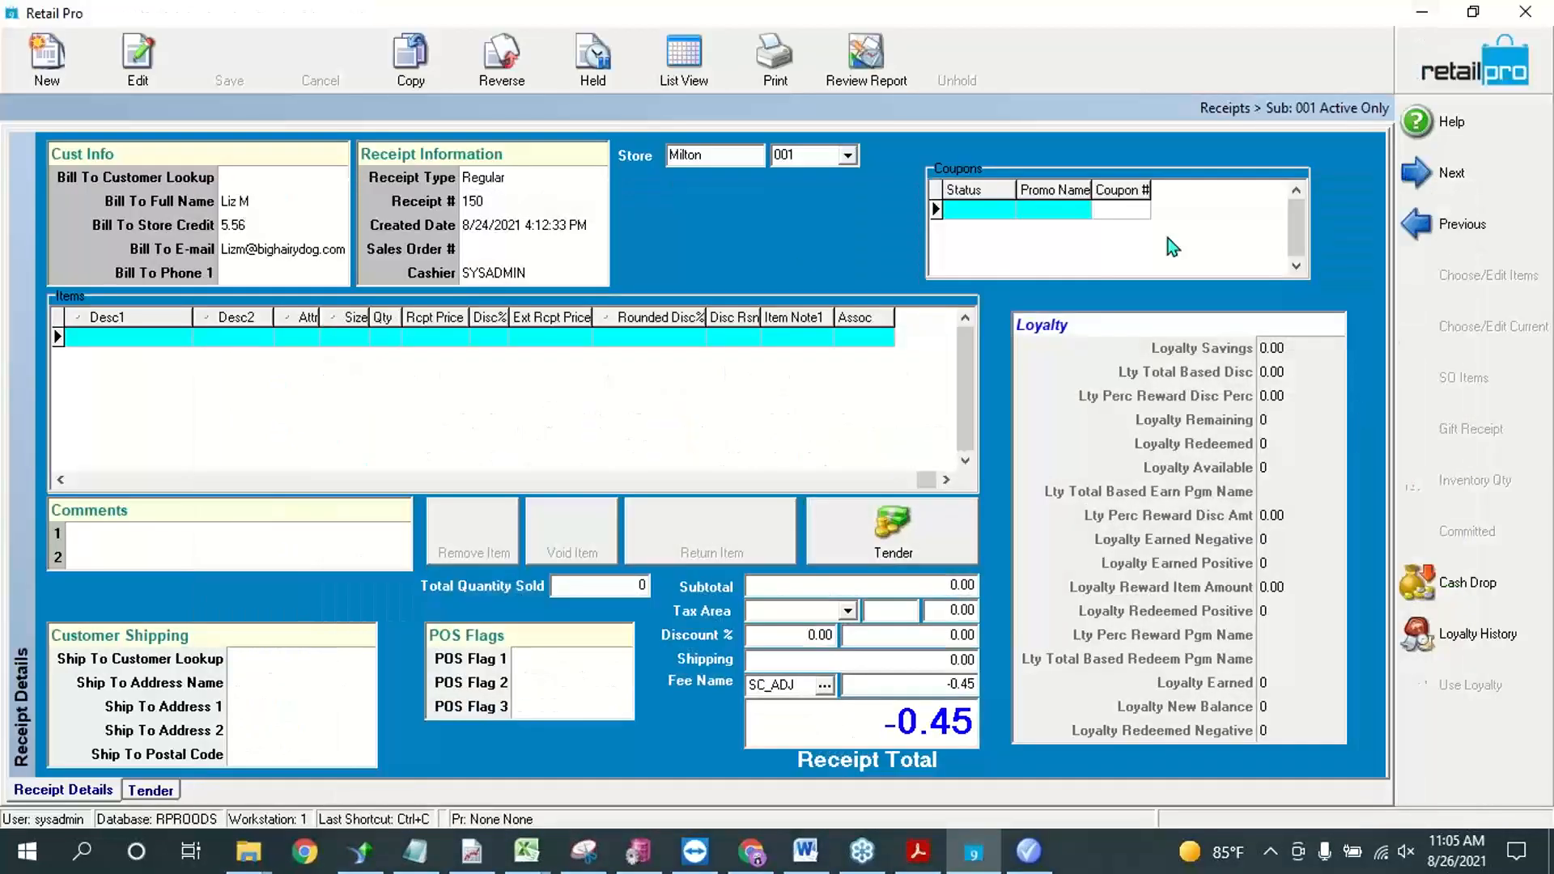
{"action": "left_click", "coordinate": [1504, 65]}
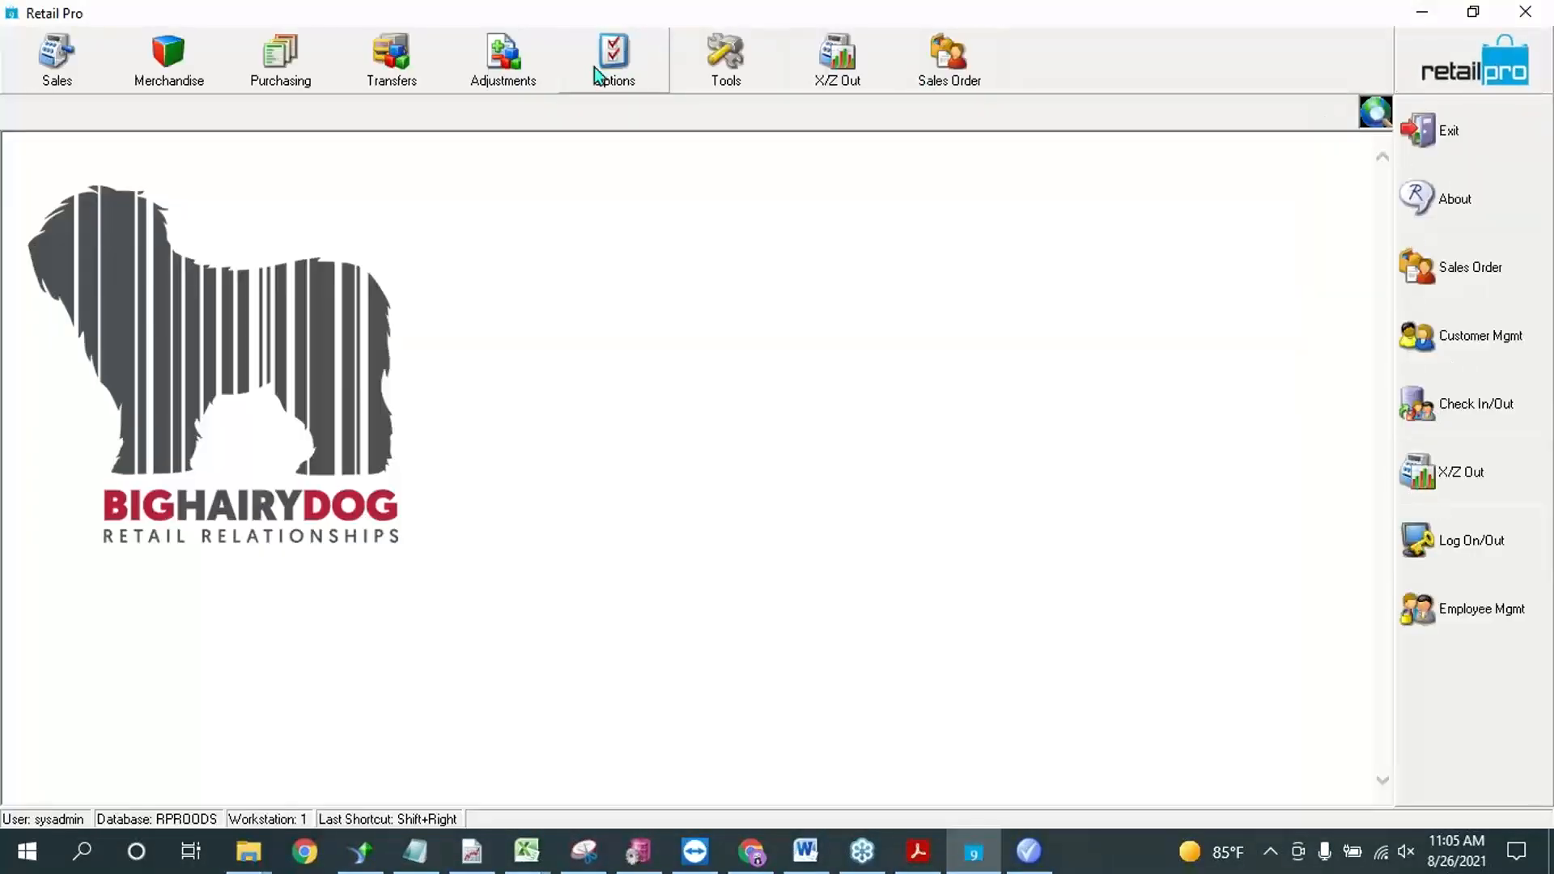
{"action": "left_click", "coordinate": [606, 67]}
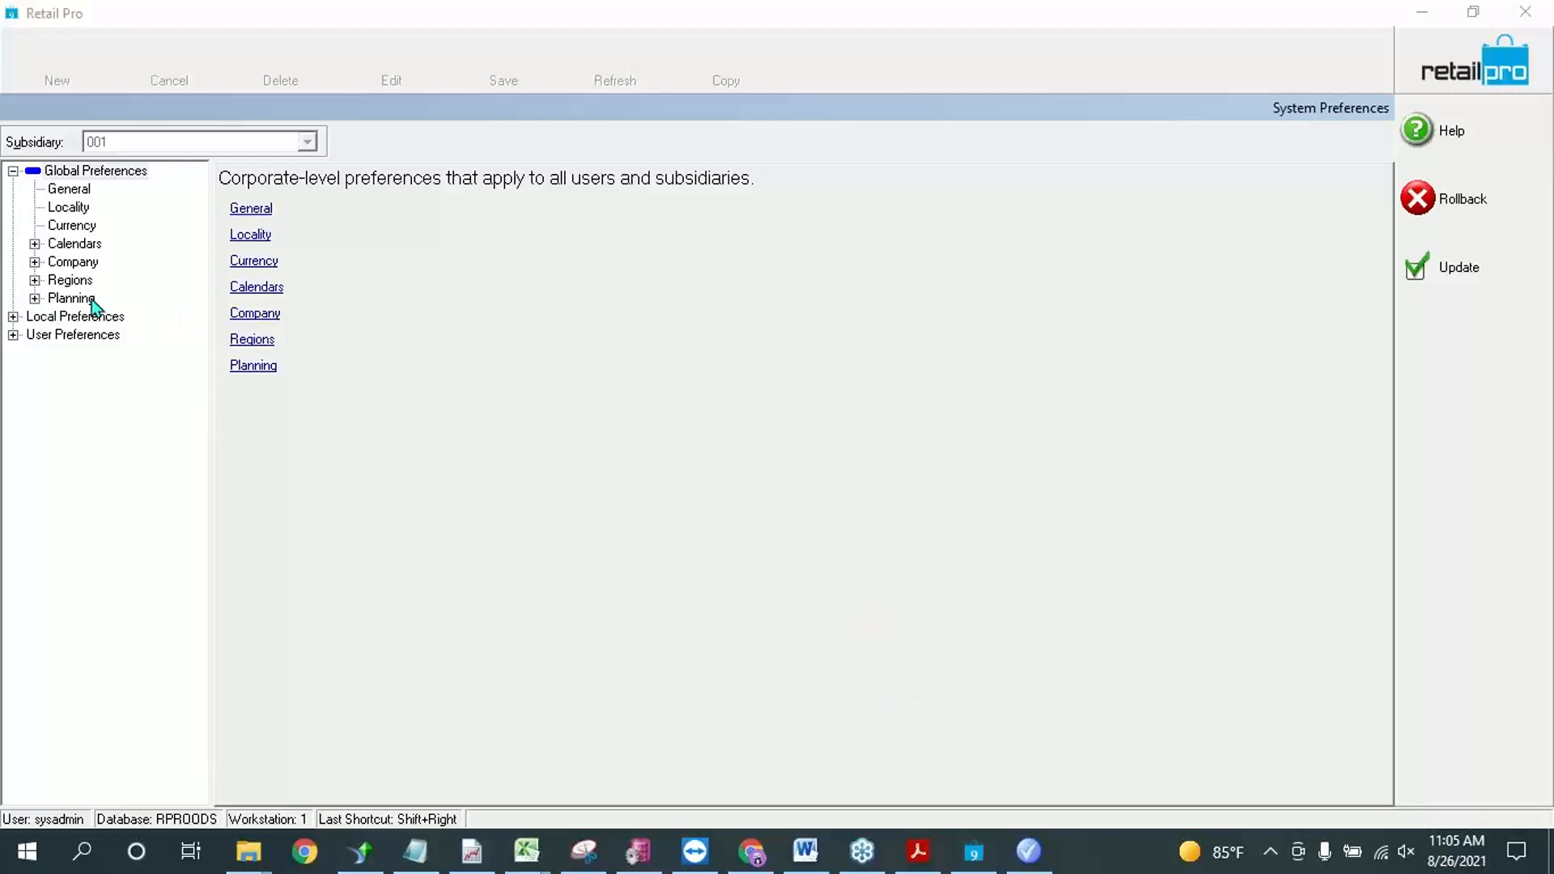
{"action": "left_click", "coordinate": [13, 317]}
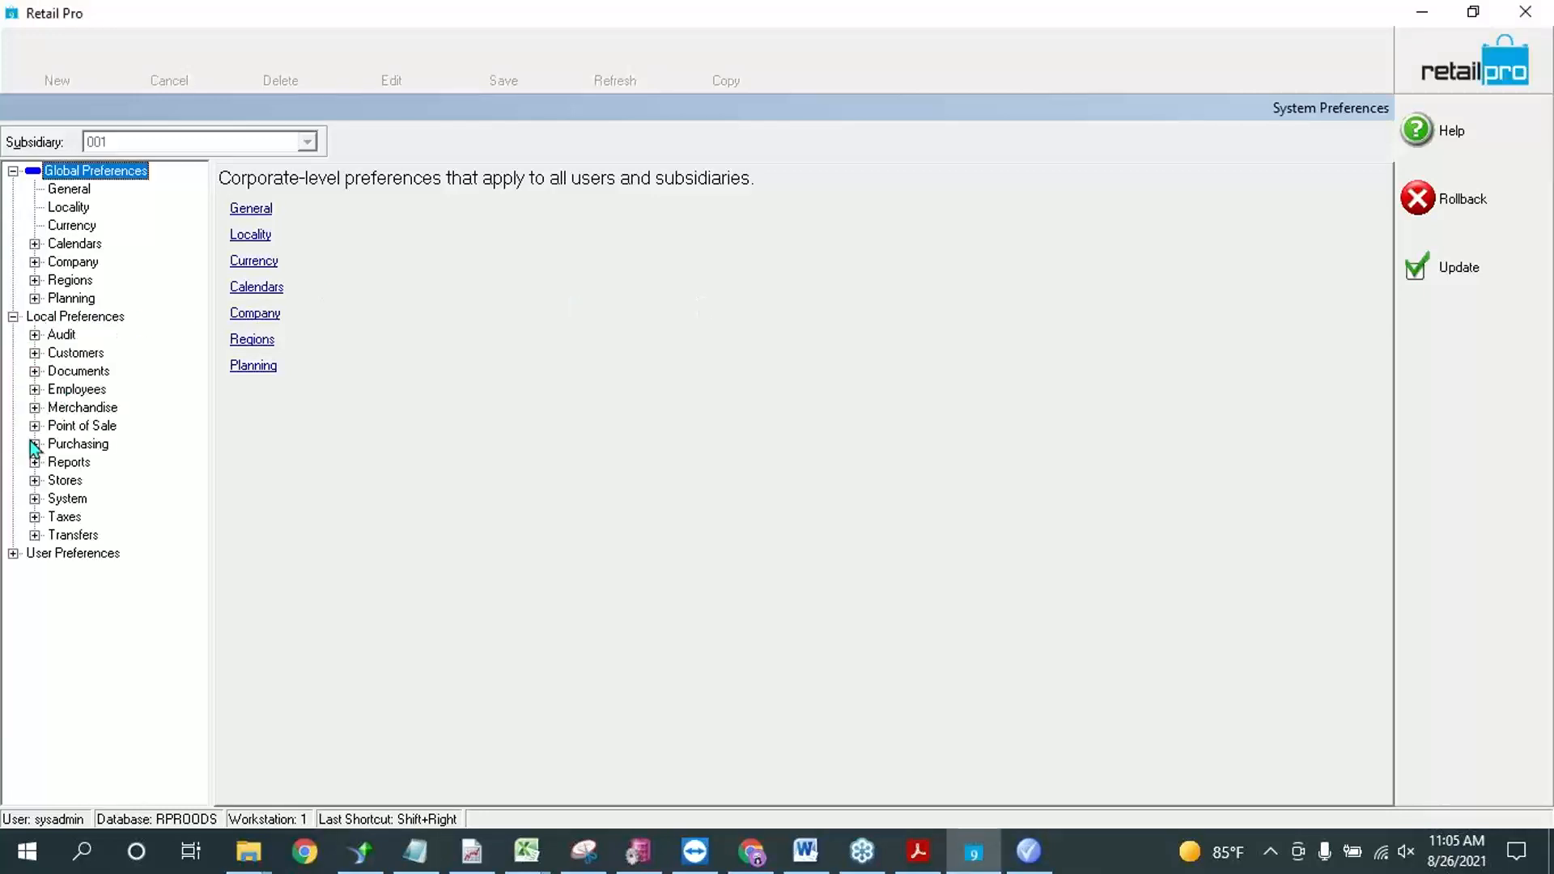
{"action": "left_click", "coordinate": [33, 427]}
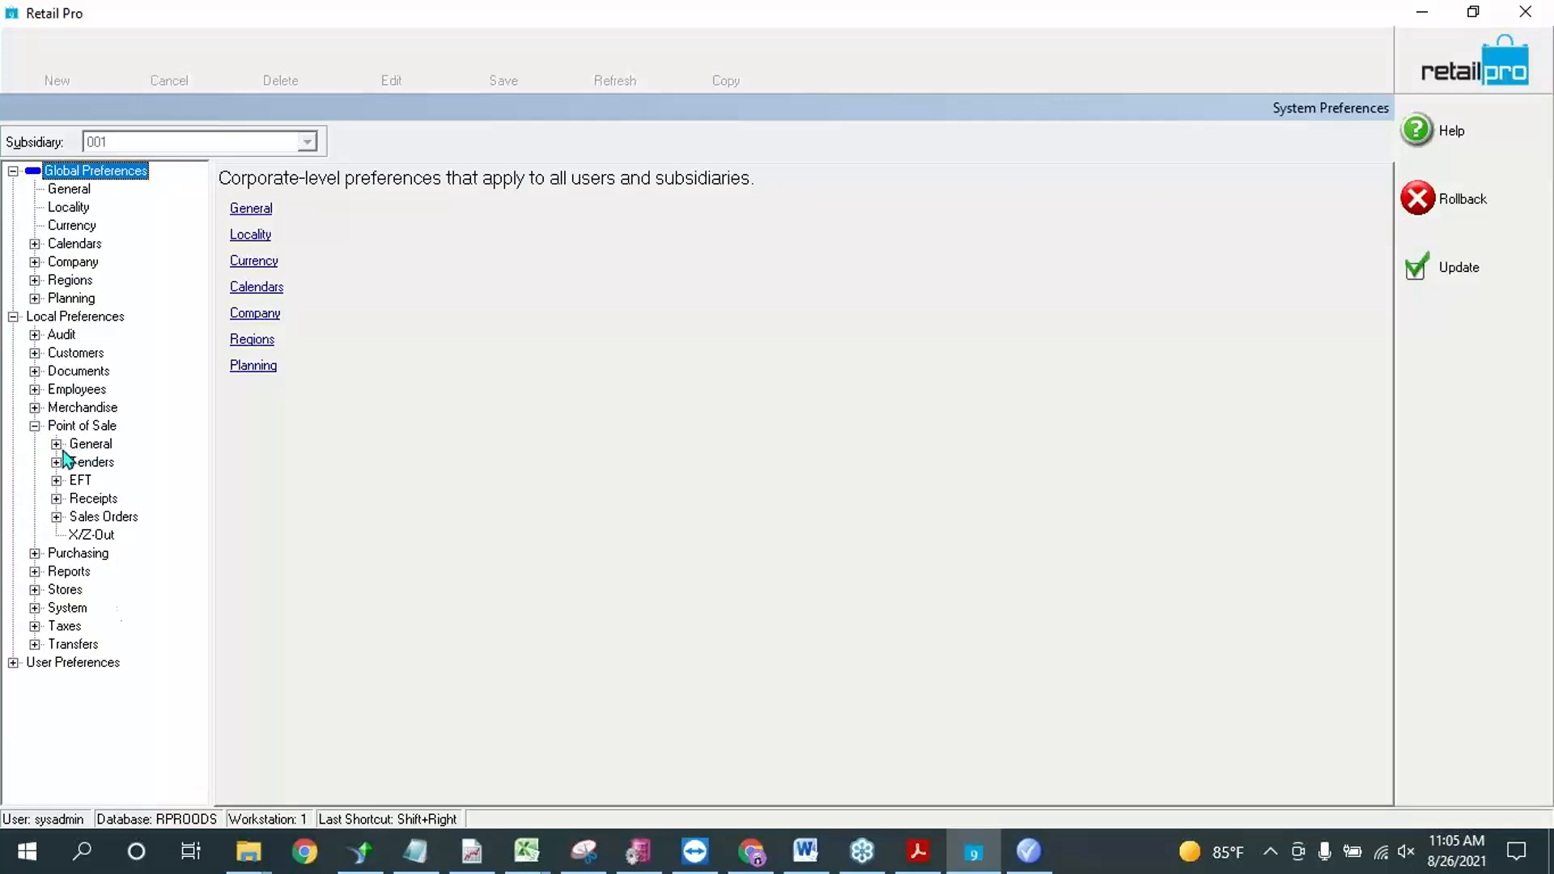
{"action": "left_click", "coordinate": [58, 445]}
{"action": "left_click", "coordinate": [114, 517]}
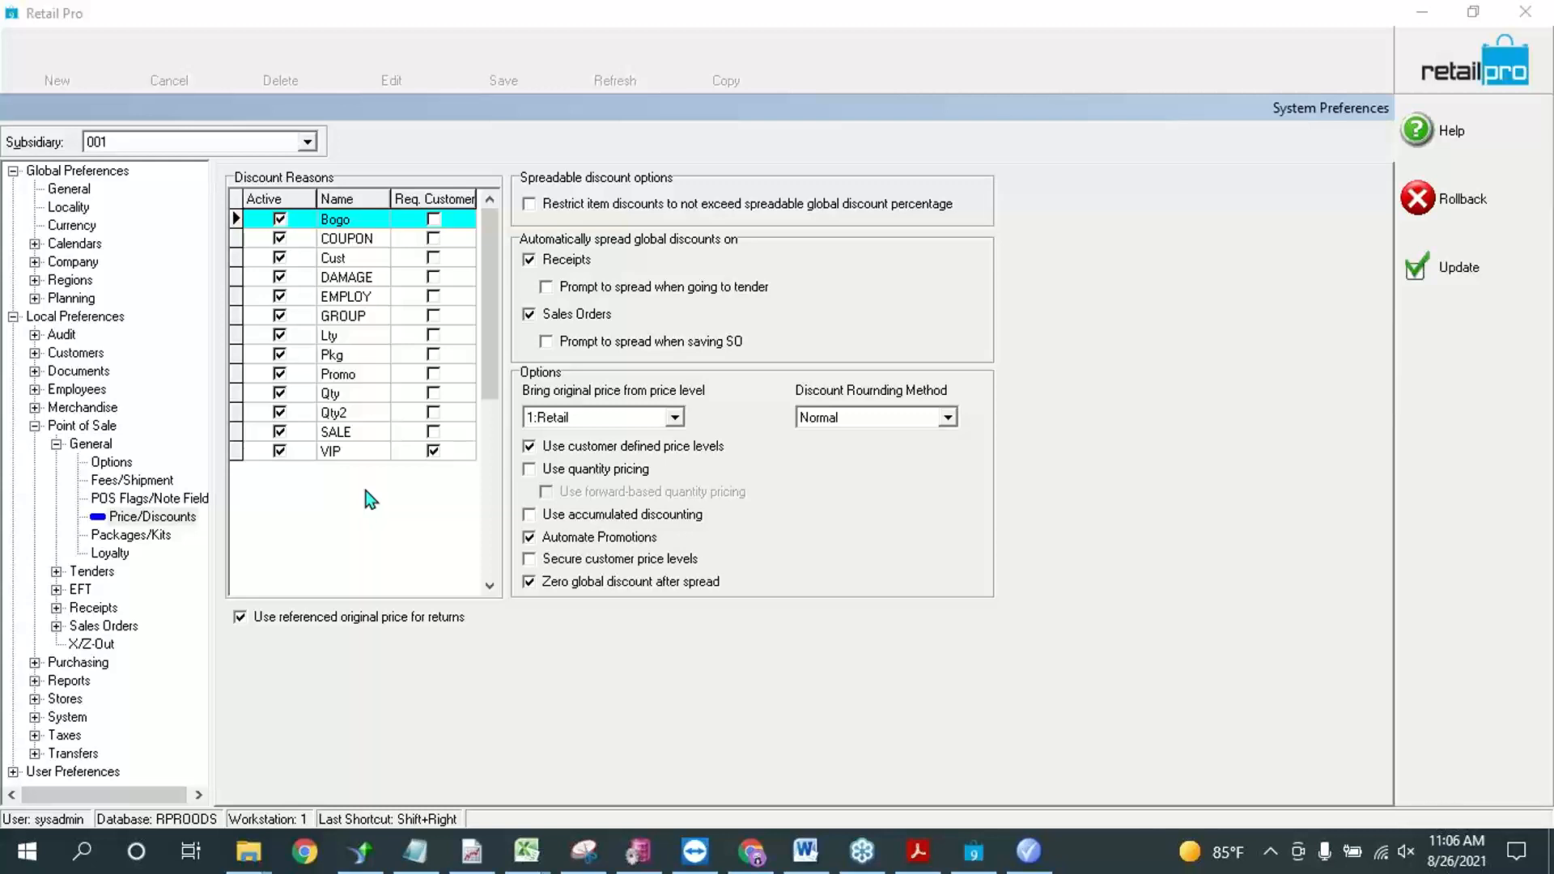
{"action": "left_click", "coordinate": [361, 447]}
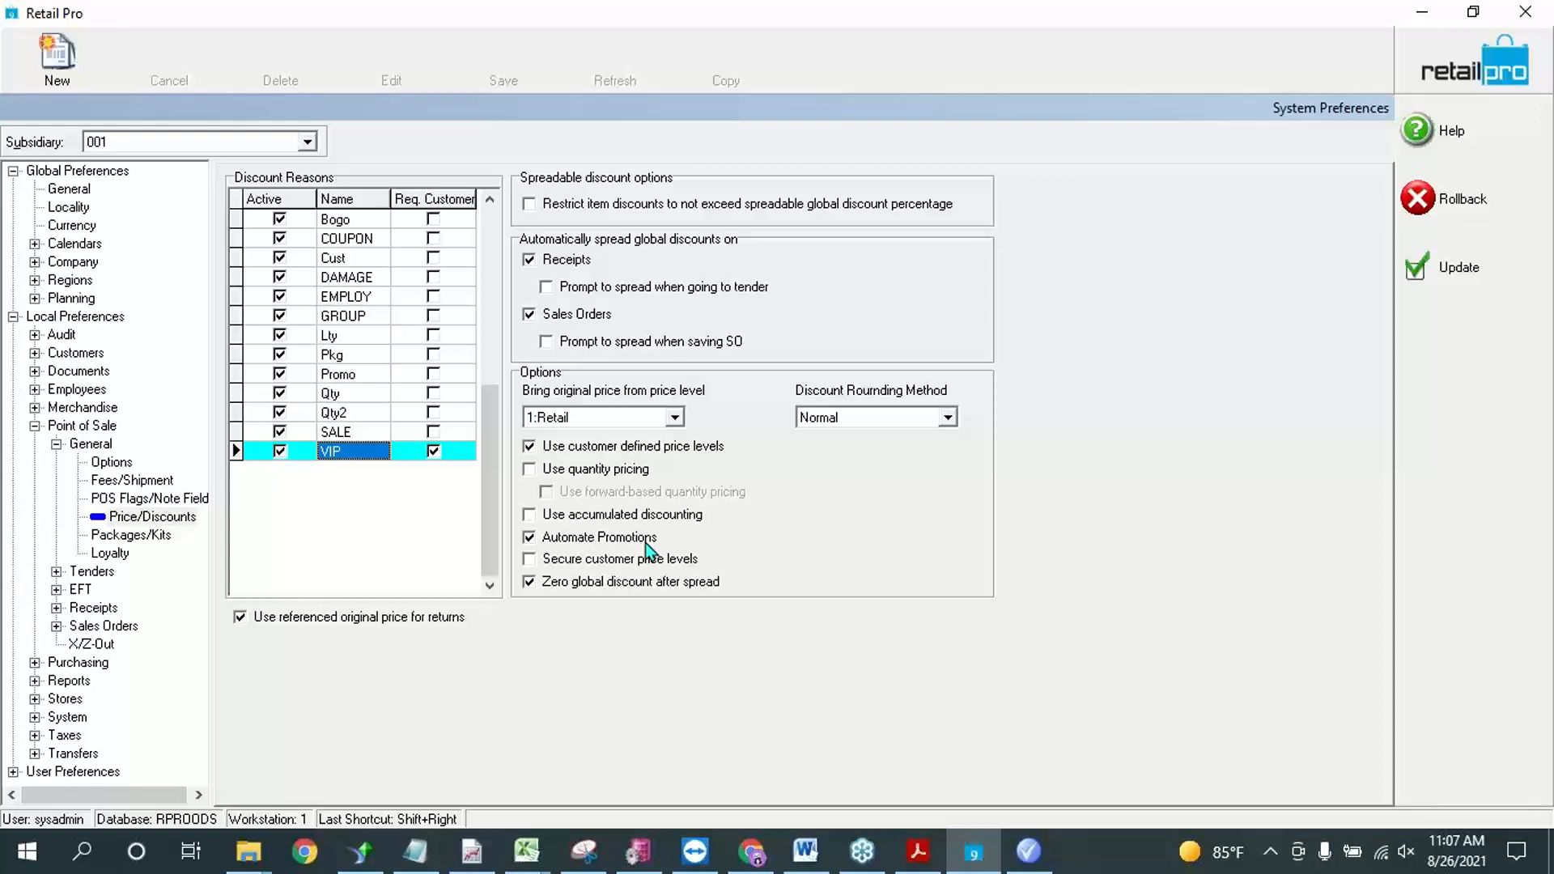
Step: Save the system preferences and open the sales receipts in form view
{"action": "left_click", "coordinate": [1481, 260]}
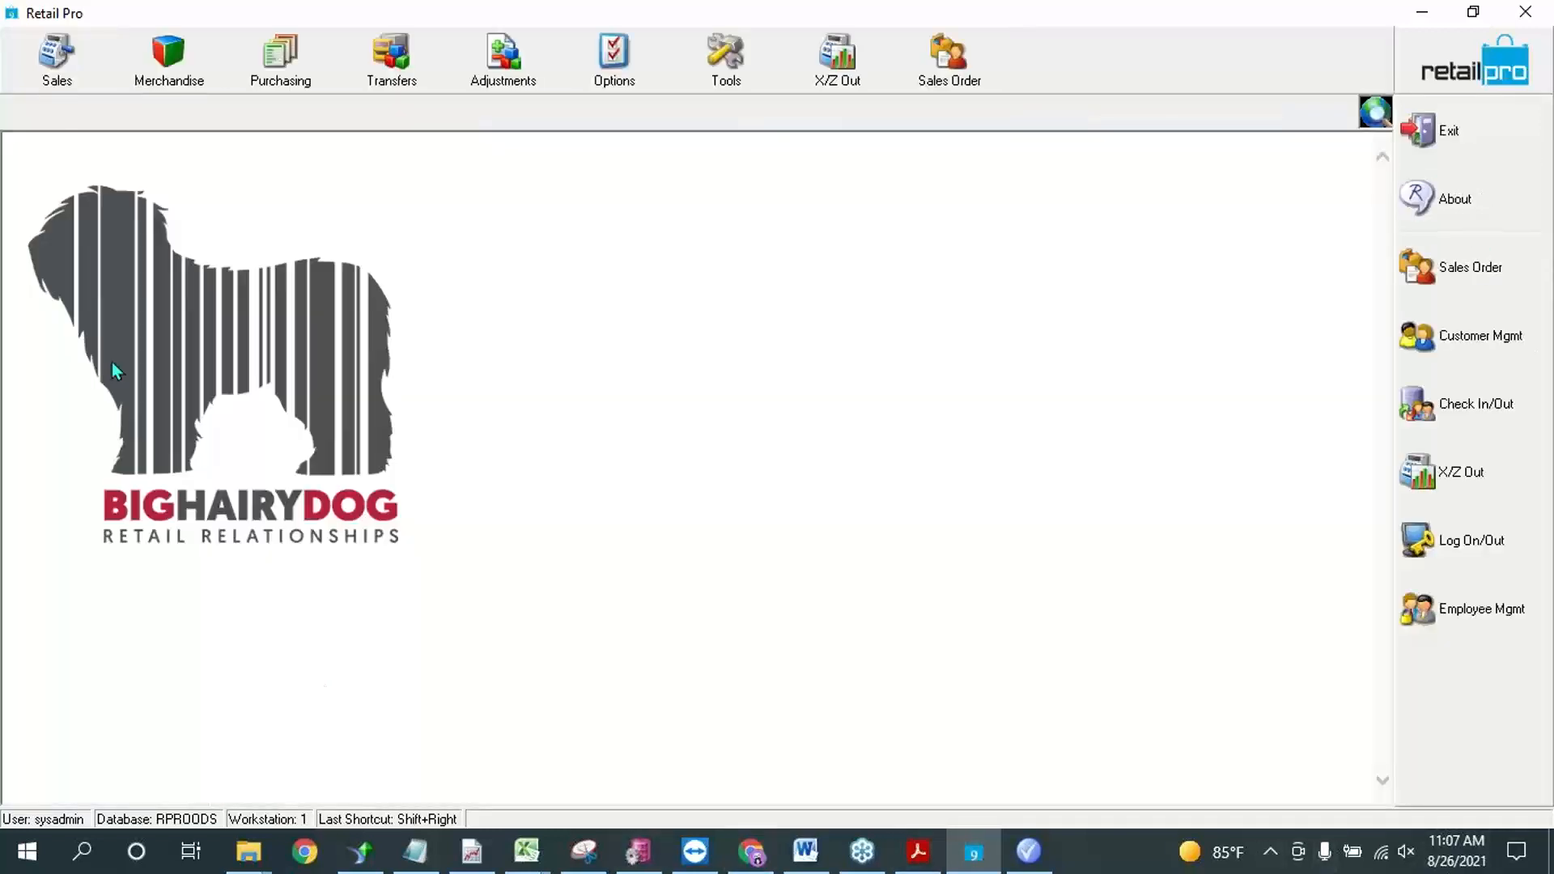
{"action": "left_click", "coordinate": [71, 77]}
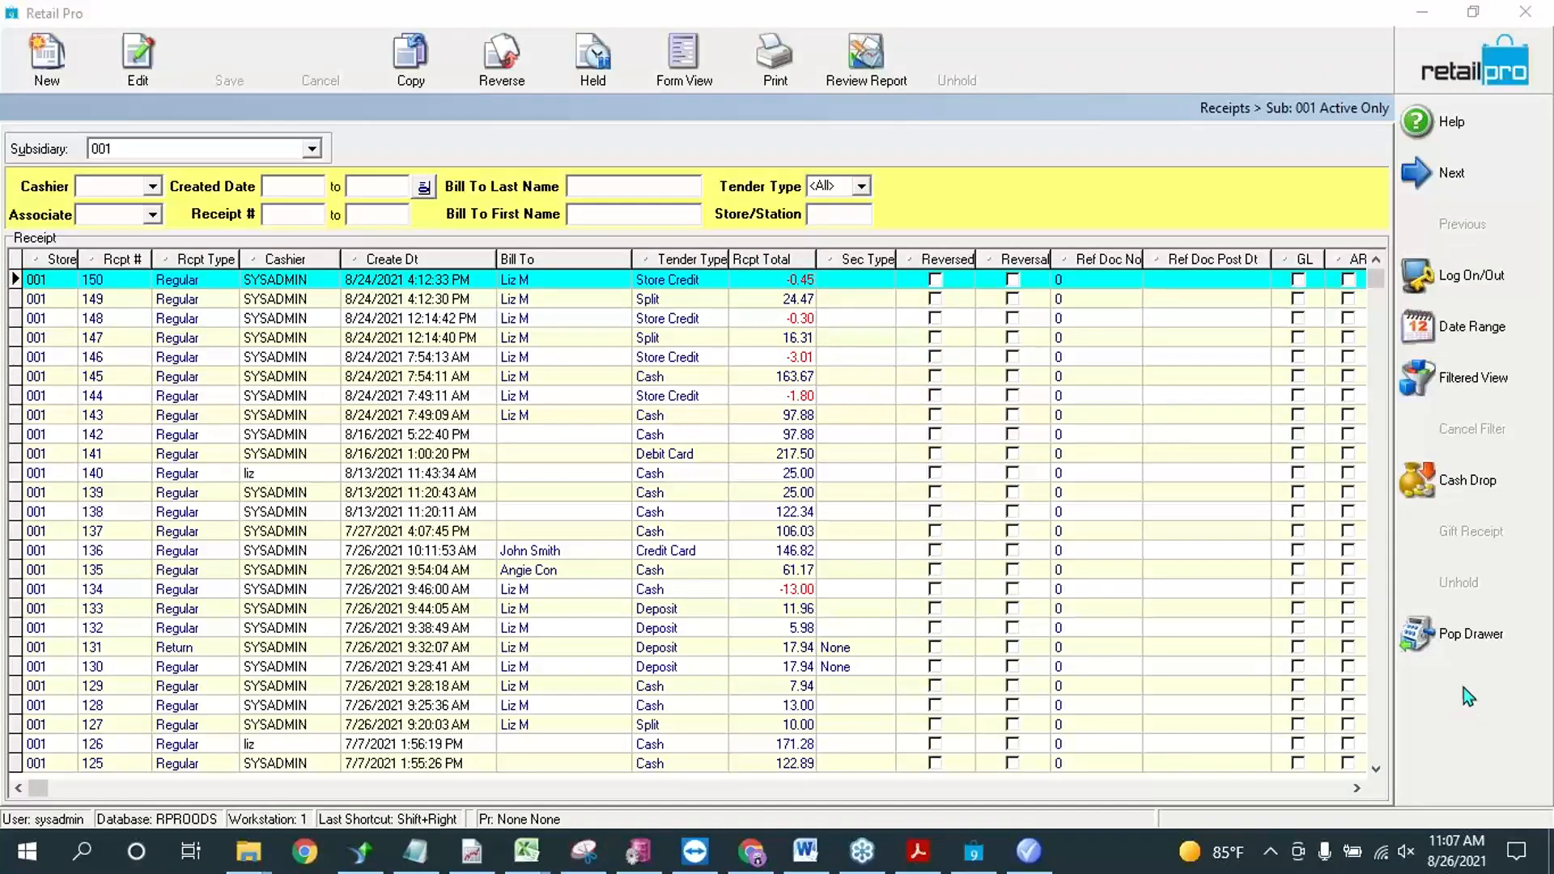
{"action": "left_click", "coordinate": [683, 63]}
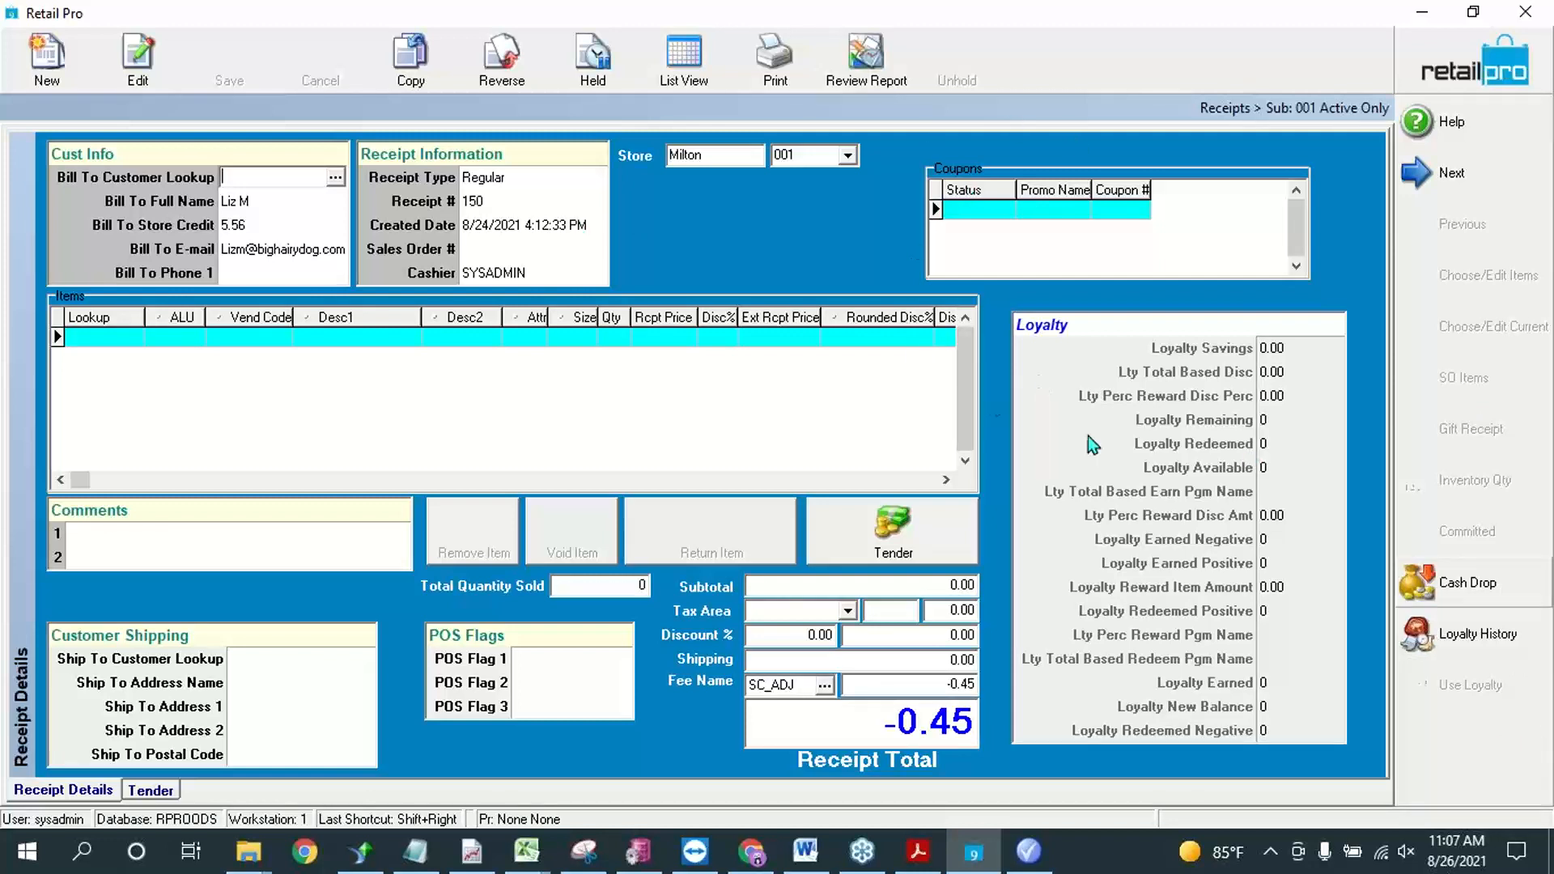
Step: Add the Apply Promo and Apply Discs commands to the receipt form's side menu
{"action": "right_click", "coordinate": [1478, 753]}
{"action": "left_click", "coordinate": [1477, 768]}
{"action": "double_click", "coordinate": [535, 359]}
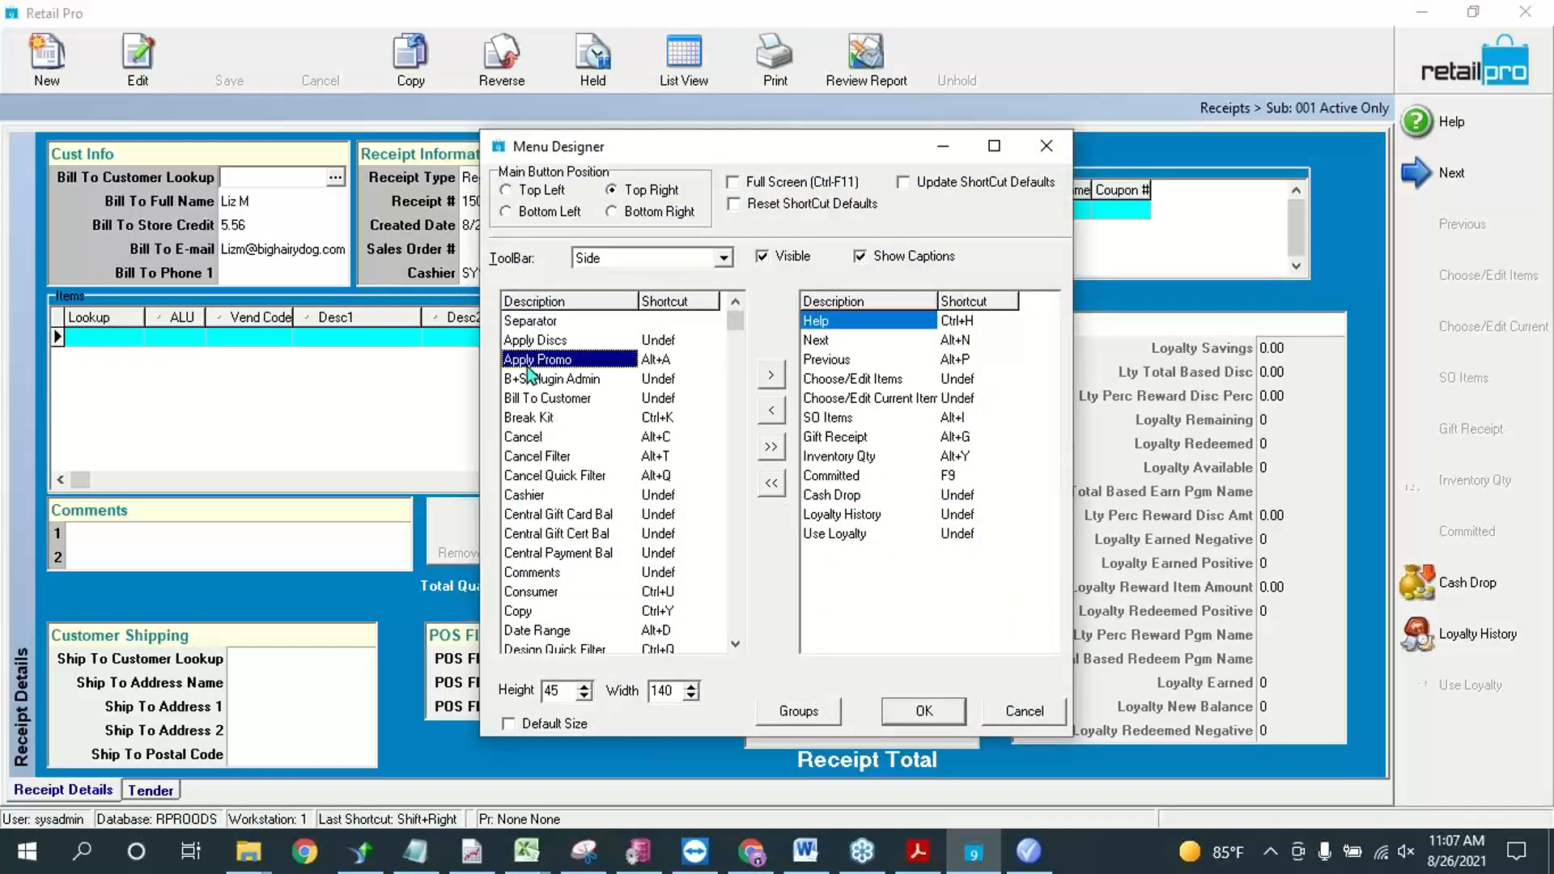
{"action": "double_click", "coordinate": [560, 344]}
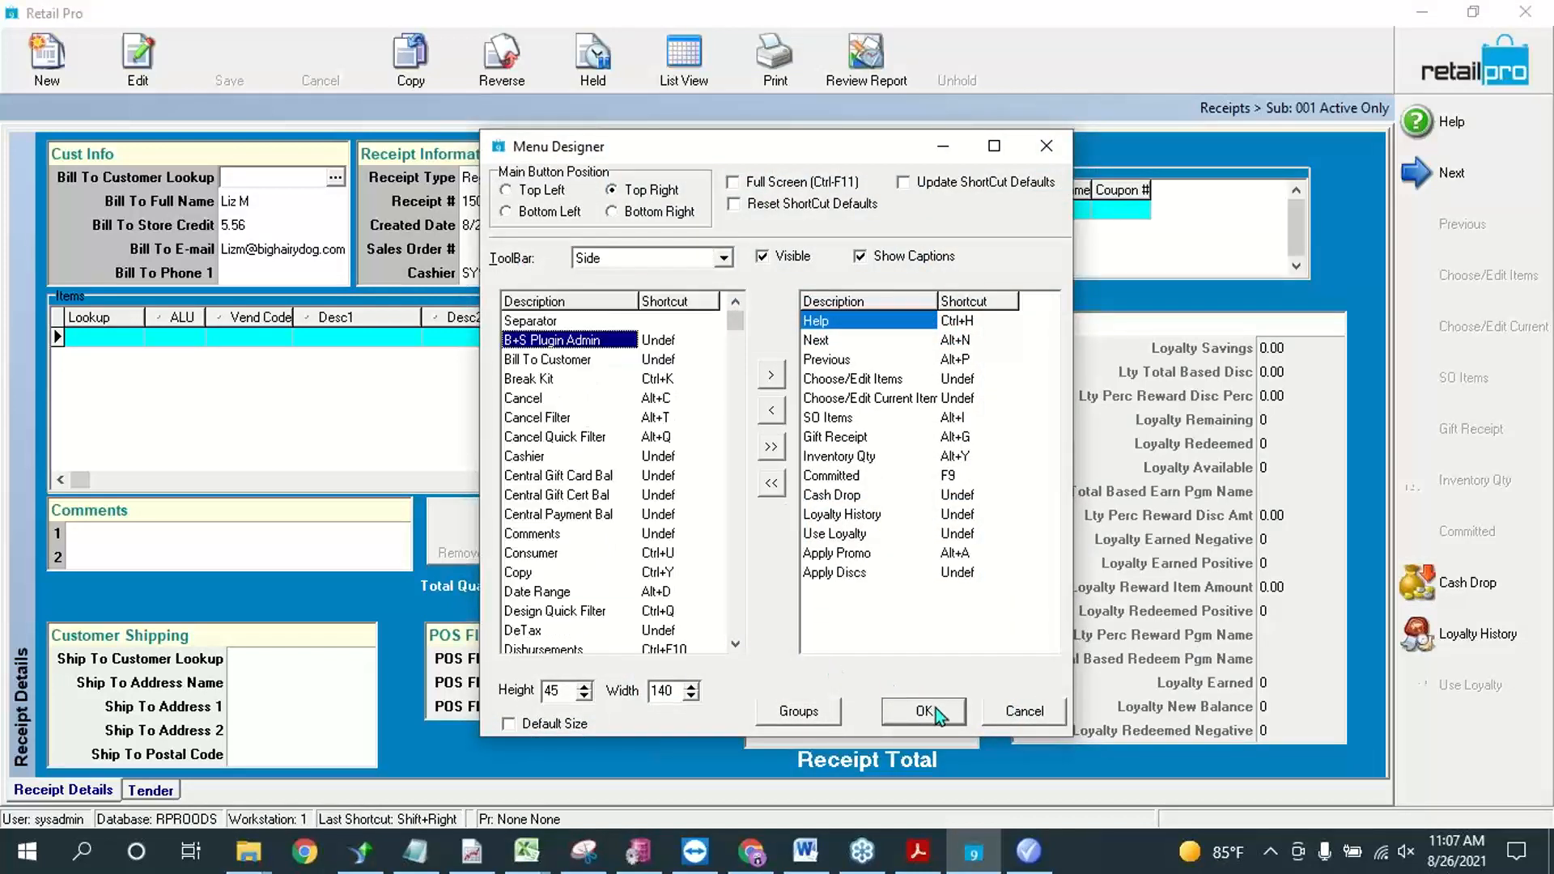
{"action": "left_click", "coordinate": [936, 709]}
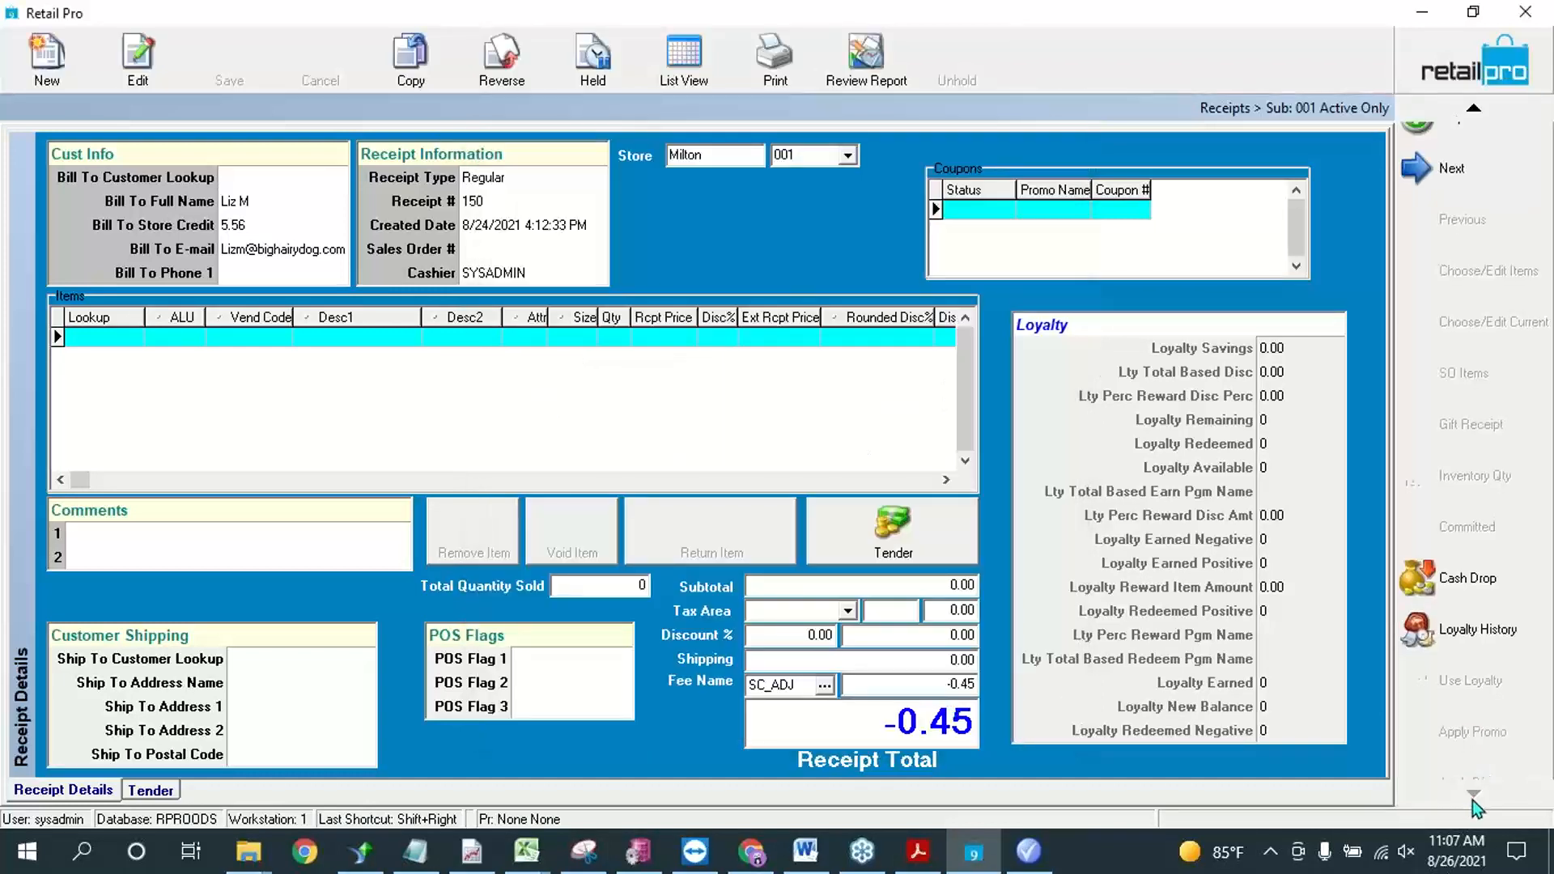
Step: Remove the Use Loyalty and Loyalty History commands from the receipt form's side menu
{"action": "left_click", "coordinate": [1473, 799]}
{"action": "right_click", "coordinate": [1497, 640]}
{"action": "left_click", "coordinate": [1453, 653]}
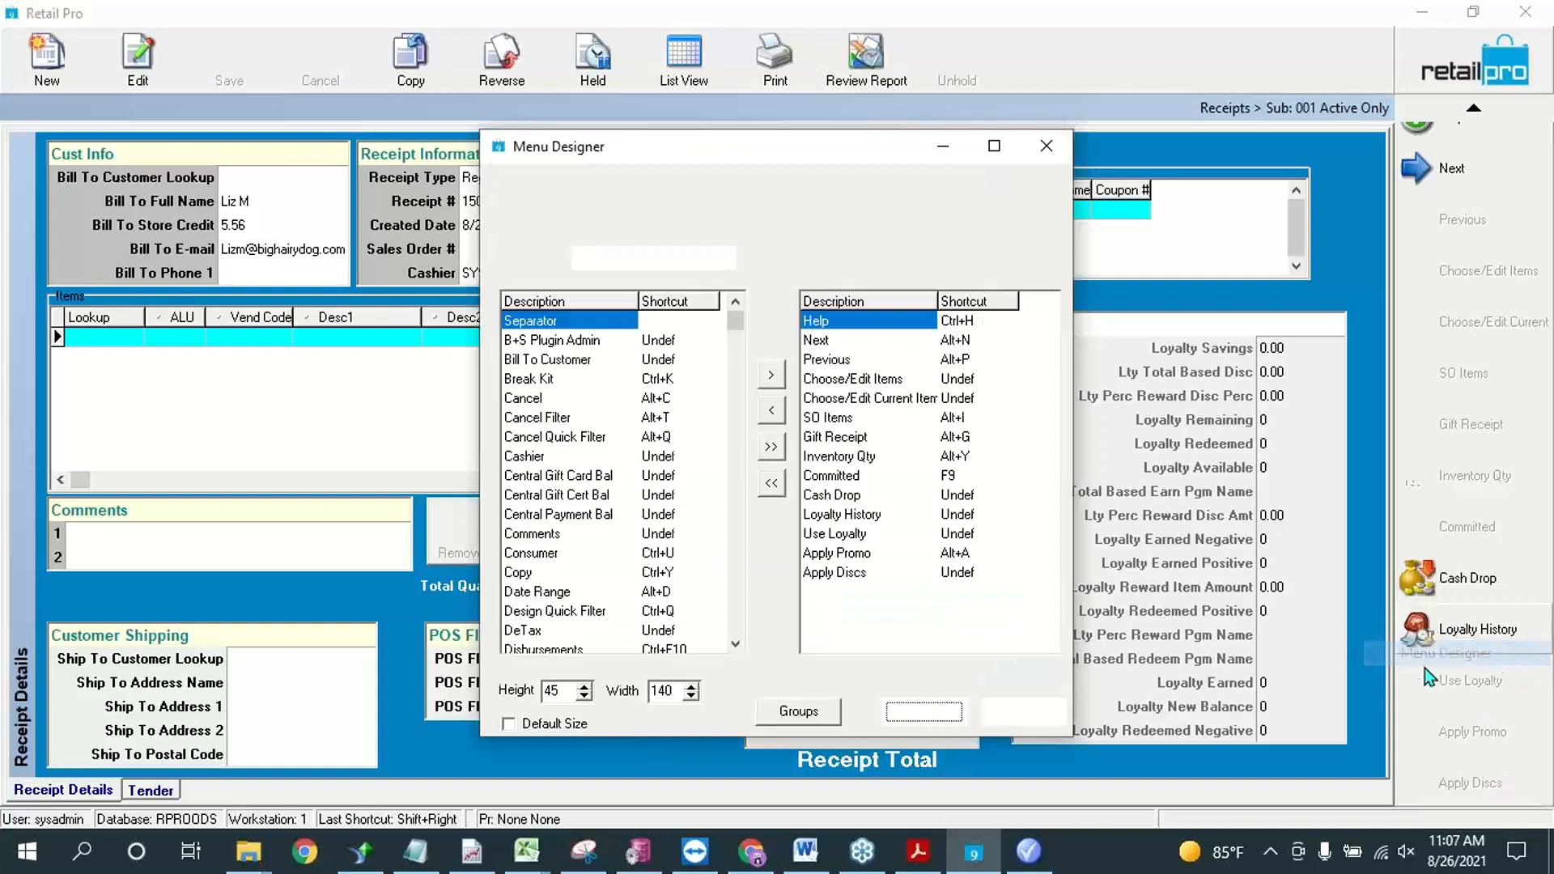
{"action": "double_click", "coordinate": [831, 533]}
{"action": "left_click", "coordinate": [860, 511]}
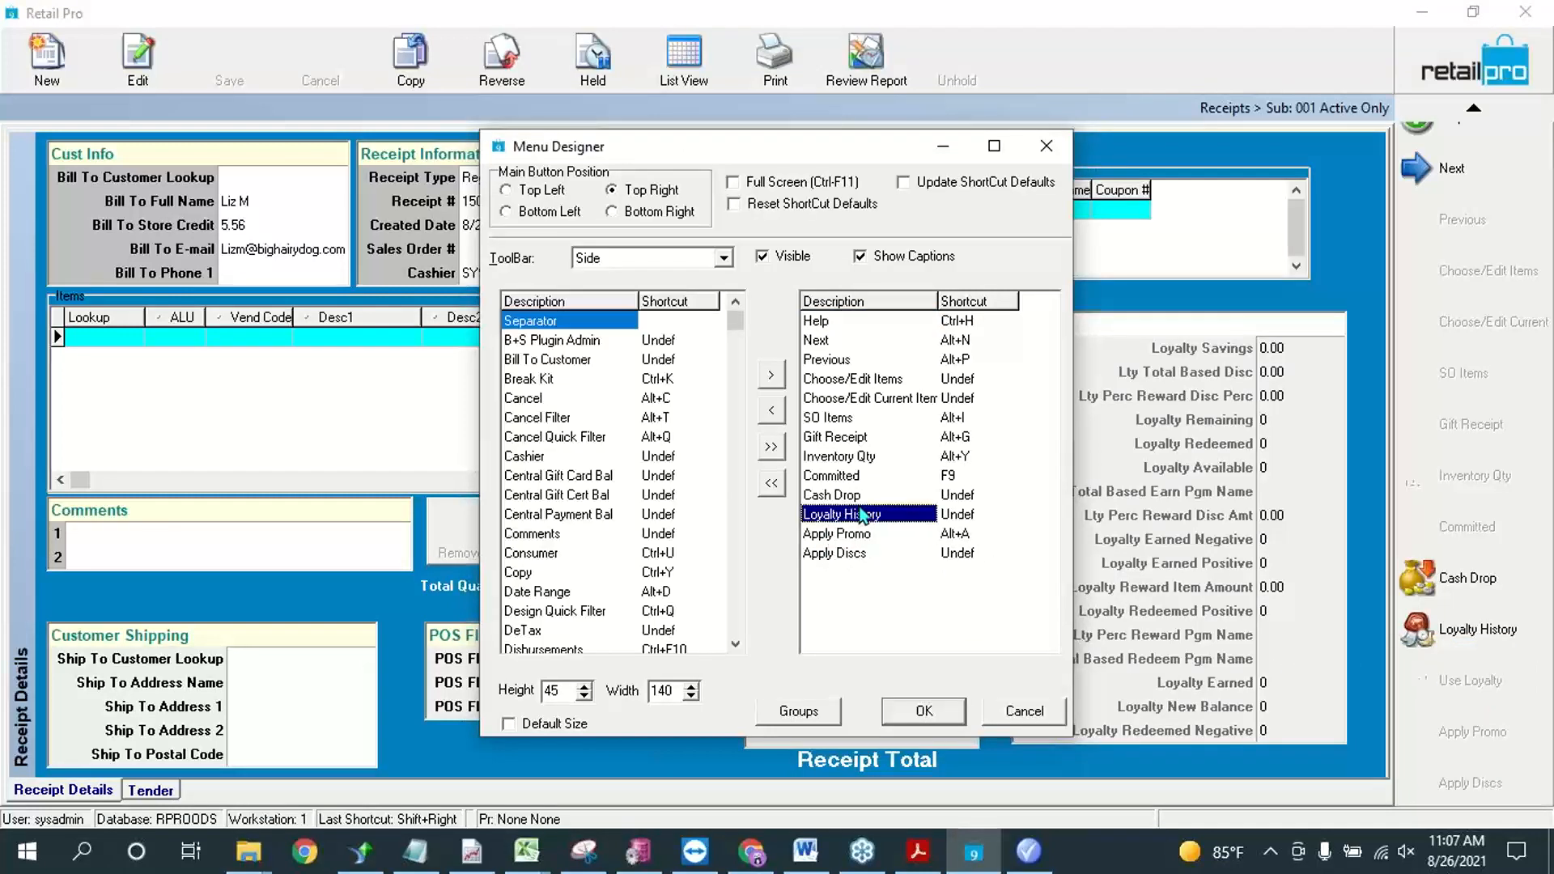
{"action": "double_click", "coordinate": [862, 515]}
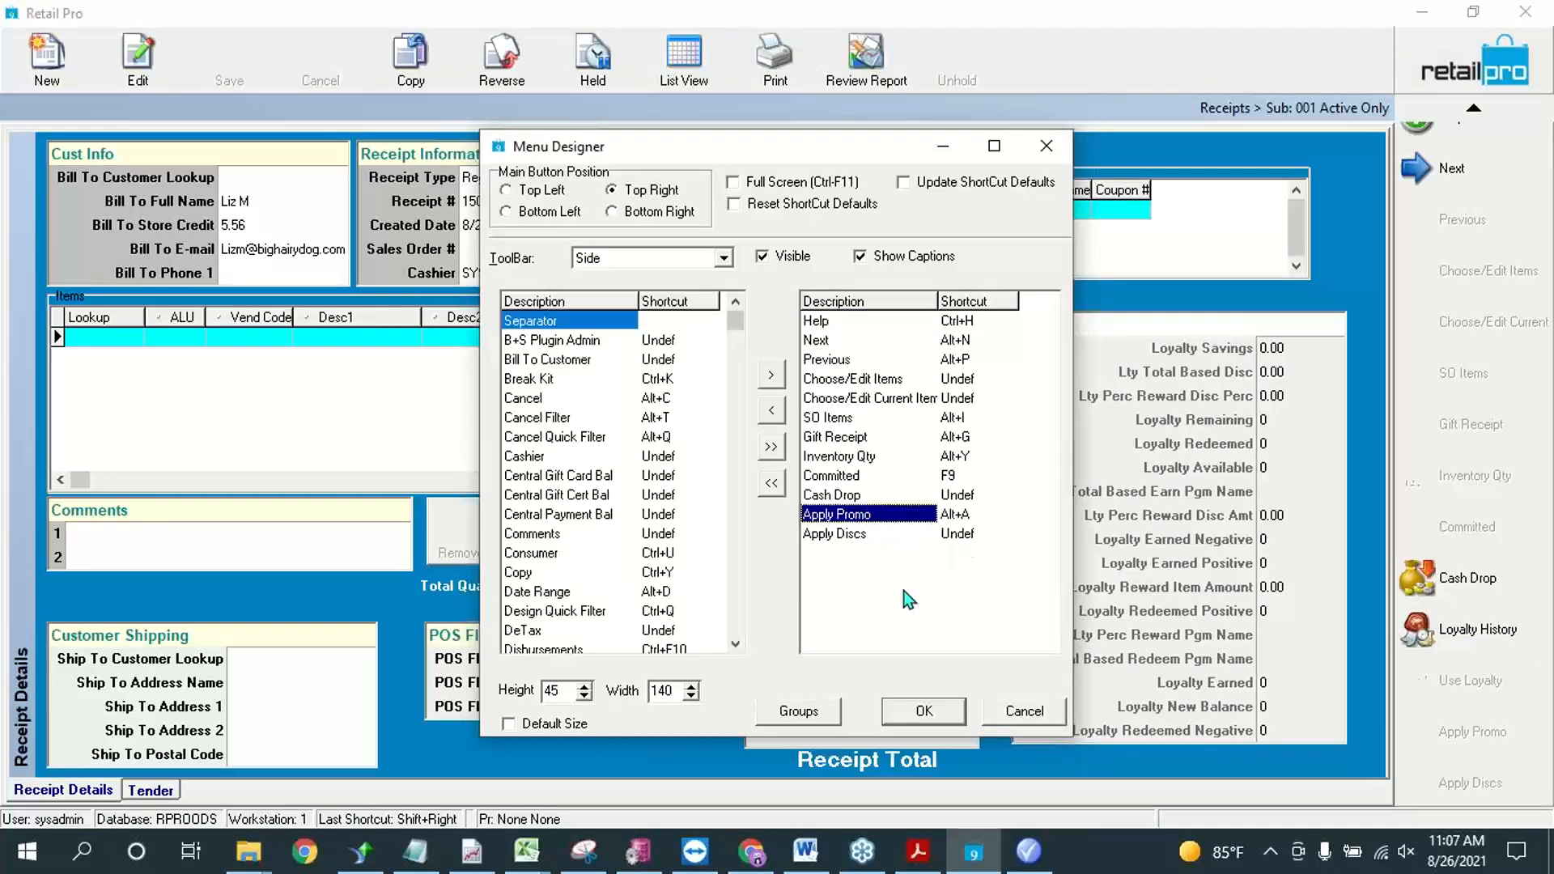
{"action": "left_click", "coordinate": [939, 715]}
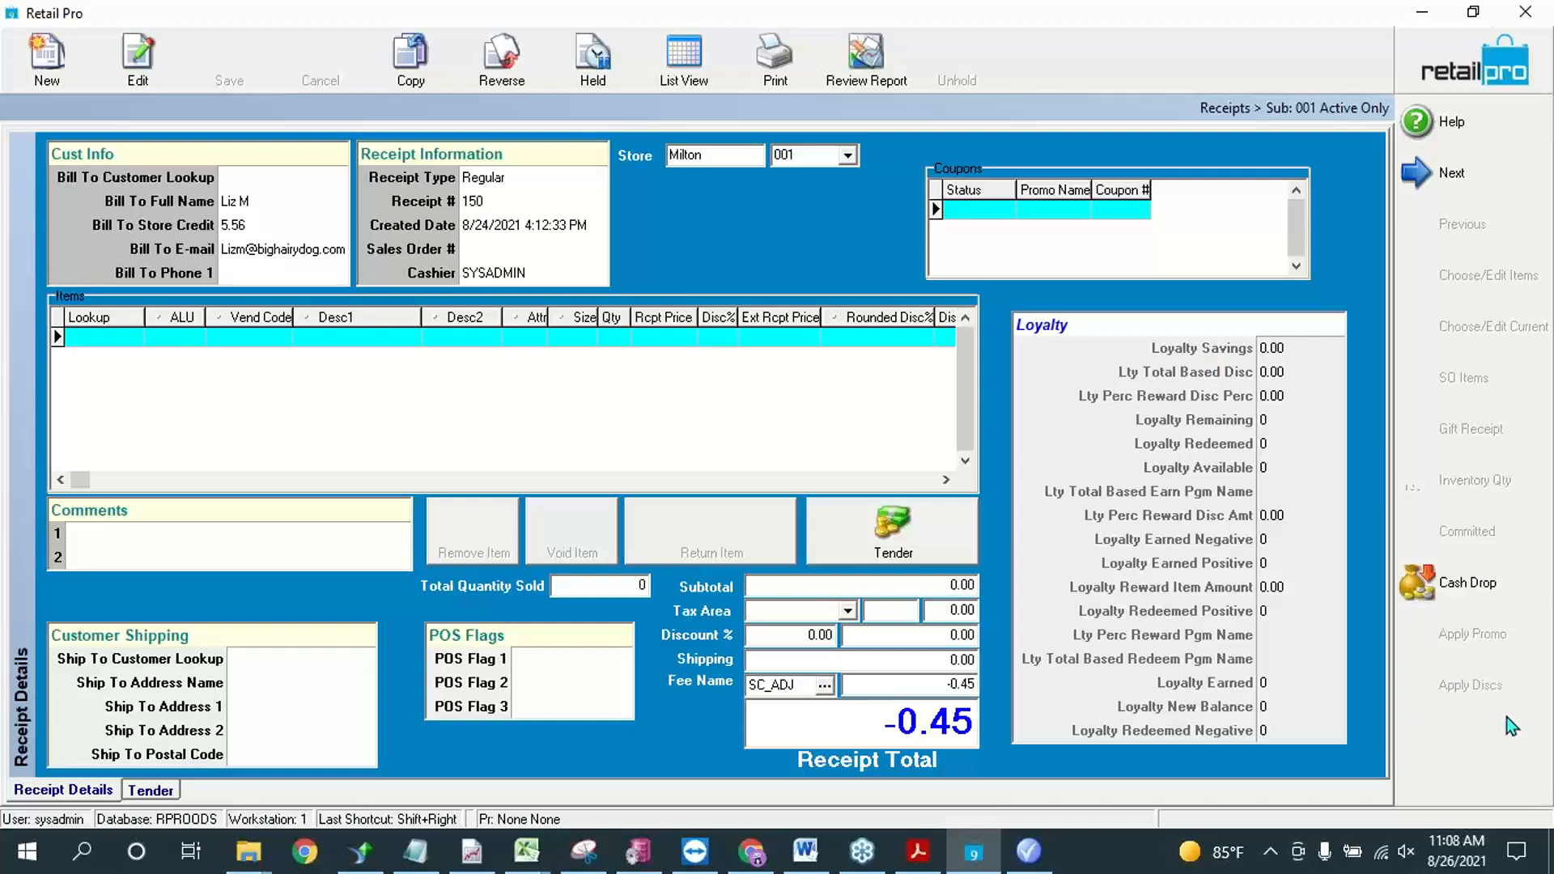
Step: Switch to Retail Pro Promotions and save the plugin options with automatic promotion processing at tender enabled
{"action": "left_click", "coordinate": [1027, 851]}
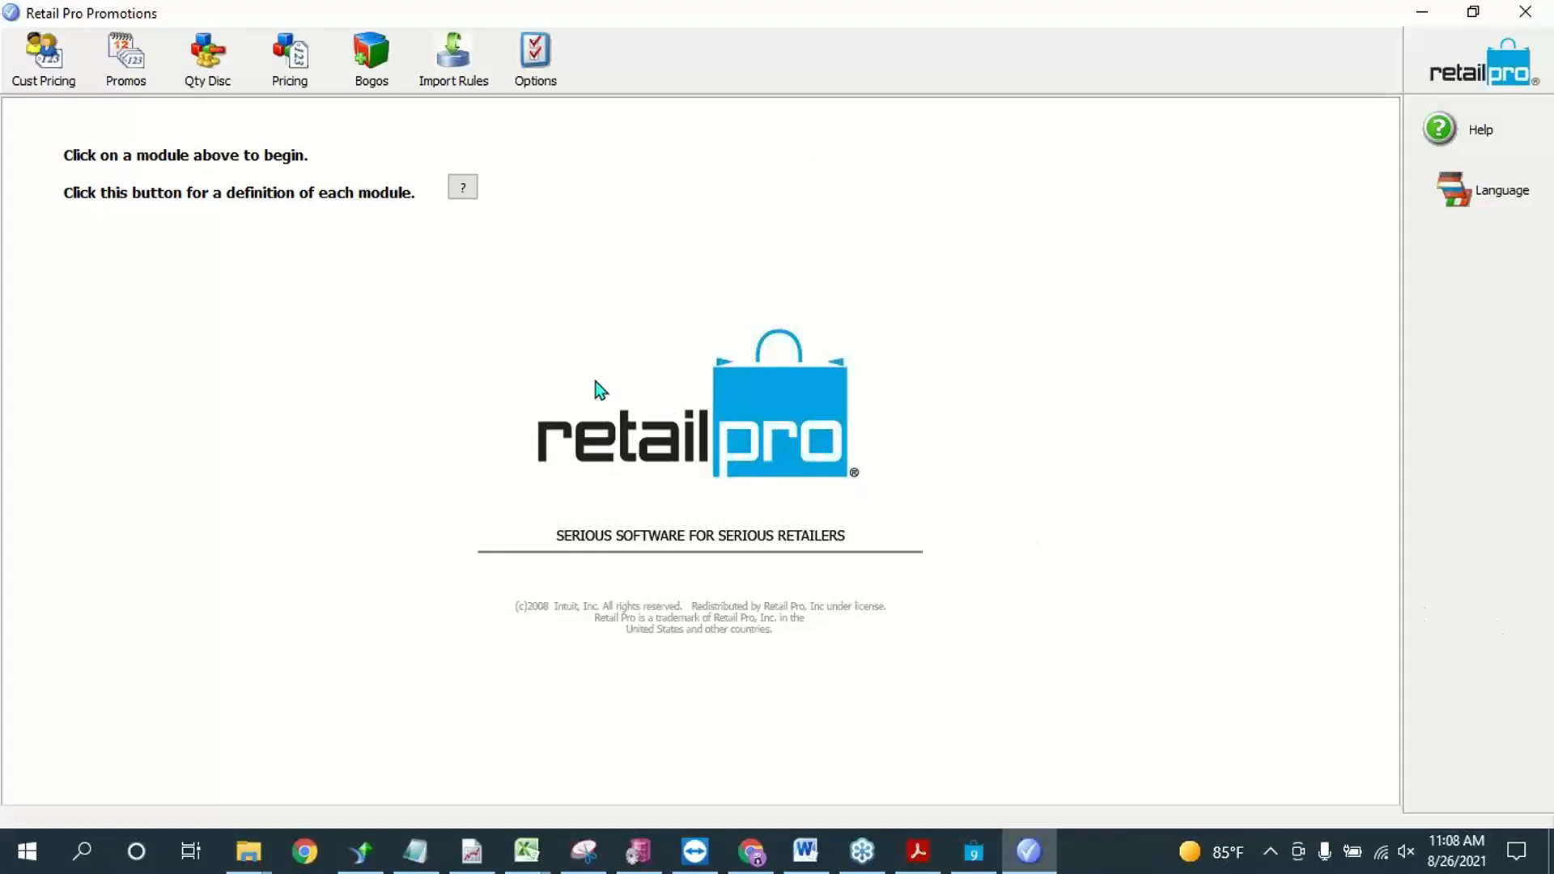
{"action": "left_click", "coordinate": [535, 57]}
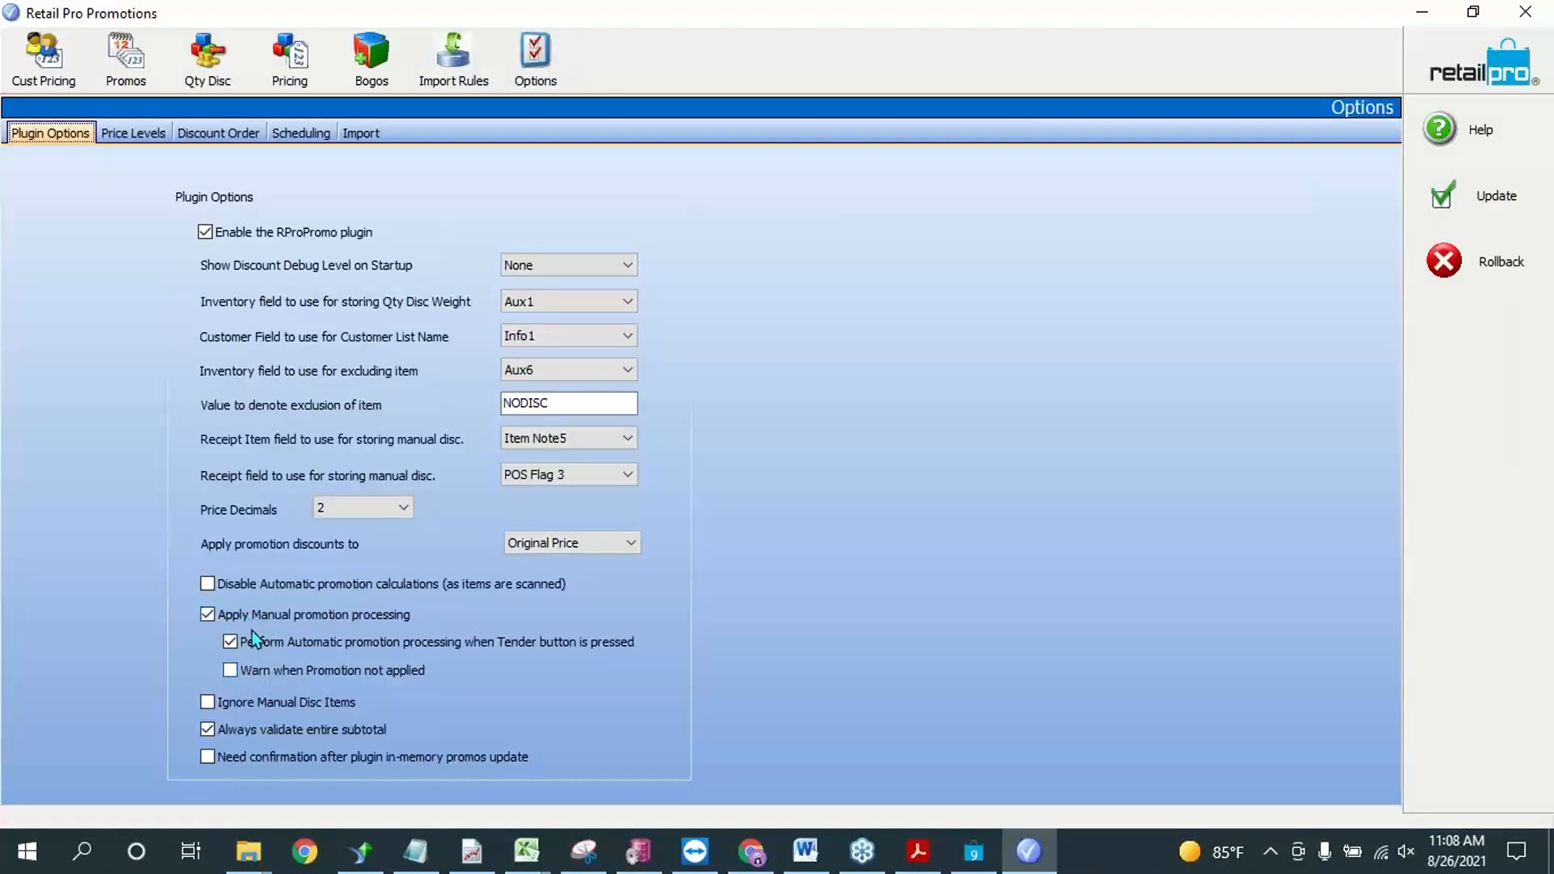
{"action": "left_click", "coordinate": [311, 639]}
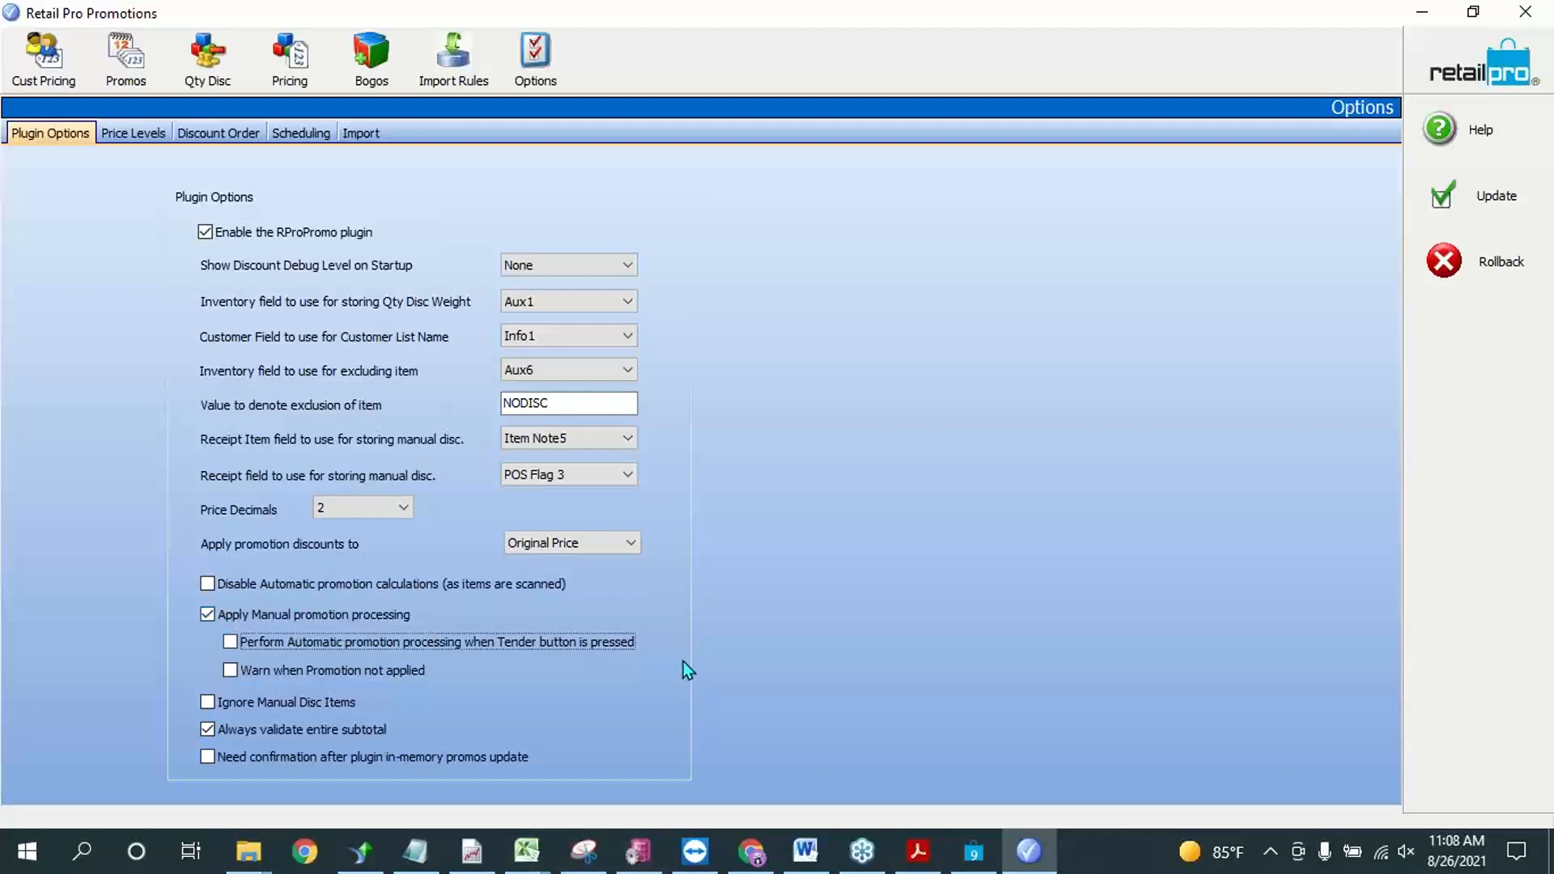
{"action": "left_click", "coordinate": [308, 643]}
{"action": "left_click", "coordinate": [1447, 201]}
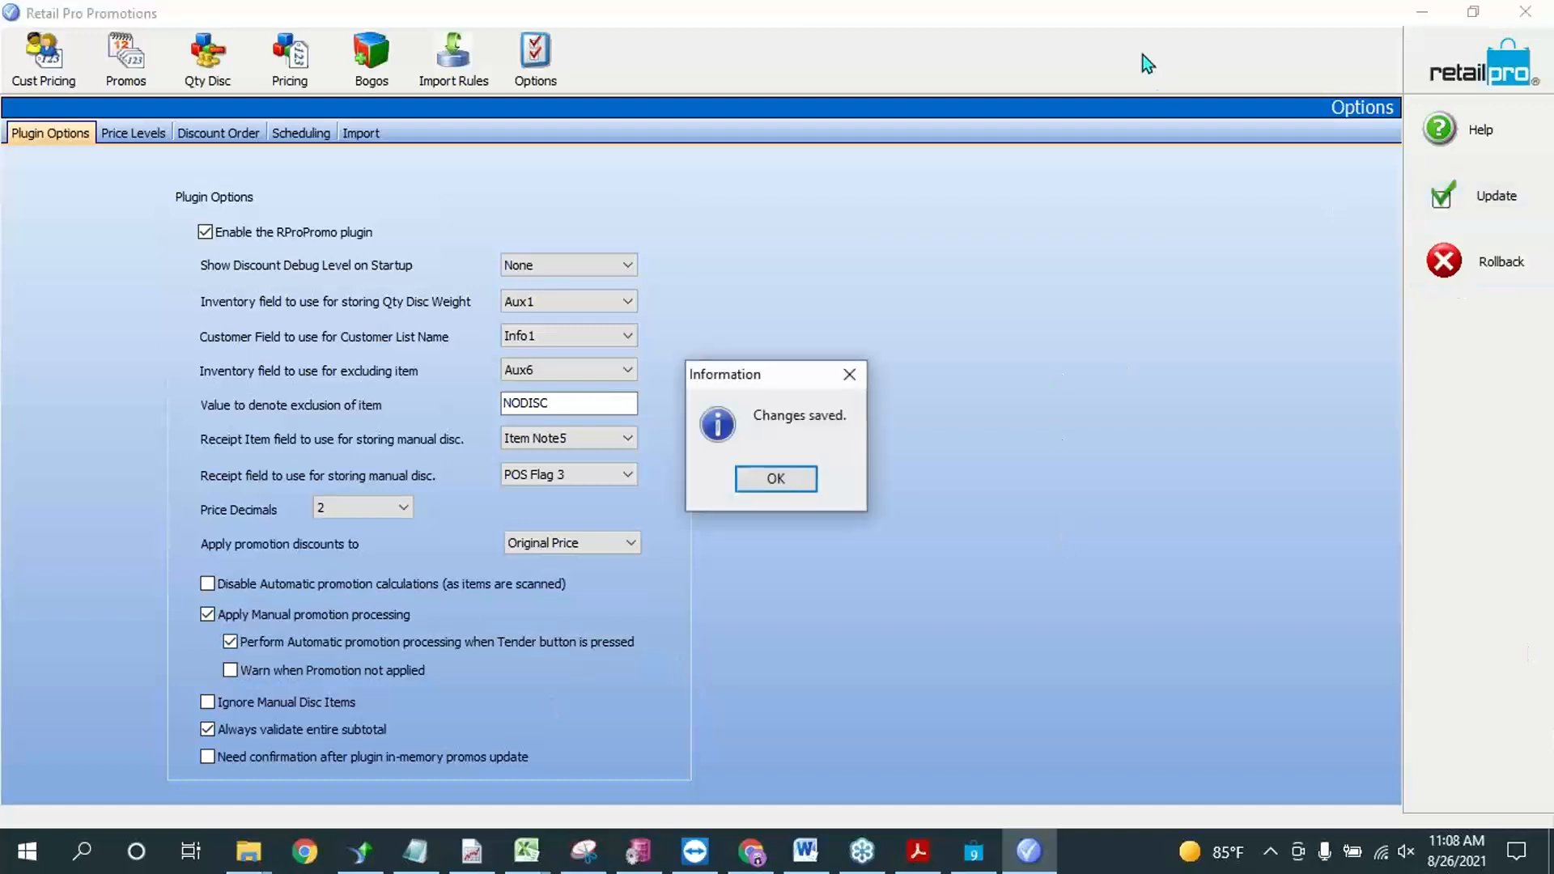
{"action": "left_click", "coordinate": [796, 476]}
Step: Switch to BHD - Reports.doc in Word and review the webinar topics and the list of promotion modules, including the testing reminder
{"action": "left_click", "coordinate": [975, 852]}
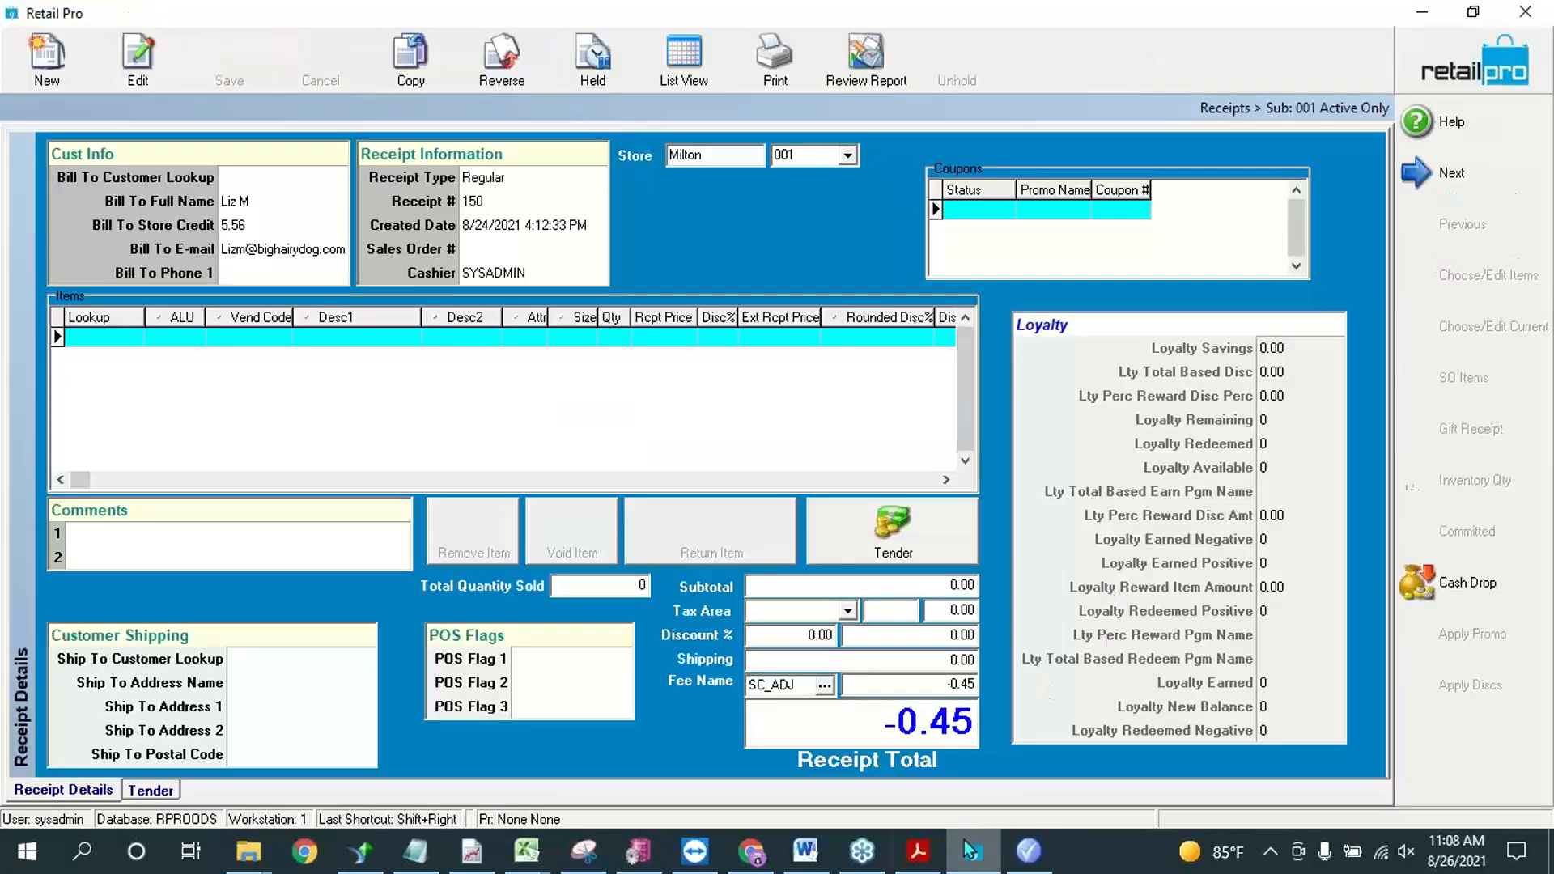
{"action": "left_click", "coordinate": [1029, 853]}
{"action": "left_click", "coordinate": [806, 853]}
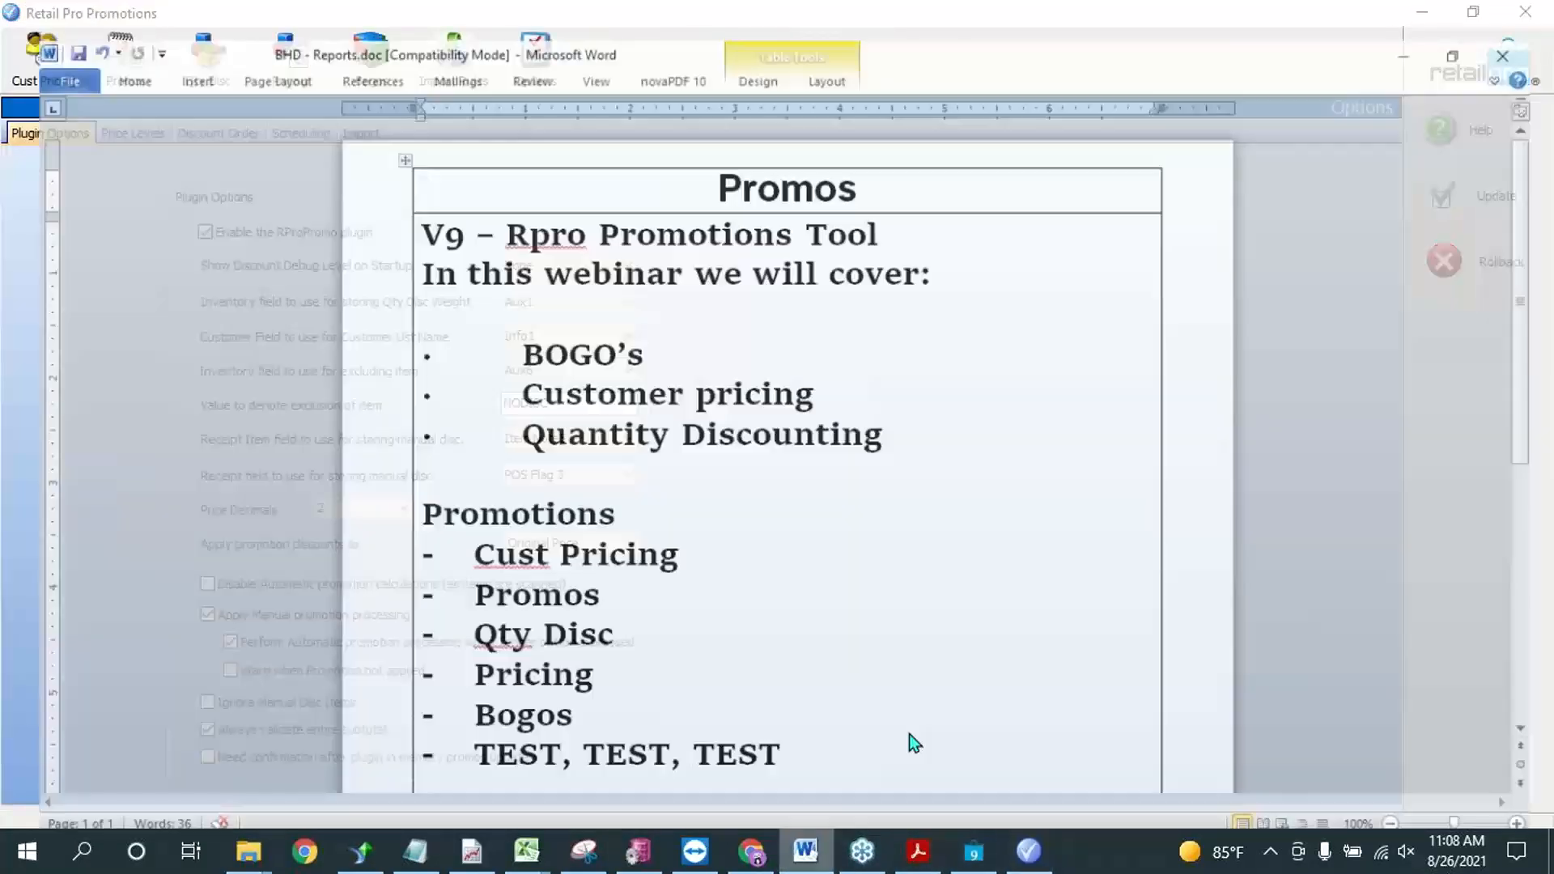
{"action": "left_click_drag", "start_coordinate": [518, 327], "coordinate": [857, 420]}
{"action": "left_click", "coordinate": [624, 405]}
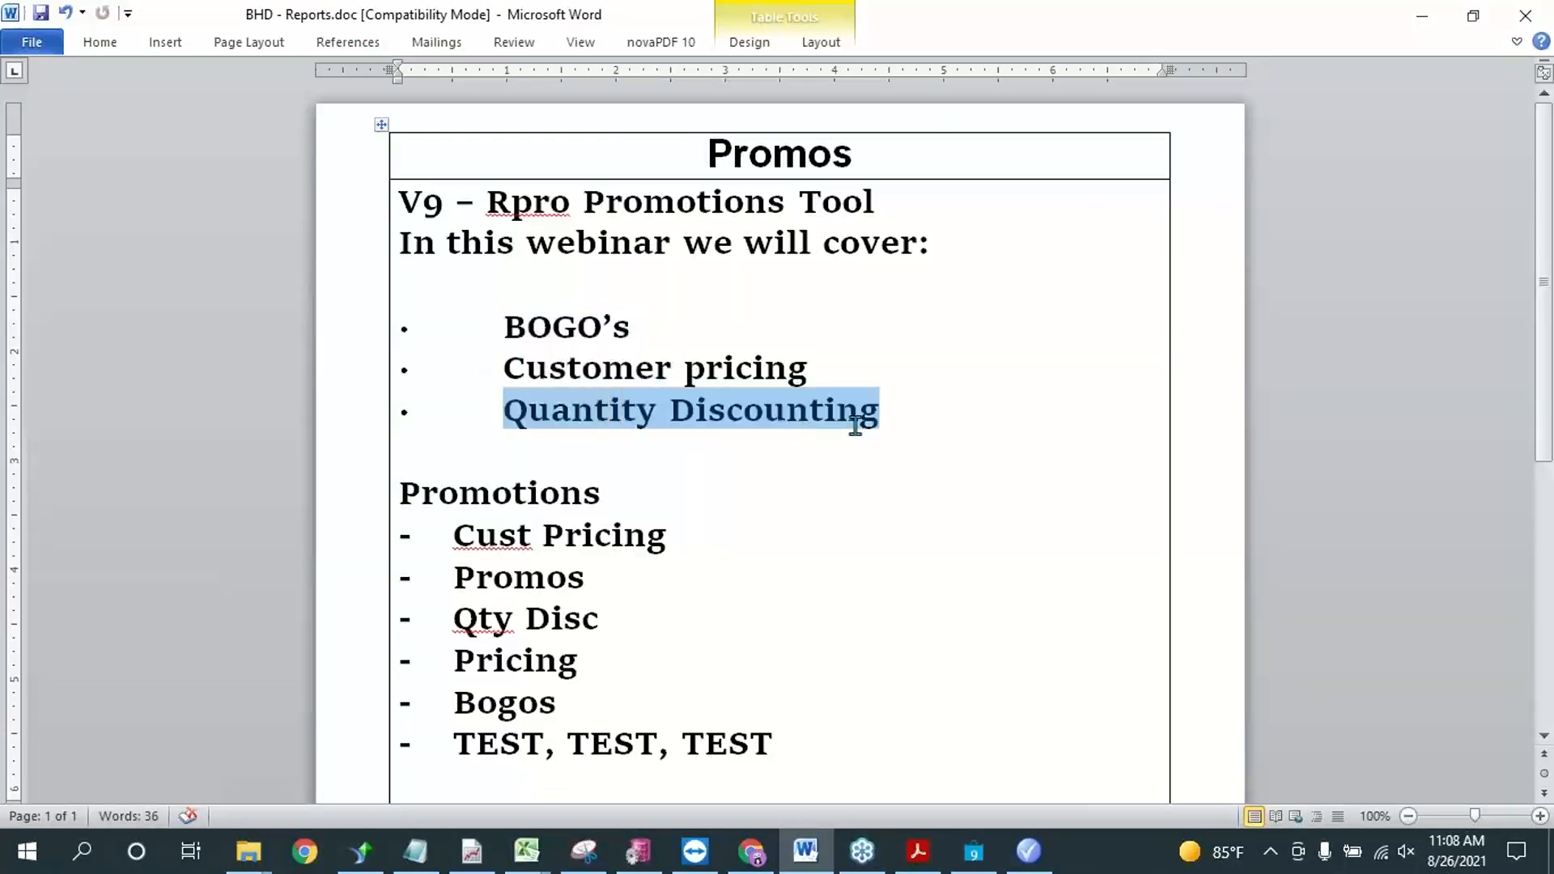
{"action": "scroll", "coordinate": [918, 671], "scroll_direction": "down", "scroll_amount": 3}
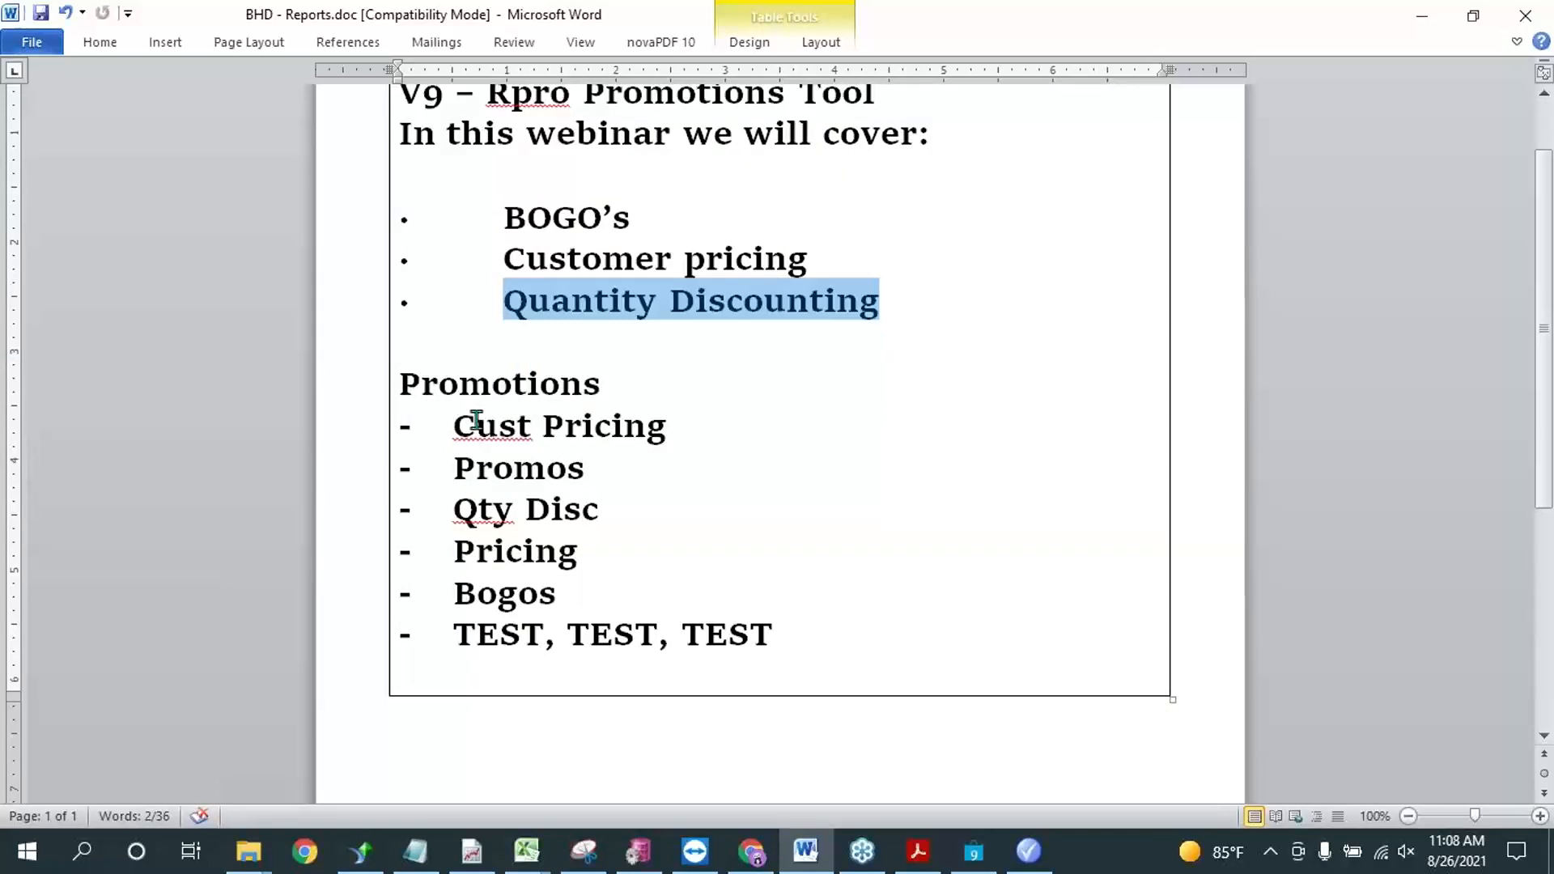
{"action": "left_click_drag", "start_coordinate": [469, 424], "coordinate": [619, 429]}
{"action": "left_click", "coordinate": [549, 476]}
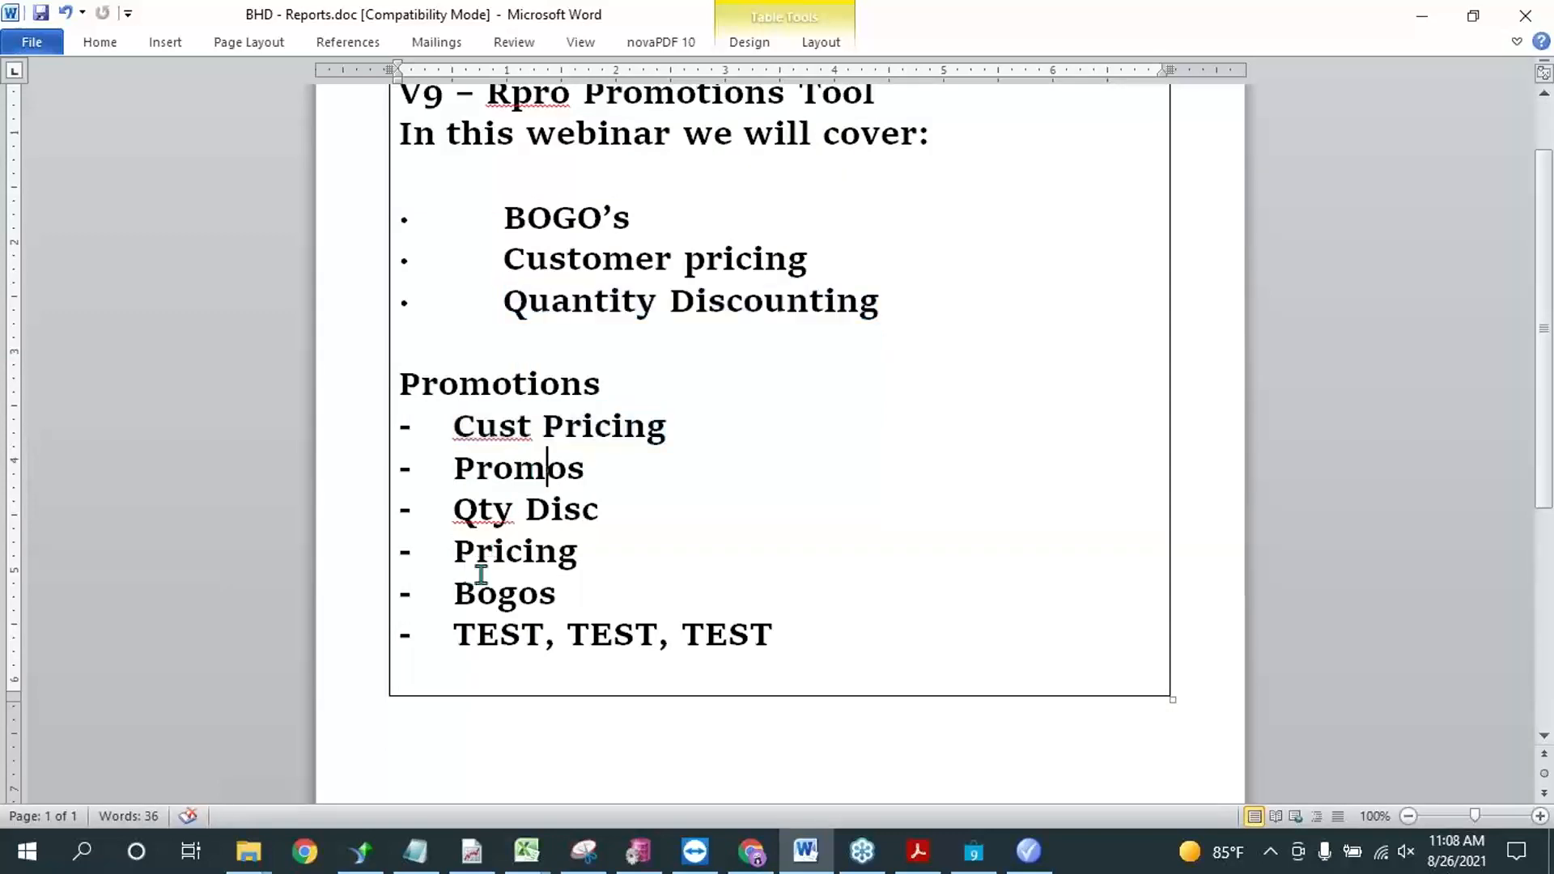
{"action": "scroll", "coordinate": [767, 650], "scroll_direction": "up", "scroll_amount": 2}
{"action": "scroll", "coordinate": [767, 651], "scroll_direction": "down", "scroll_amount": 2}
{"action": "left_click_drag", "start_coordinate": [448, 634], "coordinate": [770, 645]}
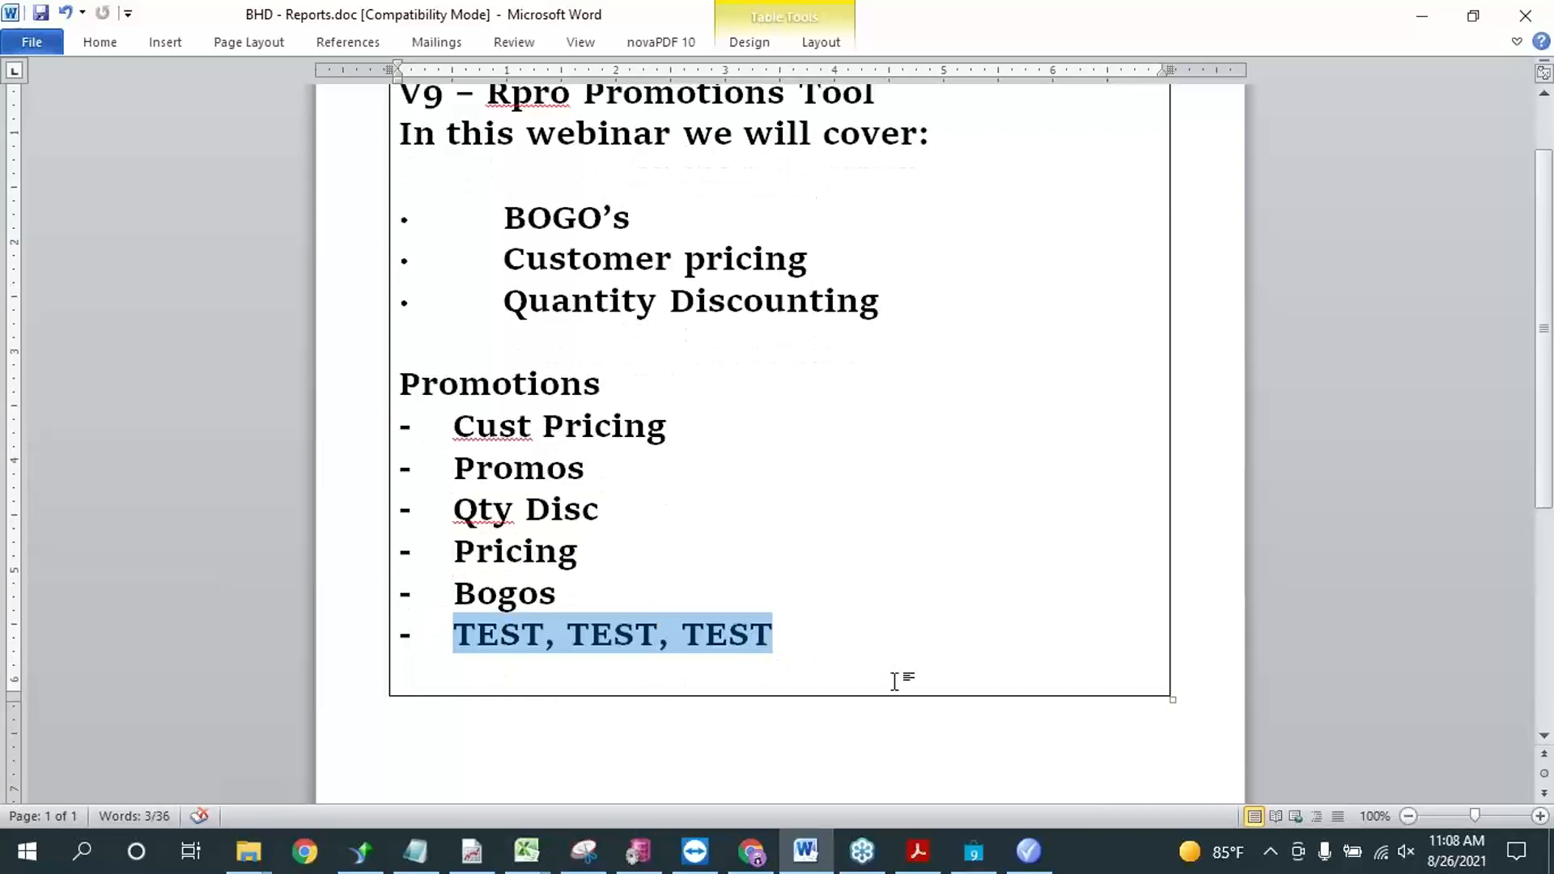
{"action": "scroll", "coordinate": [895, 676], "scroll_direction": "up", "scroll_amount": 3}
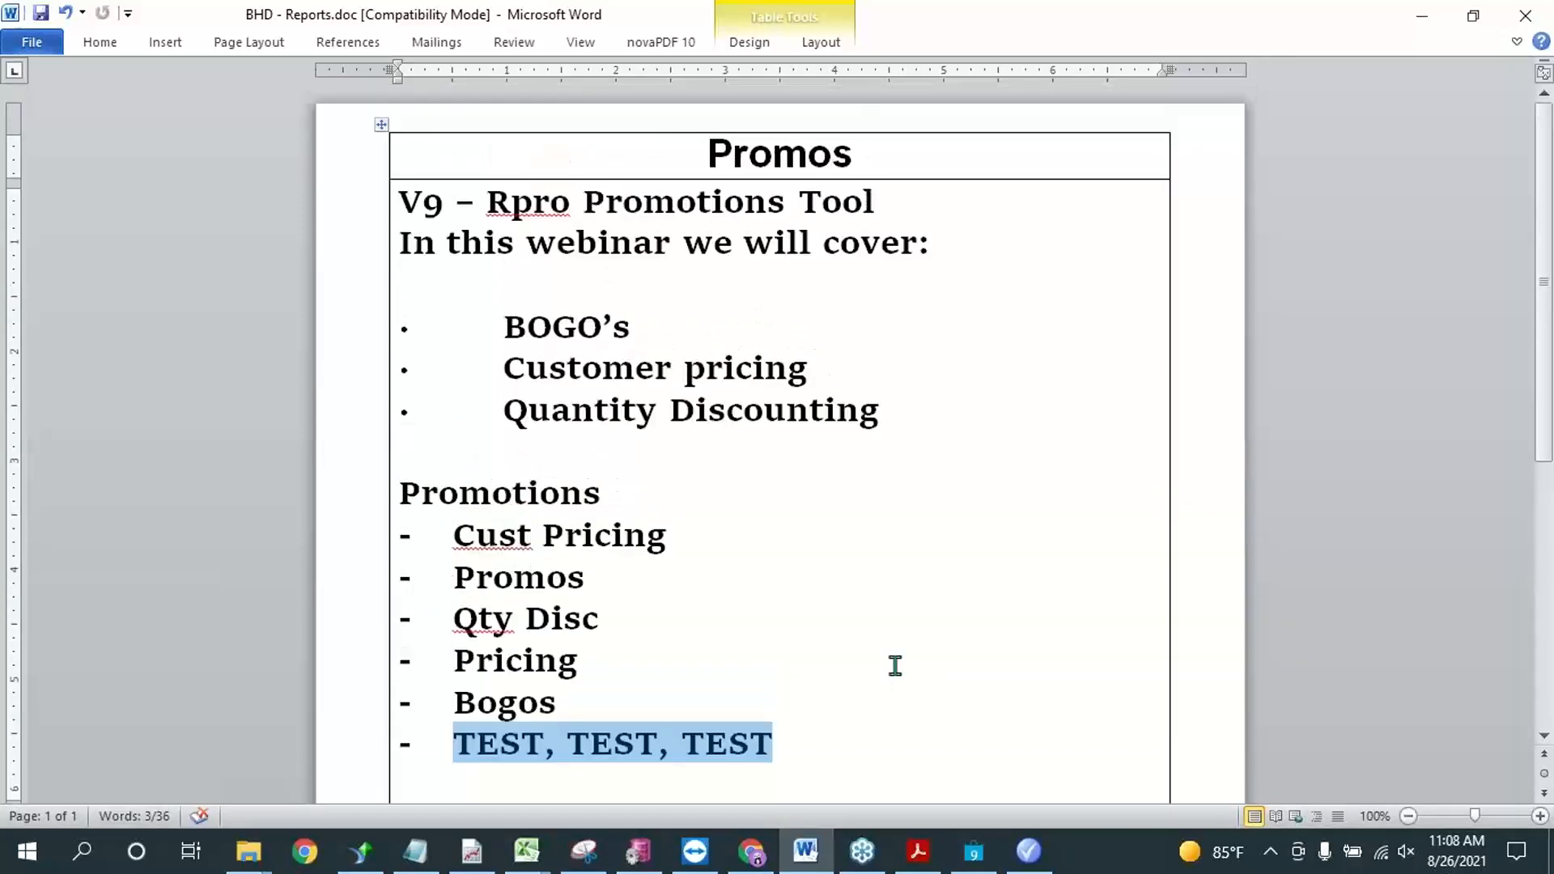